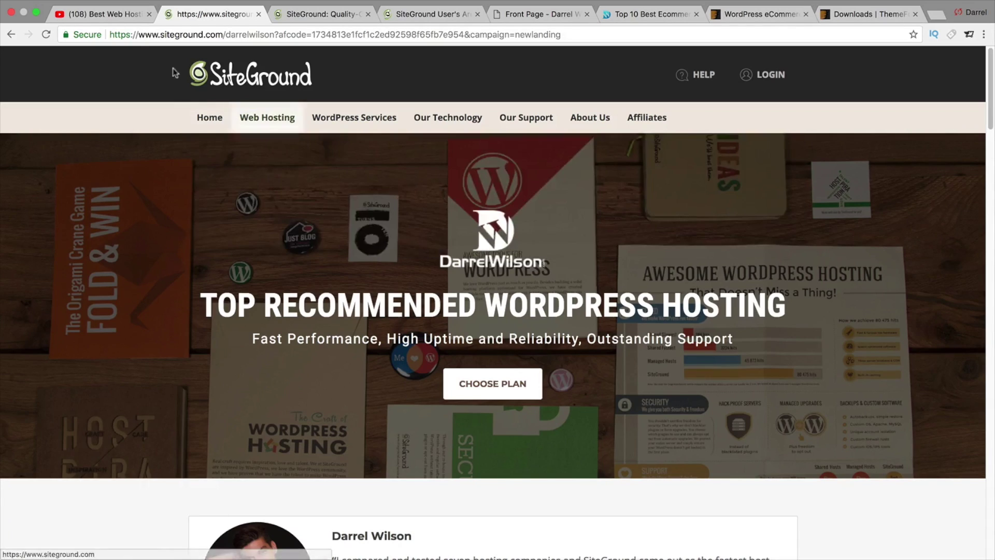
Glance at the YouTube review, return to SiteGround, and jump to the plan pricing table.
left_click(122, 14)
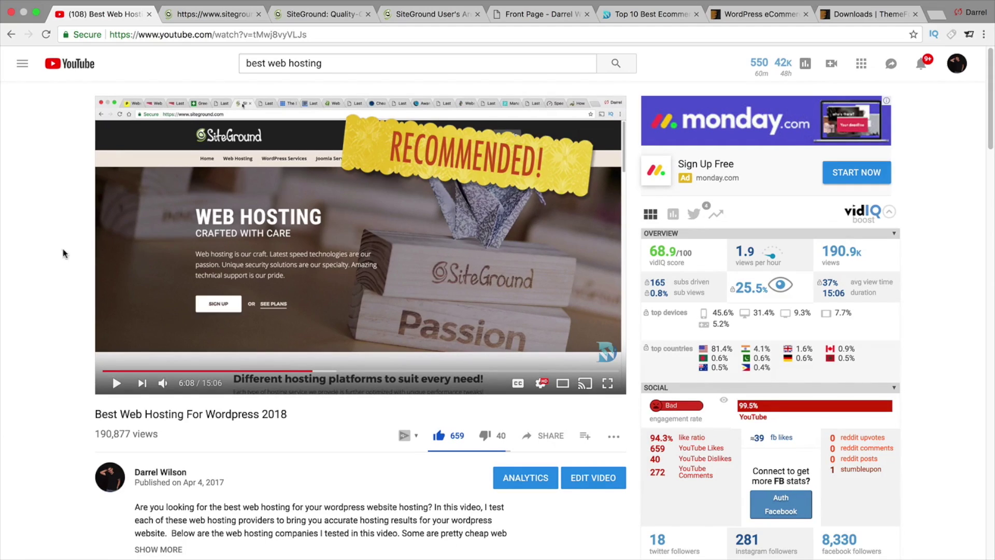
left_click(216, 16)
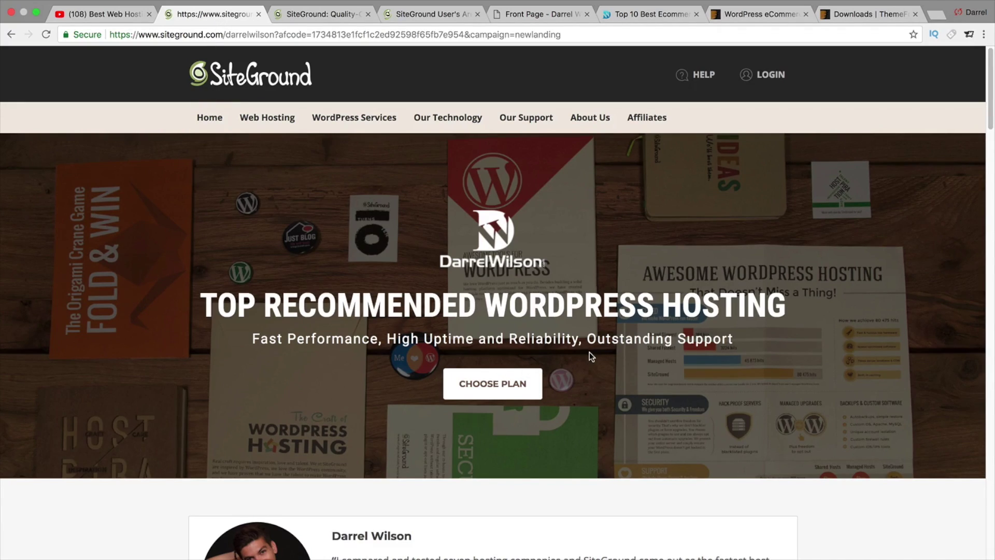
scroll(840, 241, "down", 1)
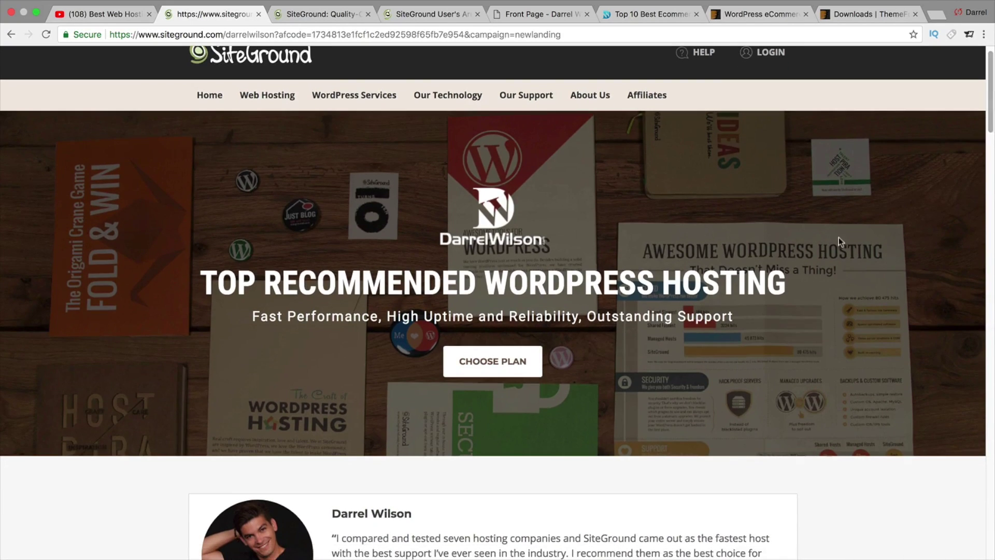
scroll(589, 355, "down", 1)
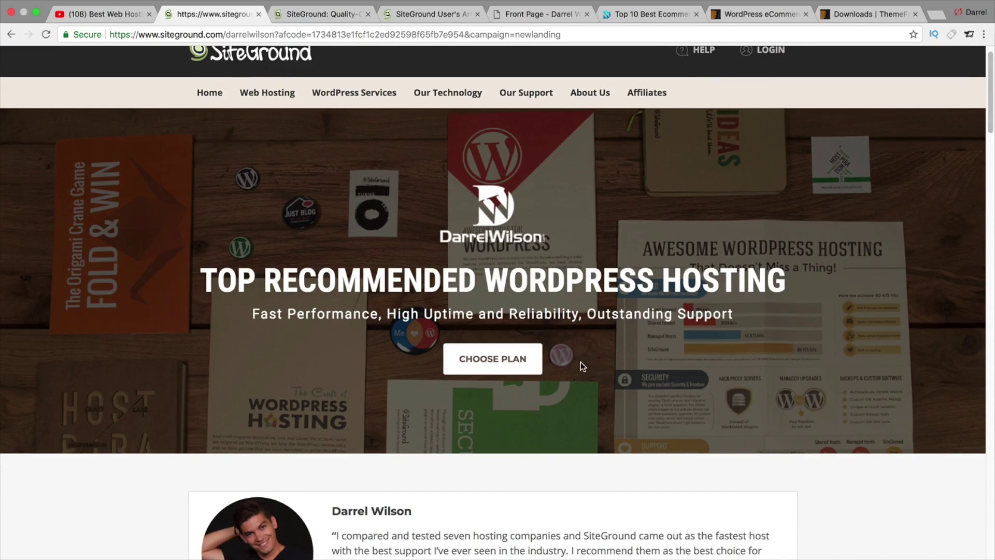
left_click(516, 362)
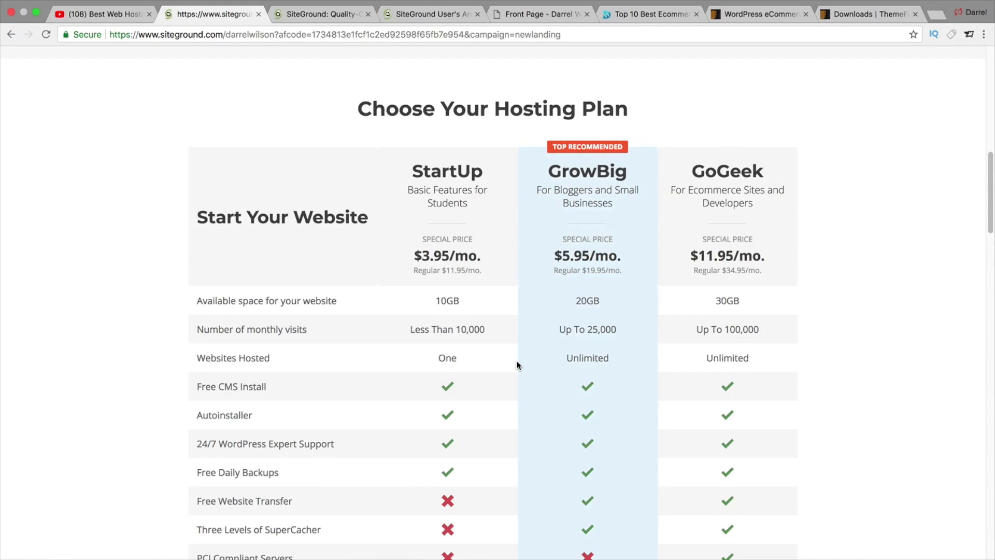
Compare GrowBig's unlimited websites against StartUp's single website, then order GrowBig.
left_click_drag(625, 176, 550, 173)
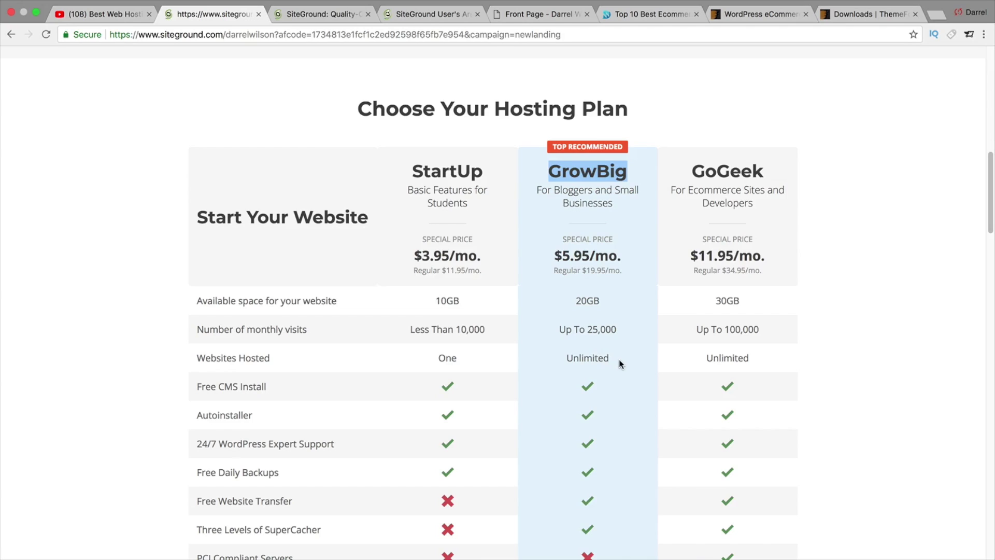
left_click_drag(617, 359, 562, 358)
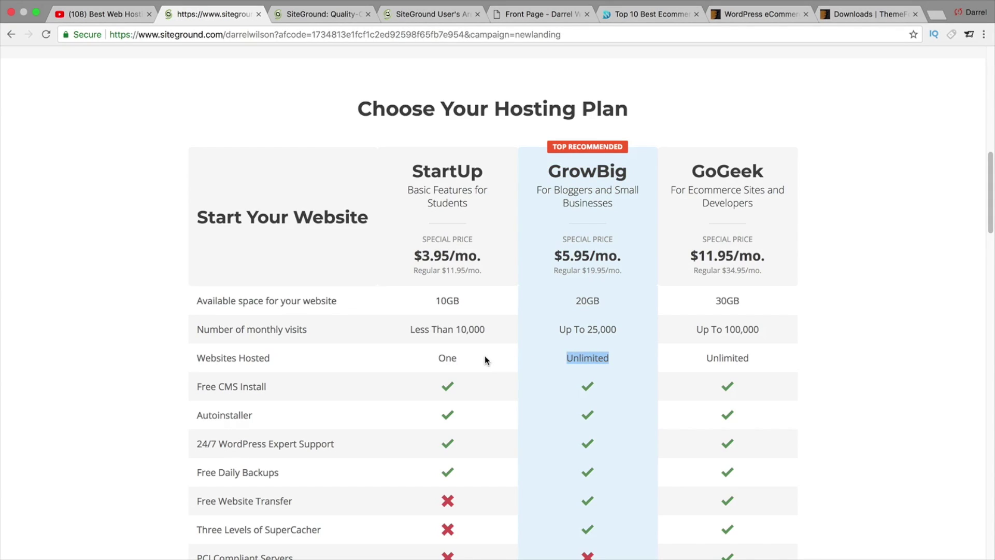
left_click_drag(484, 358, 437, 358)
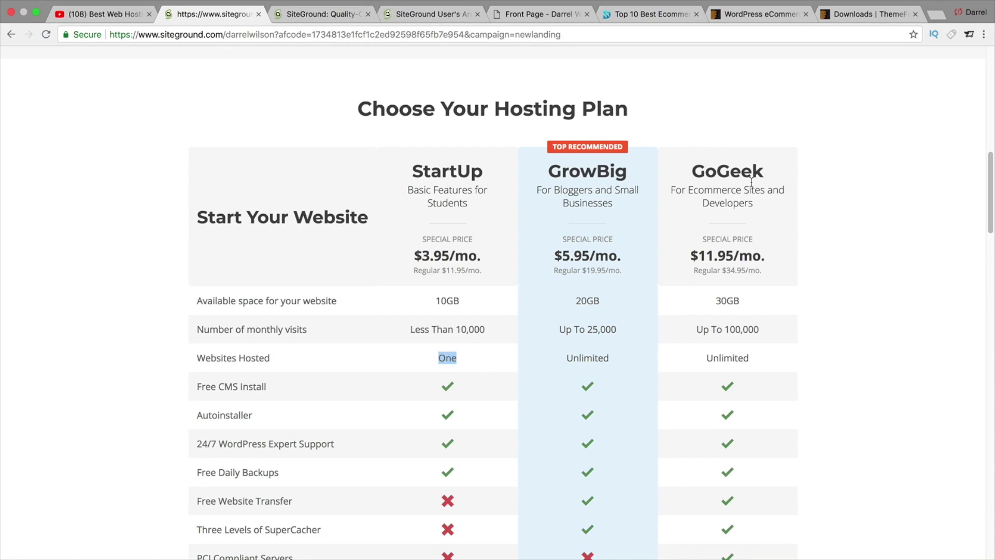
left_click(593, 302)
left_click_drag(992, 185, 992, 227)
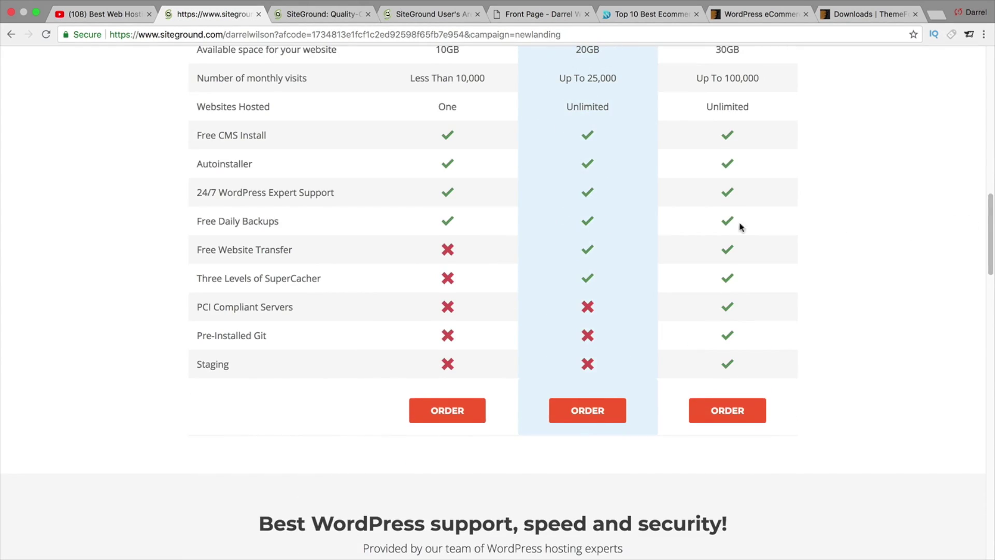
left_click(602, 412)
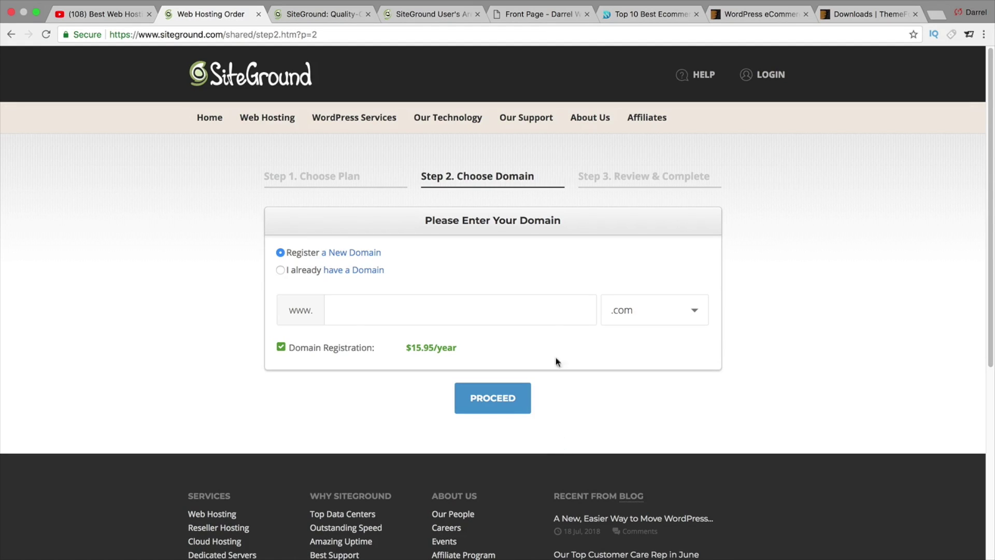
Enter droppingtutorialwowowow as the new .com domain and proceed to Review & Complete.
left_click(520, 312)
type("d")
key("BackSpace")
type("droppingtutorialwowowow")
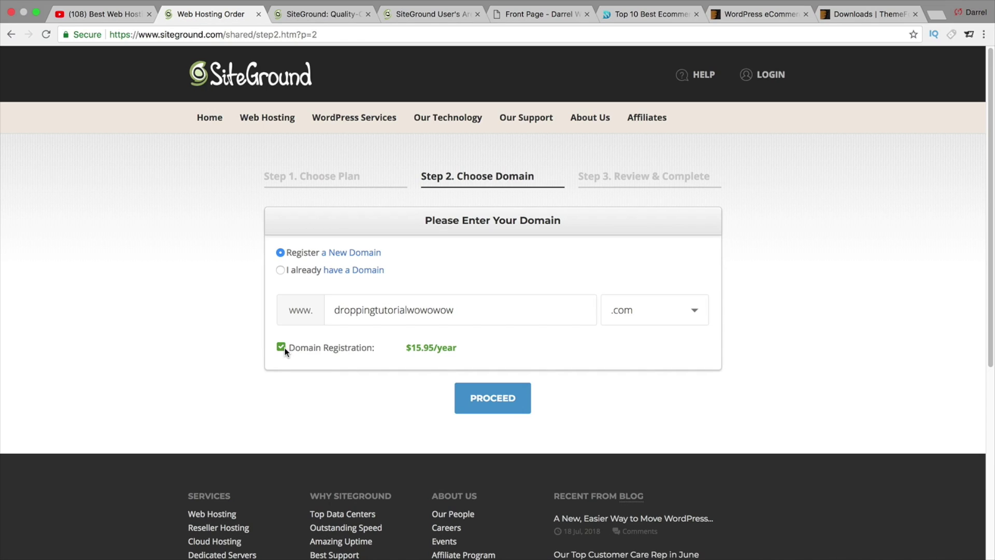
left_click(511, 396)
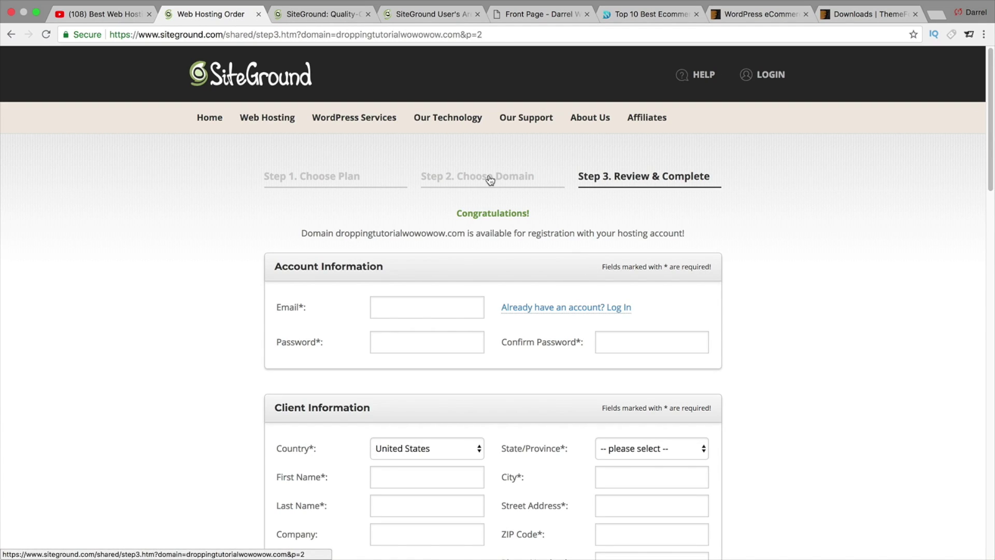
Scroll through the account form and keep the 12 months billing period.
scroll(481, 197, "down", 2)
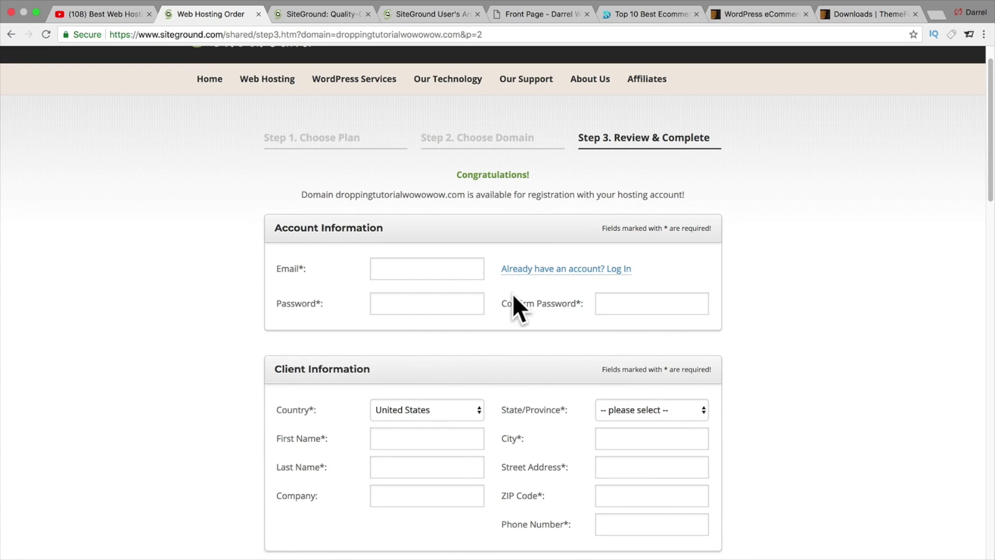
left_click(413, 273)
left_click(347, 323)
scroll(355, 326, "down", 5)
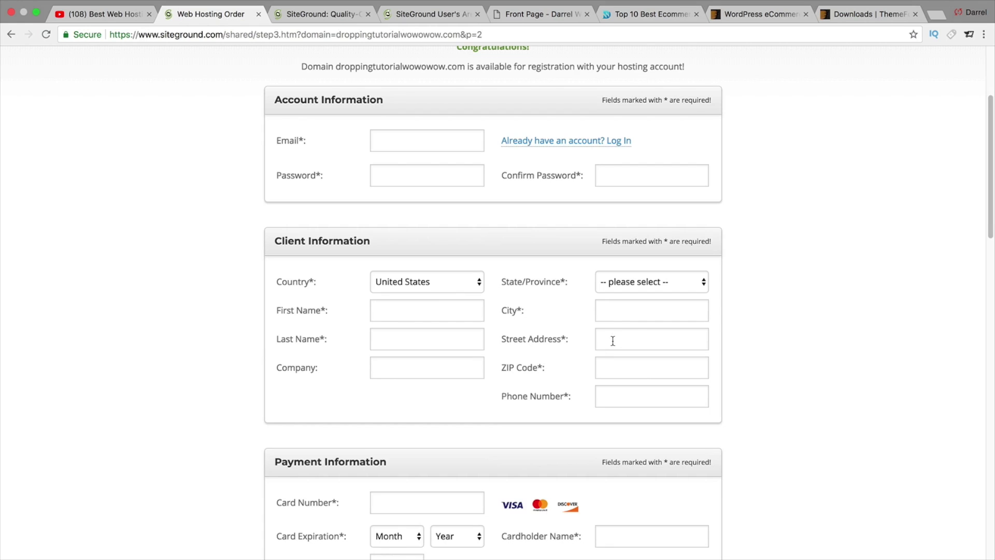
scroll(989, 244, "down", 5)
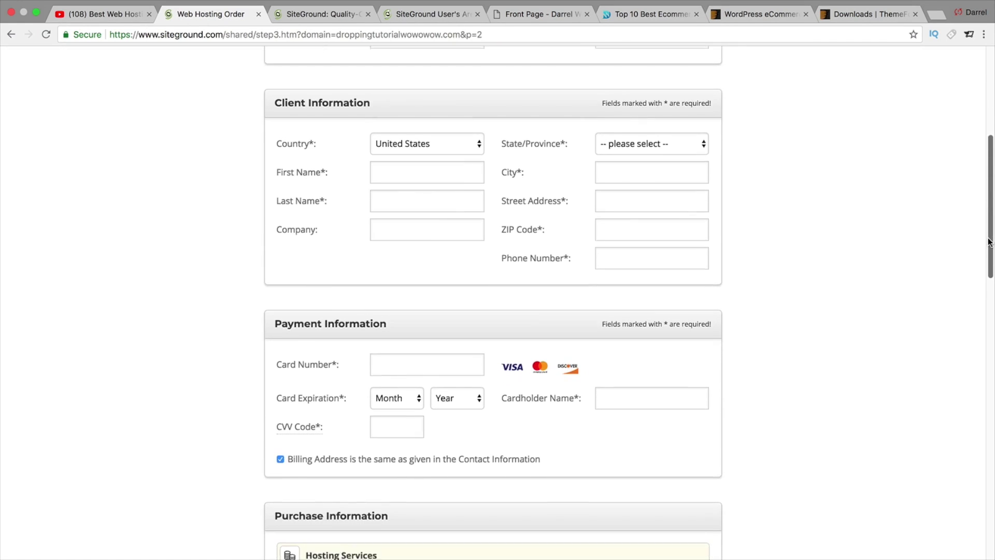
scroll(989, 242, "down", 3)
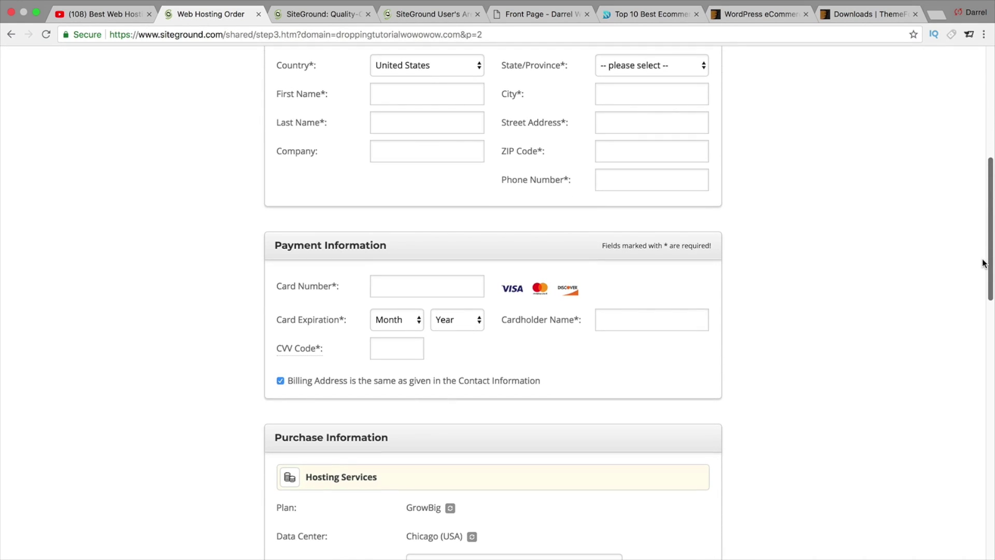
left_click_drag(983, 263, 979, 330)
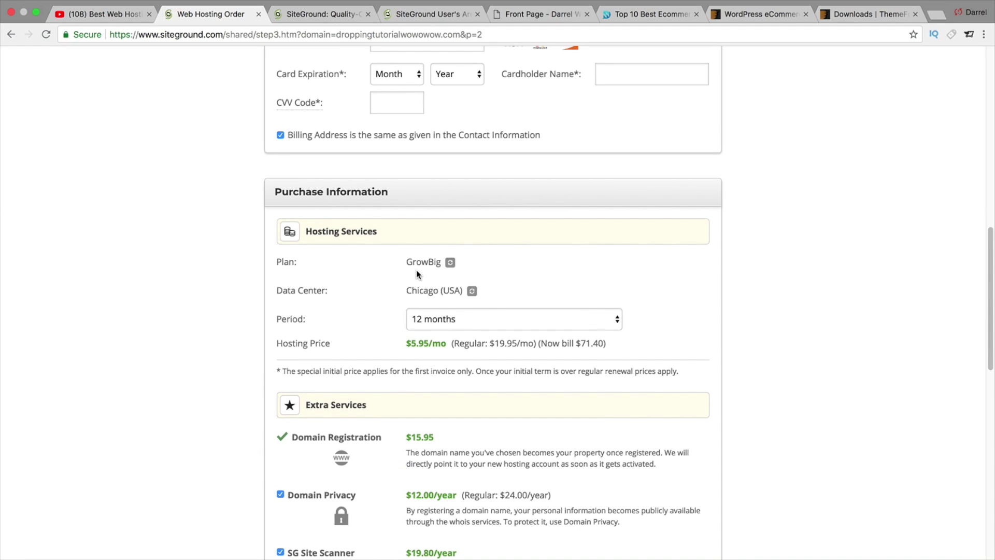
left_click(446, 319)
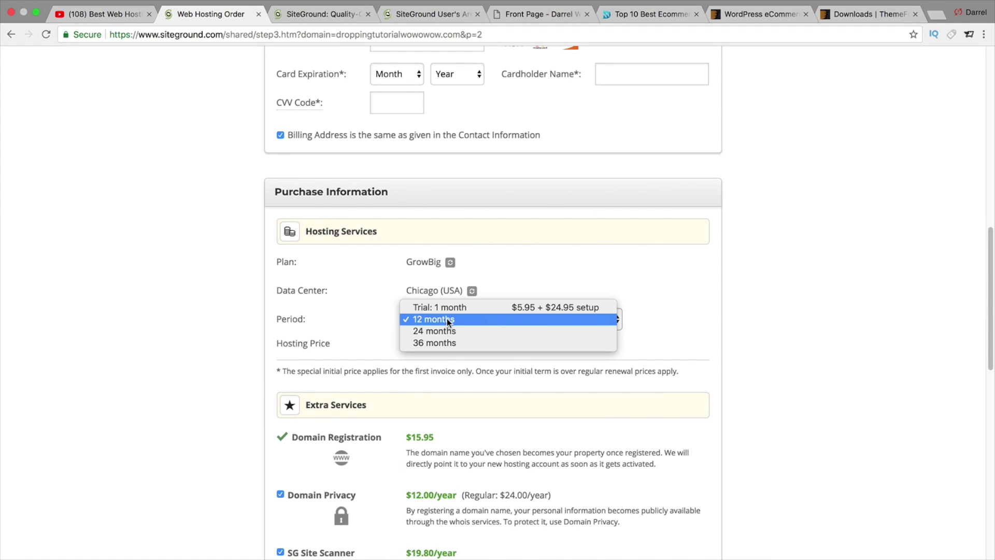
left_click(447, 318)
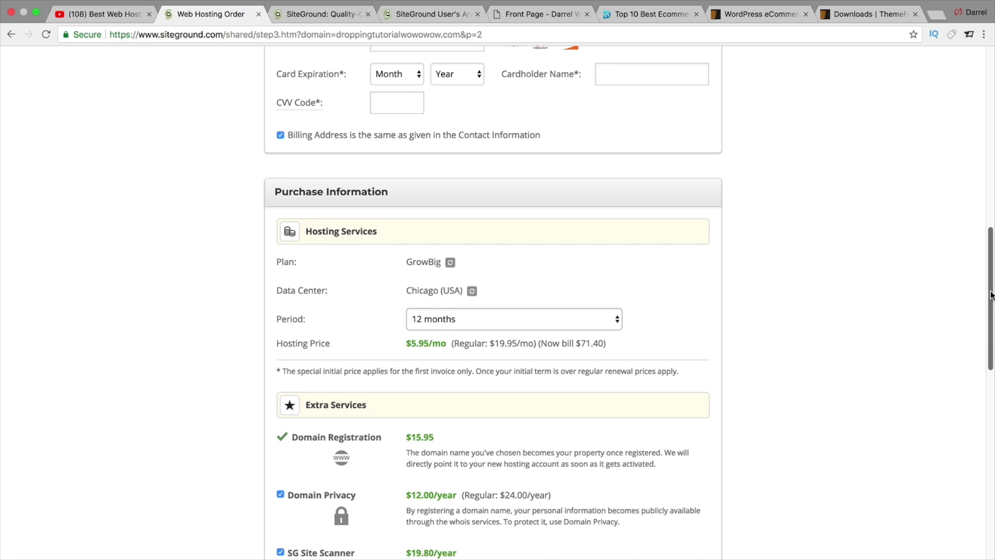
Scroll to the 119.15 USD total and open the Terms of Service in a new tab.
left_click_drag(989, 296, 988, 345)
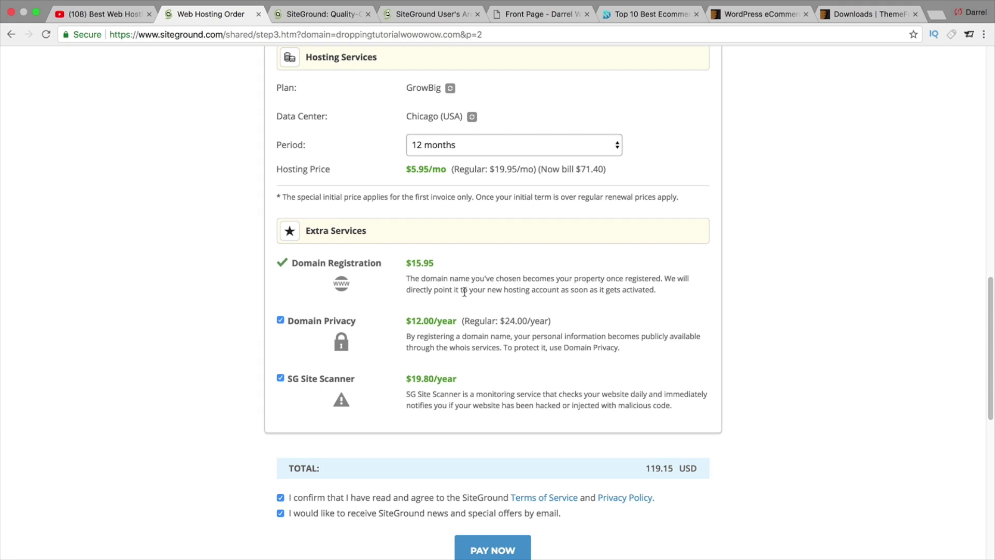
scroll(378, 383, "down", 1)
scroll(378, 383, "down", 1)
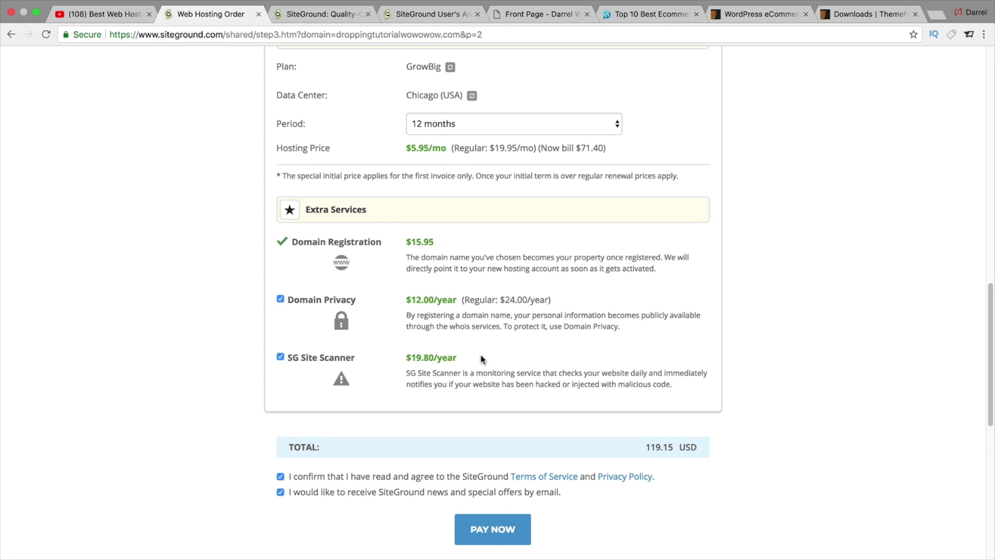
scroll(482, 358, "down", 1)
left_click(559, 452)
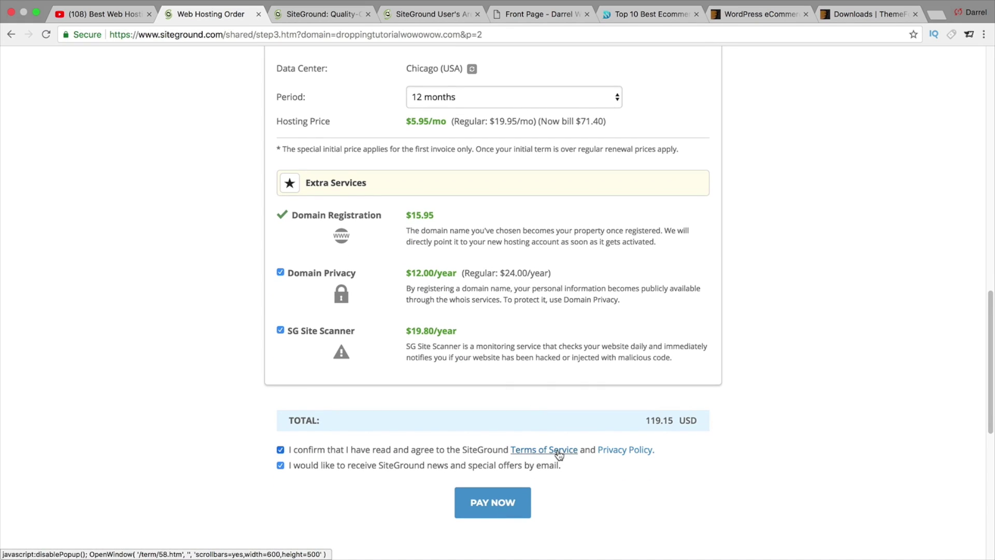
Close the Terms of Service and switch to the SiteGround User Area dashboard.
scroll(331, 244, "down", 20)
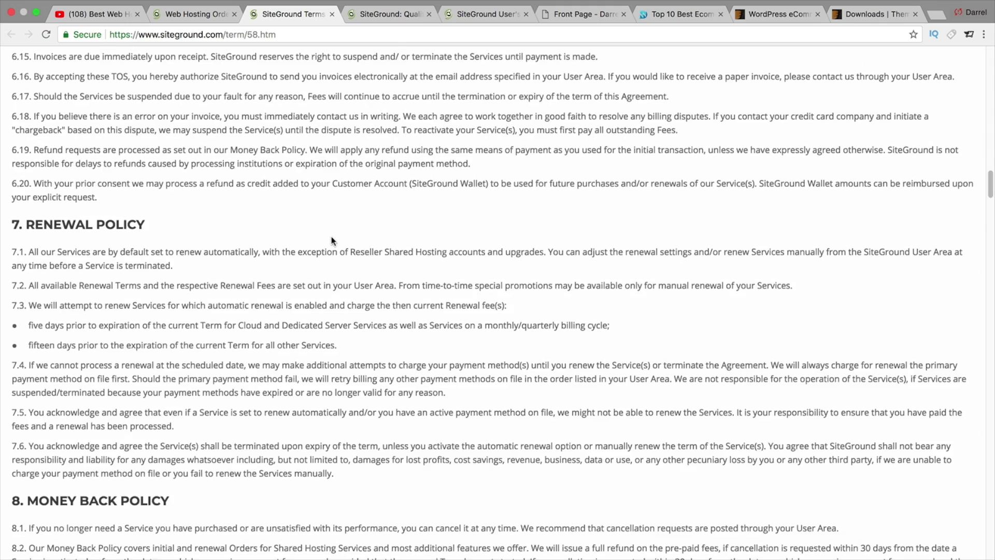
left_click(332, 14)
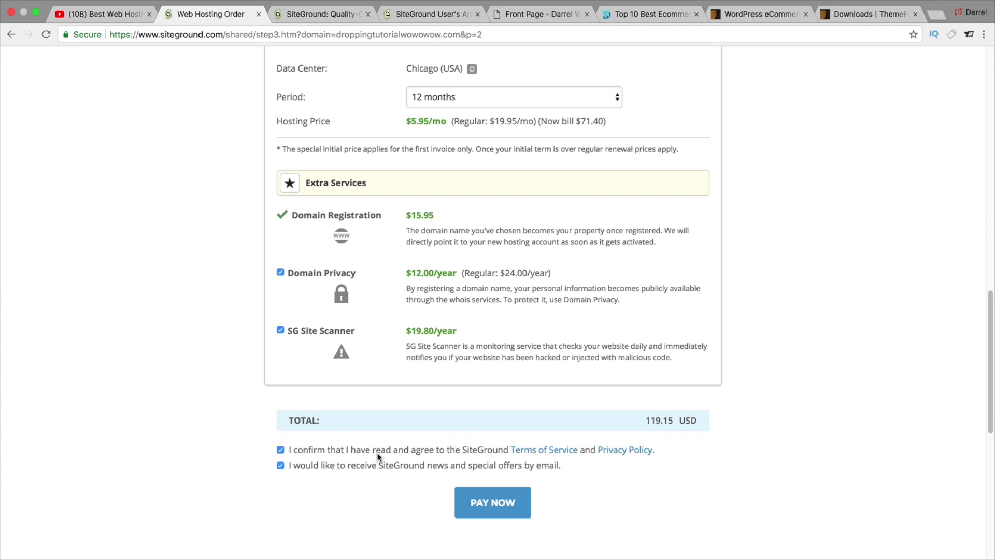
left_click_drag(413, 465, 564, 465)
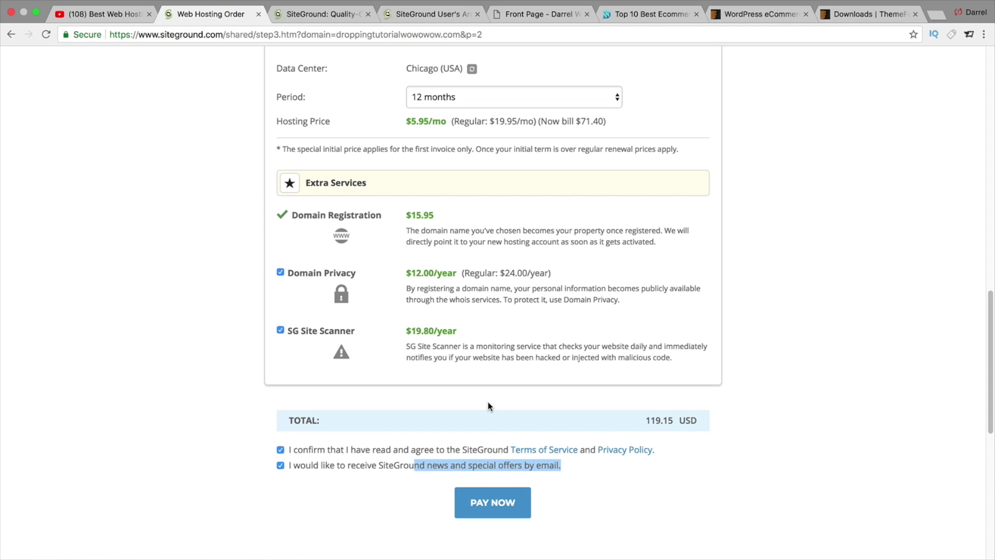
left_click(359, 15)
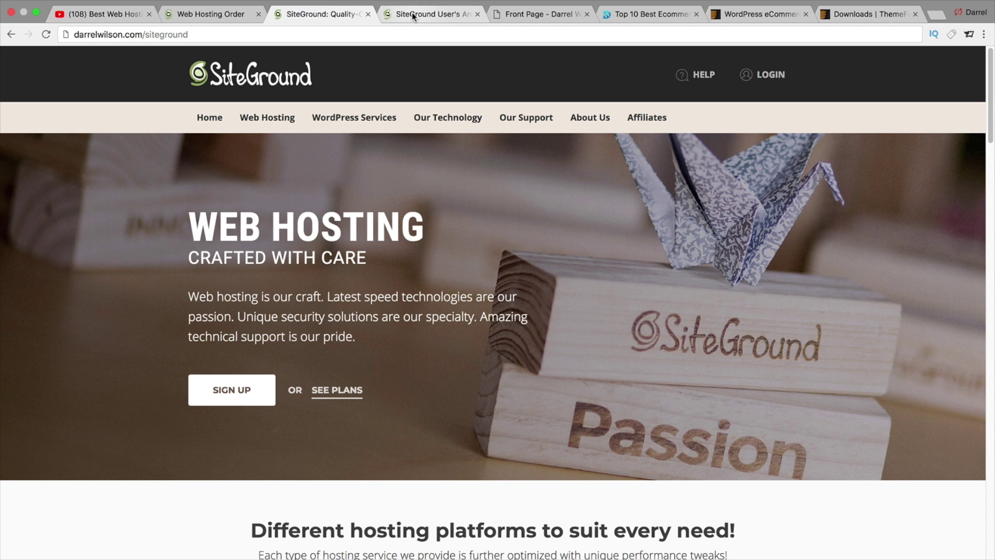
left_click(413, 16)
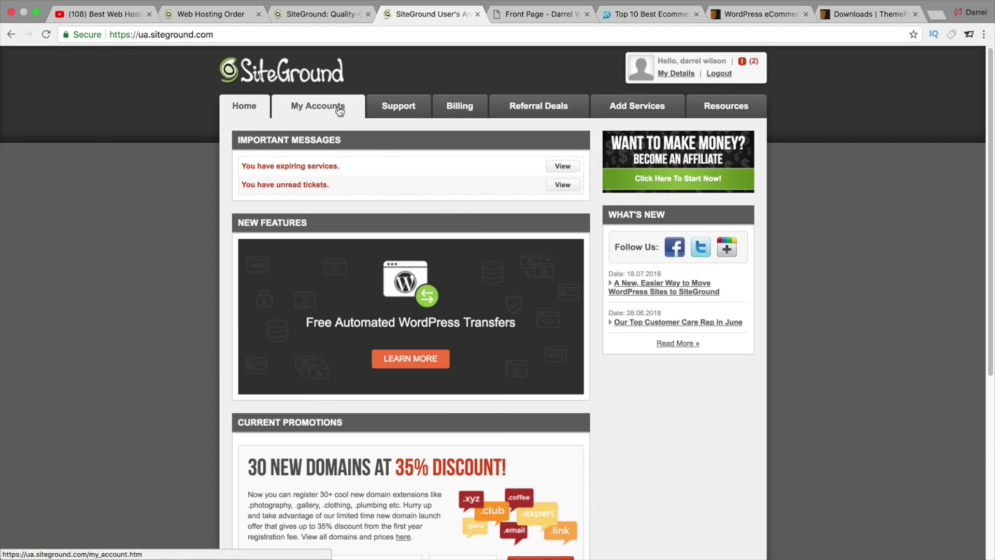
Manage the whmcstutorial.net account from My Accounts and show its WordPress installations.
left_click(332, 107)
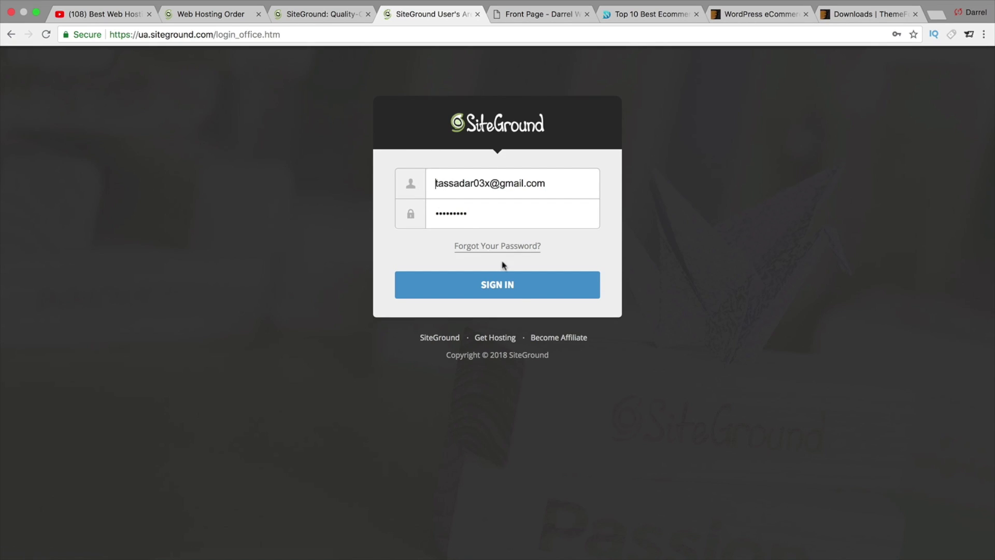
left_click(518, 289)
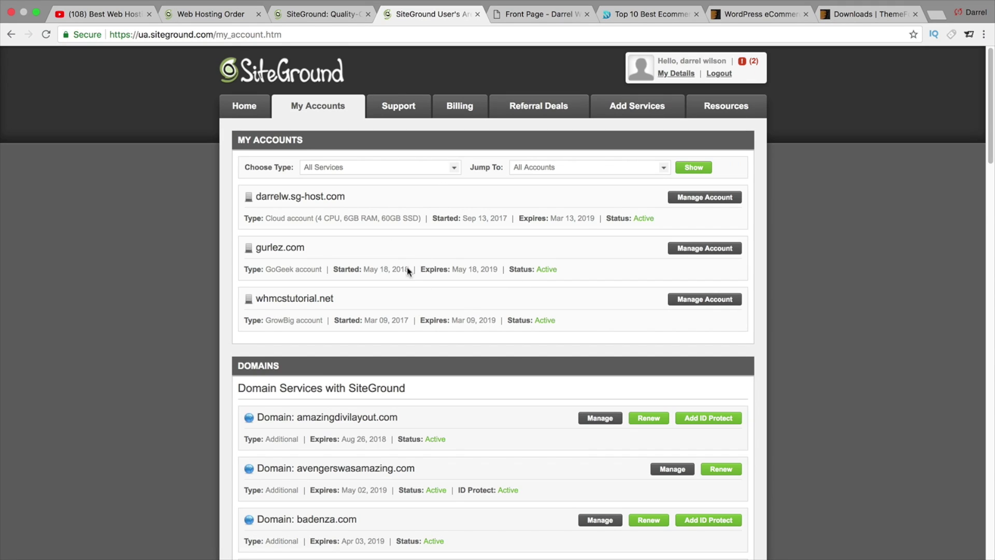
left_click_drag(332, 299, 255, 299)
left_click(357, 302)
left_click(688, 304)
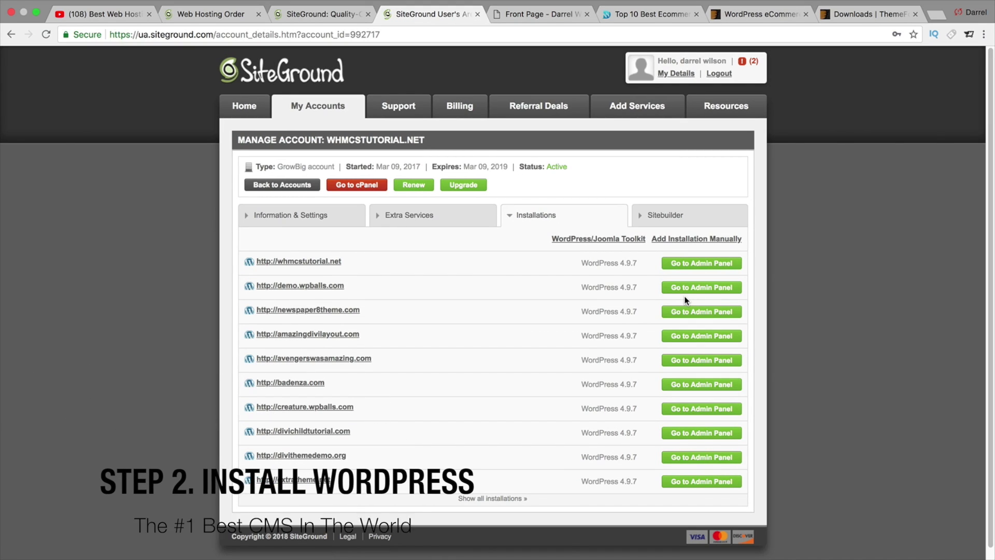
Open the account's cPanel WordPress installer and start a new Softaculous install.
left_click(360, 185)
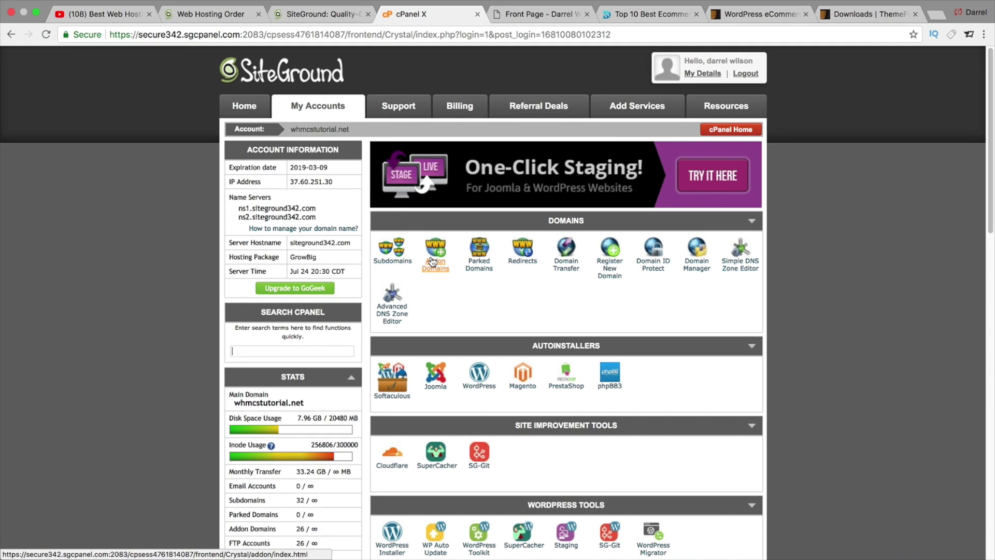
scroll(536, 336, "down", 1)
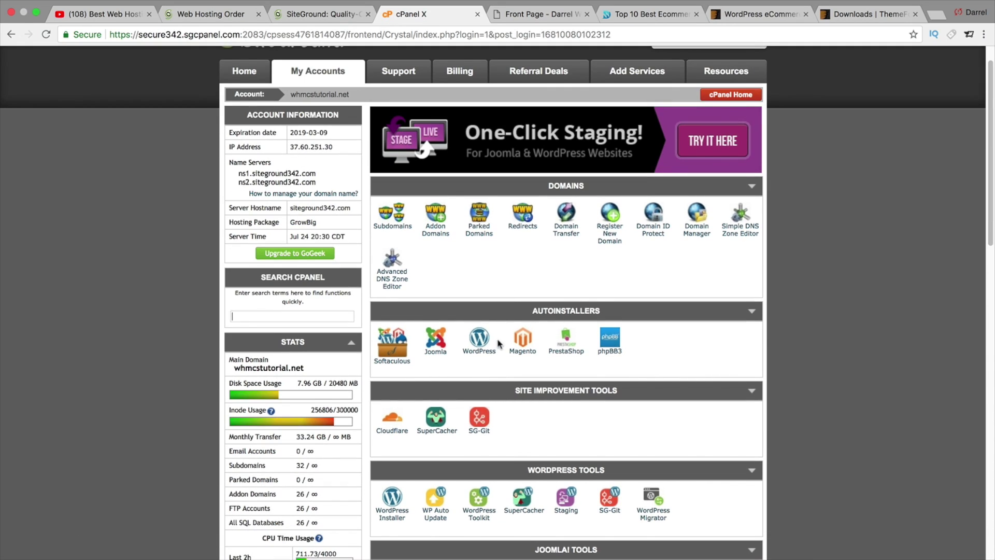
left_click(487, 353)
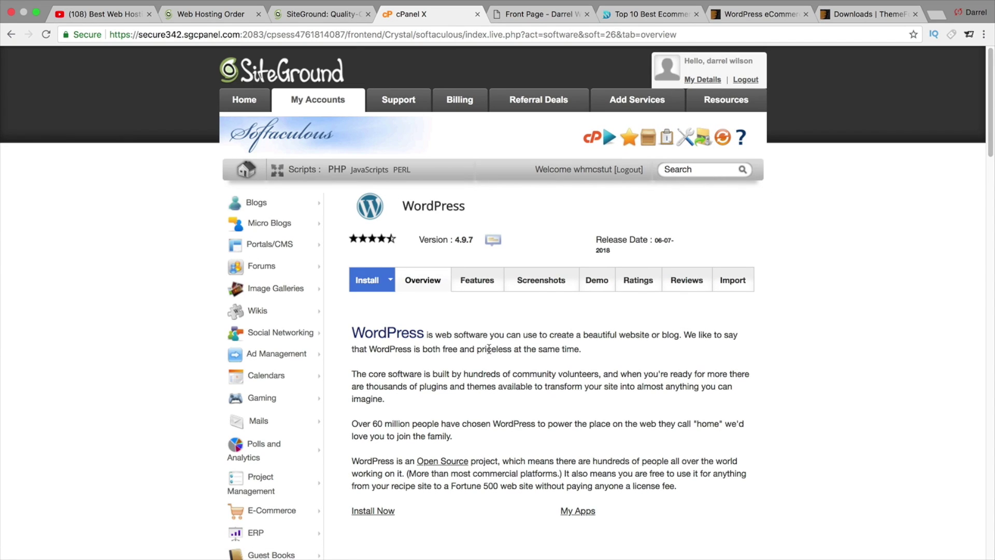
scroll(488, 349, "down", 5)
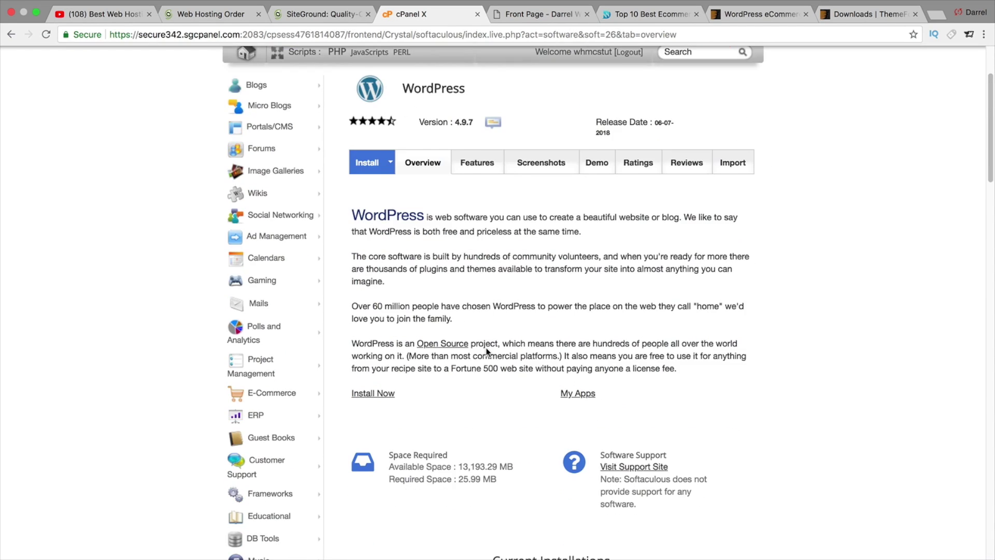
scroll(484, 350, "down", 3)
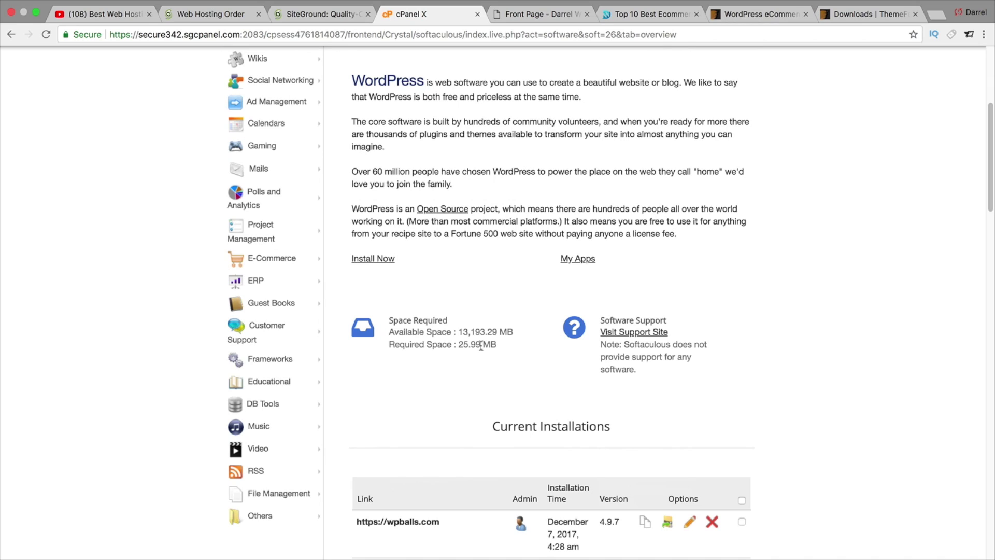
left_click(372, 259)
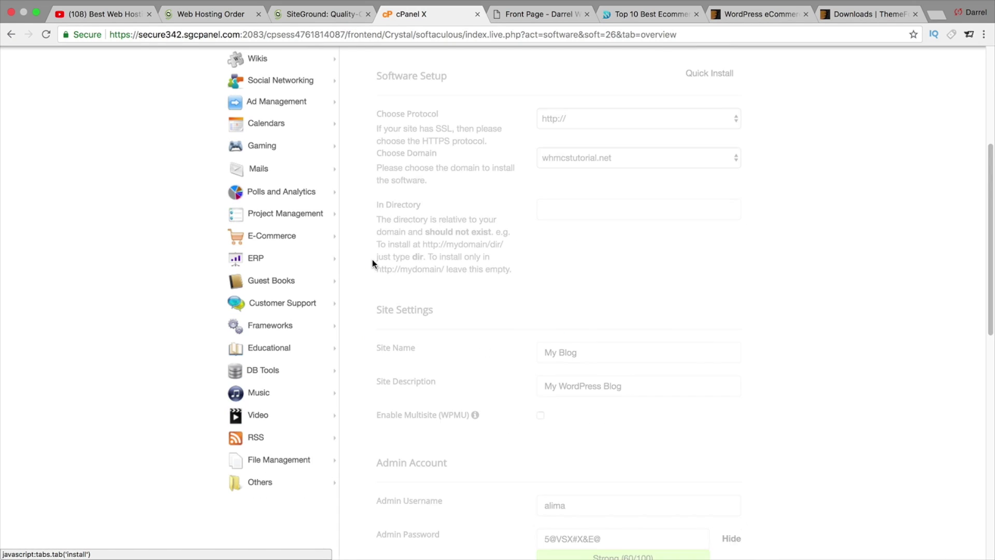
Choose wpdropshippingtutorial.com as the install domain, leaving the directory empty.
left_click(595, 158)
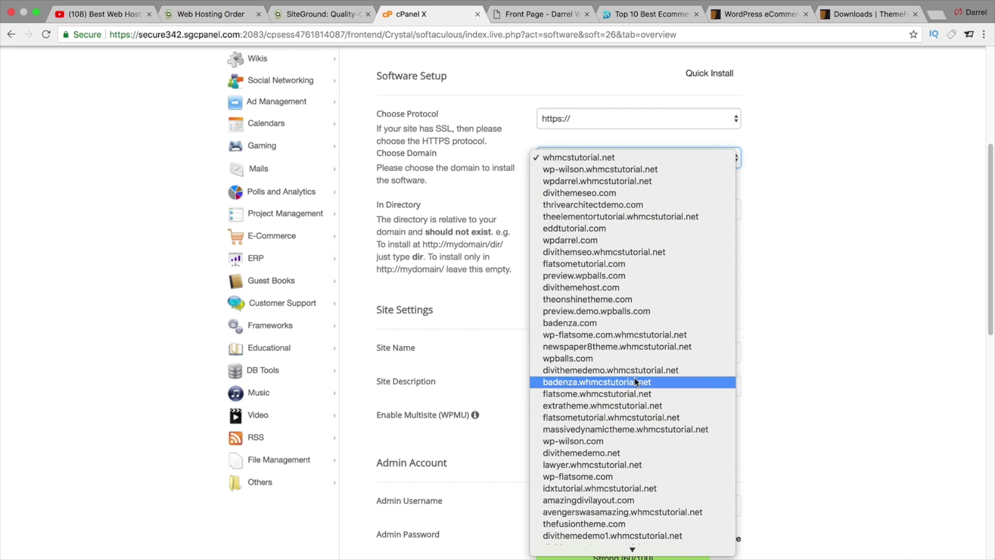
scroll(632, 373, "down", 1)
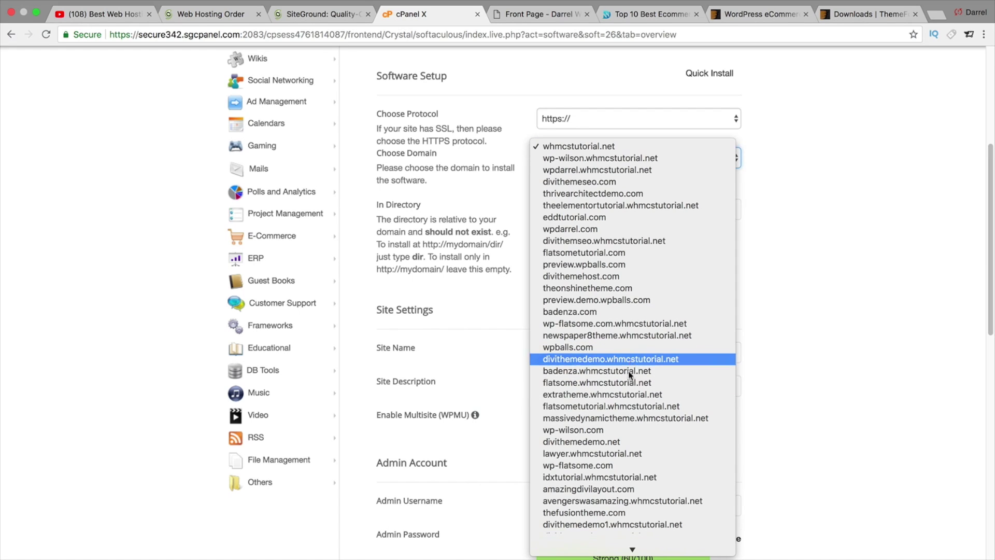
scroll(630, 394, "down", 1)
scroll(620, 480, "down", 5)
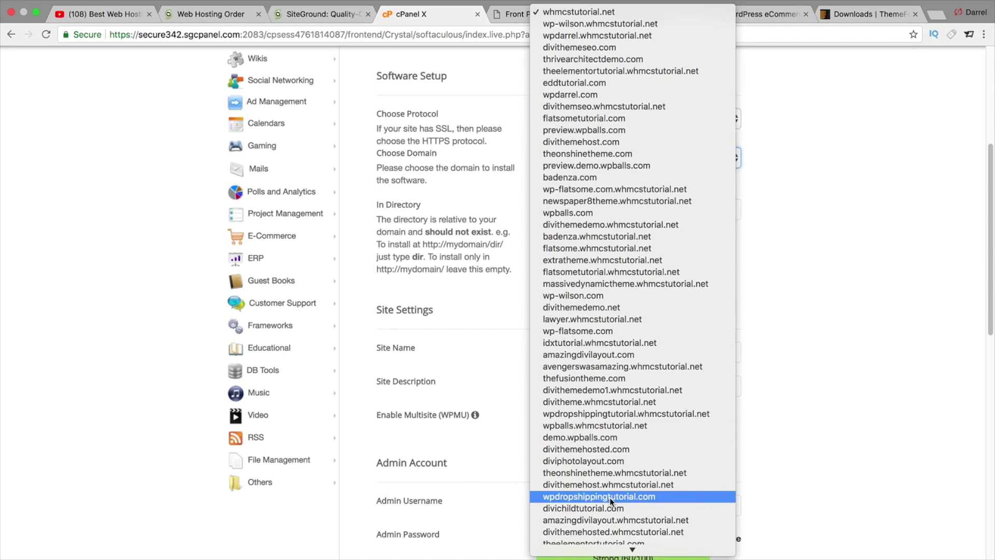
left_click(609, 496)
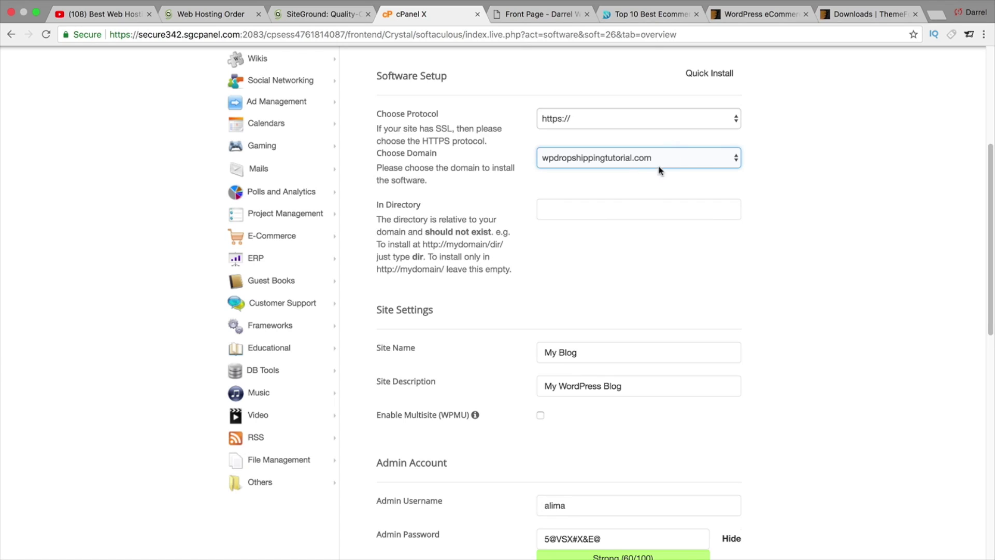
left_click(579, 208)
Name the site Dropshipping with the description 'R UY'.
scroll(584, 322, "down", 1)
left_click(582, 349)
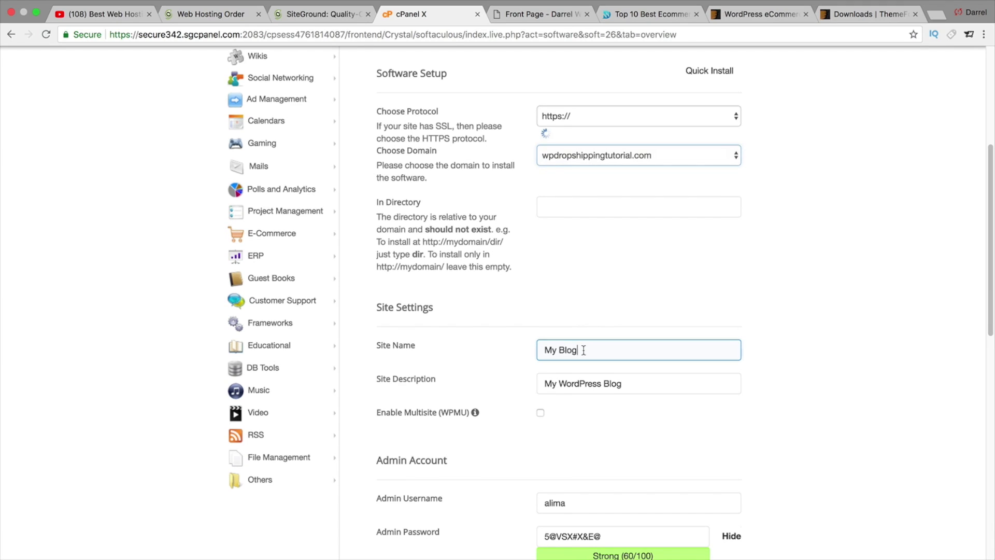
triple_click(617, 348)
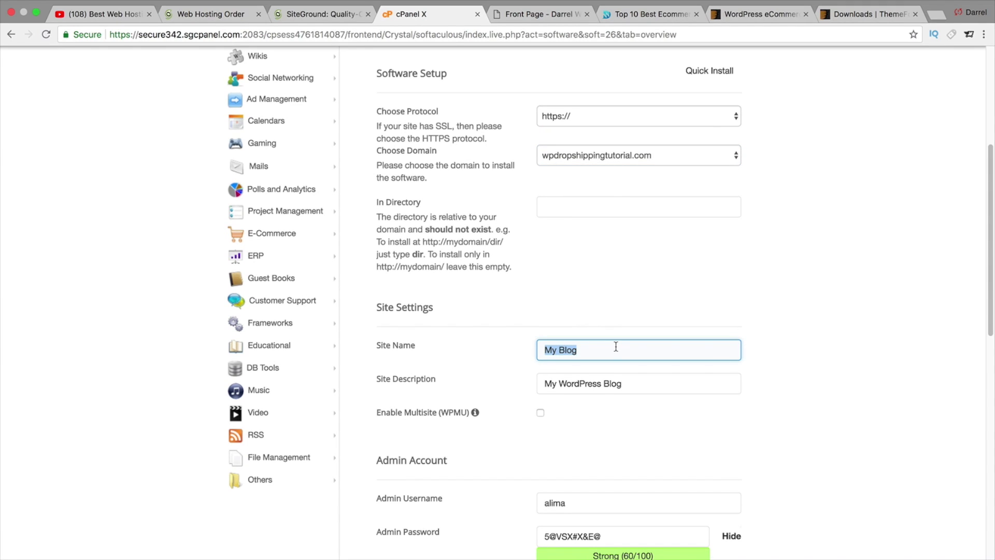
type("Dropshipping")
key("Tab")
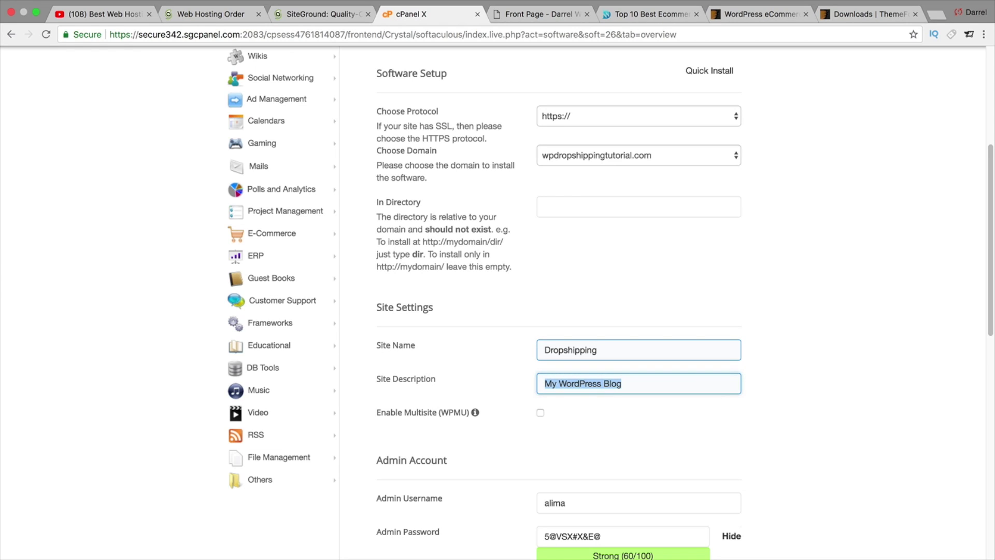
type("R UY")
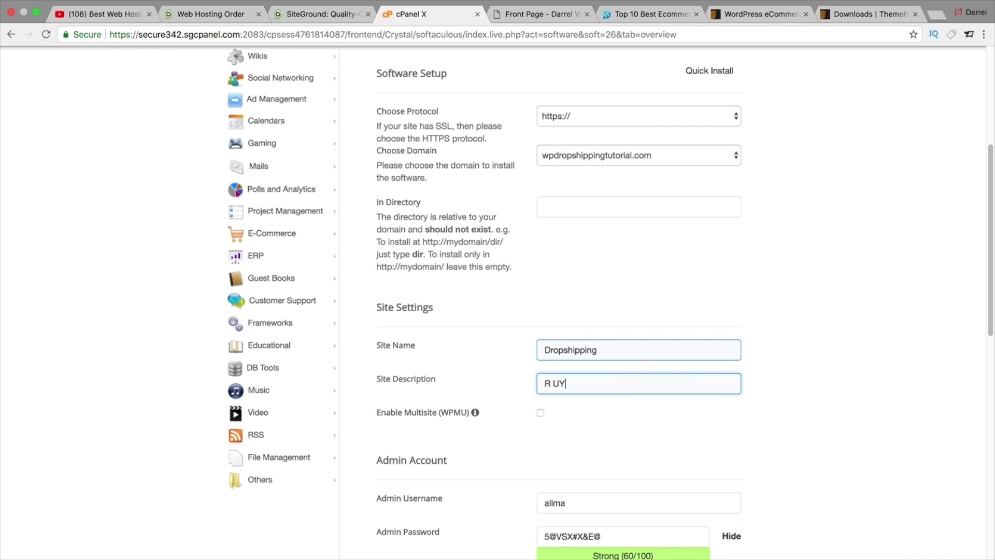
Replace the default admin username with a new one and reuse it as the password.
scroll(615, 346, "down", 3)
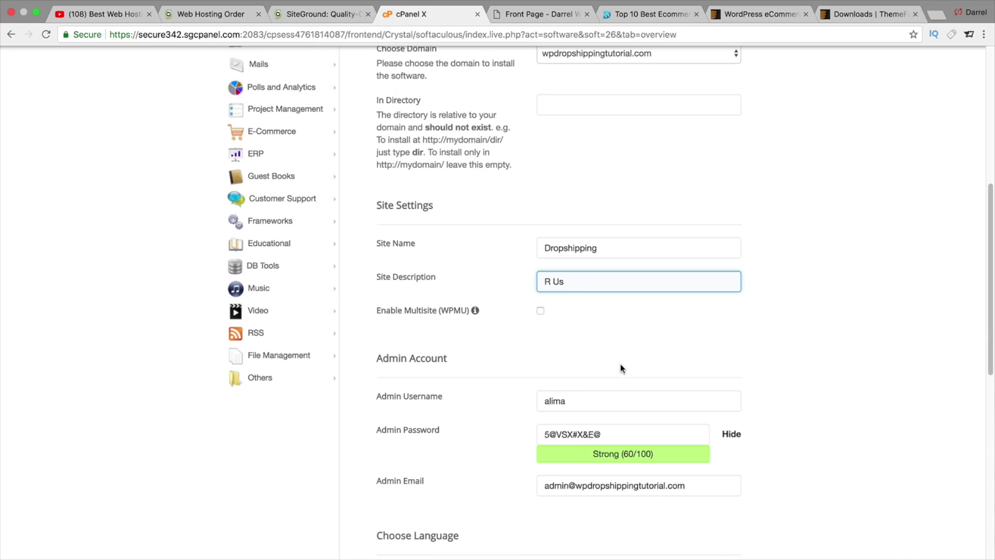
scroll(583, 384, "down", 1)
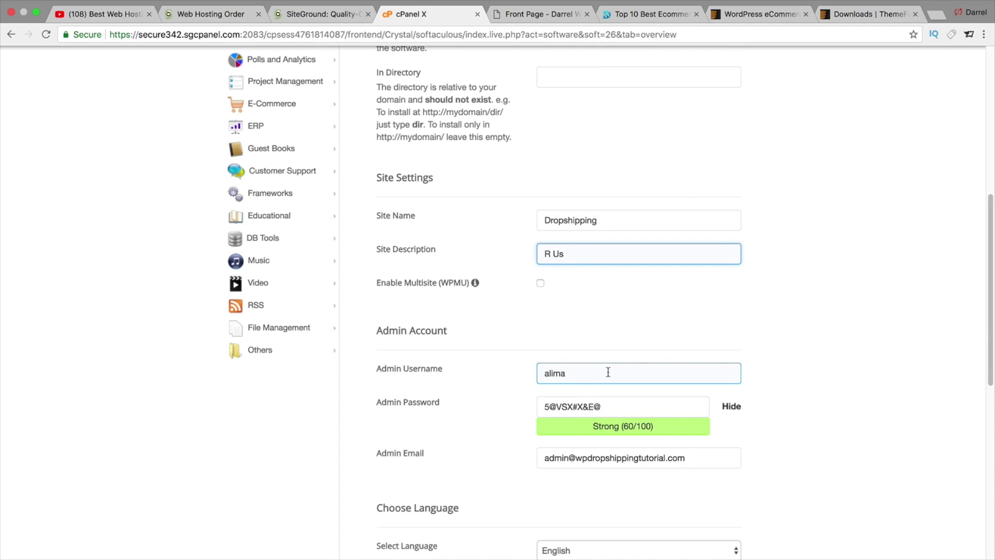
left_click_drag(606, 373, 516, 375)
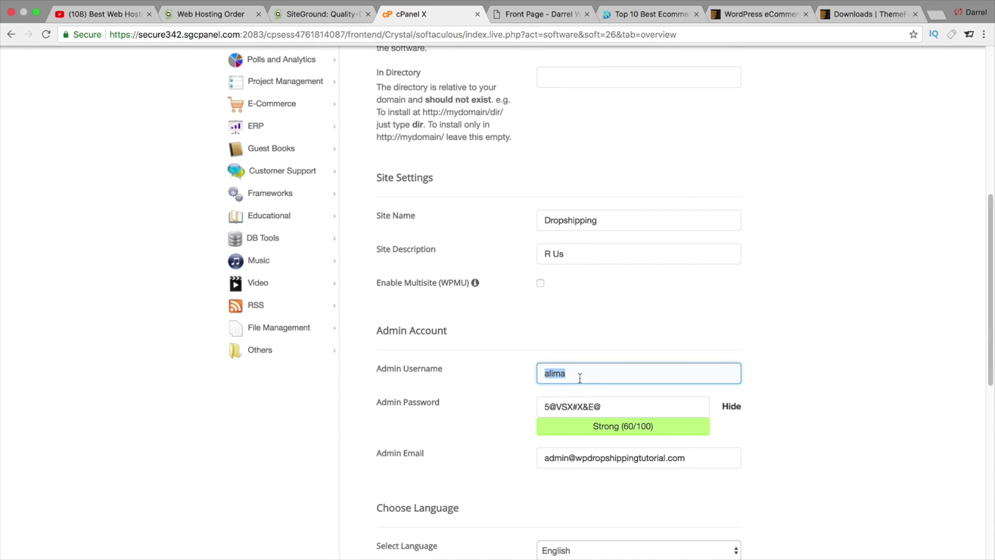
key("Tab")
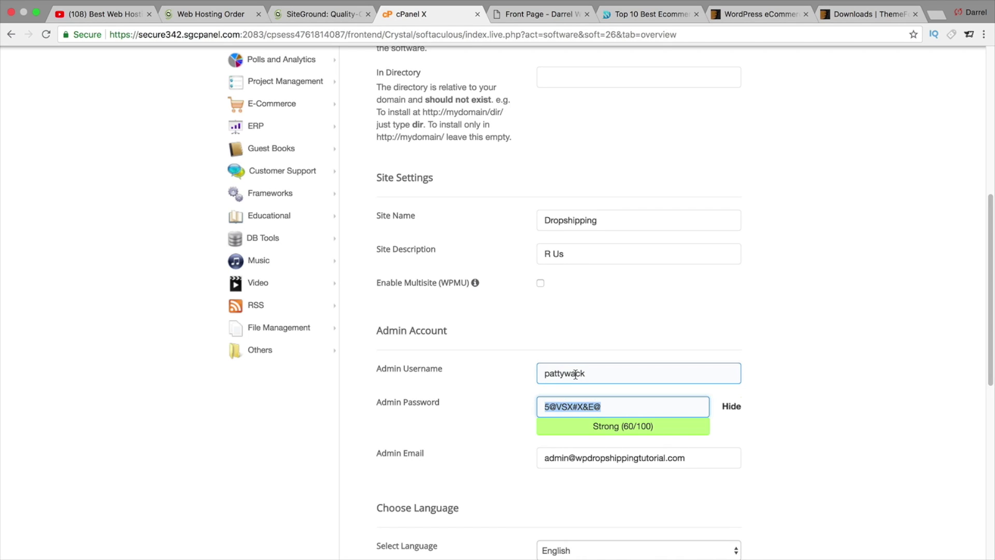
left_click_drag(591, 378, 537, 377)
right_click(549, 375)
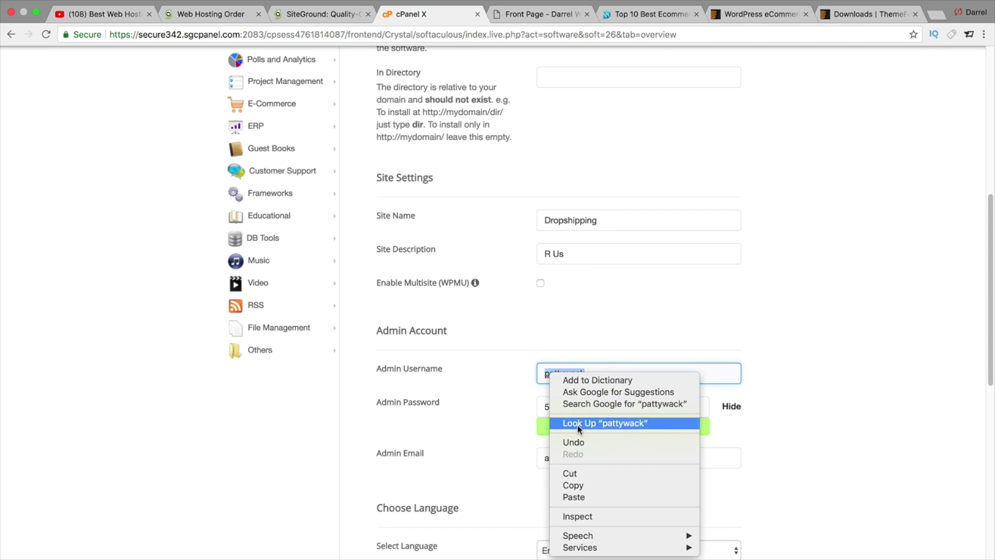
left_click(585, 483)
right_click(583, 406)
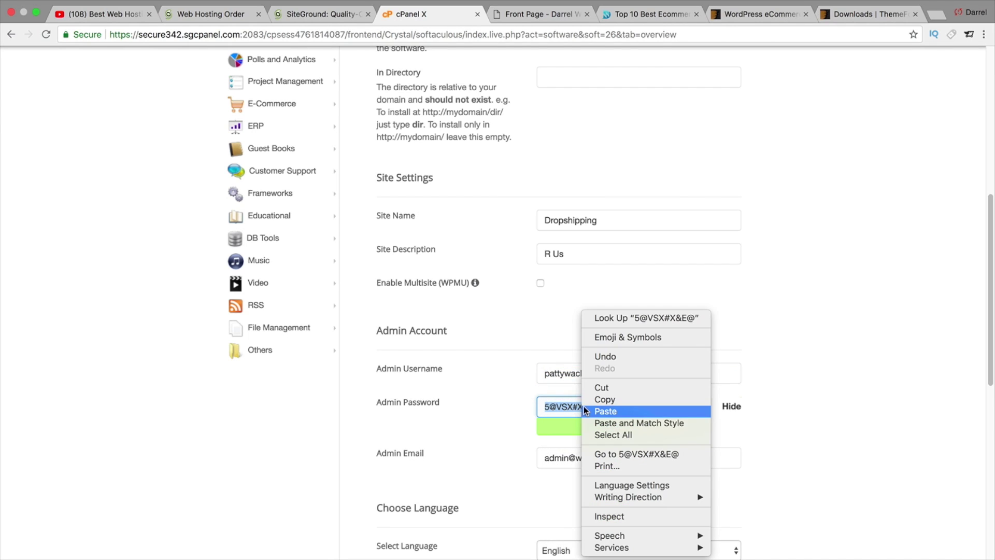
left_click(596, 410)
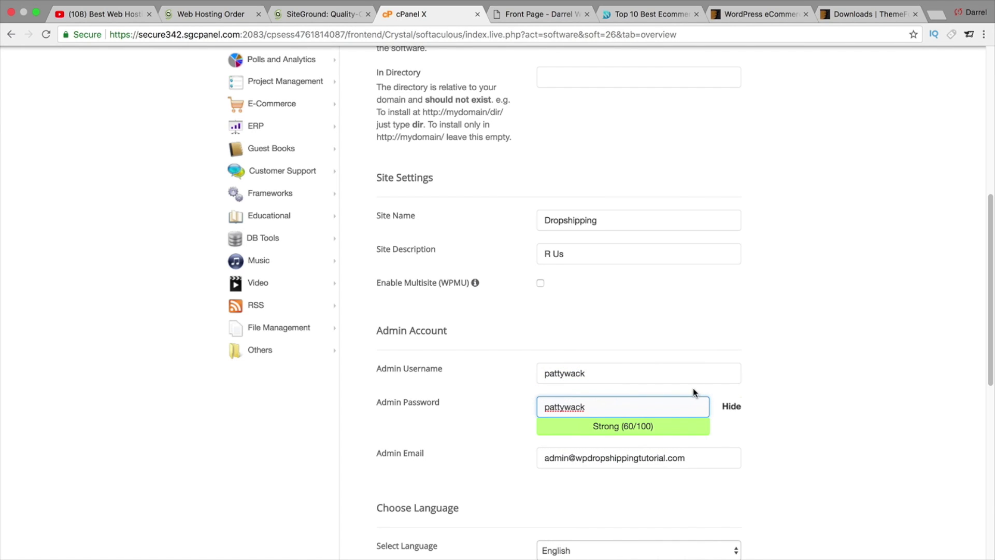
Keep English as the site language and start the WordPress installation.
scroll(694, 438, "down", 1)
left_click_drag(703, 427, 511, 430)
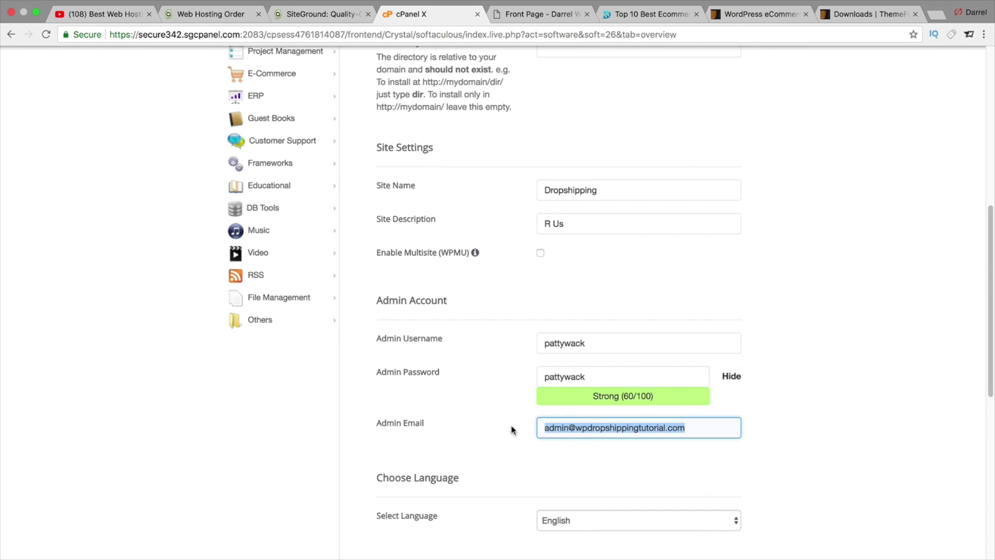
scroll(766, 412, "down", 5)
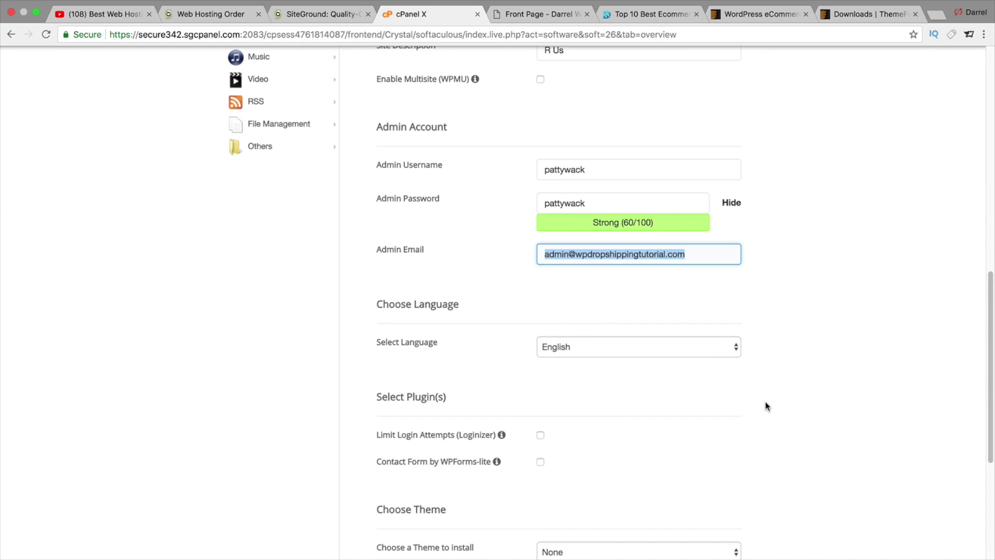
left_click(658, 348)
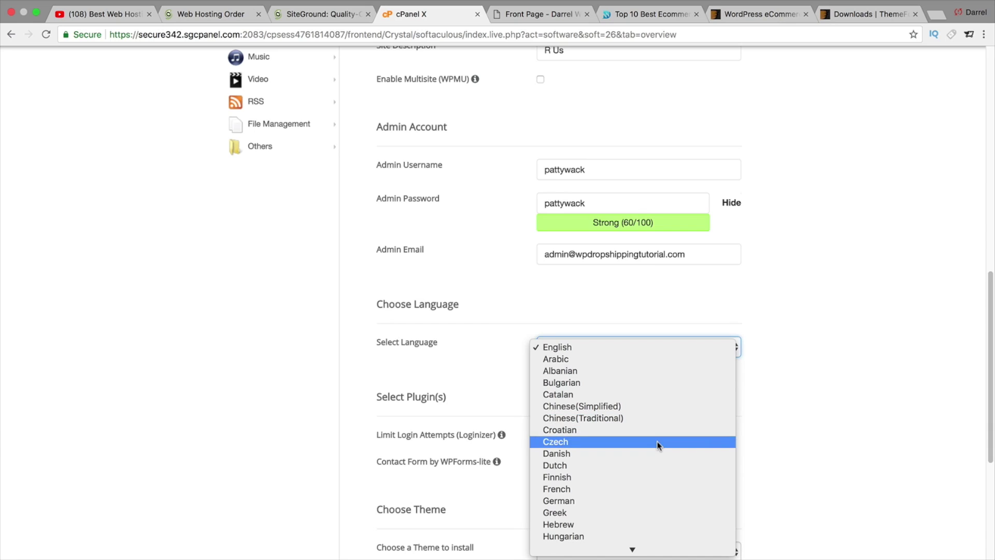
scroll(652, 455, "down", 4)
scroll(652, 456, "down", 2)
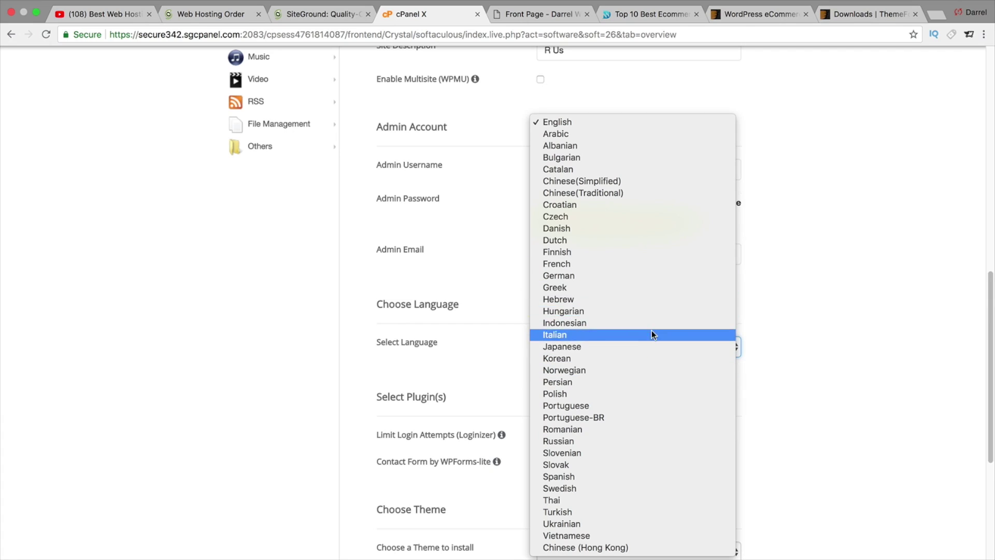
left_click(643, 124)
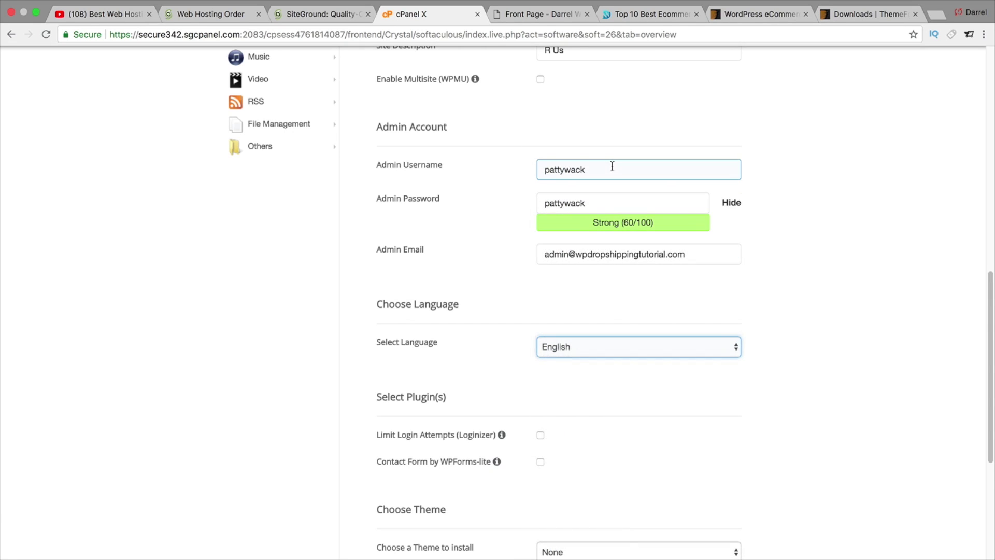
scroll(574, 271, "down", 1)
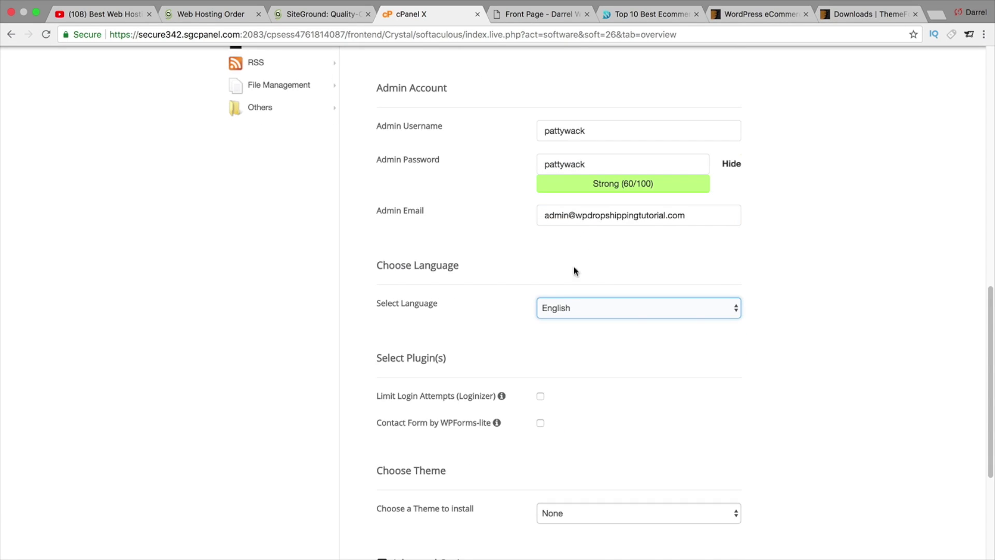
scroll(546, 363, "down", 1)
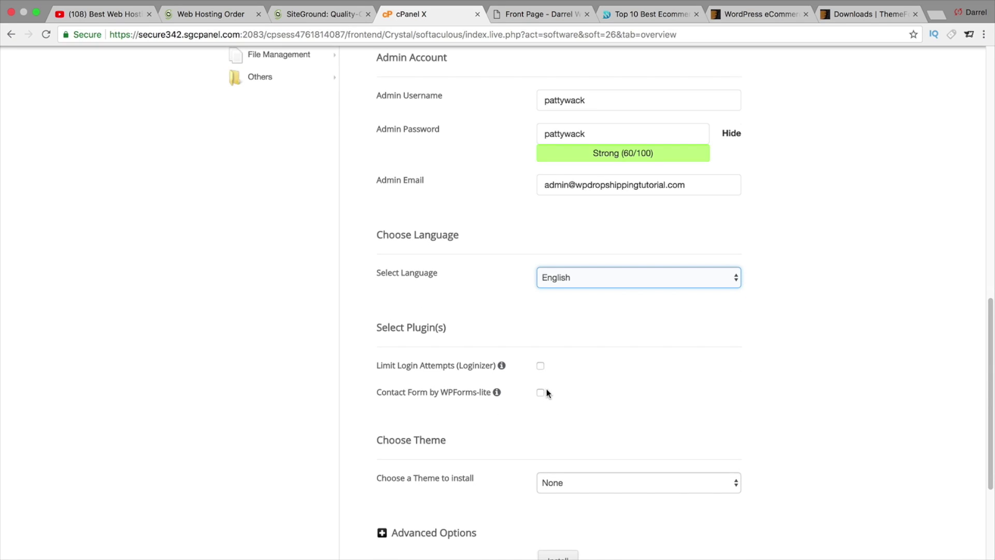
scroll(511, 337, "down", 1)
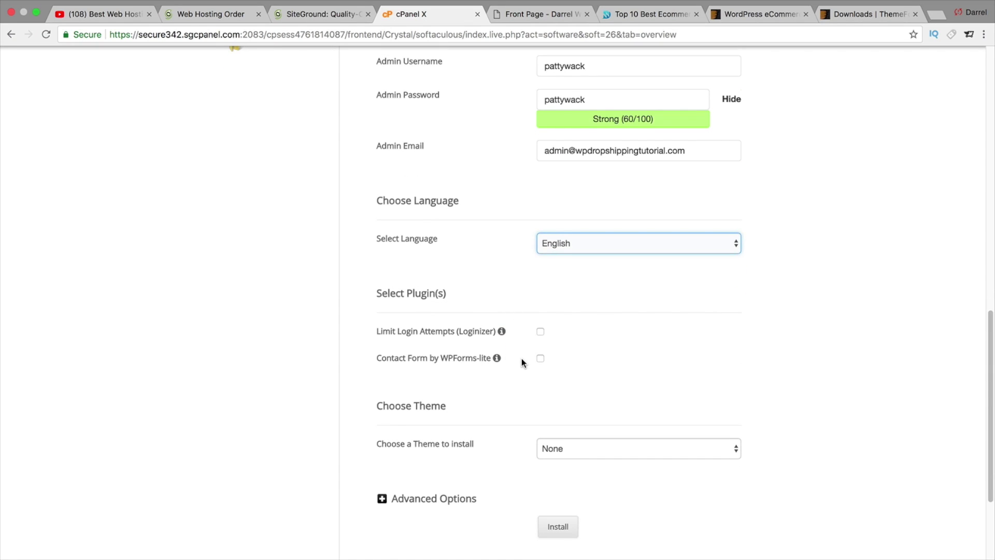
scroll(583, 451, "down", 1)
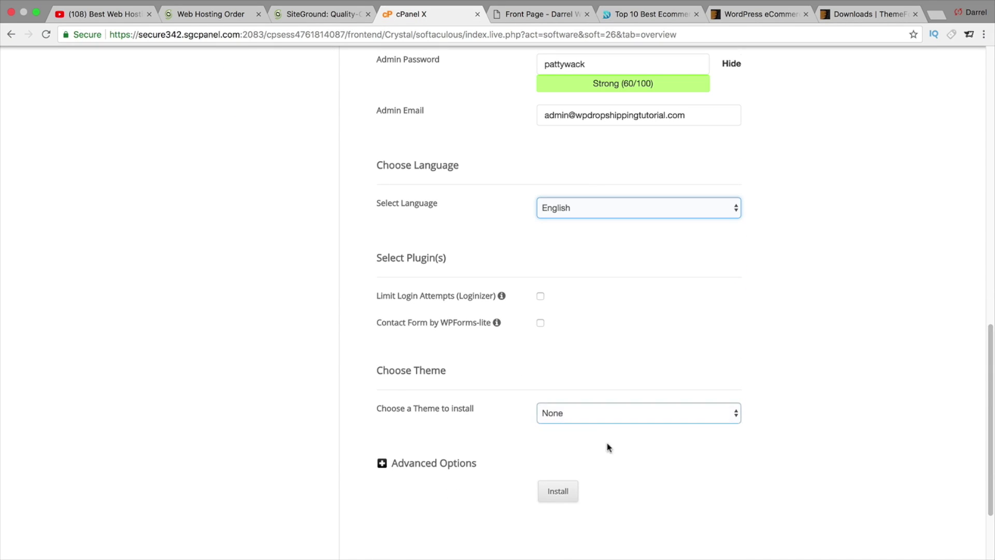
scroll(617, 435, "down", 1)
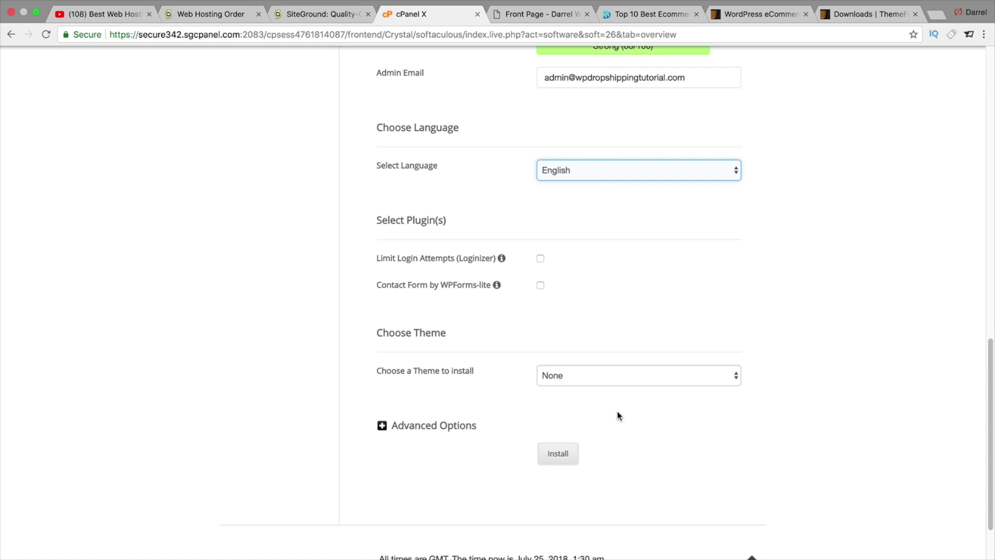
scroll(615, 413, "down", 2)
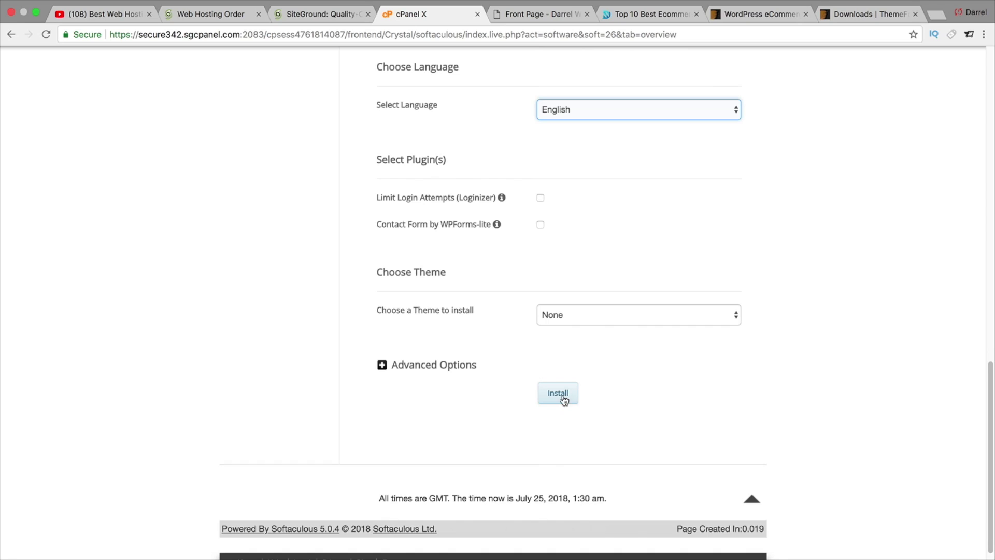
left_click(558, 395)
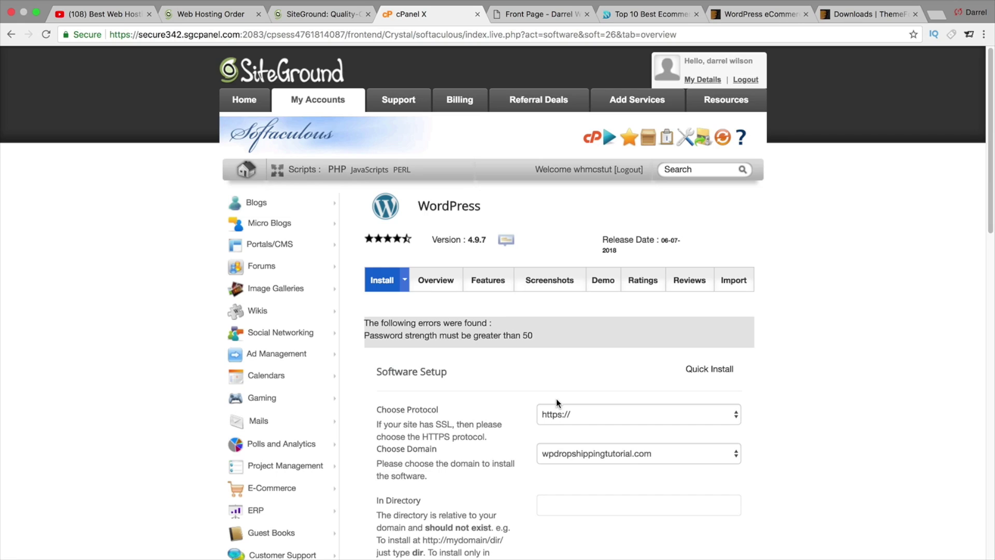
Append extra characters to the admin password to make it stronger.
scroll(787, 386, "down", 8)
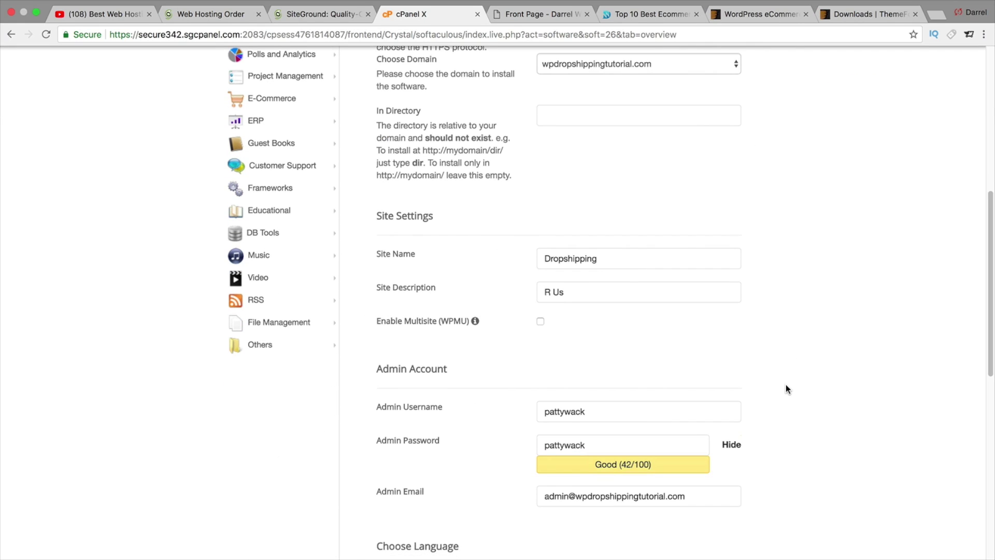
left_click(625, 451)
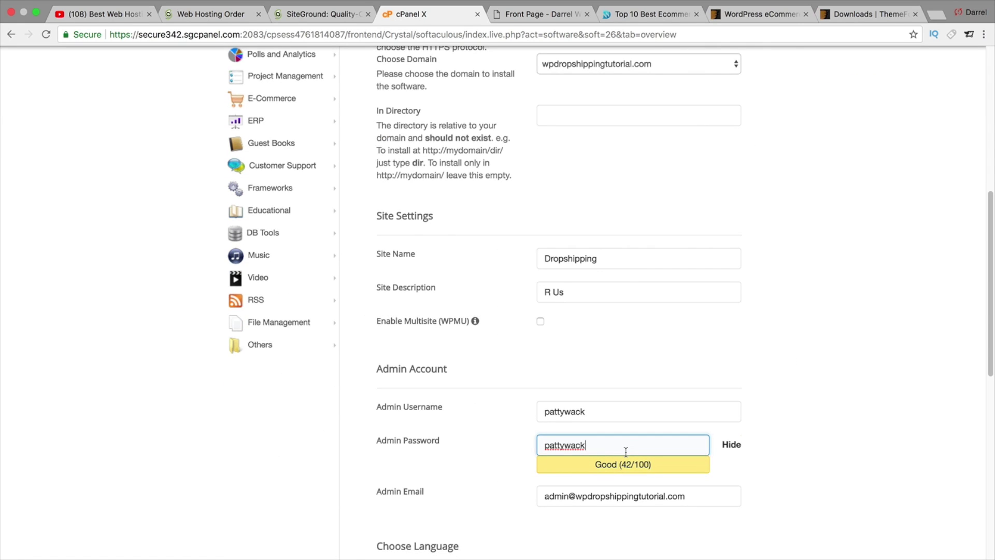
Install WordPress and open the new site's administrative URL.
scroll(793, 386, "down", 4)
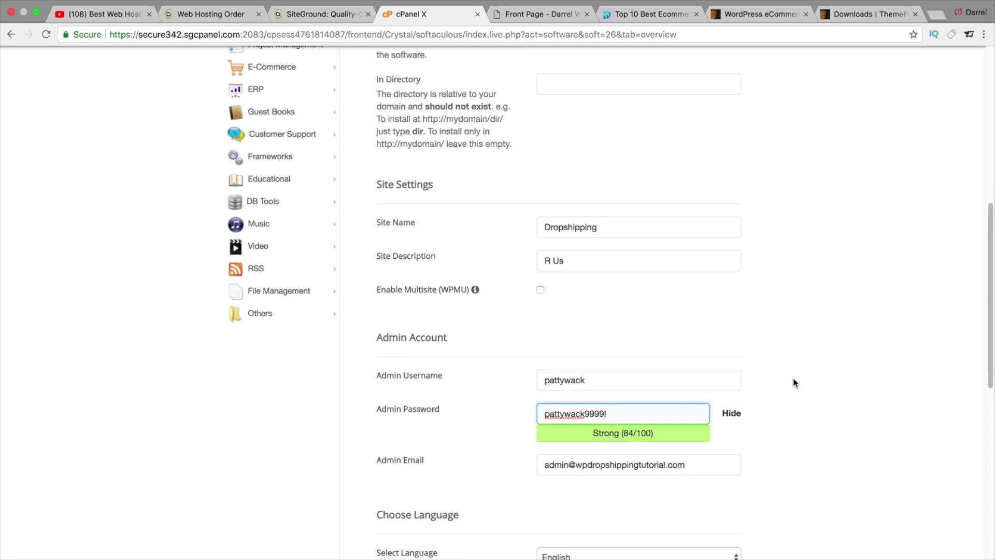
scroll(786, 388, "down", 1)
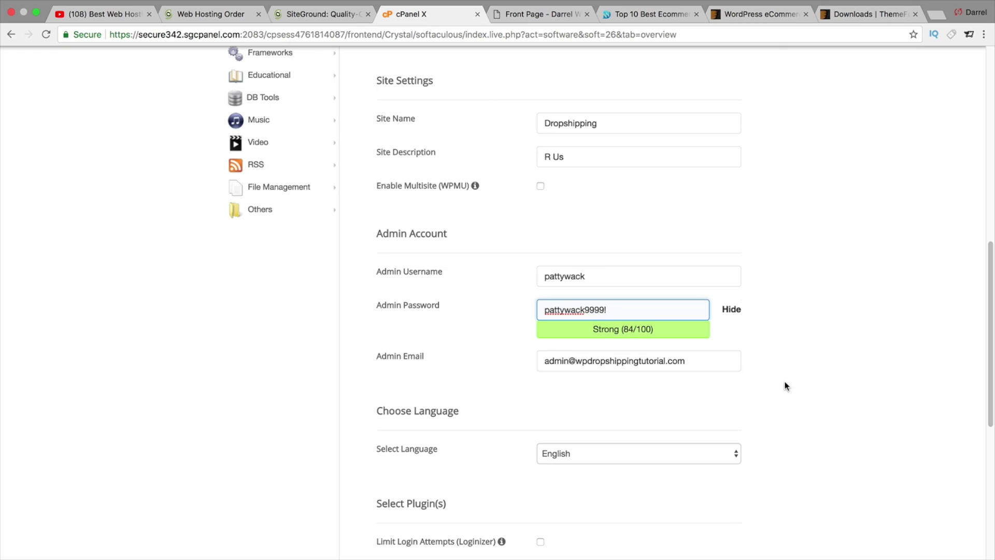
scroll(745, 361, "down", 5)
scroll(743, 360, "down", 5)
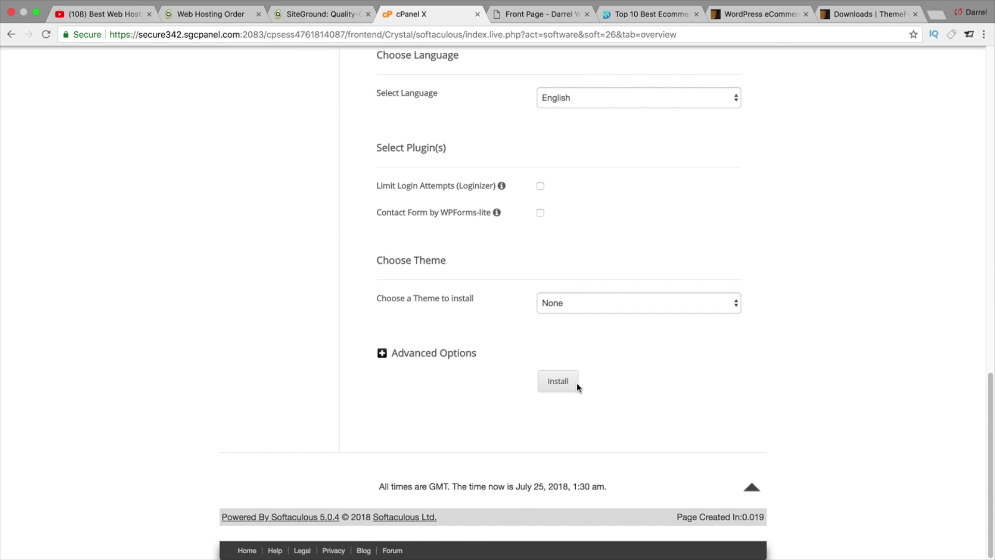
left_click(557, 382)
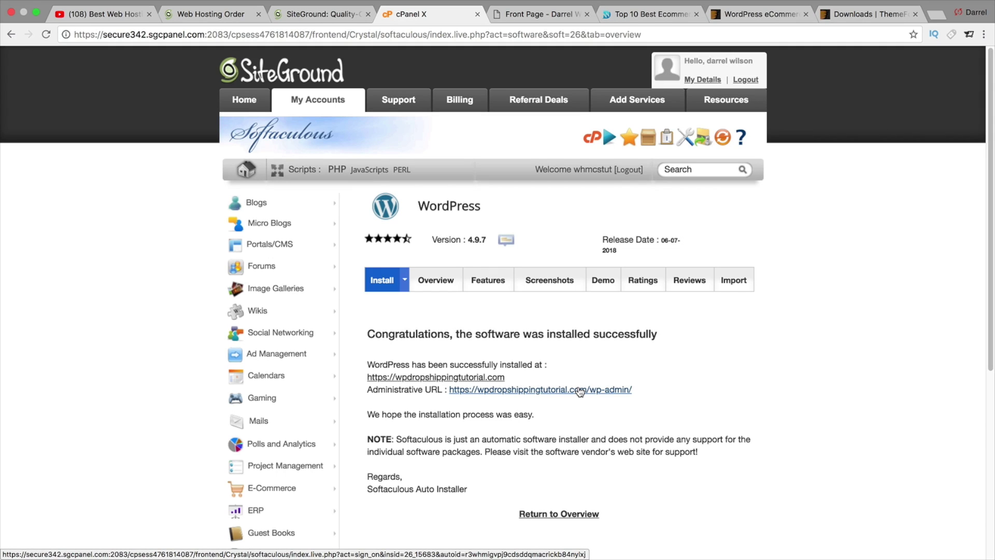
left_click(579, 390)
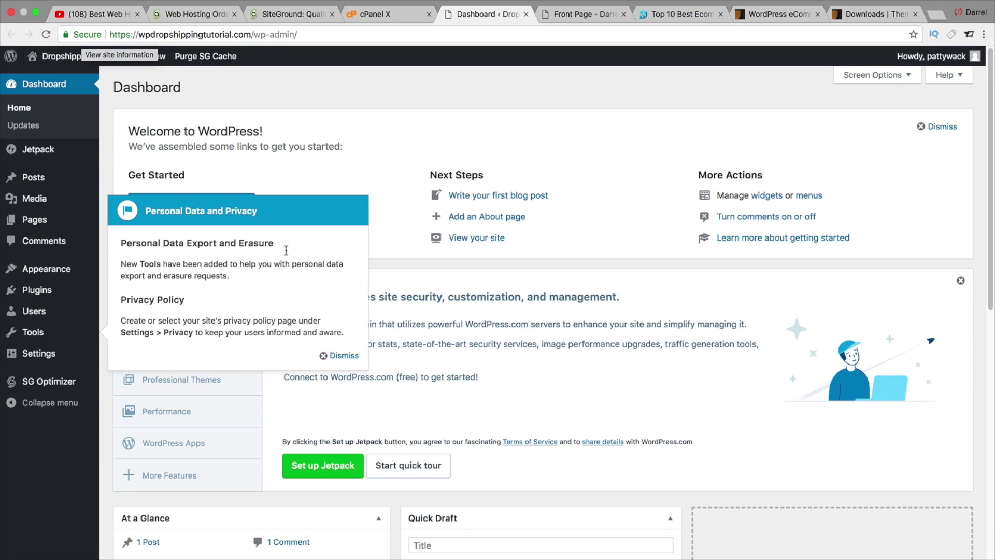
Dismiss the Personal Data and Privacy notice and visit the site's front page.
left_click(339, 351)
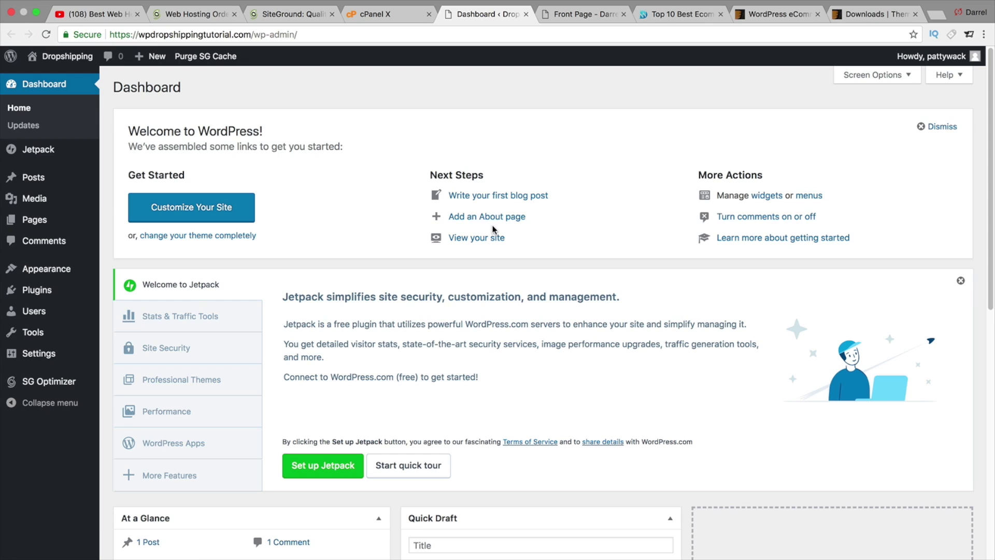
left_click(59, 76)
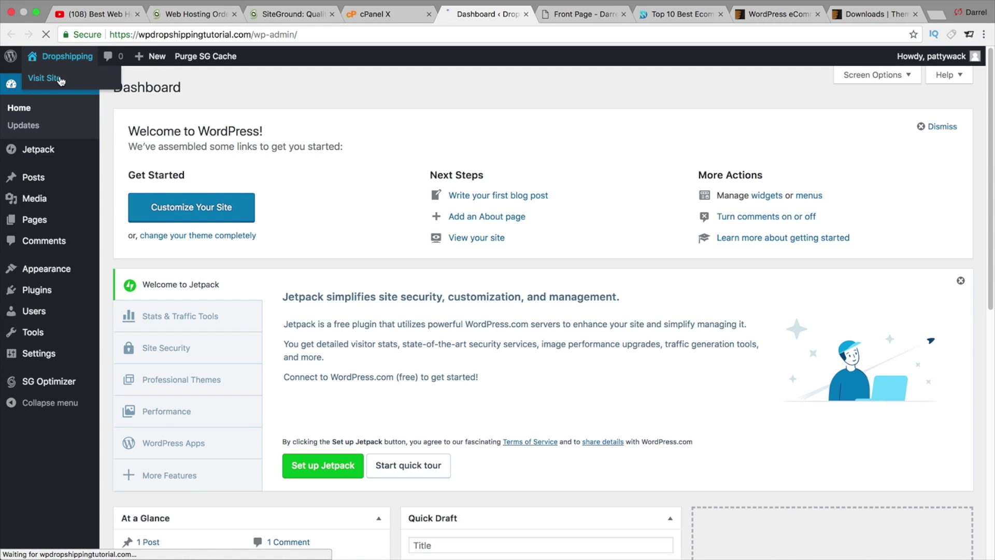
scroll(452, 351, "down", 12)
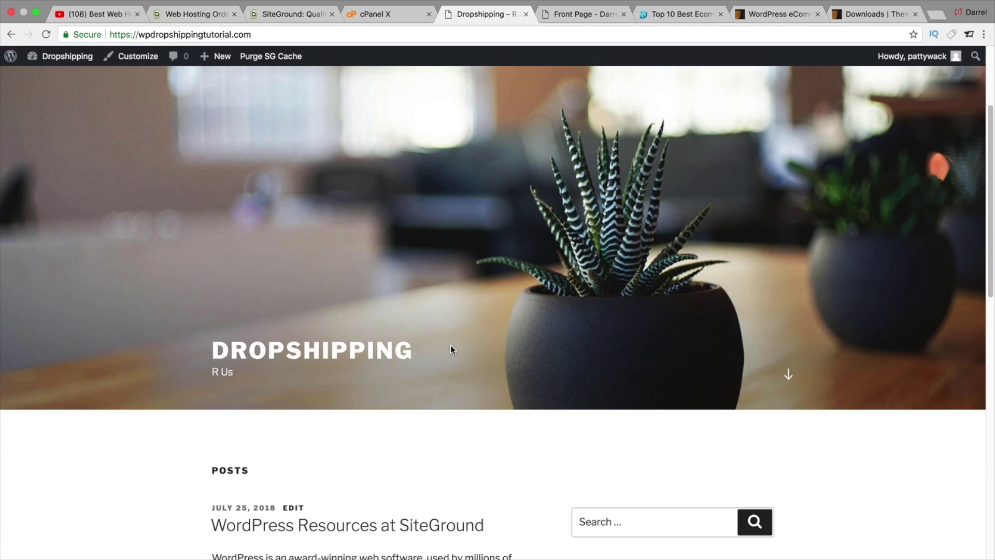
scroll(450, 345, "down", 4)
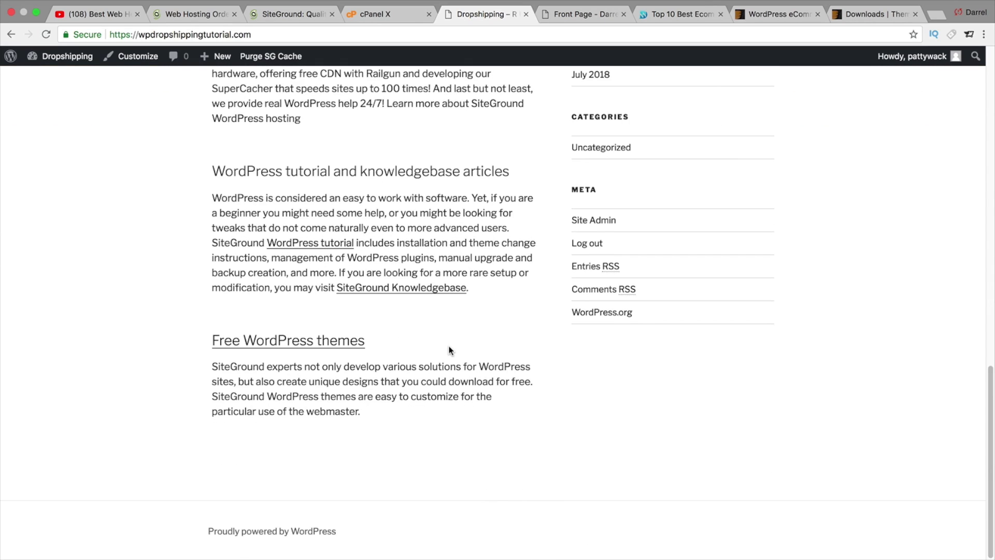
scroll(450, 345, "up", 20)
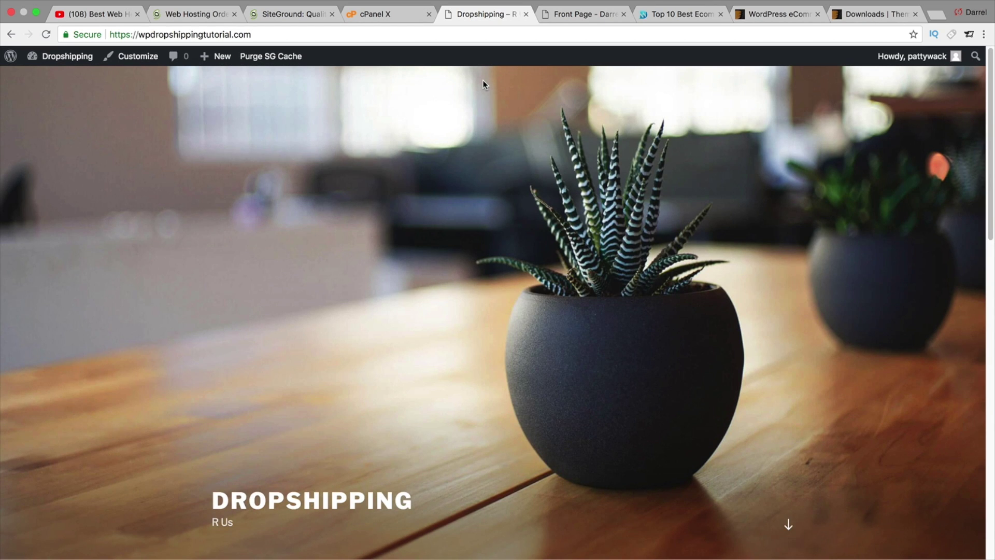
mouse_move(67, 56)
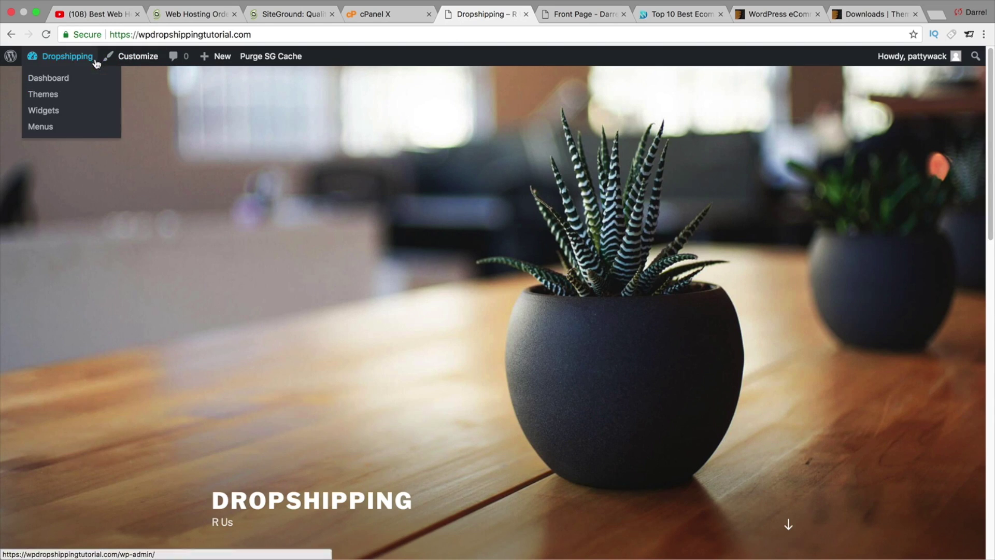
left_click(82, 82)
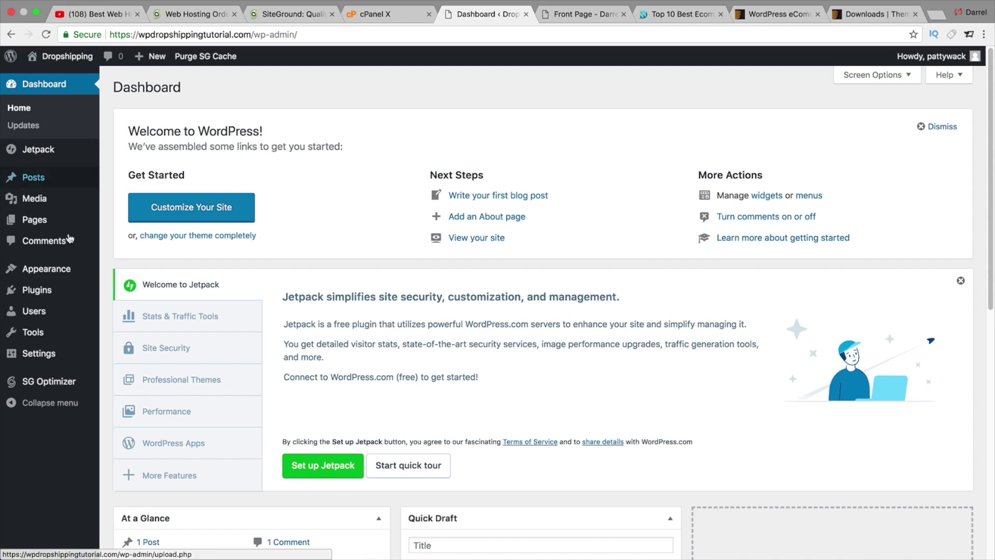
mouse_move(65, 361)
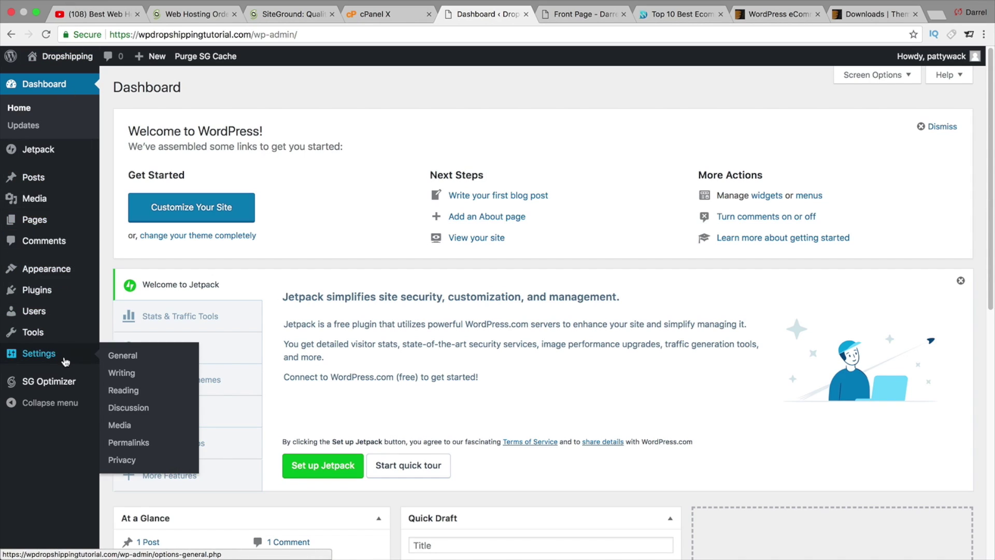
Choose the Post name option under Settings > Permalinks and save the change.
left_click(136, 443)
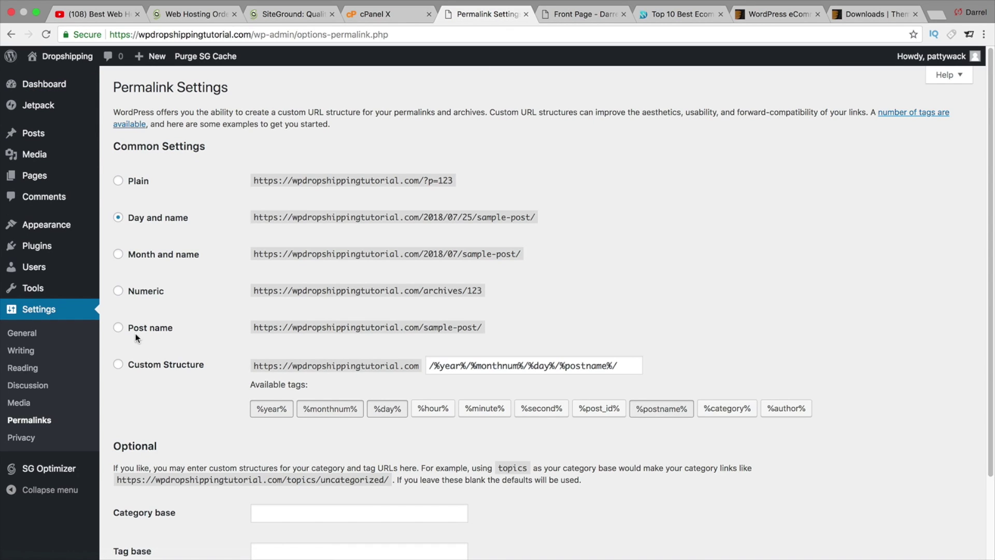
left_click(118, 328)
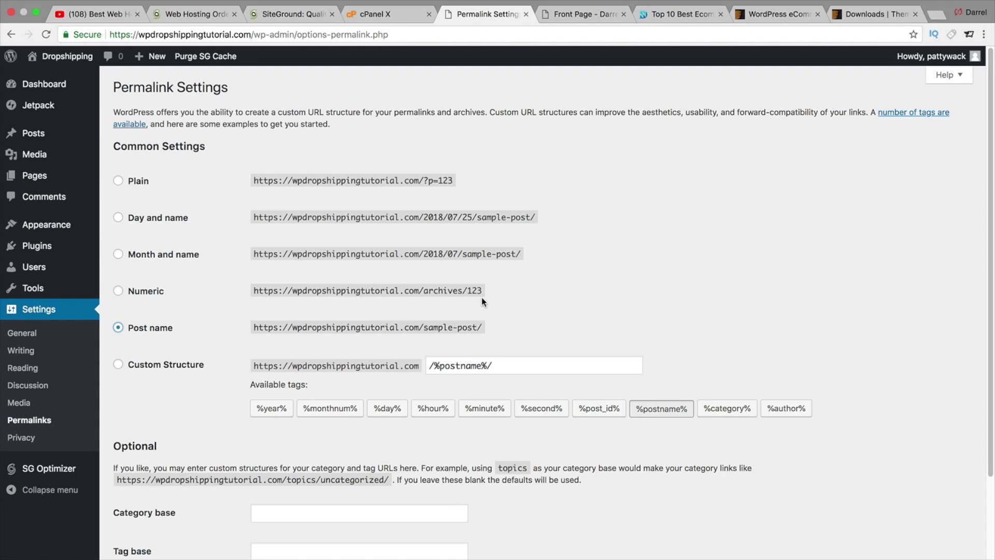
scroll(321, 394, "down", 3)
left_click(169, 495)
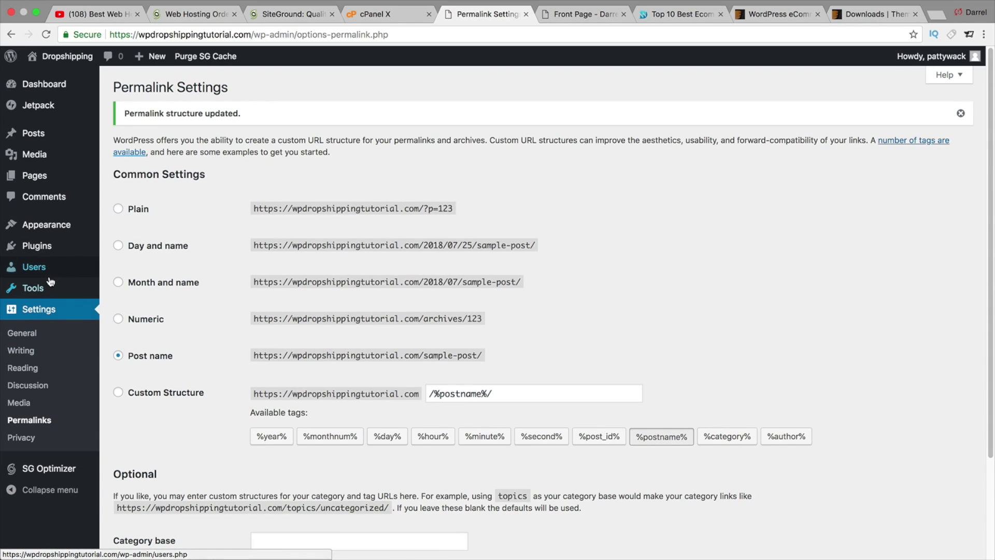
On Your Profile, preview Light, Blue, Coffee, Sunrise and Ocean, then pick the Midnight colour scheme.
mouse_move(51, 276)
left_click(141, 304)
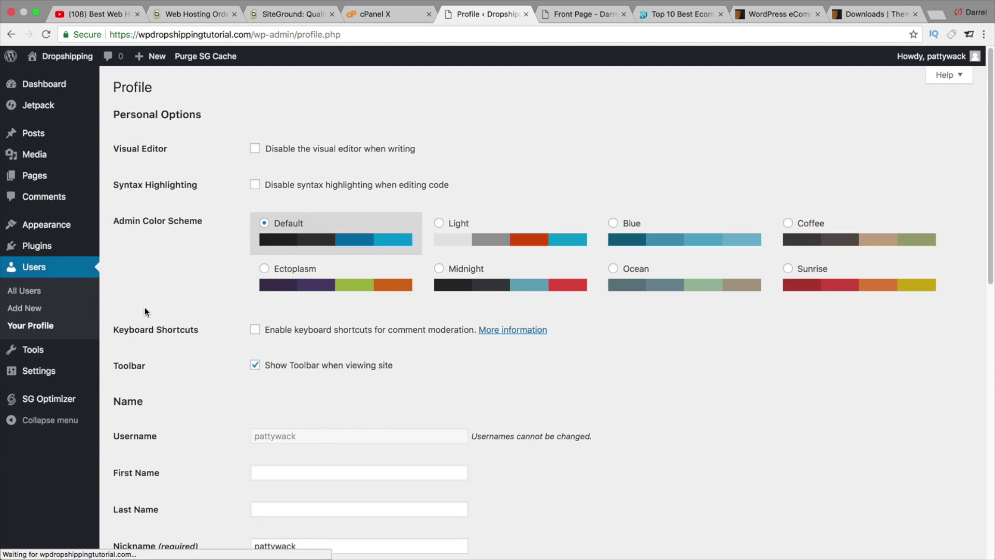
left_click(476, 236)
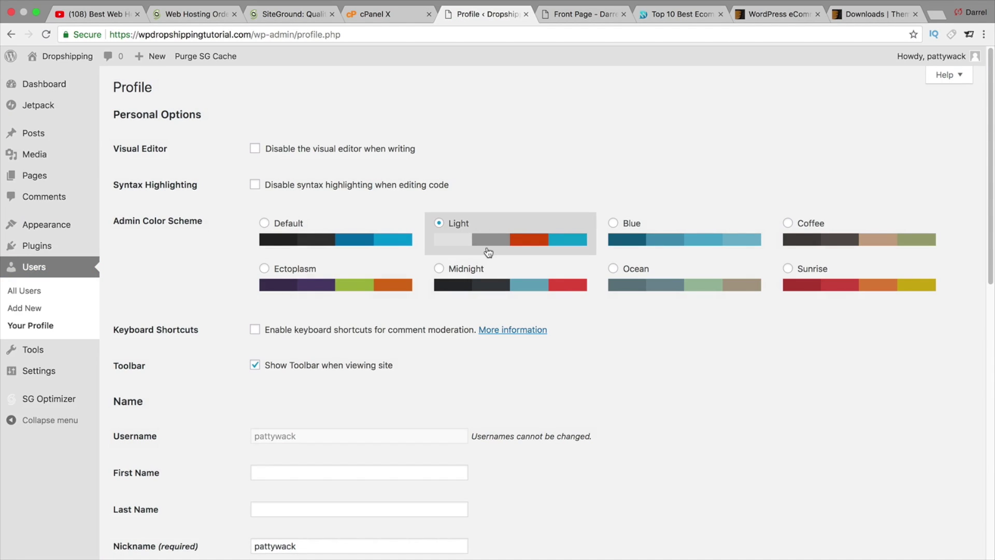
left_click(629, 224)
left_click(787, 244)
left_click(788, 286)
left_click(660, 285)
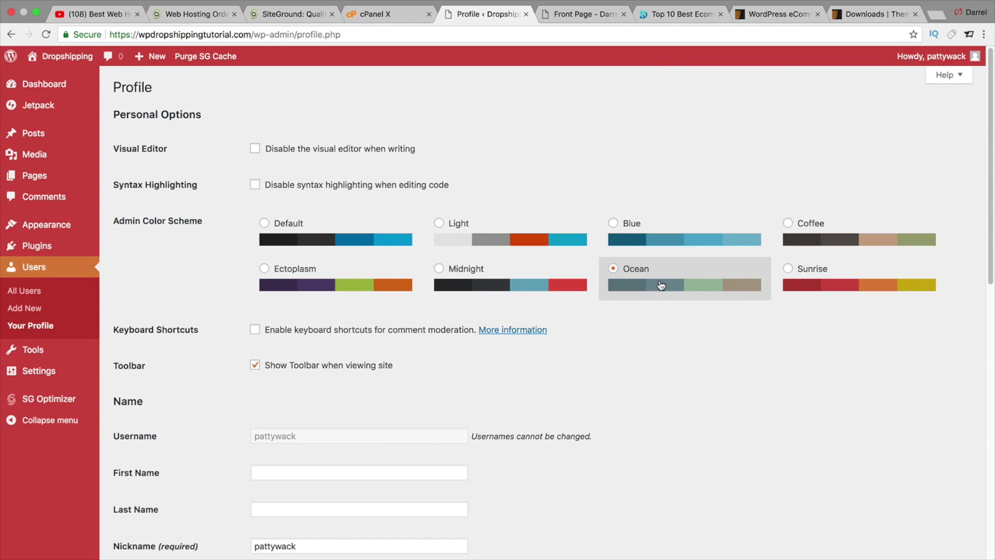
left_click(546, 285)
Save the profile with Update Profile.
scroll(415, 359, "down", 6)
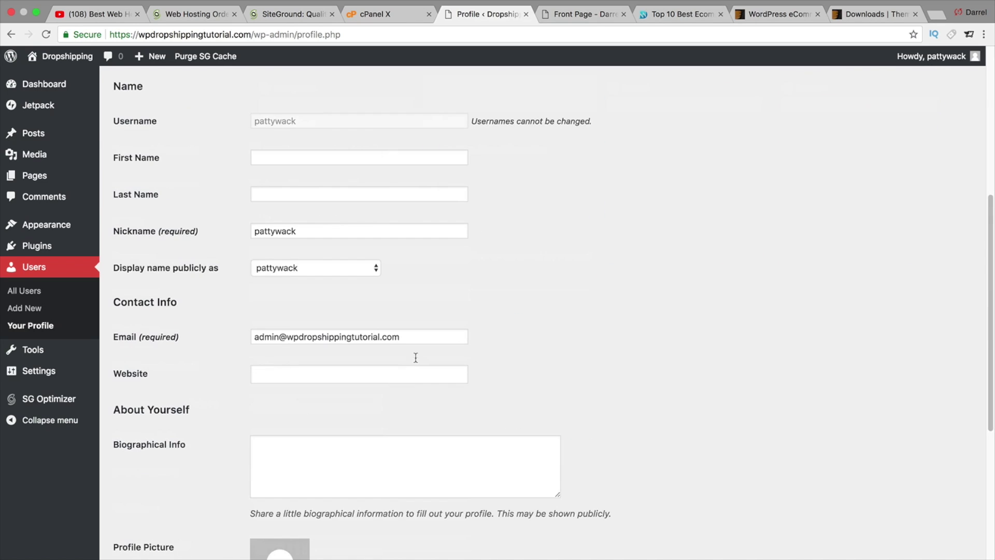
left_click_drag(443, 338, 252, 337)
scroll(328, 325, "down", 3)
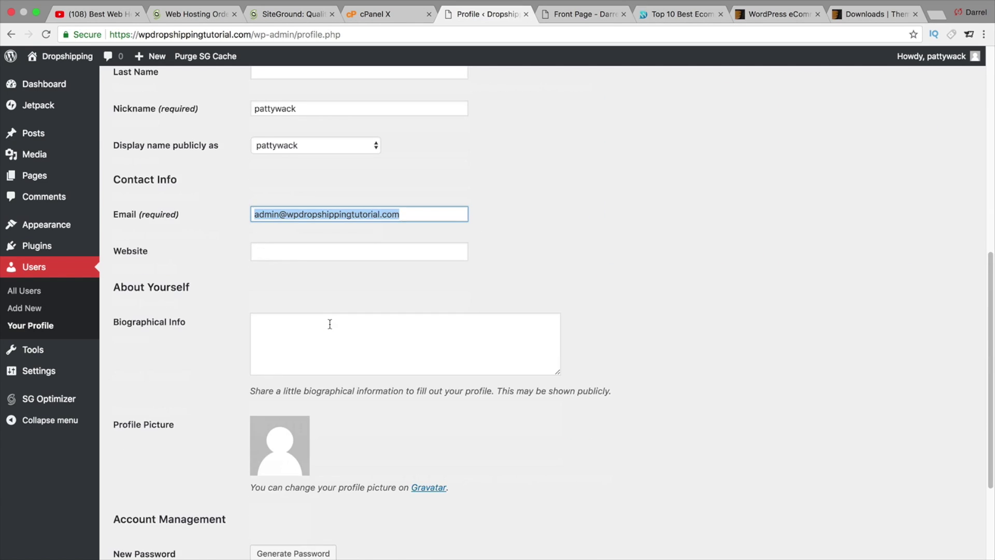
scroll(329, 329, "down", 3)
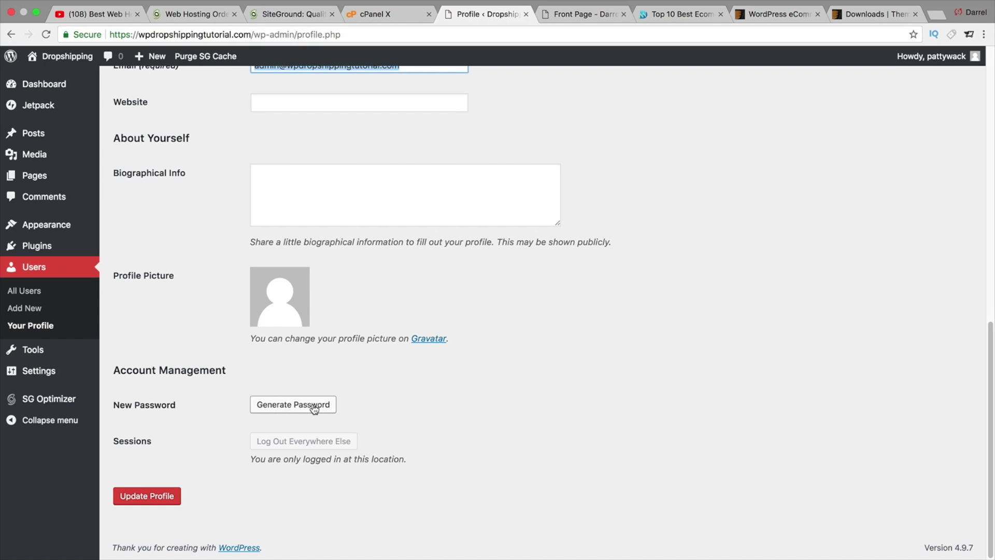
scroll(314, 410, "up", 10)
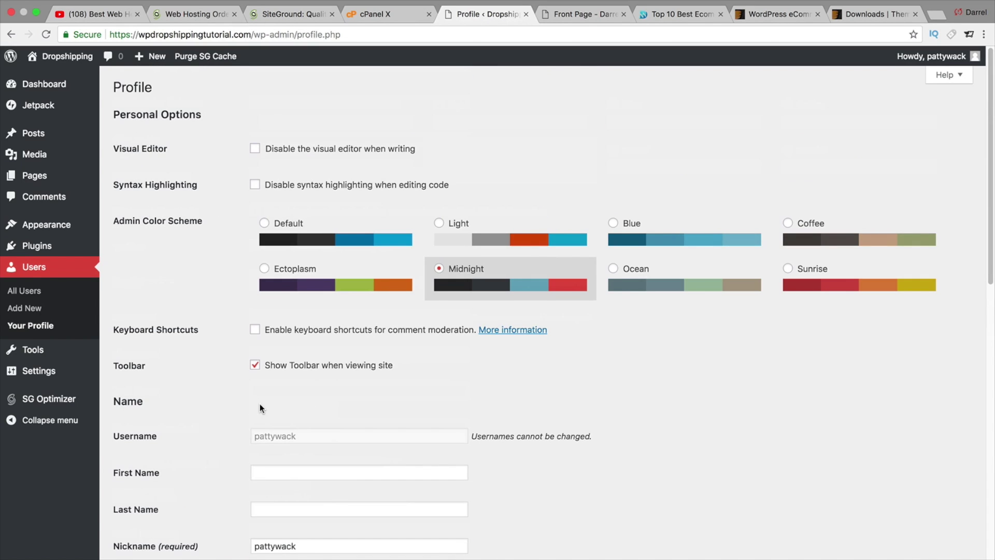
scroll(260, 407, "down", 10)
left_click(168, 496)
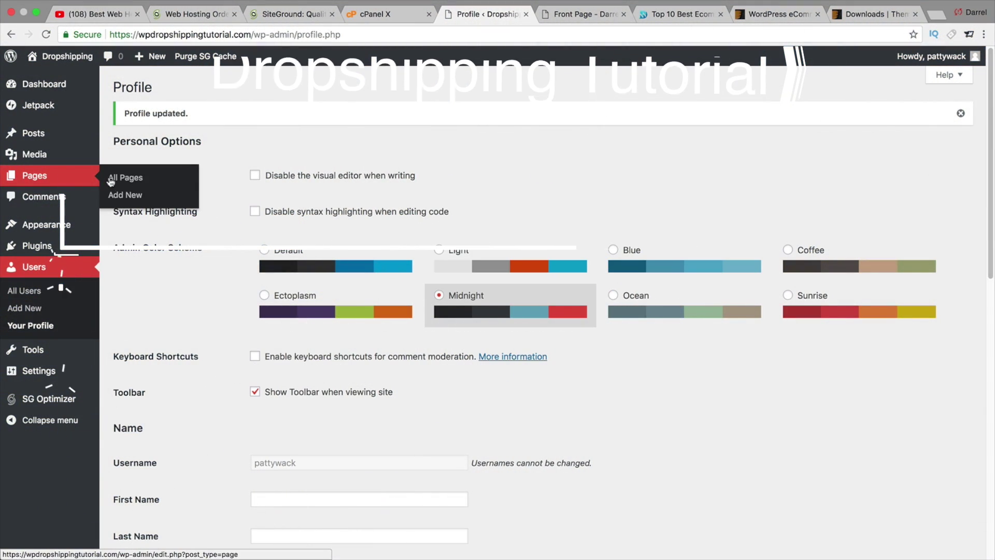
Create and publish a blank page titled 'Home'.
left_click(111, 179)
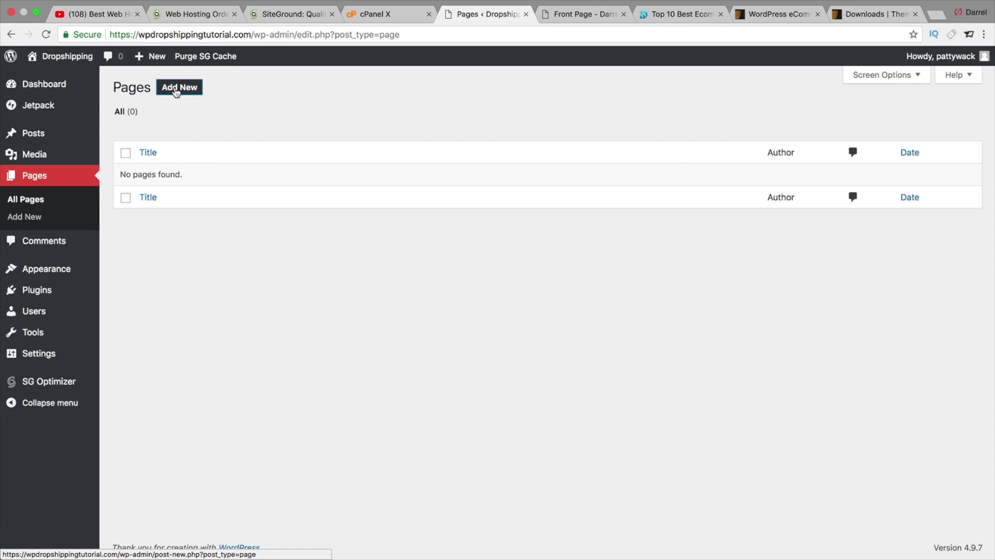
left_click(176, 89)
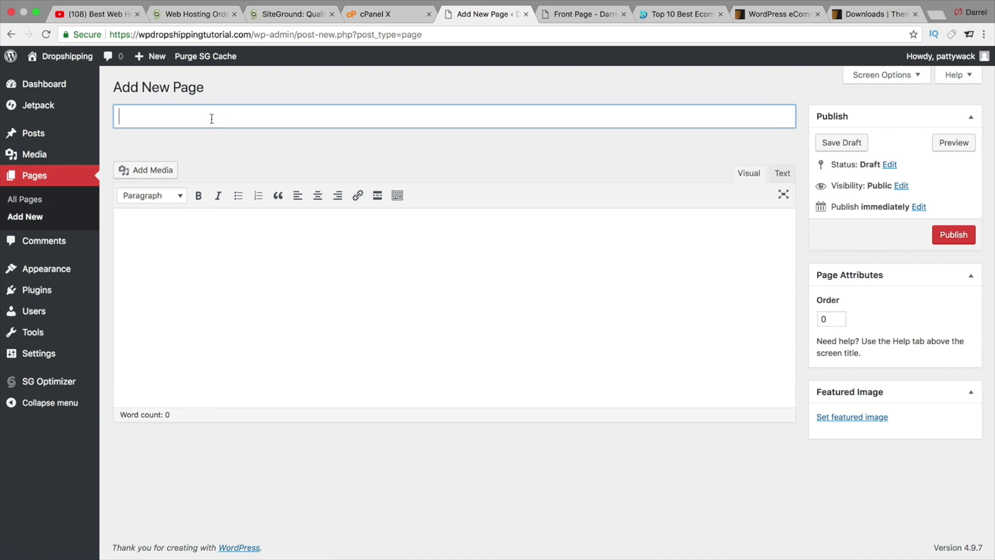
type("Home")
left_click(960, 234)
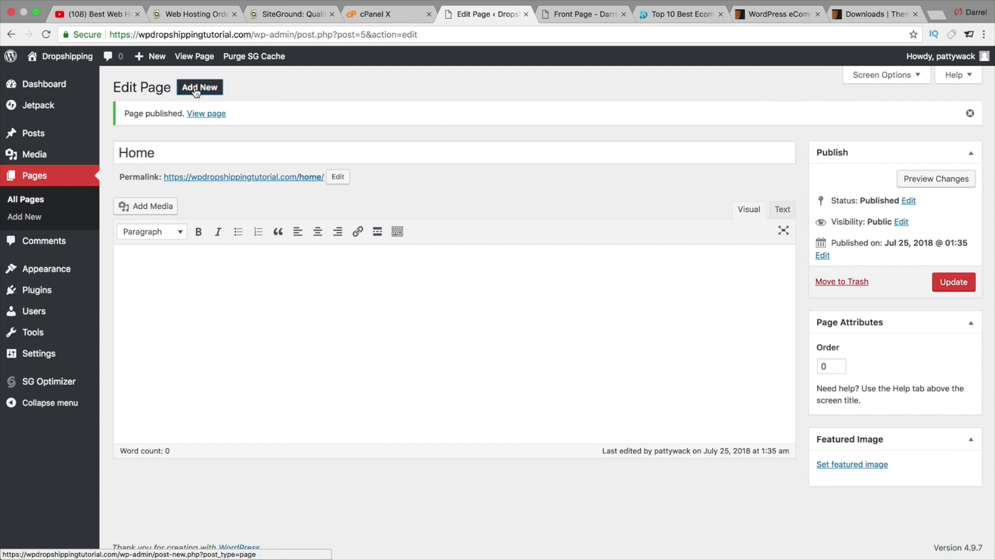
Create and publish a second blank page titled 'About Us'.
left_click(196, 91)
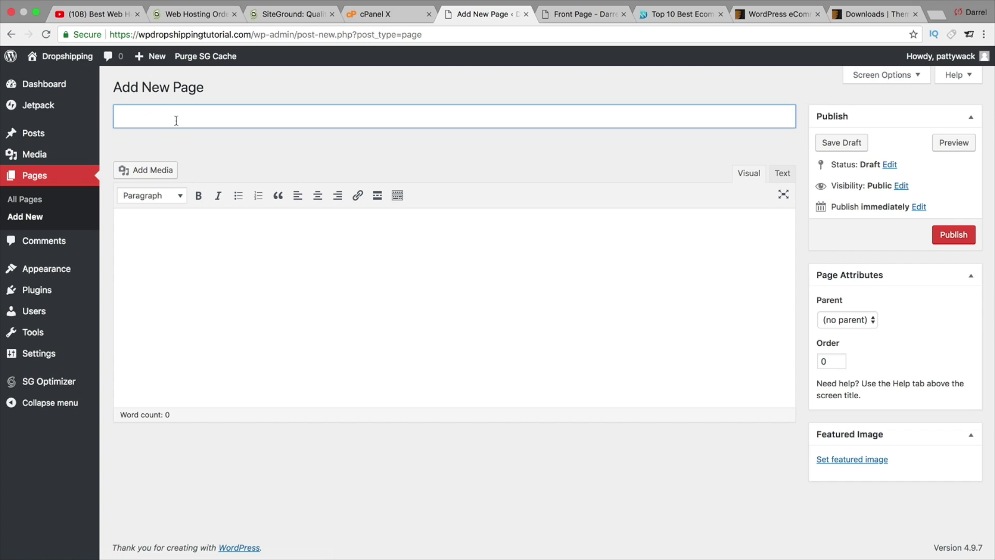
type("About Us")
left_click(952, 236)
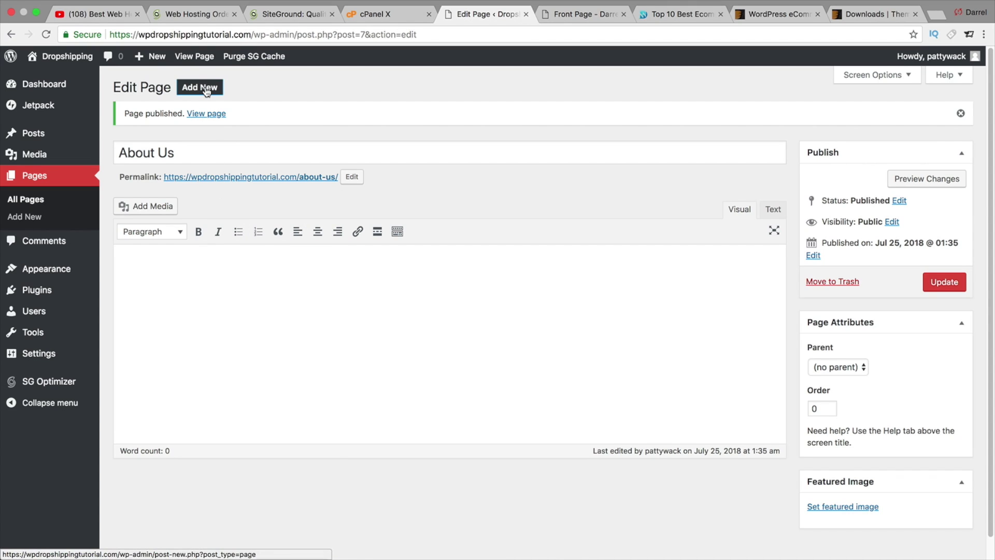
Publish a new blank page titled 'Contact Us', then return to Pages > All Pages.
left_click(205, 90)
left_click(205, 115)
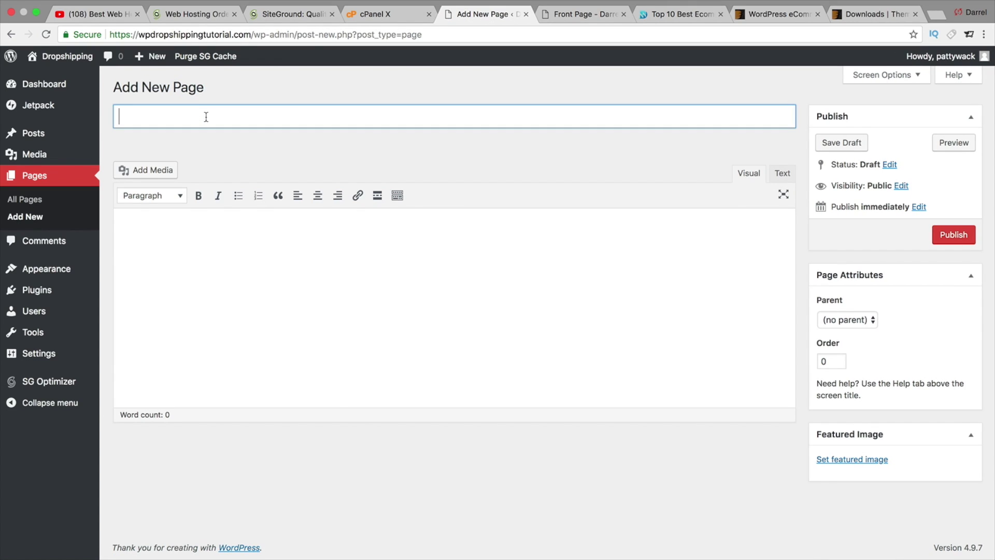
type("Contact Us")
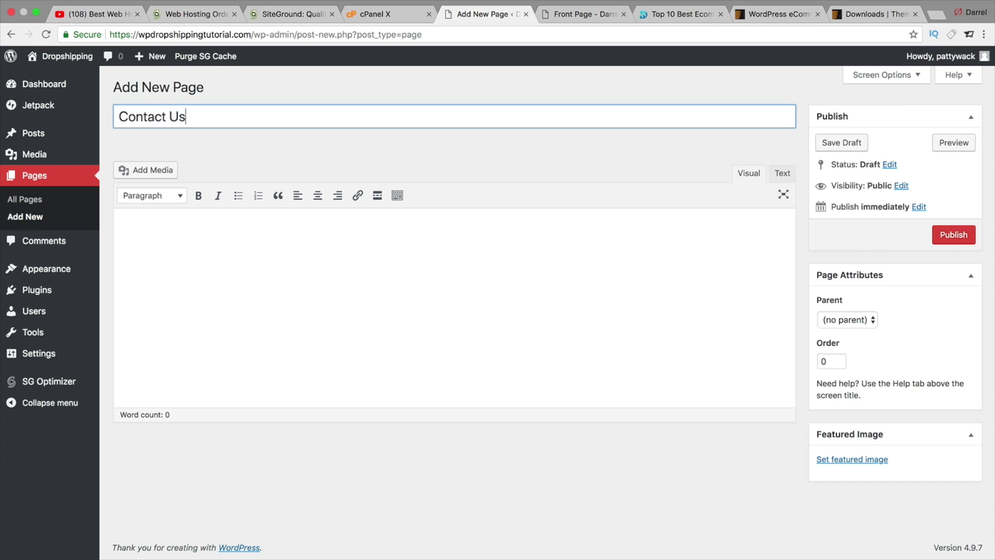
left_click(964, 231)
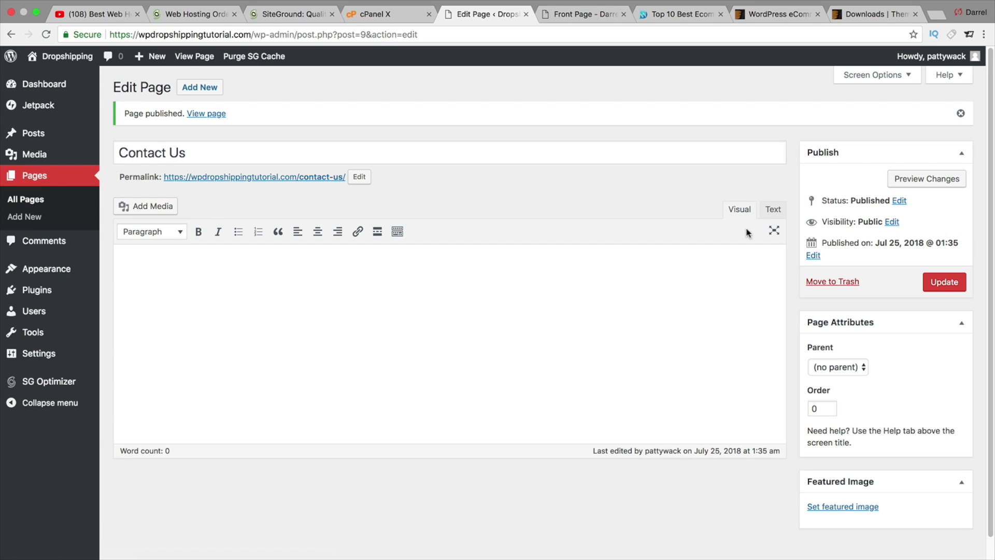
left_click(31, 200)
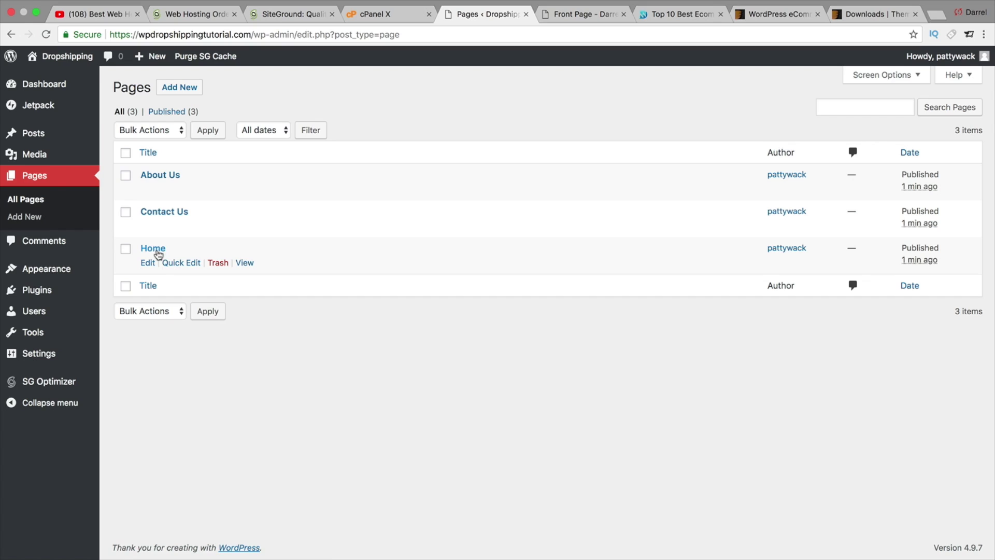
View the blank Home page live, then switch to the 'Top 10 Best Ecommerce' article tab.
left_click(248, 264)
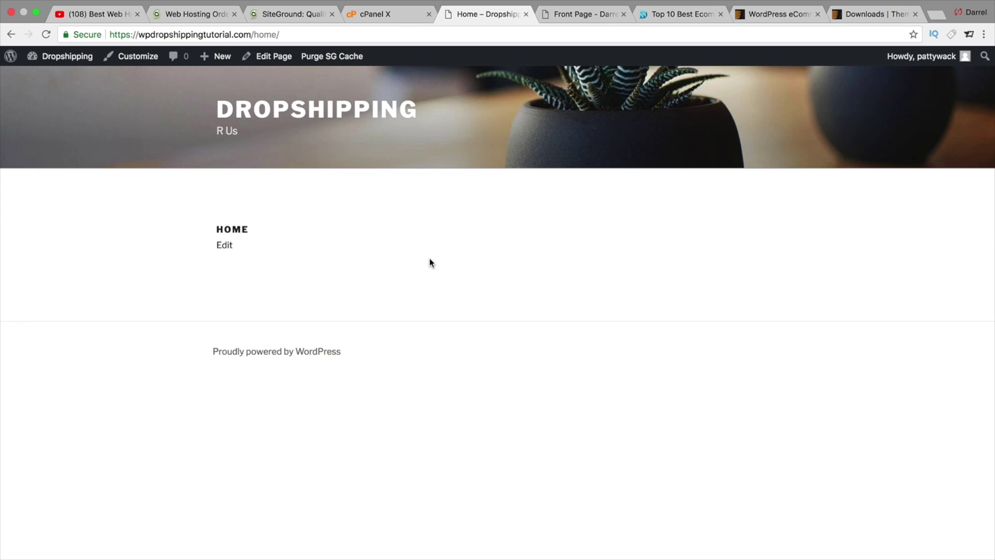
left_click(661, 17)
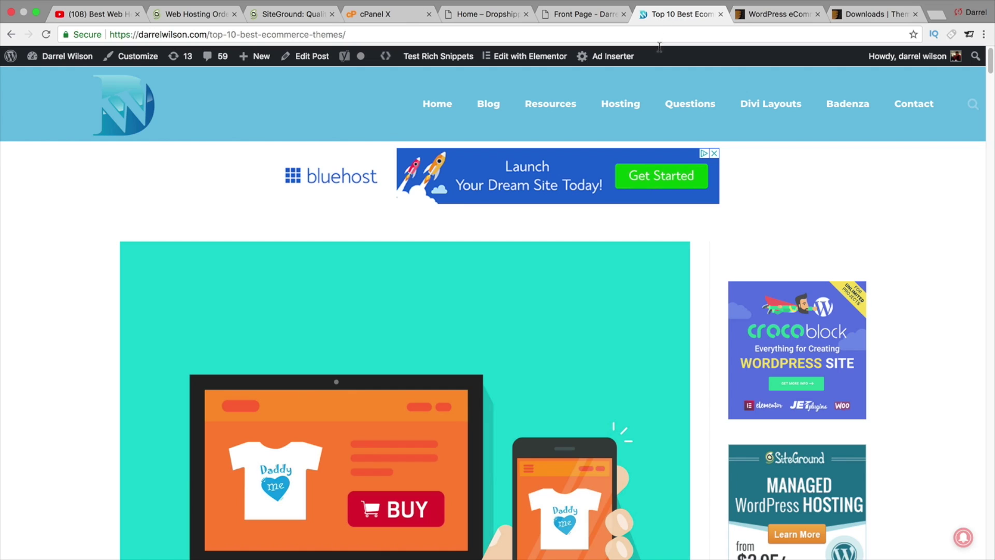
Scroll the article to the Flatsome entry and follow its youtube.com tutorial link.
scroll(780, 202, "down", 3)
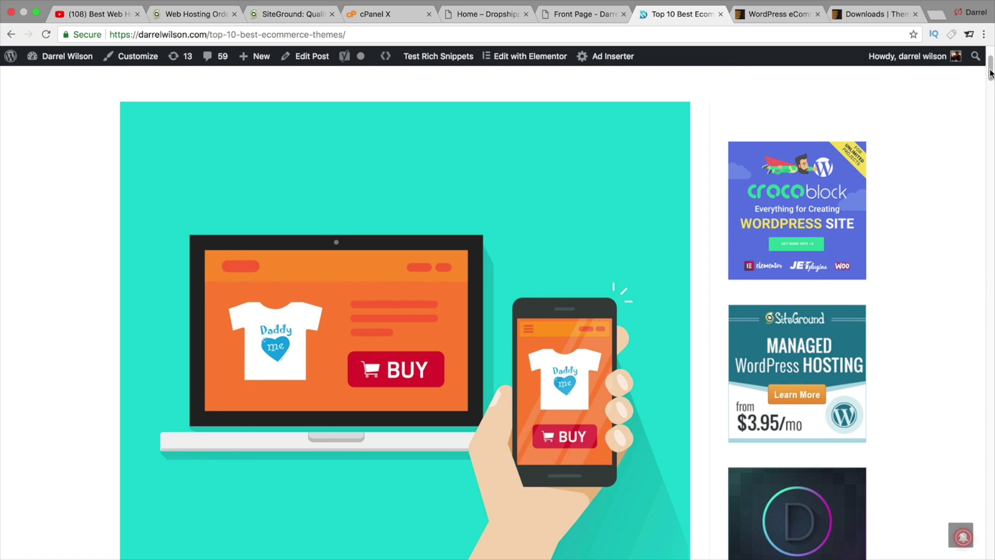
left_click_drag(990, 70, 982, 121)
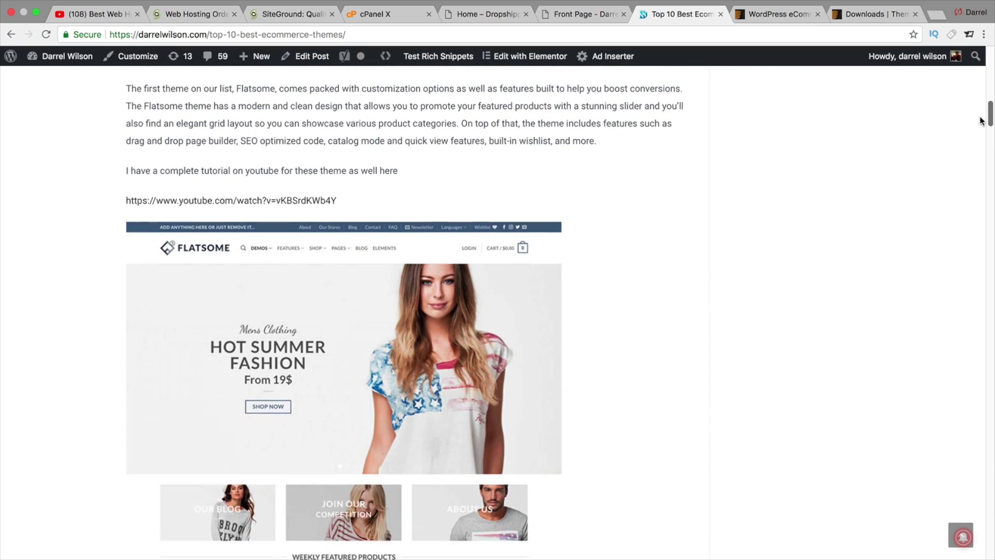
left_click(283, 203)
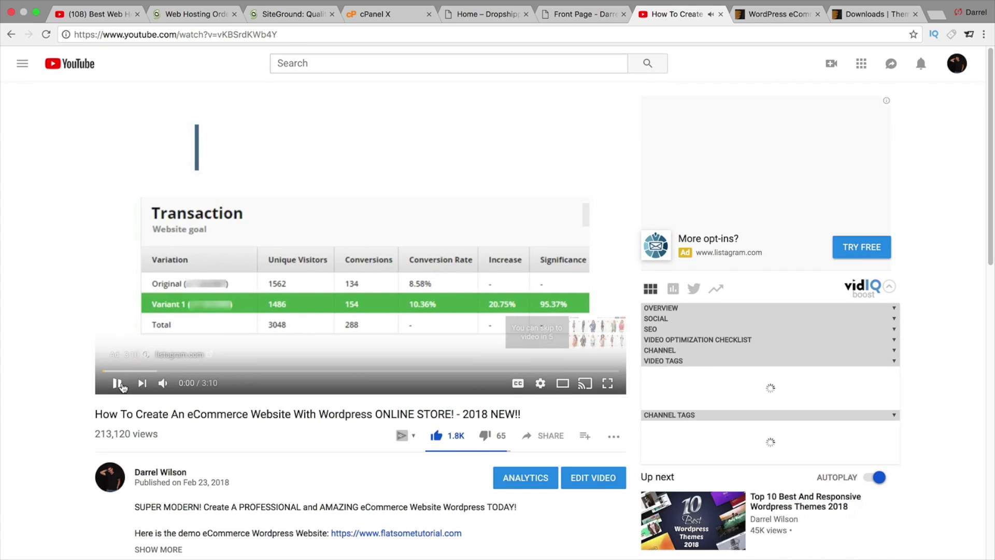
Pause, resume and skip the YouTube ad, then pause the tutorial at its Flatsome demo.
left_click(117, 384)
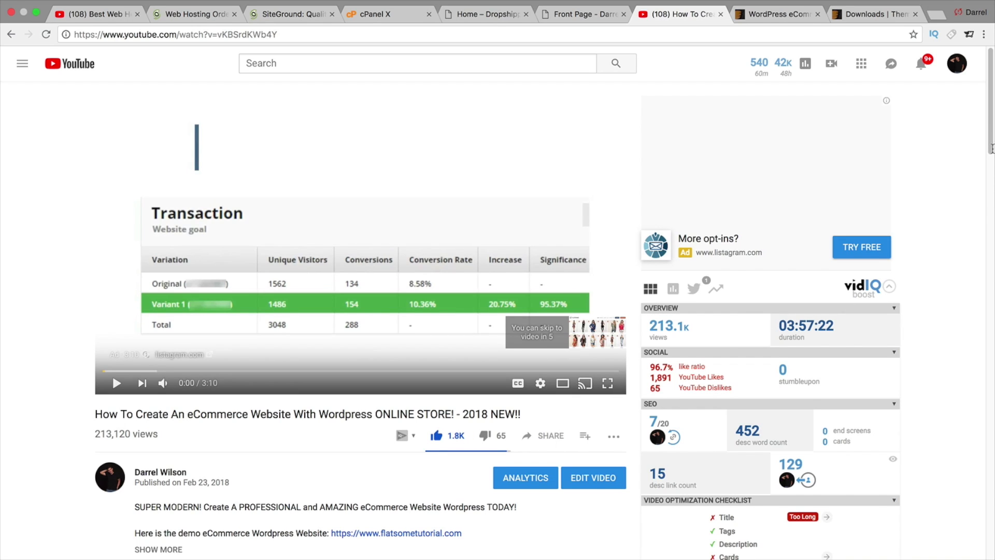
scroll(992, 149, "down", 3)
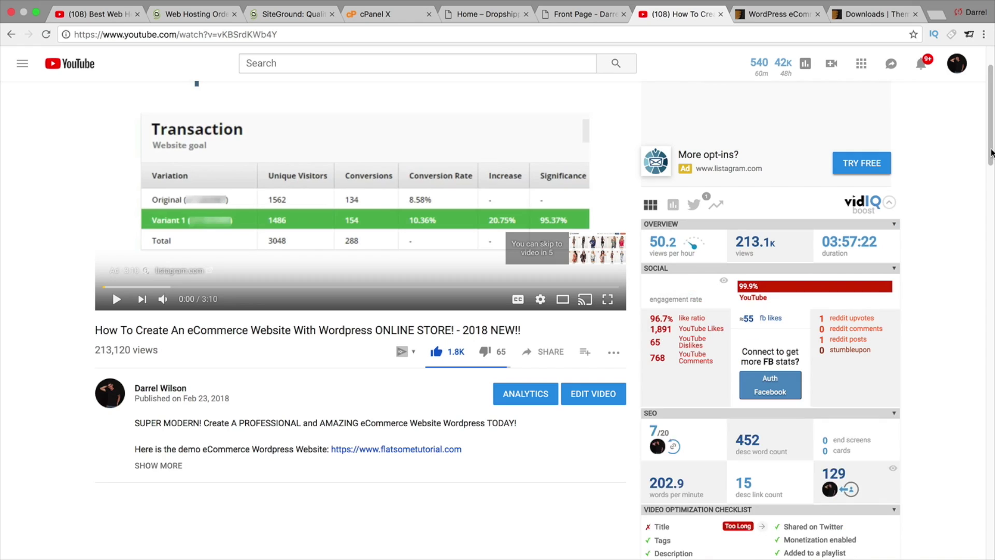
scroll(940, 166, "up", 3)
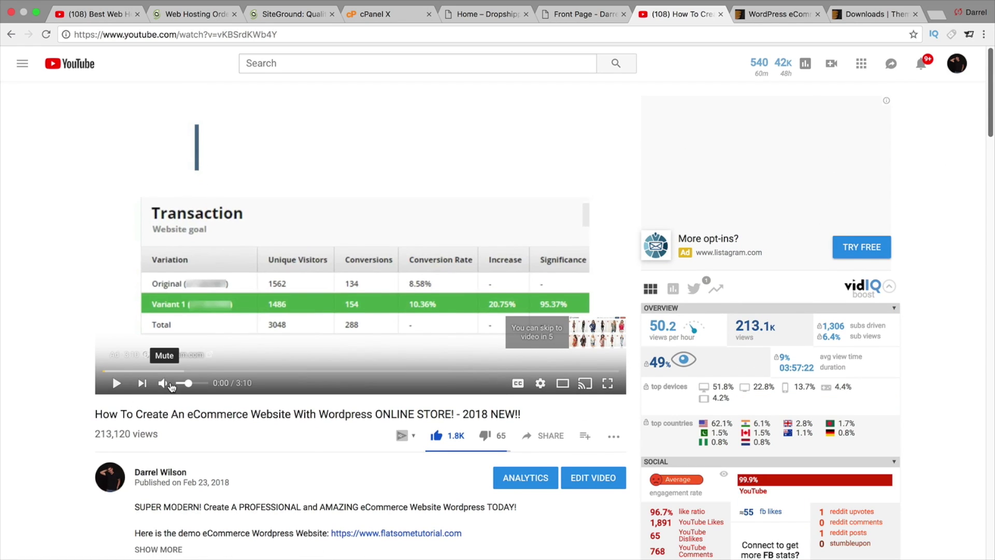
left_click(405, 324)
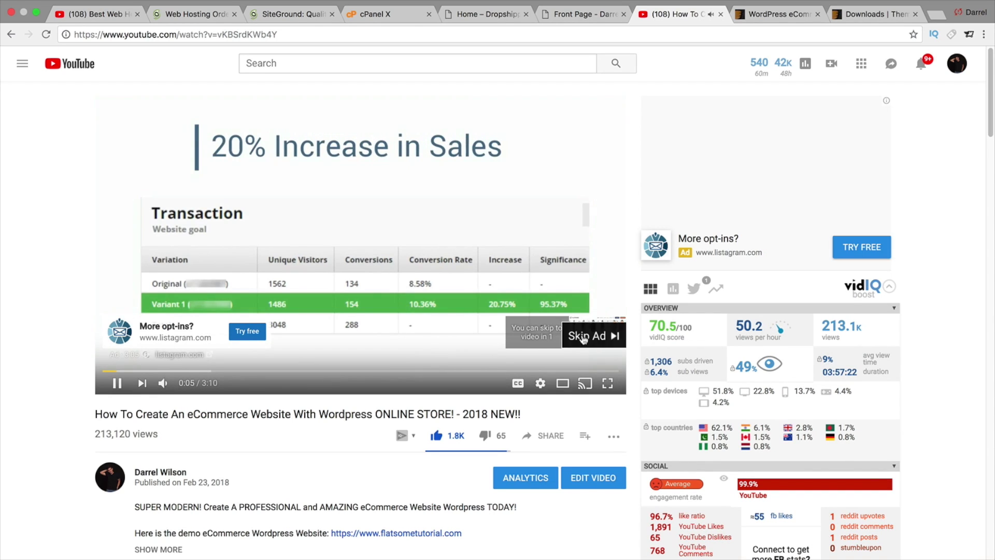
left_click(582, 336)
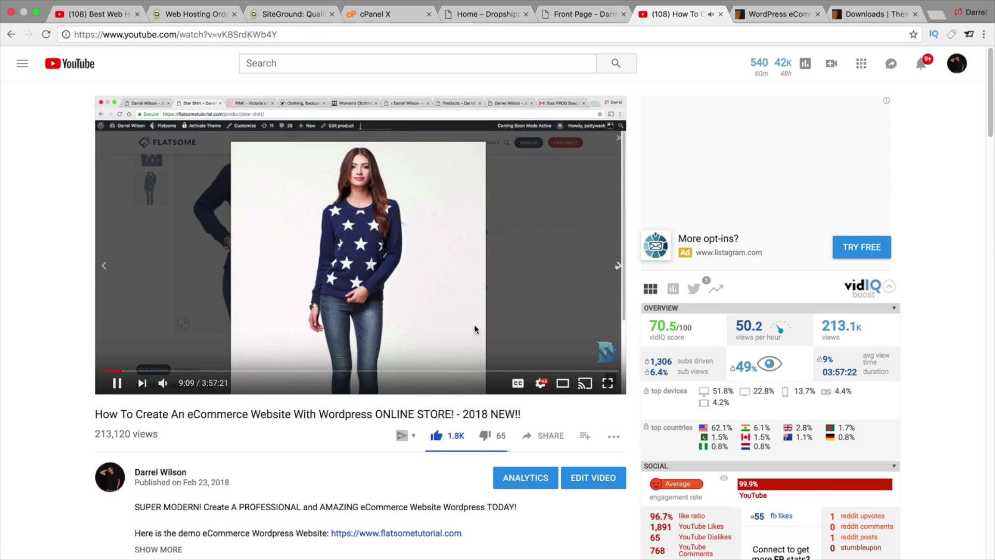
left_click(302, 326)
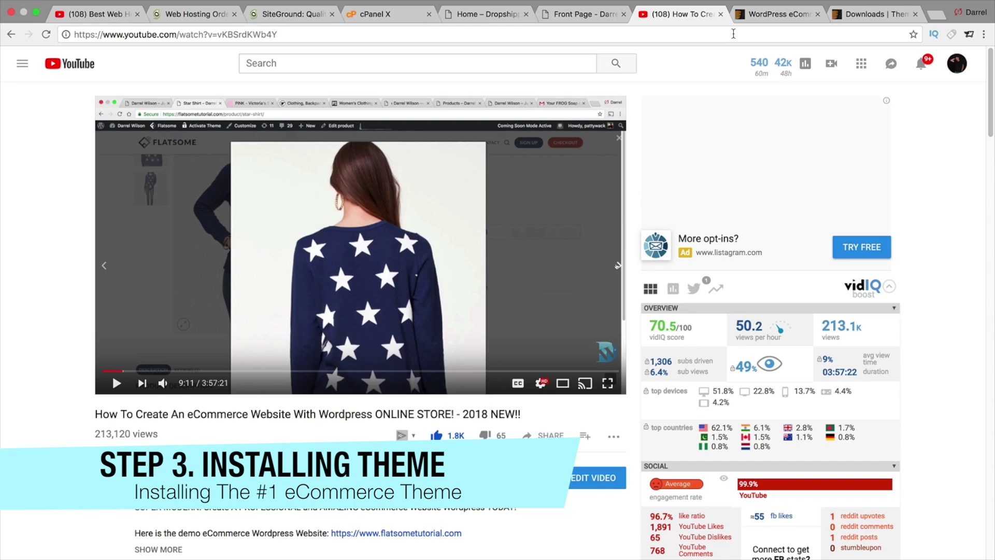
Browse ThemeForest's WordPress eCommerce themes, sorted by Best sellers.
left_click(781, 15)
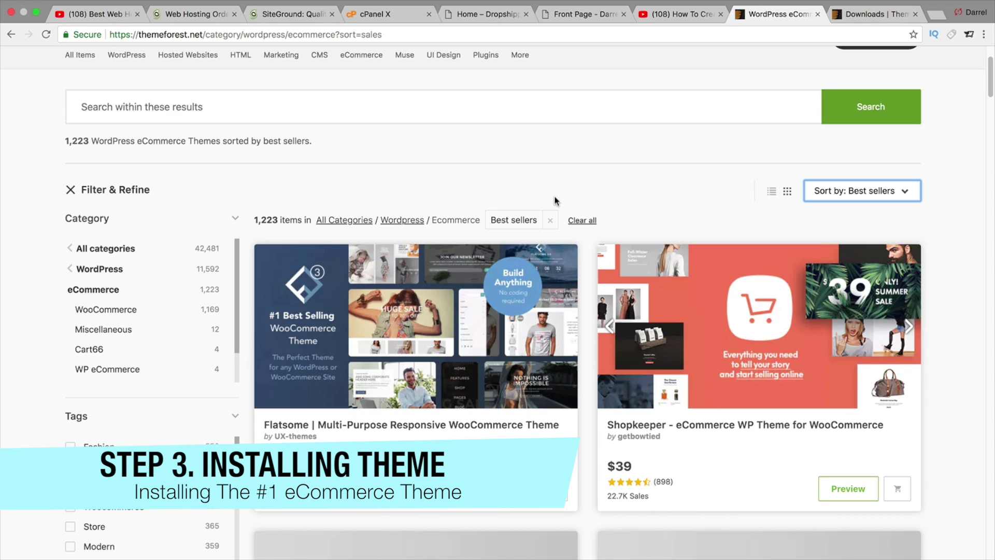
left_click(489, 332)
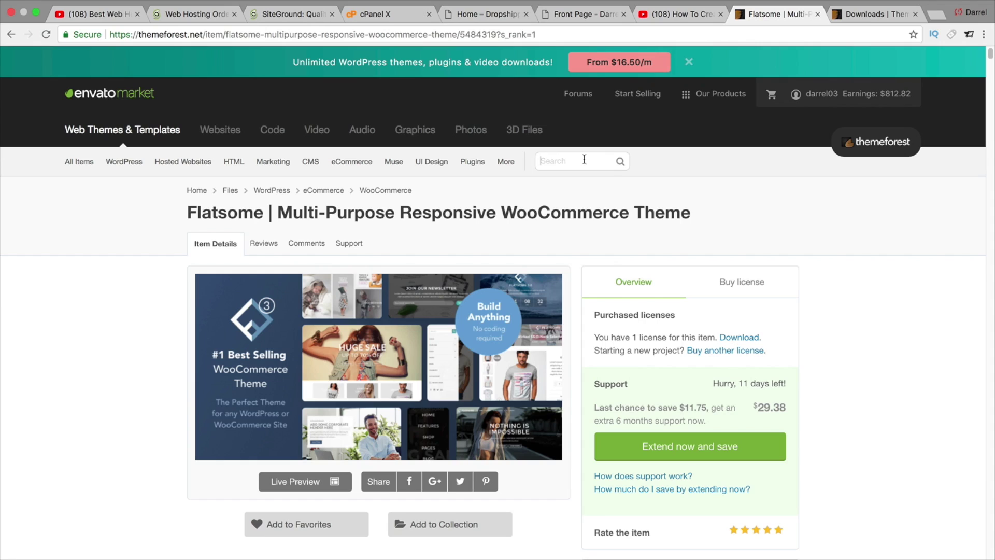
type("flatsome")
mouse_move(135, 161)
left_click(131, 295)
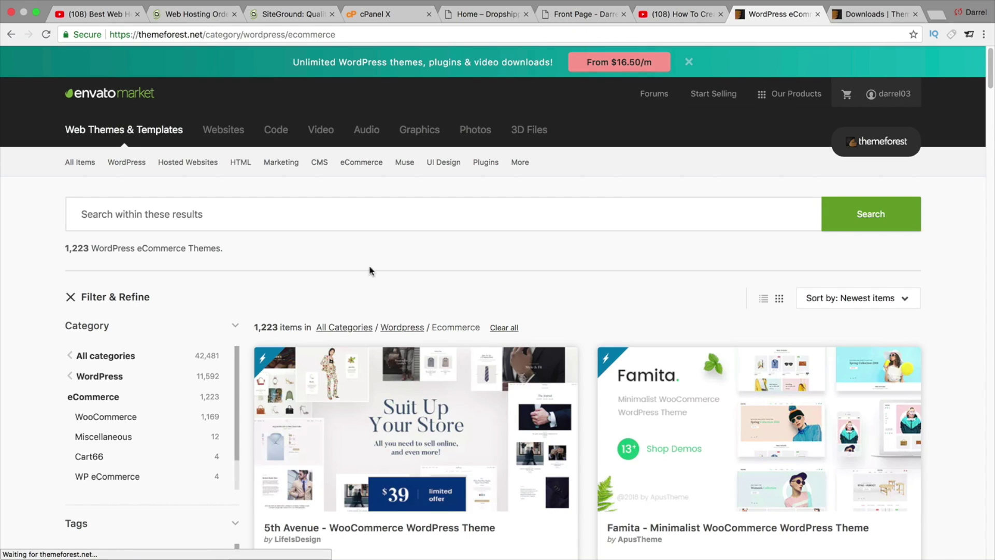
left_click(823, 291)
left_click(827, 286)
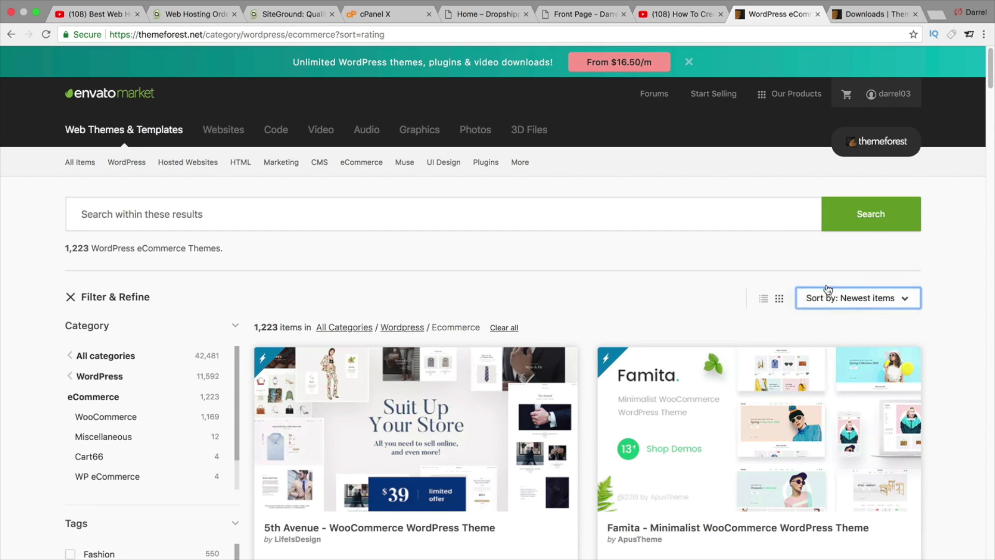
left_click(847, 298)
left_click(848, 290)
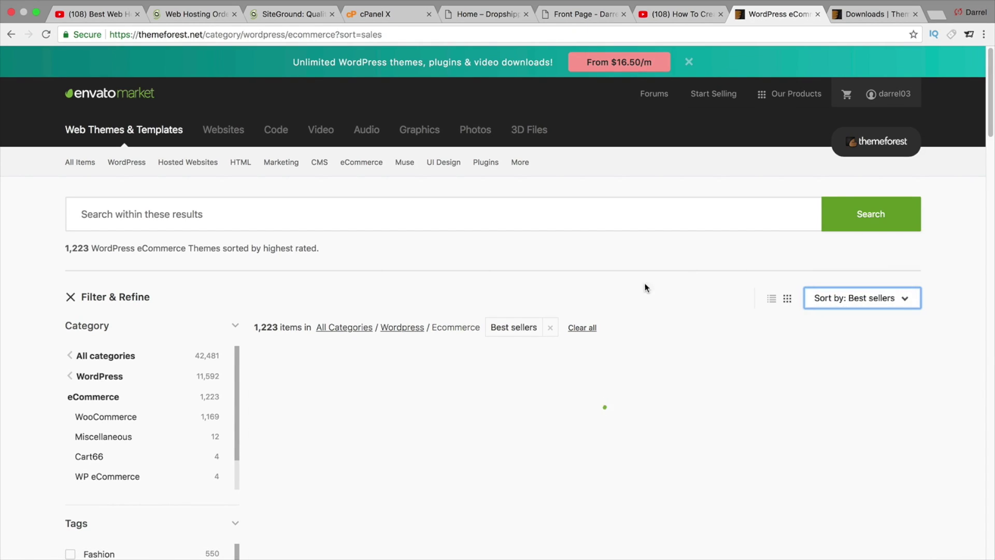
Open the Flatsome theme's item page from the results.
scroll(597, 266, "down", 5)
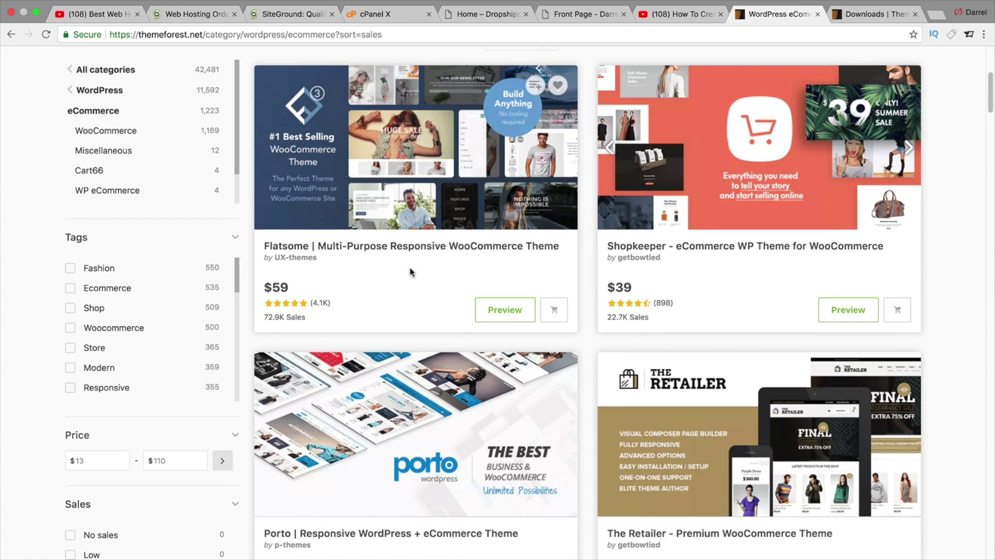
scroll(369, 255, "up", 1)
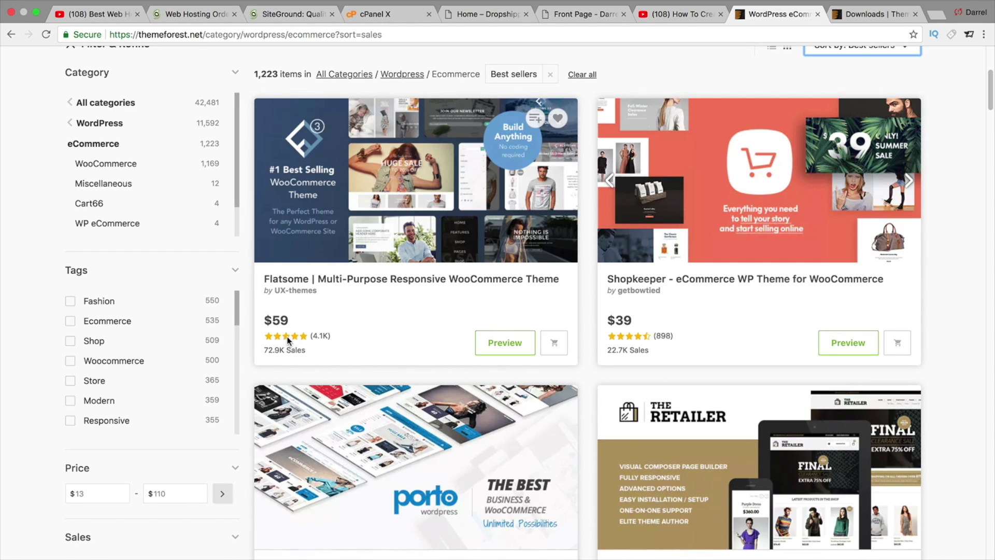
scroll(286, 339, "down", 2)
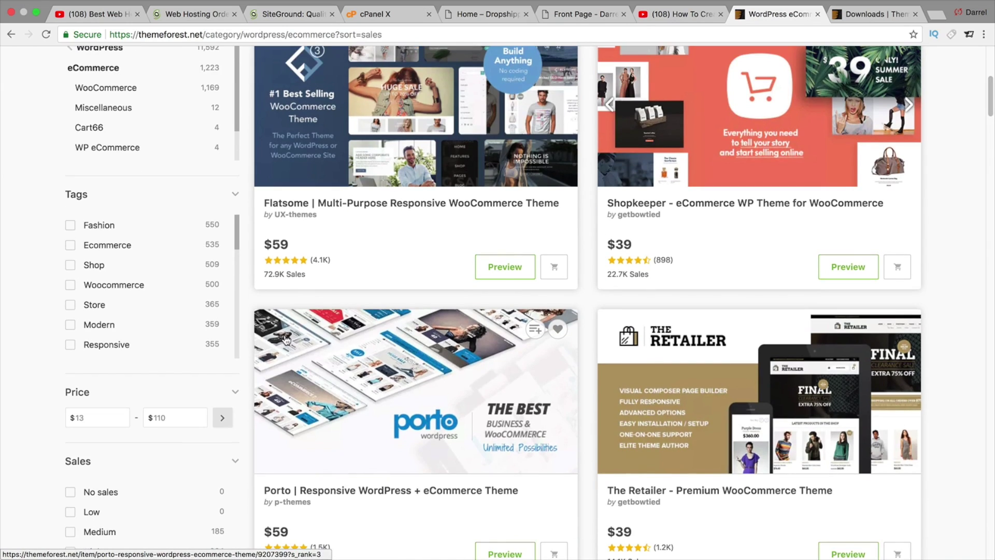
scroll(284, 339, "up", 5)
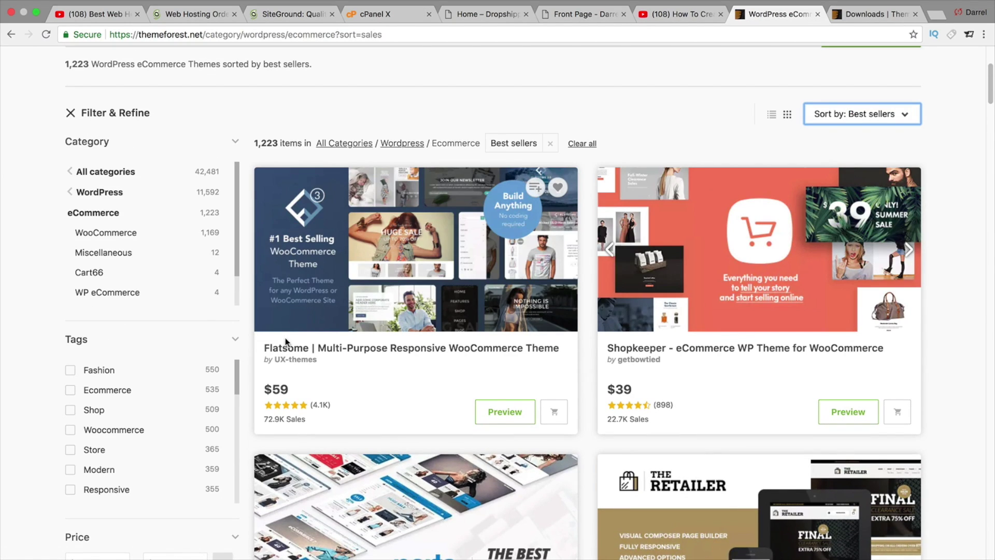
left_click(355, 294)
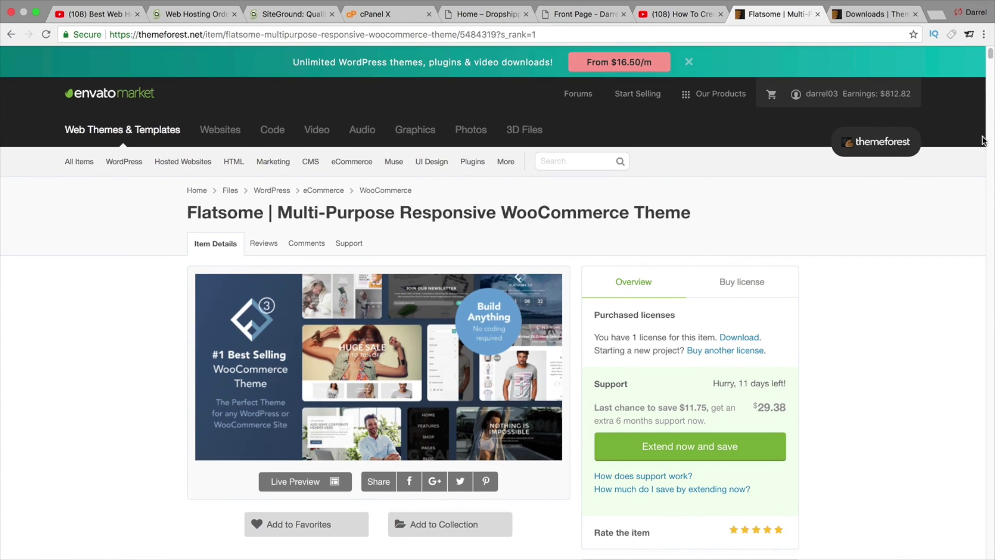
Scroll through Flatsome's item description to review its features.
left_click_drag(987, 60, 980, 113)
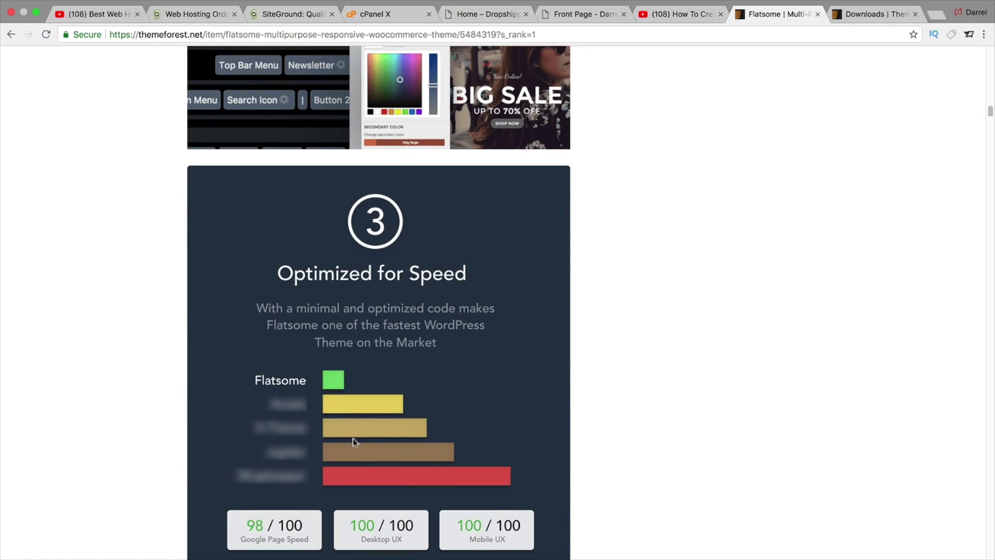
scroll(493, 362, "down", 1)
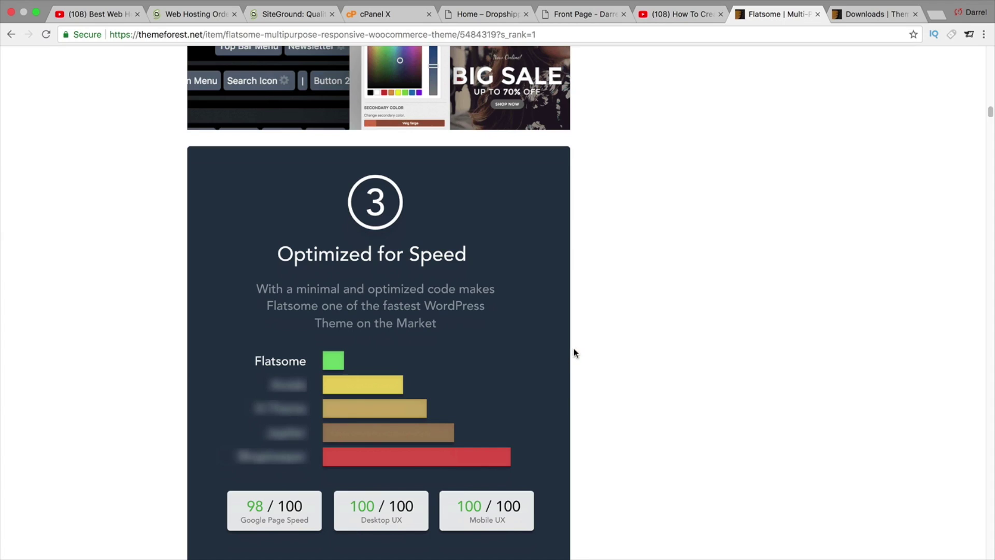
scroll(574, 348, "down", 10)
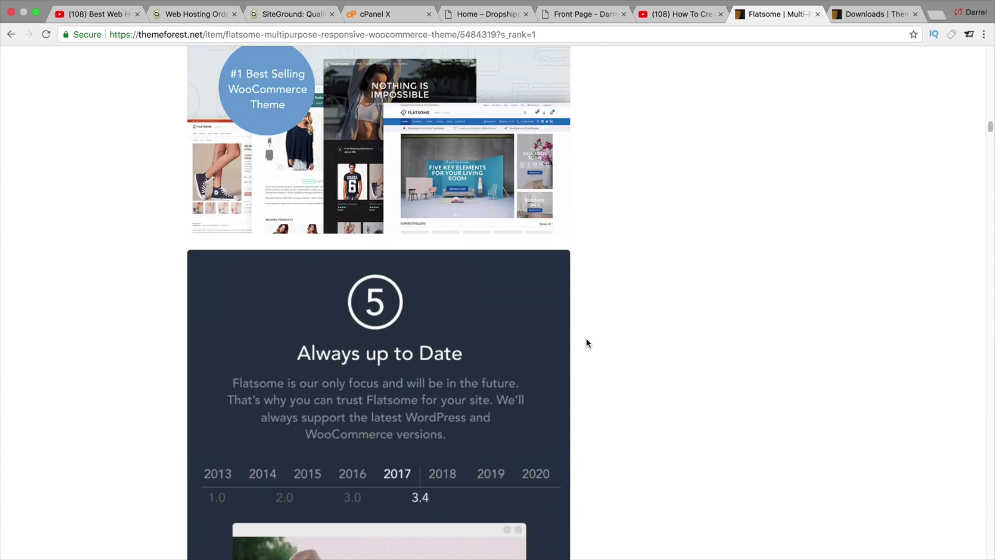
scroll(586, 338, "down", 10)
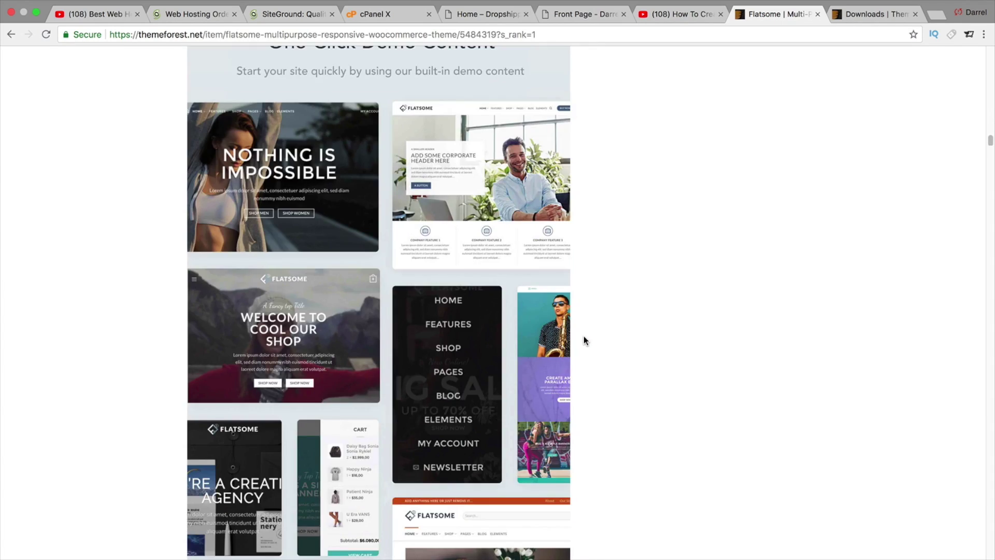
scroll(584, 336, "down", 10)
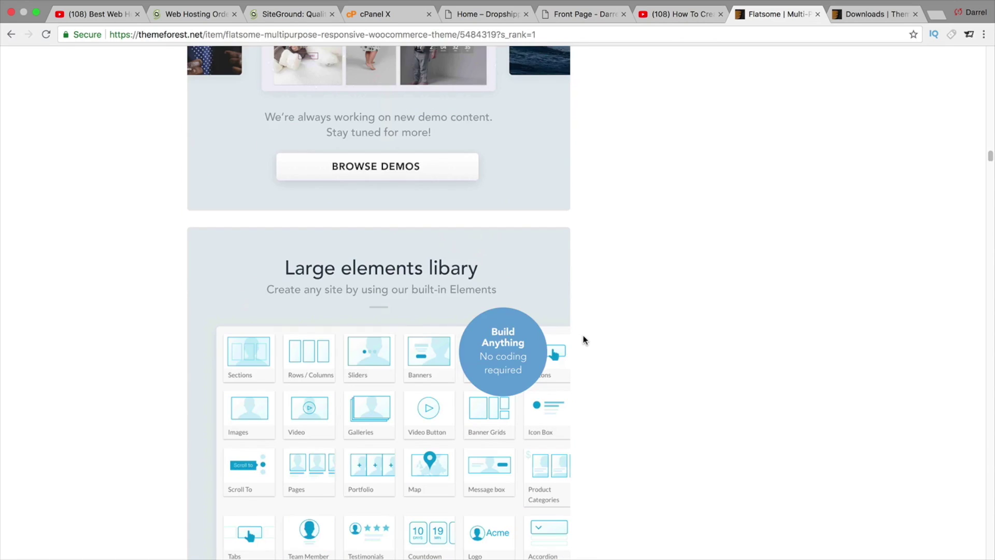
scroll(583, 340, "down", 2)
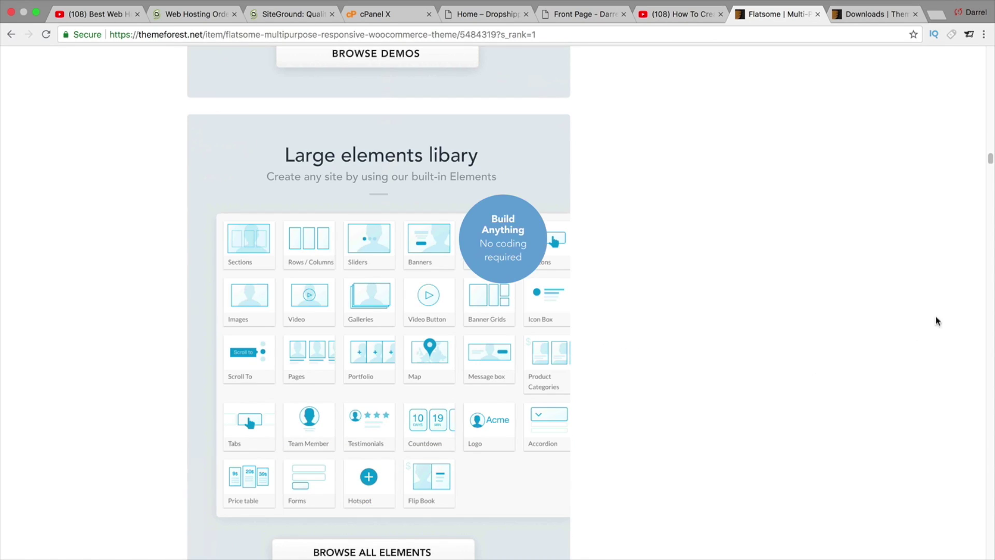
left_click_drag(990, 159, 989, 52)
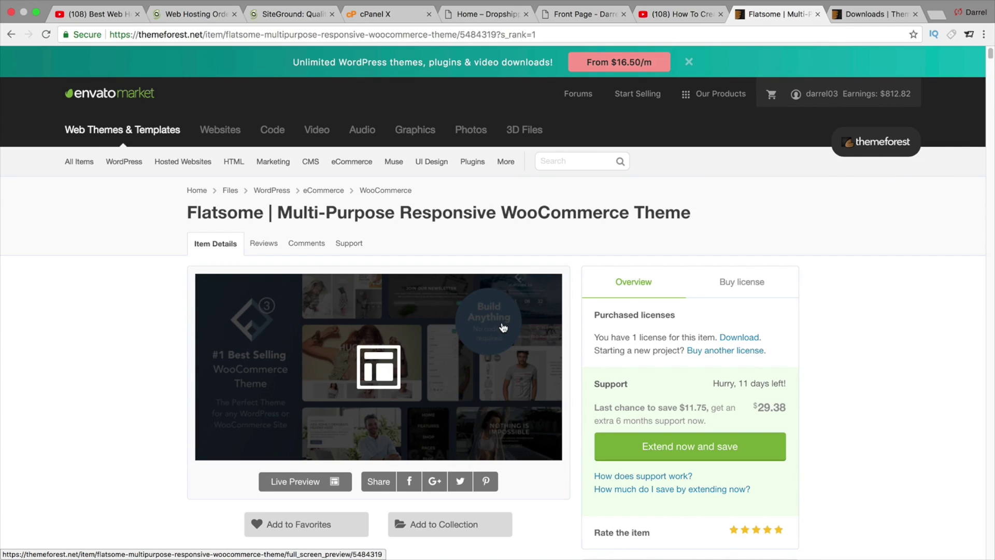
Download Flatsome as 'Installable WordPress file only', then return to the Home – Dropshipping tab.
left_click(875, 14)
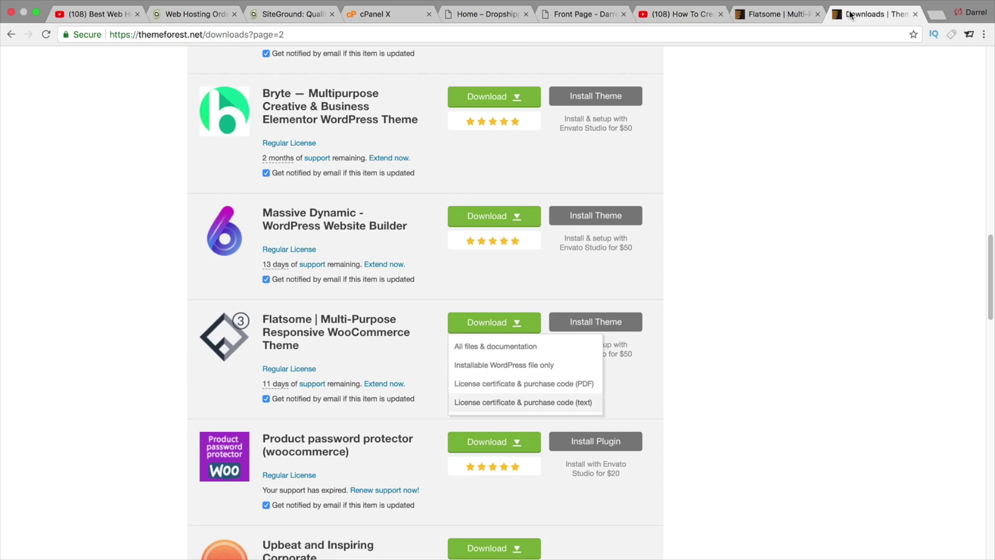
left_click(757, 142)
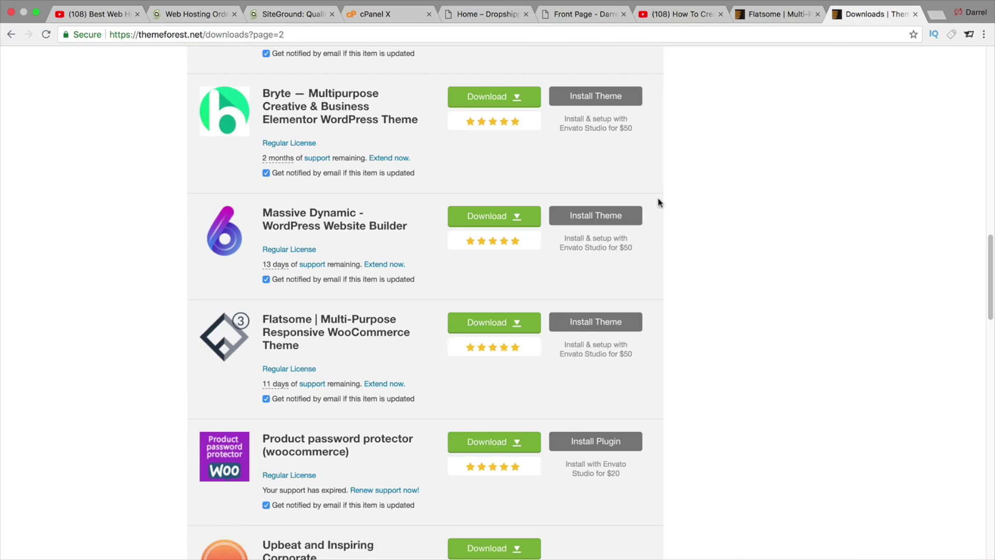
left_click(502, 328)
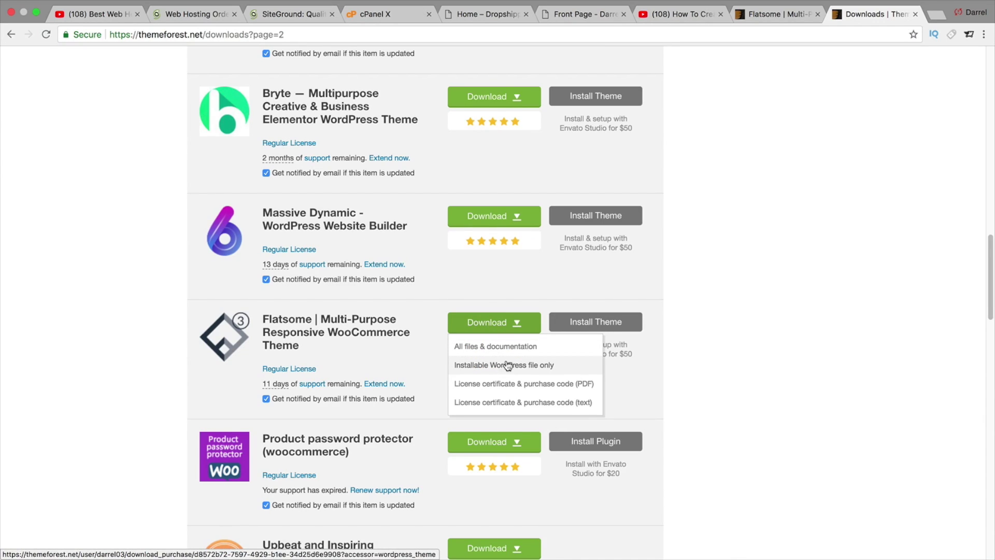
left_click(510, 366)
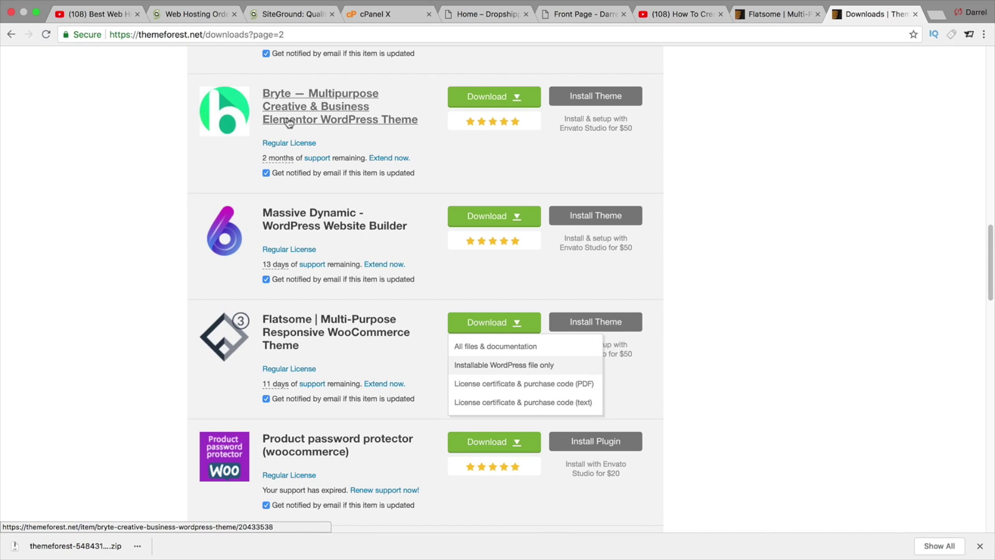
left_click(482, 15)
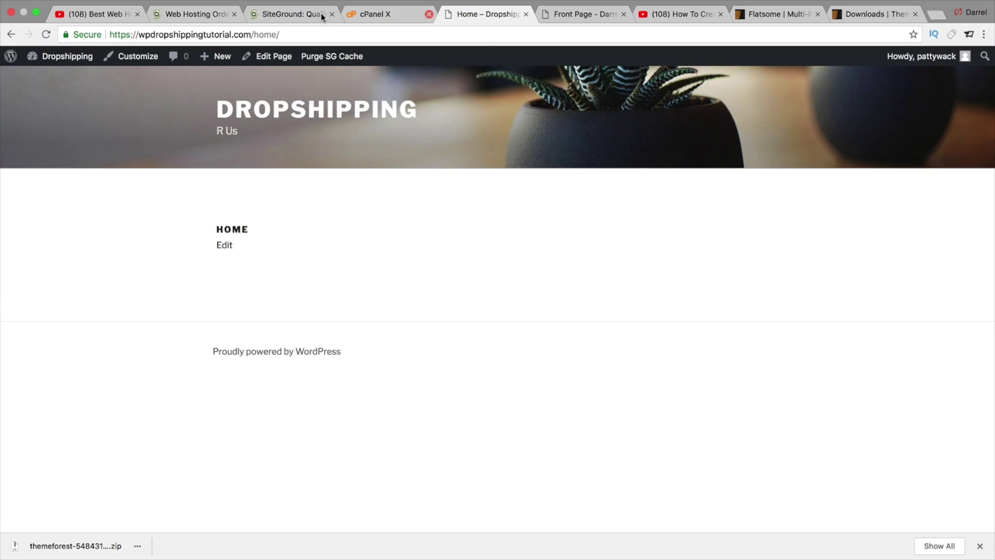
Go to the Dashboard, then Appearance > Themes, and choose Add New.
mouse_move(62, 52)
left_click(61, 83)
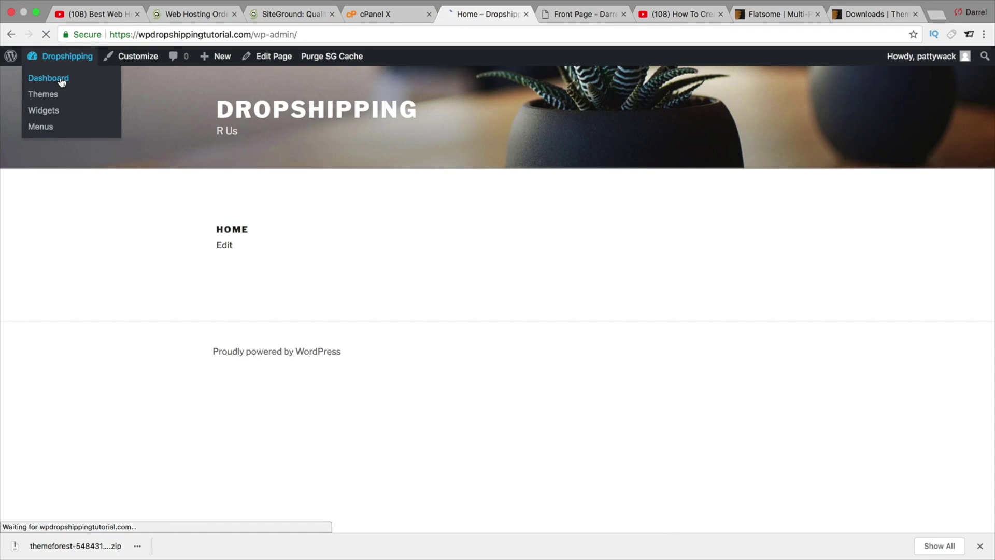
mouse_move(71, 267)
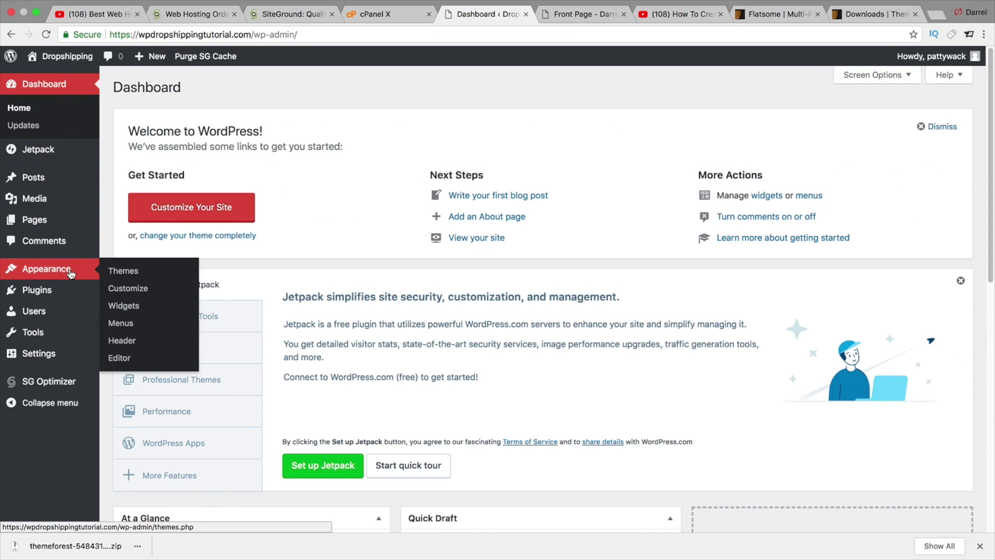
left_click(130, 270)
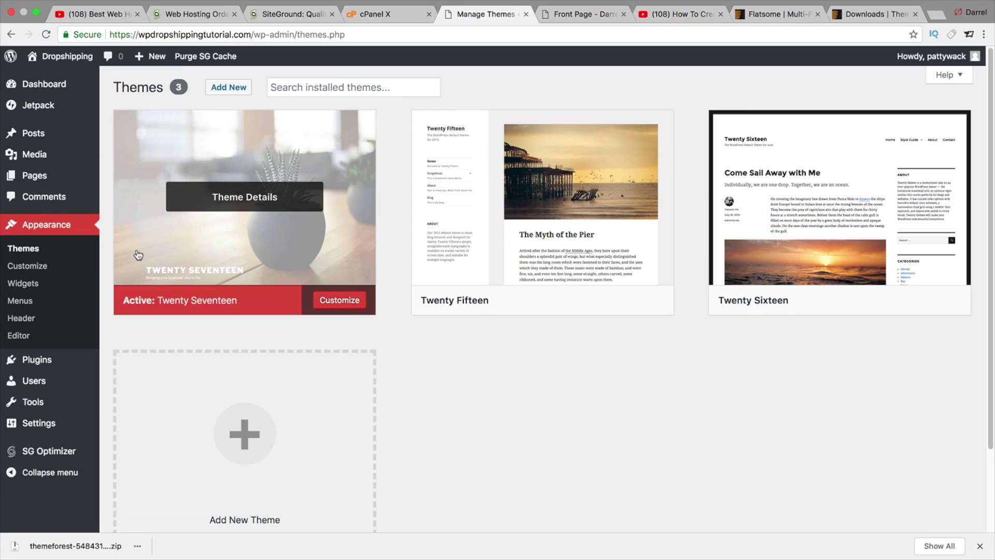
left_click(229, 87)
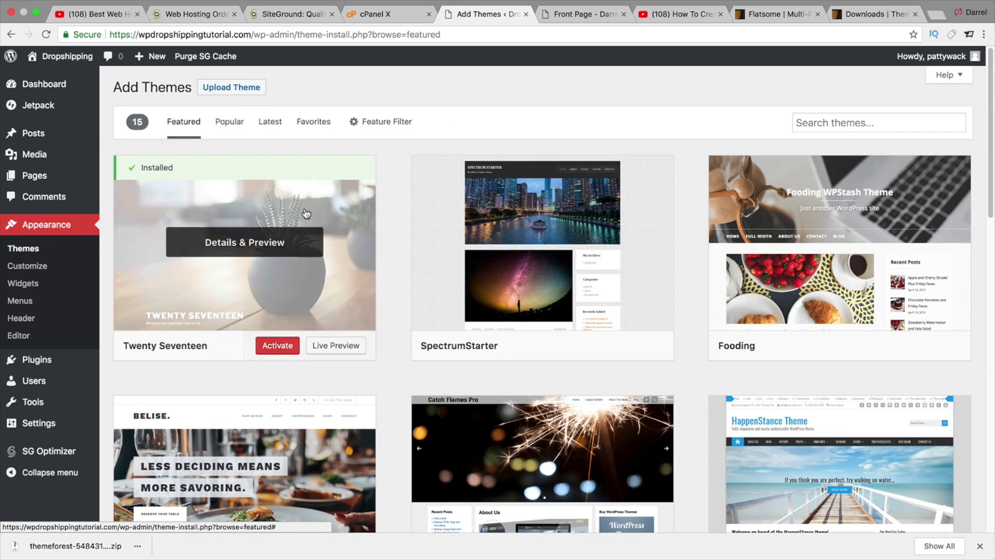
Switch Add Themes to the Popular list, scroll through the theme grid, and return to the top.
scroll(302, 211, "down", 6)
scroll(330, 228, "down", 10)
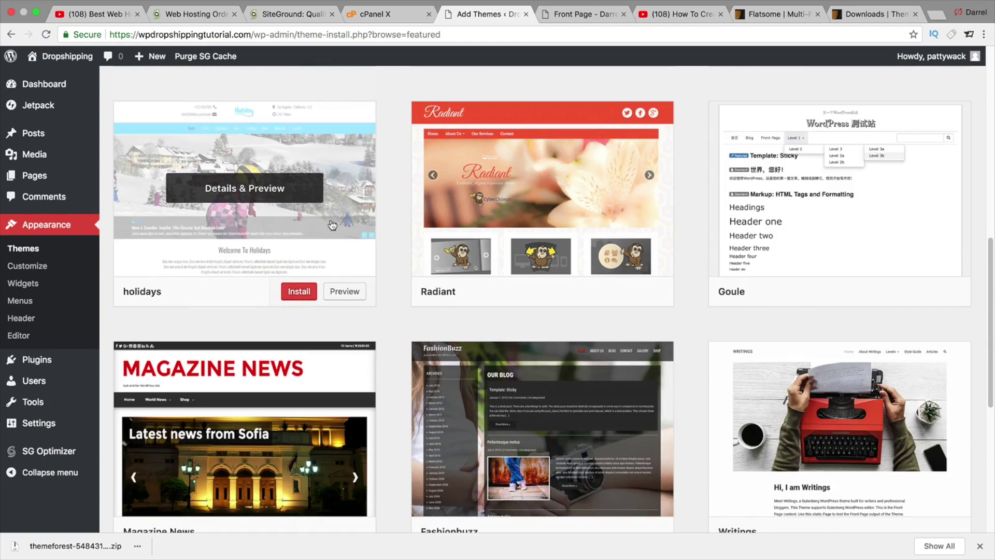
scroll(334, 219, "up", 15)
left_click(229, 121)
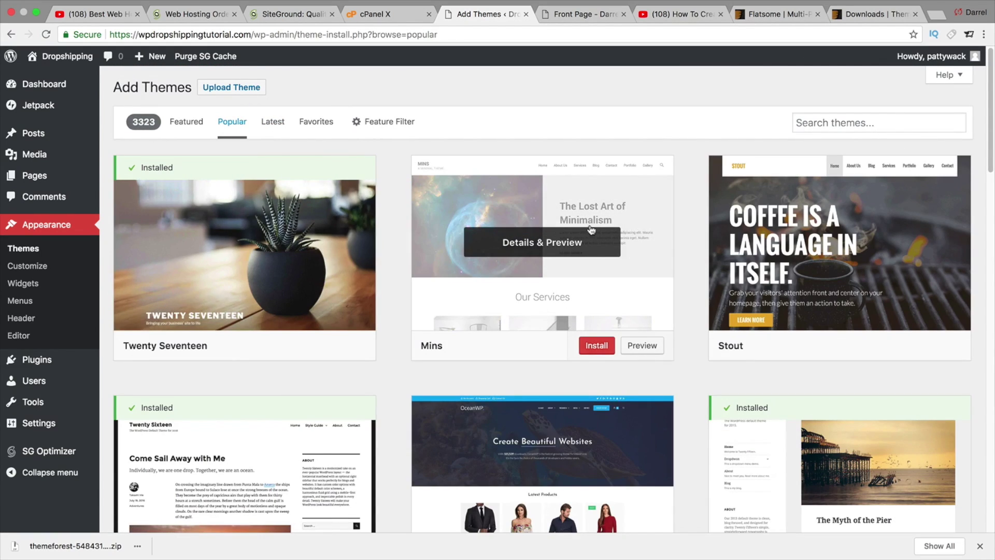
scroll(591, 229, "down", 1)
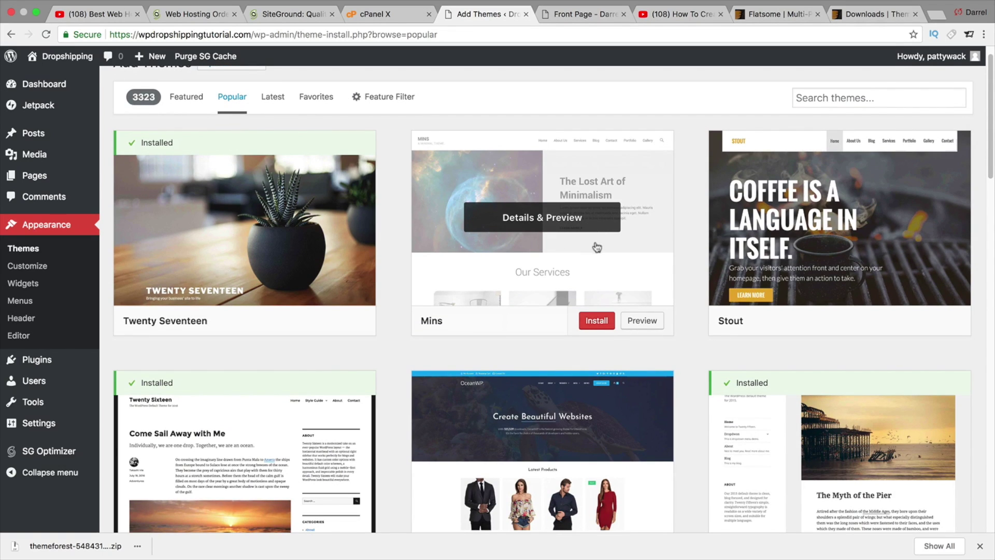
left_click_drag(989, 147, 988, 342)
scroll(988, 342, "down", 7)
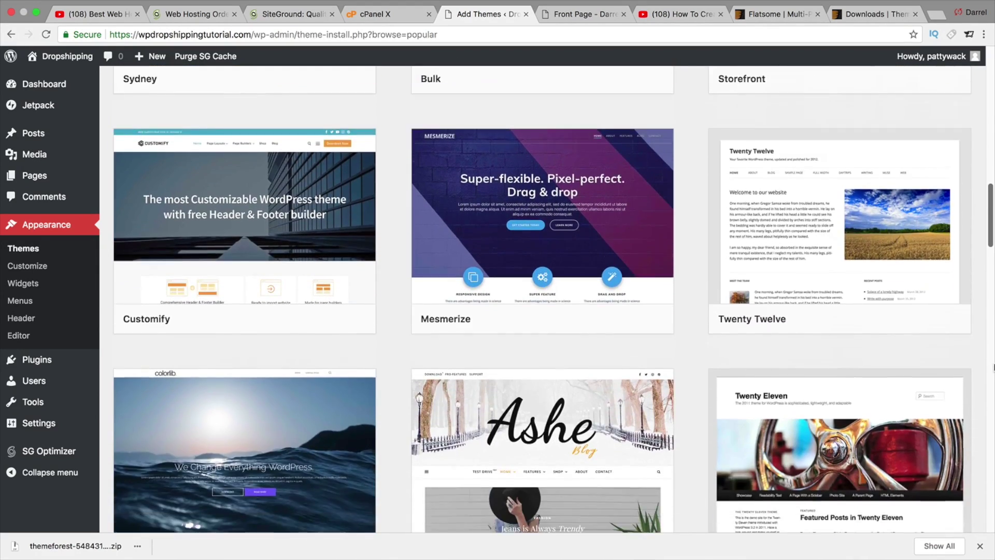
scroll(993, 392, "down", 5)
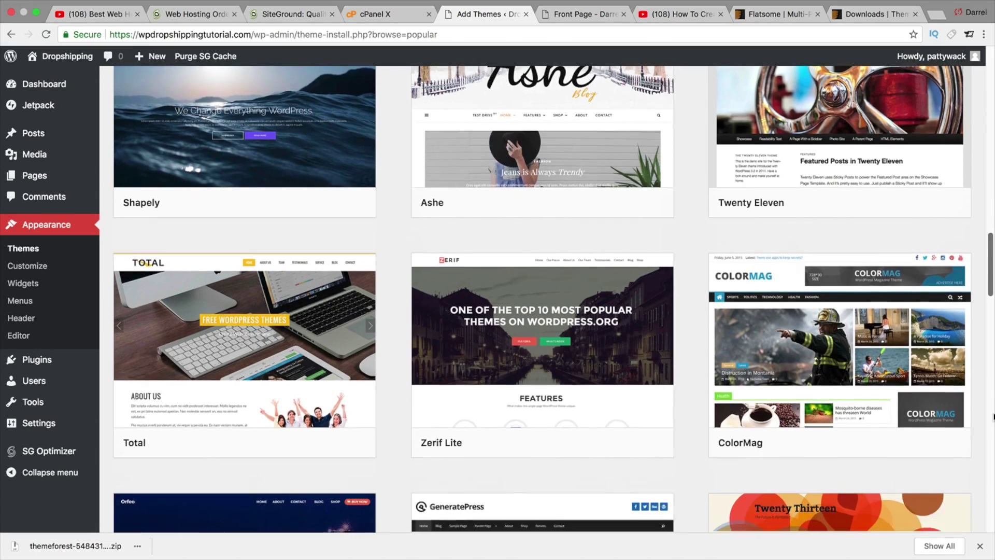
scroll(993, 430, "down", 10)
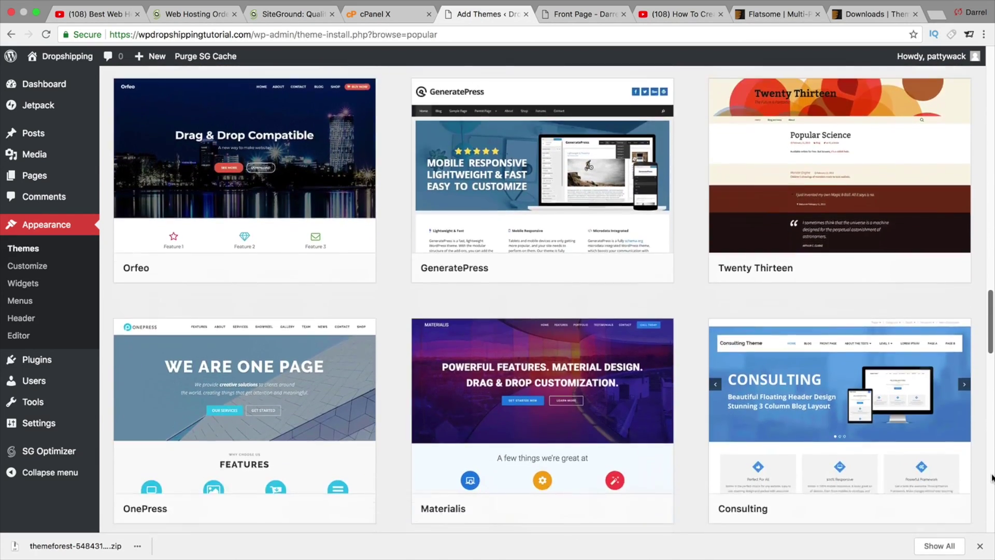
scroll(992, 505, "down", 2)
scroll(993, 501, "up", 3)
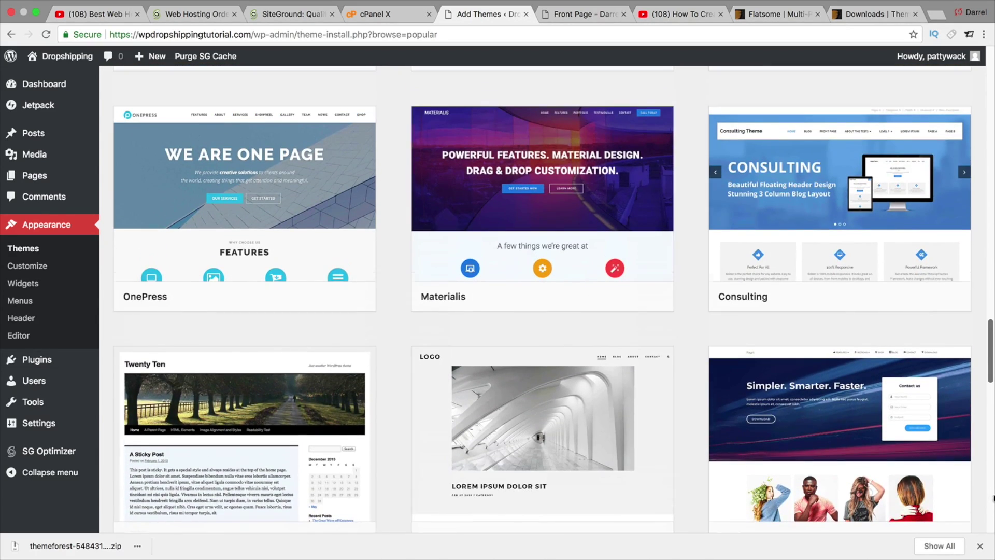
left_click_drag(994, 370, 990, 83)
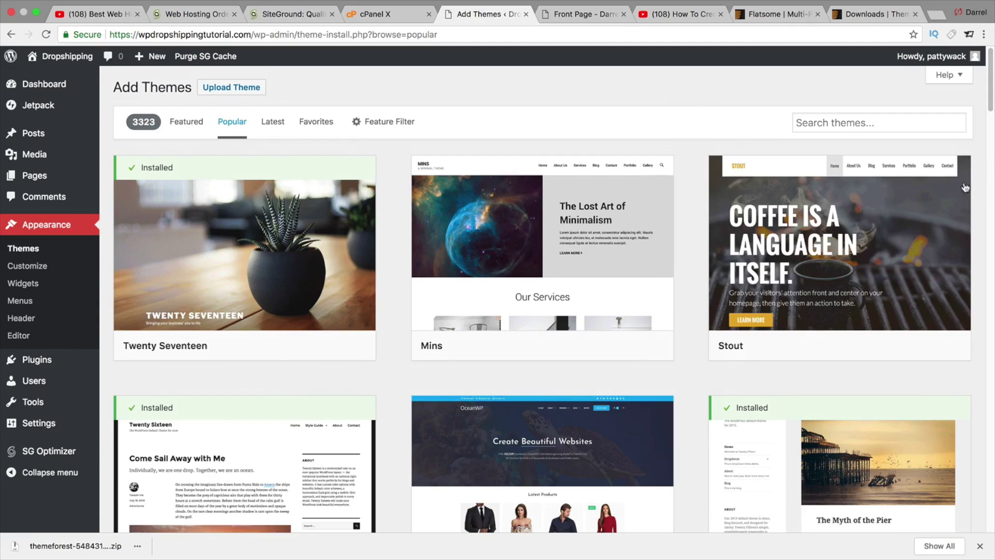
mouse_move(587, 240)
Upload the Flatsome themeforest zip from Desktop > Edit Ready, install it, and activate it.
left_click(244, 89)
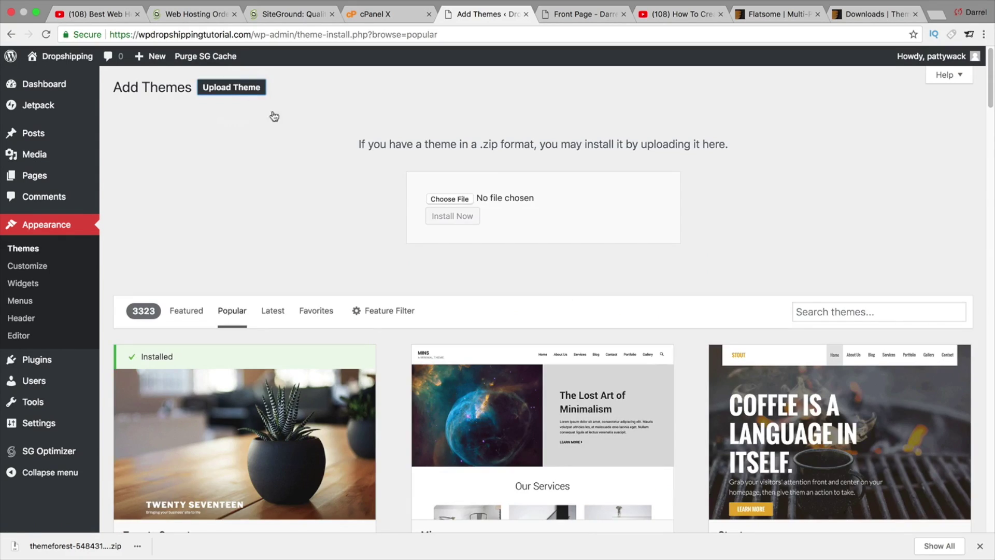
left_click(445, 198)
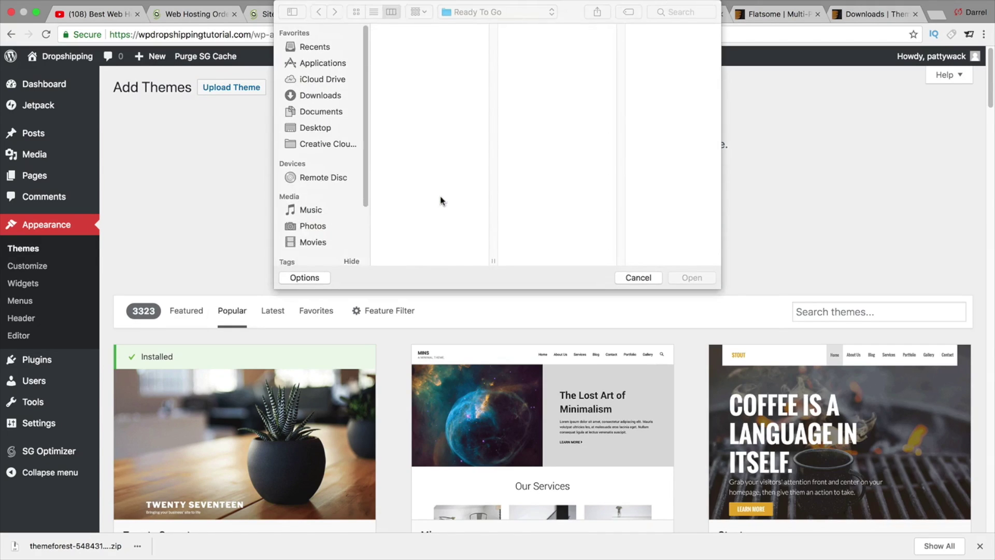
left_click(328, 126)
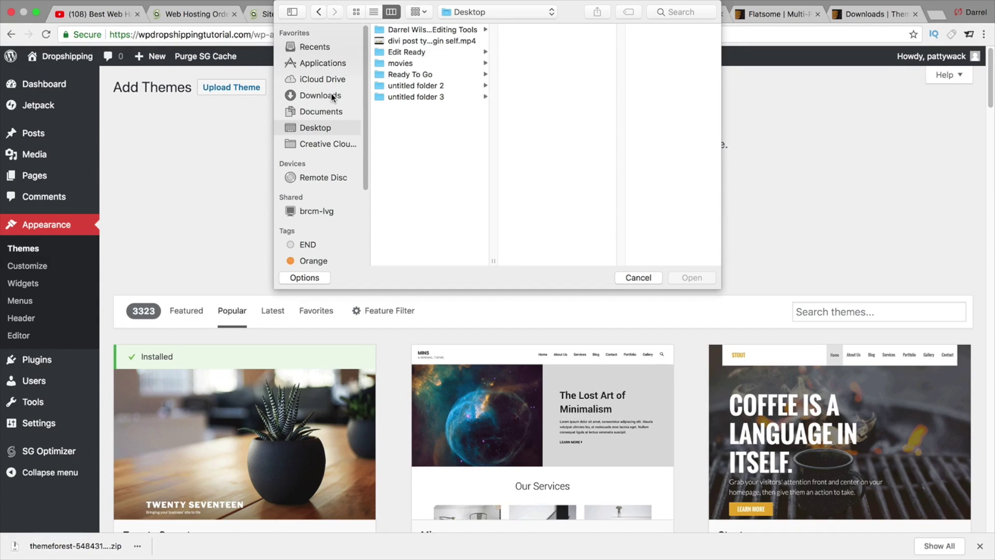
left_click(410, 52)
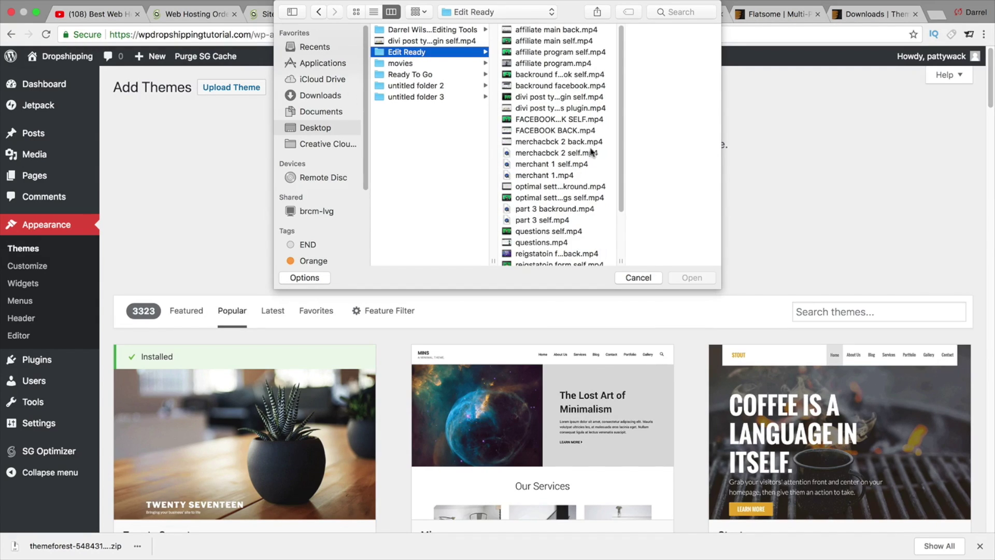
left_click_drag(617, 121, 620, 188)
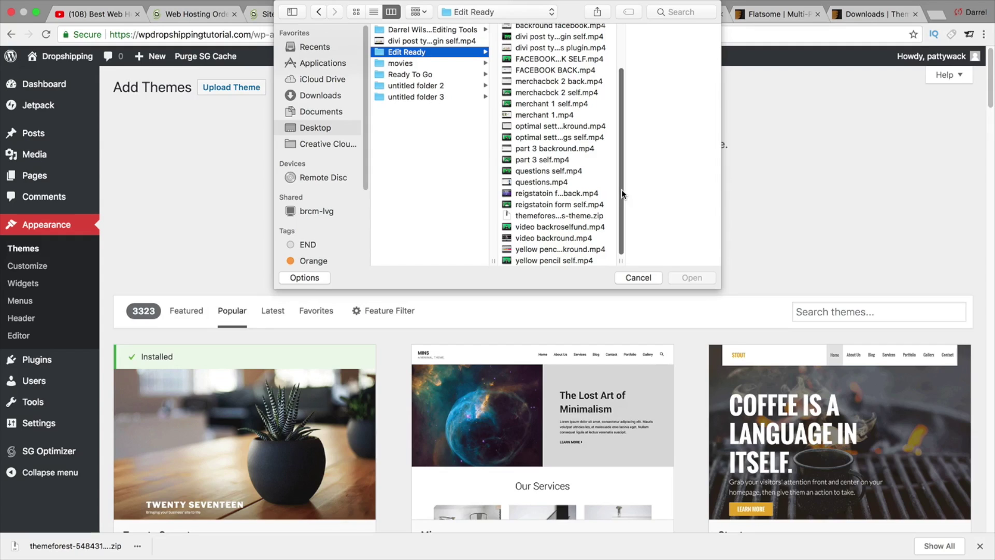
left_click(591, 215)
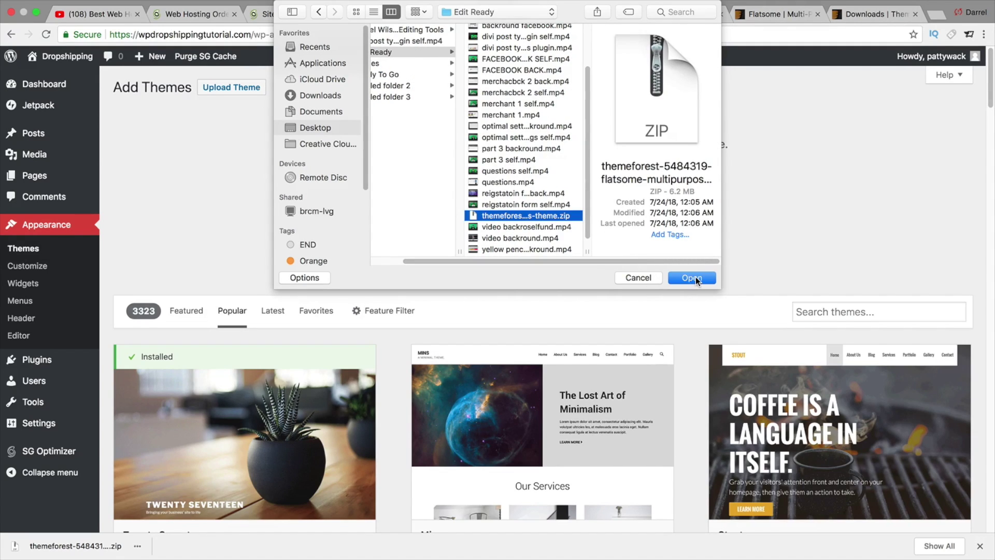
left_click(692, 277)
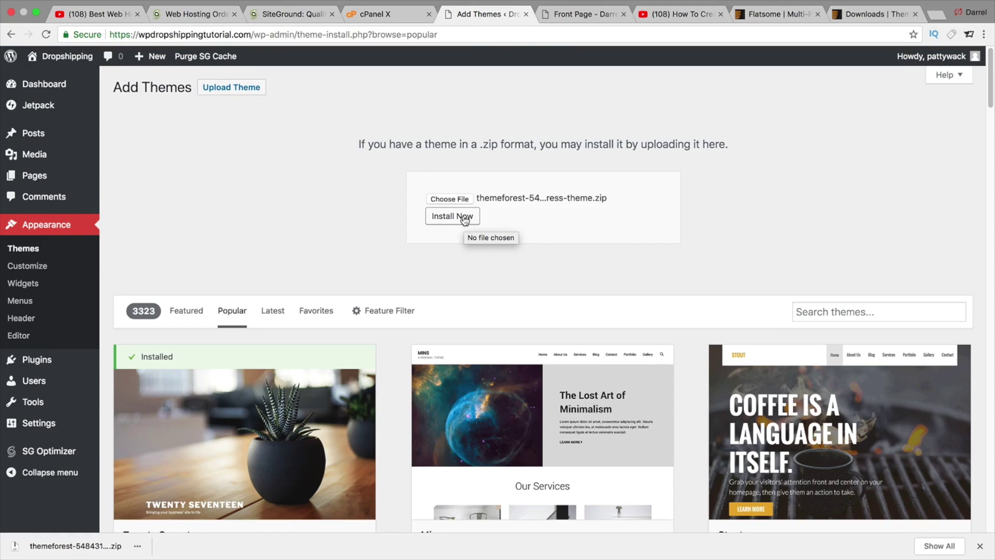
left_click(464, 222)
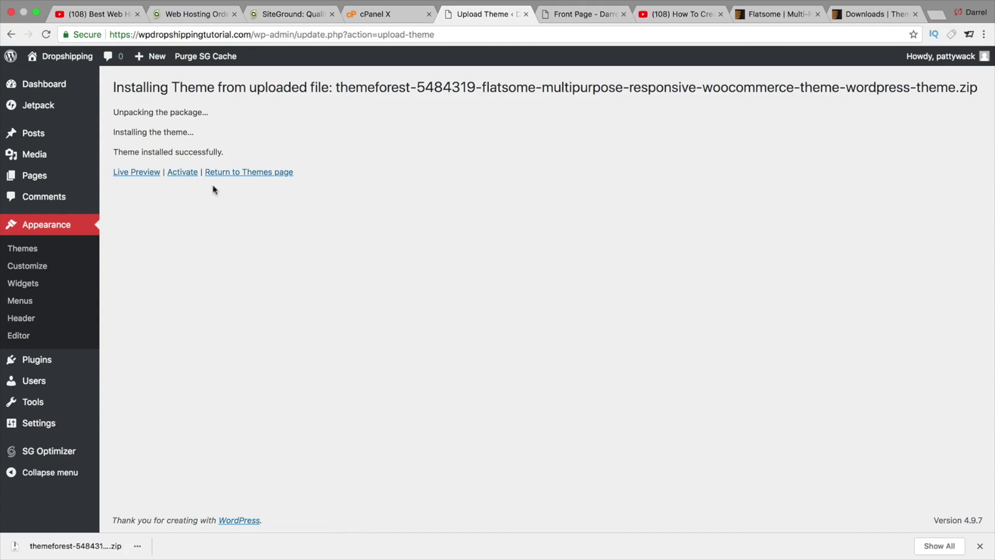
left_click(187, 177)
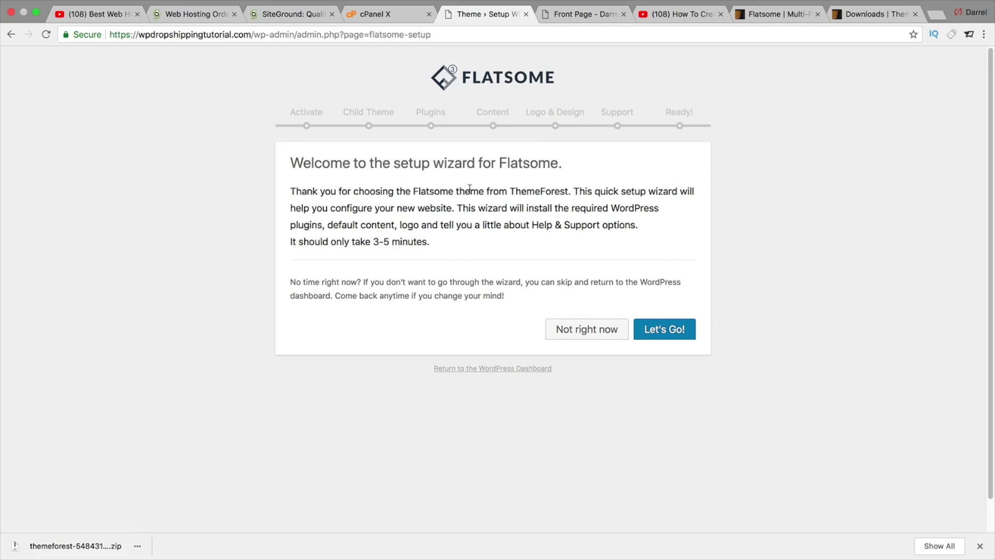
Start the Flatsome wizard, skip the purchase code and child theme steps, and install default plugins.
left_click(651, 333)
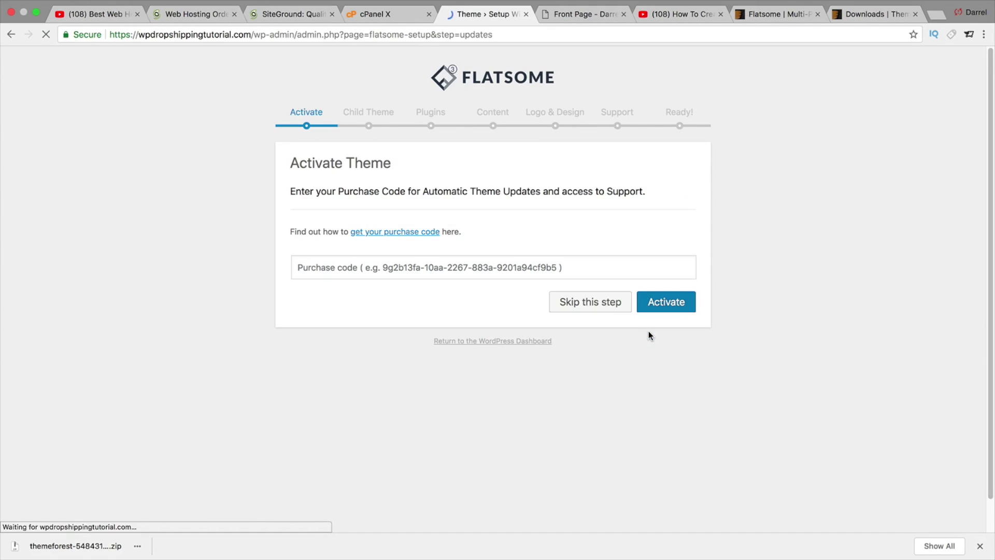
left_click(431, 265)
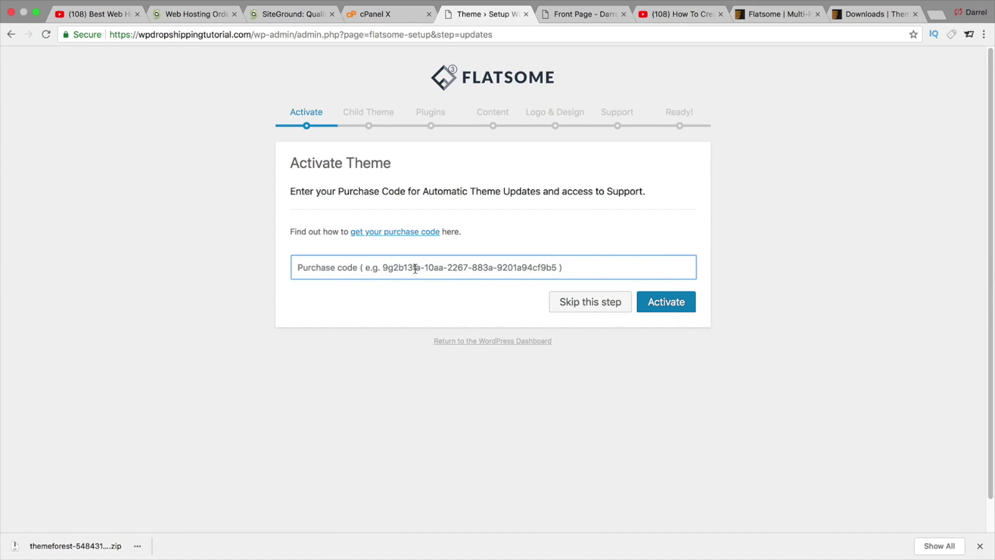
left_click(587, 301)
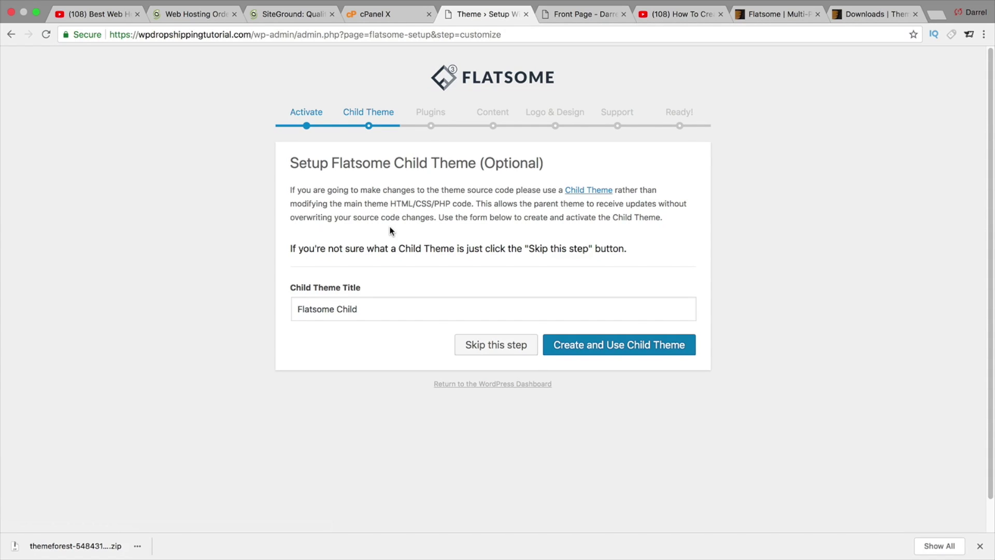
left_click(497, 348)
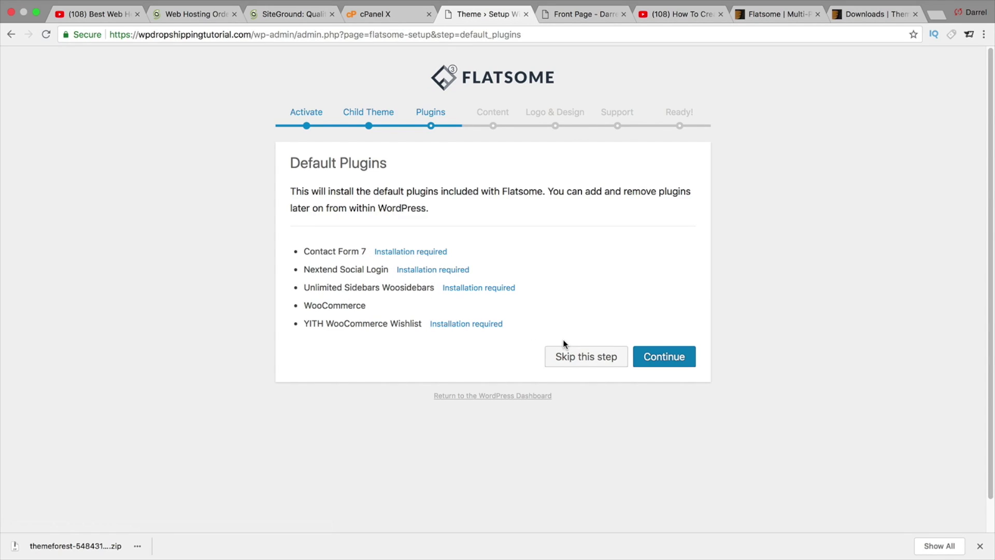
left_click(677, 362)
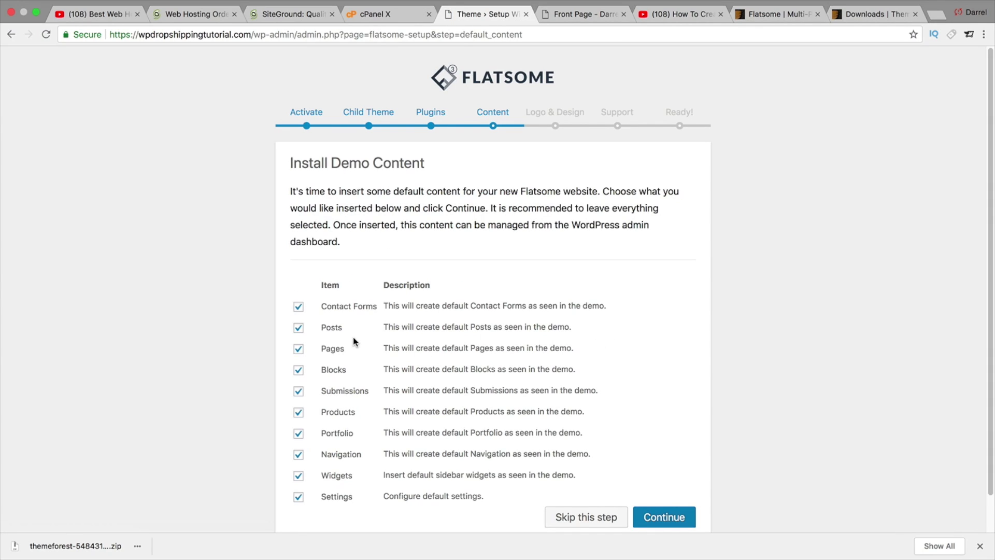
Uncheck Settings, Widgets, Navigation, Portfolio, Products, Submissions, Blocks, Pages and Posts, leaving Contact Forms.
scroll(351, 340, "down", 2)
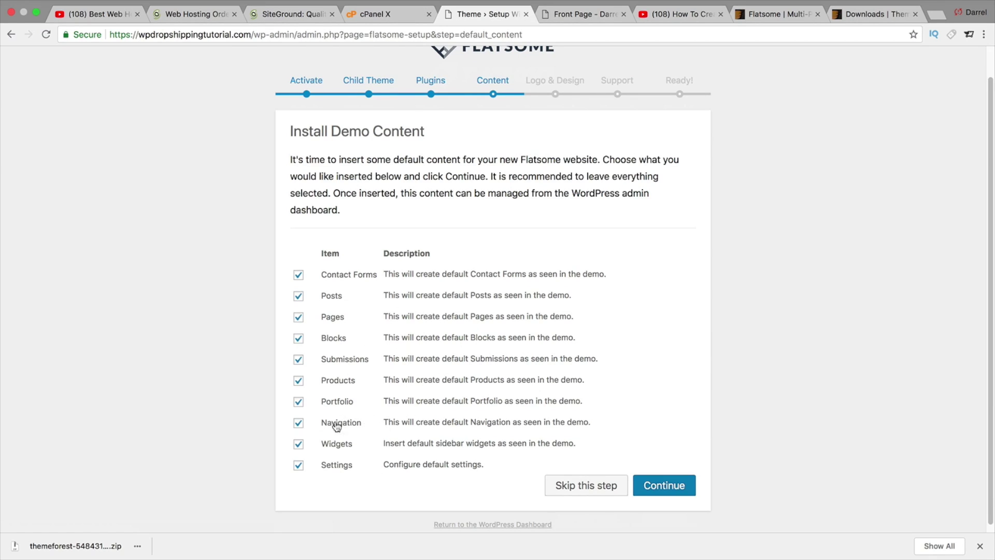
left_click(299, 465)
left_click(298, 444)
left_click(298, 422)
left_click(299, 402)
left_click(298, 381)
left_click(299, 360)
left_click(298, 338)
left_click(298, 317)
left_click(298, 296)
Import just the Contact Forms demo content and continue to Logo & Design.
left_click_drag(390, 275, 600, 276)
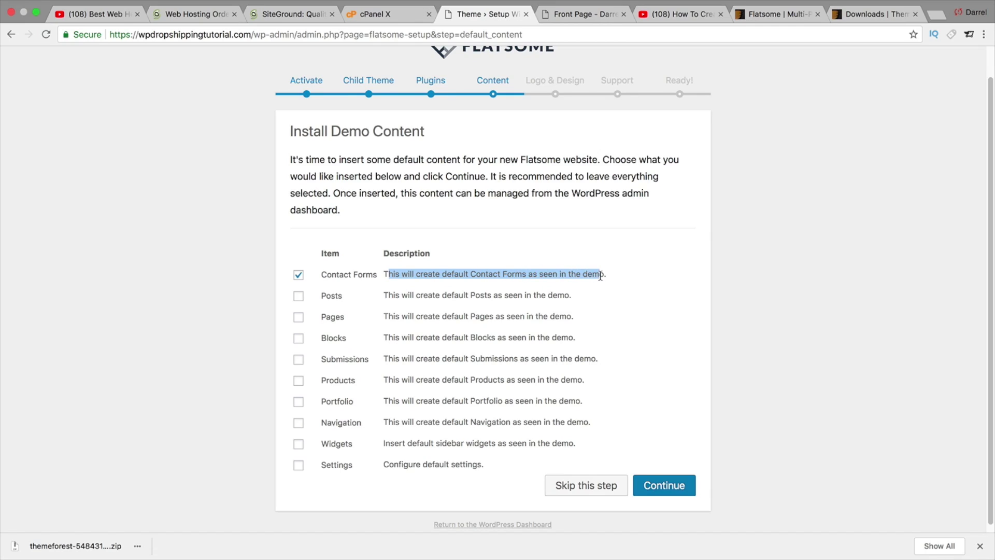
left_click(622, 275)
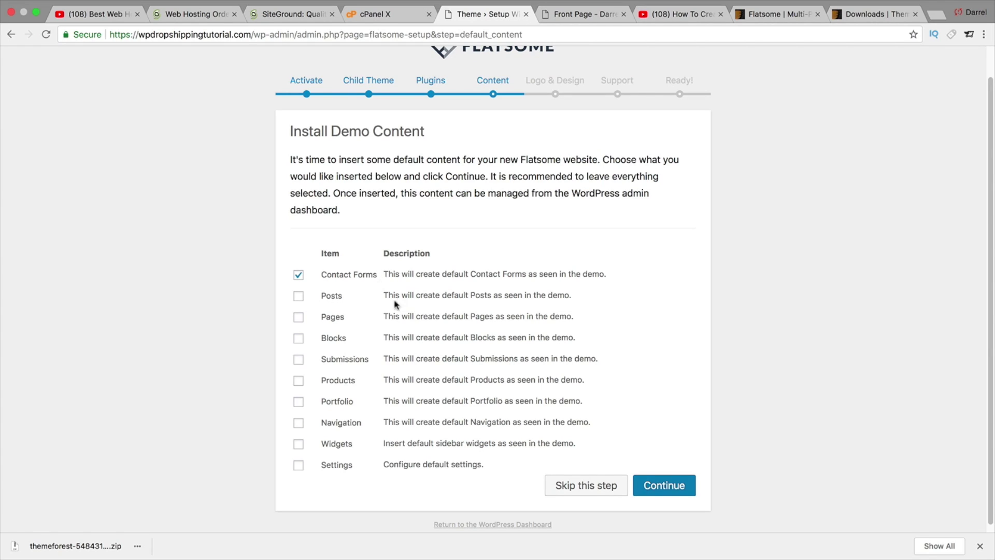
left_click(667, 488)
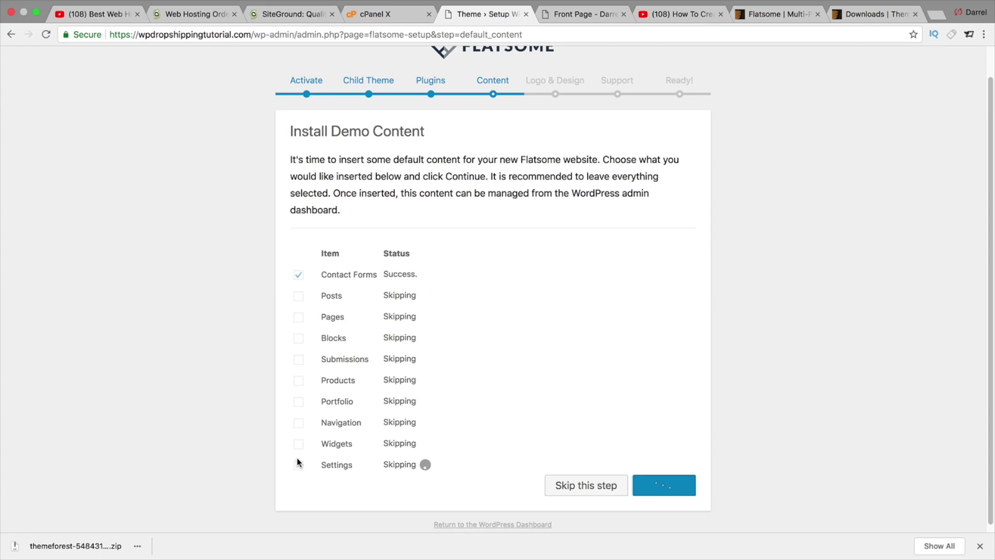
scroll(311, 441, "down", 1)
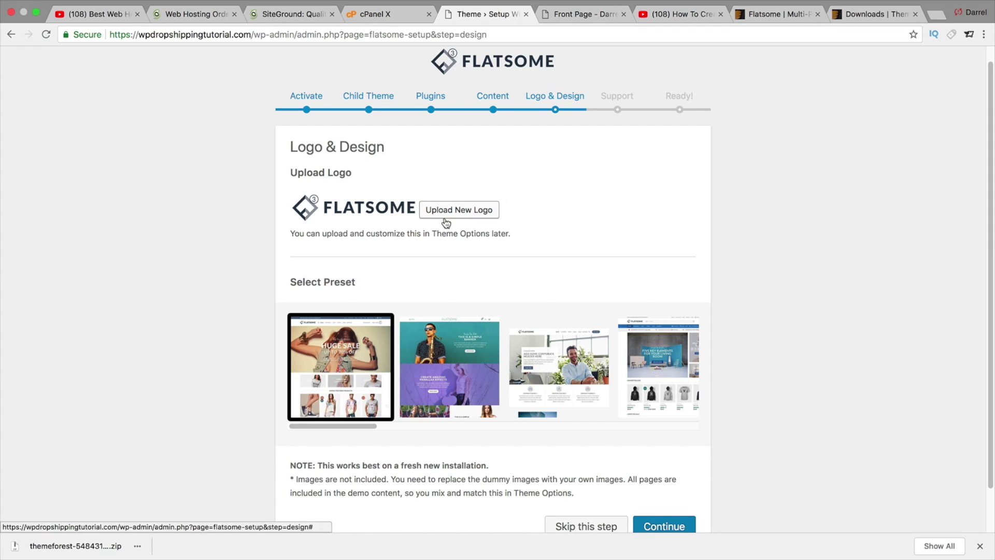
Skip the Logo & Design step and agree to the Help and Support terms.
scroll(481, 285, "down", 1)
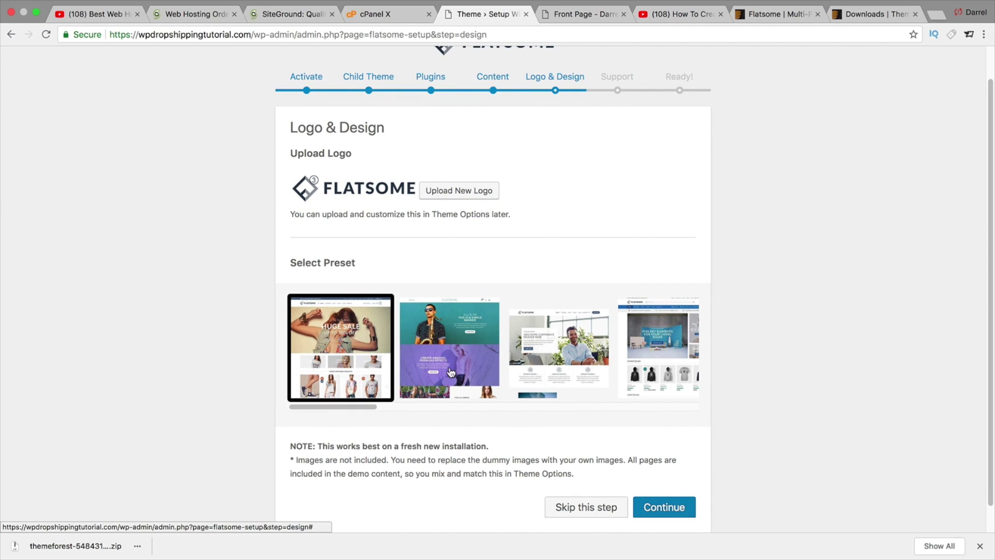
left_click(595, 508)
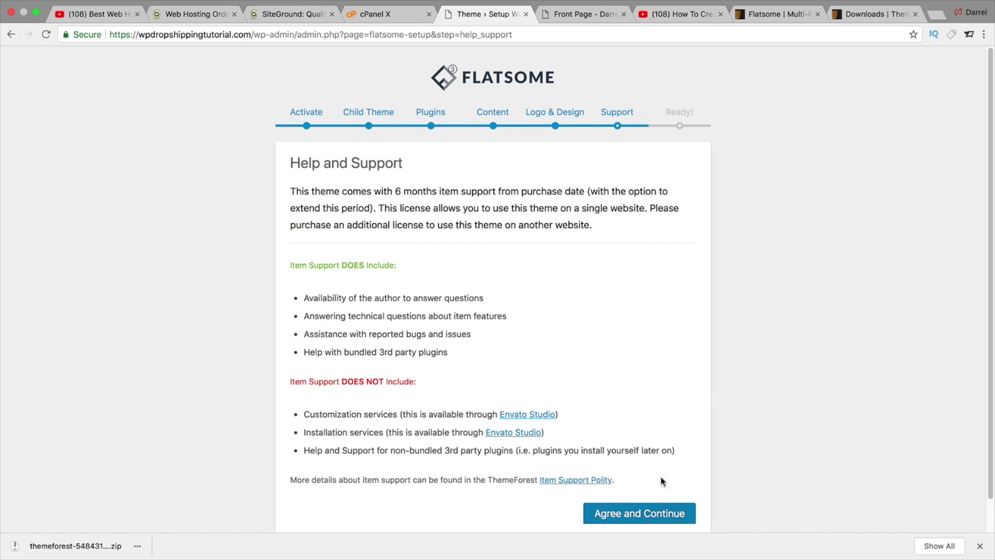
left_click(656, 517)
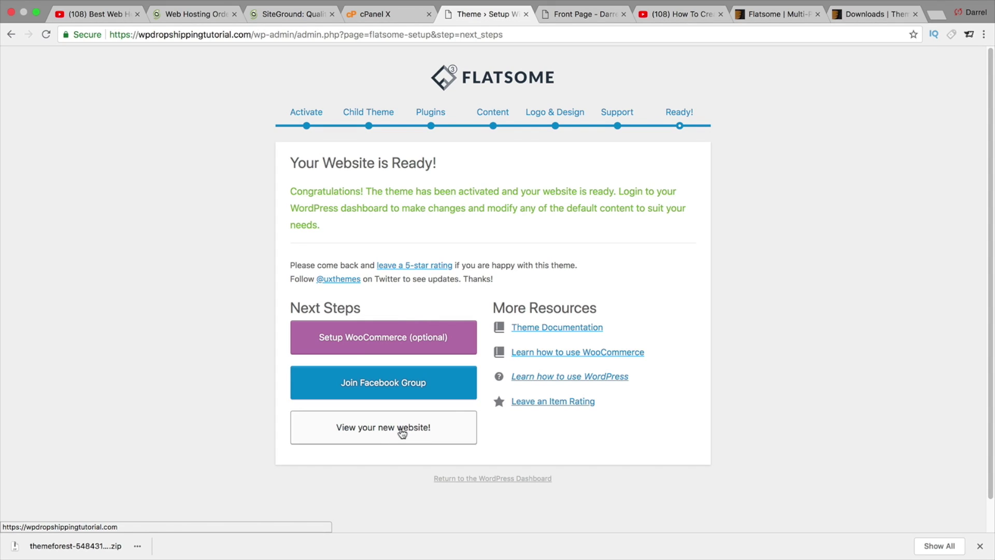
View the new website, return to the Dashboard, and go to Plugins > Add New.
left_click(398, 430)
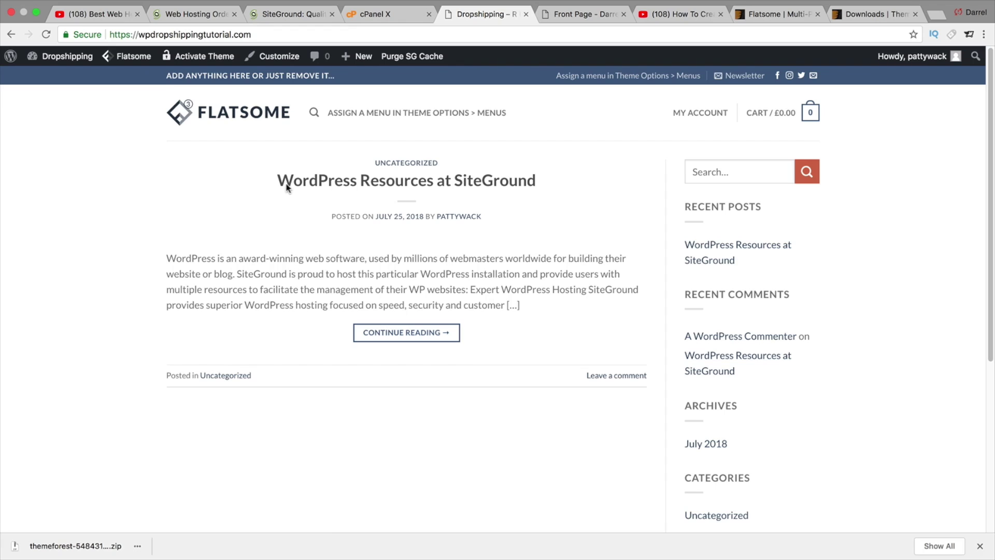
mouse_move(67, 57)
left_click(72, 79)
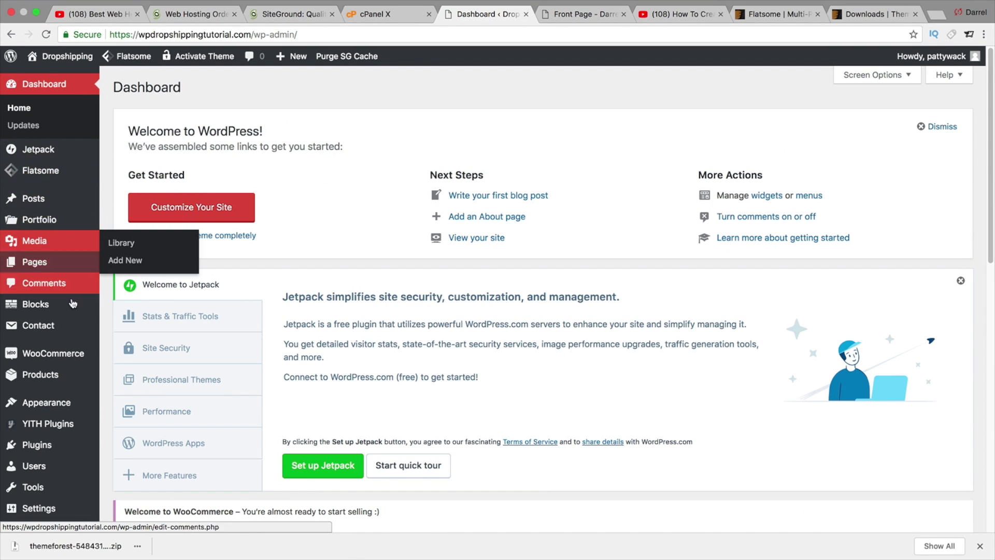
left_click(978, 546)
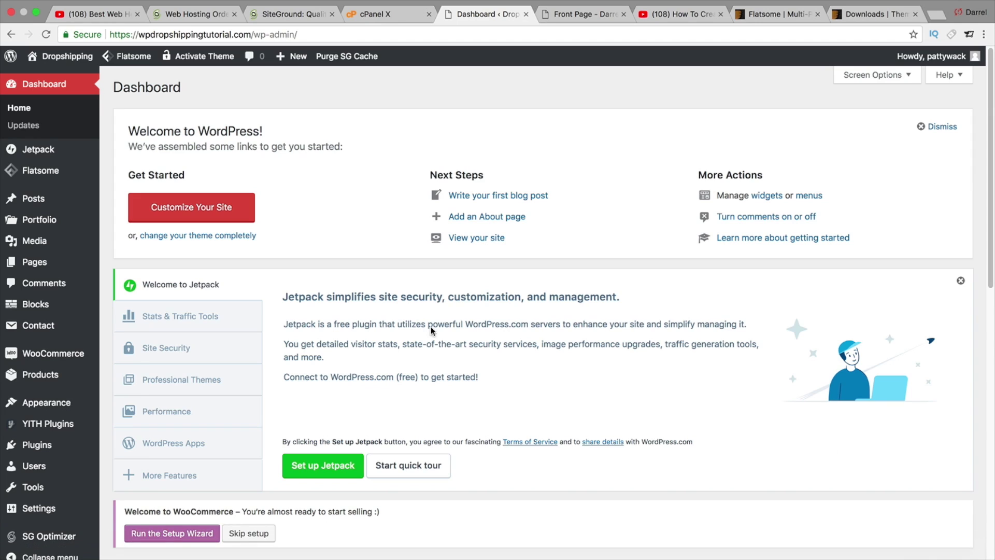
mouse_move(59, 446)
left_click(123, 463)
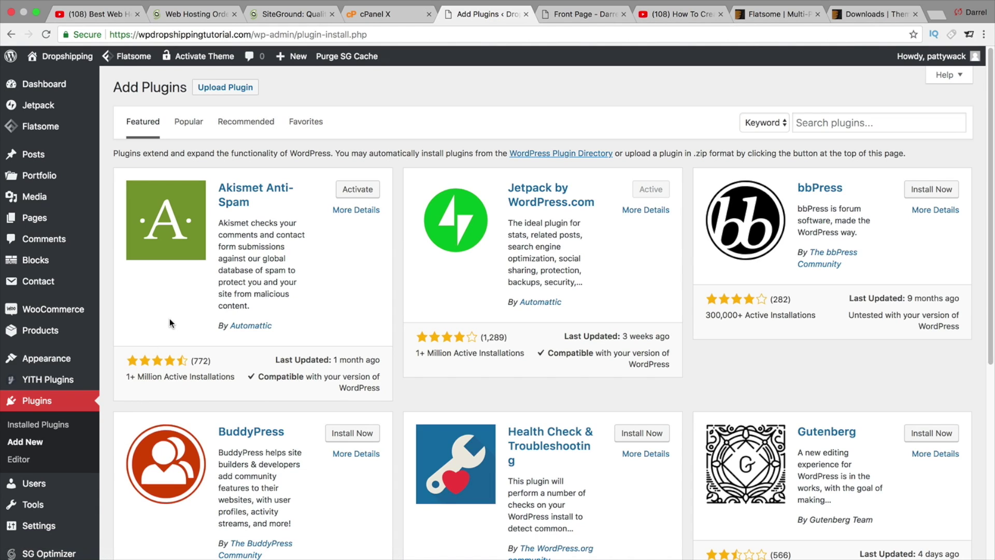
Show the Popular plugins tab and scroll through the plugin cards, then back to the top.
left_click(190, 121)
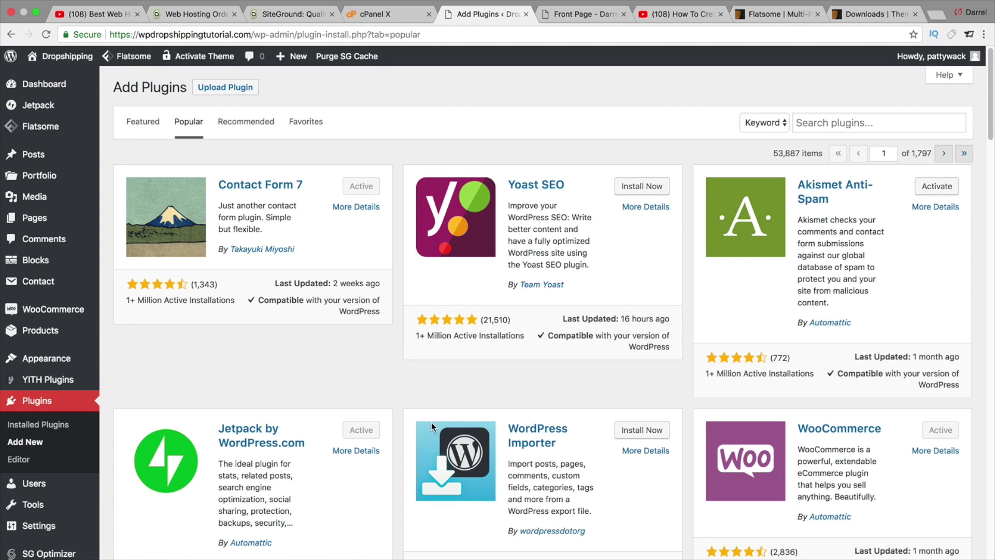
scroll(552, 451, "down", 3)
scroll(547, 433, "down", 1)
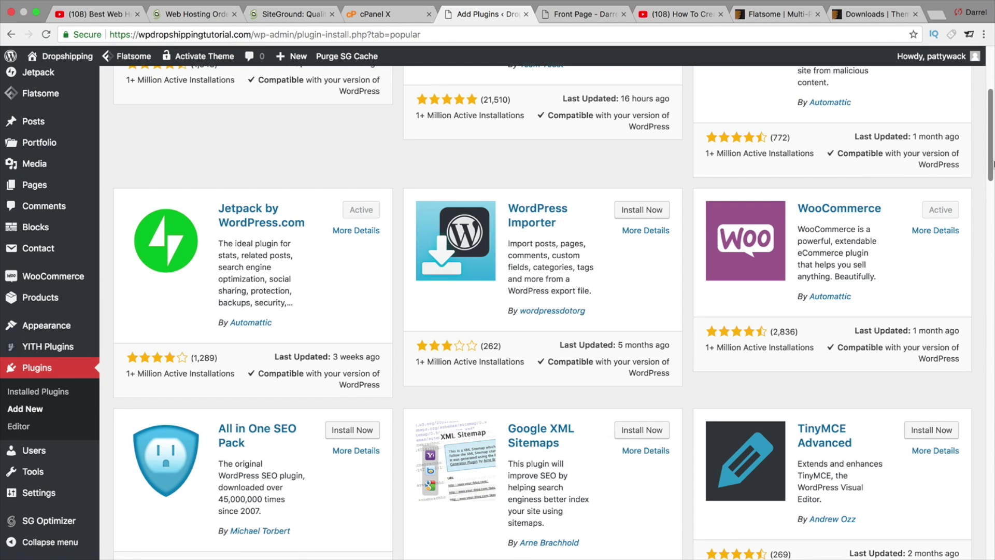
scroll(991, 241, "down", 8)
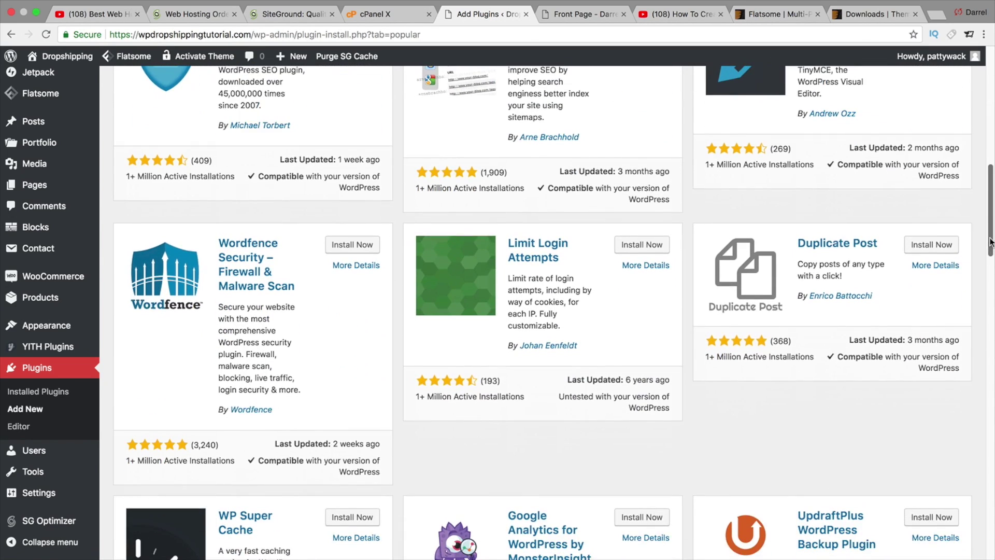
left_click_drag(991, 241, 991, 296)
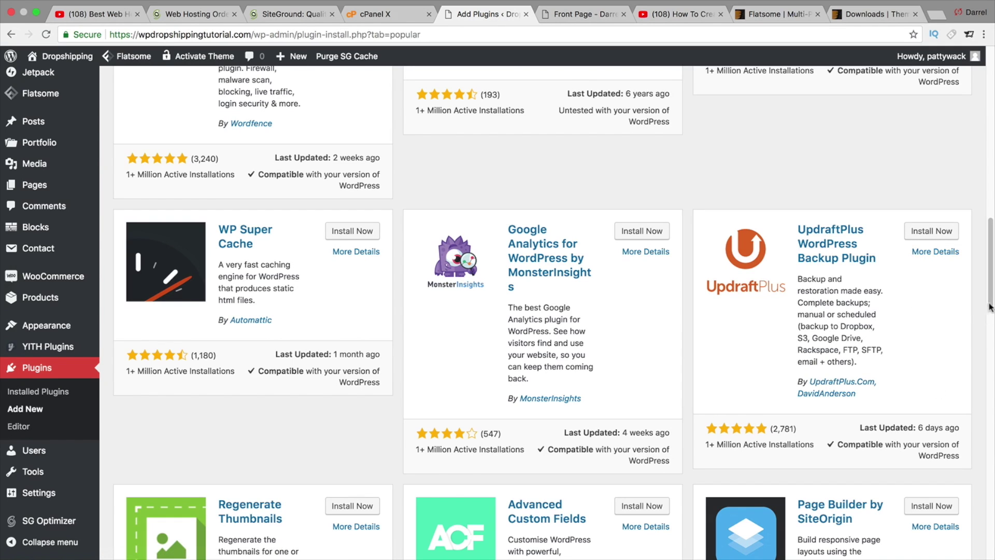
left_click_drag(990, 306, 991, 109)
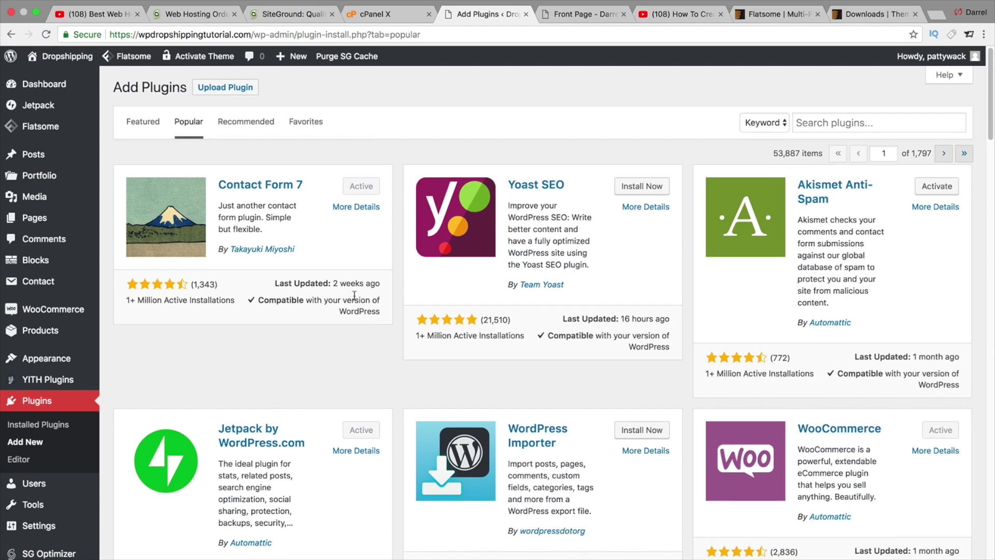
From Pages > All Pages, view the Home page on the live site.
mouse_move(52, 219)
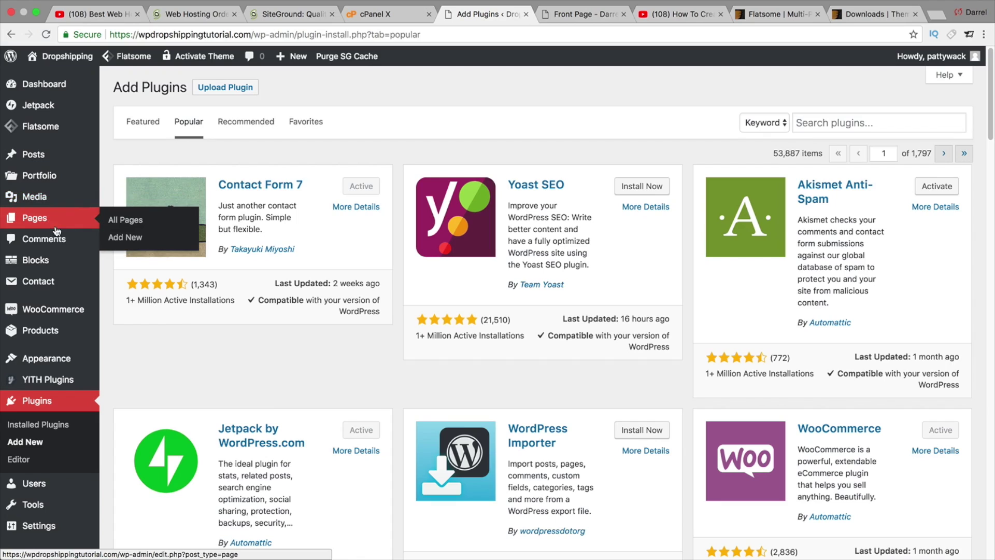
left_click(131, 224)
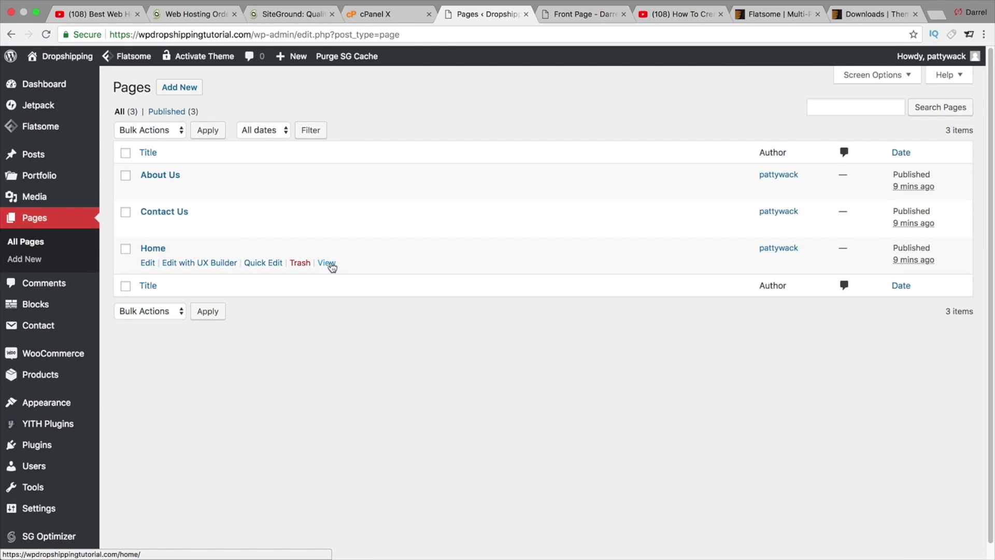
left_click(330, 263)
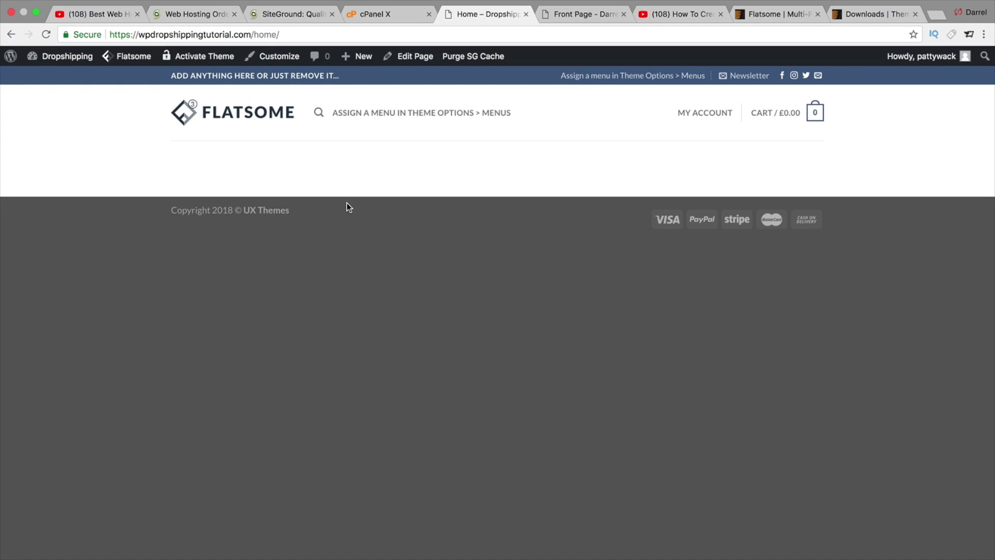
mouse_move(407, 61)
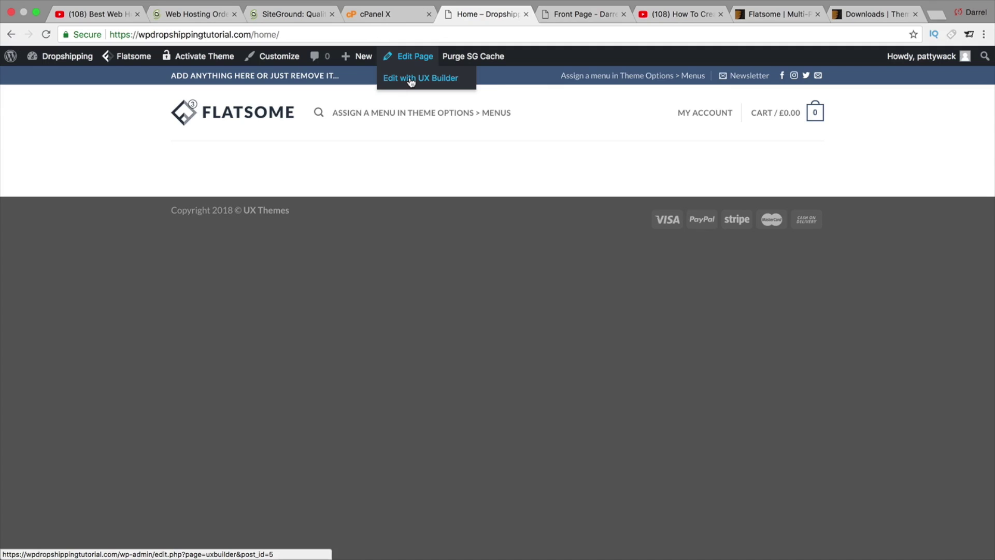
Edit the Home page with UX Builder, scroll the template grid, and open + Add to Content.
left_click(410, 79)
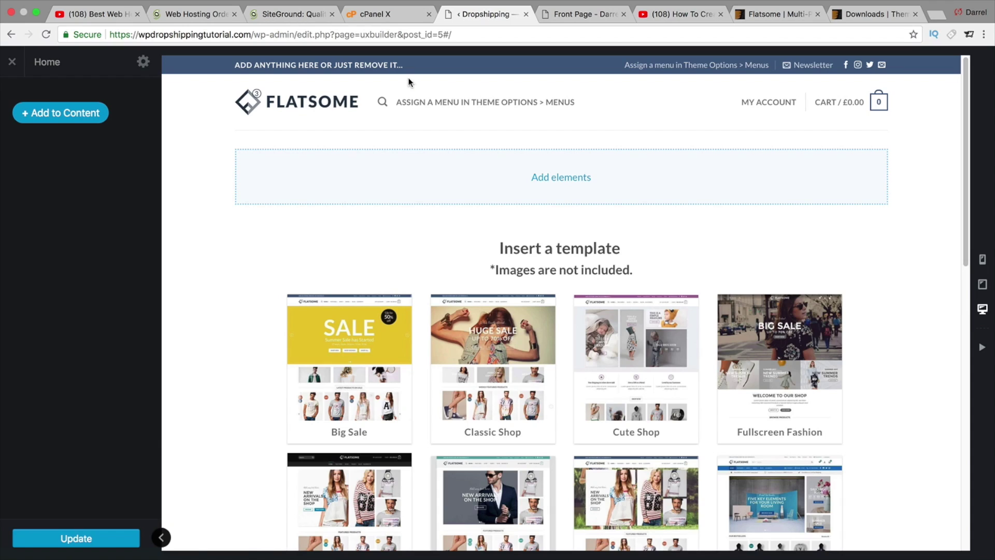
scroll(269, 287, "down", 3)
scroll(269, 288, "down", 9)
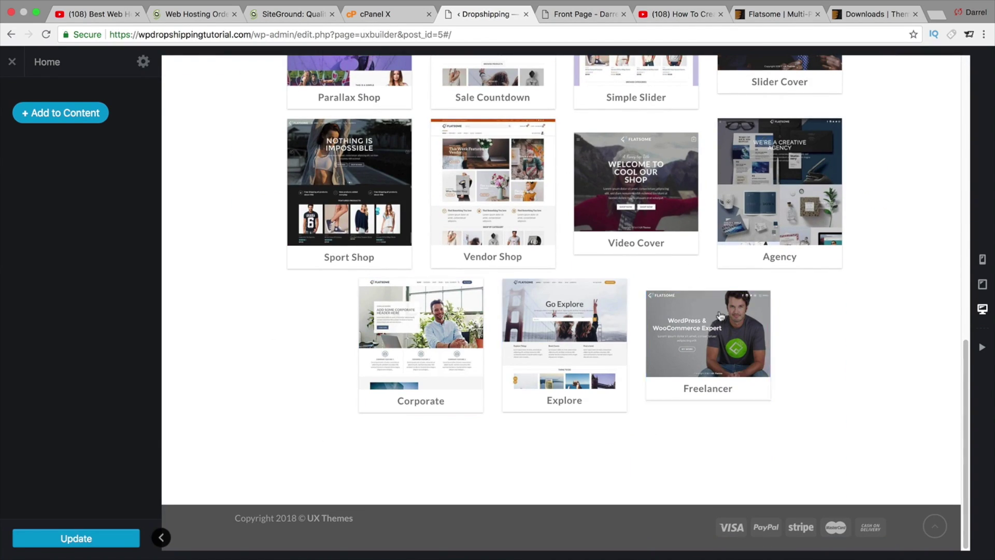
scroll(542, 301, "up", 8)
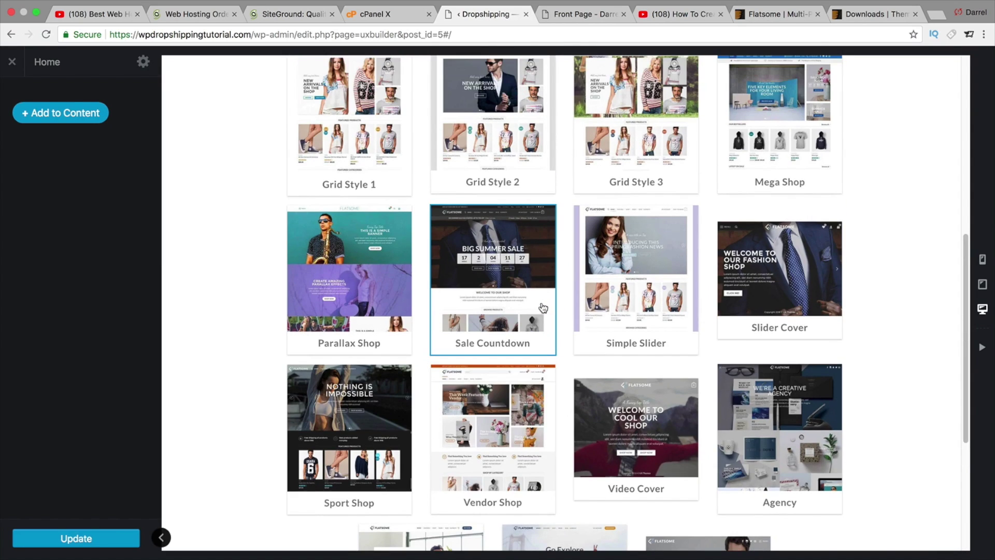
scroll(542, 318, "up", 4)
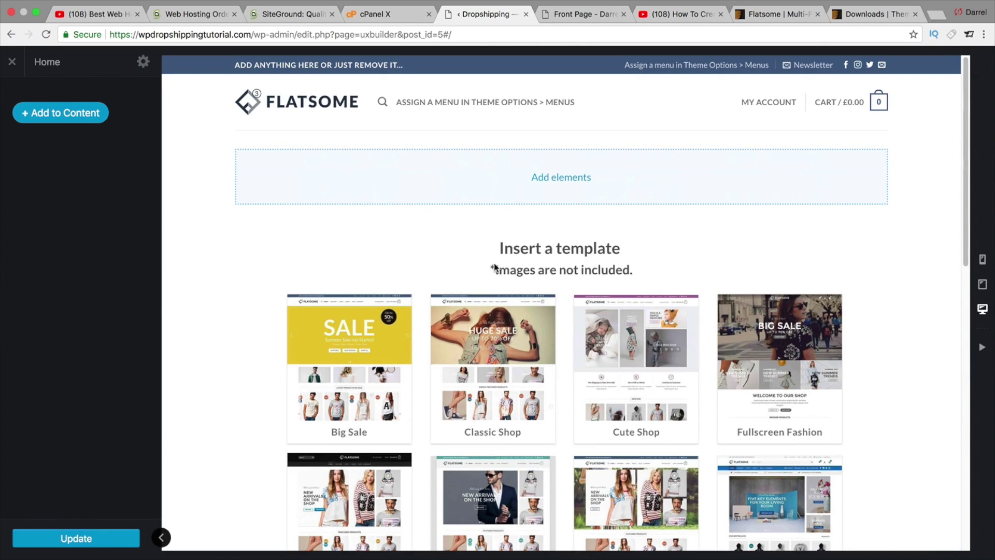
left_click(78, 112)
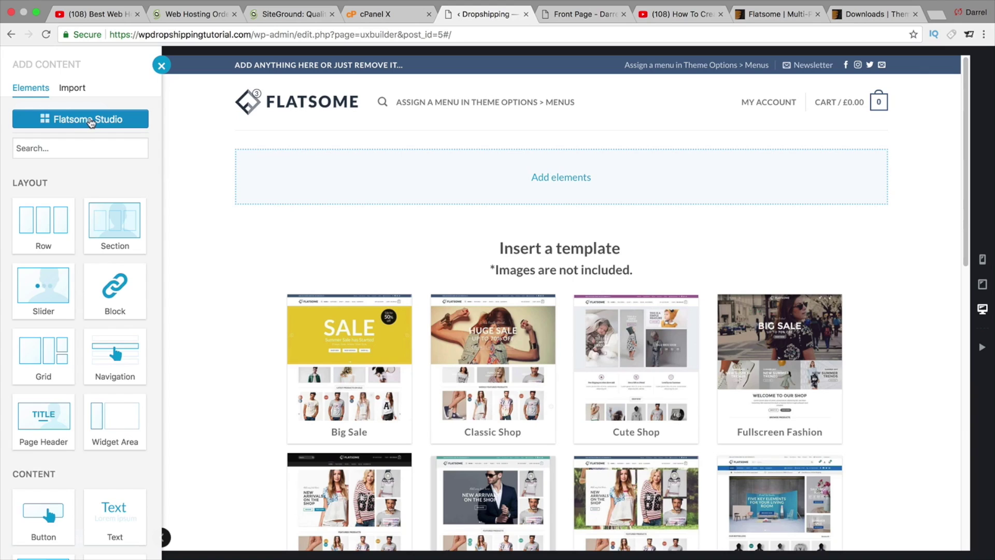
Open Flatsome Studio and browse the About, Banner, Call to action and Campaigns layouts.
left_click(90, 121)
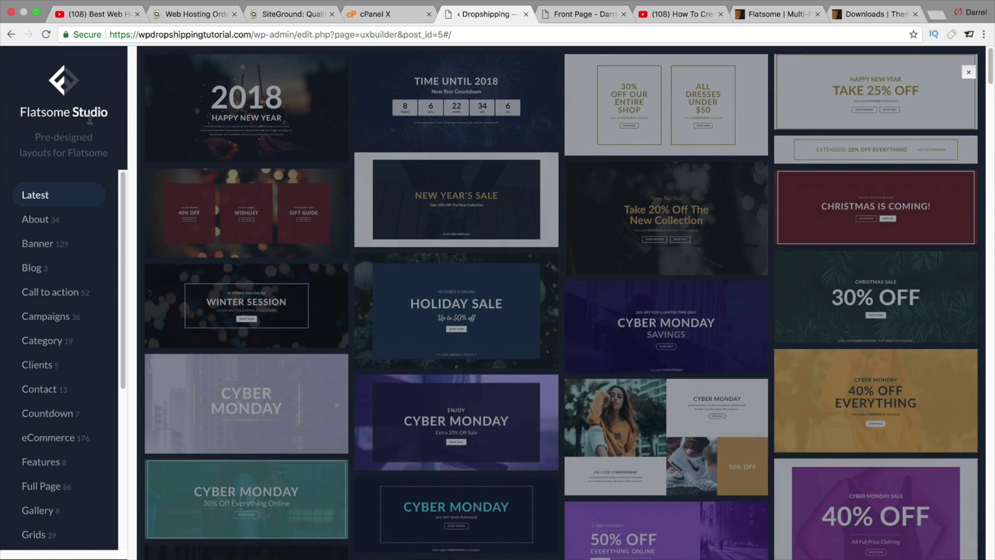
left_click(55, 226)
left_click(56, 247)
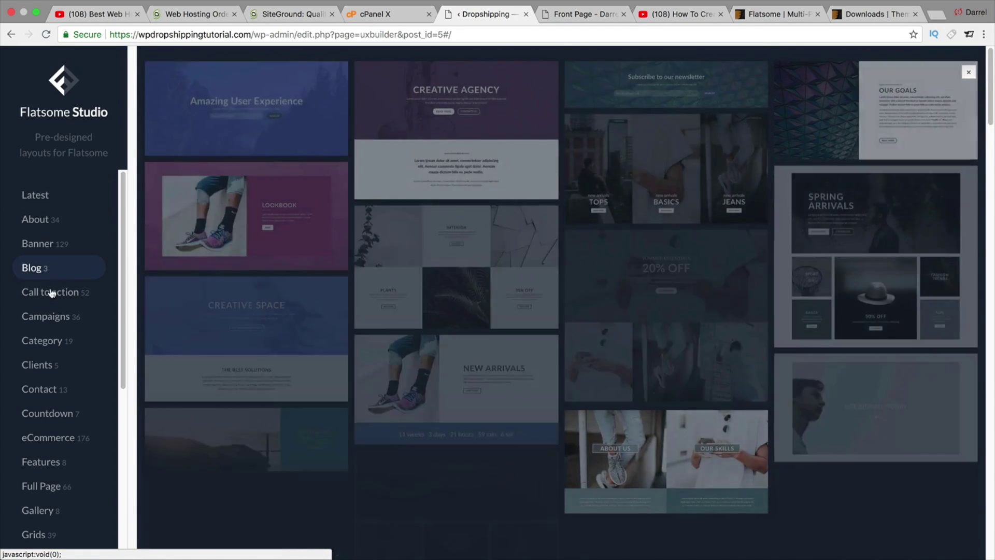
left_click(52, 292)
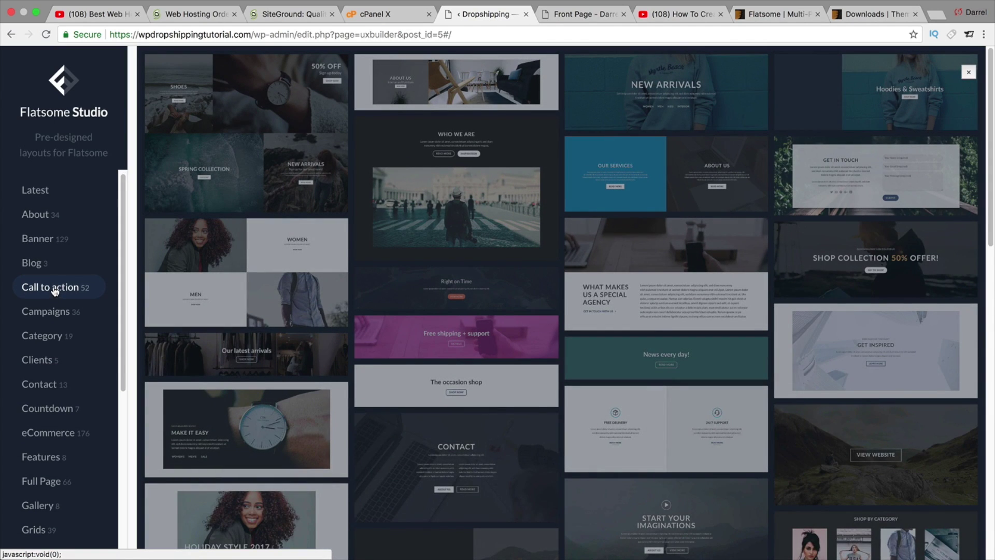
left_click_drag(123, 276, 111, 322)
left_click(66, 258)
Browse the Full Page and eCommerce layouts, then view the live Flatsome front page for reference.
left_click(51, 345)
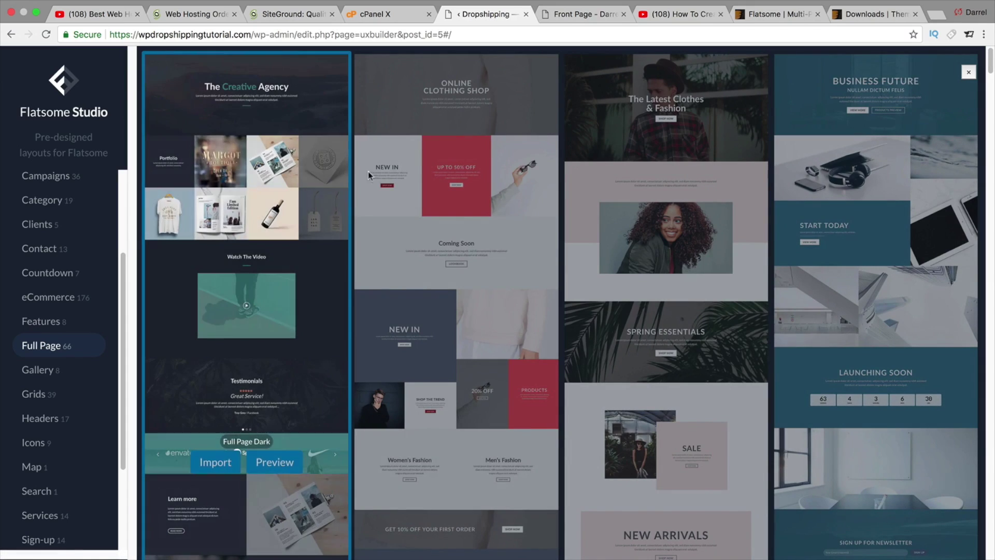
scroll(767, 202, "down", 4)
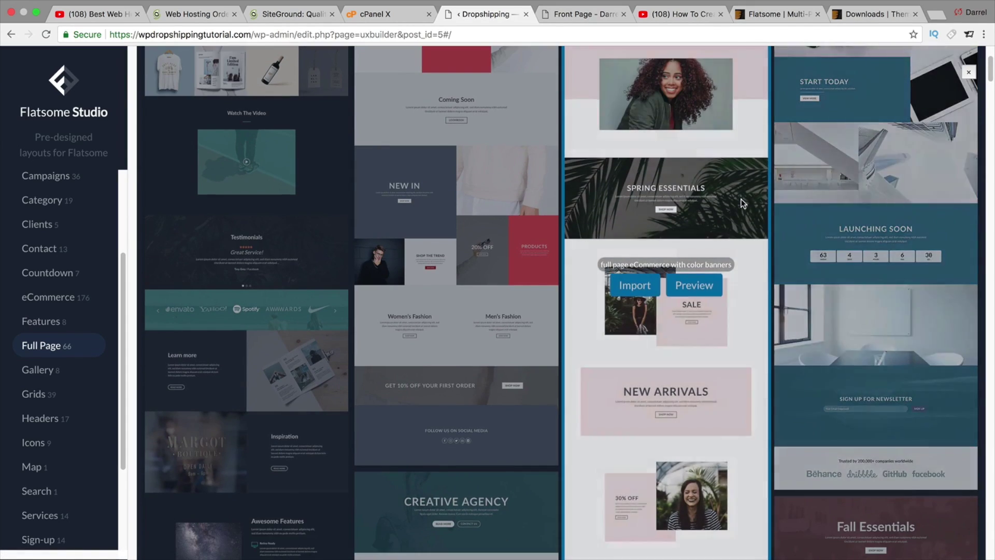
scroll(739, 200, "down", 10)
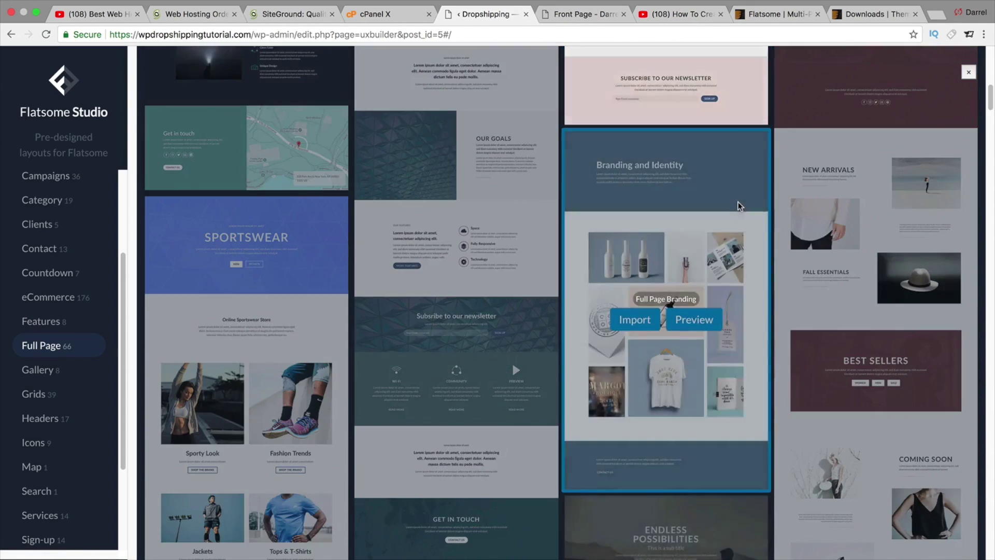
scroll(739, 205, "down", 15)
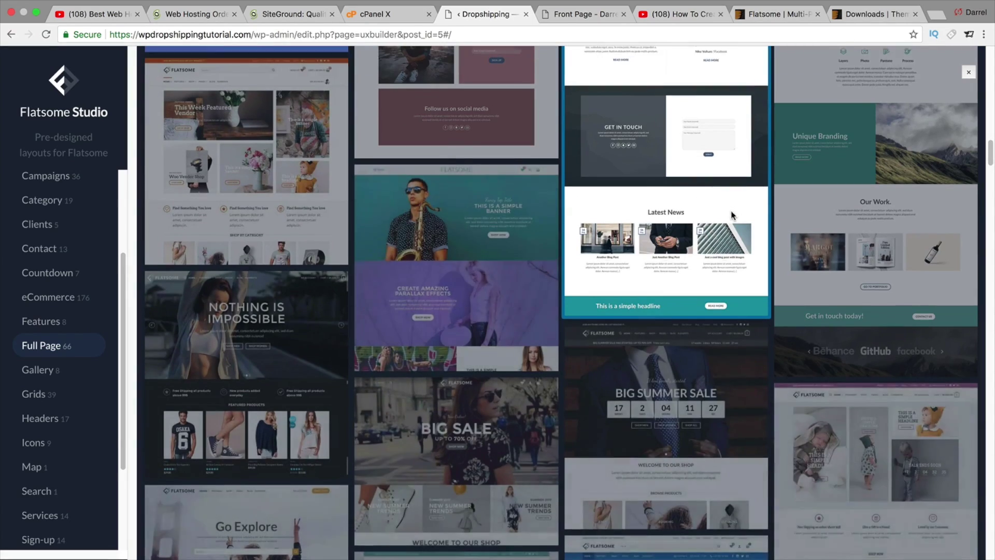
scroll(730, 211, "down", 7)
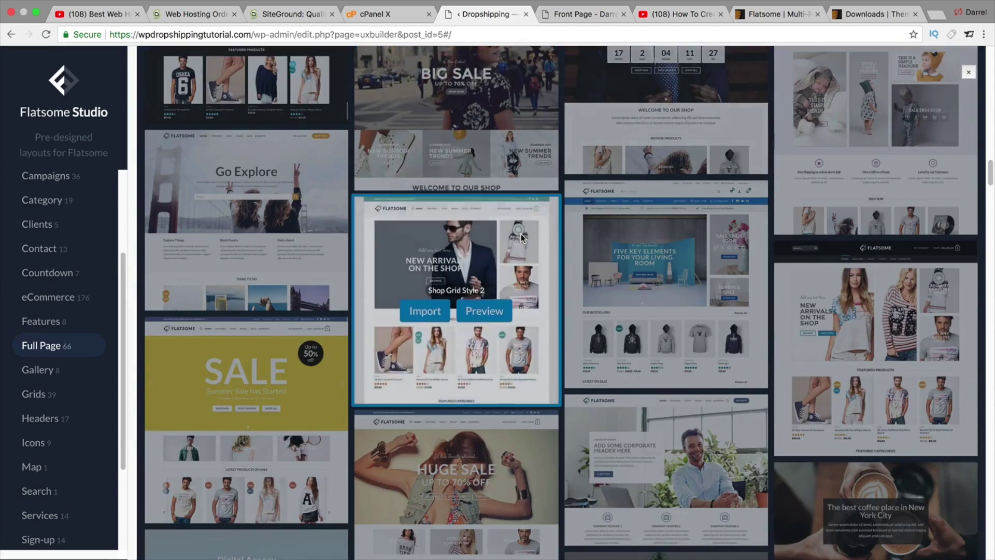
scroll(521, 232, "down", 10)
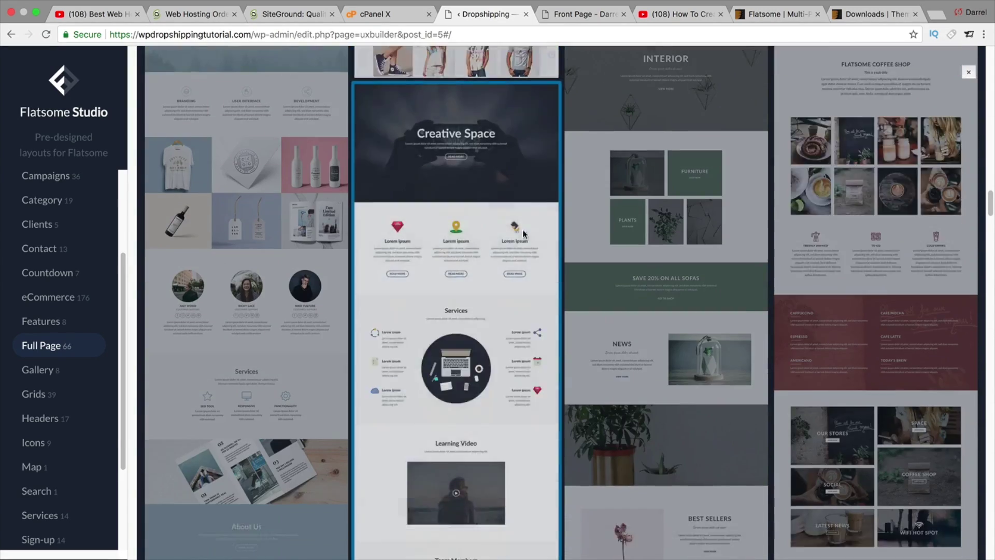
scroll(544, 231, "down", 10)
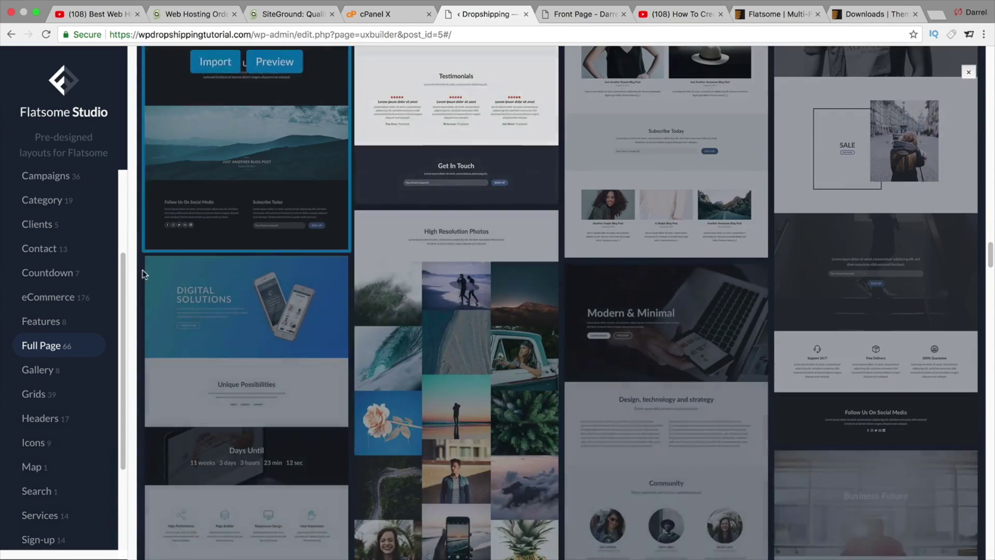
left_click(54, 302)
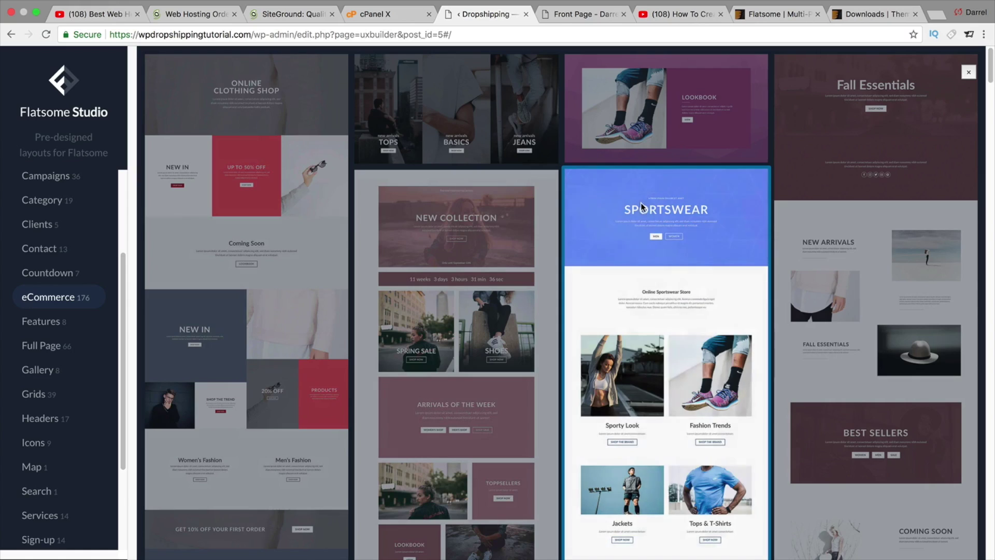
scroll(835, 284, "down", 9)
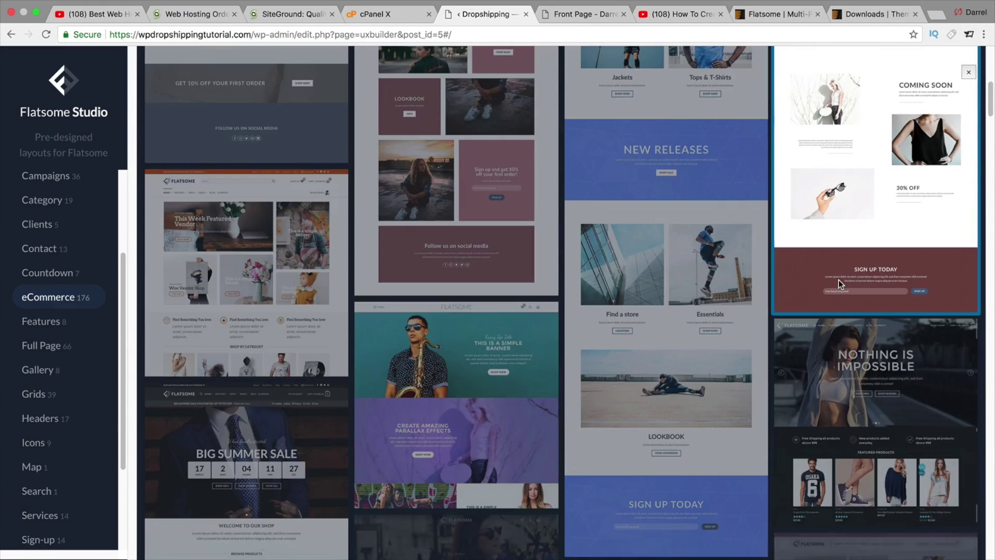
left_click(579, 14)
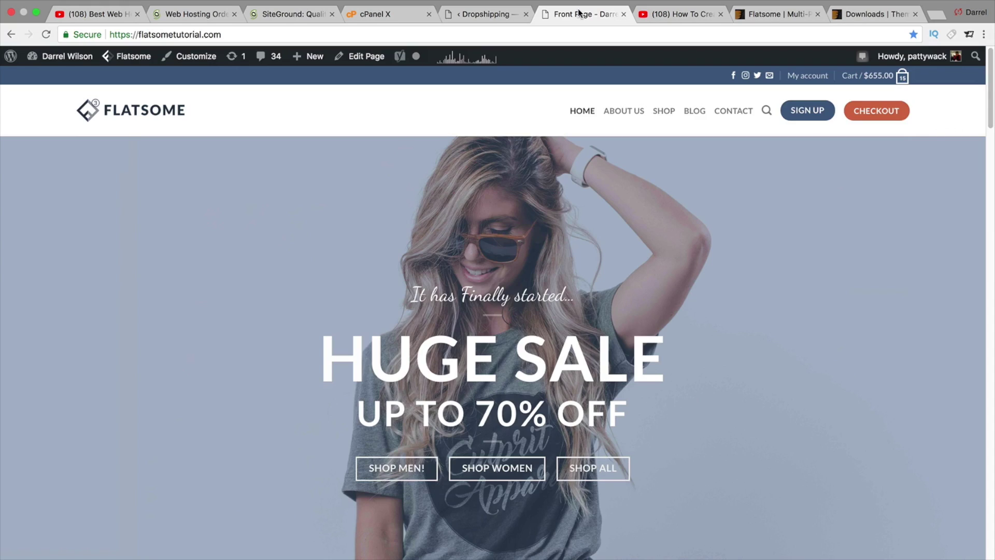
Scroll through the demo front page, then return to the Flatsome Studio eCommerce layout library.
scroll(762, 235, "down", 6)
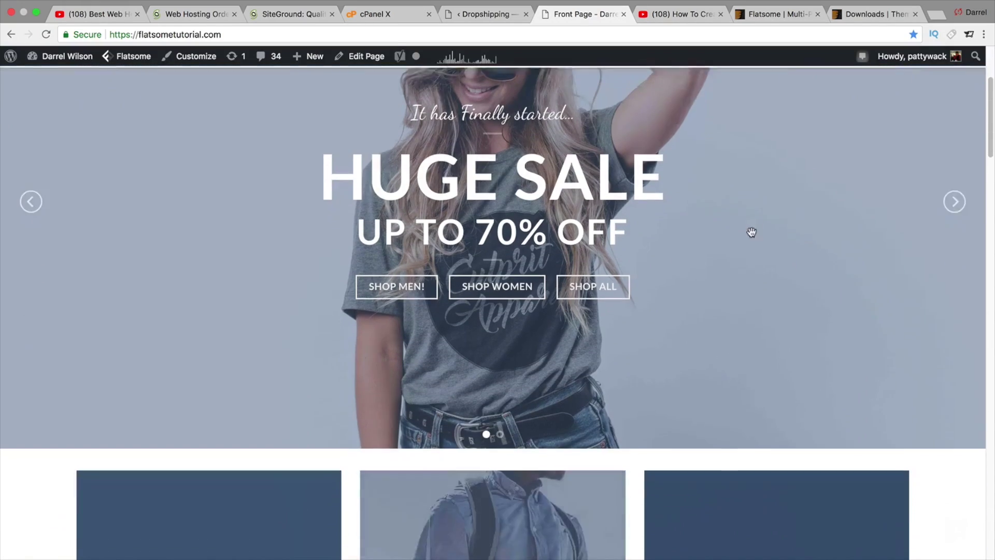
scroll(744, 219, "down", 11)
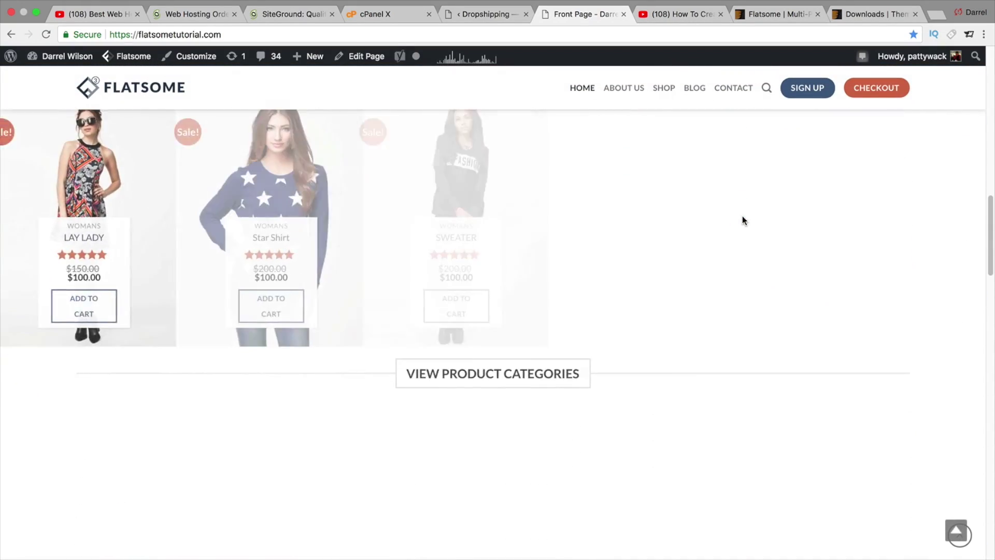
scroll(744, 222, "down", 20)
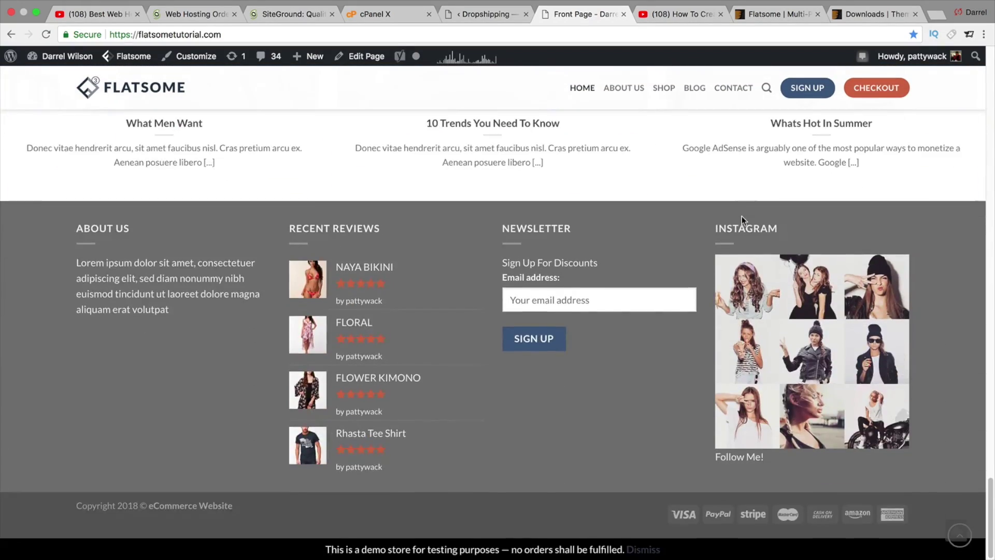
scroll(742, 216, "up", 20)
left_click(481, 18)
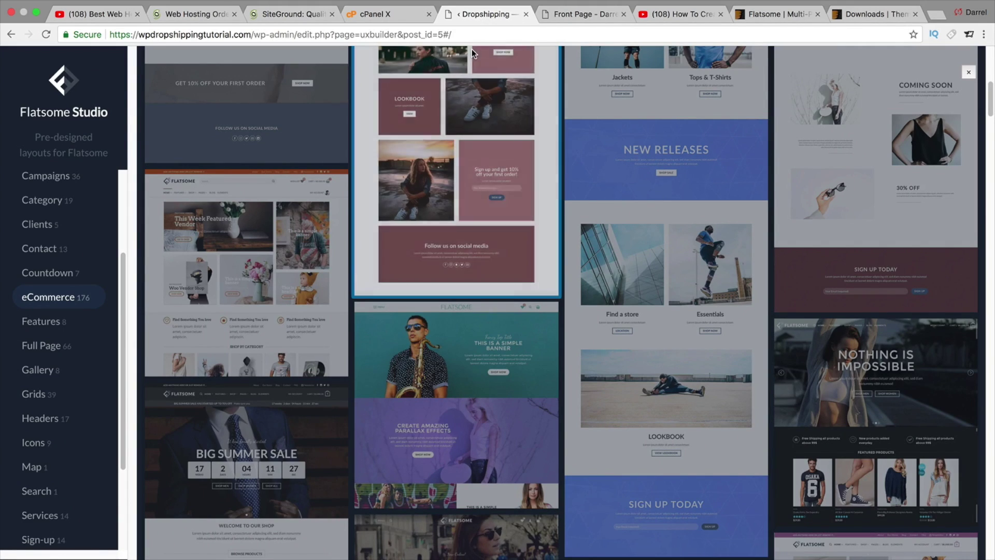
Import the Full Page eCommerce Sport (Sportswear) layout with its images into the Home page.
mouse_move(604, 336)
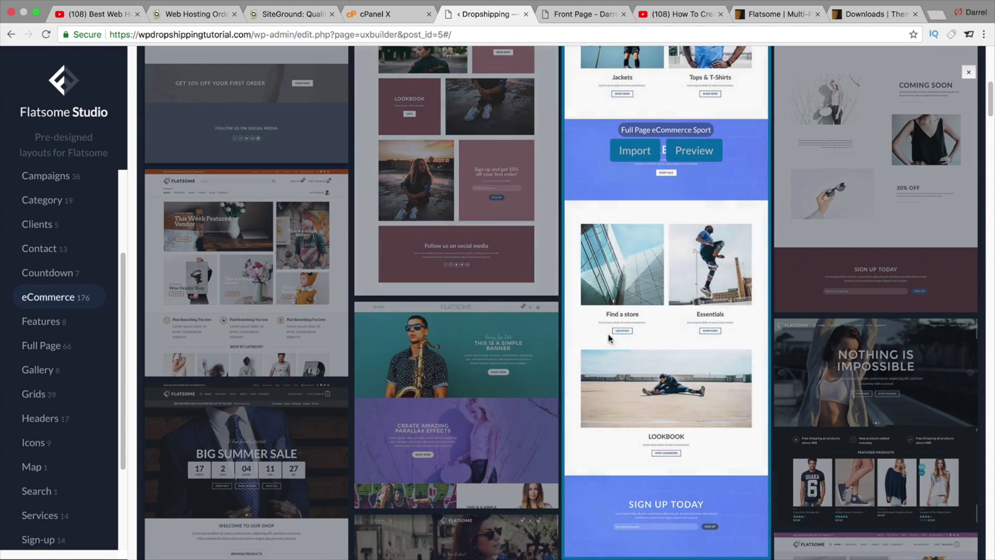
left_click_drag(989, 105, 992, 153)
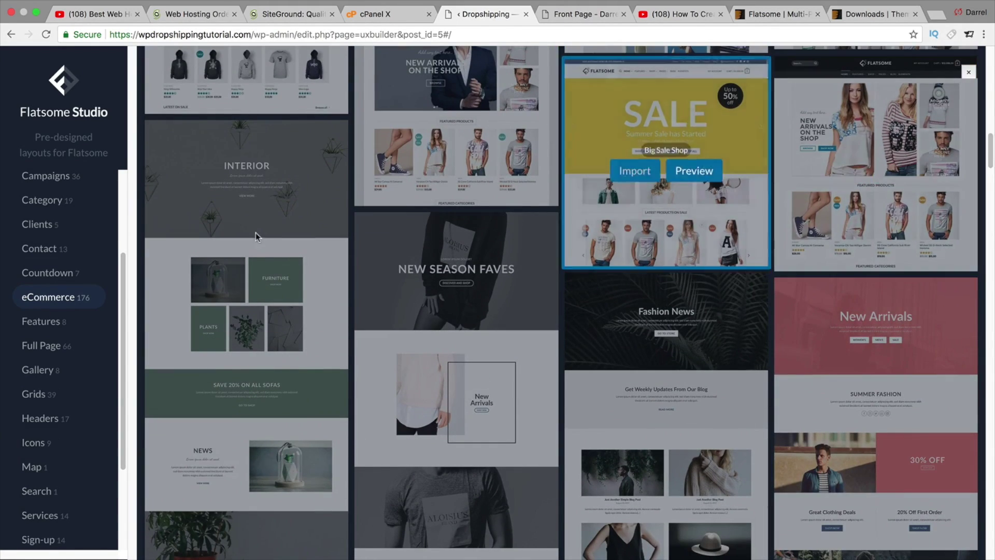
mouse_move(265, 276)
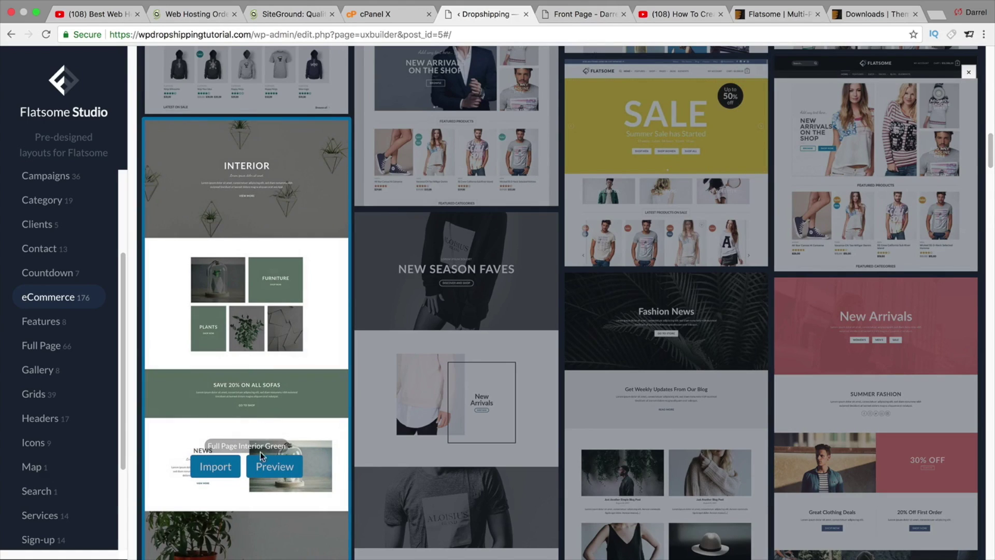
scroll(240, 430, "up", 15)
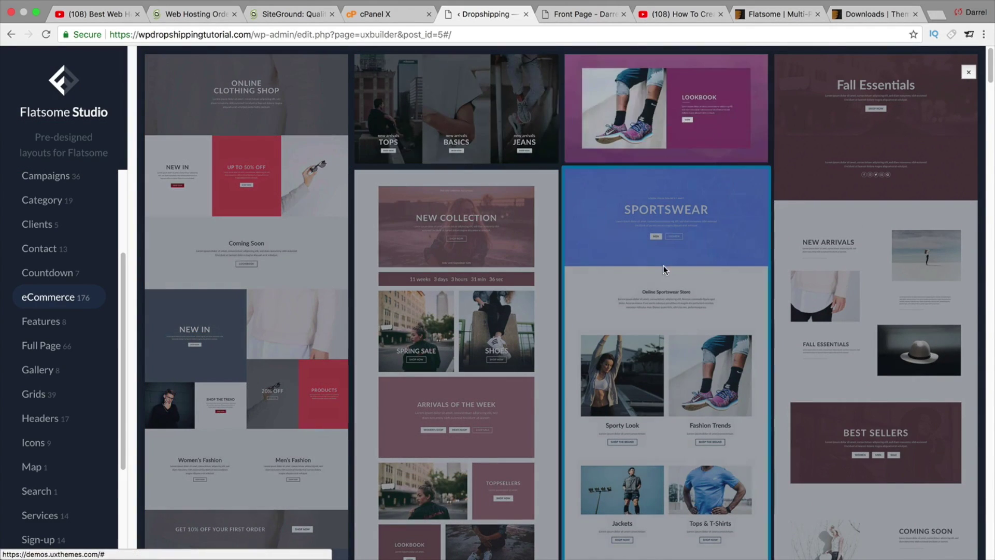
scroll(664, 426, "down", 1)
scroll(663, 426, "down", 3)
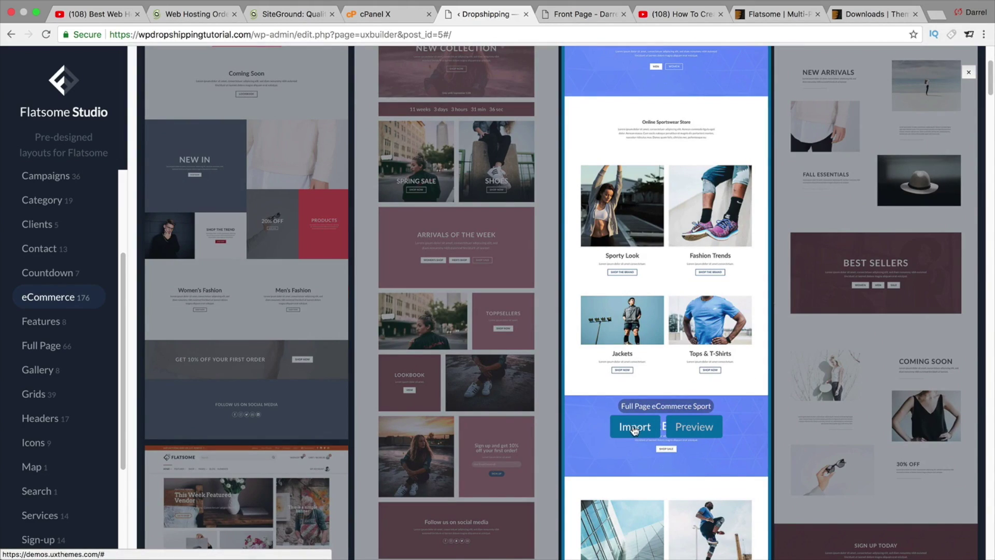
left_click(633, 428)
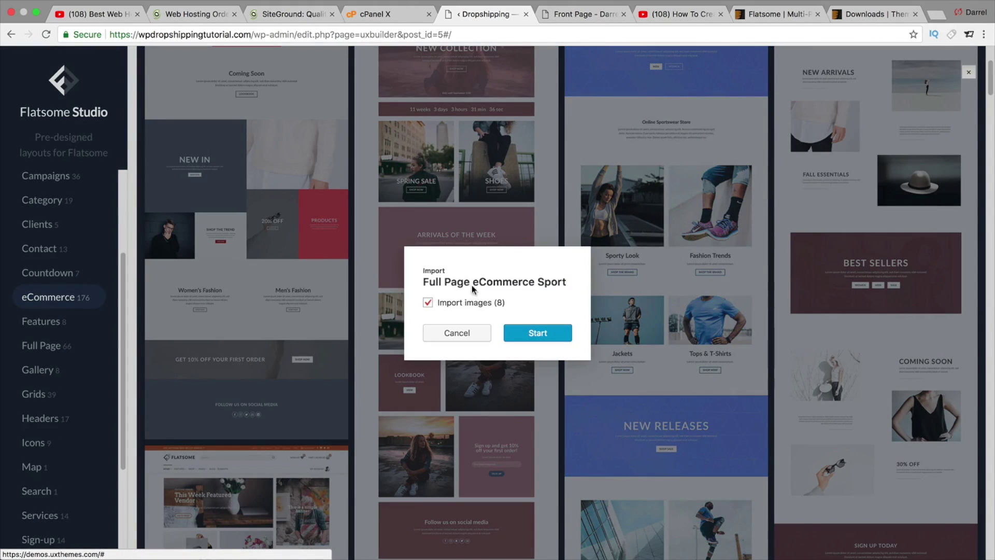
left_click(543, 332)
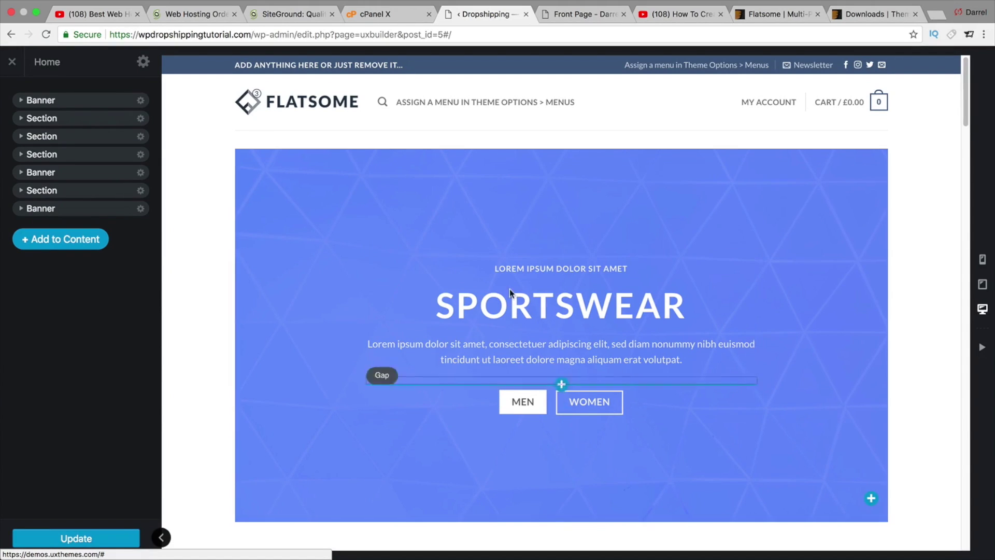
scroll(649, 336, "down", 2)
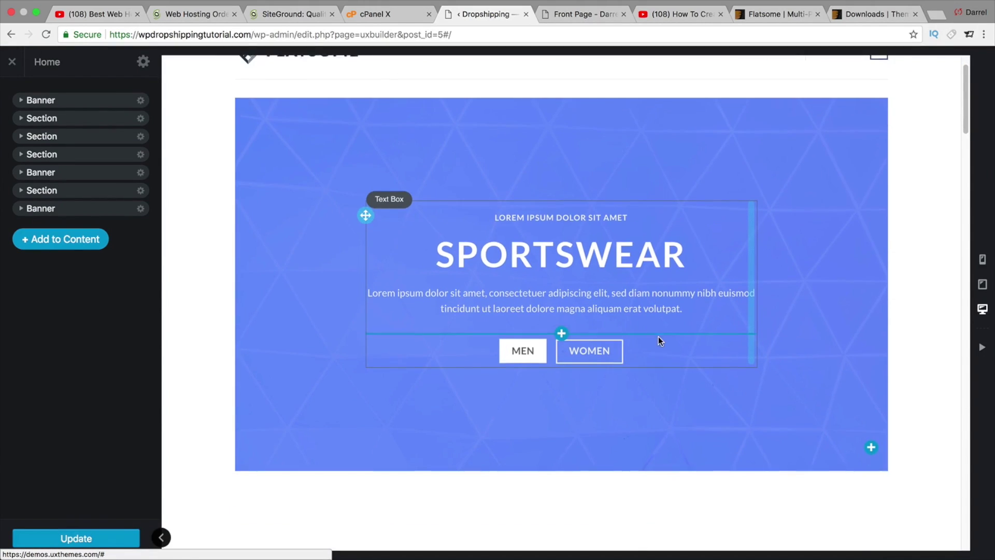
scroll(658, 337, "down", 12)
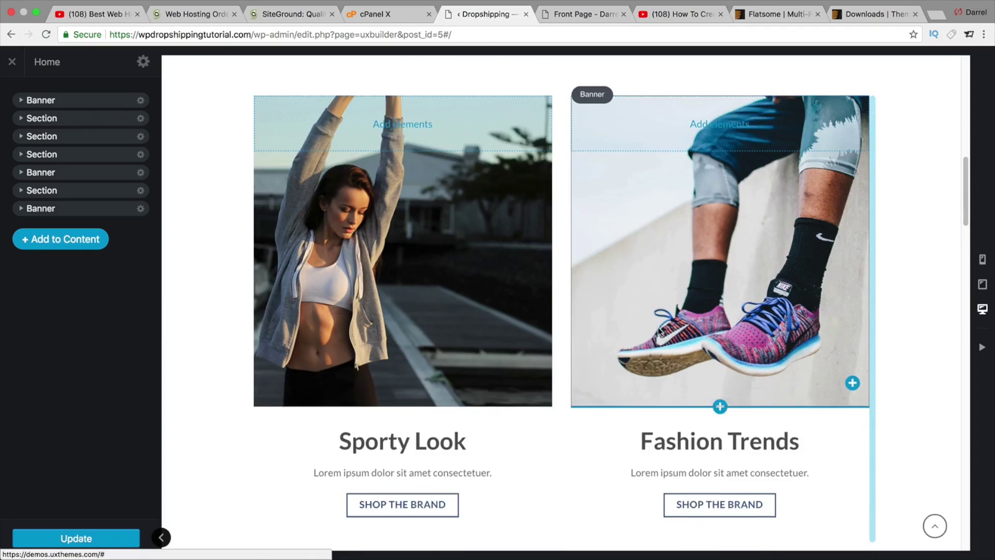
scroll(660, 330, "down", 8)
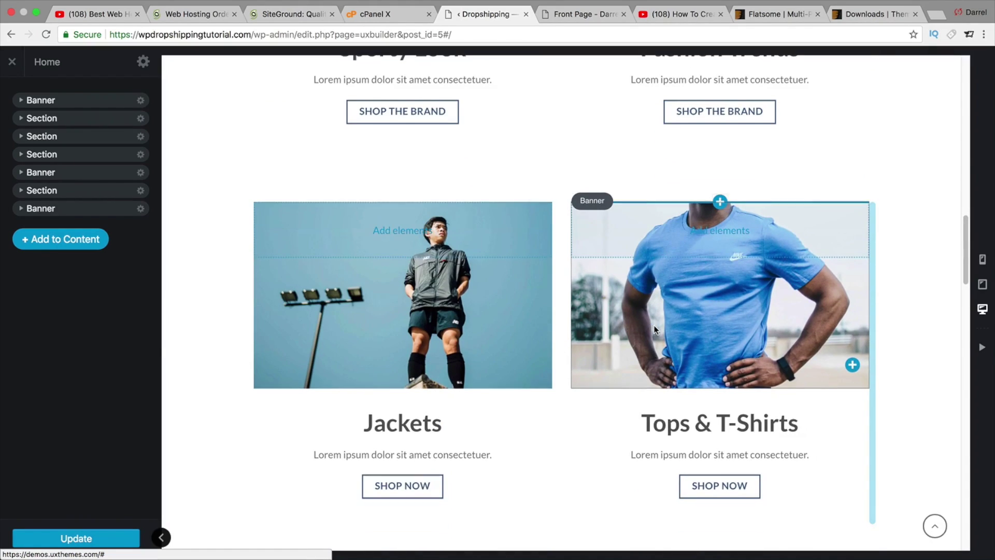
scroll(653, 325, "down", 11)
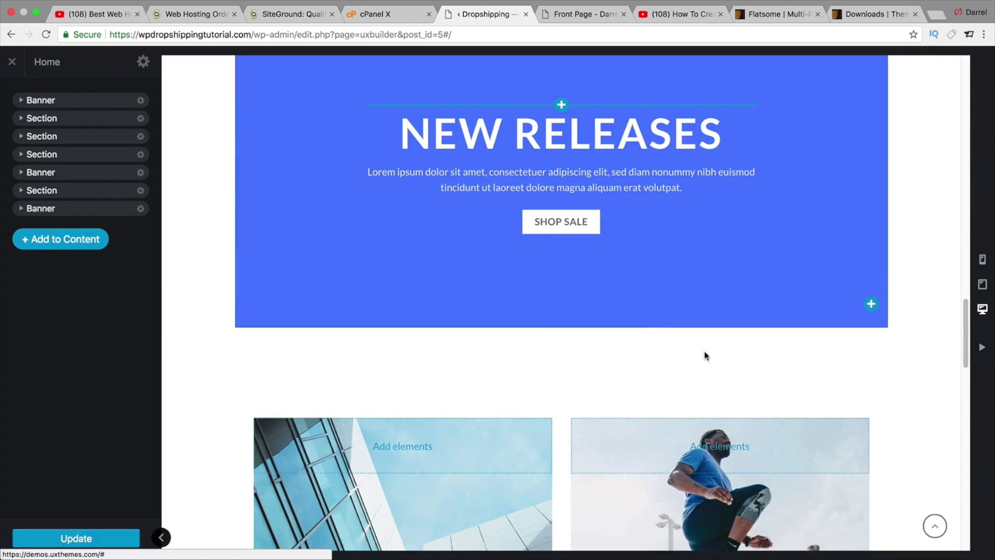
left_click_drag(959, 340, 963, 108)
Replace the hero heading SPORTSWEAR with 'WATCHES FOR SALE' in the text editor.
left_click(584, 279)
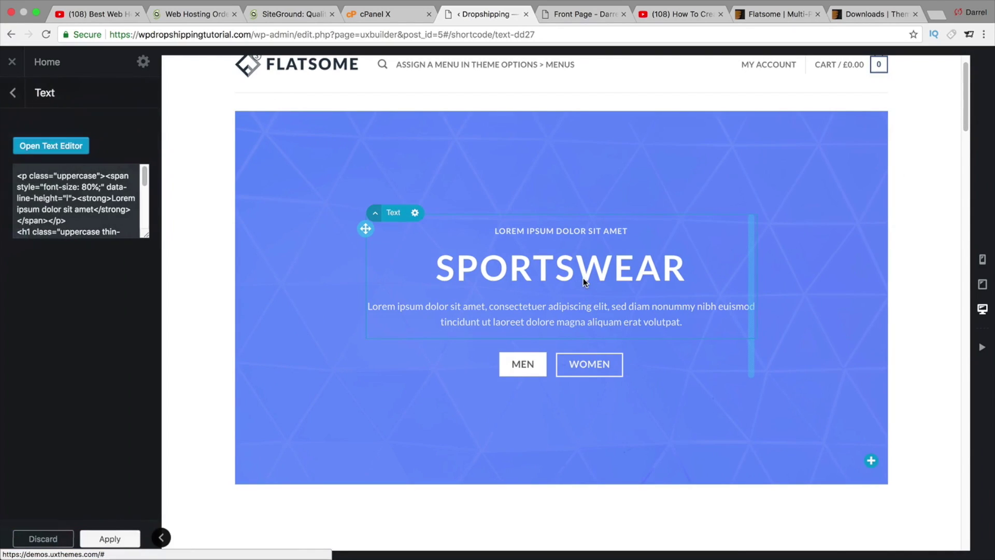
double_click(464, 272)
left_click_drag(134, 175, 2, 174)
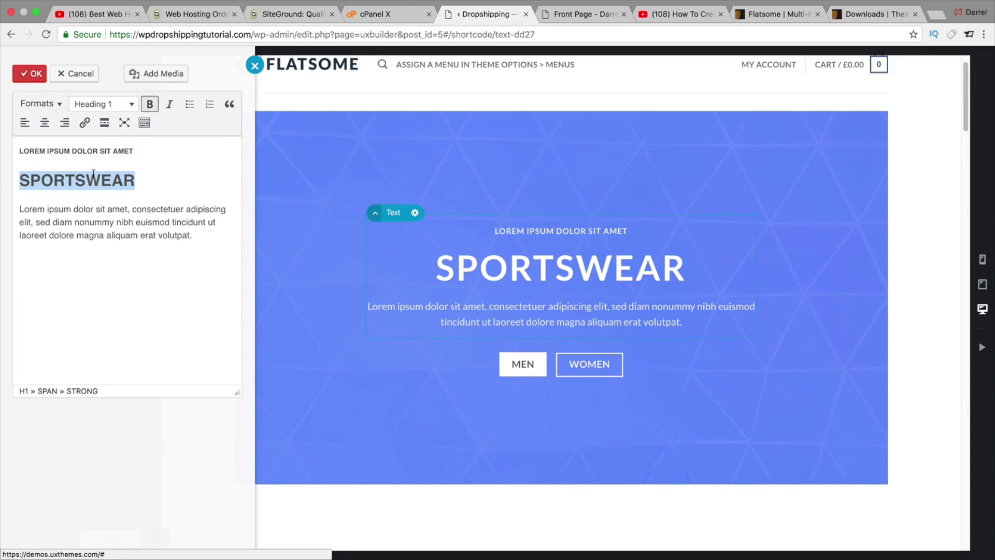
type("WATCH")
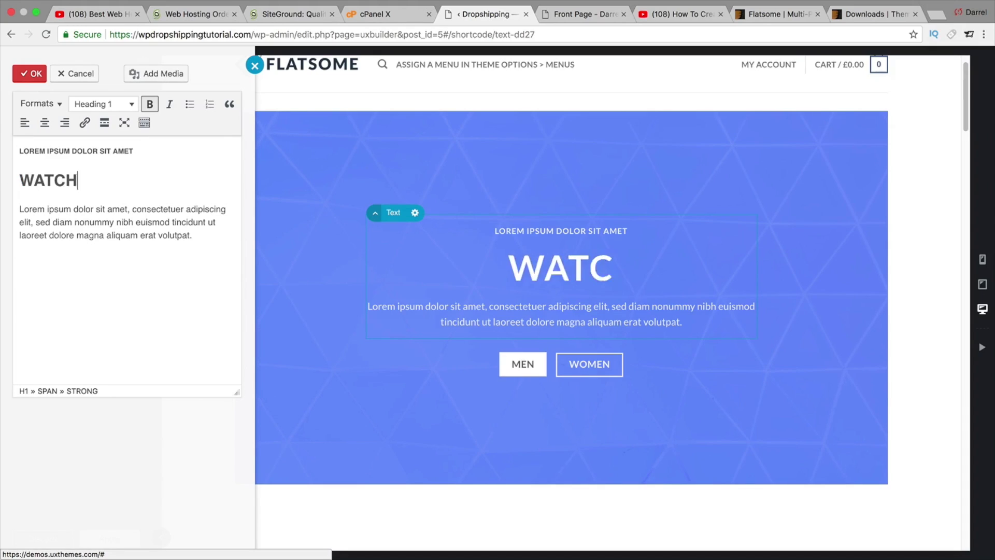
type("ES FOR SALE")
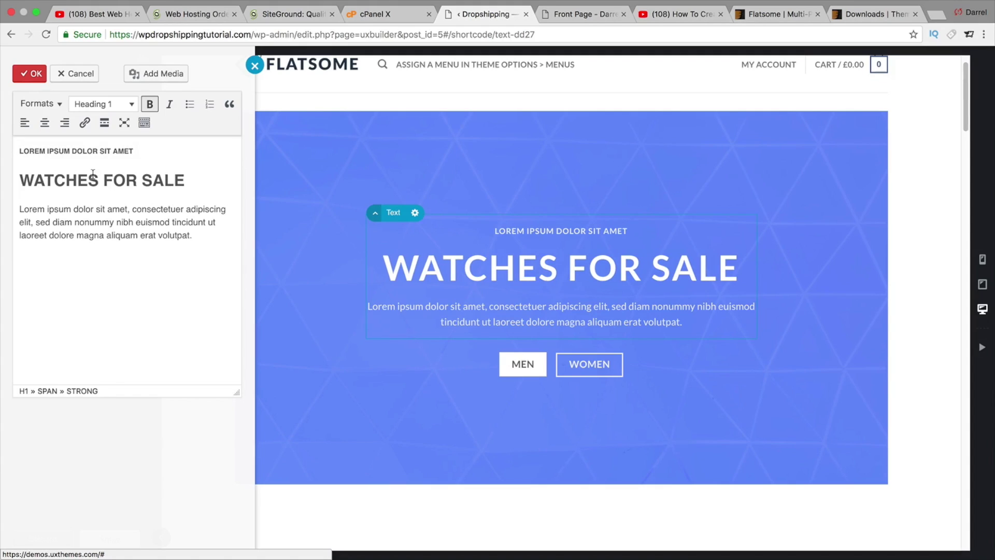
Select the hero's whole lorem ipsum paragraph.
left_click(512, 321)
double_click(498, 308)
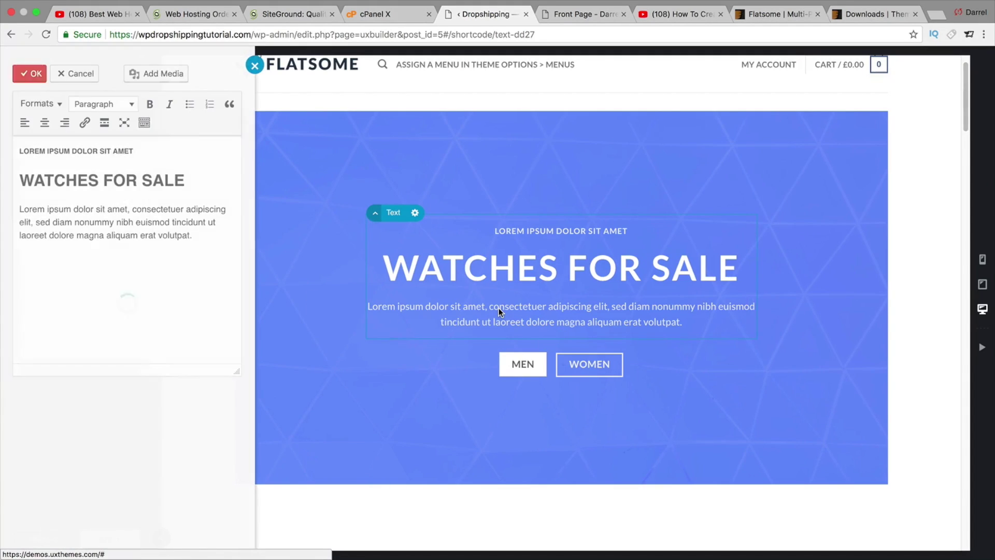
left_click_drag(238, 237, 1, 210)
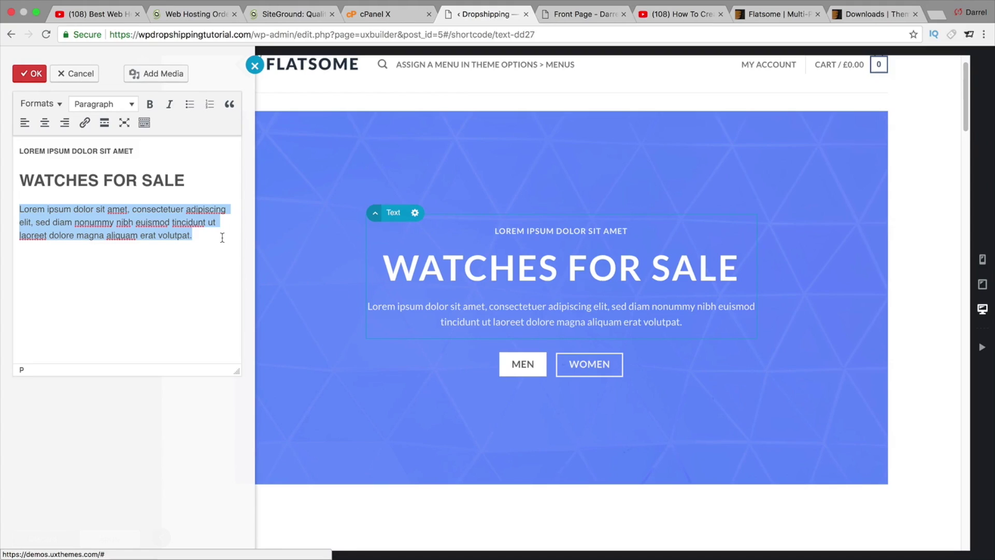
Set the MEN button's colour to Primary after trying green, red and Secondary.
left_click(464, 318)
left_click(523, 361)
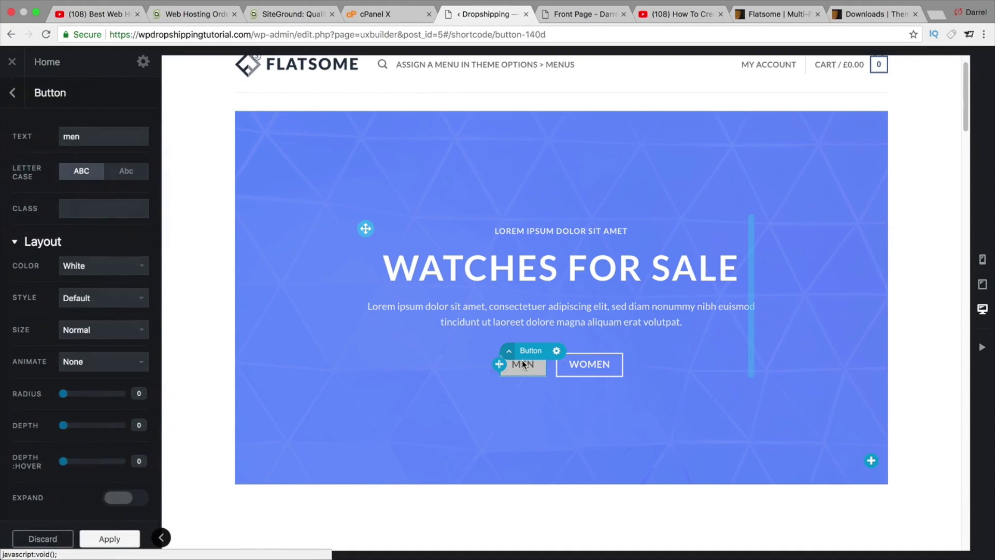
left_click(120, 266)
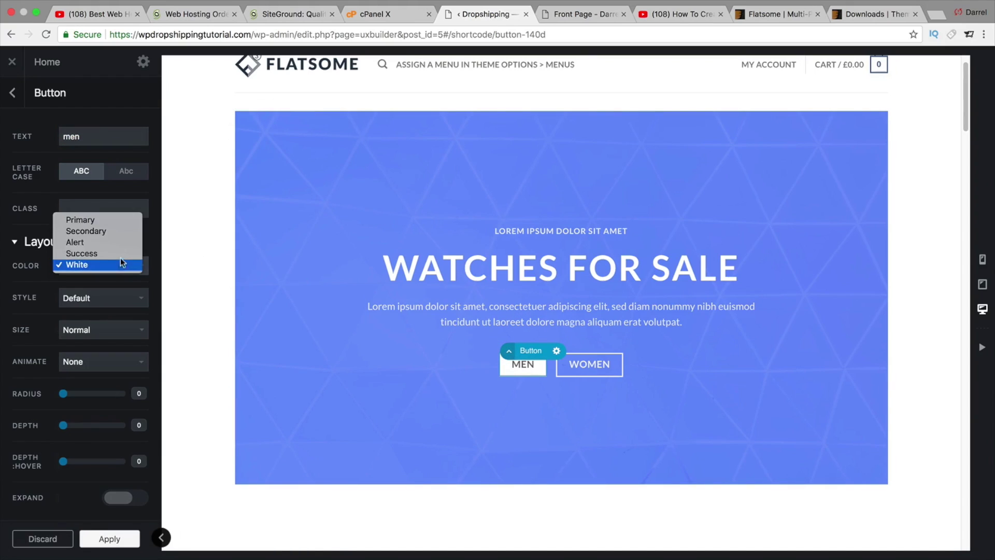
left_click(122, 254)
left_click(125, 265)
left_click(125, 253)
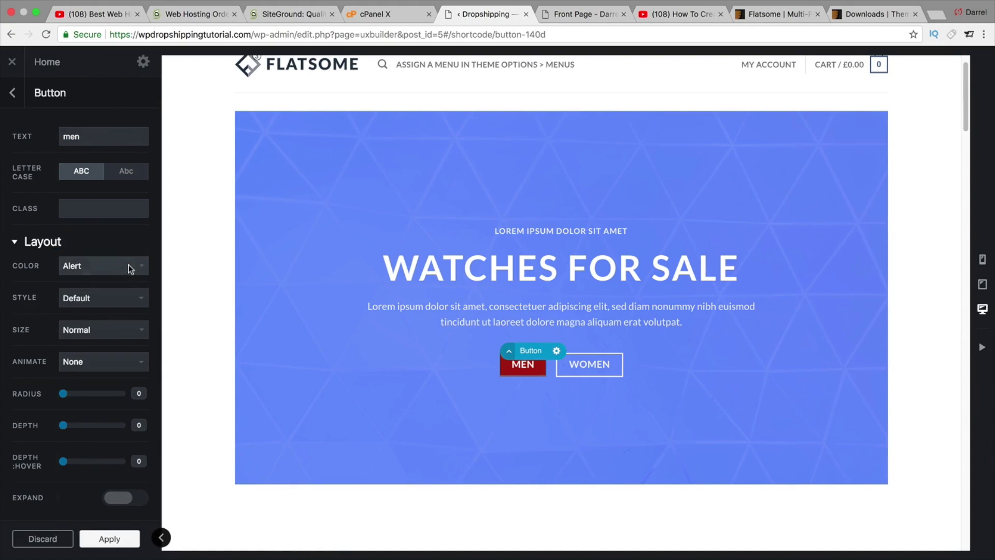
left_click(126, 265)
left_click(128, 254)
left_click(130, 256)
left_click(129, 254)
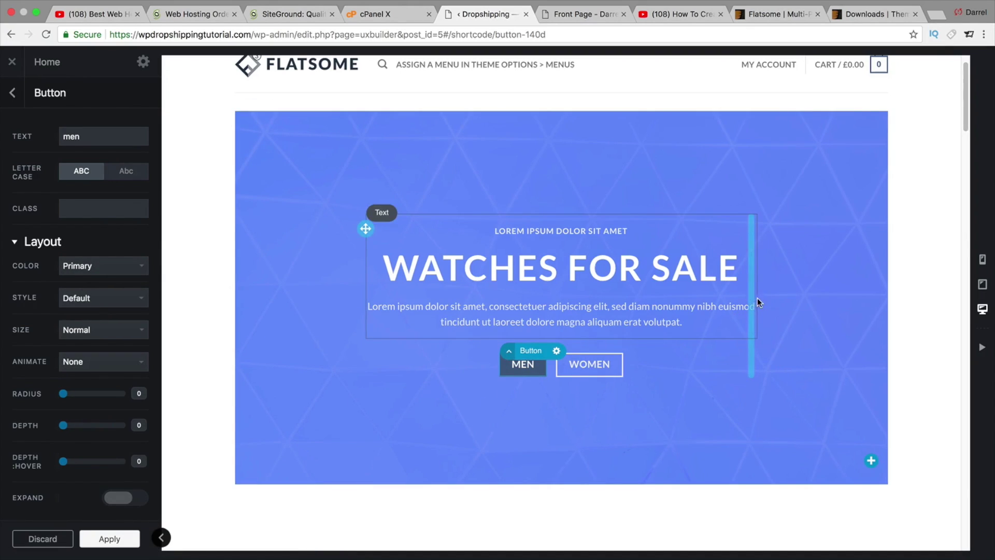
Widen the hero text block so the paragraph reflows wider.
left_click_drag(757, 301, 885, 294)
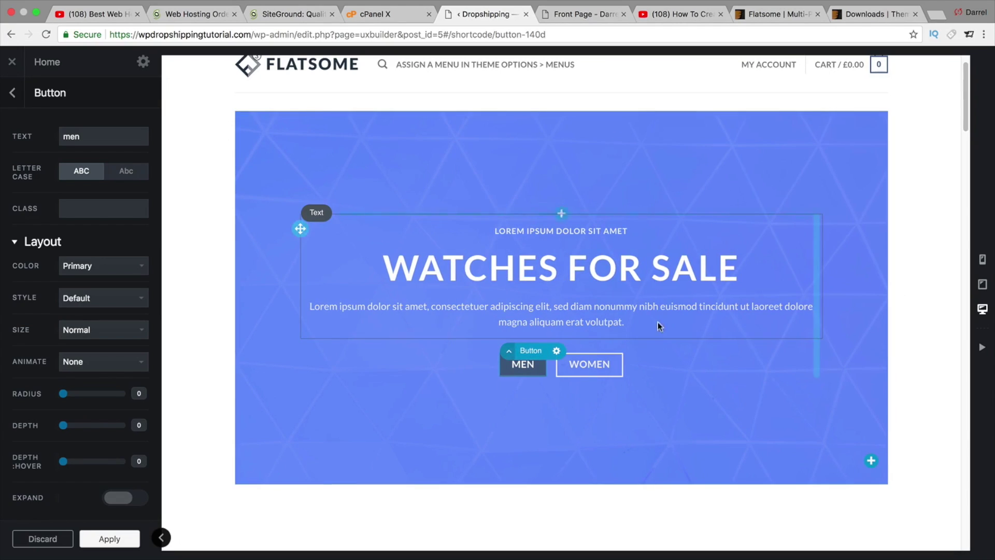
scroll(743, 331, "down", 2)
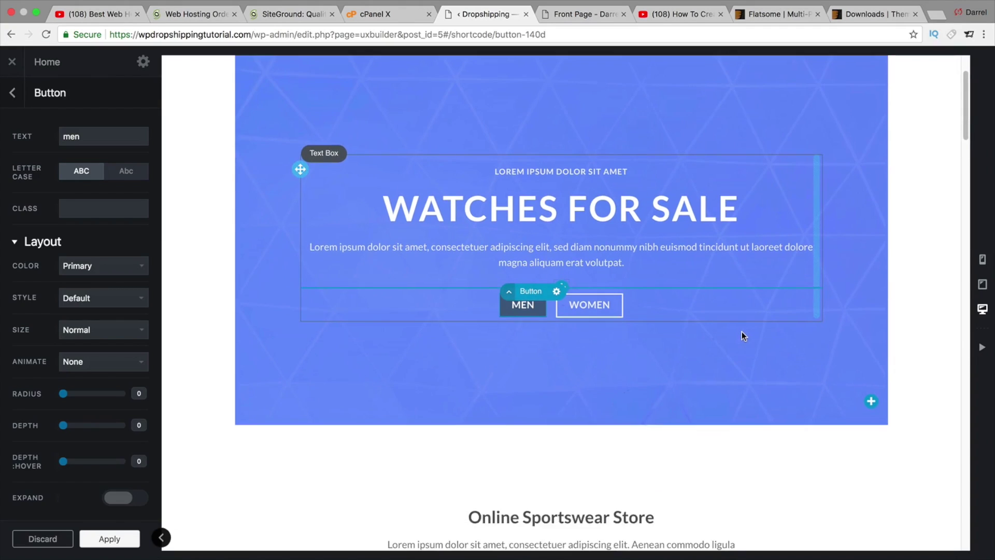
scroll(742, 331, "down", 4)
Open the Online Sportswear Store text in the editor and close it unchanged.
left_click(639, 325)
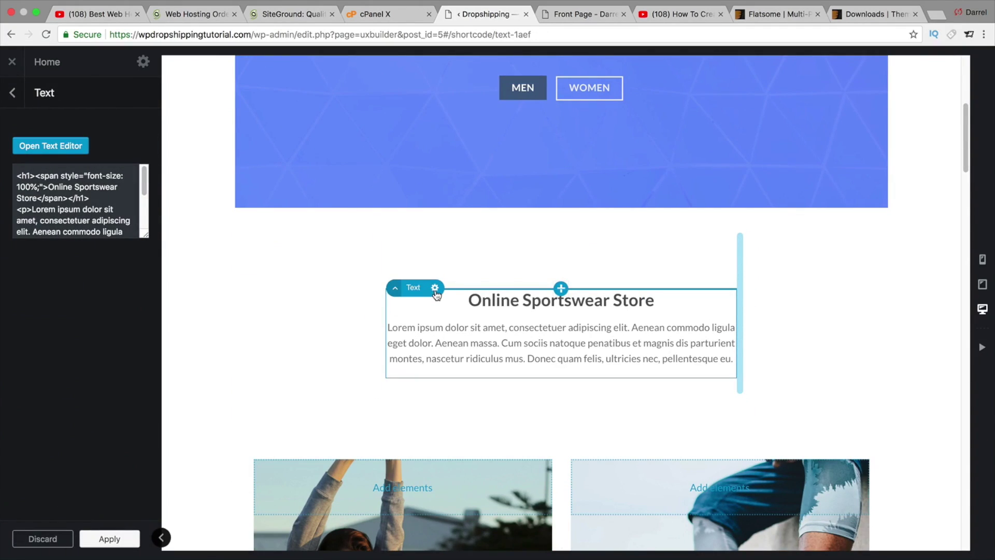
left_click(75, 147)
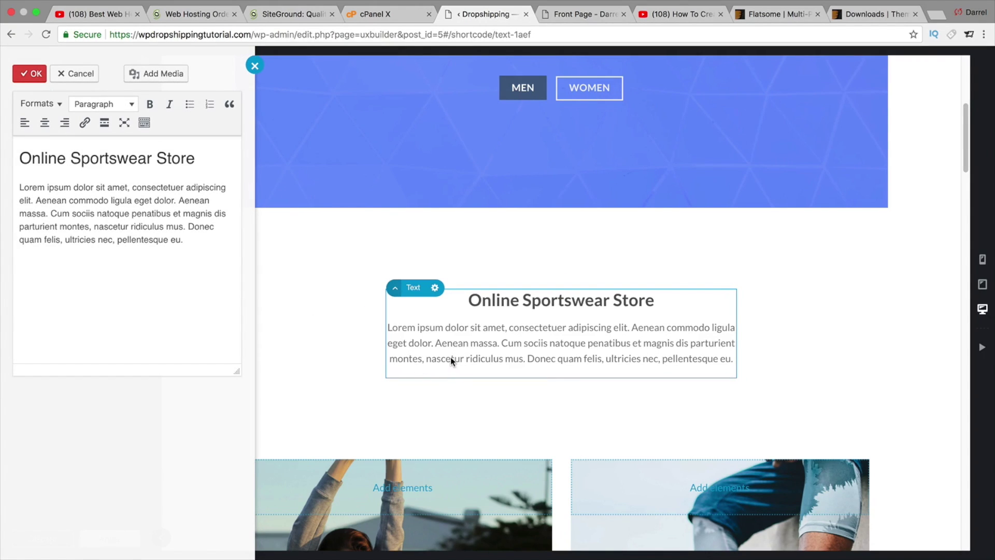
left_click(459, 457)
scroll(440, 394, "down", 4)
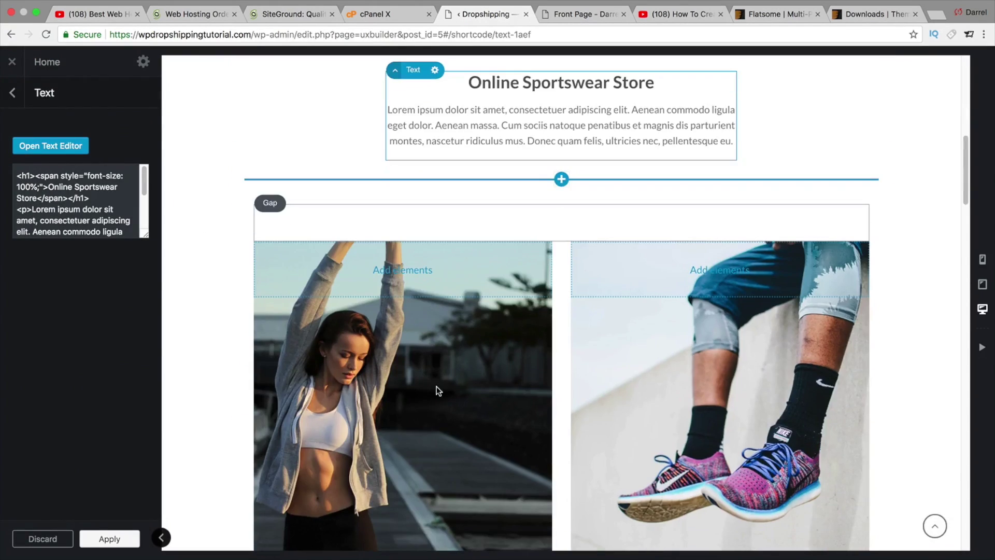
Move the left Sporty Look banner's image focus point to 17% 78%.
left_click(439, 376)
scroll(437, 376, "down", 1)
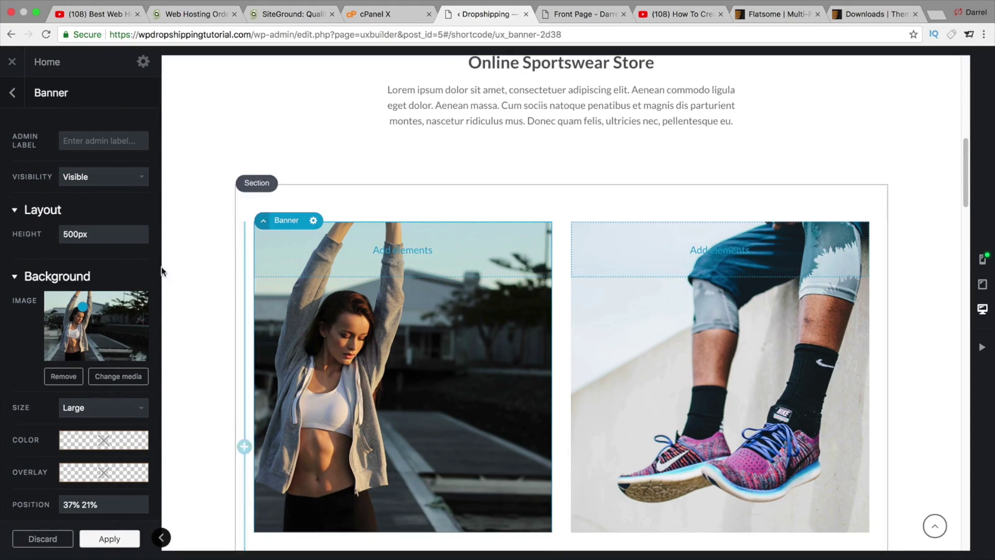
left_click_drag(82, 307, 62, 346)
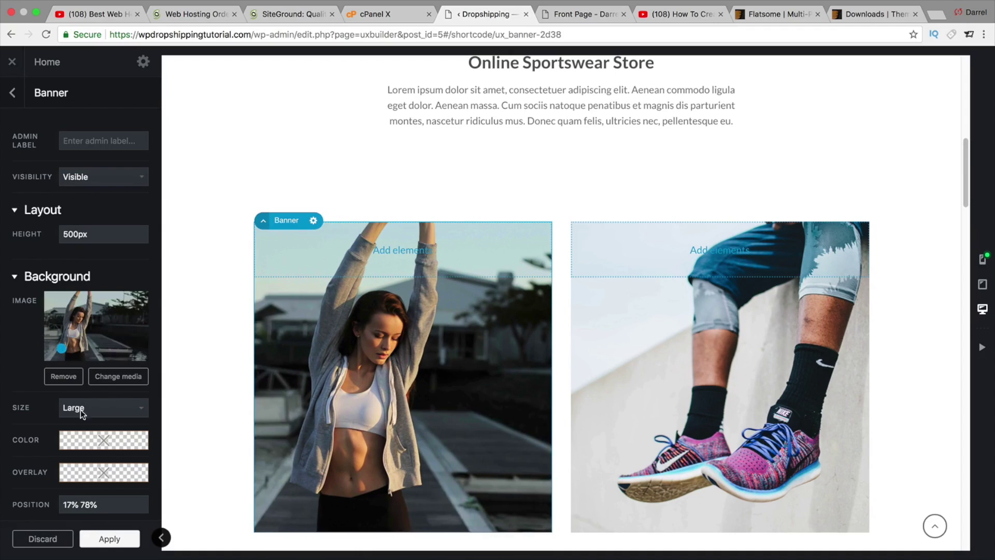
Give the banner a dark blue overlay at 0.64 opacity and apply it.
left_click(98, 471)
left_click(123, 448)
mouse_move(119, 473)
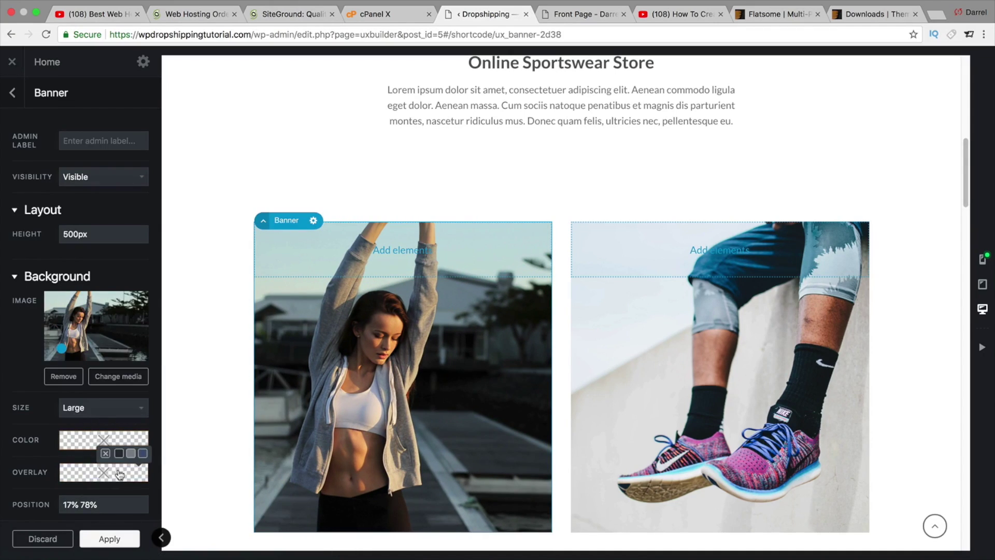
left_click(142, 453)
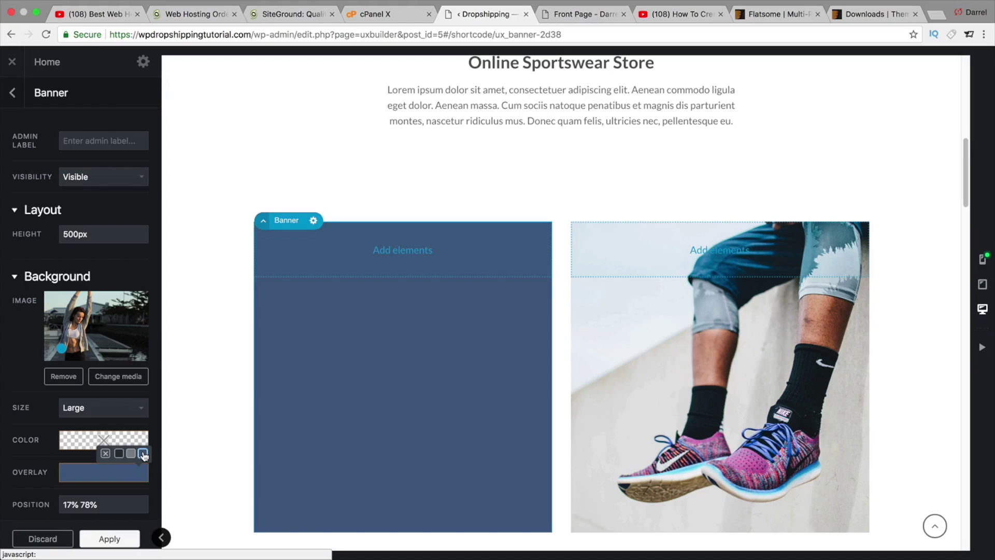
left_click(115, 482)
left_click_drag(169, 418, 136, 418)
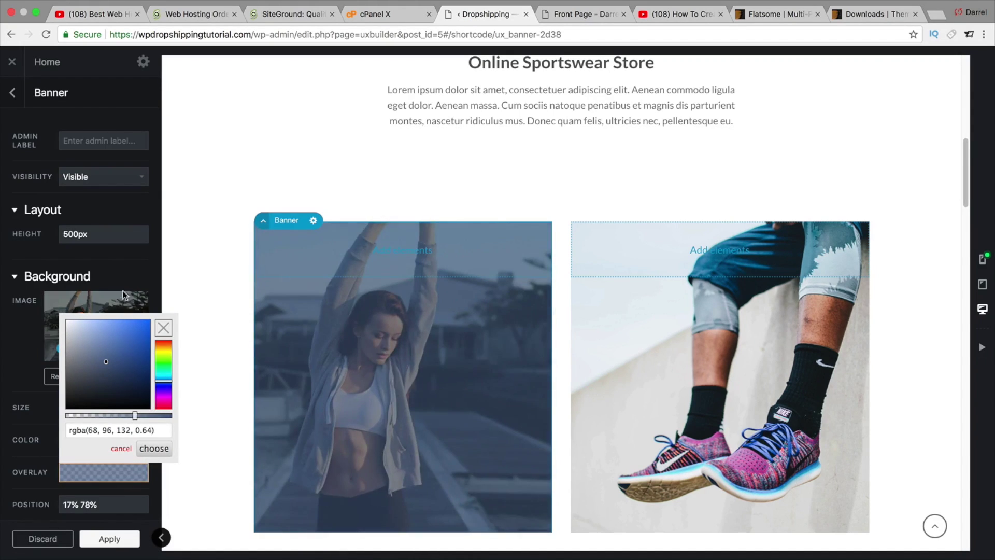
left_click(201, 266)
scroll(229, 291, "down", 3)
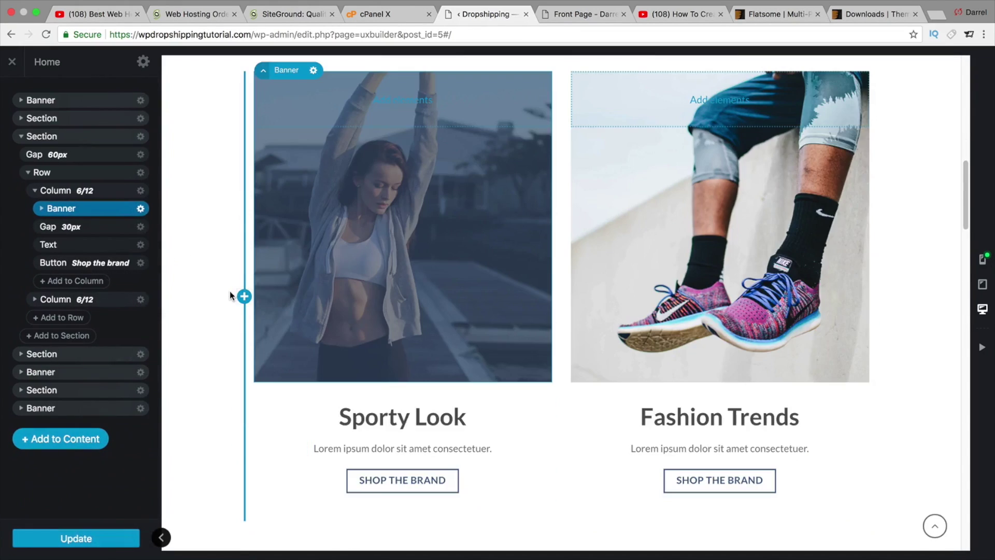
Scroll the layout, reorder the YouTube browser tab, and return to the page builder.
scroll(229, 291, "down", 4)
scroll(228, 295, "down", 1)
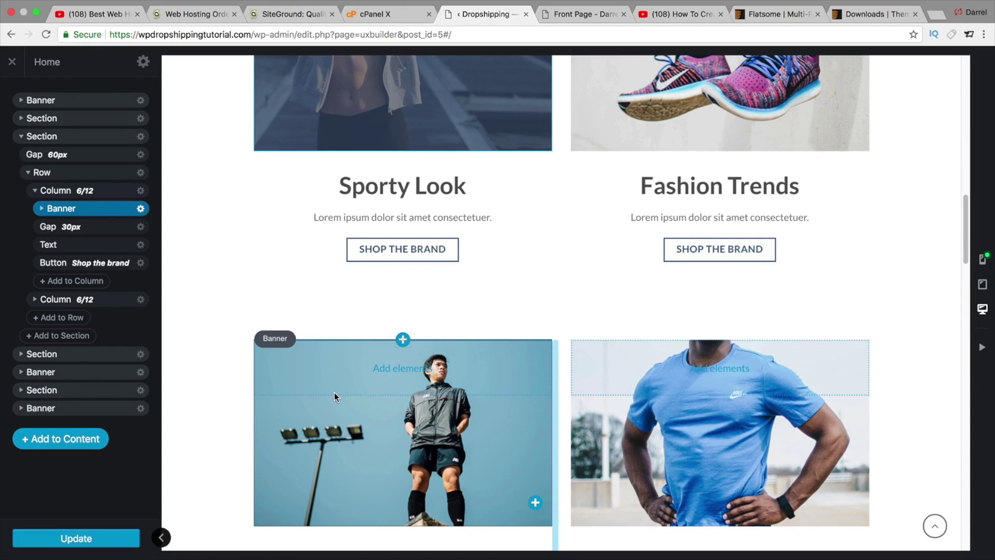
left_click_drag(661, 17, 573, 16)
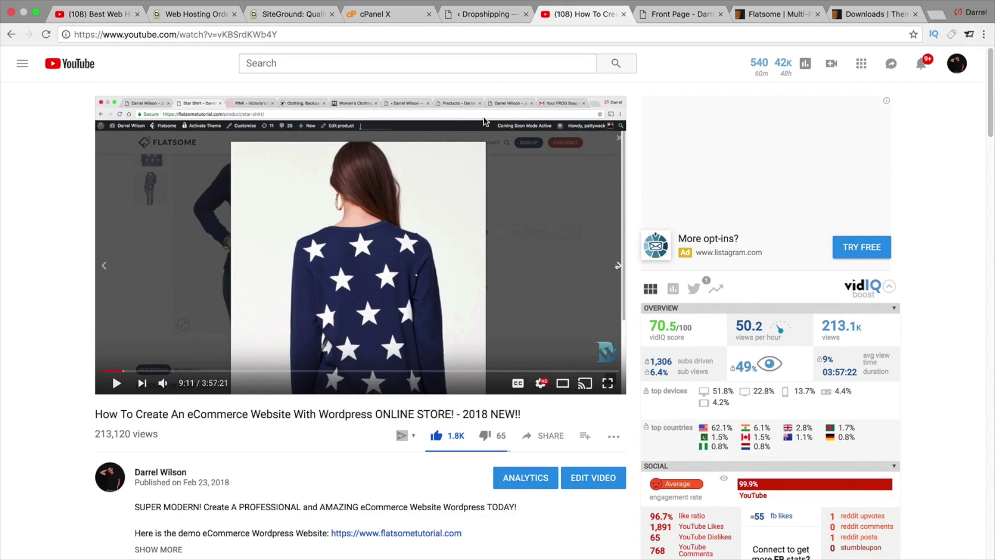
left_click(485, 14)
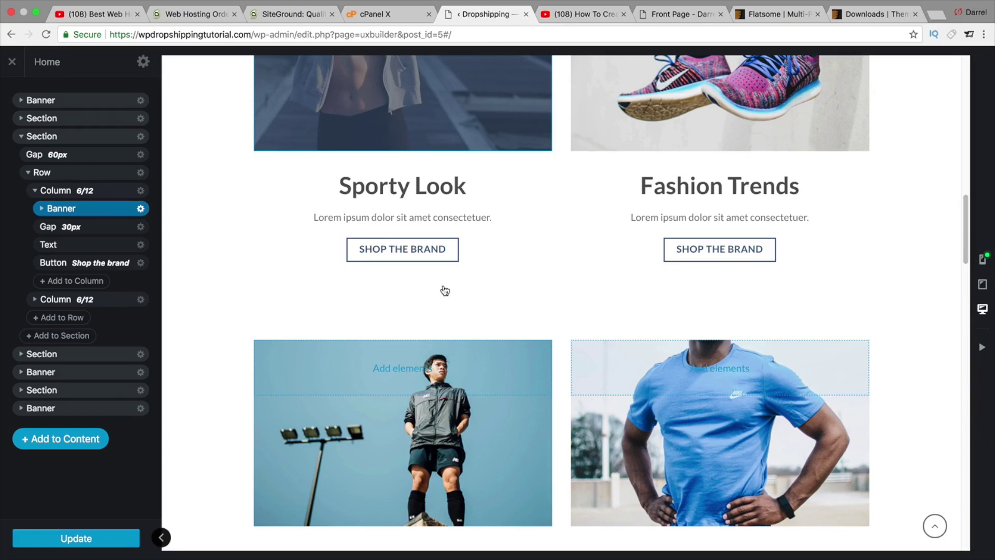
Select the Jackets banner, then bring up the Home page's Post settings.
scroll(439, 384, "down", 3)
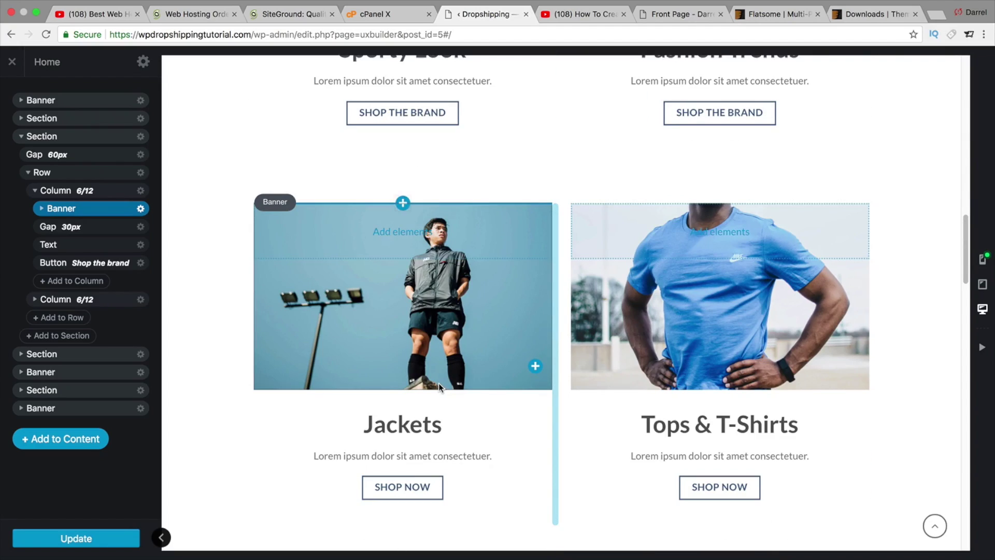
left_click(442, 347)
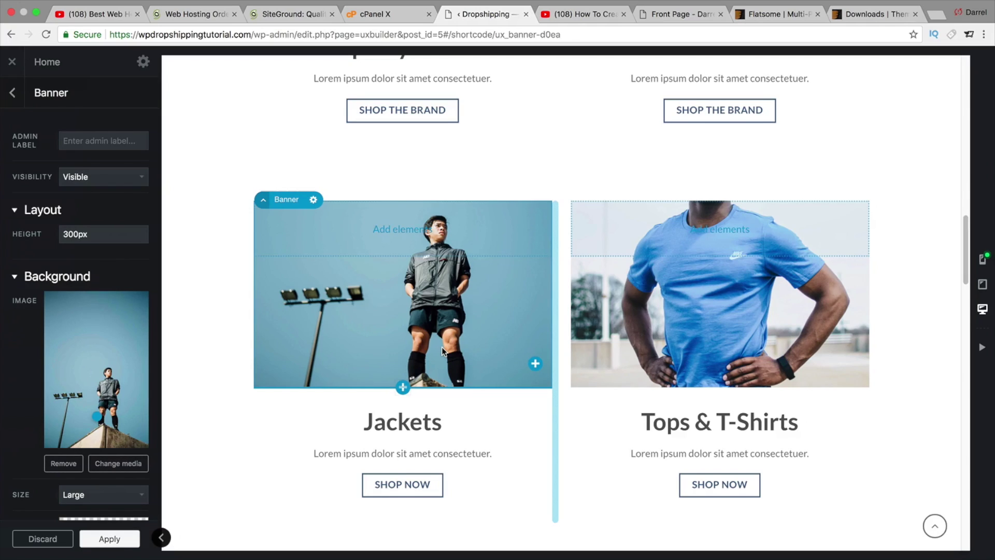
scroll(430, 347, "down", 3)
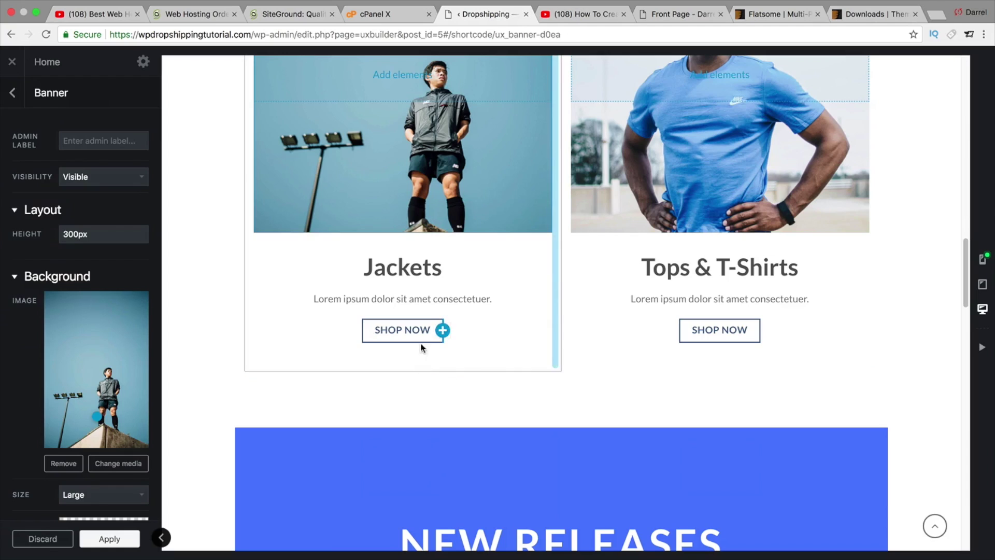
scroll(506, 331, "up", 10)
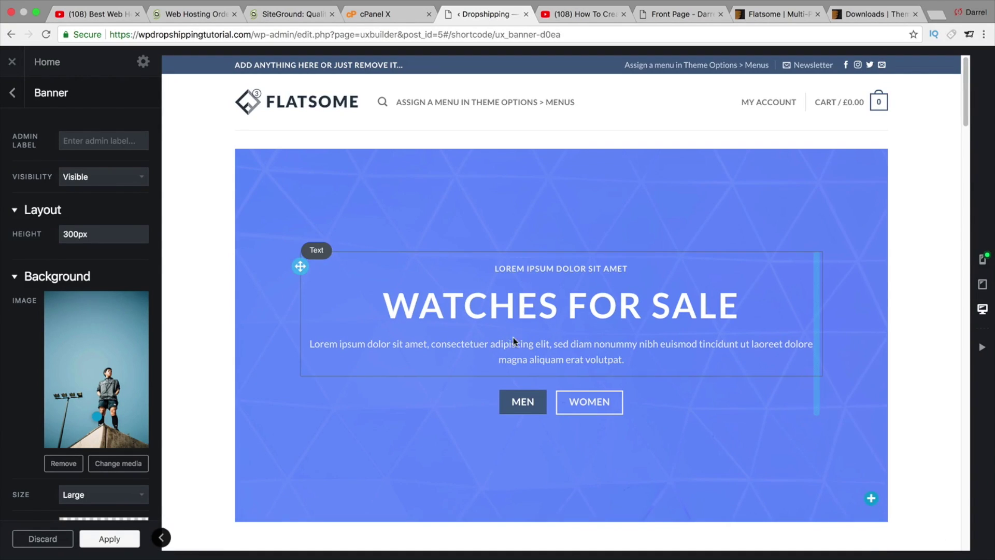
left_click(143, 61)
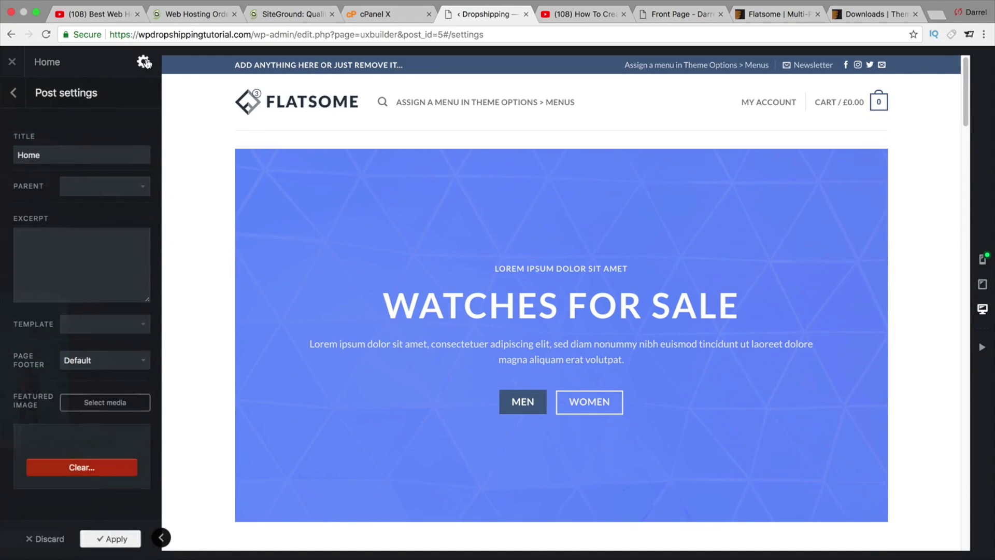
Clear all content from the Home page via Clear... and confirm with OK.
left_click(97, 469)
left_click(590, 101)
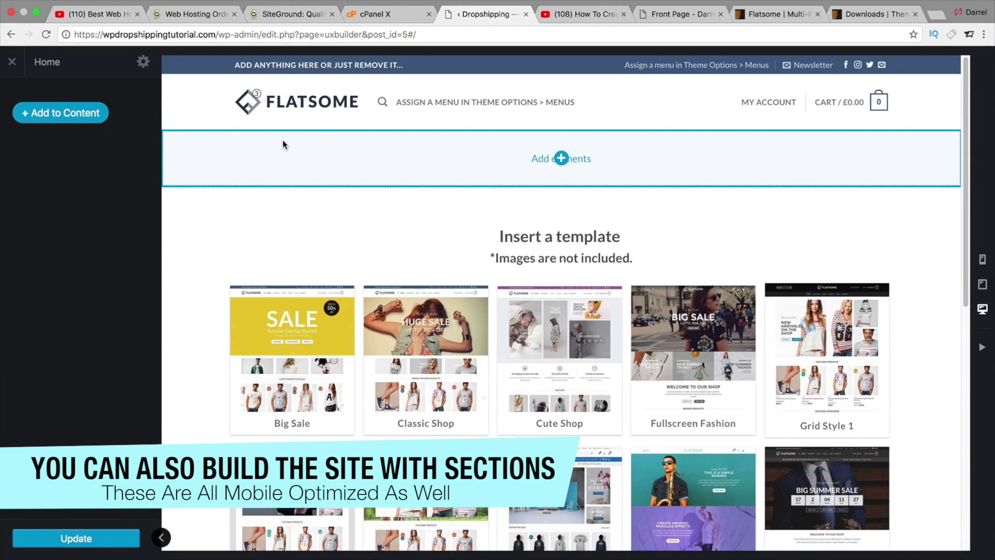
Import the Sport Shop layout with images from Flatsome Studio's eCommerce Full Page list.
left_click(74, 115)
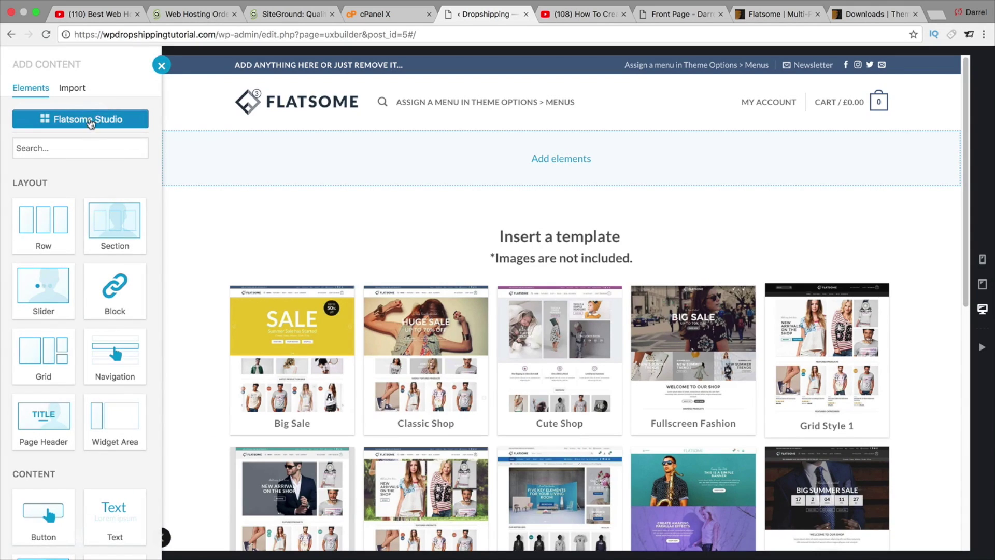
left_click(91, 122)
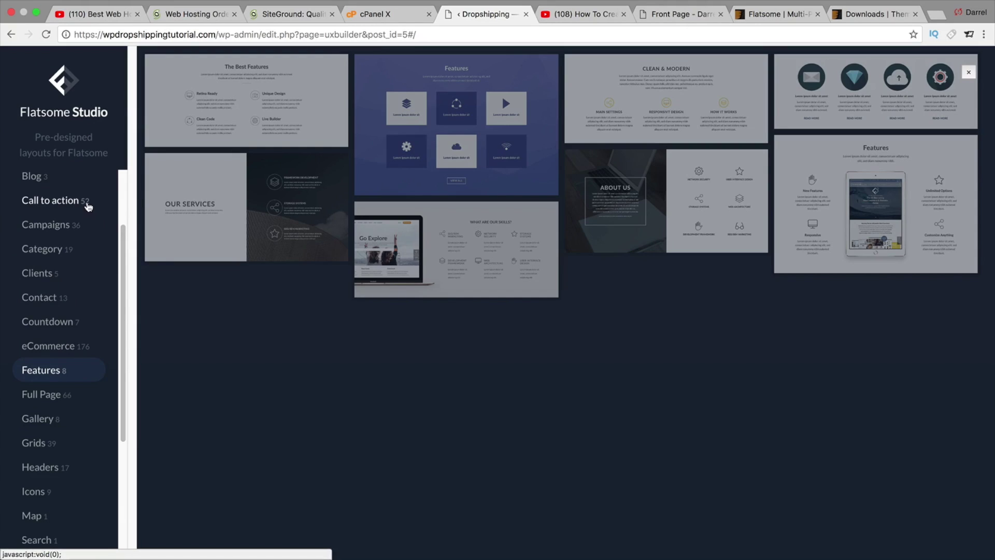
left_click(67, 347)
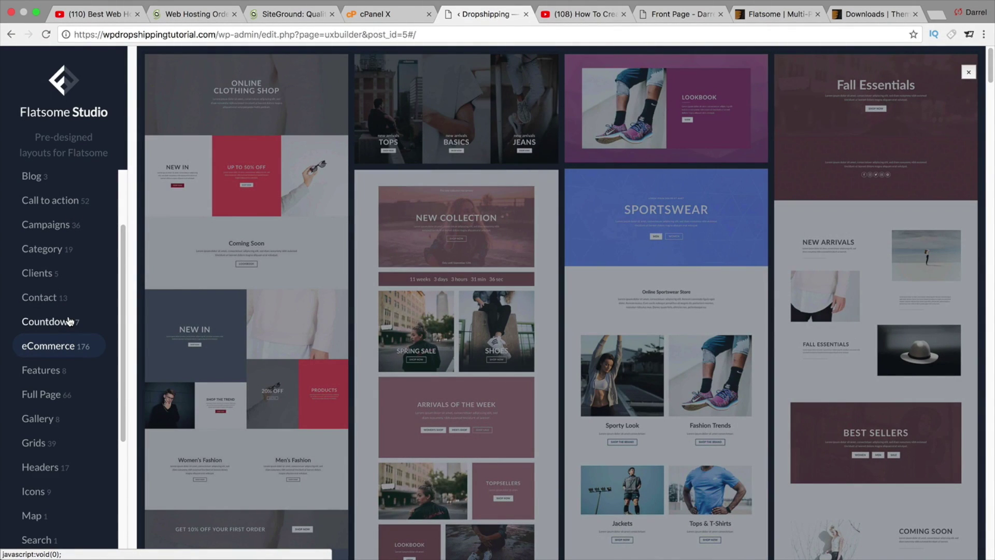
left_click(58, 396)
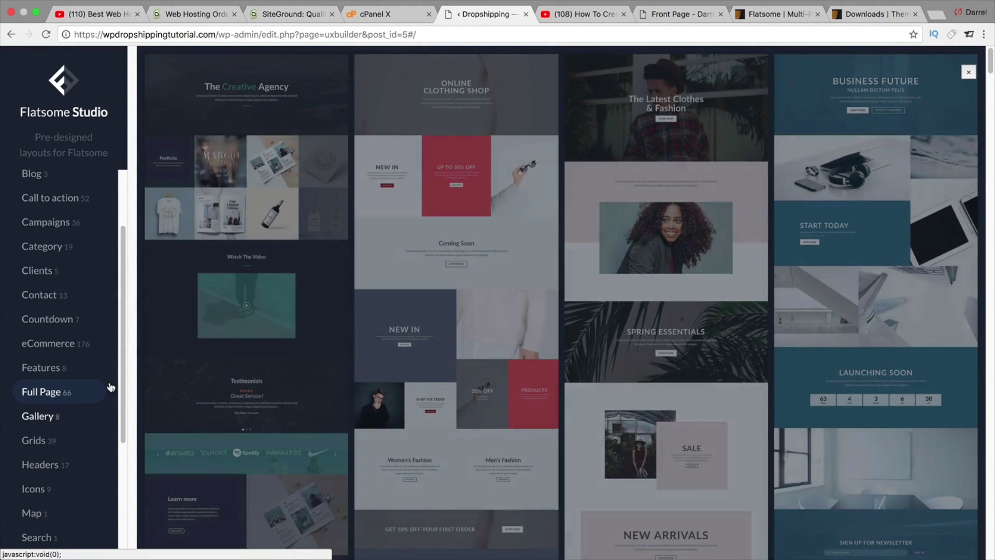
scroll(622, 275, "down", 10)
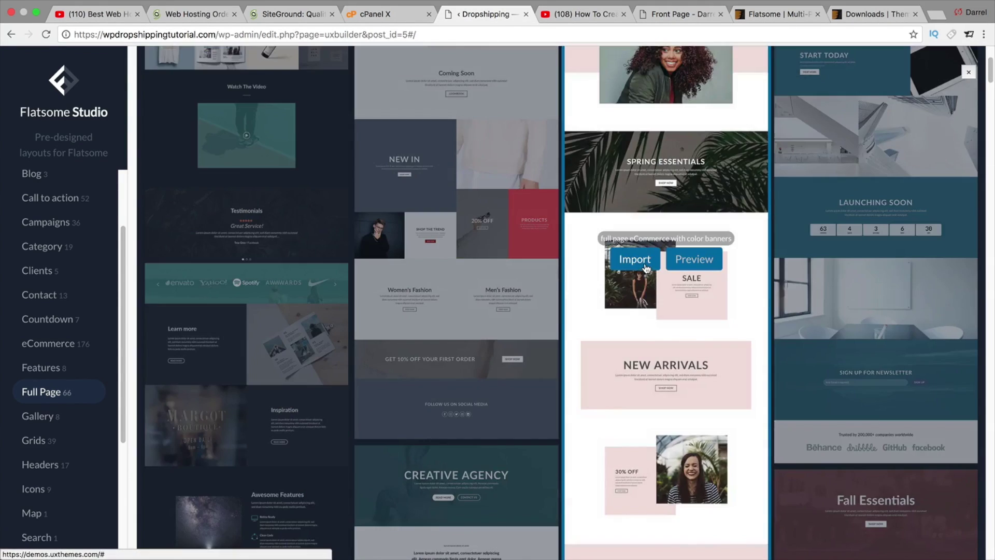
scroll(643, 260, "down", 10)
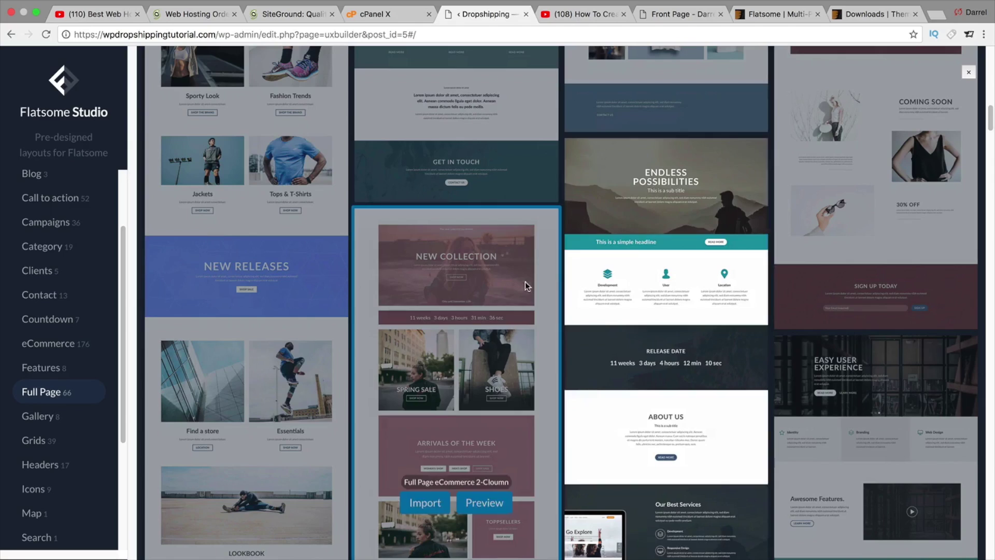
scroll(469, 287, "down", 3)
scroll(471, 281, "down", 8)
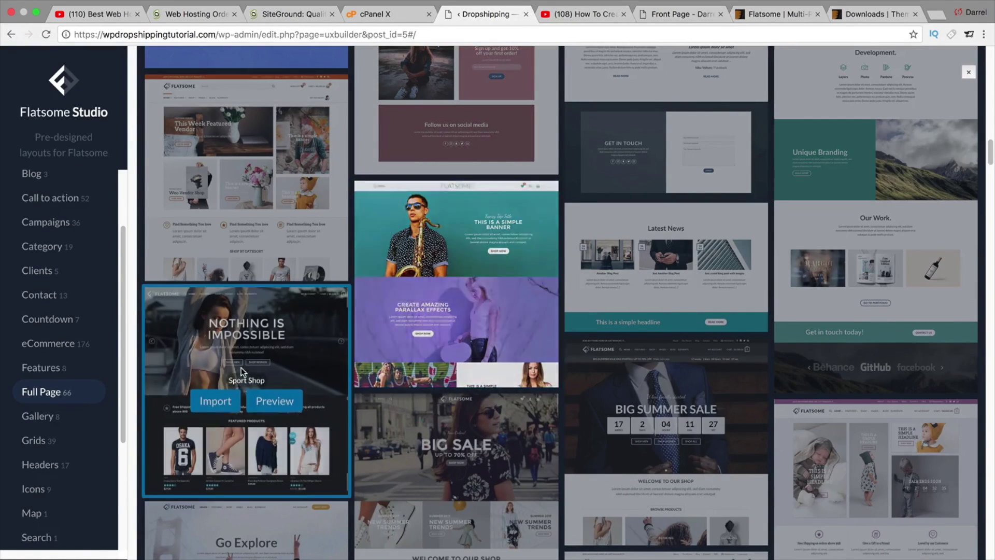
scroll(245, 352, "down", 1)
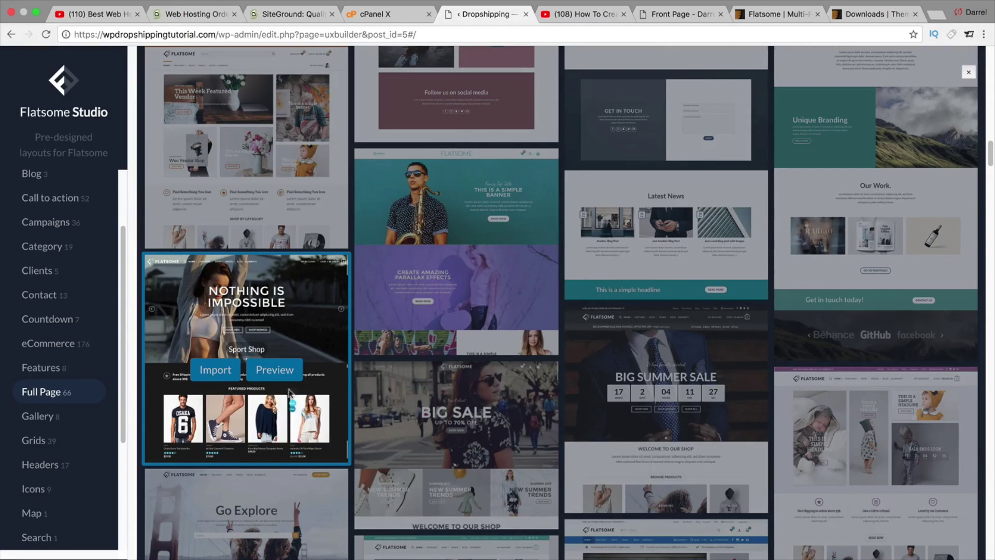
left_click(217, 370)
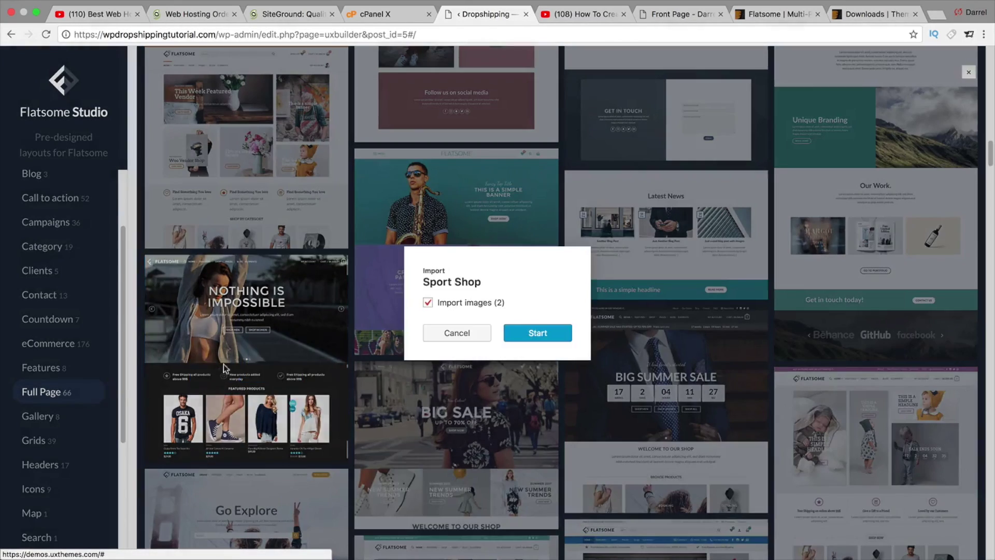
left_click(559, 336)
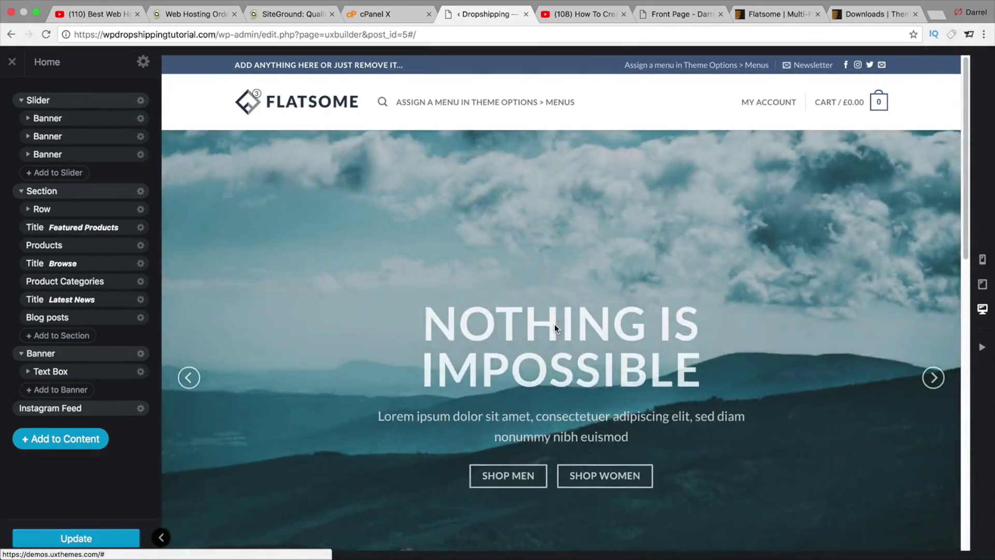
Delete the dark products section from the Home page.
scroll(530, 318, "down", 3)
scroll(530, 318, "down", 2)
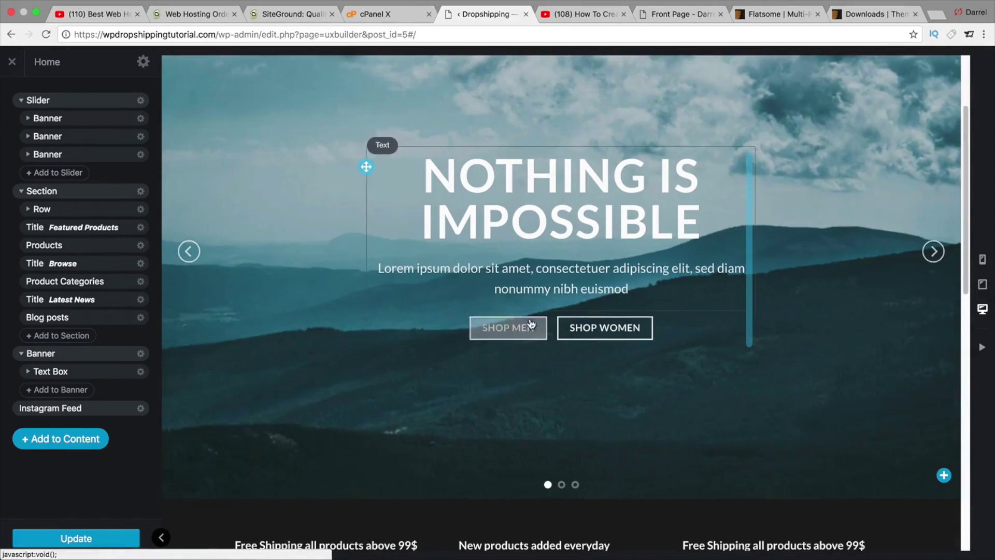
scroll(338, 356, "down", 5)
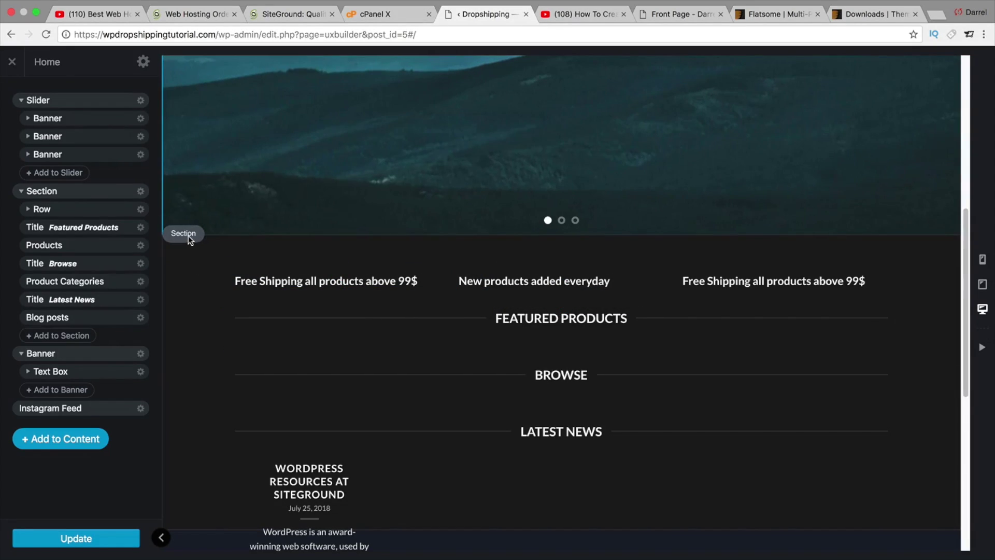
left_click(188, 235)
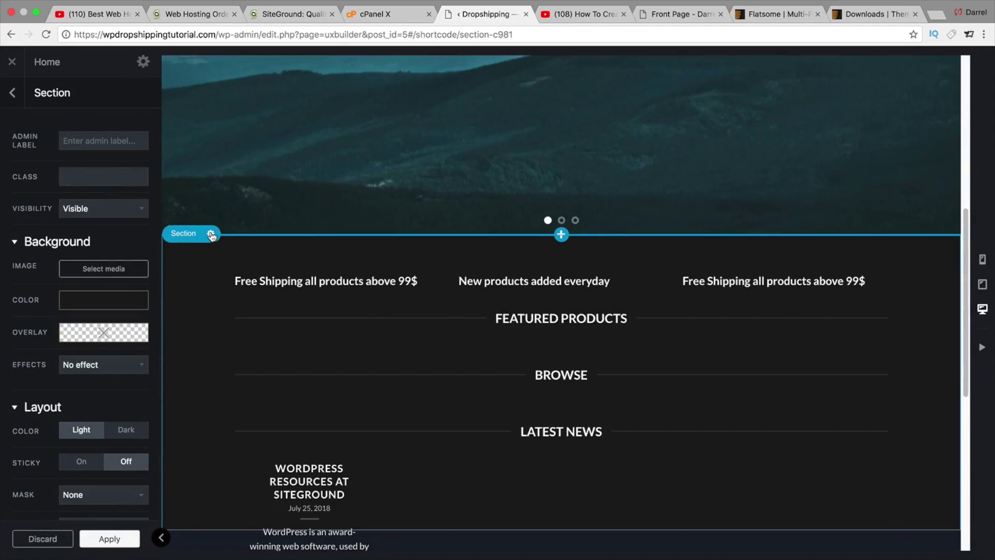
left_click(211, 235)
left_click(210, 318)
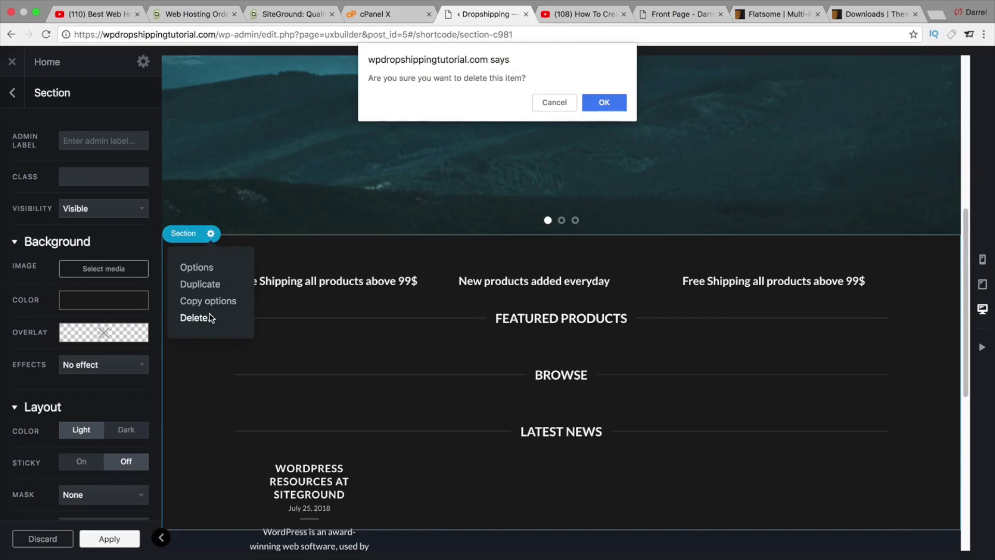
left_click(622, 105)
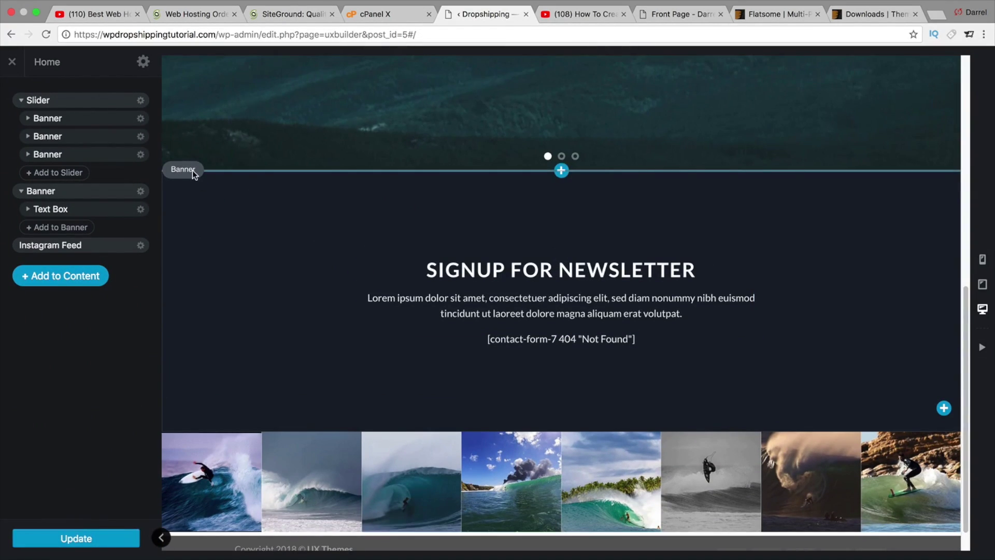
Delete the old newsletter banner, then check the hero slider's settings.
left_click(188, 172)
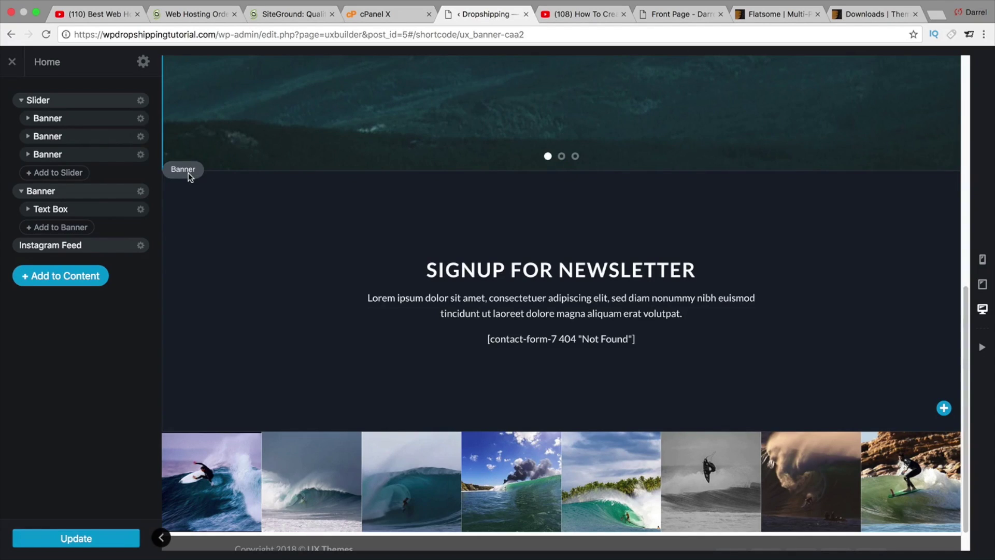
left_click(210, 170)
left_click(205, 254)
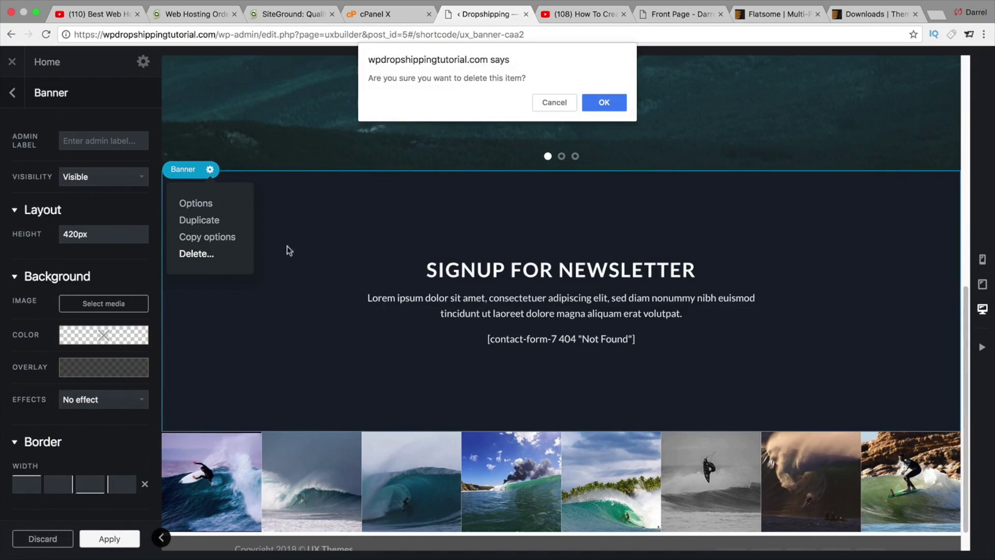
left_click(614, 110)
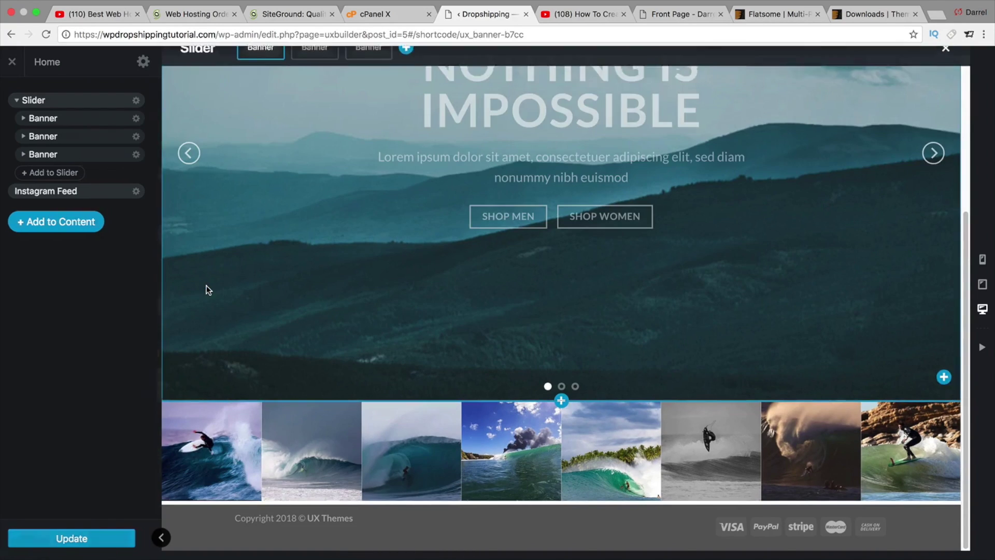
left_click(205, 289)
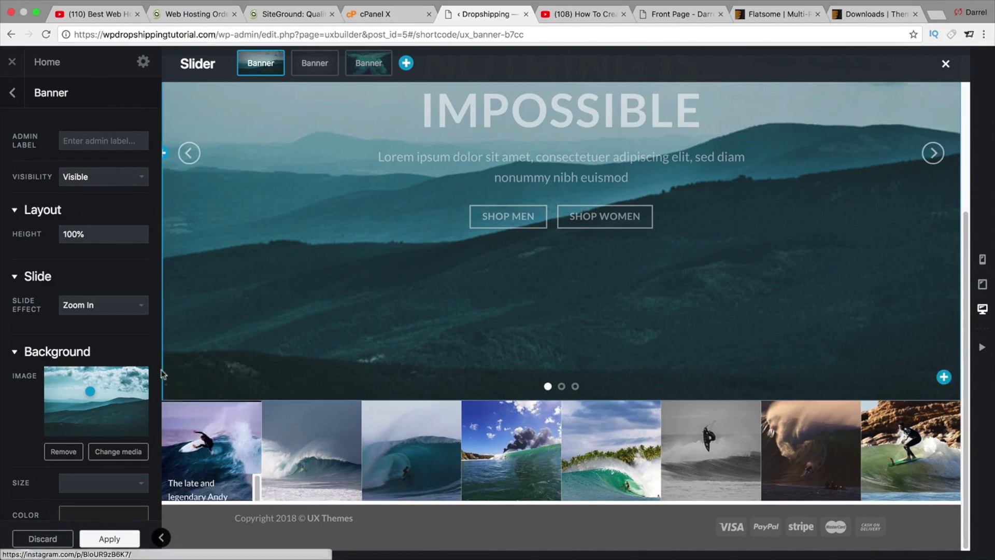
Delete the Instagram feed section and bring up the Flatsome Studio layout library.
left_click(214, 405)
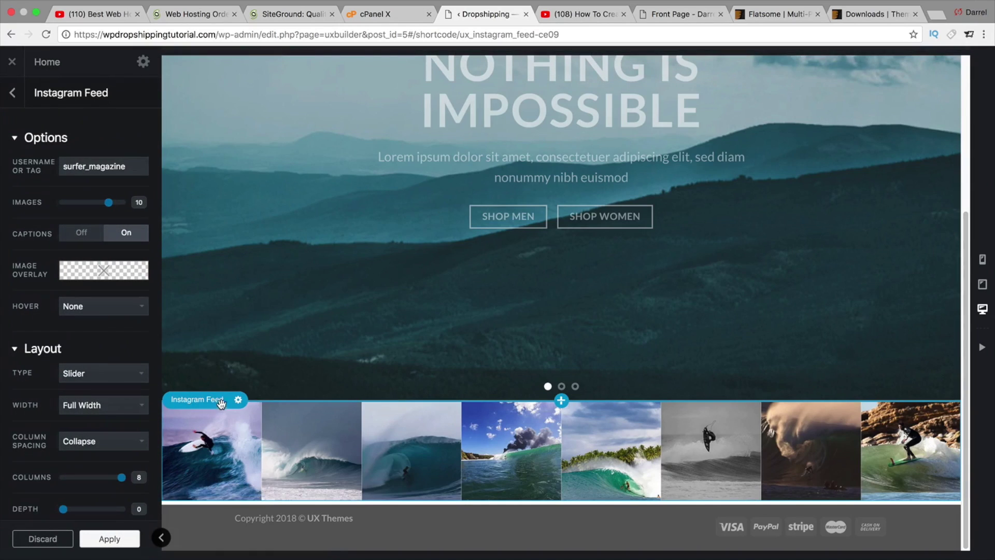
left_click(234, 402)
left_click(225, 483)
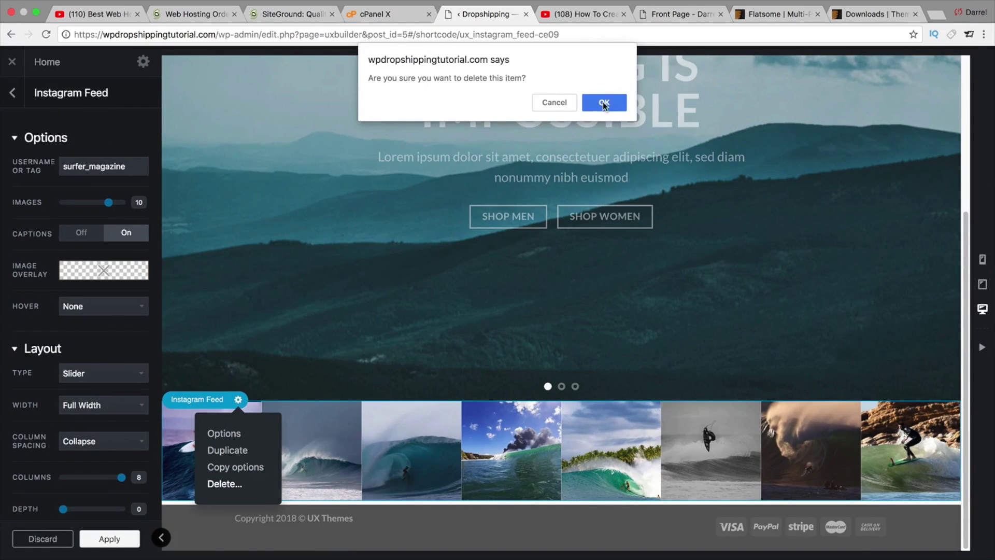
left_click(602, 102)
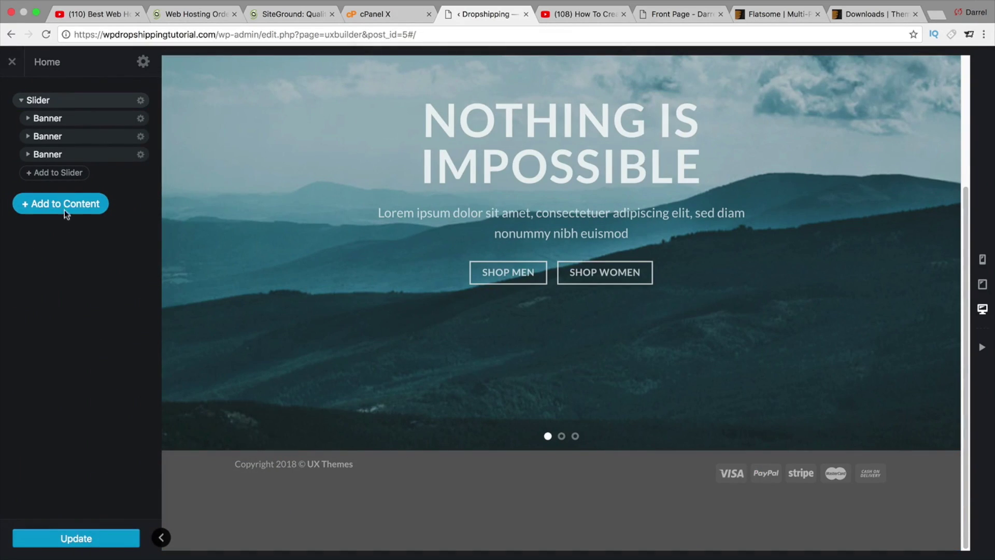
left_click(64, 210)
left_click(84, 130)
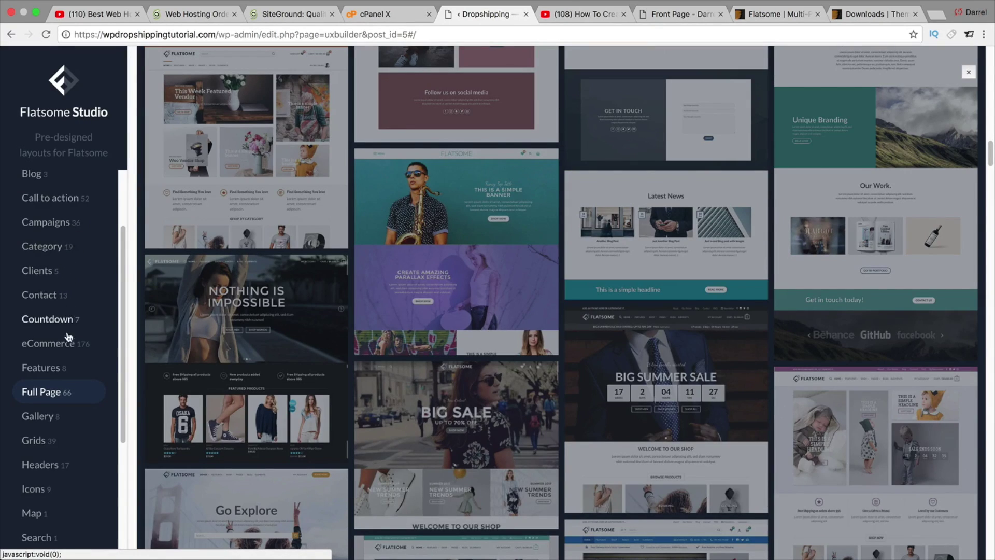
Import 'eCommerce row 3-column text-box white' from the Category layouts below the slider.
scroll(72, 223, "up", 2)
left_click(65, 285)
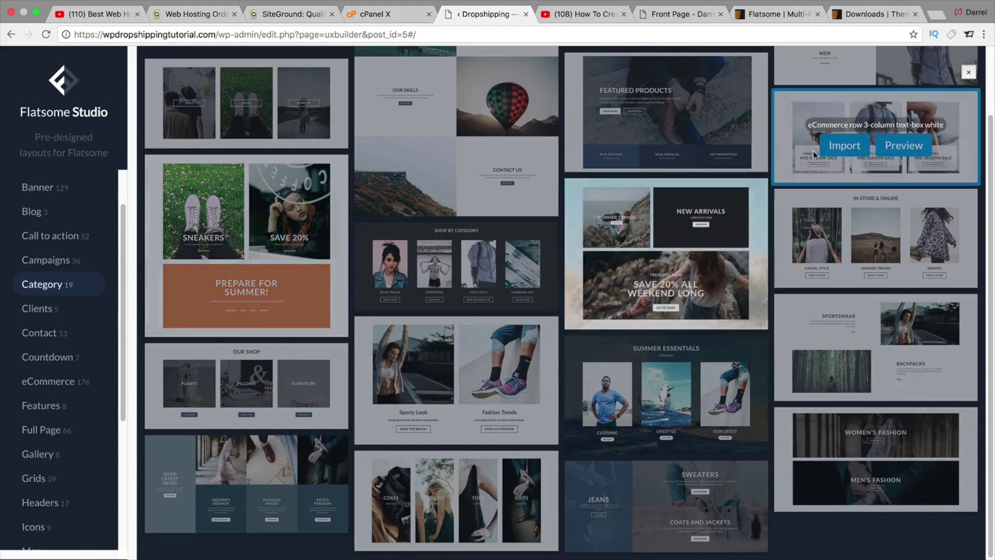
scroll(840, 248, "up", 2)
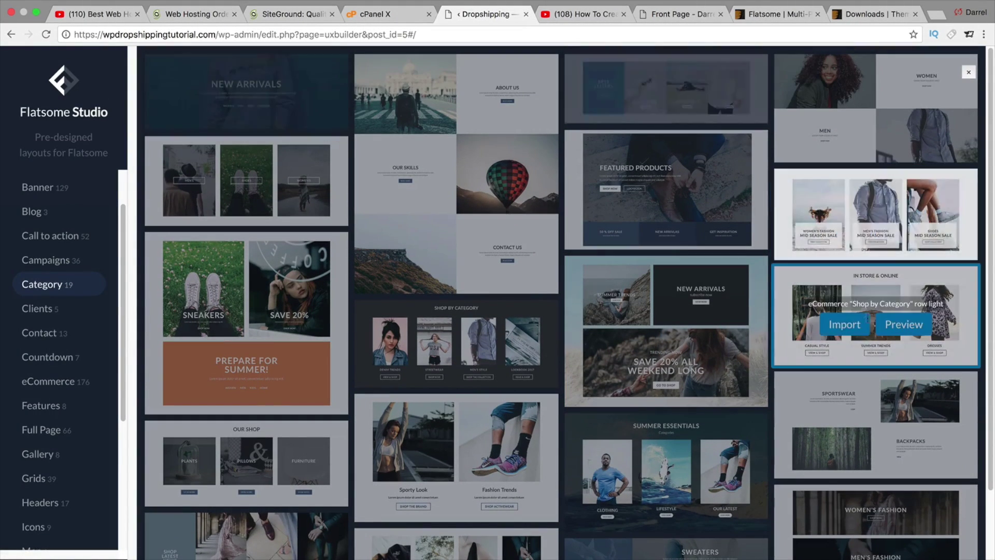
left_click(850, 226)
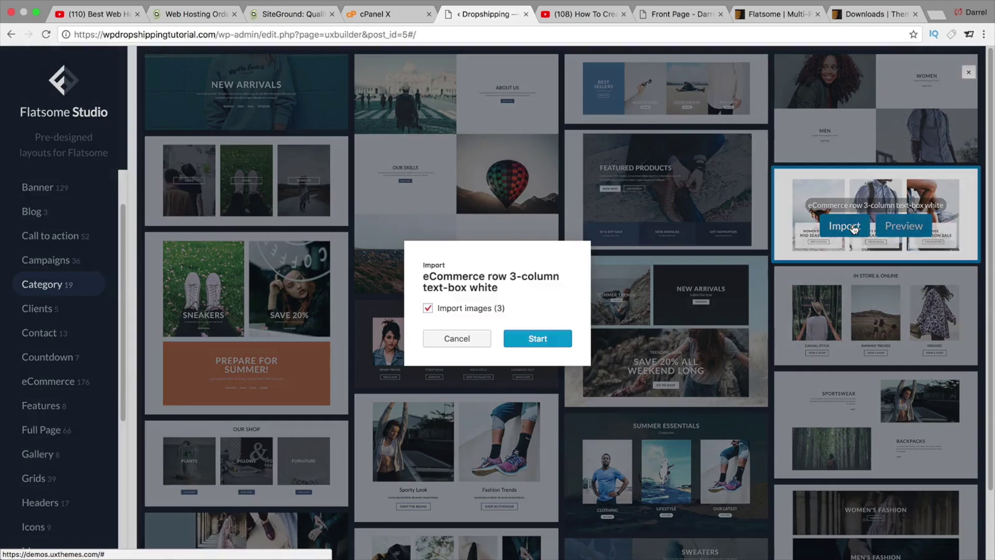
left_click(534, 334)
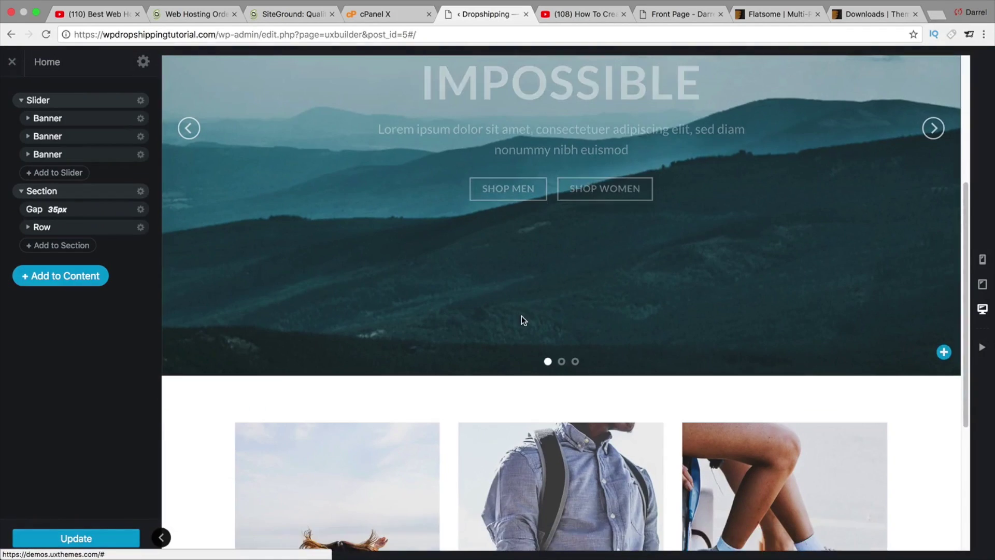
scroll(541, 198, "up", 5)
scroll(544, 316, "down", 10)
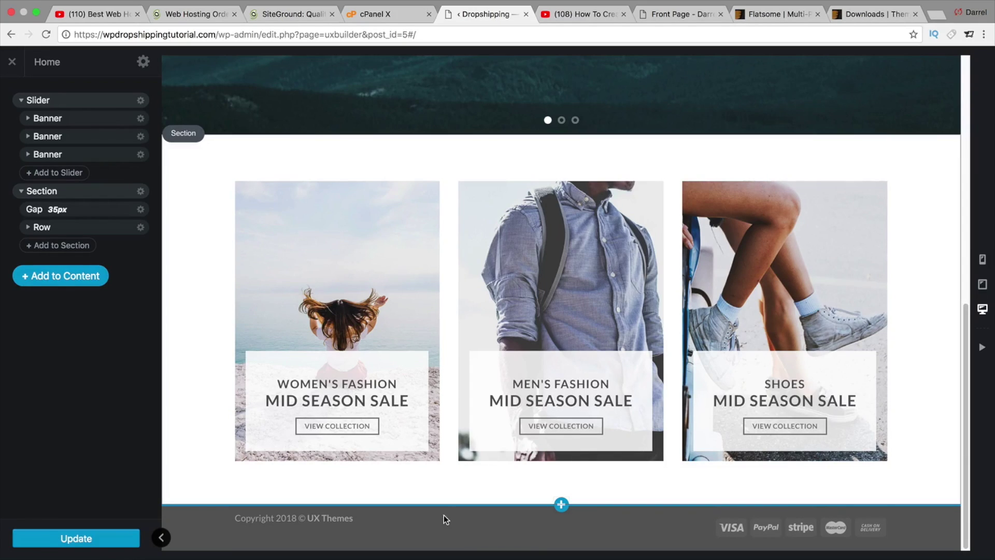
left_click(70, 274)
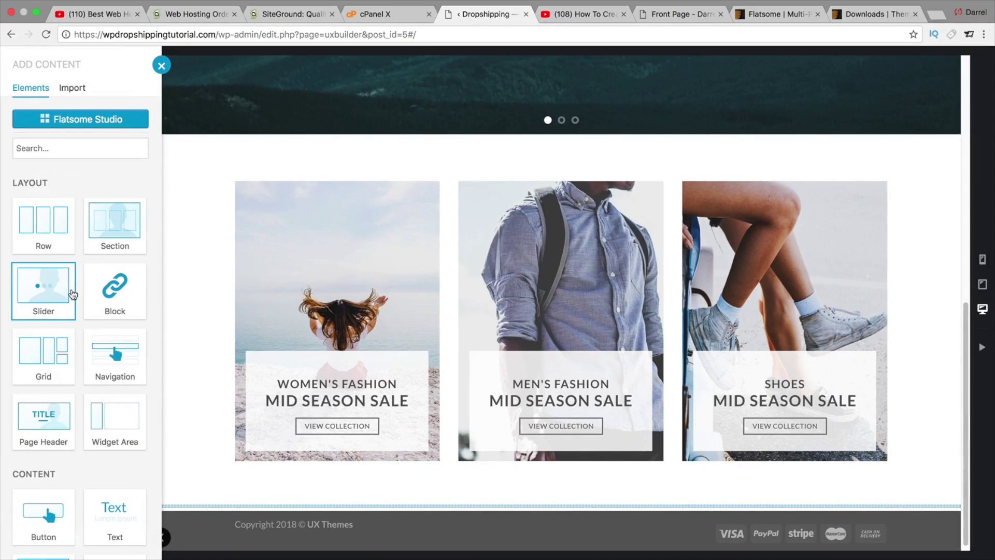
Open the Flatsome Studio layout library and browse the Call to action layouts.
left_click(88, 119)
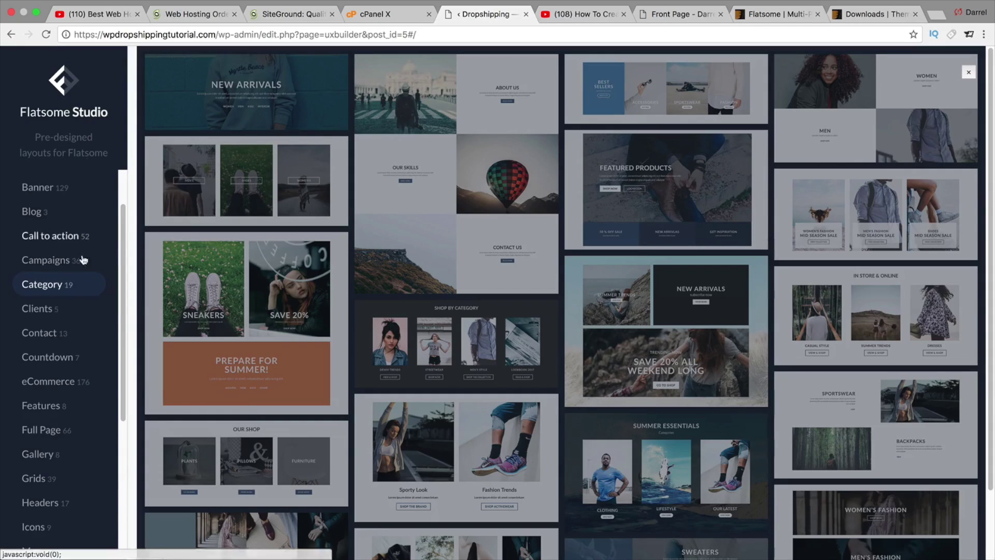
scroll(77, 338, "down", 1)
left_click(60, 210)
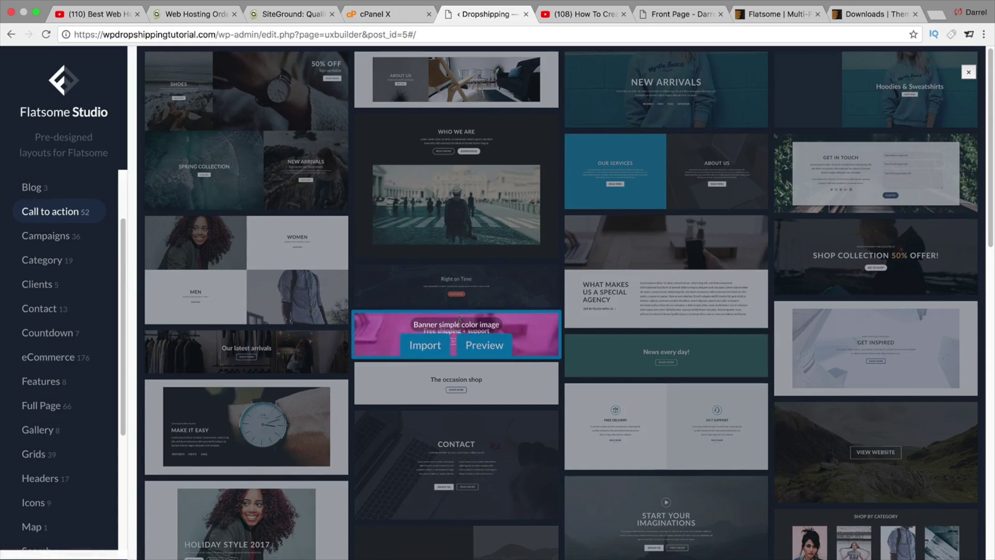
scroll(604, 331, "down", 2)
scroll(607, 335, "down", 10)
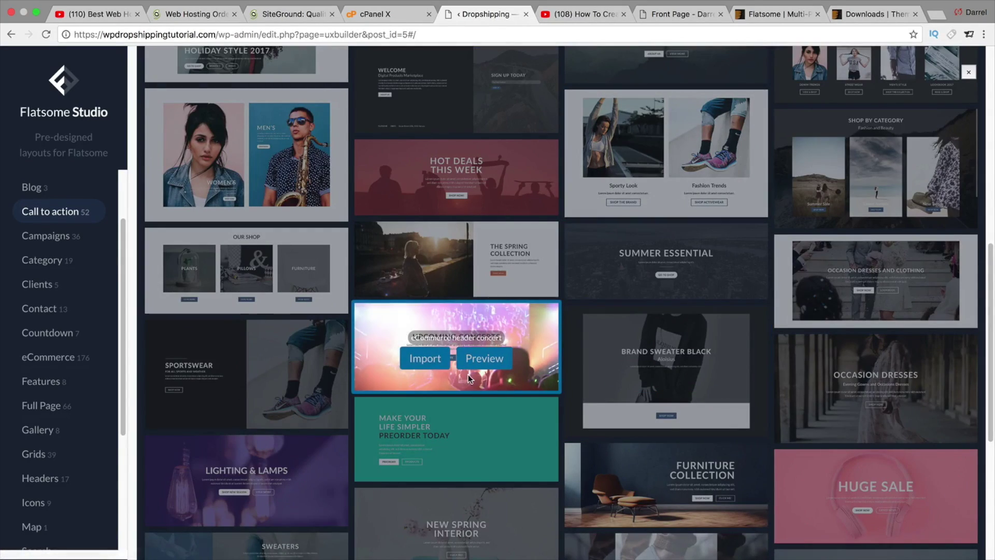
scroll(477, 379, "down", 4)
scroll(494, 375, "down", 3)
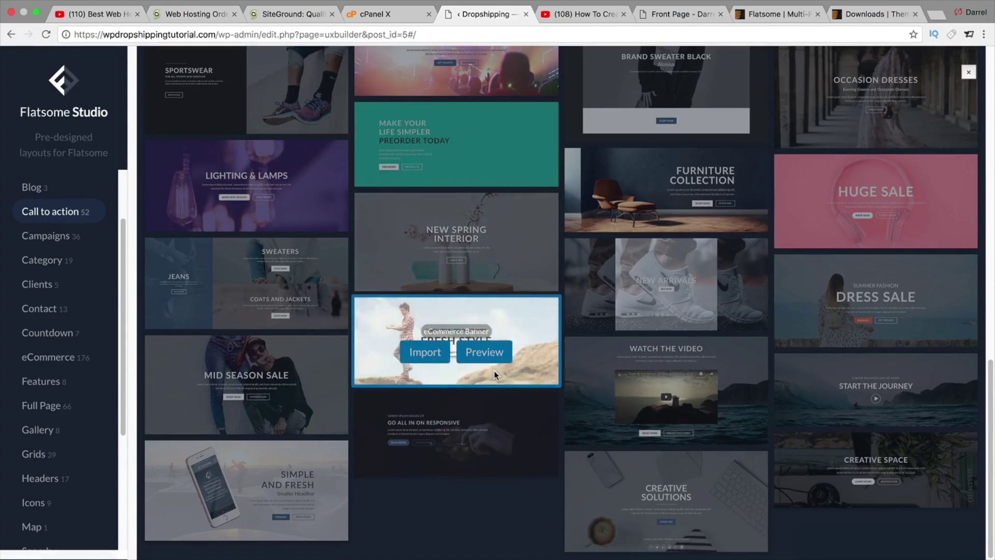
scroll(493, 371, "up", 12)
scroll(95, 388, "down", 4)
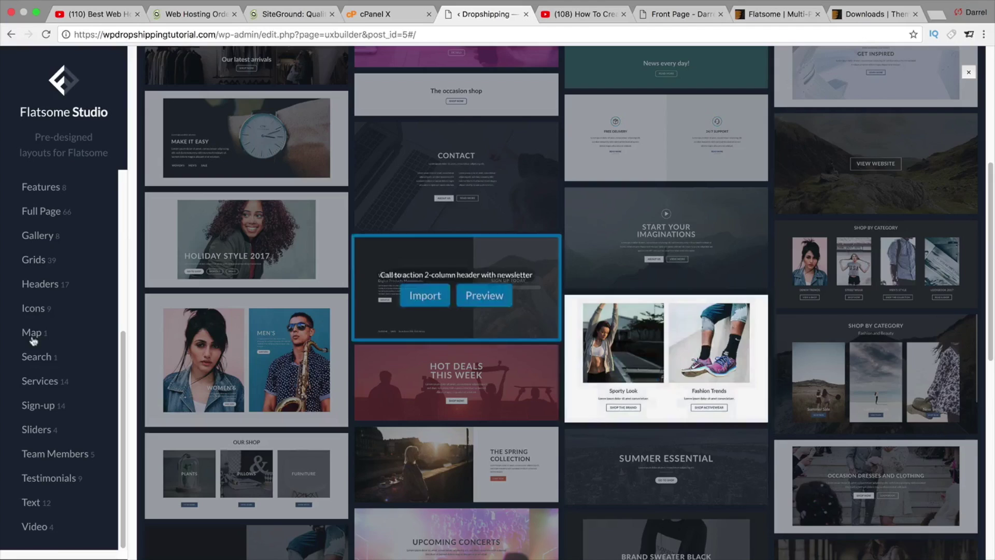
Import the 'eCommerce banner newsletter' layout from the Sign-up category below the sale row.
left_click(38, 406)
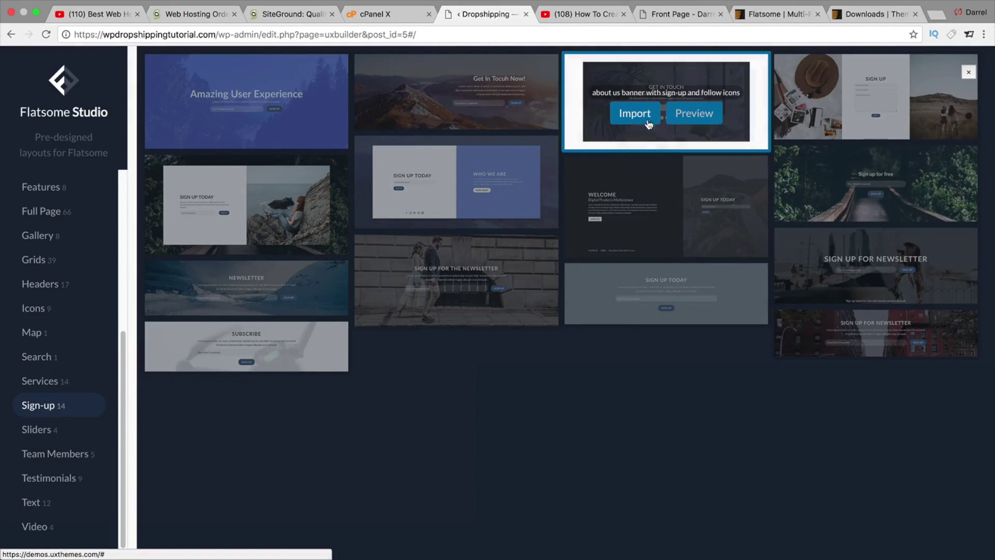
left_click(845, 279)
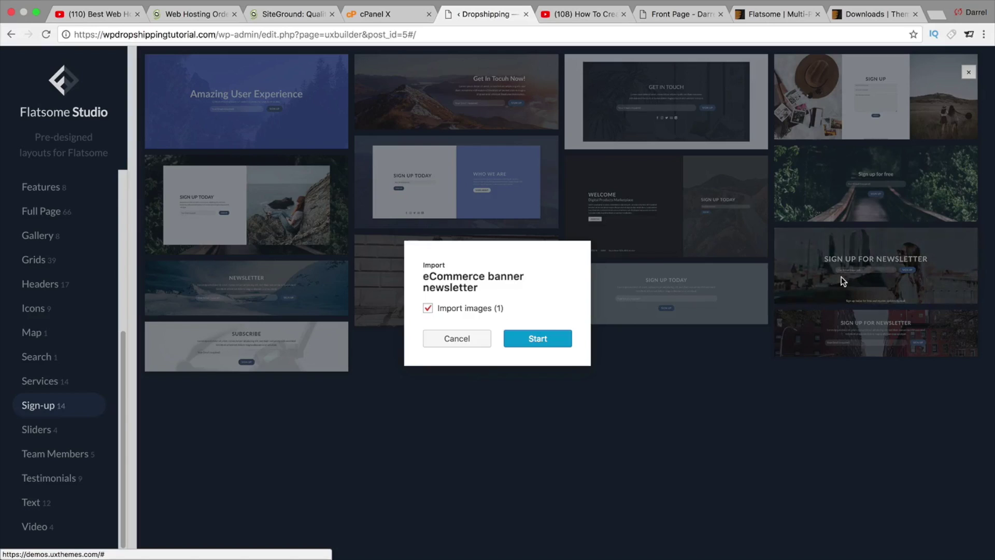
left_click(562, 346)
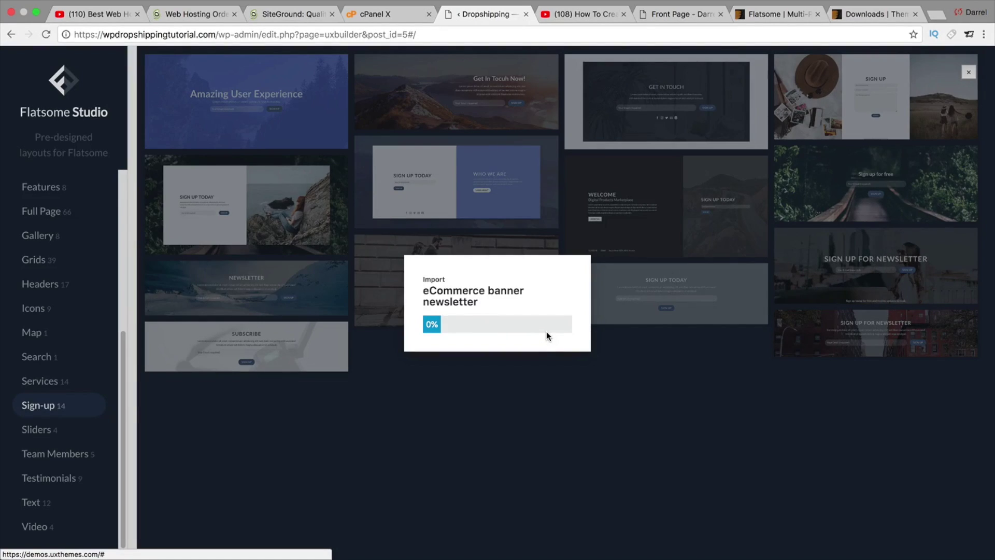
scroll(540, 328, "down", 5)
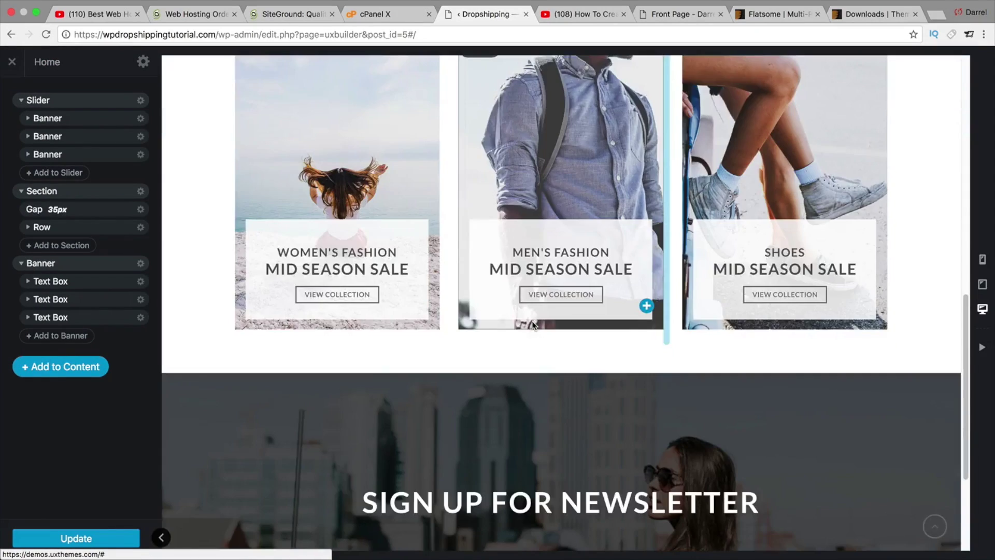
scroll(532, 322, "up", 15)
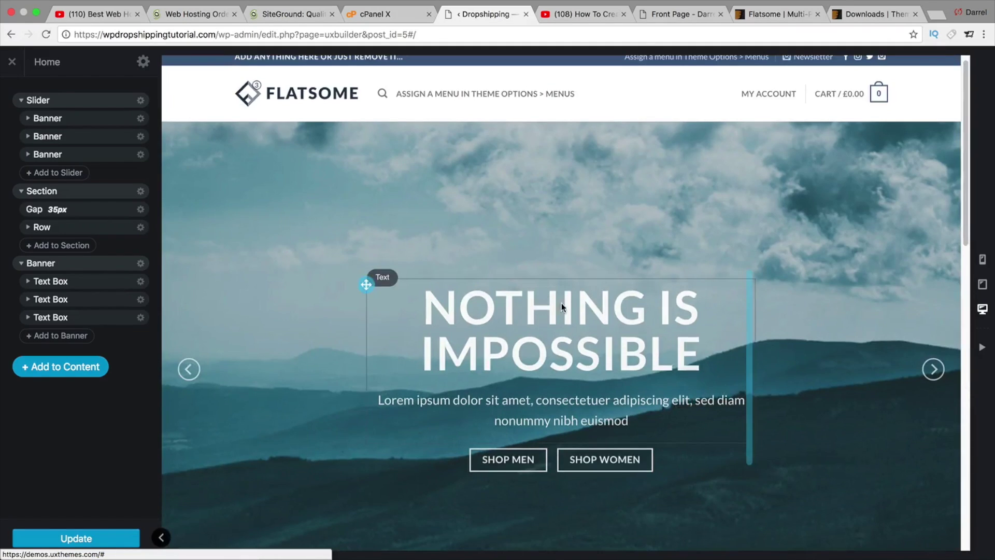
left_click_drag(964, 223, 959, 396)
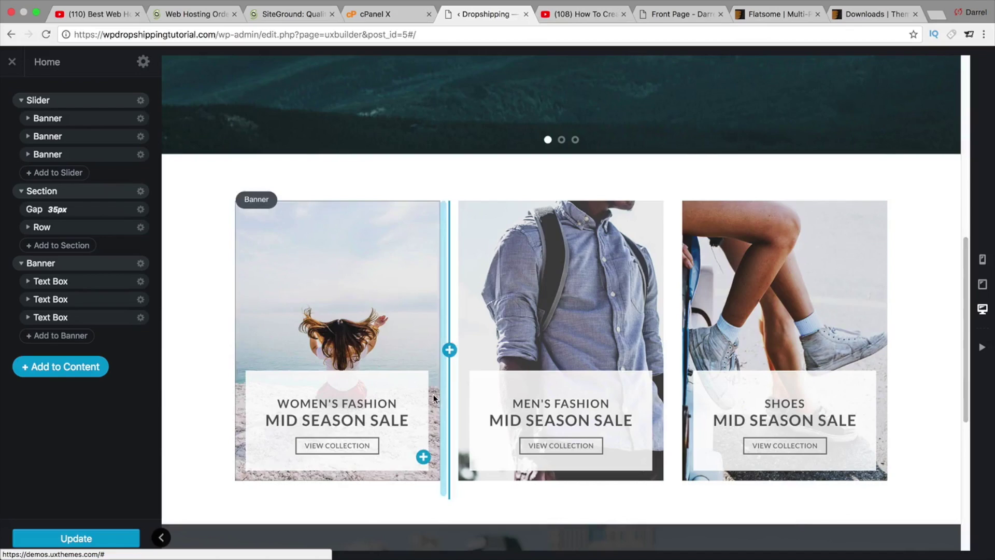
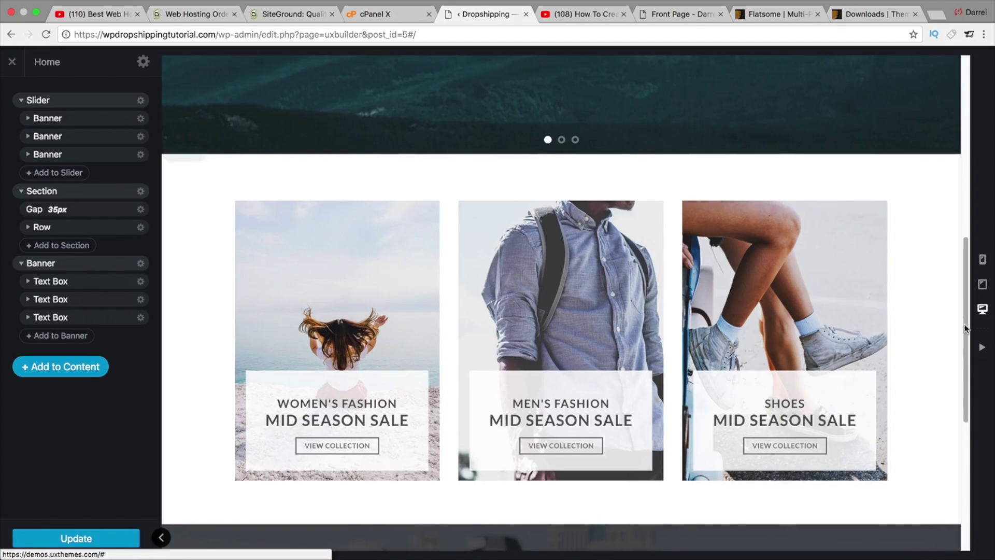
Move the newsletter banner above the fashion section, then move the fashion section back above it.
left_click_drag(964, 325, 960, 442)
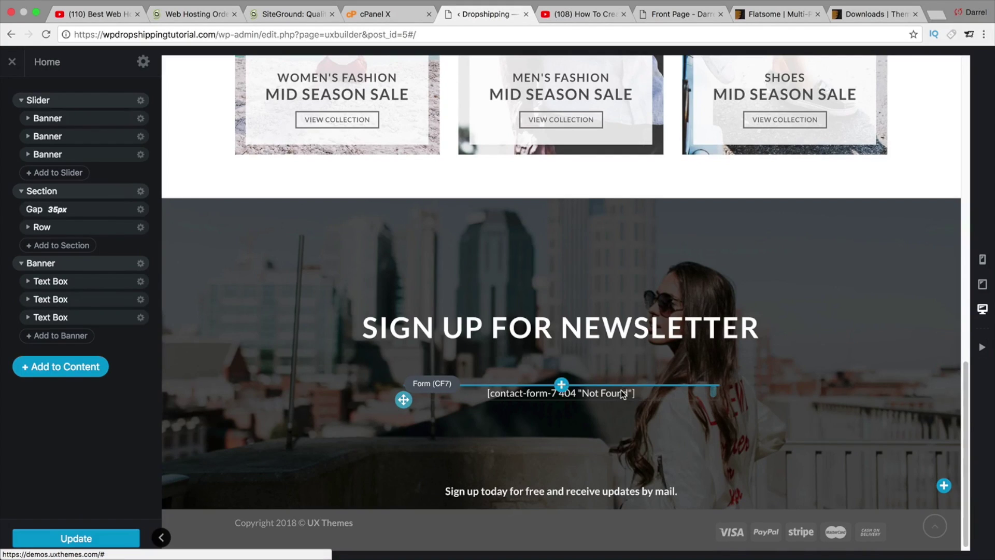
scroll(621, 390, "down", 1)
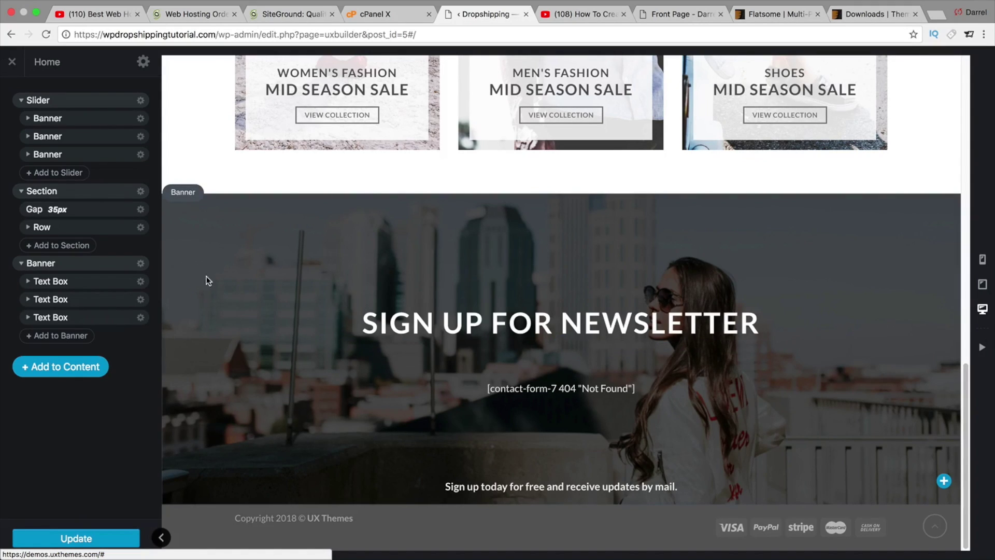
scroll(242, 281, "up", 3)
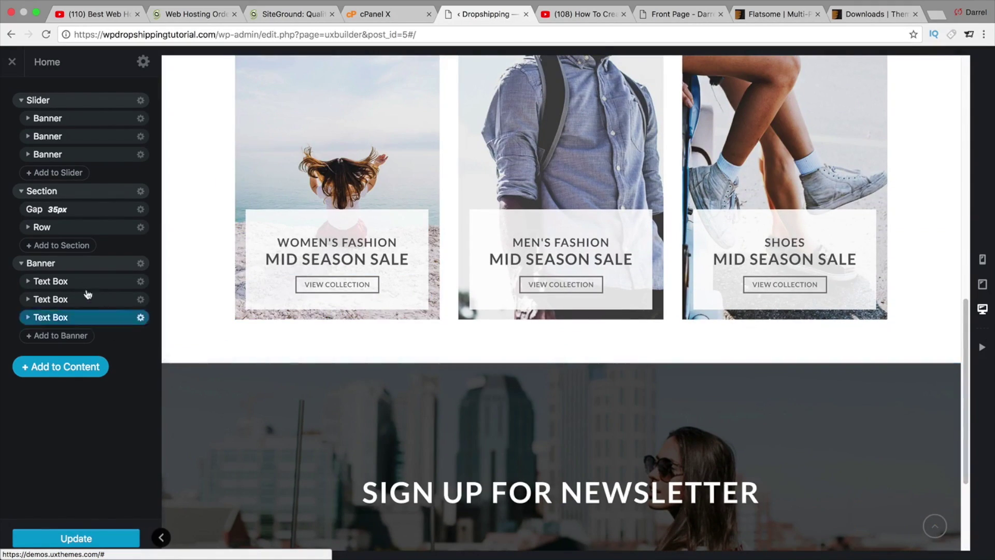
left_click(69, 267)
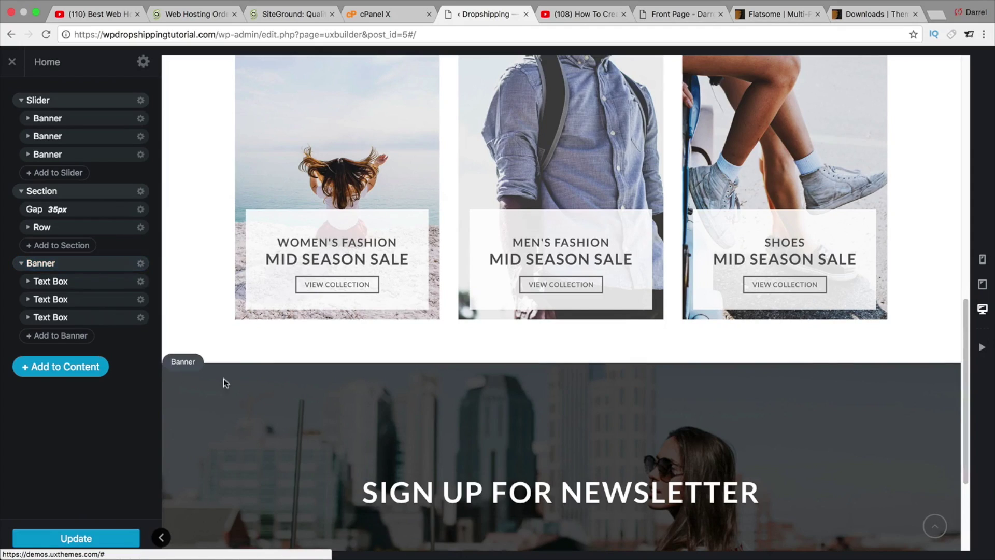
left_click_drag(89, 264, 91, 193)
scroll(342, 343, "down", 2)
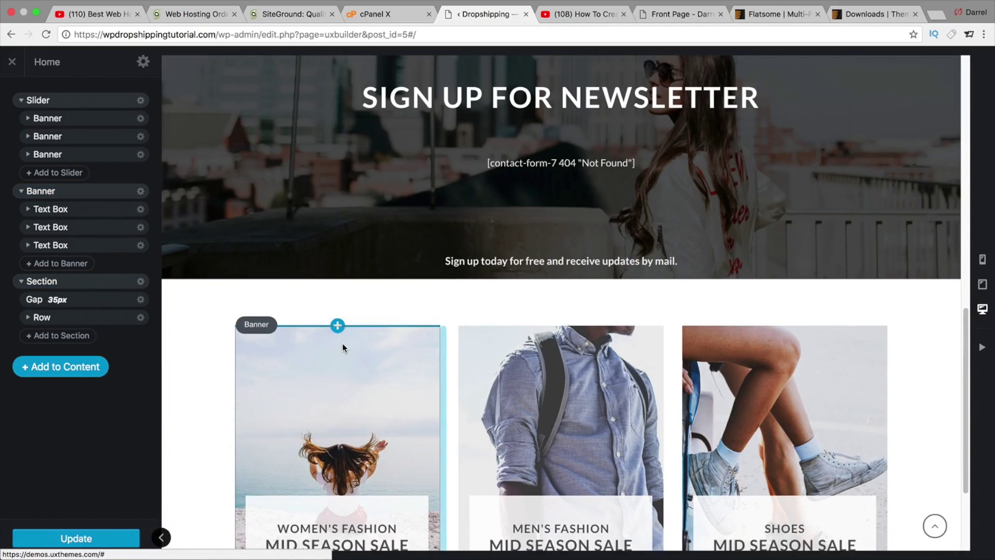
scroll(383, 342, "up", 8)
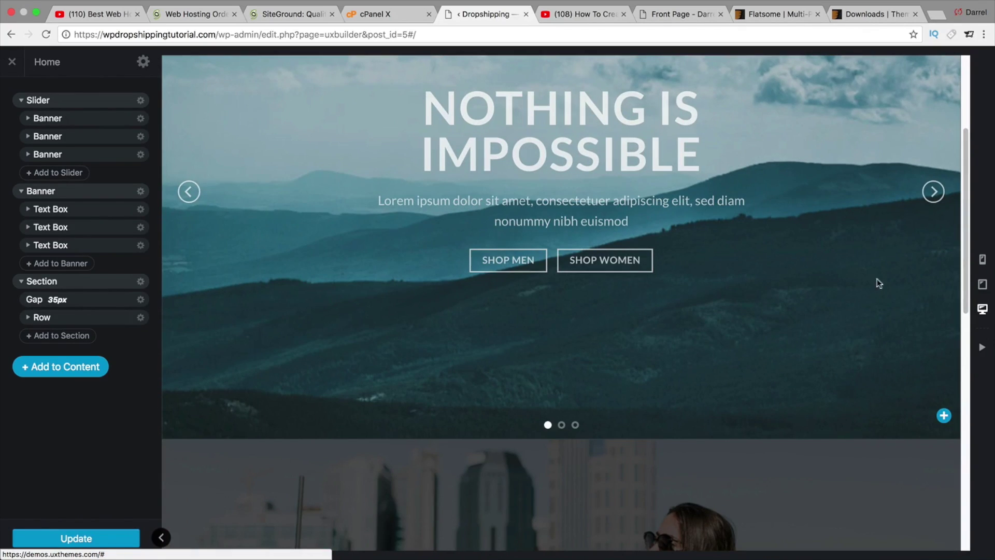
left_click_drag(963, 246, 963, 371)
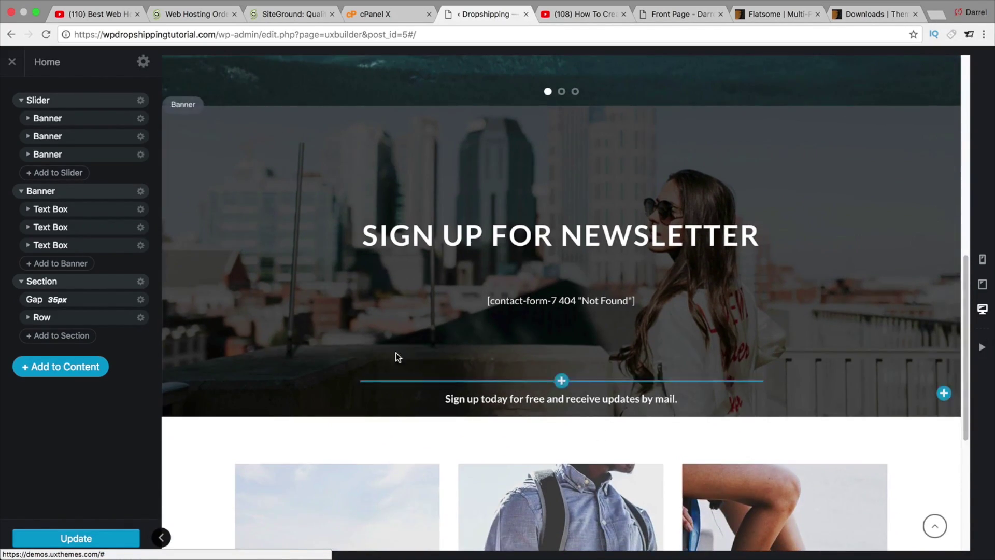
left_click_drag(102, 285, 56, 197)
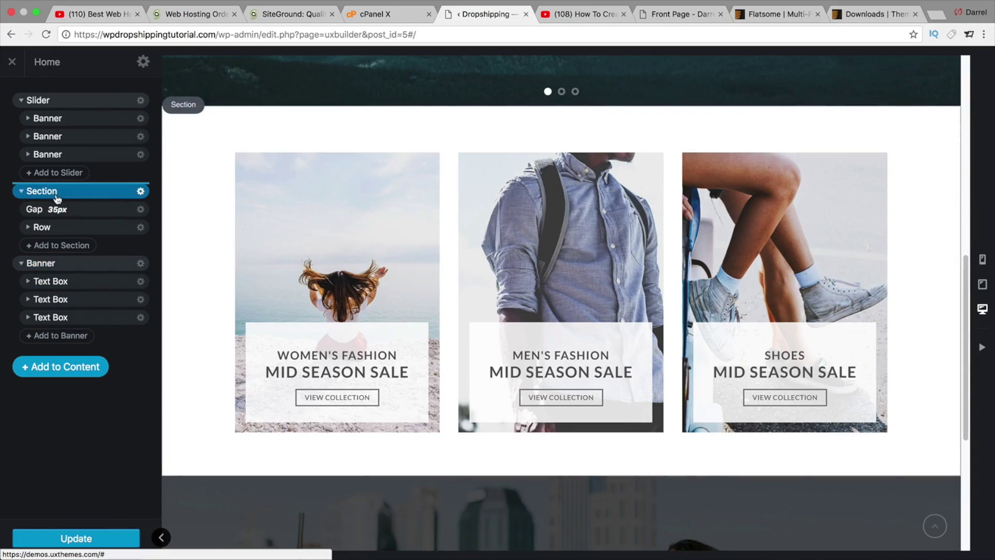
scroll(206, 327, "down", 5)
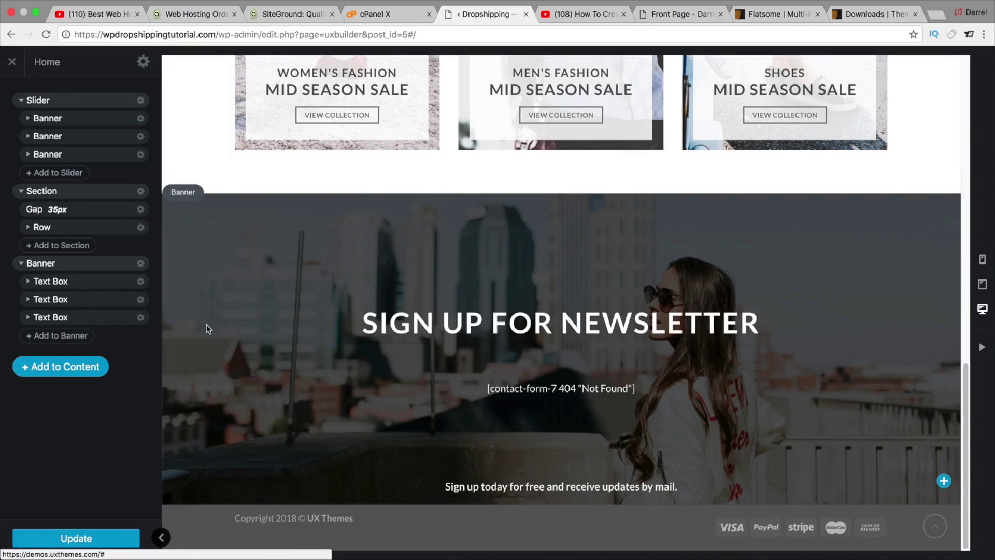
Import the 'testimonials row with color background' layout from Flatsome Studio's Testimonials category.
left_click(76, 366)
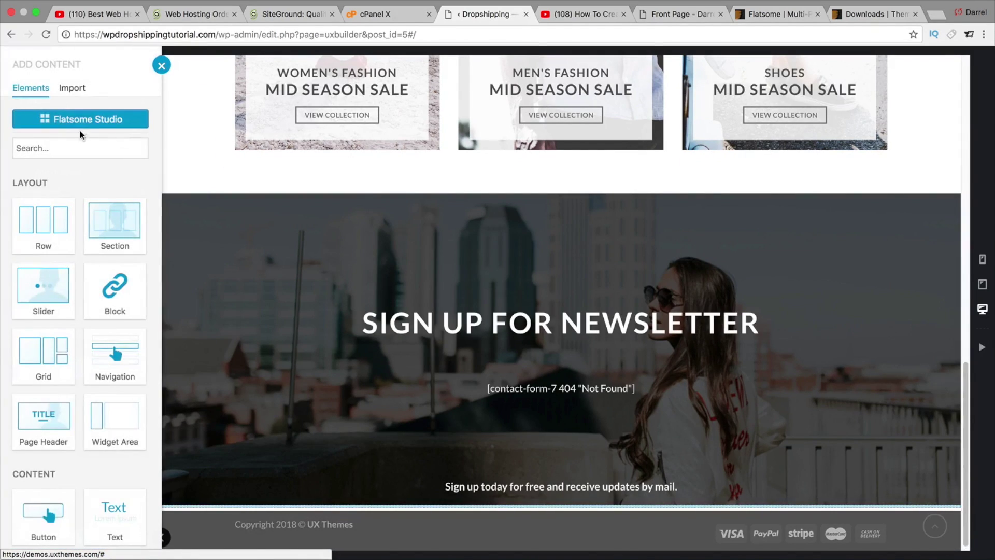
left_click(80, 121)
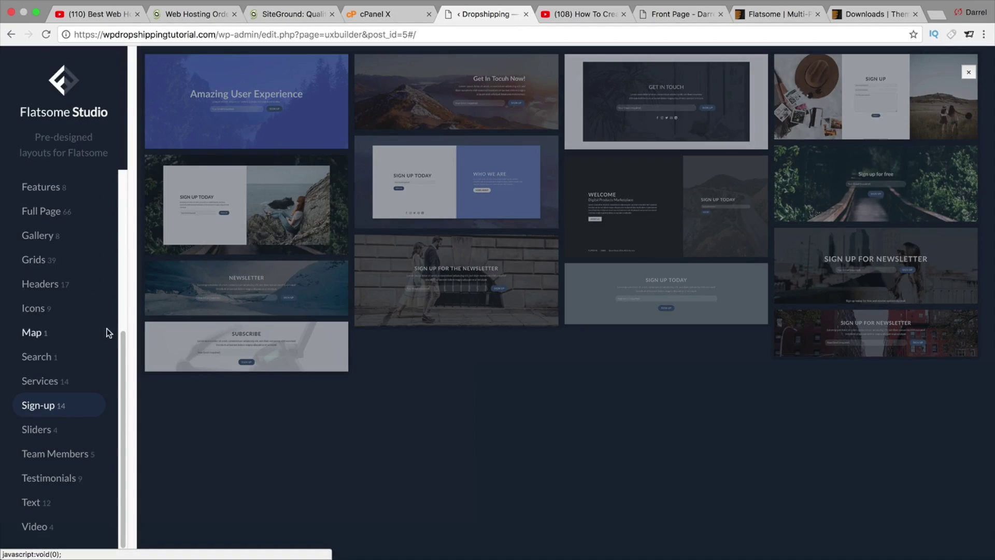
left_click(75, 478)
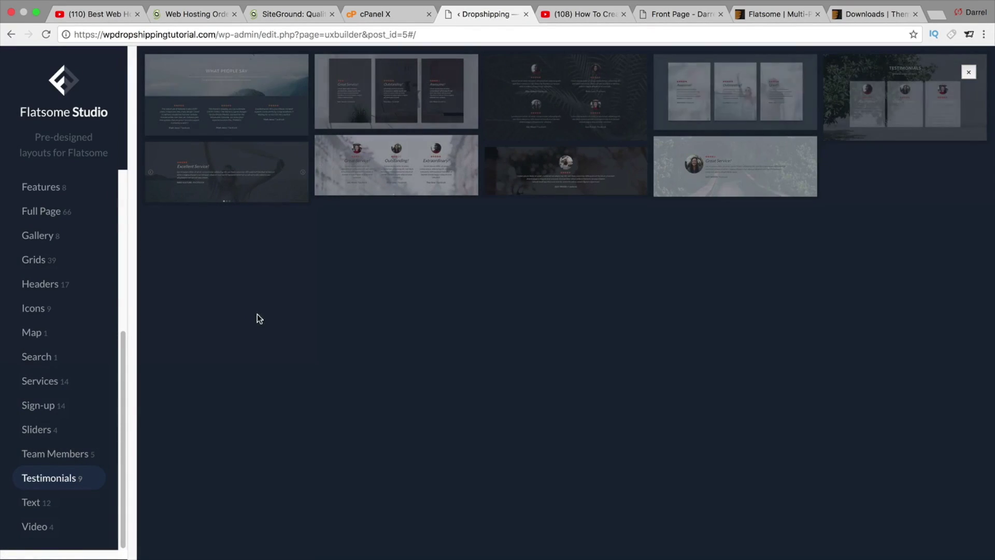
mouse_move(749, 101)
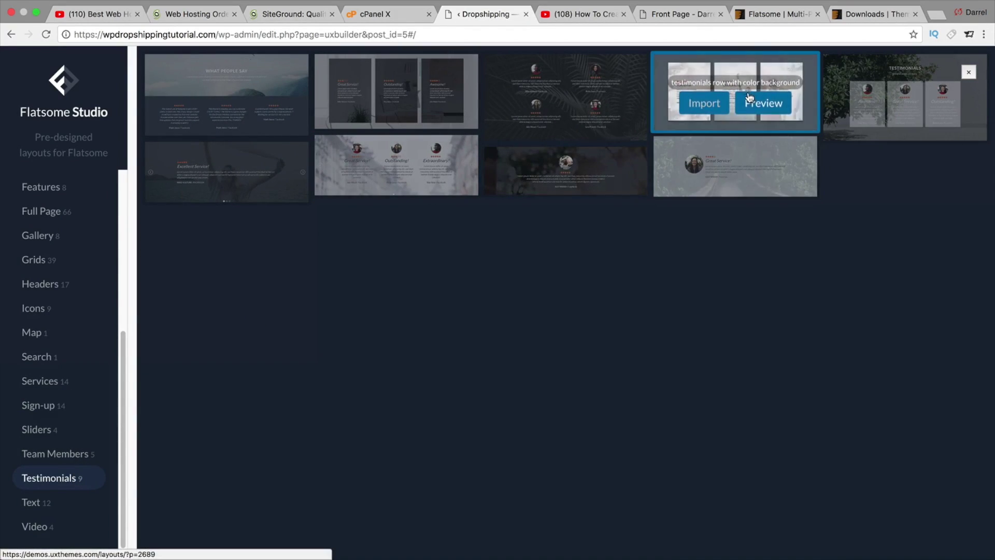
left_click(704, 108)
left_click(540, 342)
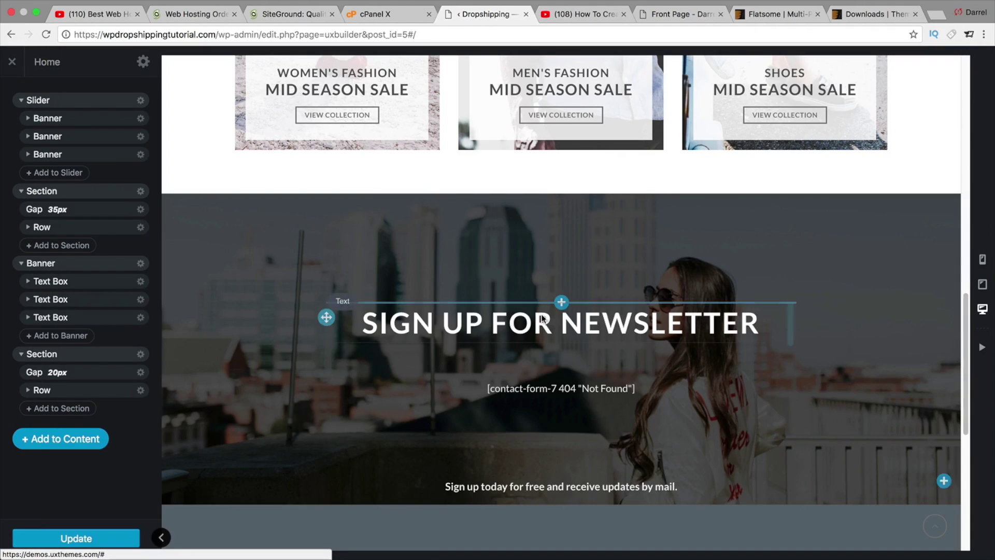
scroll(544, 313, "down", 5)
scroll(542, 309, "down", 5)
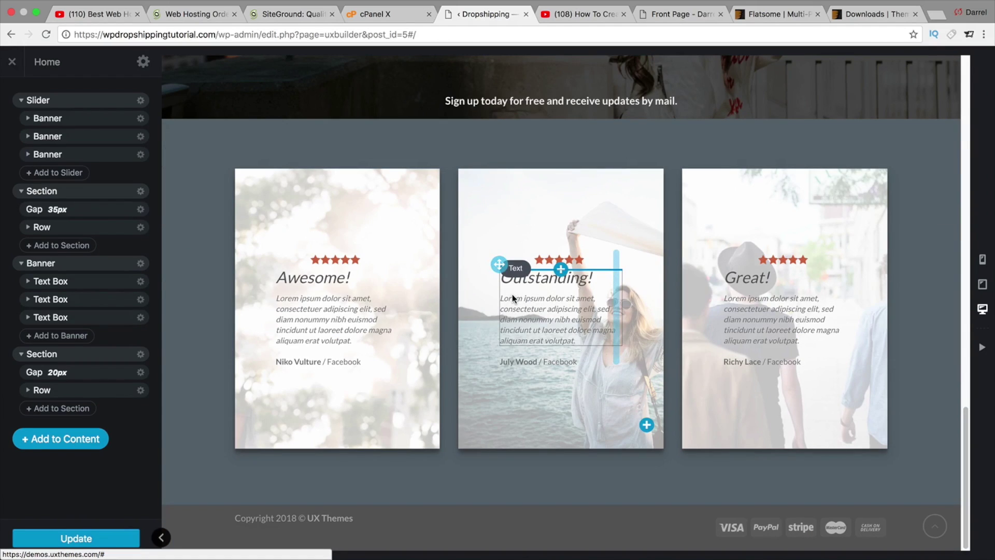
mouse_move(964, 420)
left_mouse_down()
mouse_move(965, 73)
mouse_move(962, 405)
left_mouse_up()
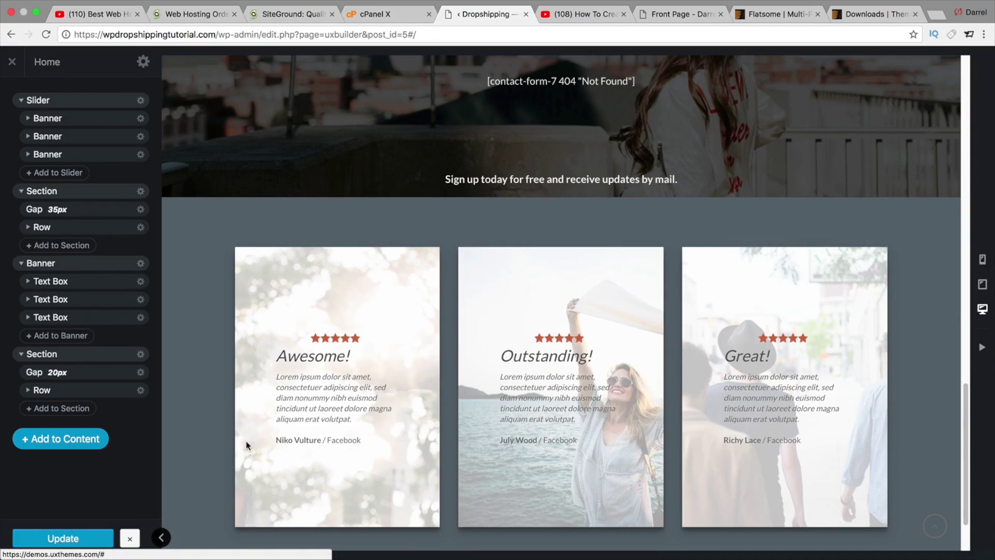
scroll(895, 303, "up", 8)
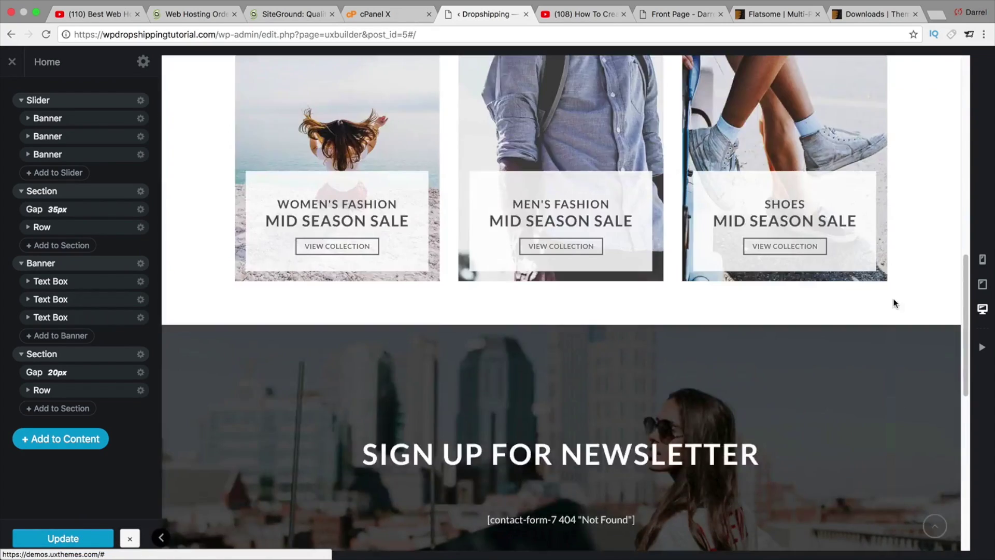
scroll(895, 303, "up", 10)
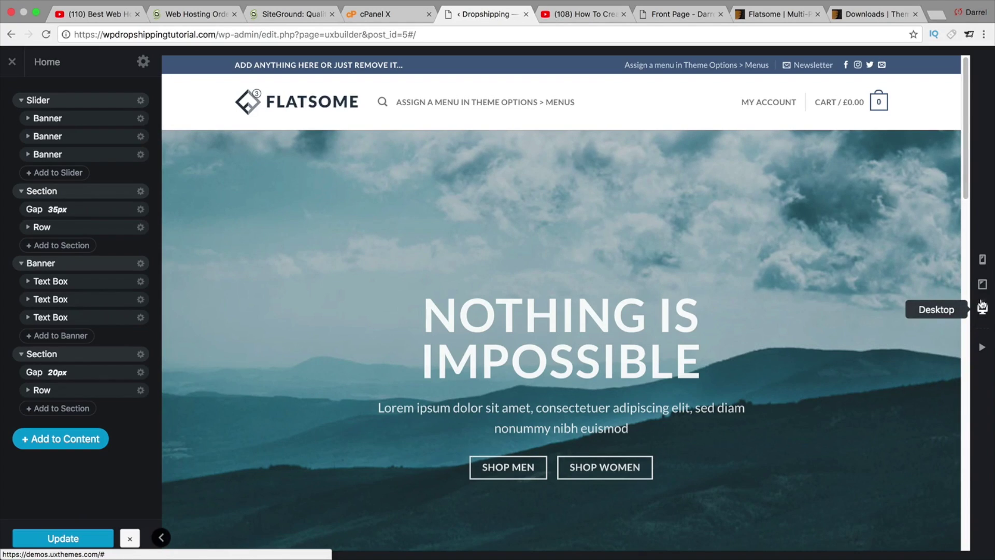
Preview the homepage at tablet and mobile widths and check the NOTHING IS IMPOSSIBLE hero text.
left_click(983, 285)
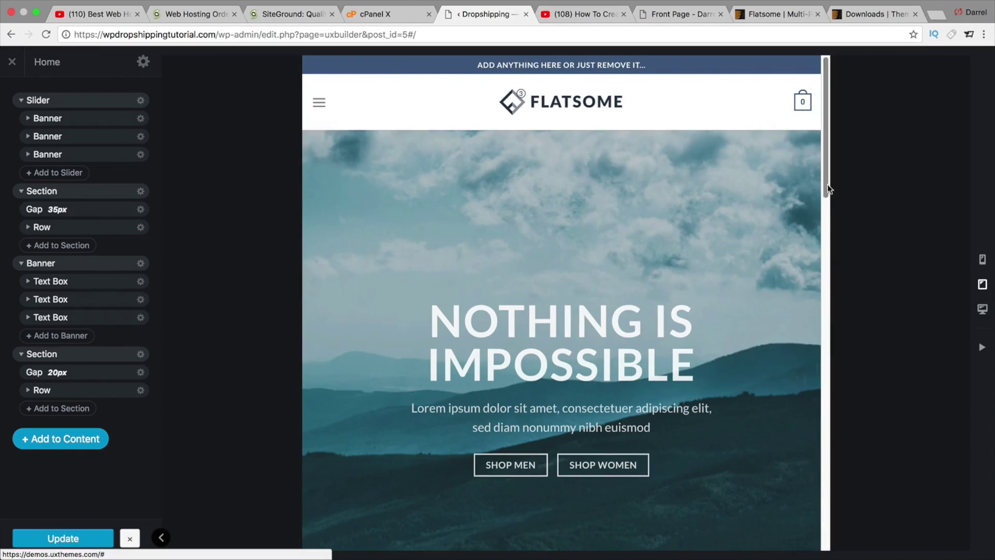
left_click_drag(827, 185, 826, 532)
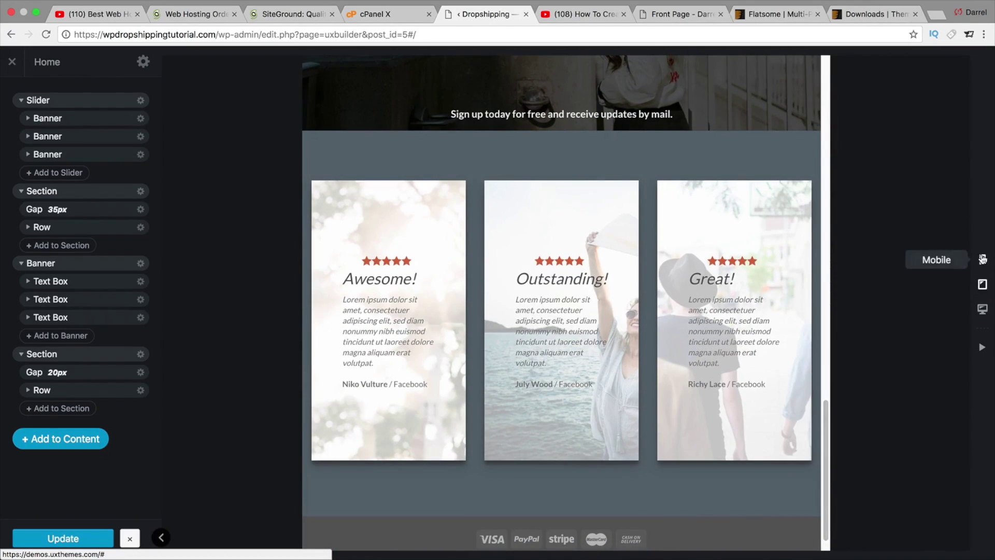
left_click(983, 259)
left_click_drag(680, 325, 676, 94)
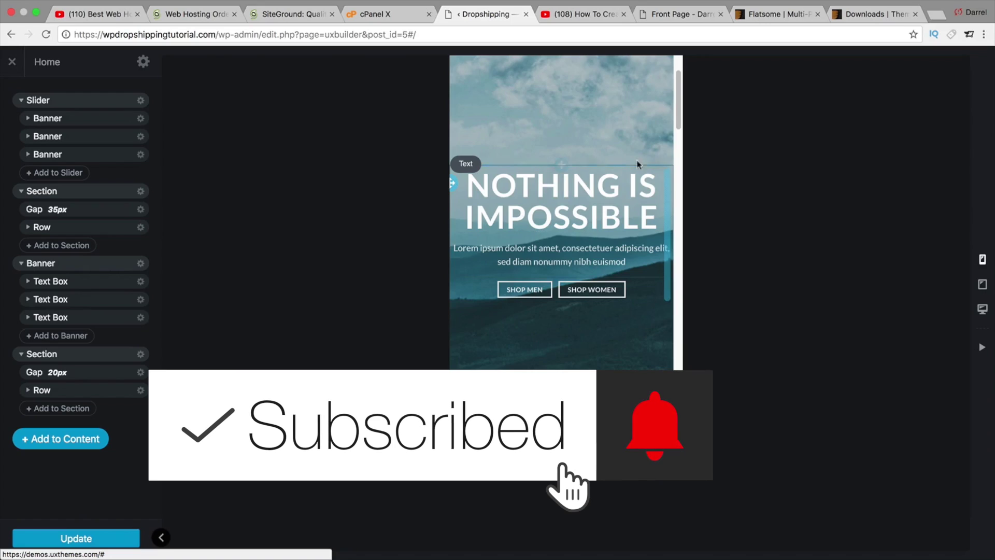
double_click(586, 208)
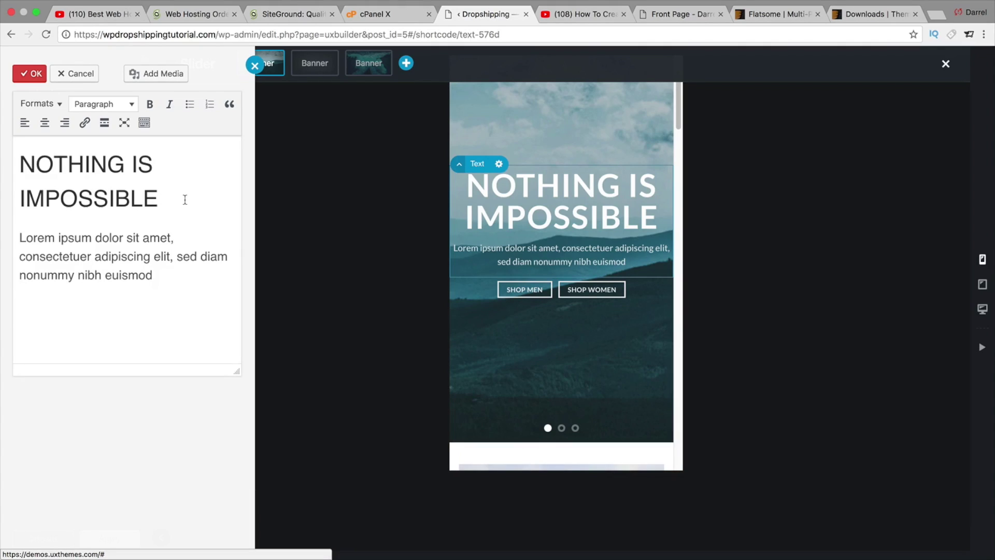
left_click(32, 75)
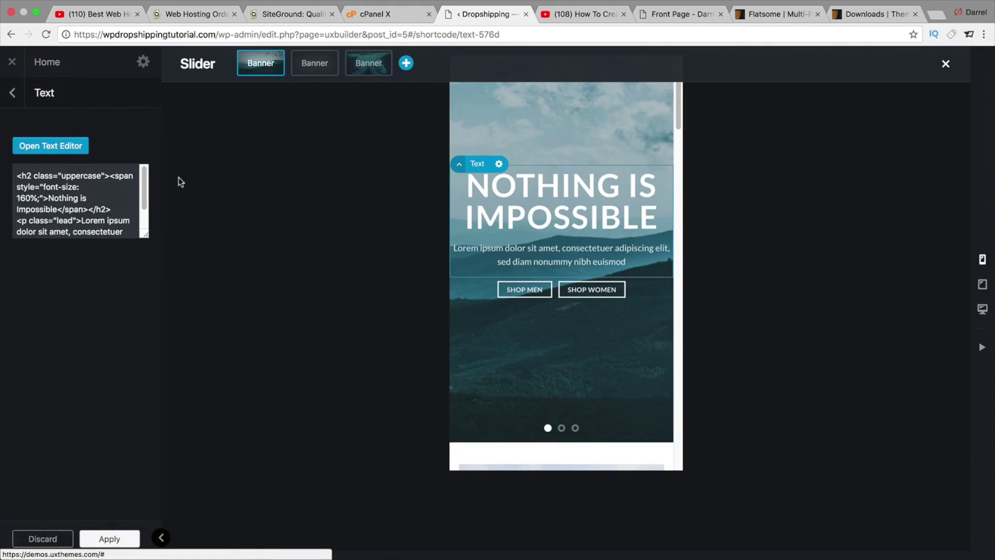
Return to desktop width, apply the text settings, and exit the builder to the live homepage.
left_click(983, 313)
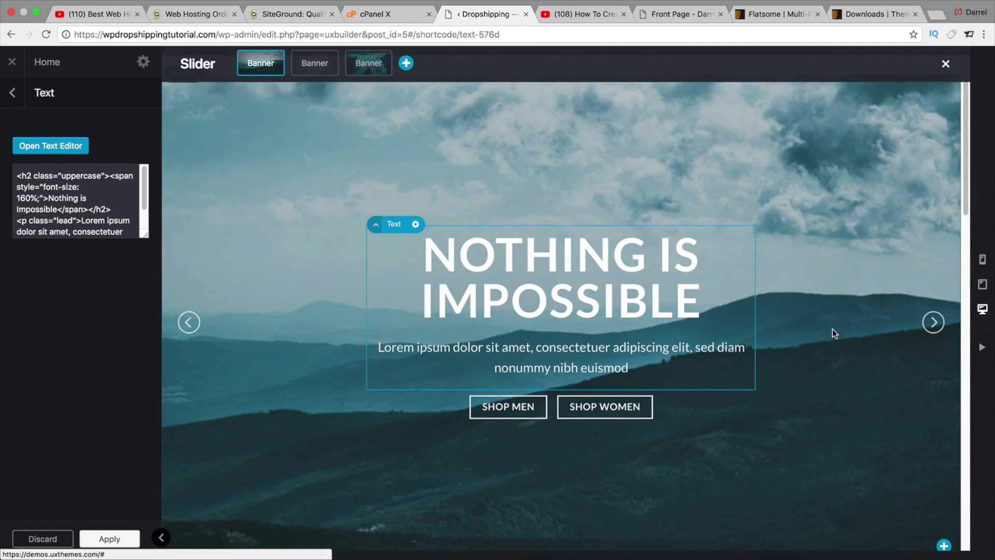
left_click_drag(966, 191, 936, 504)
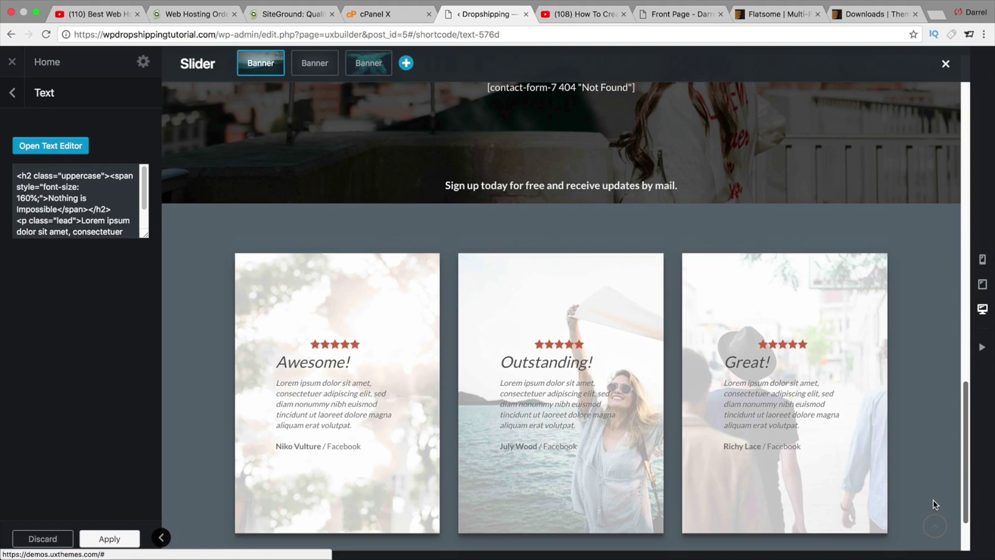
scroll(933, 496, "up", 5)
scroll(935, 479, "down", 5)
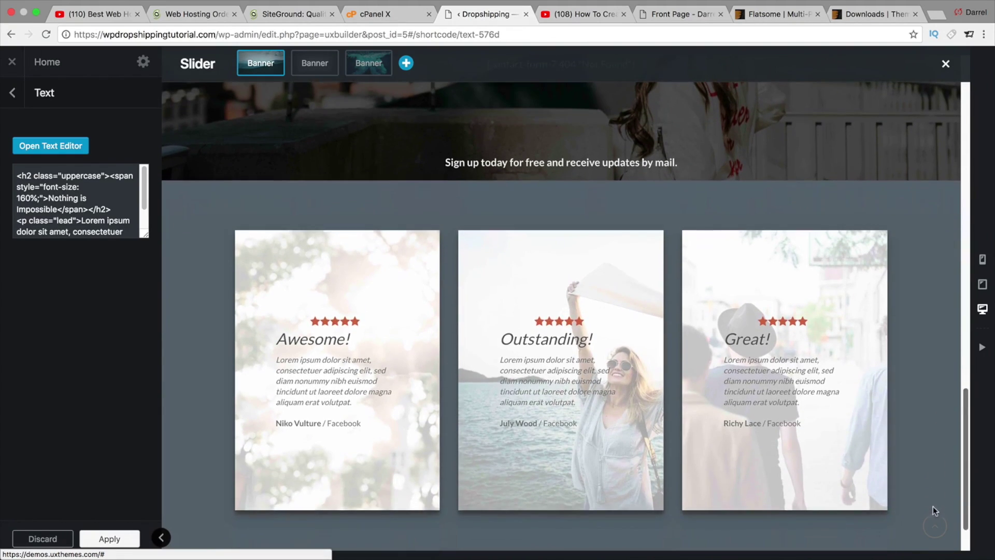
left_click(106, 538)
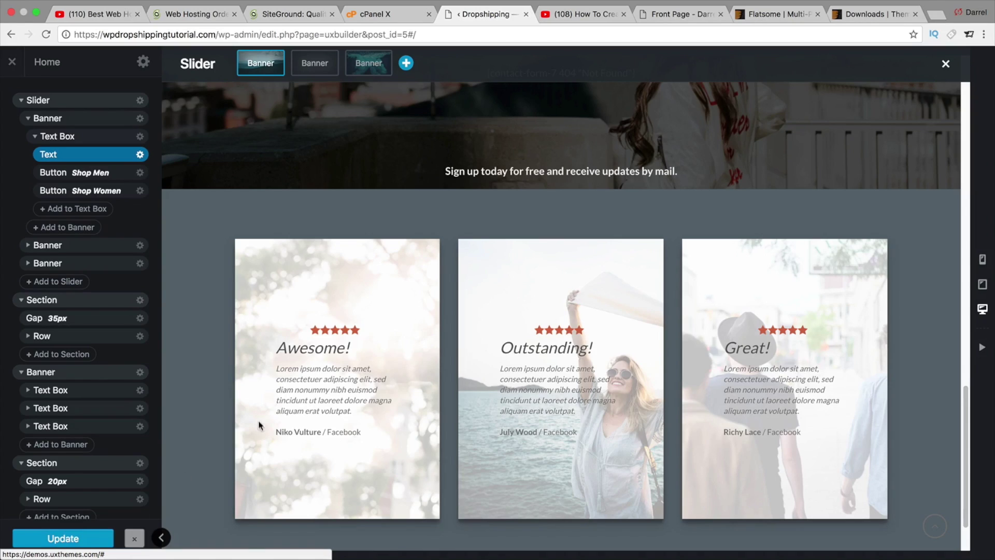
left_click(333, 384)
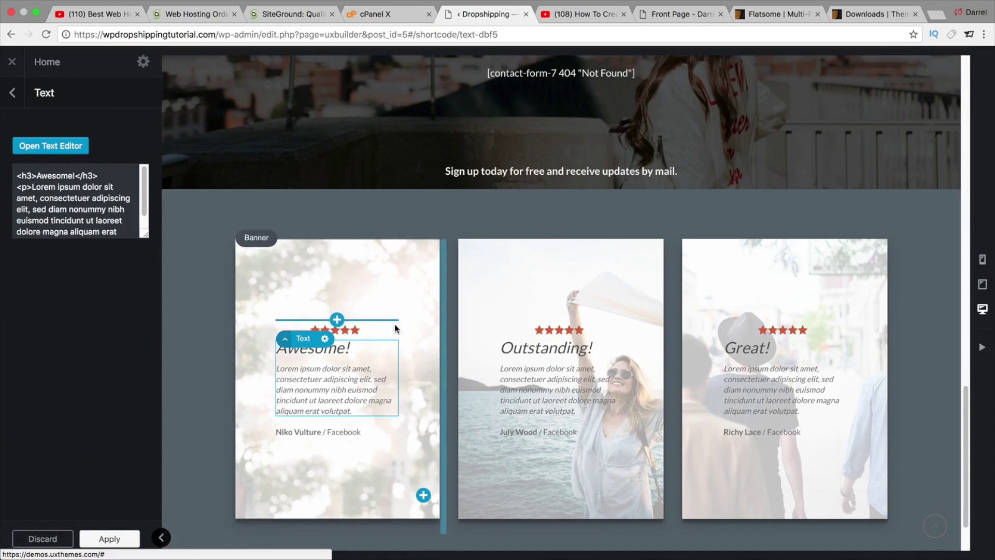
left_click(12, 62)
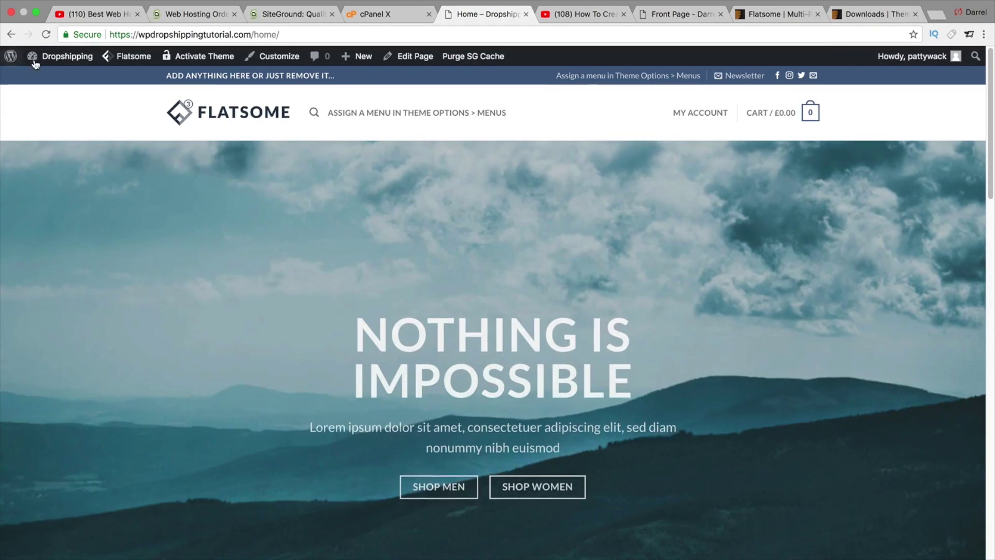
Go to Customize in the admin bar to load the Flatsome theme Customizer.
mouse_move(108, 63)
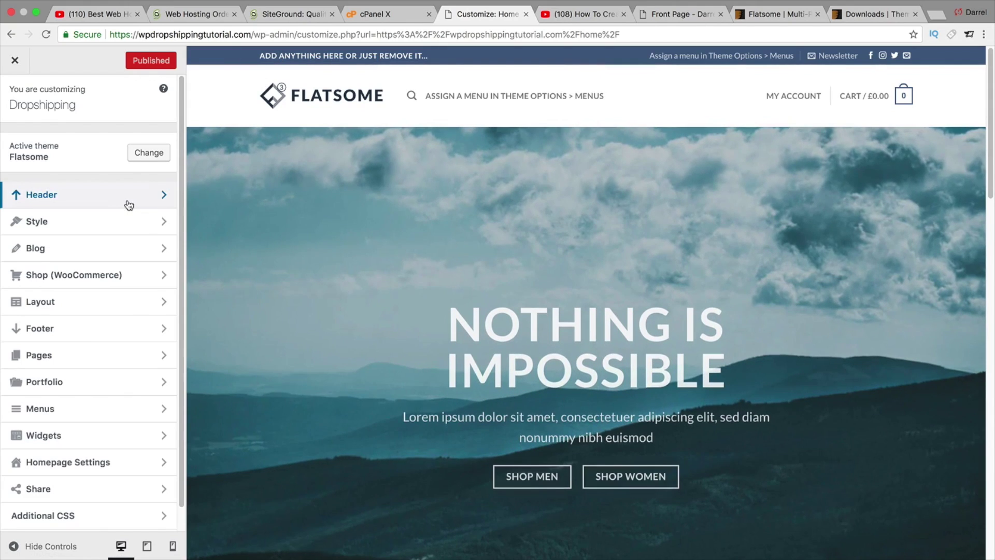
Set the homepage to display the static Home page and publish the setting.
left_click(122, 460)
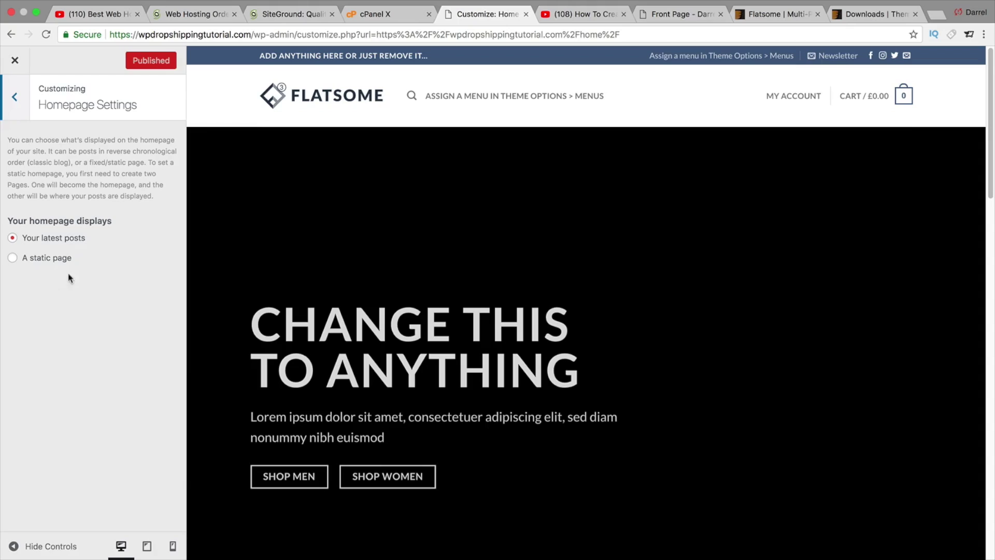
left_click(31, 260)
left_click(66, 313)
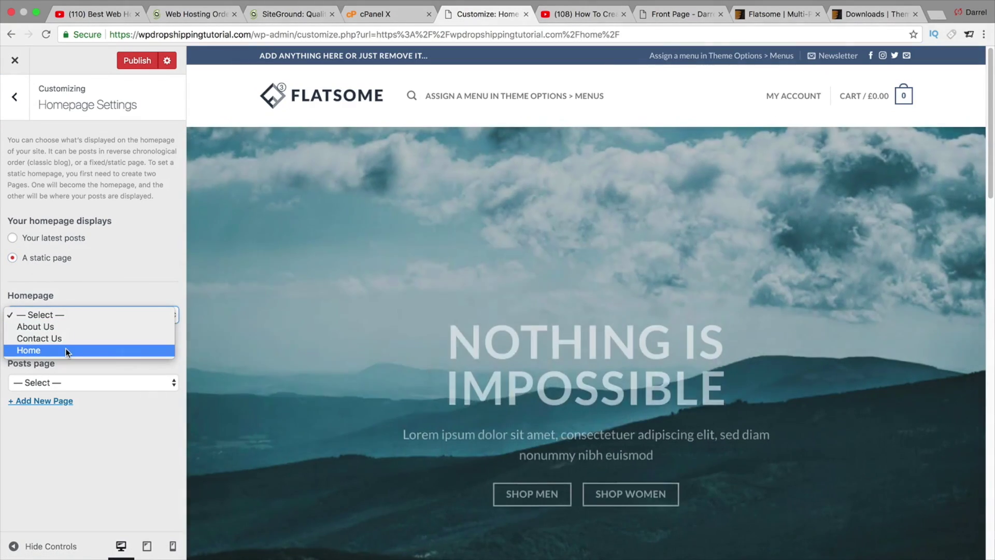
left_click(66, 349)
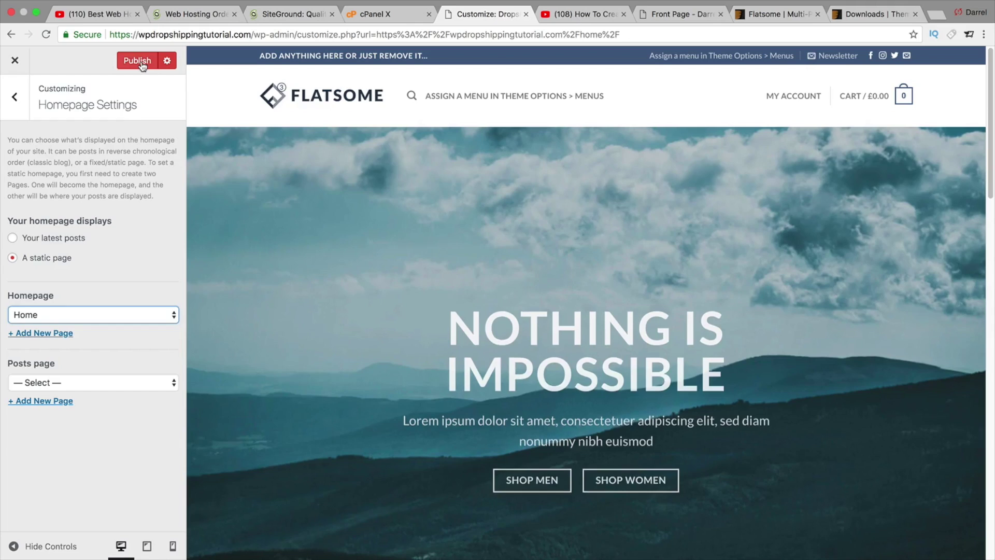
left_click(138, 61)
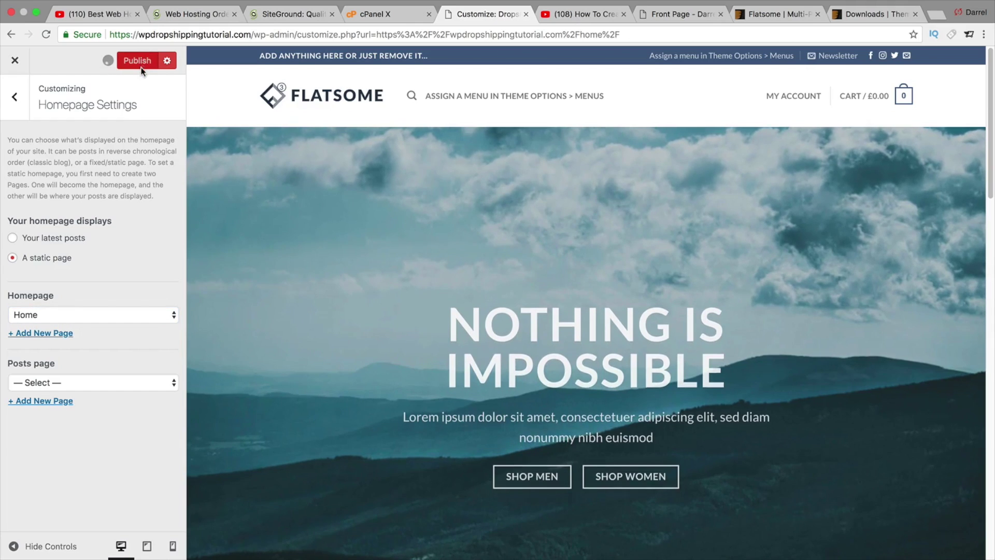
left_click(16, 98)
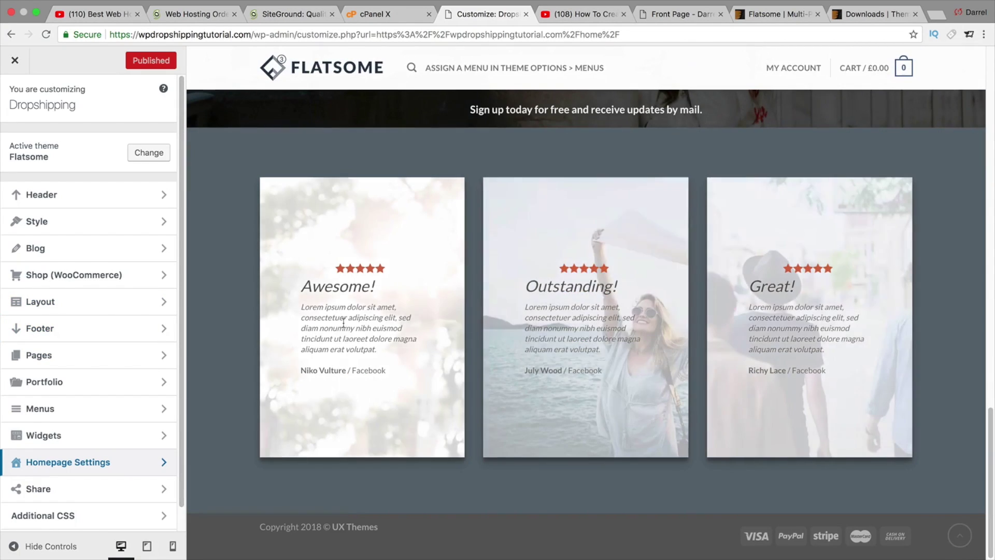
left_click(130, 330)
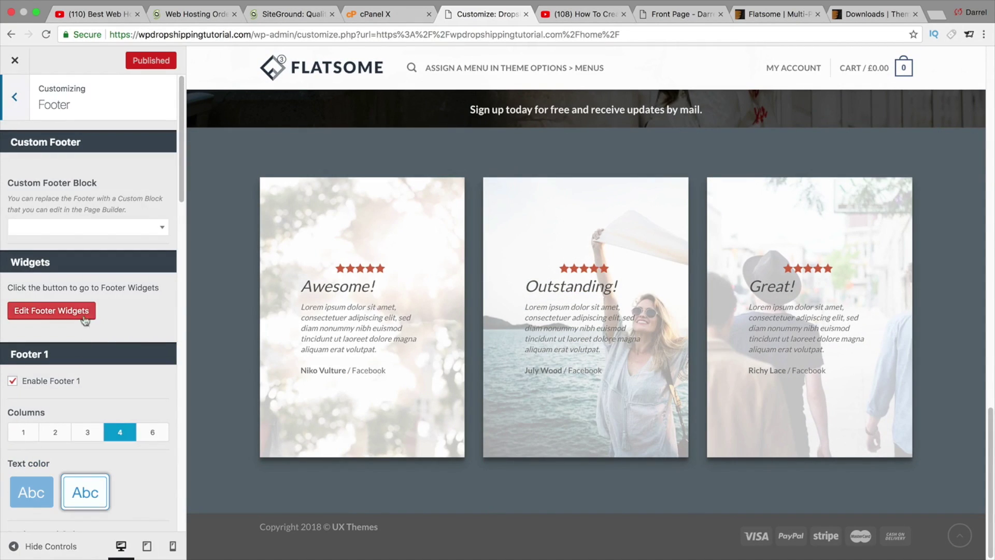
scroll(118, 363, "down", 15)
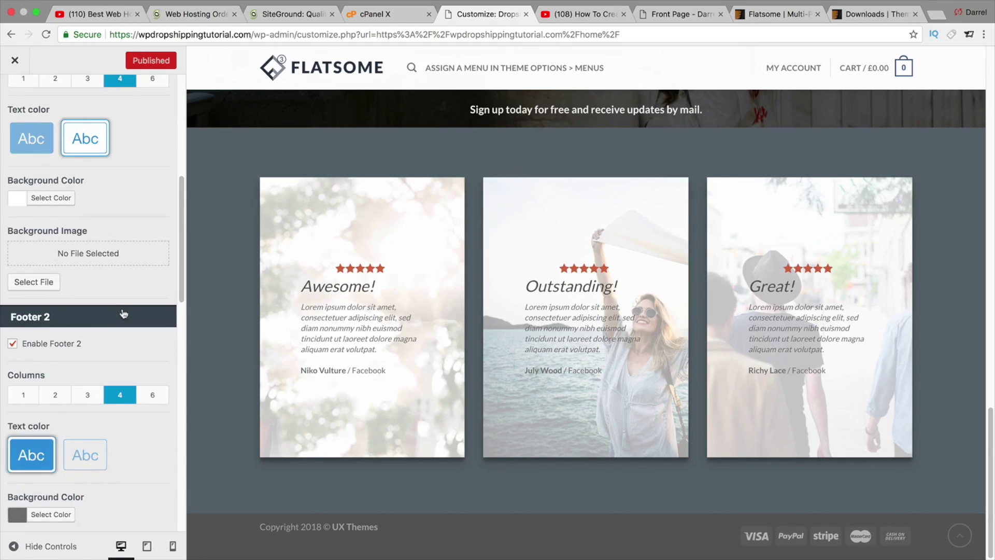
scroll(124, 311, "down", 1)
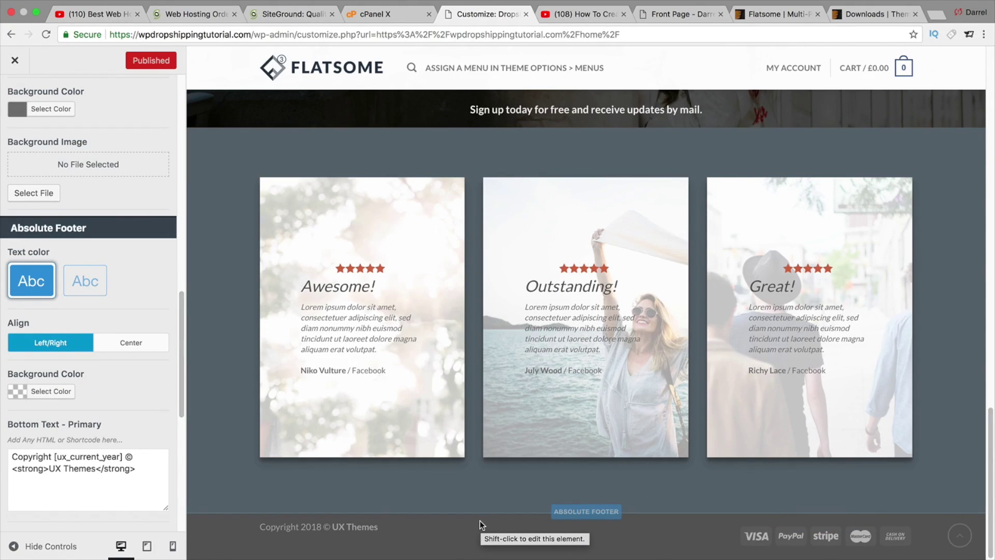
scroll(301, 433, "up", 1)
scroll(117, 360, "up", 15)
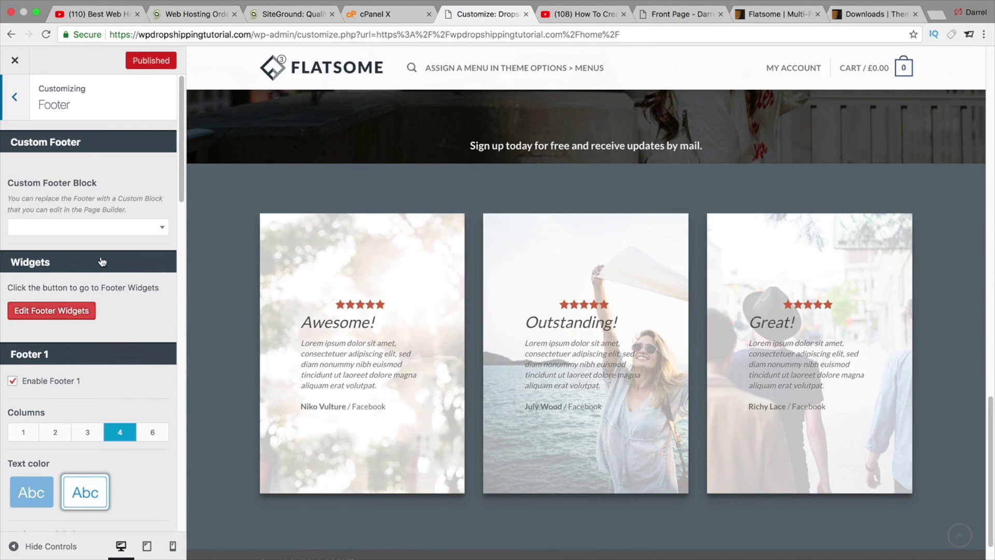
left_click(20, 100)
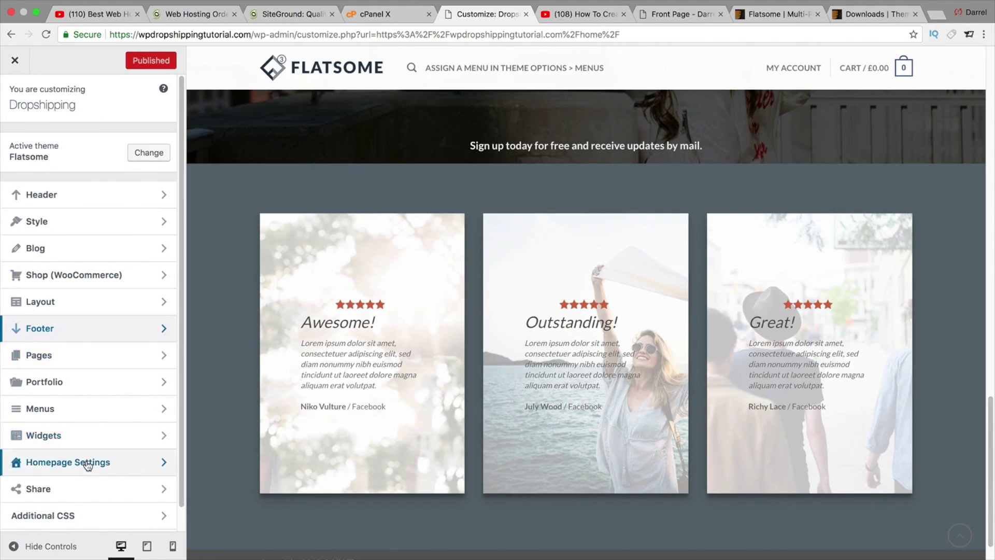
left_click(99, 490)
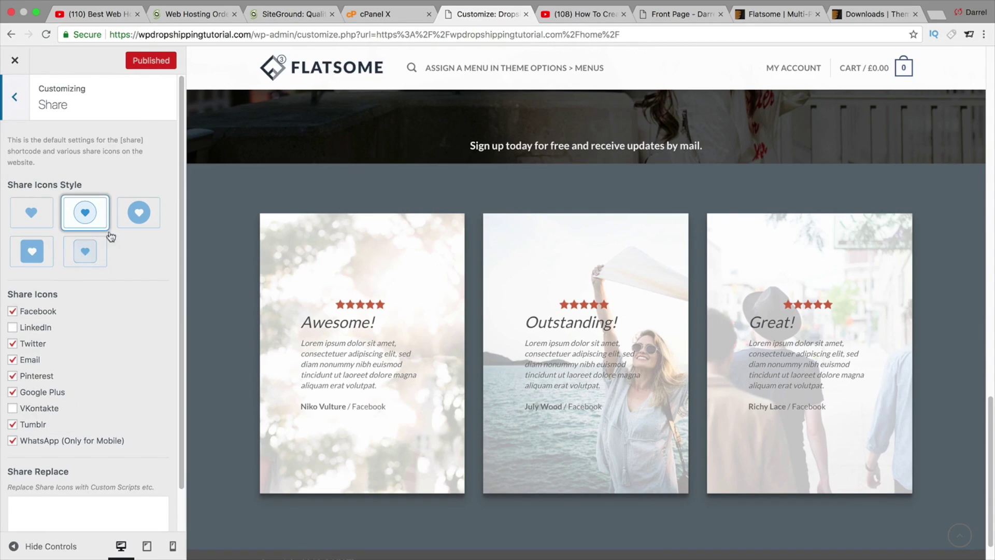
left_click(135, 220)
left_click(89, 218)
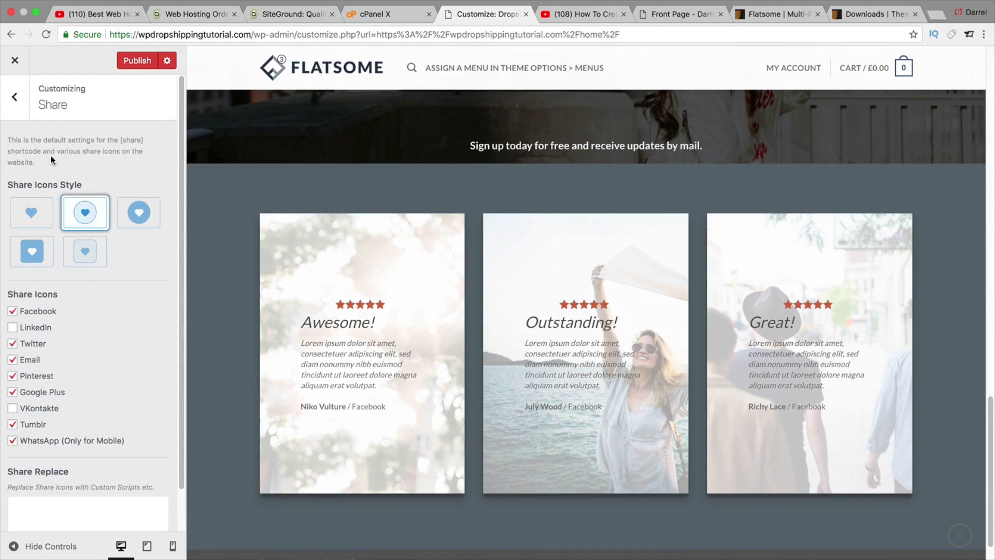
left_click(28, 112)
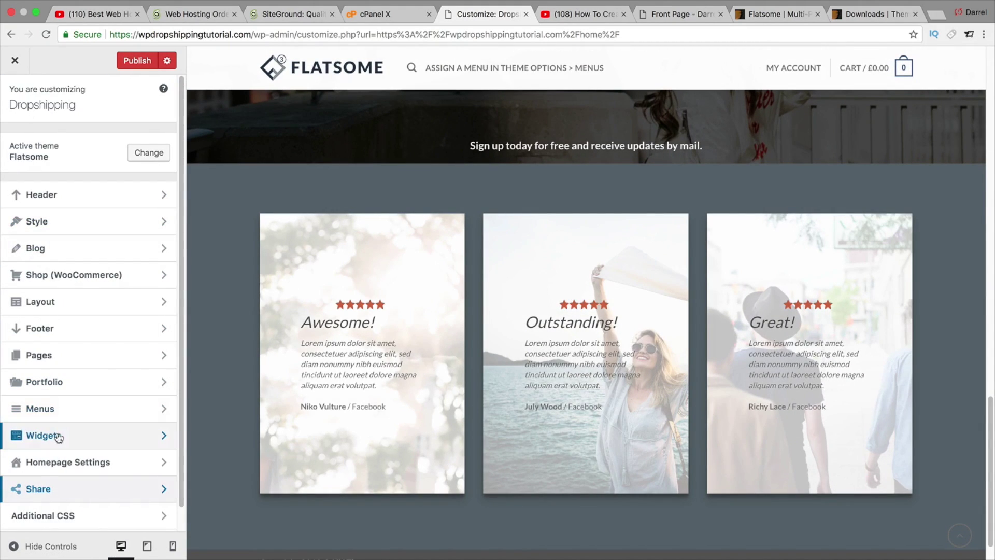
left_click(81, 412)
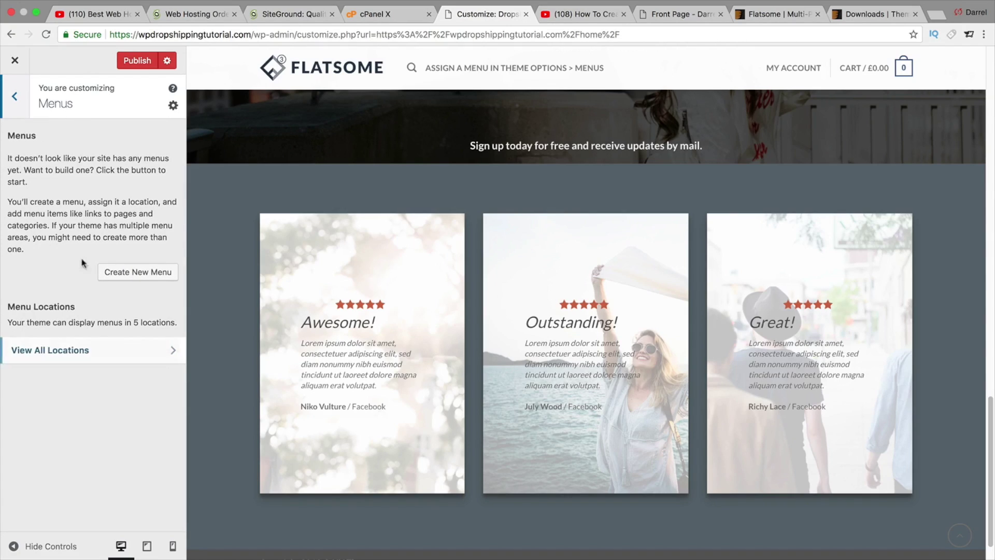
left_click(20, 101)
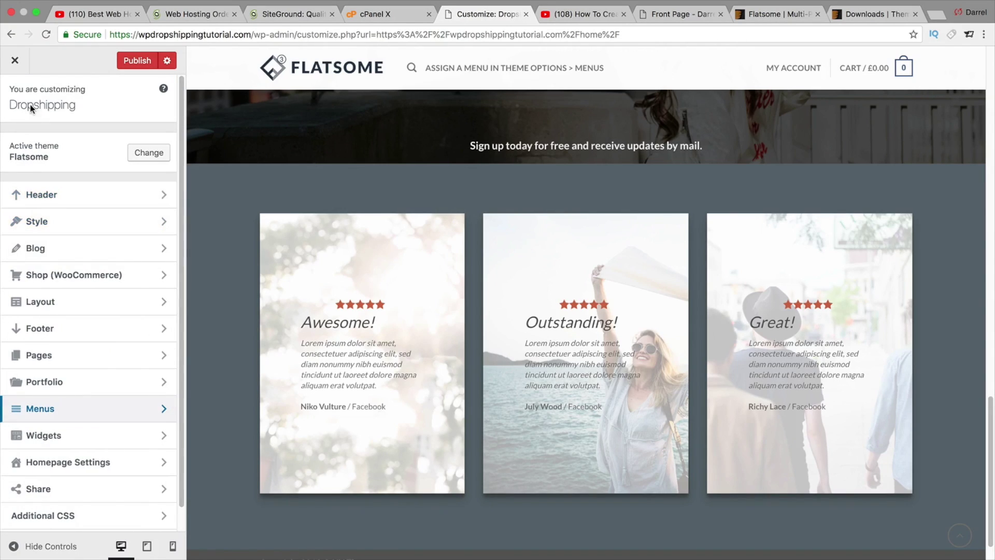
left_click(130, 62)
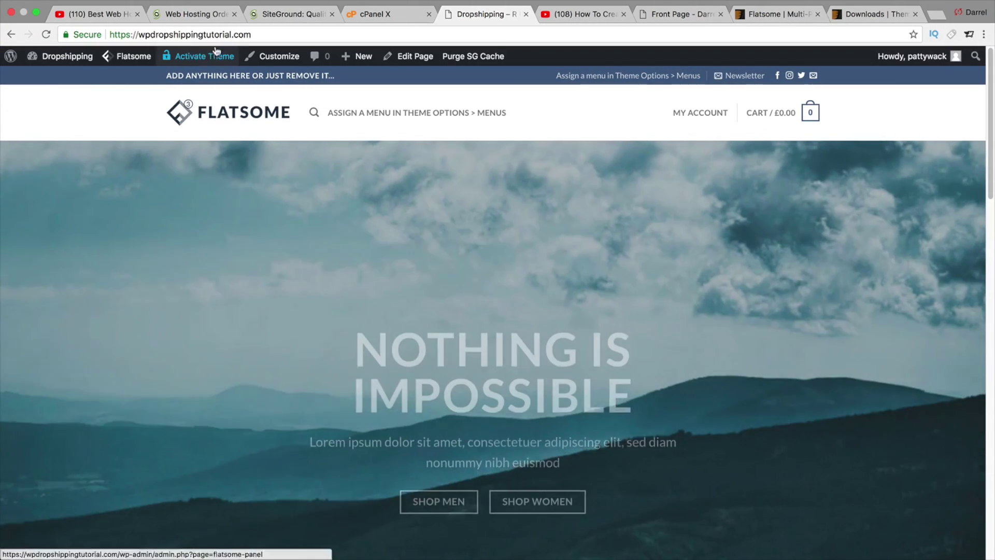
Go to Appearance > Menus in the dashboard and create a new menu named MENU 1.
left_click_drag(251, 34, 126, 34)
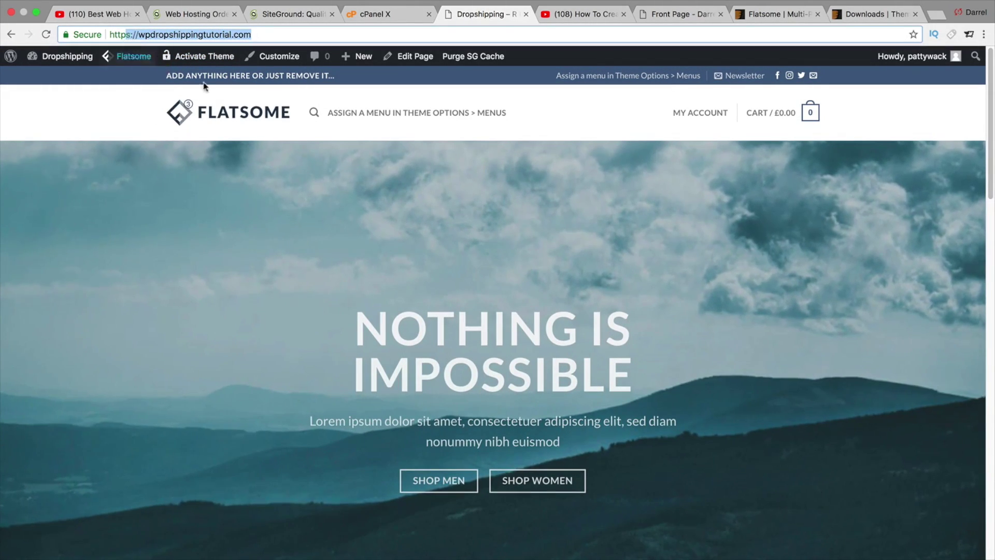
mouse_move(677, 113)
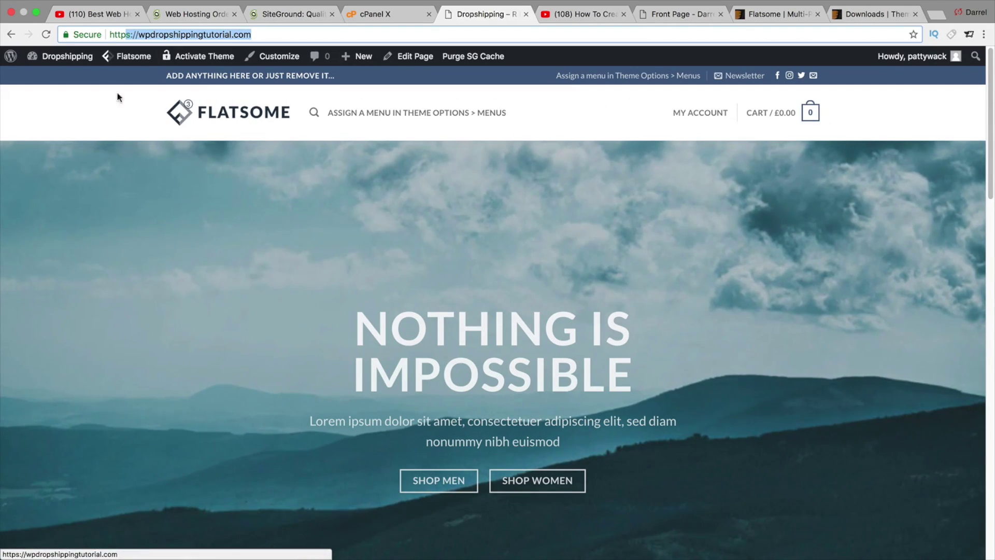
mouse_move(60, 56)
left_click(71, 79)
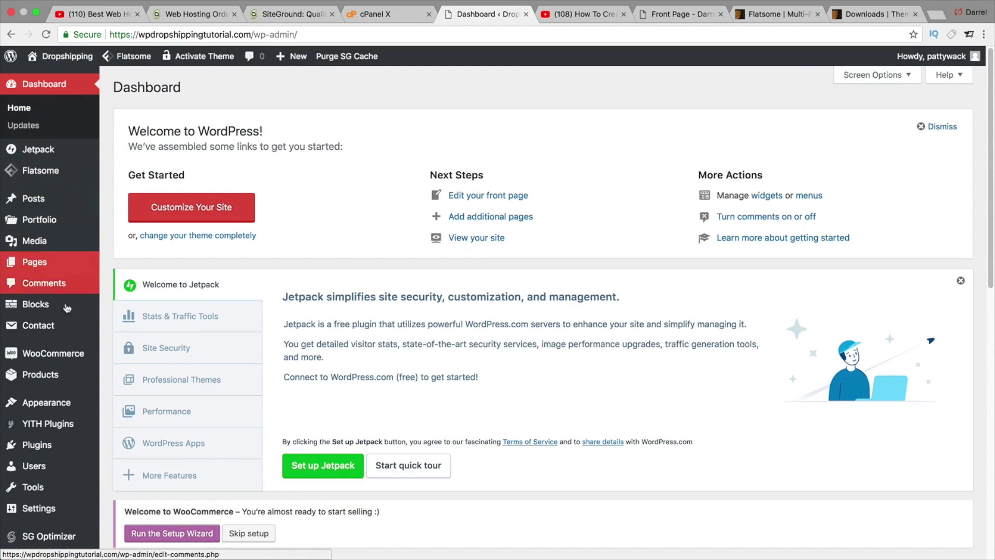
mouse_move(67, 406)
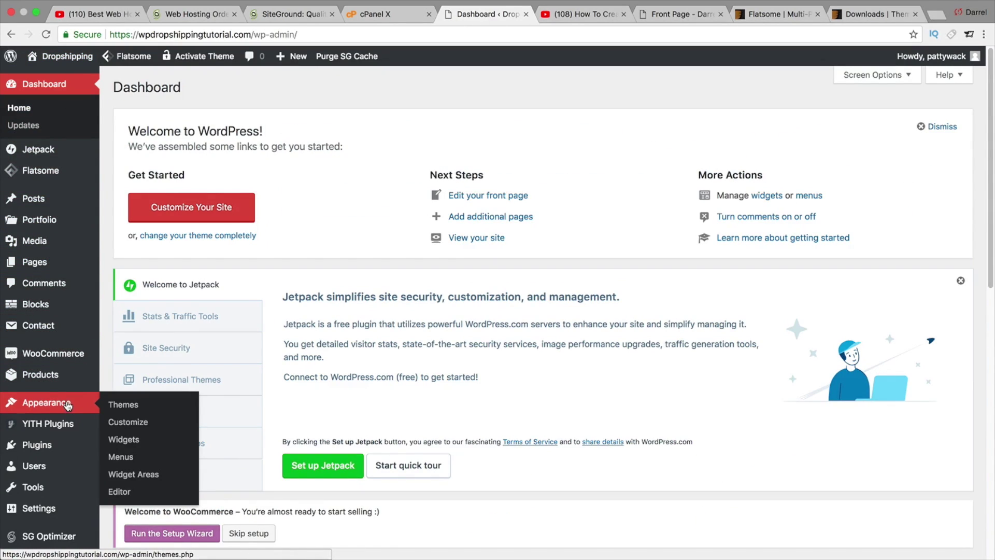
left_click(128, 457)
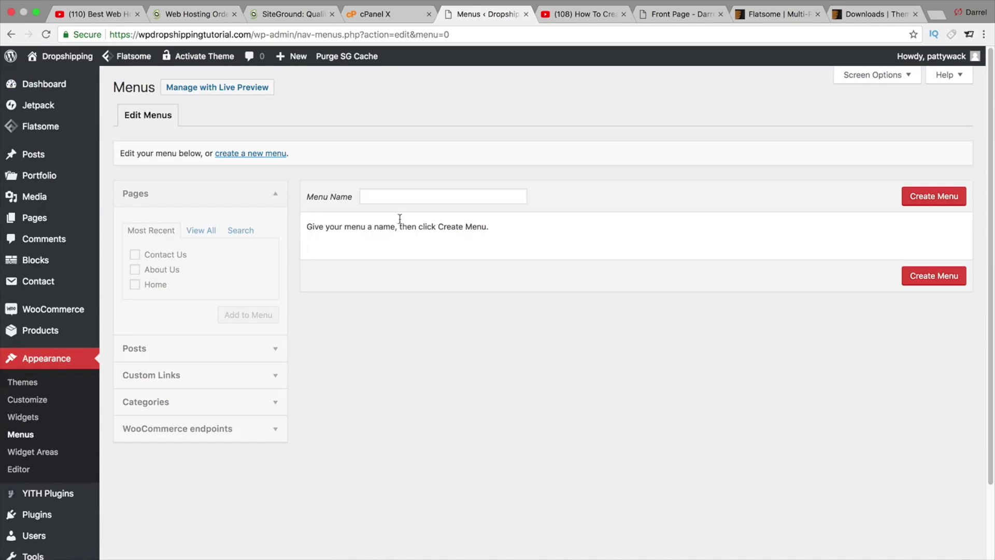
left_click(412, 197)
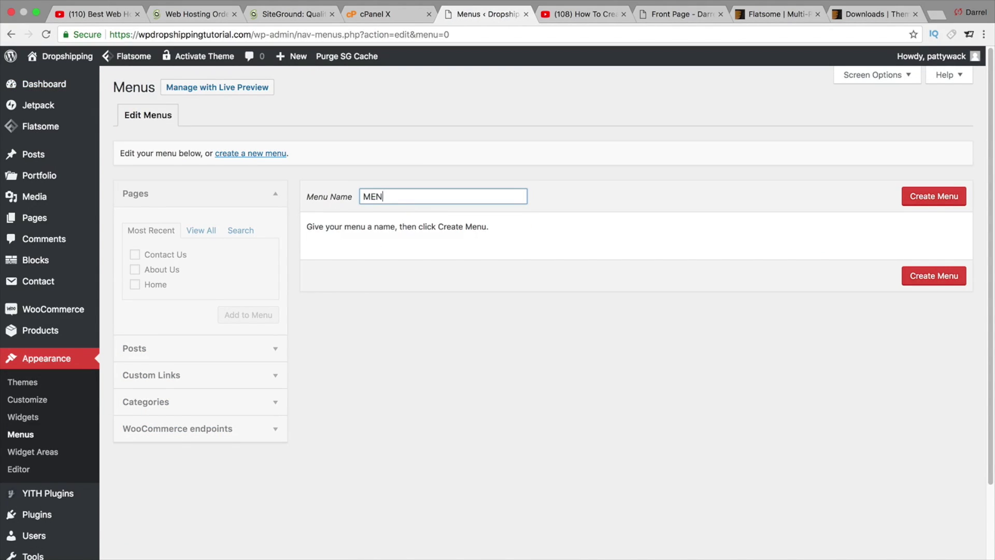
left_click(922, 195)
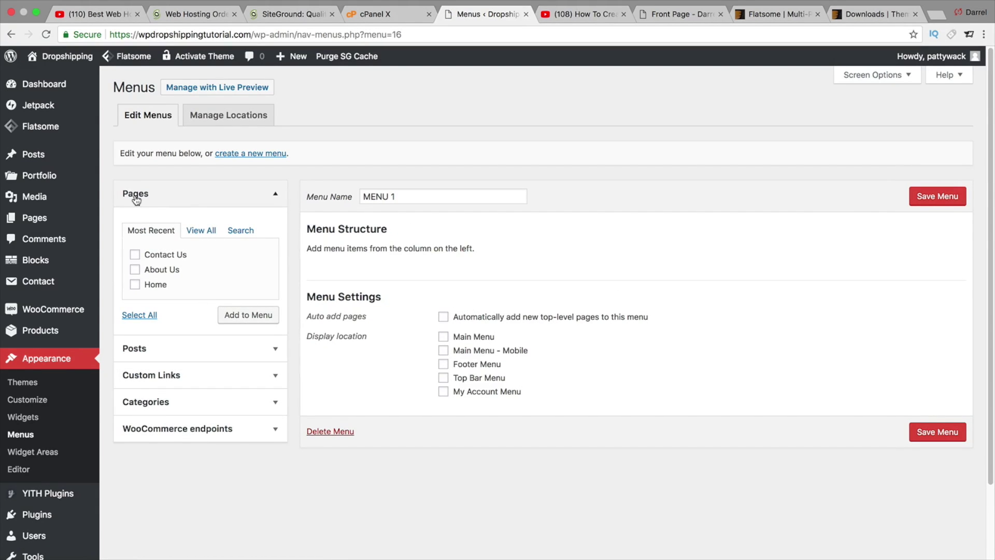
Add all pages, remove the duplicate Home item, and save the menu with Home, About Us, Contact Us.
left_click(207, 232)
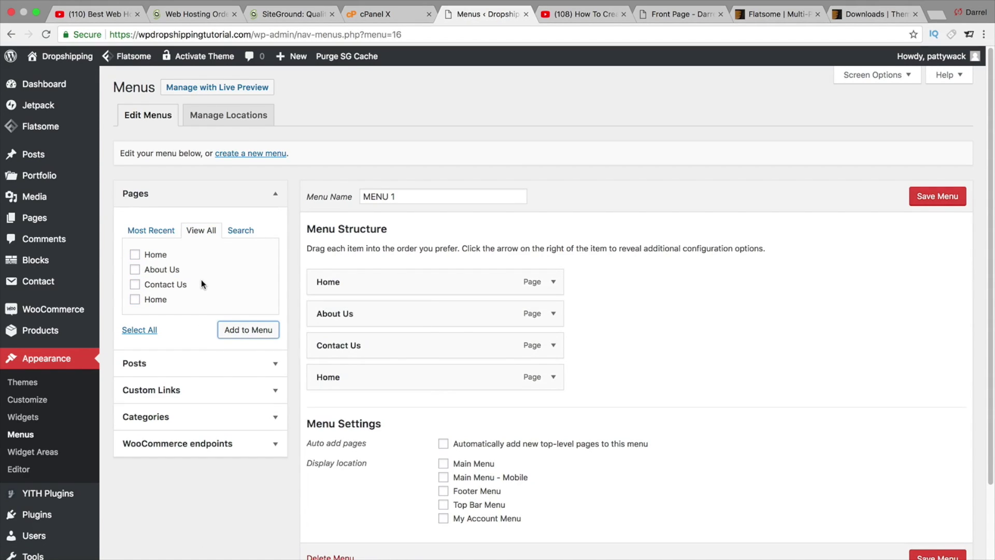
left_click(540, 282)
left_click(551, 283)
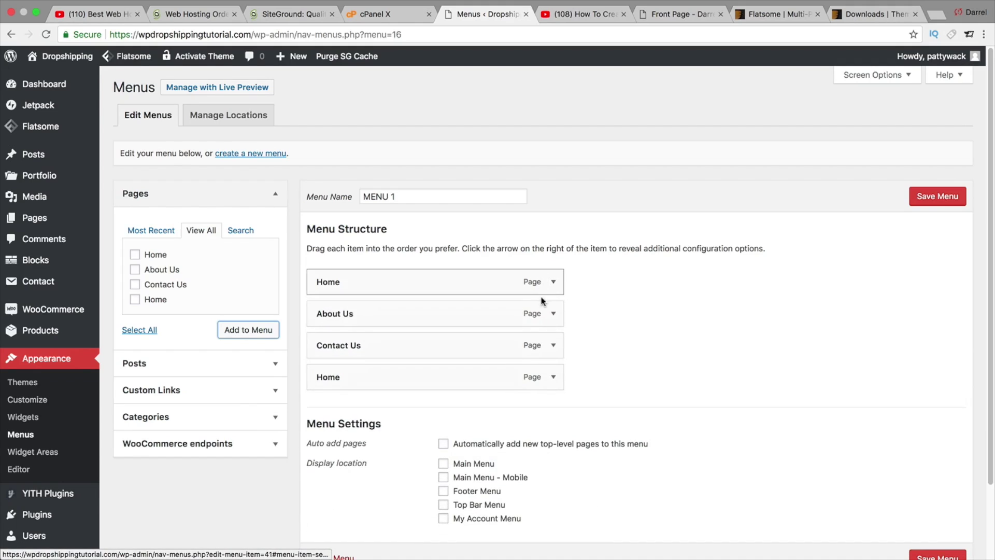
left_click(551, 382)
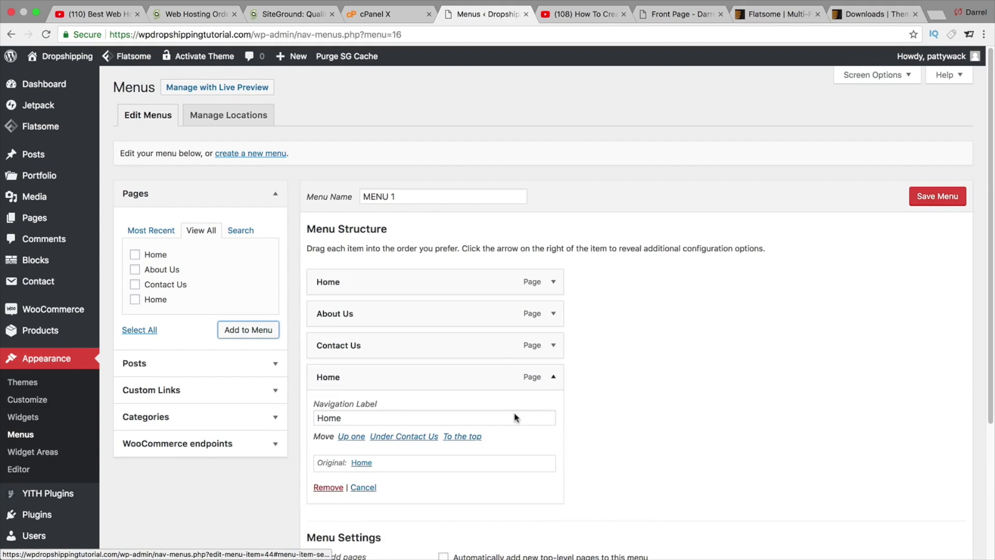
left_click(329, 488)
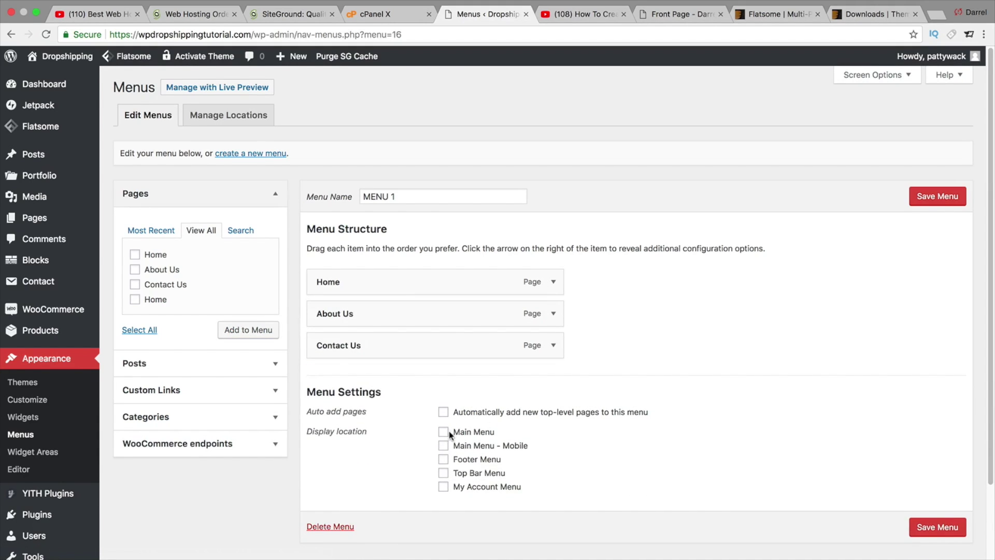
left_click(948, 199)
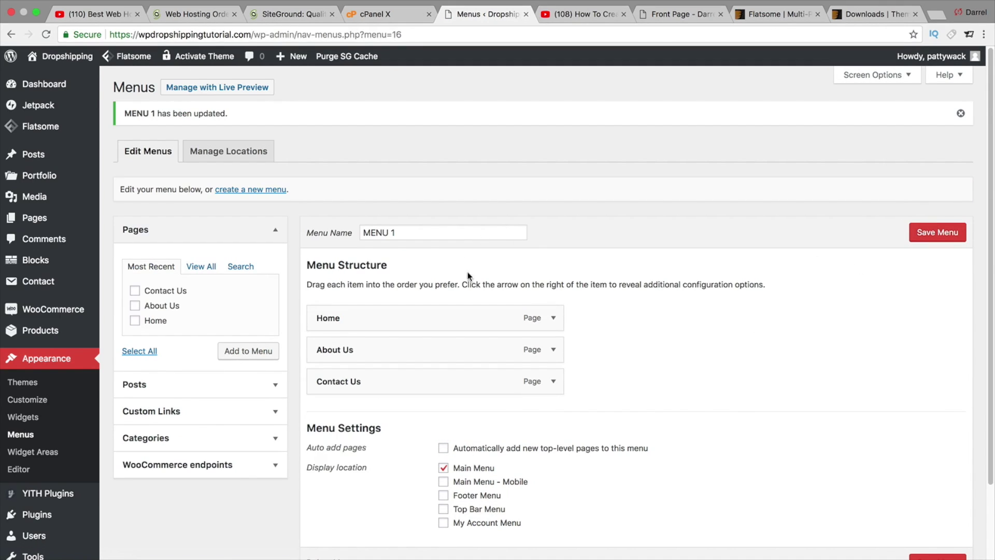
mouse_move(78, 65)
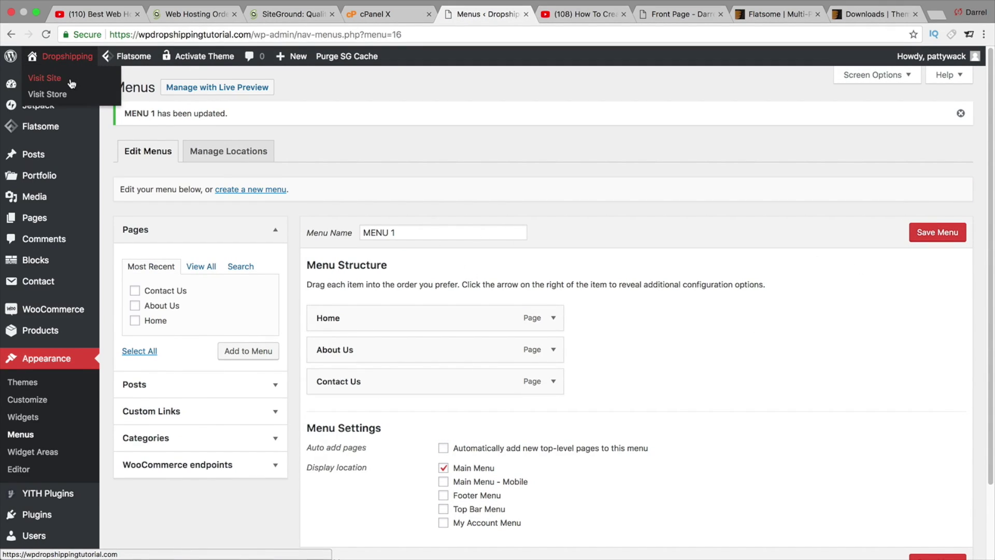
left_click(44, 81)
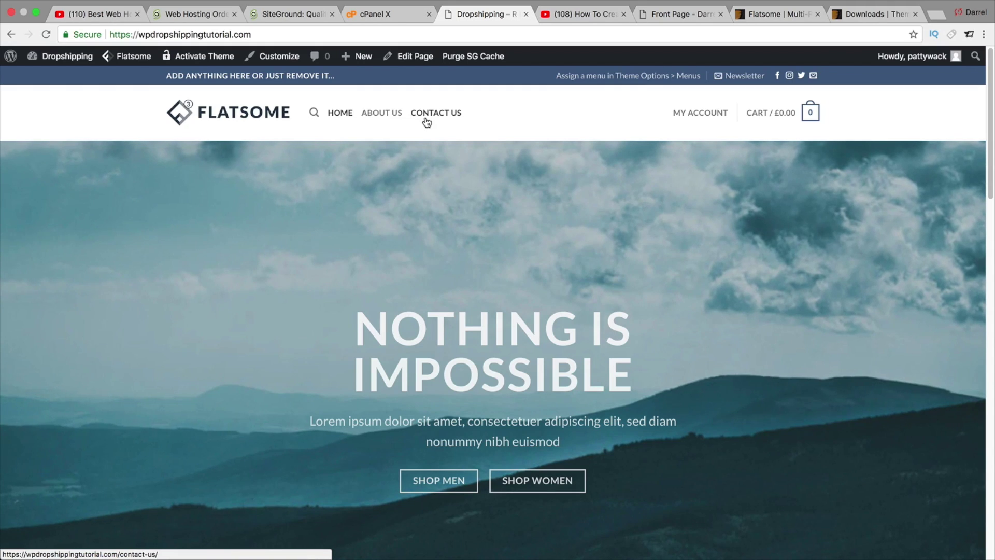
left_click(378, 115)
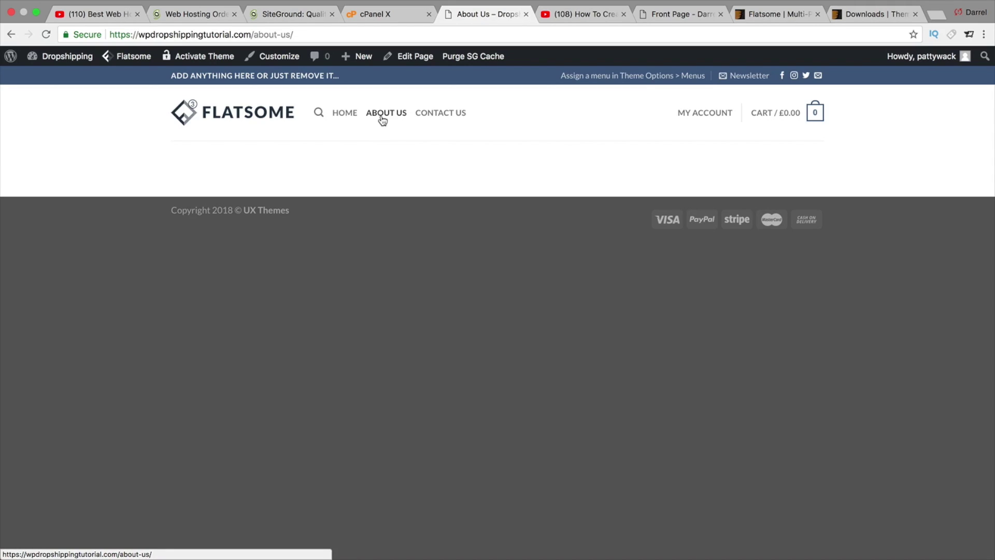
mouse_move(408, 56)
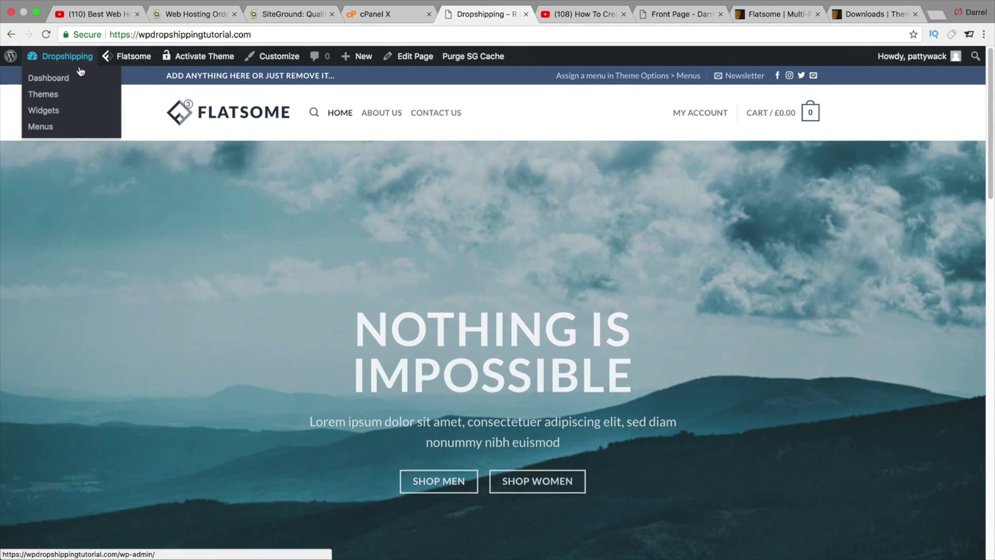
left_click(79, 77)
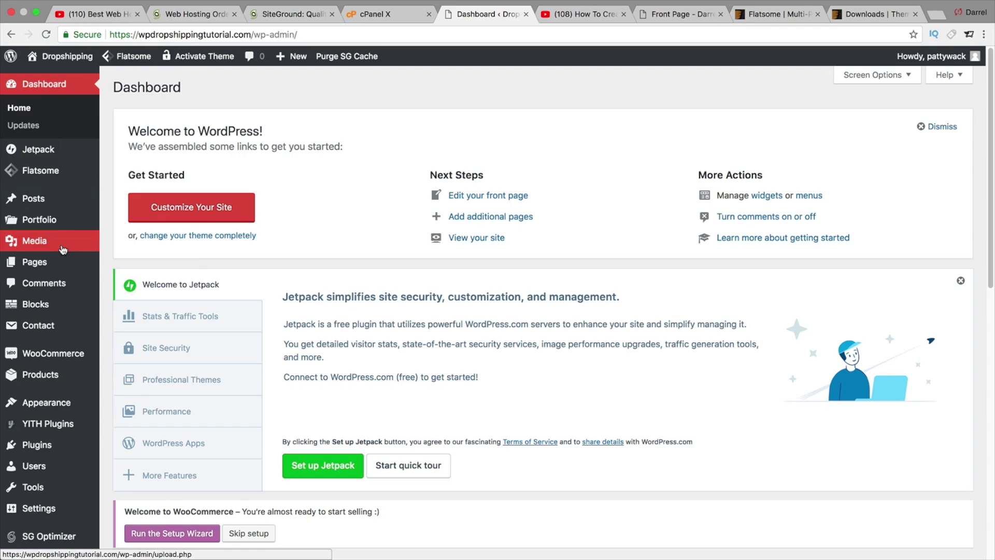
mouse_move(68, 262)
left_click(121, 262)
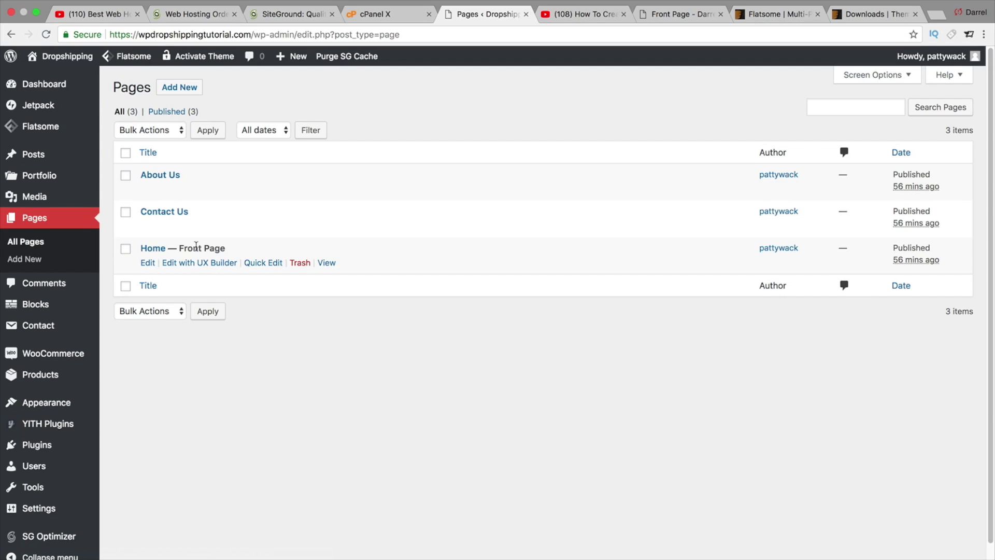
mouse_move(59, 56)
left_click(61, 78)
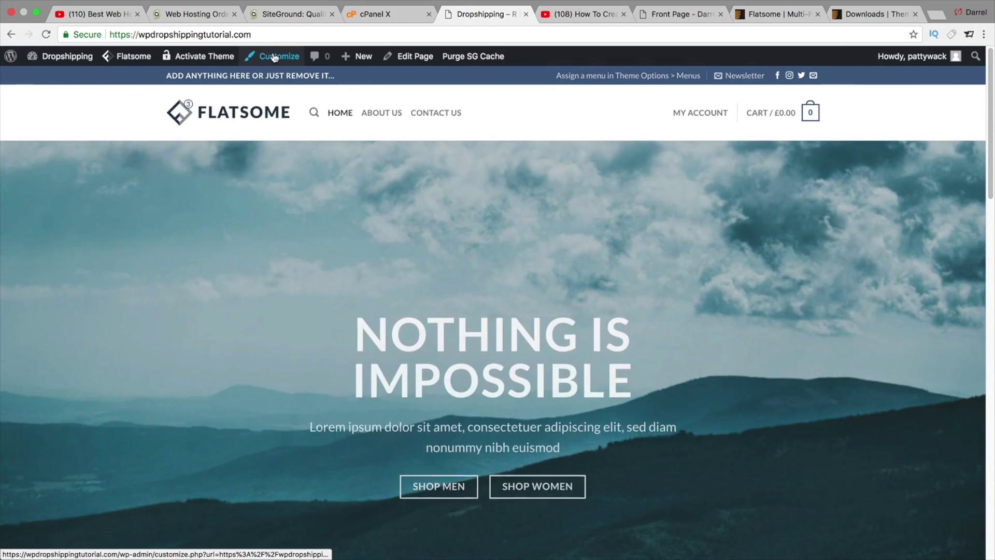
Open the Customizer's Header presets list.
left_click(275, 57)
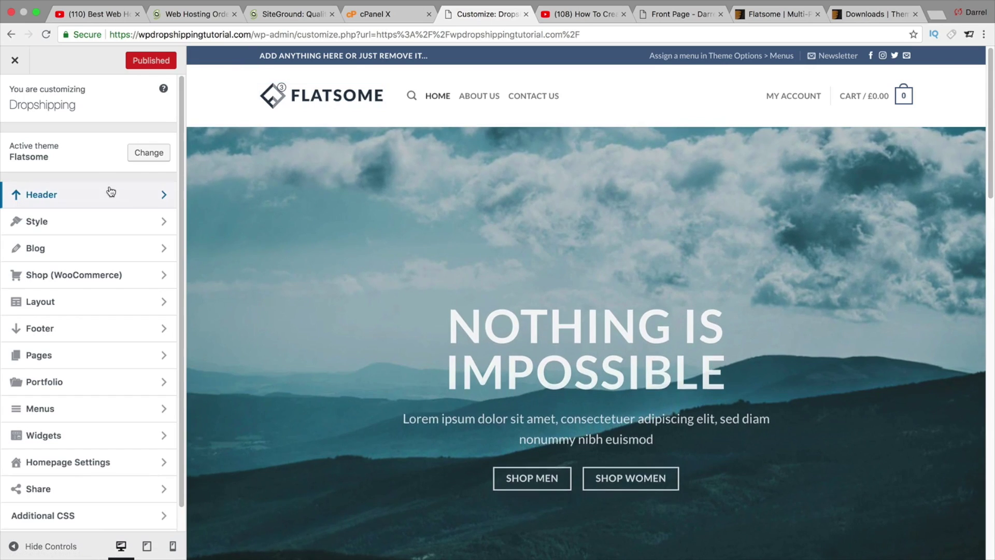
left_click(110, 193)
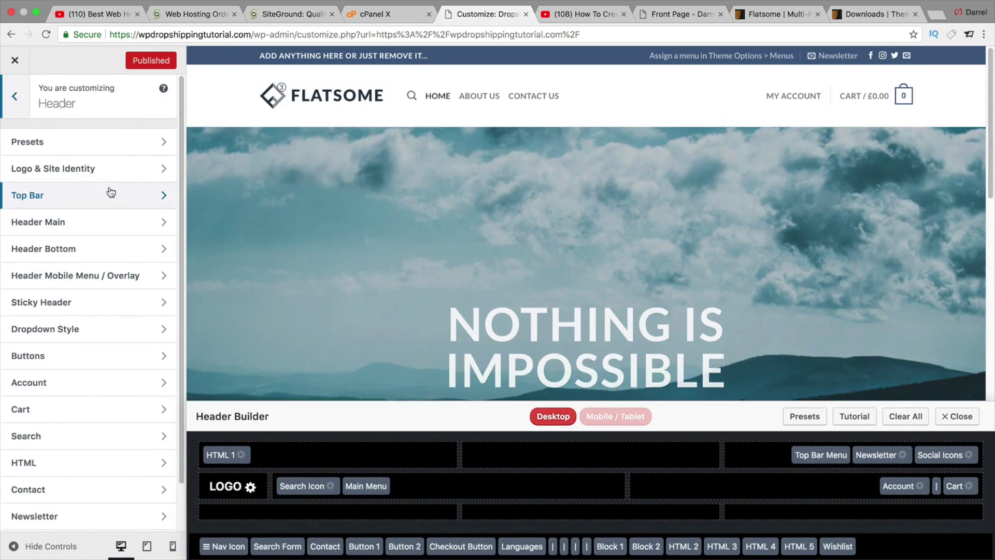
left_click(98, 147)
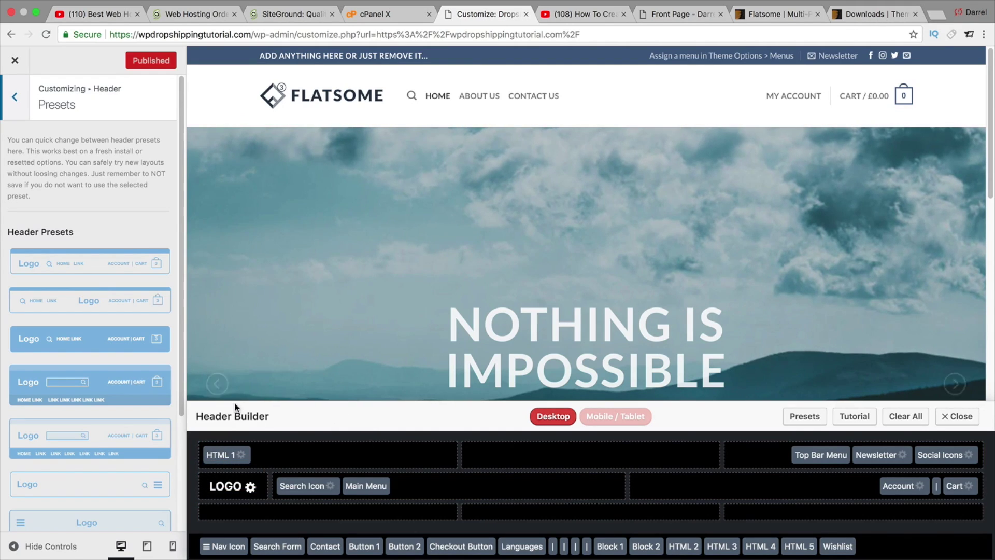
left_click_drag(182, 299, 172, 384)
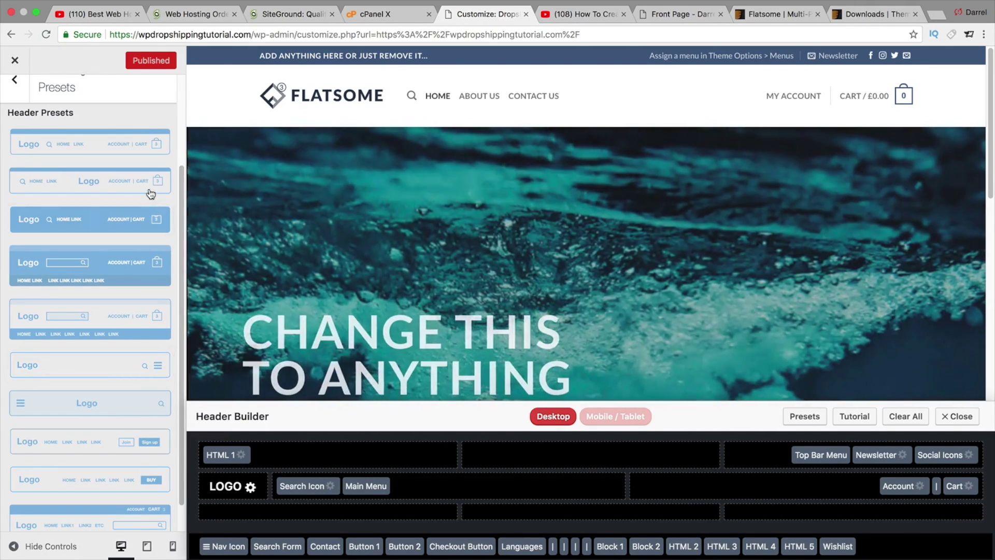
Try several header presets, apply the one with Sign Up and Join buttons, and open Button 1.
left_click(143, 184)
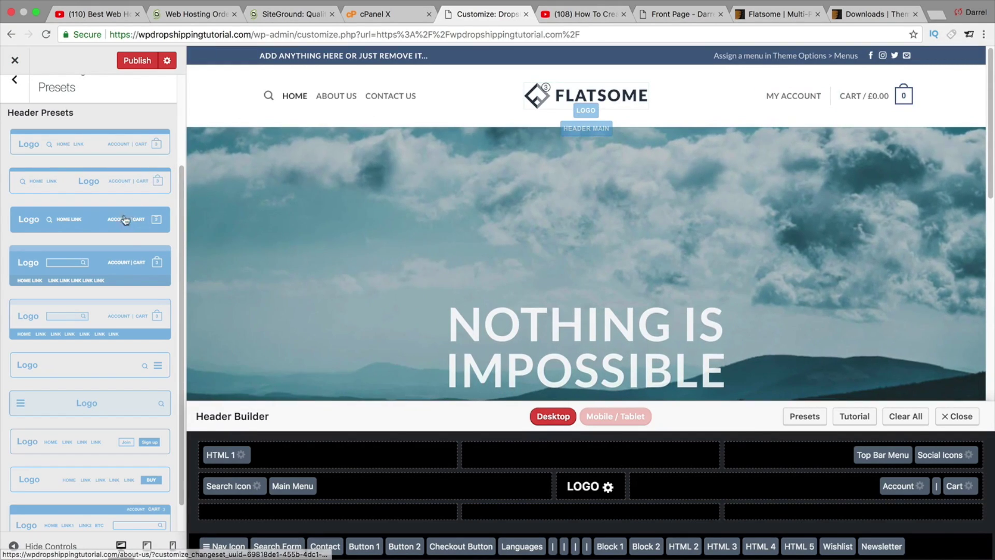
left_click(125, 221)
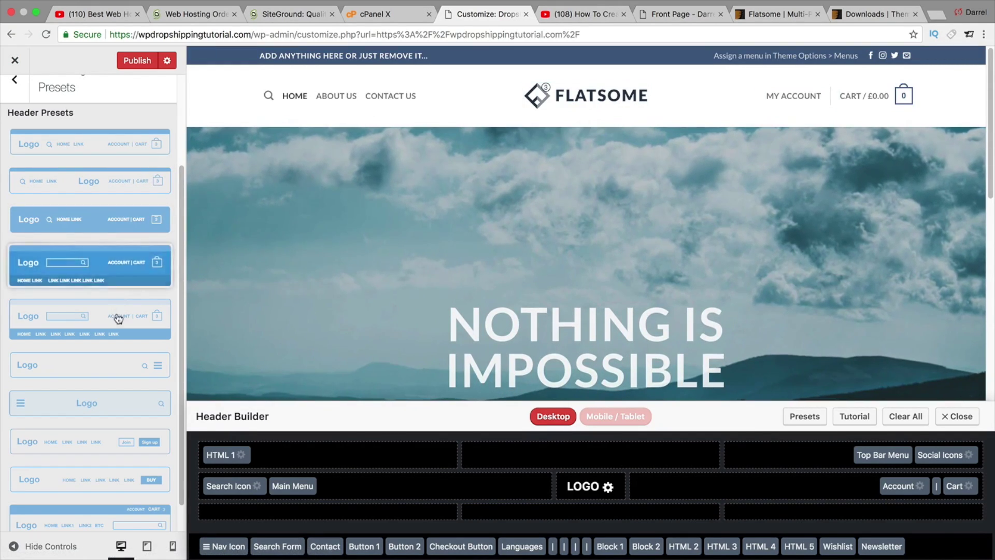
left_click(115, 317)
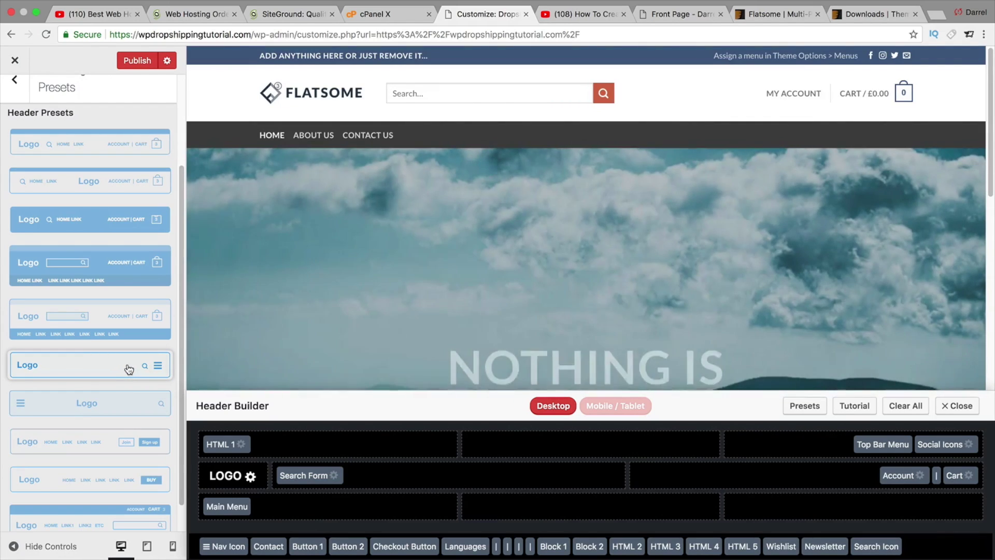
left_click(130, 366)
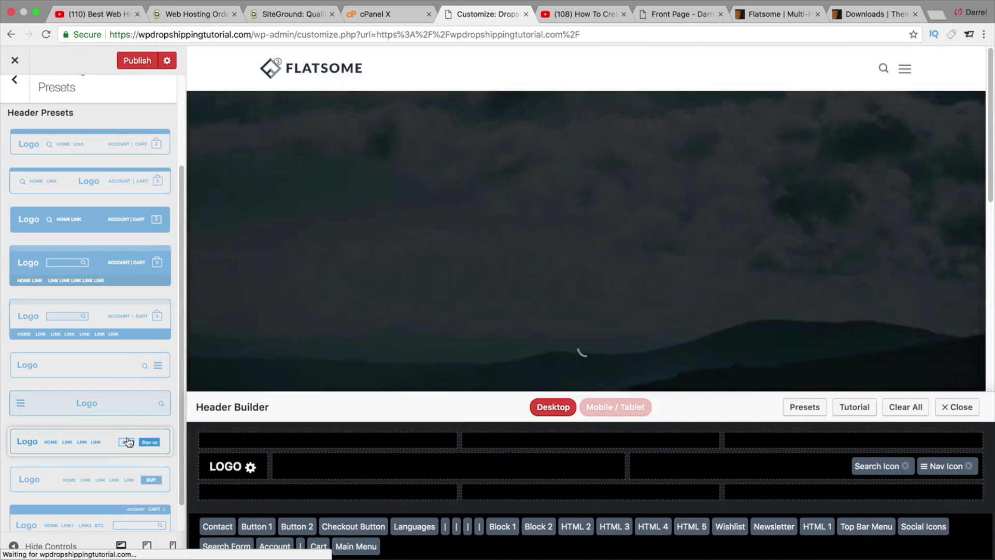
left_click(135, 440)
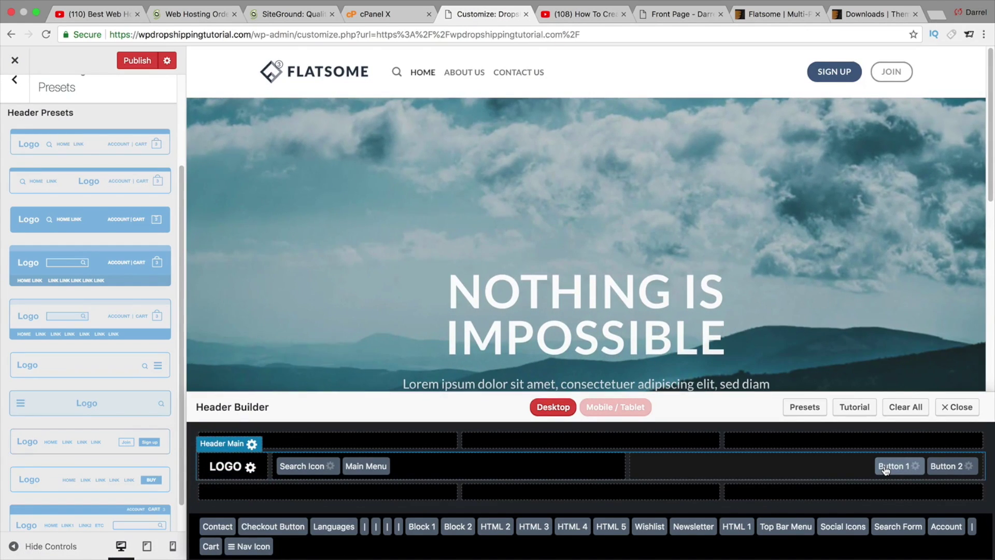
left_click(887, 467)
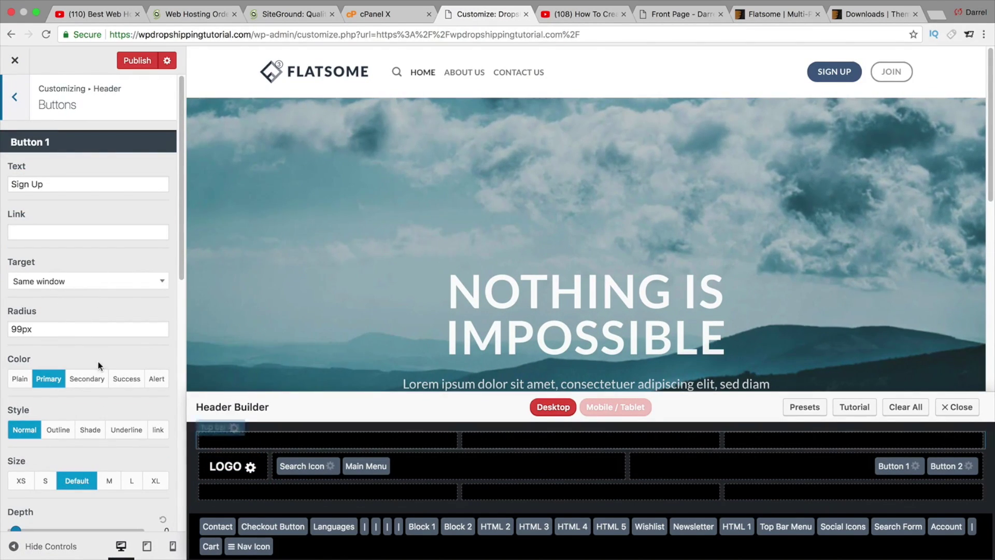
Apply the header preset with the menu on the right beside the buttons, and publish it.
left_click(61, 232)
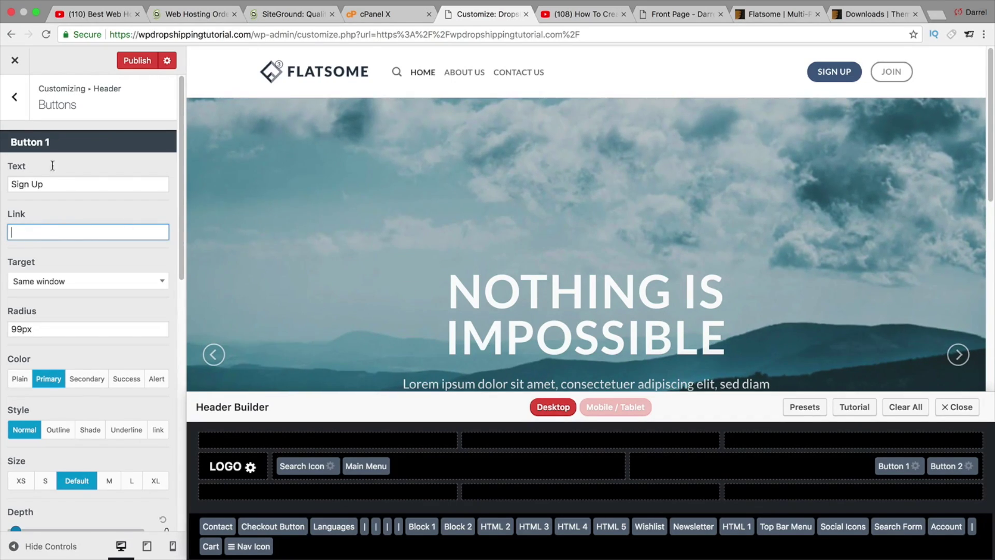
left_click(20, 113)
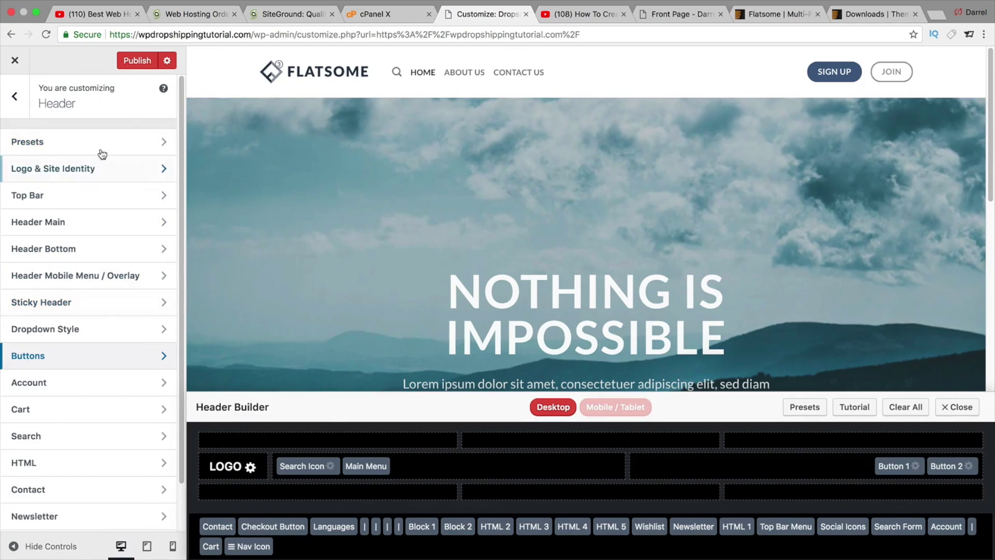
left_click(101, 141)
scroll(115, 419, "down", 3)
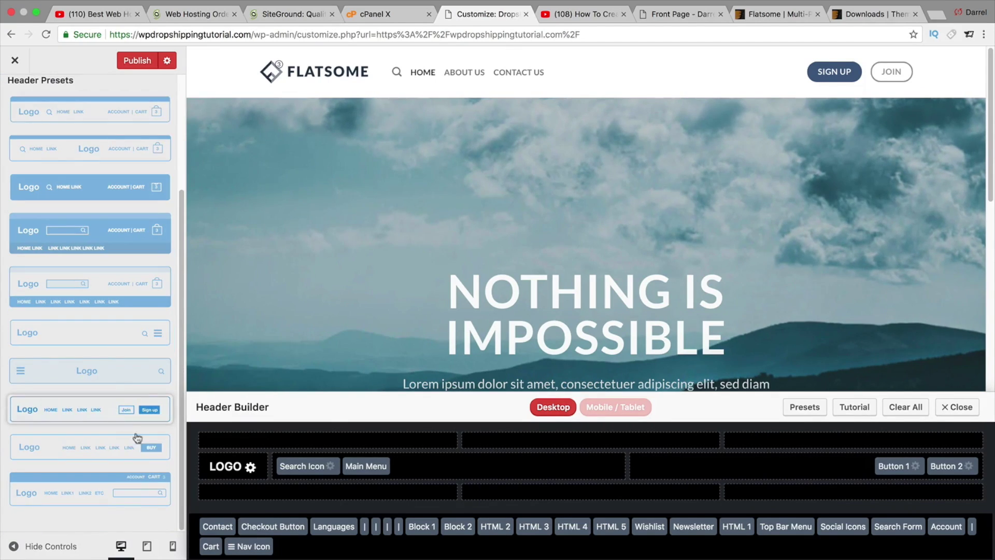
left_click(145, 453)
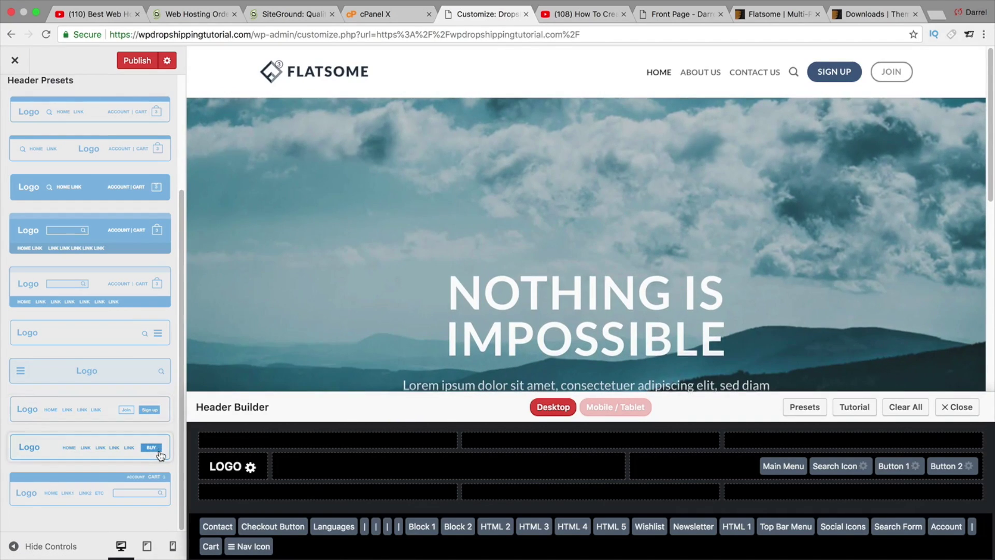
left_click(157, 455)
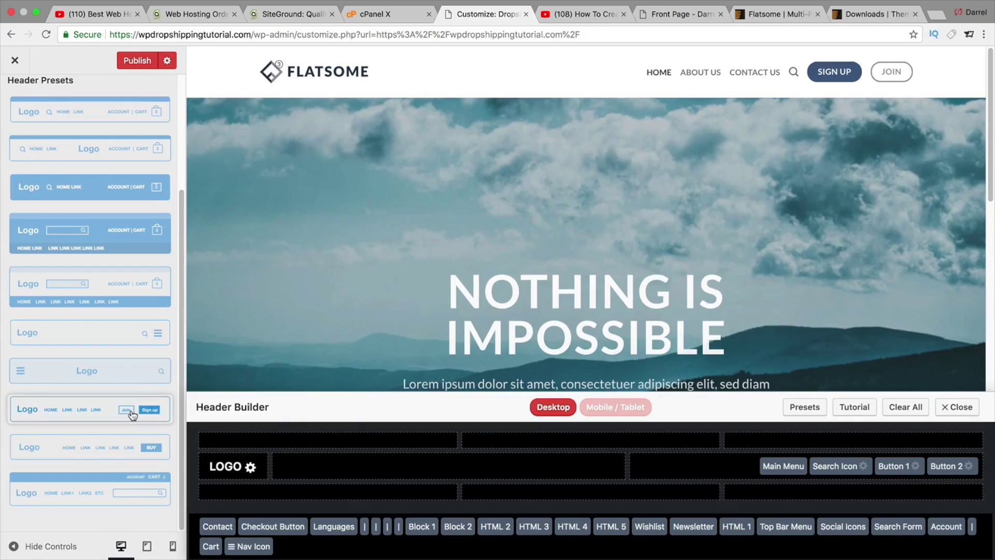
left_click(131, 416)
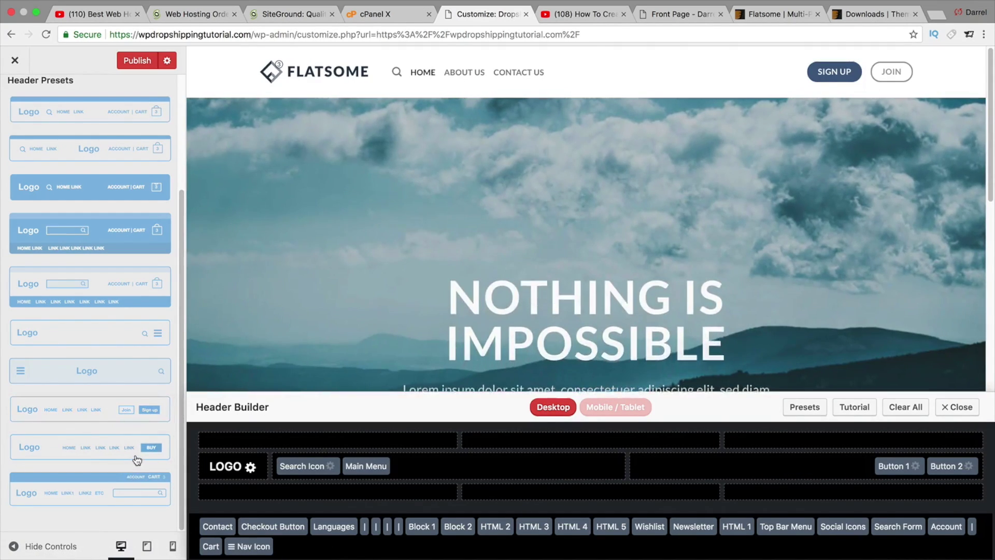
left_click(137, 459)
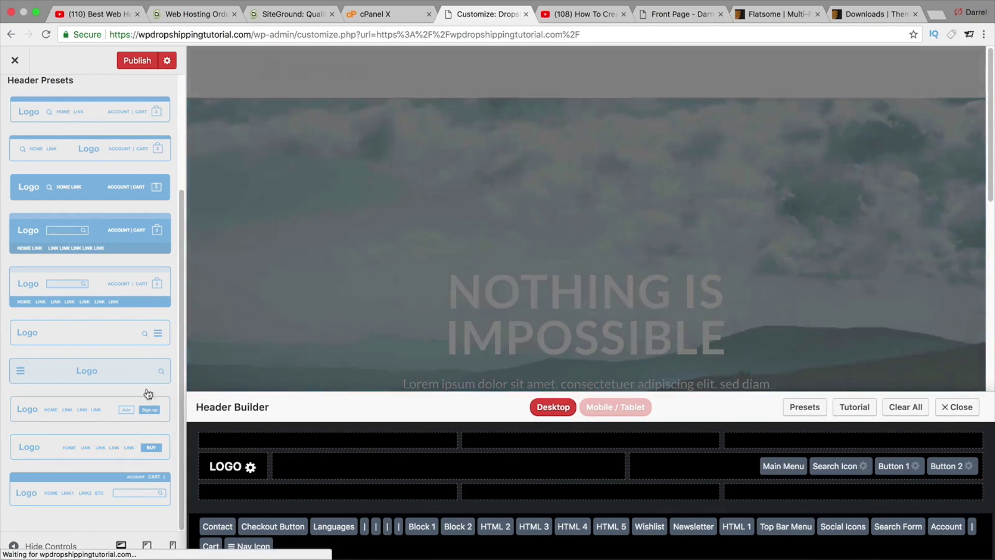
left_click(145, 62)
scroll(78, 107, "up", 3)
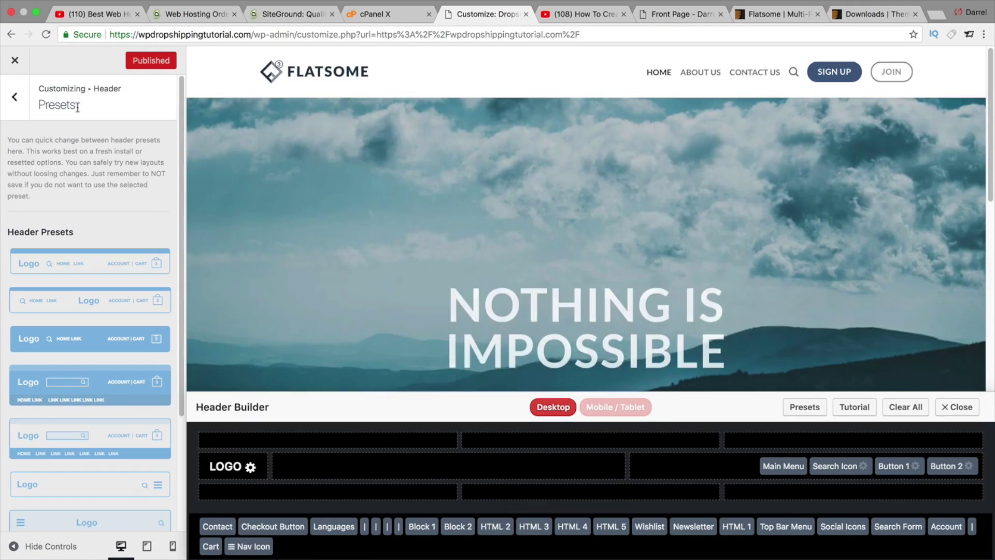
left_click(17, 97)
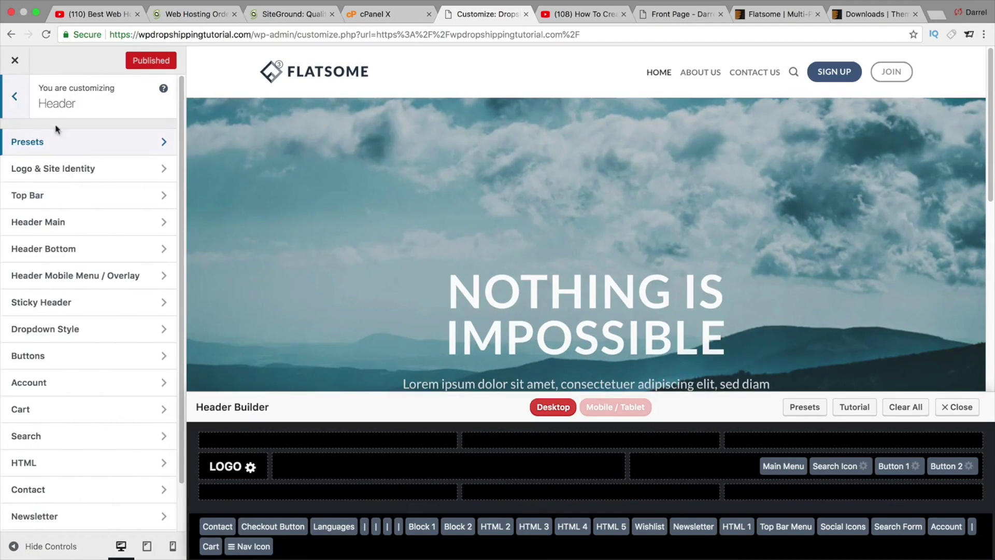
Try turning the header top bar on, then leave it off.
left_click(92, 197)
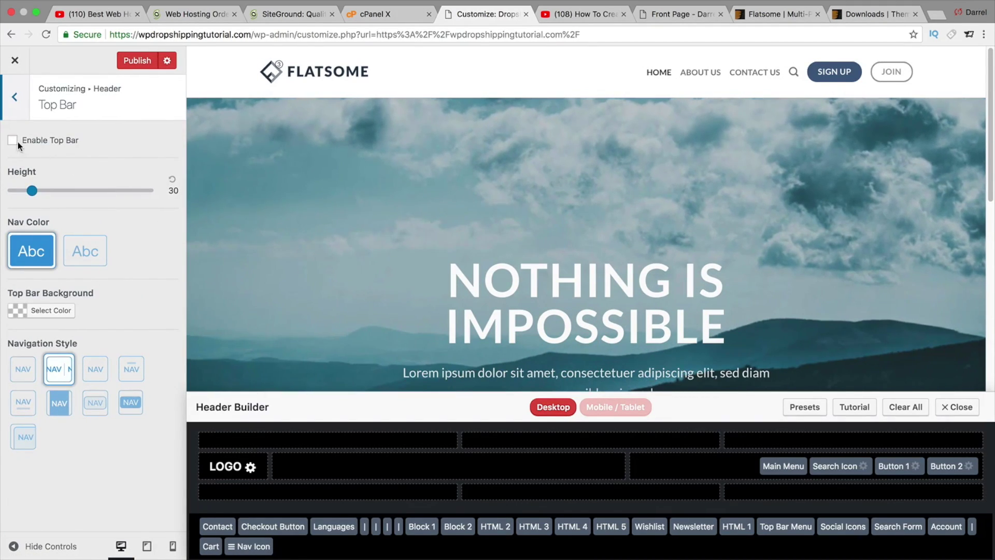
left_click(14, 141)
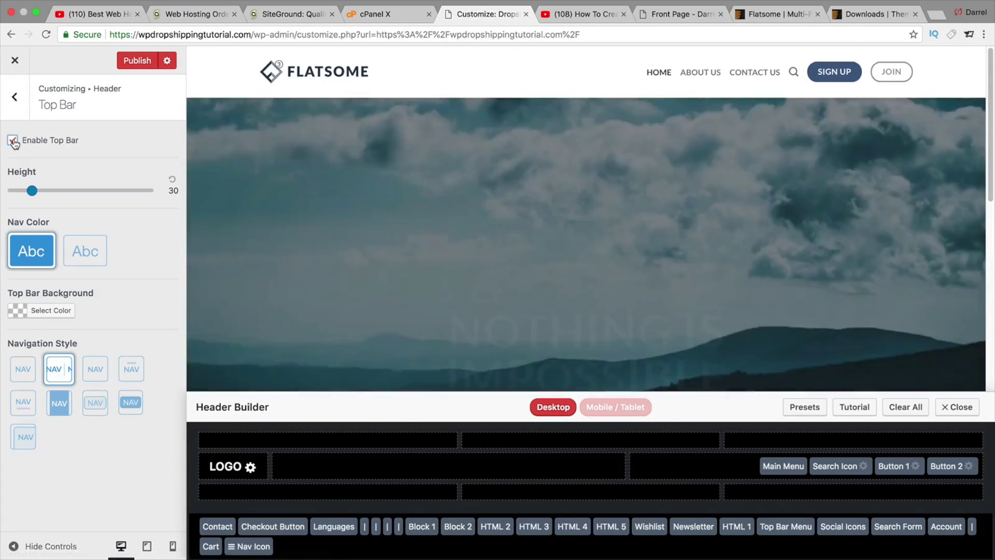
left_click(13, 141)
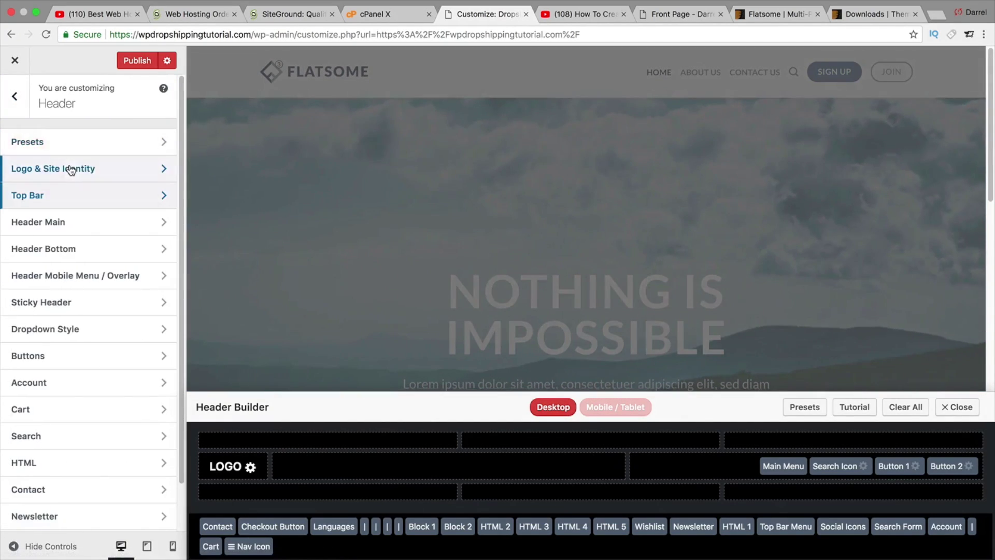
Compare centred and left logo positions, keeping the logo on the left.
left_click(71, 168)
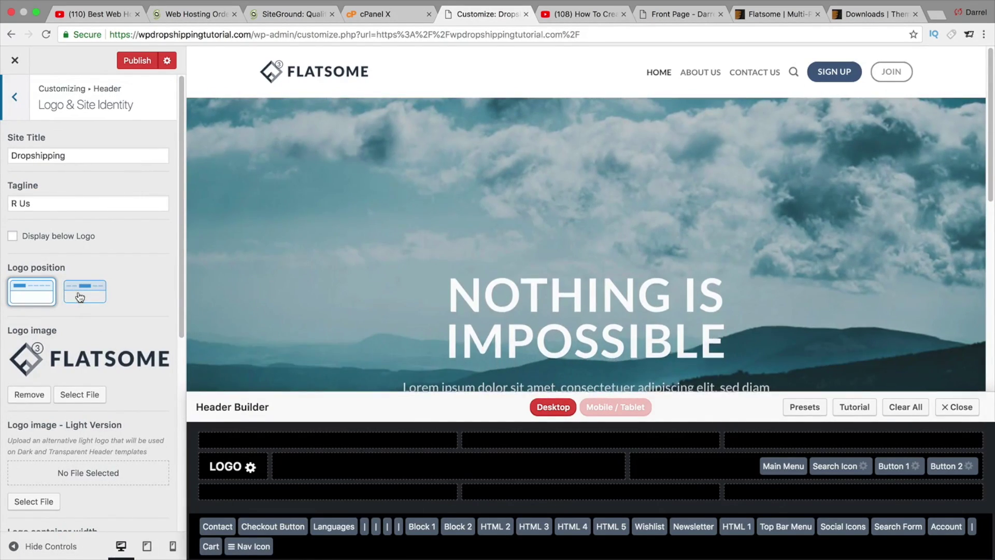
left_click(79, 295)
left_click(36, 296)
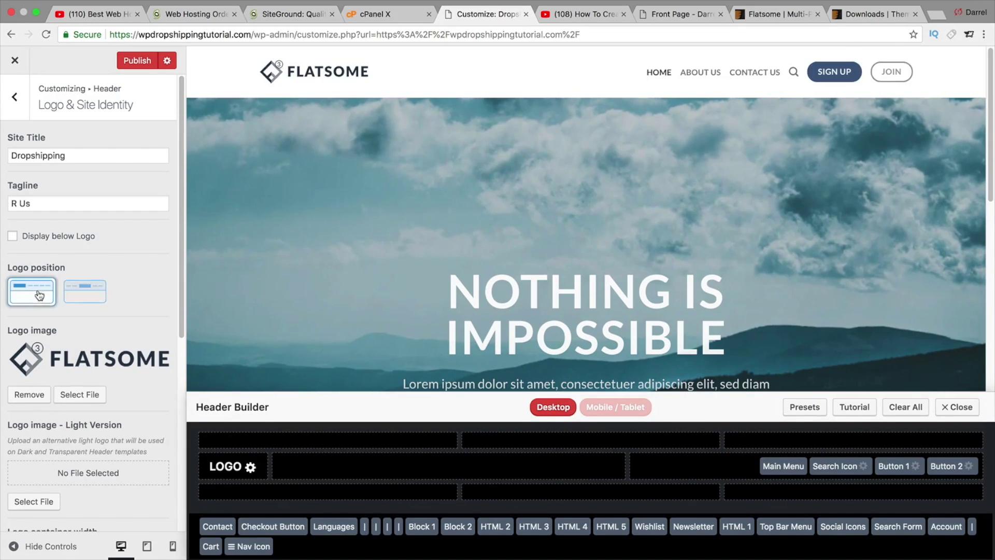
left_click(76, 293)
left_click(31, 293)
left_click(15, 96)
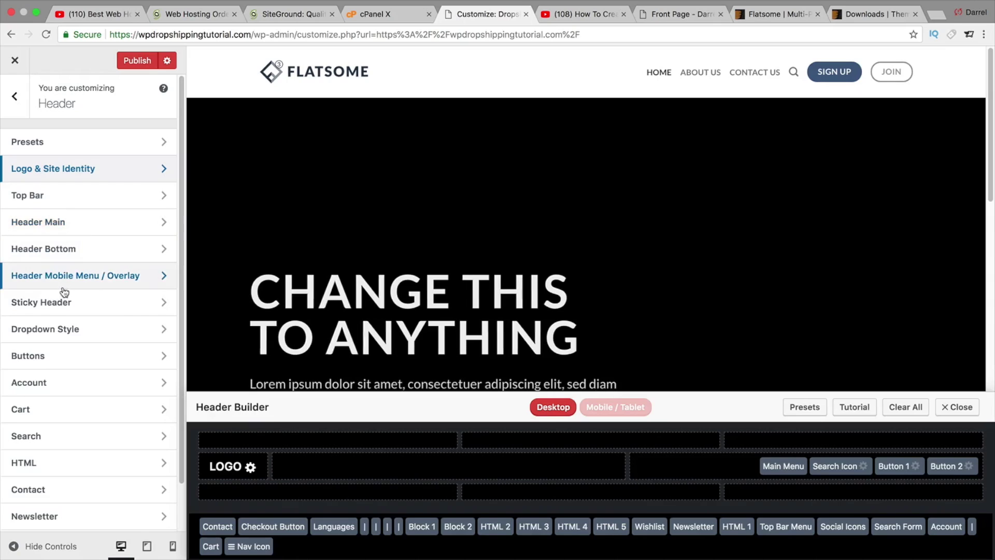
Adjust the header bottom height slightly.
left_click(67, 248)
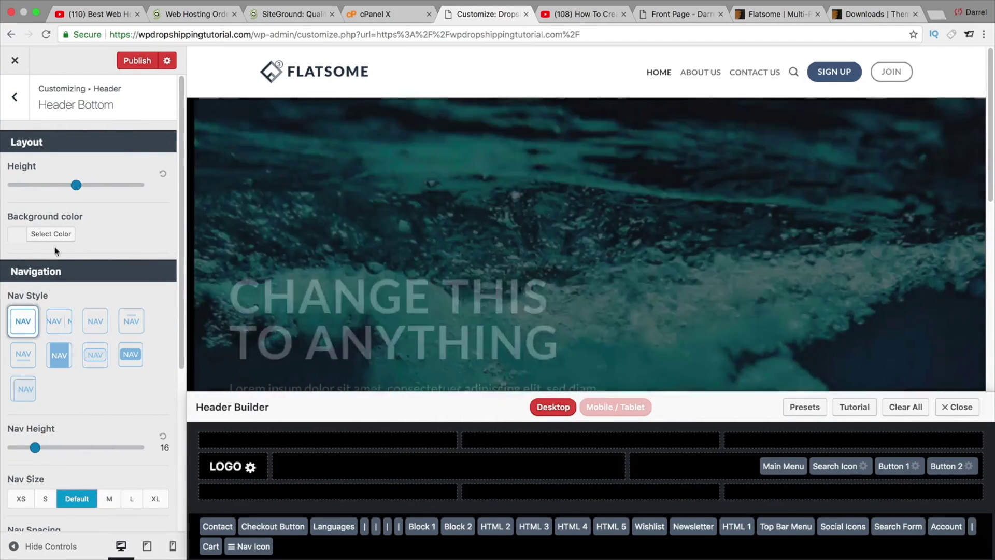
mouse_move(76, 186)
left_mouse_down()
mouse_move(65, 186)
mouse_move(73, 184)
left_mouse_up()
left_click(15, 98)
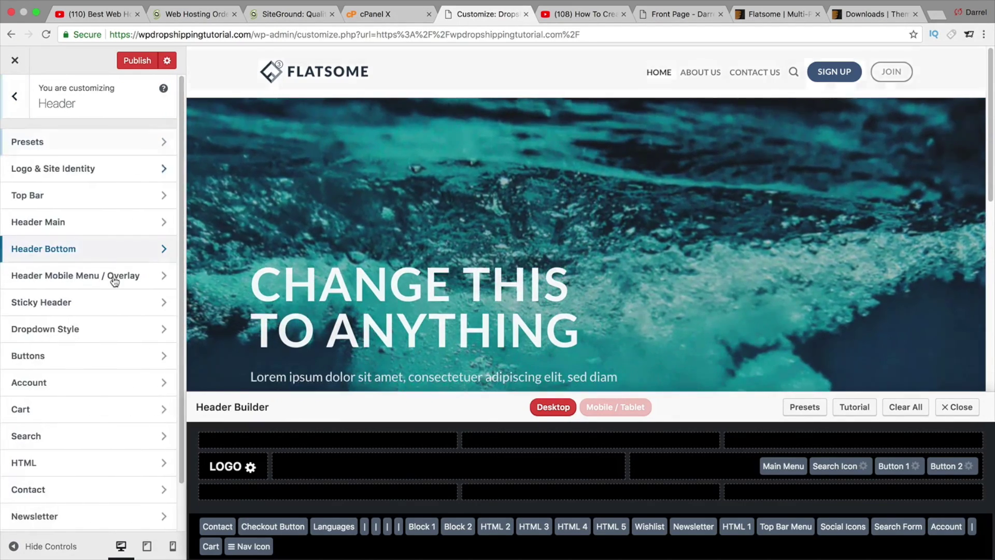
scroll(111, 359, "down", 1)
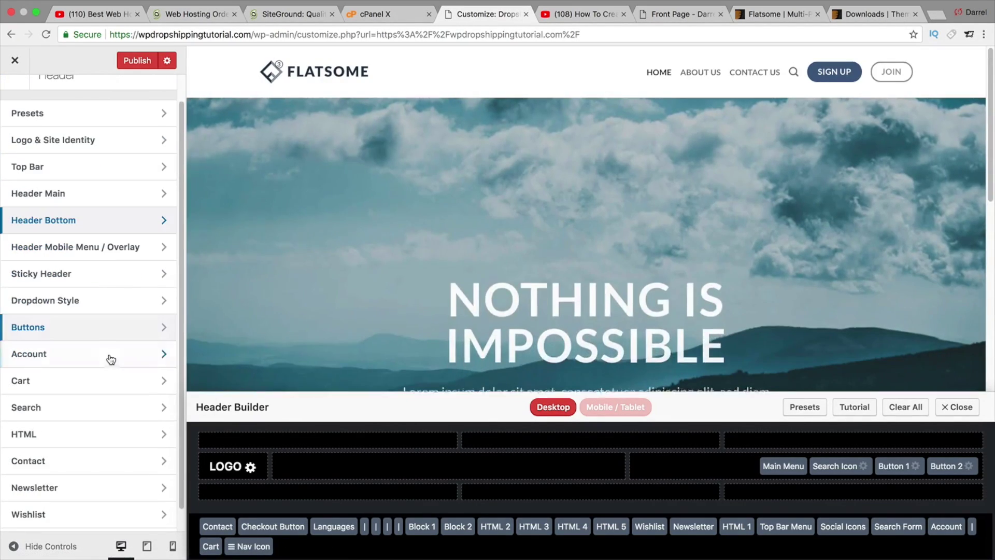
scroll(111, 359, "down", 1)
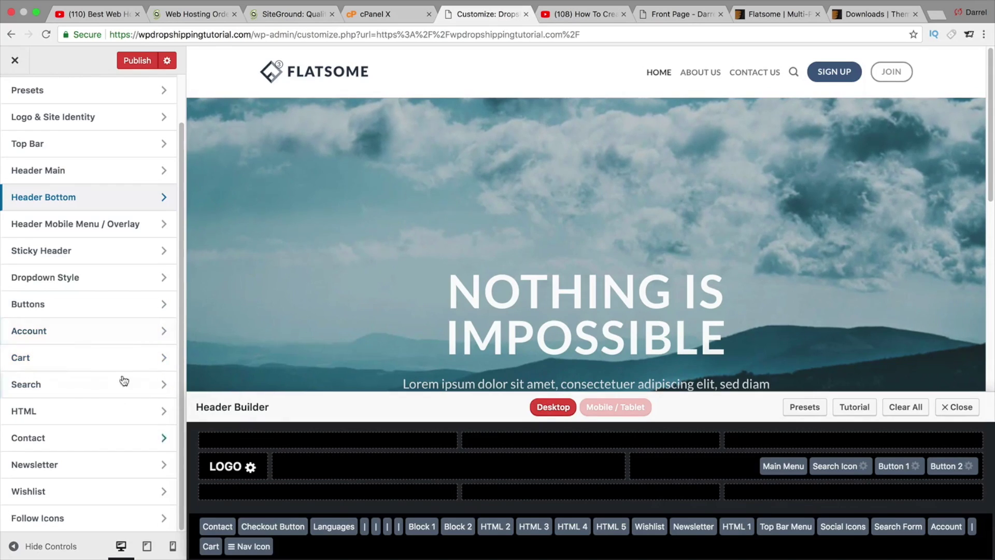
Review the header Contact settings and publish the customizer changes.
left_click(89, 450)
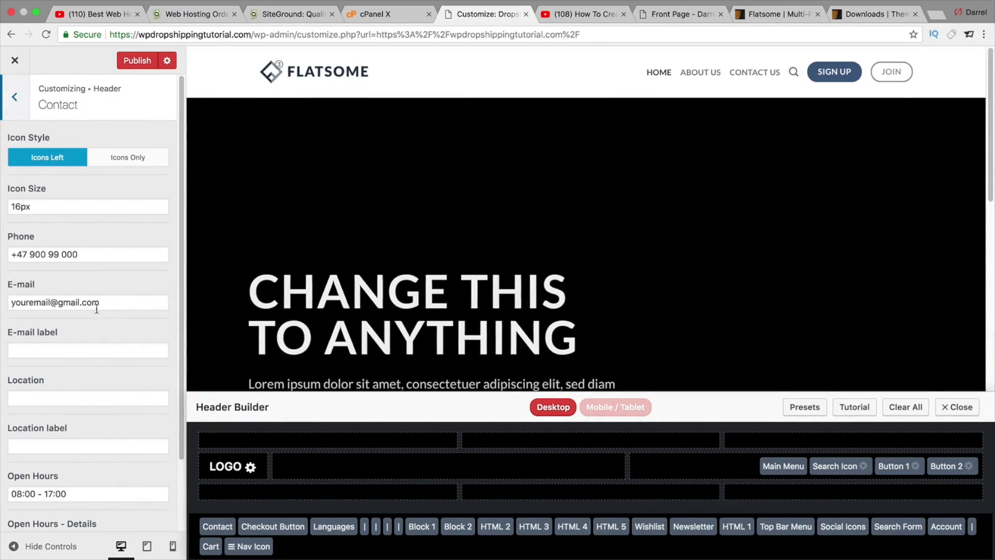
scroll(94, 316, "down", 3)
scroll(94, 316, "up", 3)
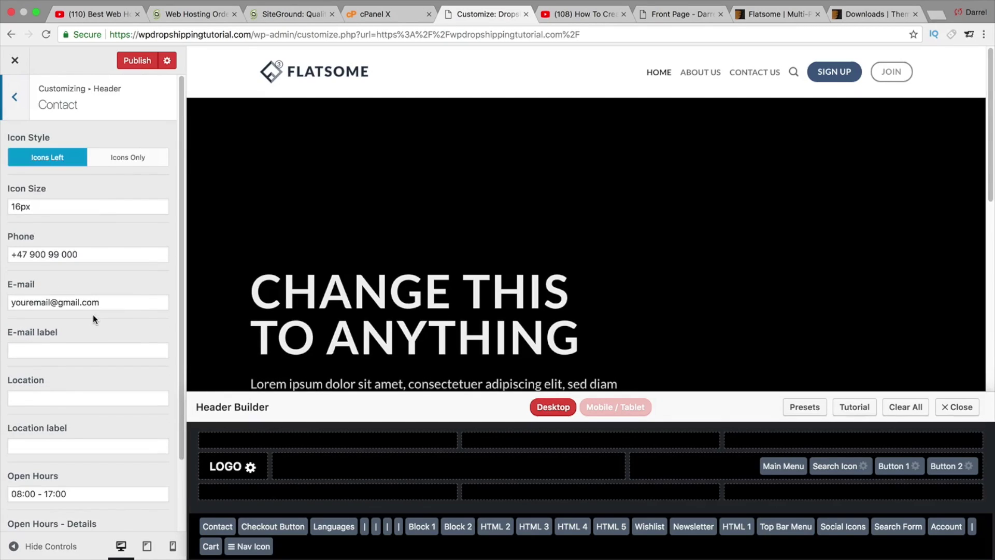
left_click(11, 93)
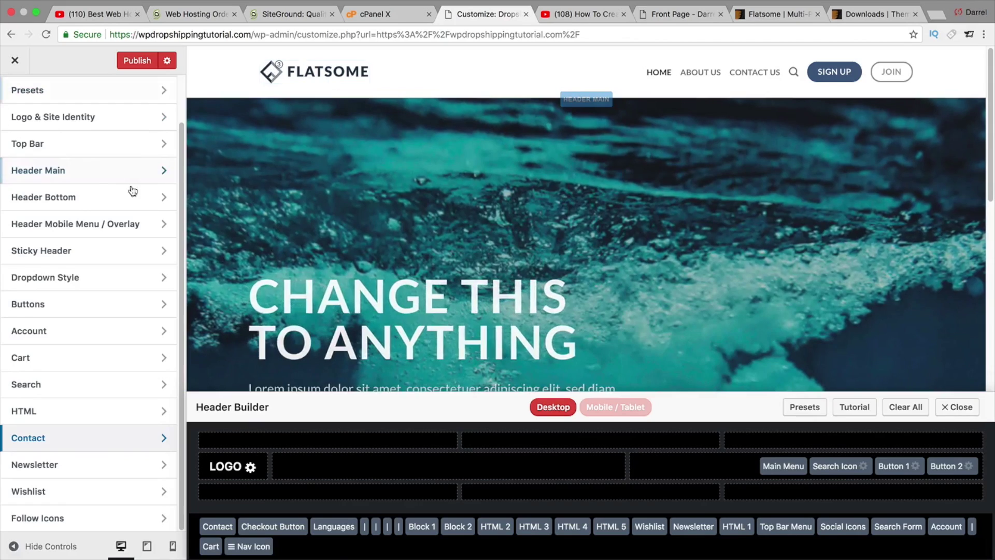
scroll(129, 191, "up", 2)
left_click(147, 61)
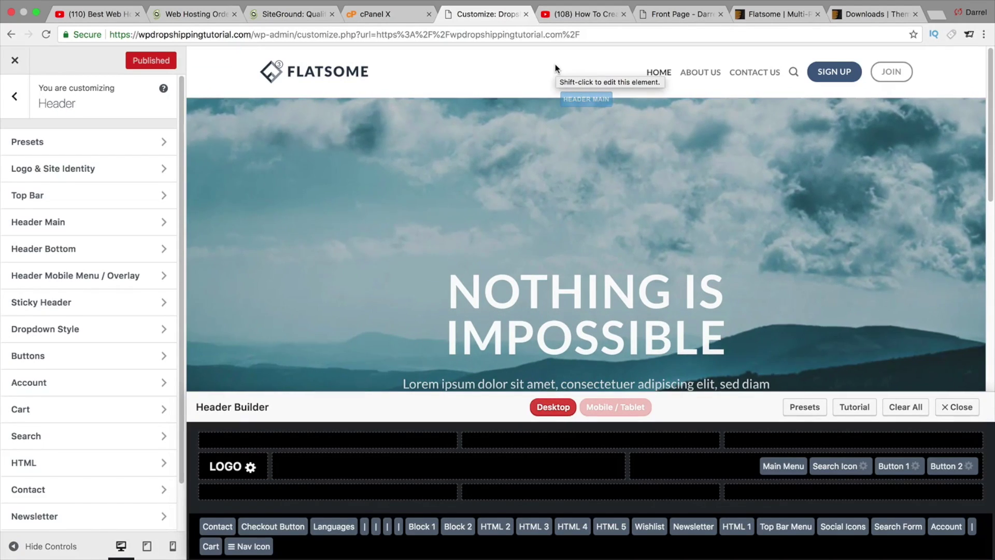
Go to fiverr.com in a new tab and search for LOGO.
left_click(932, 14)
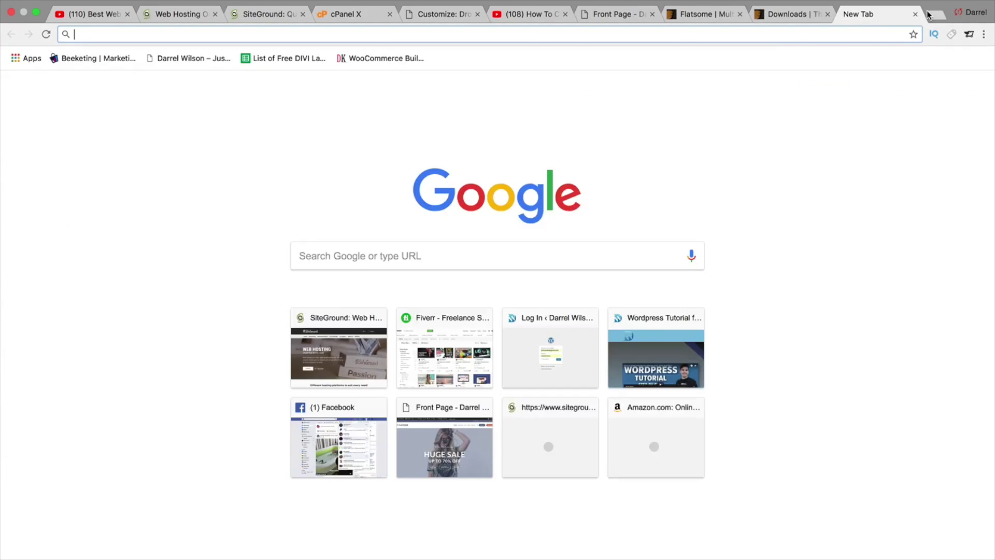
type("FiV")
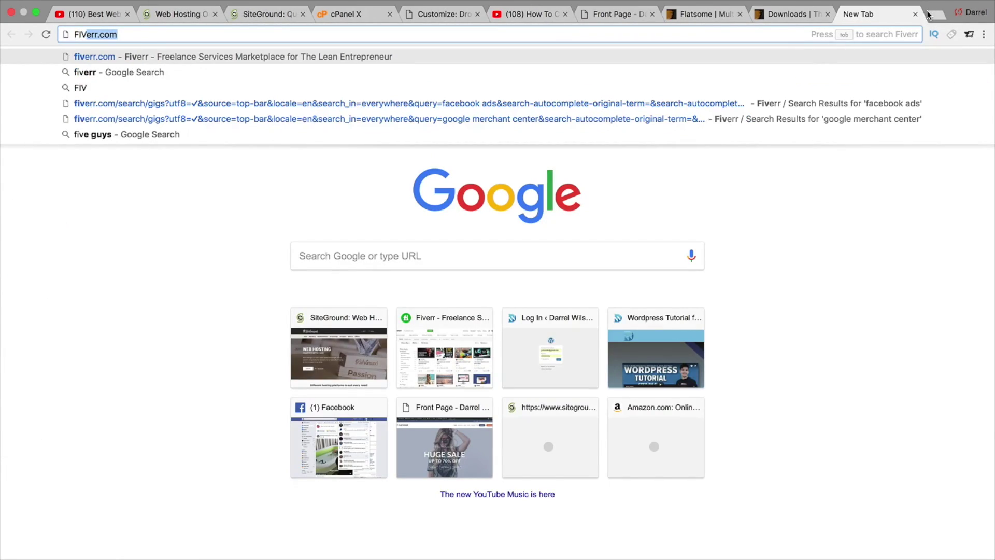
key("Return")
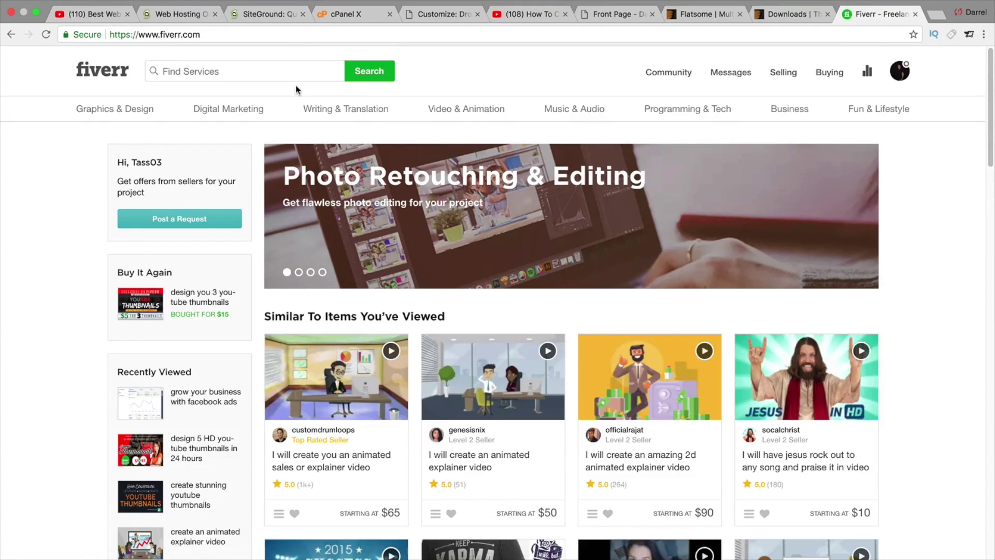
left_click(295, 75)
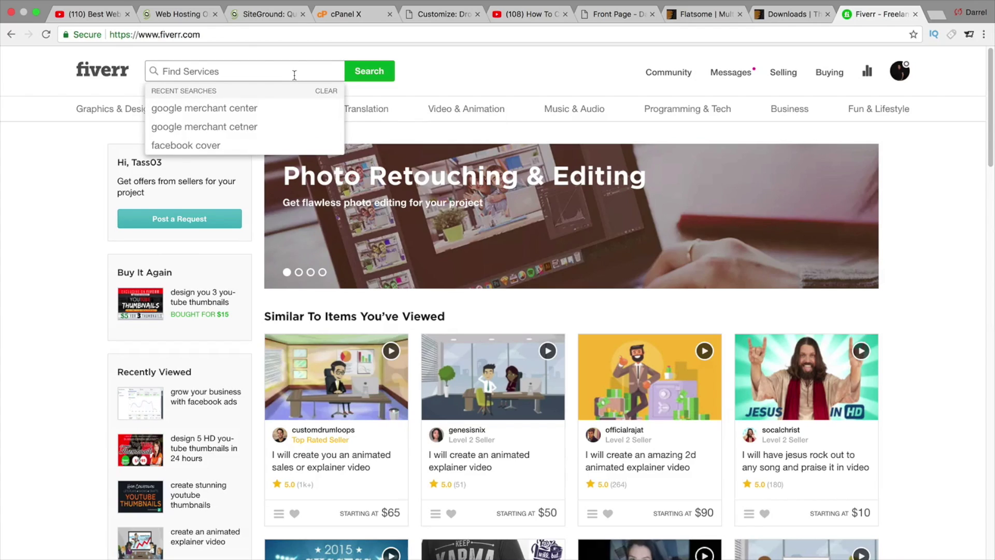
type("LOGO")
key("Return")
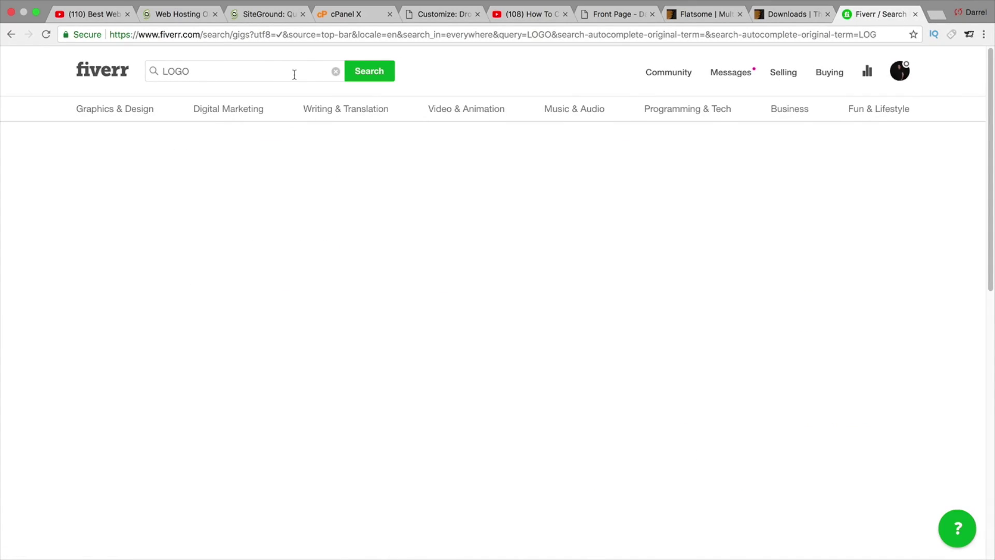
Filter the logo results to a $10 maximum price.
scroll(523, 337, "down", 8)
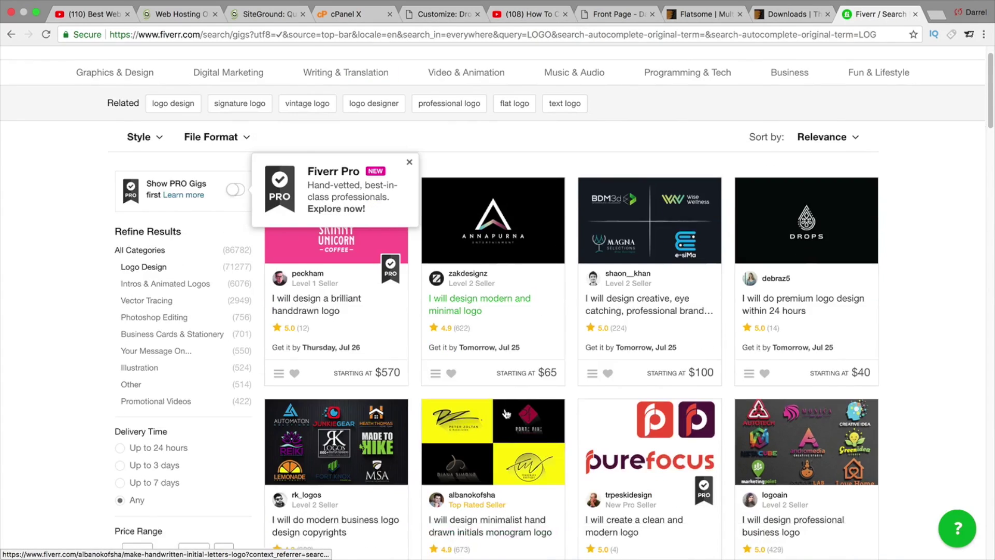
scroll(362, 406, "down", 4)
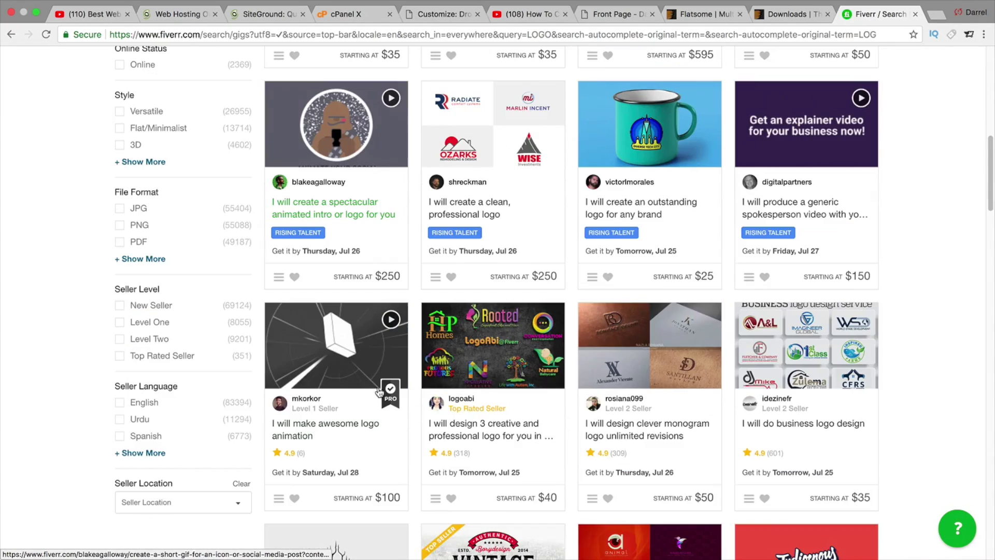
scroll(664, 262, "down", 17)
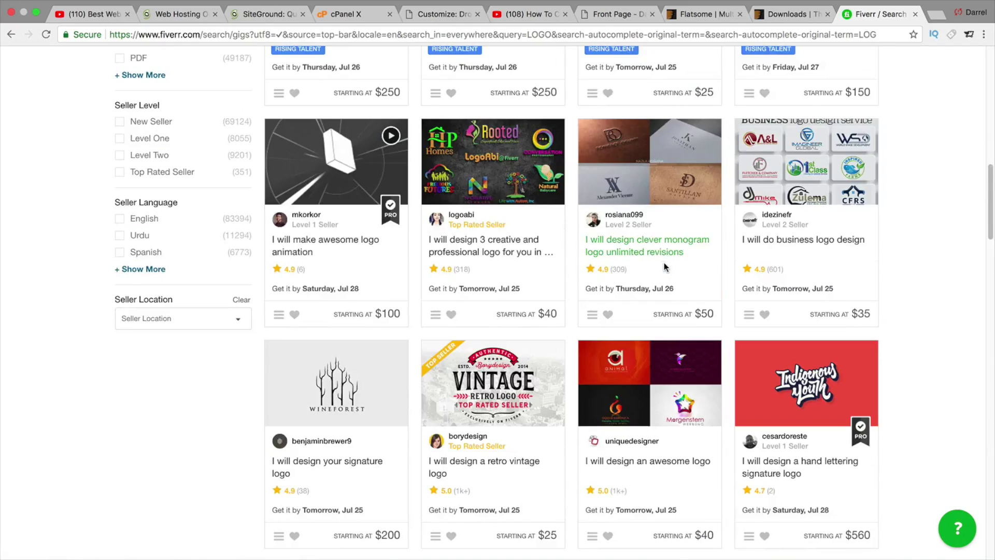
scroll(526, 295, "up", 20)
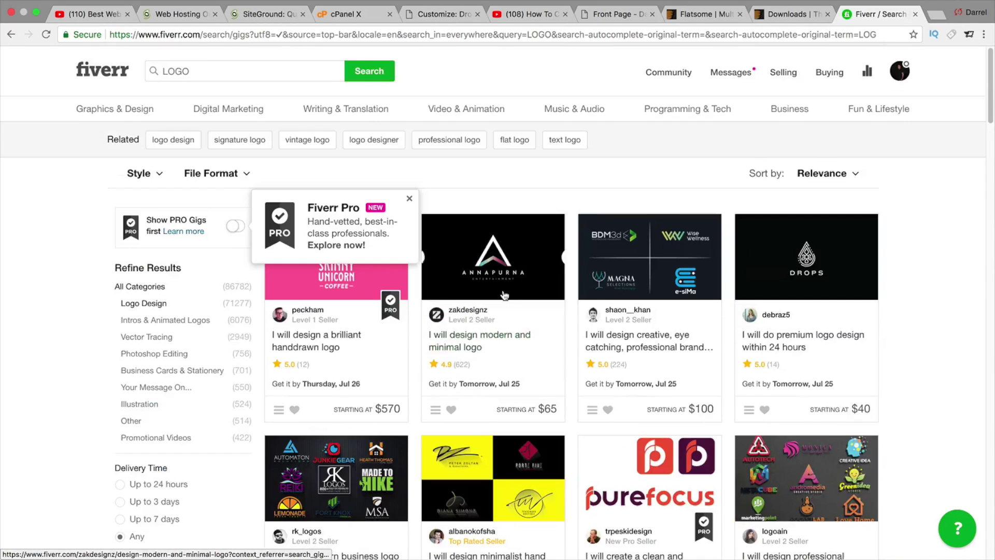
scroll(213, 207, "down", 5)
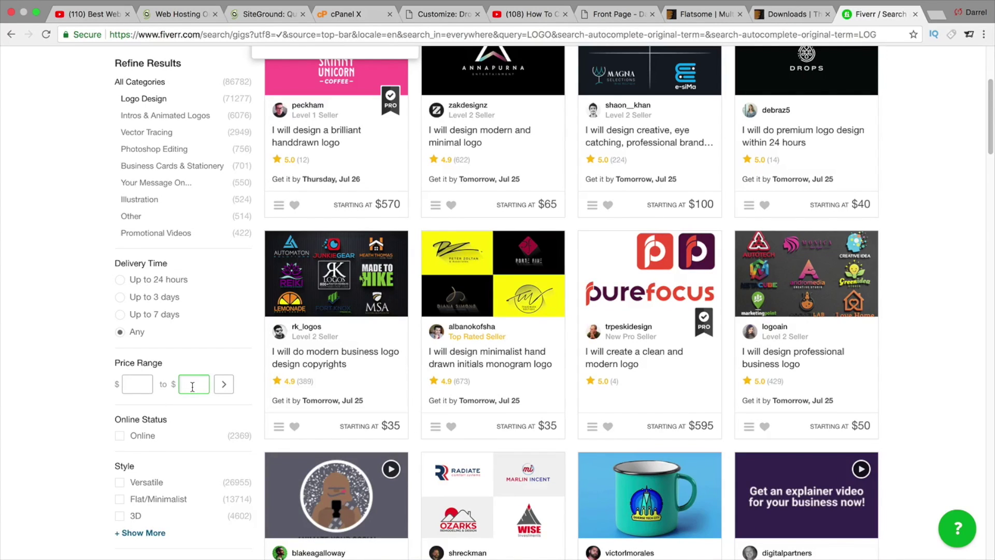
left_click(221, 384)
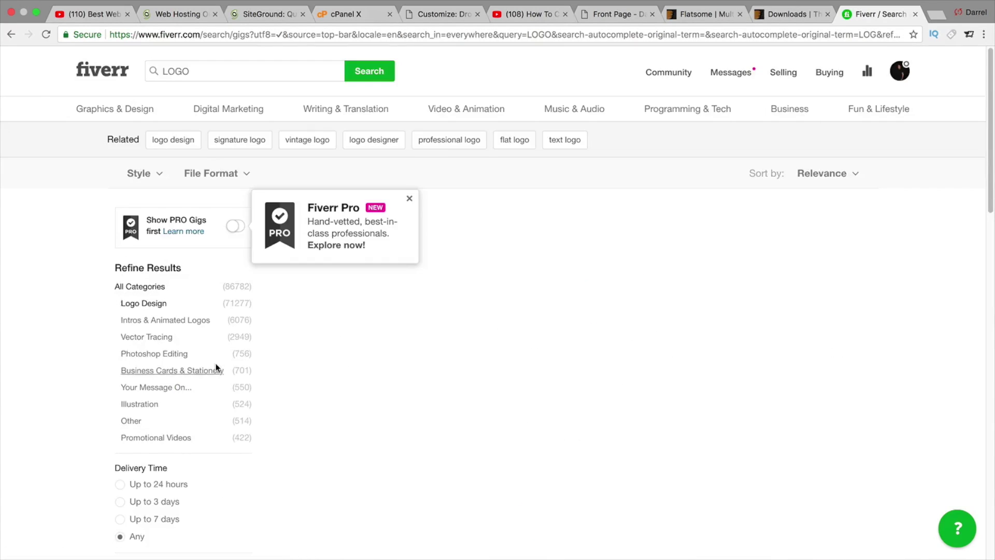
Review the 'creative professional logo in 12hrs' gig, then return to the WordPress customizer tab.
scroll(347, 395, "down", 1)
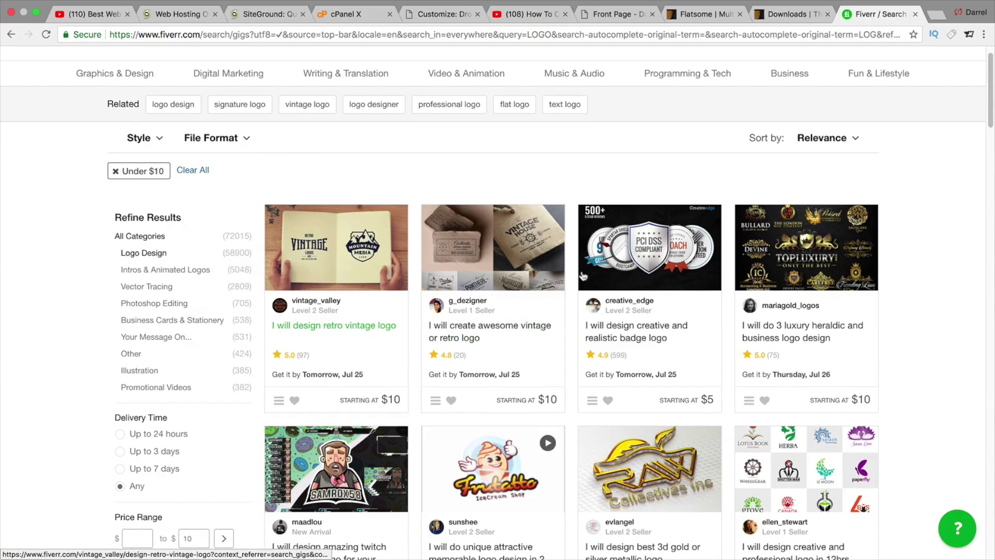
scroll(858, 343, "down", 3)
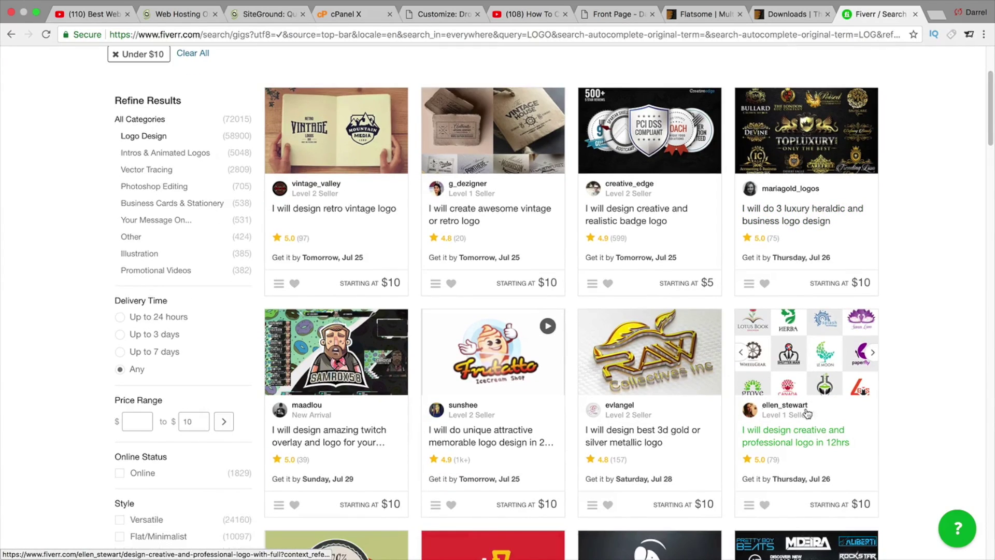
left_click(809, 380)
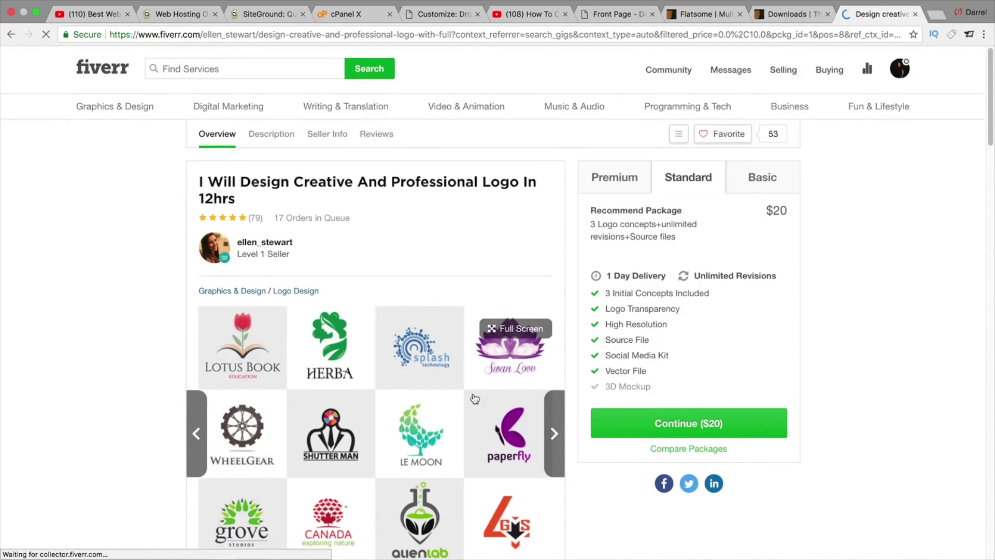
scroll(473, 399, "down", 3)
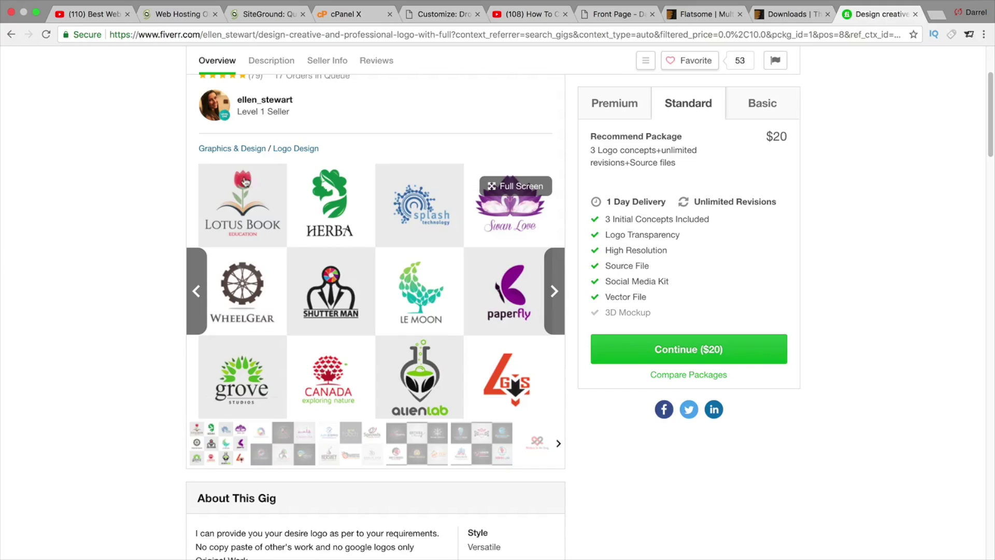
left_click(448, 14)
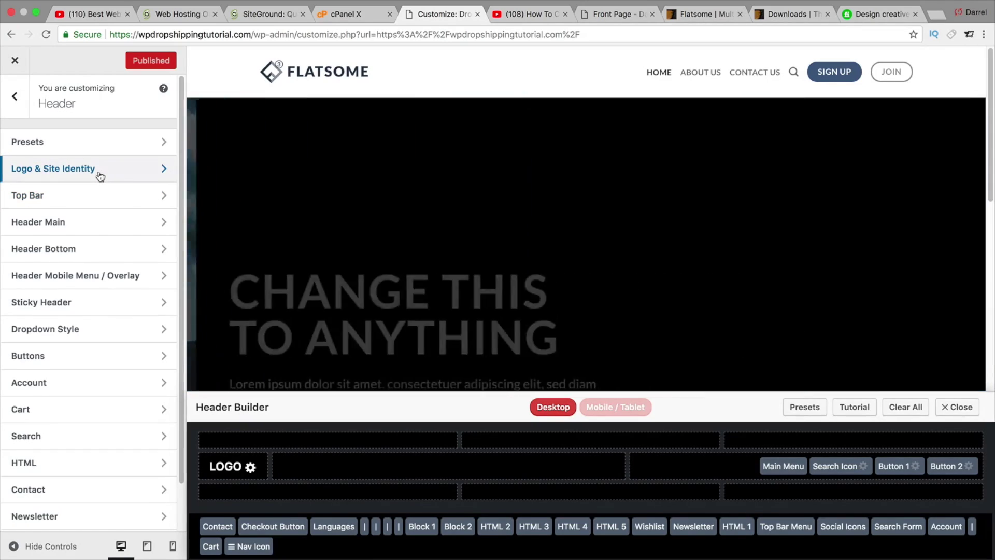
Remove the current Flatsome logo in Logo & Site Identity and start choosing a new one.
left_click(98, 177)
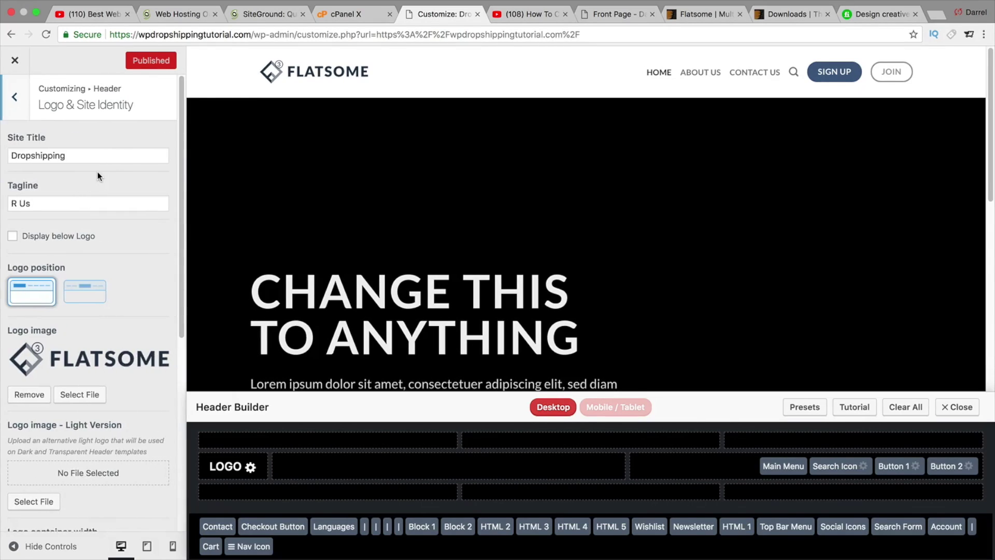
left_click(41, 395)
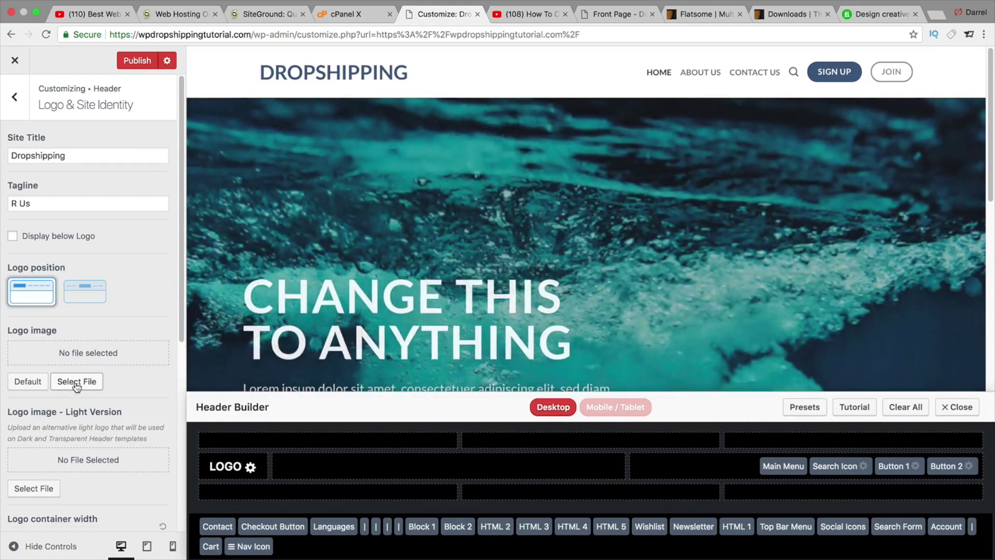
left_click(76, 383)
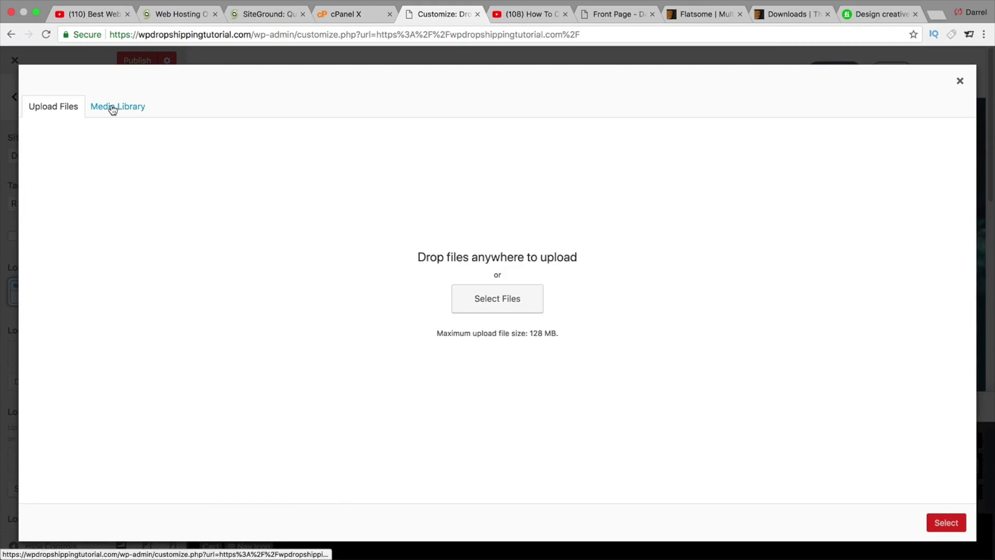
left_click(111, 107)
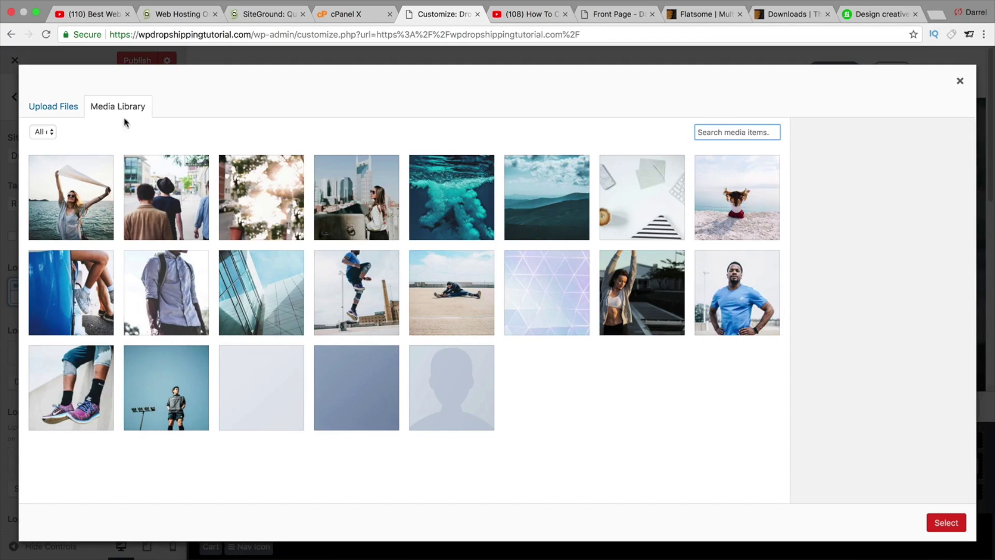
left_click(59, 108)
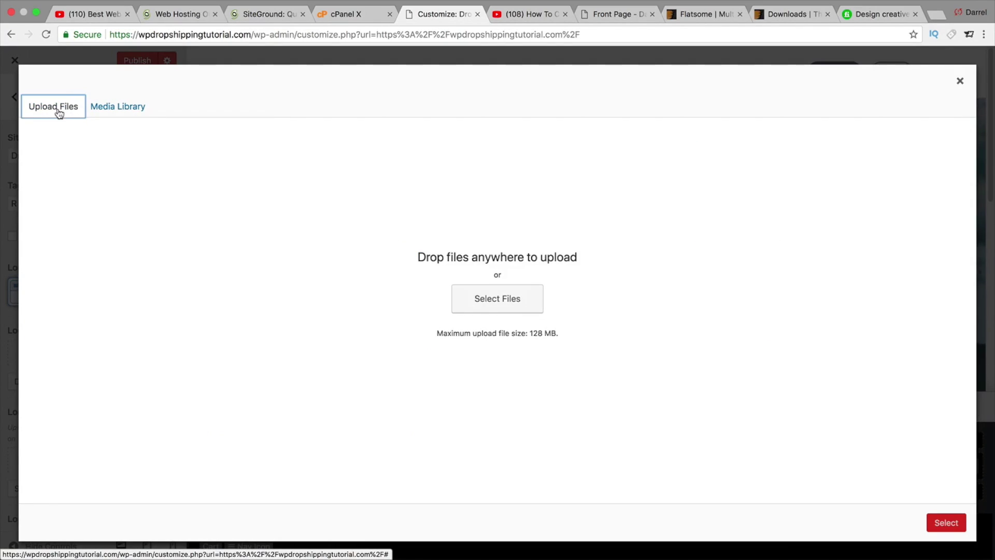
Upload 'gurlez.com-1 (1).png' as the header logo, publish it, and open a blank tab.
left_click(523, 302)
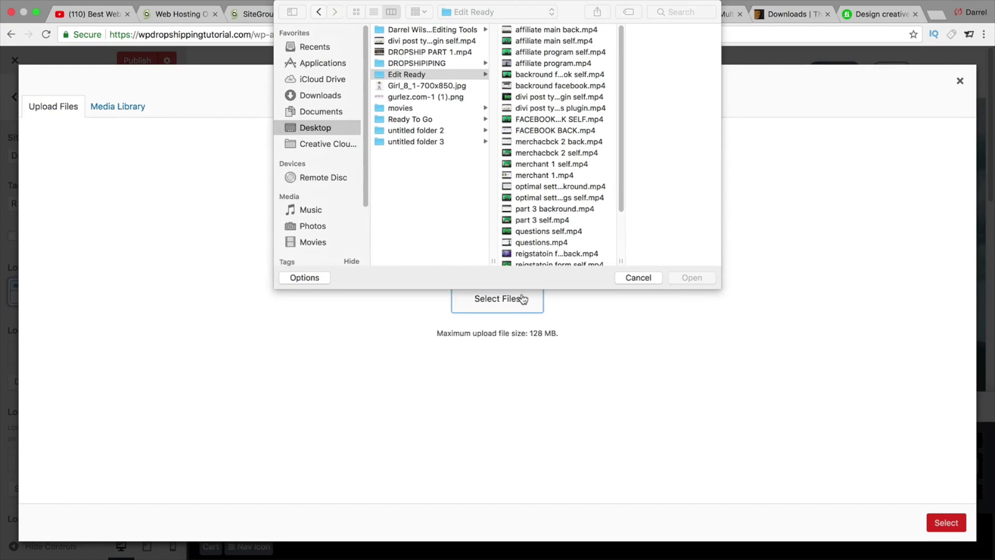
left_click(428, 97)
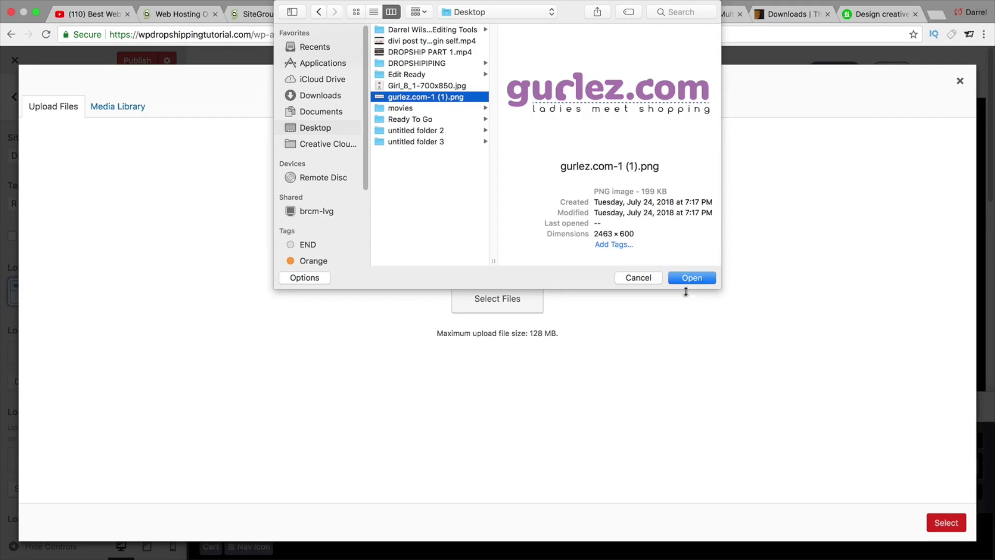
left_click(701, 280)
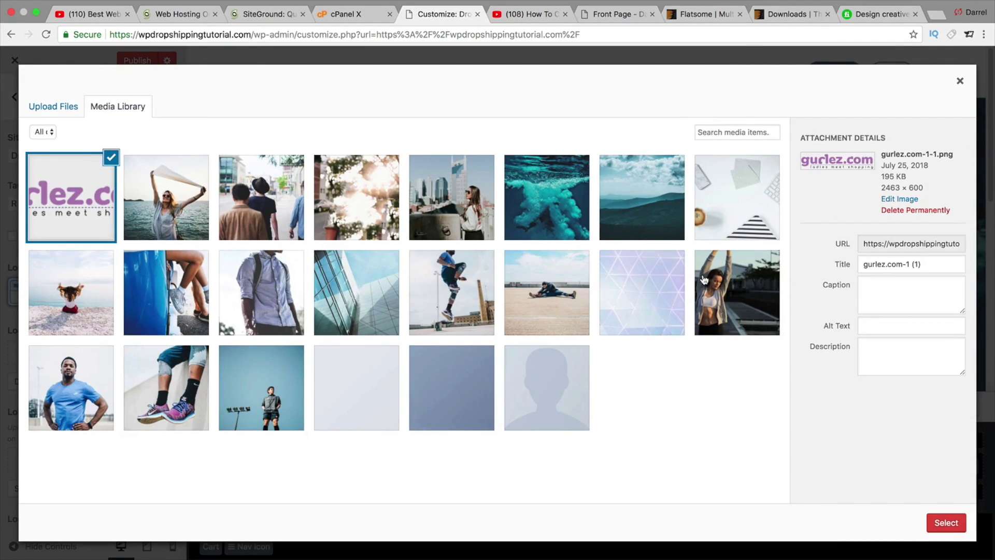
left_click(944, 521)
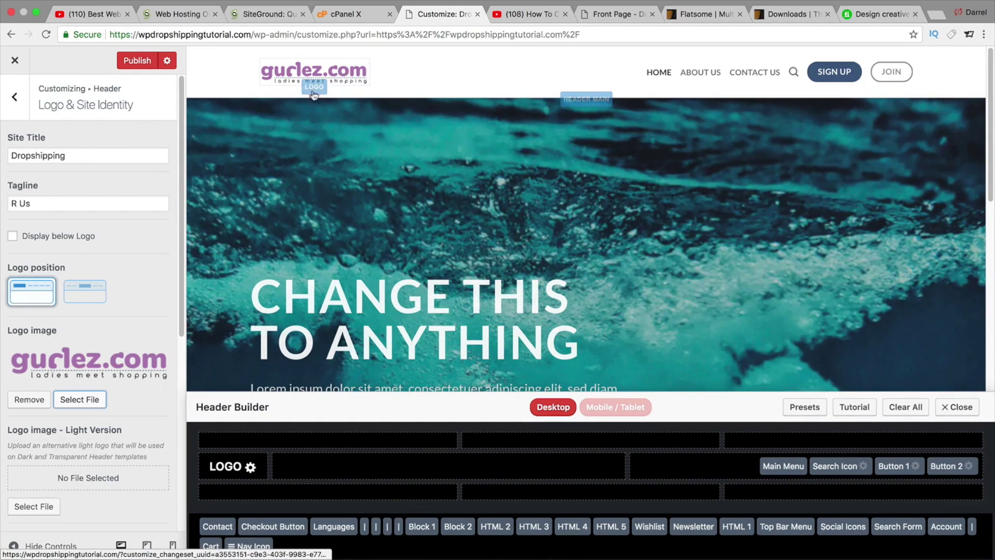
left_click(138, 61)
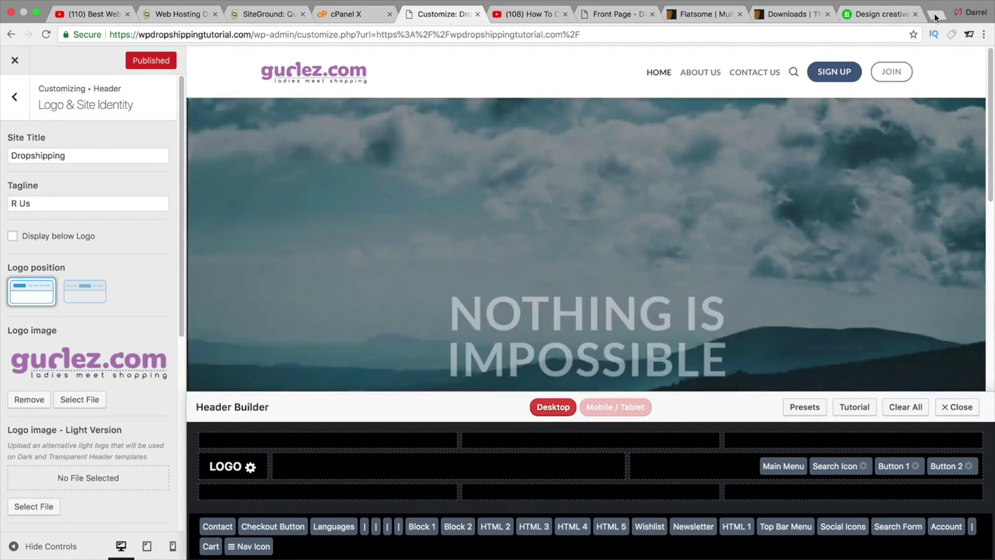
left_click(936, 16)
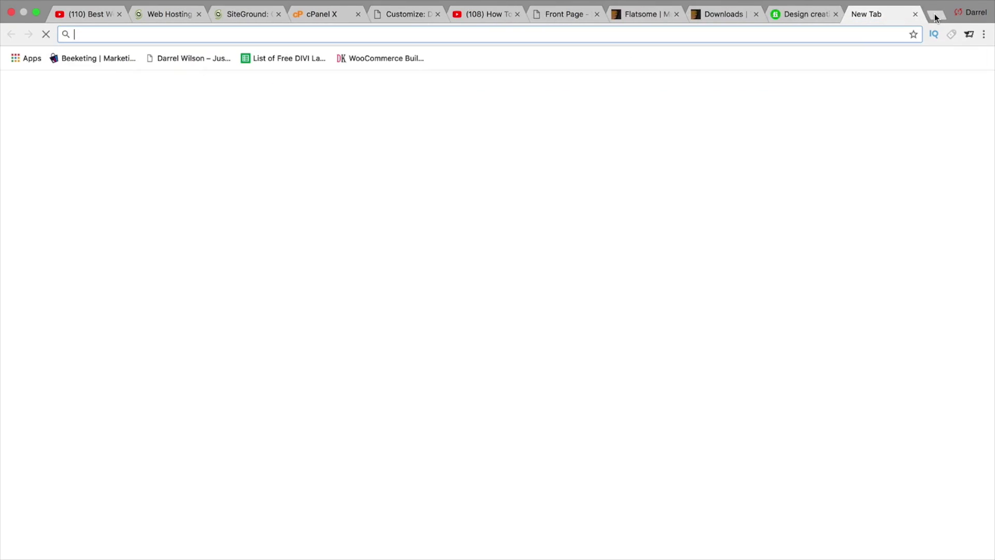
Load the Unsplash free-photo homepage in the address bar, then open another new tab.
type("unspl")
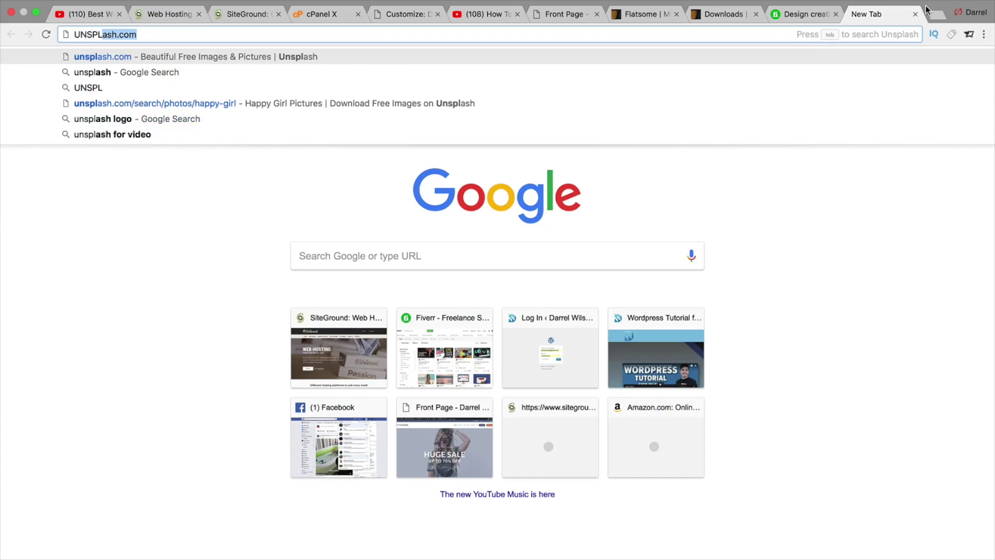
key("Return")
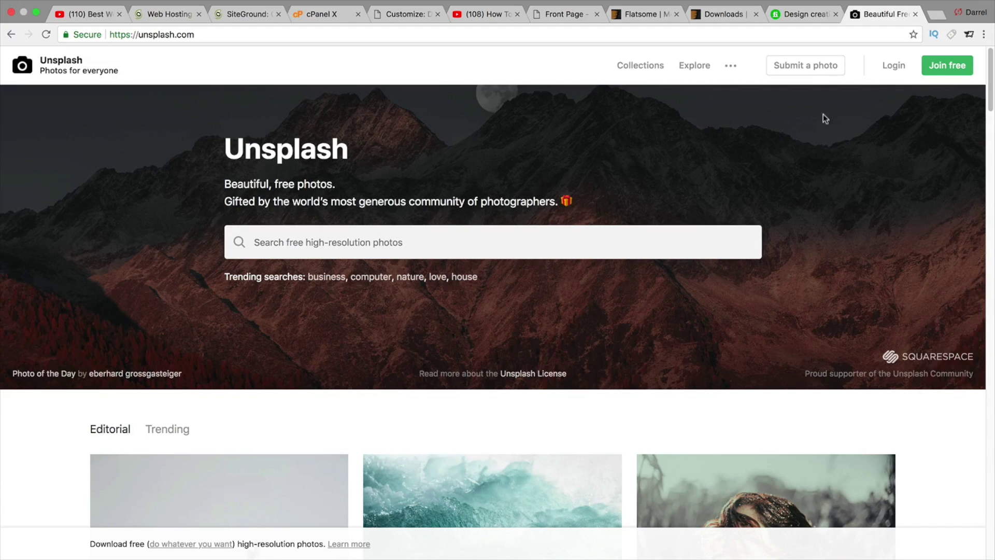
left_click(935, 15)
Load freepik.com in the new tab and scroll through its grid of vector thumbnails.
type("FREEpik.com")
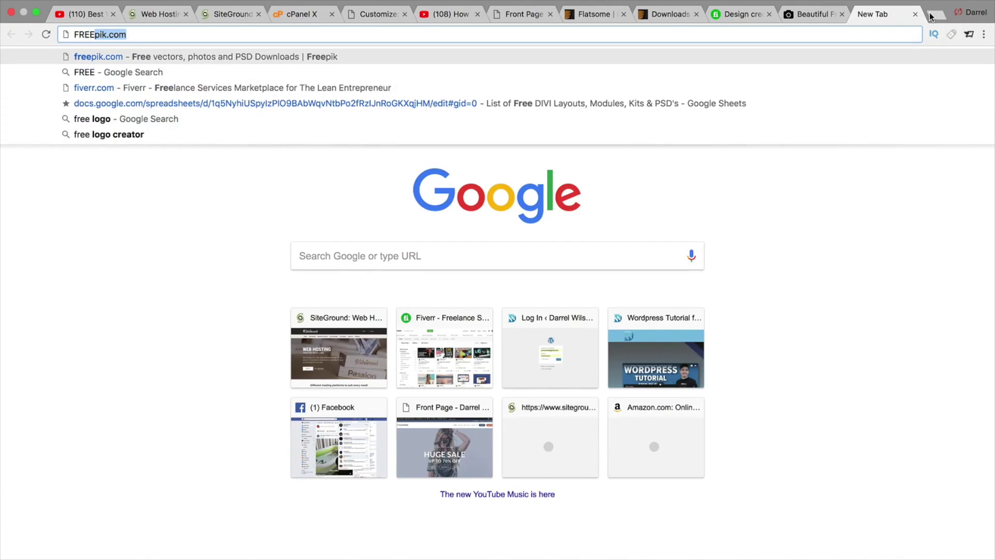
key("Return")
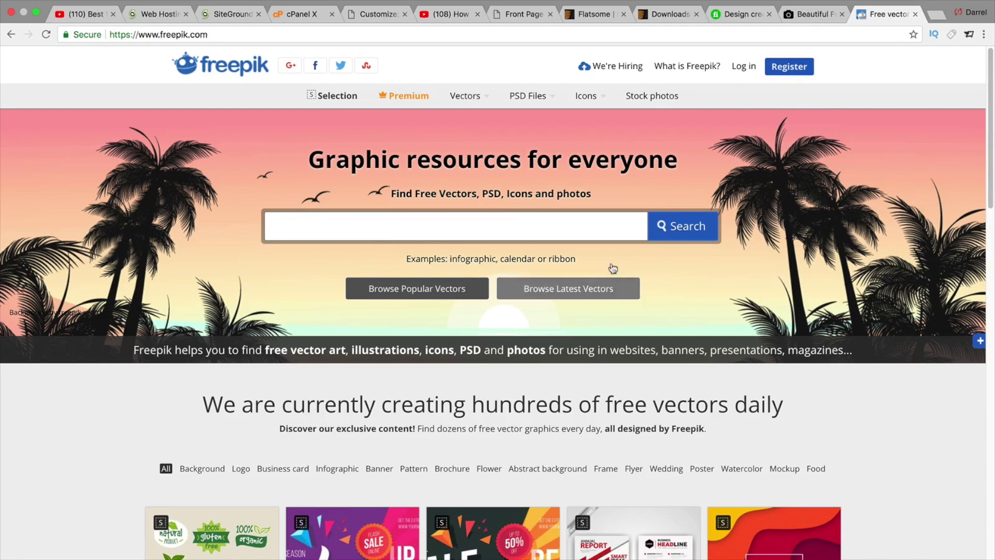
scroll(575, 393, "down", 7)
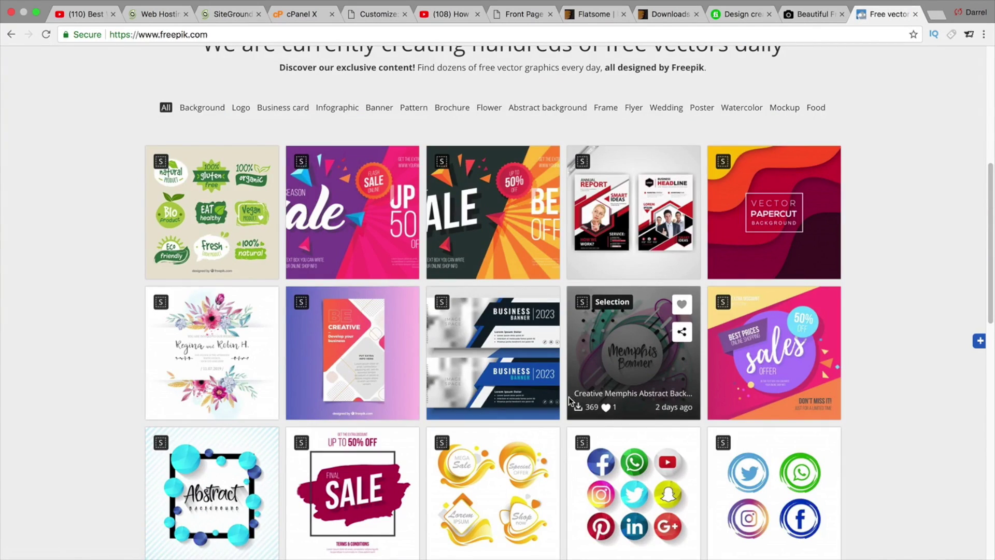
scroll(570, 399, "down", 3)
scroll(326, 373, "down", 3)
scroll(337, 366, "up", 12)
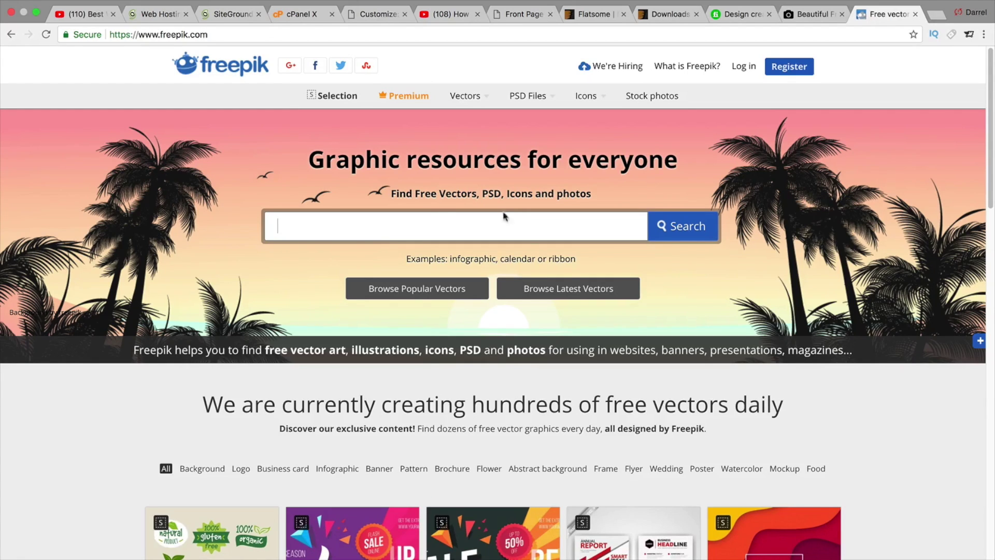
Search Unsplash for 'pretty girls' and scroll through the 16,604 photo results.
left_click(792, 16)
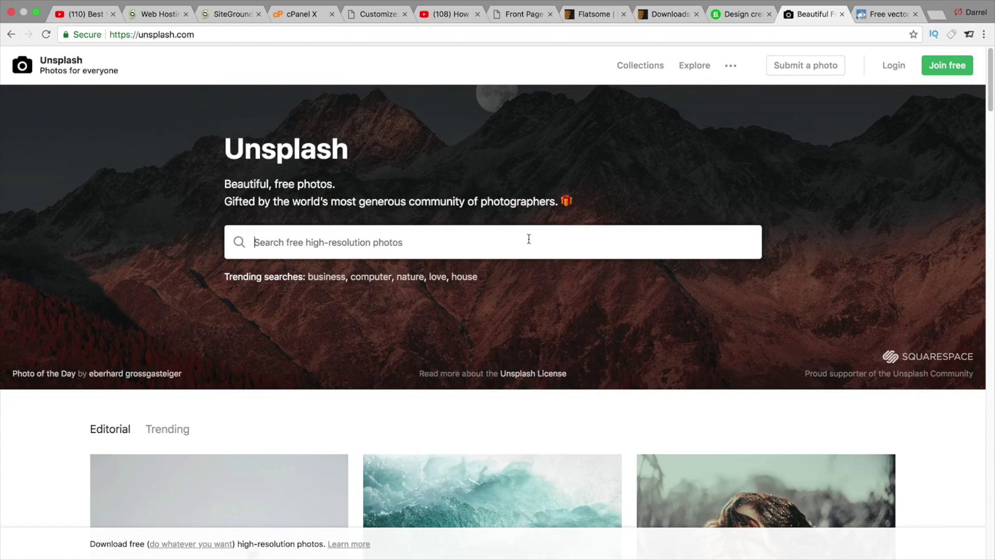
type("PRET")
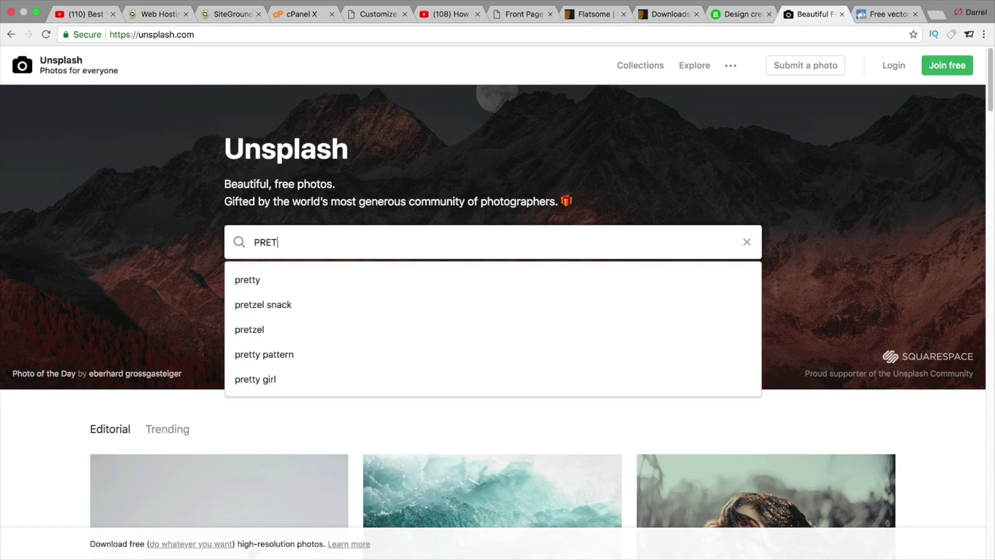
type("TY GIRLS")
key("Return")
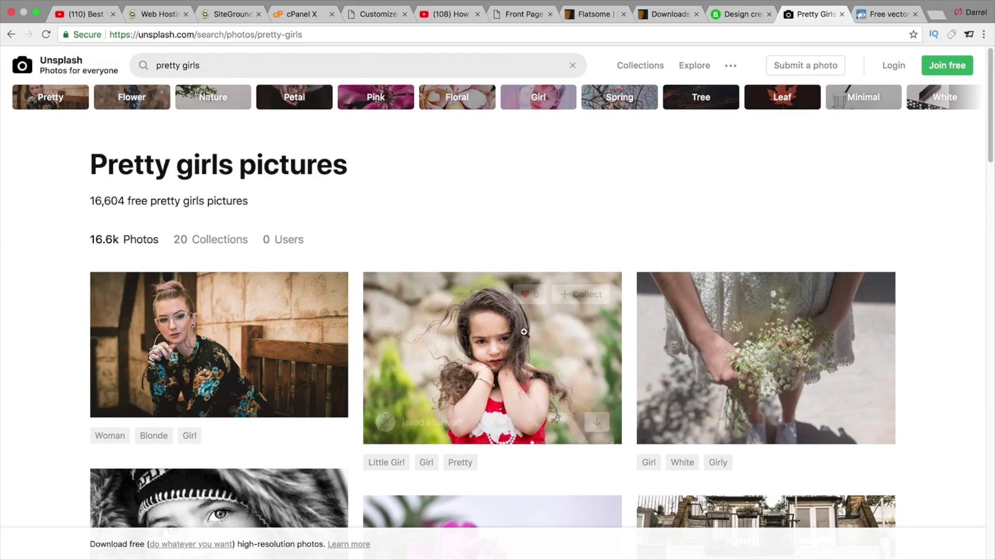
scroll(524, 310, "down", 1)
scroll(524, 310, "down", 15)
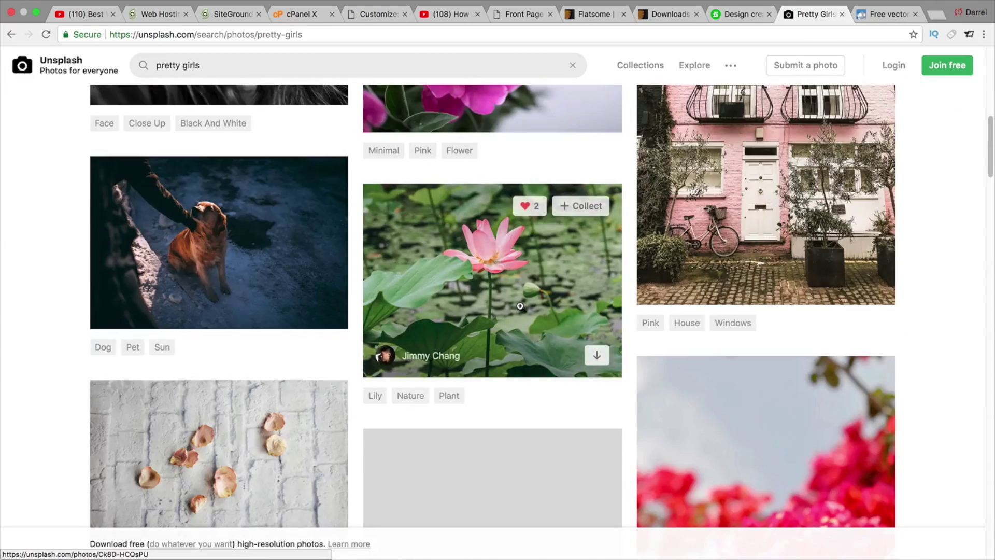
scroll(520, 306, "down", 20)
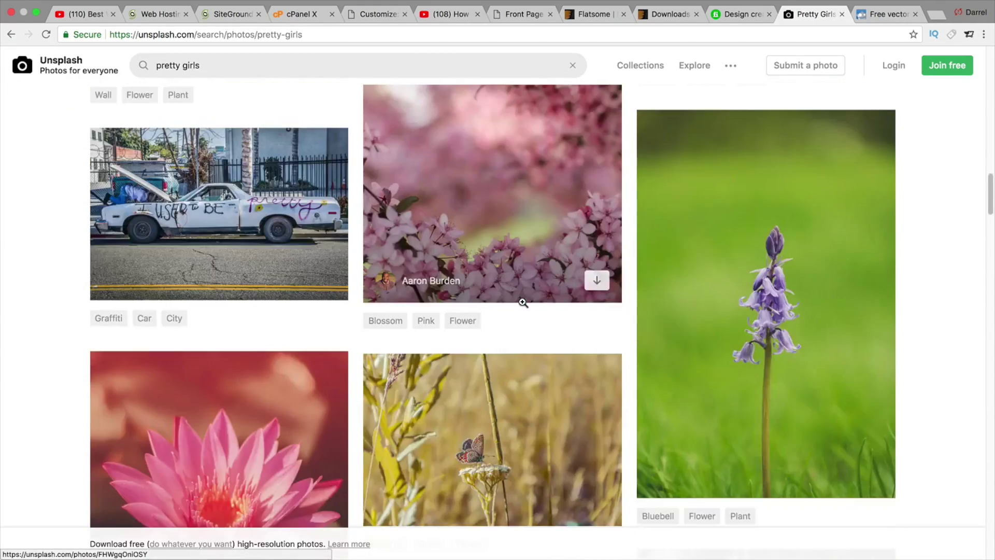
scroll(522, 303, "down", 15)
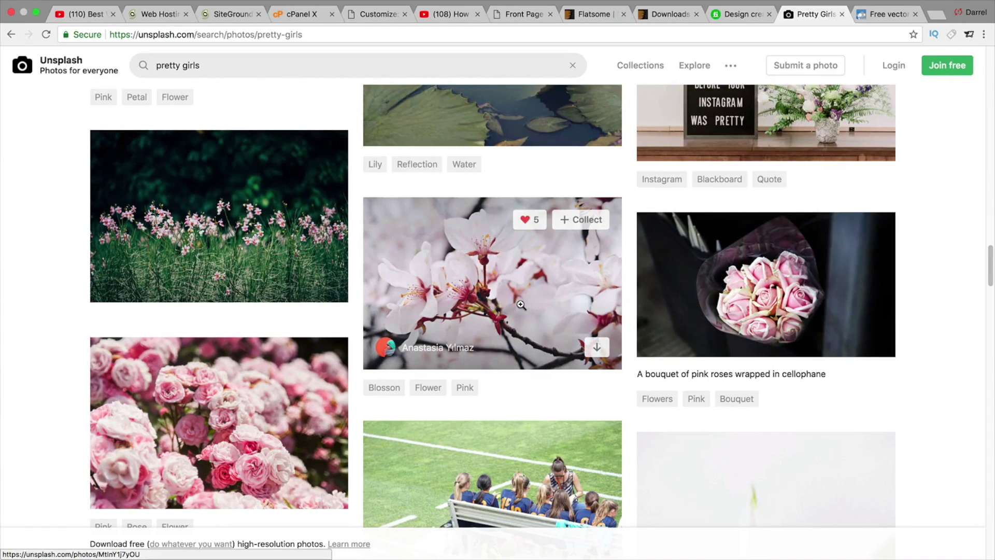
scroll(518, 316, "down", 5)
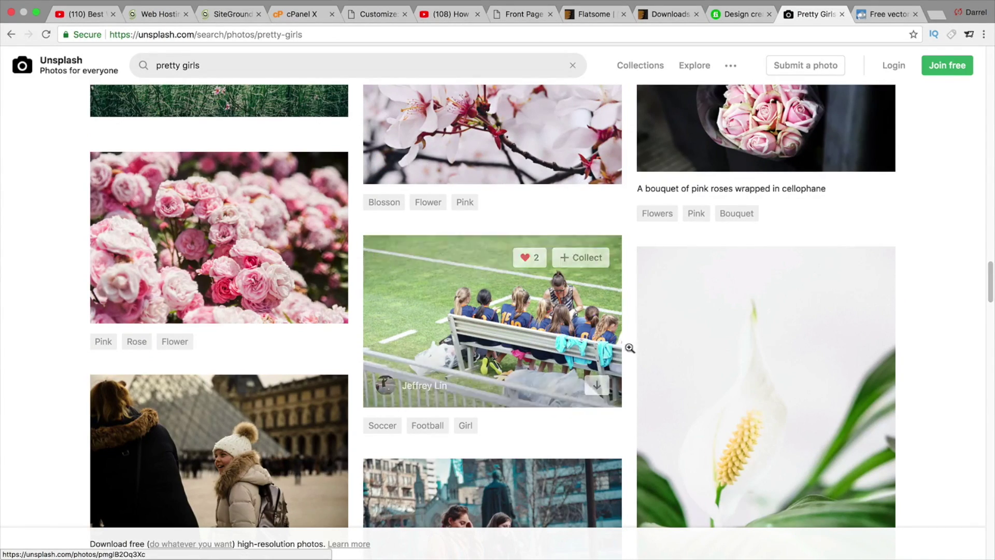
scroll(669, 316, "up", 20)
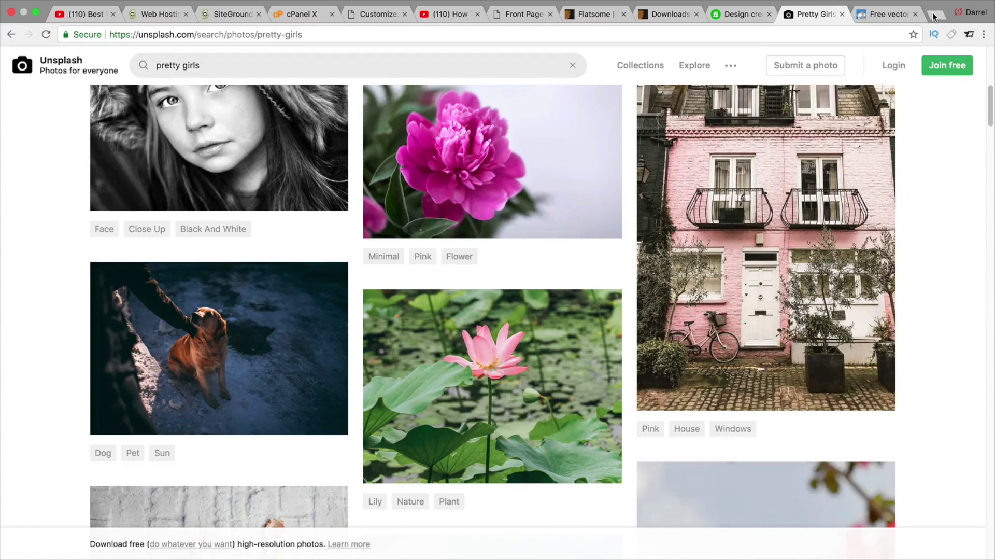
left_click(936, 14)
Load pixabay.com in the new tab, browse its photo grid, then return to the WordPress Customizer.
type("PIXAB")
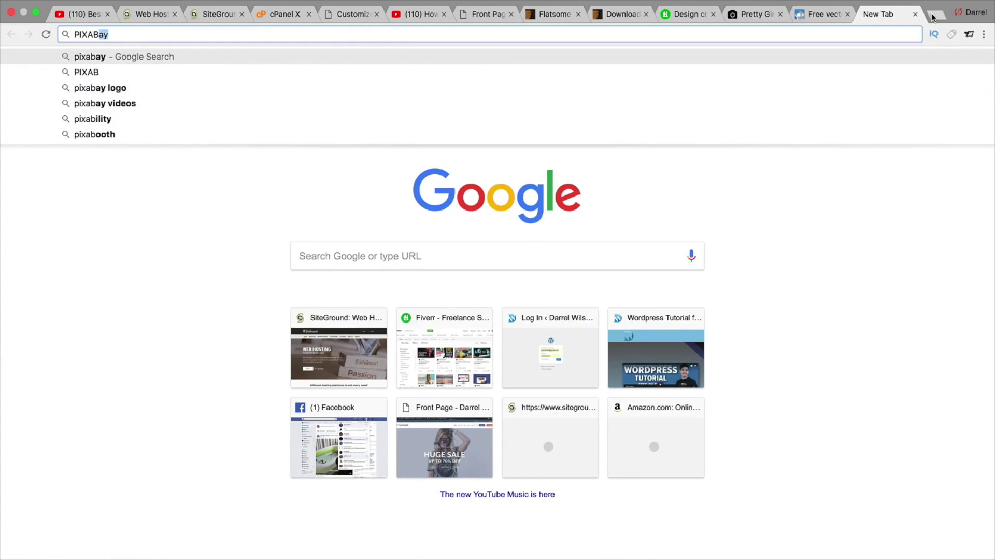
type("AY")
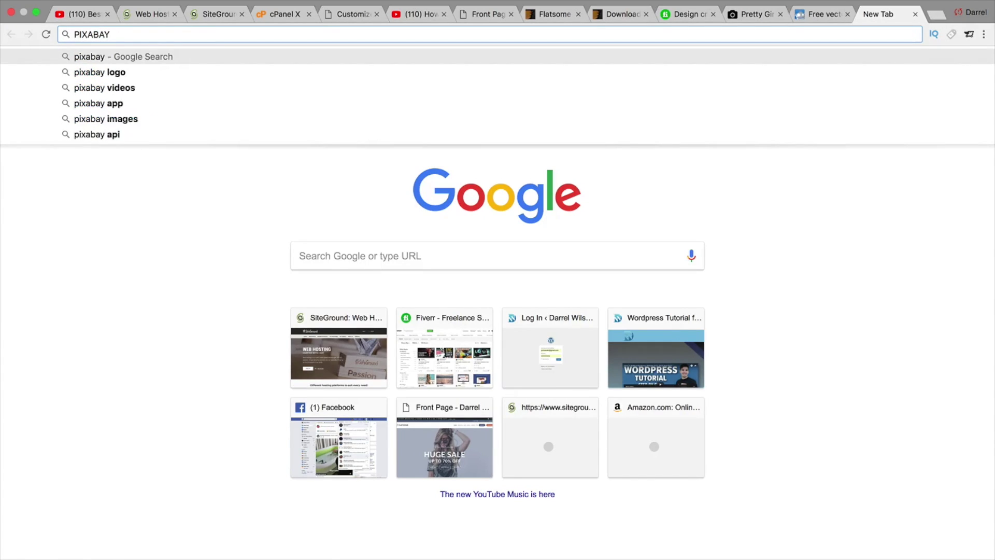
key("Return")
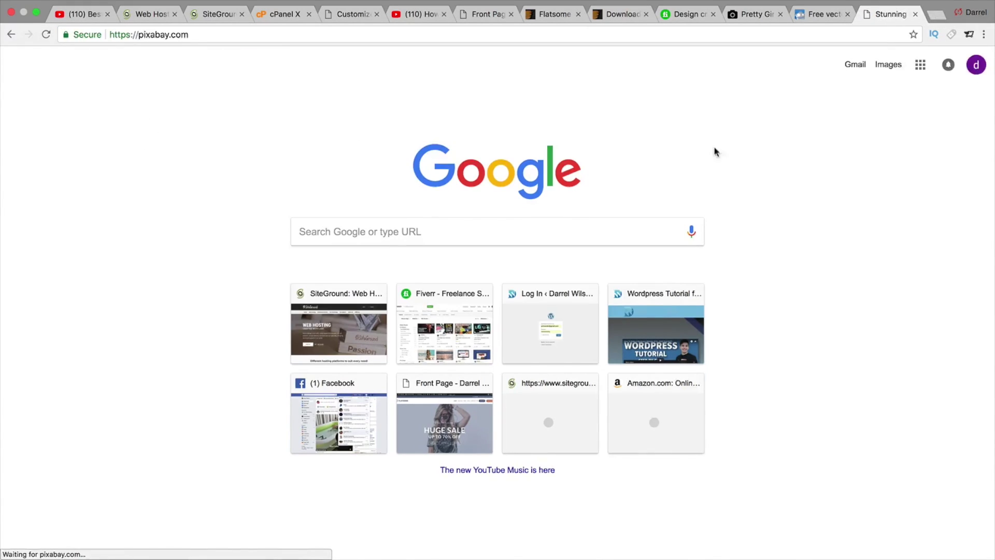
scroll(478, 299, "down", 5)
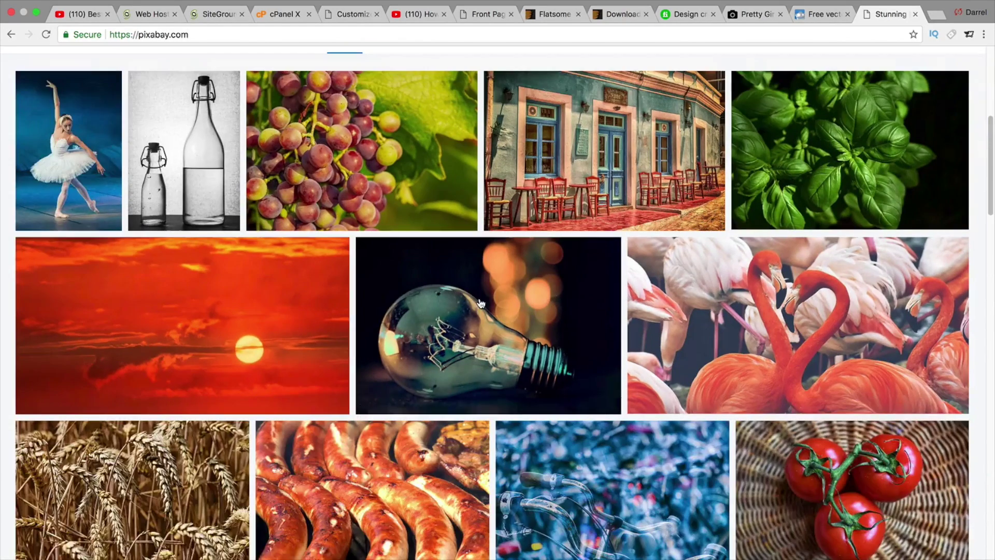
scroll(489, 352, "down", 3)
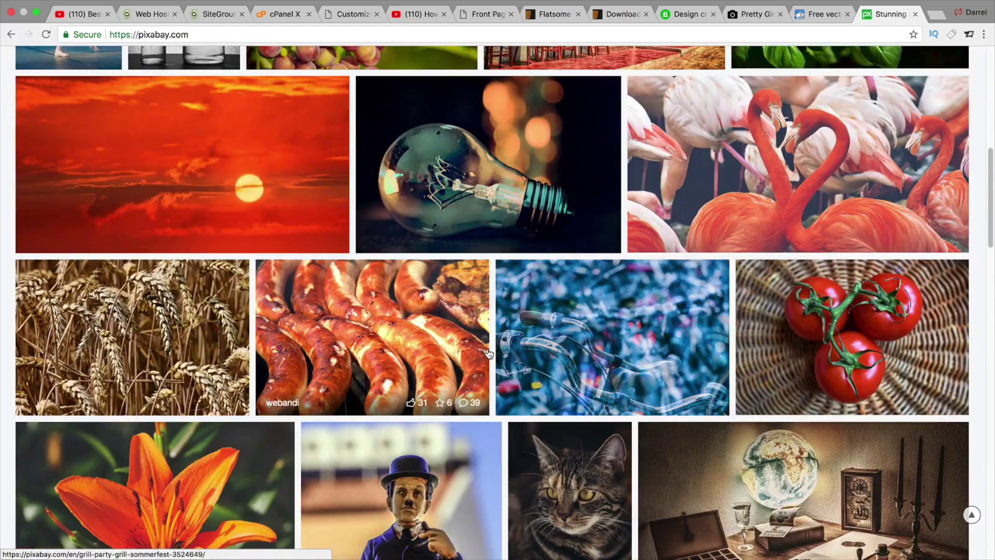
scroll(490, 353, "down", 3)
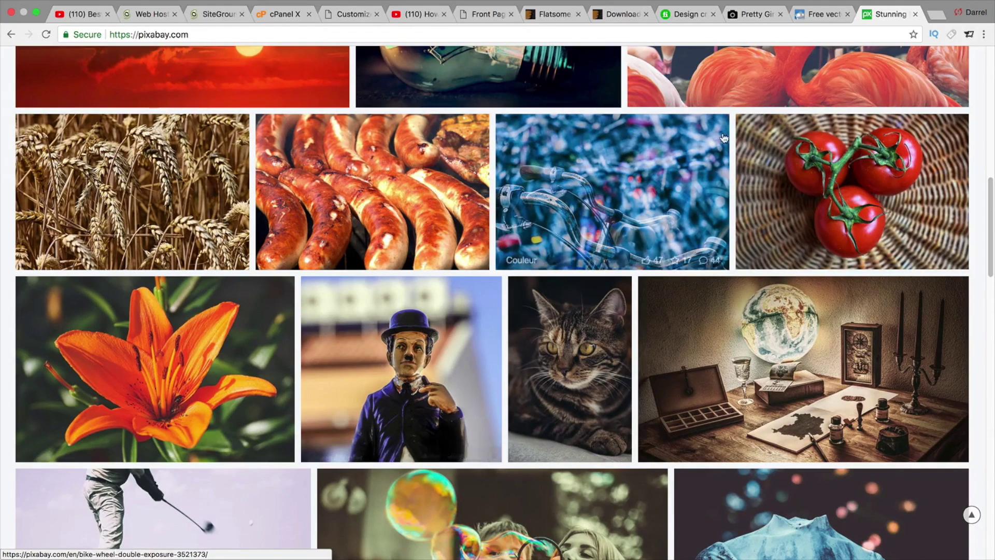
left_click(341, 17)
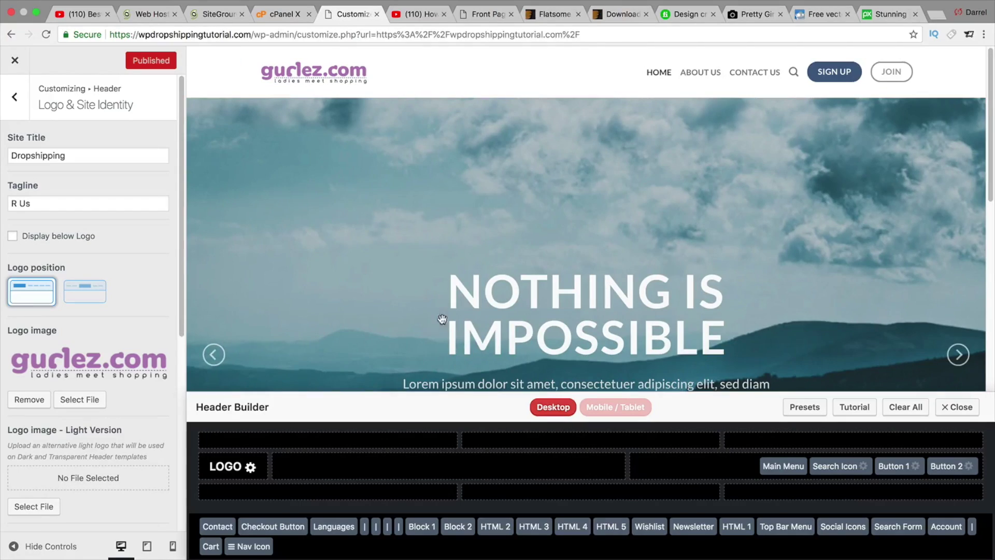
Close the Customizer and open the Home page in UX Builder via Edit Page.
scroll(477, 240, "down", 1)
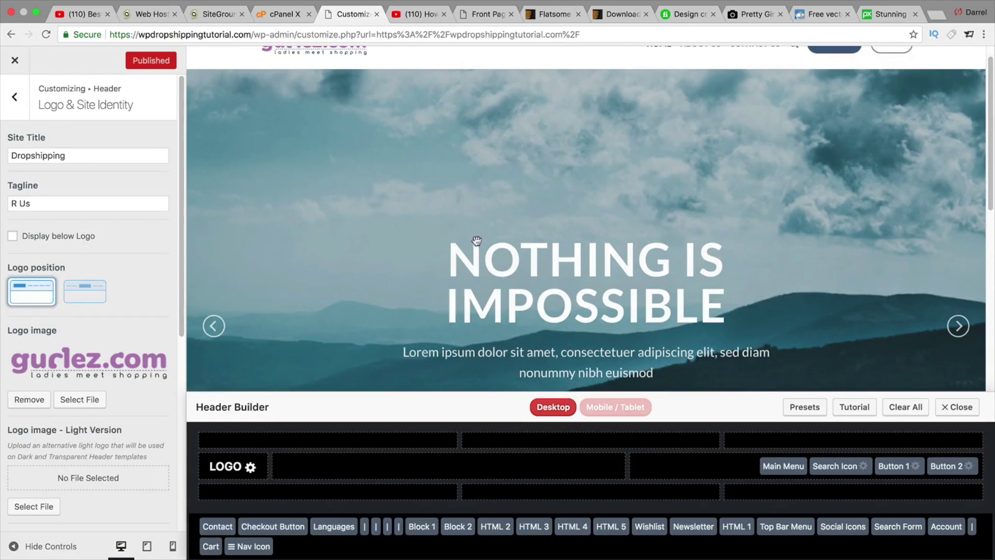
left_click(18, 61)
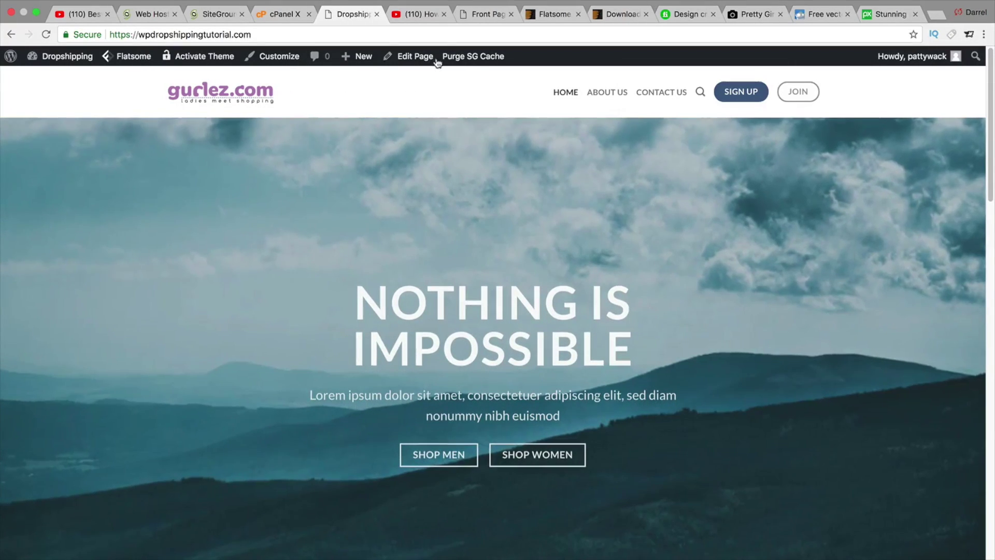
mouse_move(437, 62)
left_click(411, 77)
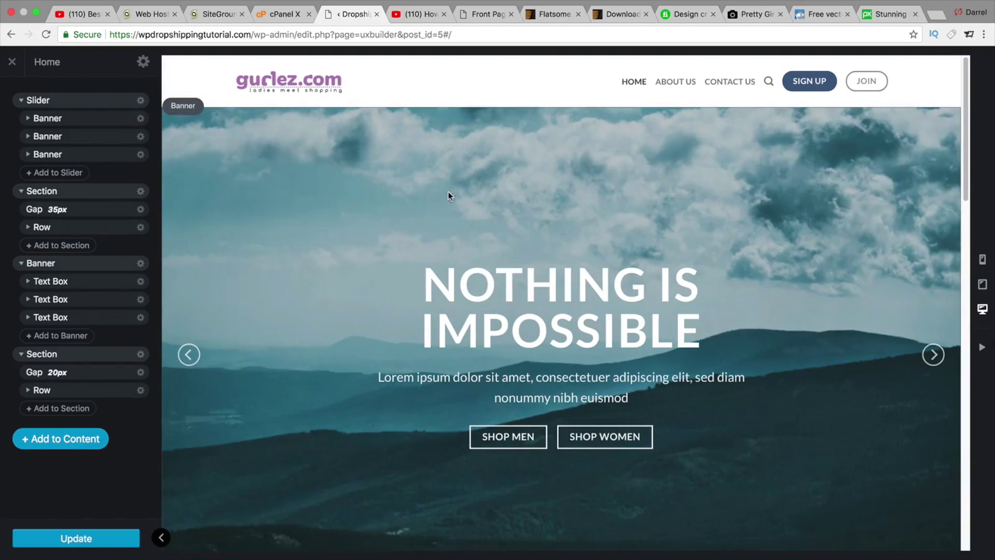
Upload a stock photo from the DROPSHIPIPING folder and set it as the hero banner background.
left_click(302, 195)
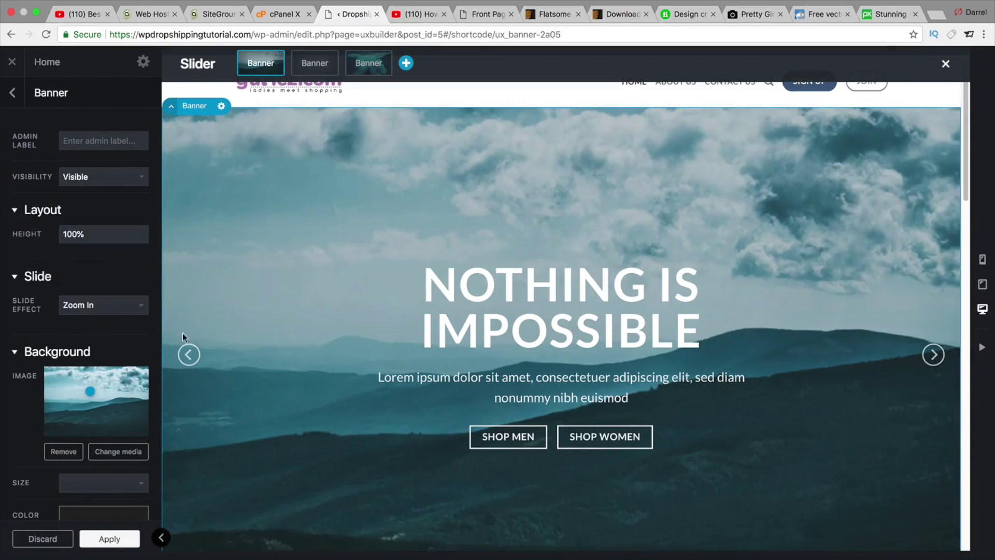
left_click(133, 453)
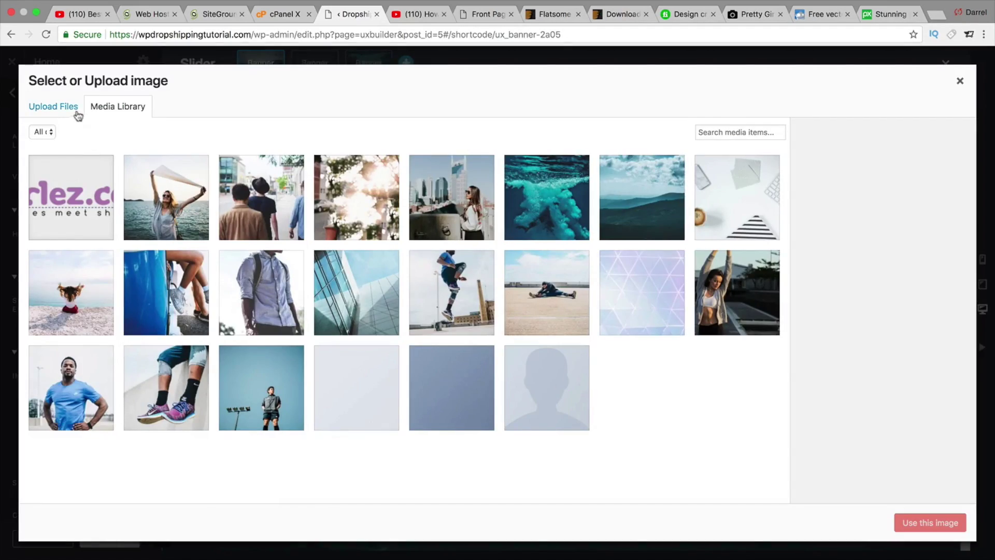
left_click(64, 107)
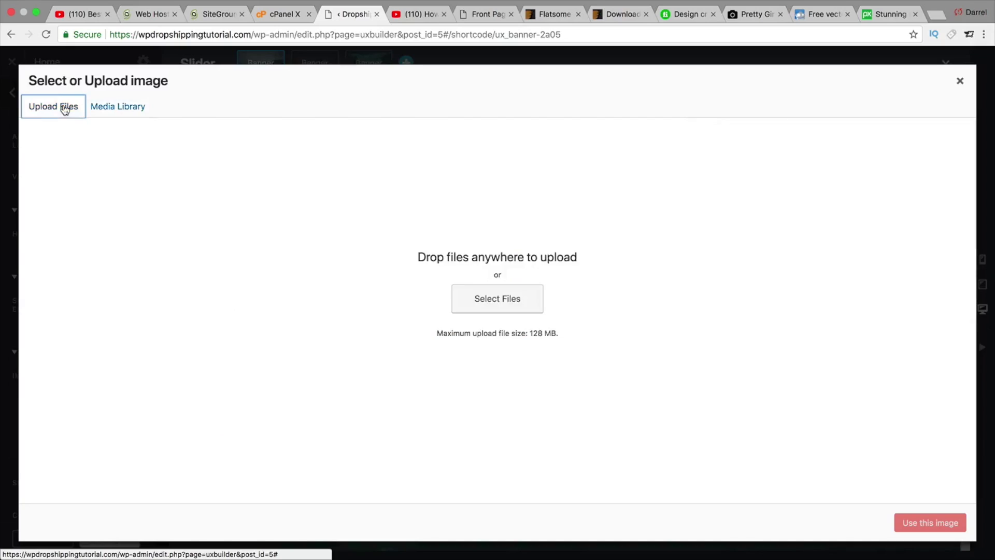
left_click(504, 304)
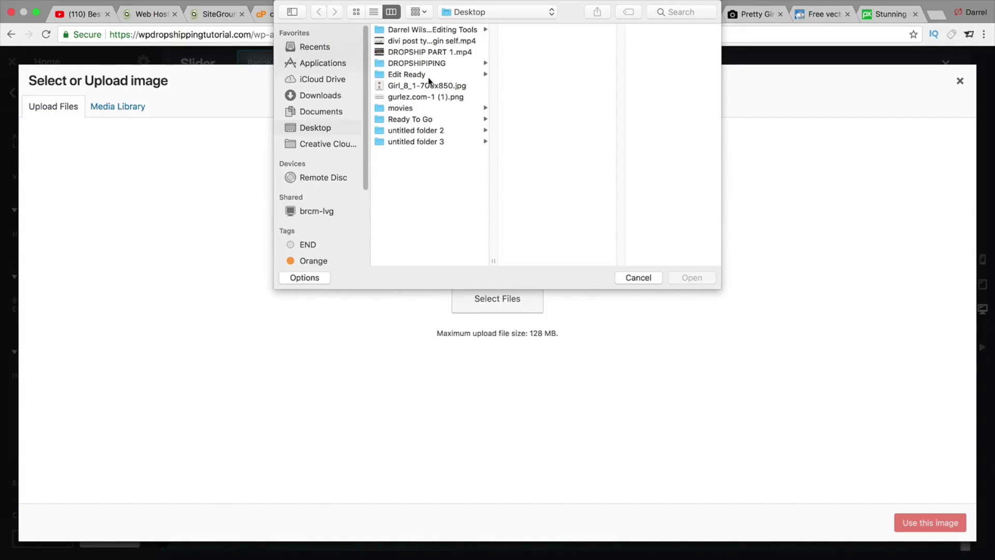
left_click(431, 64)
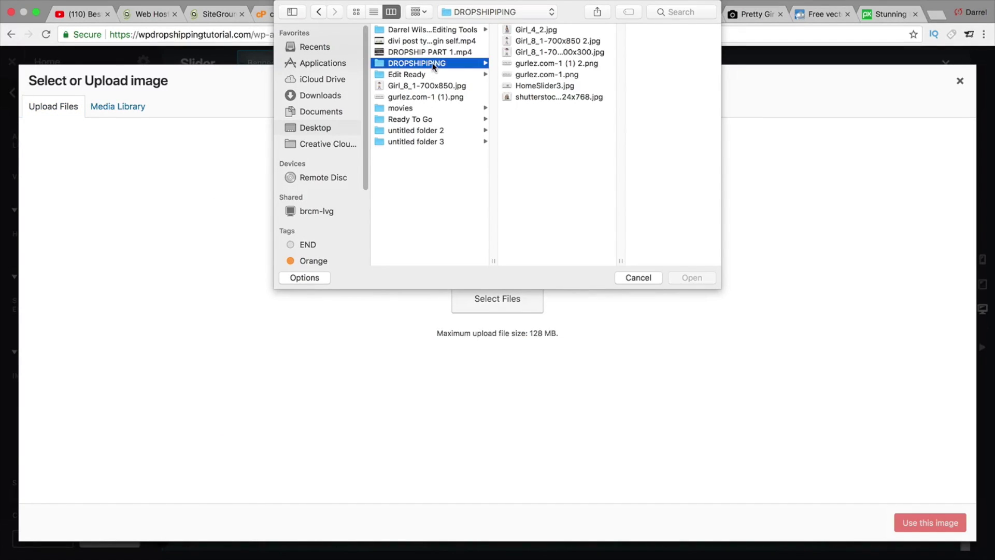
left_click(546, 97)
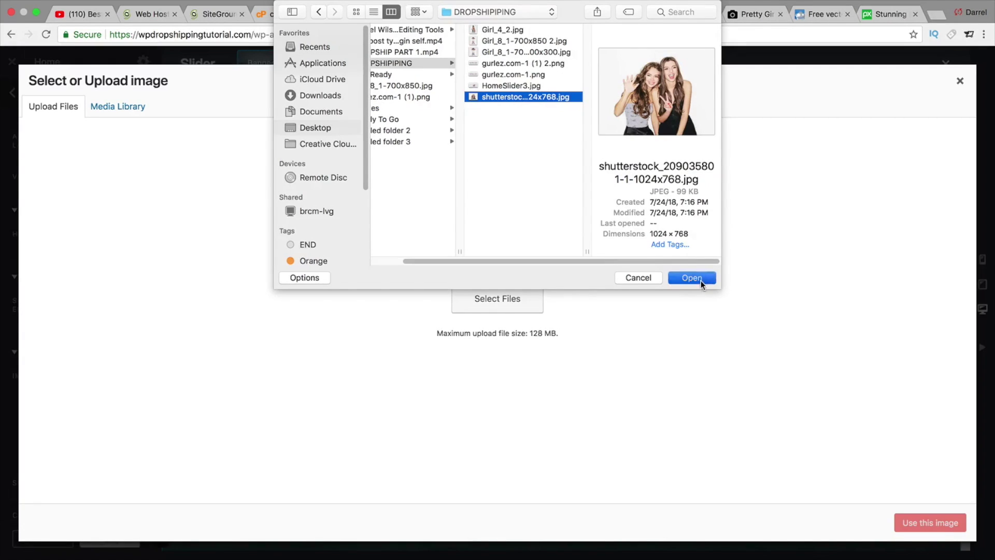
left_click(700, 278)
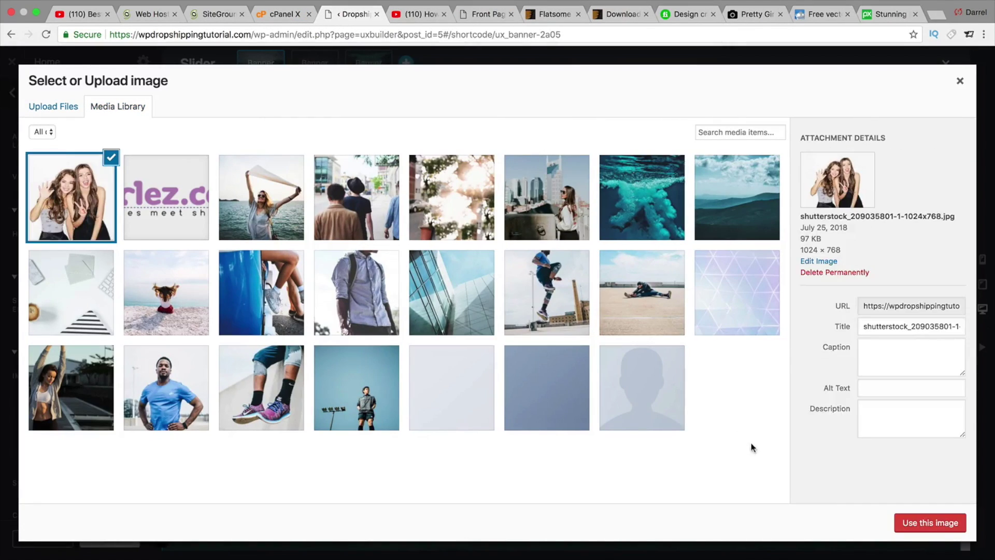
left_click(902, 520)
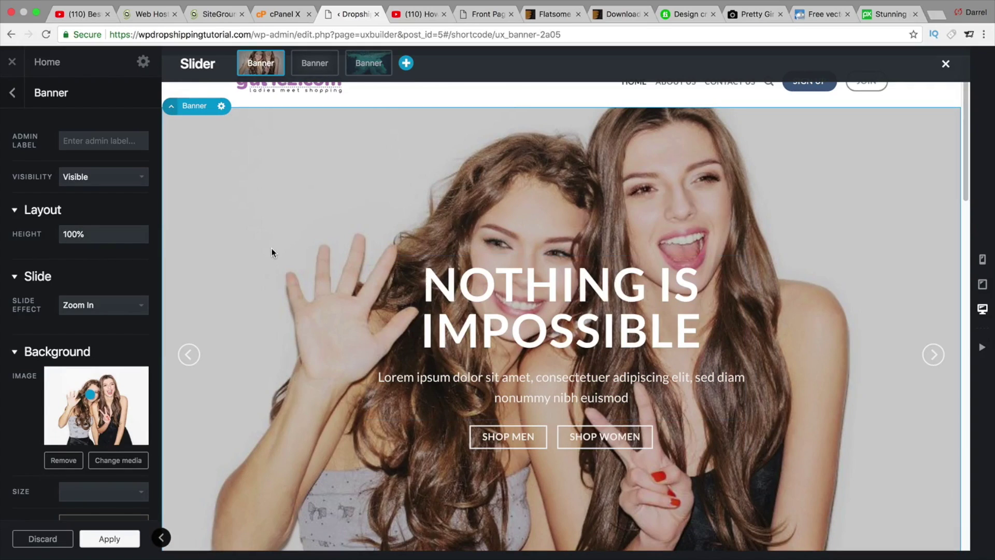
Try the Large, Medium and Thumbnail background sizes, then leave it at Original.
scroll(93, 487, "down", 1)
left_click(94, 486)
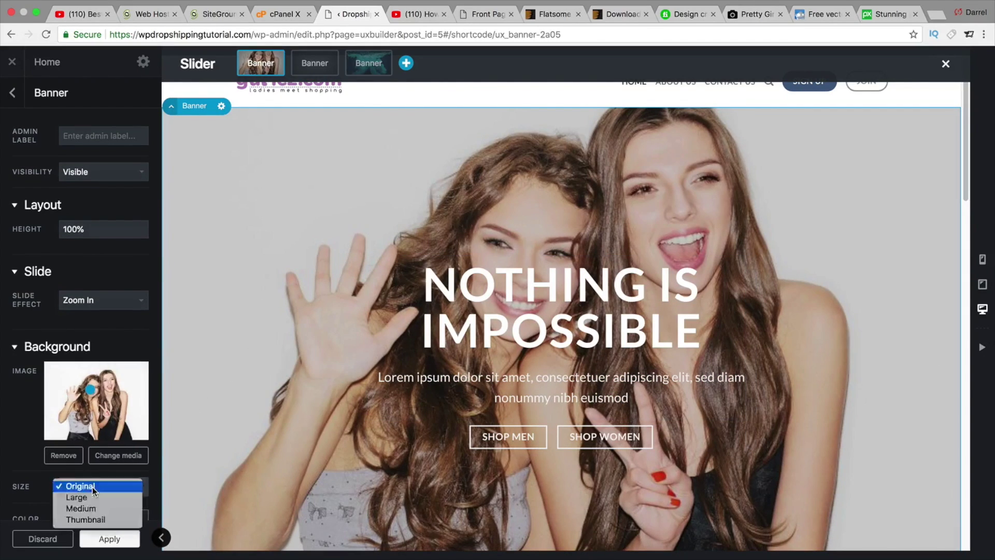
left_click(100, 495)
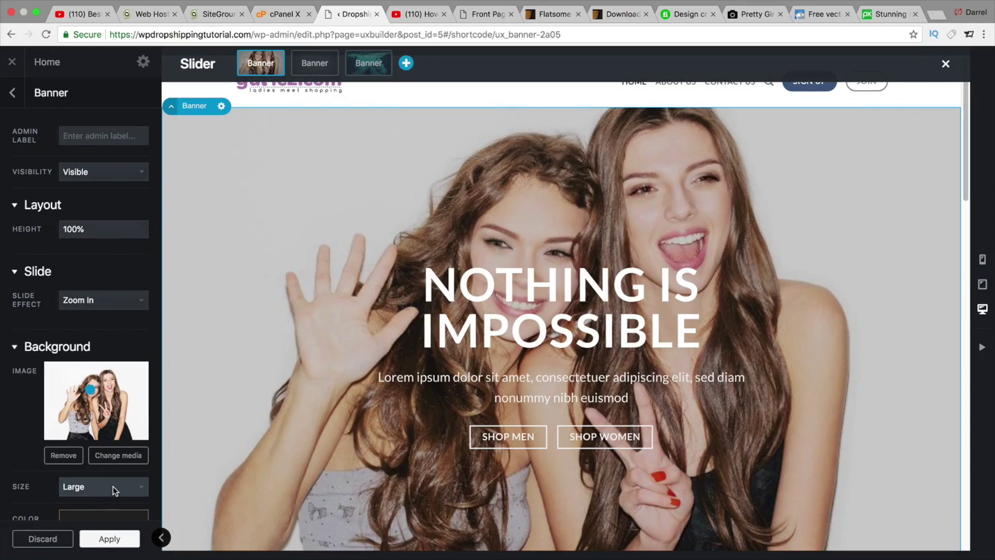
left_click(113, 486)
left_click(111, 499)
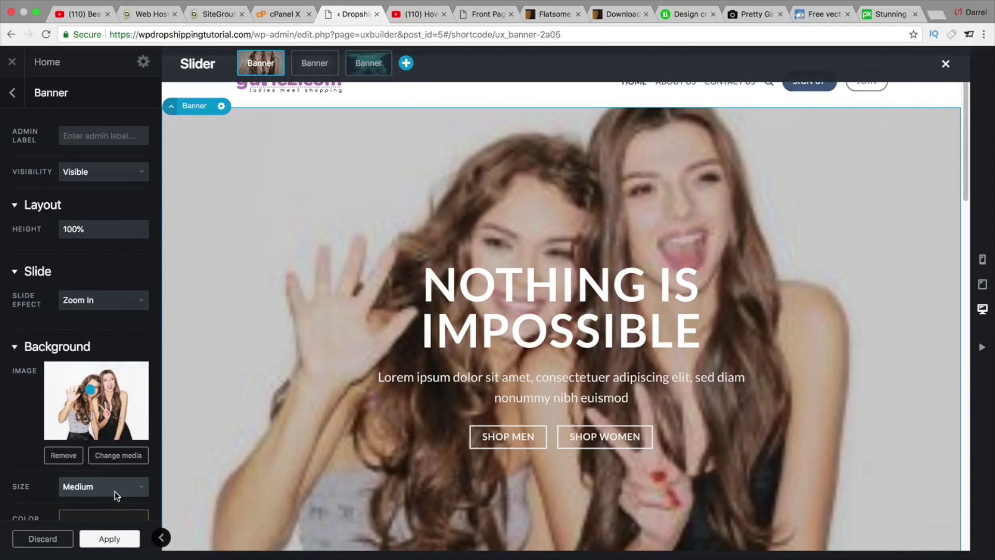
left_click(114, 490)
left_click(114, 499)
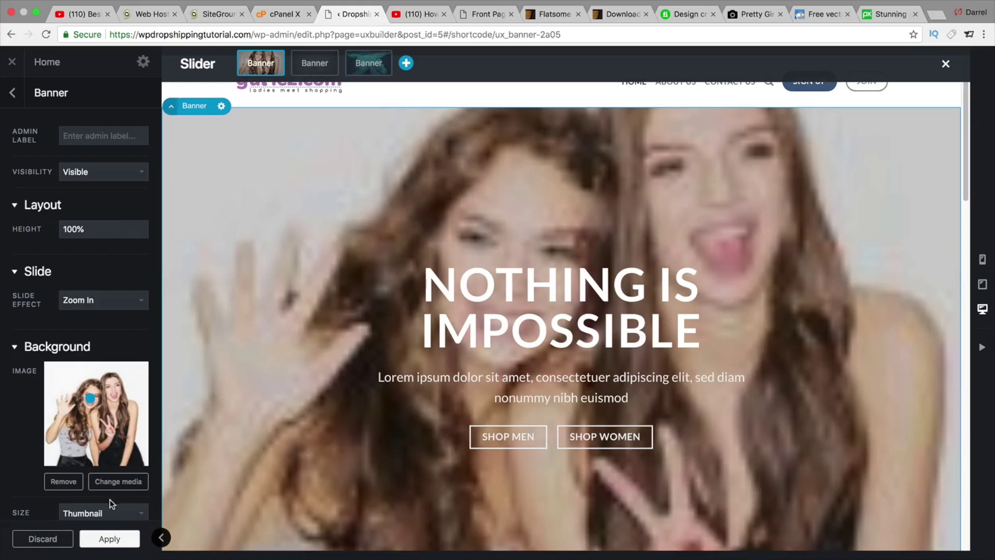
left_click(102, 512)
left_click(102, 478)
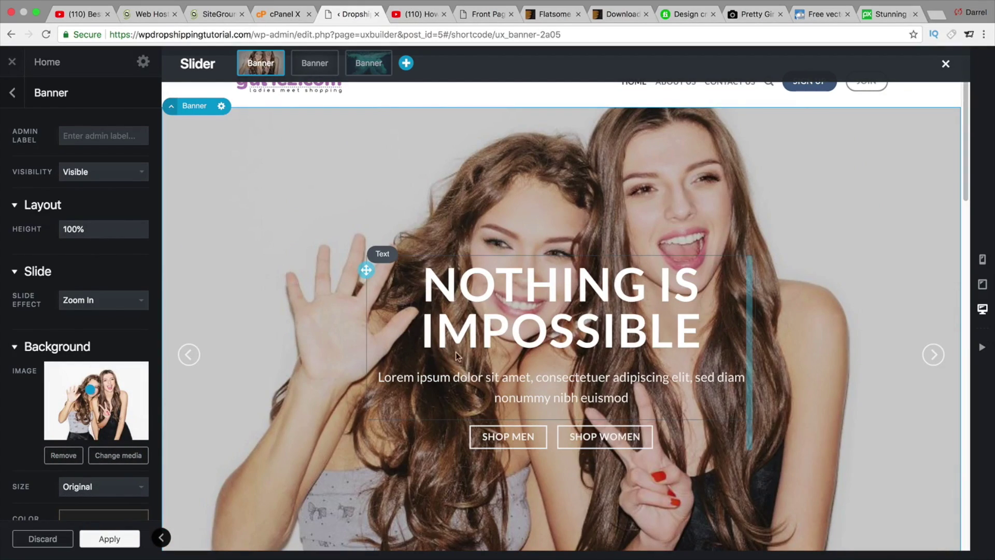
scroll(121, 393, "down", 2)
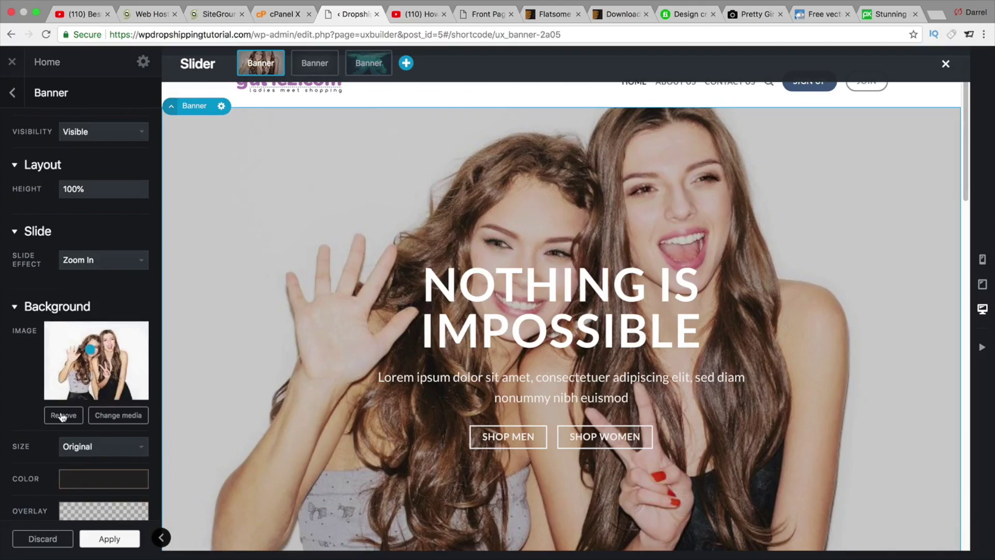
Remove the old banner background and upload HomeSlider3.jpg as the new background image.
left_click(62, 415)
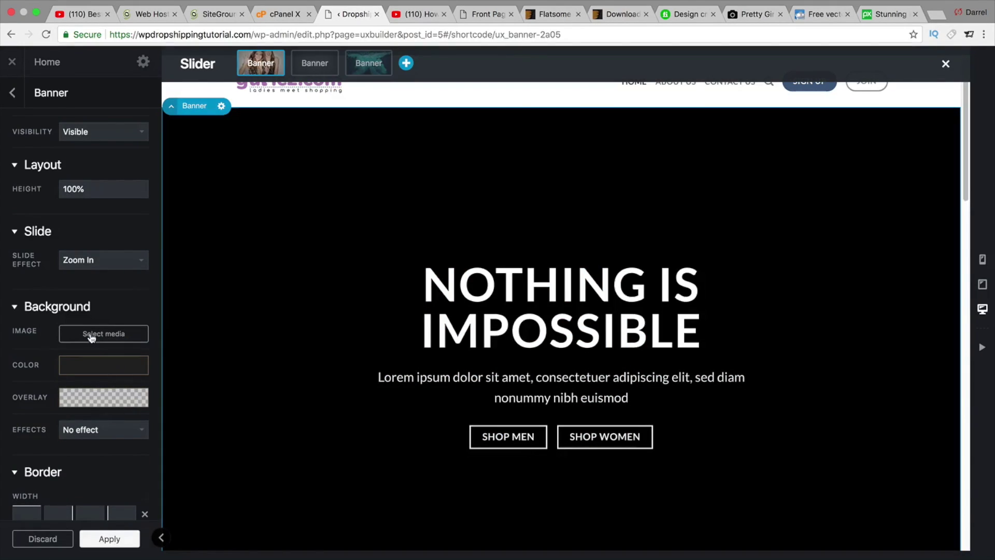
left_click(91, 338)
left_click(70, 105)
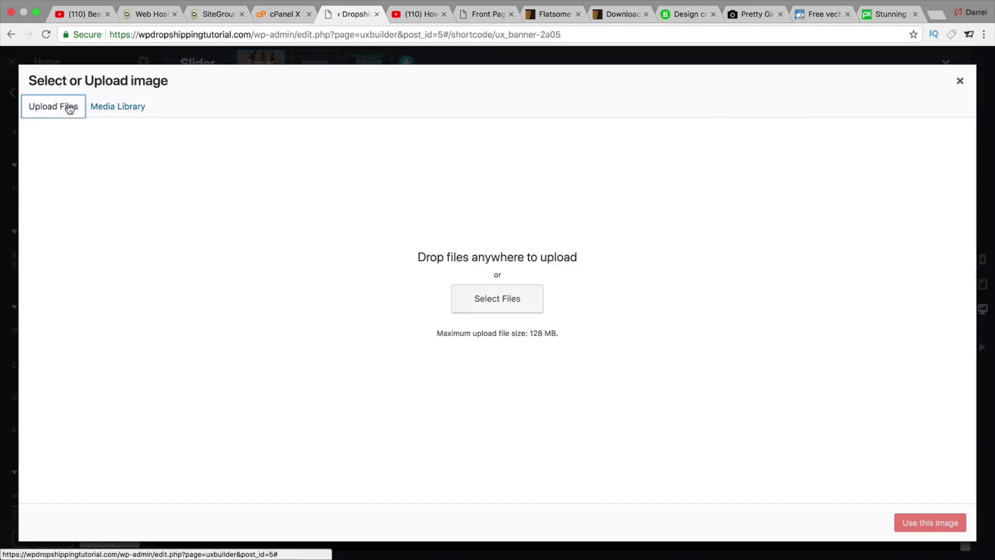
left_click(510, 305)
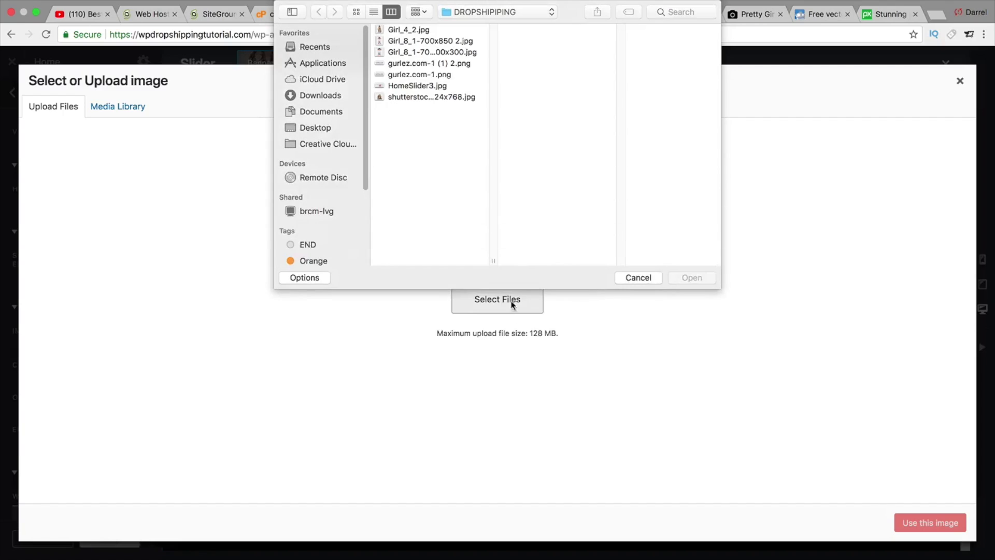
left_click(441, 52)
left_click(443, 41)
left_click(455, 86)
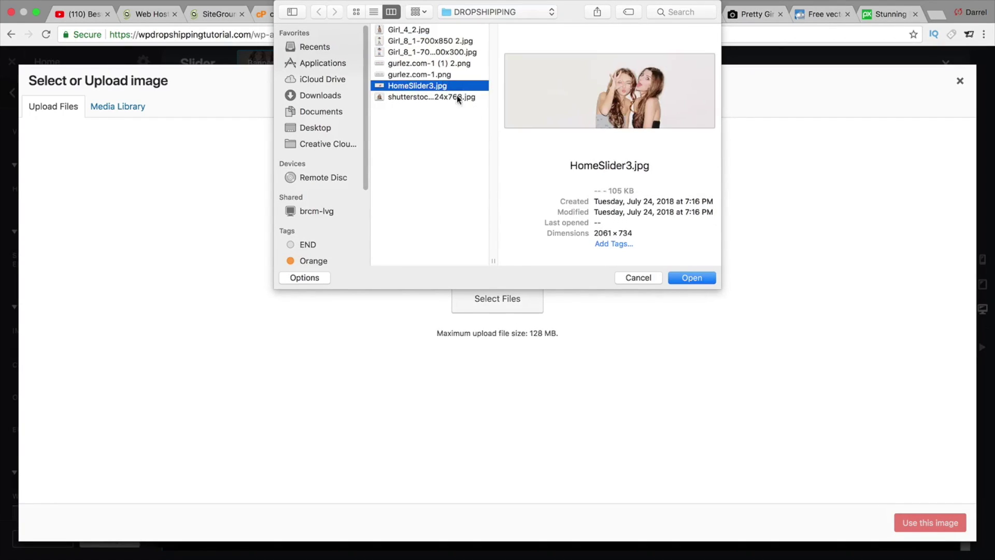
left_click(702, 281)
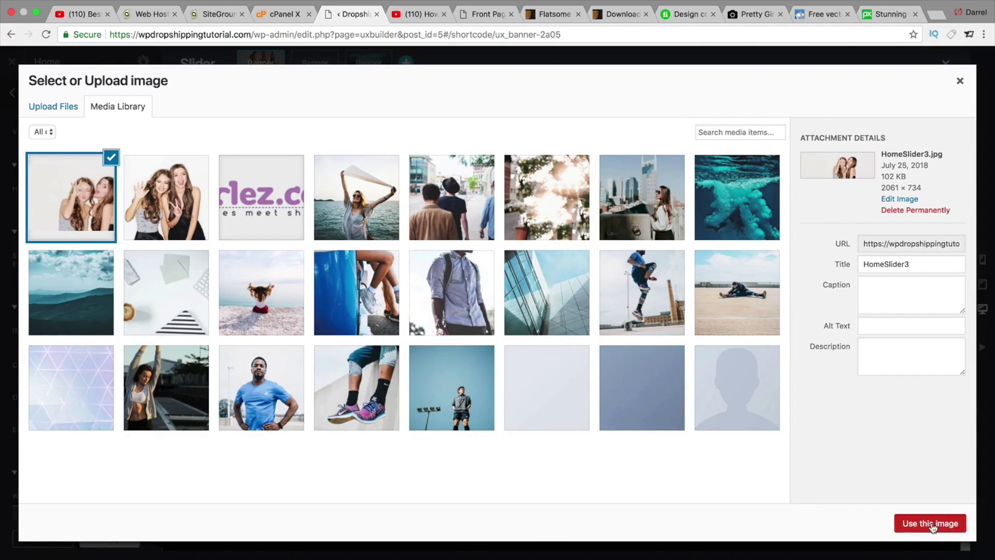
left_click(902, 523)
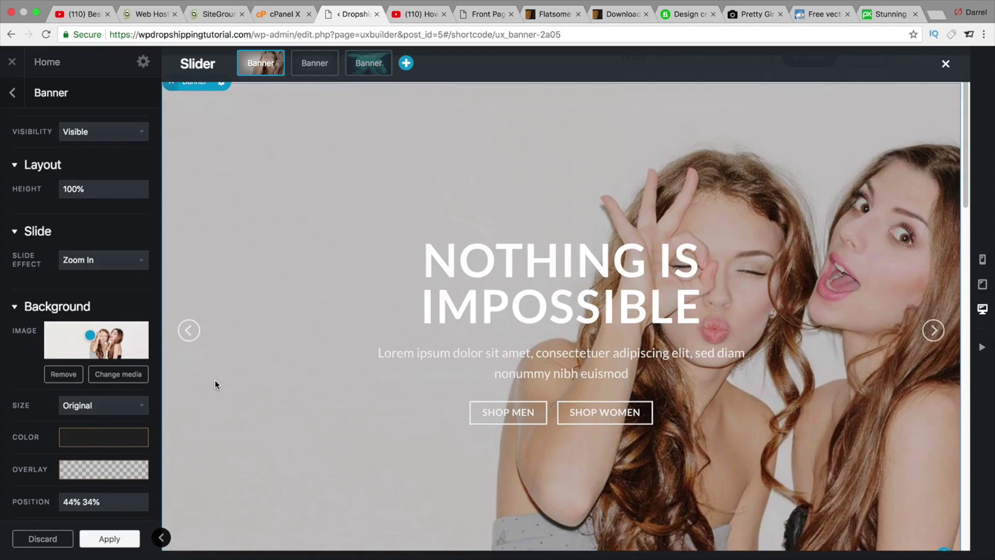
Move the background focal point to 44% 86% and cancel a trial yellow-green overlay tint.
mouse_move(90, 335)
left_mouse_down()
mouse_move(107, 344)
mouse_move(63, 351)
mouse_move(90, 353)
left_mouse_up()
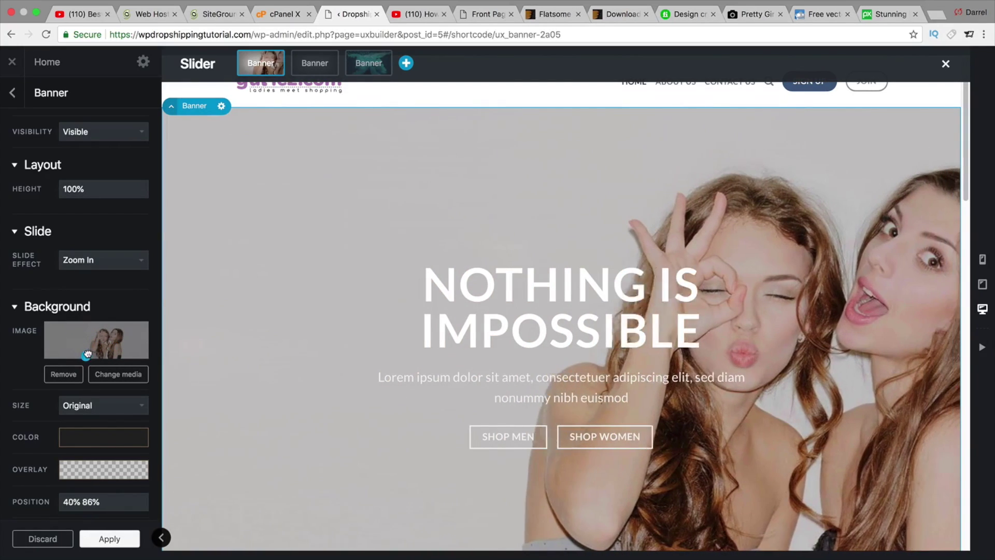
left_click(115, 470)
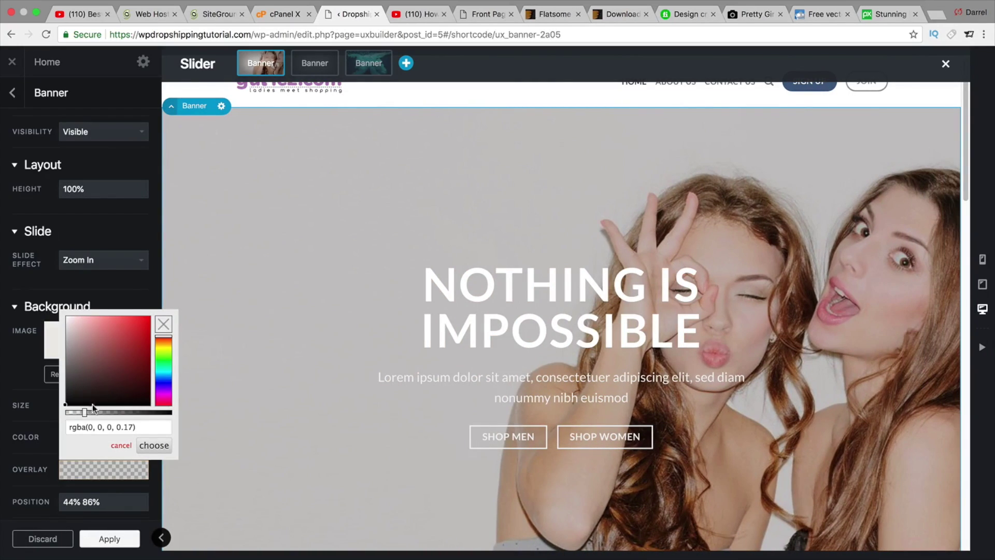
left_click_drag(86, 415, 115, 414)
mouse_move(166, 384)
left_mouse_down()
mouse_move(165, 348)
mouse_move(112, 374)
mouse_move(137, 379)
mouse_move(139, 336)
mouse_move(167, 346)
left_mouse_up()
left_click(129, 347)
left_click_drag(106, 415, 93, 413)
left_click(121, 445)
scroll(98, 415, "down", 5)
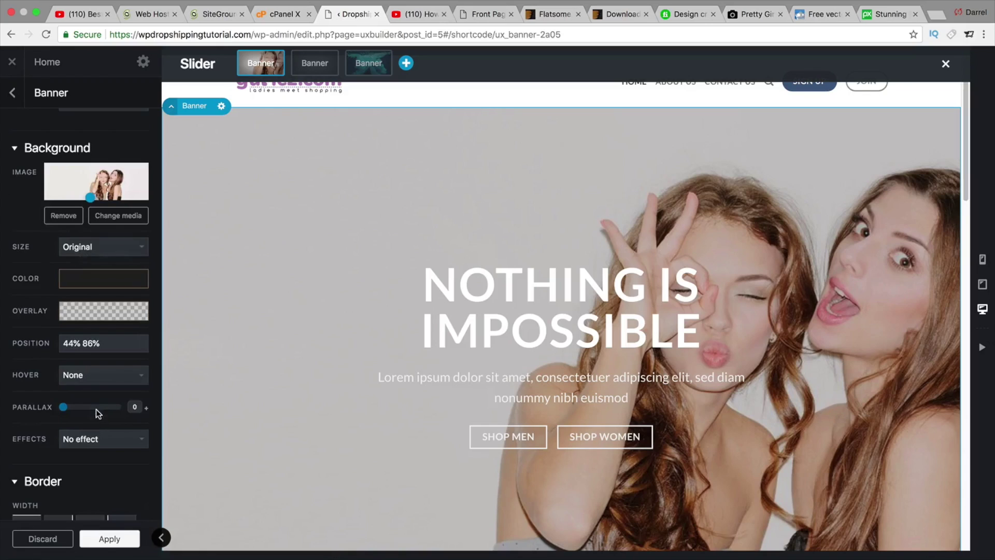
Preview the Snow, Confetti, Sliding Glass, Sparkle and Rain banner effects.
left_click(95, 437)
left_click(96, 446)
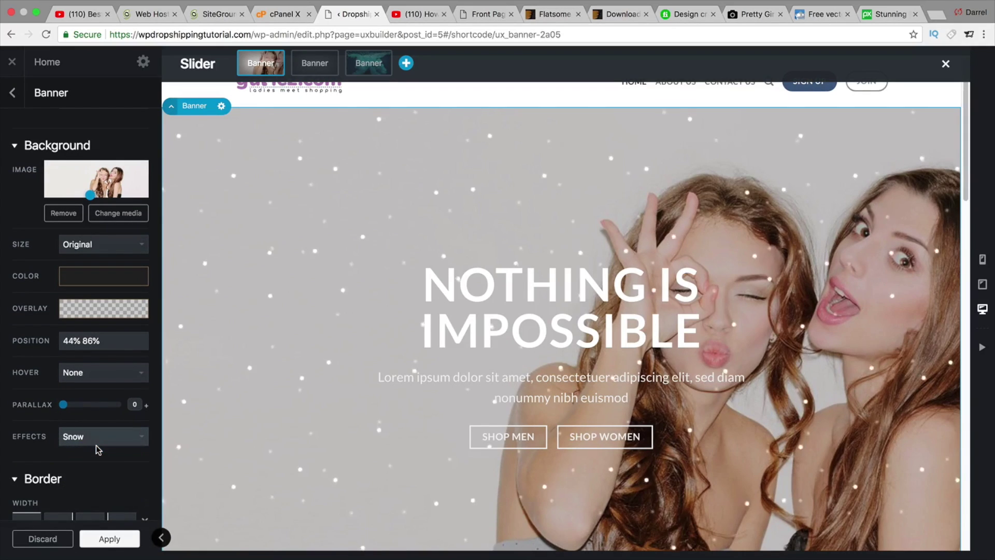
left_click(95, 443)
left_click(102, 442)
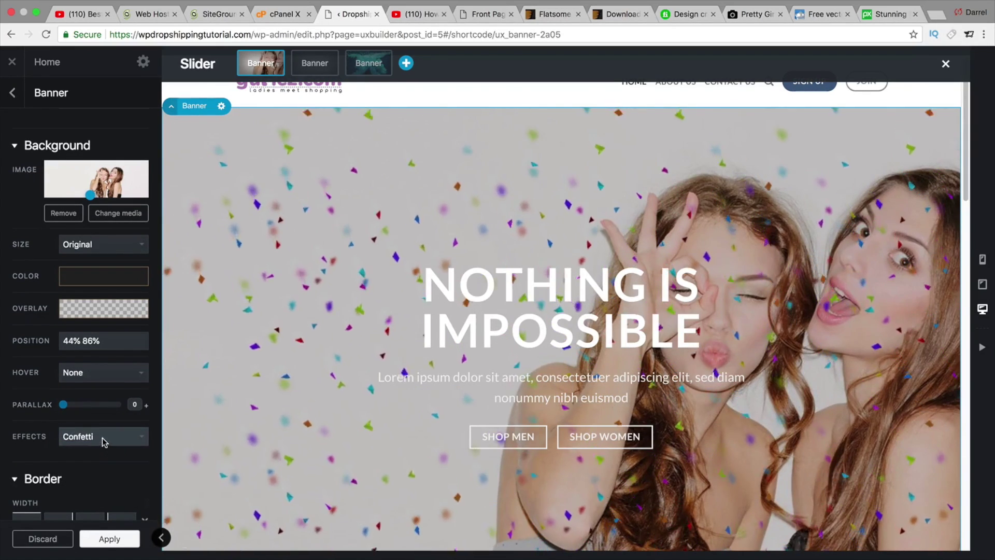
left_click(102, 442)
left_click(101, 443)
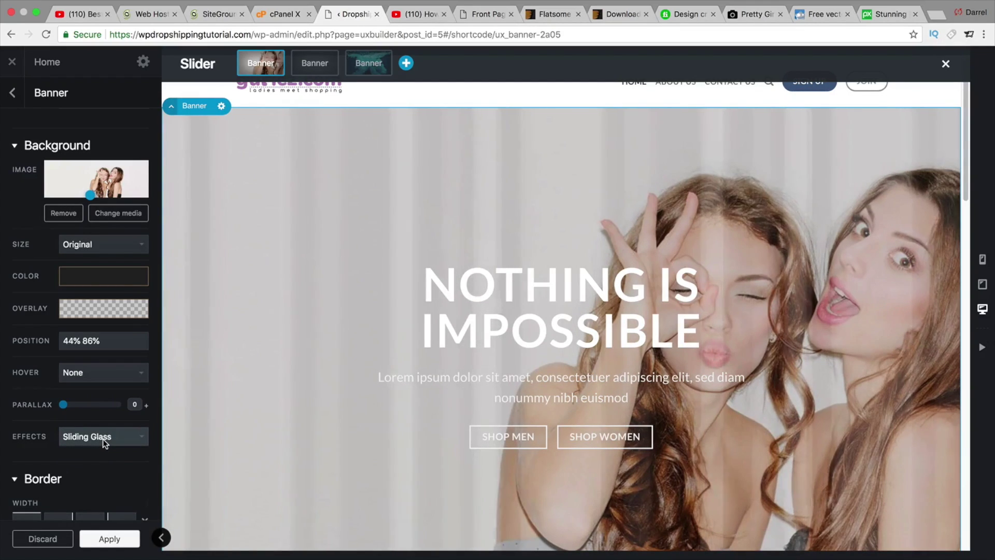
left_click(104, 441)
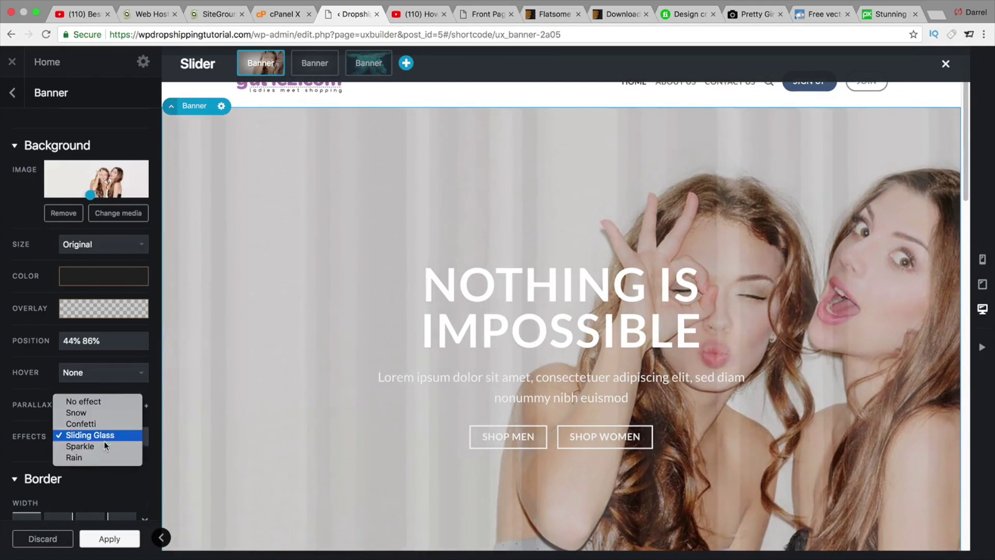
left_click(104, 443)
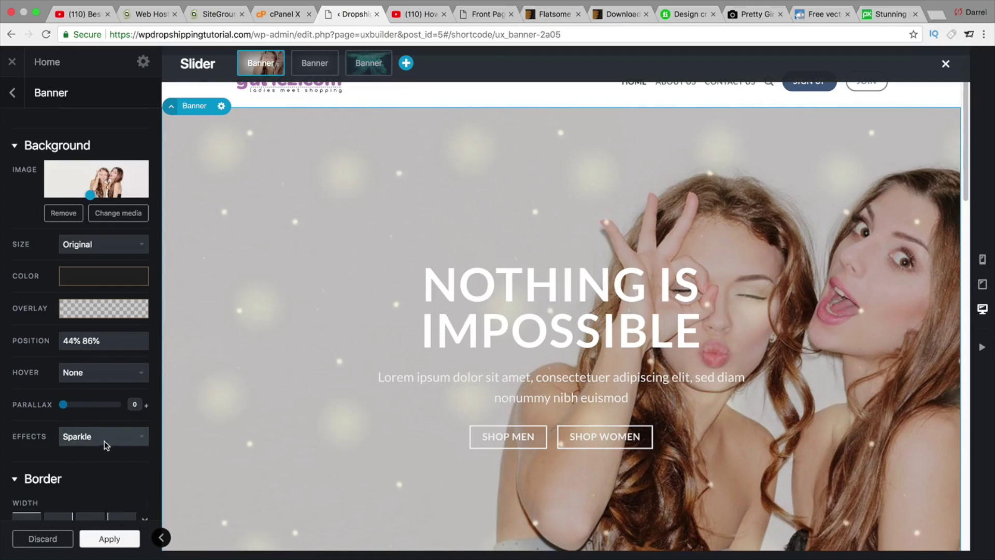
left_click(104, 440)
left_click(113, 448)
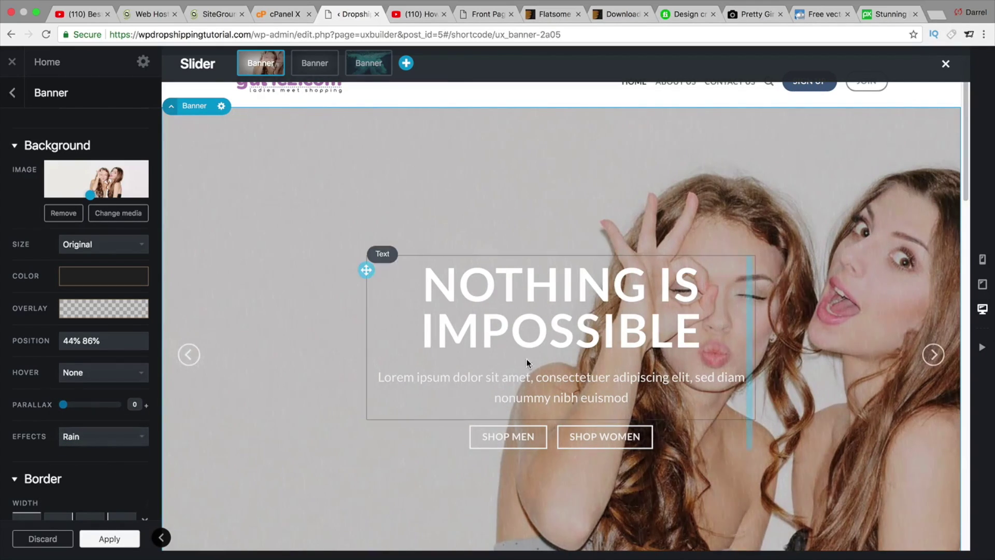
Settle on the Confetti banner effect and apply the banner settings.
scroll(352, 357, "down", 1)
scroll(124, 446, "down", 3)
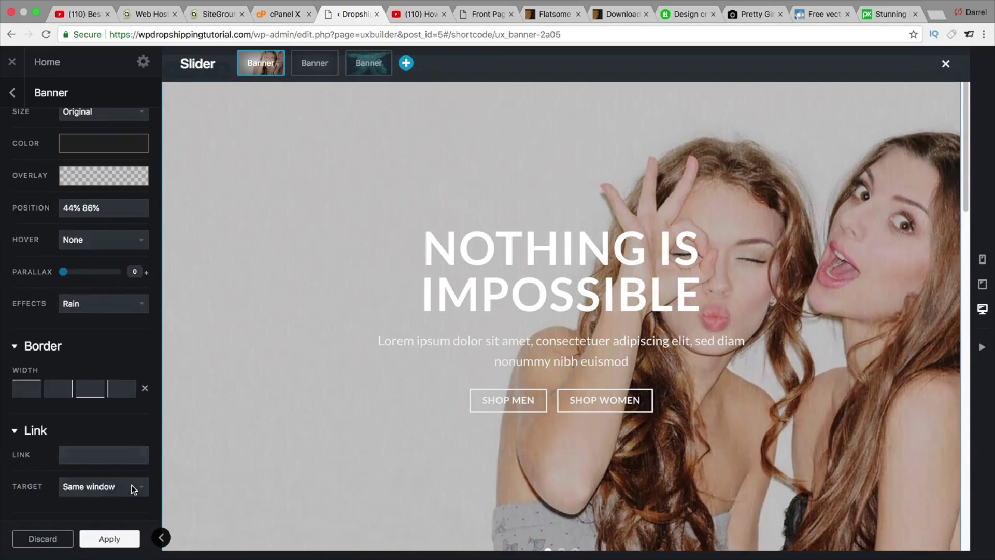
left_click(132, 281)
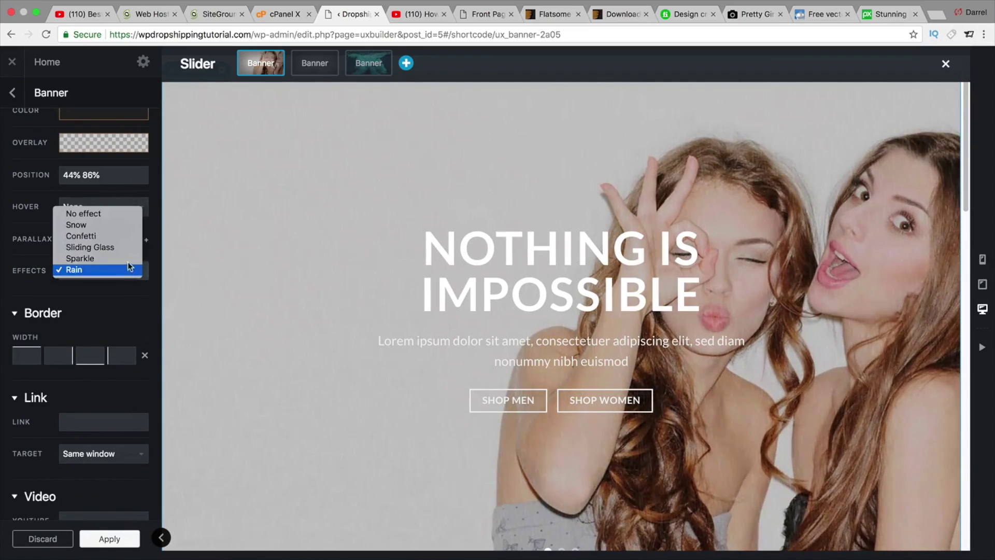
left_click(127, 237)
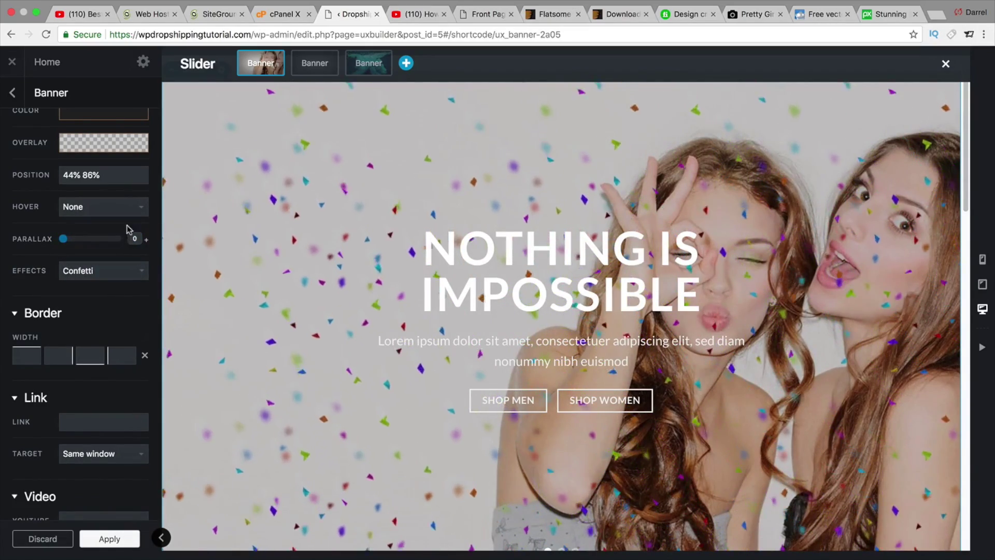
left_click(137, 539)
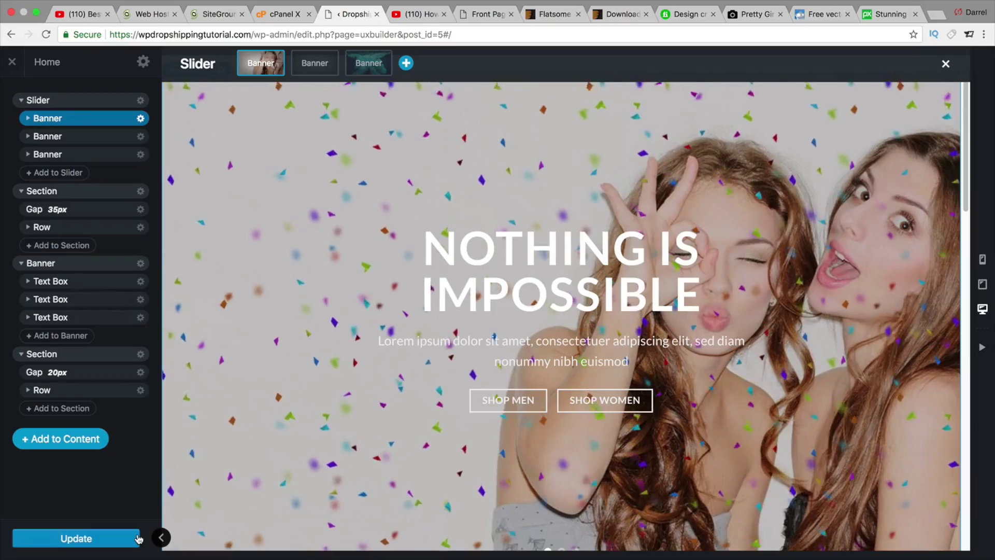
Update the Home page and exit UX Builder to view the live site.
left_click(107, 537)
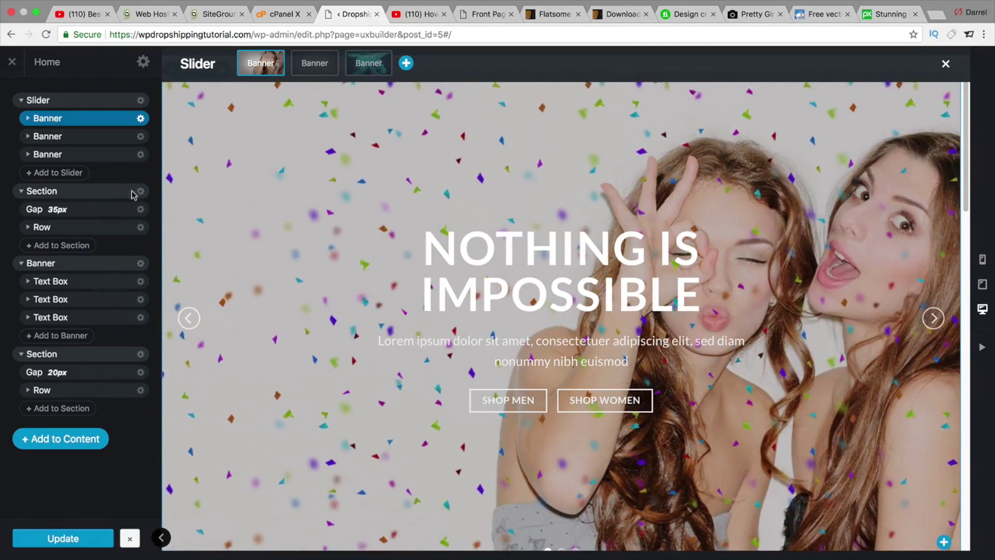
left_click(11, 63)
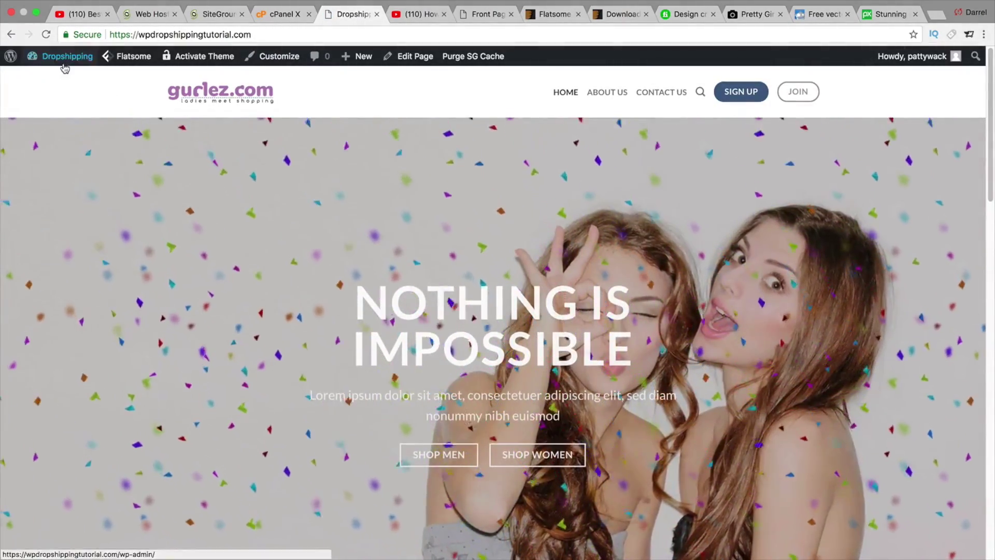
Switch from the live homepage to the admin Dashboard and head for the Plugins menu.
mouse_move(62, 58)
left_click(63, 78)
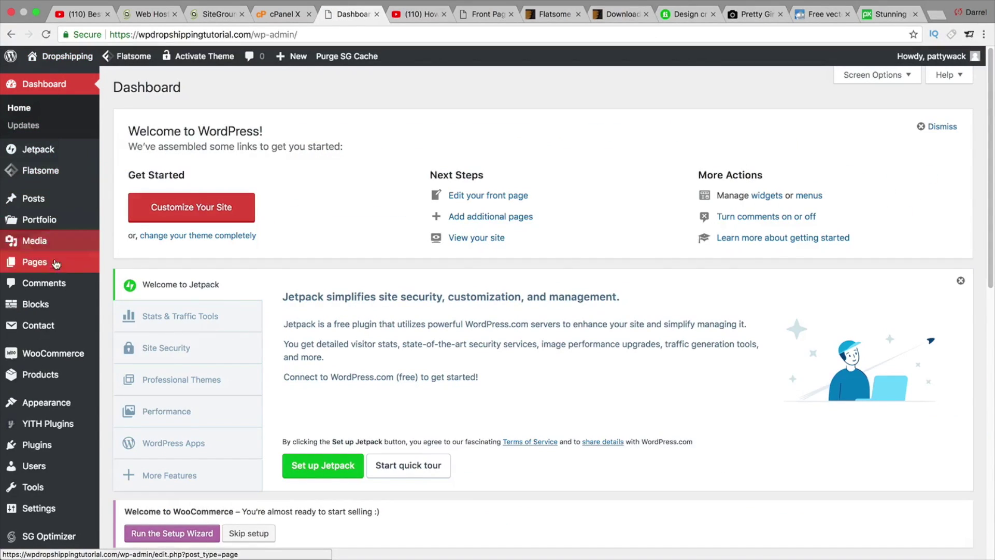
mouse_move(56, 450)
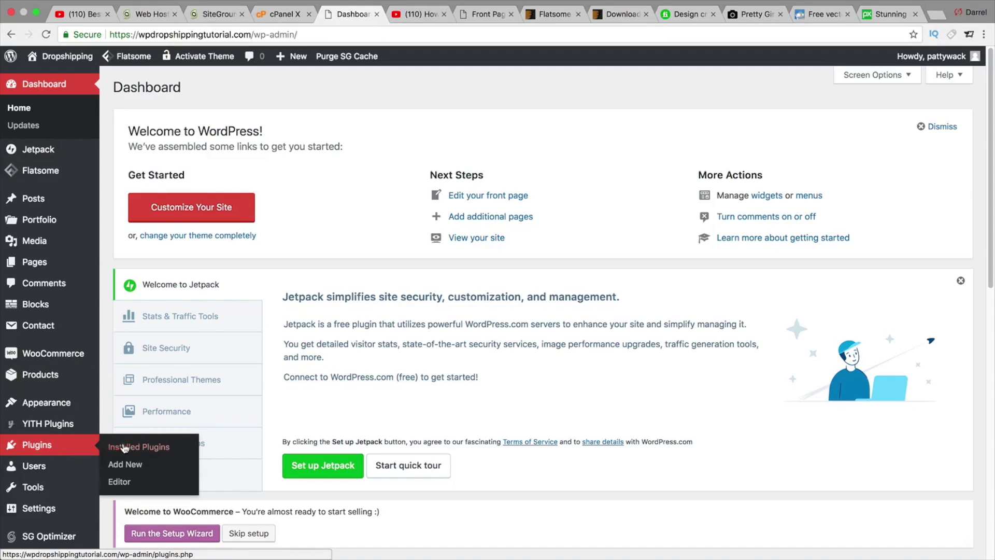
Deactivate the Nextend Social Login and WooSidebars plugins, then go to Add Plugins.
scroll(397, 399, "down", 5)
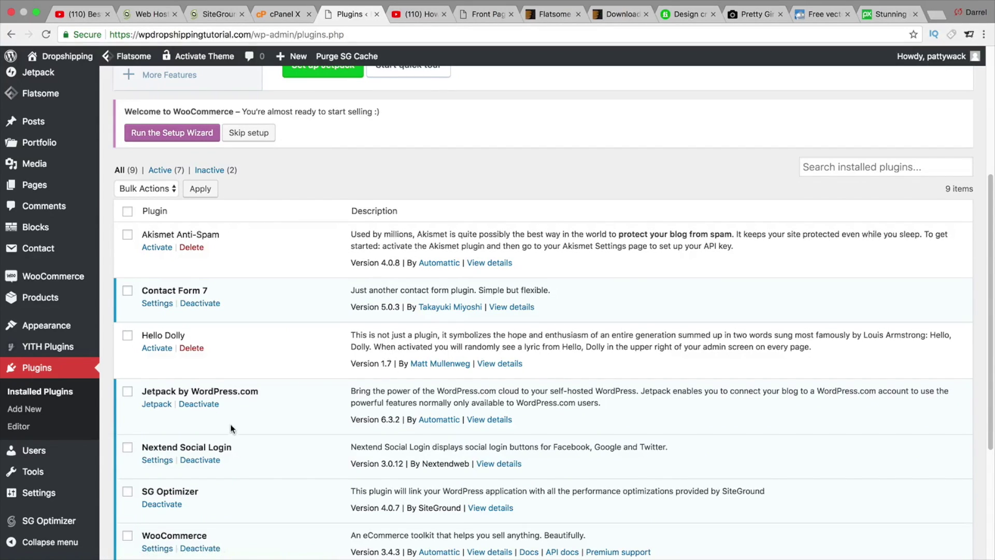
scroll(217, 453, "down", 2)
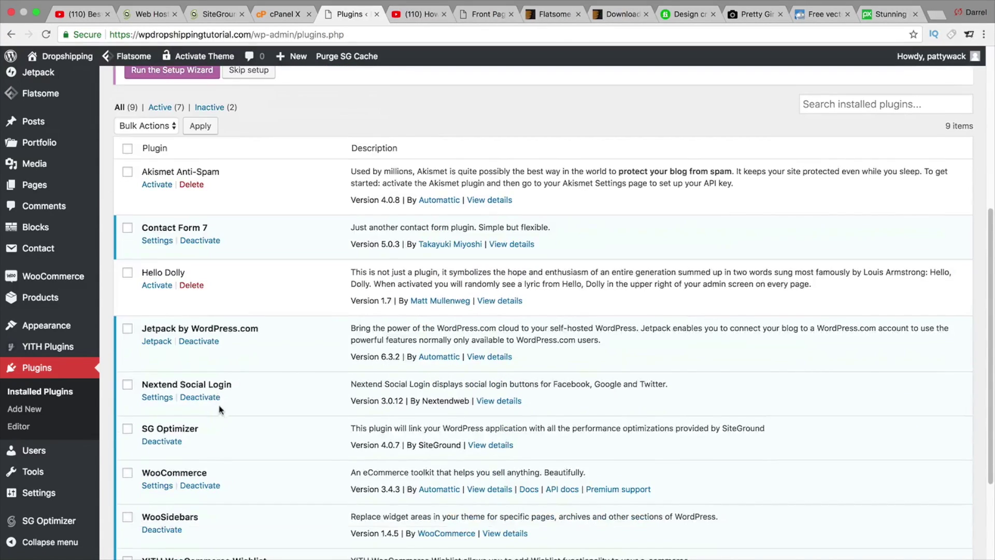
left_click(204, 398)
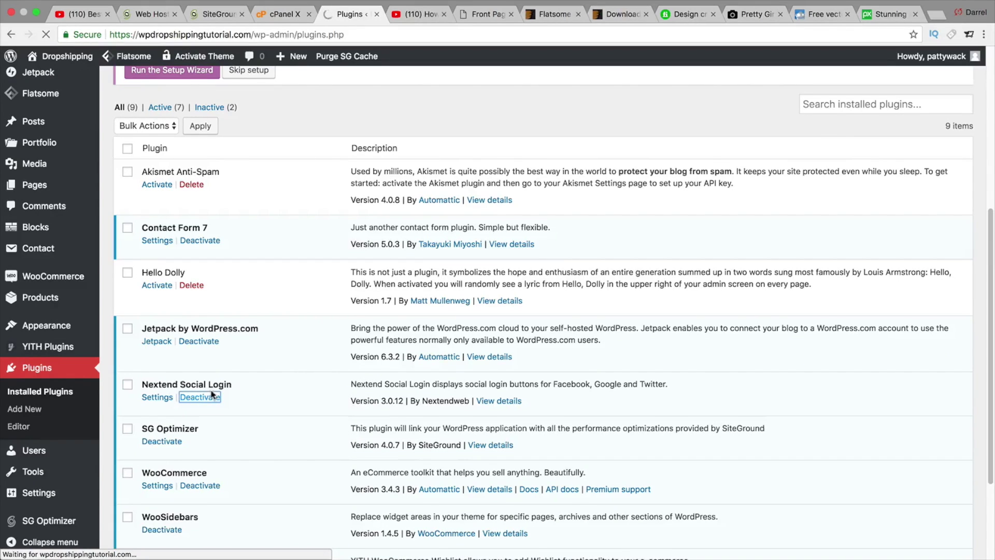
scroll(219, 398, "down", 7)
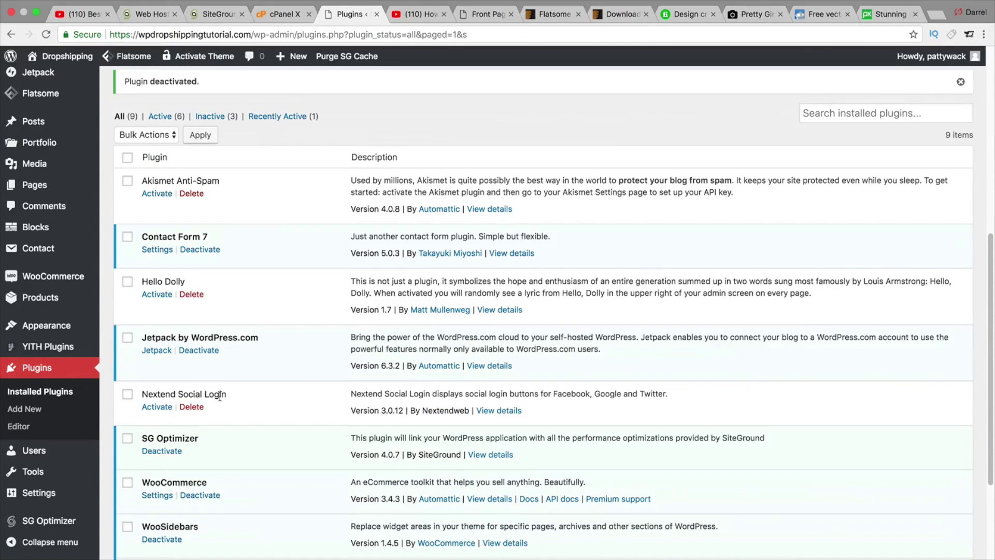
scroll(221, 393, "down", 3)
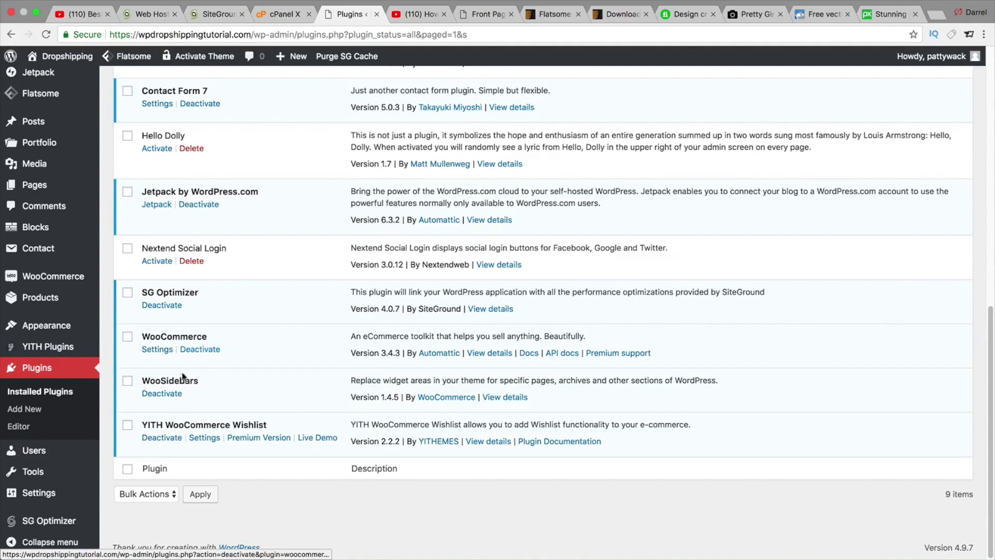
left_click(174, 390)
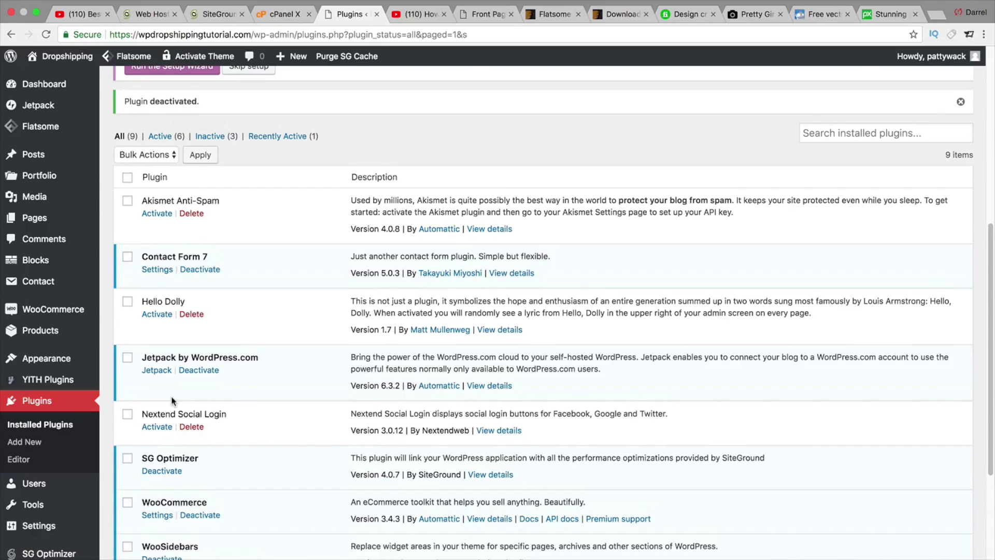
scroll(171, 397, "up", 10)
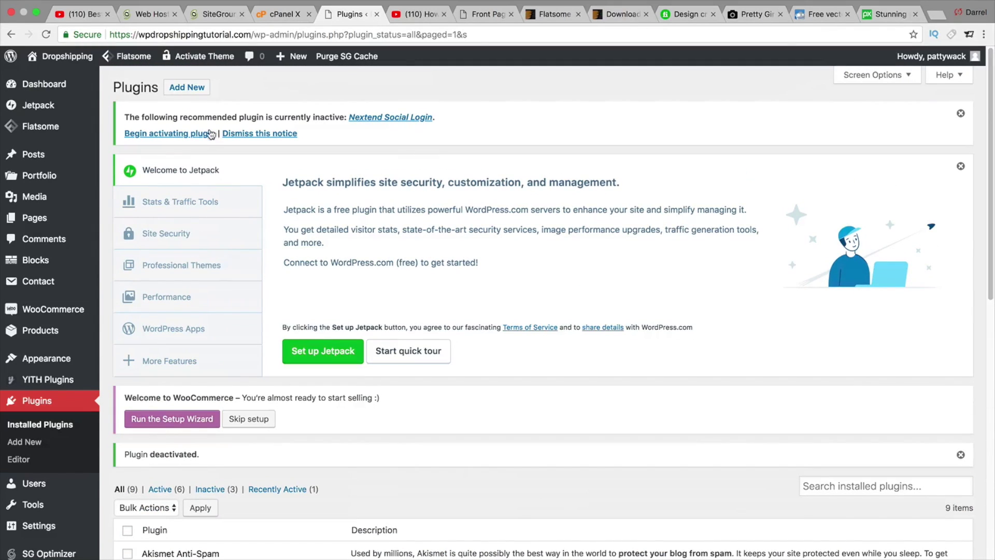
left_click(205, 88)
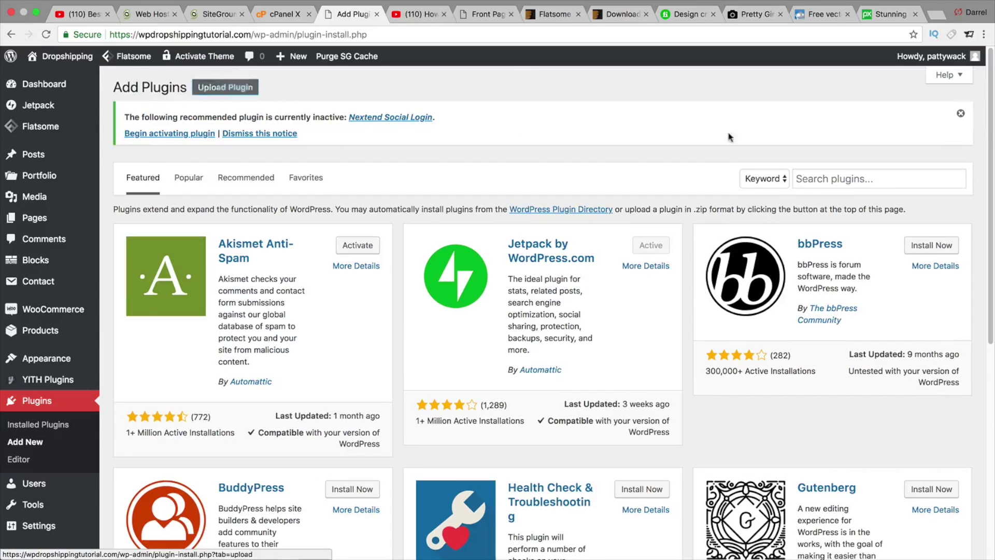
Search 'facebook like box', then install and activate the Easy Facebook Like Box plugin.
left_click(928, 178)
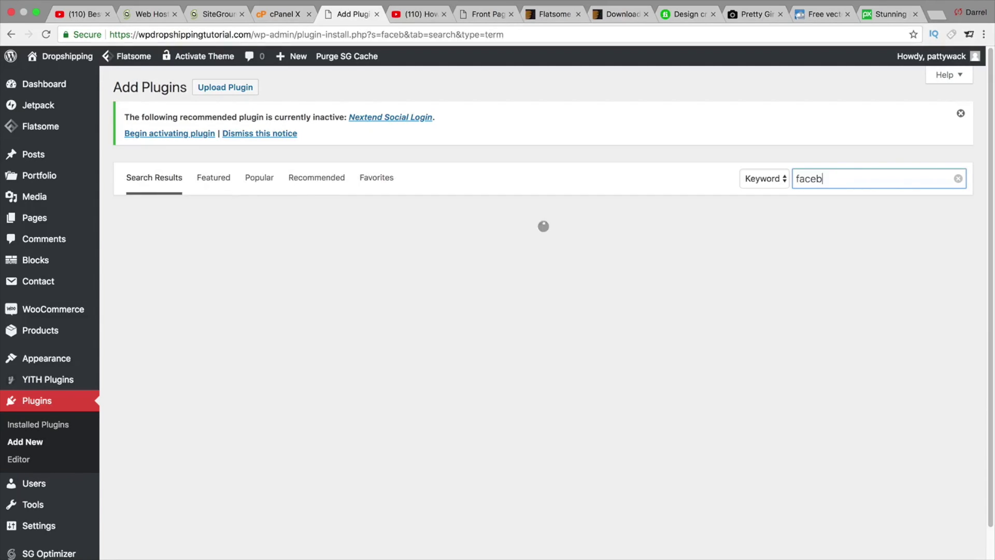
type("facebook like v")
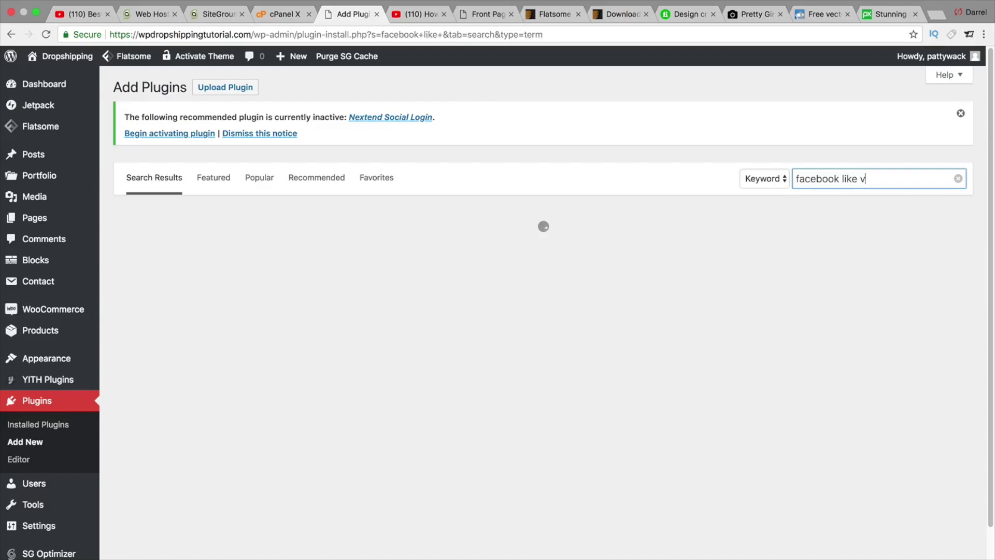
type(" box")
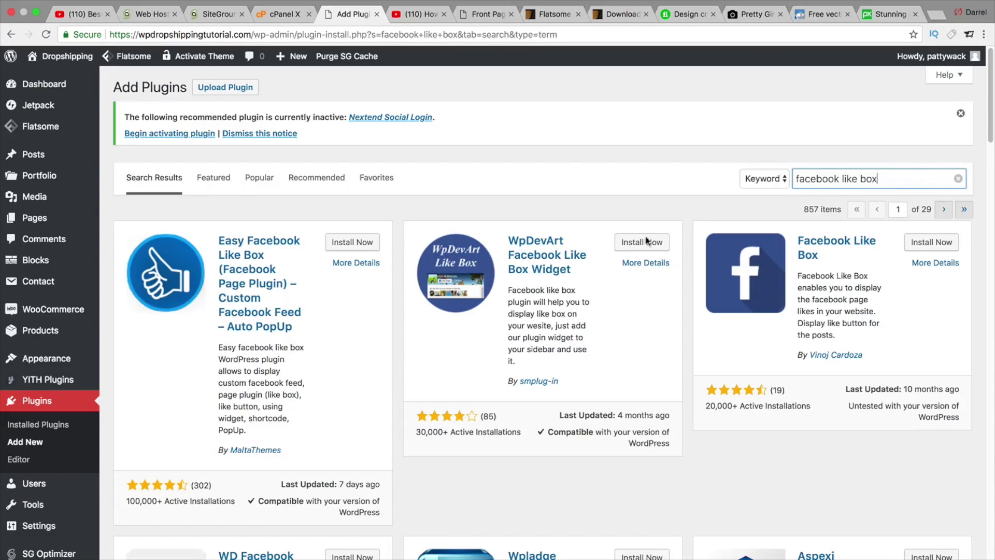
scroll(551, 360, "down", 2)
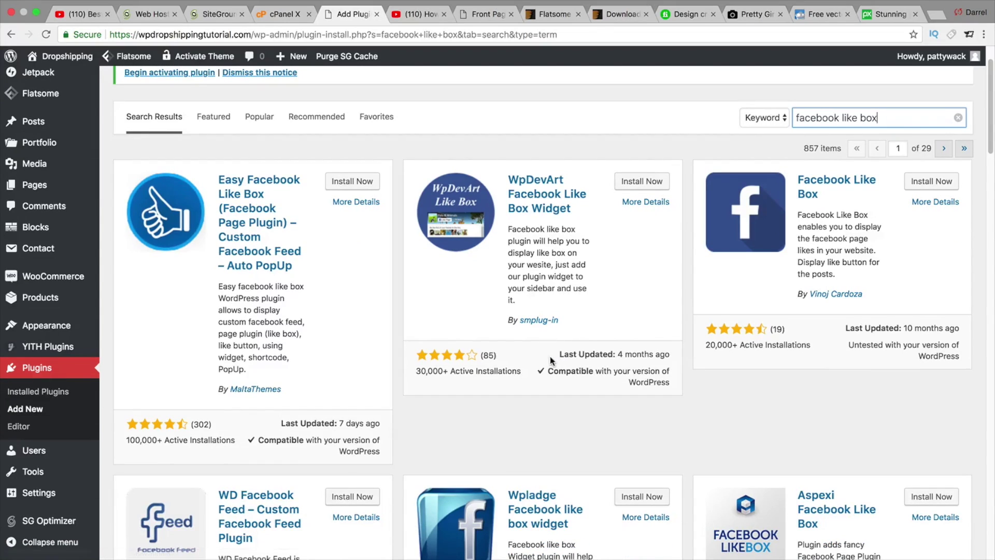
scroll(457, 350, "down", 5)
scroll(362, 259, "up", 8)
left_click(348, 242)
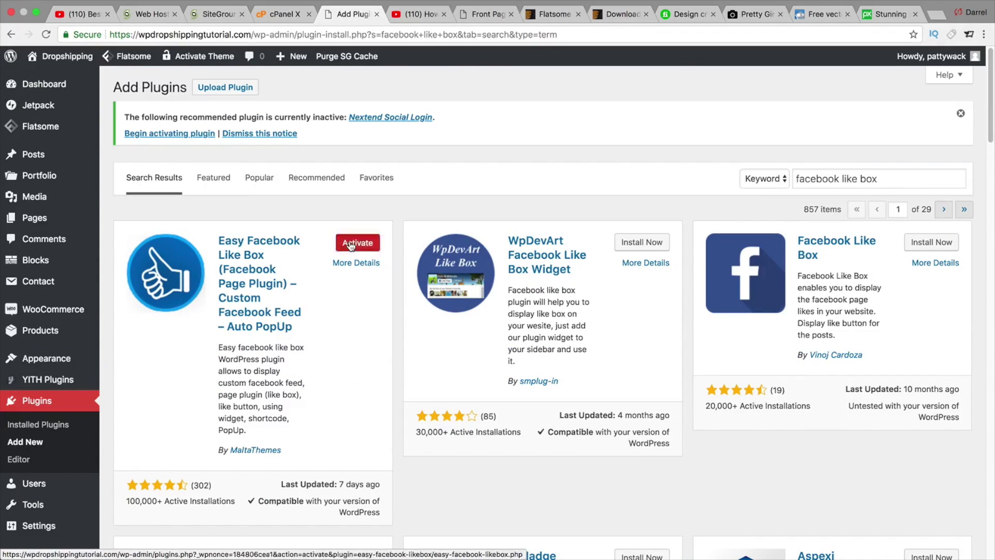
left_click(350, 243)
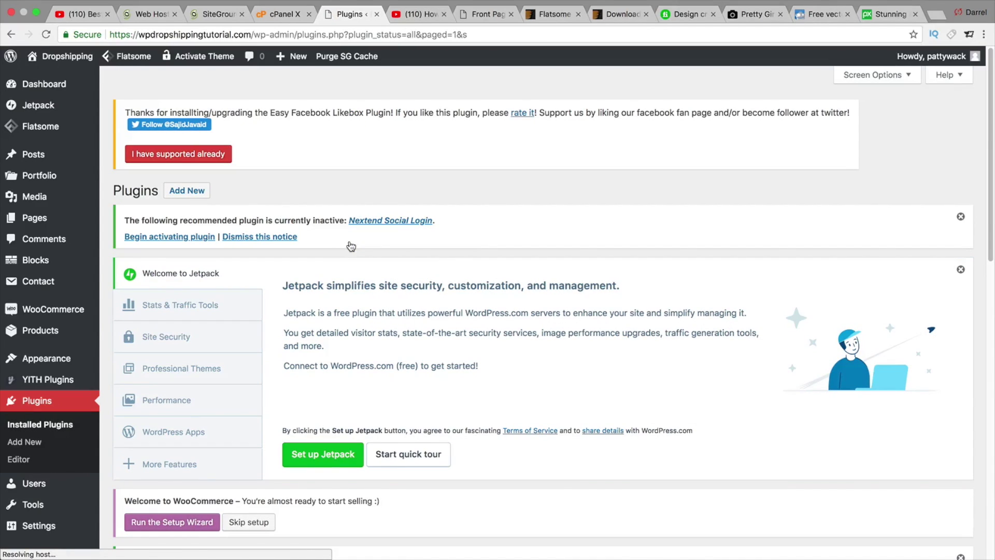
Browse the Easy Facebook Likebox Auto PopUp, Clear Cache and General tabs' shortcode instructions.
scroll(72, 394, "down", 4)
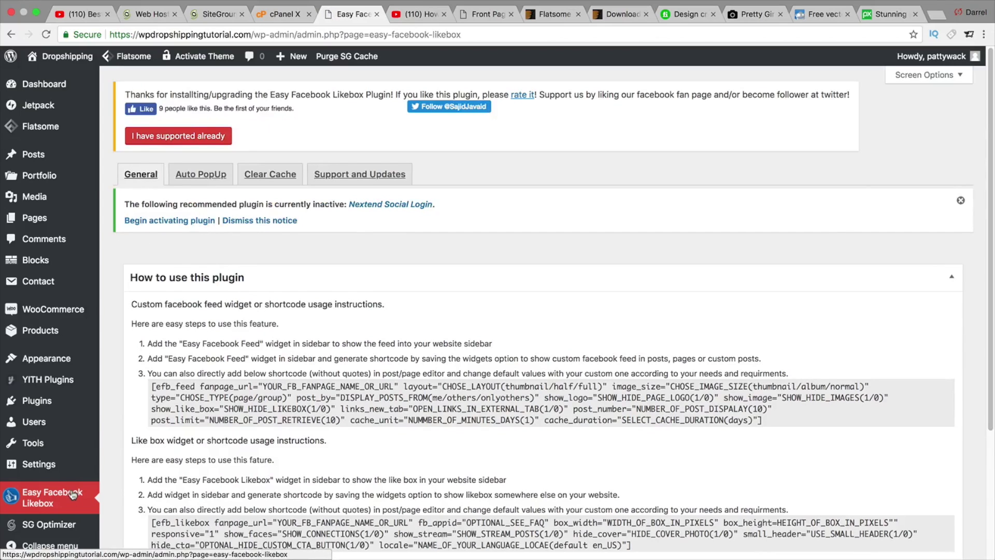
scroll(185, 404, "down", 3)
scroll(322, 299, "down", 1)
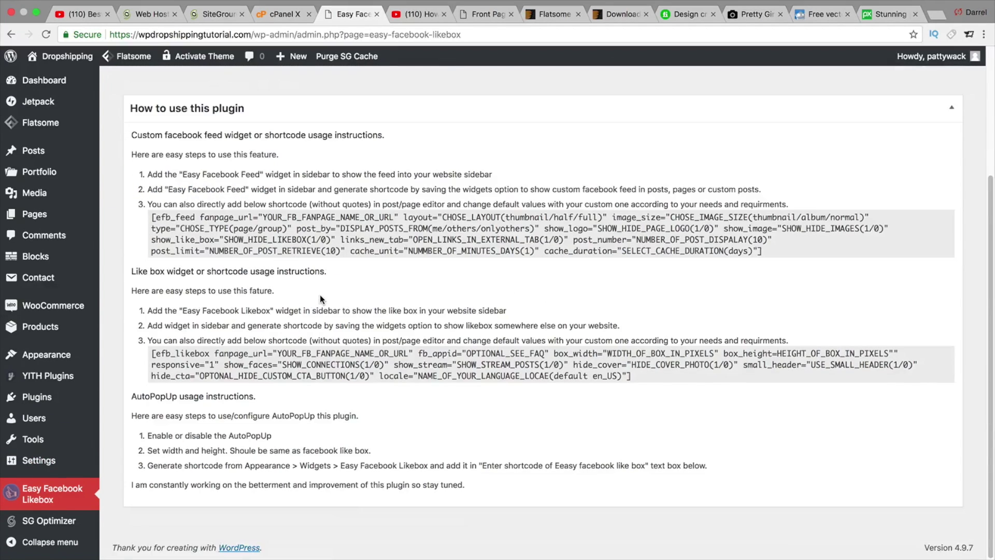
scroll(320, 298, "up", 4)
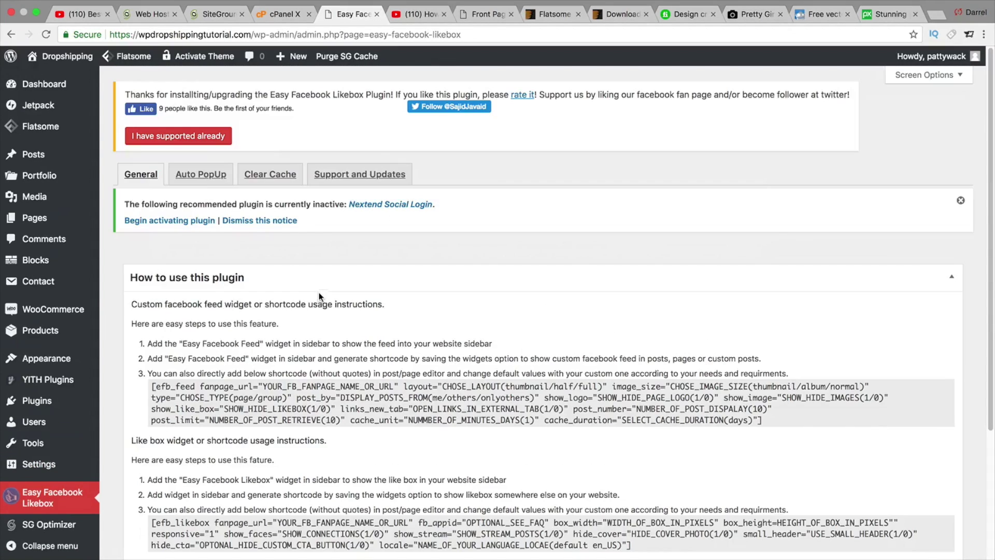
left_click(203, 178)
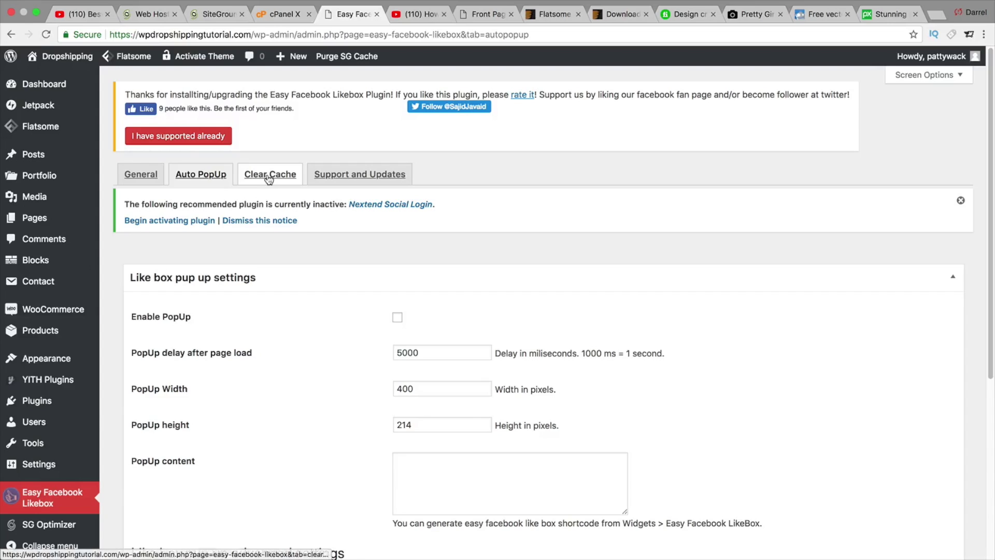
left_click(268, 178)
left_click(148, 176)
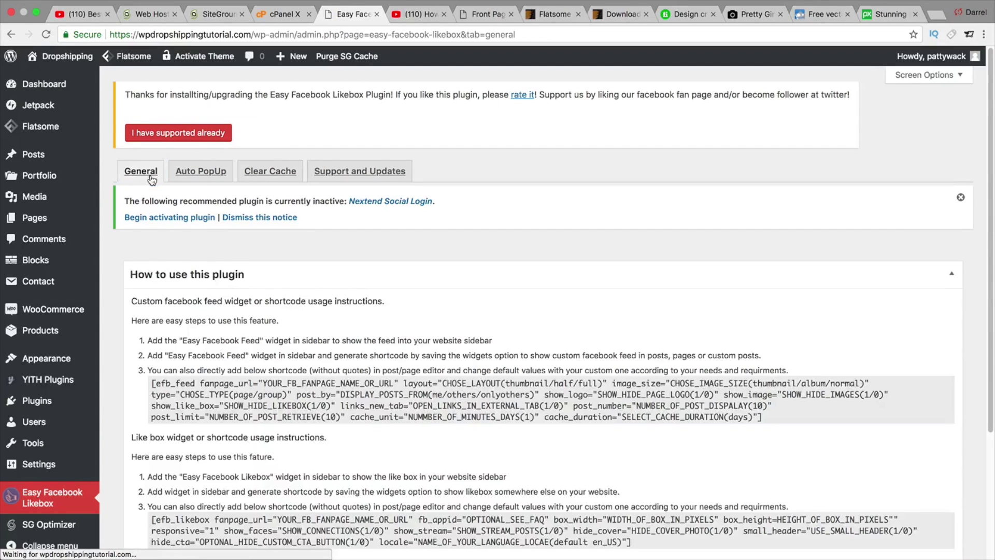
scroll(239, 390, "down", 1)
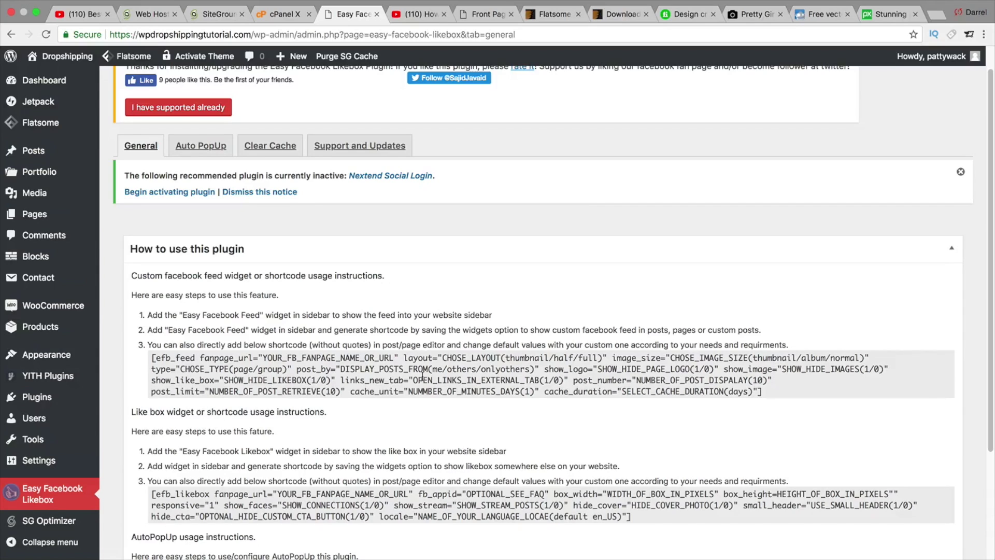
On the Widgets page, drag the Easy Facebook Likebox widget into Footer 1.
mouse_move(47, 360)
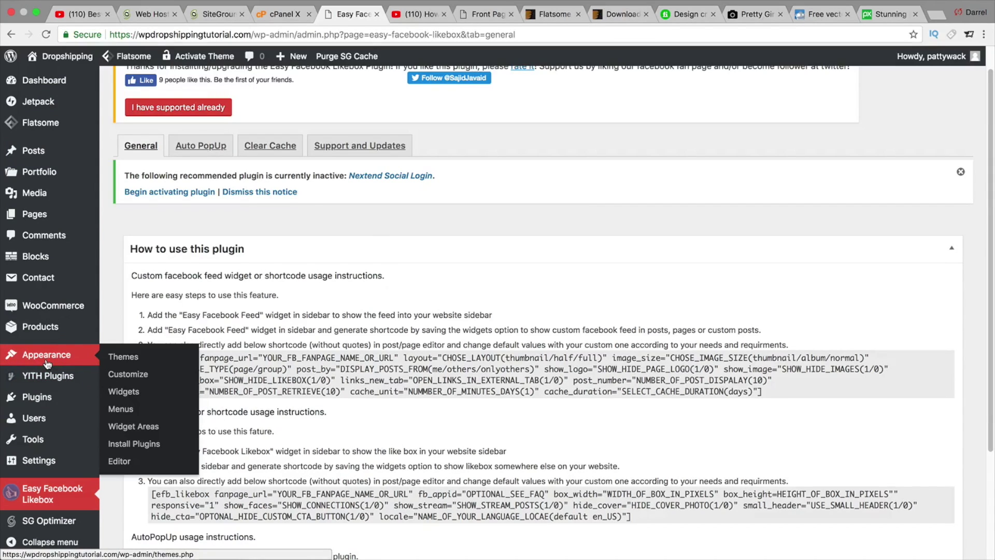
left_click(144, 393)
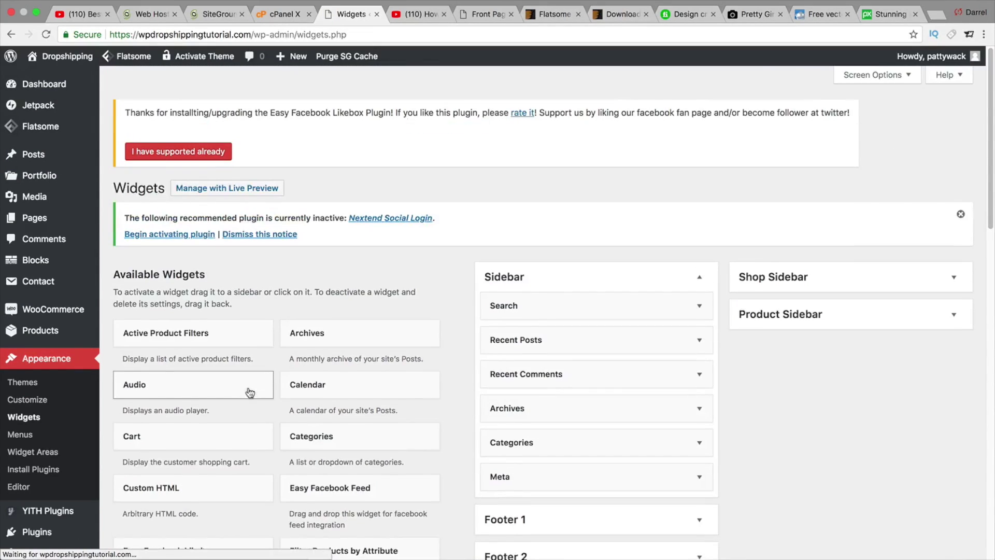
scroll(251, 387, "down", 5)
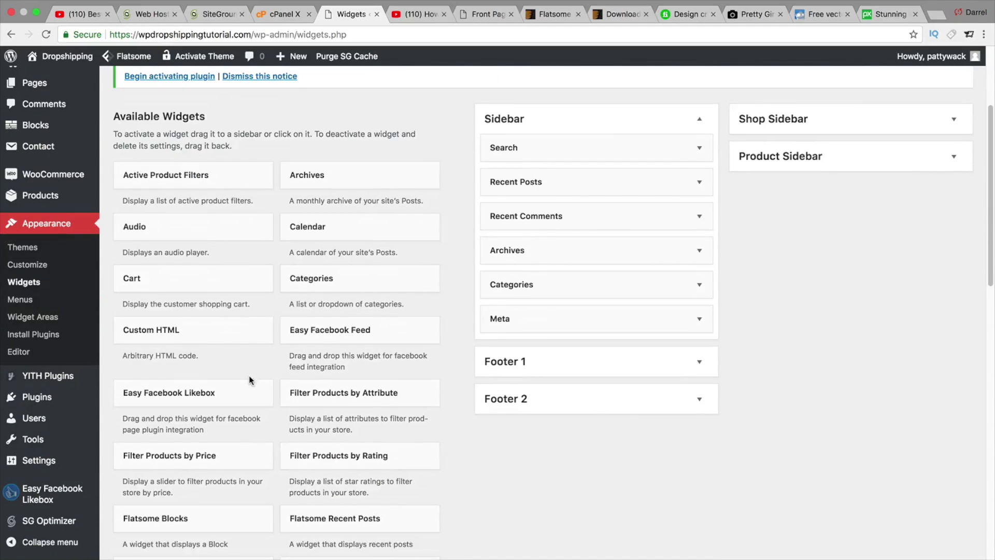
left_click(567, 351)
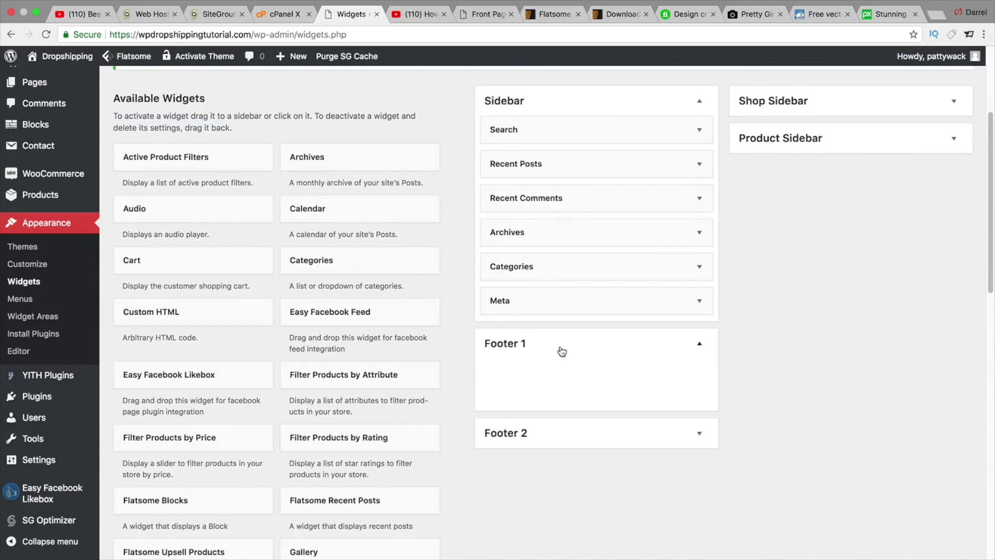
left_click(565, 350)
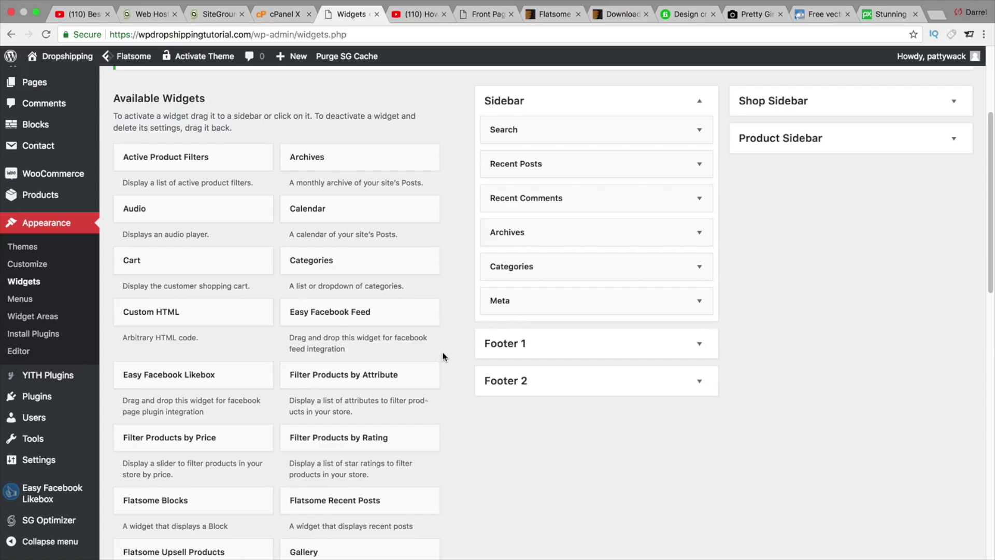
scroll(442, 349, "down", 10)
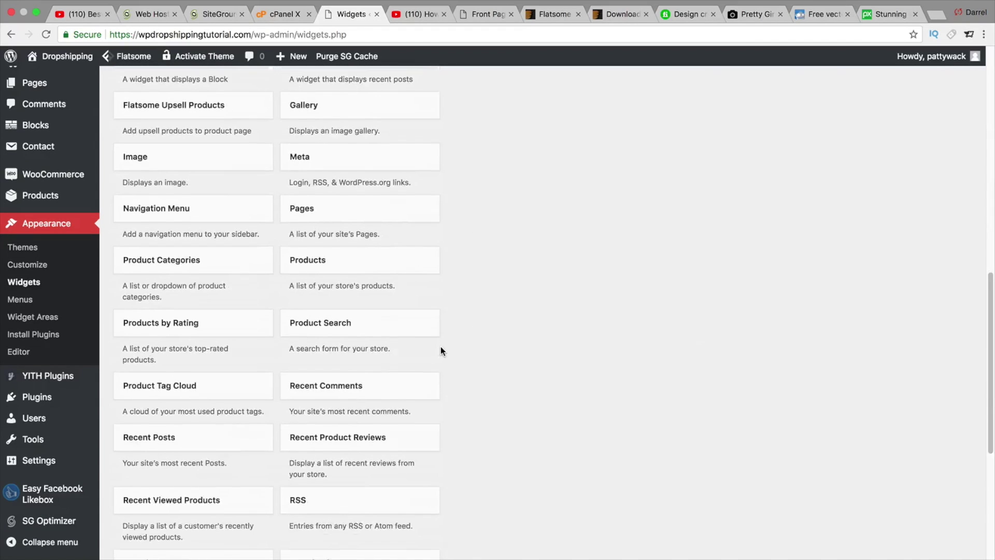
scroll(441, 351, "down", 5)
scroll(440, 349, "up", 4)
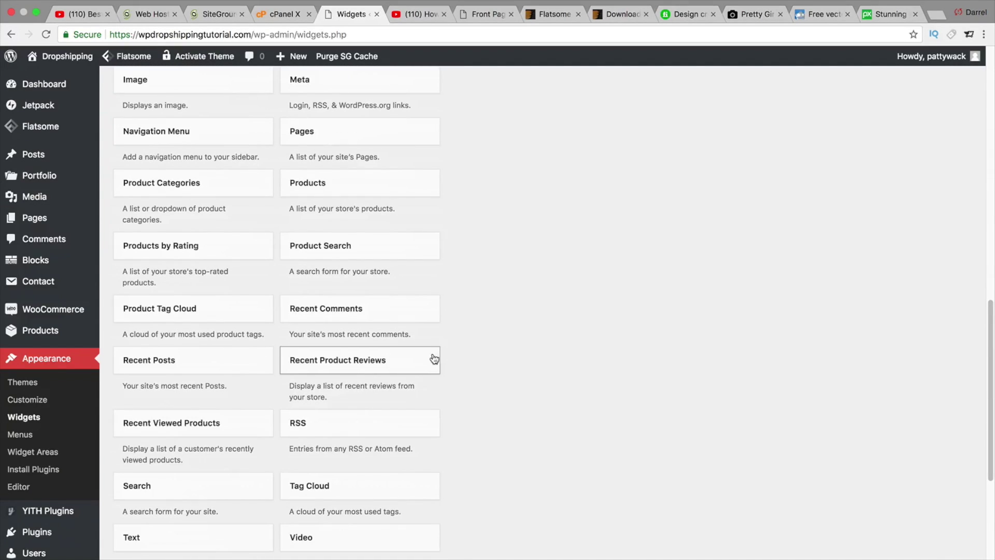
scroll(423, 339, "up", 4)
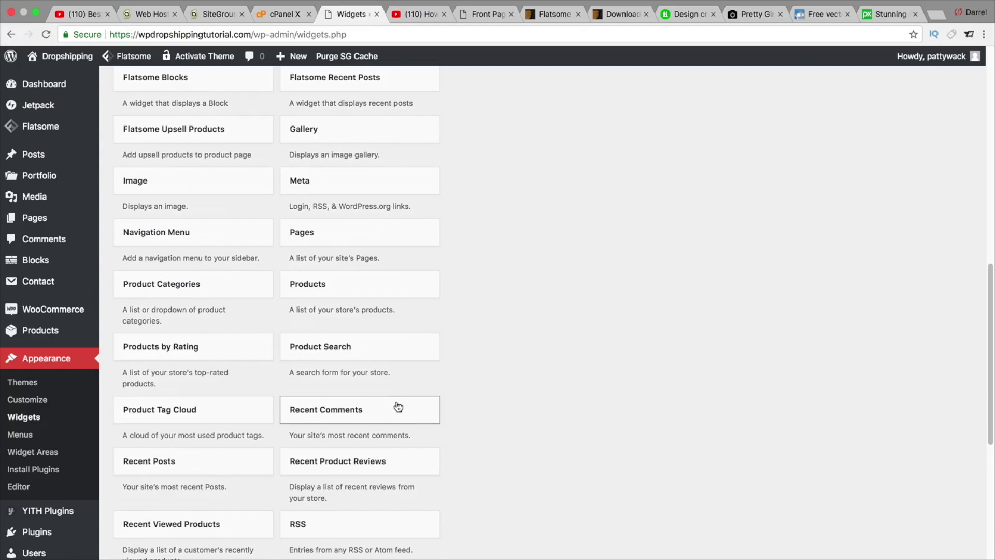
scroll(395, 402, "up", 1)
scroll(394, 399, "up", 7)
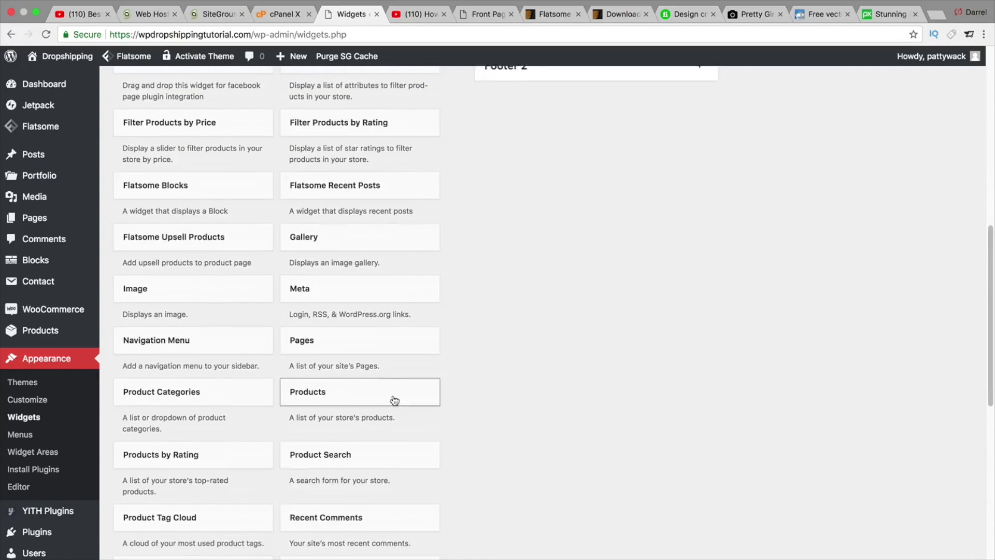
left_click_drag(222, 228, 607, 206)
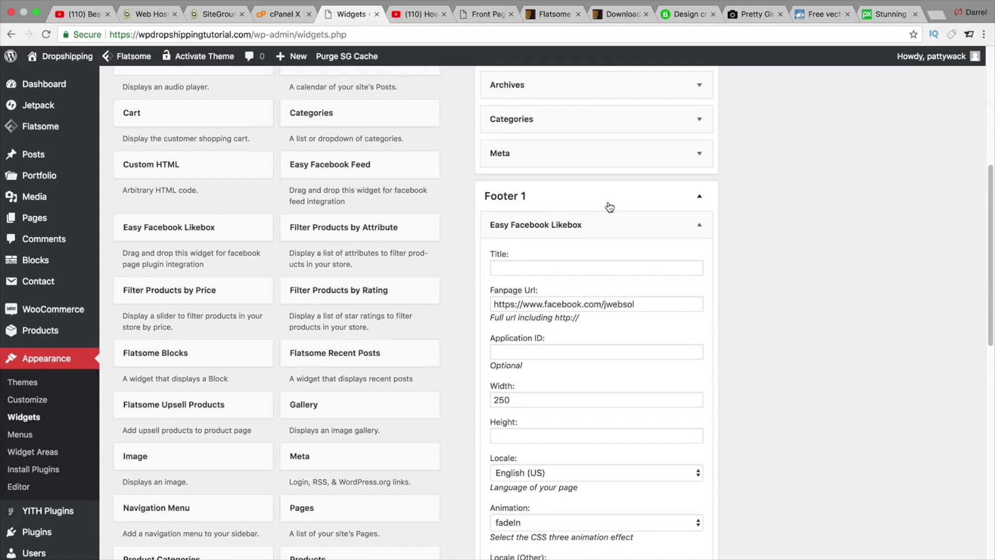
Enter title 'Follow Us On FaceBook!' and height 250, then save the Footer 1 likebox widget.
left_click(640, 265)
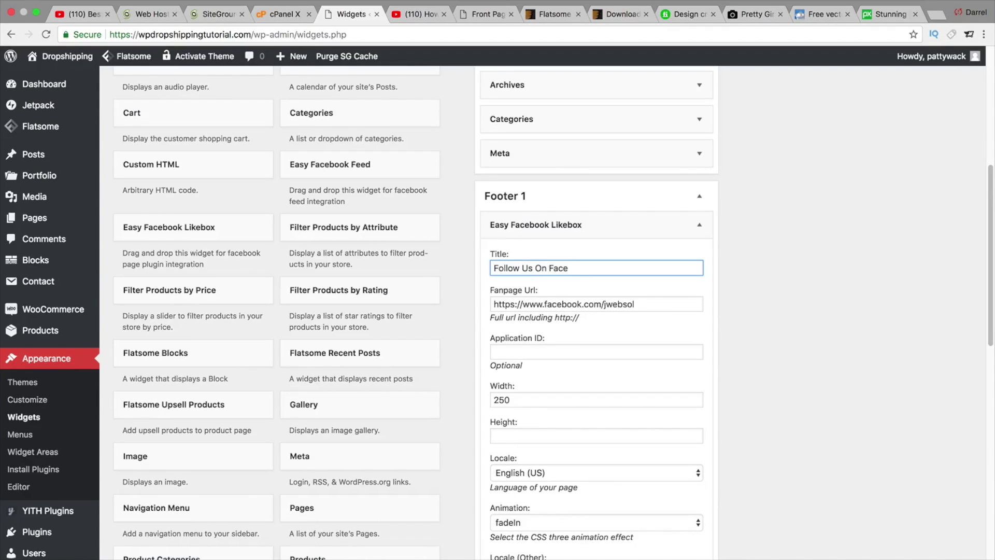
key("Tab")
key("Tab")
key("Tab")
key("Tab")
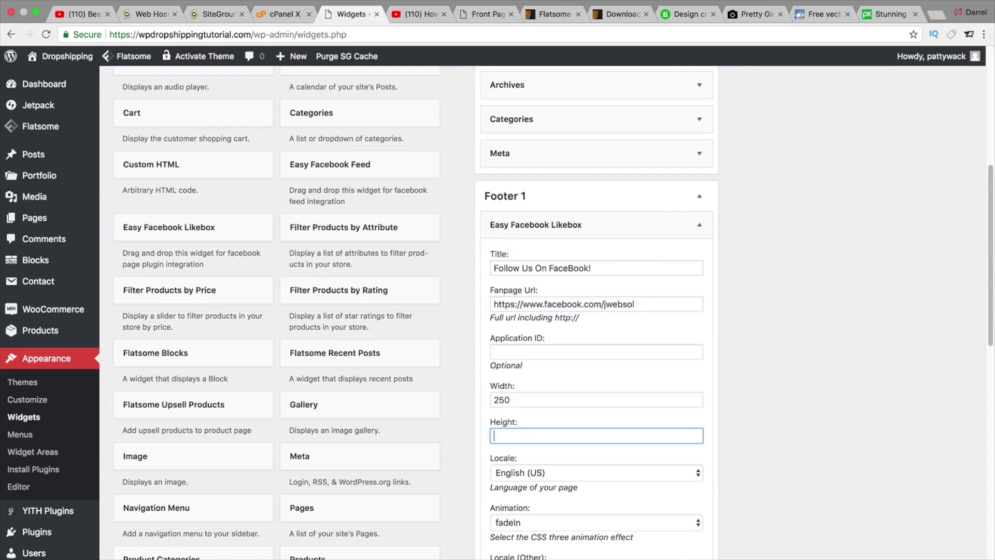
type("250")
scroll(640, 253, "down", 10)
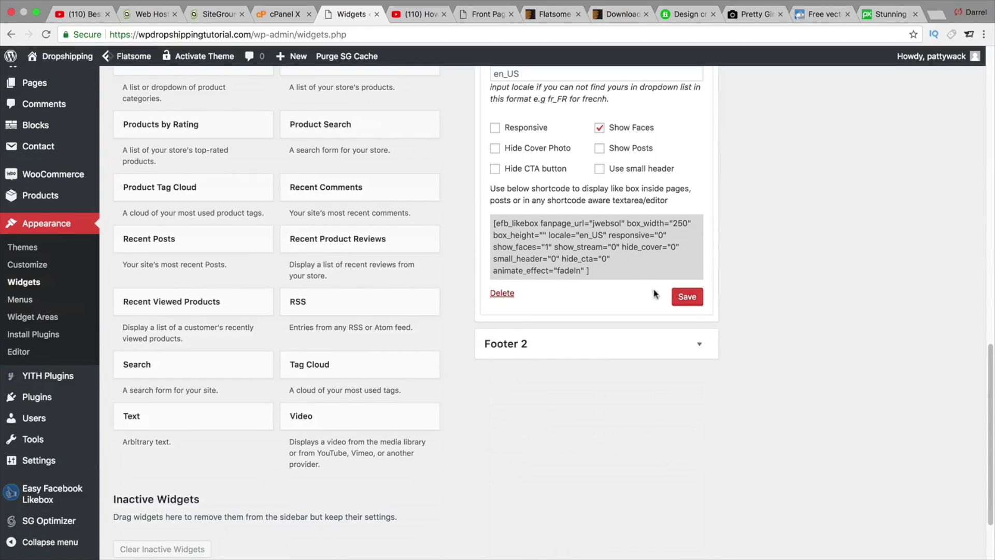
left_click(683, 295)
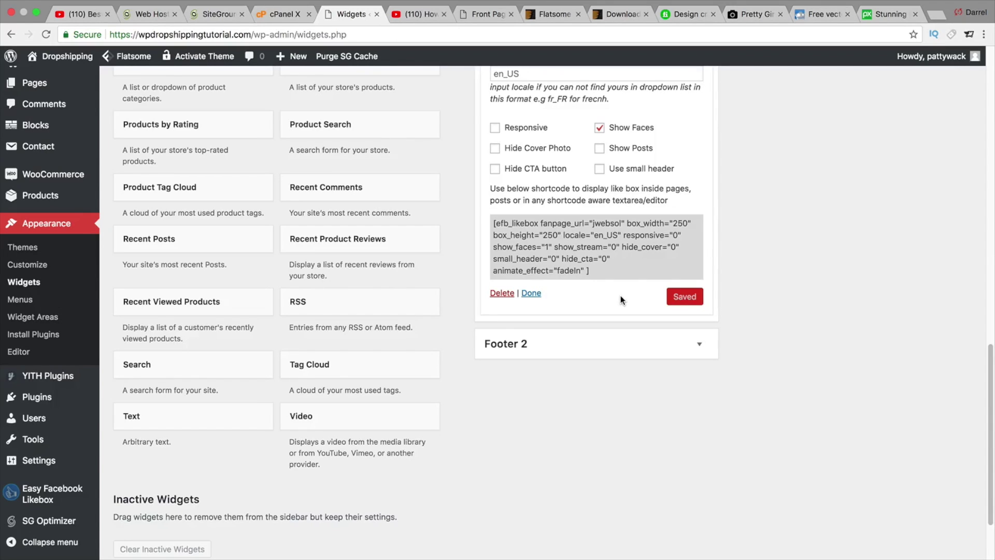
scroll(620, 299, "up", 15)
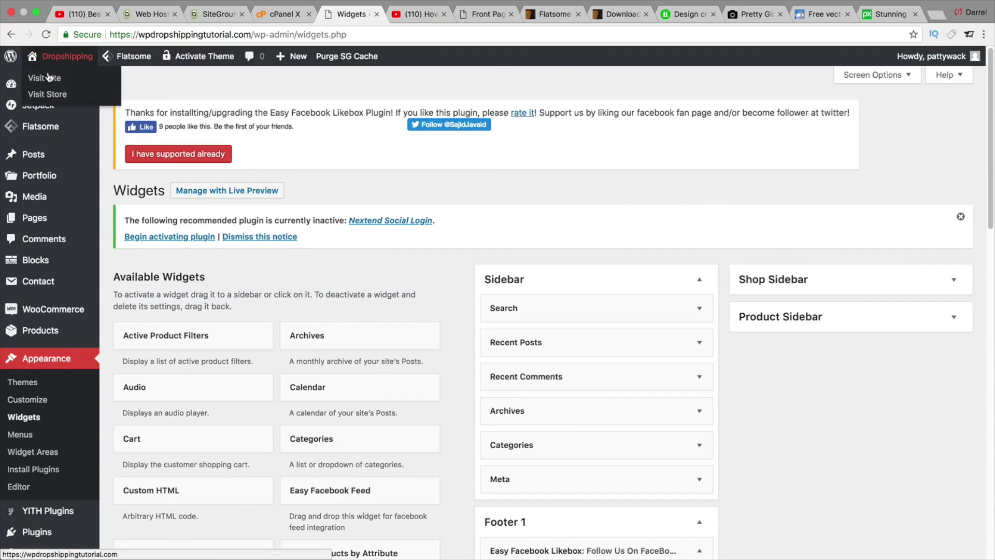
Visit the live homepage and scroll to the newsletter section's contact-form 404 error.
left_click(49, 77)
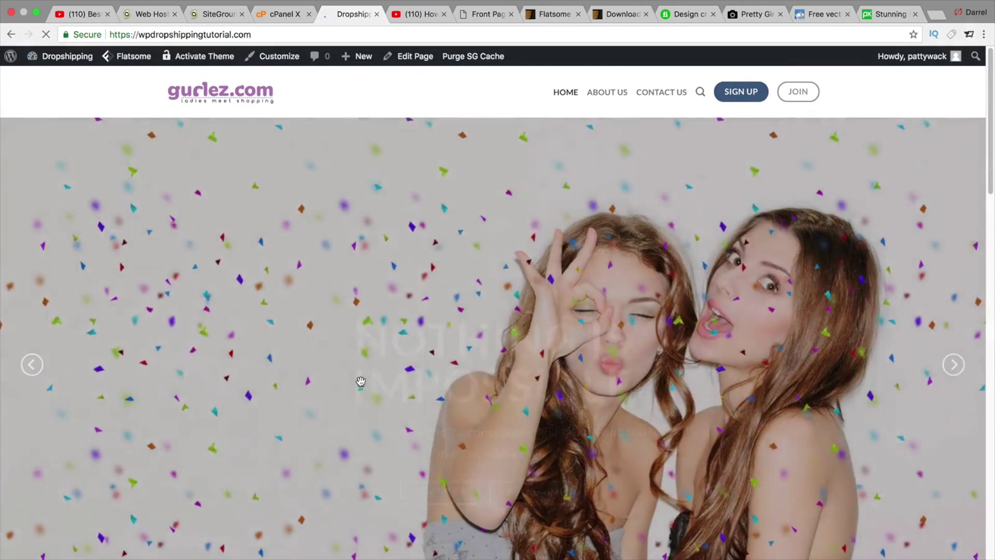
scroll(362, 378, "down", 10)
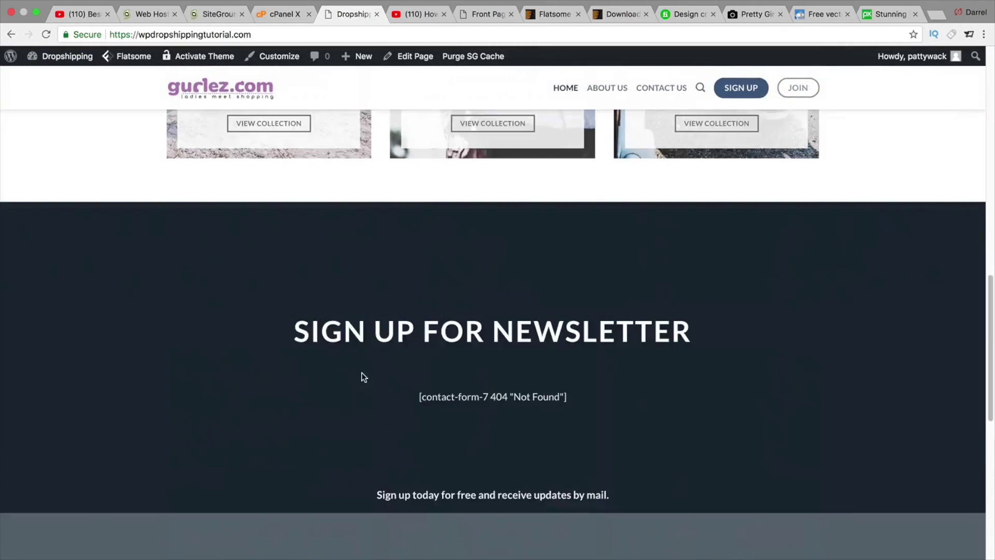
scroll(363, 377, "down", 1)
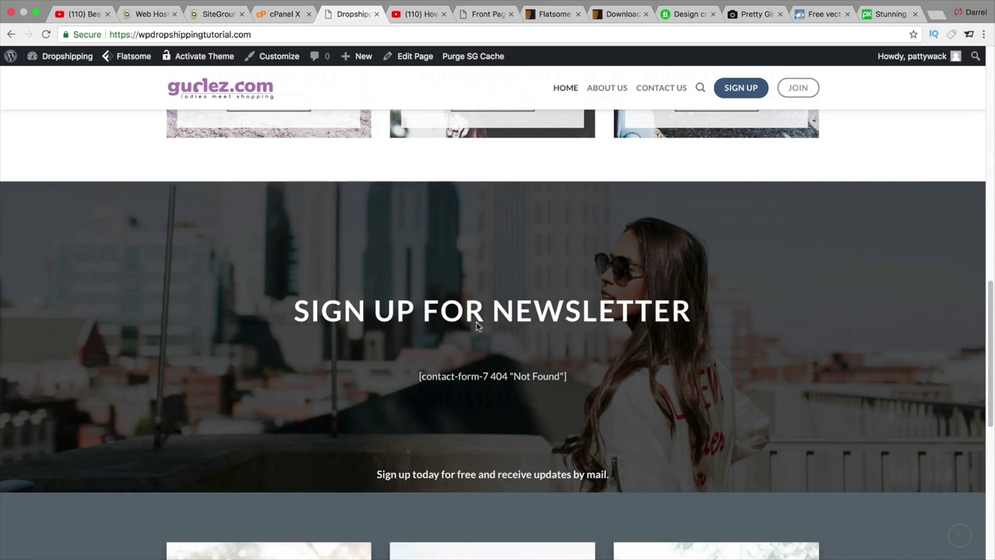
Return to the Dashboard, go to Add Plugins, and enter 'contact form' in the search box.
left_click(78, 83)
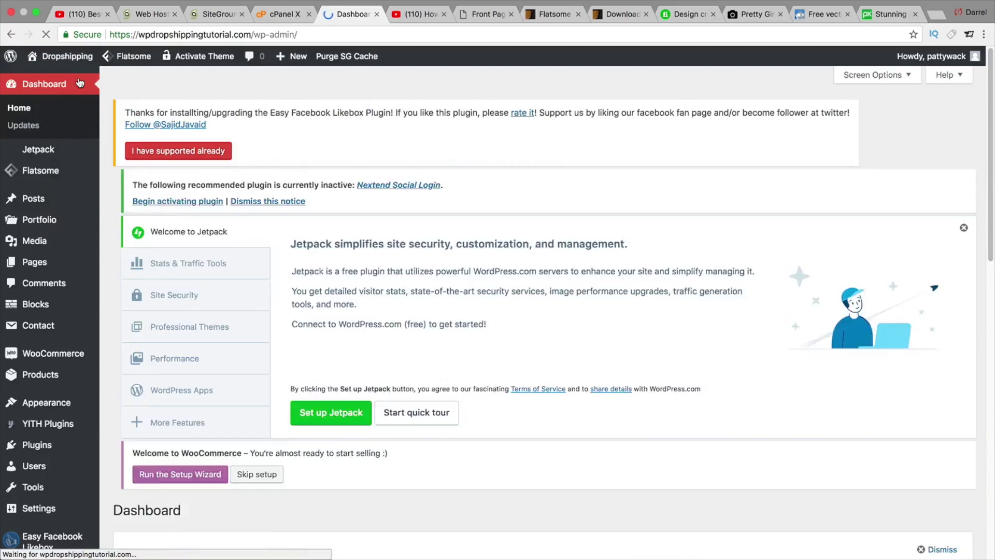
mouse_move(62, 330)
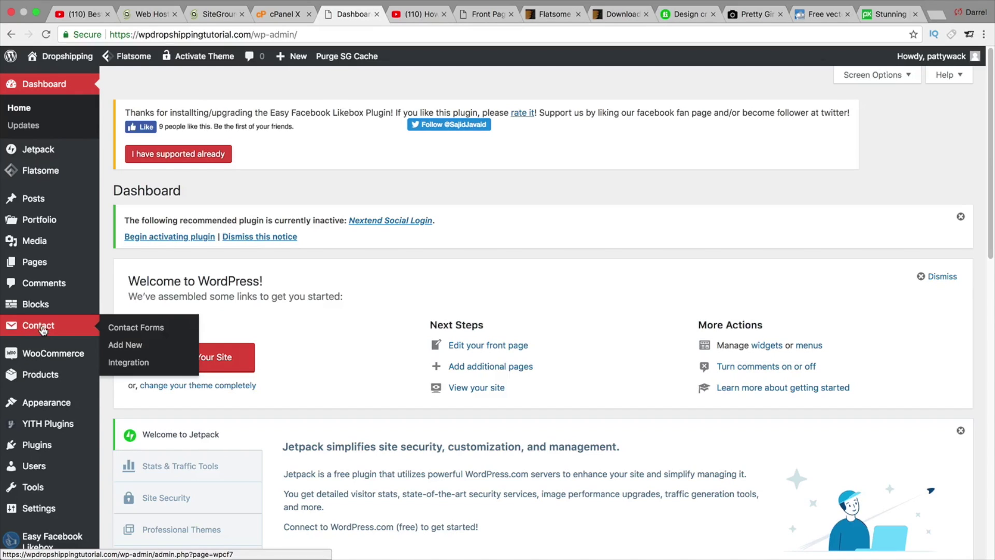
mouse_move(46, 445)
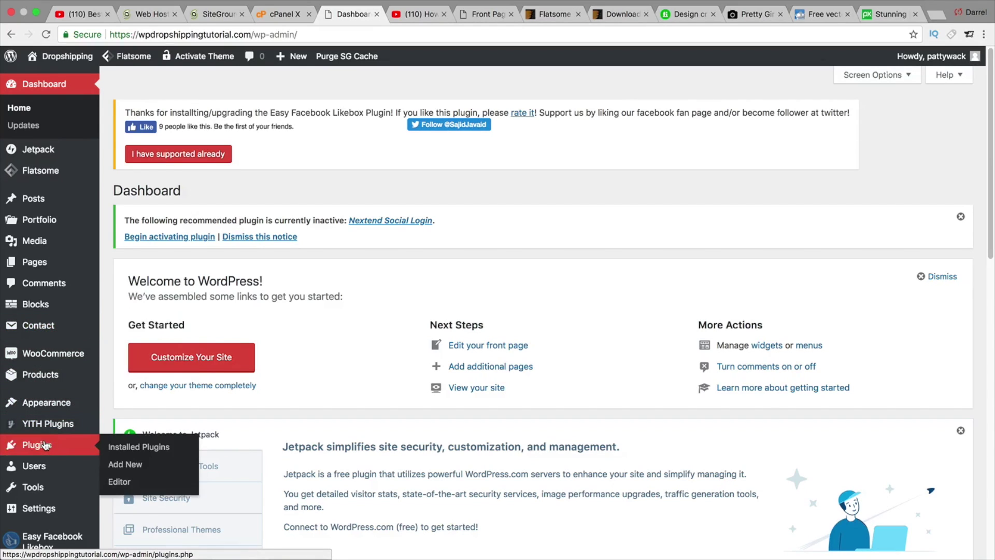
left_click(70, 465)
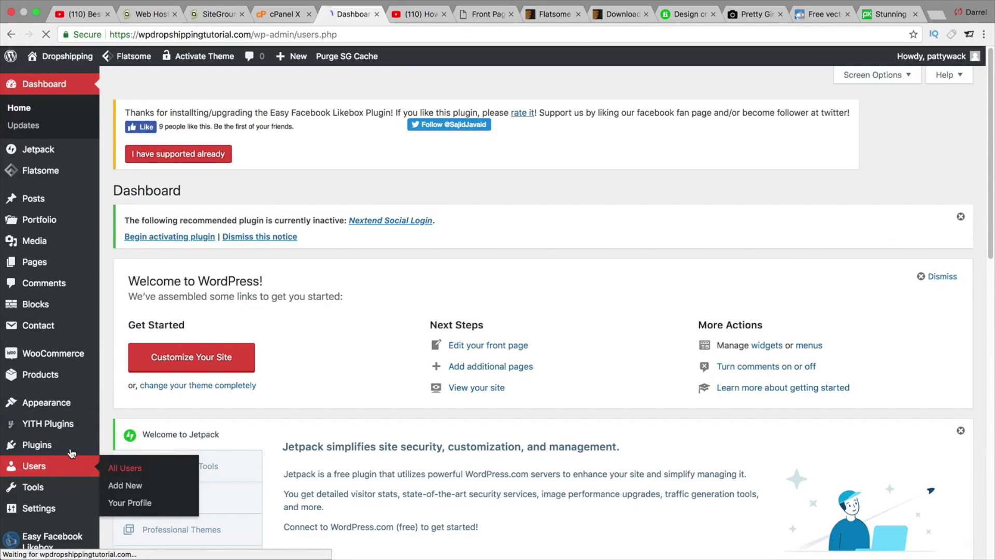
left_click(121, 420)
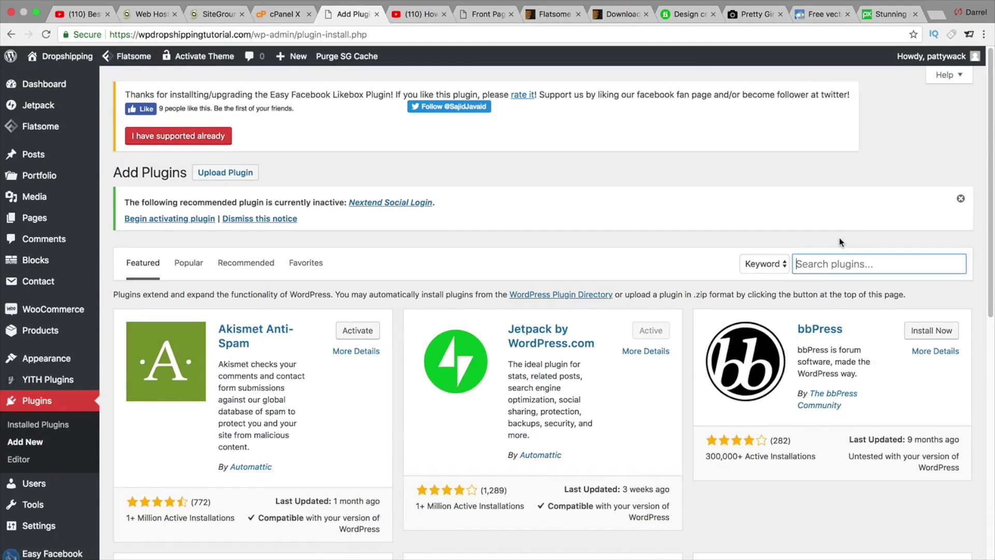
type("contact form")
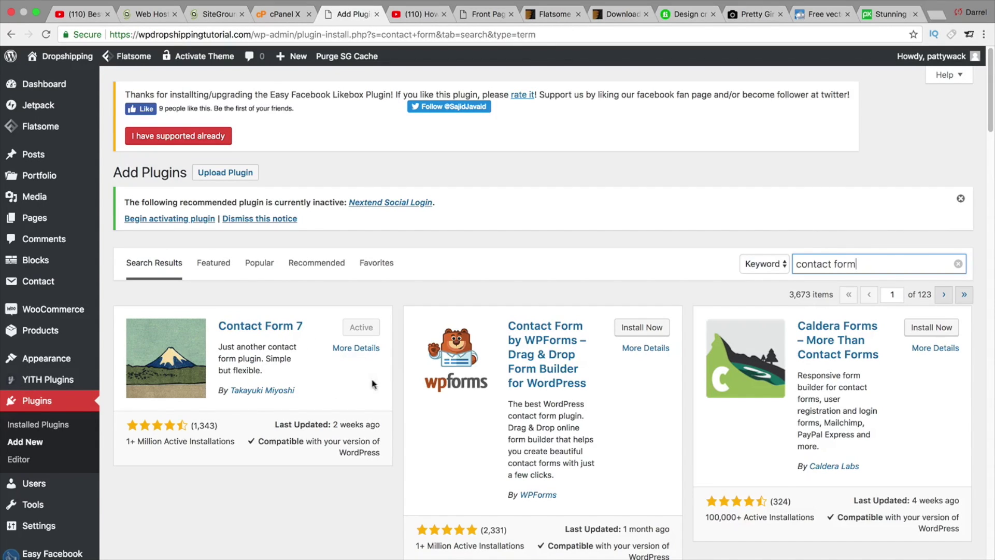
Confirm Contact Form 7 shows Active in the results and open its Contact Forms list.
scroll(394, 358, "down", 3)
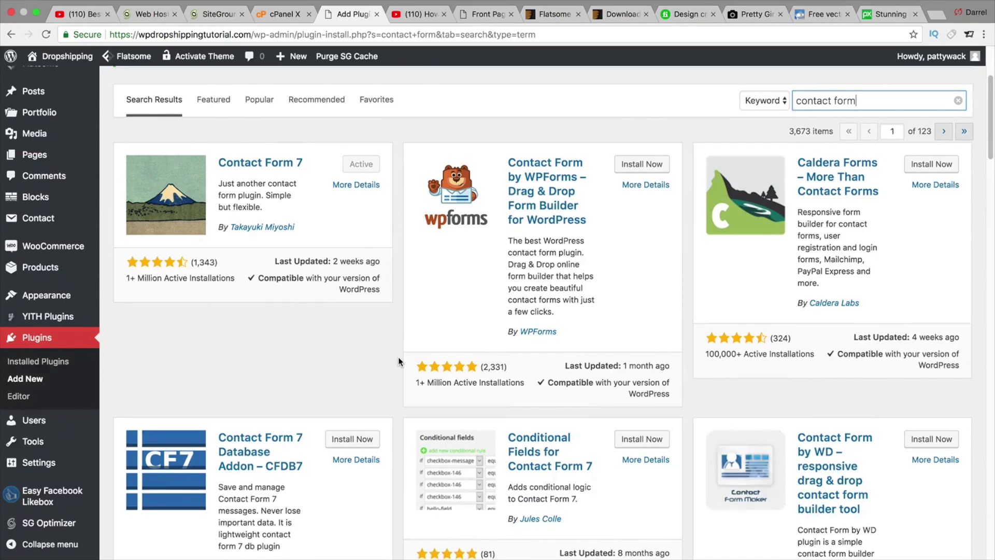
scroll(397, 354, "up", 1)
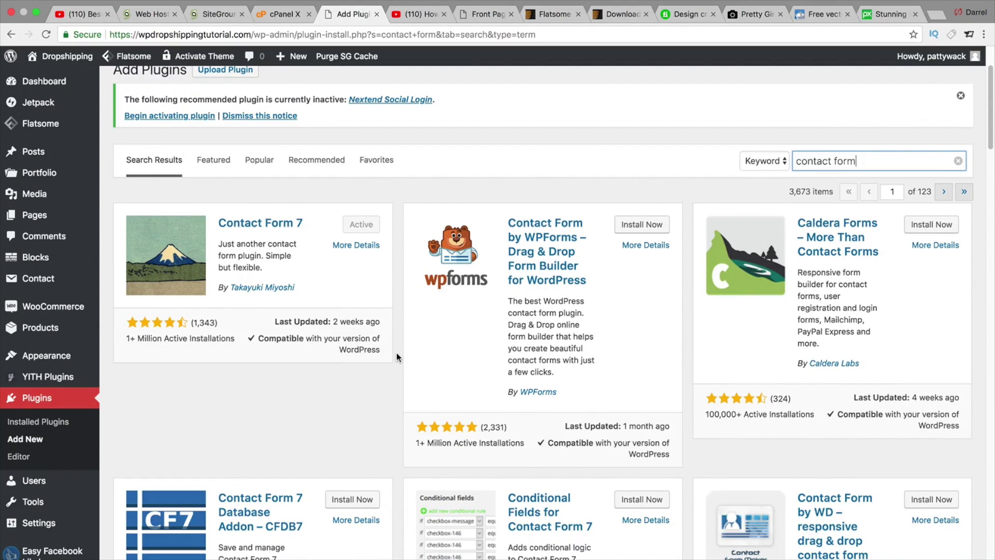
mouse_move(61, 280)
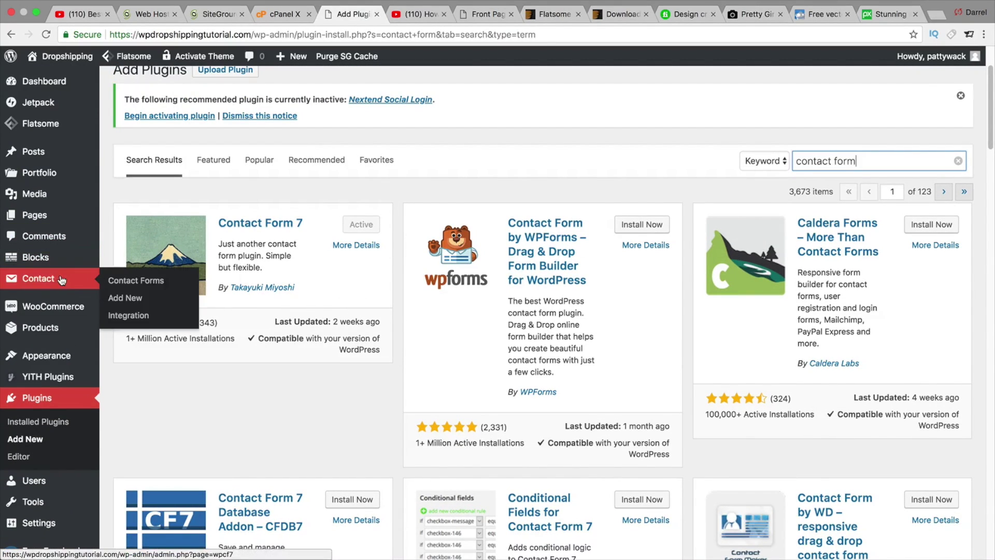
left_click(133, 280)
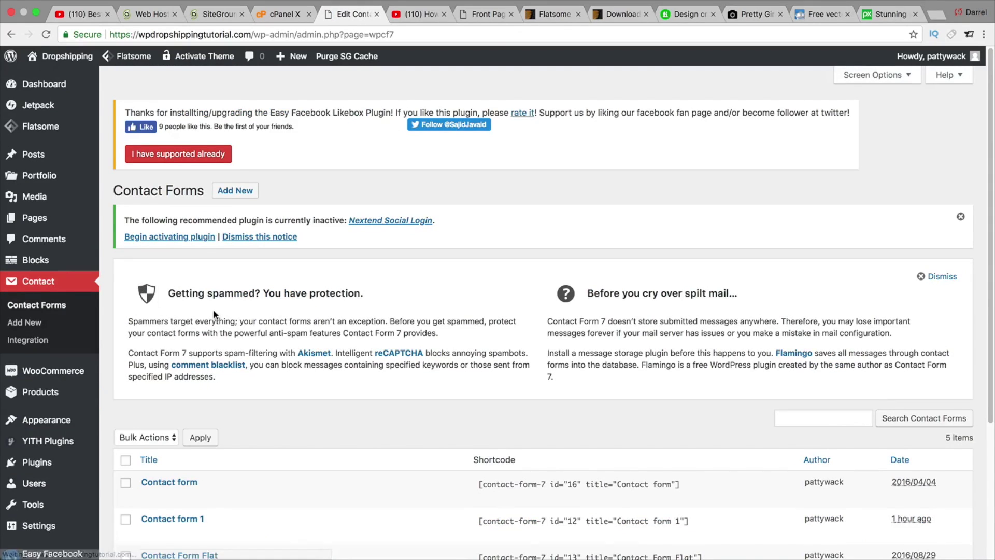
Open the 'Contact form' form for editing and show its Form template.
scroll(214, 310, "down", 4)
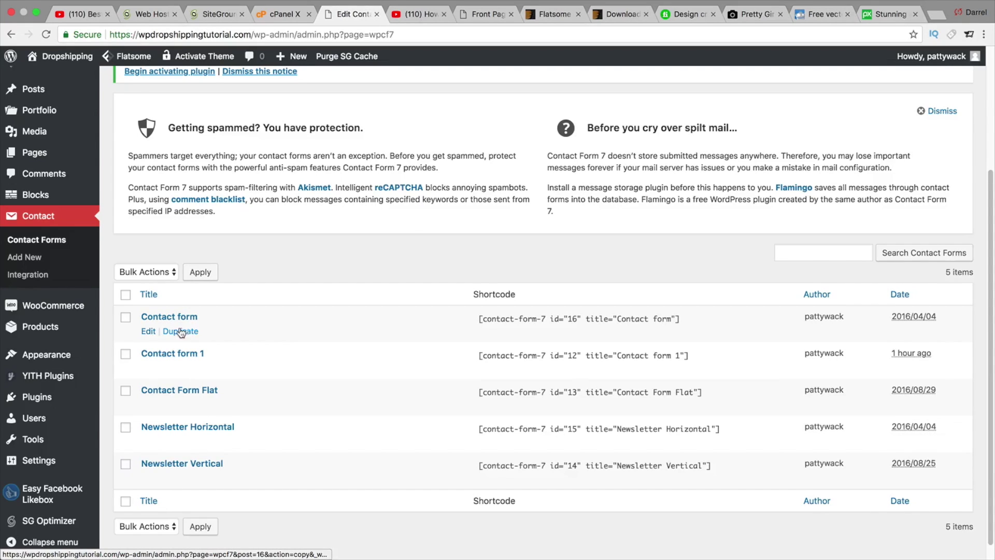
left_click(149, 333)
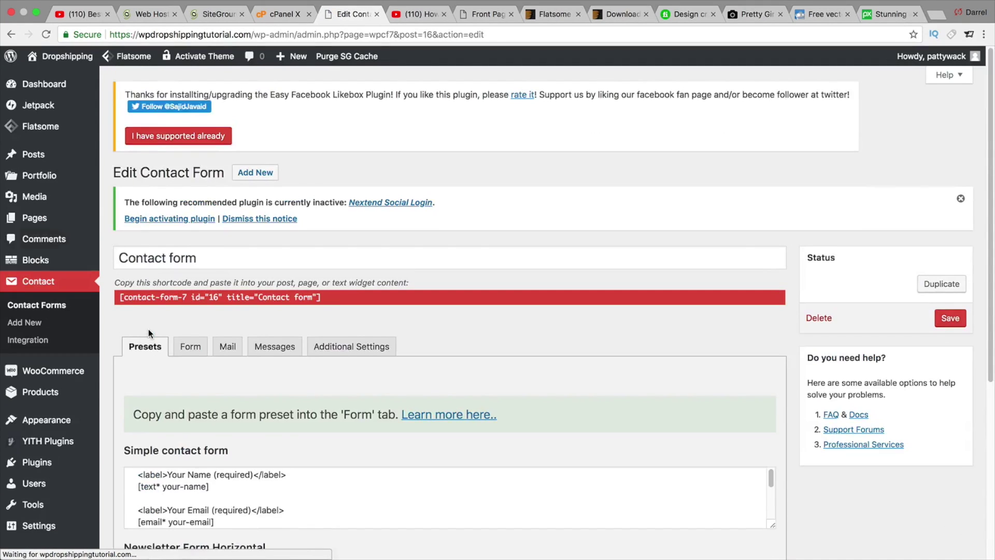
scroll(150, 325, "down", 3)
scroll(241, 334, "down", 3)
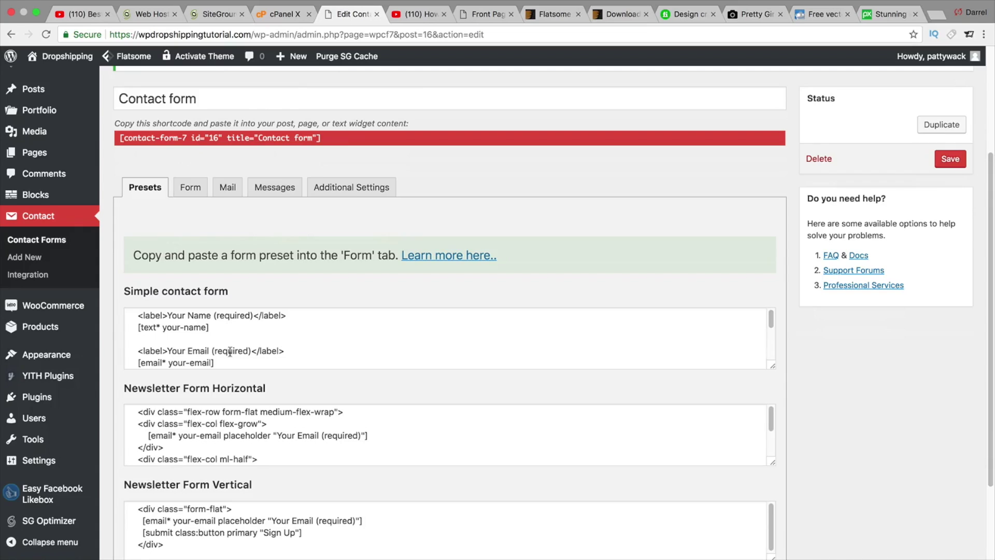
scroll(266, 325, "down", 2)
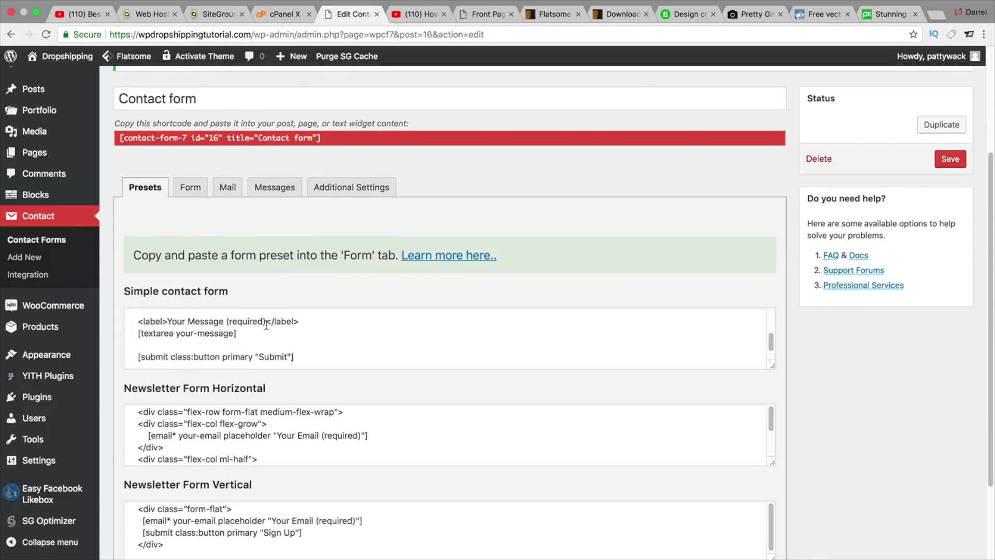
scroll(306, 390, "down", 1)
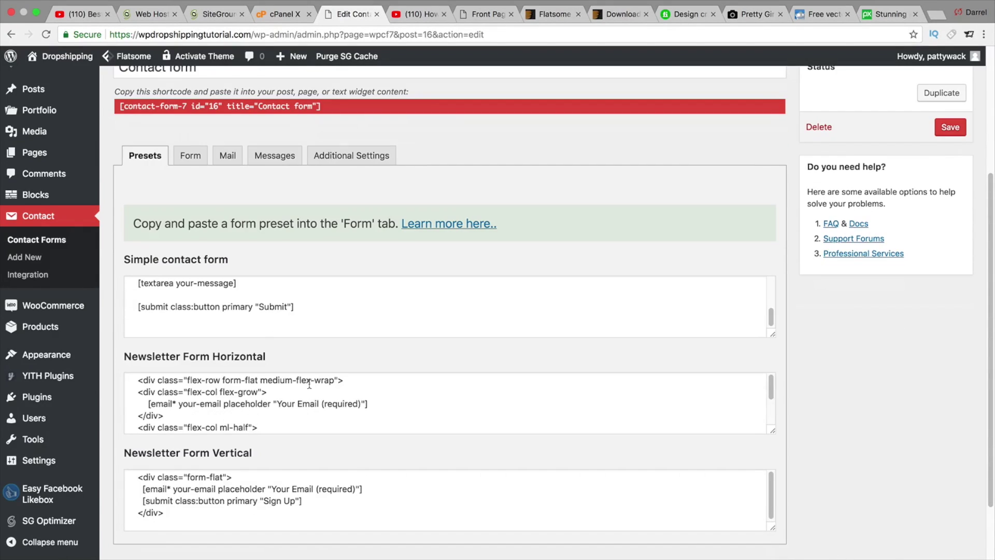
scroll(309, 377, "down", 2)
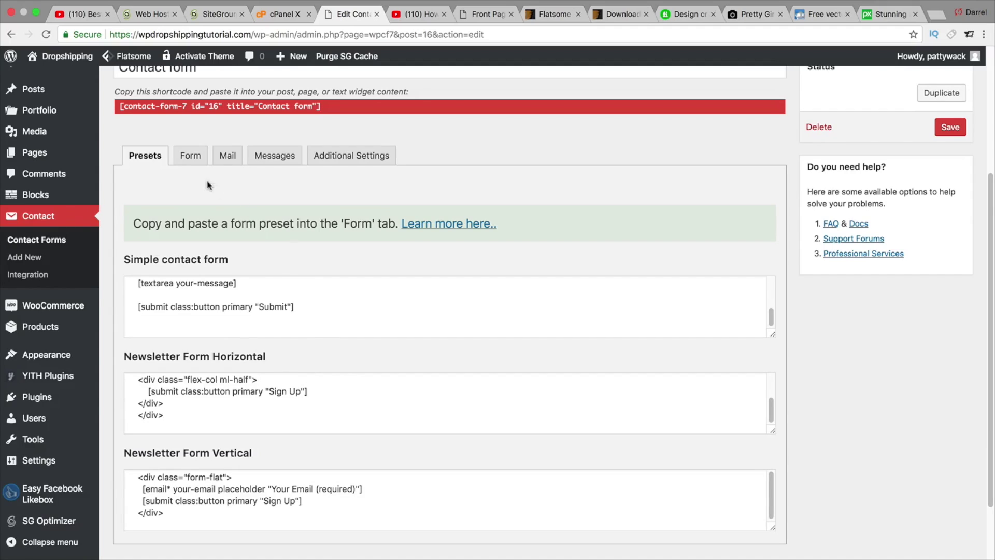
left_click(190, 156)
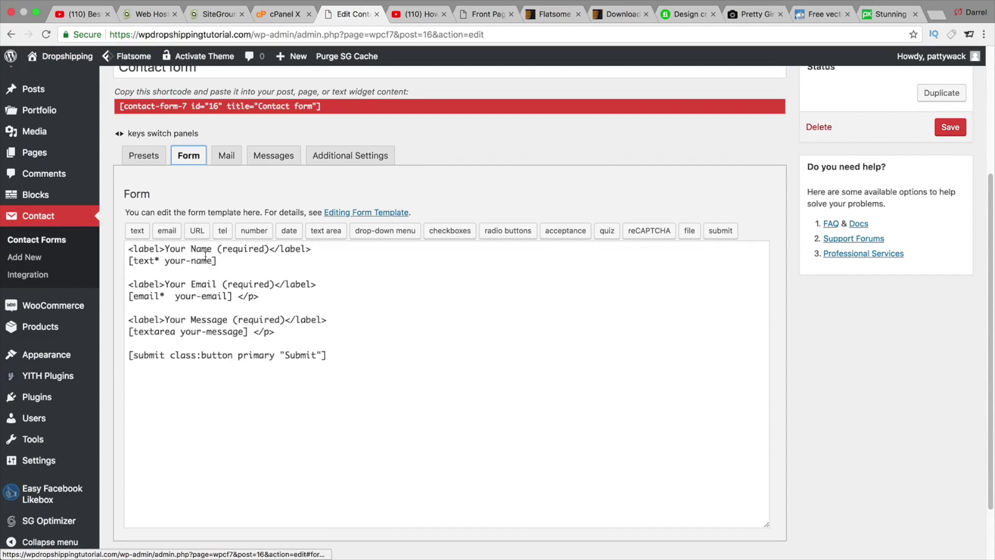
Review the template's name, email, message and Submit button lines.
left_click_drag(229, 257, 129, 244)
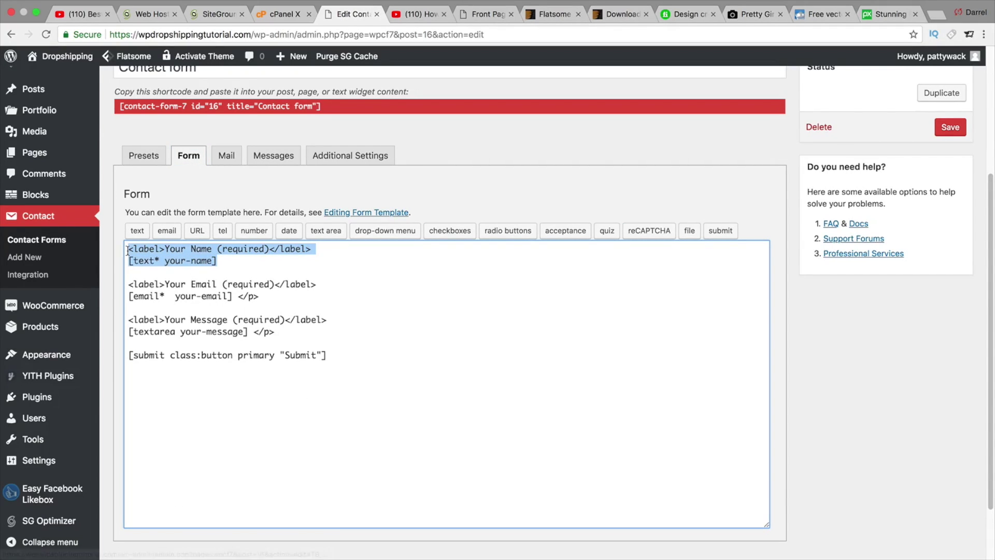
left_click_drag(275, 296, 129, 284)
left_click_drag(288, 335, 134, 320)
left_click_drag(332, 355, 128, 355)
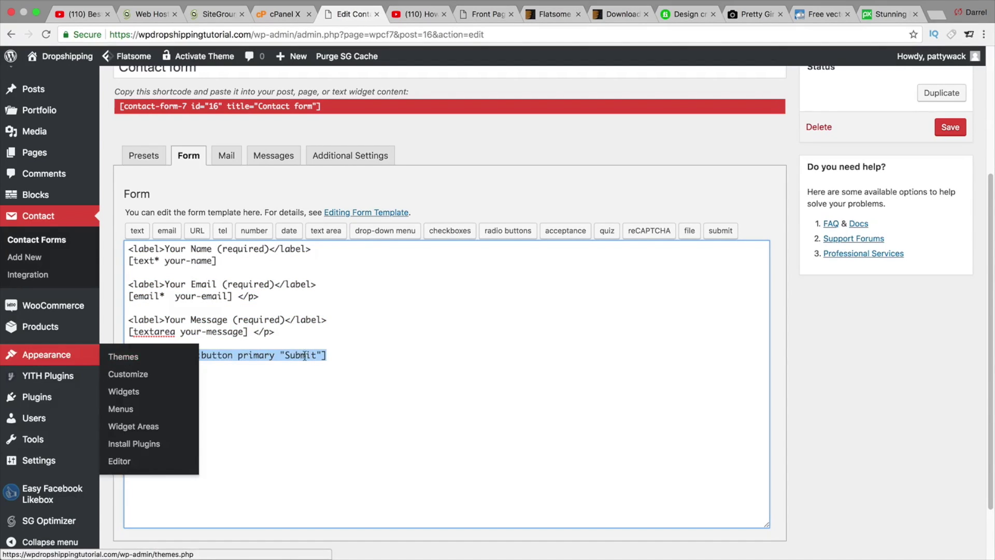
left_click(345, 355)
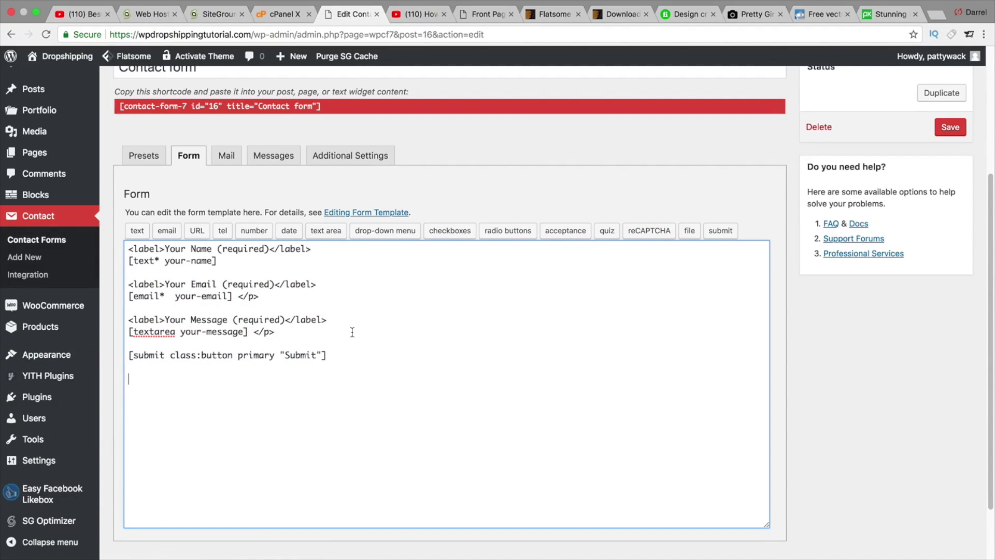
Insert a checkboxes tag, delete it again, and save the form.
left_click(444, 233)
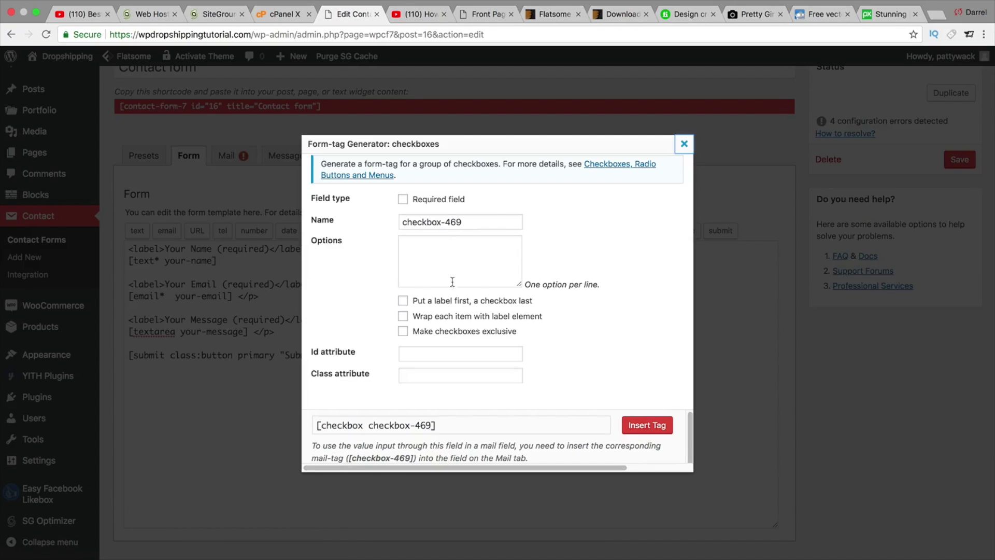
left_click(646, 426)
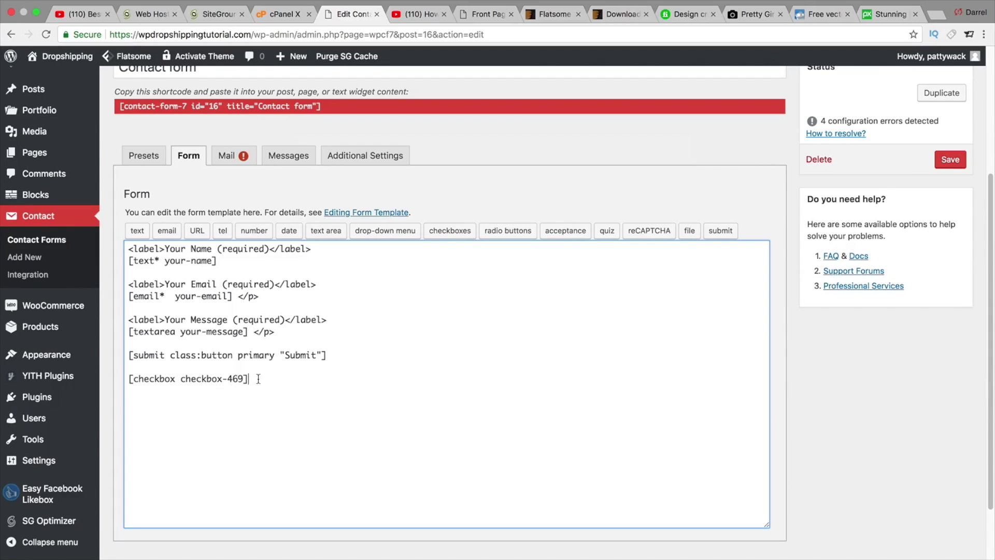
left_click_drag(259, 379, 124, 378)
key("BackSpace")
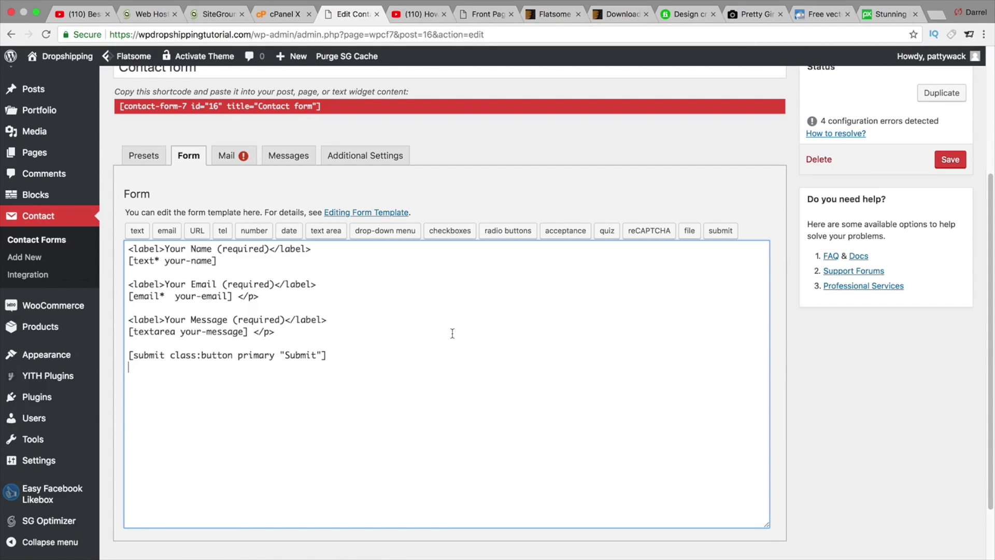
left_click(942, 160)
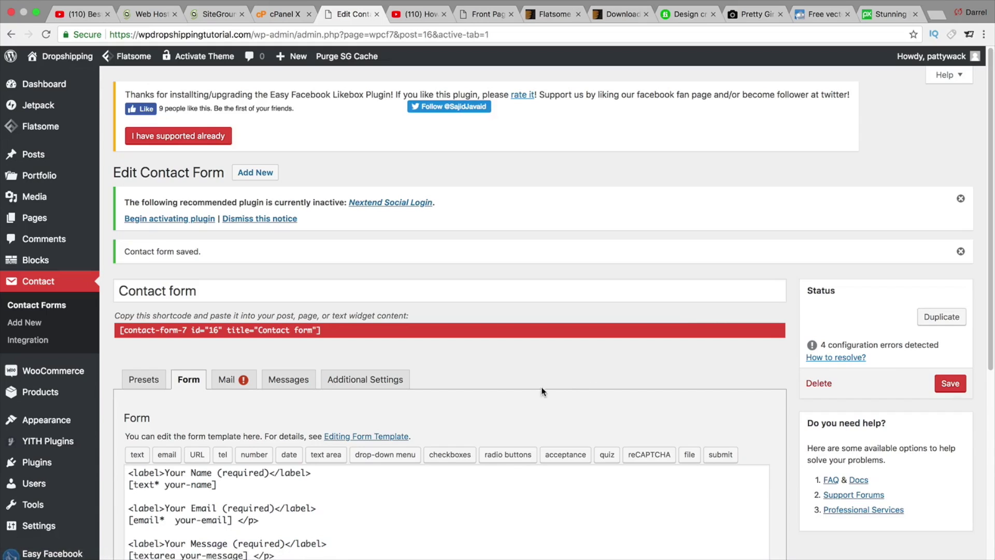
Check the confetti hero on the live front page, then reopen Home in UX Builder.
mouse_move(59, 59)
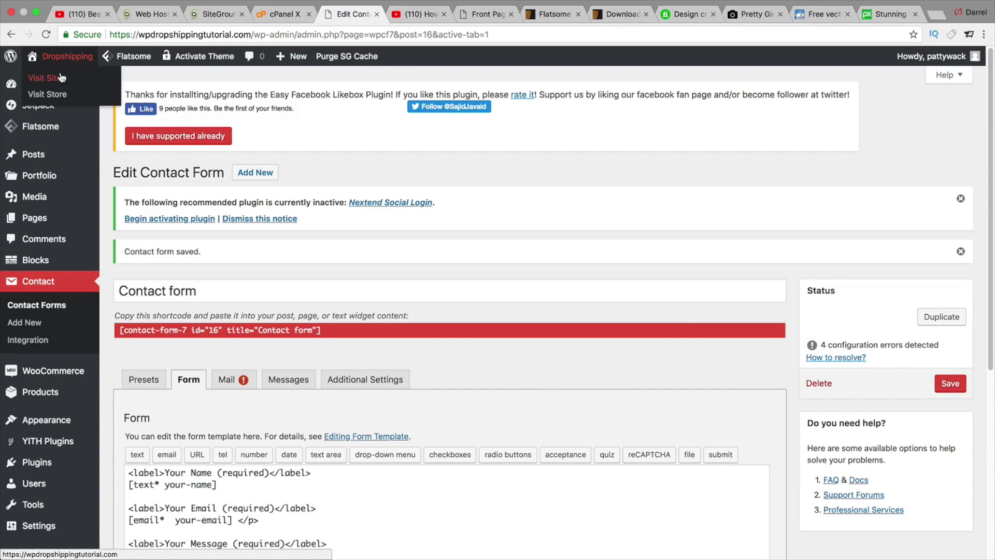
left_click(61, 84)
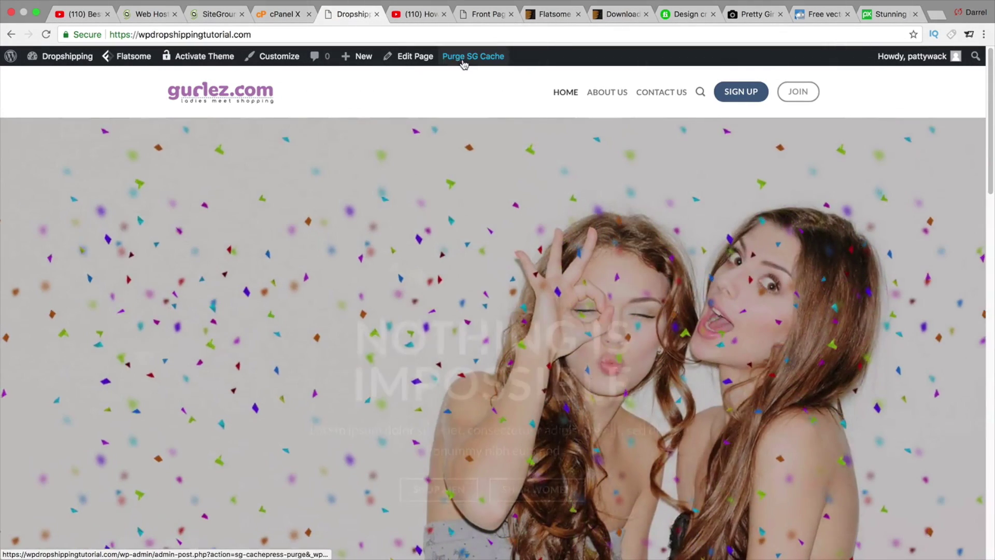
mouse_move(425, 63)
left_click(429, 82)
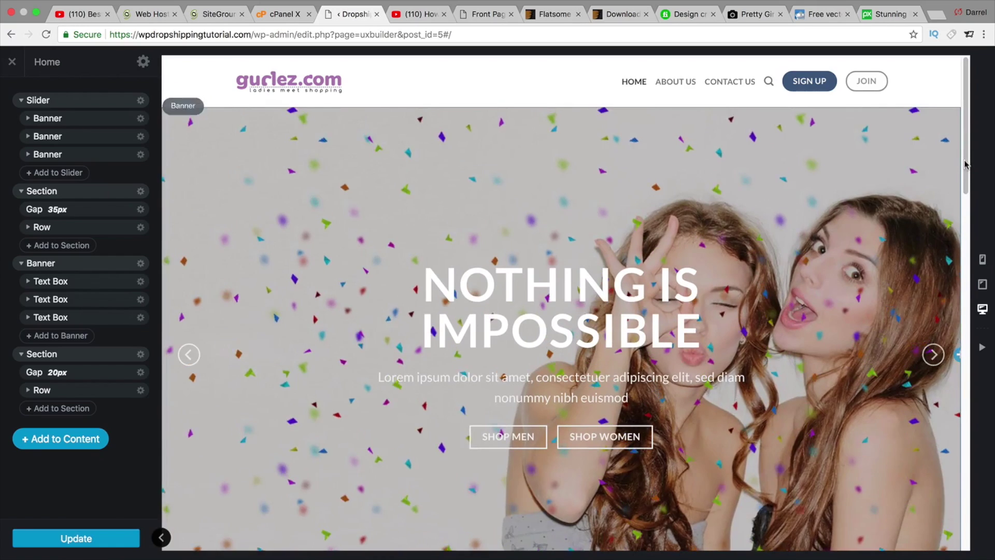
Try Contact form 1, Contact Form Flat and Newsletter Vertical in the banner's form, settling on Newsletter Horizontal.
scroll(963, 242, "down", 2)
scroll(963, 242, "down", 15)
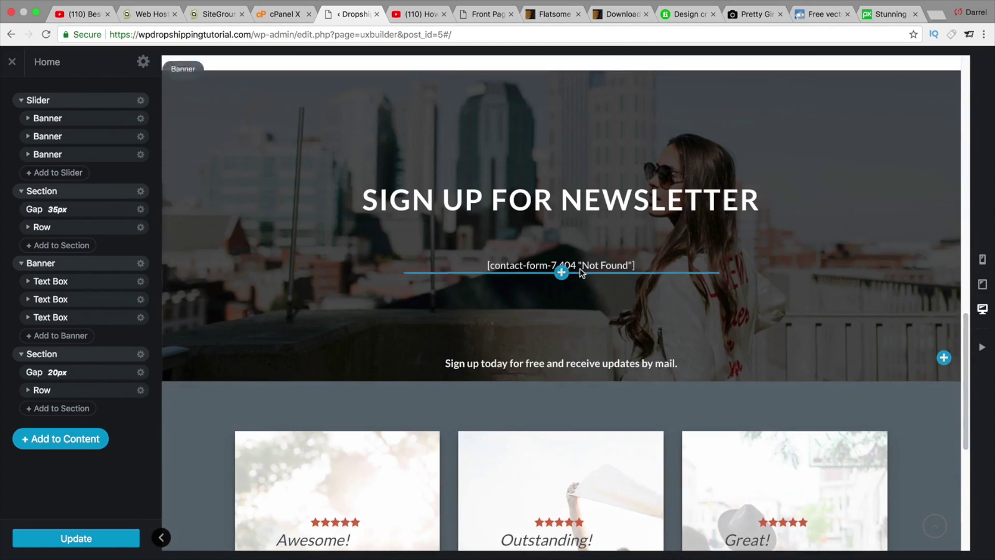
left_click(580, 270)
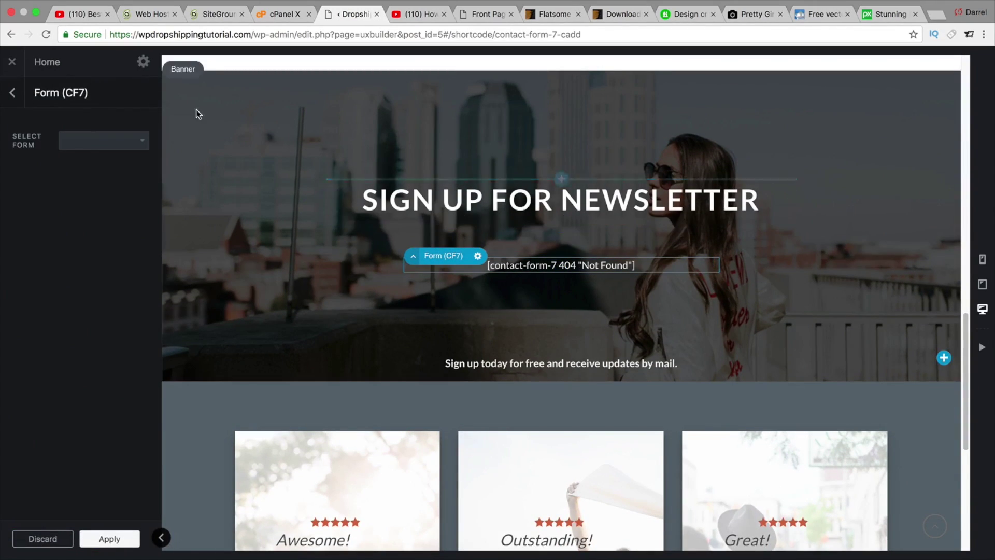
left_click(109, 138)
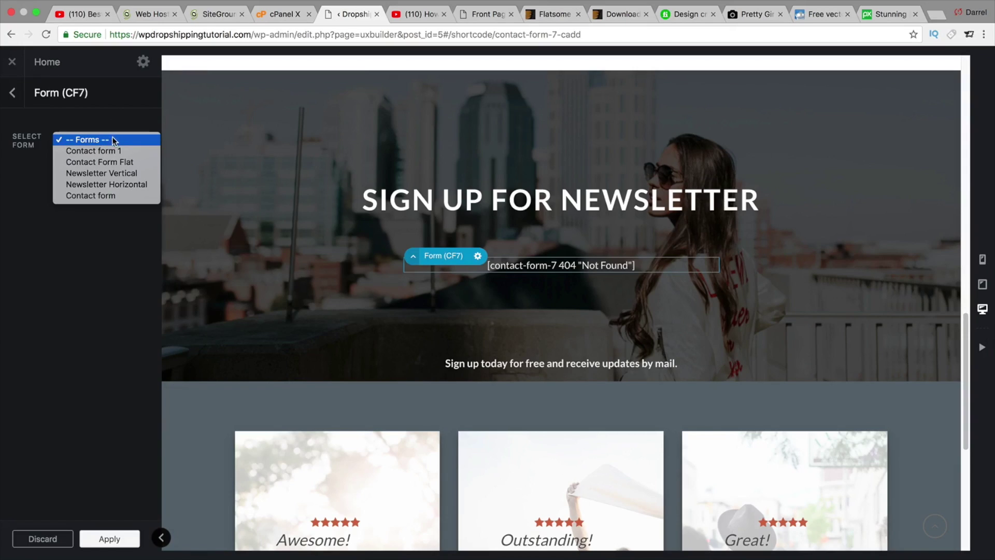
left_click(113, 150)
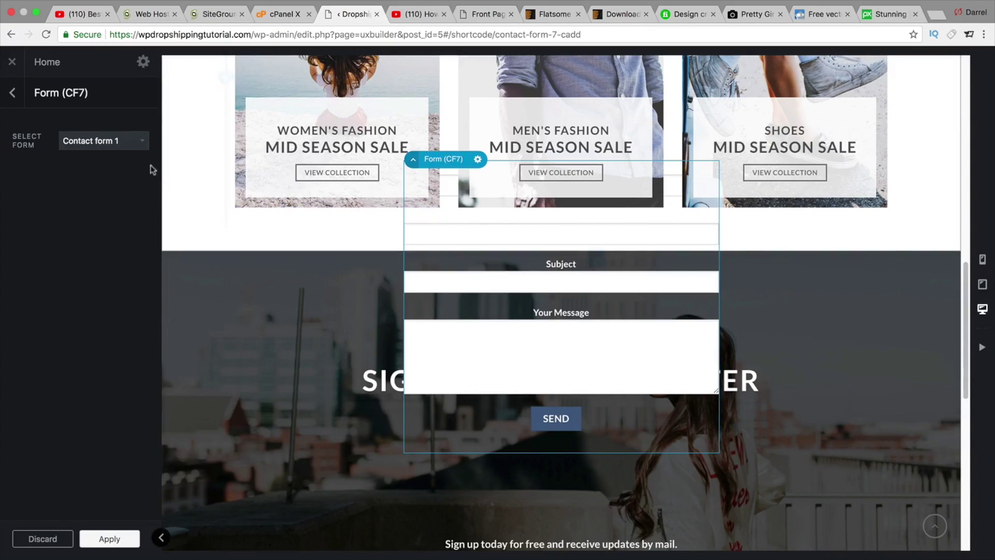
left_click(125, 141)
left_click(127, 152)
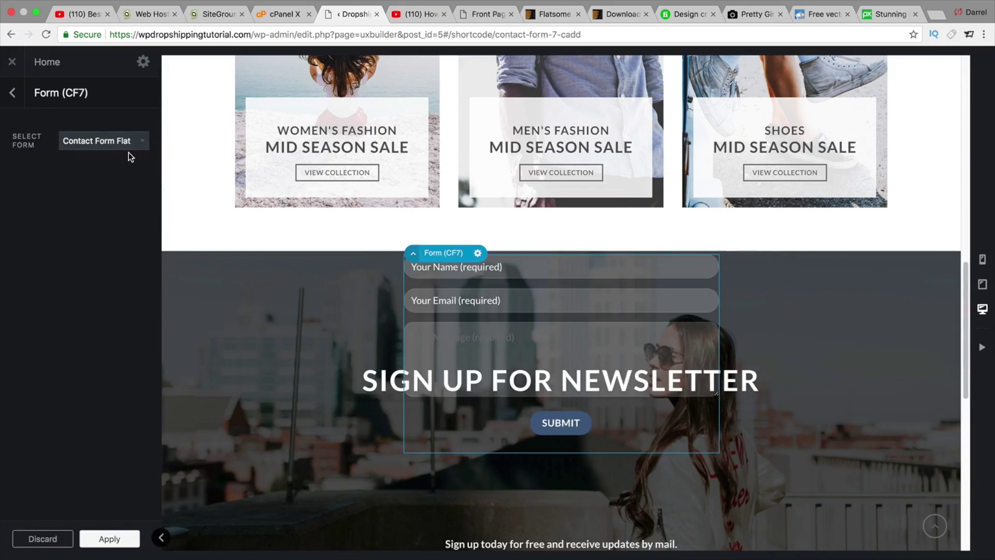
left_click(128, 137)
left_click(129, 151)
left_click(129, 142)
left_click(133, 151)
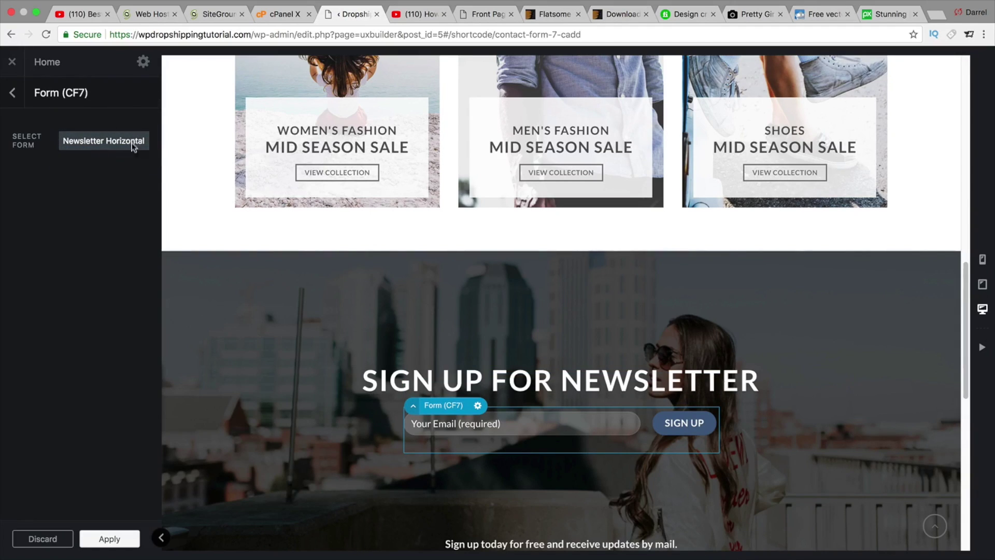
Apply the Newsletter Horizontal form to the banner and leave UX Builder.
left_click(120, 539)
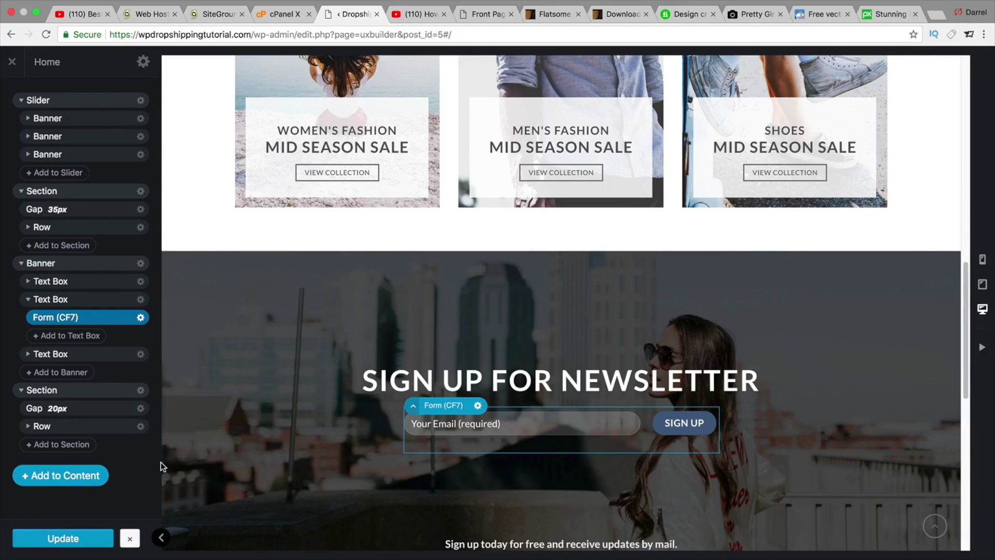
scroll(249, 436, "down", 1)
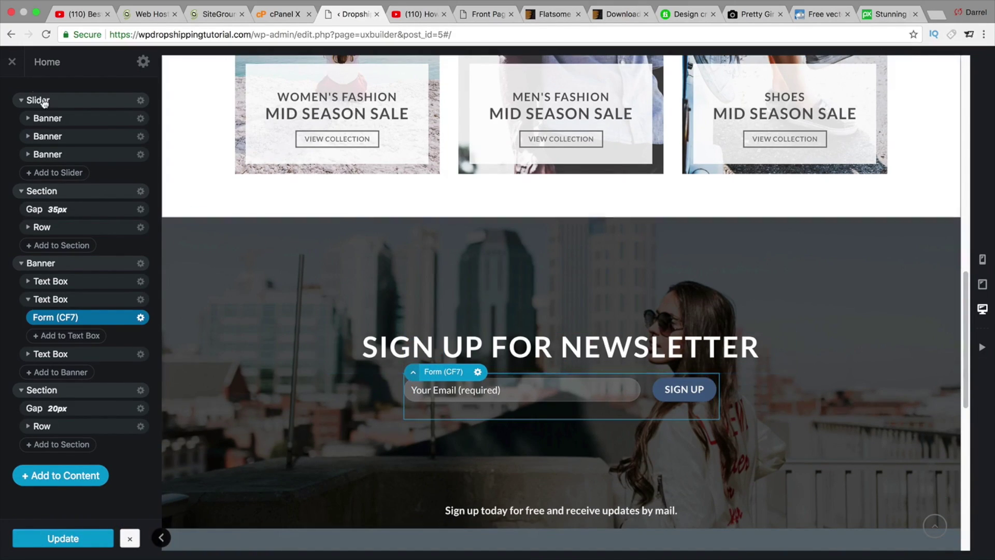
left_click(13, 62)
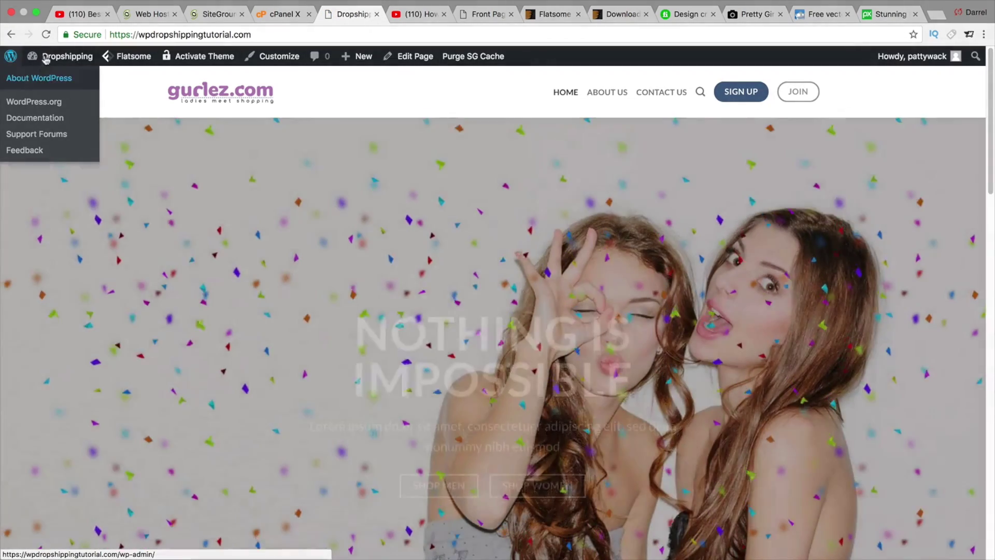
Go from the dashboard to Contact > Contact Forms and edit the Newsletter Vertical form.
mouse_move(41, 57)
left_click(49, 78)
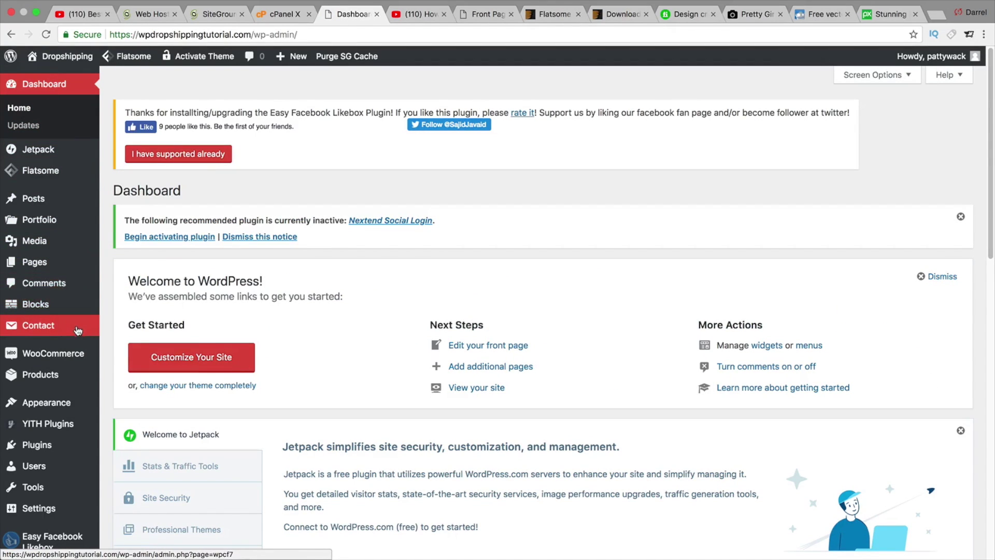
mouse_move(78, 330)
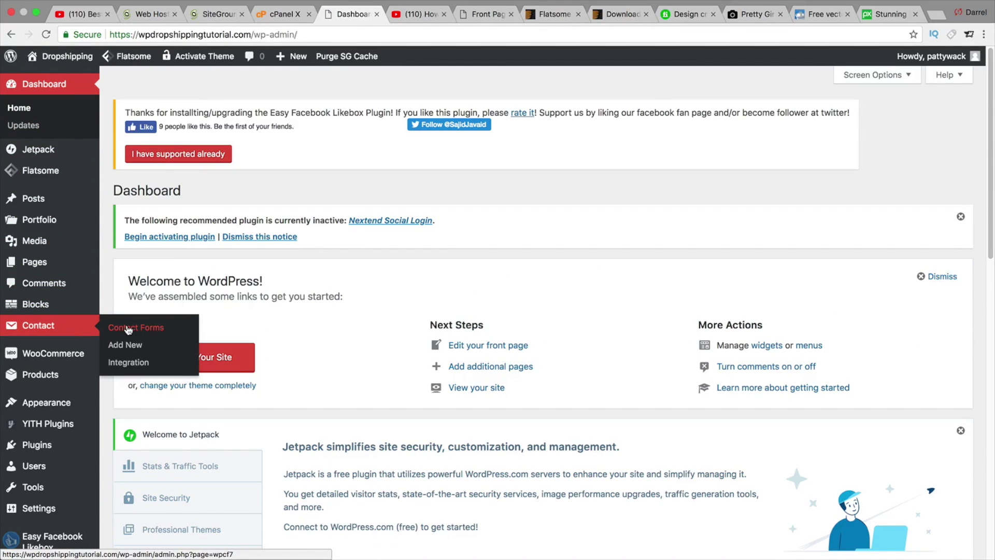
left_click(128, 329)
scroll(129, 316, "down", 2)
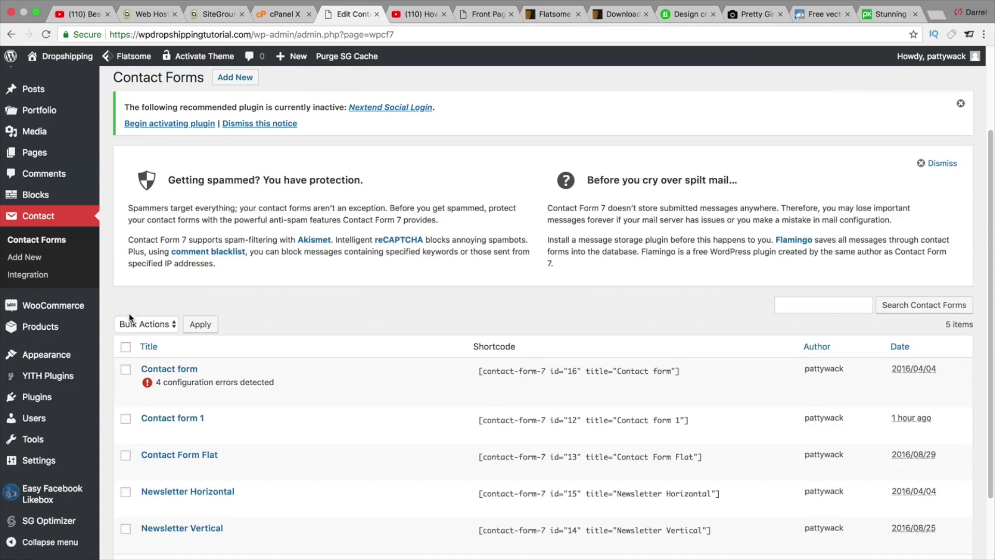
scroll(195, 294, "down", 2)
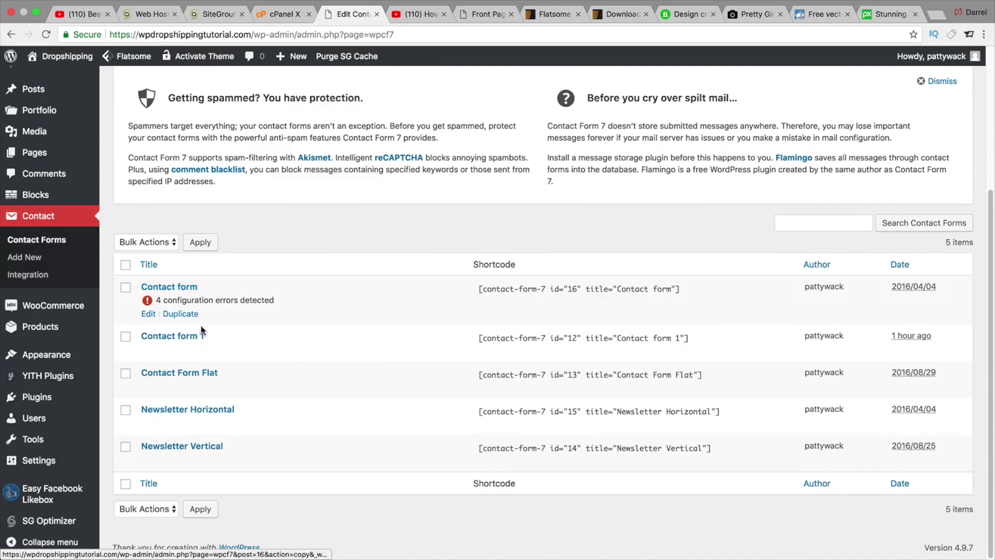
scroll(203, 330, "up", 4)
scroll(206, 324, "down", 4)
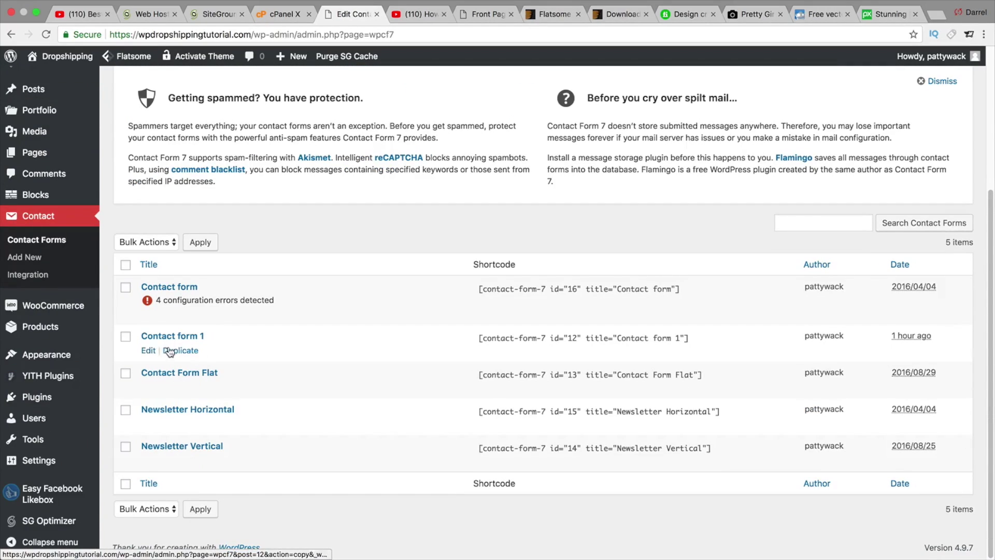
left_click(151, 460)
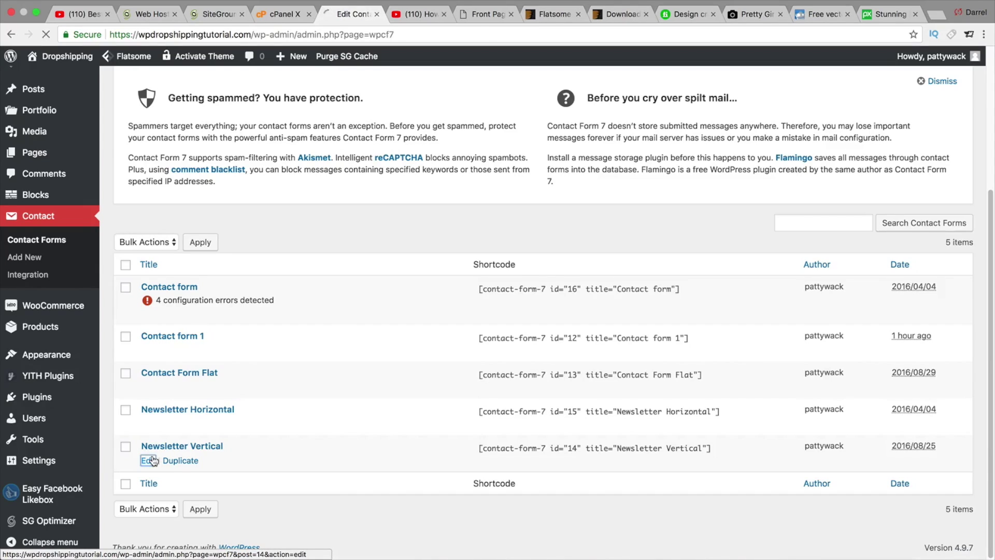
Review the Newsletter Vertical form's Mail, Messages, Additional Settings and Form tabs.
left_click(226, 351)
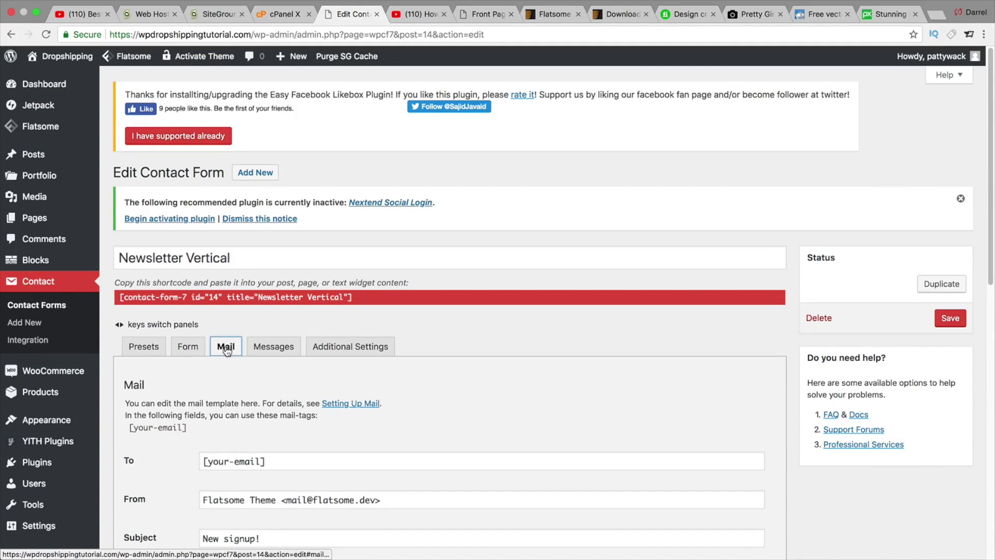
scroll(259, 414, "down", 1)
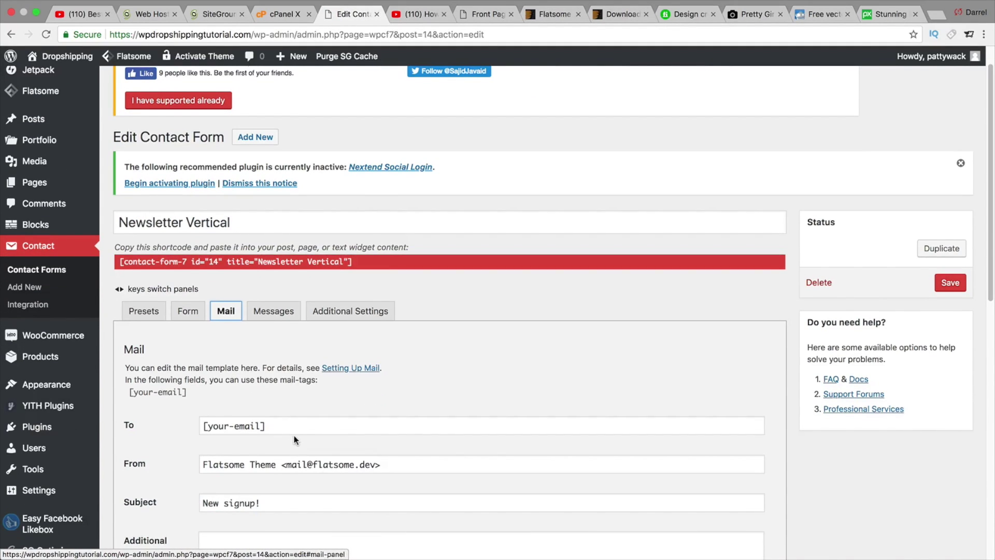
scroll(295, 435, "down", 5)
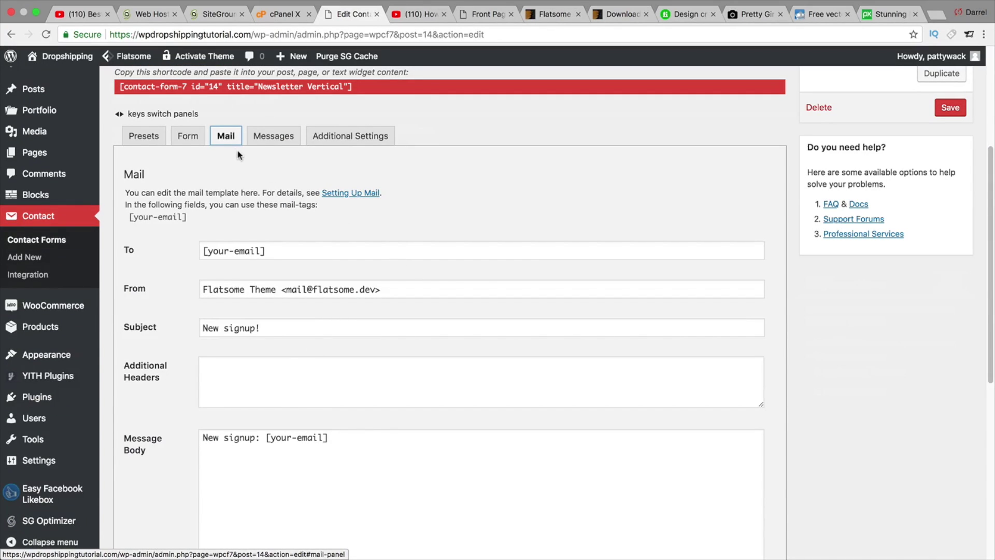
left_click(273, 136)
left_click(346, 135)
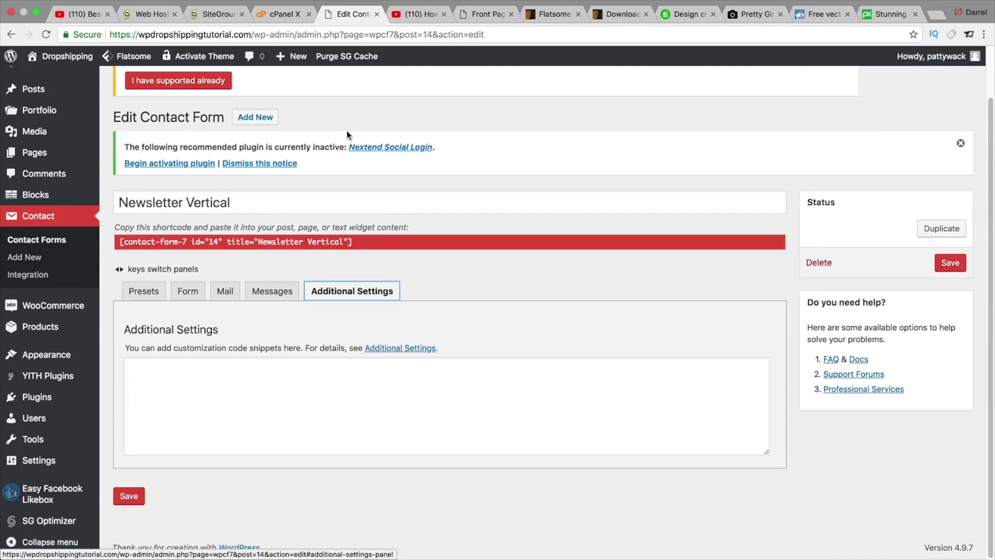
left_click(187, 291)
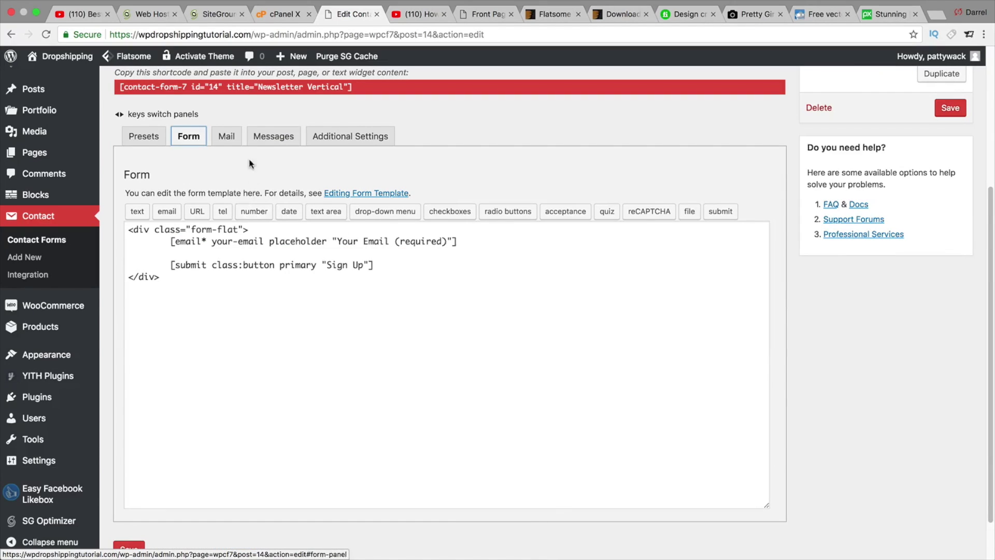
left_click(228, 138)
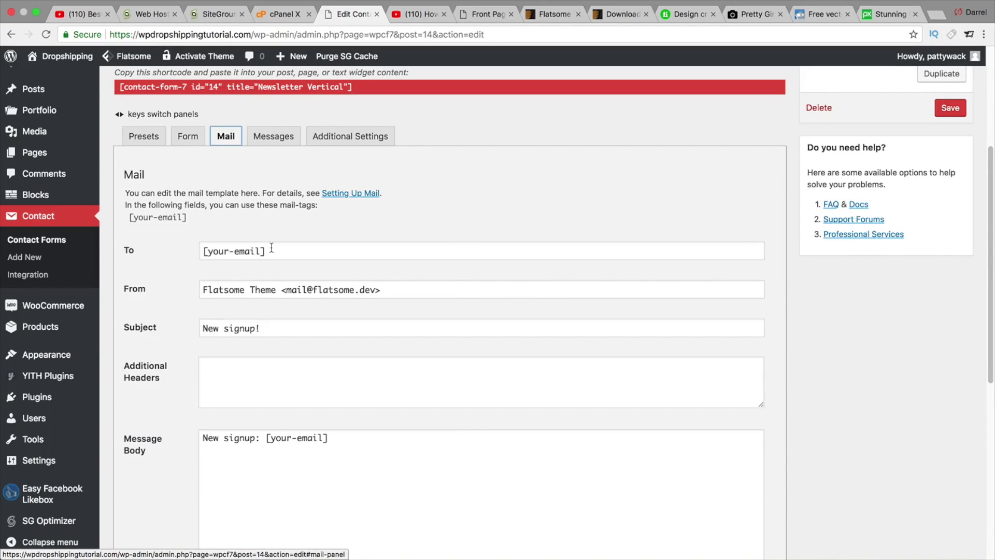
Select the [your-email] recipient in the To field, then go to Settings > General.
left_click_drag(271, 248, 186, 255)
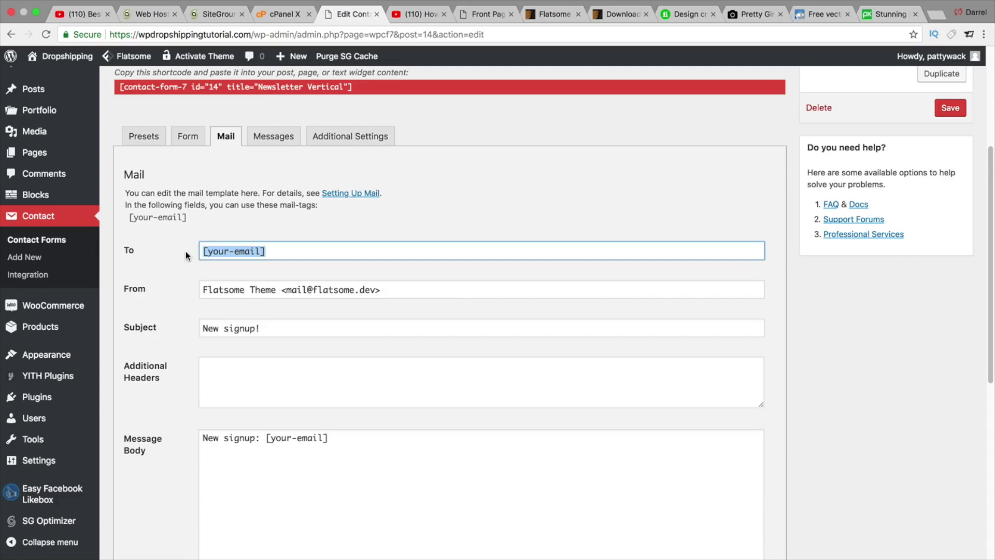
left_click(224, 252)
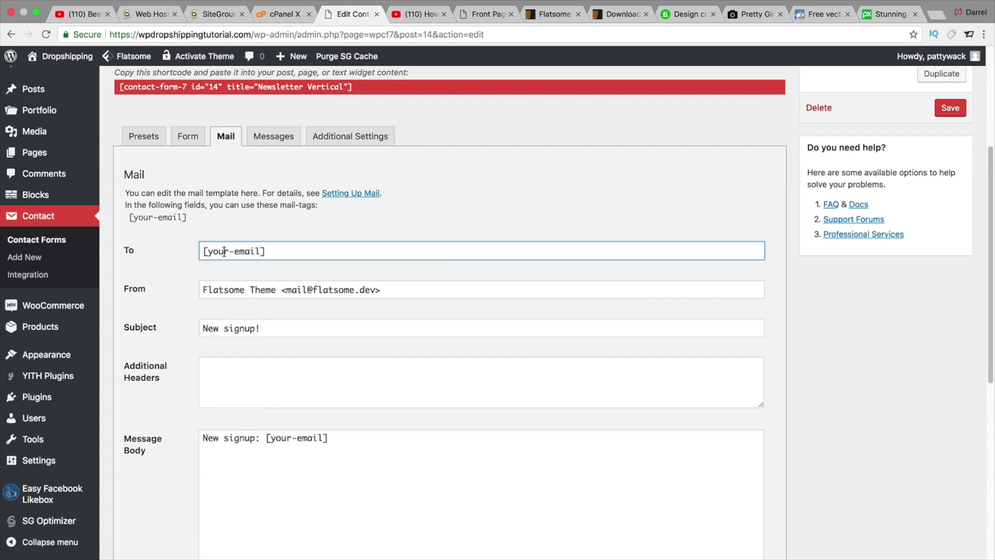
mouse_move(40, 425)
left_click_drag(271, 249, 196, 249)
mouse_move(39, 458)
left_click(157, 421)
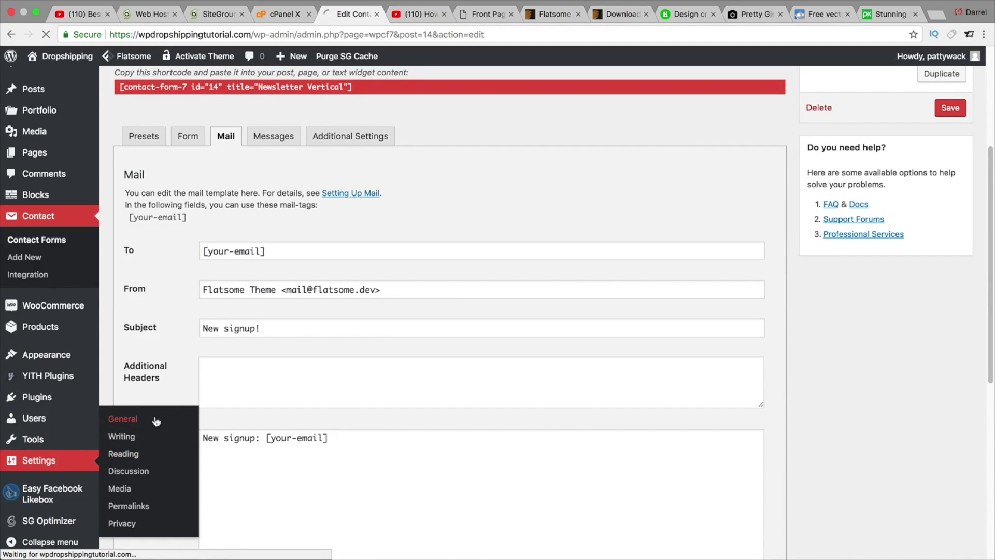
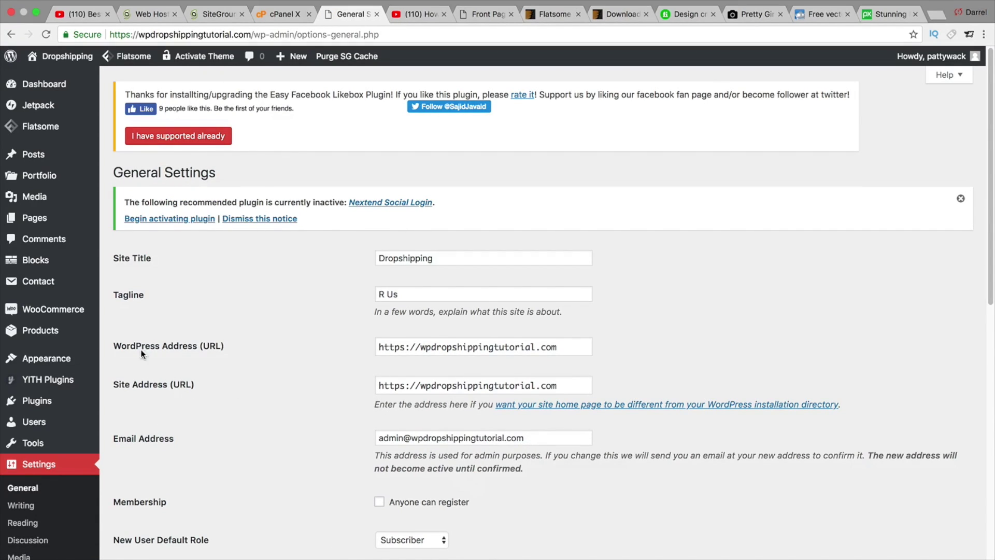
Visit the live site from the admin bar and scroll the front page to its testimonials and footer.
mouse_move(78, 282)
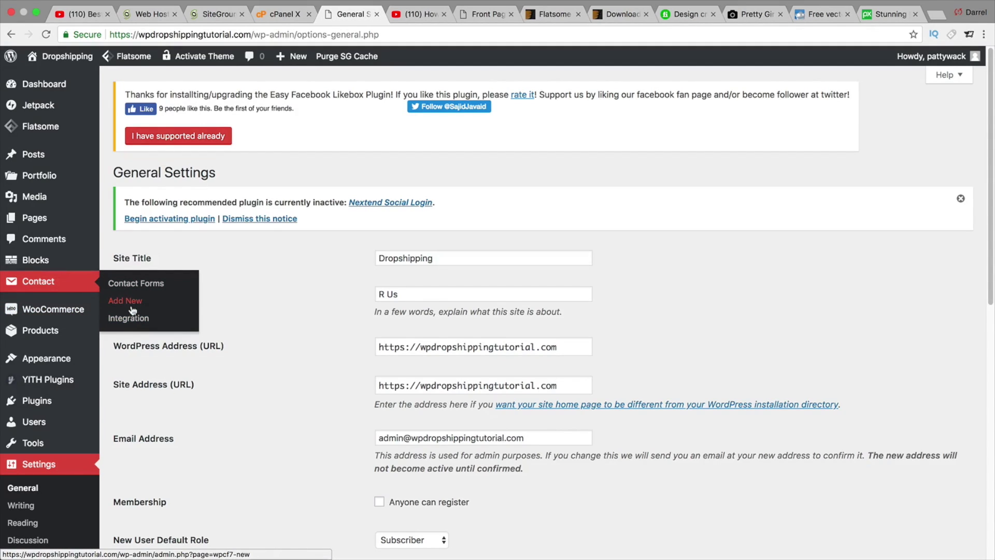
mouse_move(45, 82)
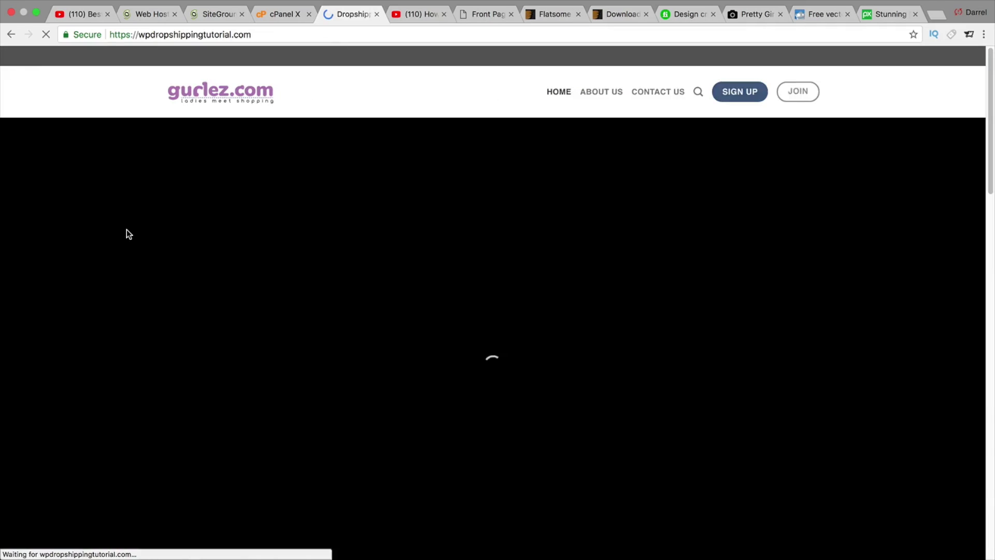
scroll(319, 313, "down", 6)
scroll(319, 315, "down", 15)
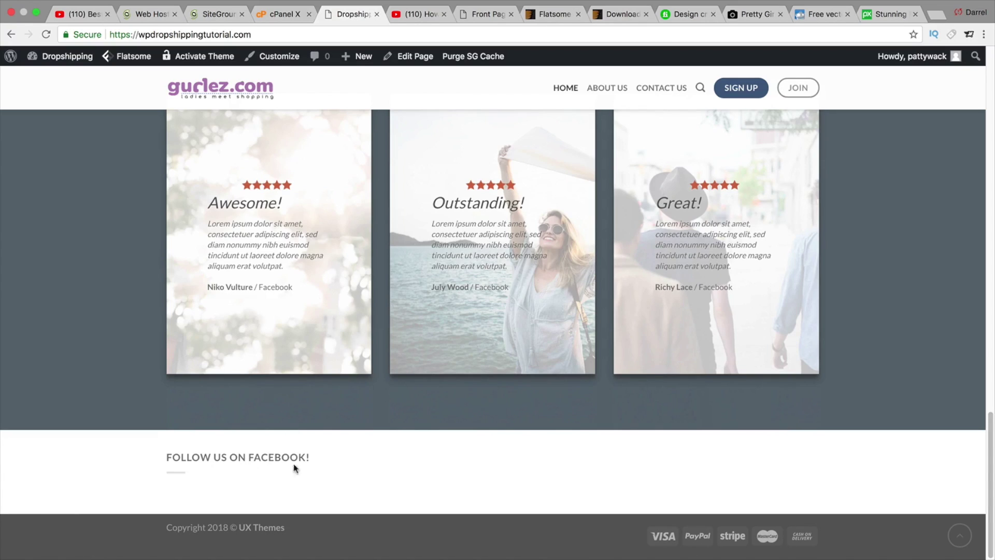
scroll(314, 418, "up", 4)
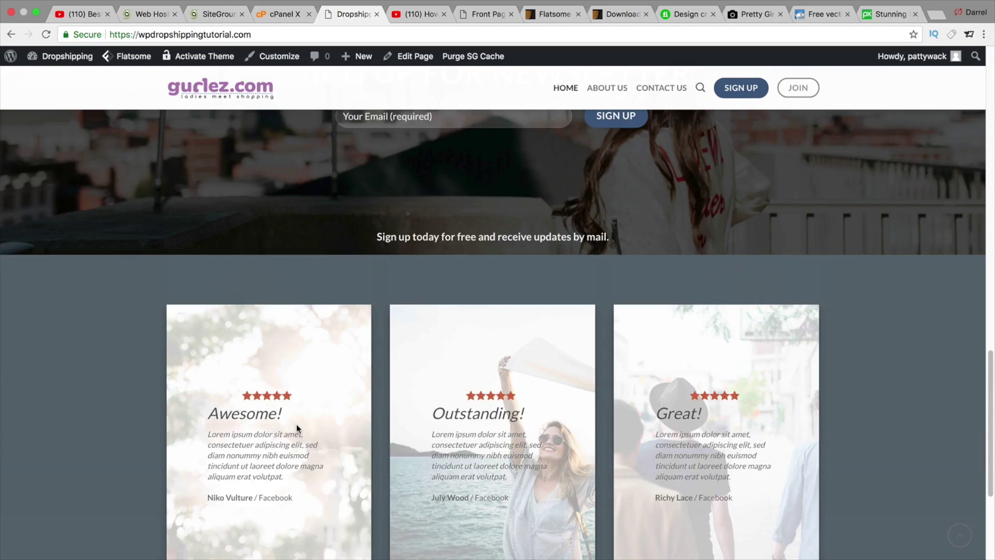
scroll(297, 424, "down", 4)
left_click_drag(992, 471, 991, 497)
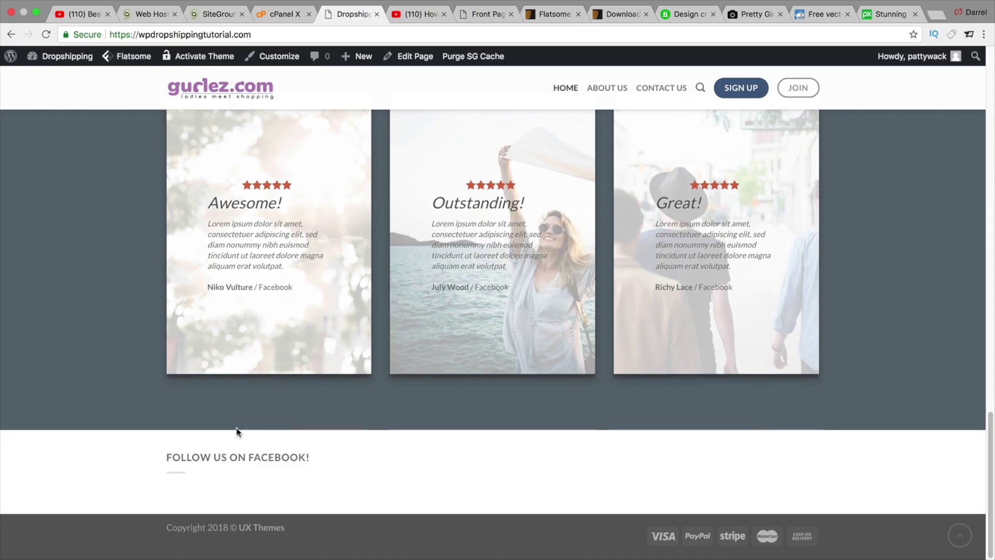
In the Customizer, open the Footer 1 widgets and expand the Easy Facebook Likebox widget.
left_click(278, 61)
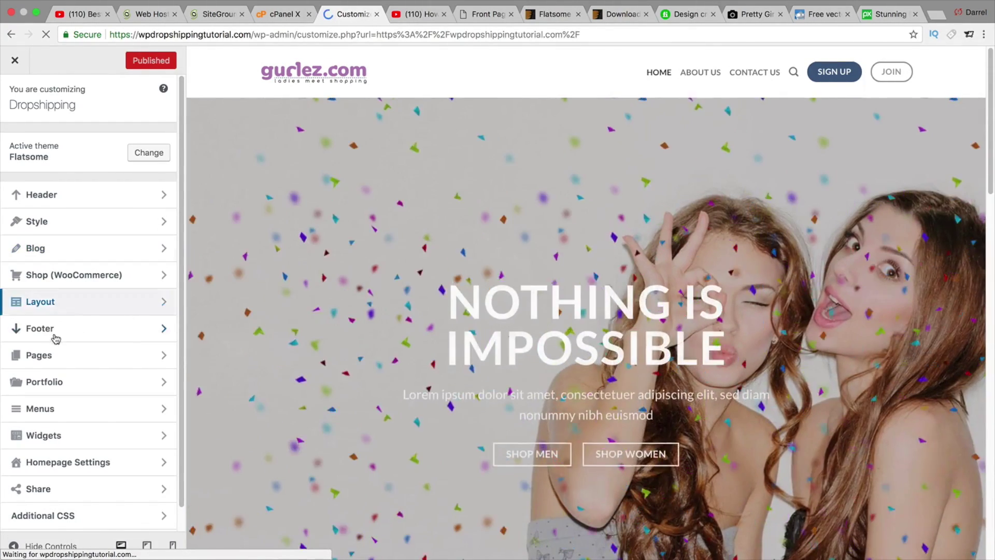
left_click(61, 336)
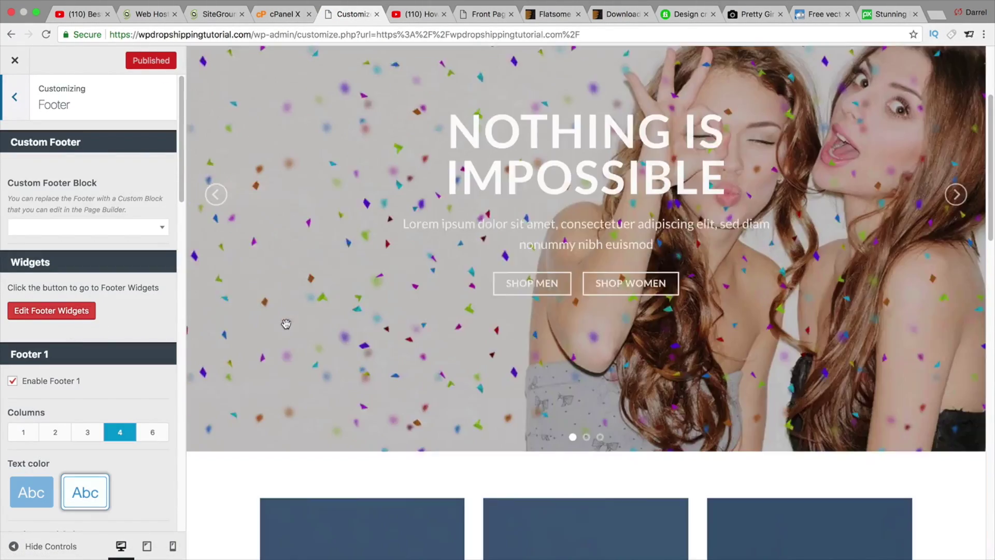
left_click(93, 317)
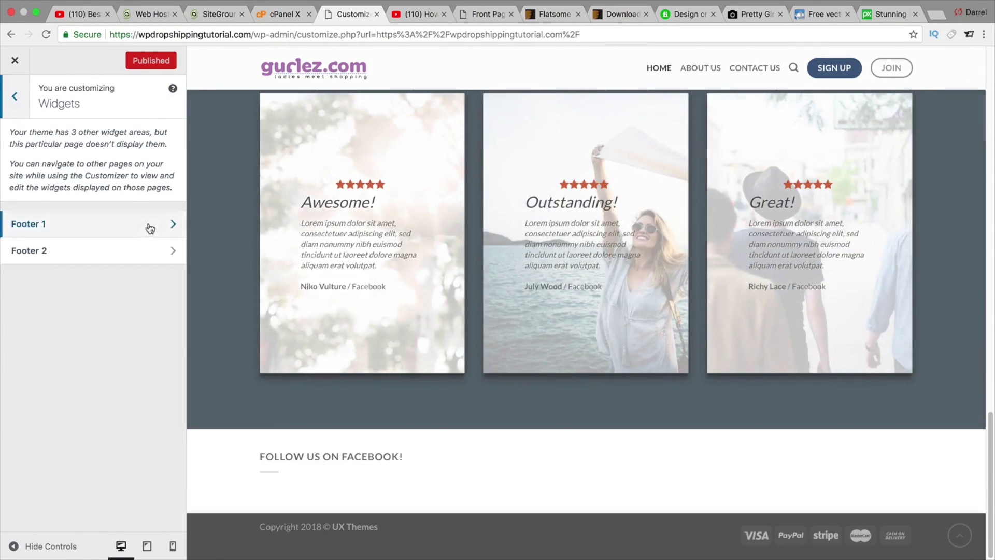
left_click(149, 224)
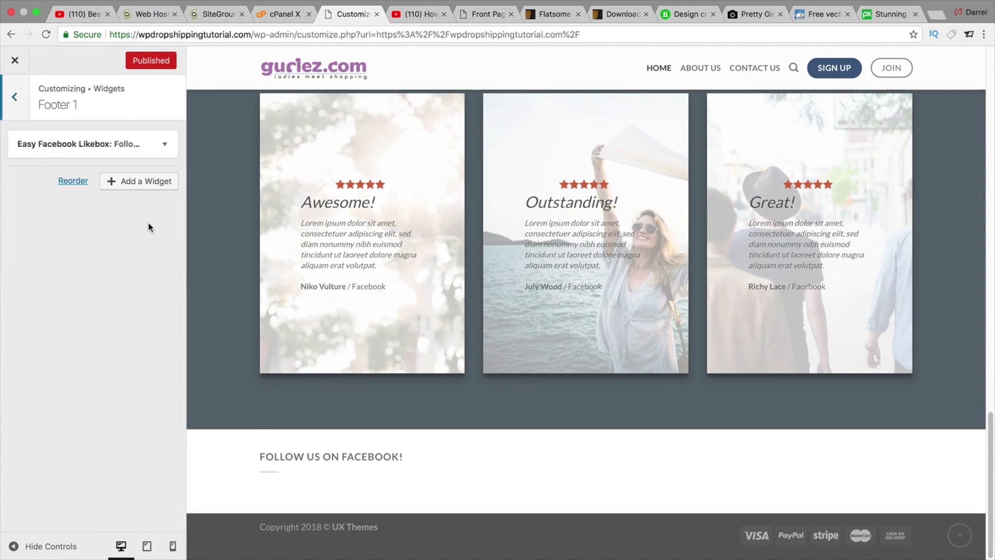
left_click(156, 148)
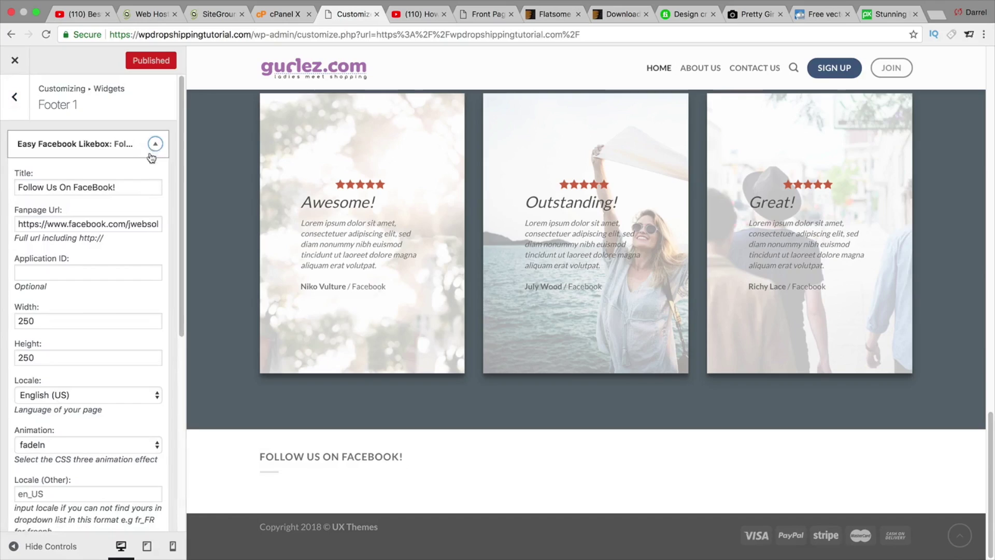
Replace the Likebox's Fanpage Url with the new fan page name and set its height to 500.
left_click(123, 271)
scroll(127, 280, "down", 5)
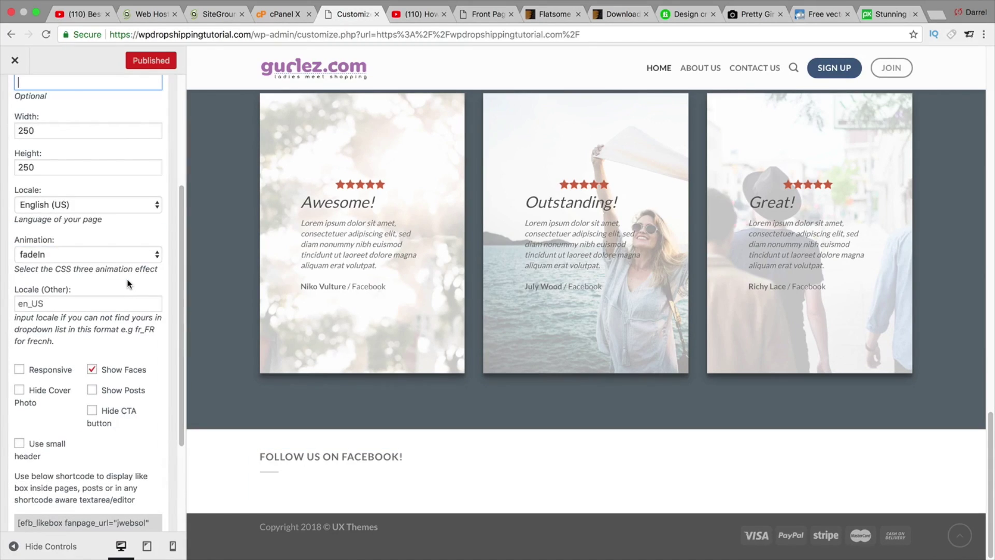
scroll(119, 291, "up", 5)
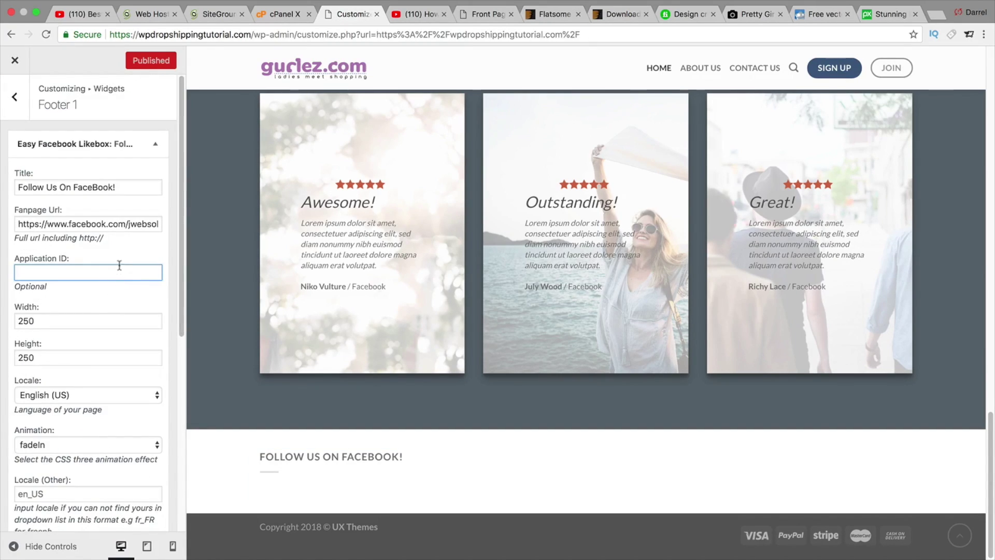
double_click(140, 223)
type("da")
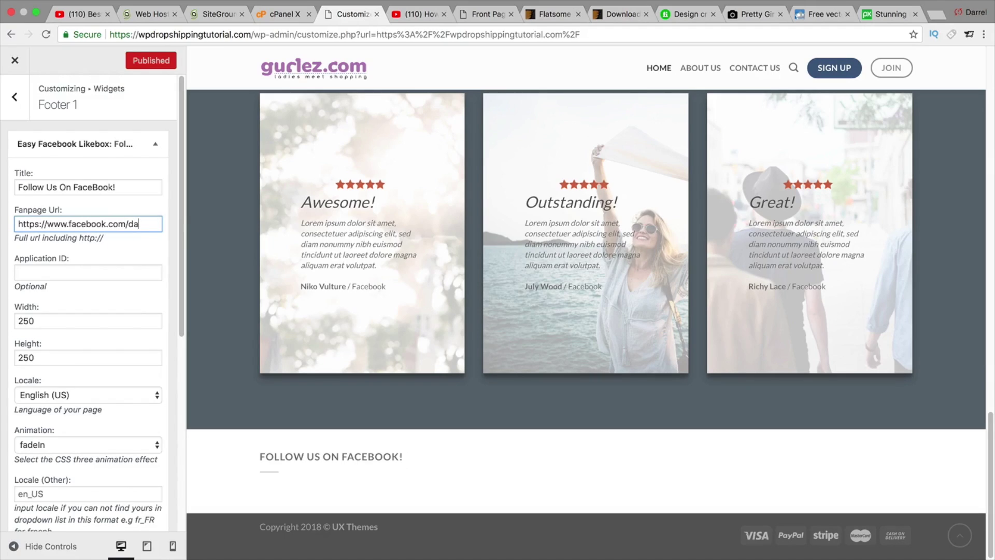
type("rreljw")
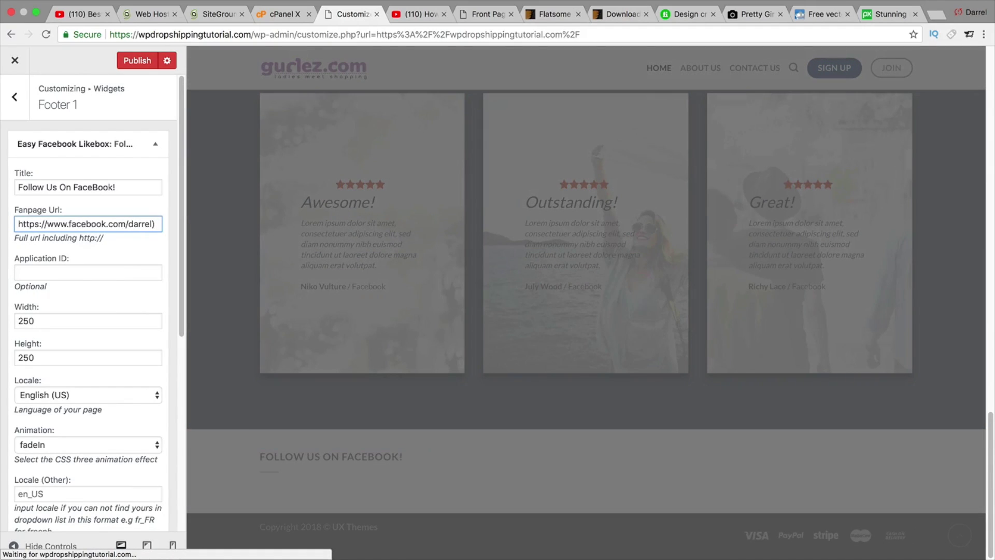
type("wilson03")
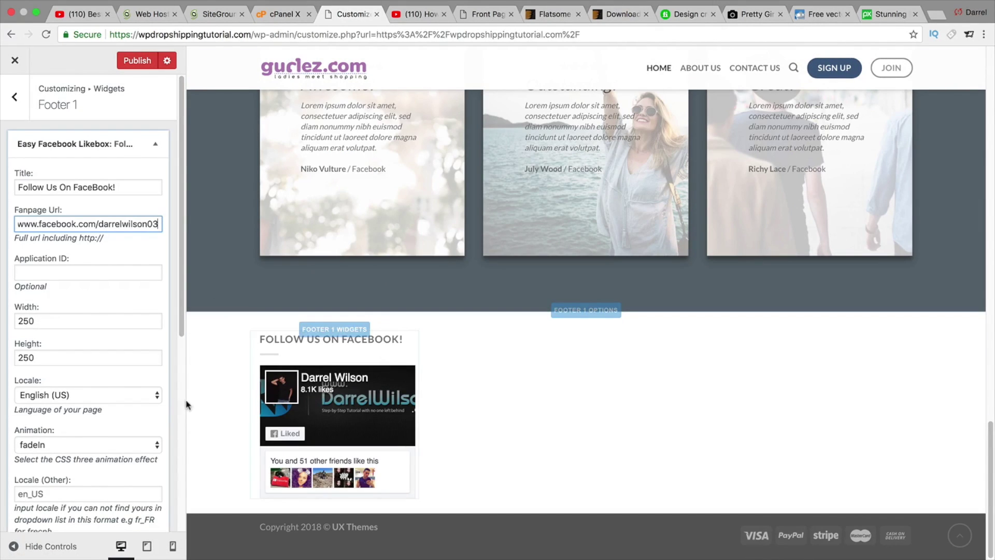
double_click(92, 321)
key("Tab")
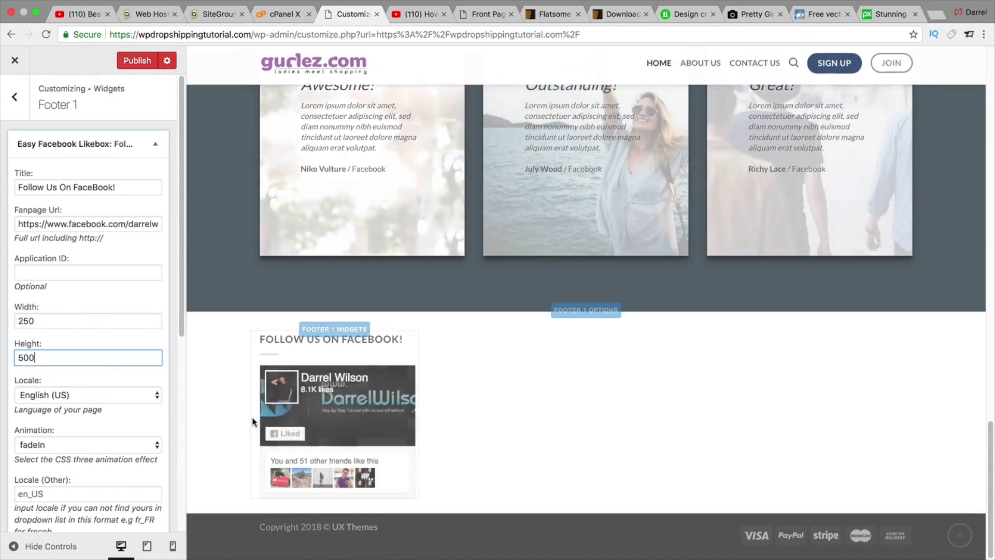
scroll(119, 353, "down", 1)
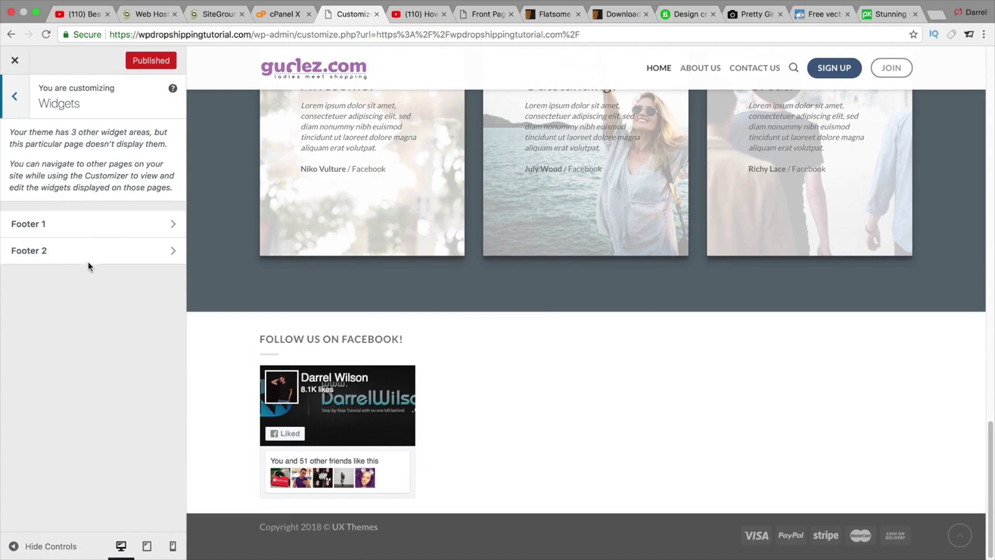
Add a Text widget titled 'About Us' to Footer 1.
left_click(84, 227)
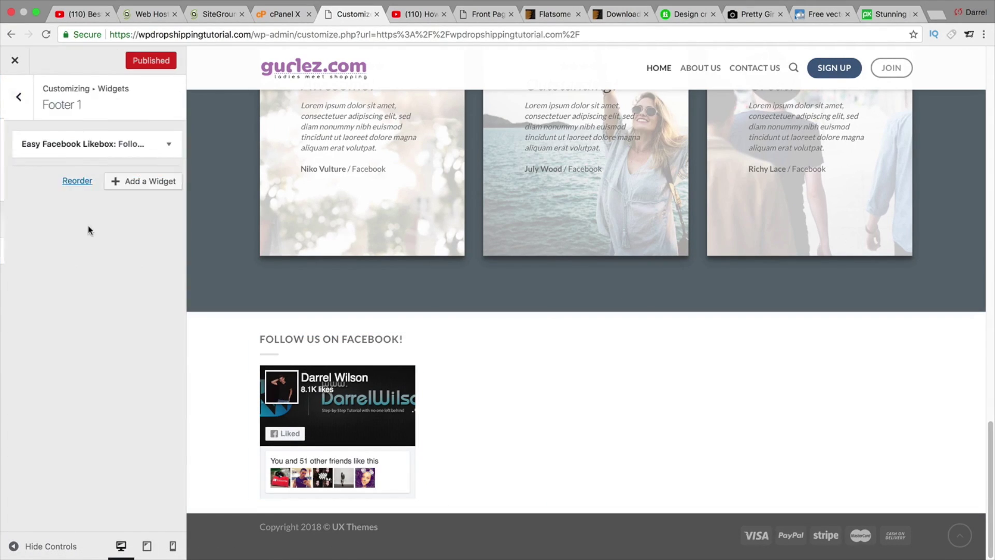
left_click(149, 183)
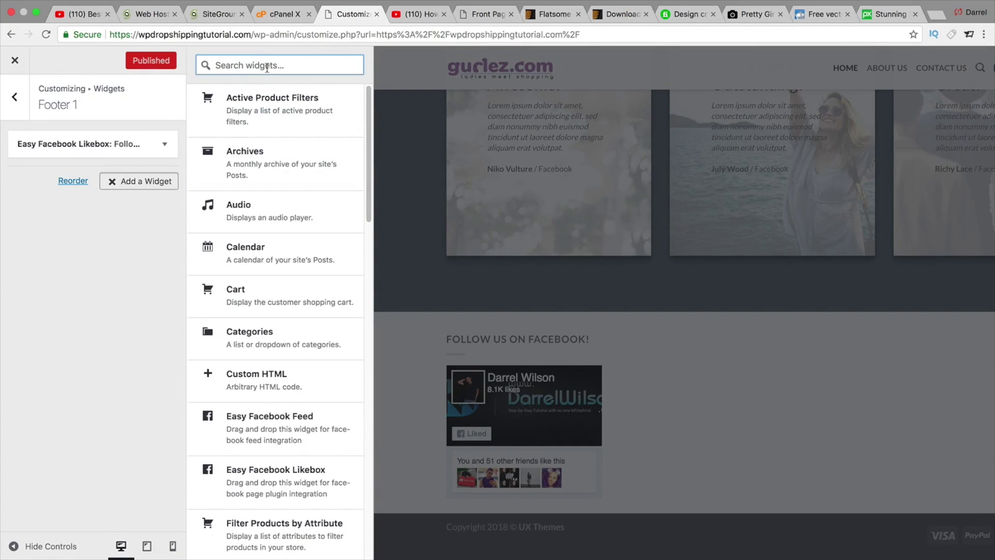
type("text")
left_click(266, 107)
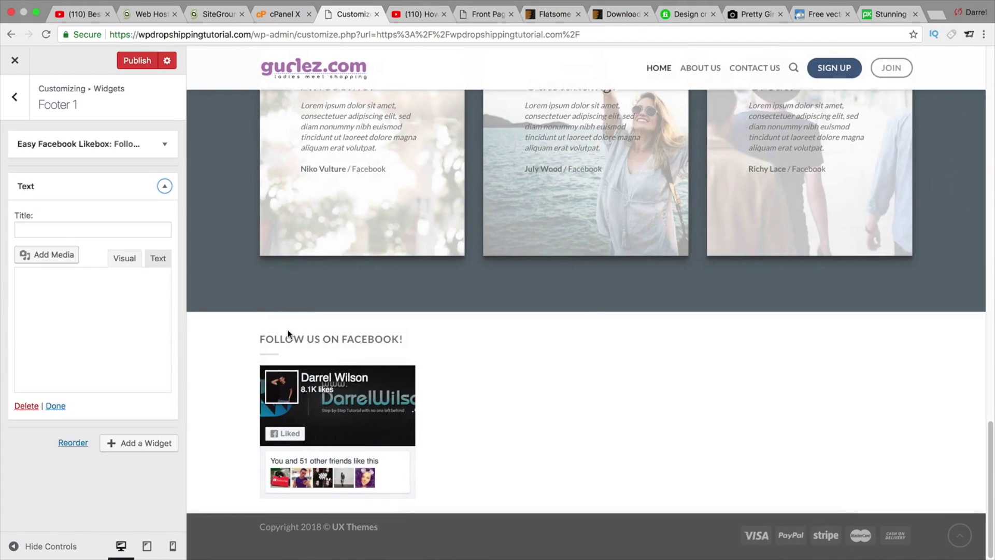
left_click(108, 231)
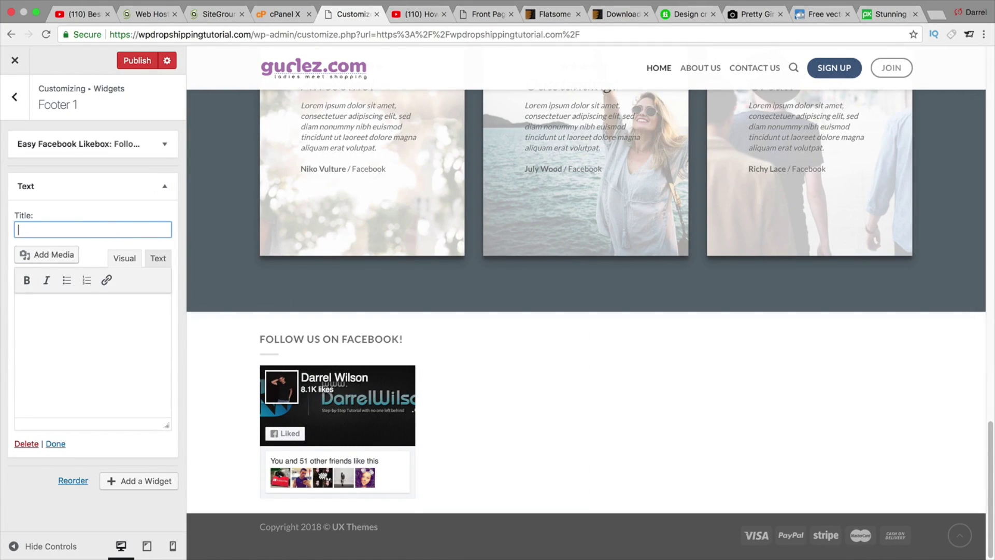
type("About Us")
key("Tab")
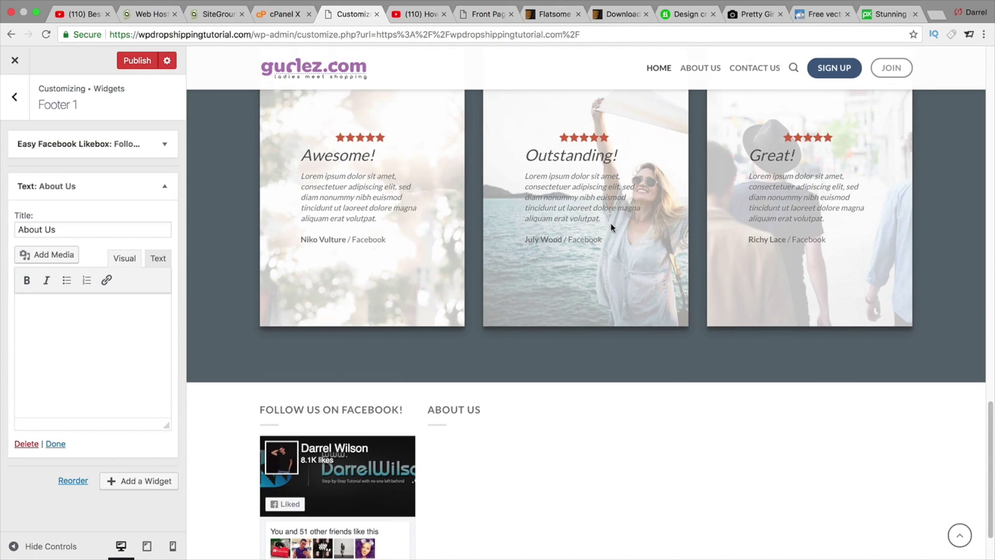
Copy the Outstanding! testimonial text from the preview and paste it into the About Us widget.
left_click_drag(611, 227, 524, 178)
right_click(535, 160)
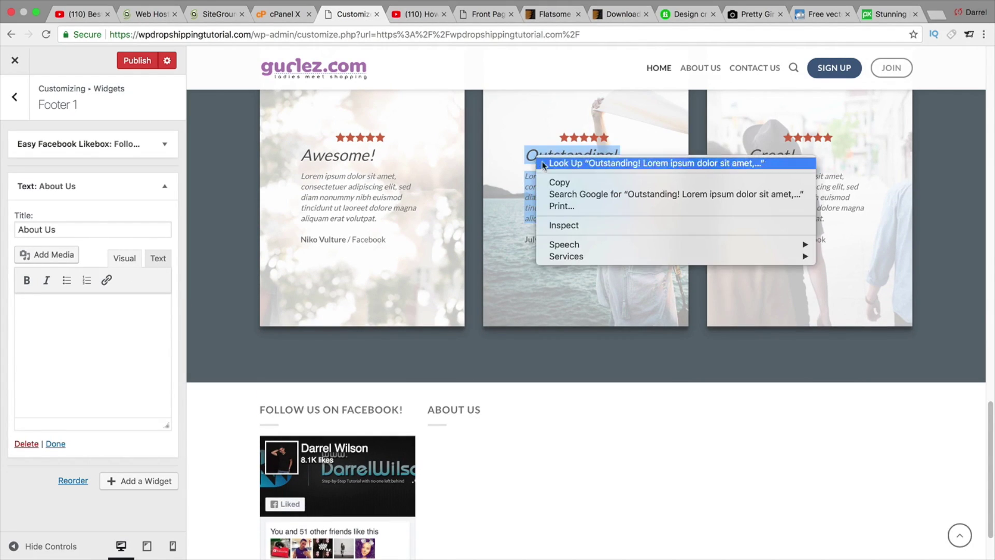
left_click(539, 183)
left_click(117, 323)
right_click(96, 324)
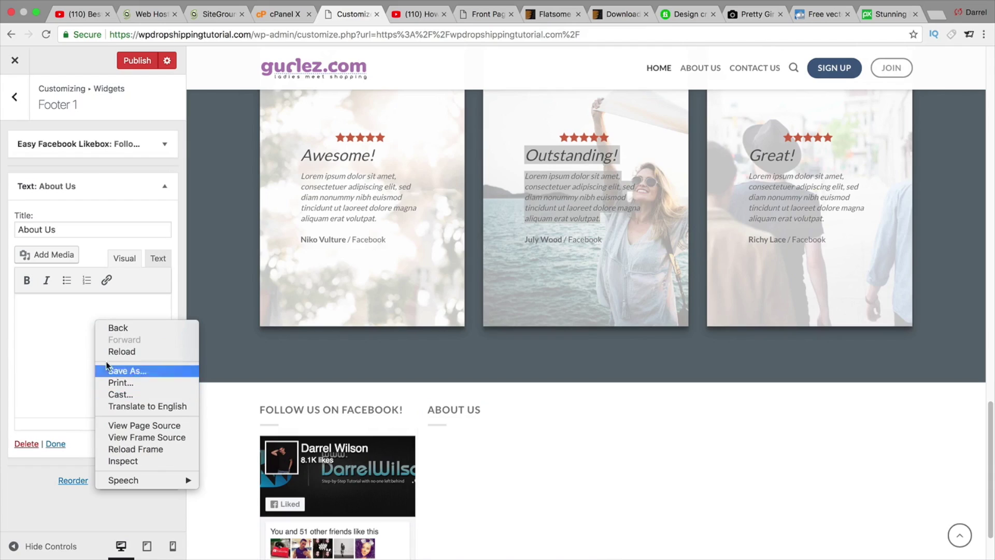
left_click(30, 310)
right_click(30, 310)
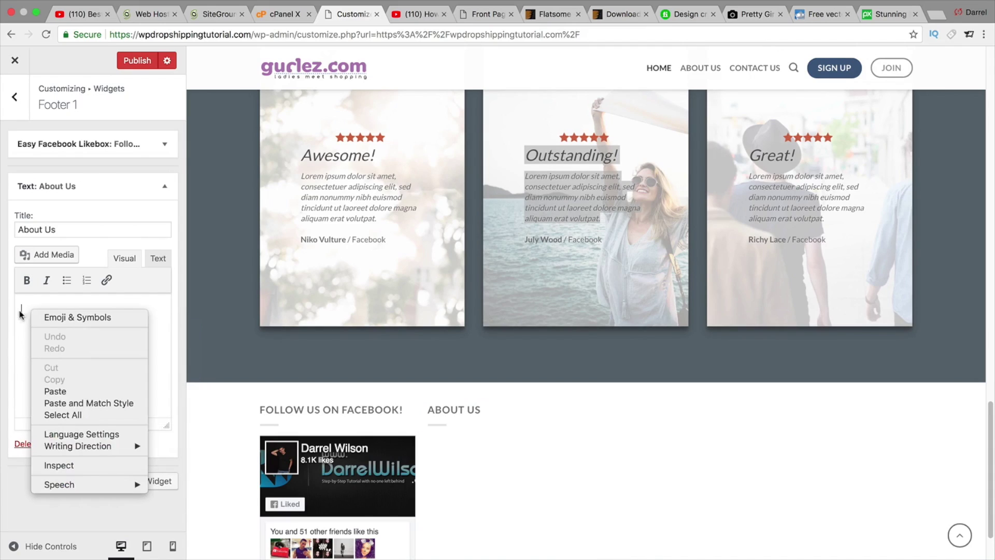
left_click(48, 390)
scroll(508, 409, "down", 2)
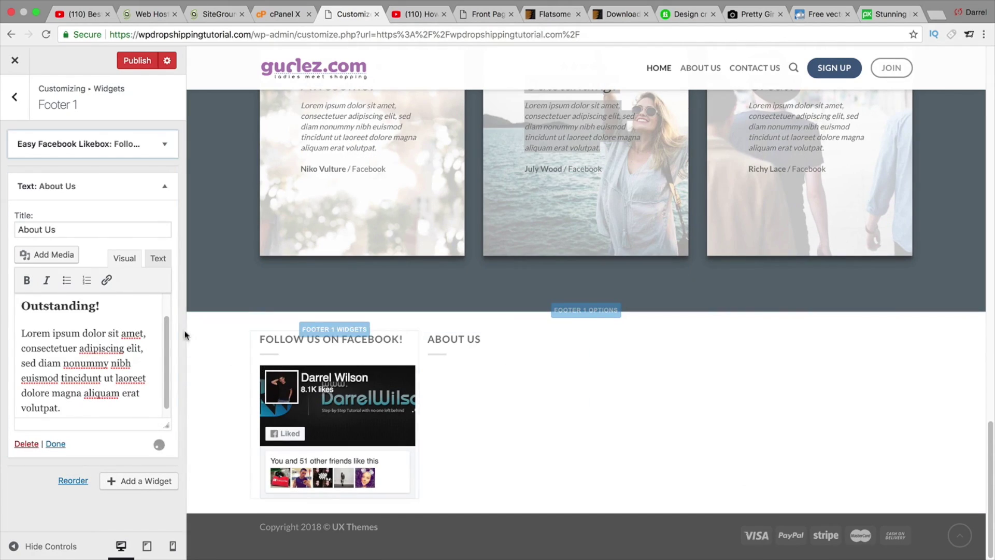
Move the About Us widget above the Facebook Likebox and delete its Outstanding! heading.
left_click(164, 186)
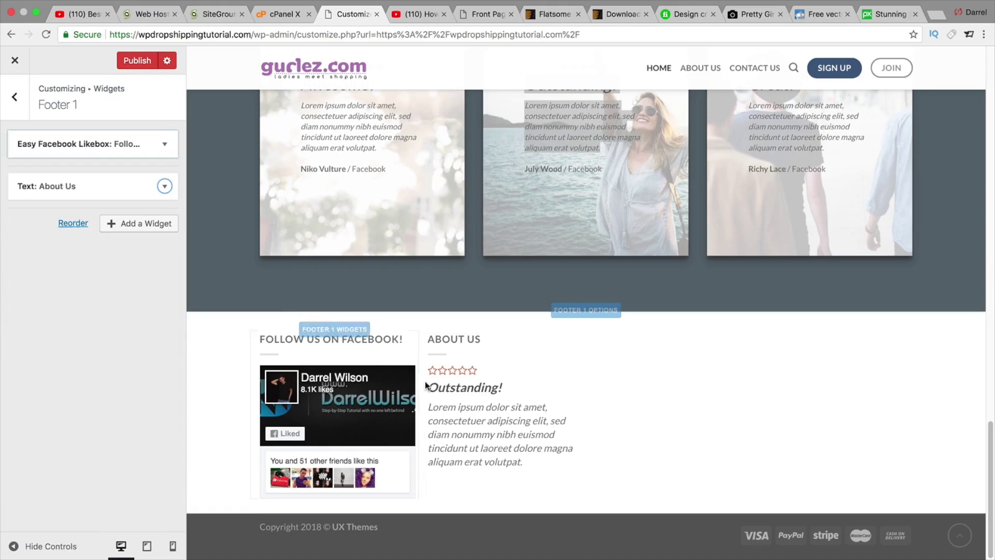
left_click_drag(133, 194, 106, 147)
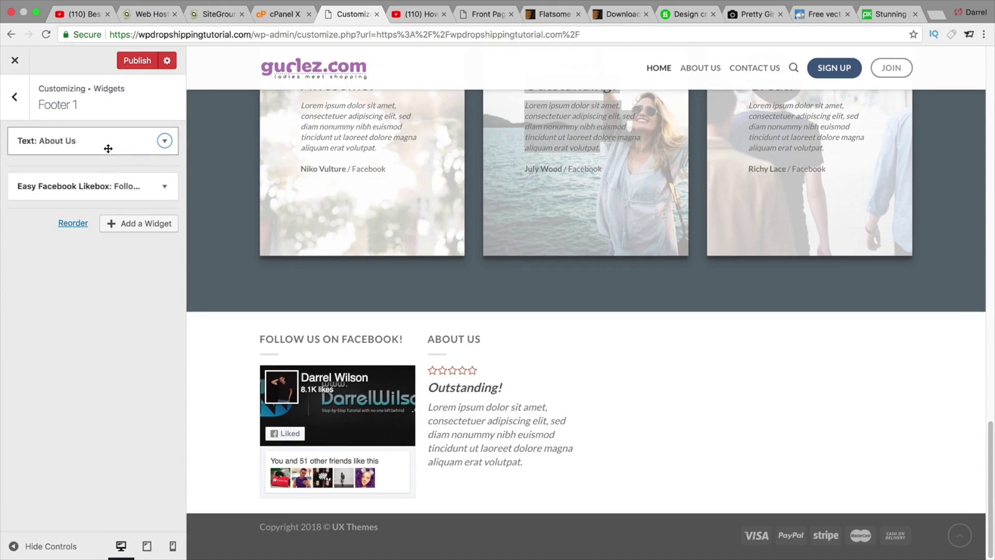
left_click(164, 144)
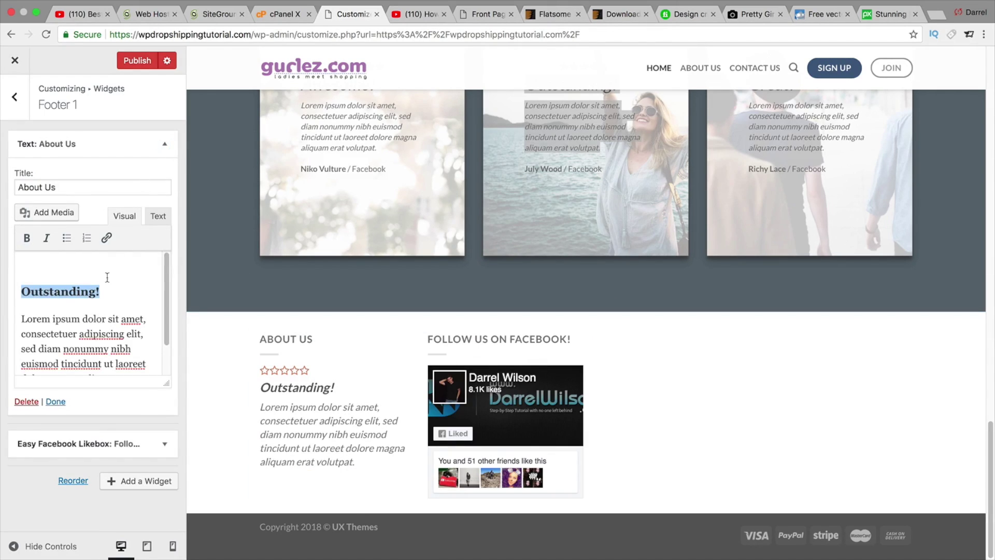
key("BackSpace")
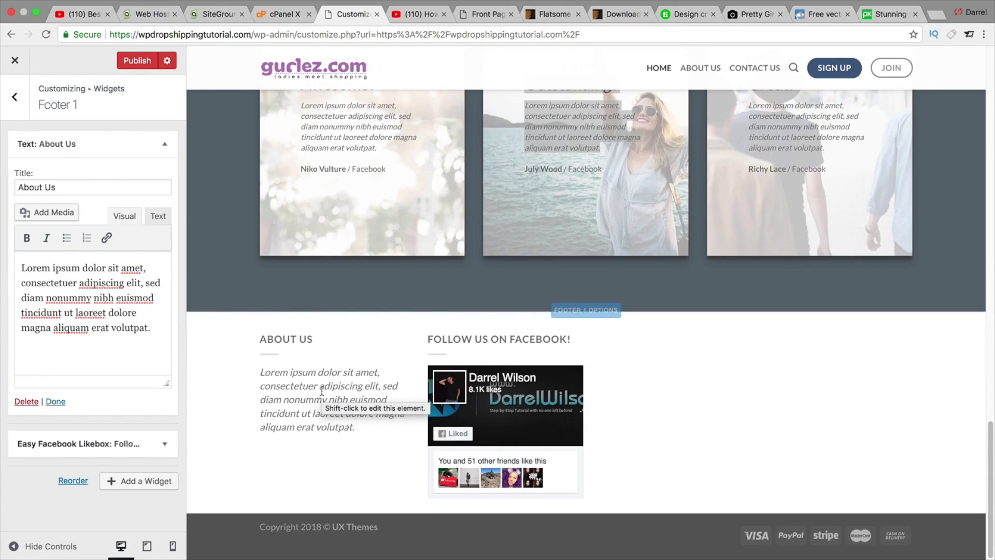
left_click(14, 96)
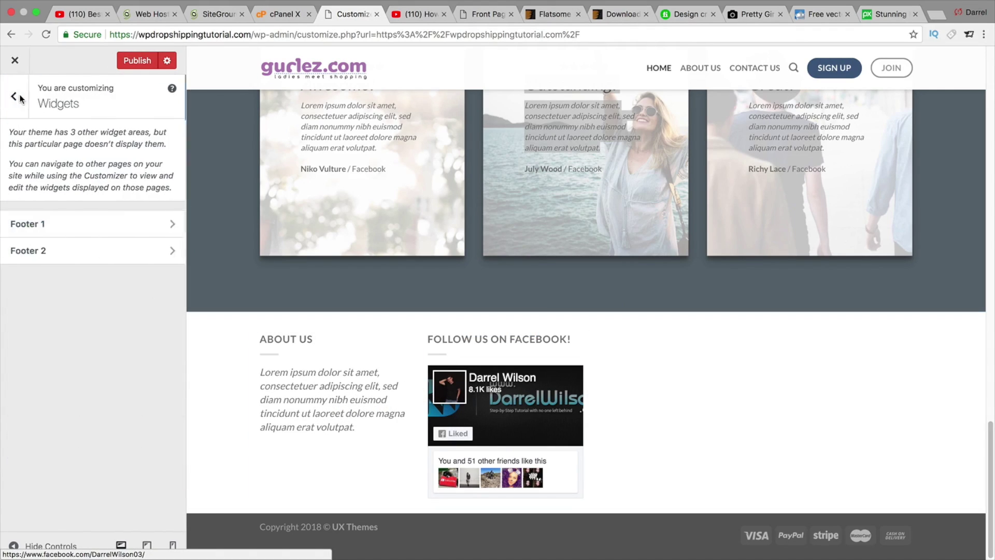
Collapse the About Us widget and add a Pages widget from the chooser to Footer 1.
left_click(126, 224)
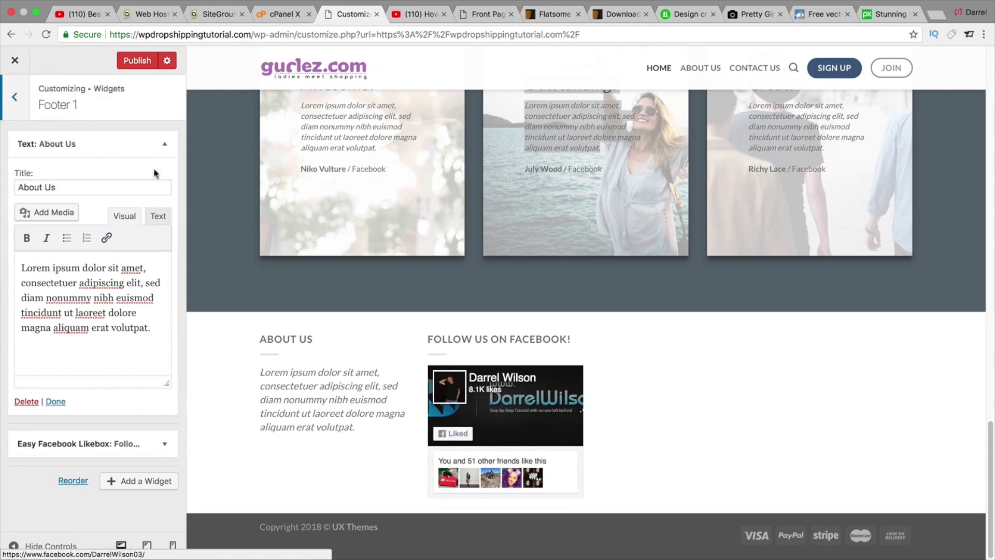
left_click(164, 145)
left_click(162, 224)
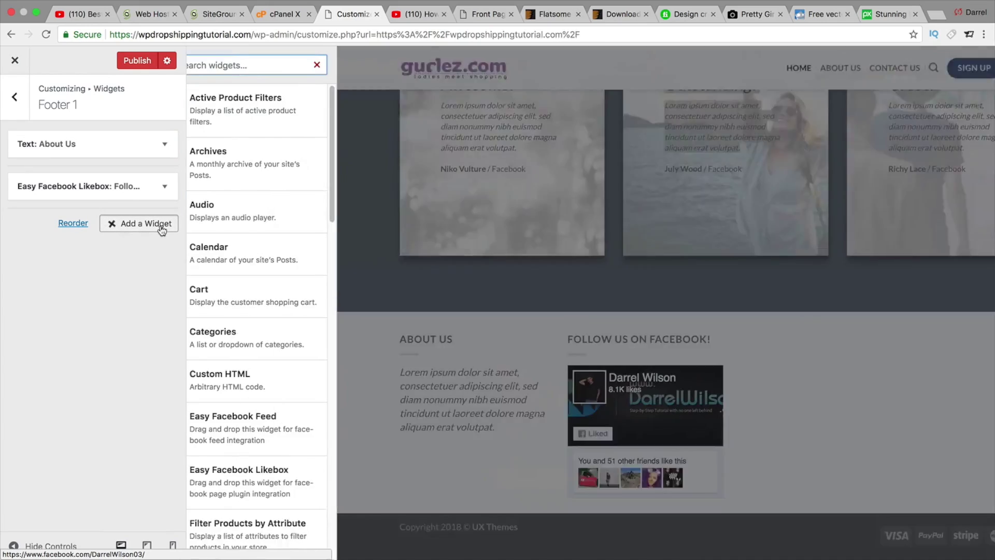
scroll(270, 342, "down", 7)
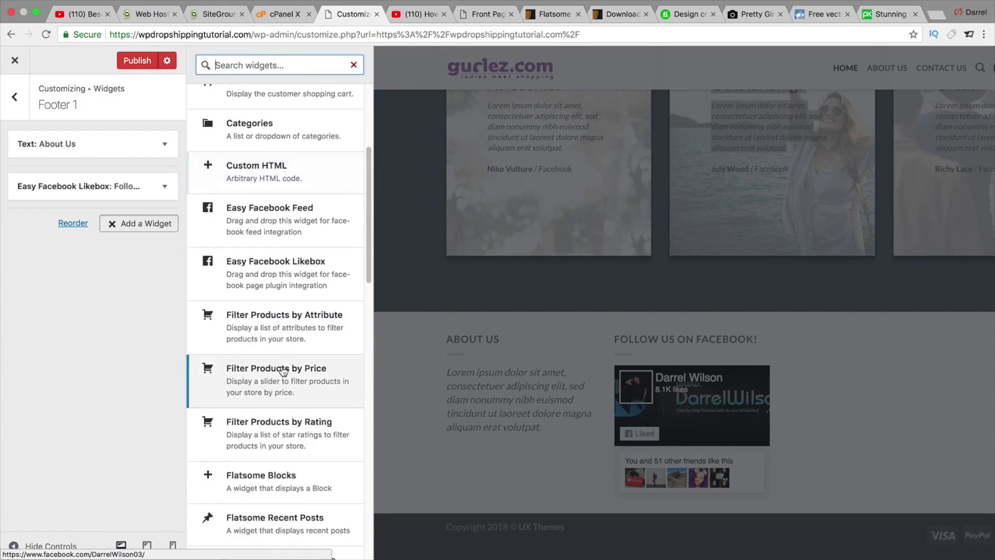
scroll(283, 368, "down", 7)
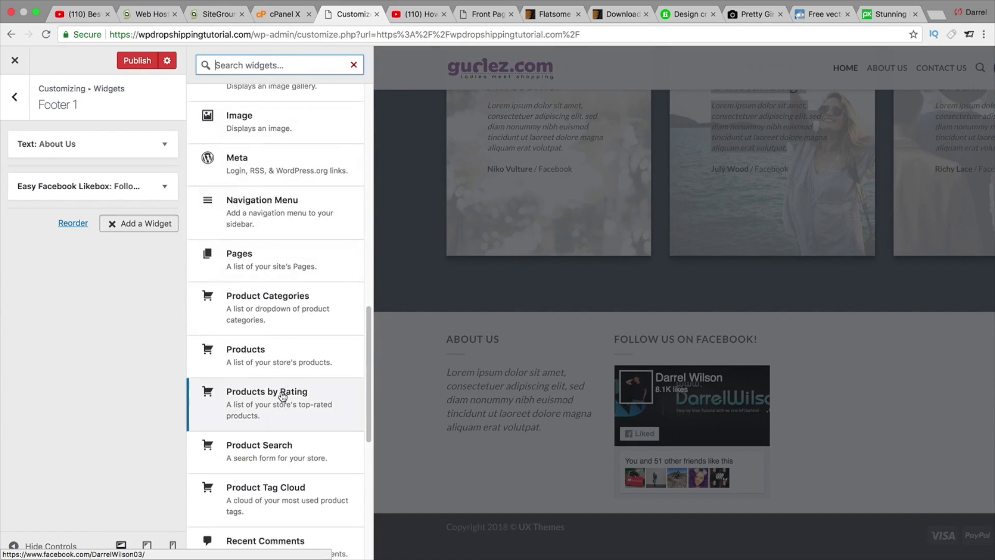
scroll(284, 389, "down", 8)
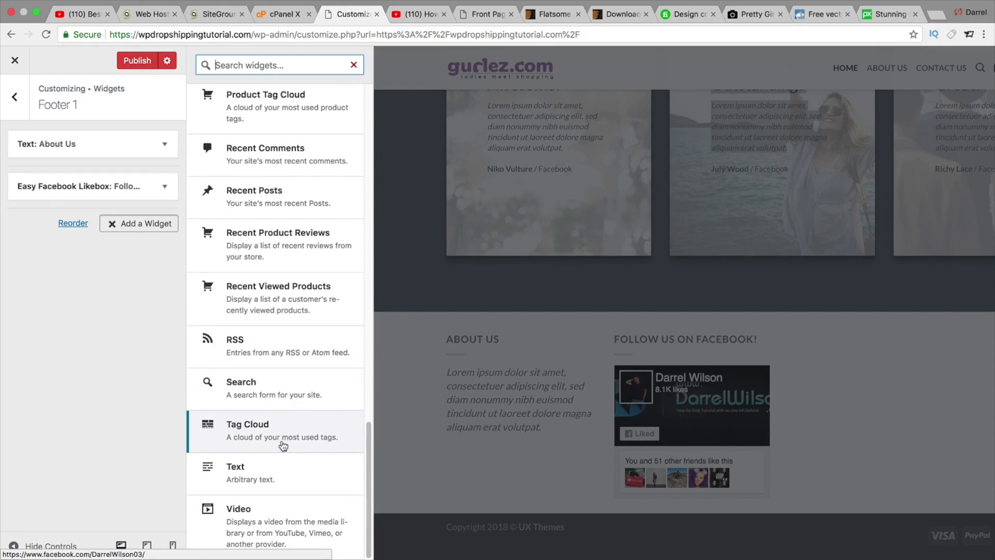
left_click_drag(365, 459, 369, 347)
left_click(324, 263)
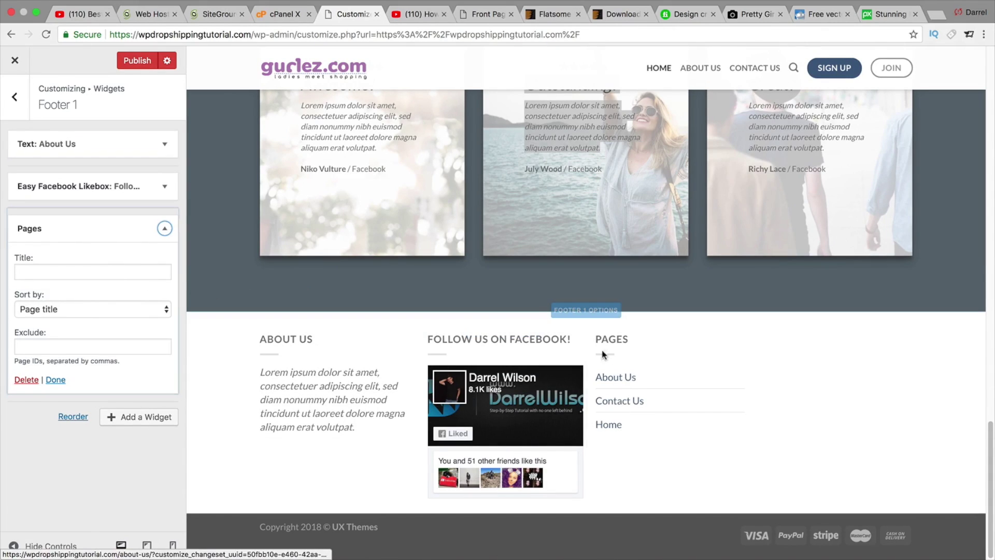
left_click(15, 118)
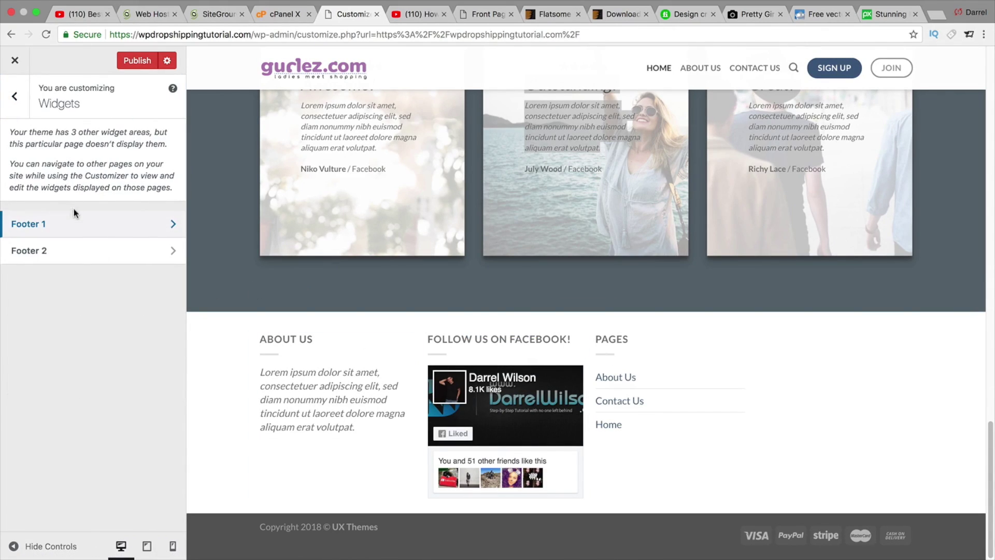
Add a Products widget to Footer 1 and review its settings of 5 products ordered by date.
left_click(80, 224)
left_click(140, 417)
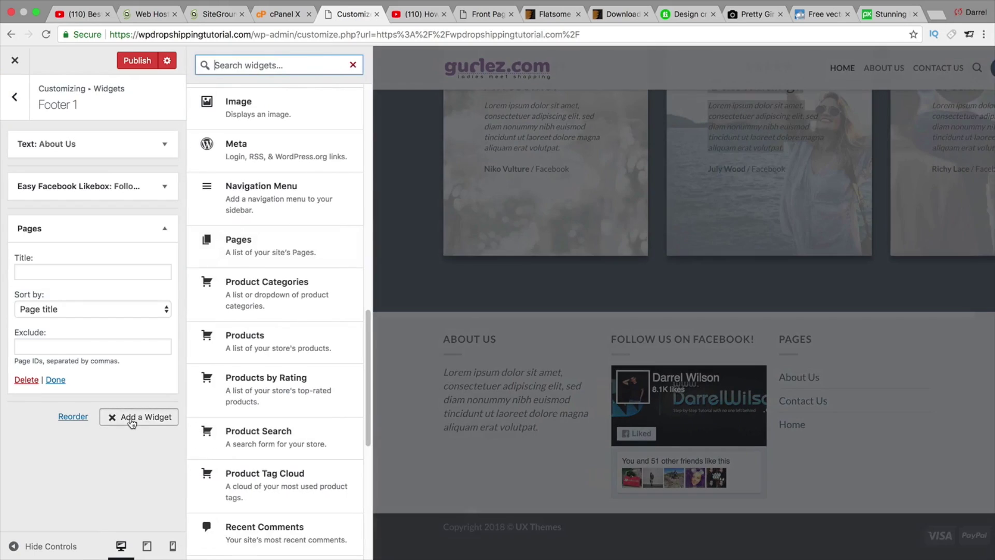
left_click_drag(367, 355, 368, 332)
left_click(291, 421)
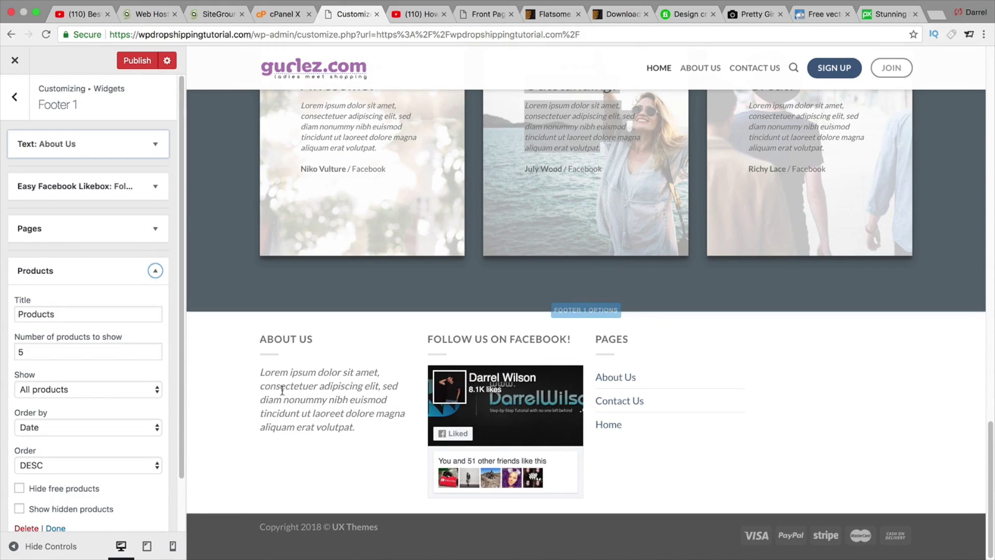
scroll(82, 388, "down", 2)
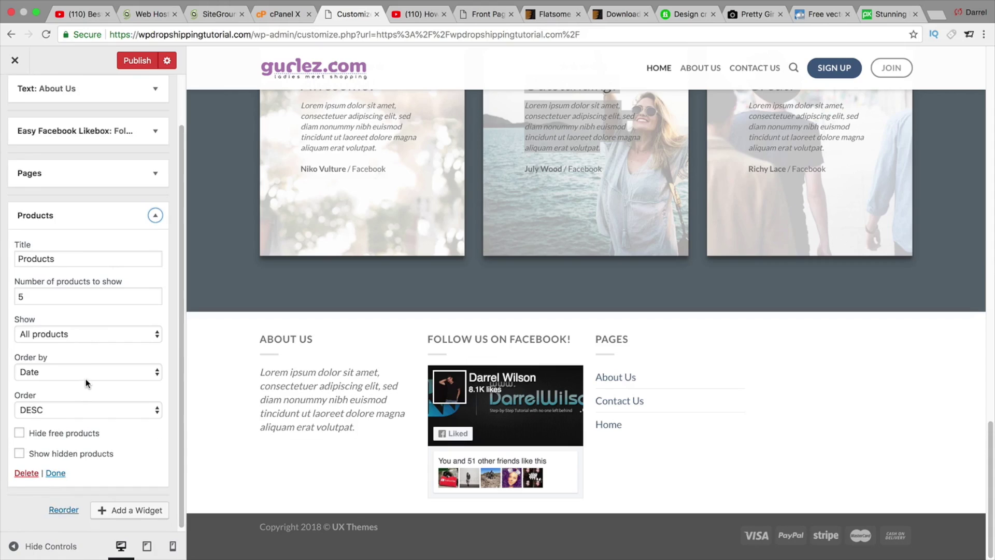
scroll(86, 382, "up", 2)
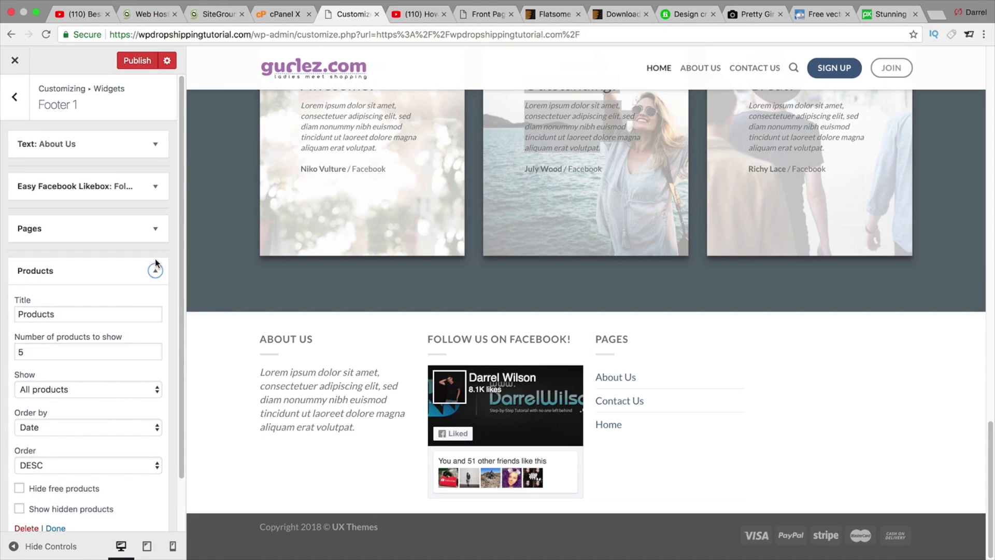
left_click(156, 275)
left_click(160, 276)
Delete the Products widget from Footer 1 and publish the customizer changes.
scroll(77, 435, "down", 2)
left_click(26, 471)
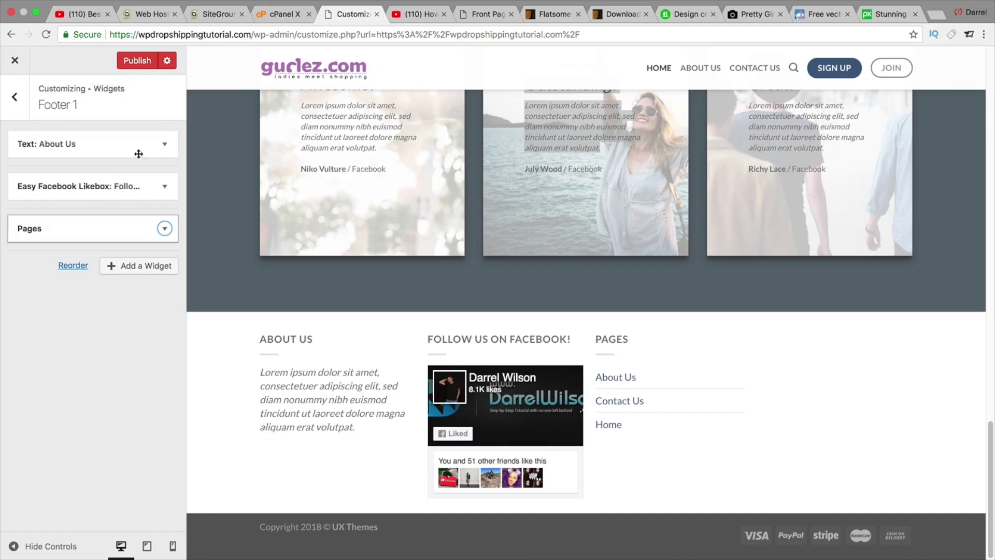
left_click(137, 60)
Scroll through the live front page, starting from the 'Nothing Is Impossible' hero slider.
scroll(332, 356, "up", 4)
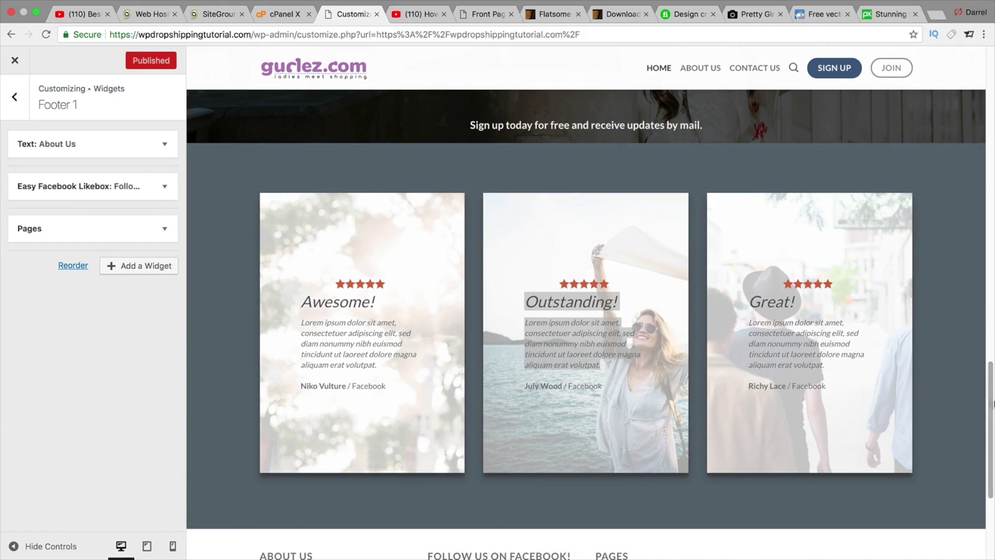
left_click_drag(991, 374, 993, 56)
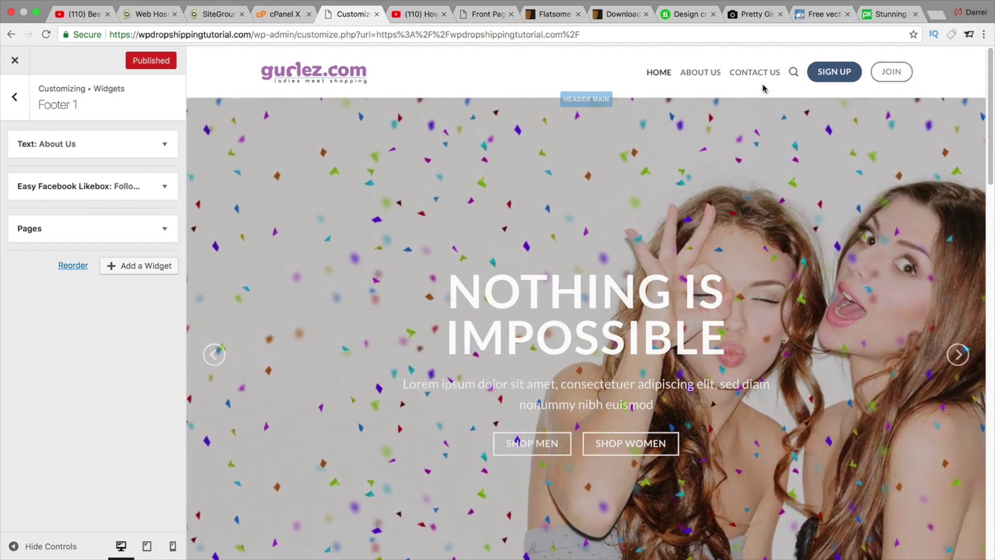
scroll(628, 402, "down", 5)
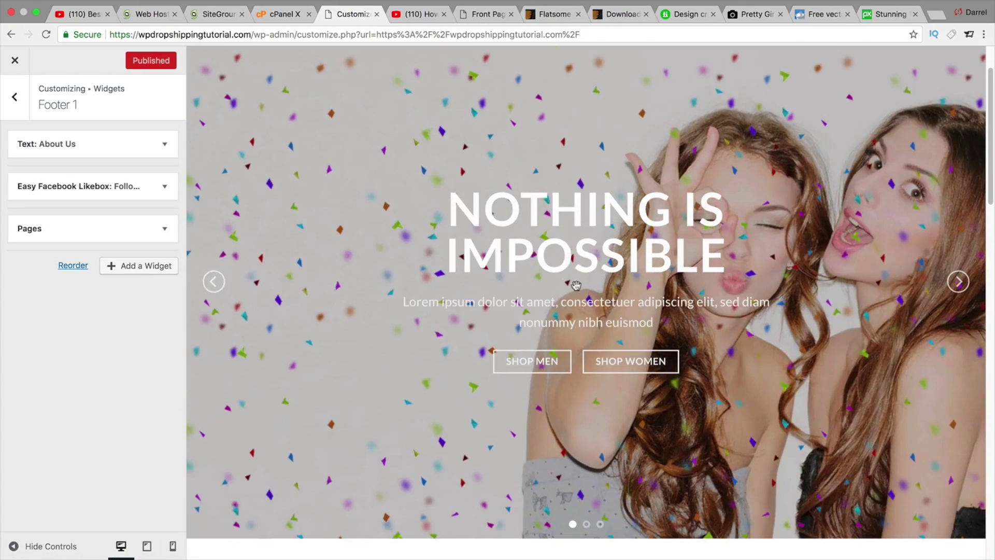
scroll(628, 401, "down", 8)
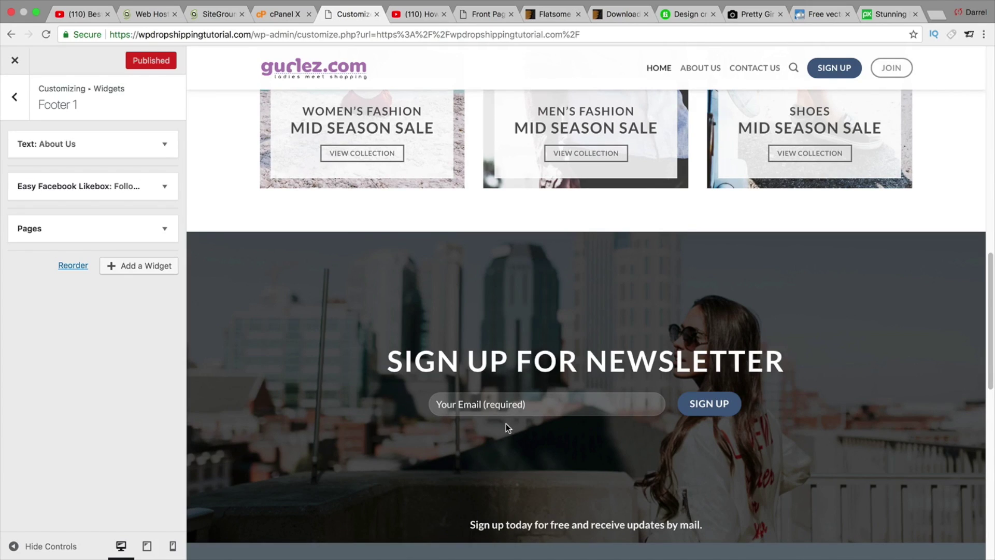
scroll(507, 421, "down", 7)
scroll(521, 423, "down", 1)
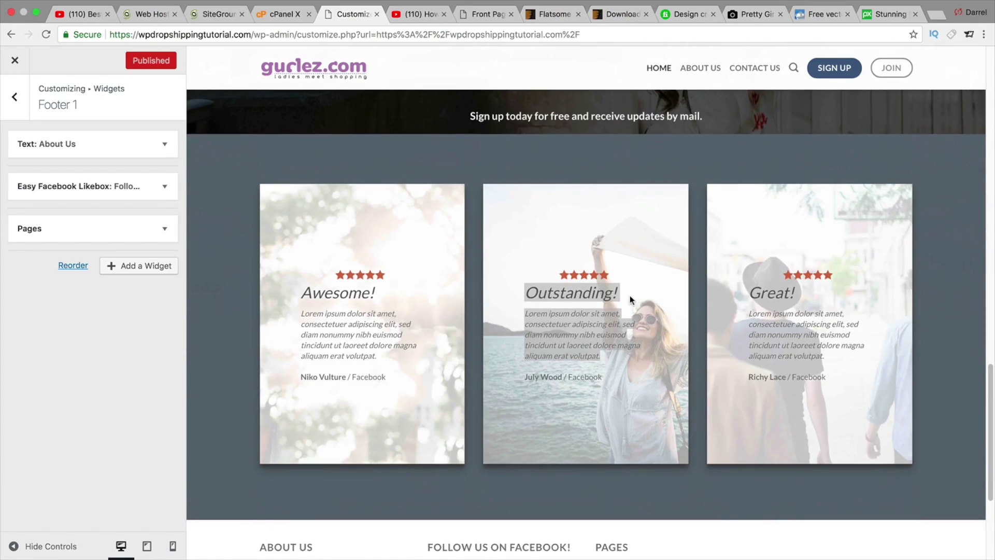
scroll(627, 420, "down", 5)
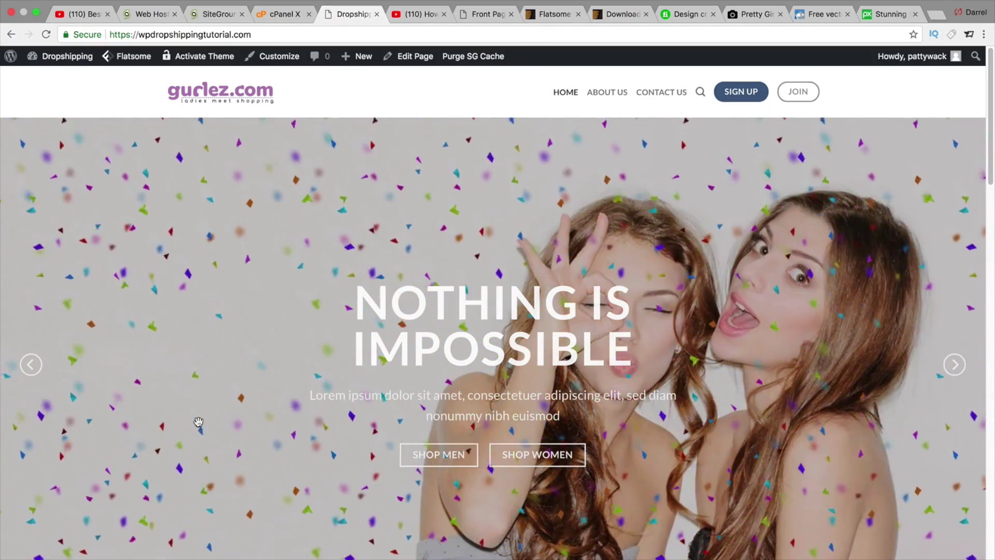
Open WooCommerce > Settings from the admin sidebar.
mouse_move(70, 61)
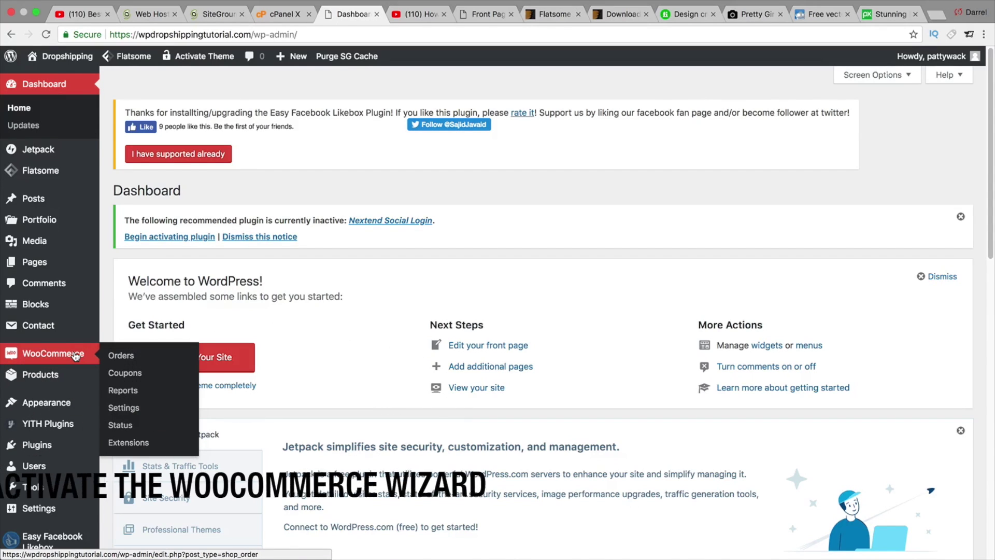
left_click(130, 408)
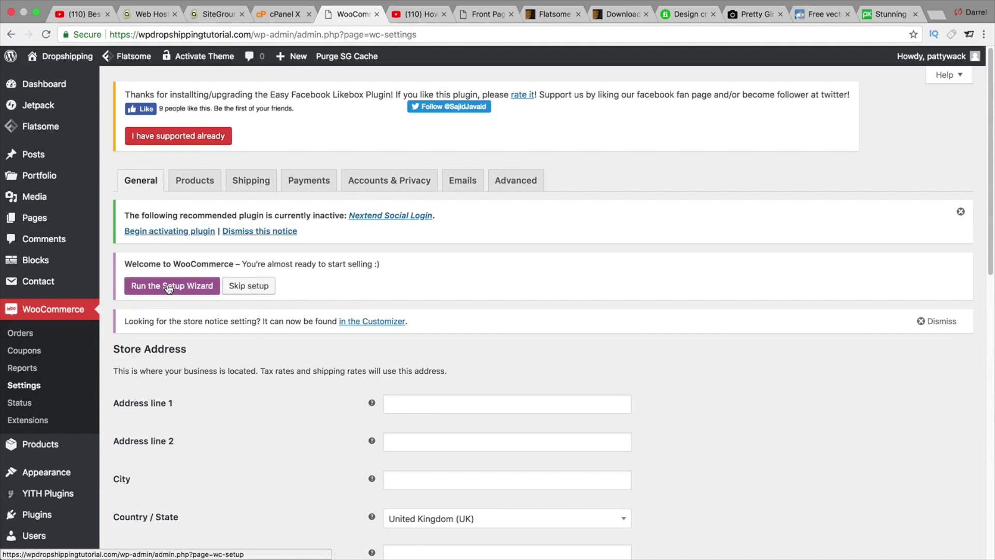
Start the setup wizard and set the store location to California, United States, entering the city and postcode.
left_click(169, 288)
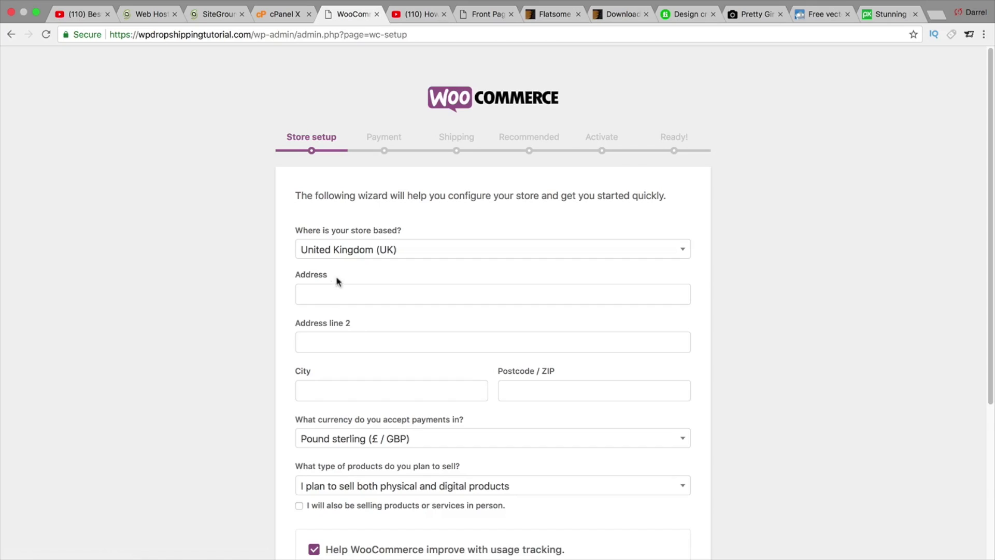
left_click(370, 253)
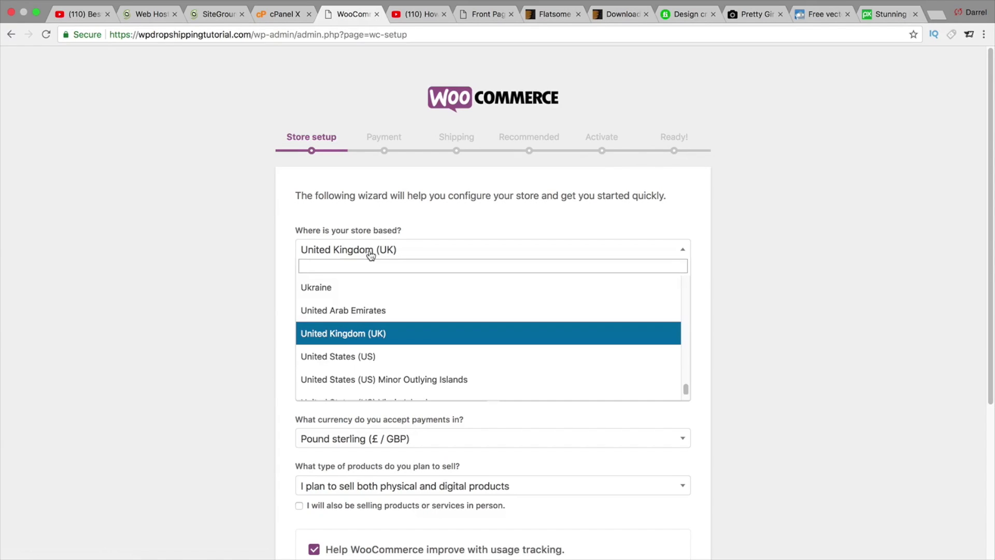
left_click(384, 358)
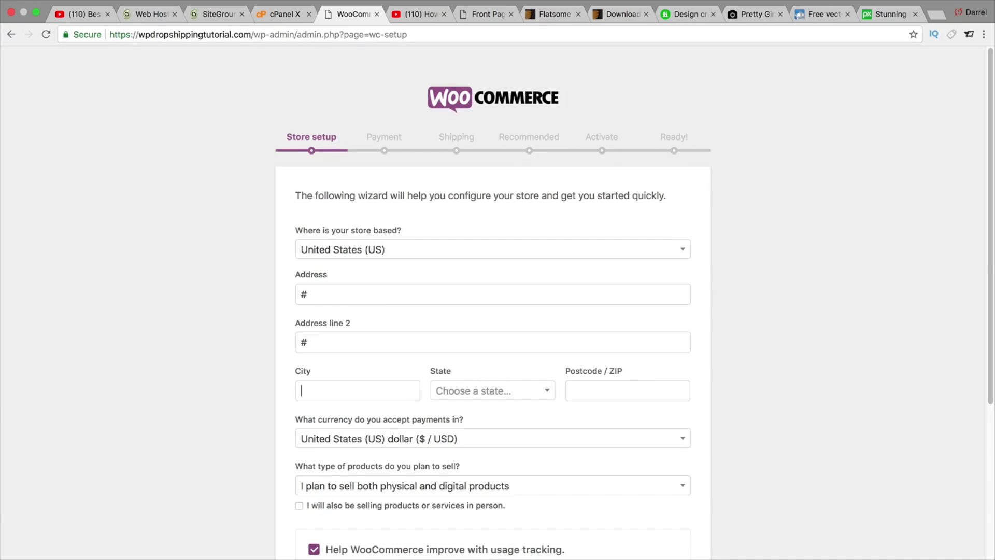
type("Cal")
type("Valencia")
left_click(522, 390)
left_click(518, 520)
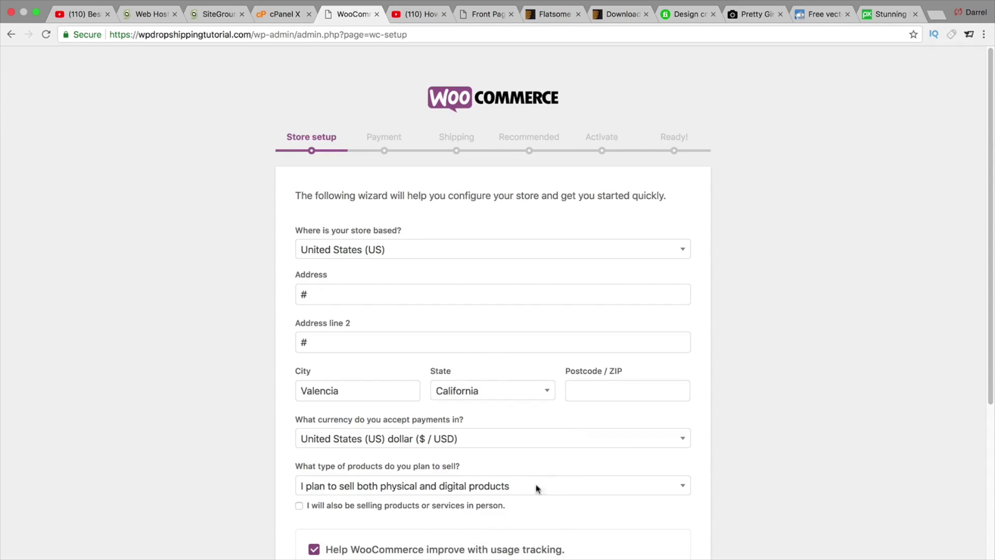
left_click(618, 399)
type("91355")
Keep United States (US) dollar as the currency and submit the store details.
scroll(596, 409, "down", 1)
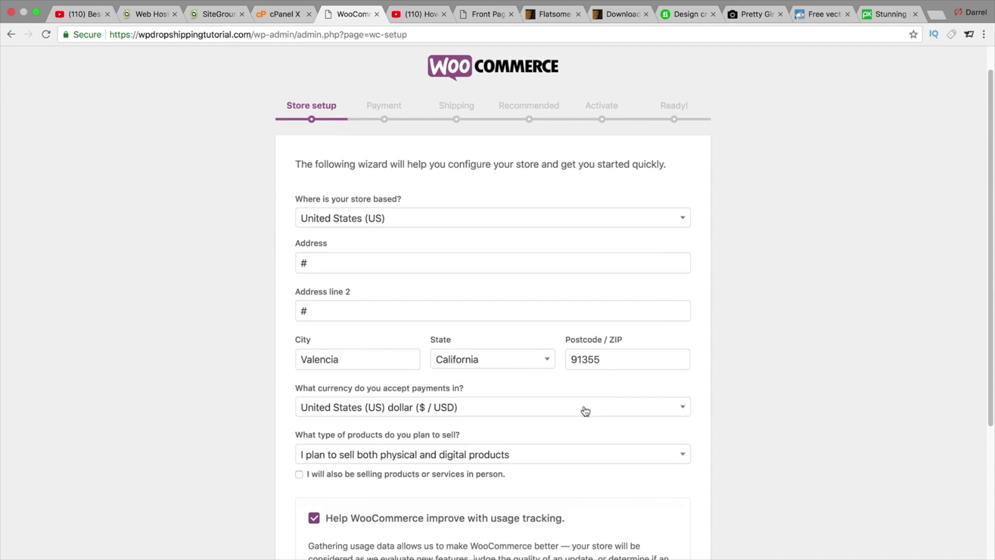
left_click(501, 414)
left_click(473, 490)
scroll(270, 442, "down", 1)
scroll(280, 440, "down", 3)
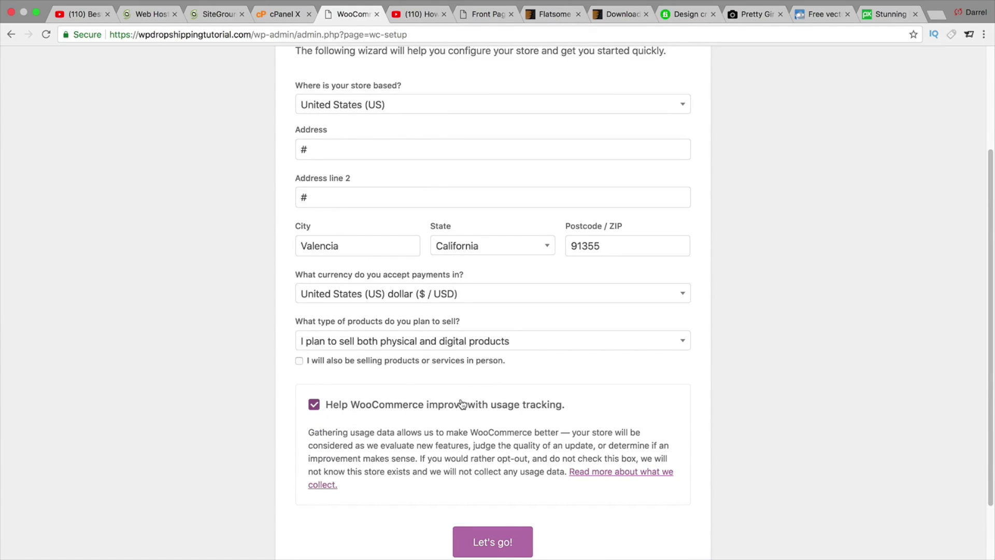
scroll(462, 403, "down", 3)
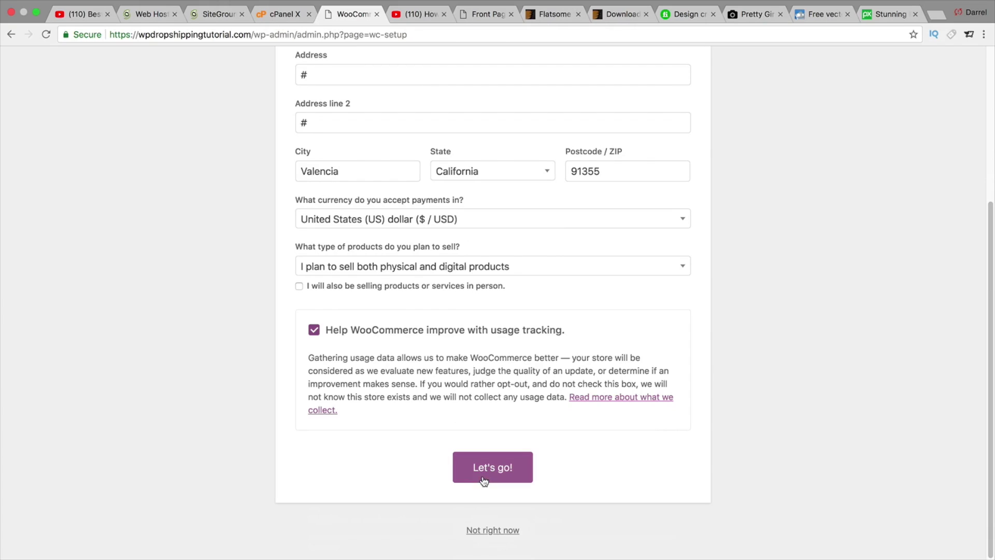
left_click(508, 468)
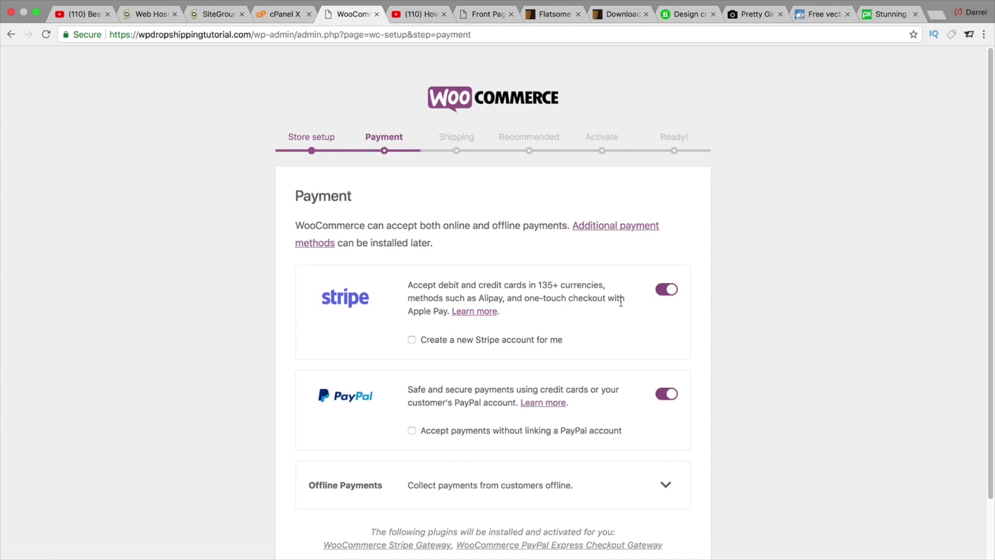
Switch off the Stripe and PayPal toggles and continue to the Shipping step.
left_click(664, 289)
left_click(666, 375)
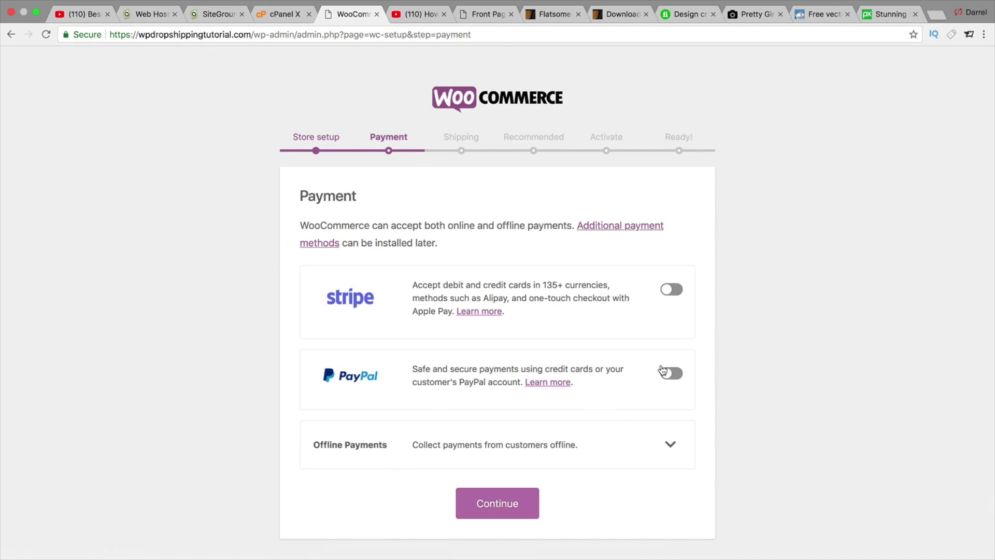
left_click(508, 506)
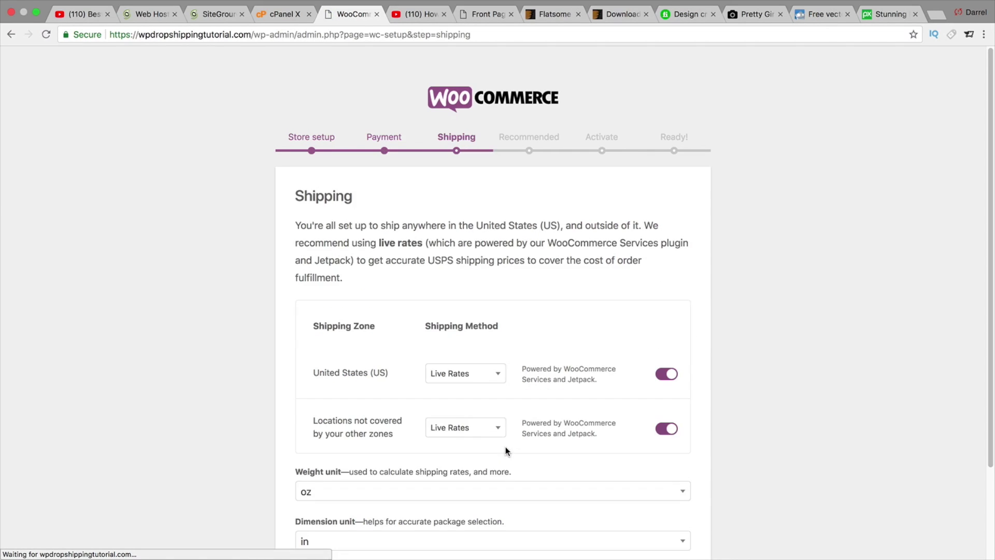
Accept the Live Rates shipping defaults on the Shipping step.
scroll(506, 424, "down", 3)
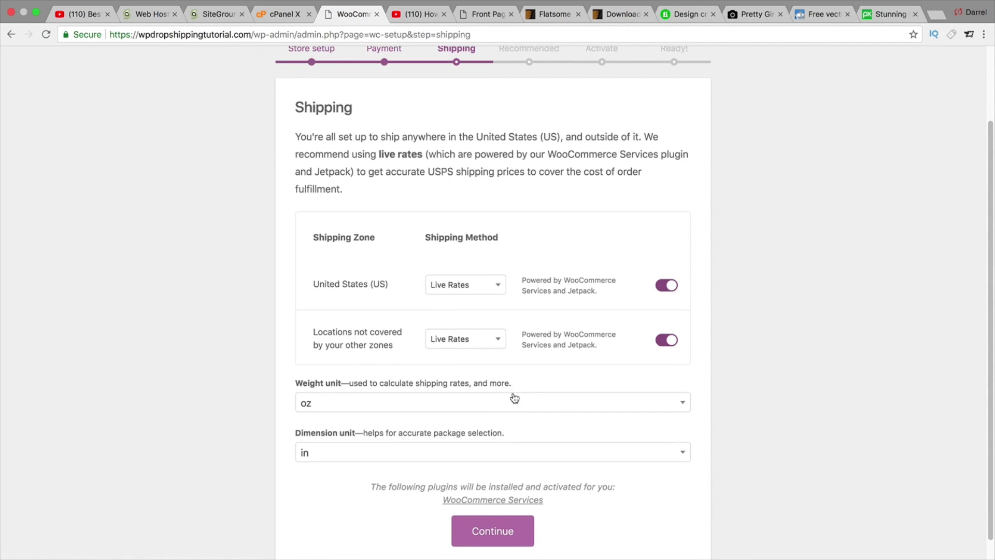
scroll(513, 397, "up", 2)
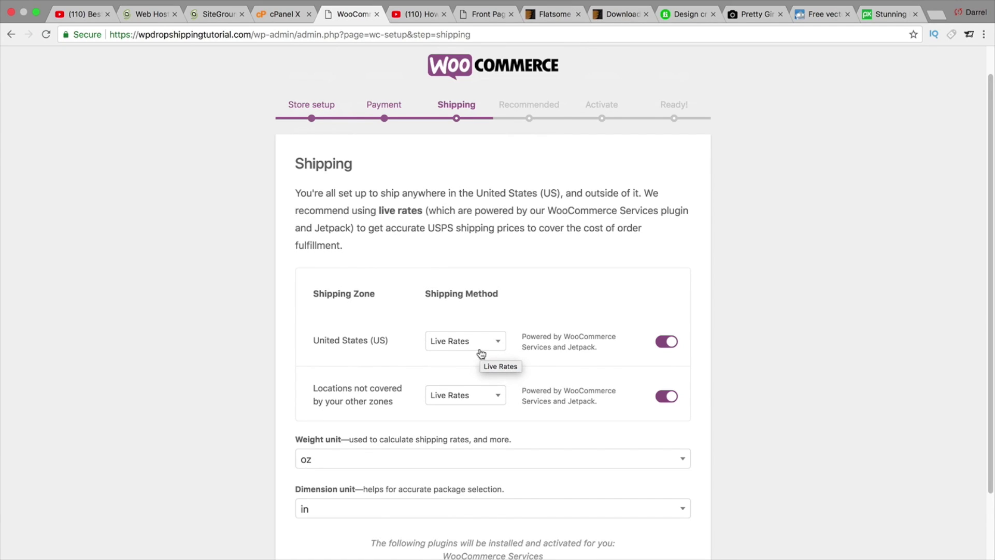
scroll(478, 352, "down", 3)
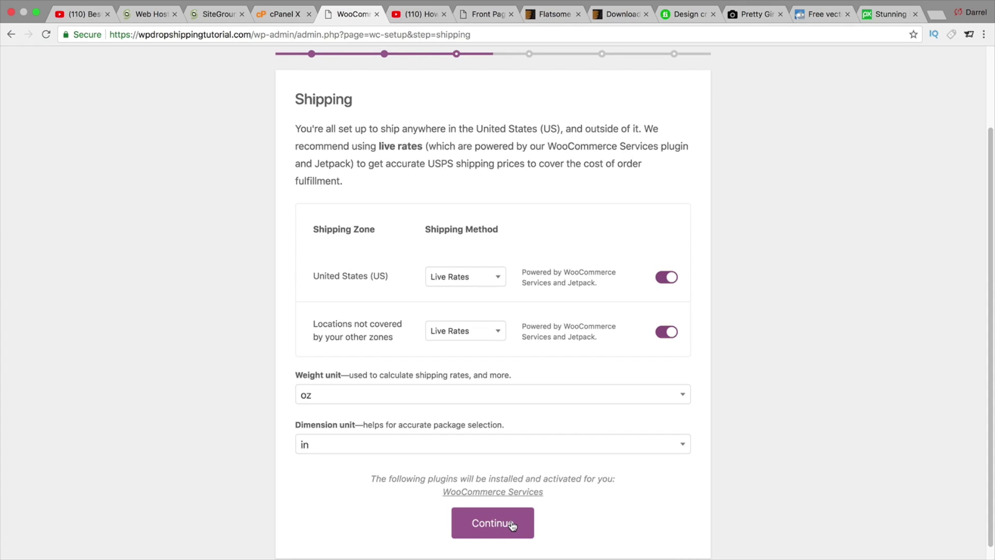
left_click(512, 525)
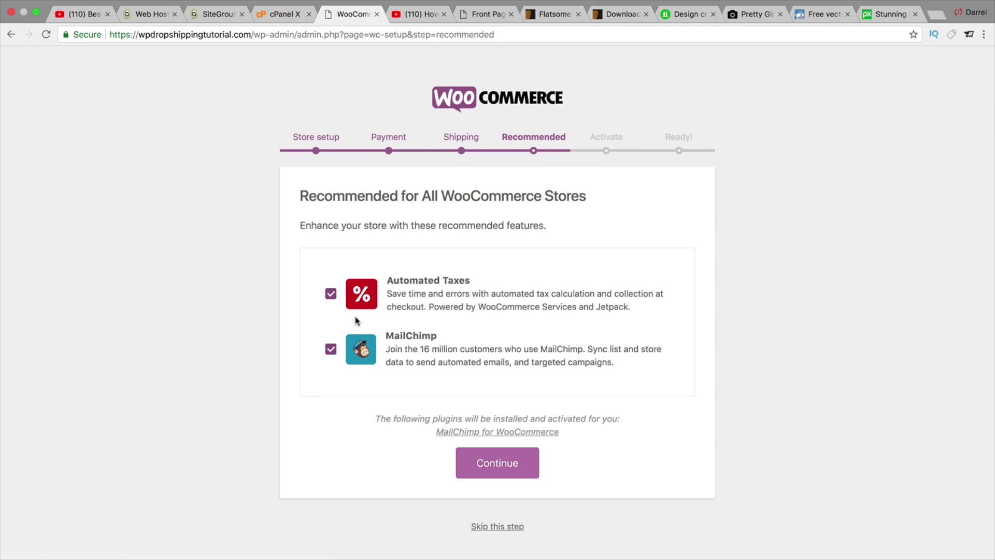
Untick MailChimp, keep Automated Taxes, and continue to the Jetpack step.
left_click(331, 349)
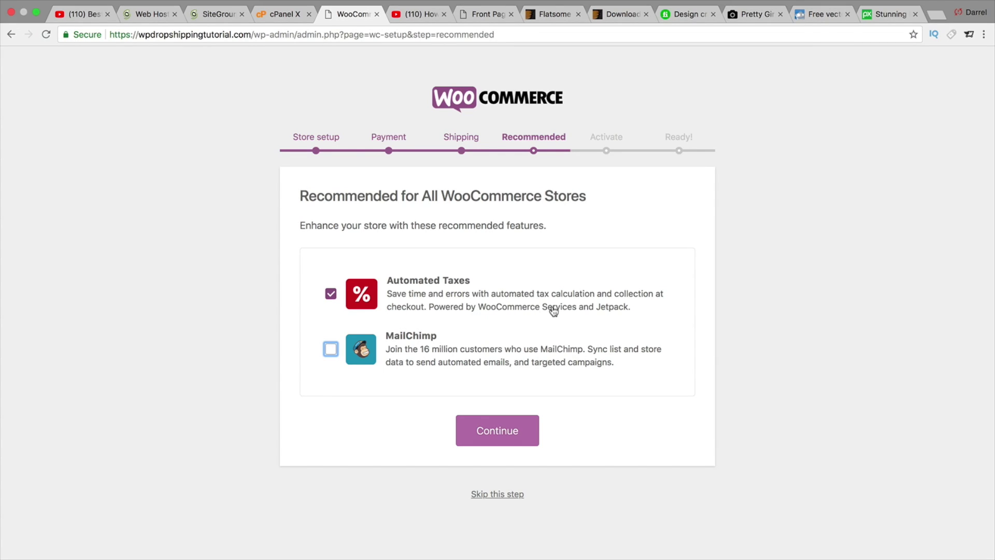
left_click(502, 434)
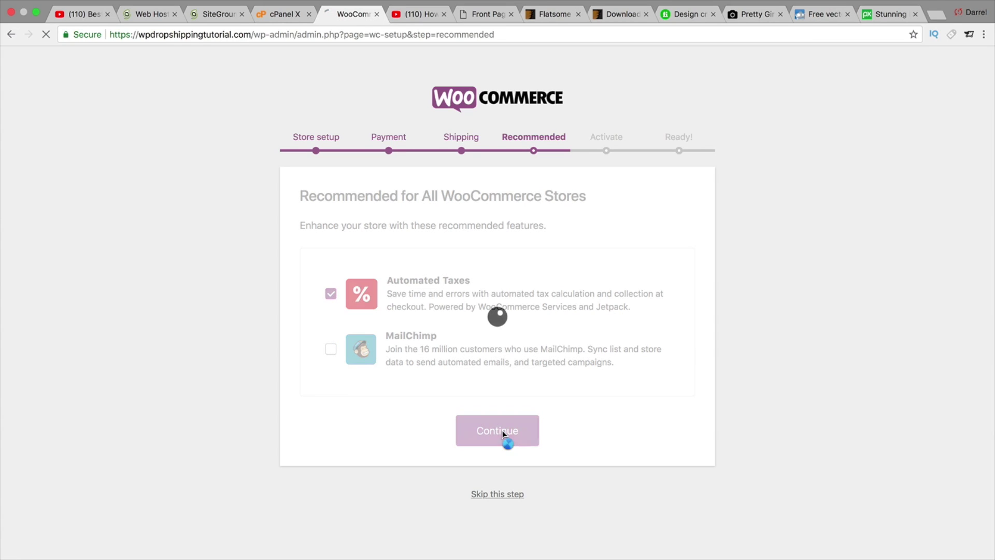
scroll(502, 426, "down", 3)
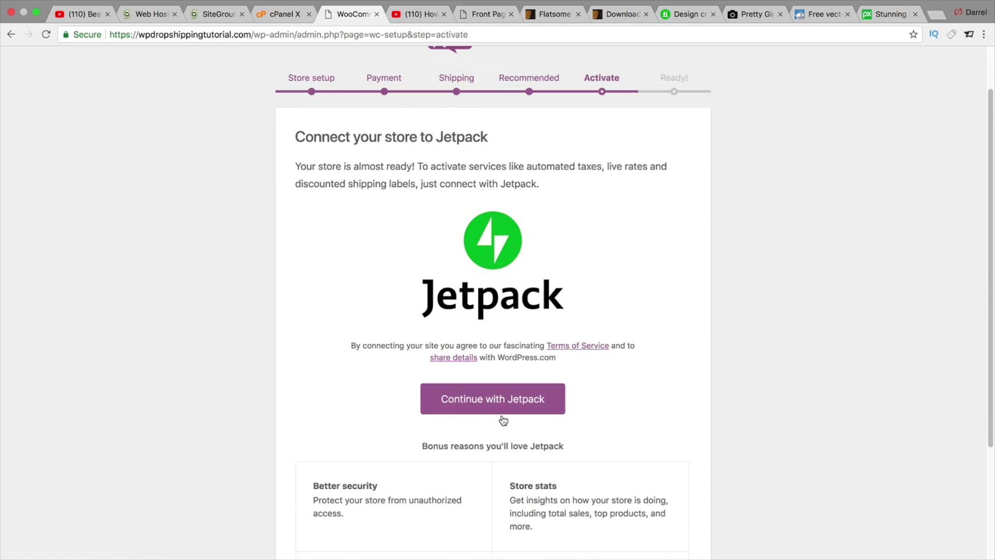
Connect the Dropshipping store to Jetpack by creating a Jetpack account.
left_click(506, 362)
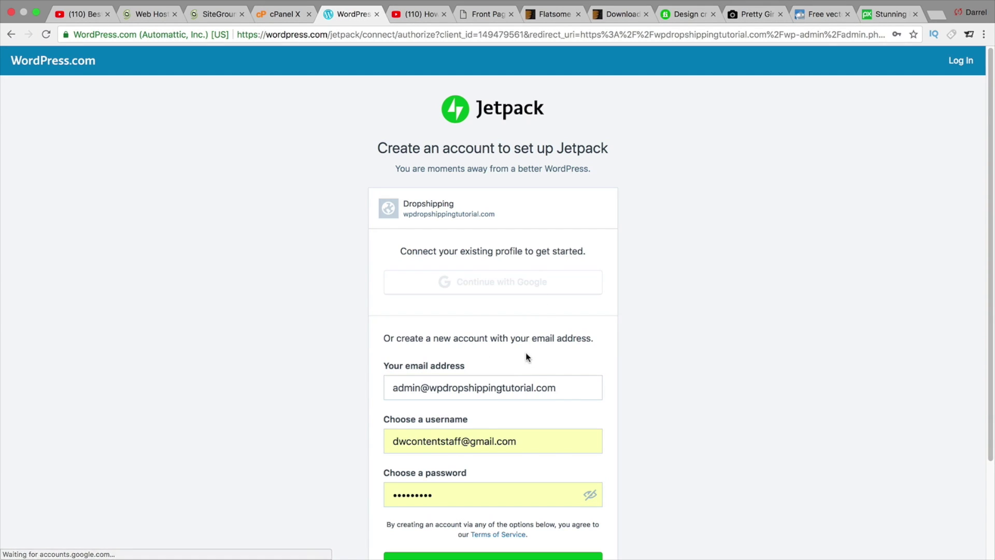
scroll(527, 355, "down", 3)
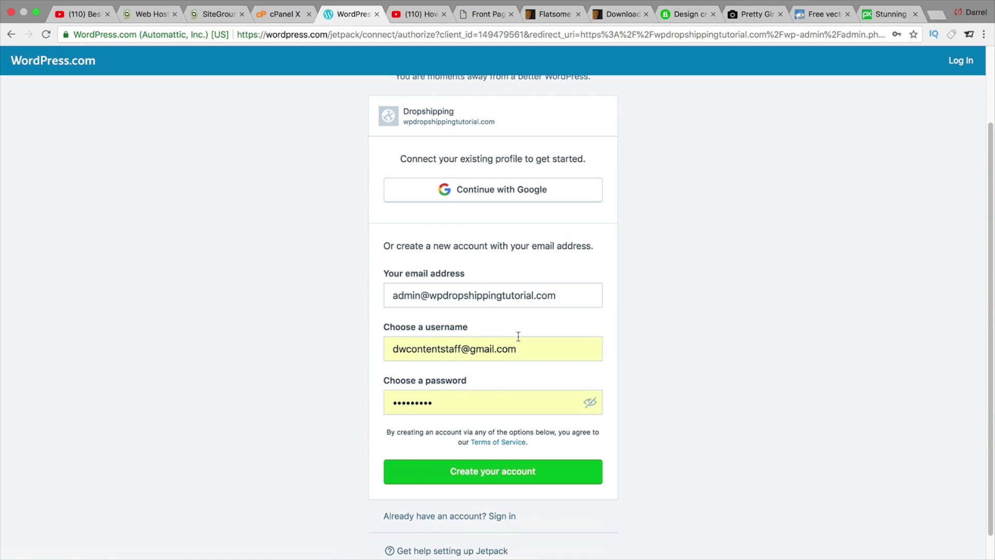
left_click(513, 475)
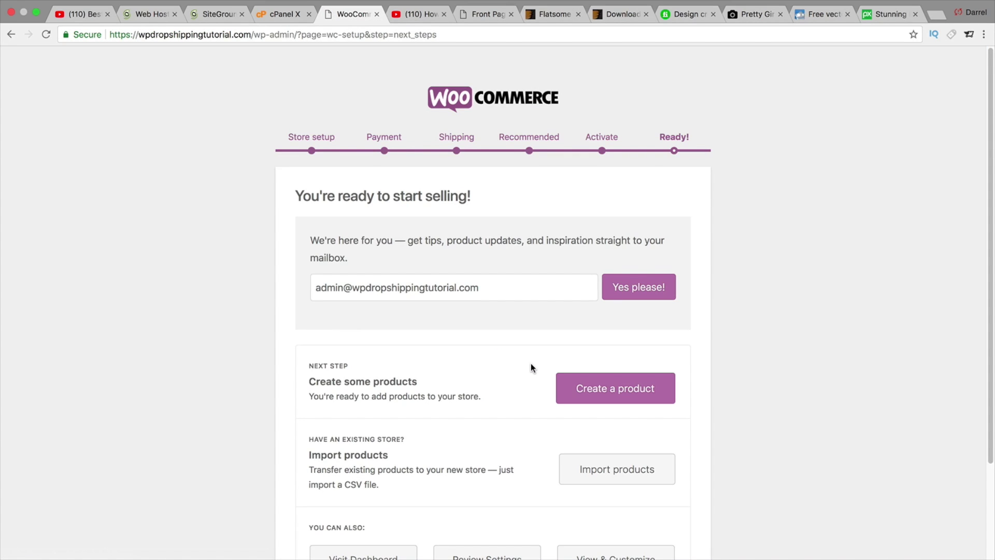
Start a new product from the WooCommerce Ready page.
scroll(530, 367, "down", 3)
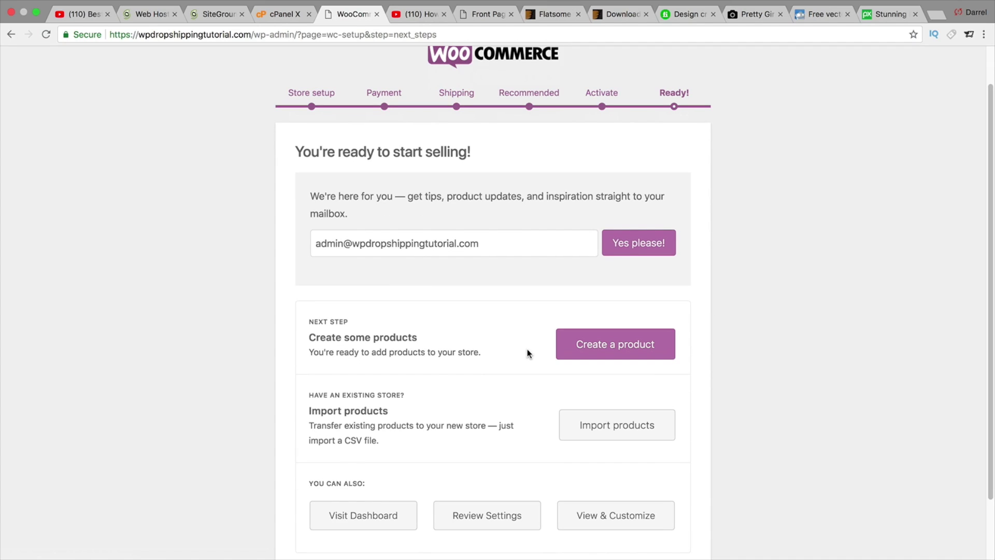
left_click(643, 348)
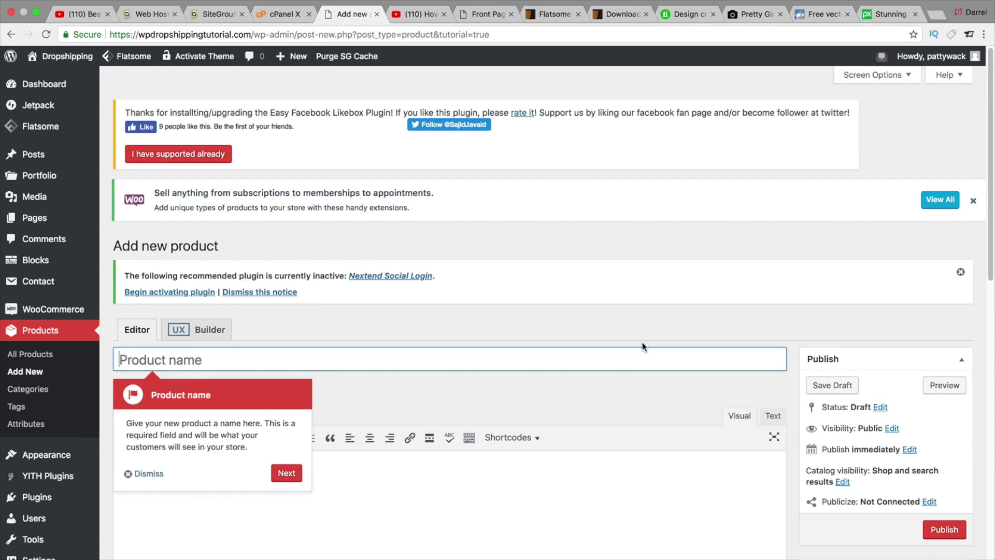
scroll(400, 314, "down", 2)
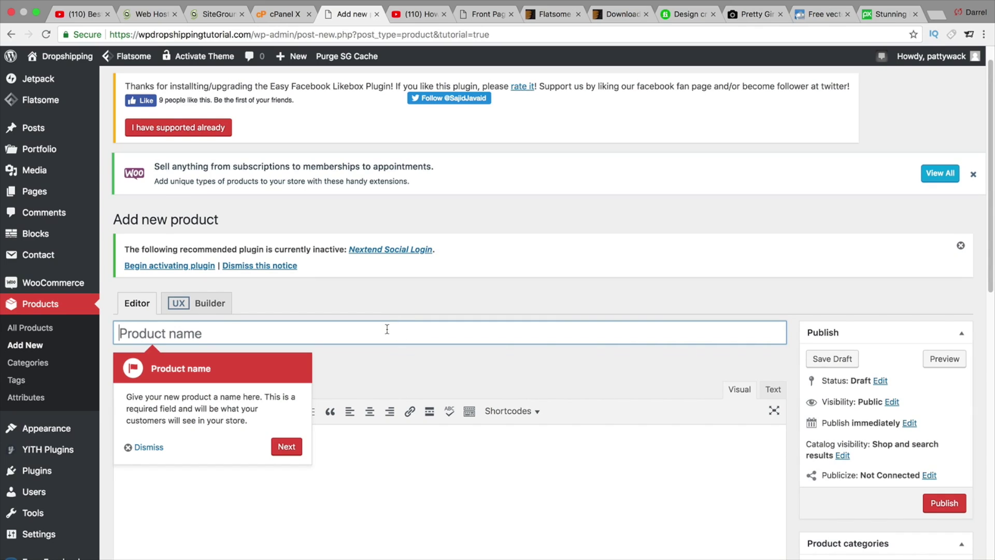
scroll(320, 303, "down", 6)
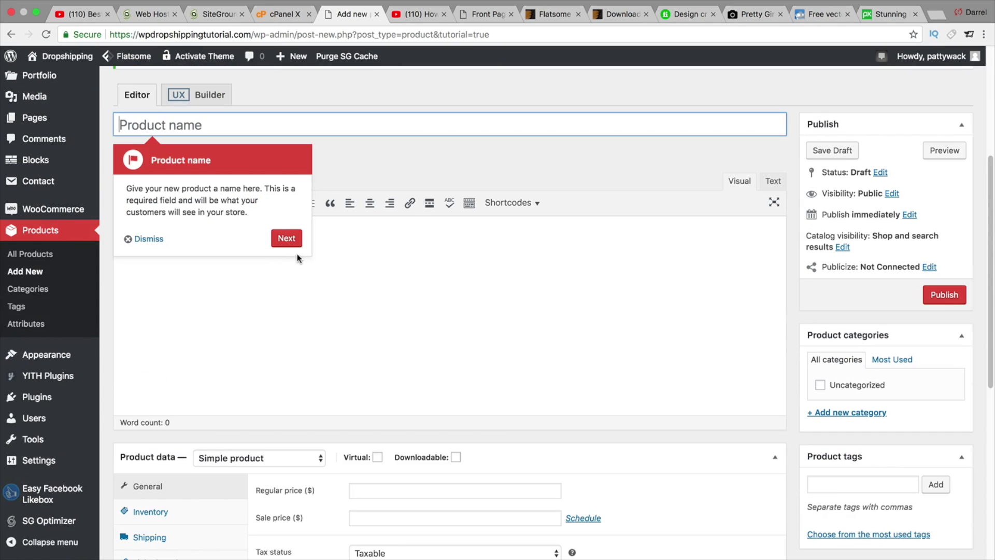
Name the product 'Girls T Shirt', then switch to the Flatsome demo storefront.
left_click(149, 238)
scroll(201, 206, "up", 1)
left_click(206, 166)
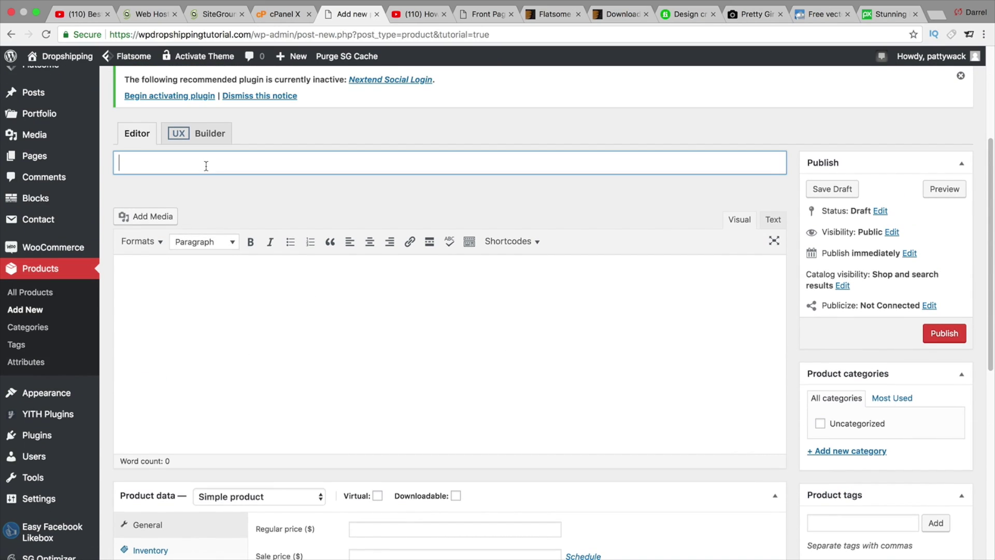
type("Girls T Shirt")
key("Tab")
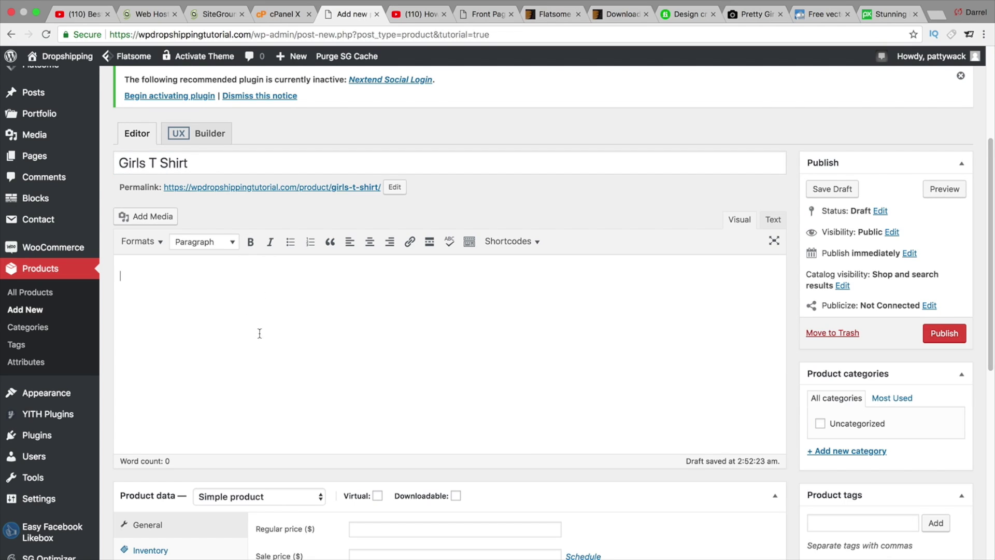
left_click_drag(485, 15, 422, 15)
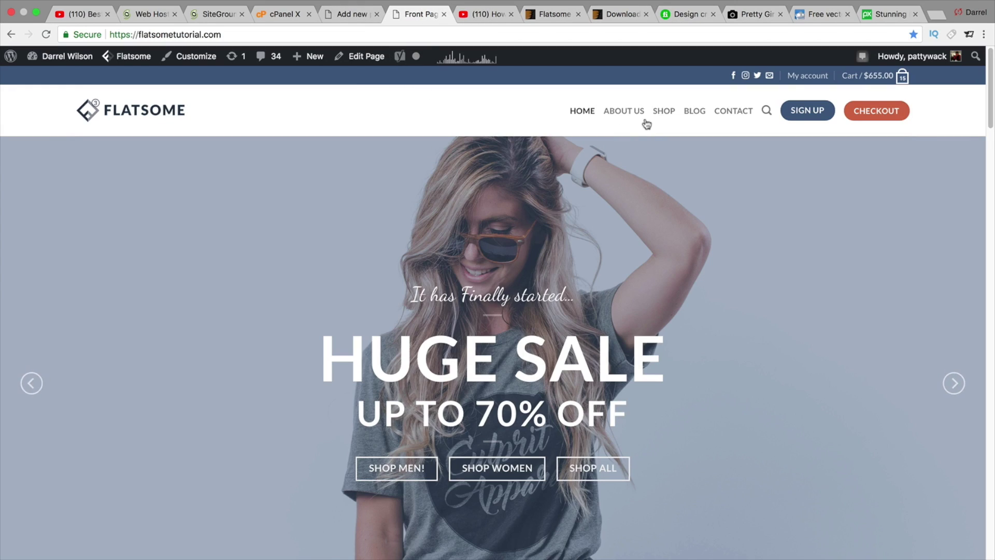
Open the demo's Girls Shirt product page from SHOP and select its six-line description.
left_click(664, 111)
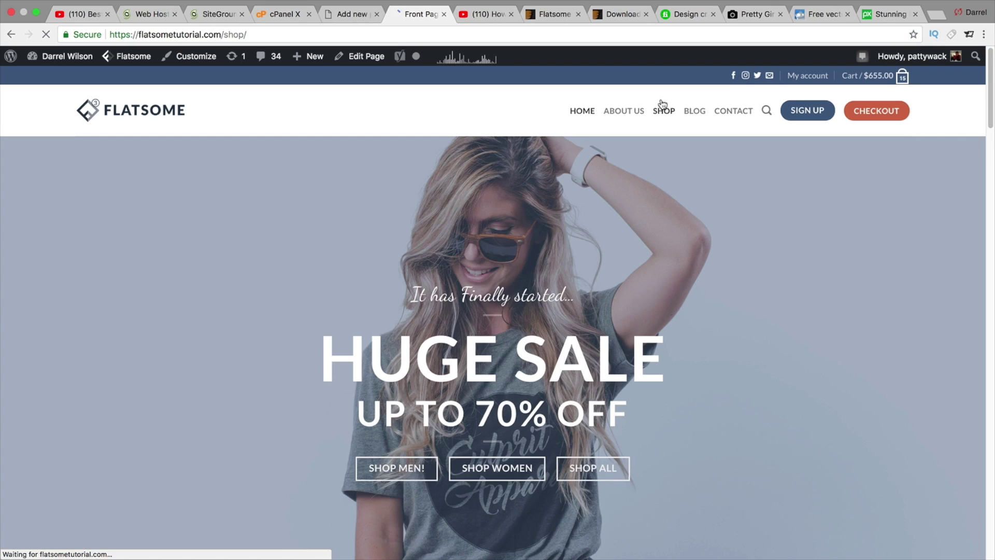
scroll(586, 227, "down", 15)
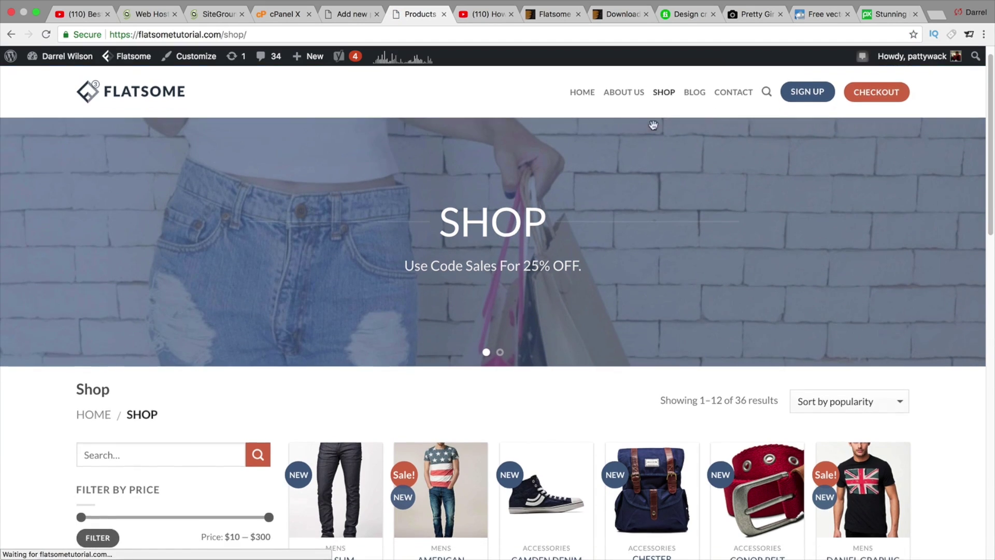
scroll(577, 221, "up", 8)
scroll(580, 227, "up", 4)
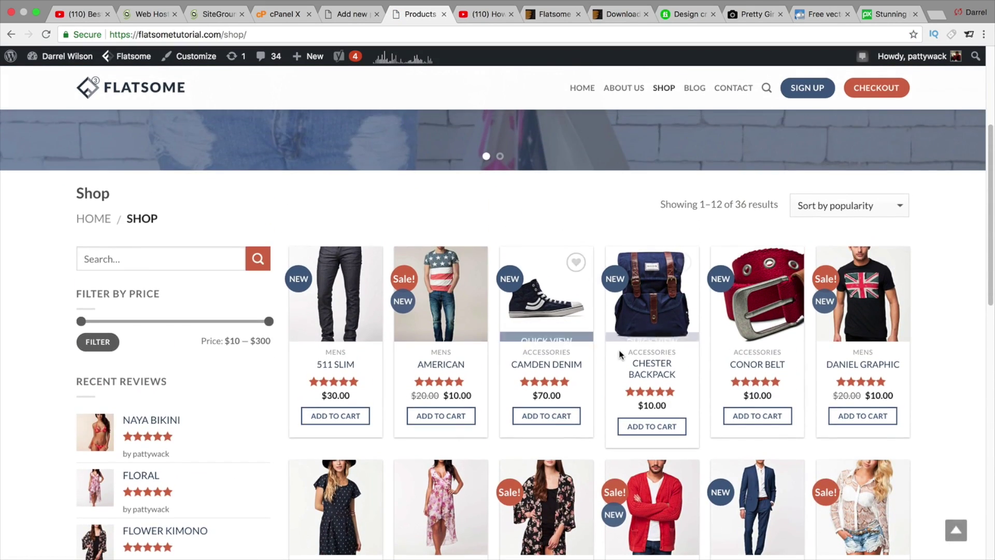
scroll(620, 348, "down", 6)
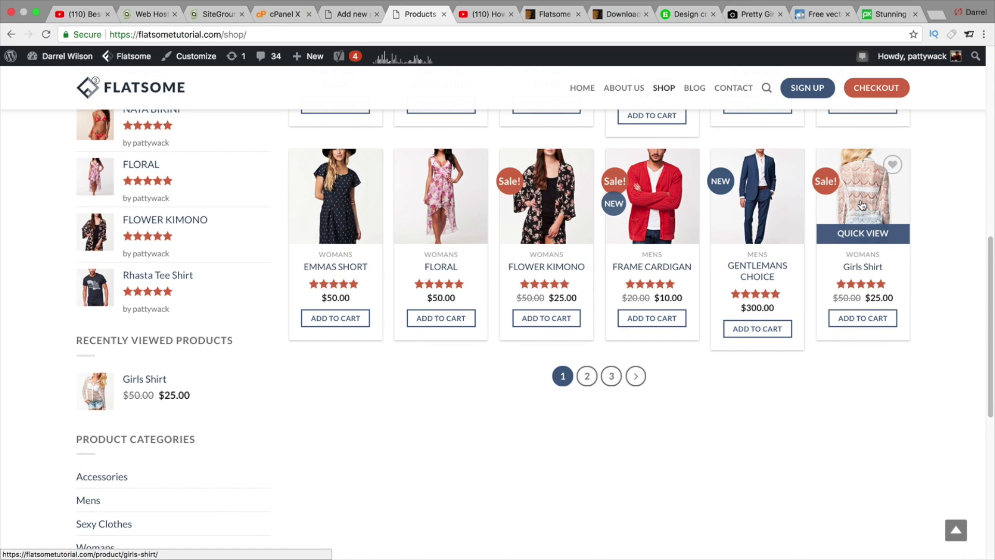
left_click(862, 205)
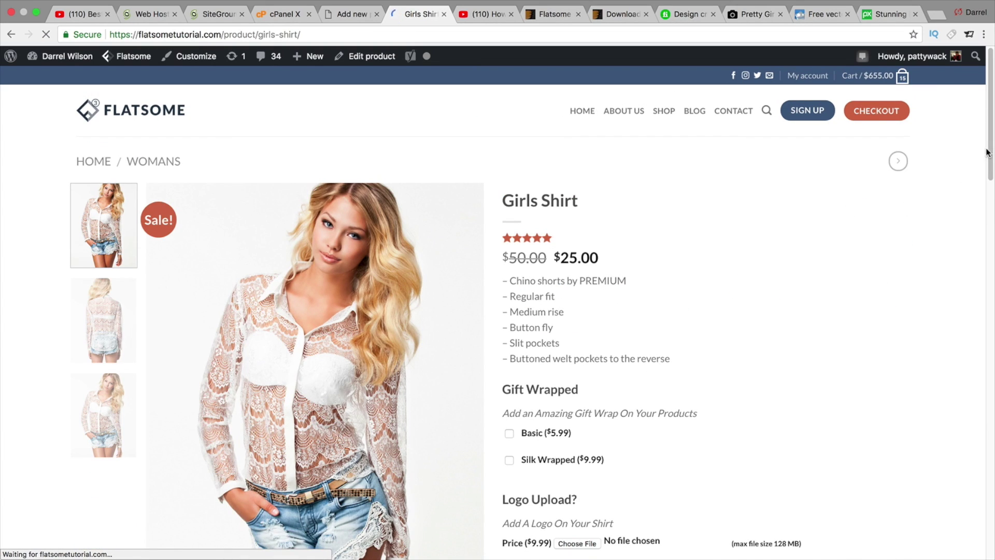
scroll(673, 290, "down", 2)
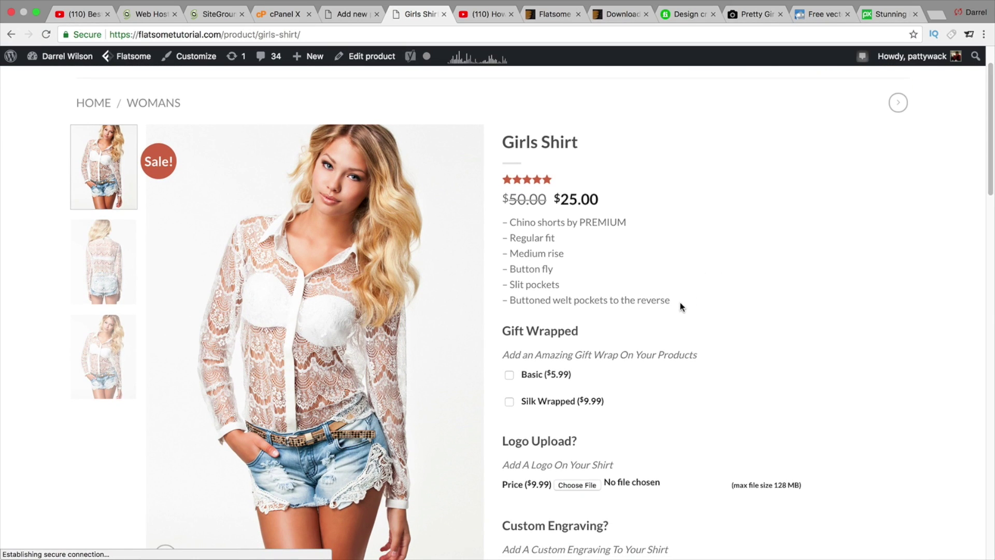
left_click_drag(674, 303, 512, 220)
Copy the full product description from the demo Girls Shirt page.
right_click(511, 220)
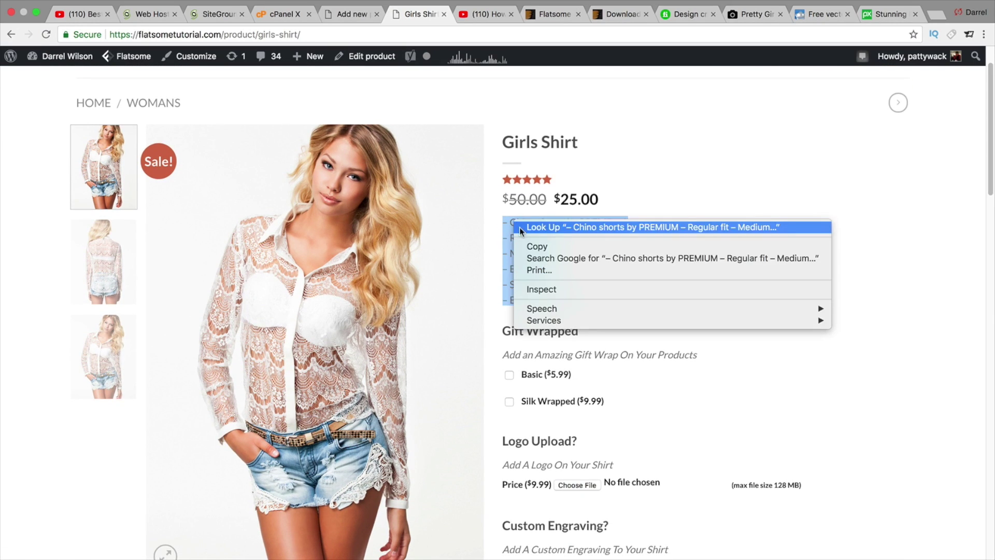
left_click(530, 246)
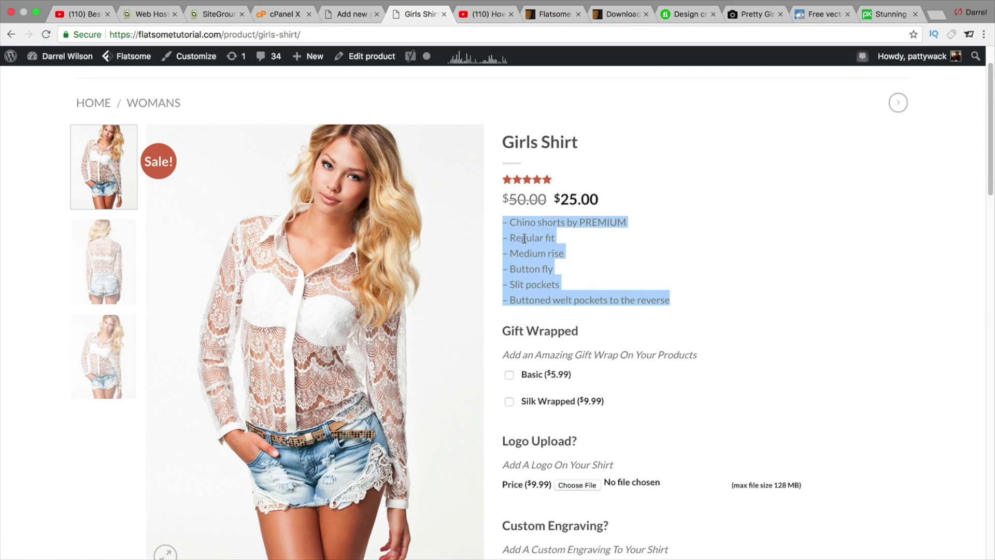
left_click(355, 15)
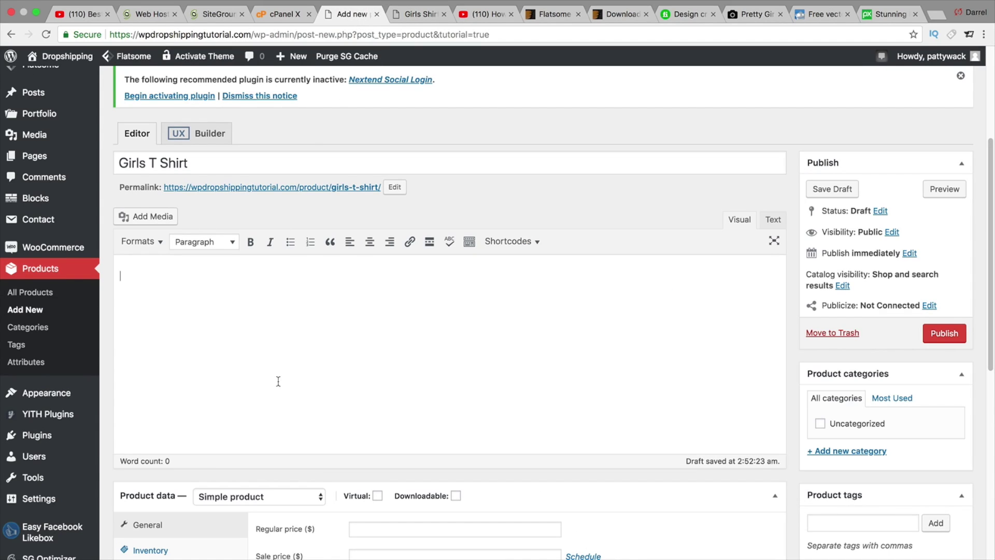
left_click(420, 15)
left_click_drag(987, 161, 988, 356)
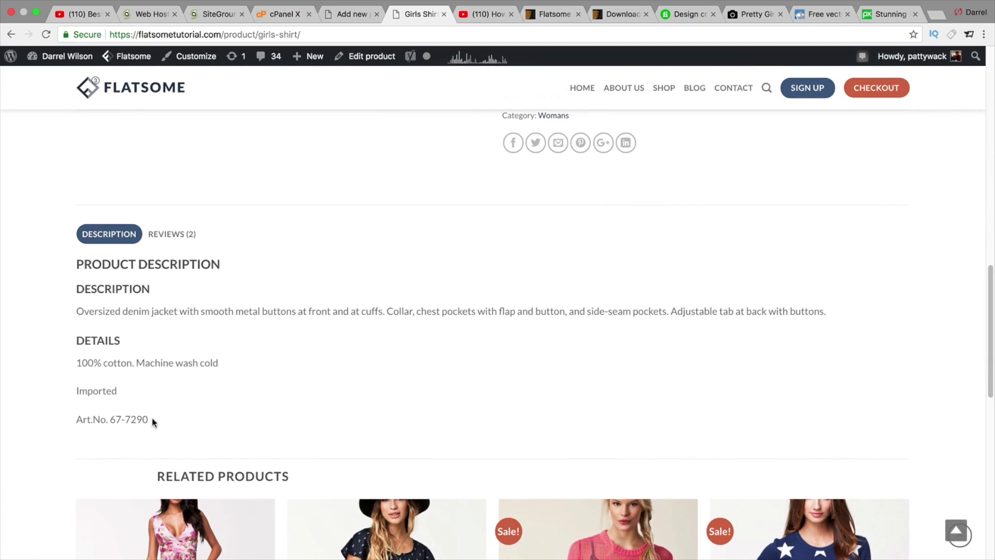
left_click_drag(151, 419, 69, 267)
right_click(84, 270)
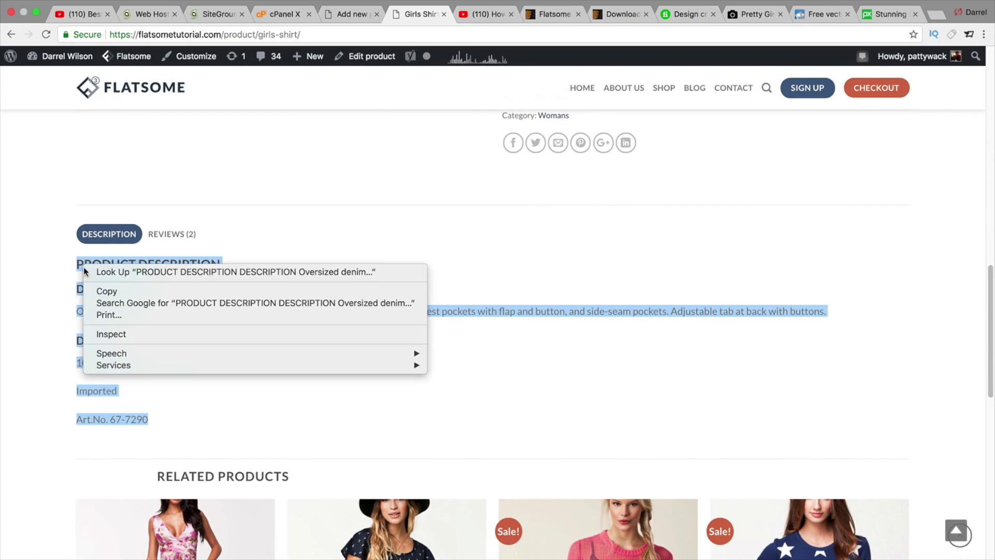
left_click(106, 291)
Paste the copied description, including Art.No. 67-7290, into the Girls T Shirt editor.
left_click(350, 14)
right_click(206, 310)
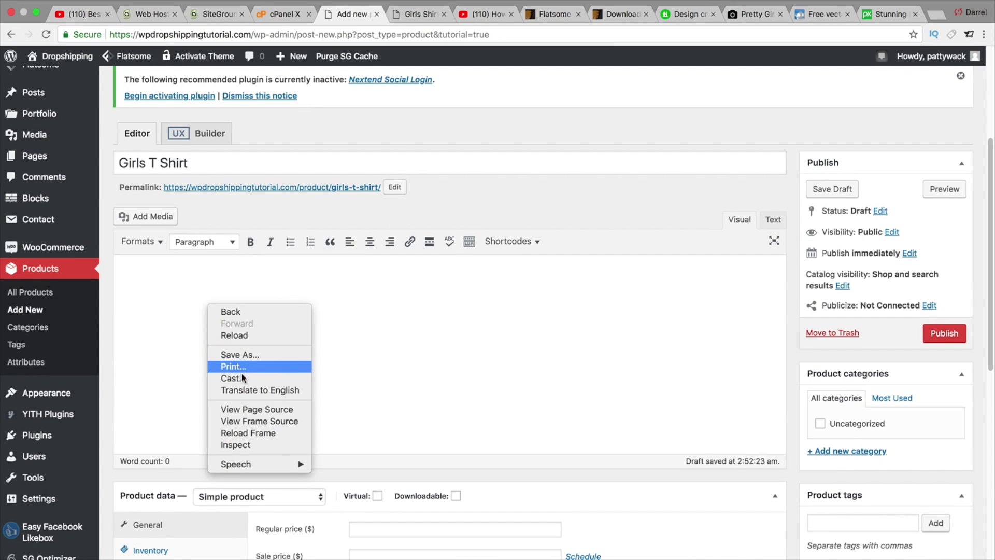
left_click(127, 289)
right_click(126, 278)
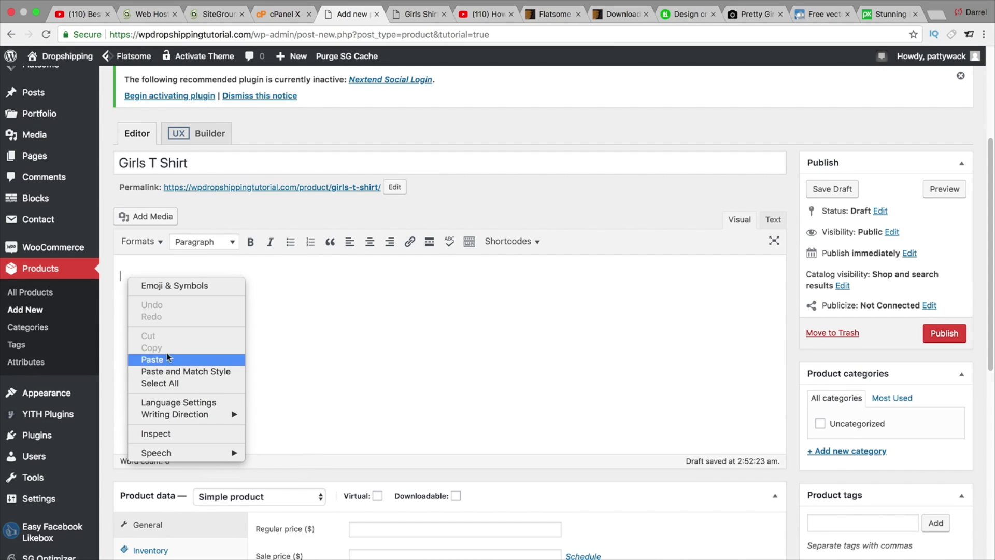
left_click(160, 356)
left_click(412, 15)
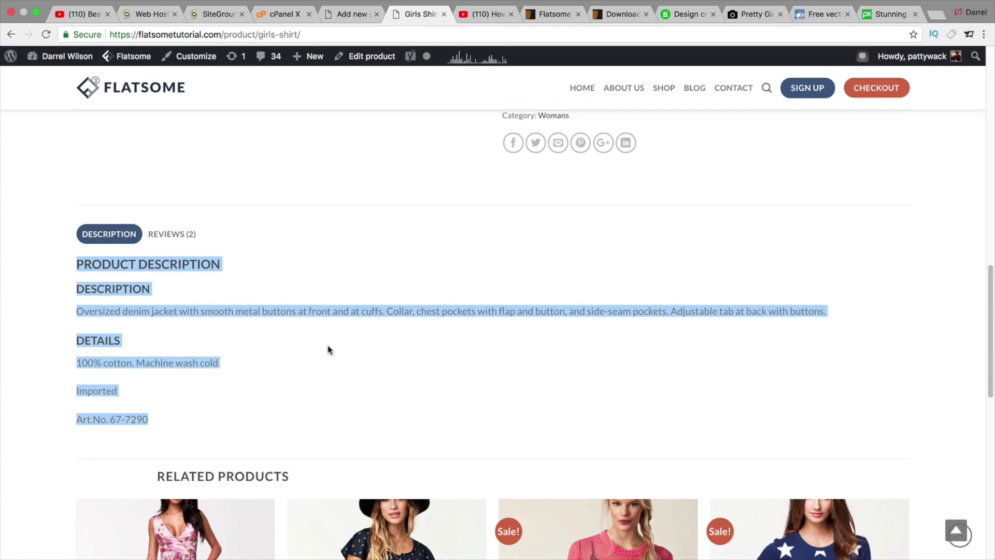
left_click(207, 355)
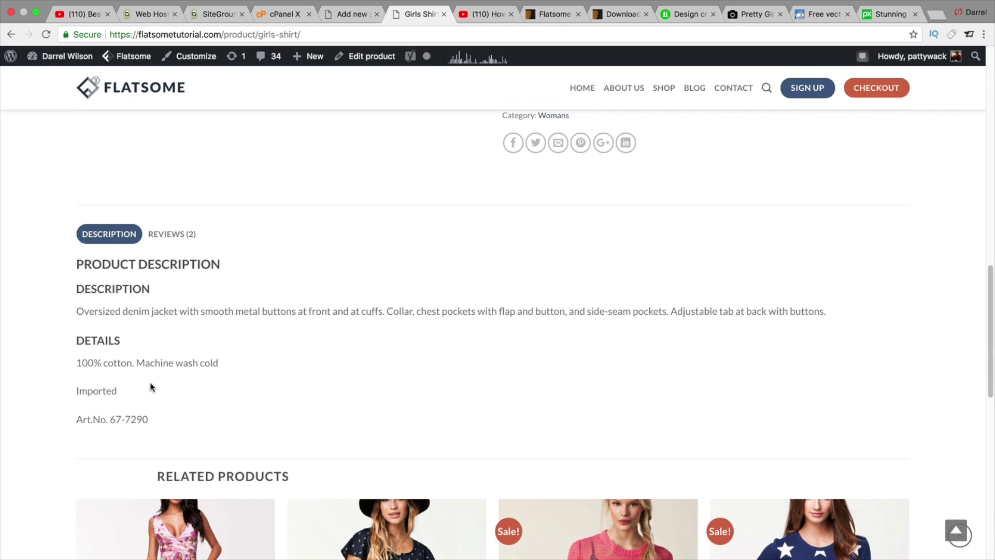
left_click(357, 16)
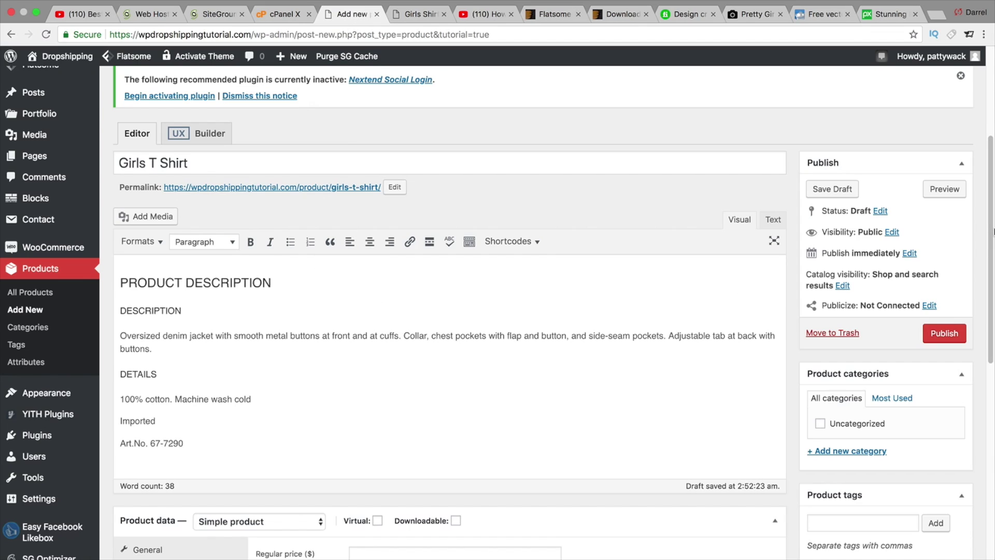
Keep Girls T Shirt a Simple product with a regular price of 150.
left_click_drag(993, 232, 993, 337)
left_click(244, 284)
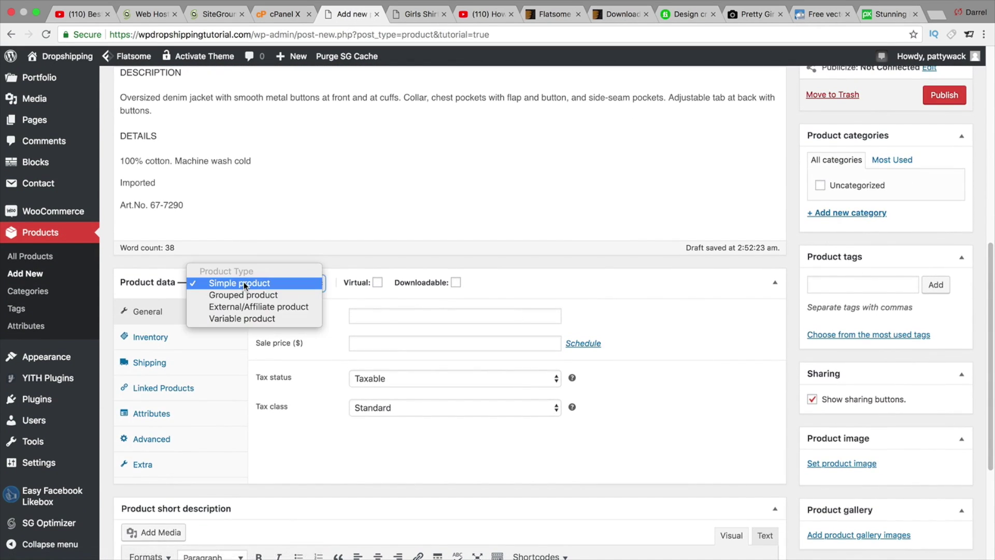
left_click(244, 284)
left_click(376, 316)
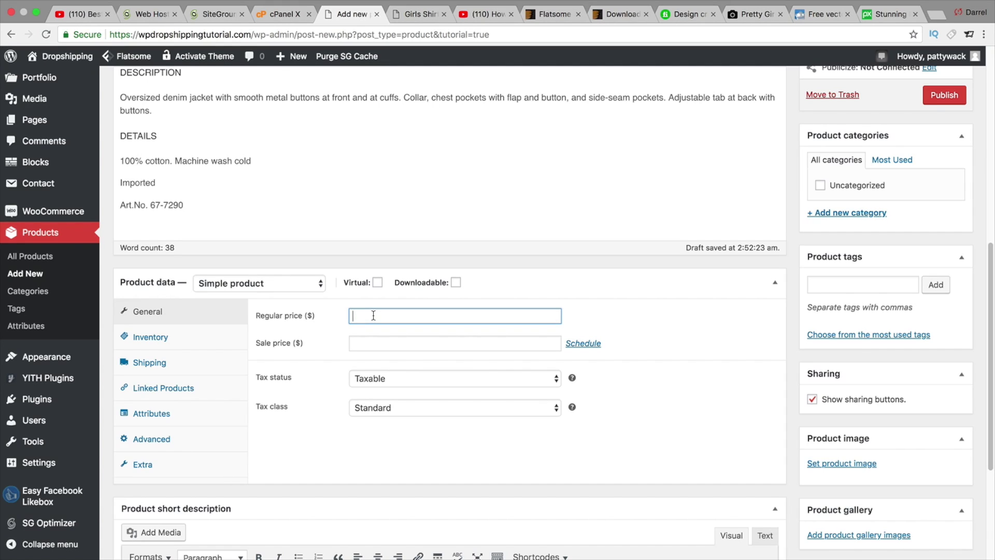
type("150")
key("Tab")
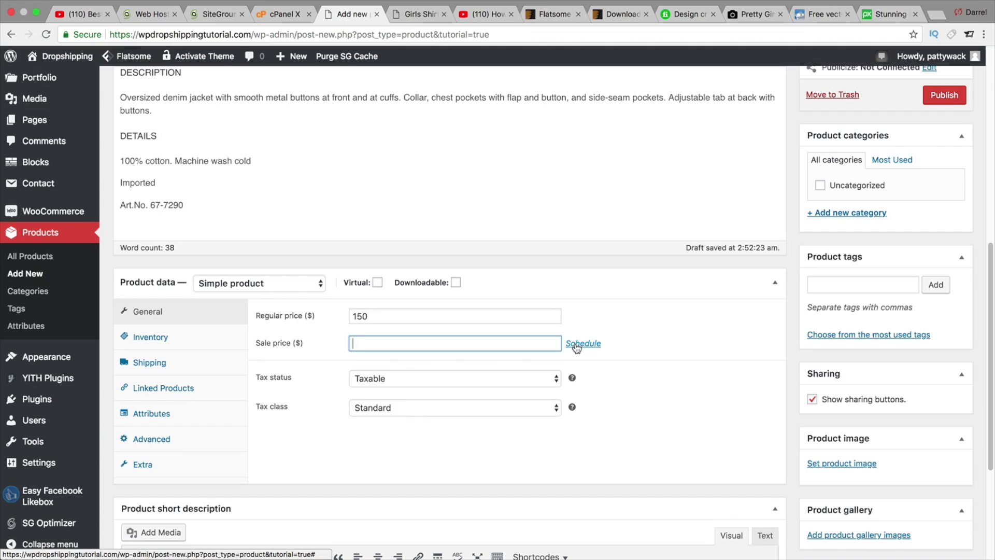
Schedule a sale price of 100 from 2018-07-25 to 2018-07-31.
left_click(576, 344)
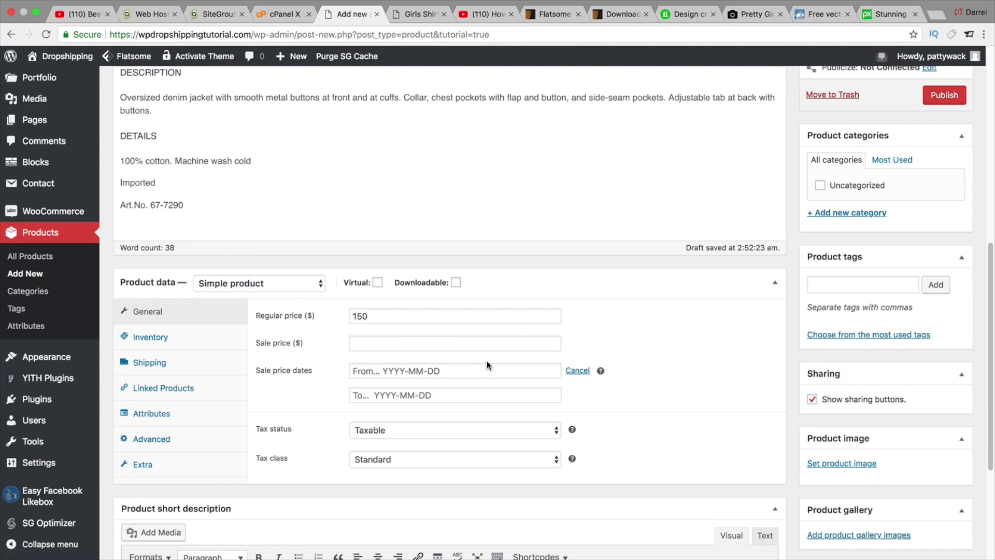
left_click(470, 371)
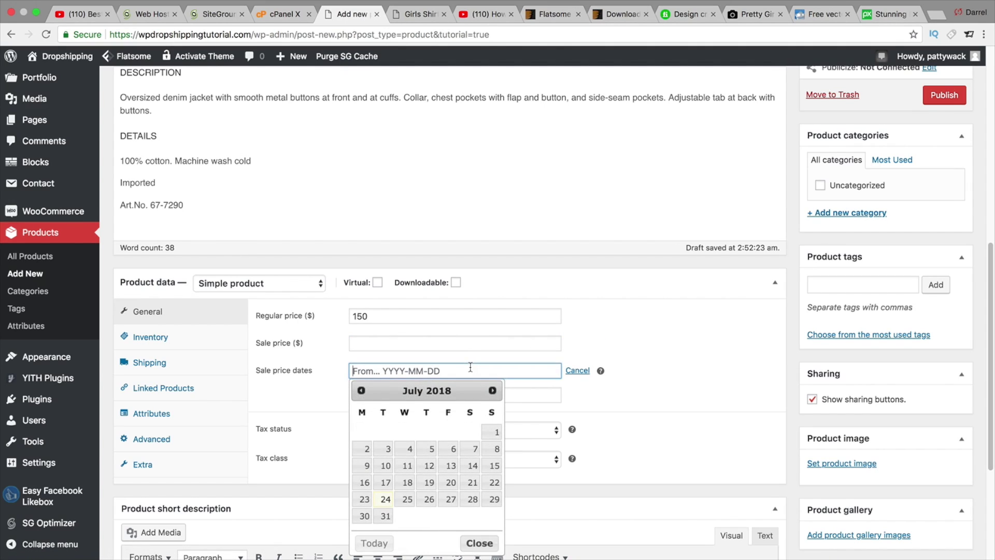
left_click(407, 499)
left_click(409, 400)
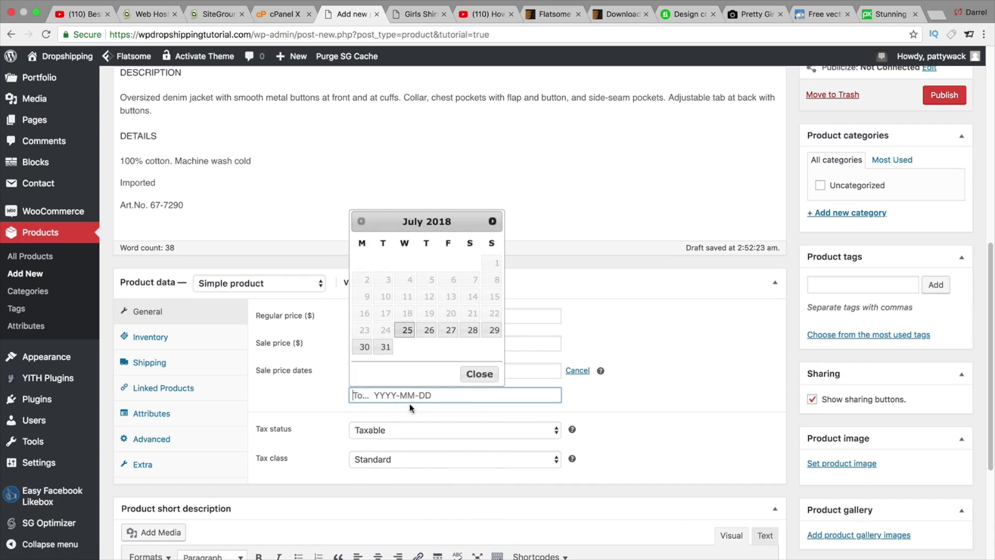
left_click(384, 347)
left_click(394, 341)
type("100")
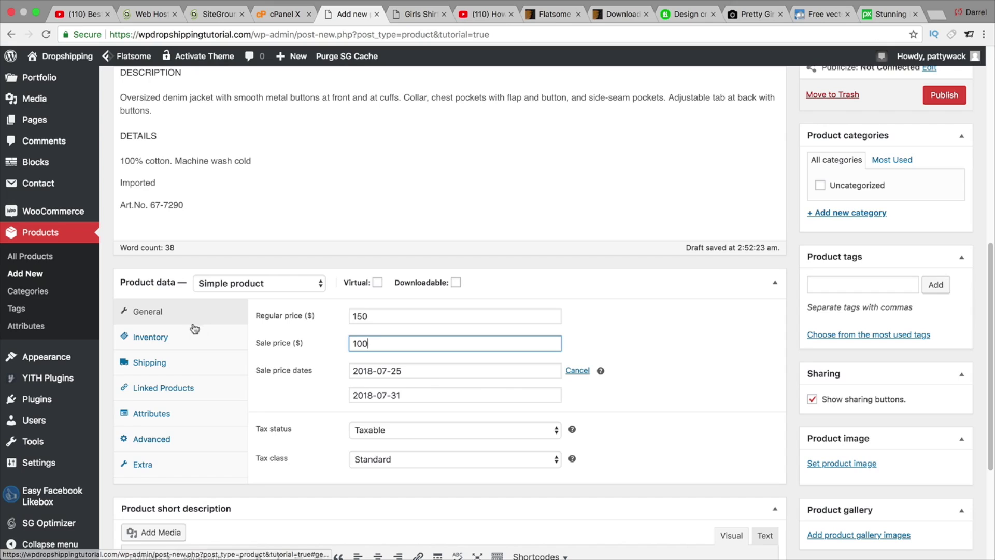
left_click(177, 337)
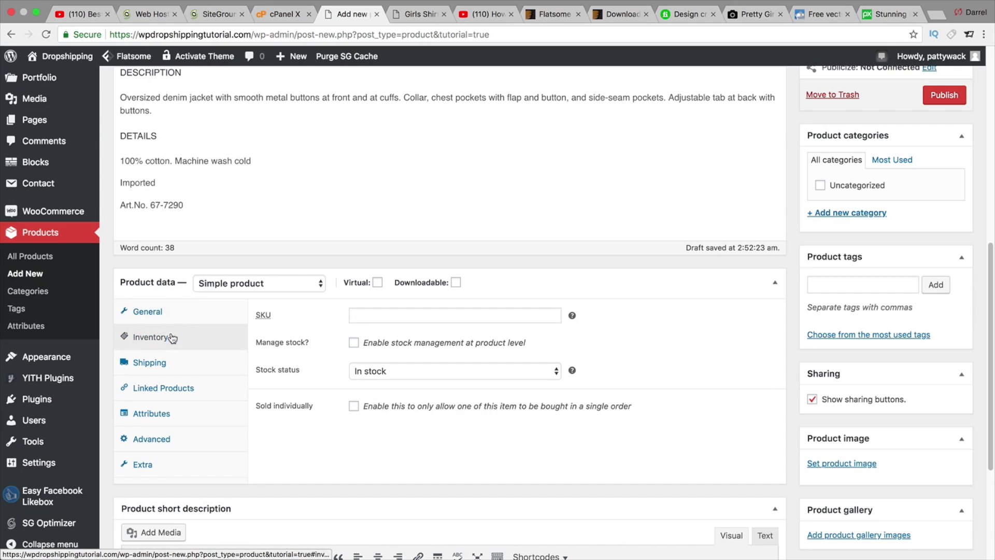
Enable stock management for Girls T Shirt with a stock quantity of 9.
left_click(371, 315)
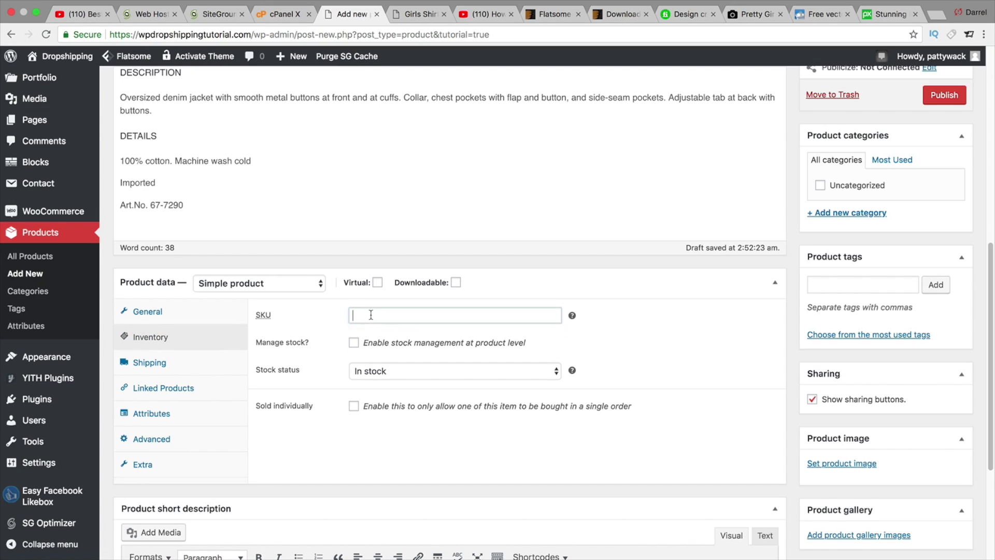
left_click(354, 343)
double_click(386, 372)
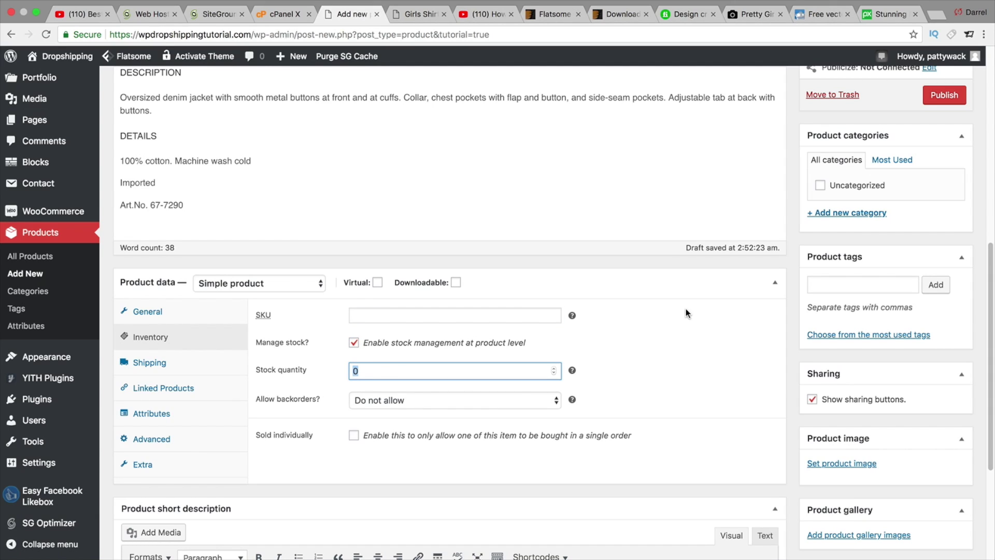
type("9")
Leave shipping unchanged: weight 0, empty dimensions and no shipping class.
left_click(204, 367)
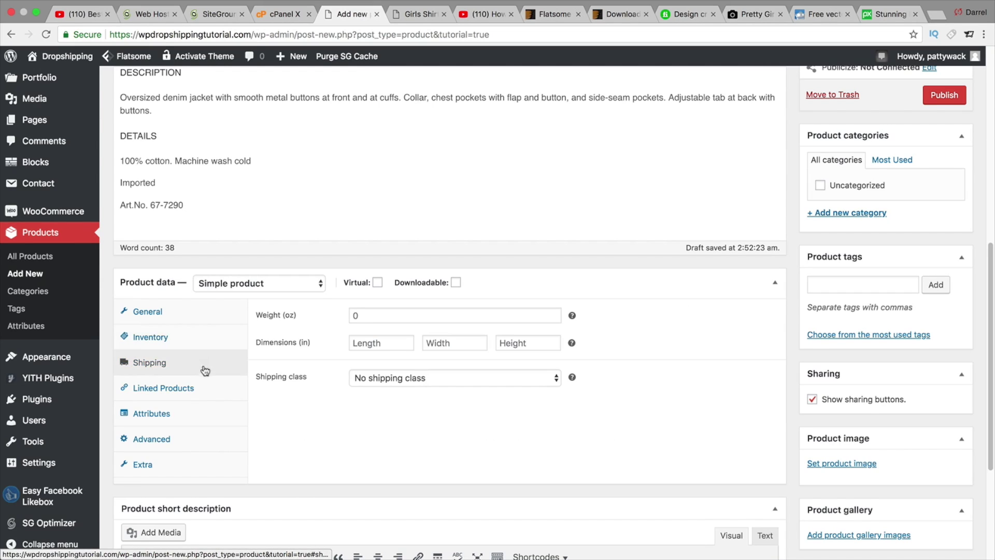
left_click(375, 342)
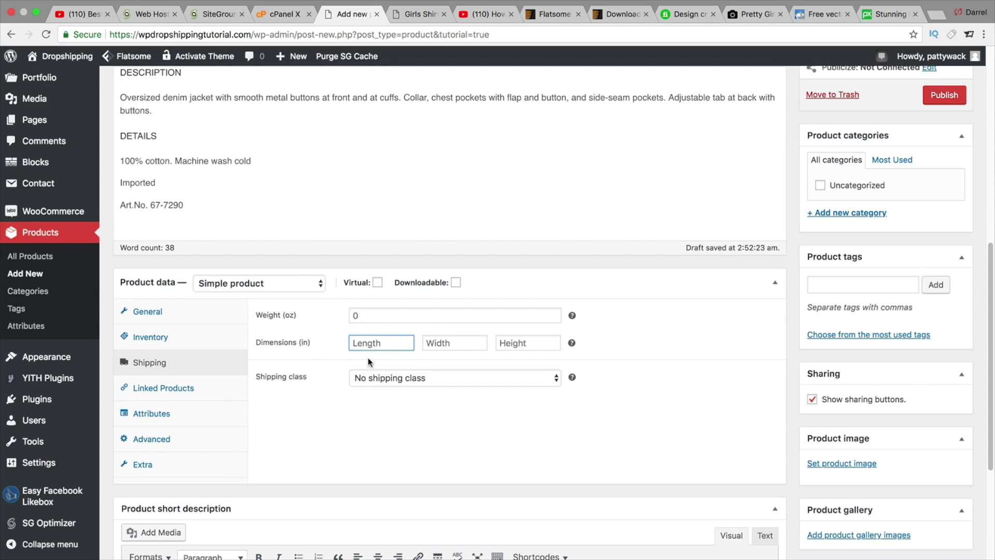
key("Tab")
left_click(407, 315)
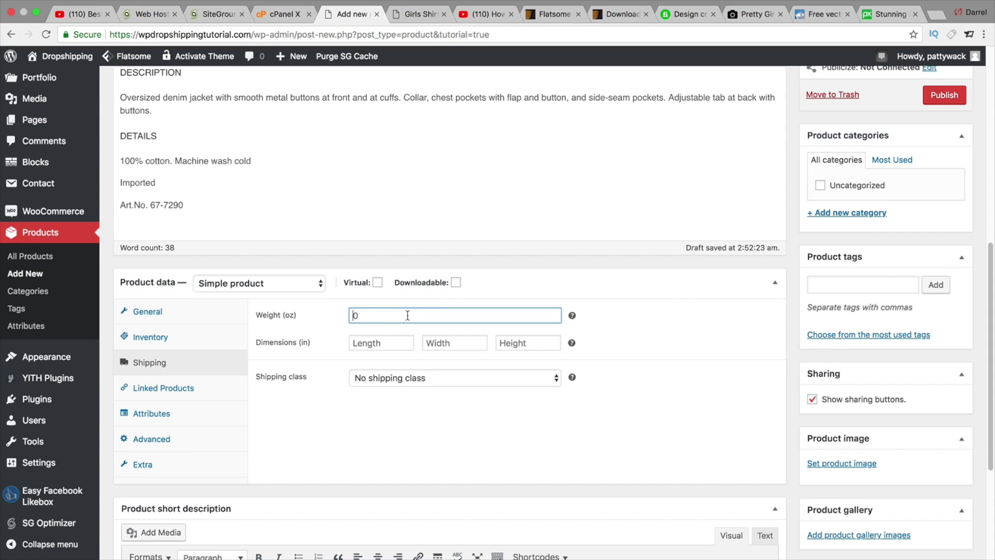
left_click(409, 377)
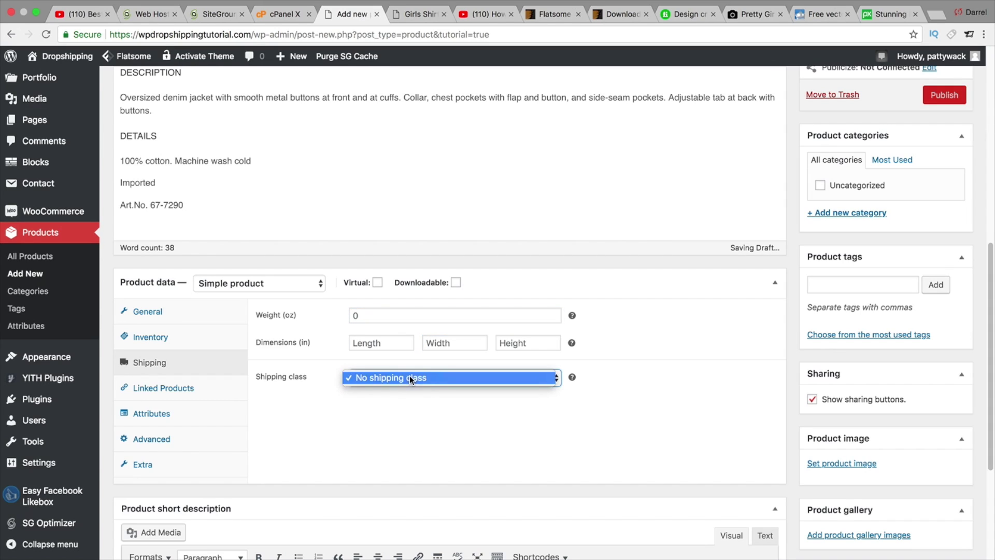
left_click(409, 377)
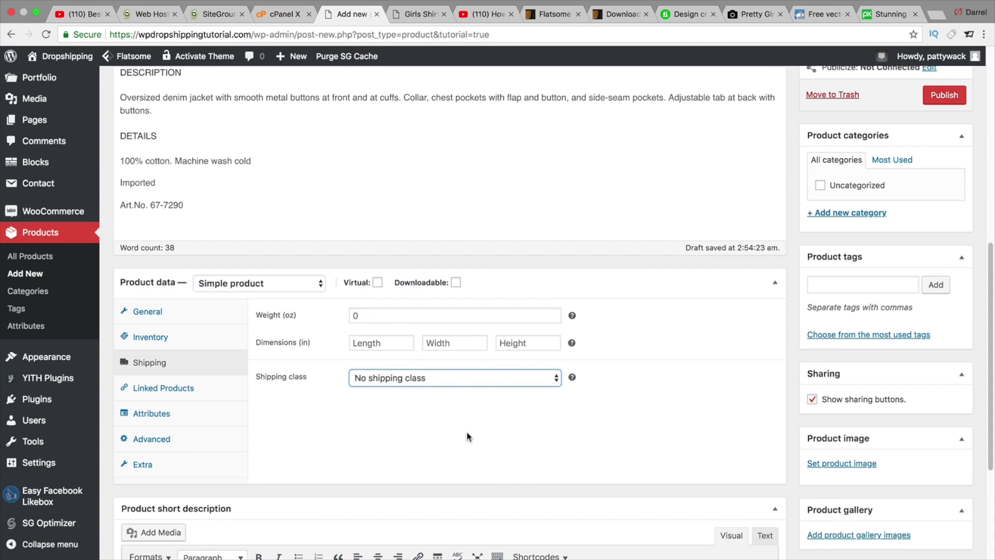
left_click(181, 395)
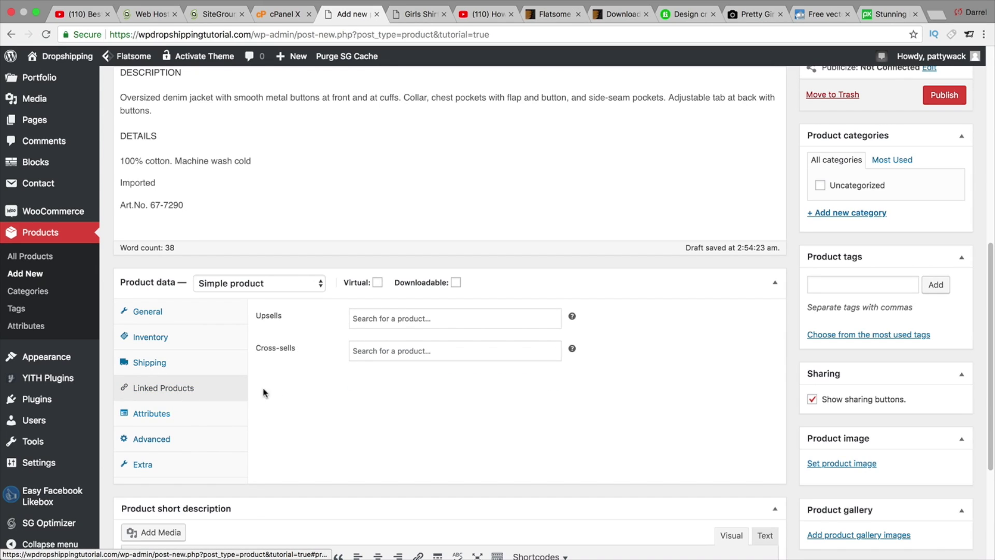
Try the upsell product search, dismiss it, and view the Attributes settings.
left_click(381, 319)
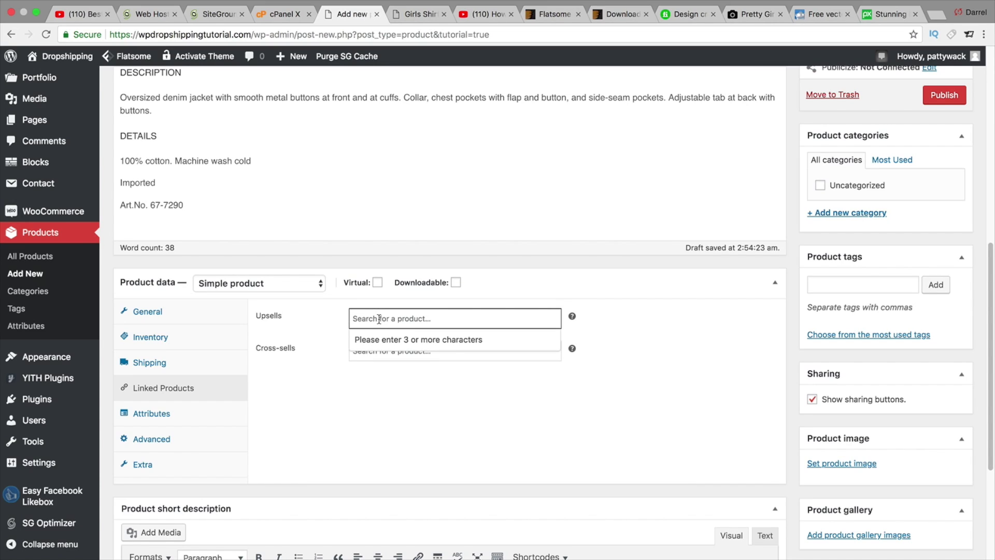
left_click(400, 442)
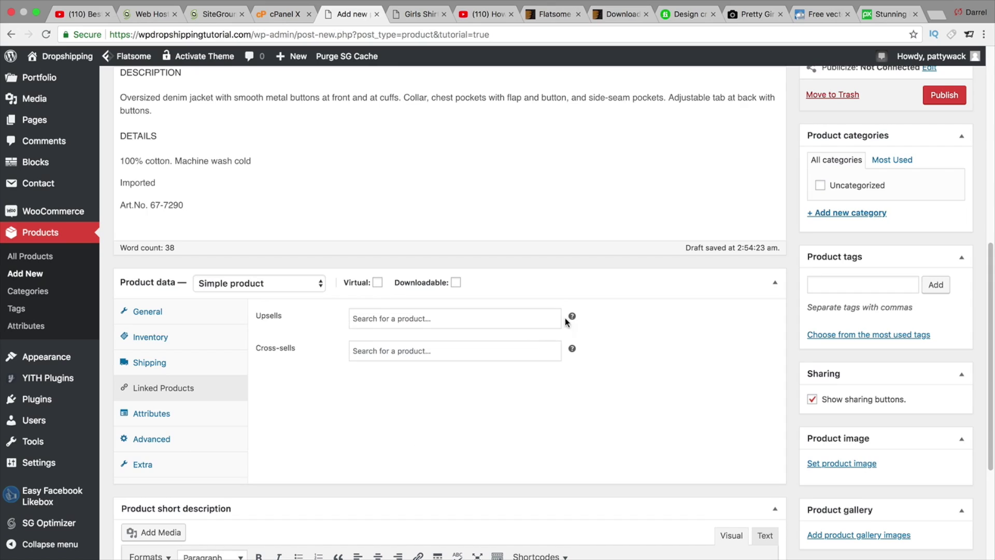
mouse_move(572, 315)
mouse_move(570, 348)
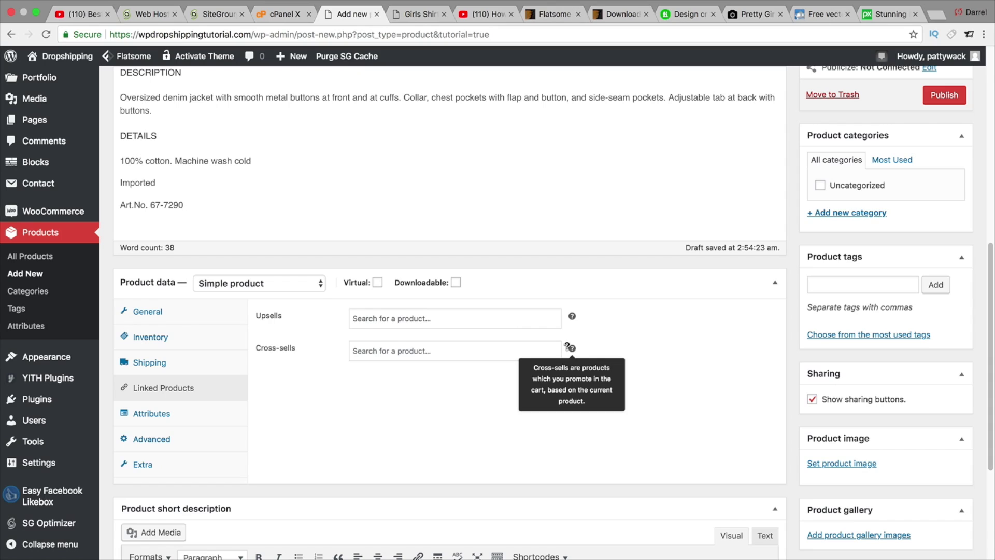
left_click(187, 423)
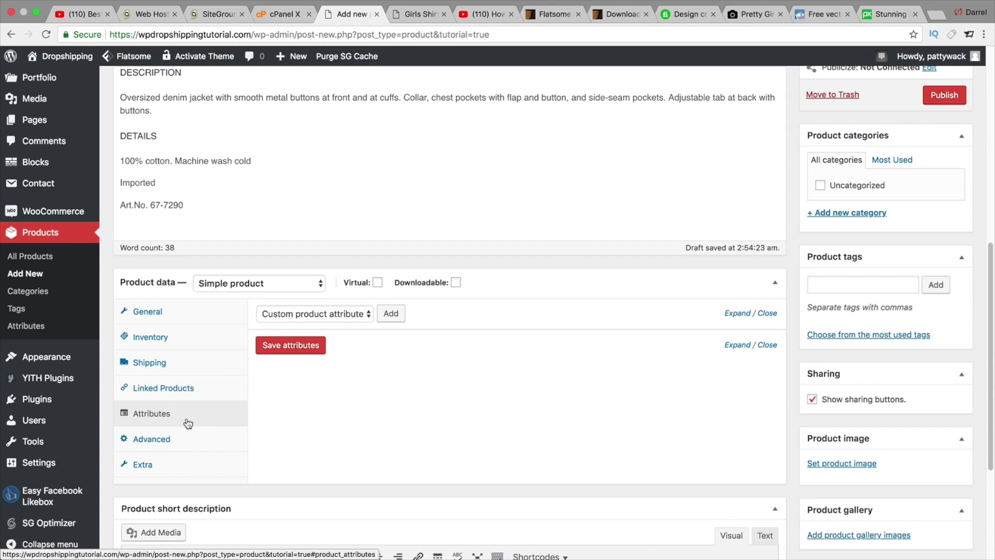
Check the Advanced purchase note, then show the Extra bubble, tab and video settings.
left_click(169, 440)
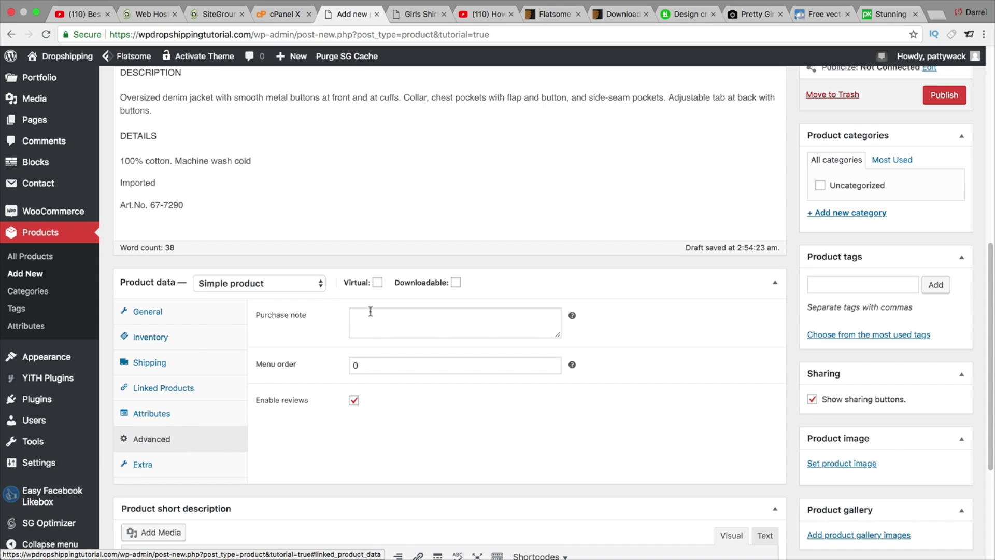
left_click(393, 322)
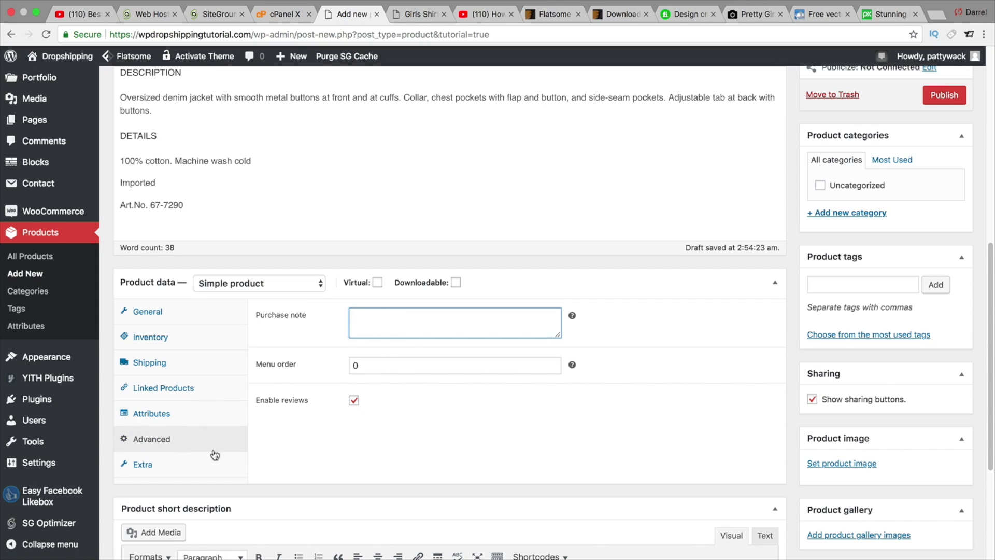
left_click(155, 471)
scroll(335, 433, "down", 3)
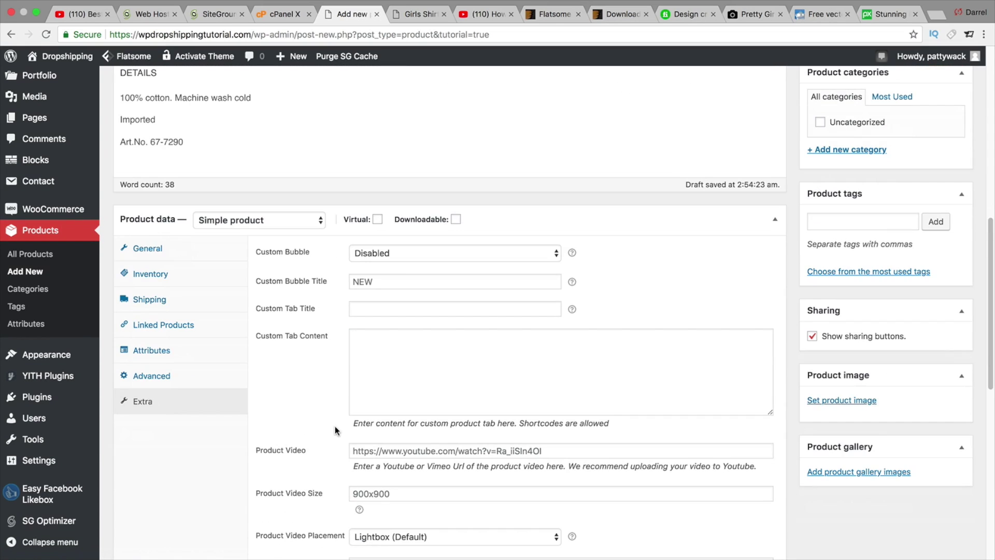
scroll(326, 412, "down", 1)
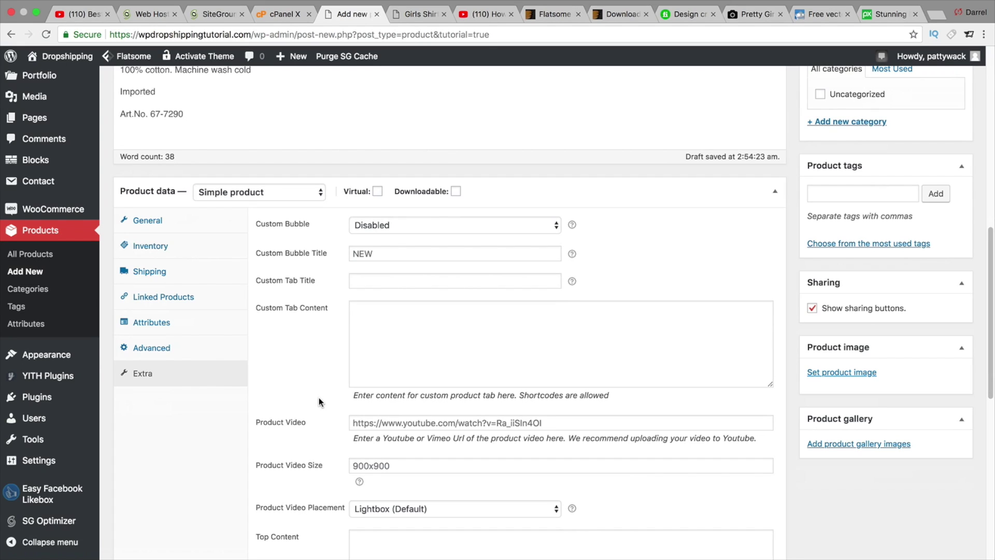
scroll(319, 397, "down", 3)
left_click(395, 358)
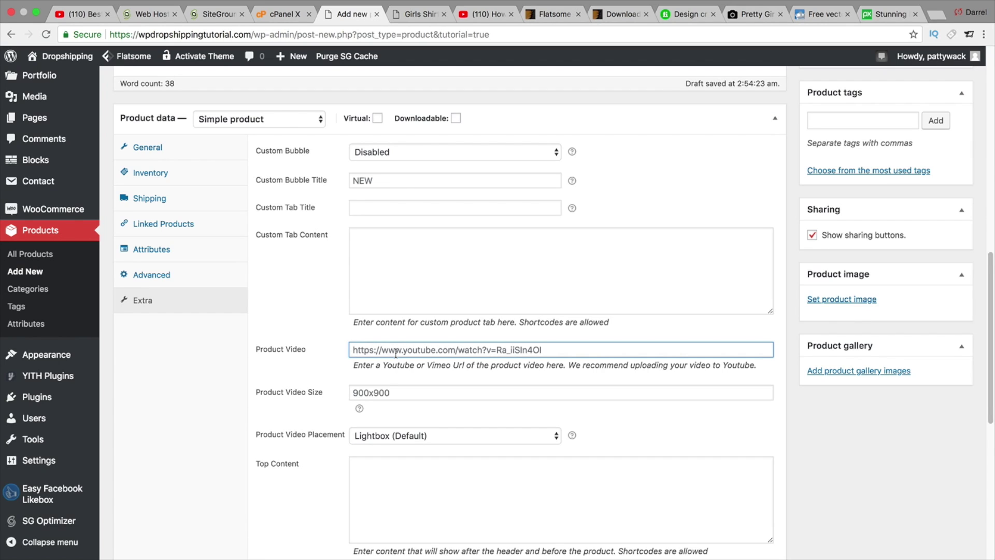
scroll(396, 354, "down", 1)
scroll(394, 352, "down", 1)
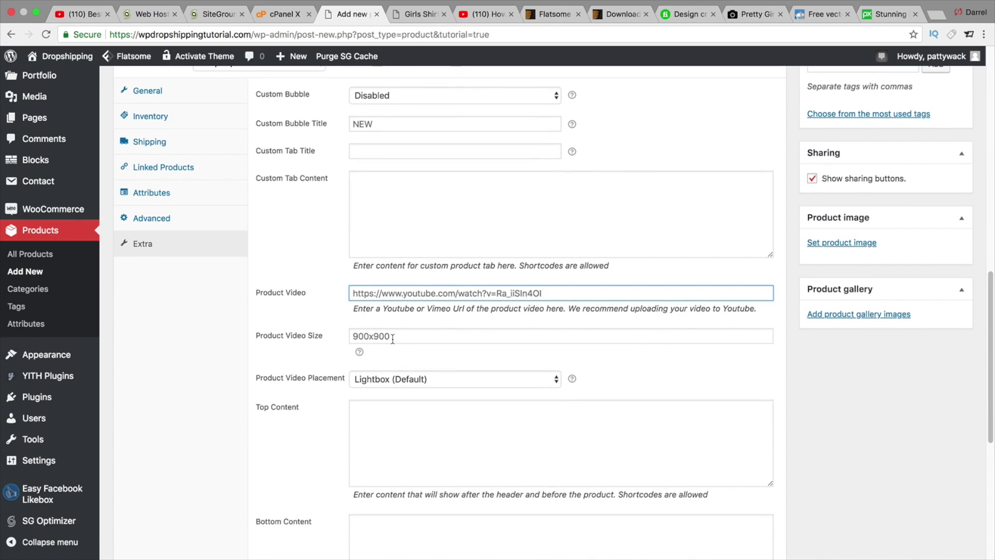
left_click(392, 339)
scroll(402, 368, "down", 2)
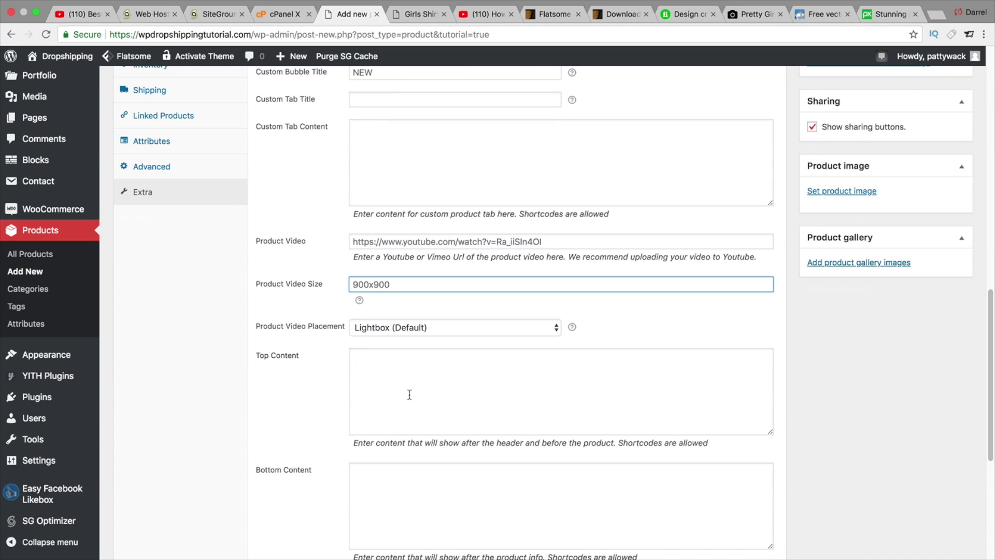
left_click(409, 394)
scroll(427, 391, "down", 5)
scroll(424, 388, "up", 5)
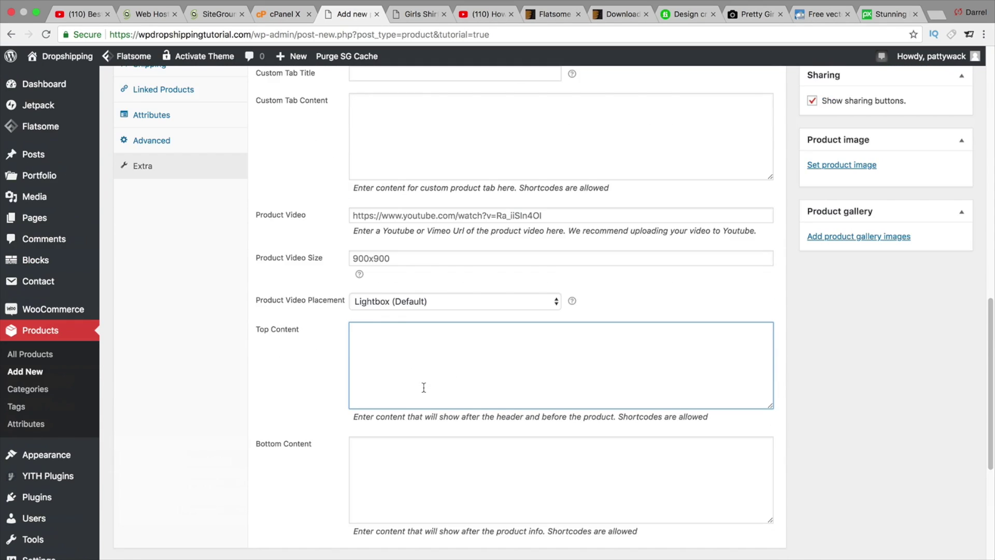
scroll(424, 388, "up", 6)
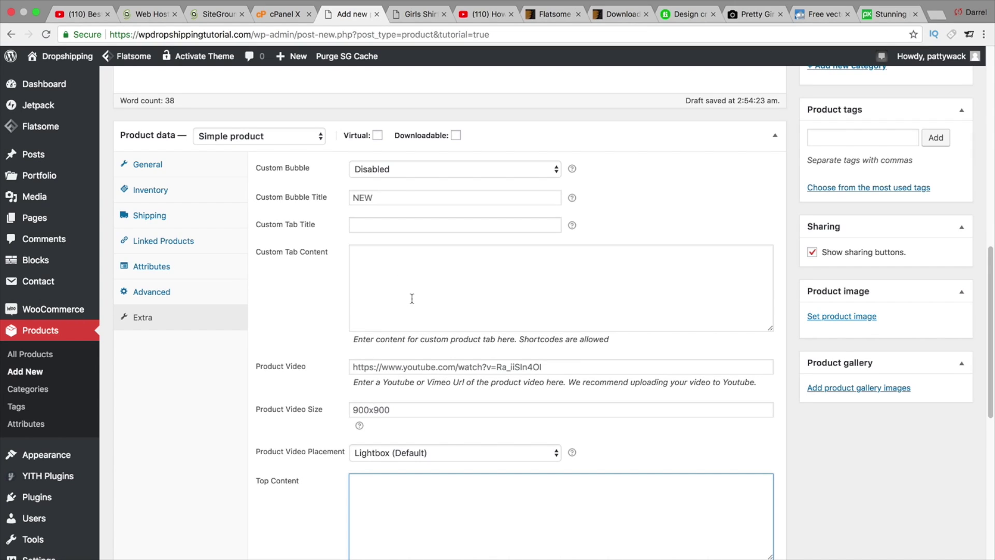
left_click(412, 169)
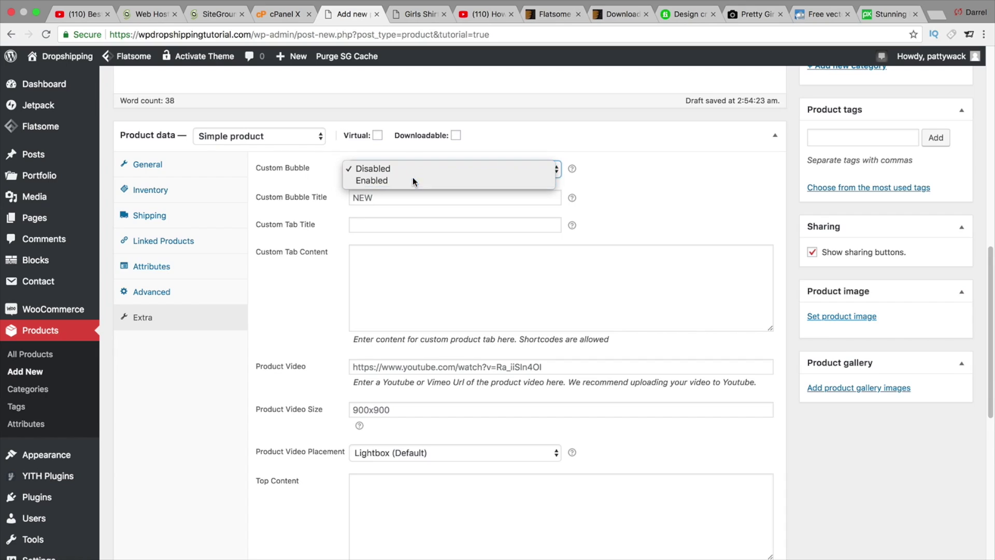
left_click(413, 179)
left_click(416, 168)
left_click(419, 156)
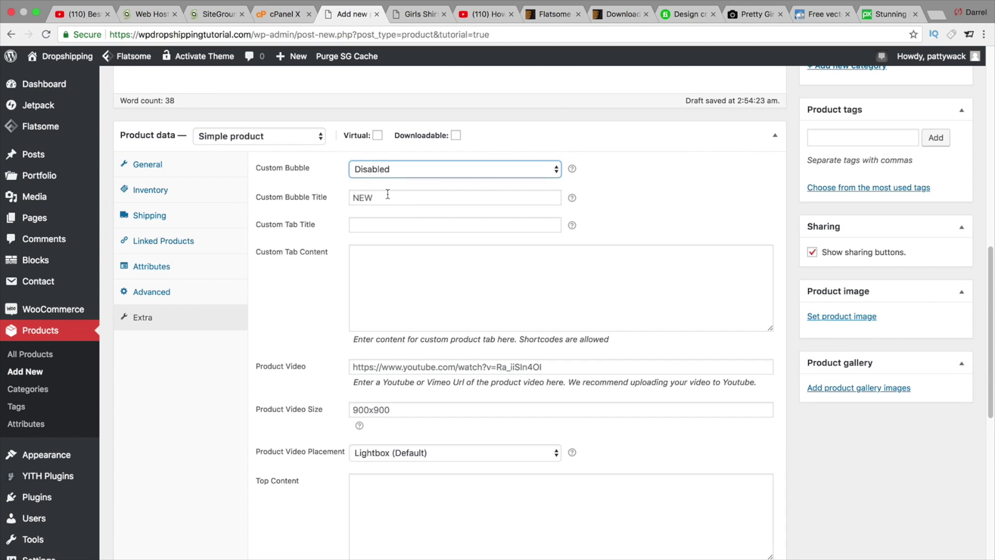
left_click(376, 195)
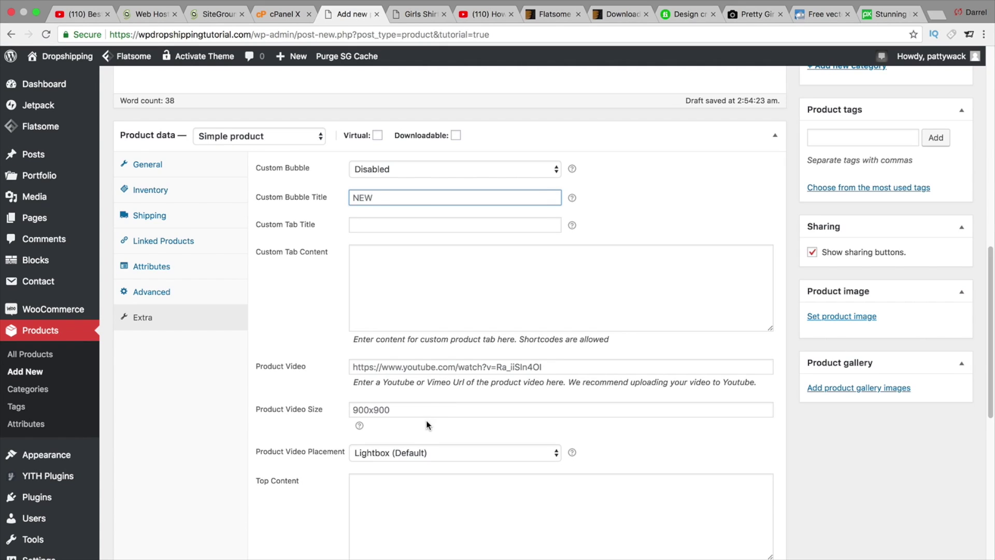
scroll(779, 324, "up", 1)
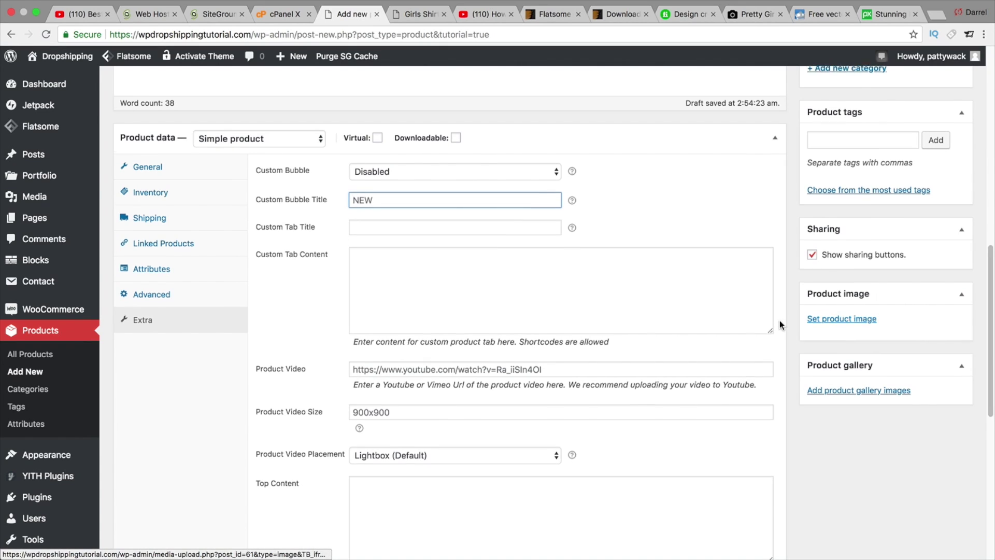
scroll(780, 323, "up", 8)
scroll(781, 318, "down", 5)
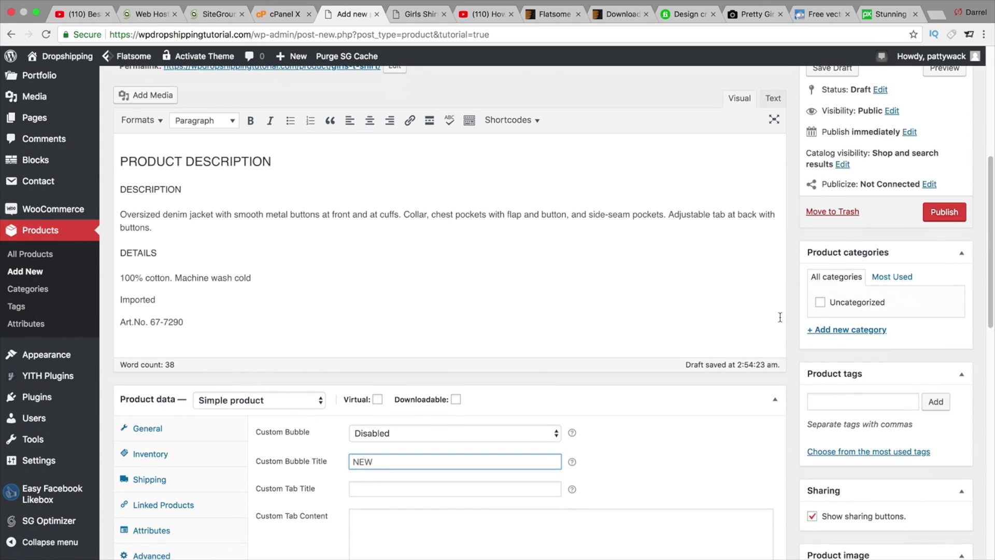
scroll(783, 320, "up", 4)
triple_click(264, 147)
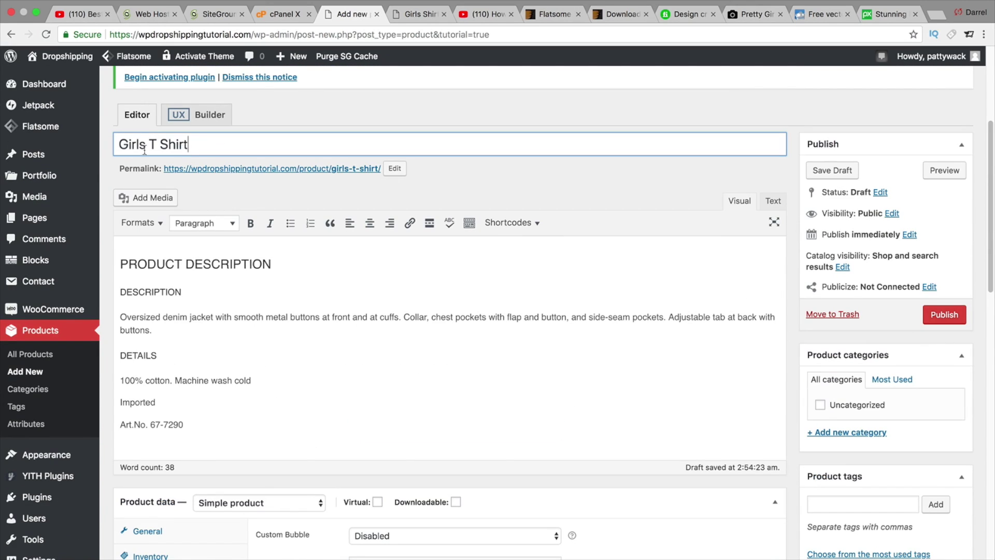
scroll(988, 276, "down", 4)
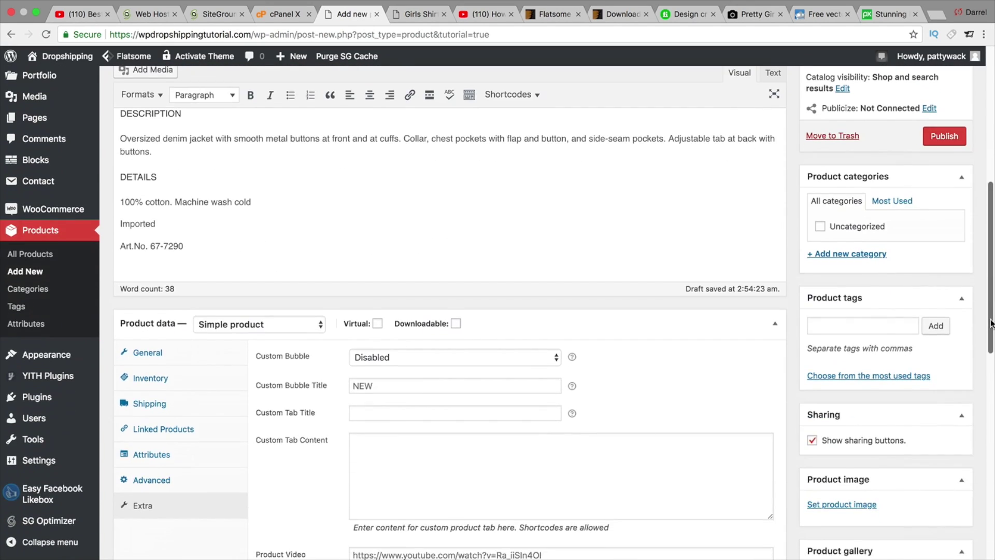
Upload Girl_8_1-700x850 2.jpg and set it as the Girls T Shirt product image.
left_click(862, 512)
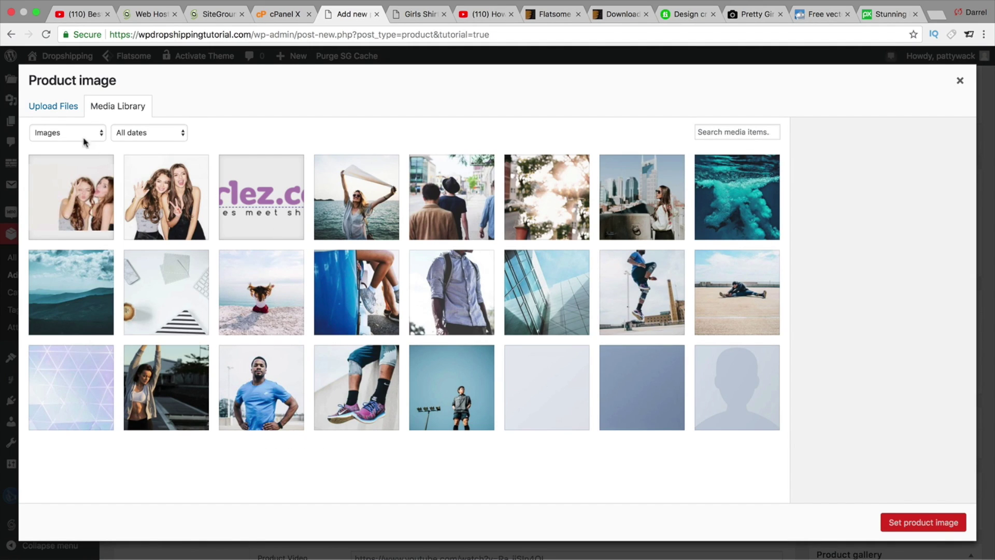
left_click(50, 108)
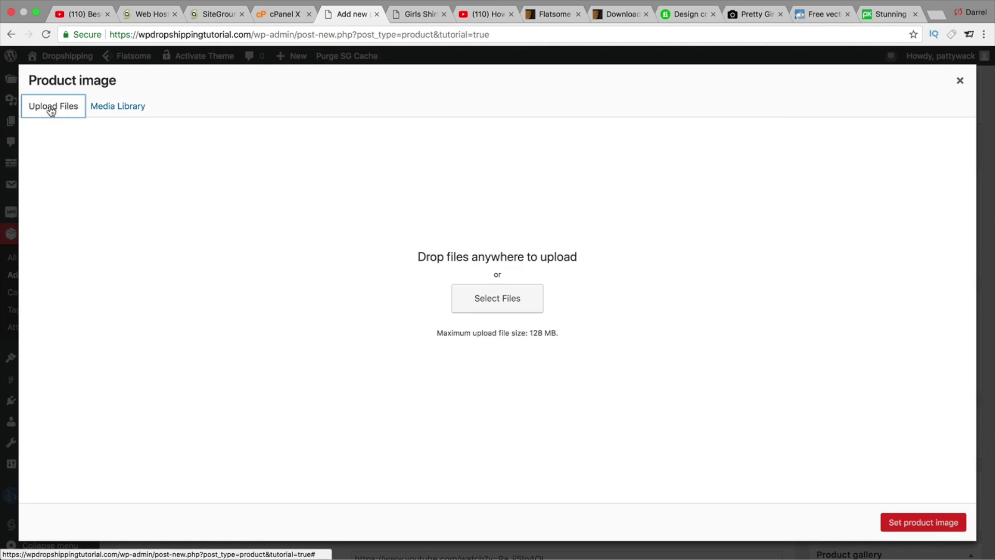
left_click(493, 299)
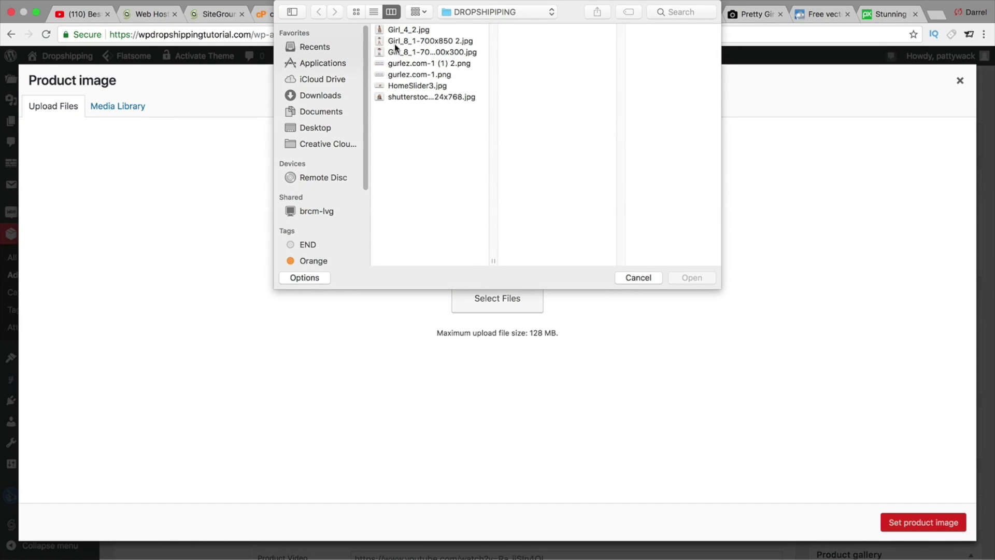
left_click(397, 29)
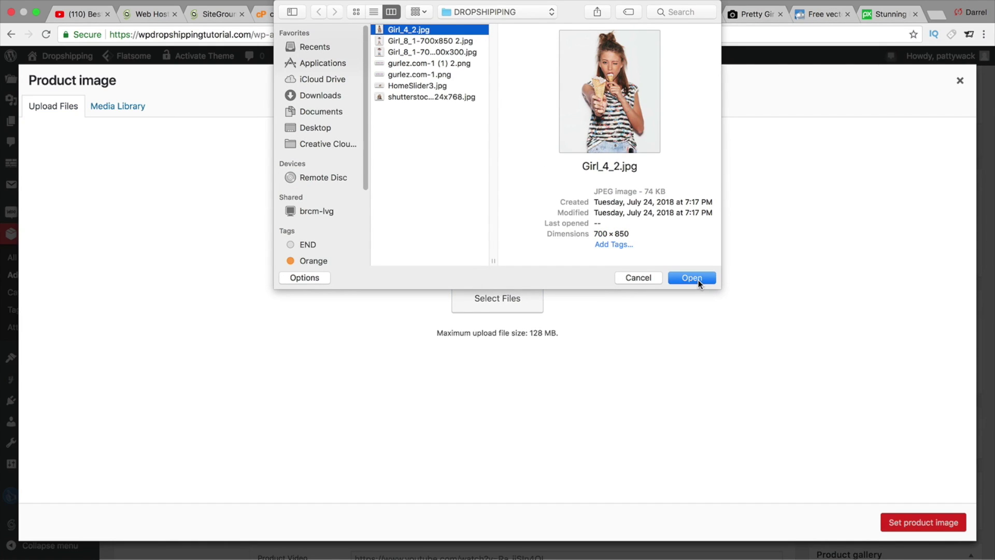
left_click(422, 39)
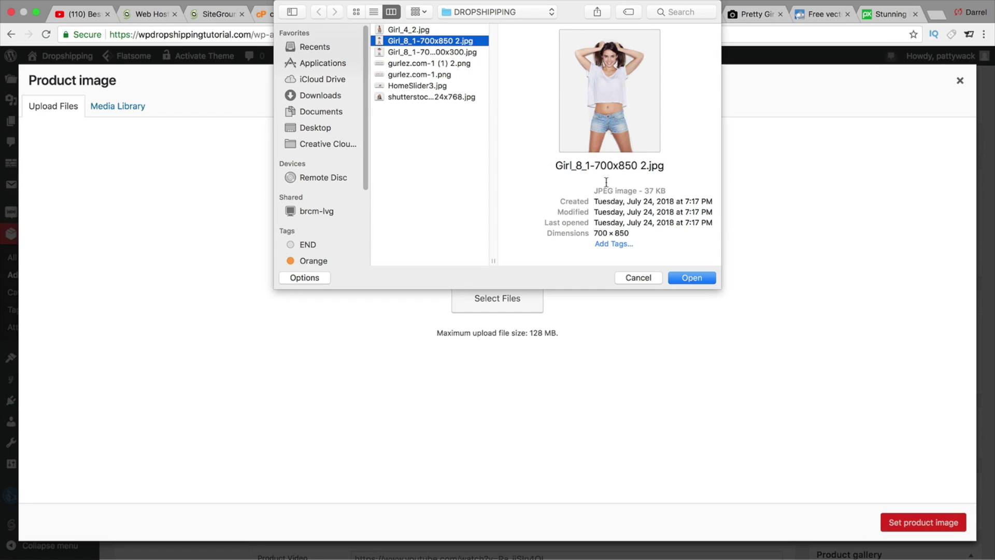
left_click(689, 278)
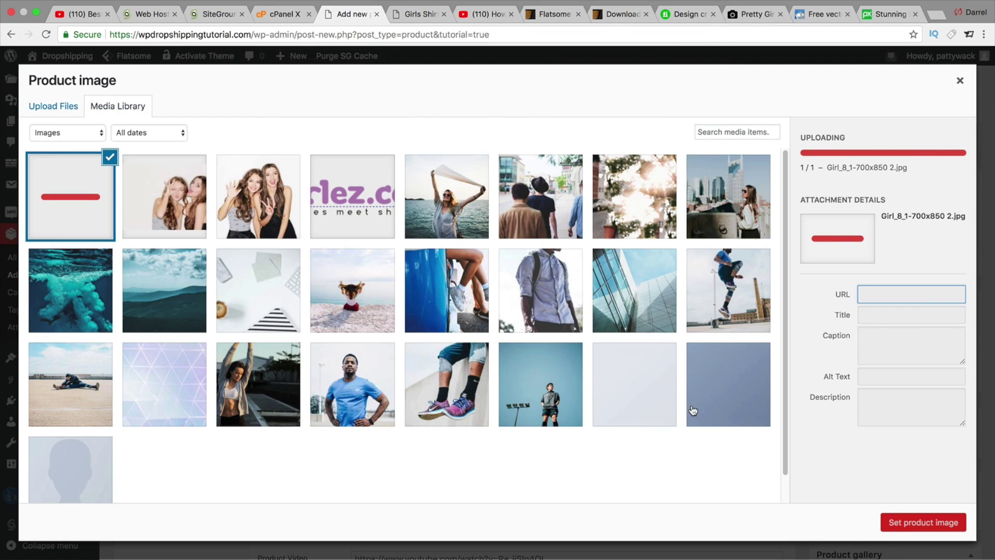
left_click(919, 523)
scroll(602, 373, "down", 2)
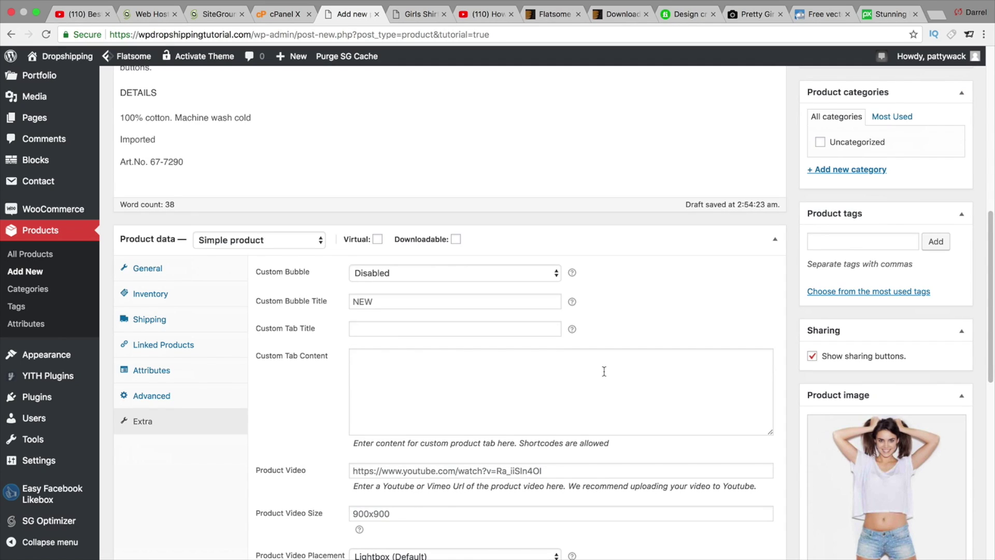
left_click_drag(983, 356, 984, 532)
Copy the six description bullet lines from the demo Girls Shirt page.
left_click(480, 445)
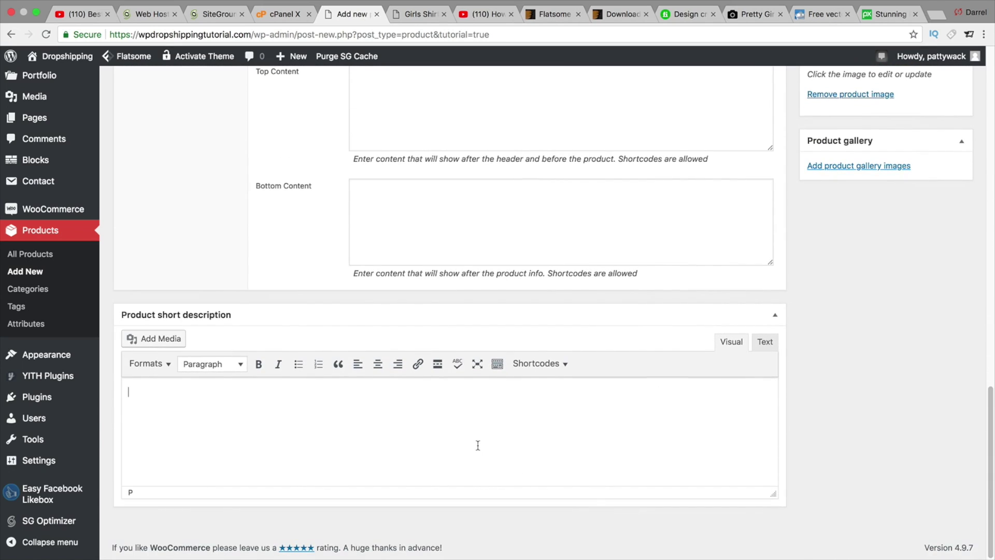
left_click(416, 14)
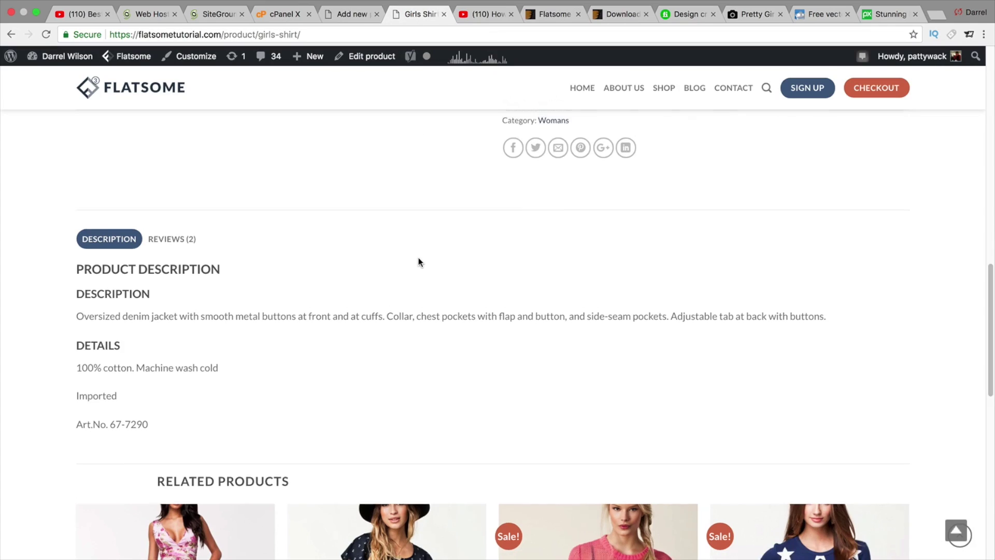
scroll(418, 236, "up", 15)
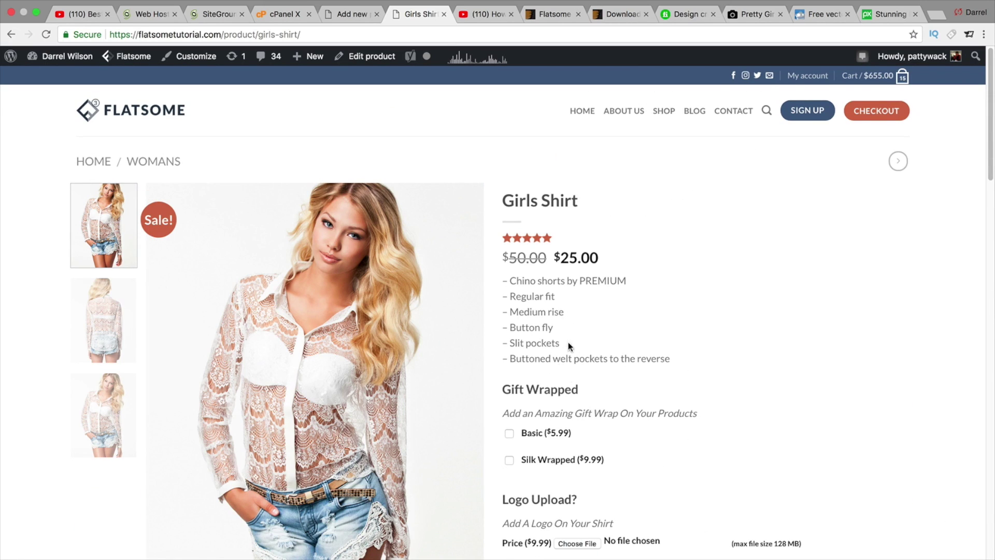
left_click_drag(695, 403, 501, 281)
right_click(504, 280)
left_click(531, 303)
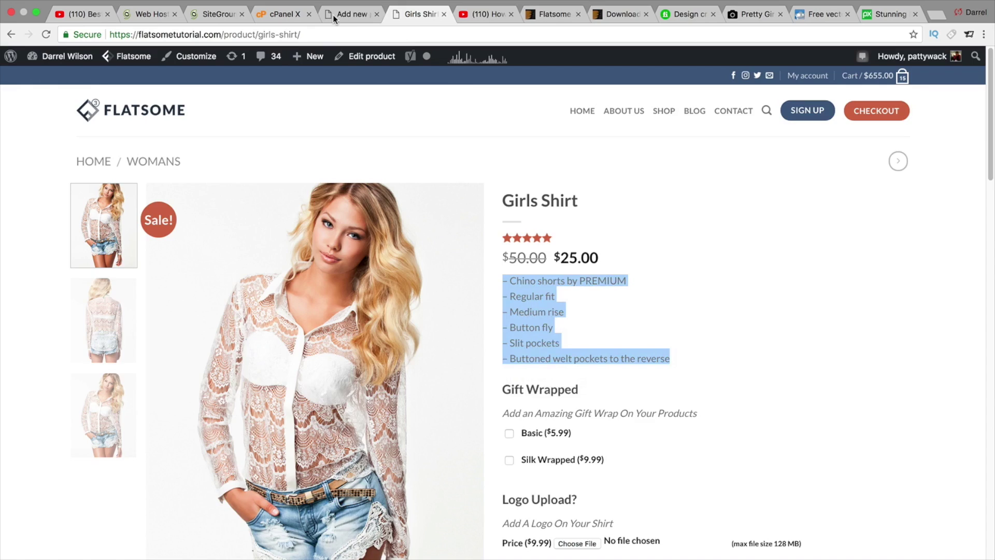
Paste the bullet list, starting 'Chino shorts by PREMIUM', into the short description.
left_click(332, 15)
right_click(186, 450)
left_click(153, 418)
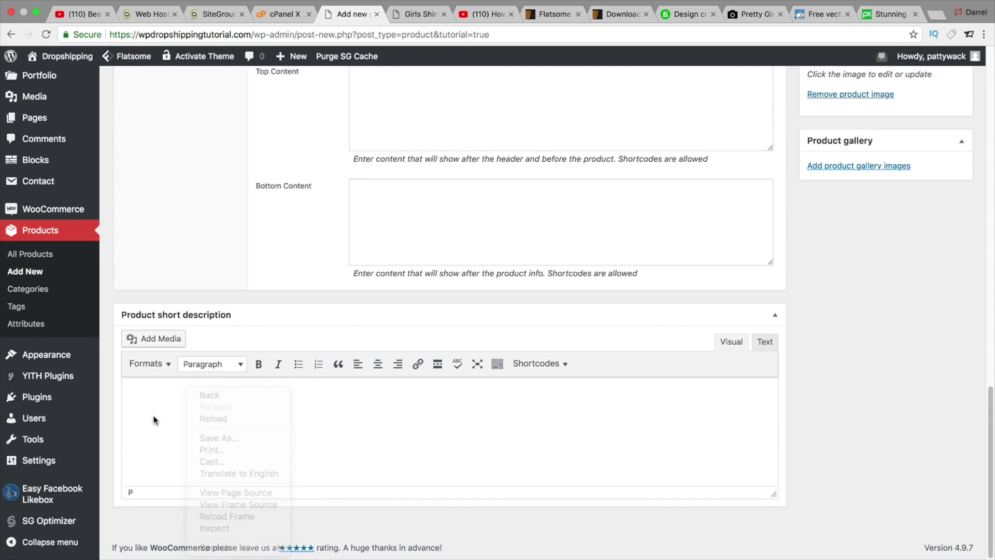
right_click(147, 403)
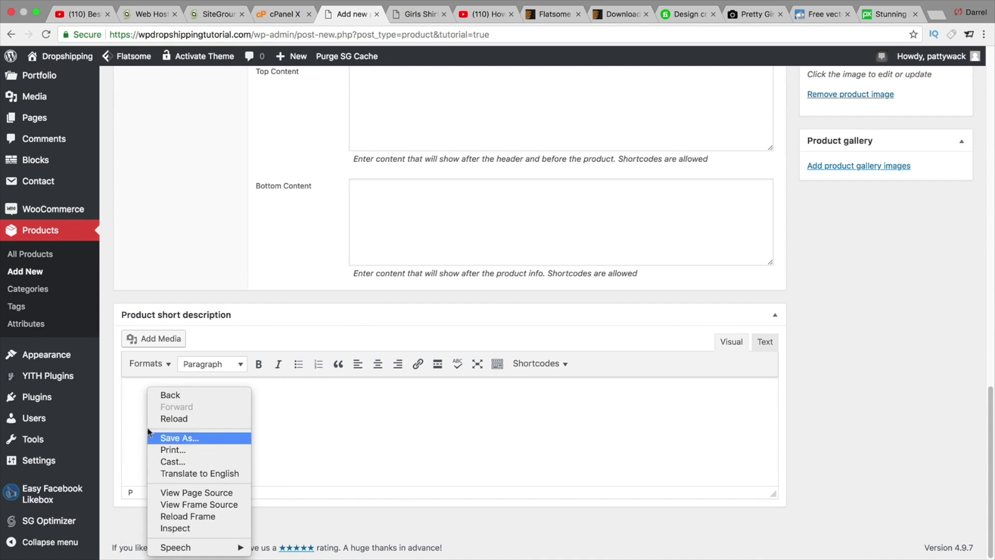
left_click(133, 400)
right_click(133, 398)
left_click(240, 431)
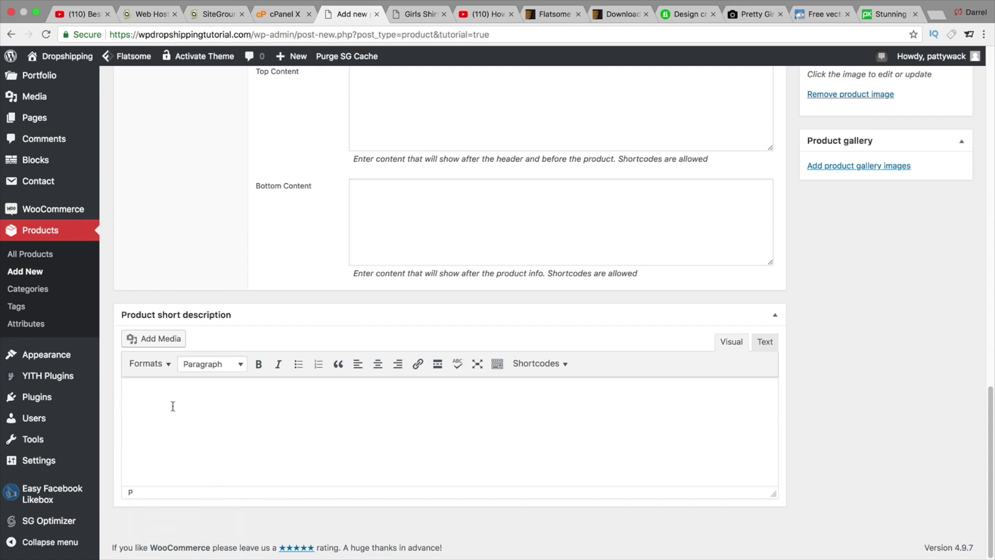
right_click(130, 389)
left_click(238, 443)
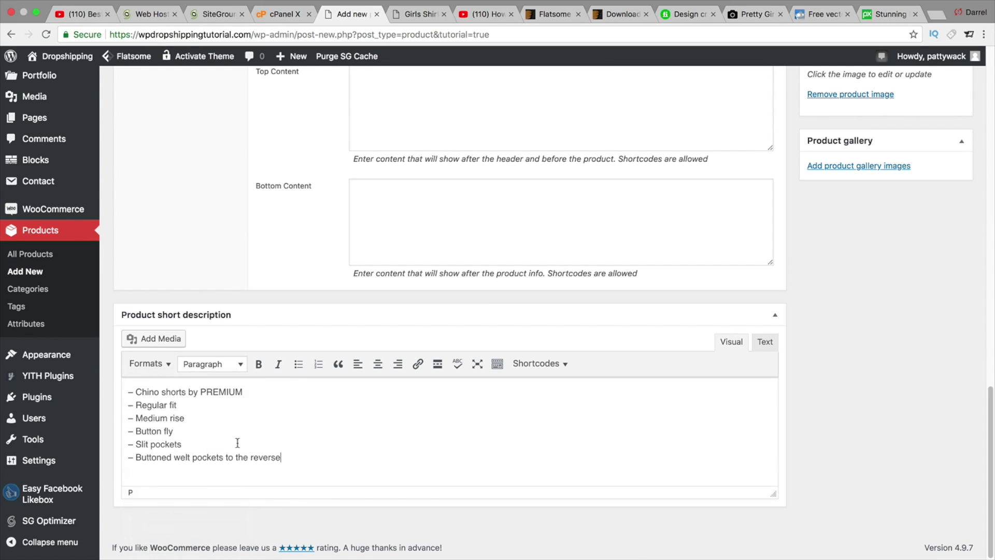
Add the two-girls photo from the Media Library to the Girls T Shirt gallery.
scroll(911, 441, "up", 10)
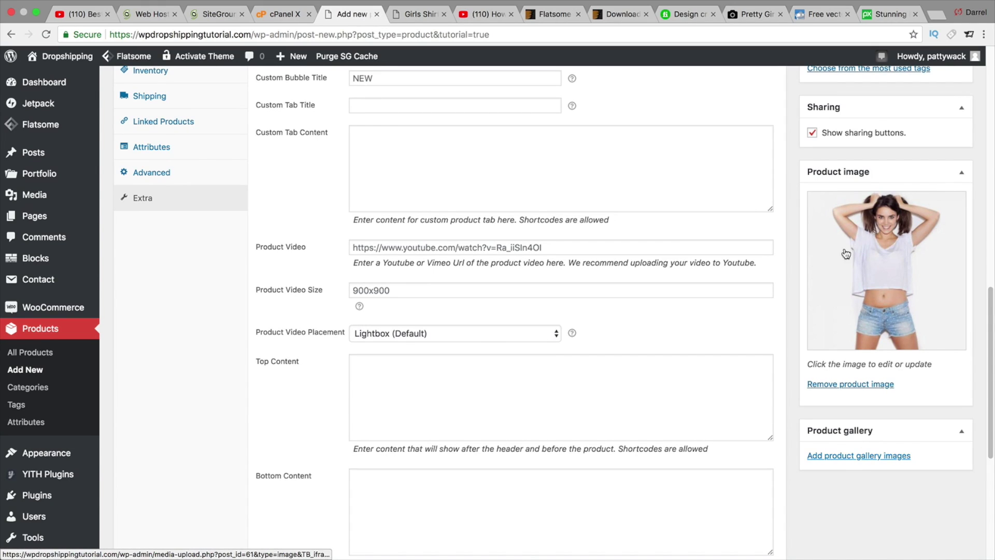
left_click(863, 456)
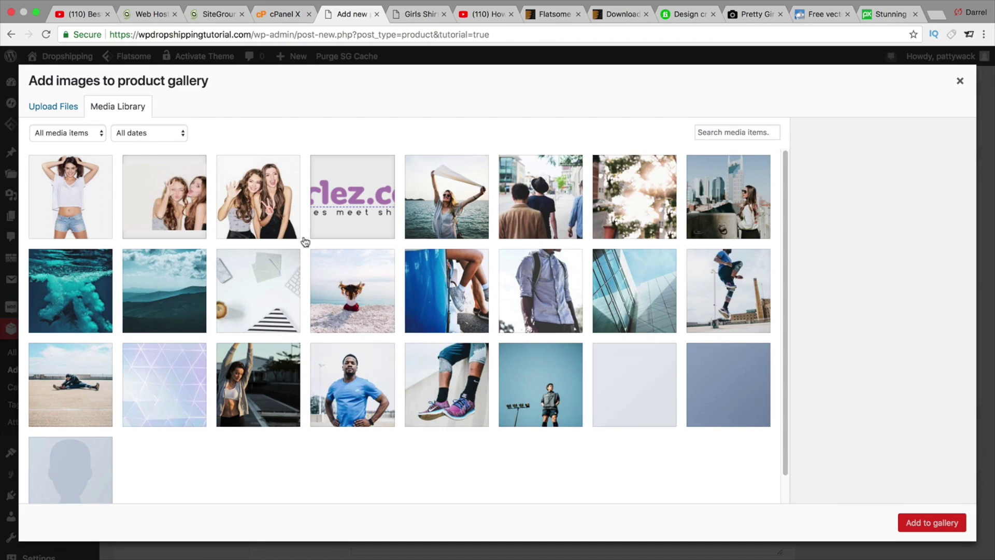
left_click(295, 232)
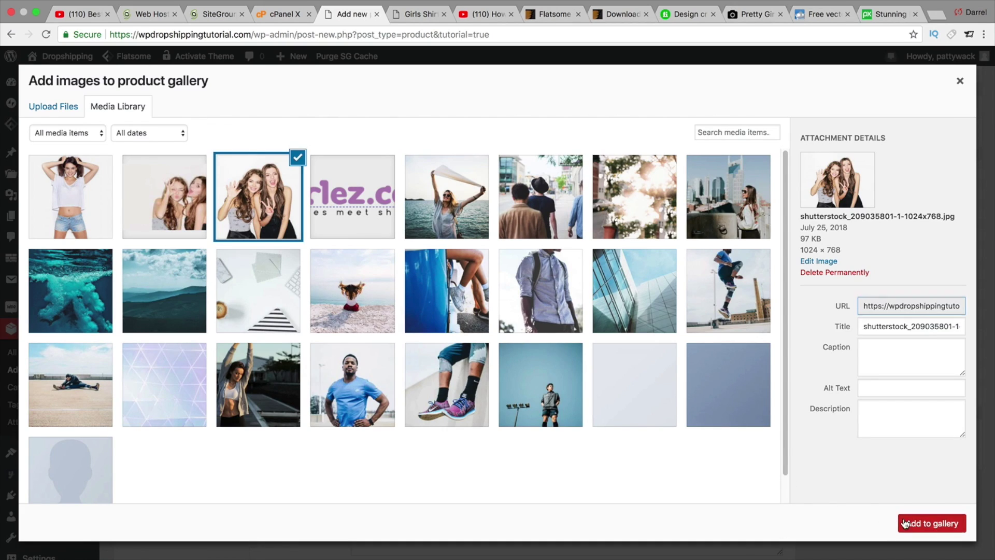
left_click(905, 522)
left_click_drag(986, 436, 990, 266)
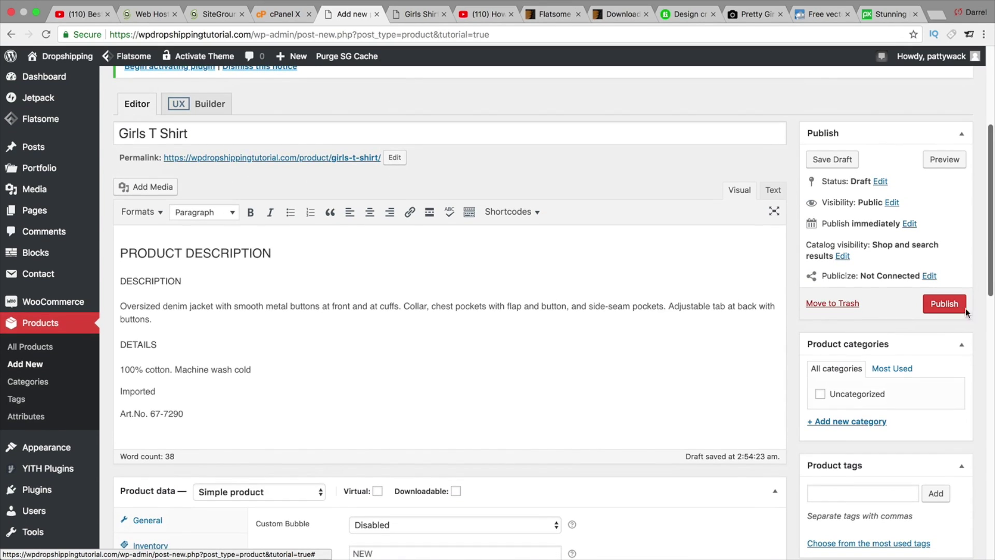
Add new product categories named Shirts, Watches and Shoes.
left_click(873, 423)
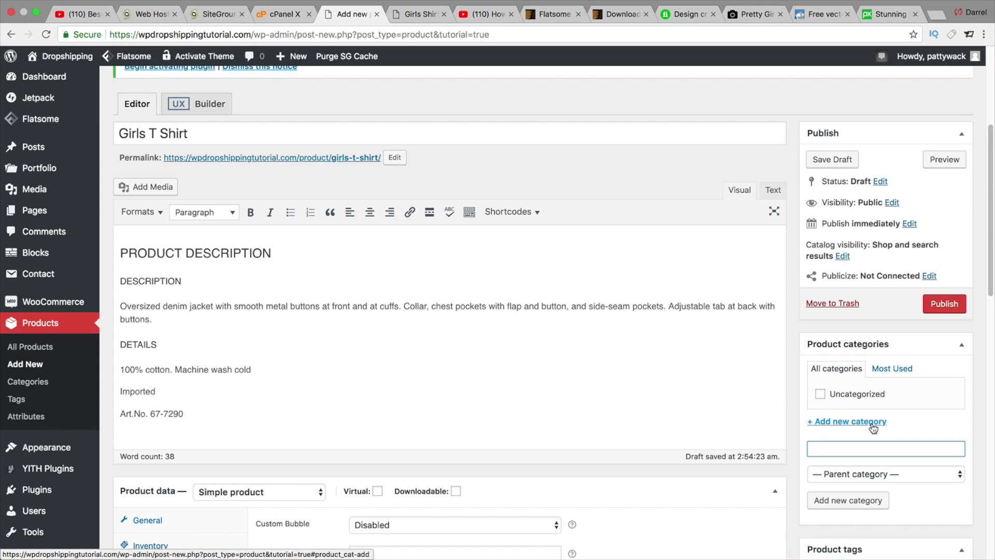
type("Shirts")
left_click(869, 501)
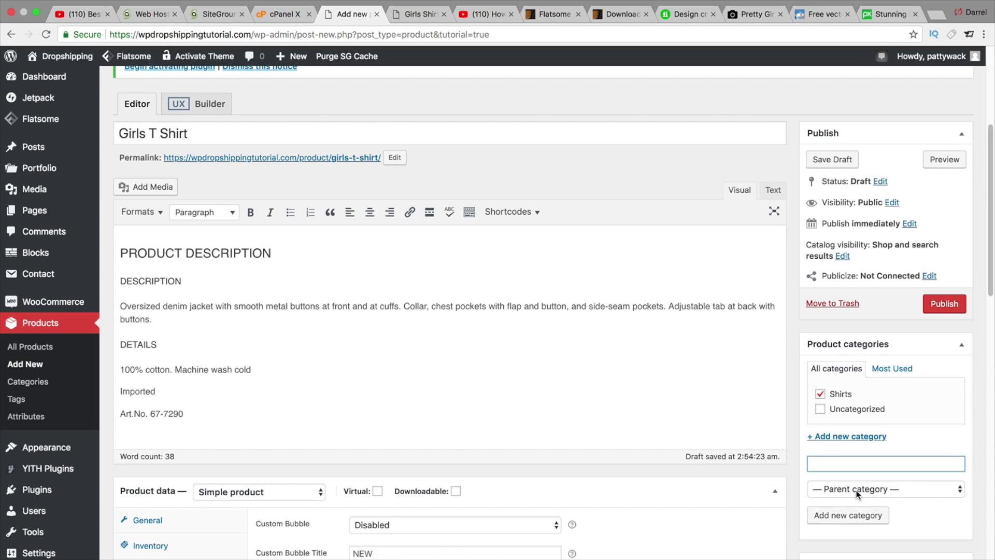
type("Watches")
left_click(855, 512)
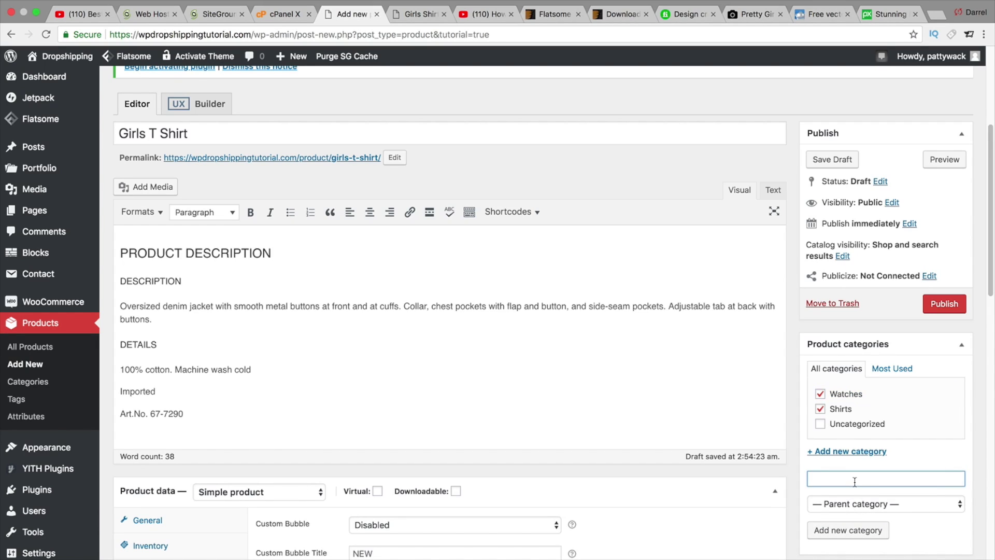
type("Shoes")
left_click(841, 529)
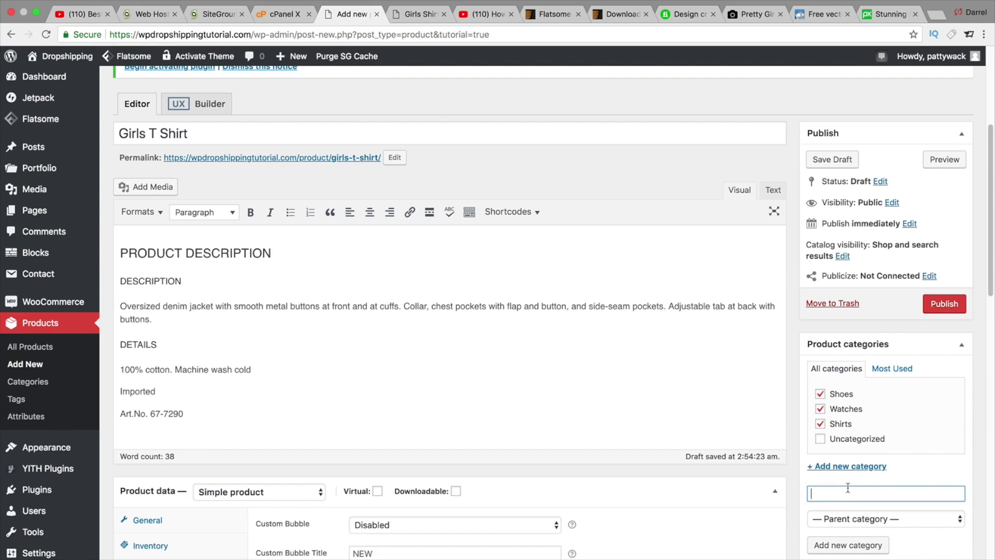
Untick Shoes and Watches so Girls T Shirt sits under Shirts only, and save the draft.
left_click(820, 394)
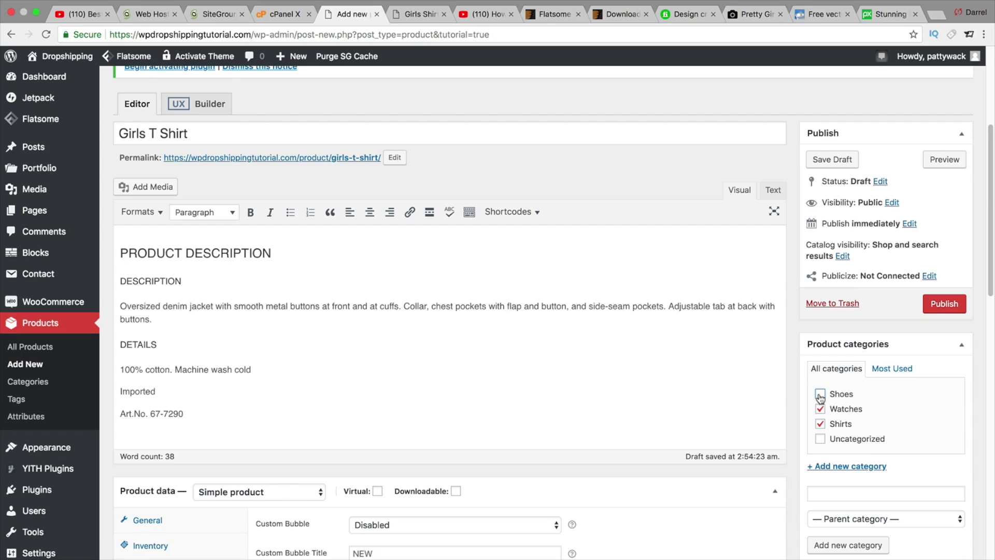
left_click(820, 409)
left_click(833, 160)
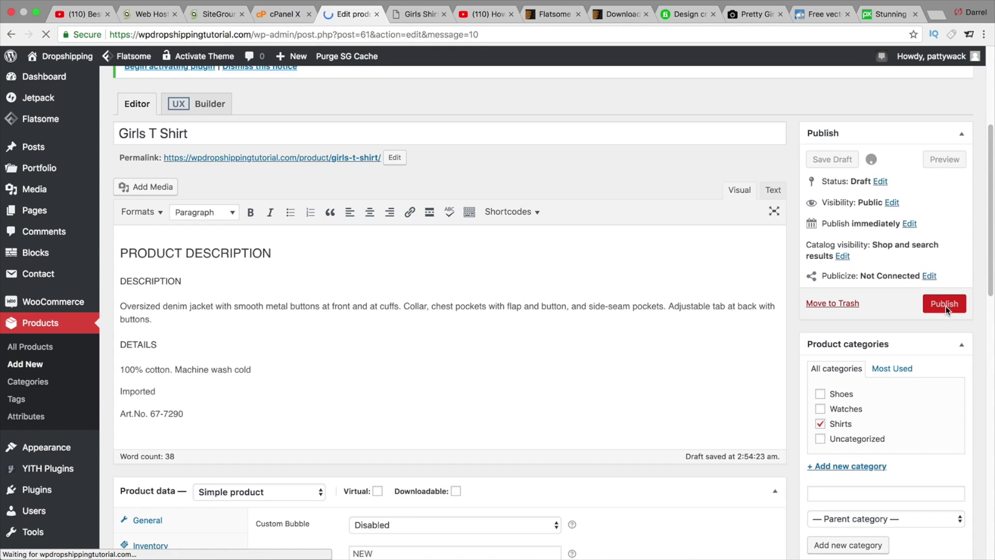
Publish the Girls T Shirt product.
scroll(864, 305, "down", 1)
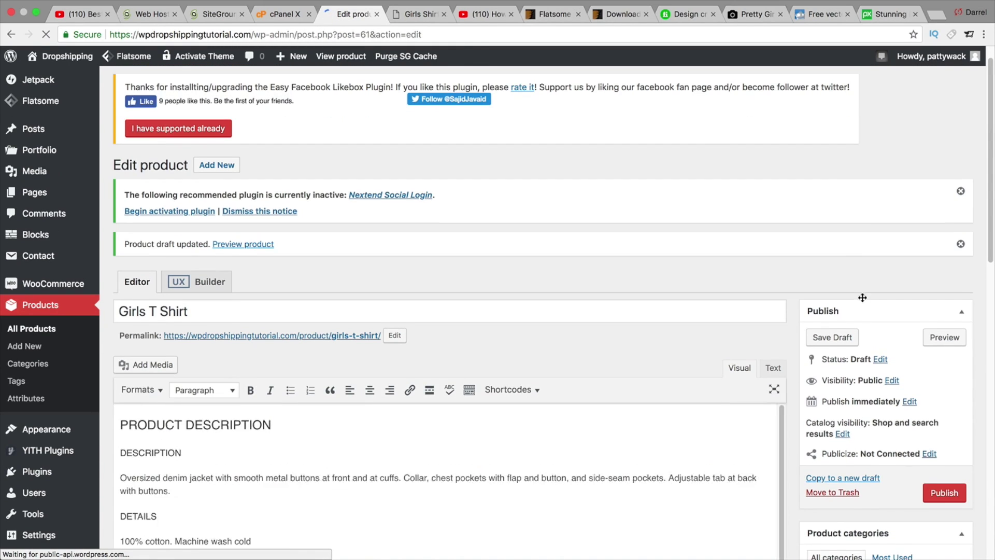
scroll(851, 283, "down", 2)
left_click(955, 484)
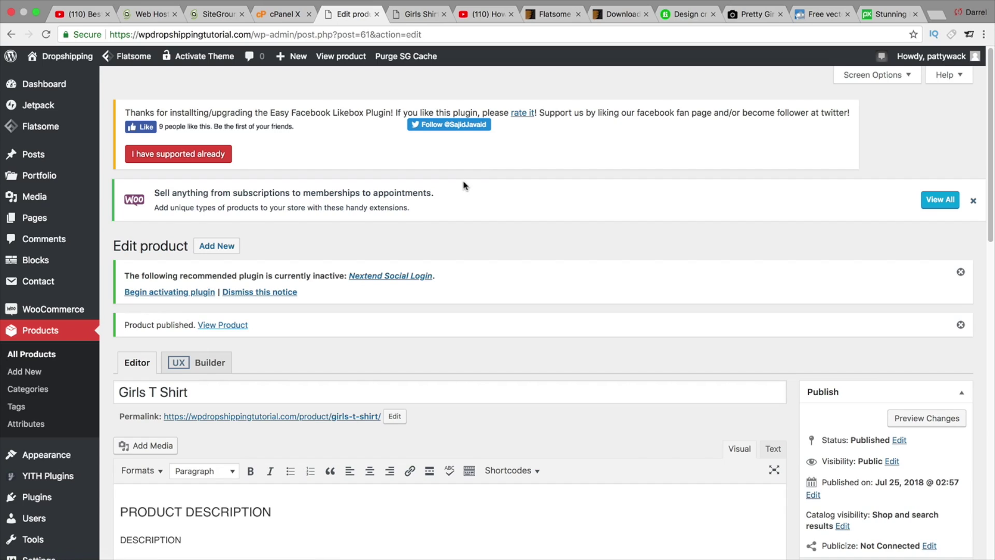
View the live Girls T Shirt page, add it to the wishlist, and scroll through its details.
left_click(341, 57)
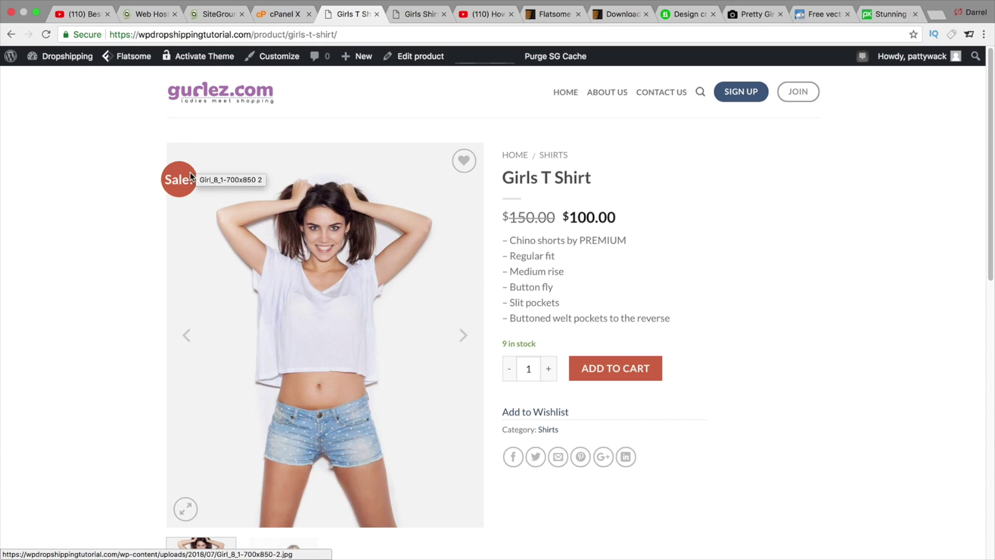
left_click(464, 165)
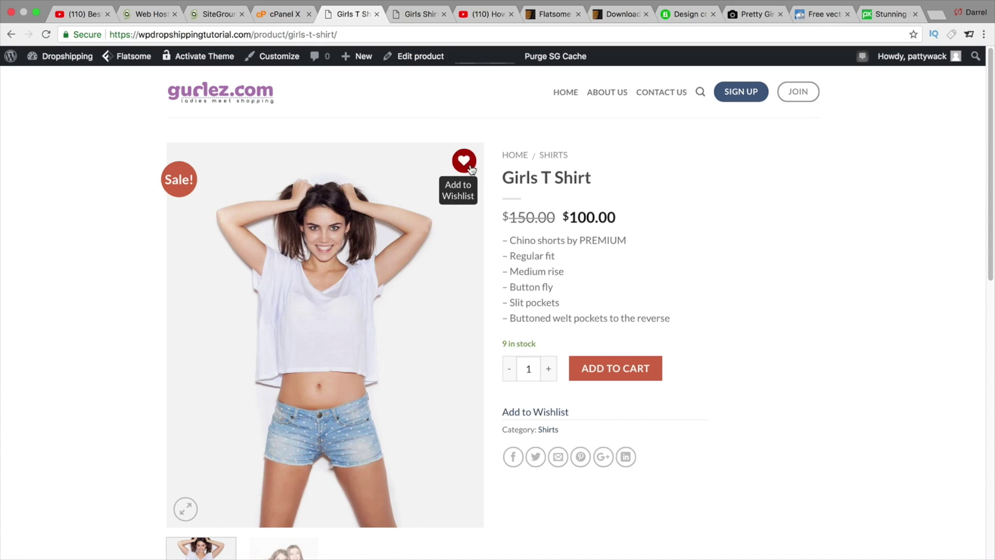
scroll(433, 228, "down", 1)
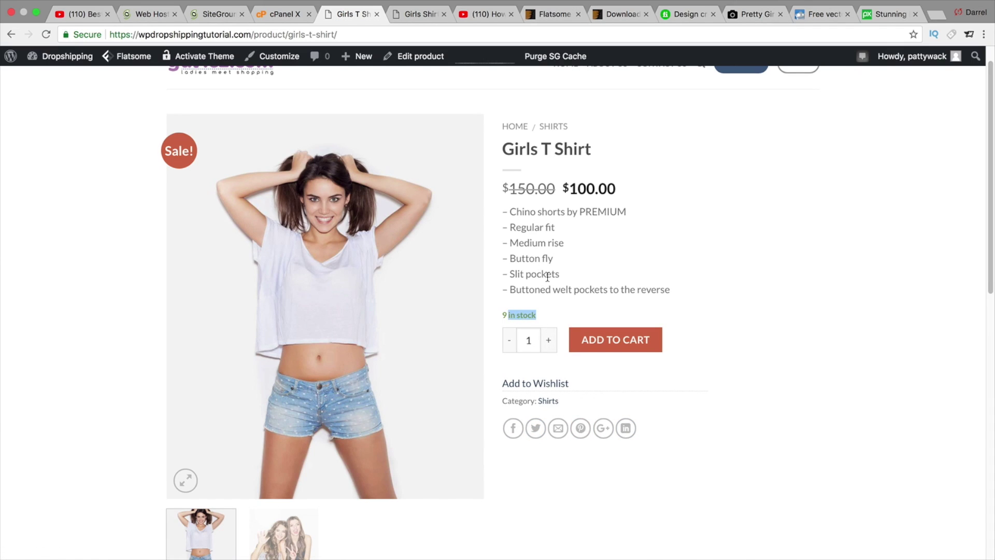
scroll(547, 277, "down", 6)
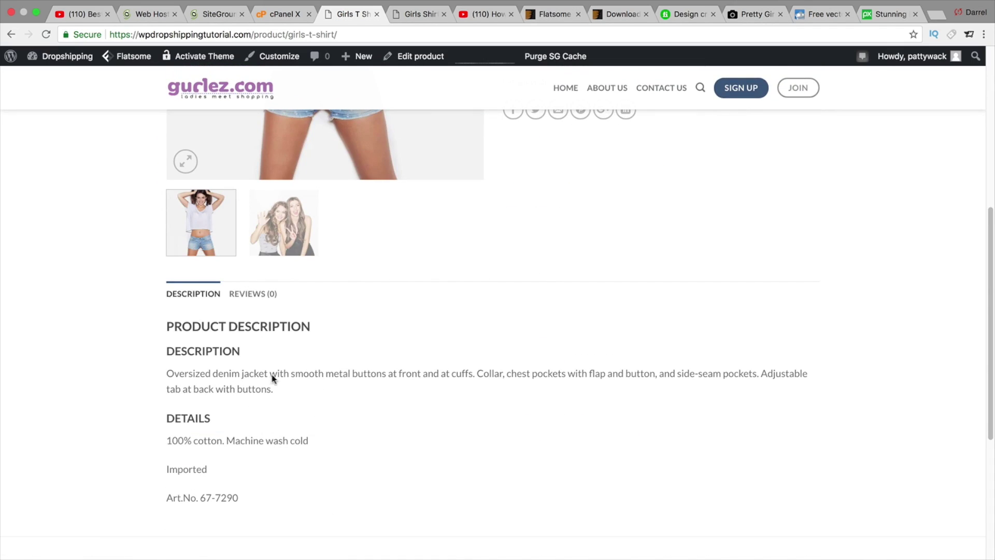
scroll(273, 378, "down", 5)
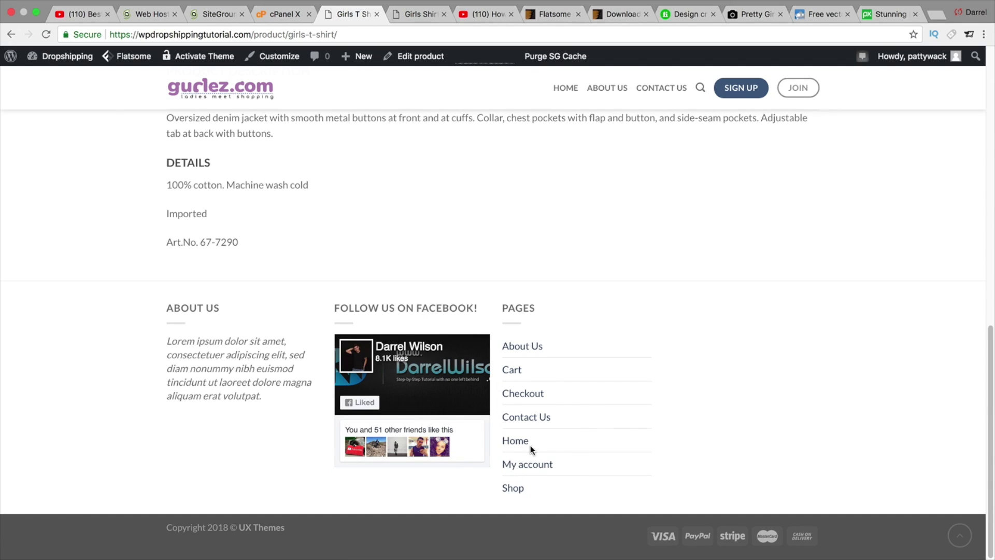
left_click_drag(991, 471, 992, 193)
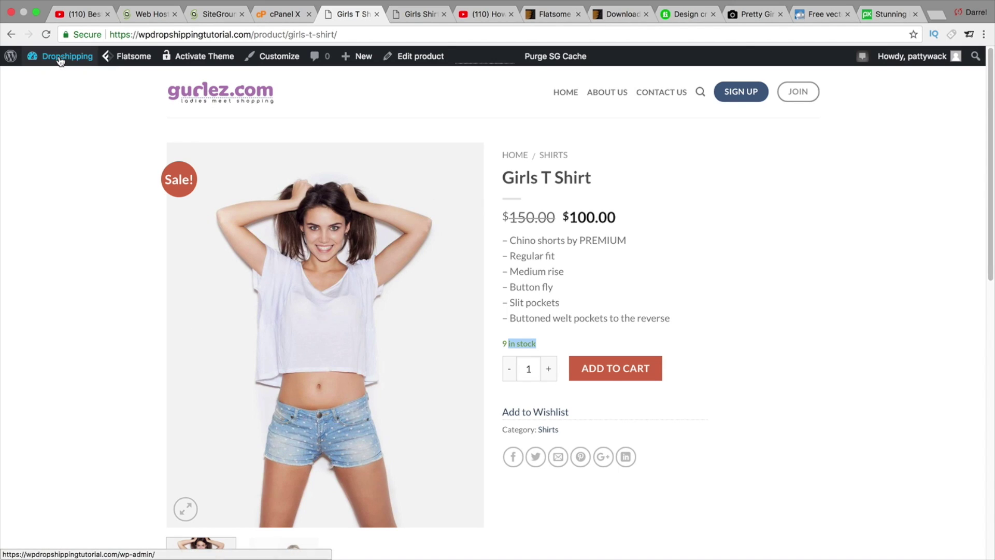
Return to the Dashboard and list all pages, including Cart, Checkout, My account and Shop.
left_click(59, 78)
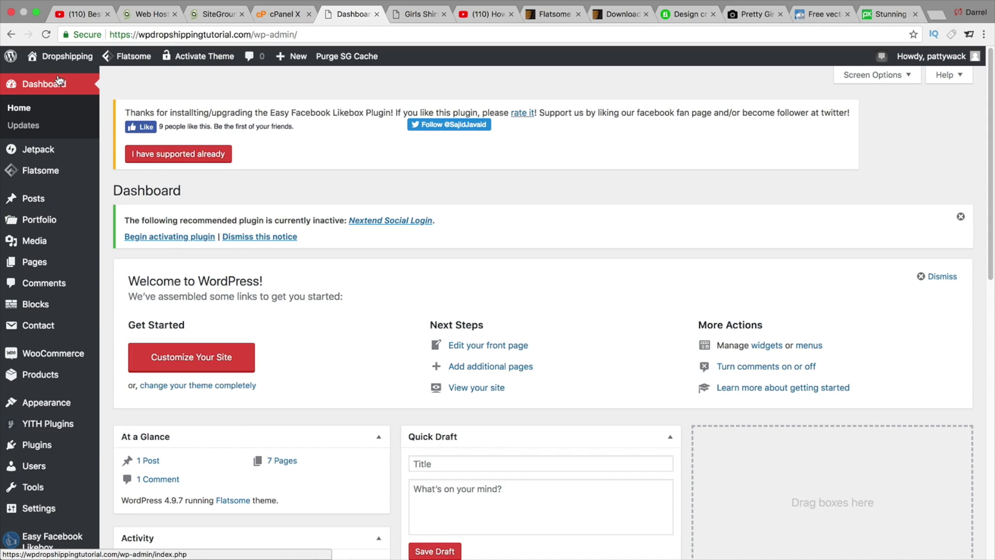
mouse_move(62, 270)
left_click(137, 265)
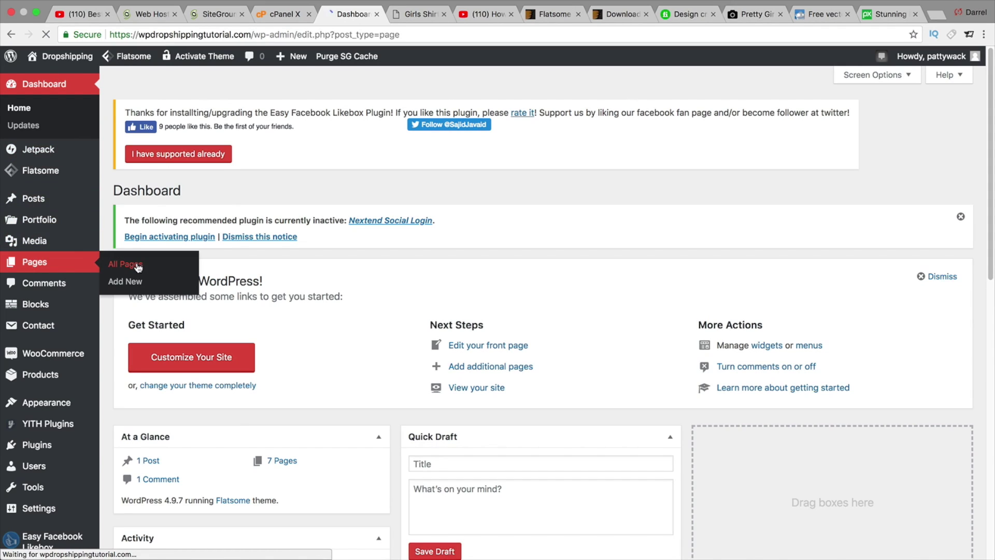
scroll(240, 223, "down", 4)
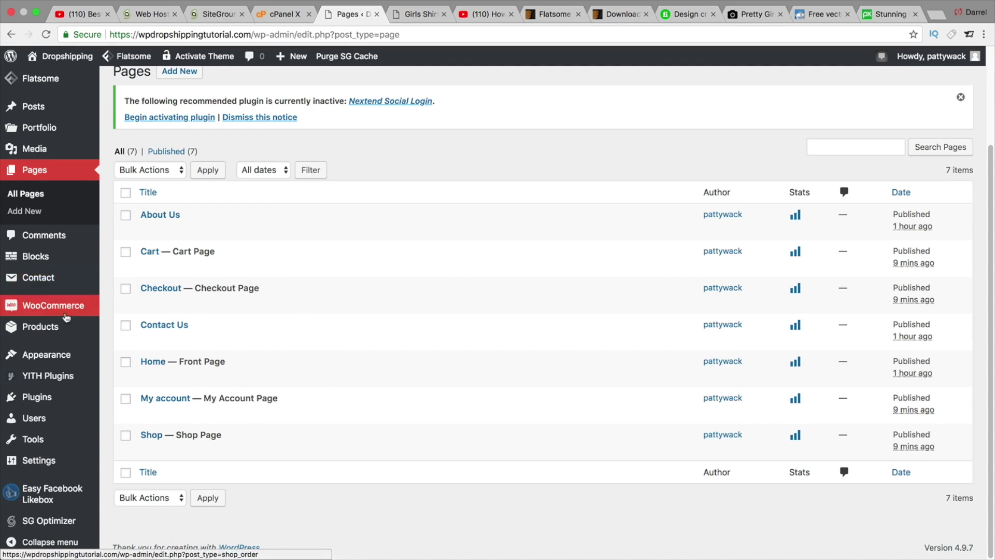
Add the Shop, Checkout and Cart pages to the main menu.
mouse_move(60, 354)
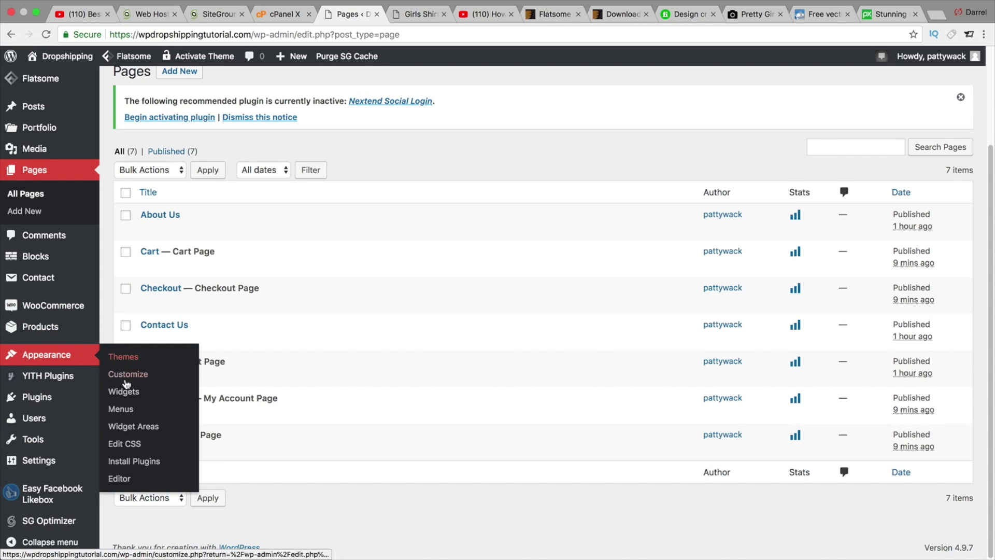
left_click(131, 413)
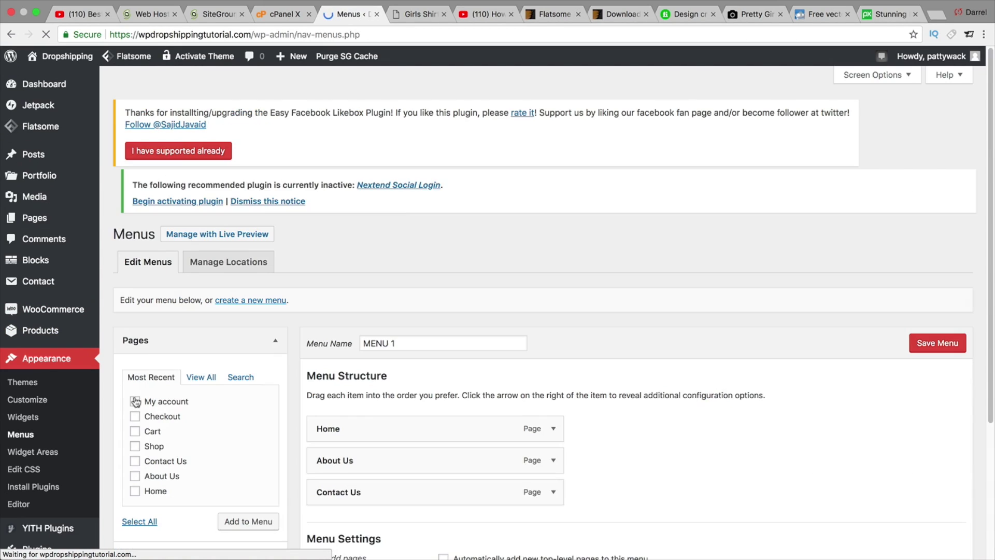
scroll(272, 354, "down", 1)
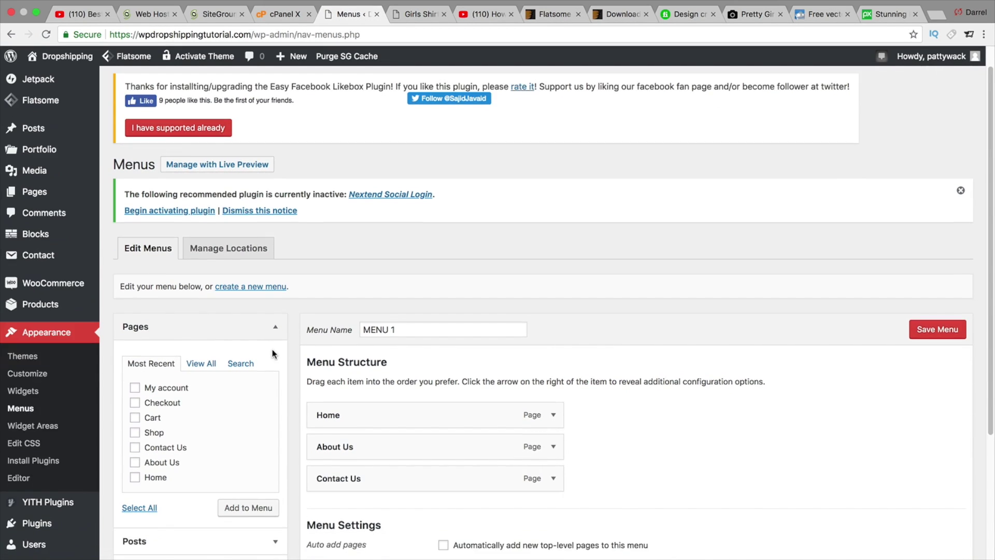
left_click(207, 364)
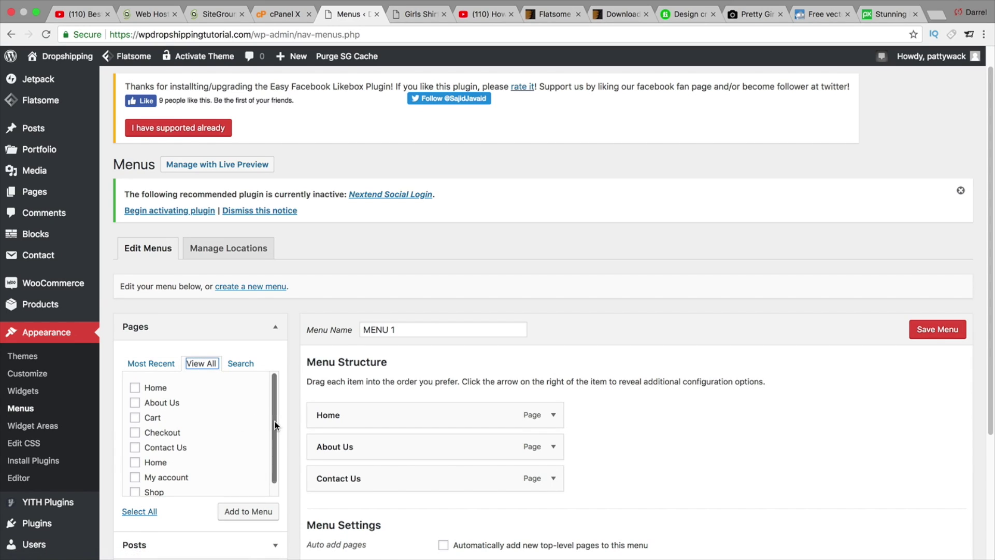
scroll(274, 425, "down", 1)
left_click(135, 481)
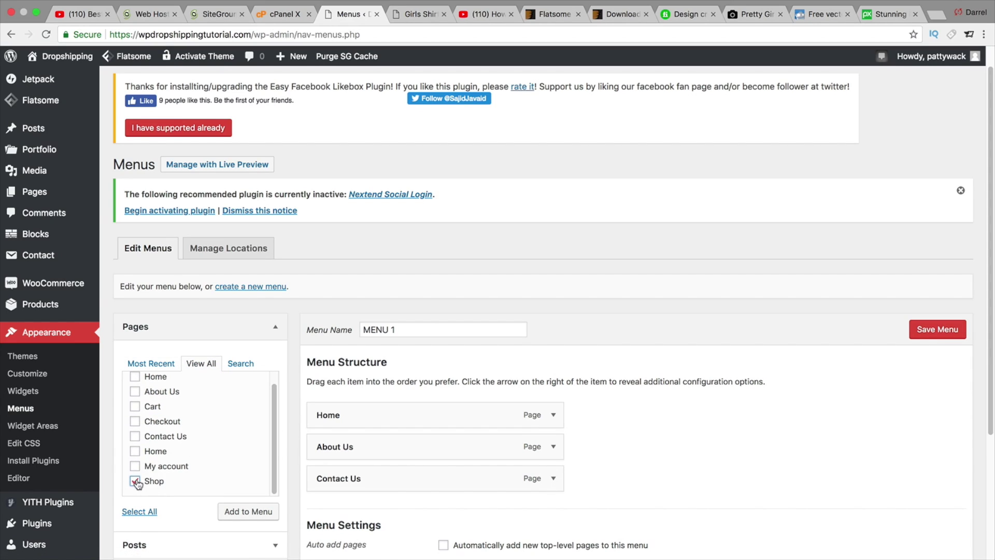
left_click(136, 421)
left_click(135, 407)
left_click(234, 511)
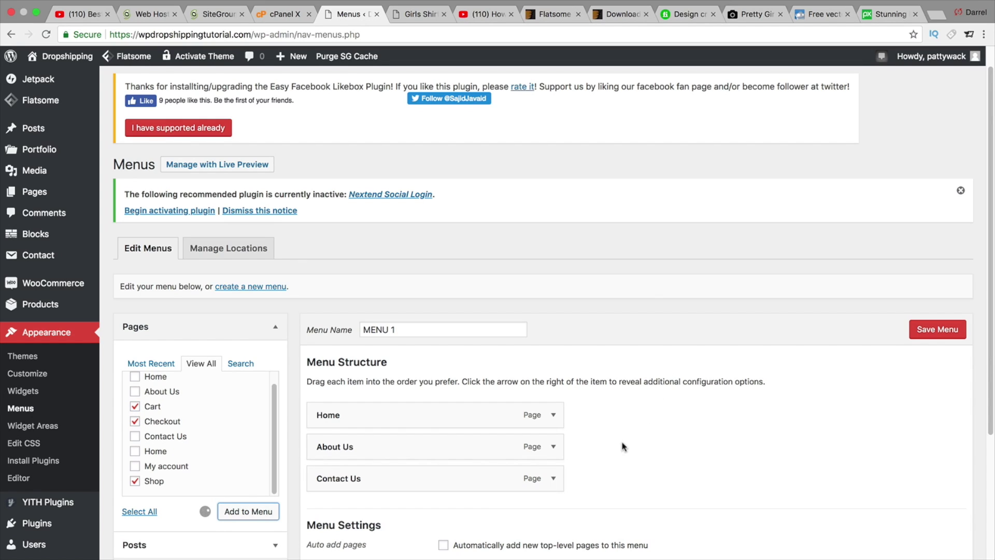
Order the menu Home, About Us, Shop, Checkout, Cart, Contact Us, save it, and view the storefront.
scroll(624, 446, "down", 2)
scroll(621, 426, "down", 1)
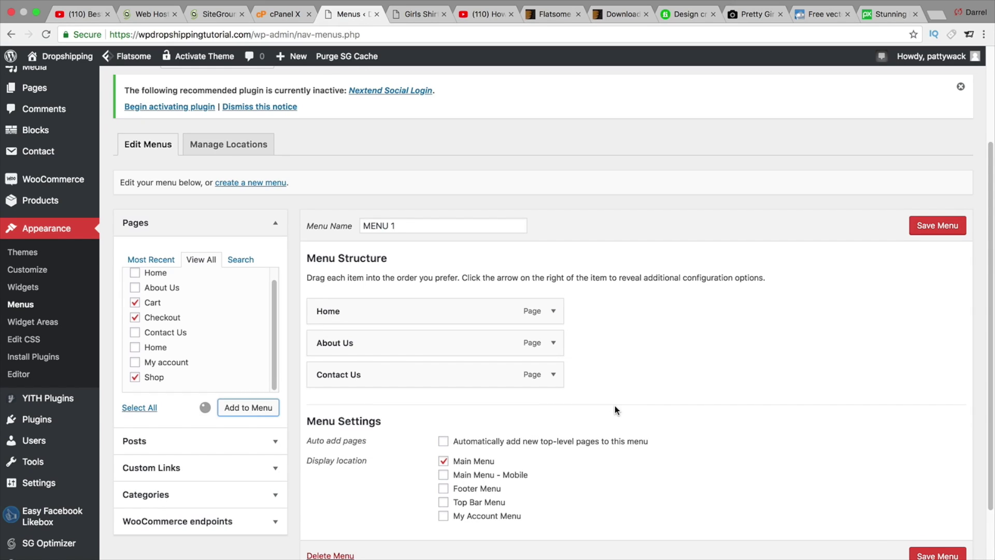
left_click_drag(395, 403, 393, 373)
left_click_drag(393, 438, 385, 409)
left_click_drag(384, 472, 381, 437)
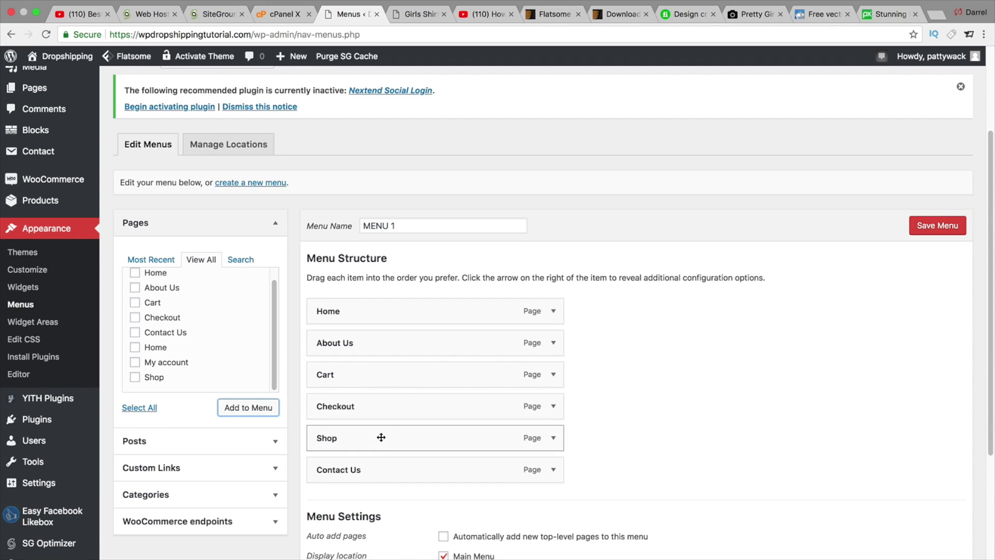
left_click_drag(439, 426, 402, 436)
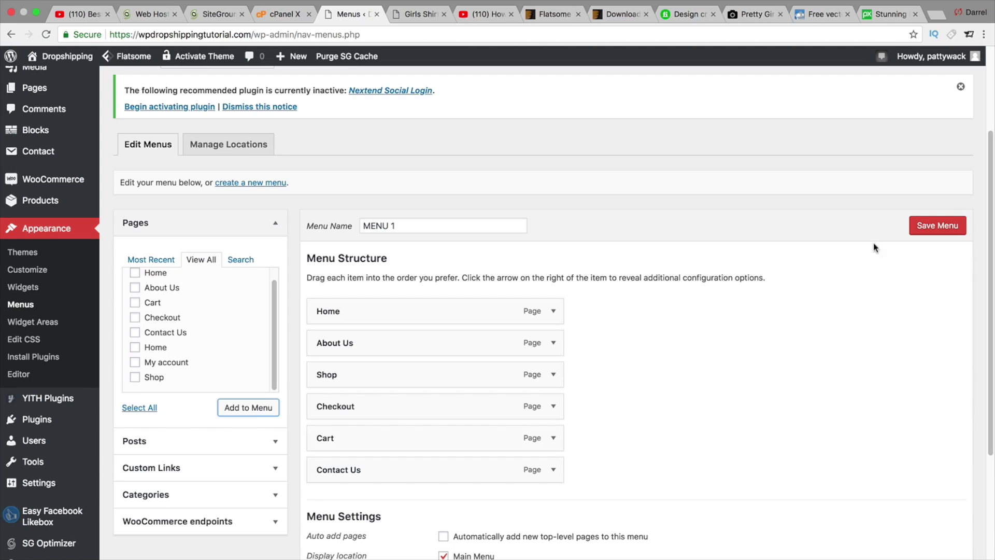
left_click(914, 229)
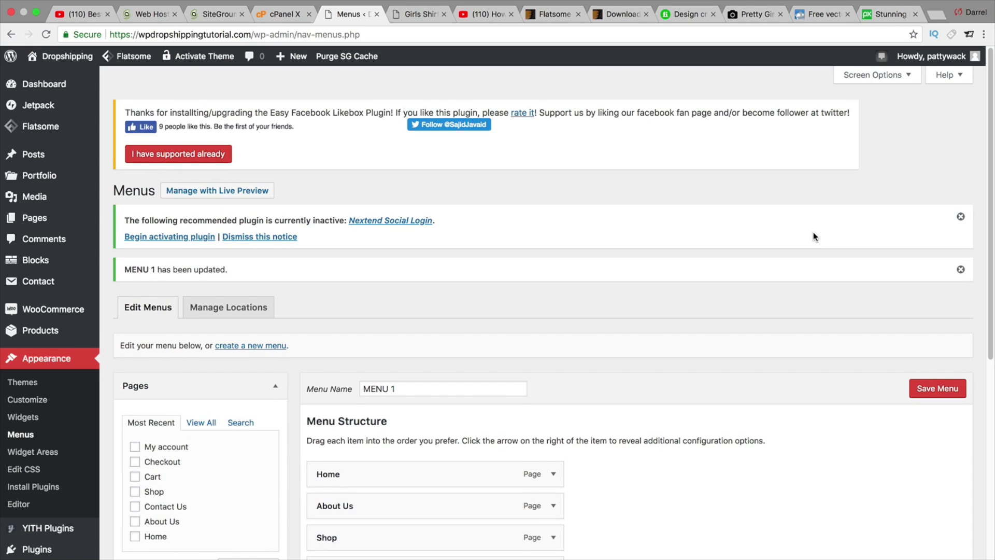
left_click(45, 80)
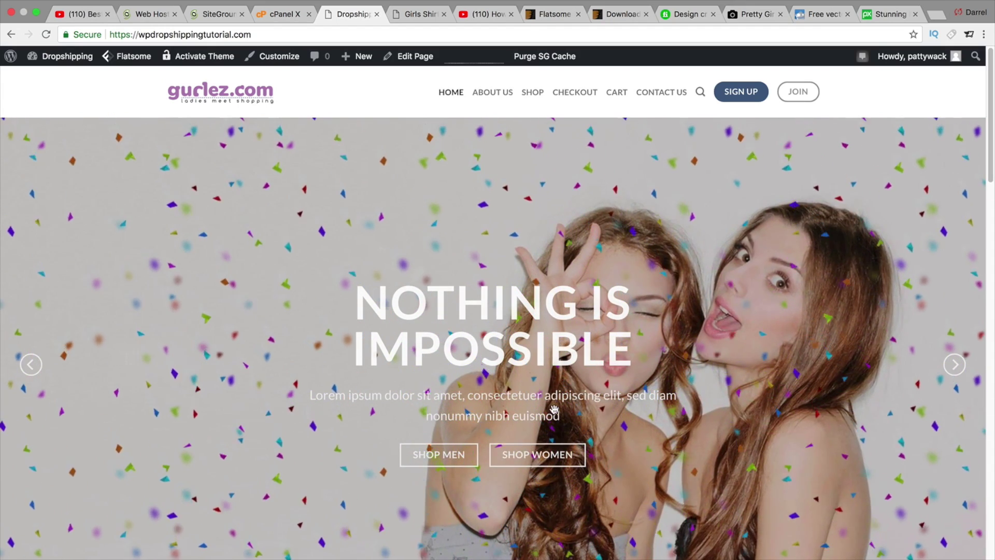
Go to the Shop page, which lists only Girls T Shirt at $100.00 beside an empty sidebar.
left_click(532, 93)
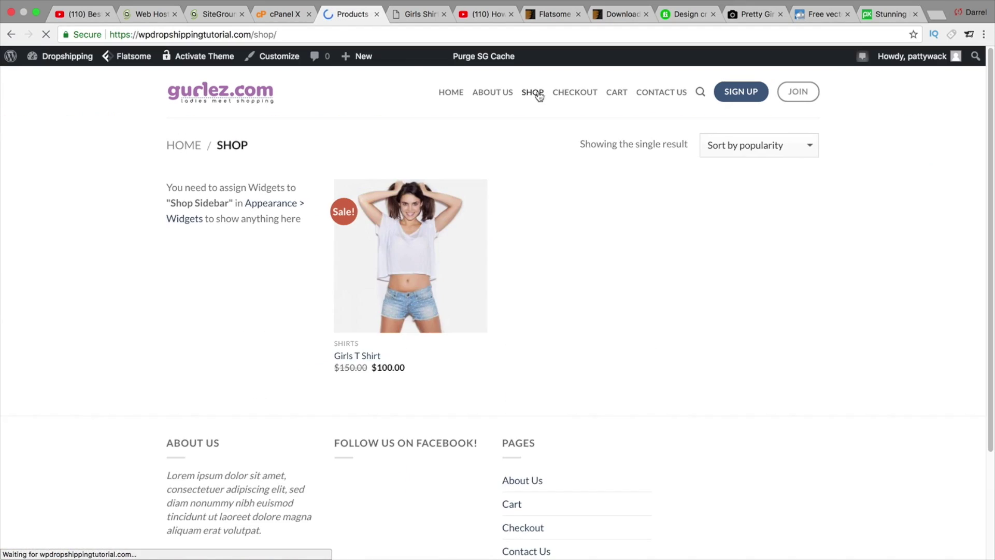
mouse_move(434, 218)
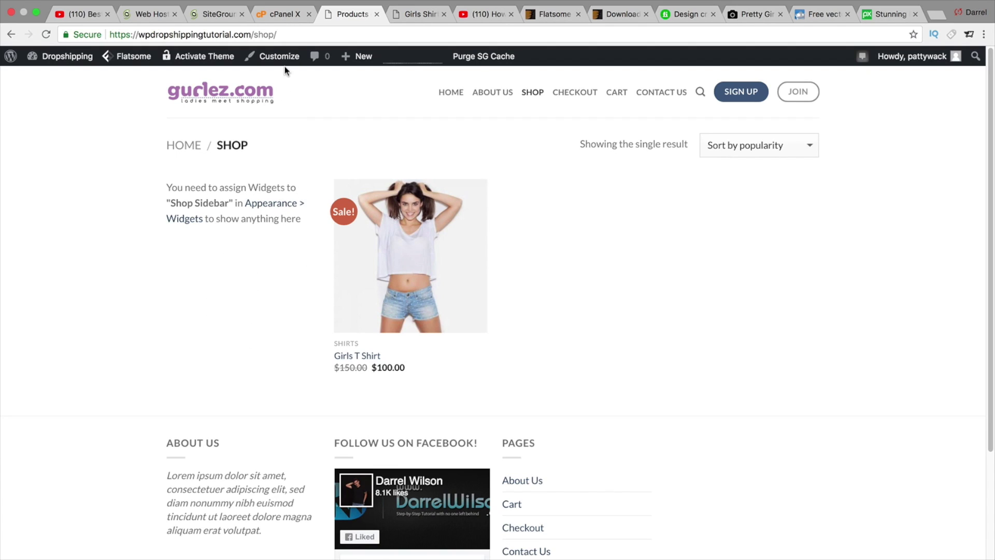
mouse_move(286, 63)
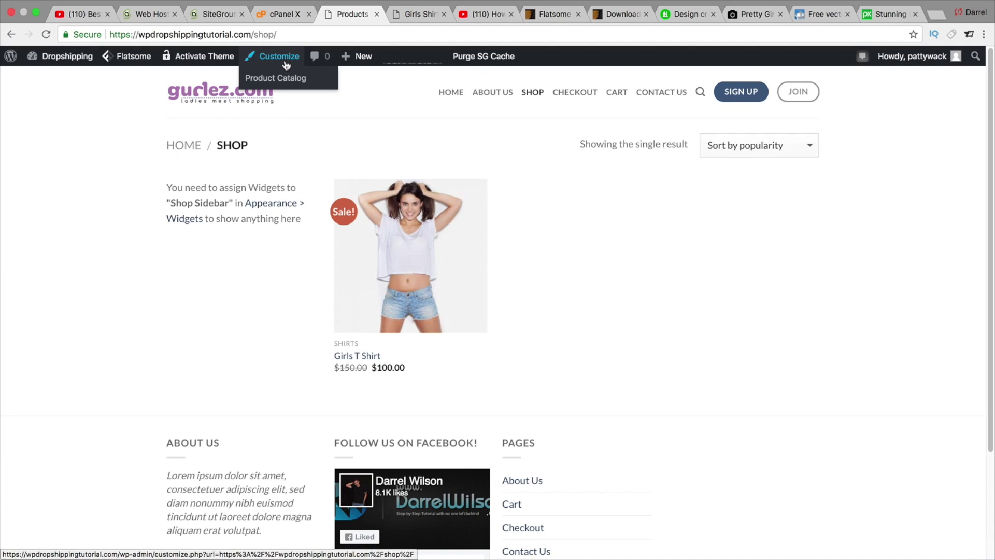
Expand the Shop Sidebar in Widgets and add the Filter Products by Price widget.
mouse_move(70, 62)
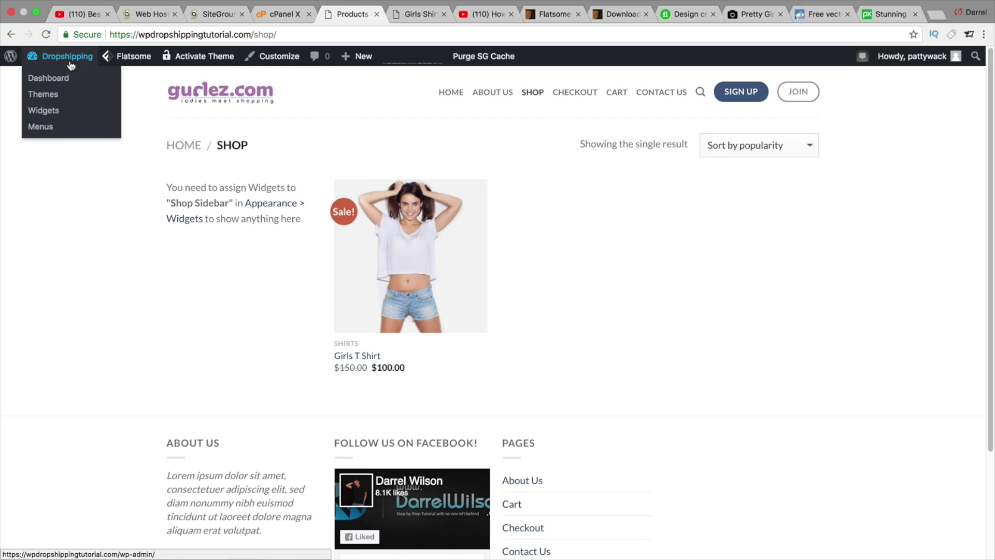
left_click(67, 116)
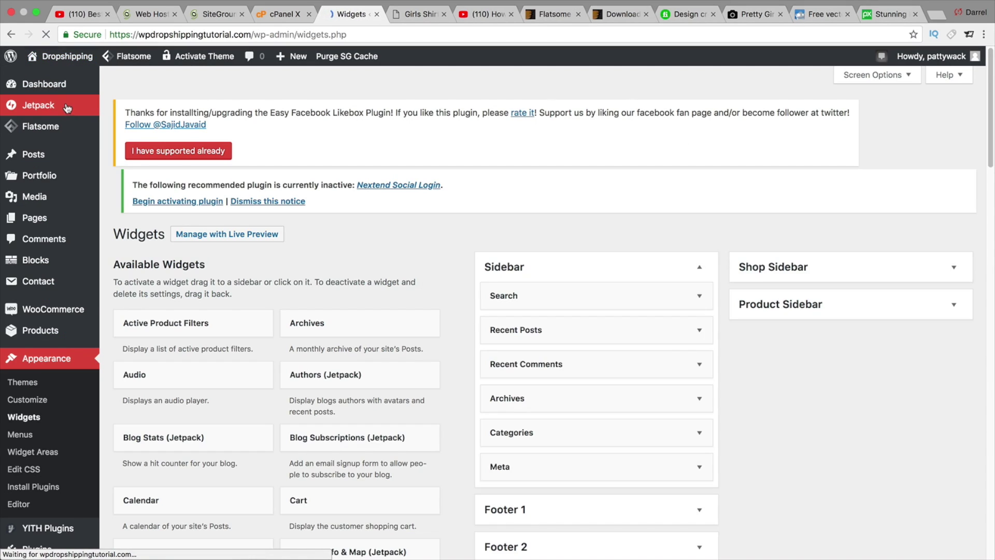
scroll(469, 331, "down", 1)
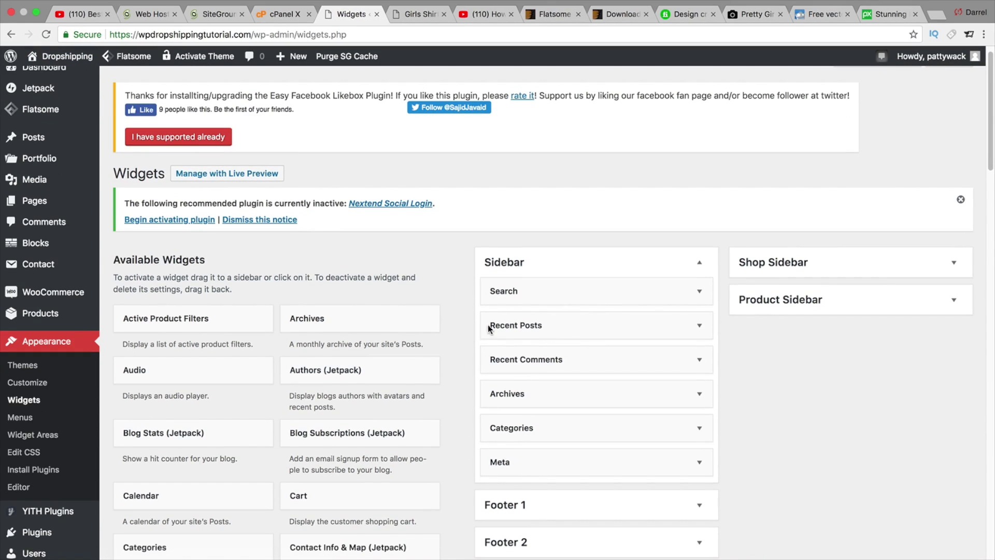
left_click(785, 275)
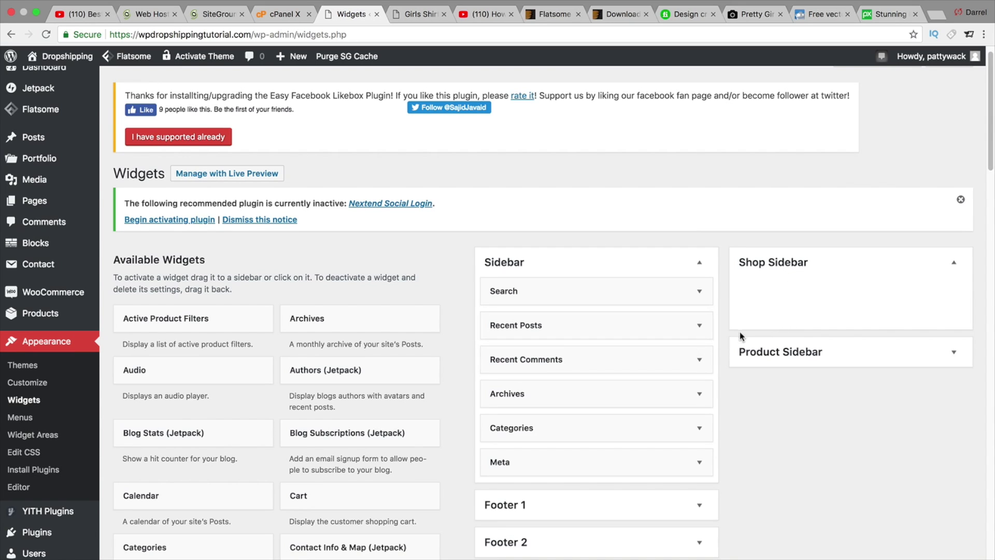
scroll(400, 335, "down", 3)
scroll(400, 336, "down", 9)
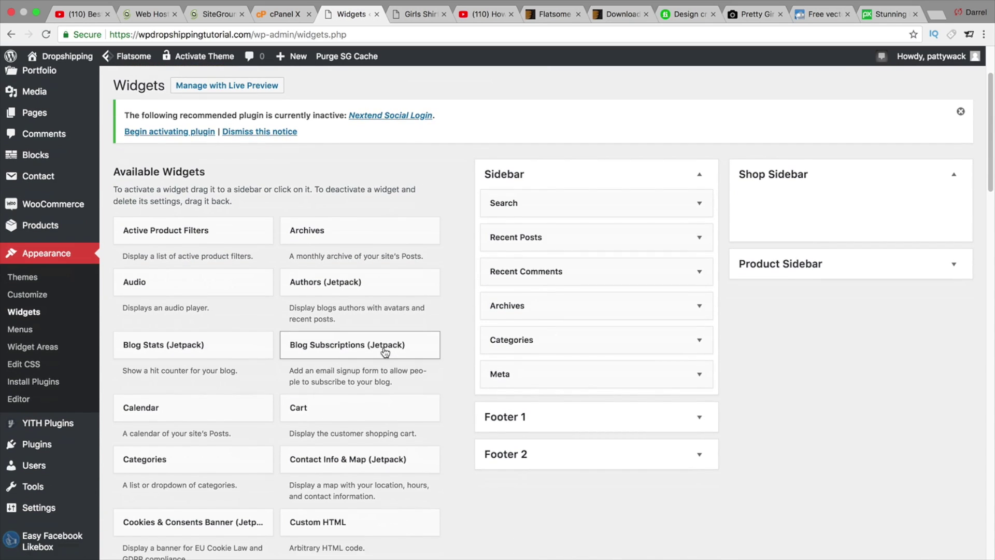
scroll(382, 352, "down", 3)
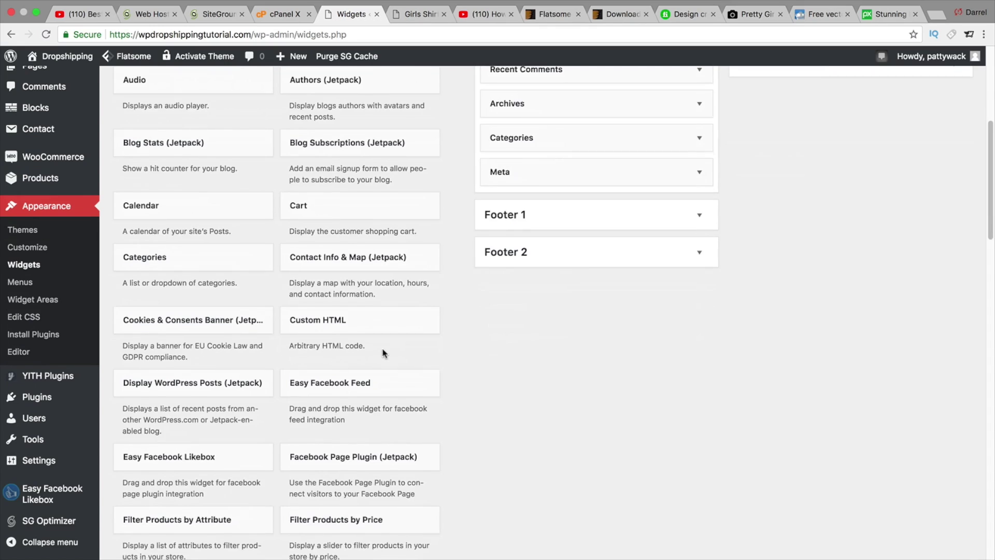
left_click_drag(386, 453, 824, 306)
Add Filter Products by Rating and Flatsome Upsell Products to the Shop Sidebar.
scroll(518, 363, "up", 15)
scroll(496, 355, "down", 14)
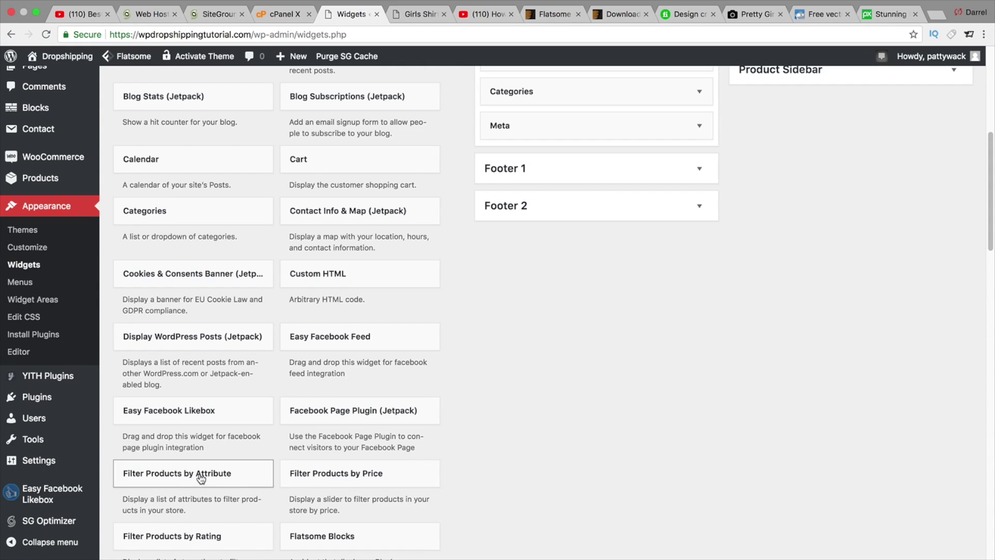
scroll(311, 490, "down", 1)
left_click_drag(217, 507, 868, 392)
scroll(504, 345, "up", 16)
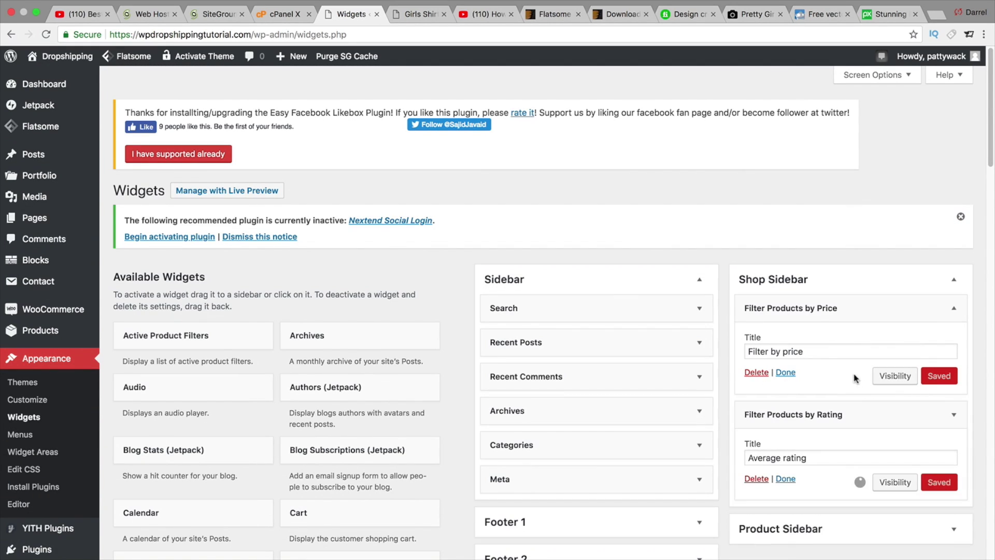
scroll(347, 375, "down", 15)
scroll(350, 373, "down", 1)
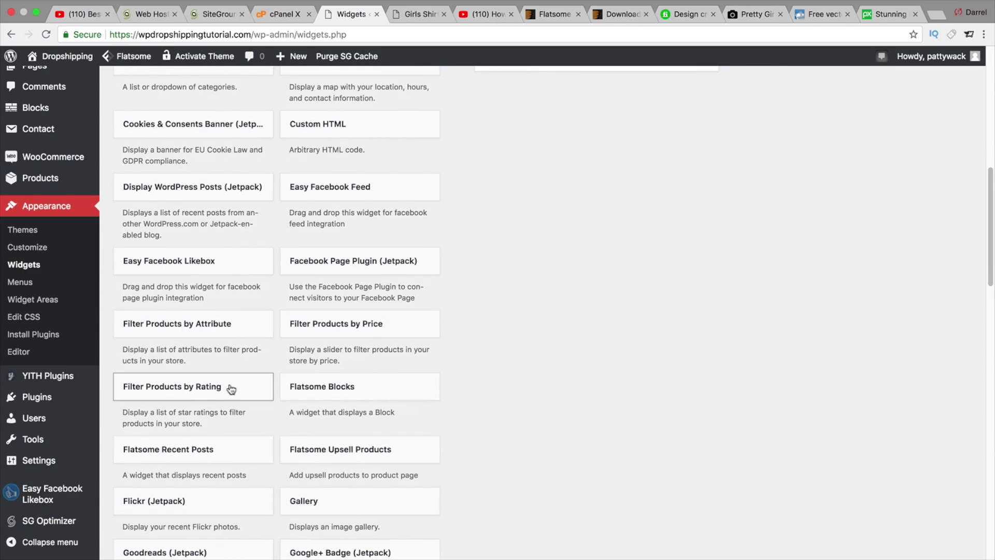
scroll(259, 387, "down", 1)
left_click_drag(364, 442, 821, 337)
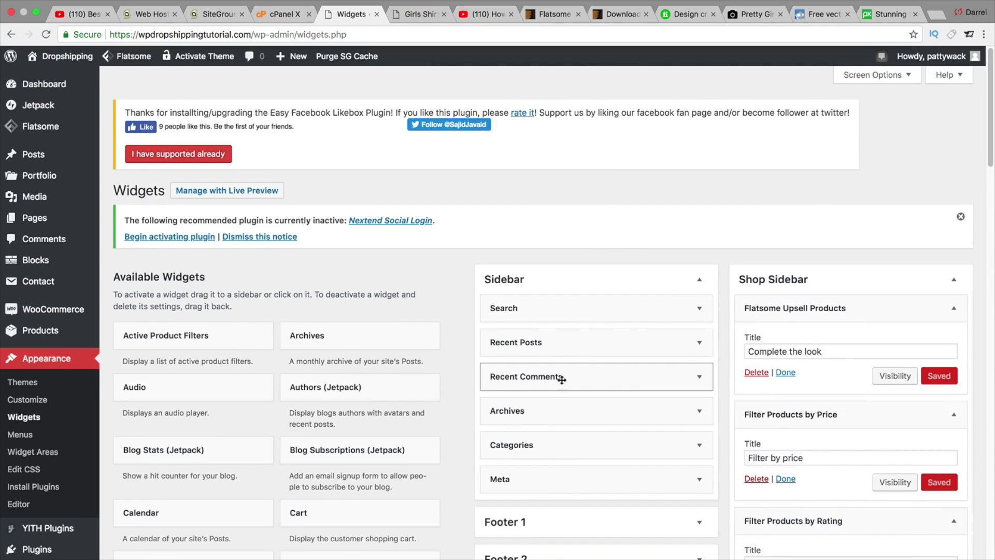
Reposition the Easy Facebook Likebox widget, then return to the site homepage.
scroll(444, 379, "down", 3)
scroll(443, 383, "down", 2)
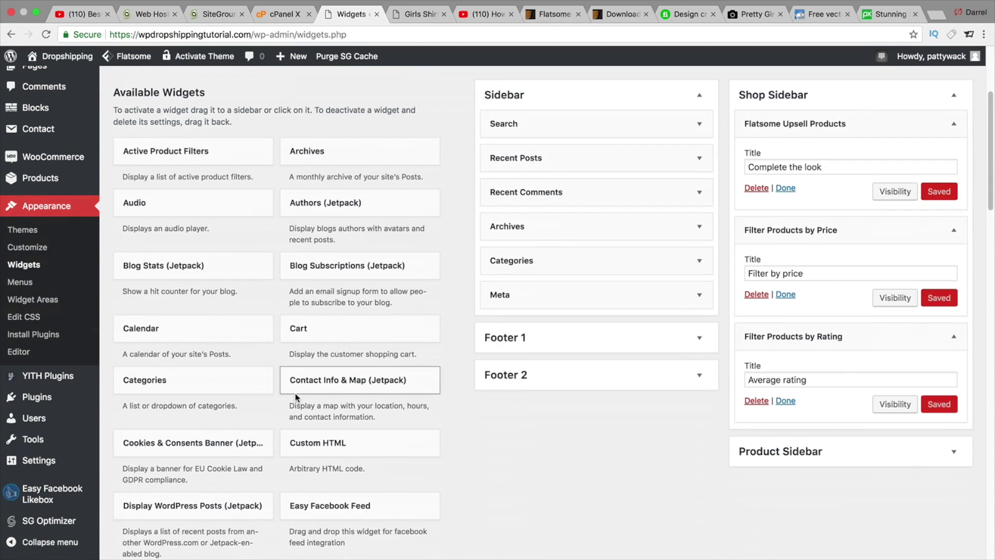
scroll(251, 419, "down", 2)
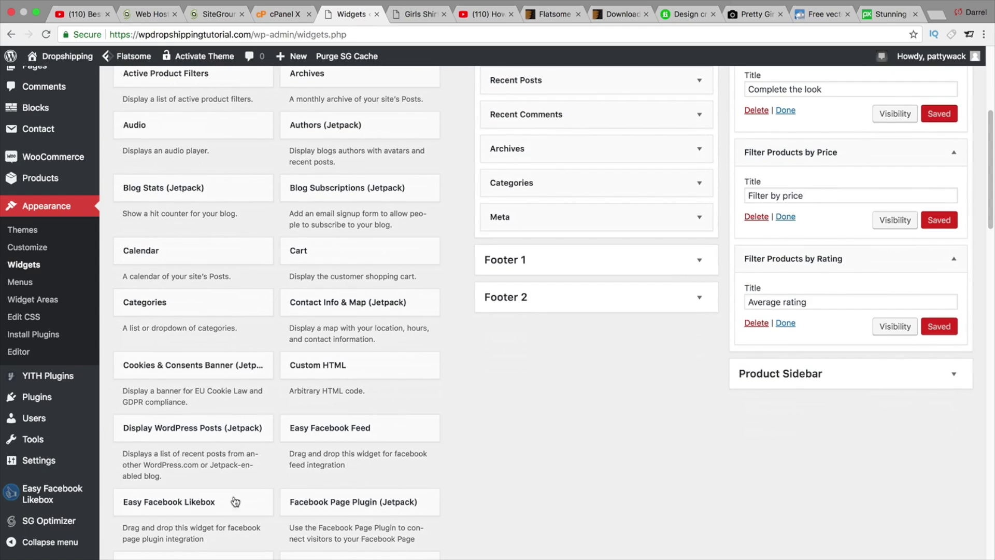
left_click_drag(236, 501, 871, 269)
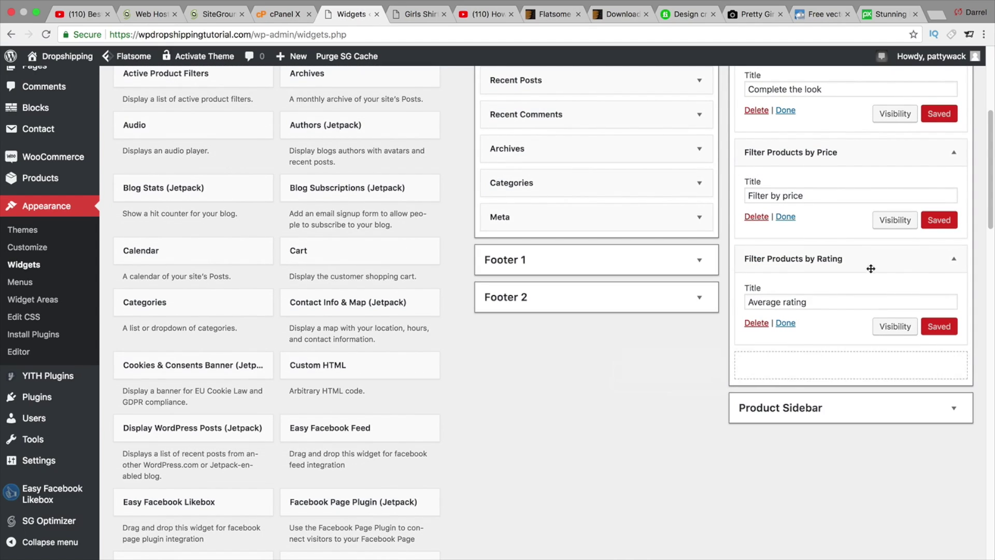
left_click_drag(804, 333, 254, 429)
scroll(716, 313, "up", 5)
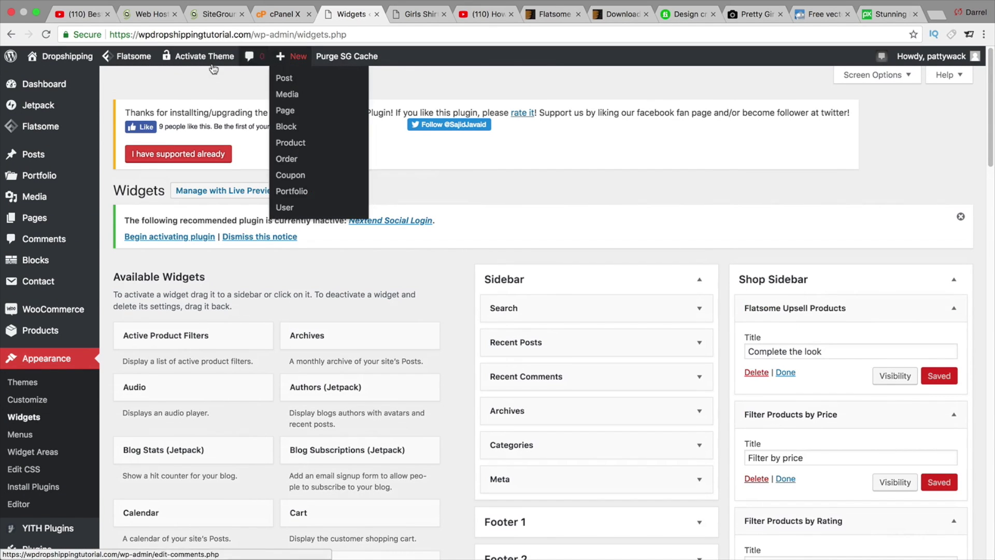
left_click(81, 79)
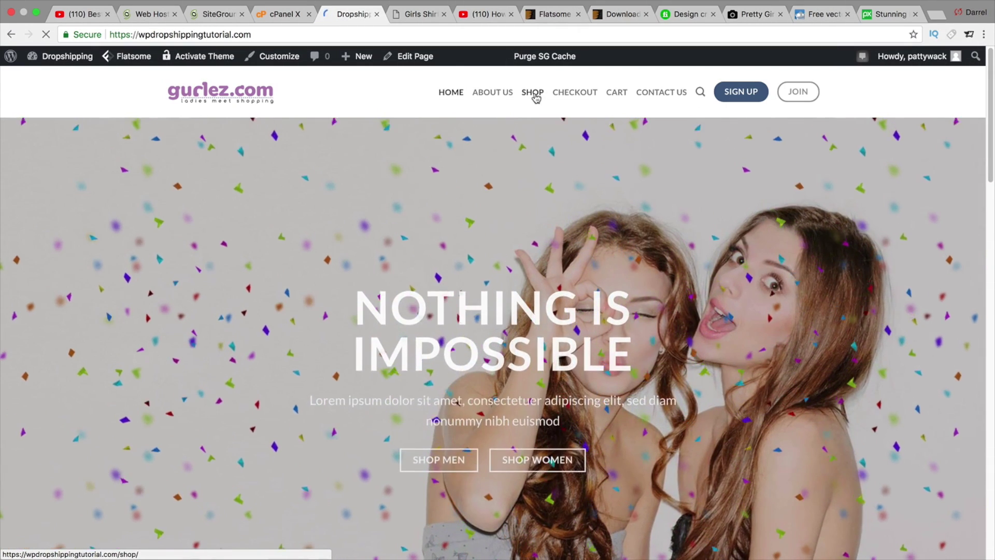
Set the Product Catalog's shop page display to Show products so Girls T Shirt is listed.
left_click(536, 98)
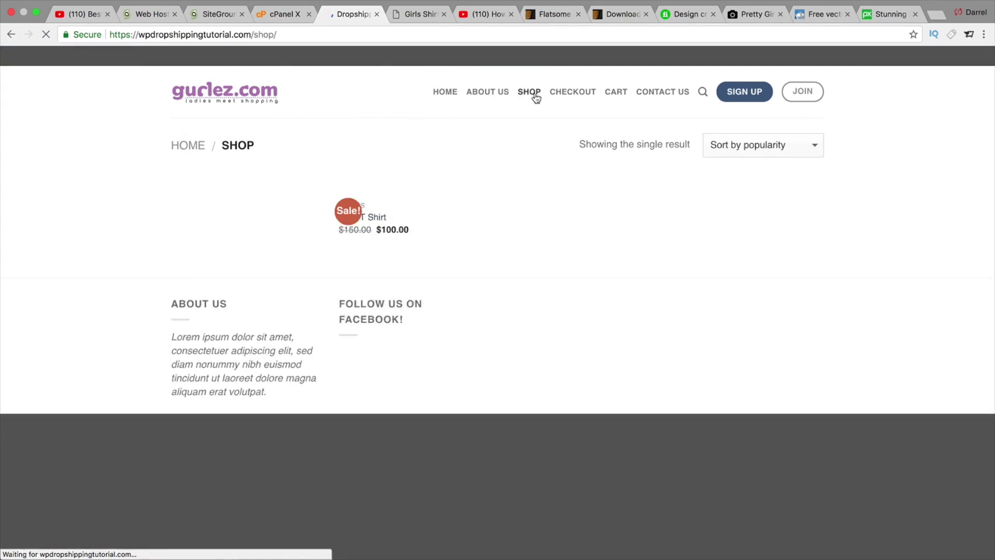
mouse_move(288, 67)
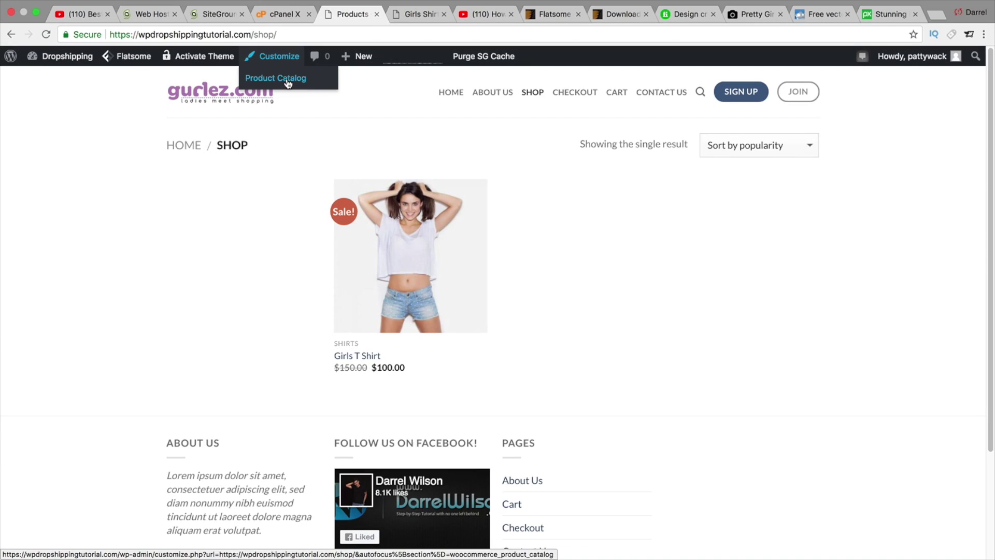
left_click(288, 82)
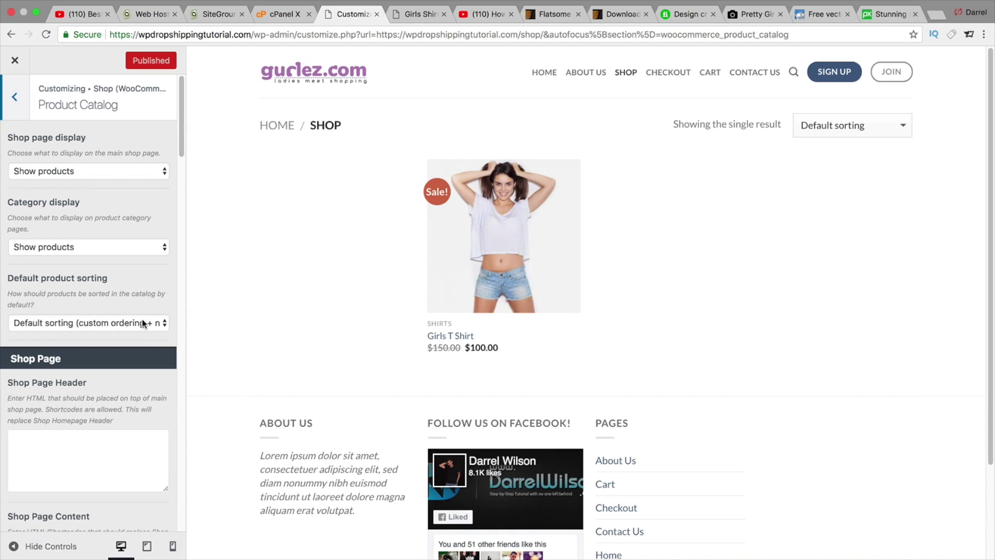
left_click(15, 104)
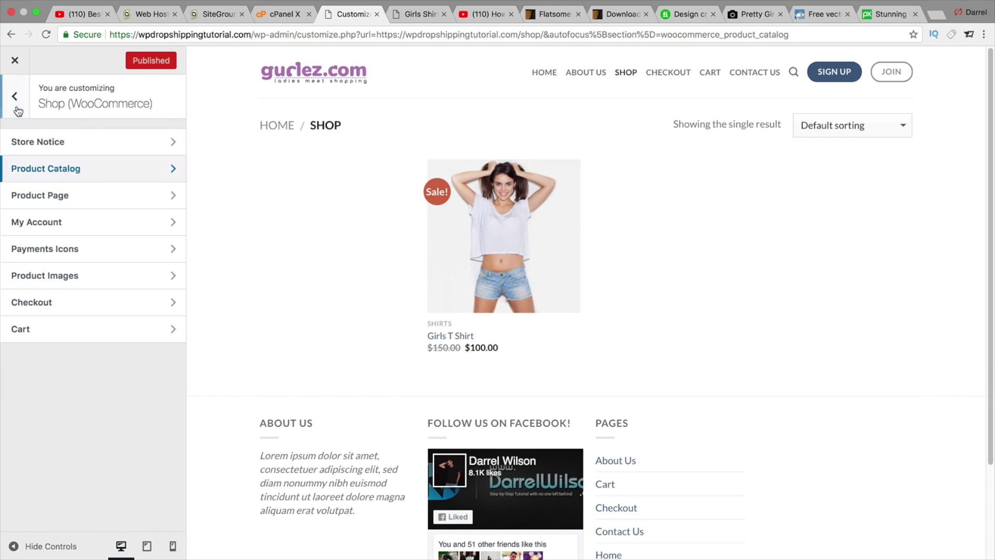
left_click(80, 171)
left_click(81, 170)
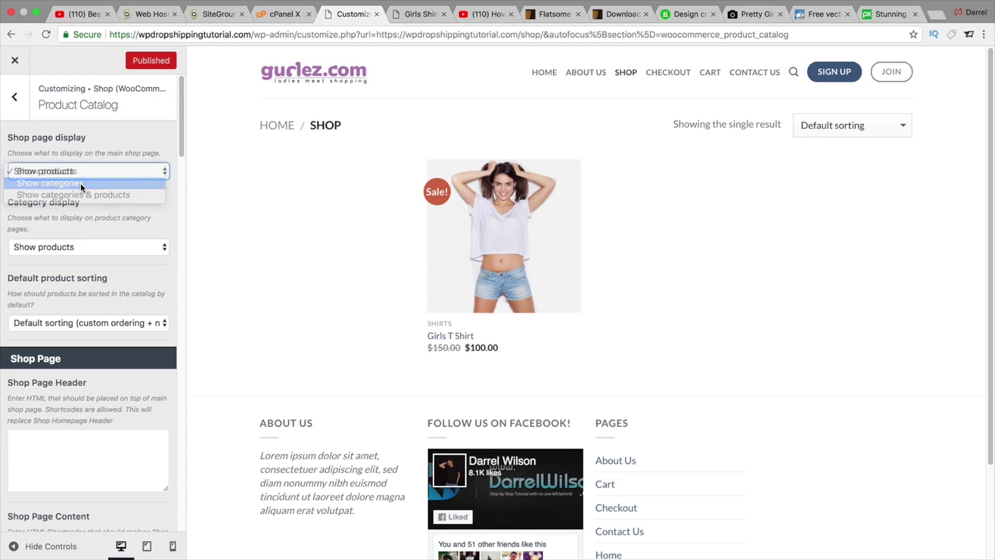
left_click(81, 184)
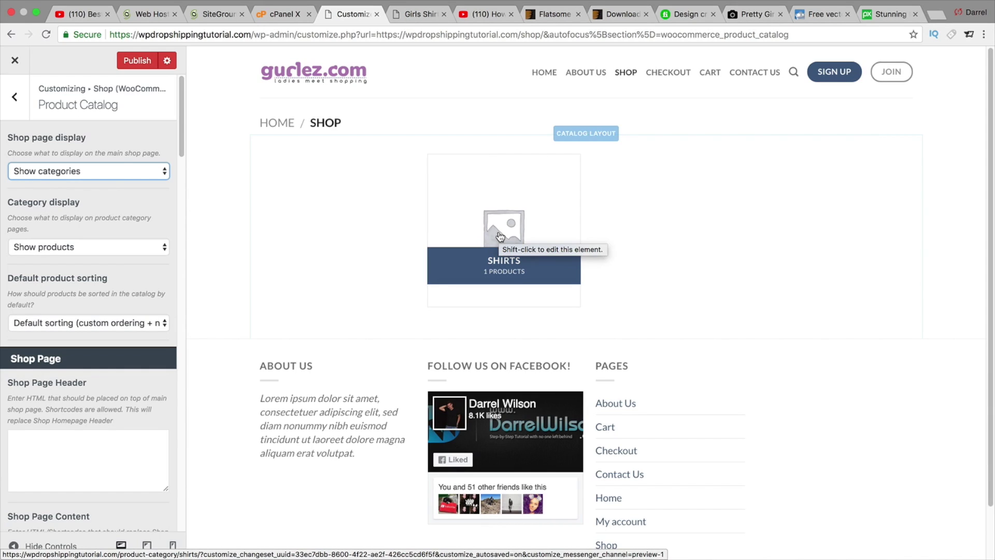
left_click(147, 171)
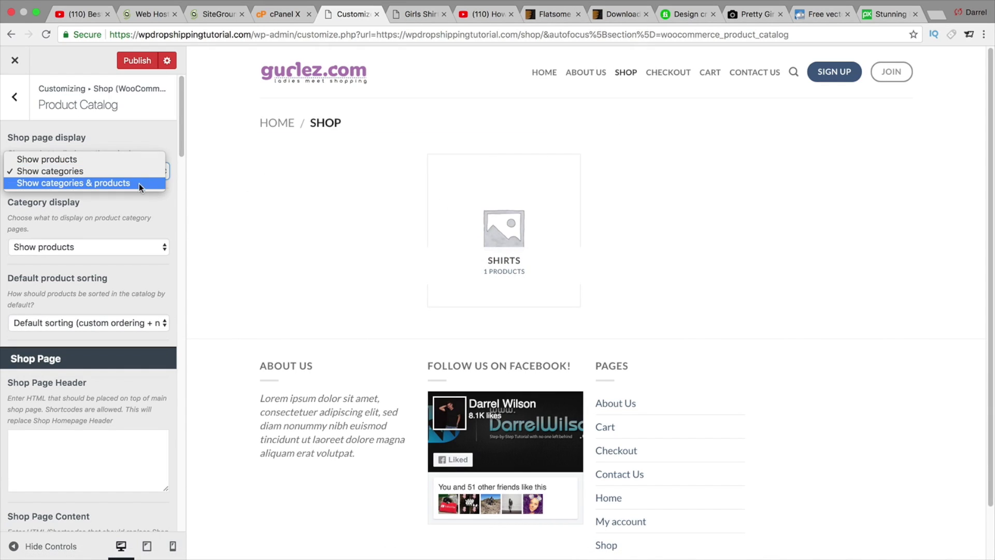
left_click(137, 161)
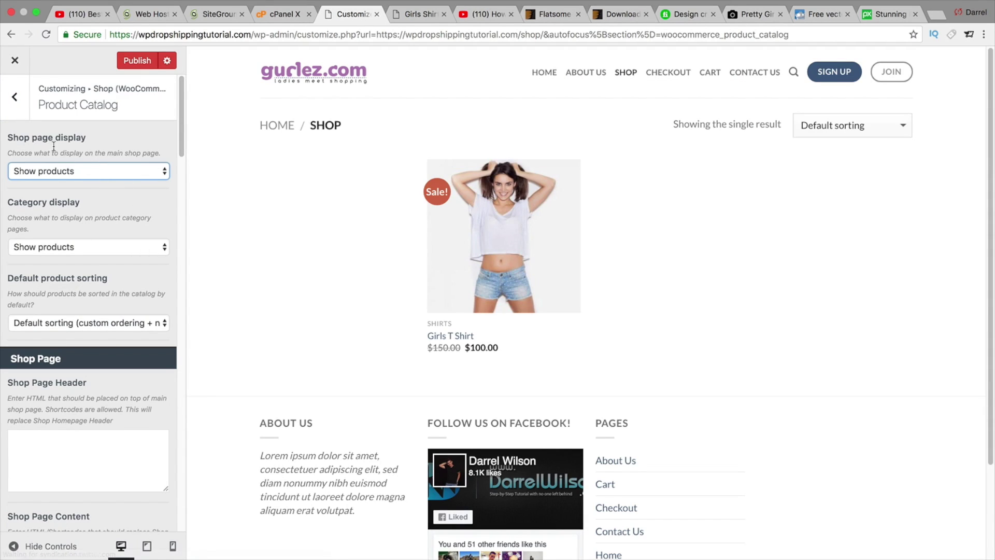
left_click(15, 96)
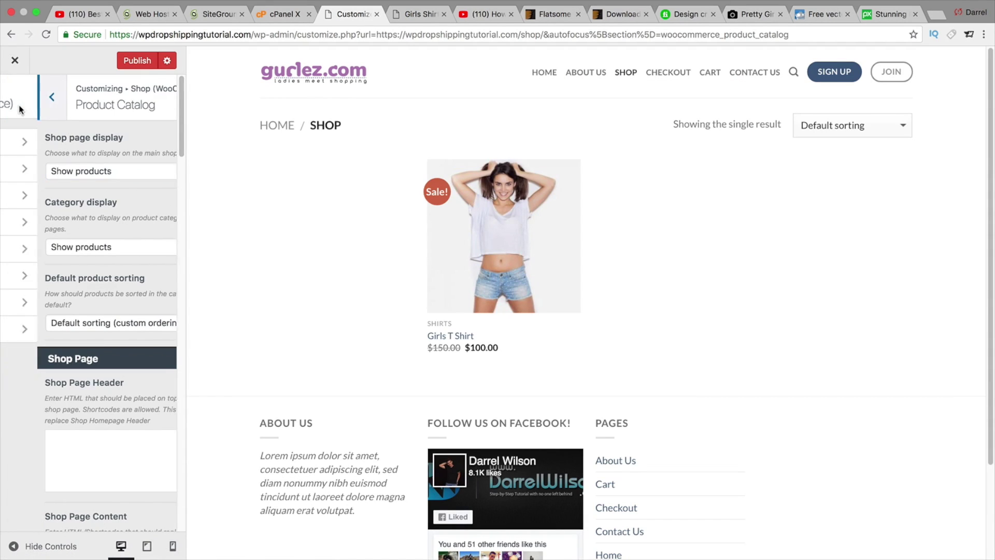
Give product pages a left sidebar layout and the third product header style.
left_click(68, 194)
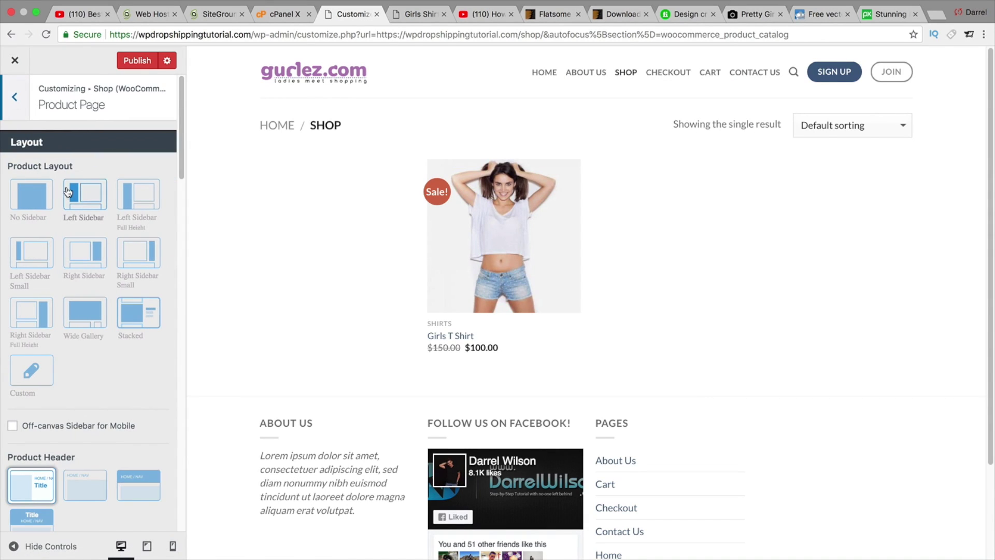
left_click(75, 196)
left_click(153, 202)
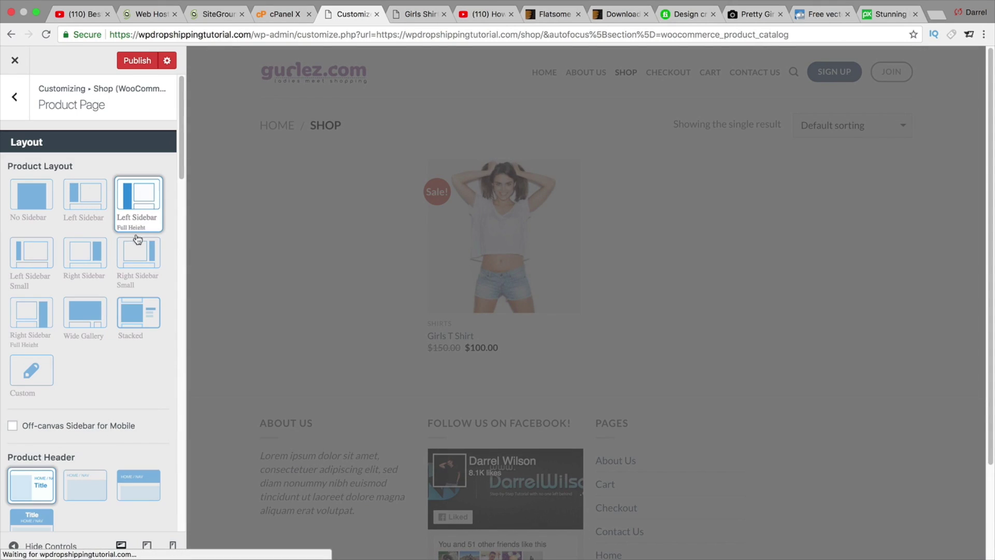
left_click(93, 245)
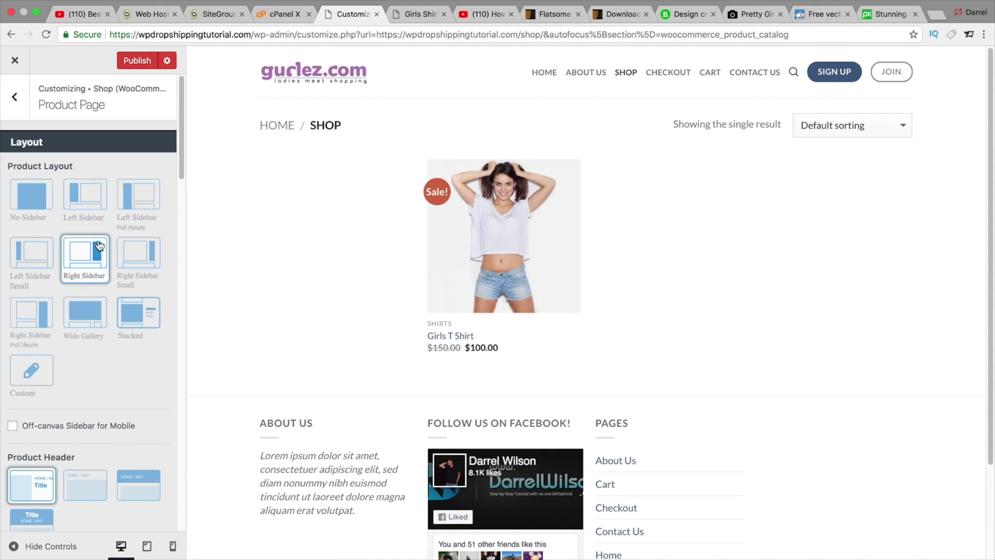
left_click(90, 195)
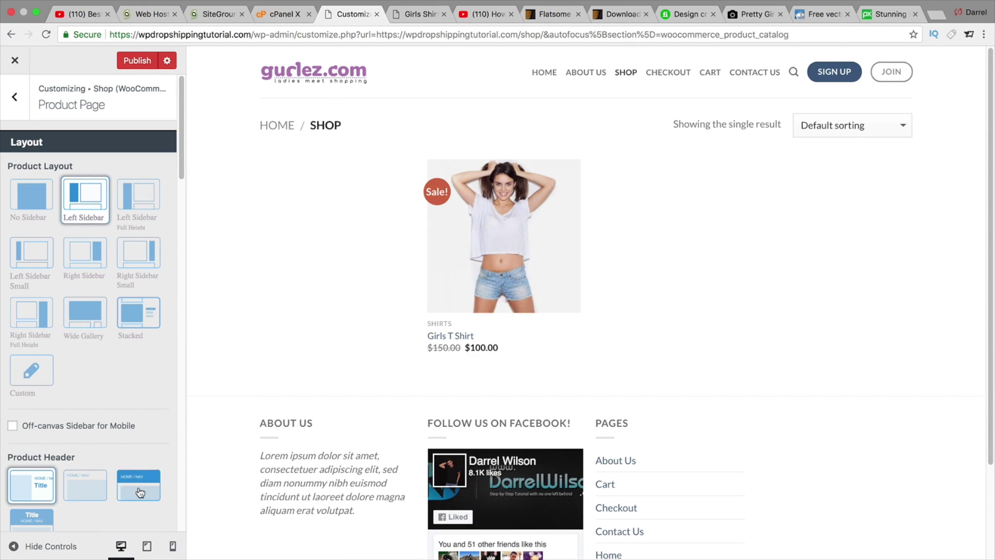
left_click(140, 492)
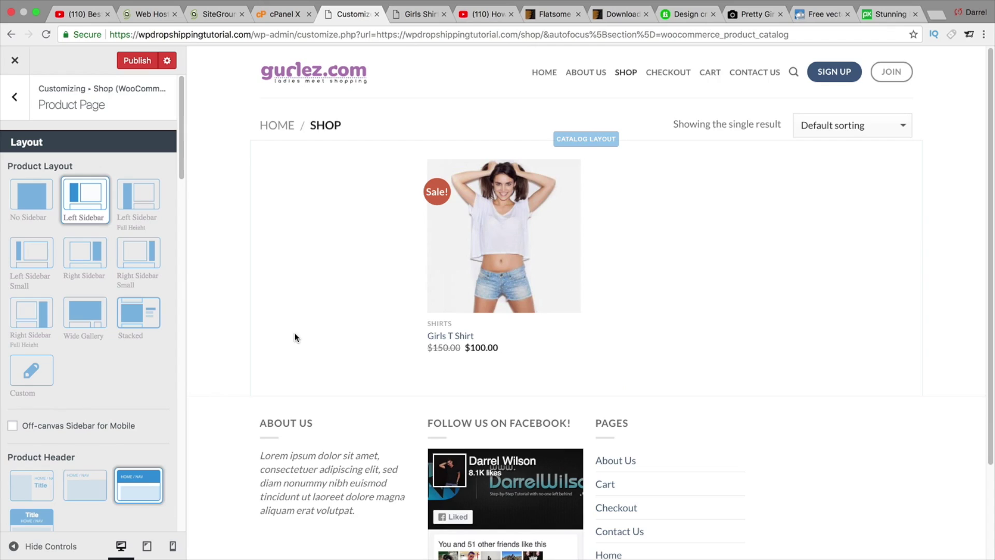
scroll(49, 480, "down", 1)
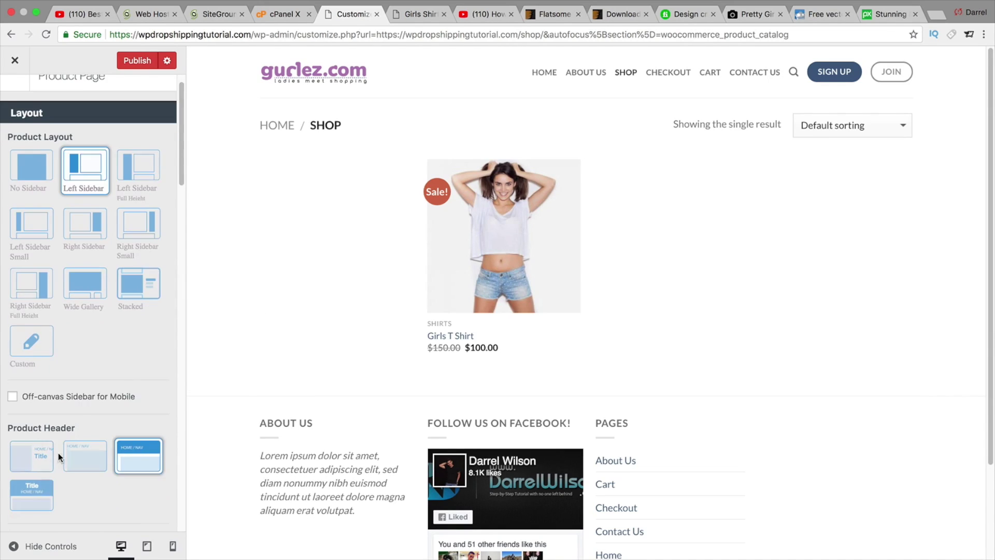
scroll(62, 418, "up", 1)
left_click(23, 97)
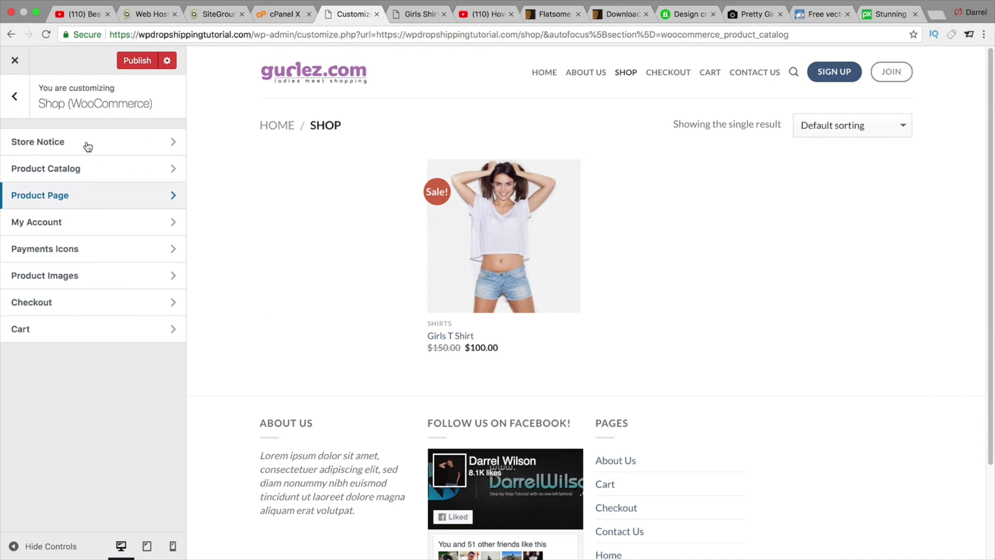
Set the catalog to a right sidebar, third list style and dark title banner, and publish.
left_click(68, 174)
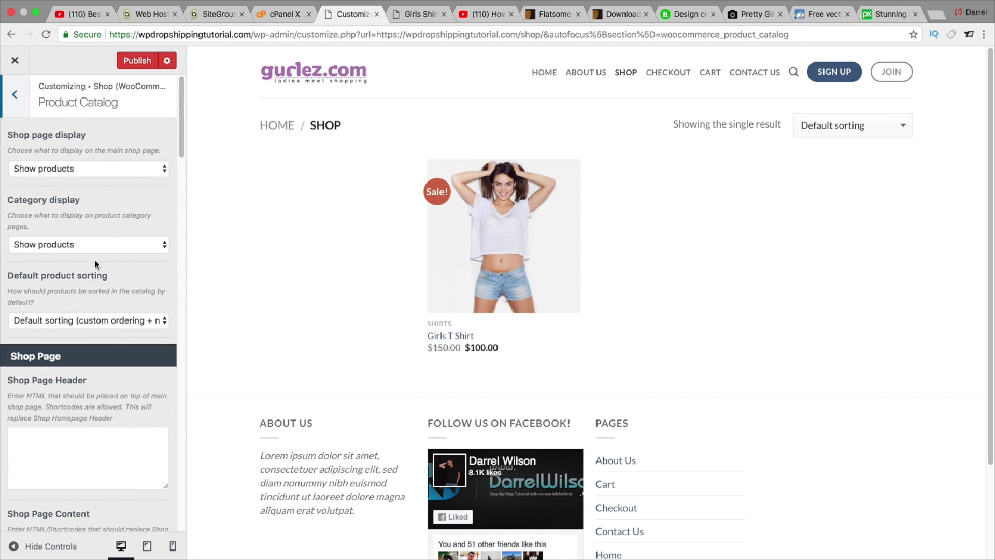
scroll(95, 264, "down", 5)
left_click(133, 340)
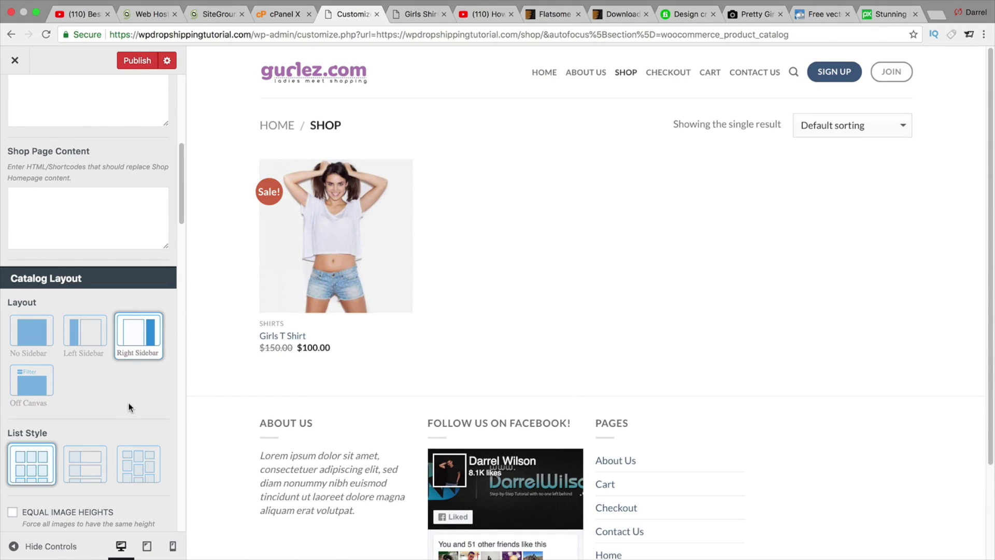
left_click(79, 469)
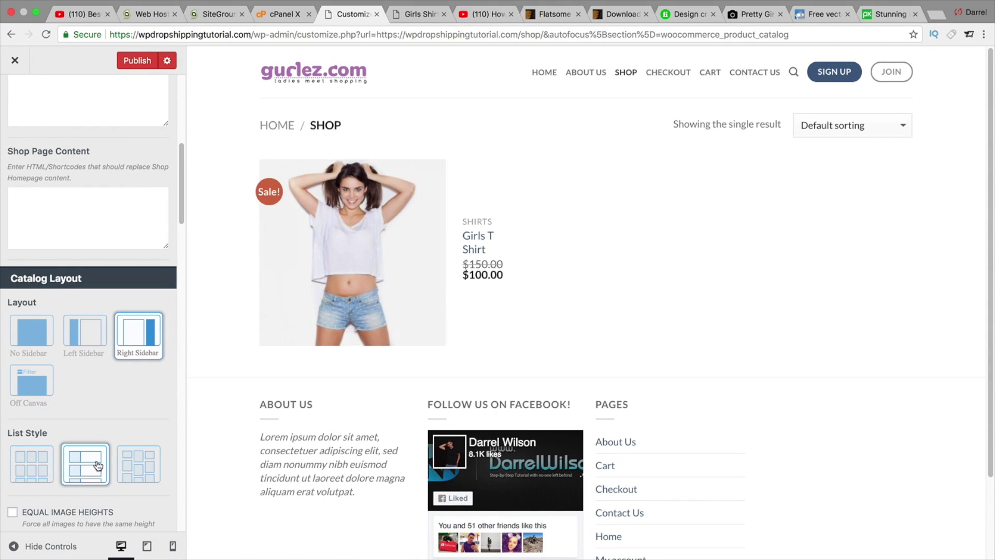
left_click(127, 465)
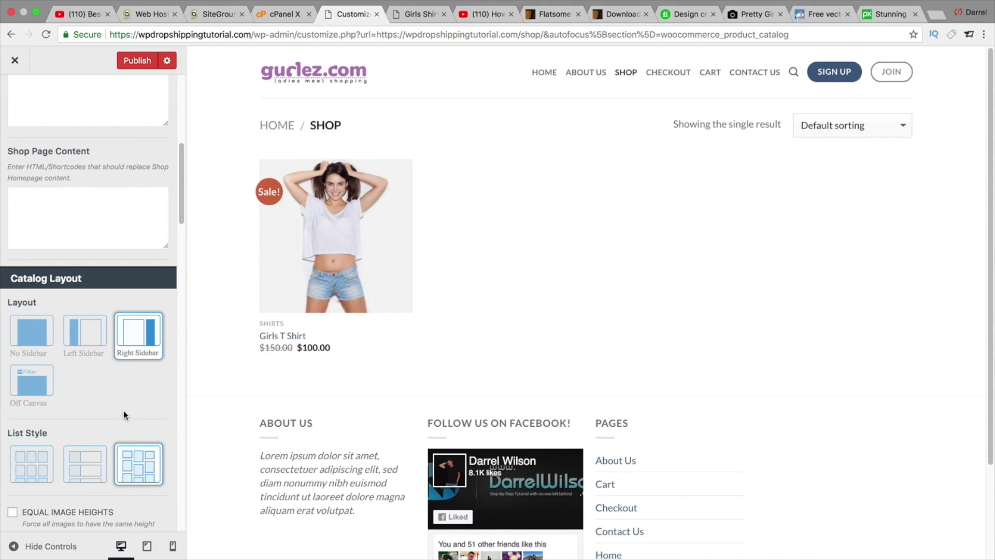
scroll(123, 410, "down", 5)
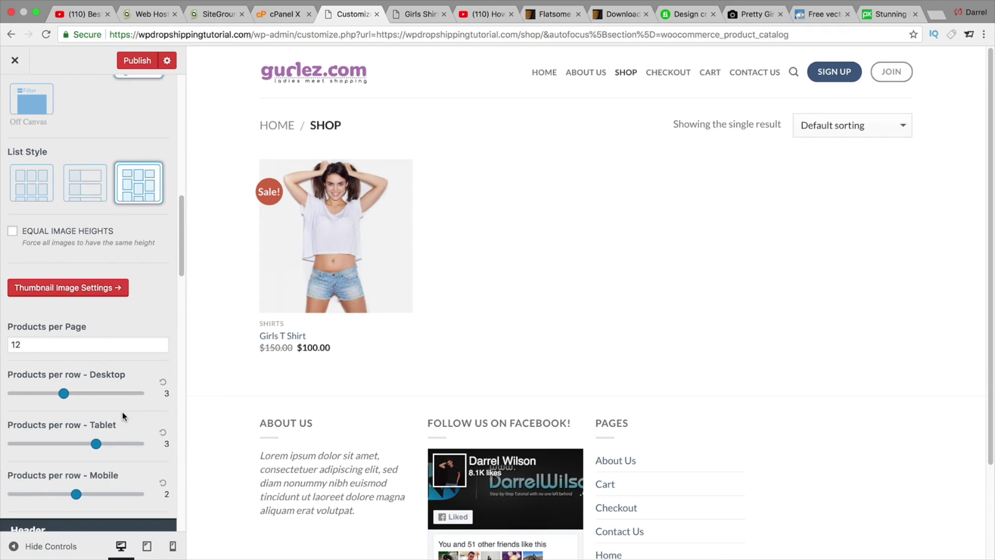
scroll(64, 392, "down", 6)
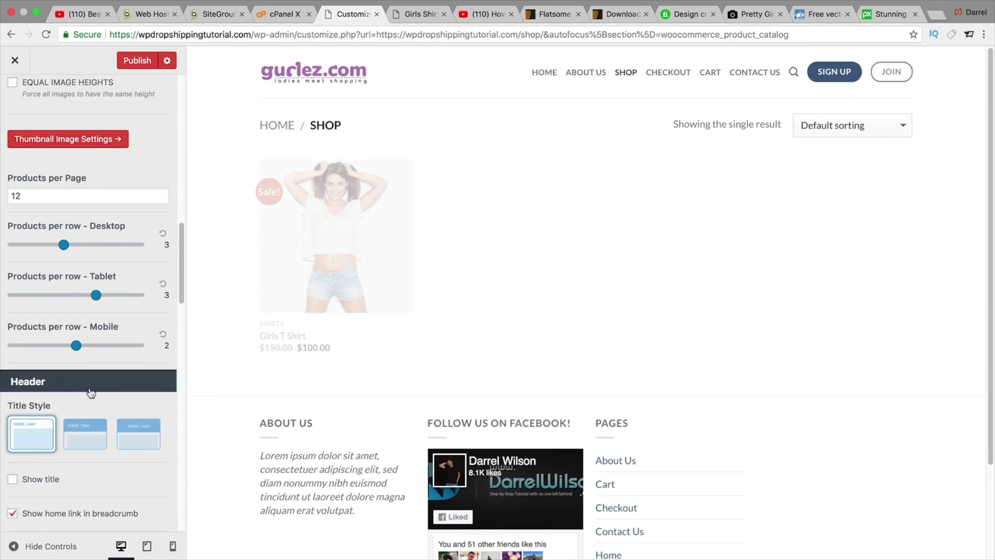
left_click(83, 276)
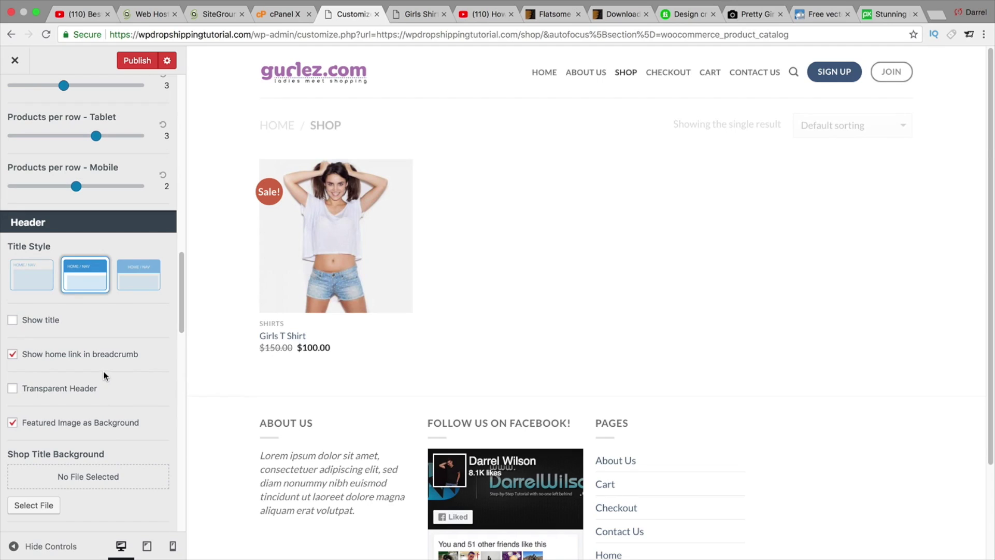
left_click(139, 62)
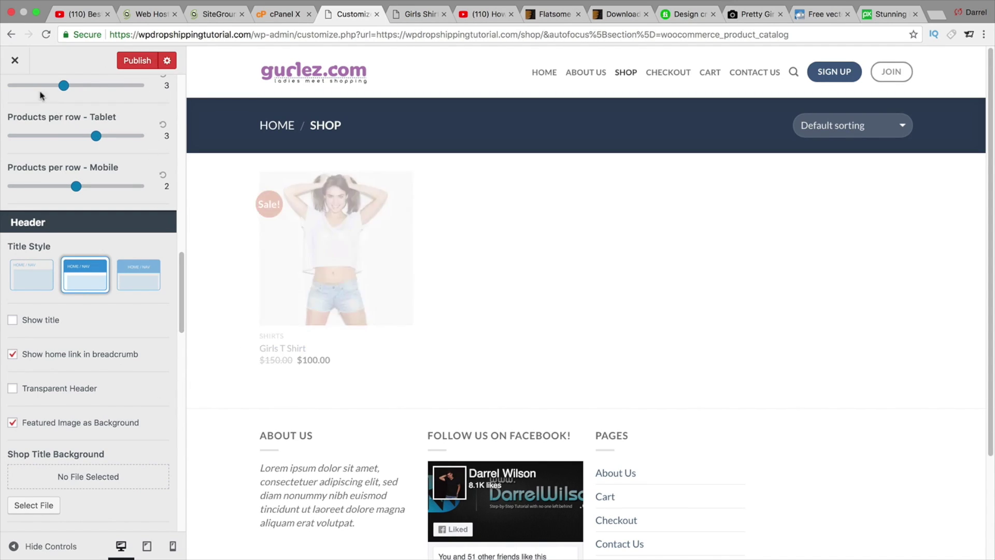
left_click(137, 62)
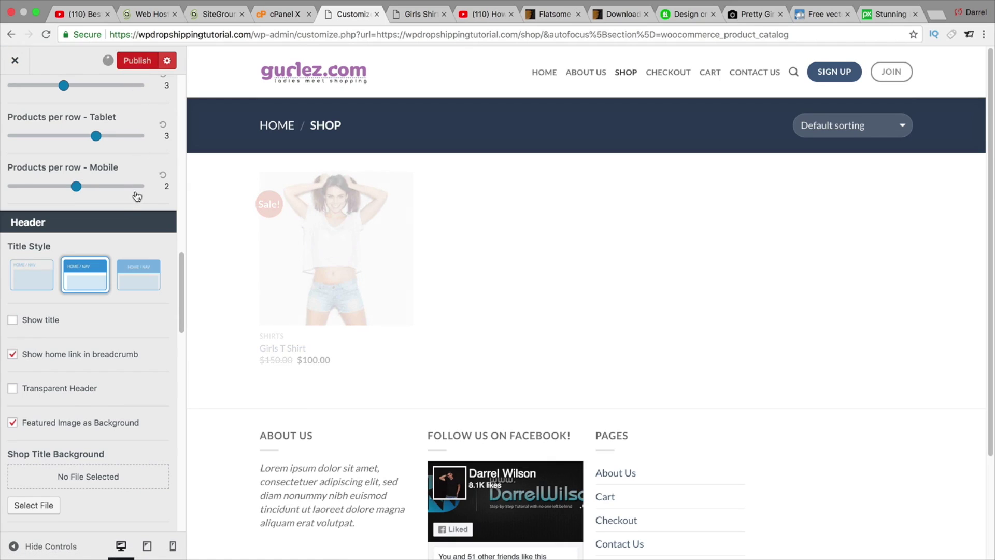
scroll(135, 188, "up", 8)
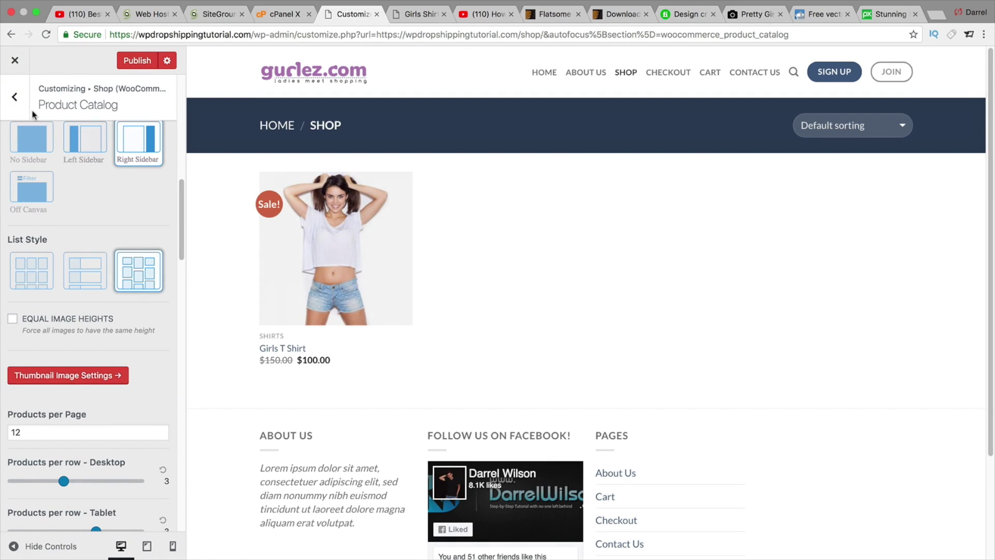
Switch the Girls T Shirt product page to No Sidebar, publish, and close the customizer.
left_click(14, 96)
left_click(56, 197)
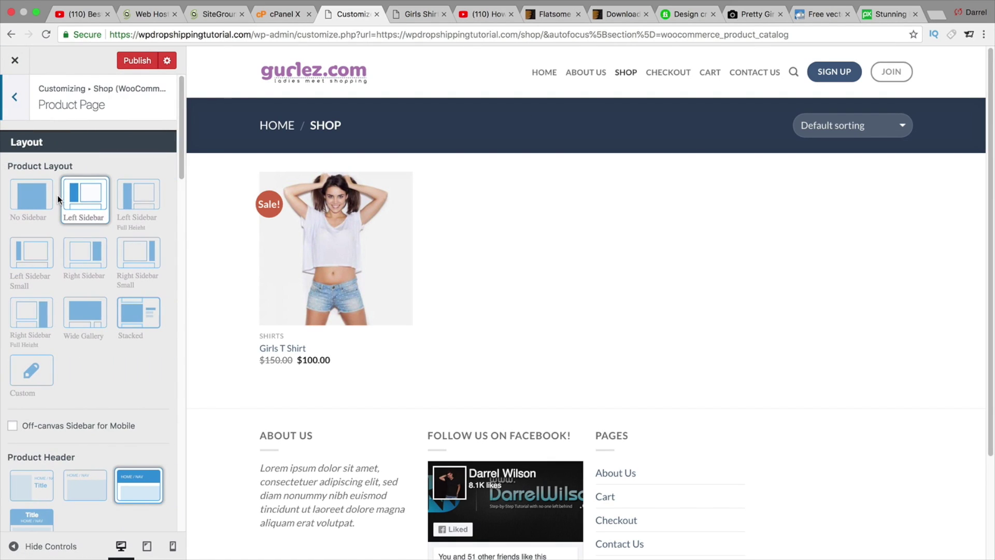
left_click(315, 225)
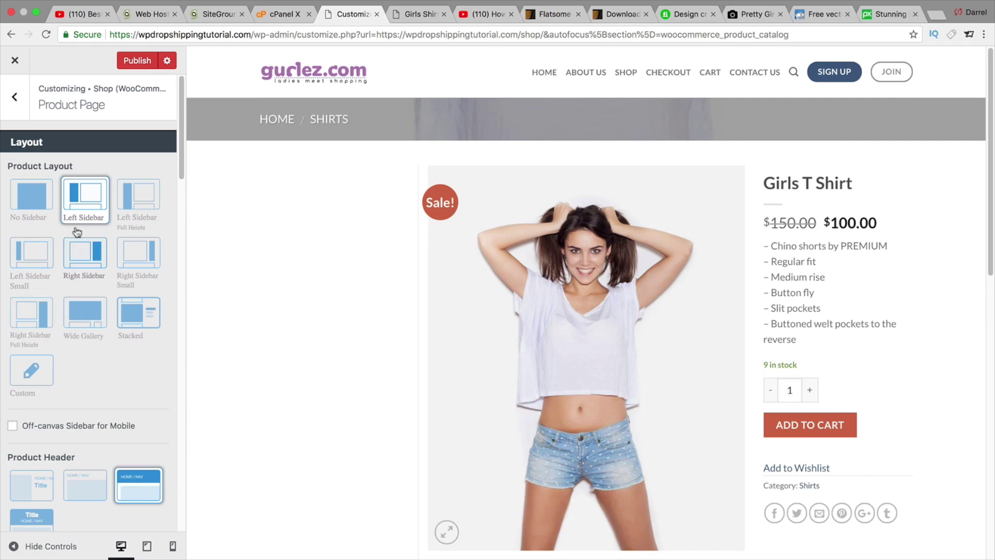
left_click(34, 199)
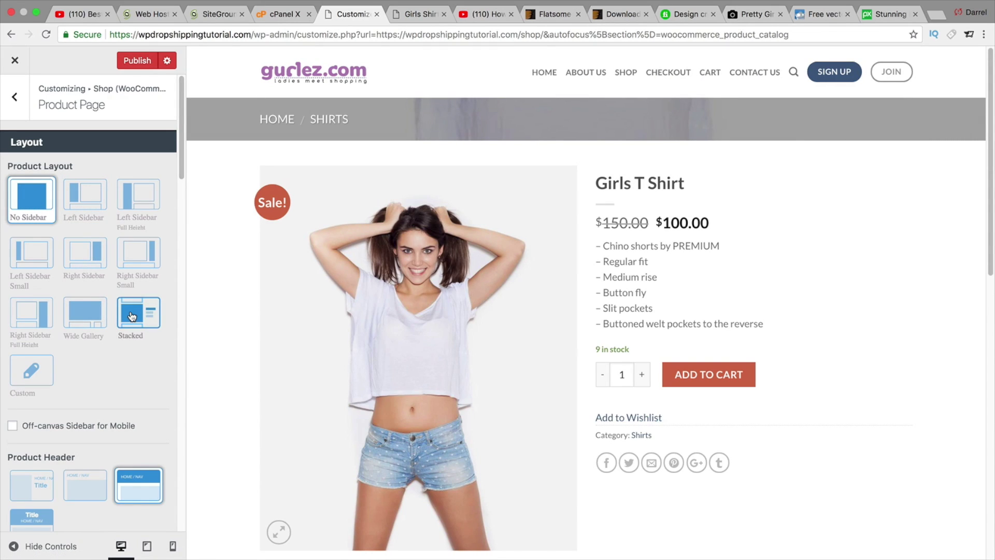
left_click(133, 317)
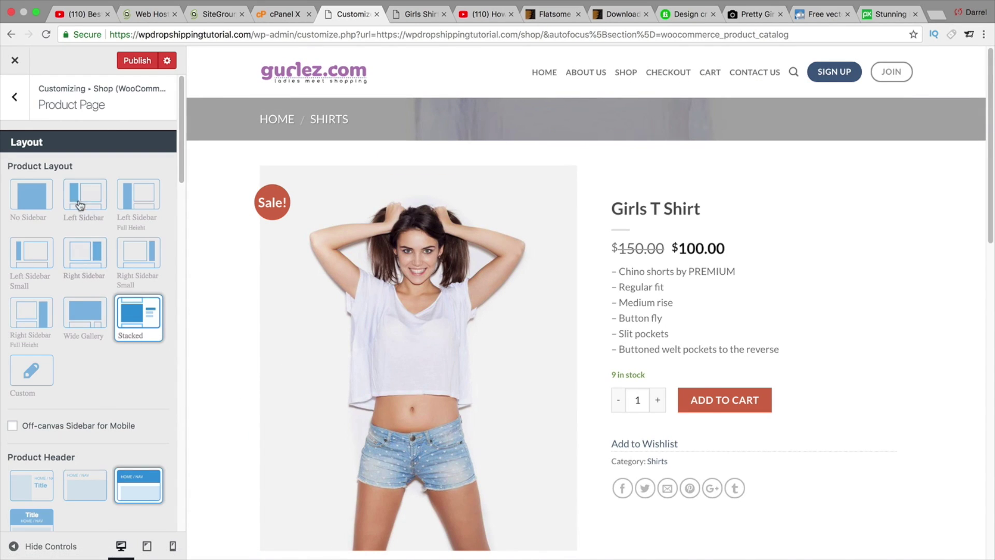
left_click(31, 197)
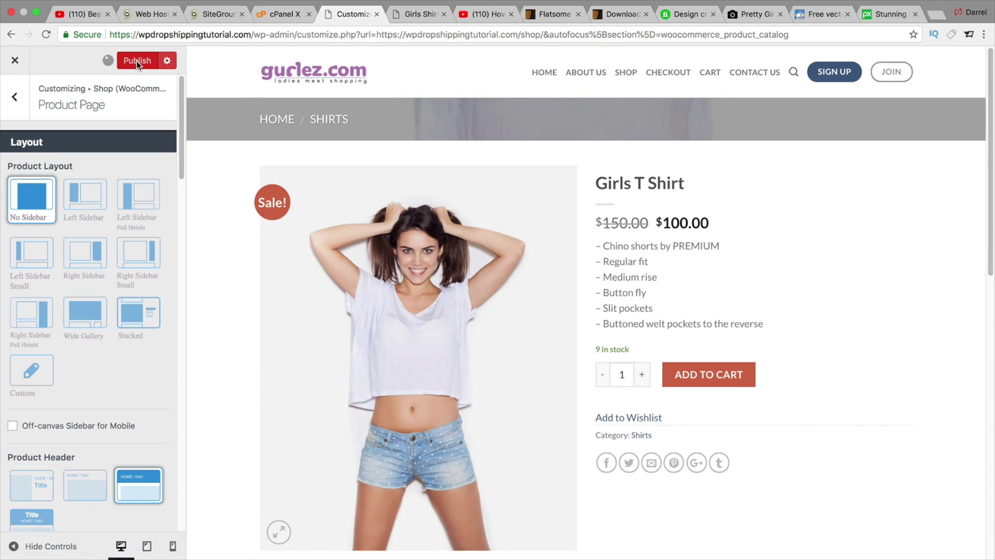
left_click(137, 61)
left_click(15, 63)
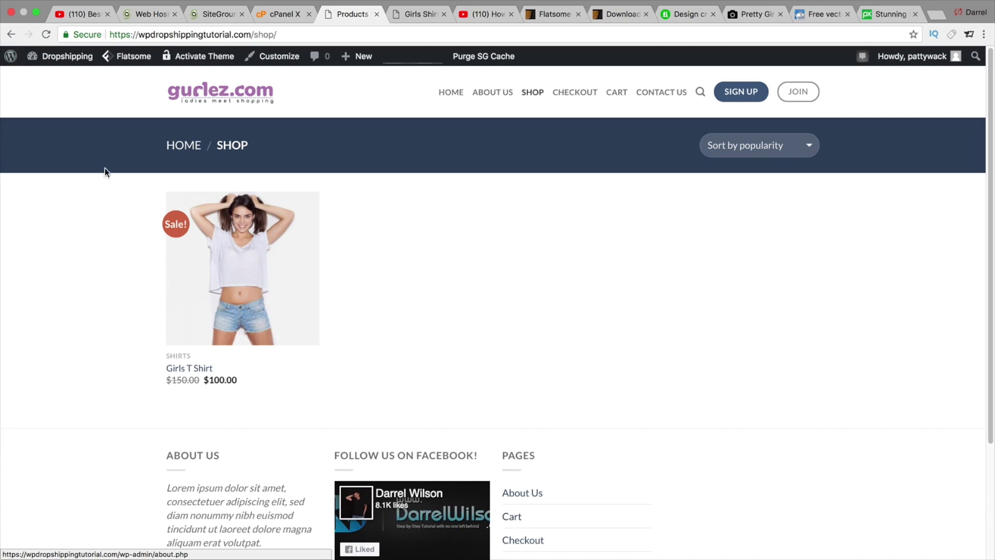
Start a new blank product from + New > Product in the admin bar.
mouse_move(255, 203)
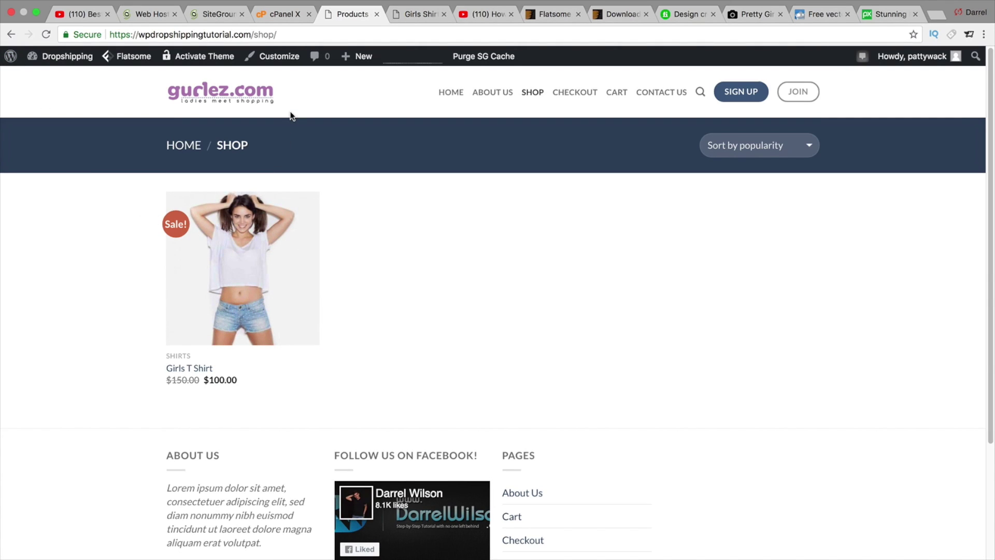
mouse_move(349, 58)
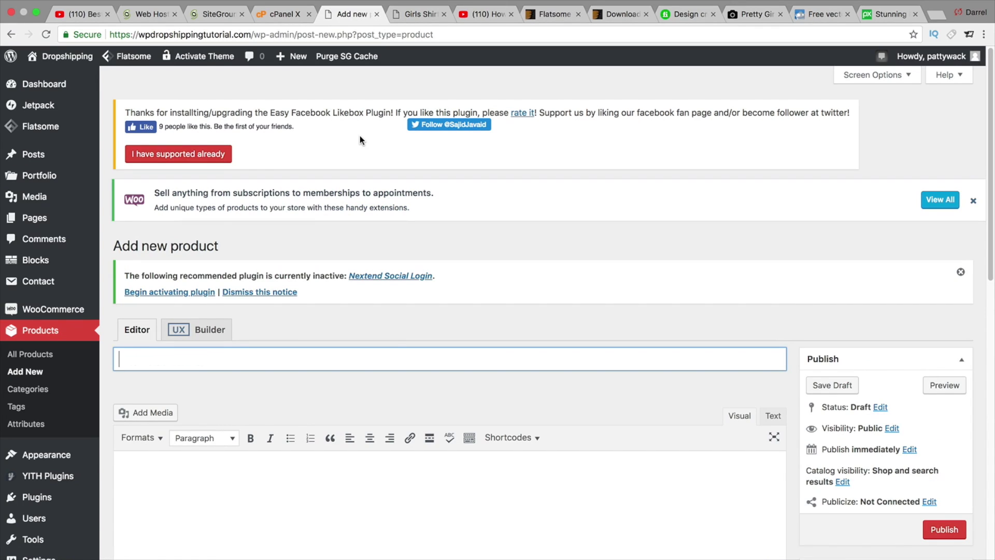
Title the new product 'Womans Shirt 2' and give it a regular price of 100.
type("Womans Shirt 2")
scroll(342, 161, "down", 1)
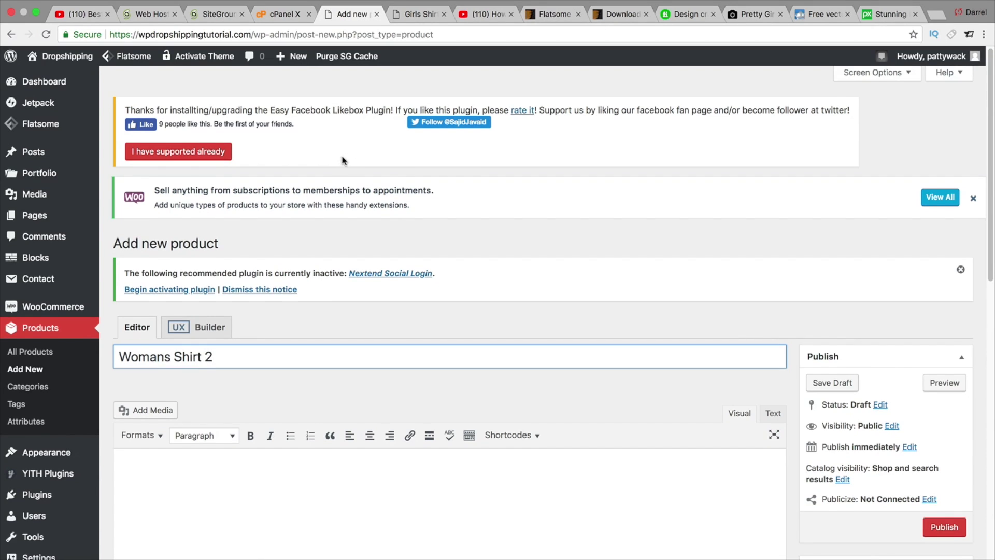
scroll(306, 223, "down", 4)
scroll(244, 302, "down", 4)
left_click(355, 304)
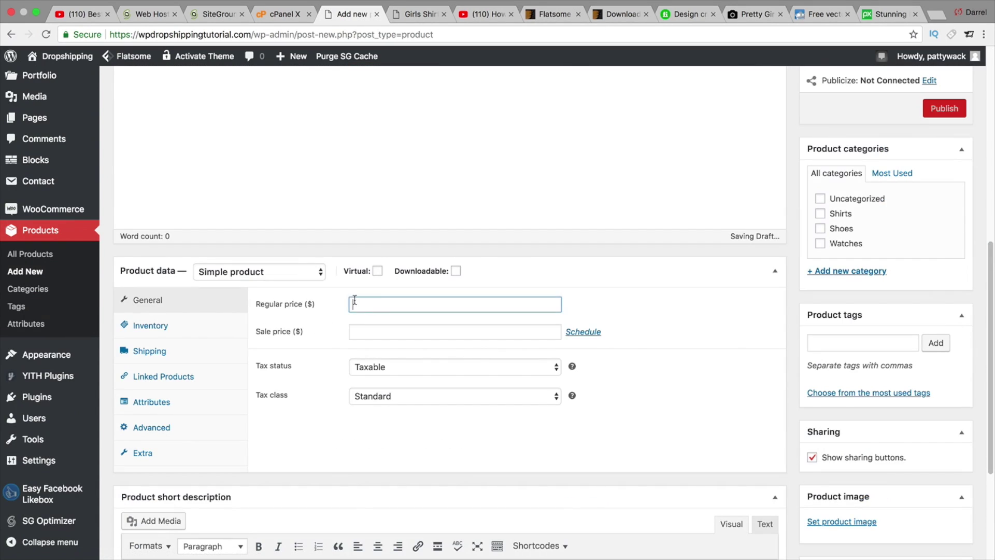
type("100")
key("Tab")
Set the beach photo from the media library as the product image.
scroll(733, 372, "down", 5)
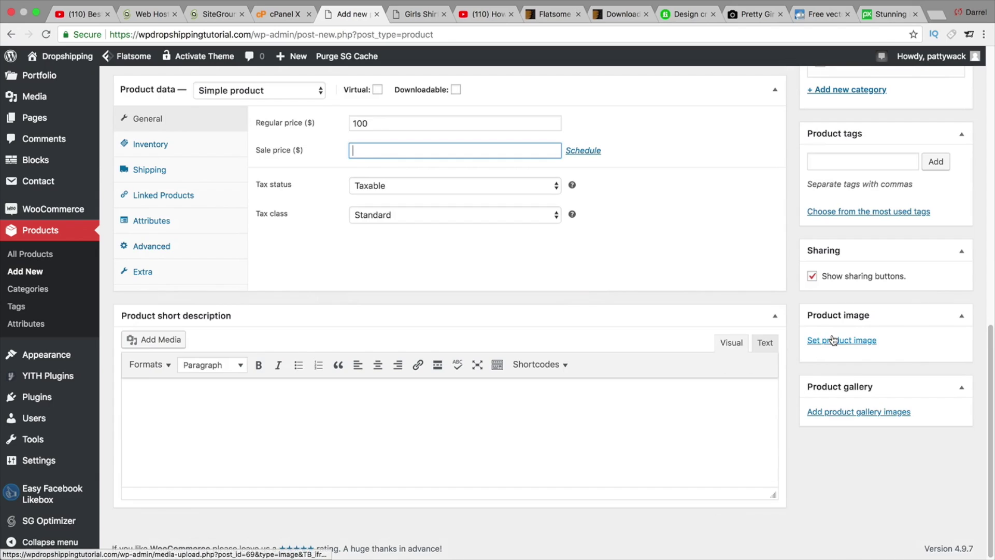
left_click(833, 340)
left_click(176, 193)
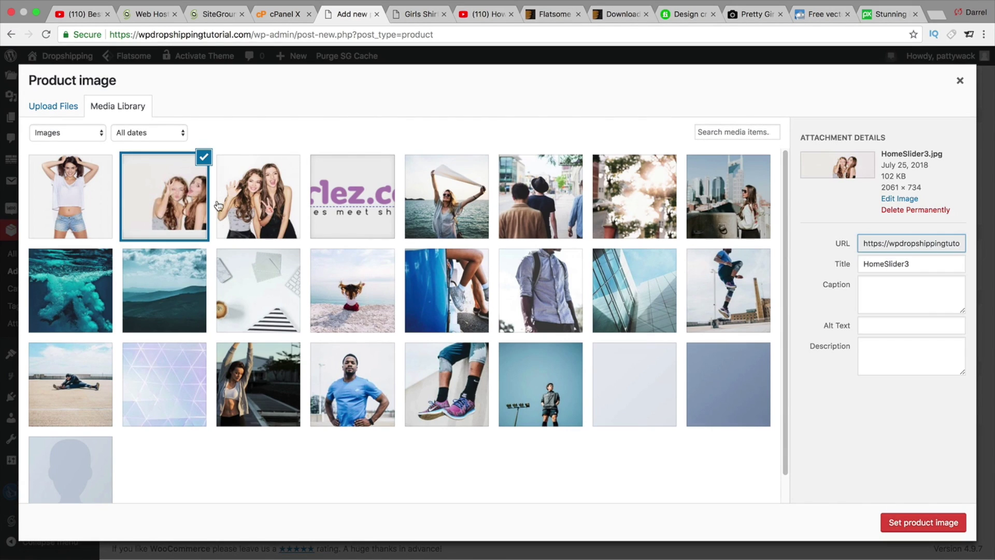
left_click(263, 194)
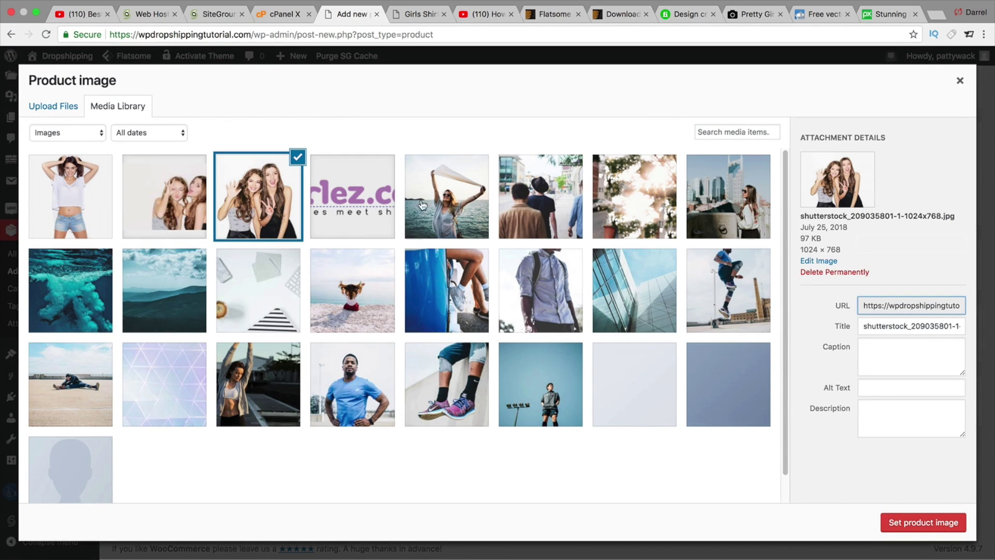
left_click(423, 205)
left_click(928, 523)
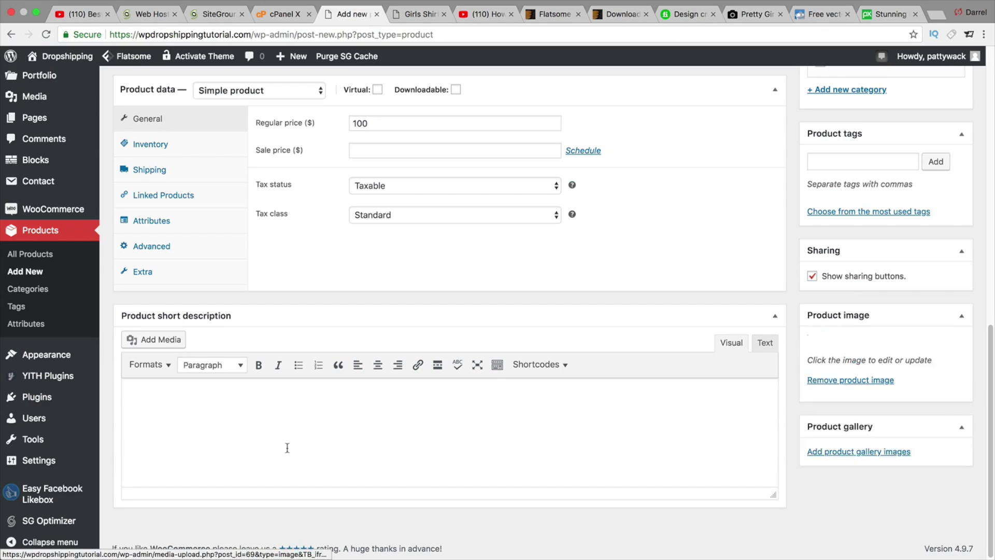
Paste the product details into the short description.
right_click(184, 414)
left_click(134, 399)
right_click(133, 400)
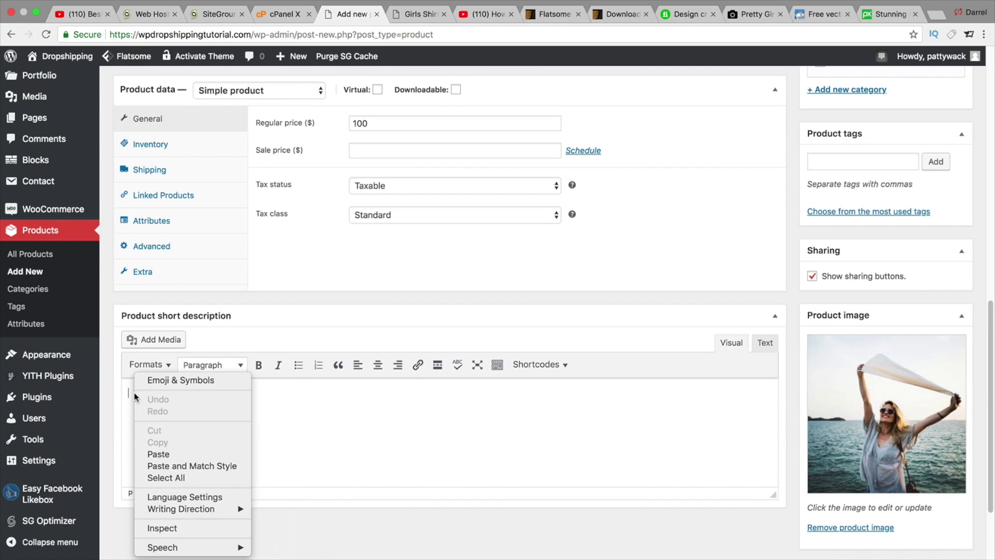
left_click(158, 455)
scroll(162, 446, "up", 10)
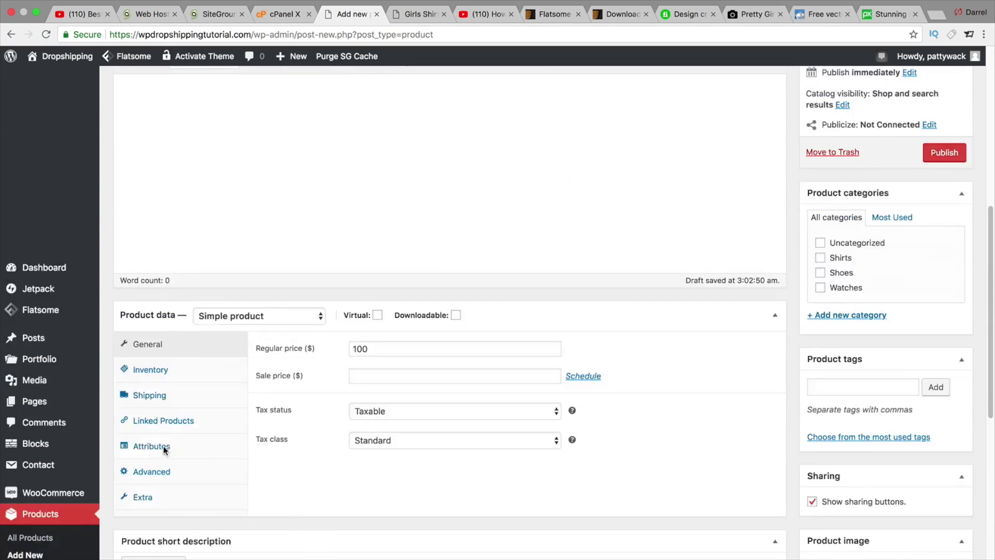
scroll(726, 398, "down", 4)
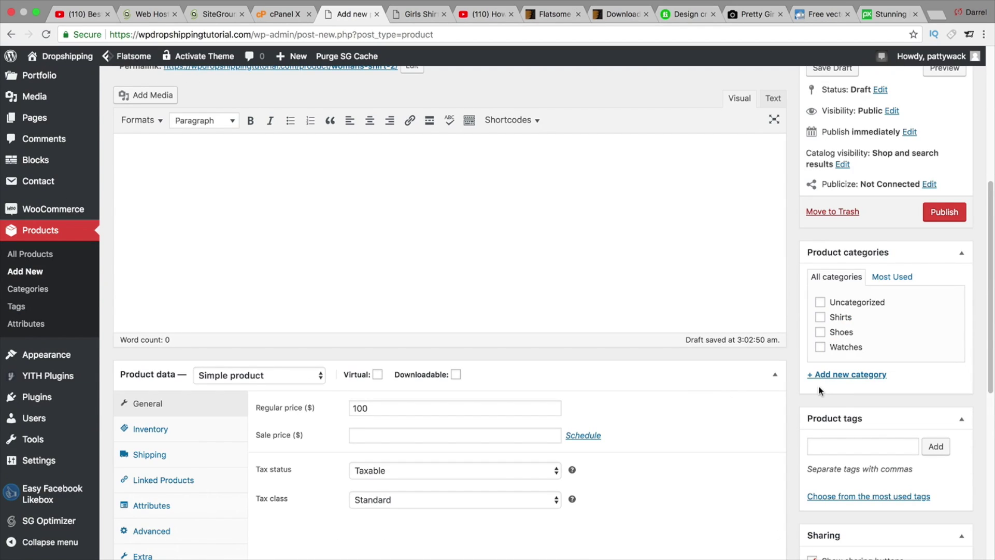
File the product under the Shirts category and enter a sale price of 30.
left_click(830, 320)
left_click(470, 435)
type("30")
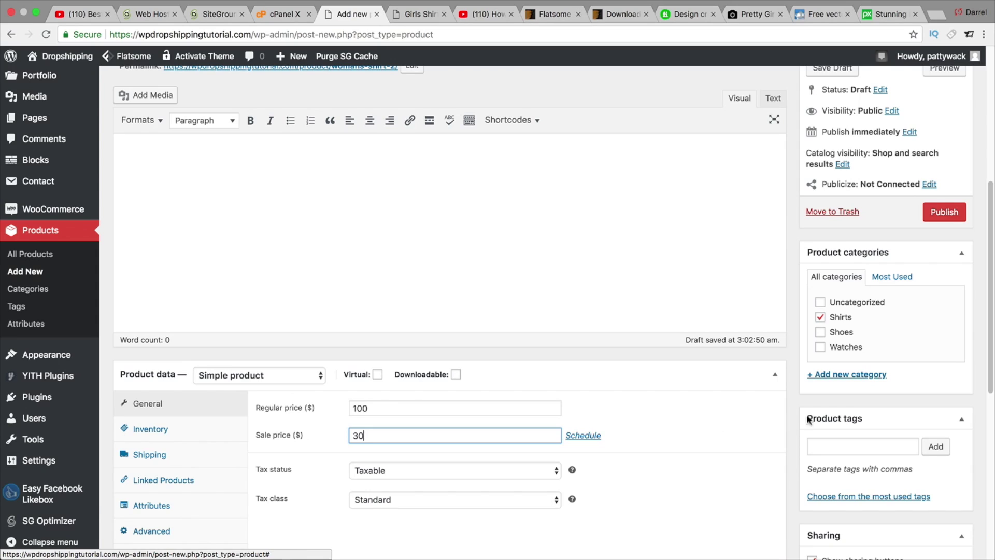
scroll(855, 386, "down", 2)
scroll(895, 389, "up", 1)
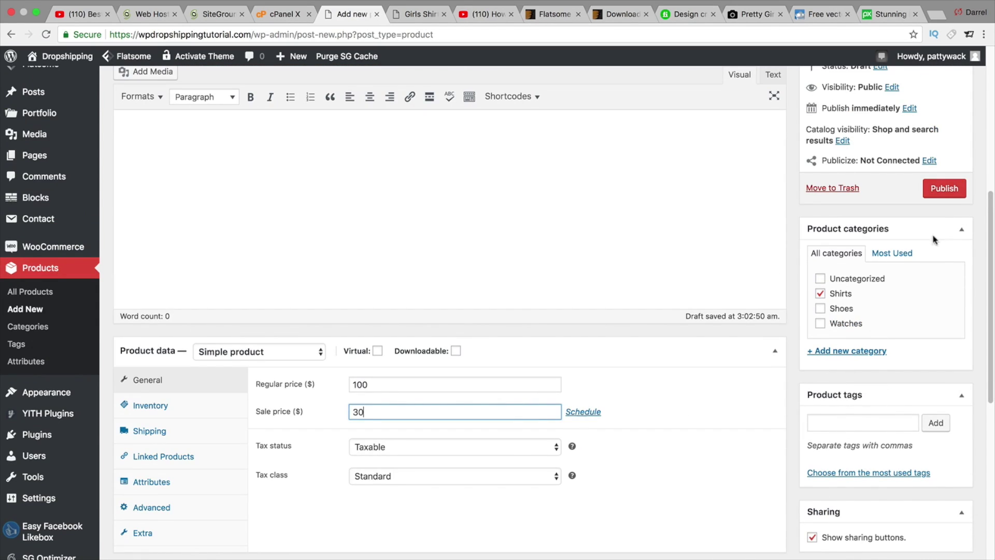
Publish Womans Shirt 2 and add Girls T Shirt as an upsell under Linked Products.
left_click(944, 195)
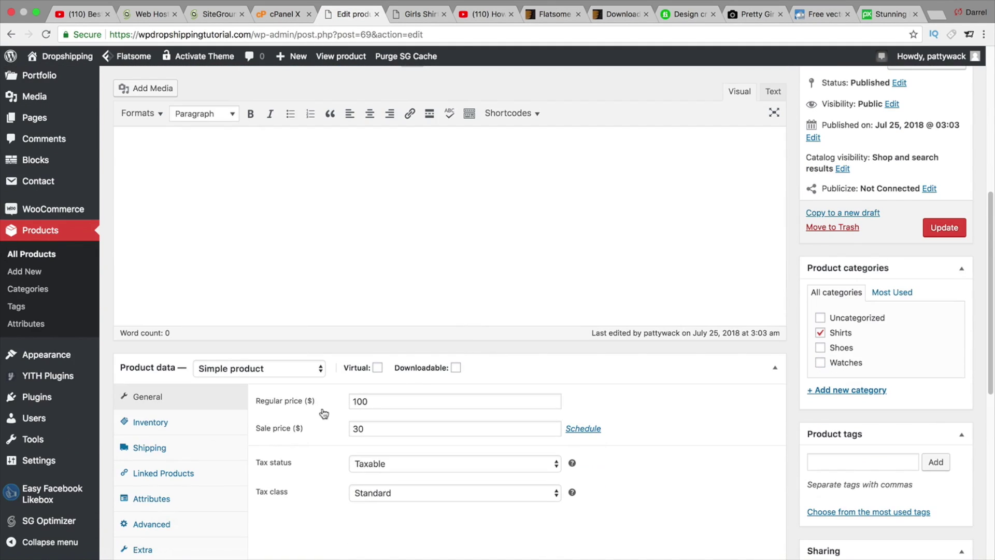
left_click(183, 474)
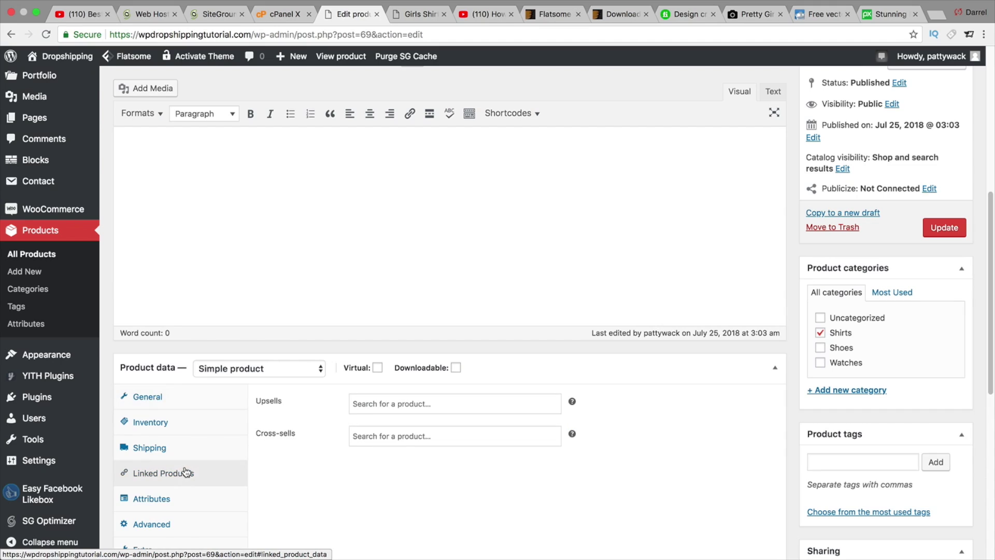
left_click(393, 404)
type("woman")
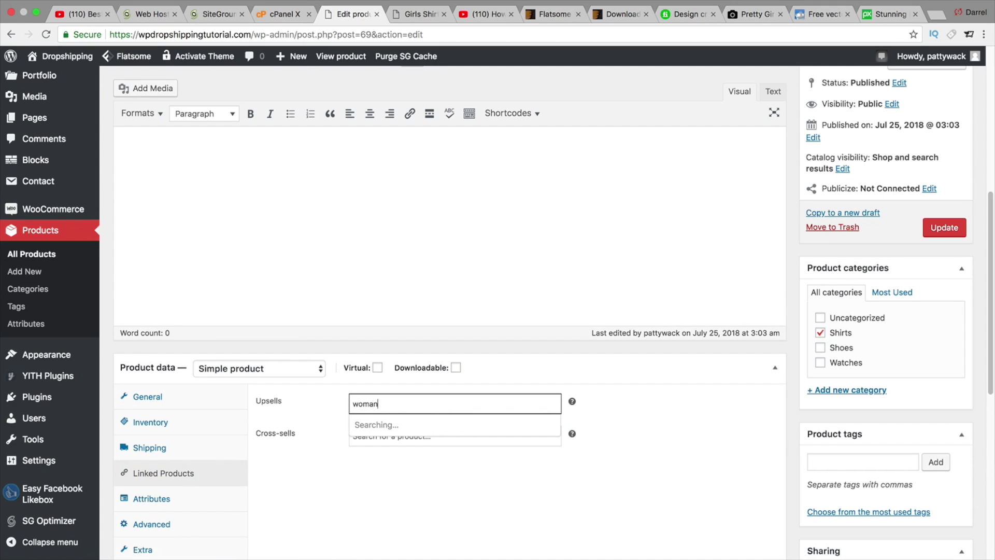
key("BackSpace")
key("BackSpace")
key("BackSpace")
key("BackSpace")
key("BackSpace")
key("BackSpace")
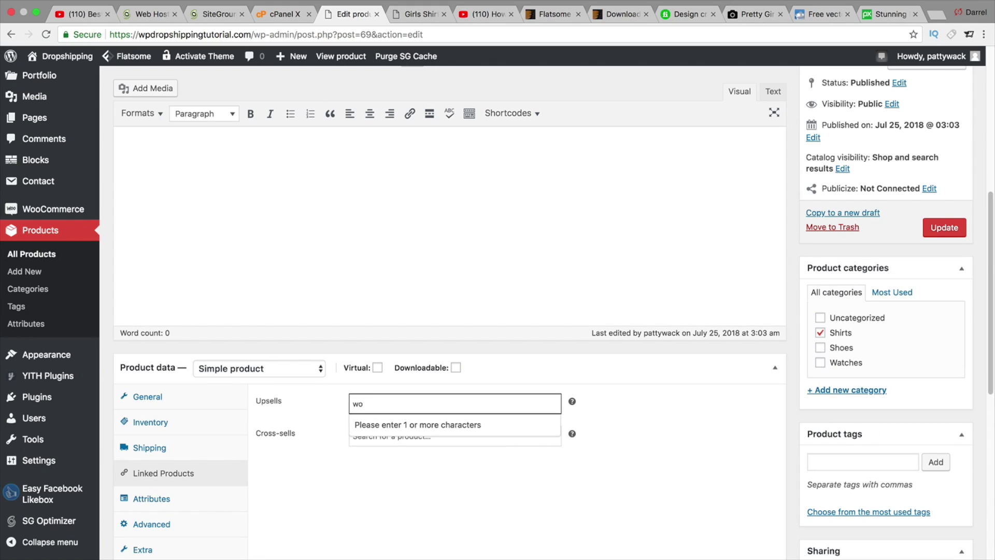
type("shirt")
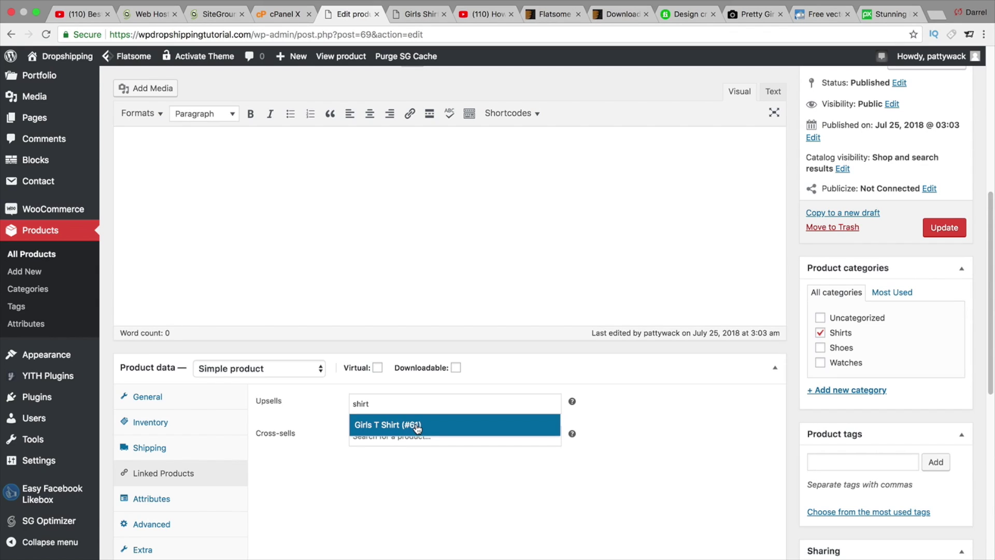
left_click(417, 425)
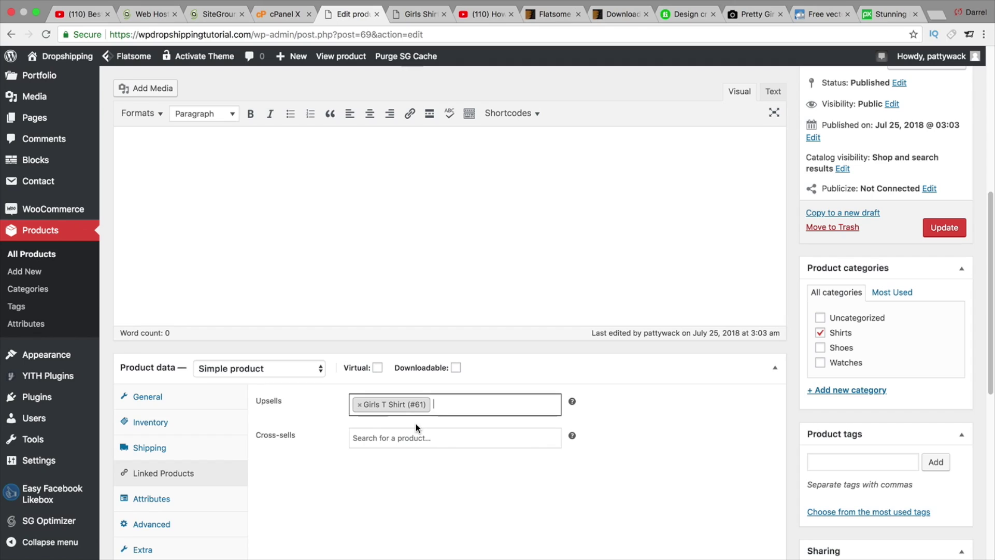
Add Girls T Shirt as a cross-sell and update the product.
left_click(416, 438)
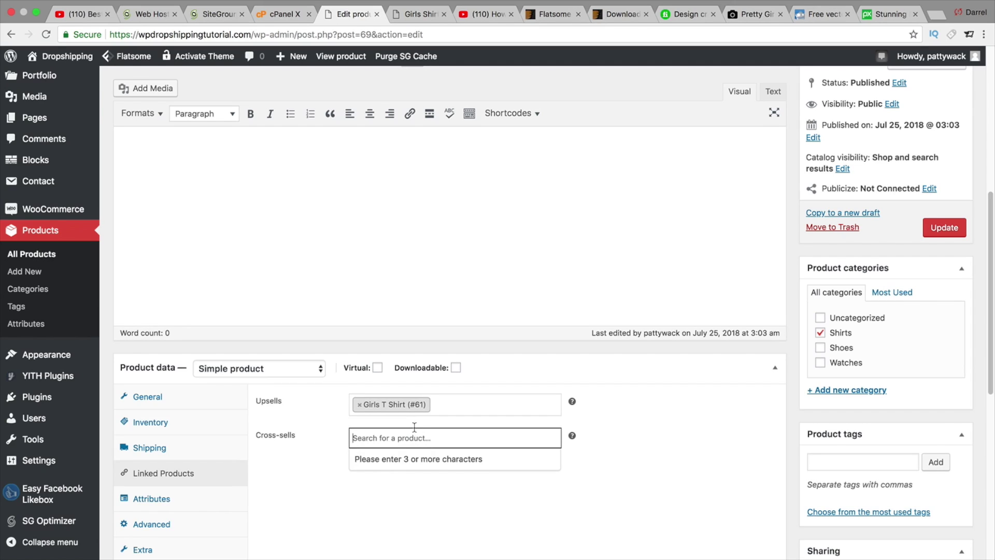
type("girls")
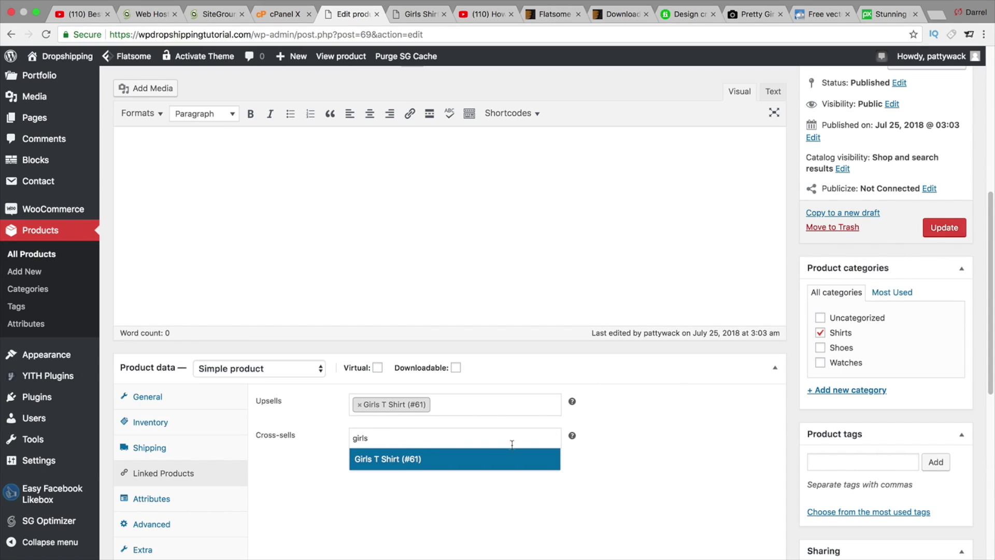
left_click(475, 462)
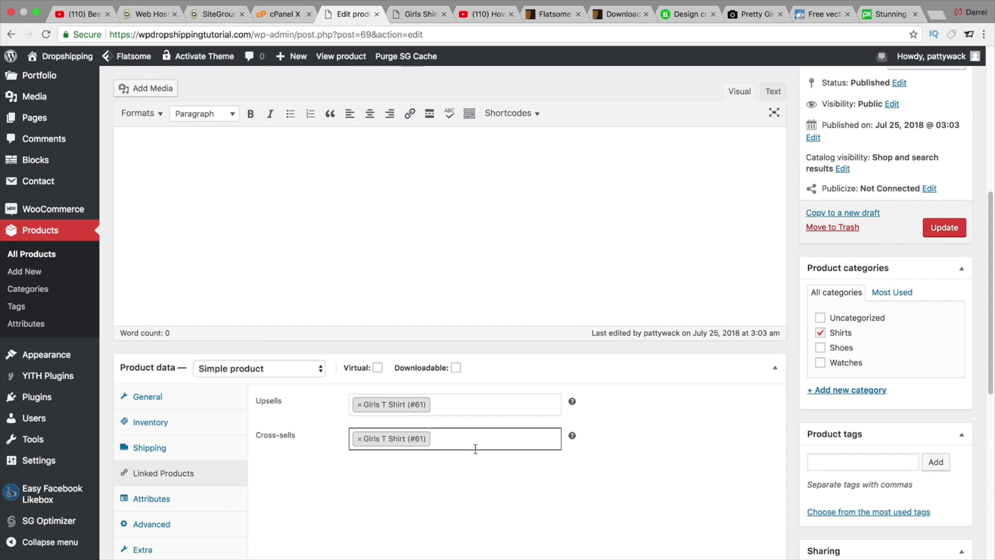
left_click(925, 228)
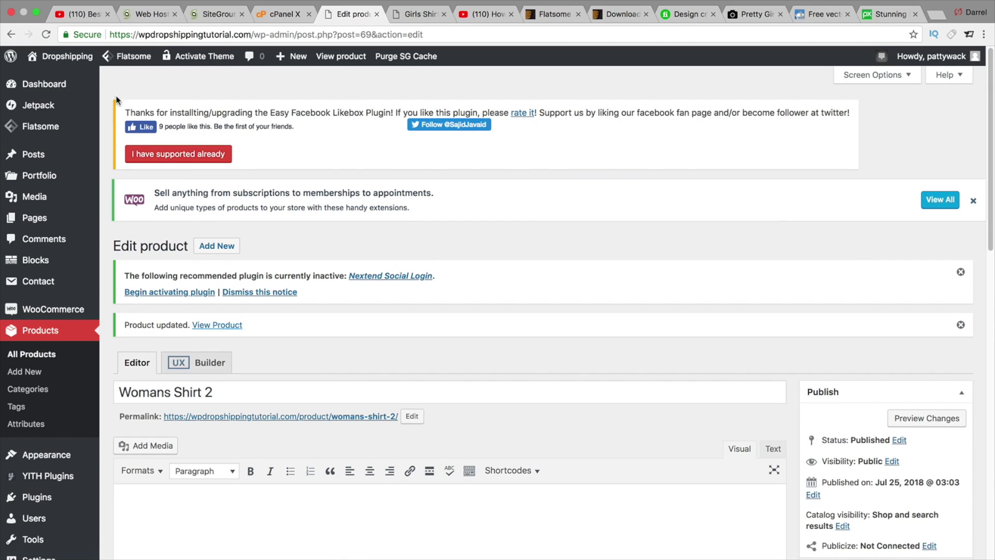
Visit the live site and open the Shop page listing Girls T Shirt and Womans Shirt 2.
mouse_move(65, 56)
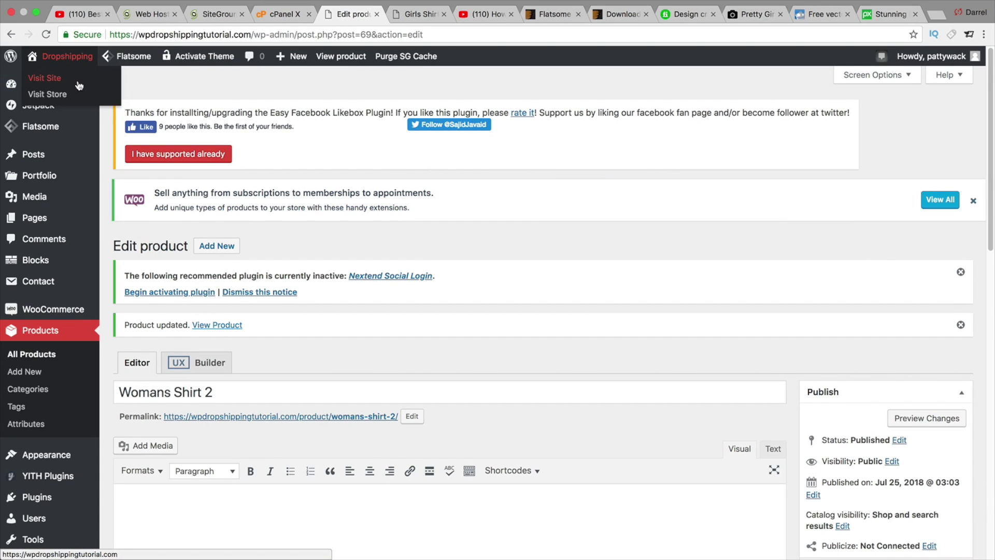
left_click(79, 85)
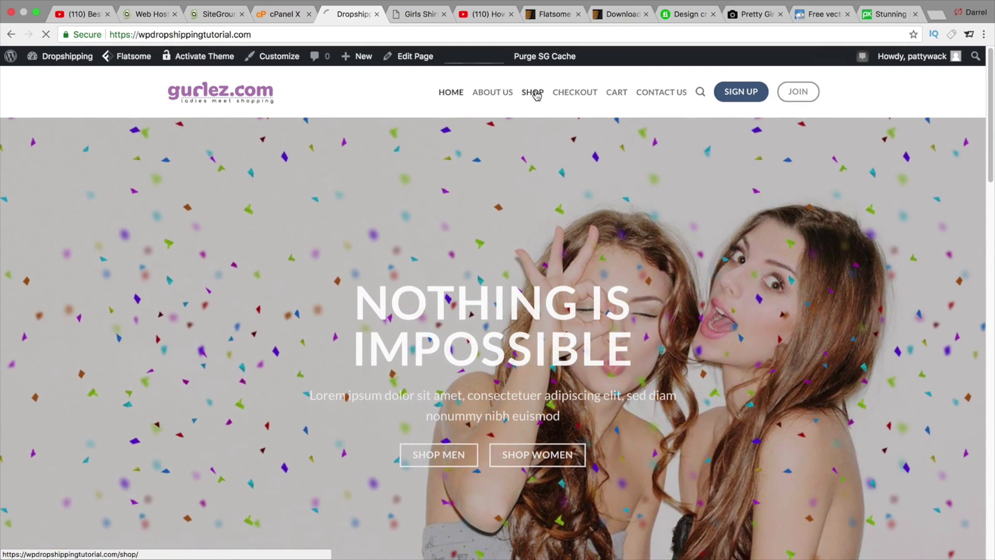
left_click(534, 92)
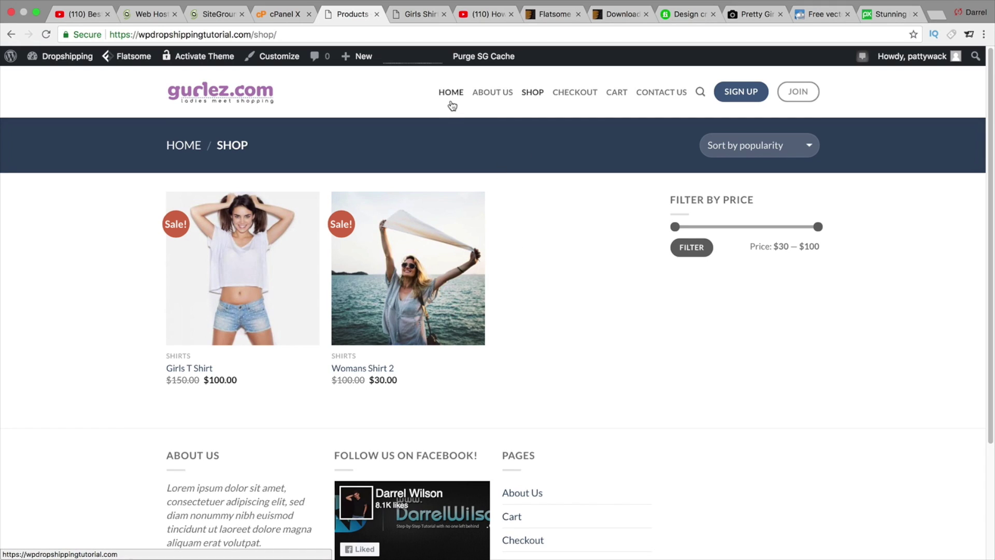
mouse_move(448, 247)
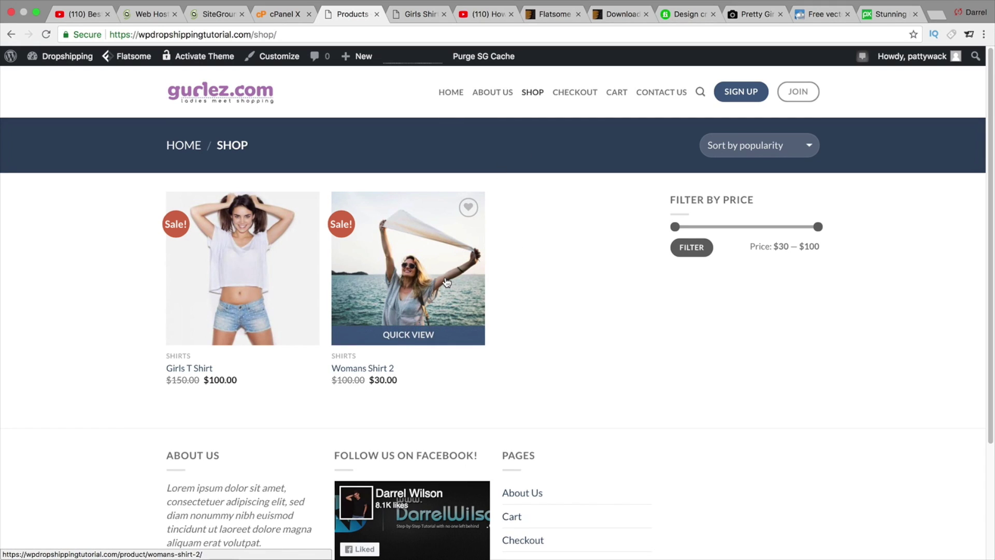
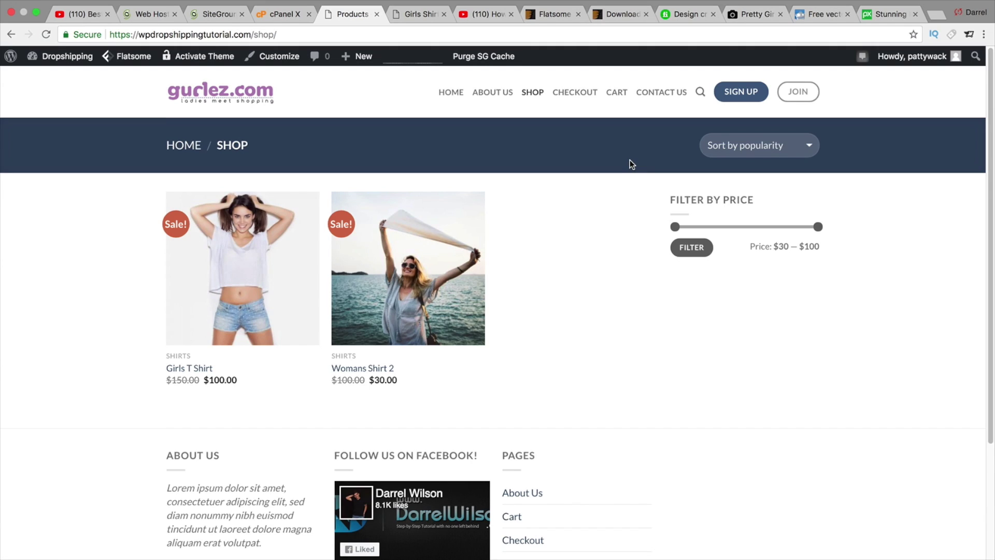
Open WooCommerce Settings from the dashboard, then view the Girls Shirt demo and tutorial tabs.
mouse_move(67, 58)
left_click(65, 78)
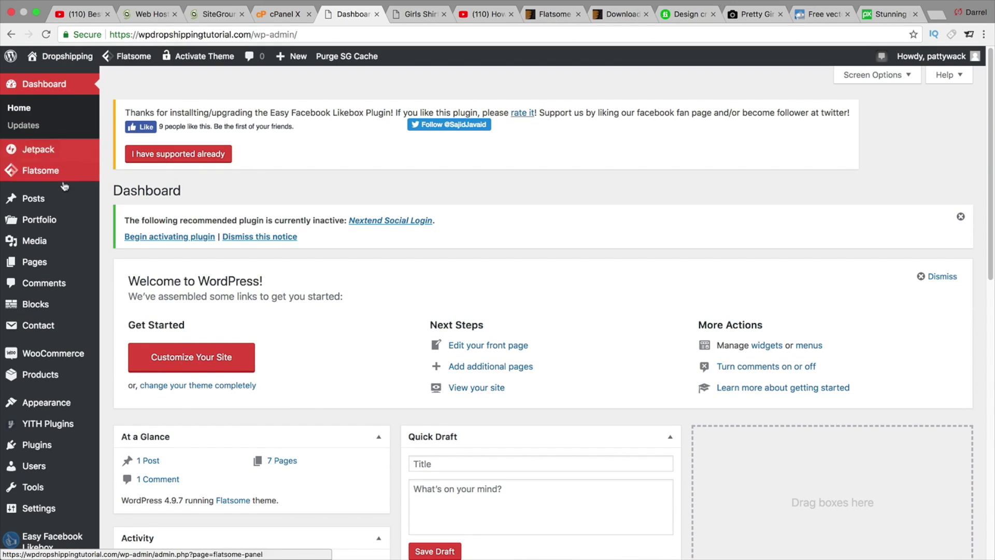
mouse_move(63, 355)
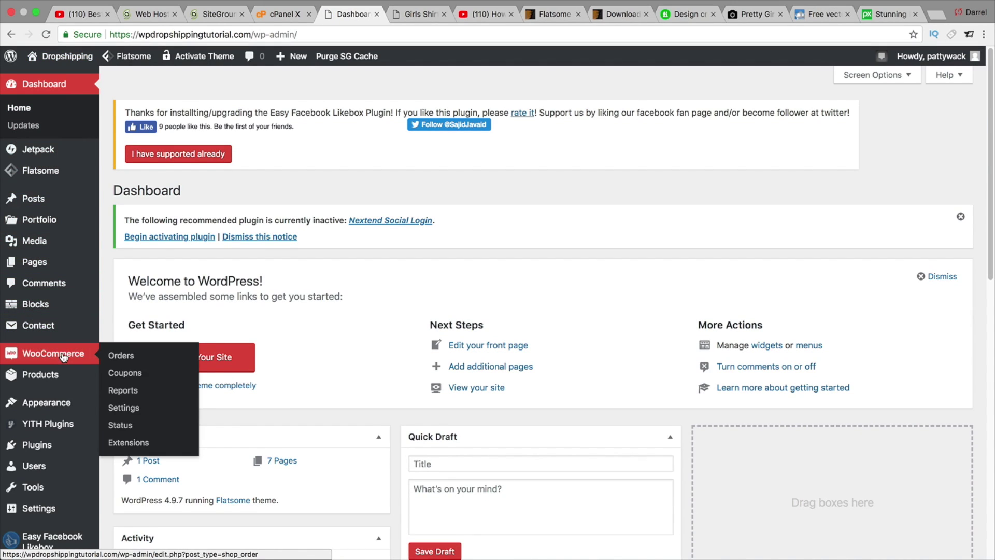
left_click(126, 408)
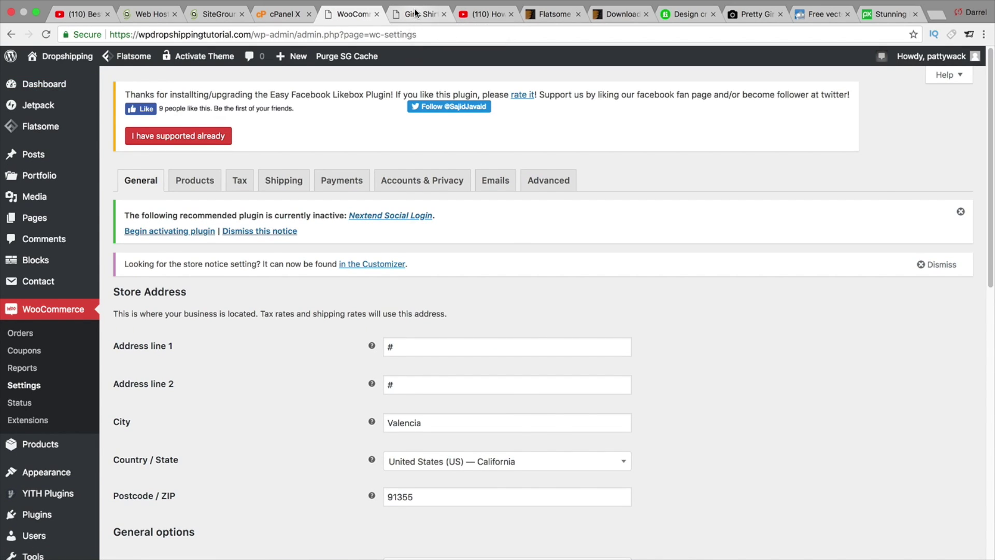
left_click(418, 14)
left_click(463, 15)
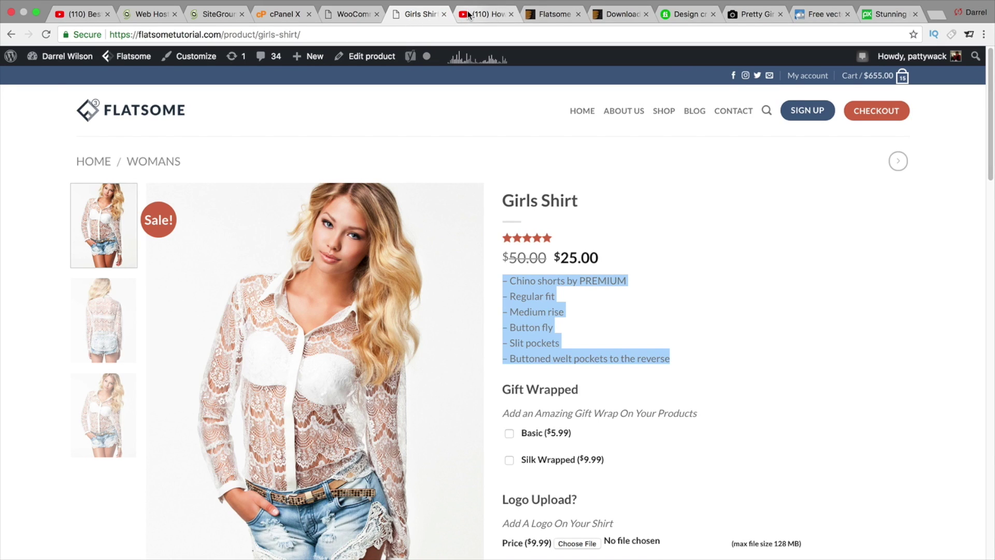
Go to paypal.com and start a Business account sign-up.
type("paypal")
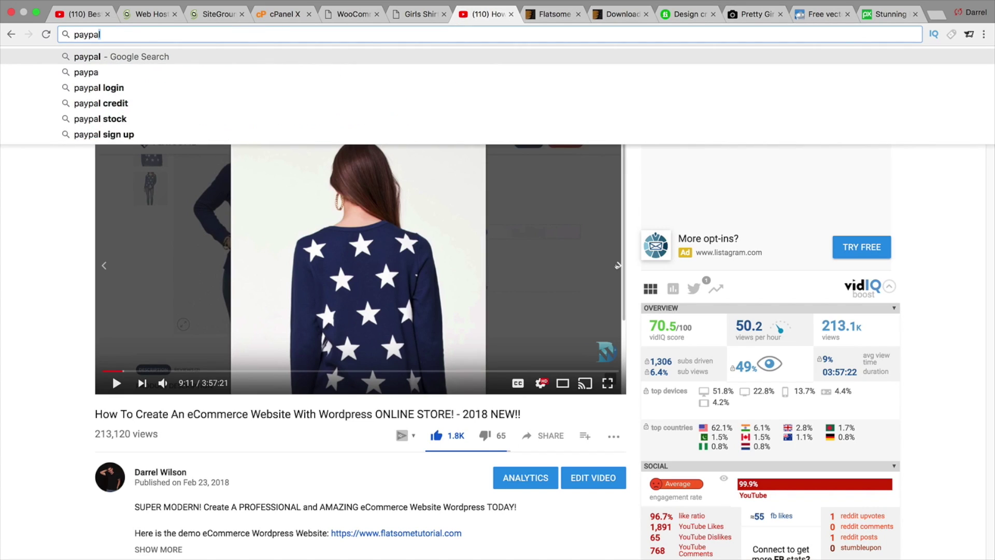
type("l/cp,")
key("BackSpace")
key("BackSpace")
key("BackSpace")
key("BackSpace")
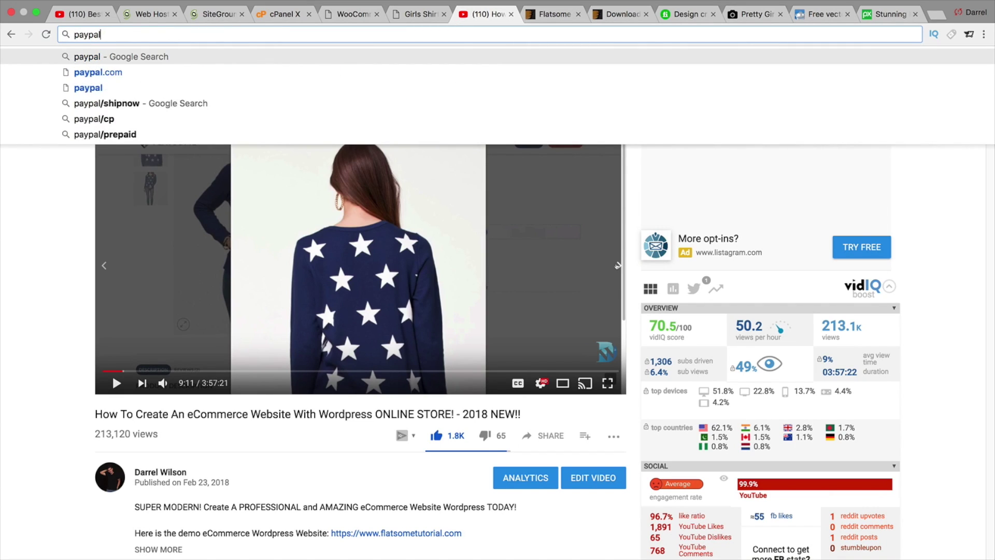
type(".c")
key("Return")
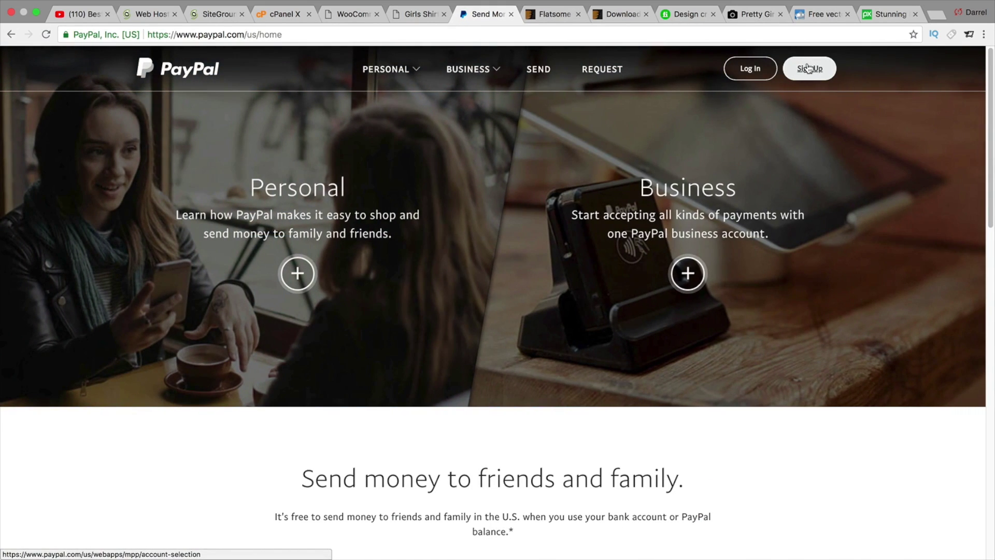
left_click(809, 68)
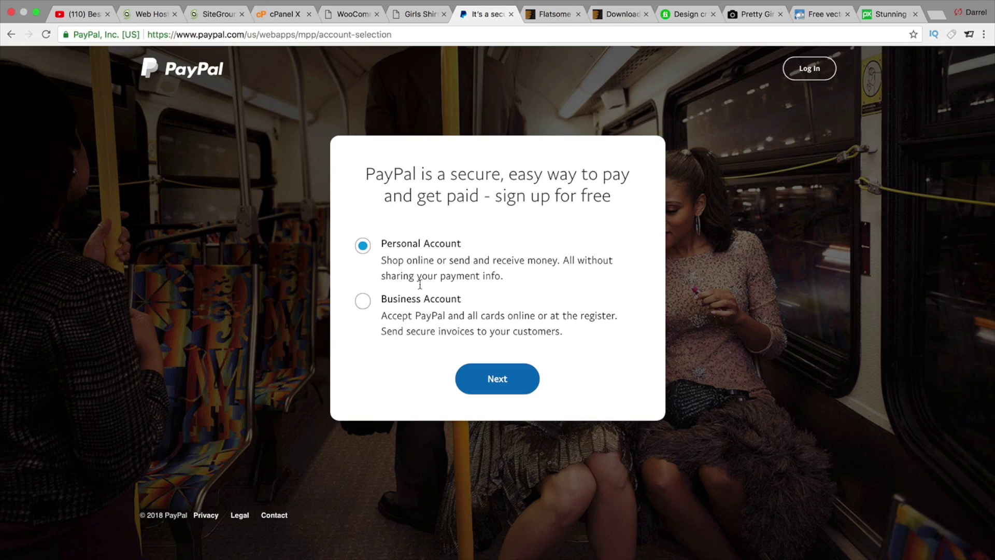
left_click(428, 305)
left_click(482, 380)
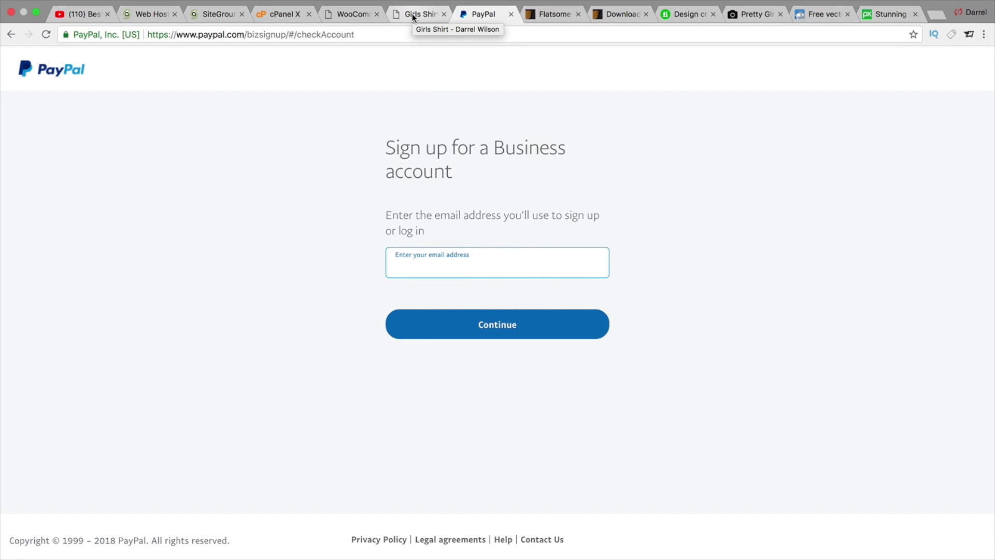
Return to WooCommerce settings and open the Payments tab.
left_click(346, 13)
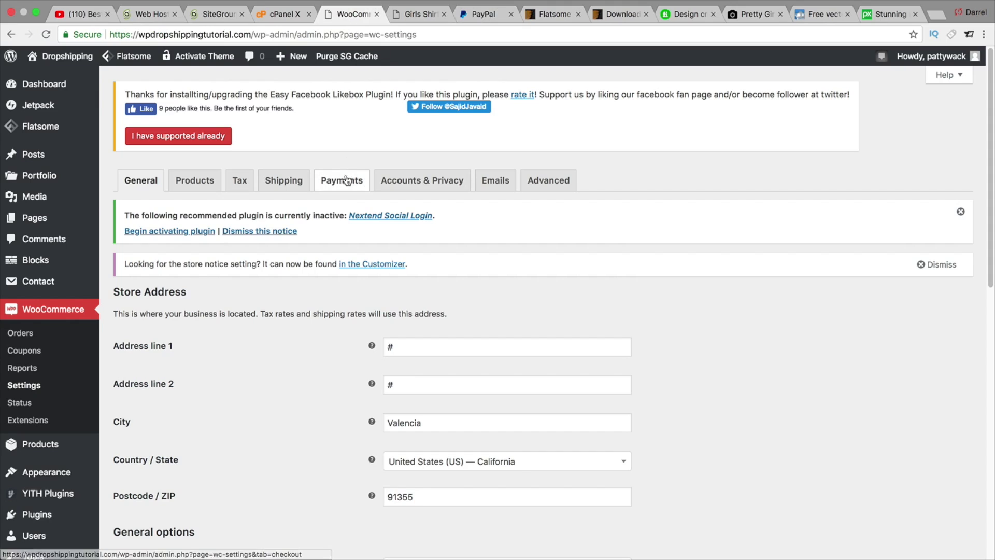
left_click(406, 18)
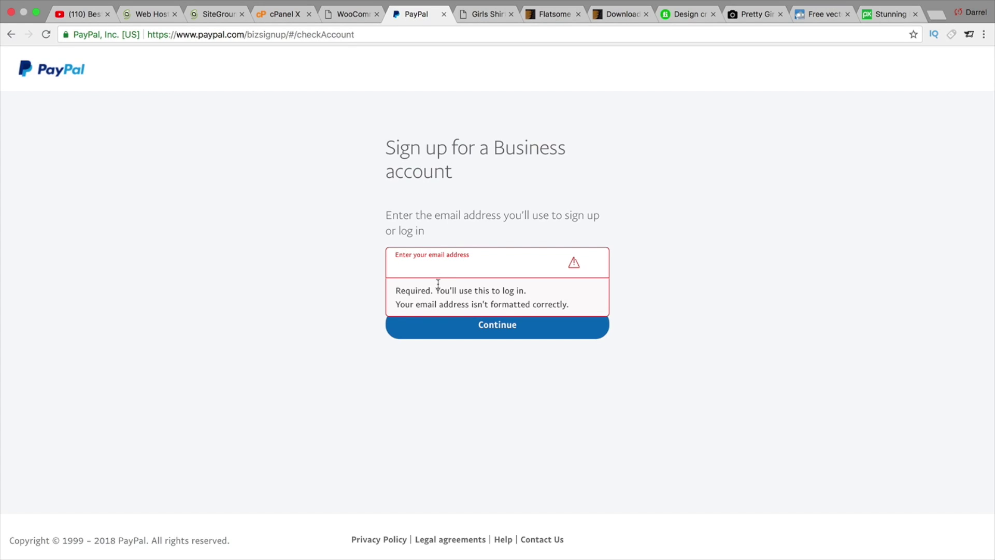
left_click(350, 13)
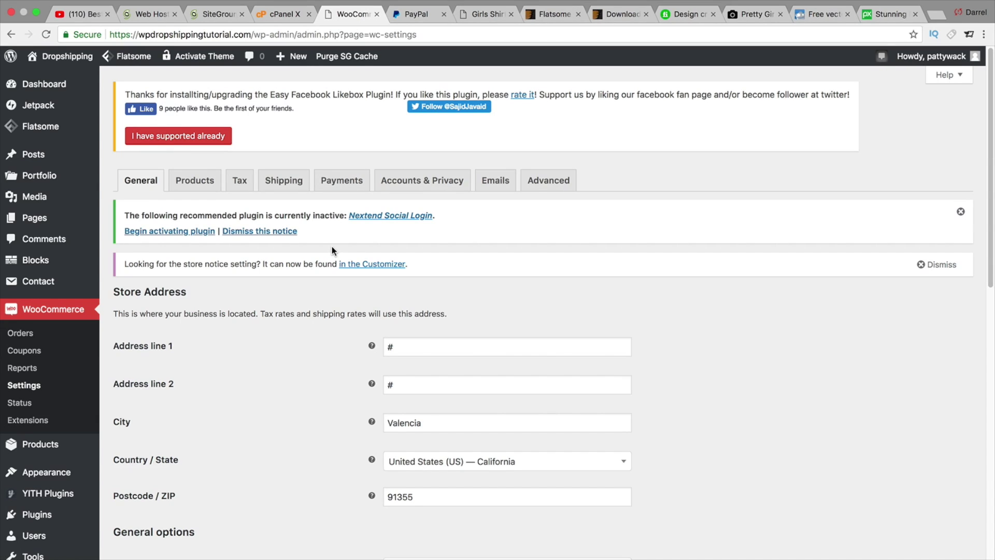
left_click(342, 181)
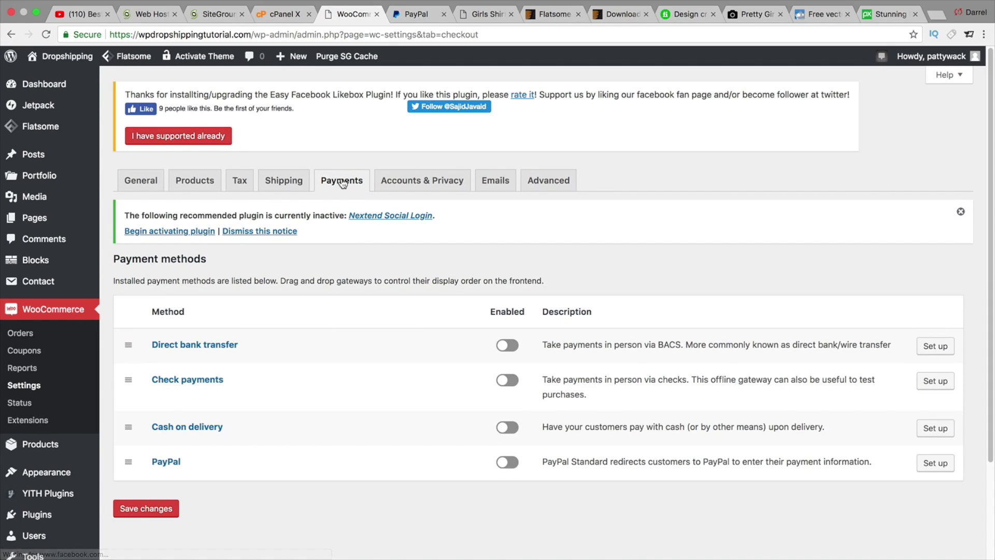
Enable PayPal as a payment method and save the change.
left_click(508, 459)
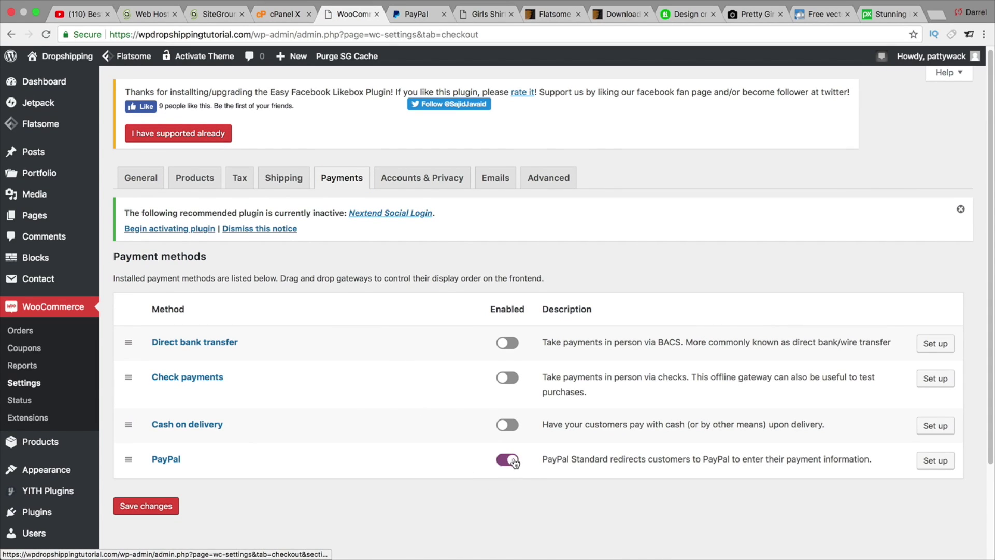
left_click(151, 505)
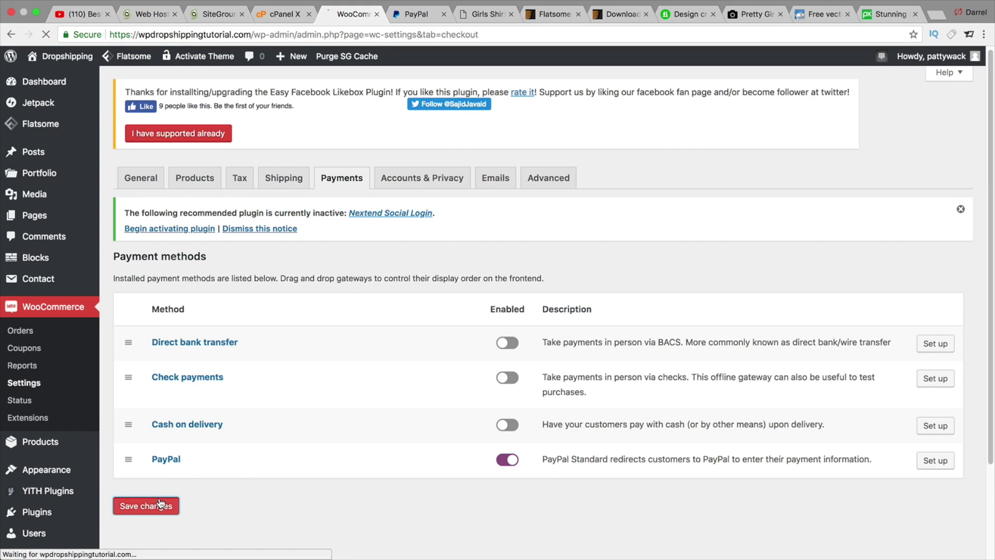
scroll(215, 463, "down", 1)
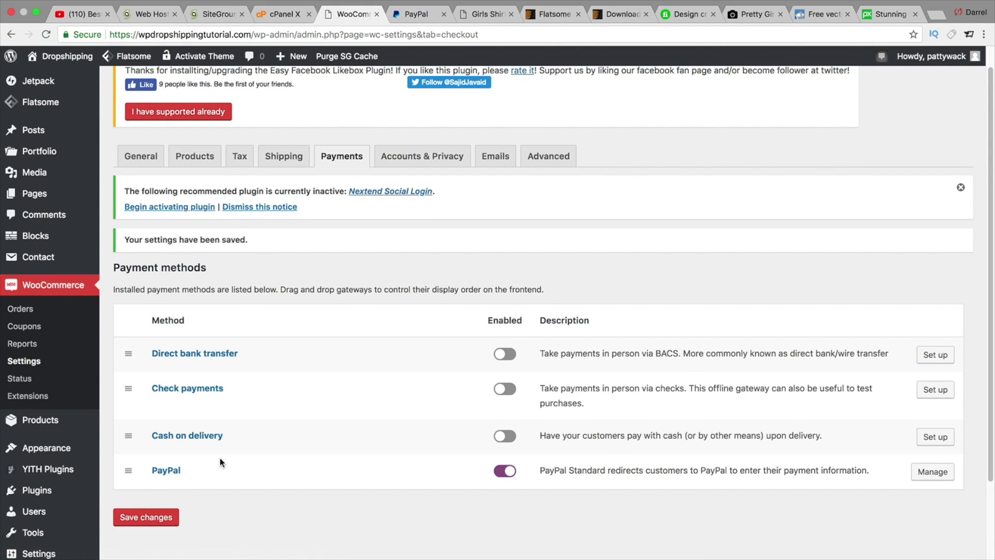
Replace the PayPal receiving email address with the store owner's email and save the PayPal settings.
left_click(930, 473)
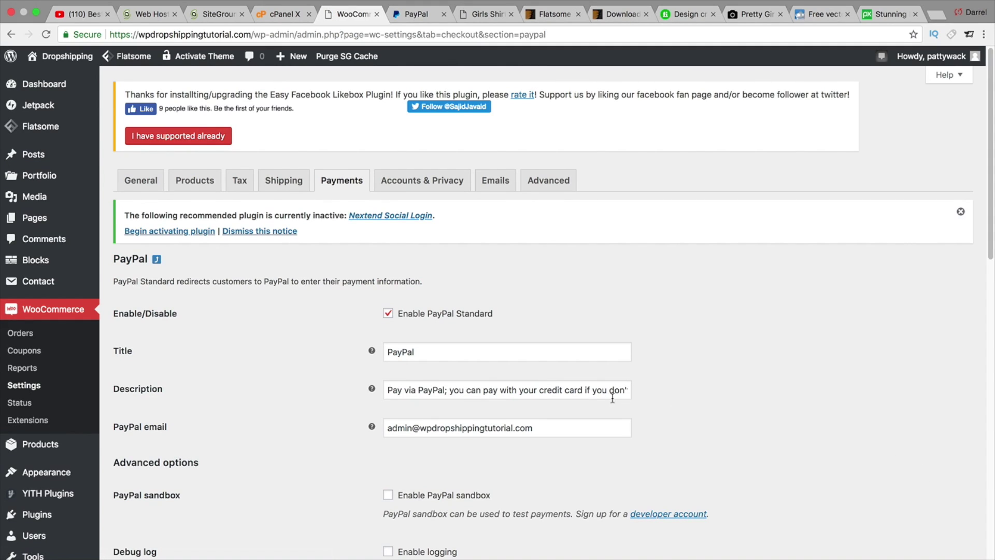
left_click_drag(553, 425, 207, 432)
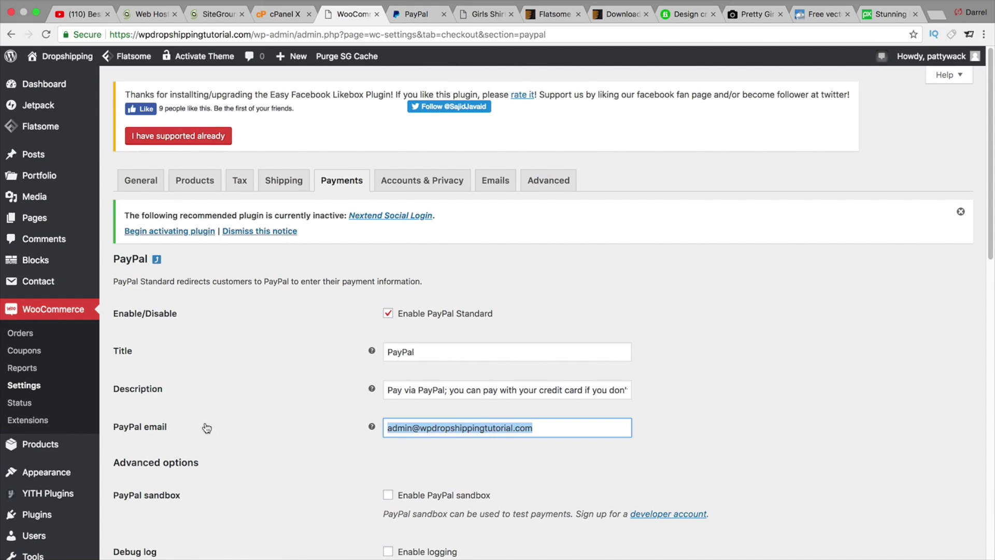
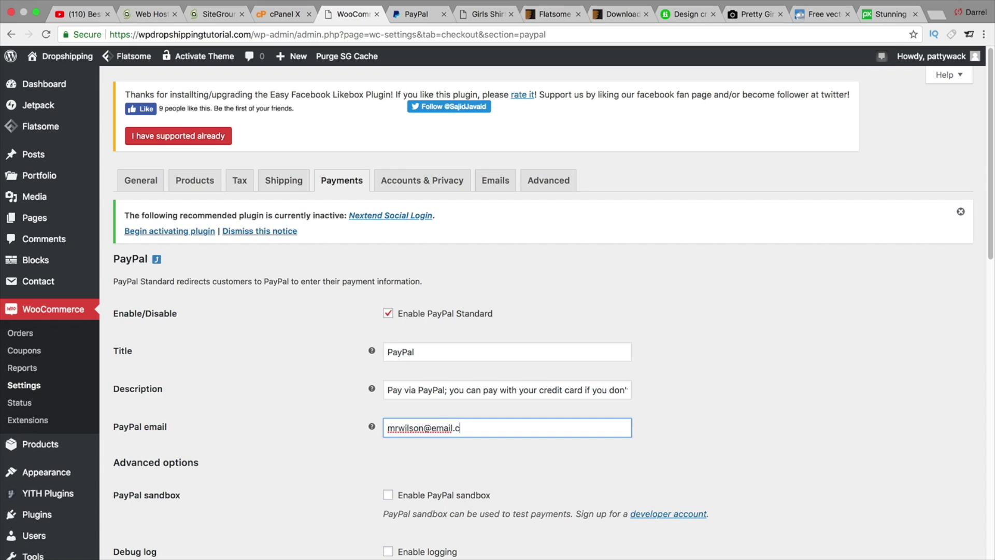
scroll(267, 410, "down", 2)
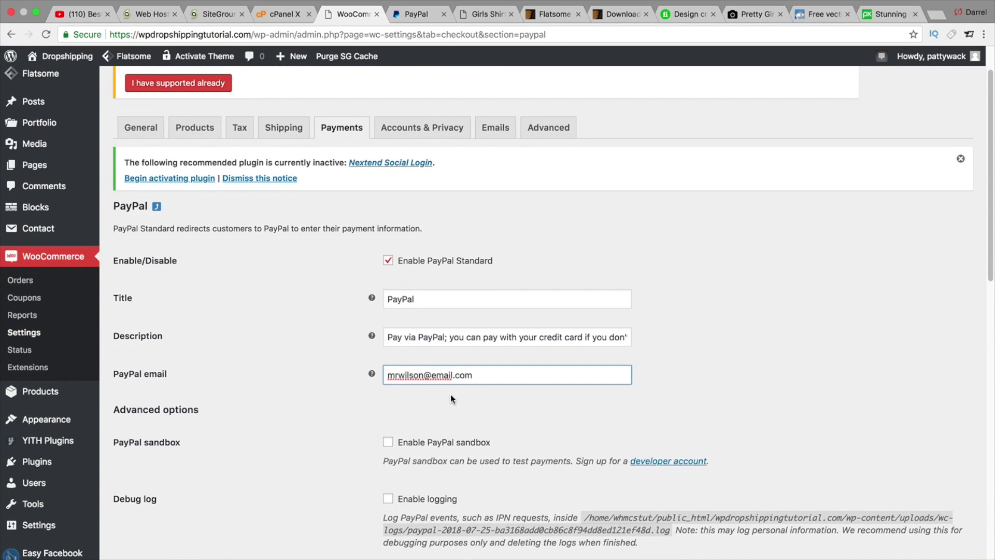
scroll(251, 402, "down", 10)
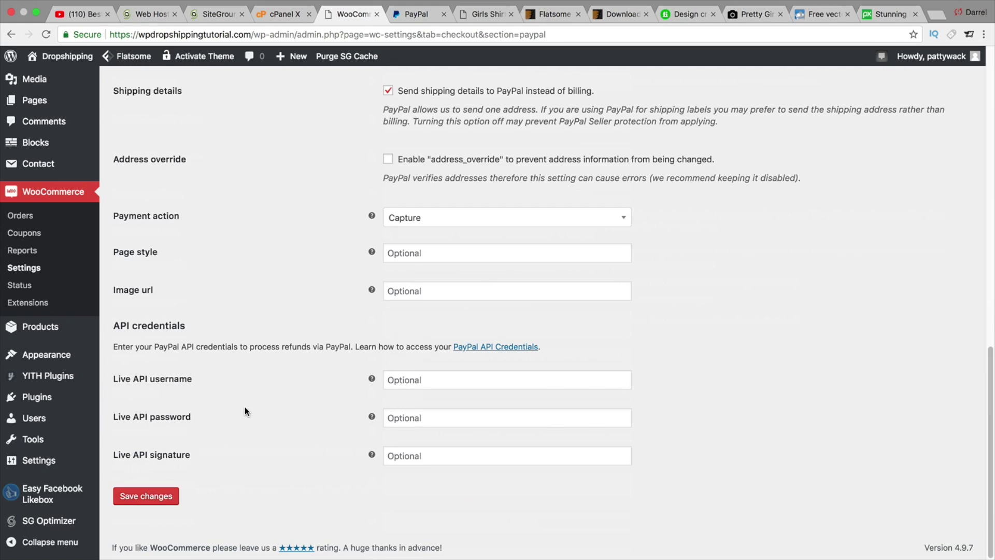
left_click(162, 494)
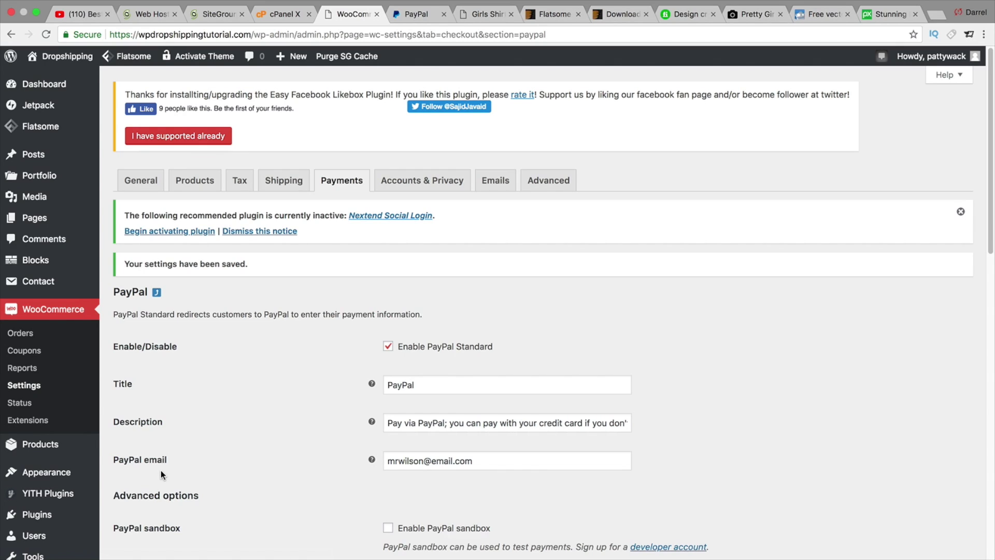
left_click(154, 188)
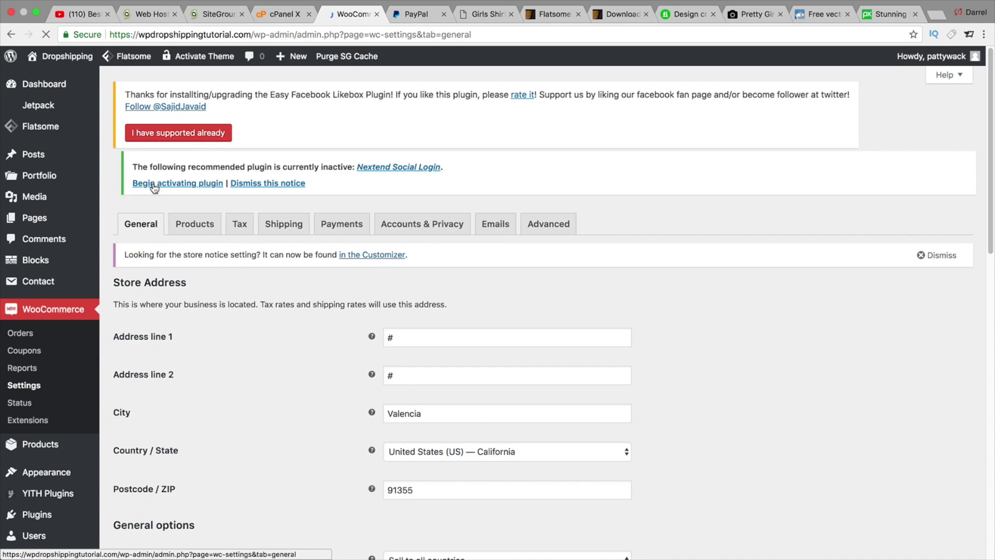
scroll(344, 353, "down", 5)
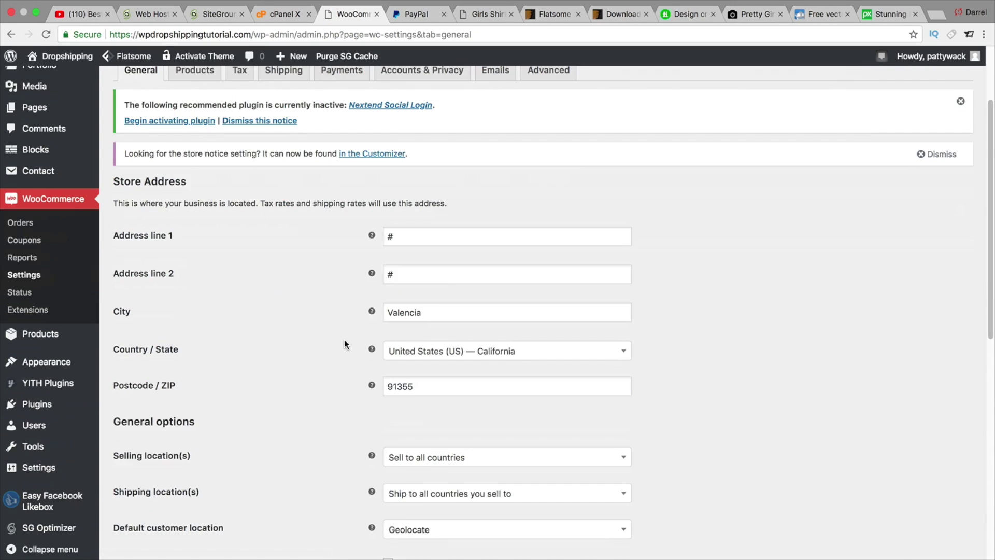
scroll(344, 339, "down", 8)
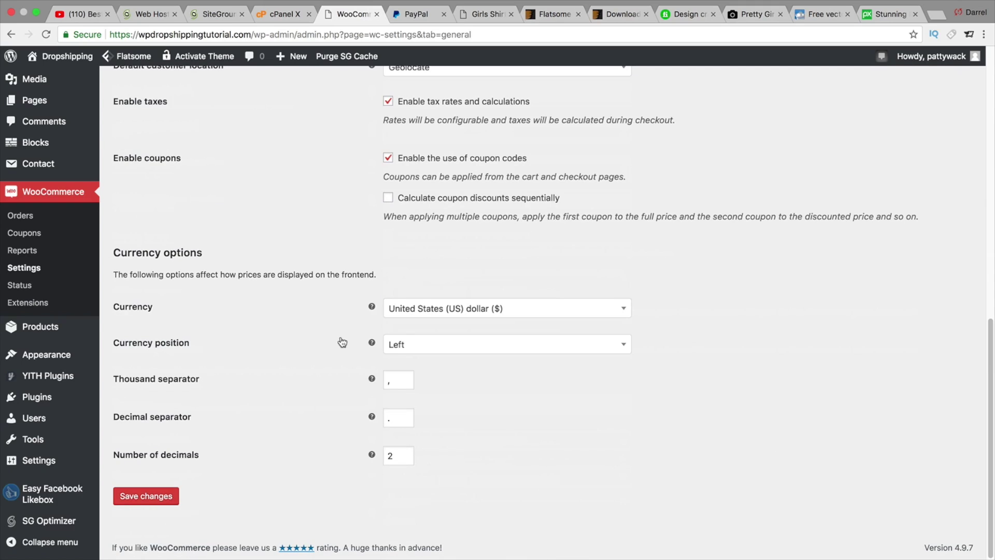
scroll(341, 336, "up", 8)
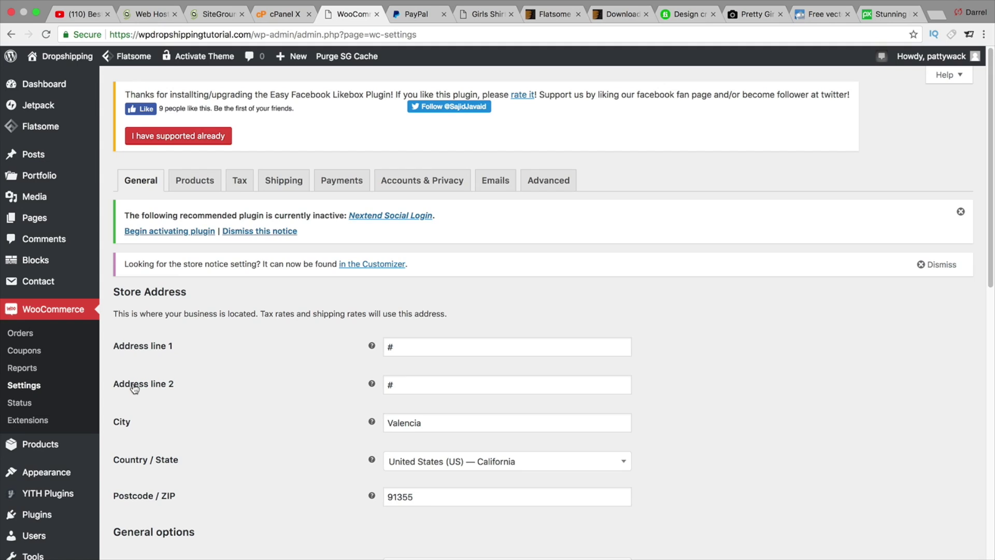
mouse_move(51, 514)
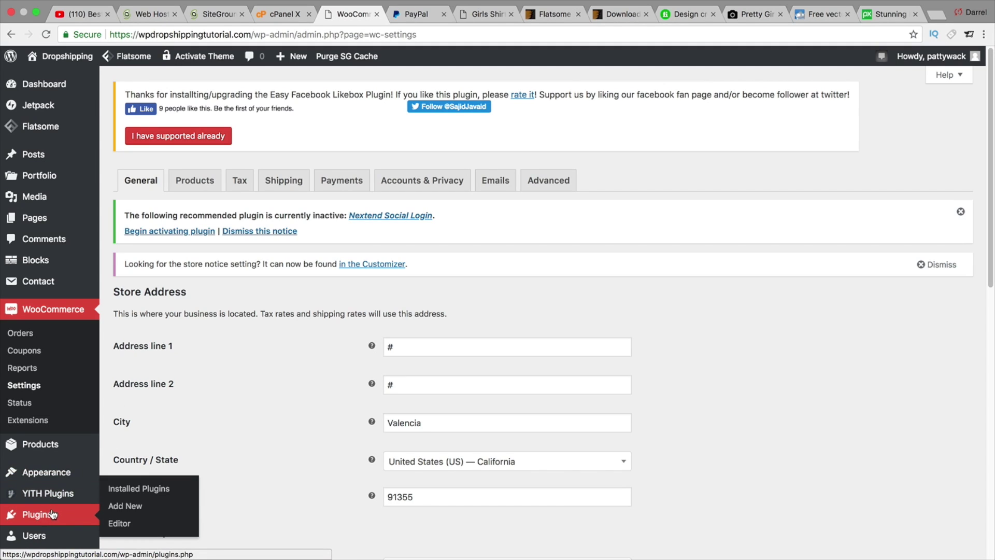
Search Add Plugins for 'stripe', then install and activate WooCommerce Stripe Payment Gateway.
left_click(136, 507)
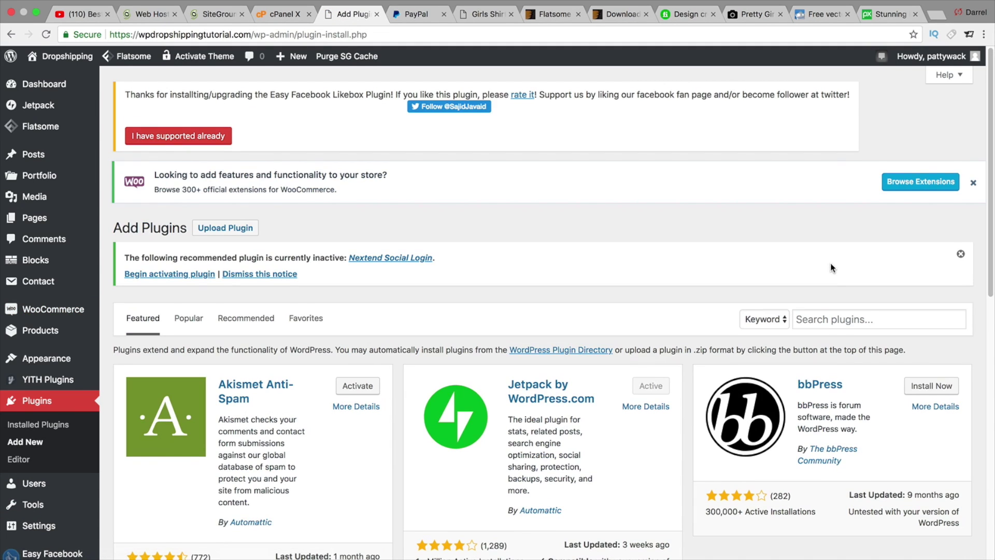
left_click(829, 321)
type("str")
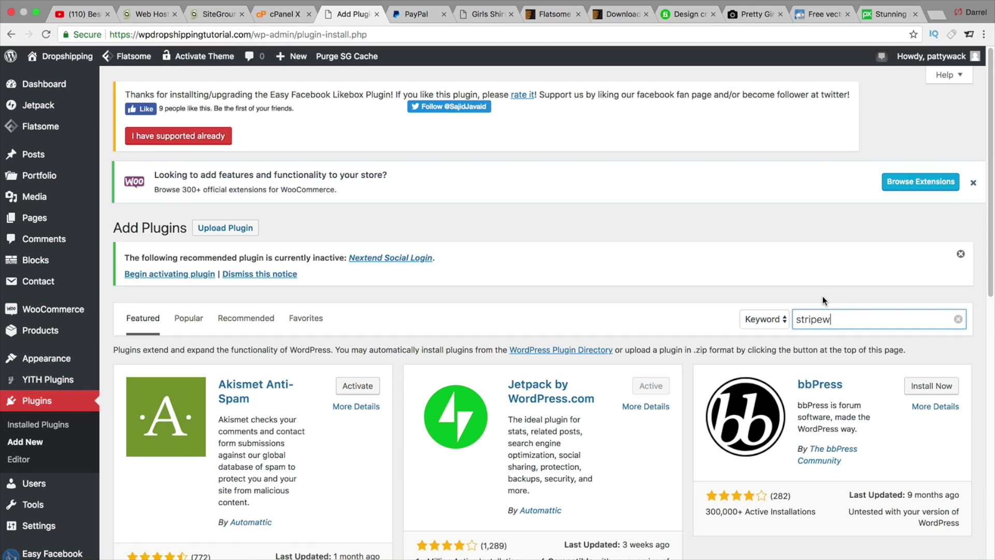
type("ipew")
key("BackSpace")
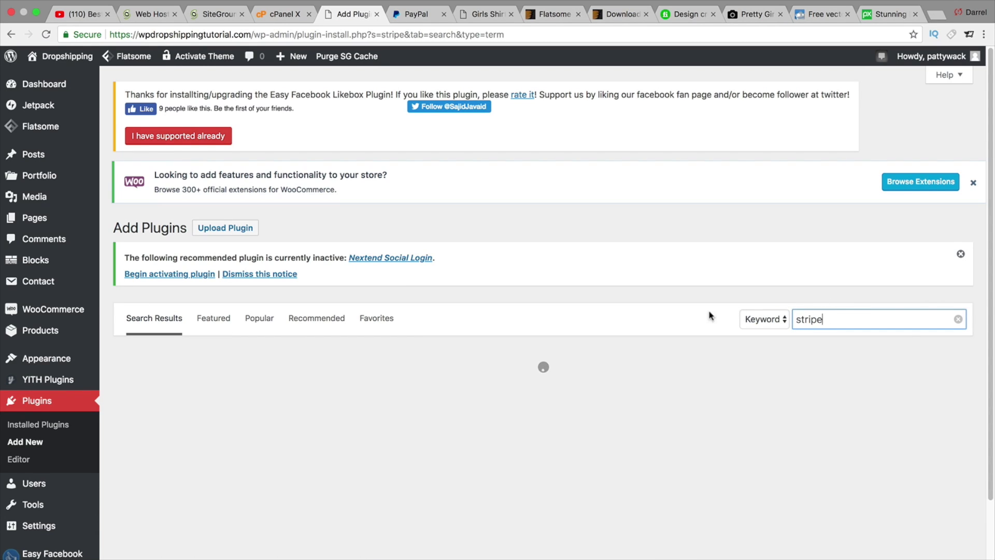
scroll(552, 317, "down", 3)
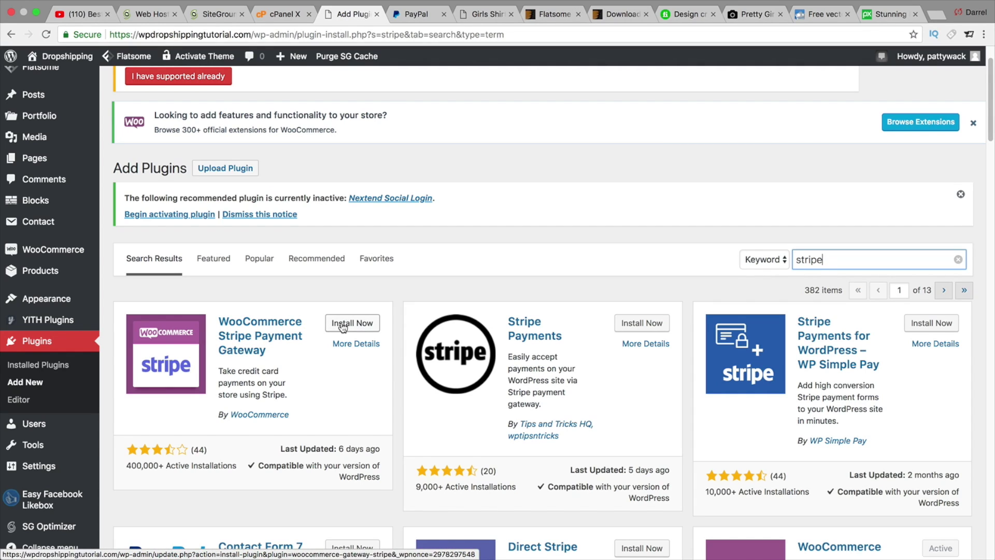
left_click(365, 325)
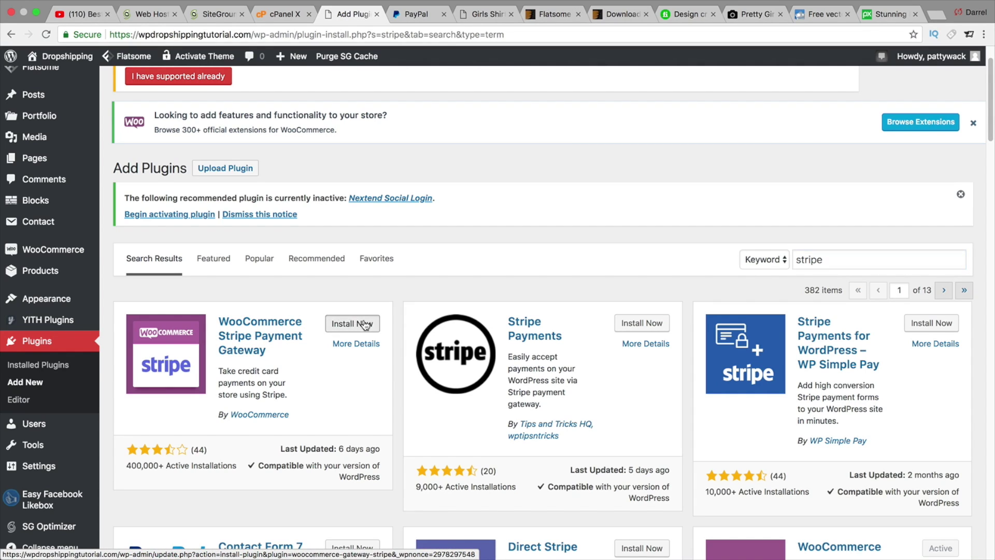
scroll(361, 316, "down", 3)
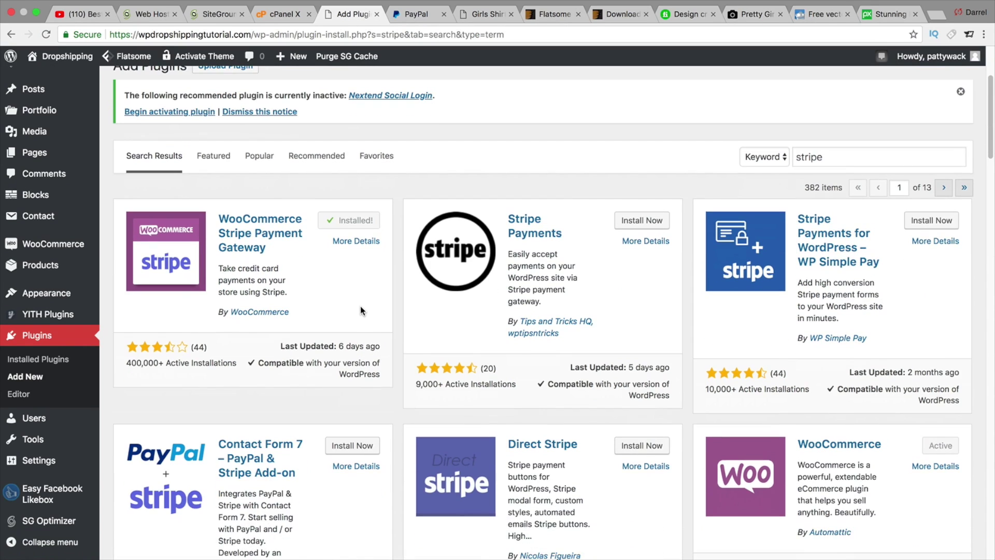
left_click(354, 222)
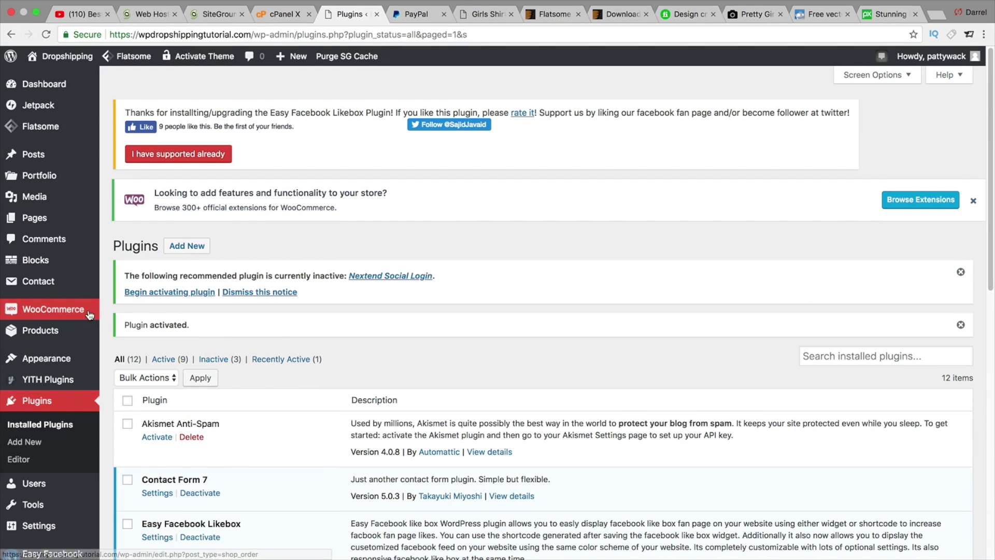
Open the Payments tab of the WooCommerce settings.
mouse_move(90, 315)
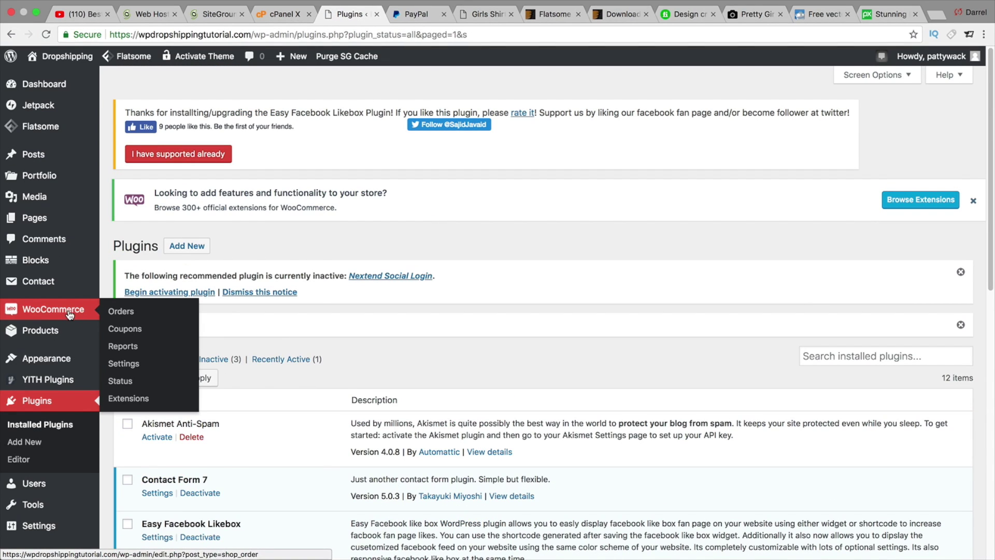
left_click(128, 366)
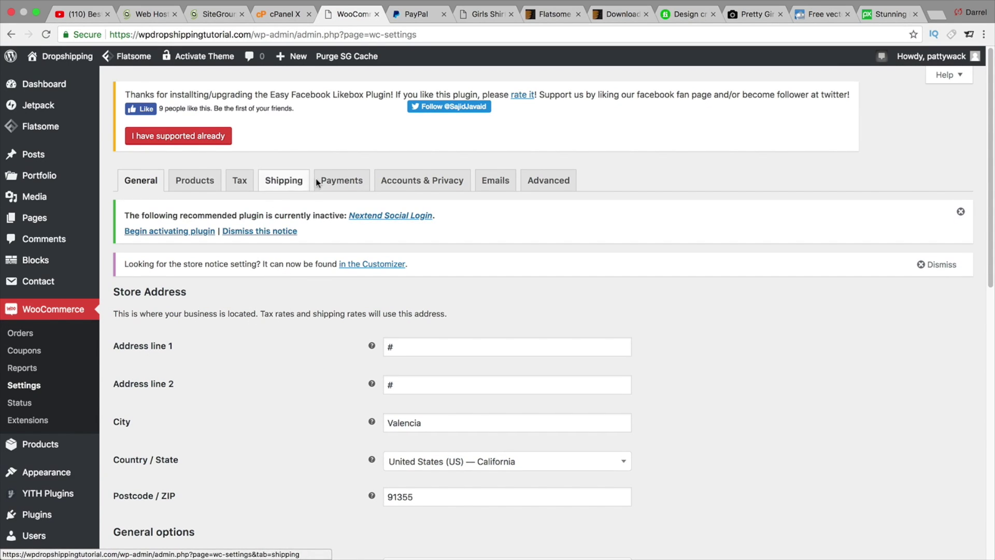
left_click(334, 182)
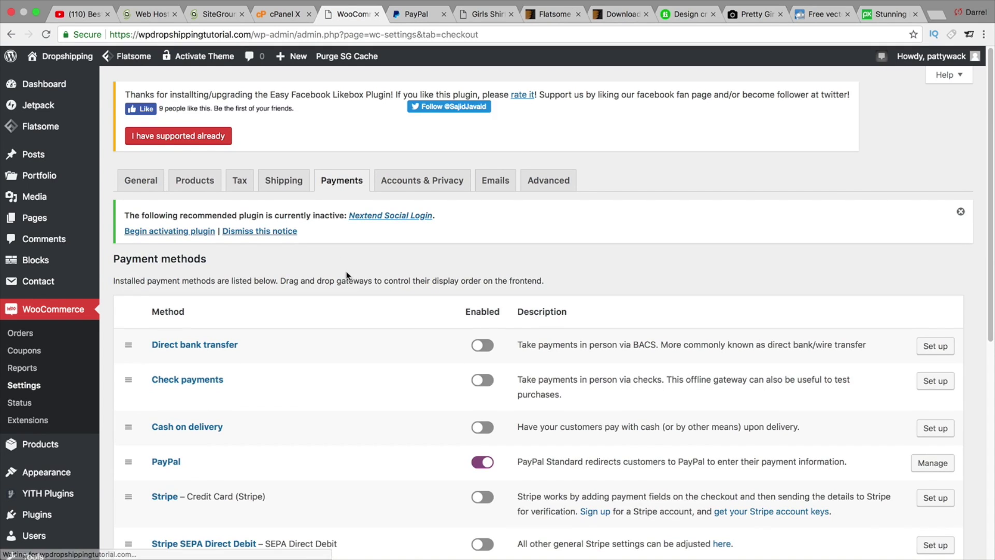
scroll(349, 282, "down", 1)
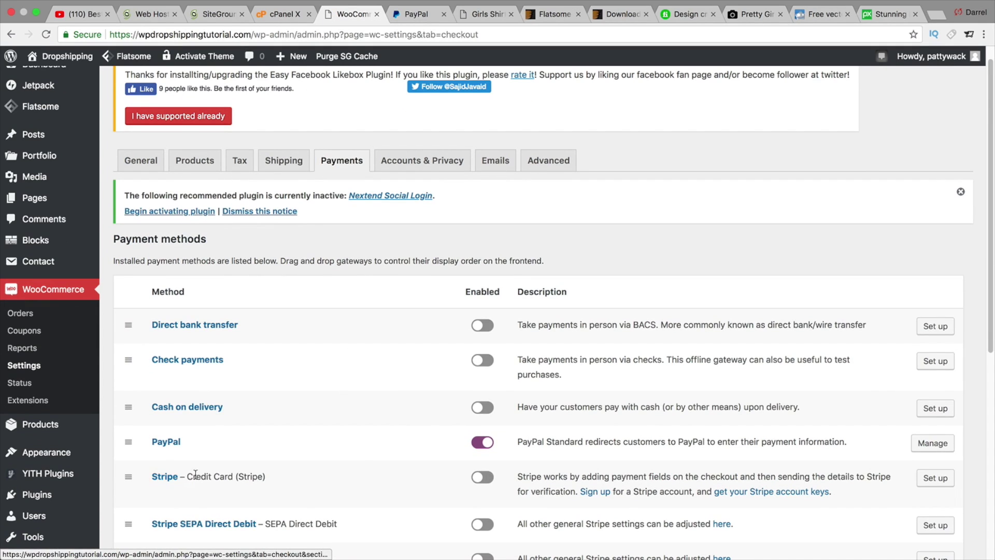
scroll(436, 471, "down", 1)
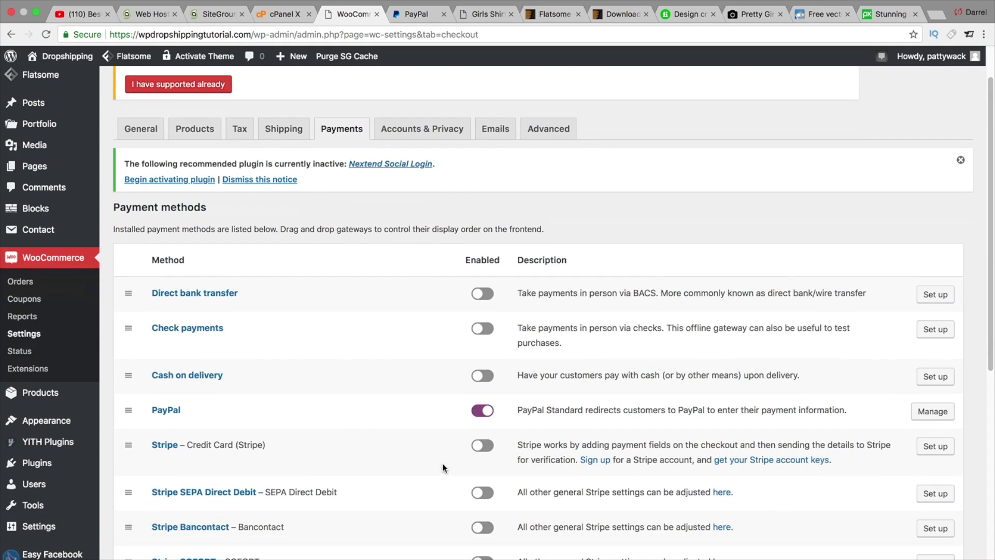
Switch on Stripe – Credit Card and review its settings page.
left_click(481, 448)
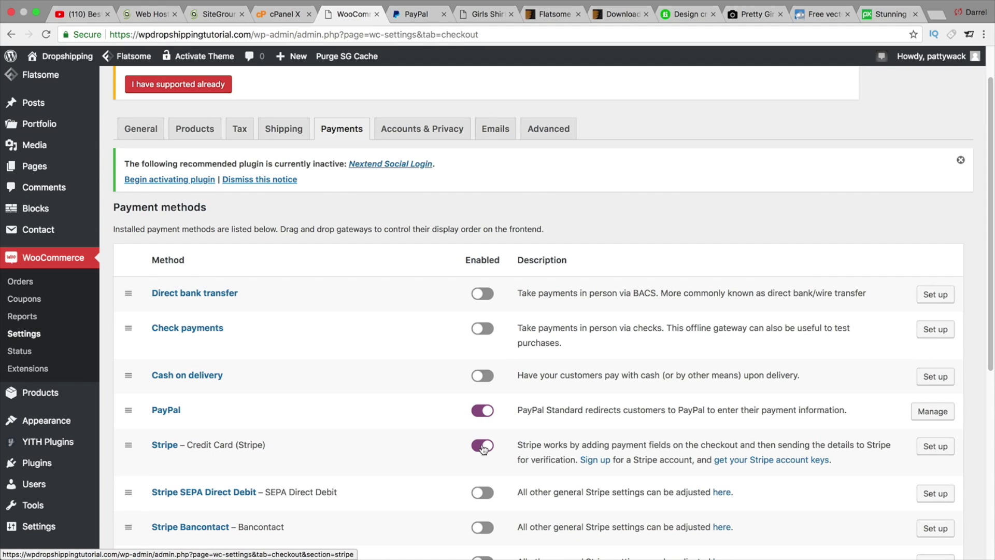
left_click(931, 449)
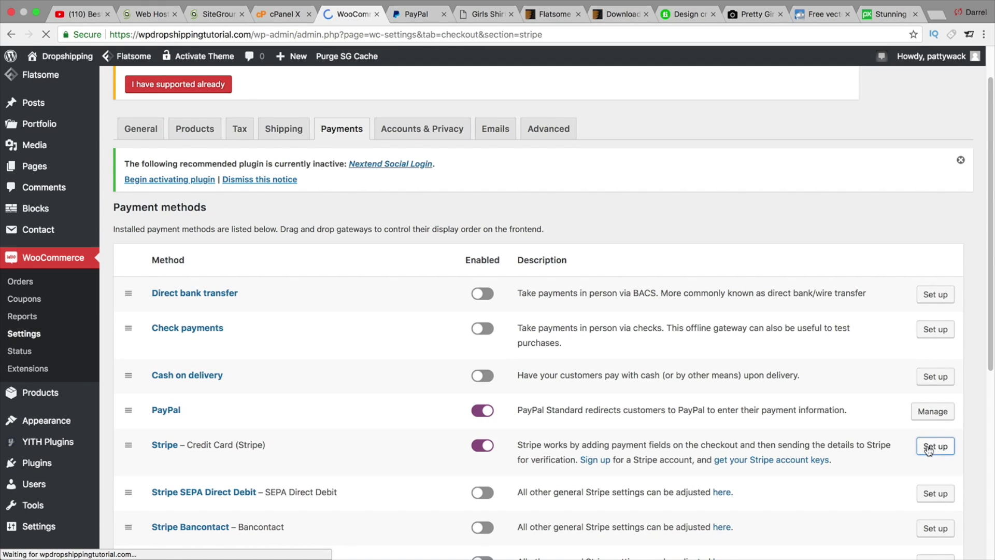
scroll(571, 351, "down", 2)
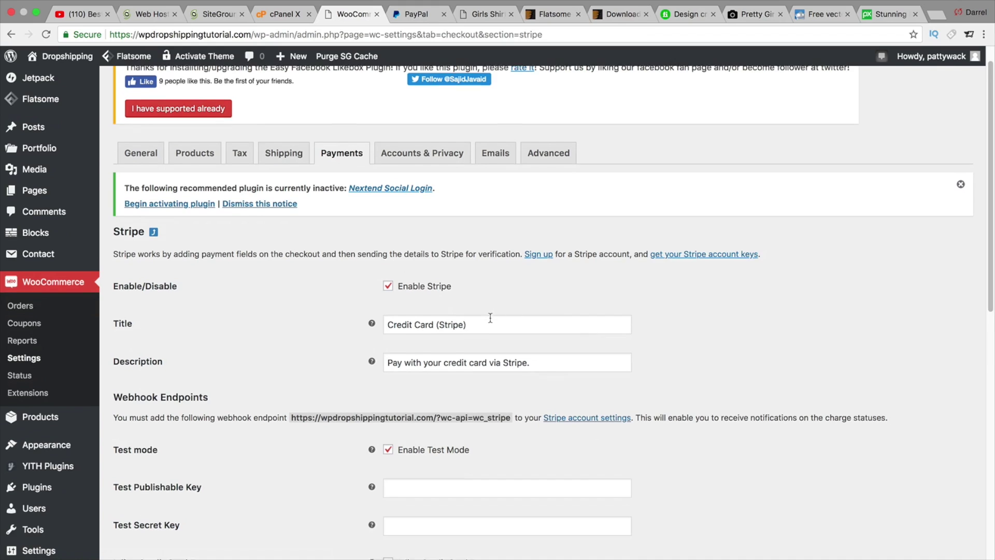
scroll(393, 349, "down", 3)
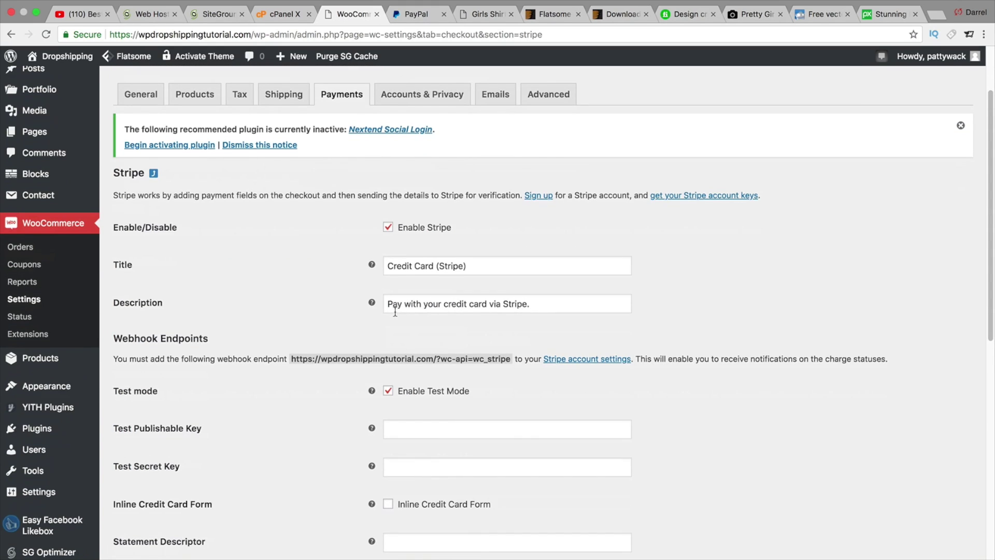
scroll(360, 315, "down", 15)
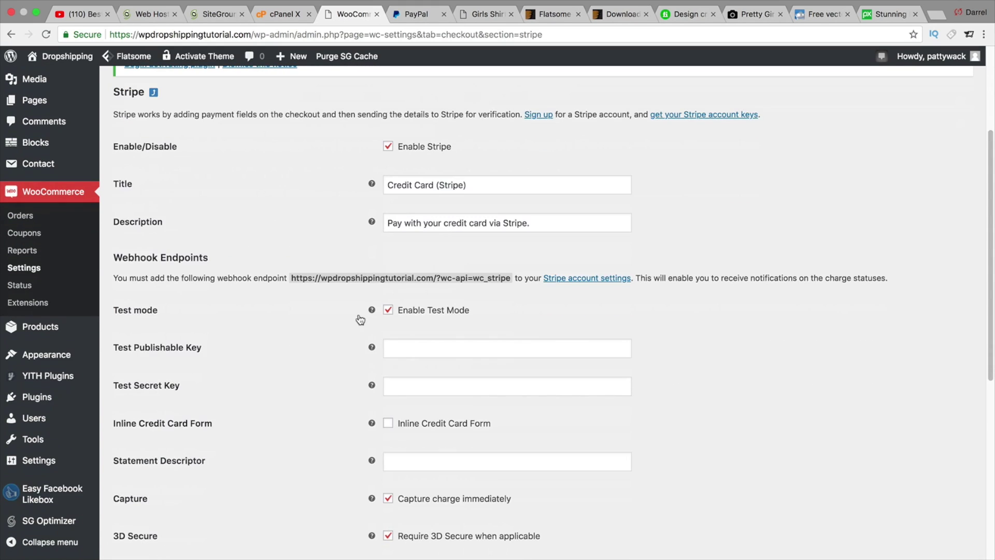
scroll(359, 317, "up", 20)
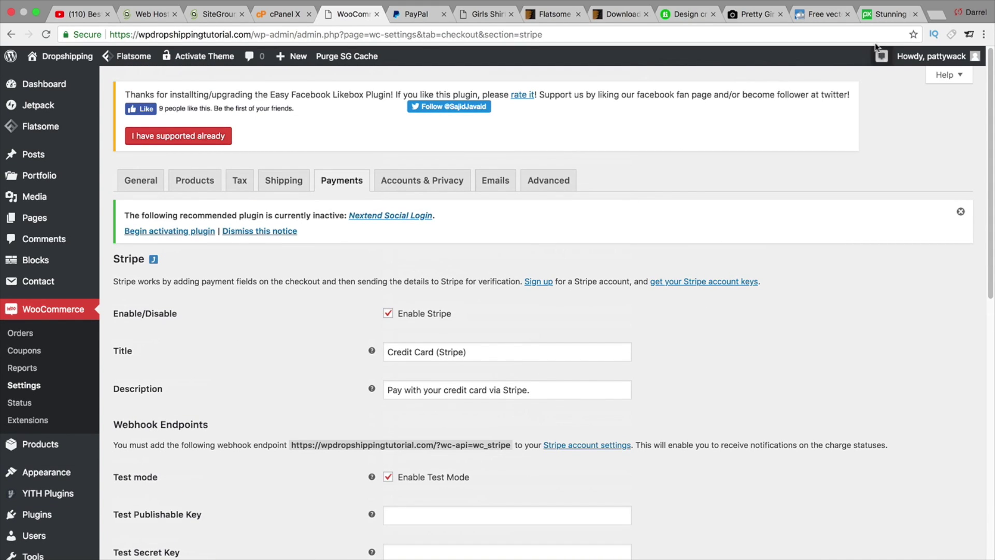
Load stripe.com in a new tab beside WooCommerce and go to the Stripe Dashboard.
left_click(932, 16)
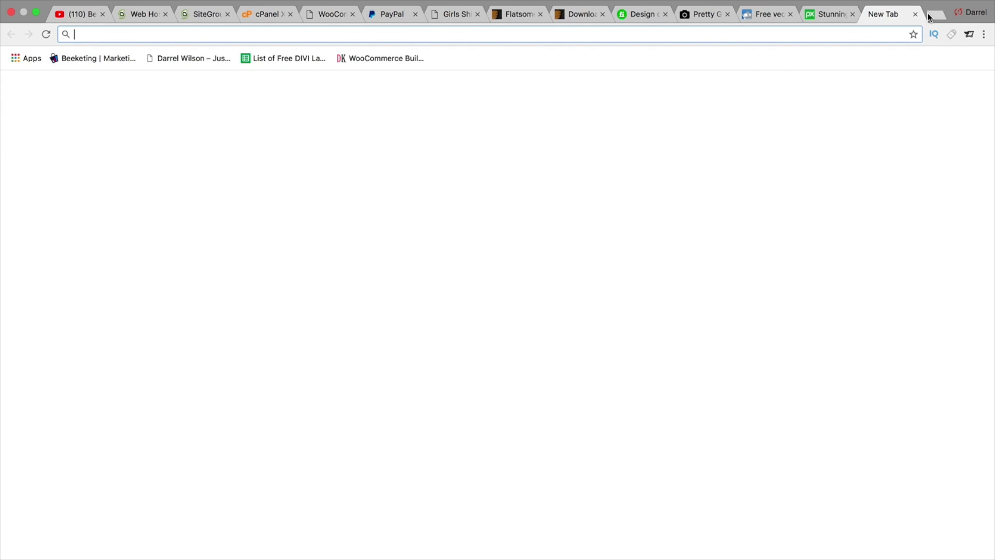
type("stripe.com")
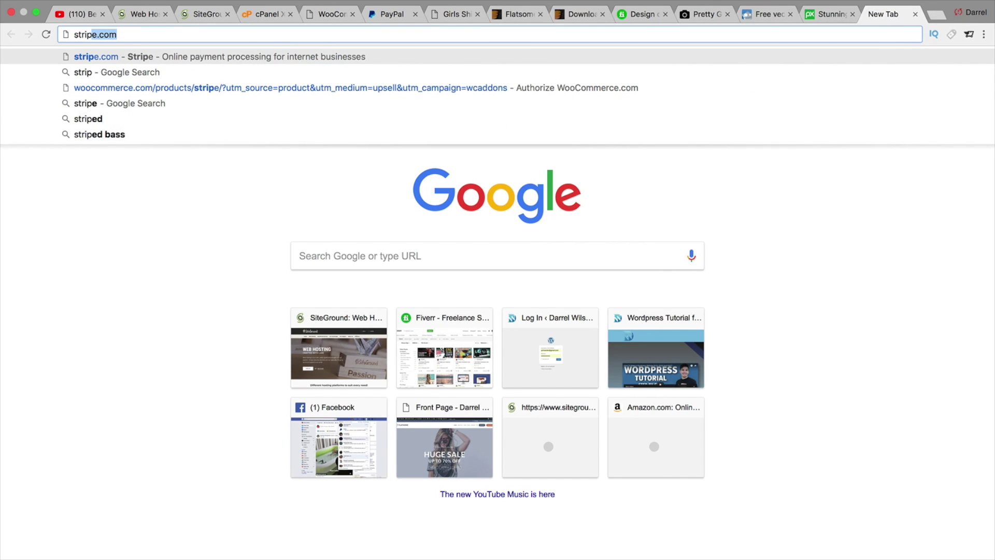
key("Return")
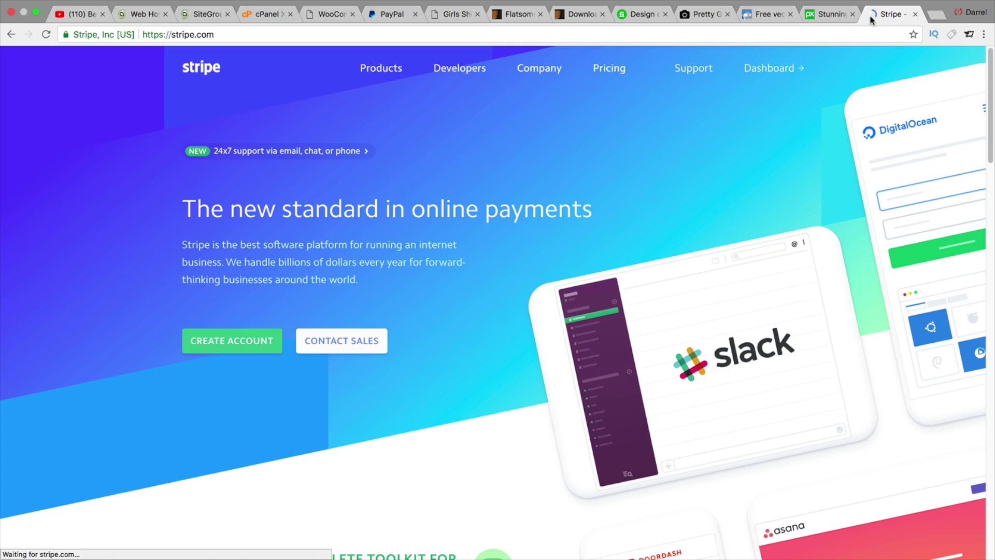
left_click_drag(887, 14, 409, 13)
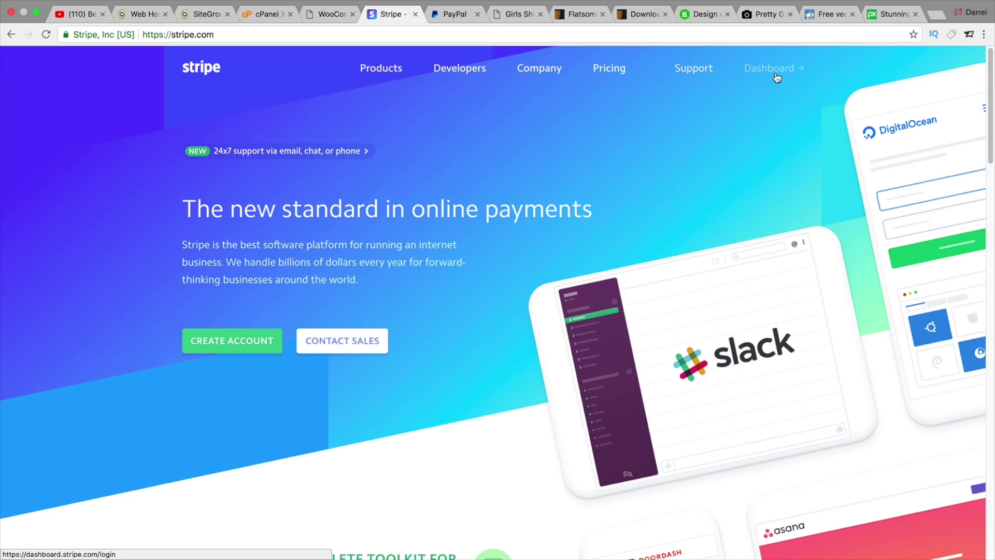
left_click(776, 73)
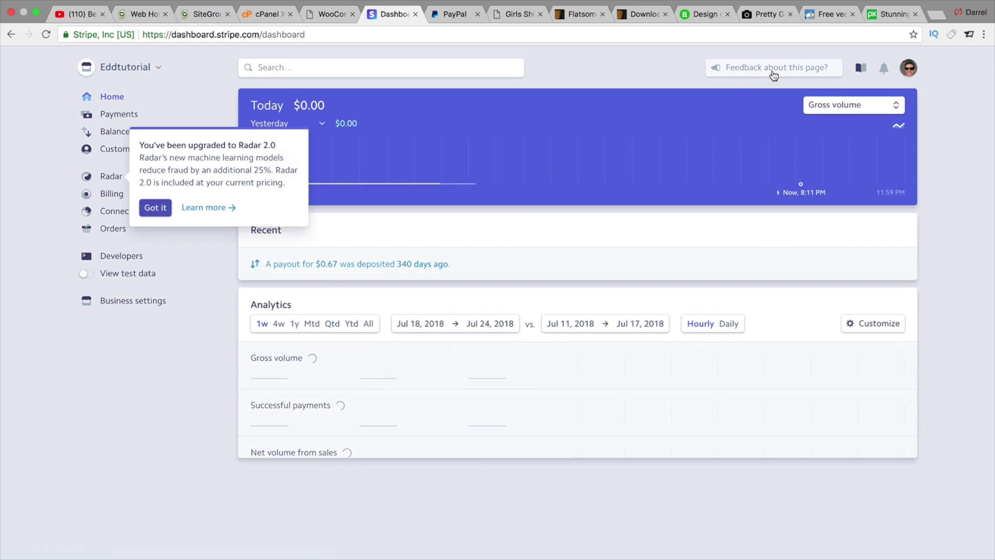
Dismiss the Radar 2.0 notice, review the user profile, then open the business Account settings.
left_click(156, 209)
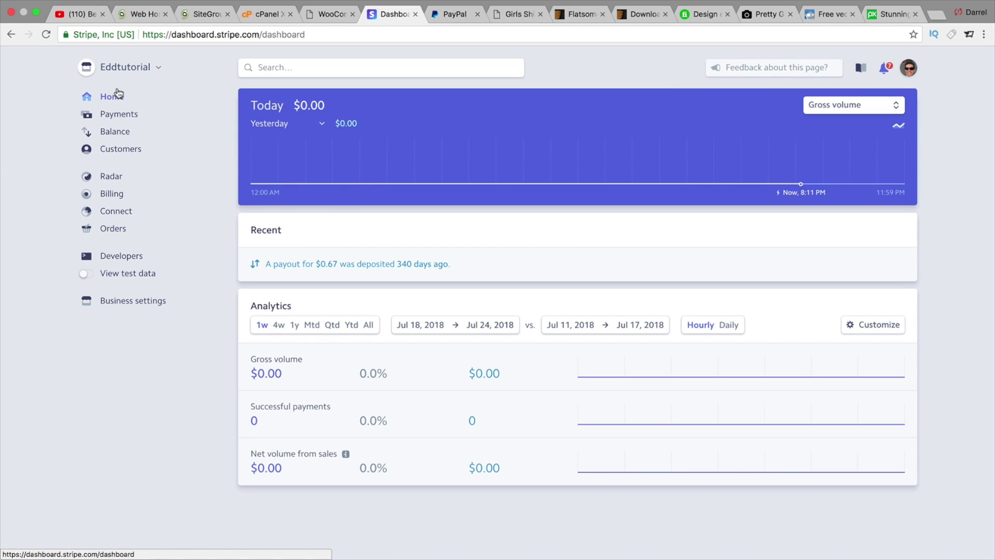
left_click(907, 69)
left_click(796, 137)
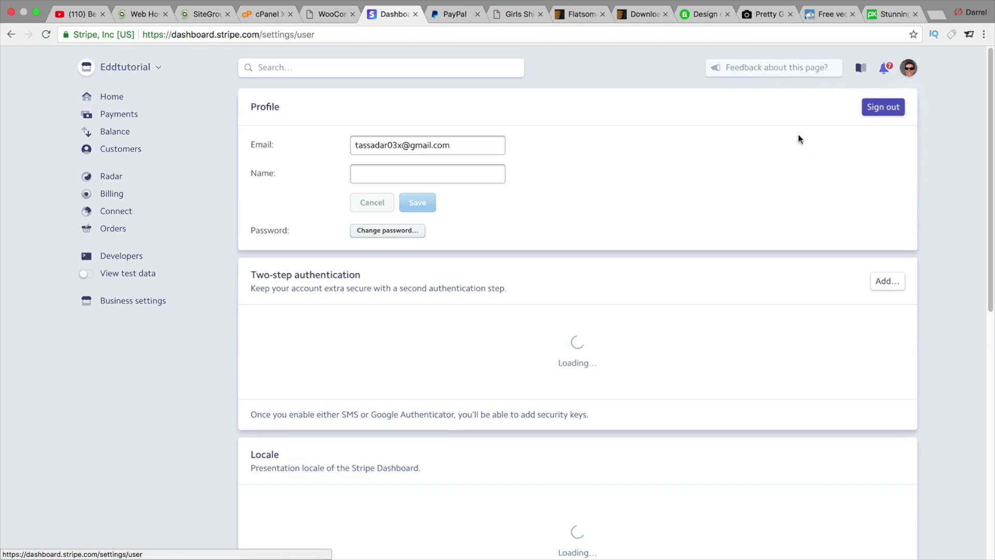
scroll(593, 187, "down", 7)
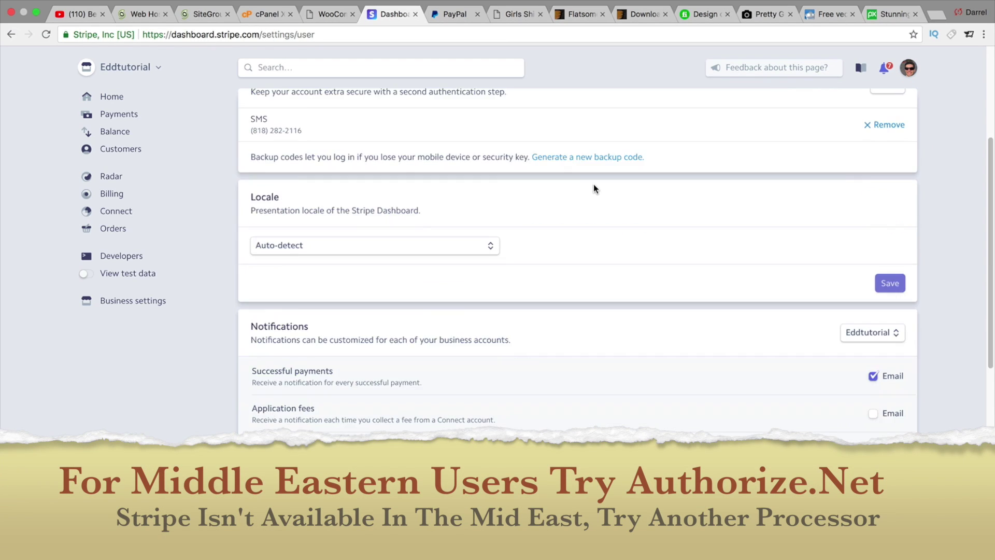
scroll(592, 185, "down", 5)
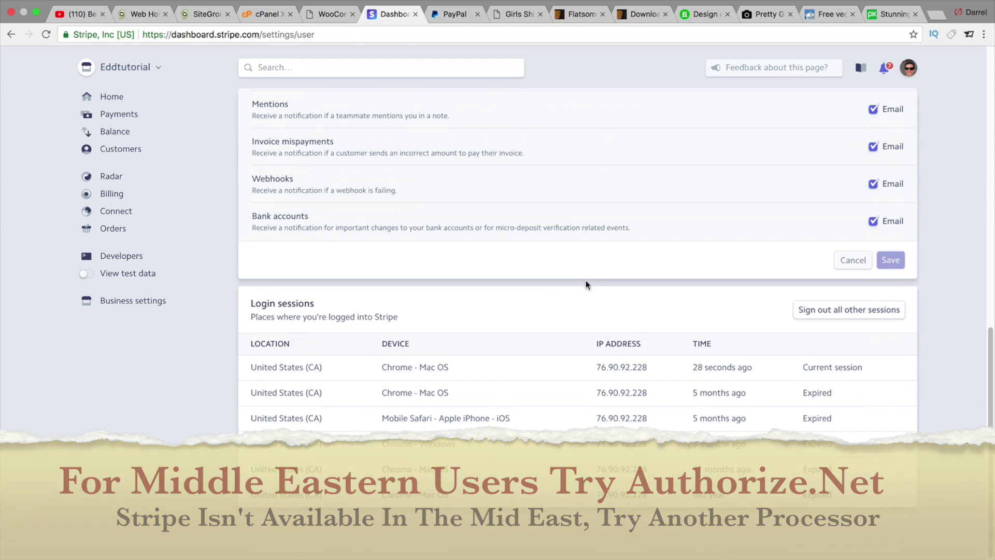
scroll(583, 275, "up", 12)
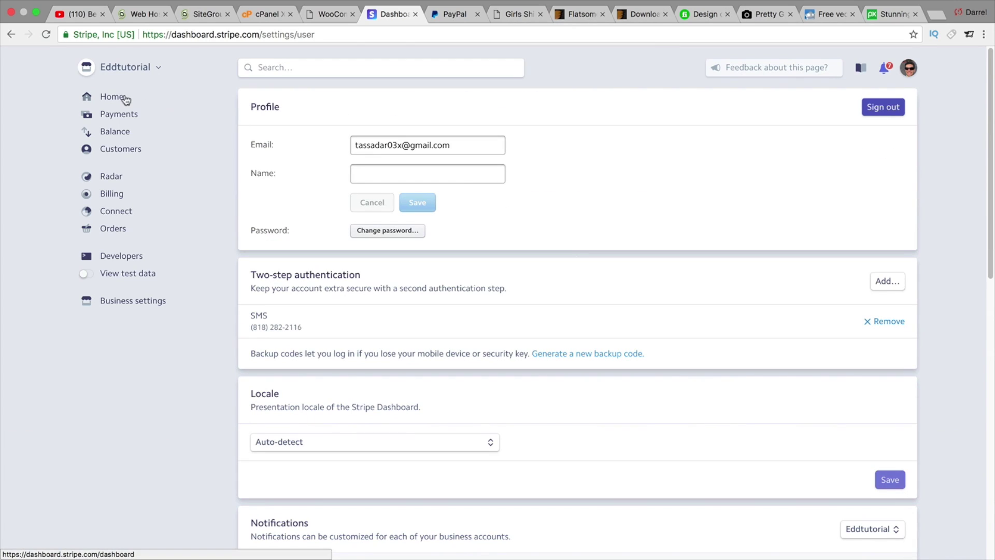
left_click(122, 98)
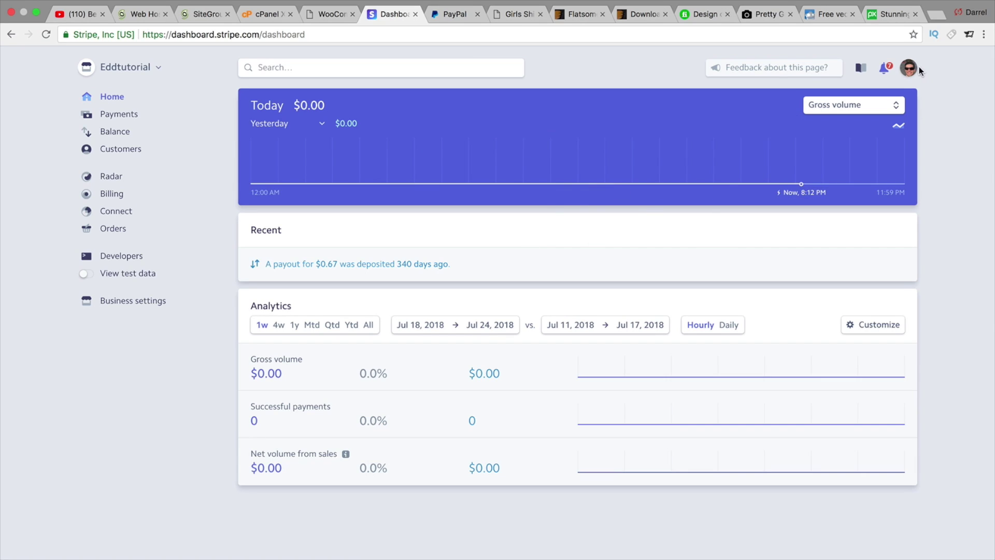
left_click(915, 70)
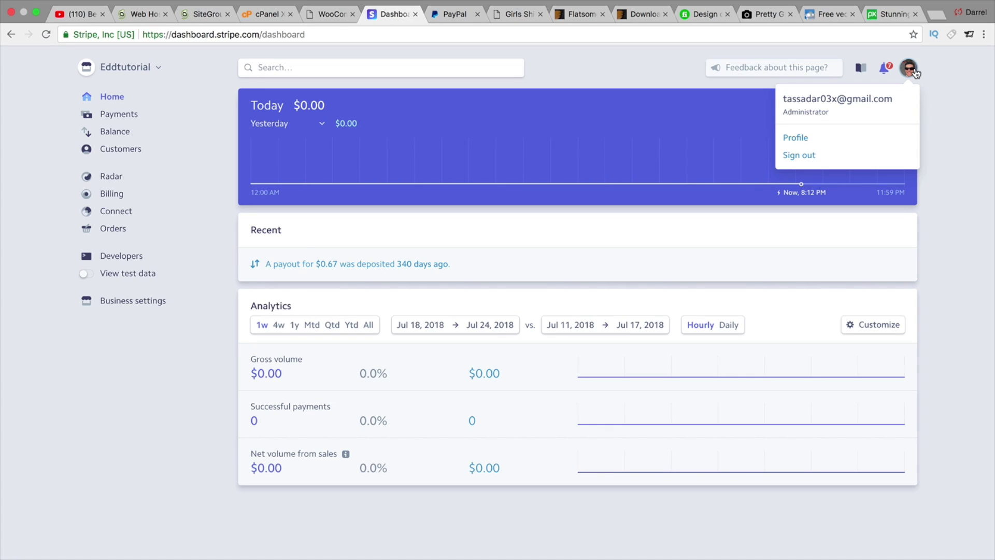
left_click(131, 304)
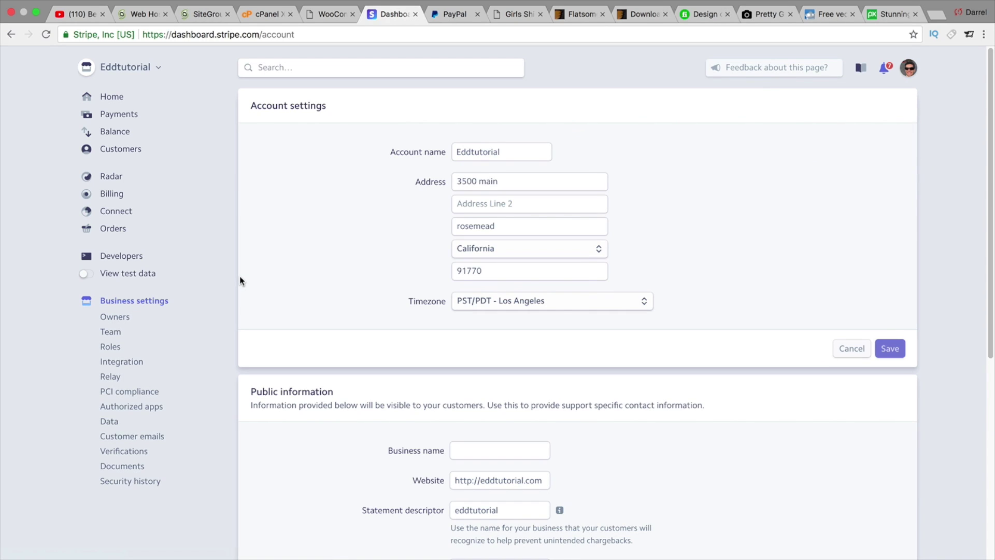
Browse the integration, data, balance, payments and payment method settings.
scroll(241, 280, "down", 4)
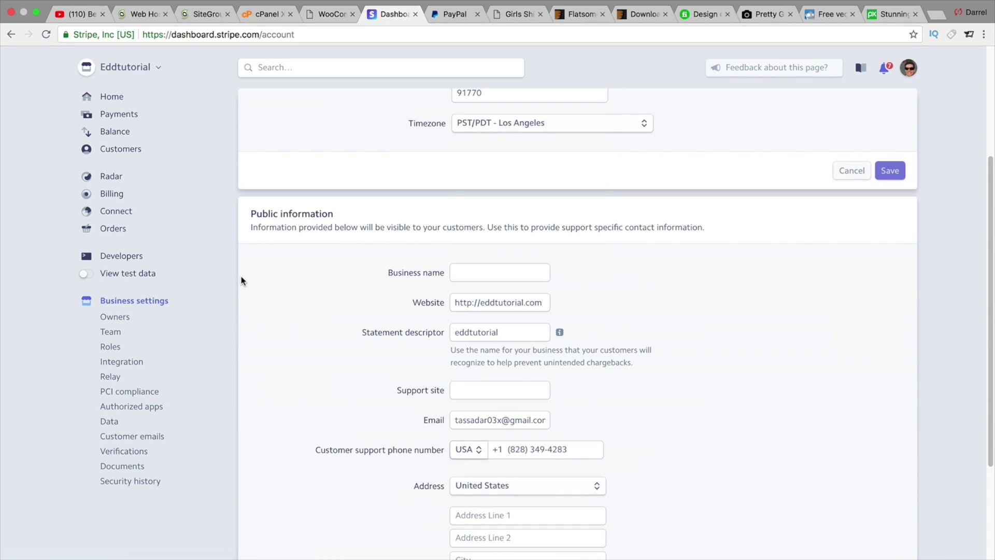
scroll(242, 280, "down", 3)
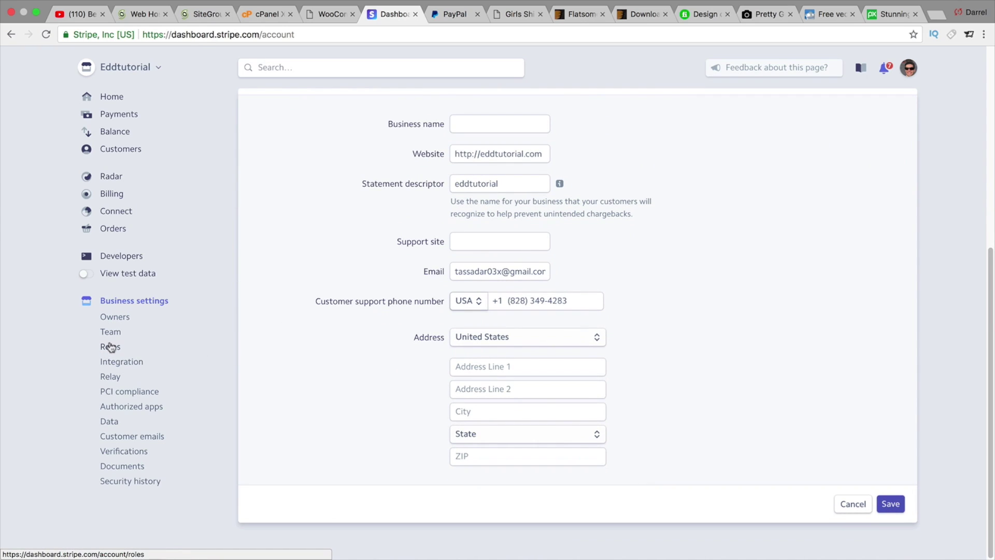
left_click(122, 362)
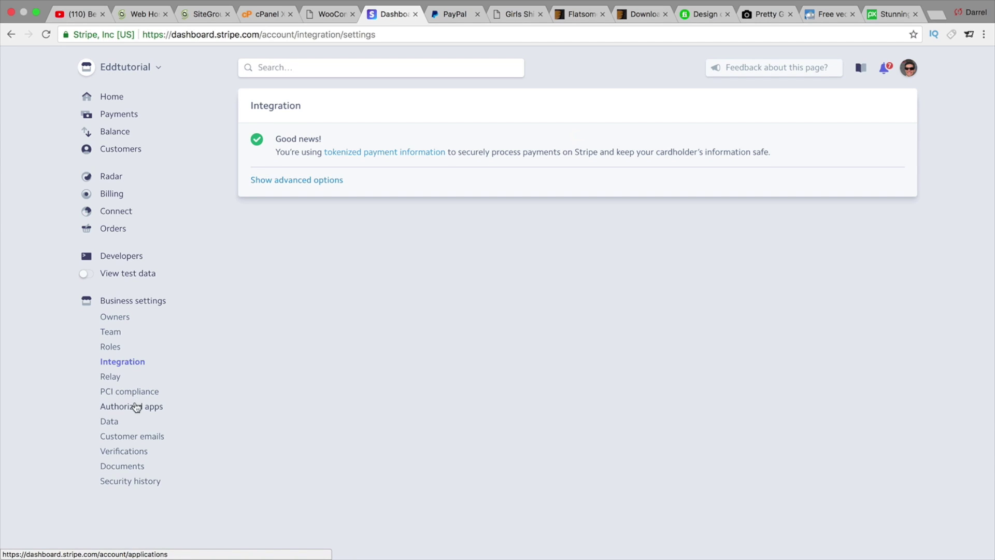
left_click(121, 424)
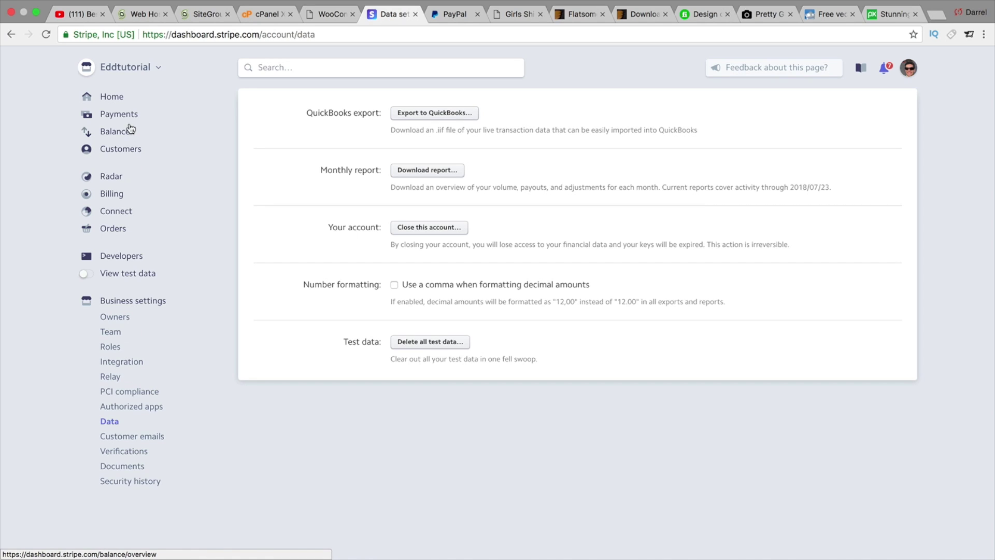
left_click(129, 133)
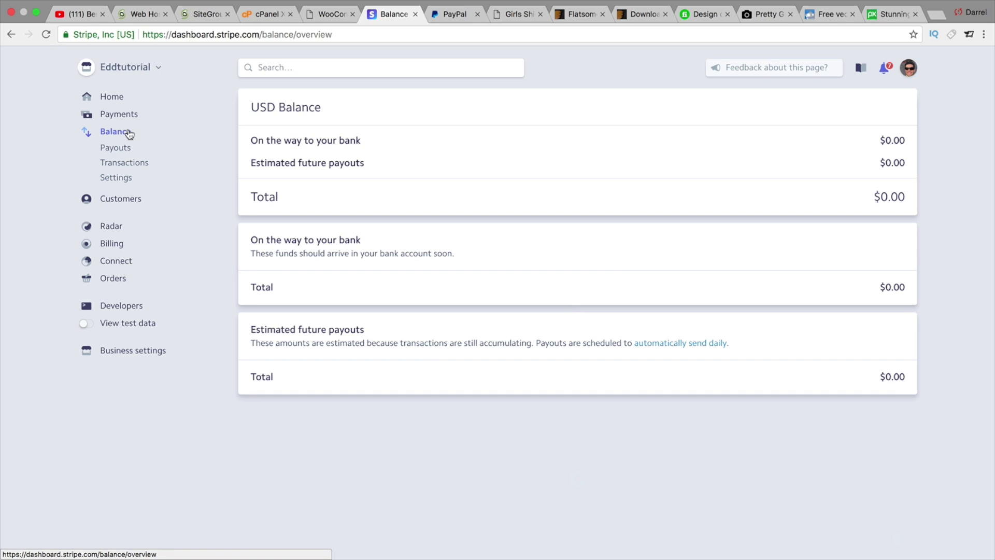
left_click(129, 115)
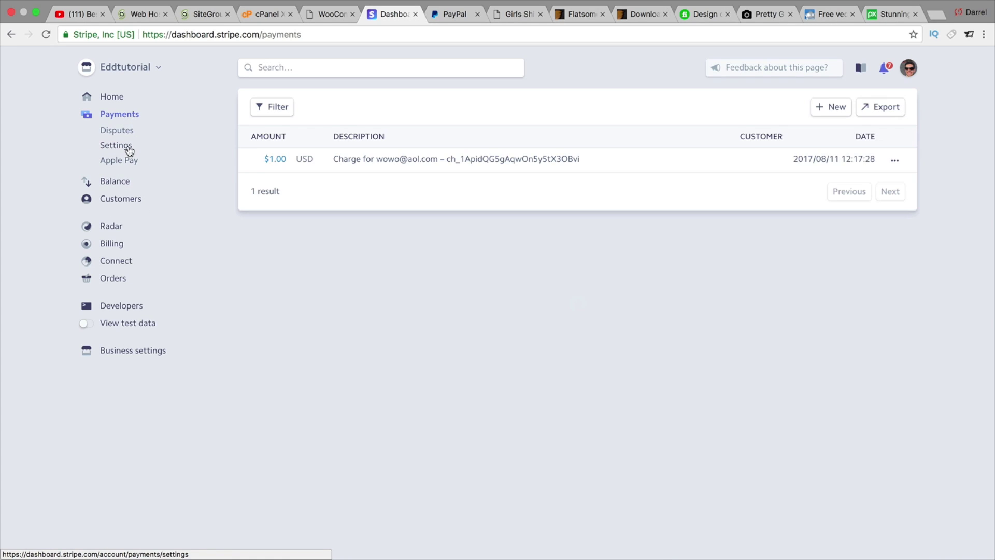
left_click(129, 148)
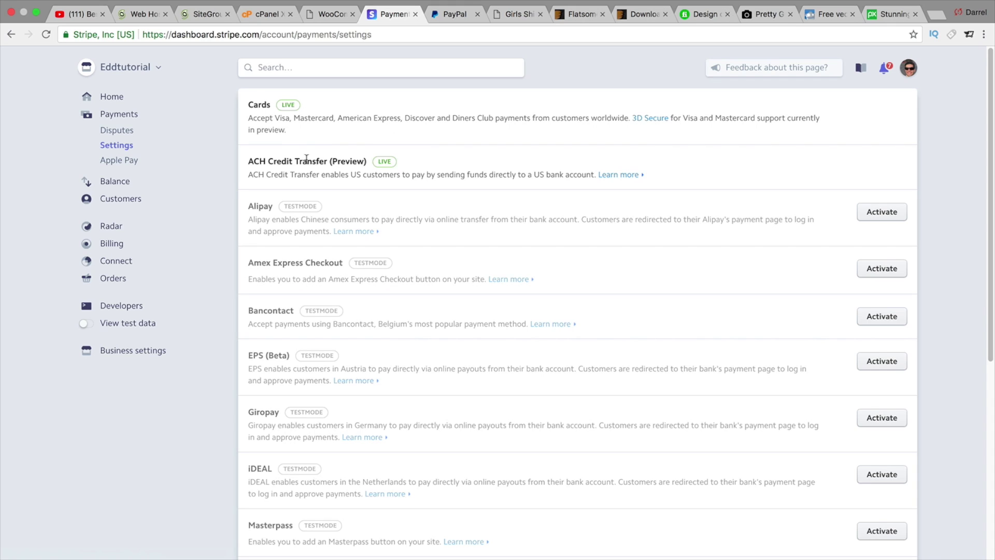
scroll(340, 264, "down", 3)
scroll(340, 264, "up", 3)
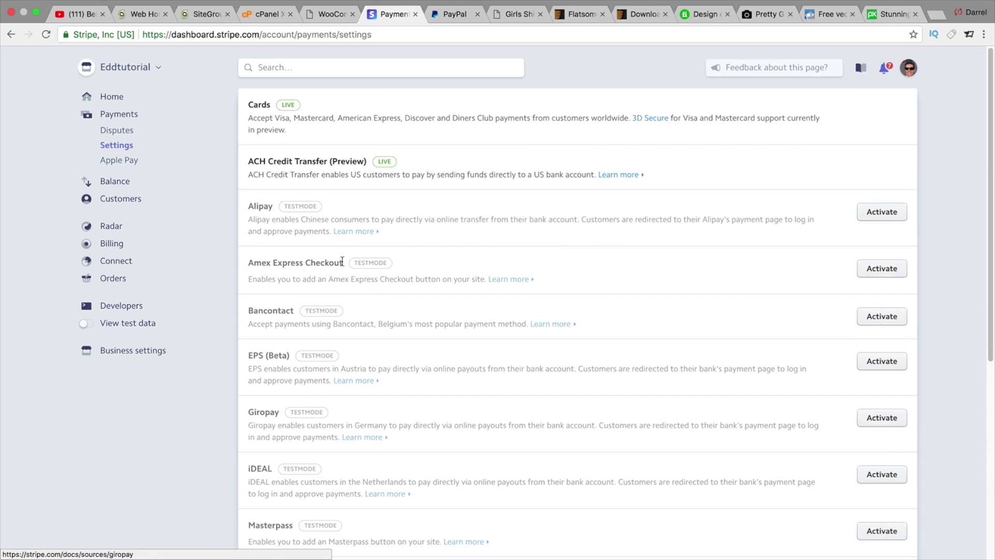
Check the payout schedule, keep daily payouts, and return to Home.
left_click(116, 182)
left_click(116, 182)
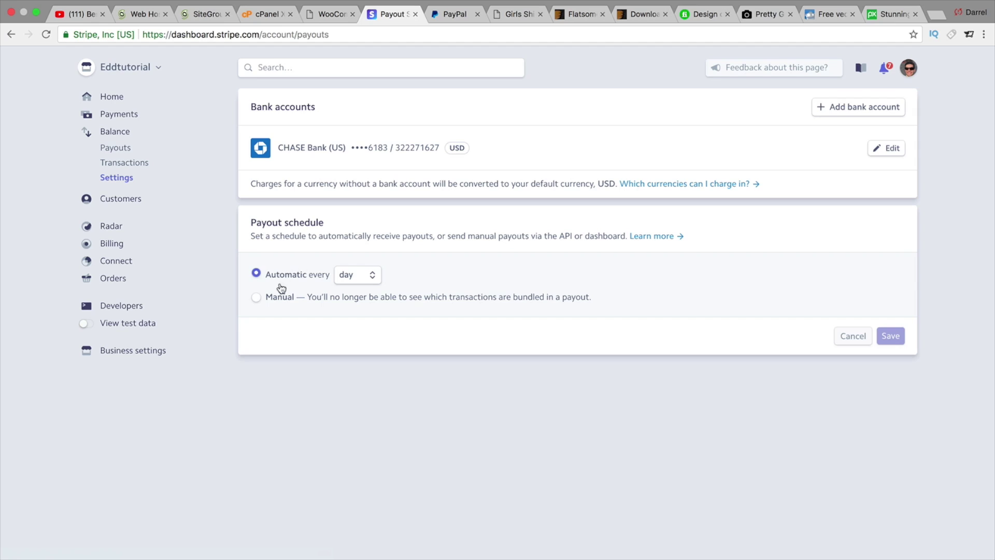
left_click(349, 277)
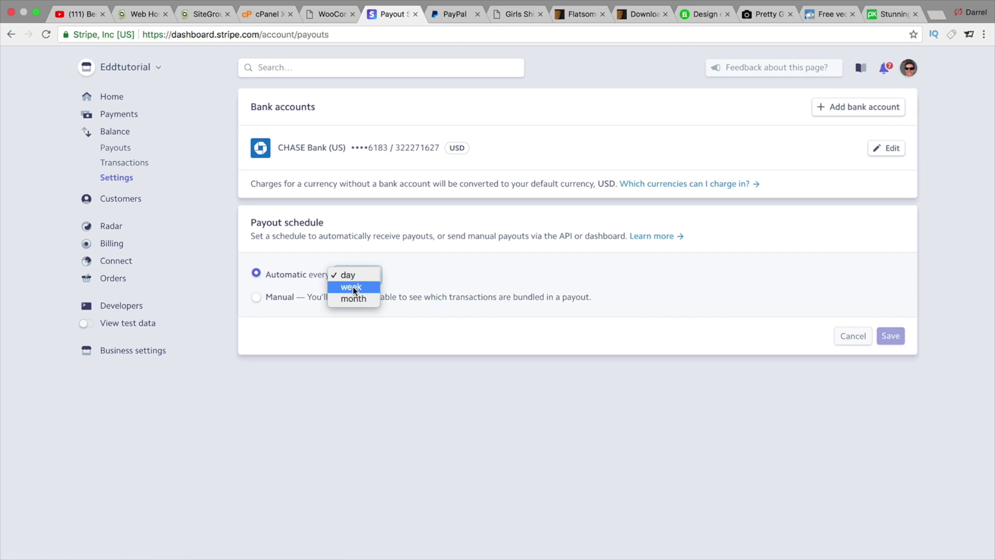
left_click(356, 366)
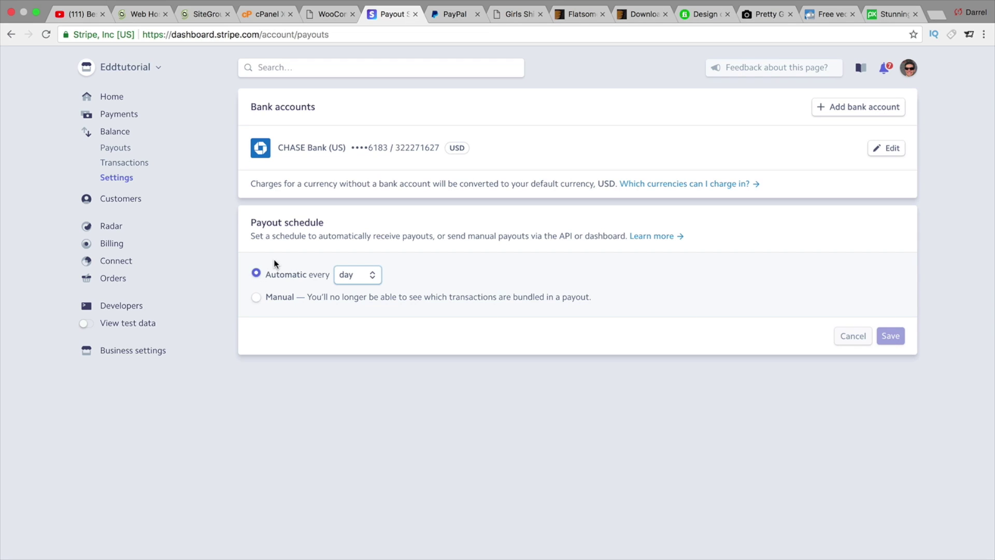
left_click(118, 102)
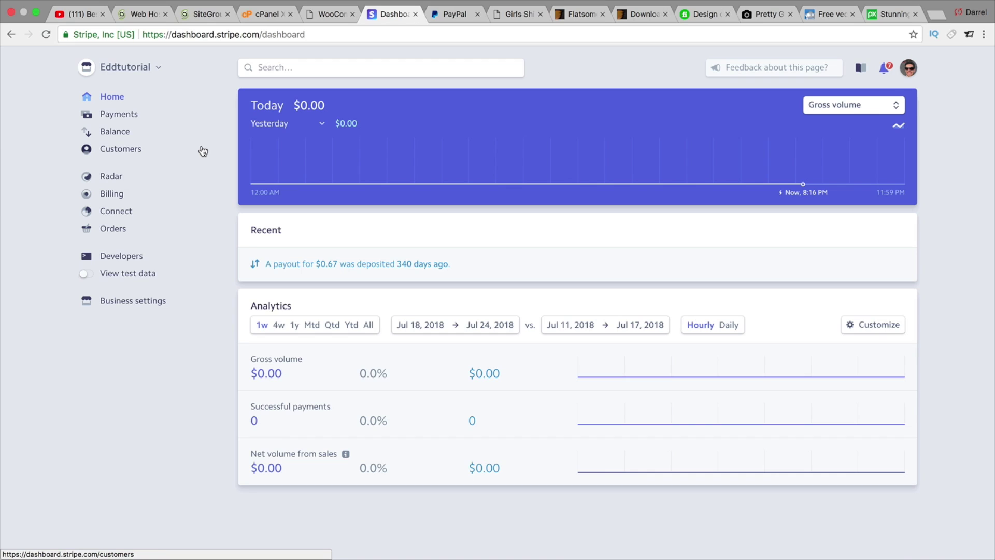
Show the test-mode API keys, reveal the secret key, and select the publishable key for copying.
left_click(125, 257)
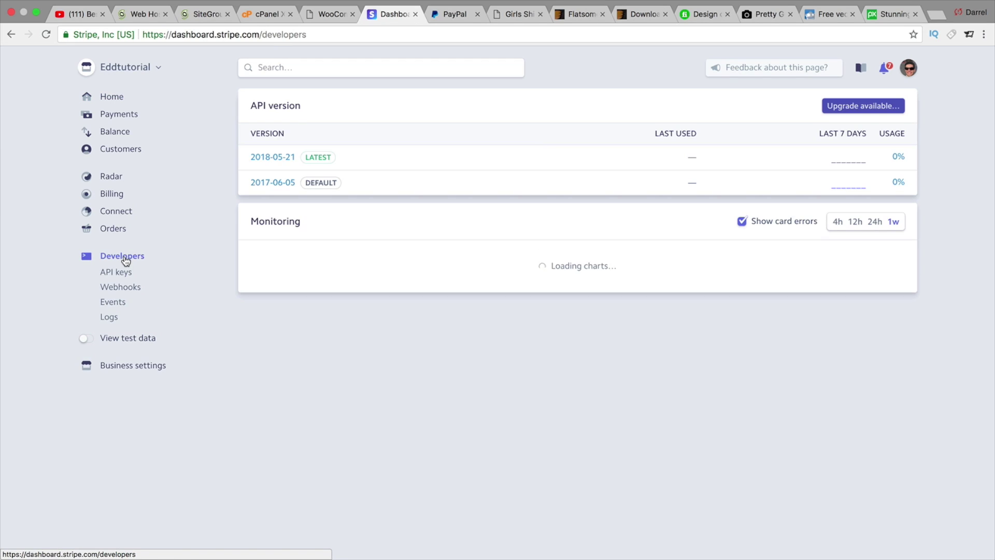
left_click(123, 273)
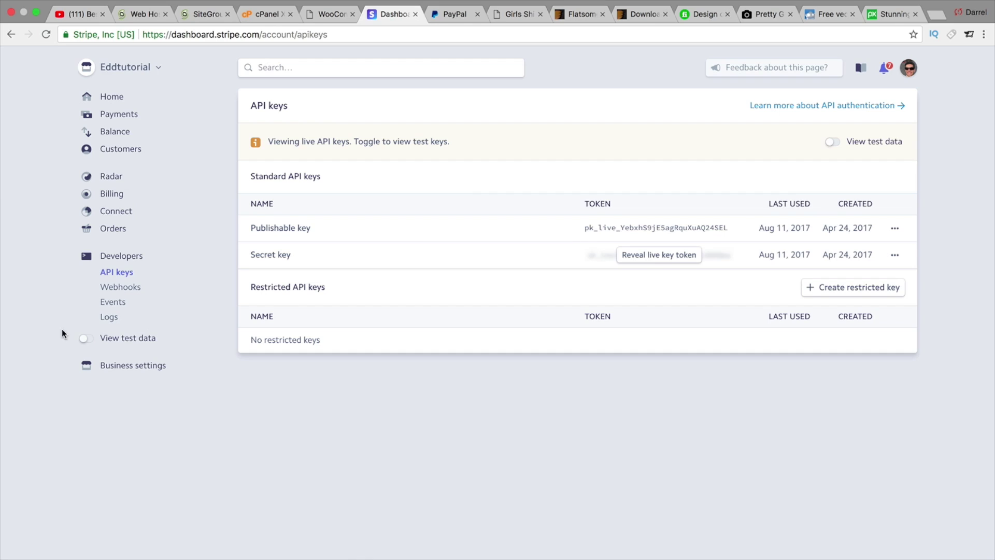
left_click(85, 339)
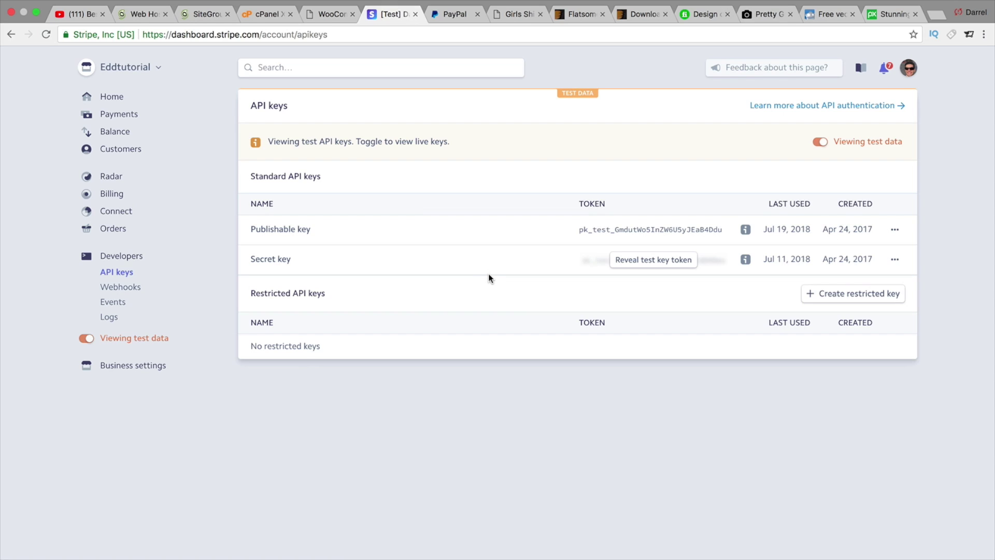
left_click(633, 262)
double_click(633, 230)
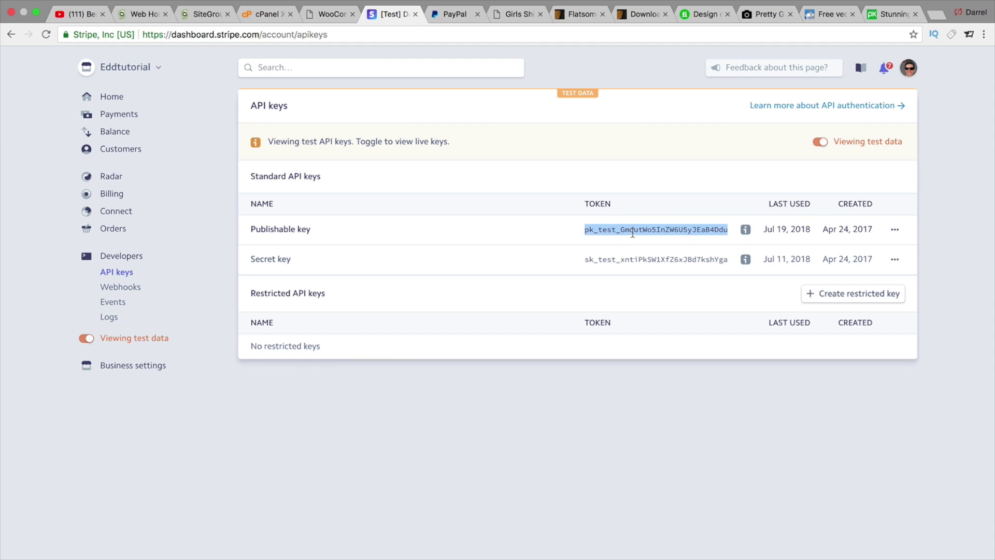
right_click(593, 233)
Copy the Stripe test publishable key into WooCommerce's Test Publishable Key field.
left_click(609, 253)
left_click(334, 14)
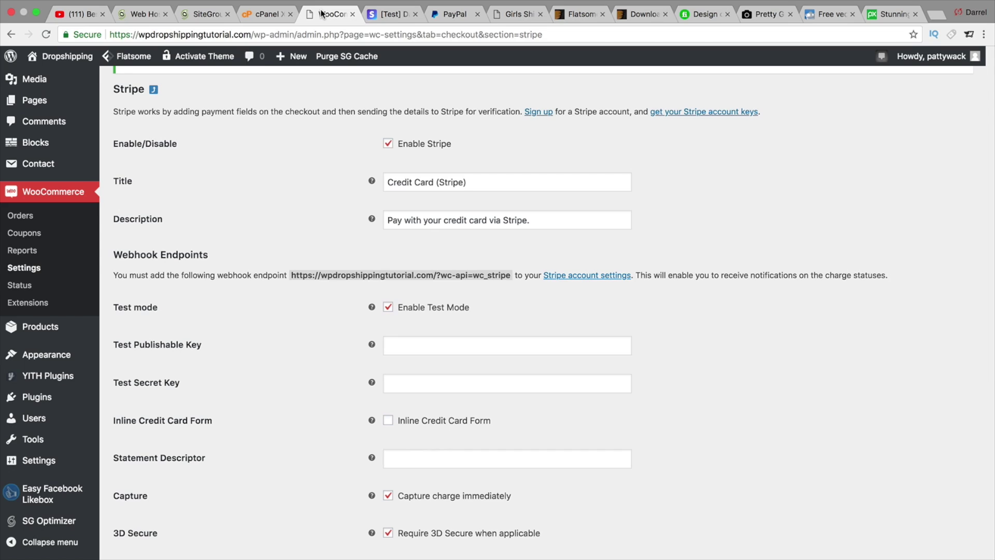
left_click(409, 345)
right_click(408, 345)
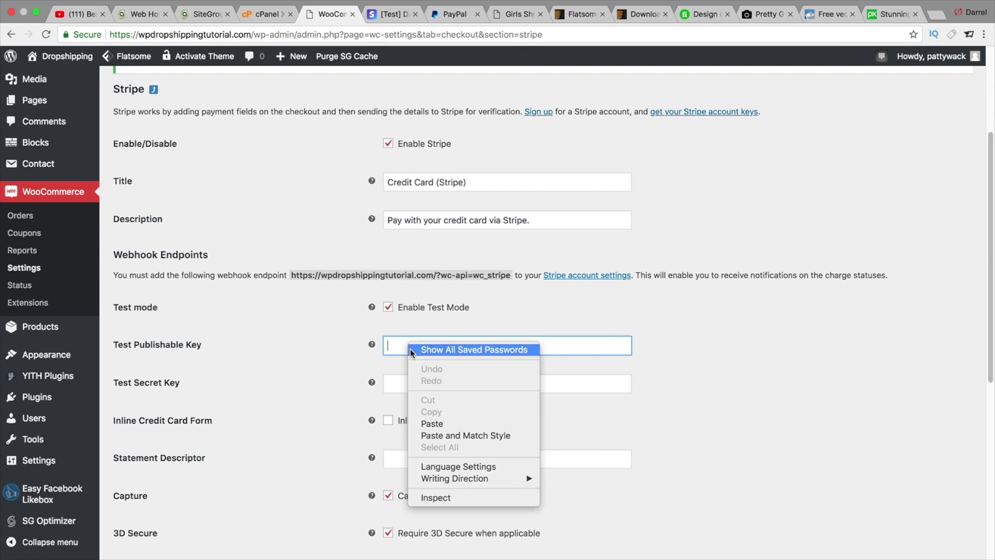
left_click(426, 424)
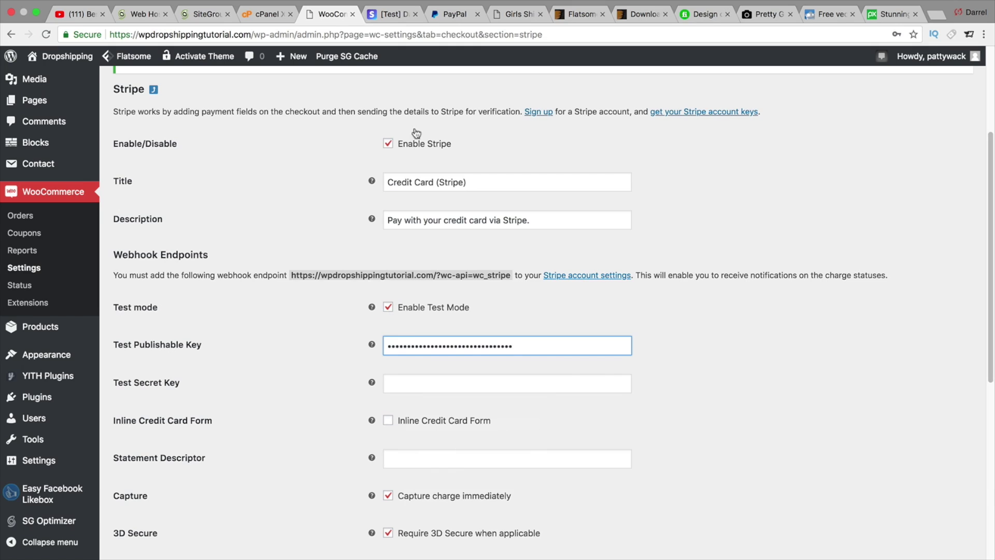
Paste the Stripe test secret key into Test Secret Key and save the Stripe settings.
left_click(395, 14)
right_click(591, 258)
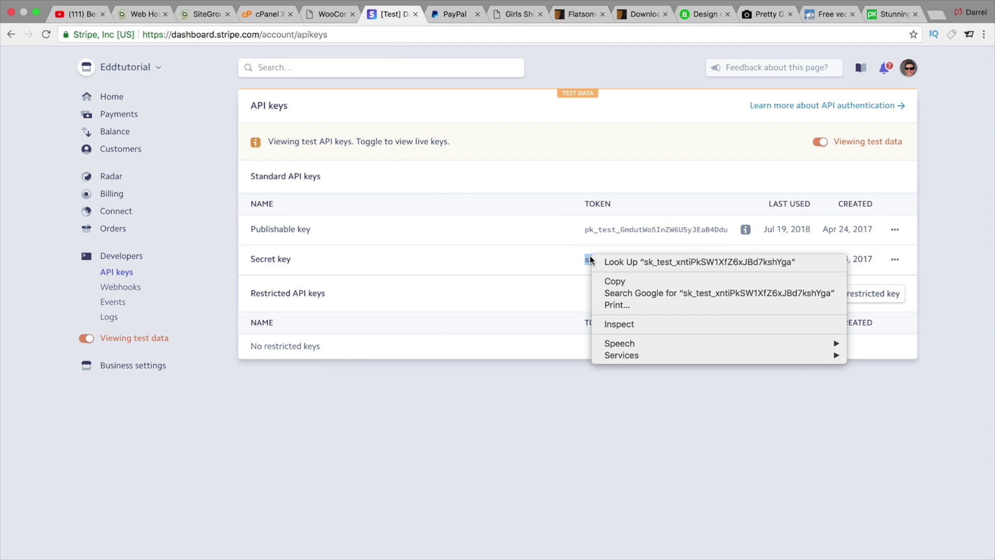
left_click(607, 278)
left_click(318, 16)
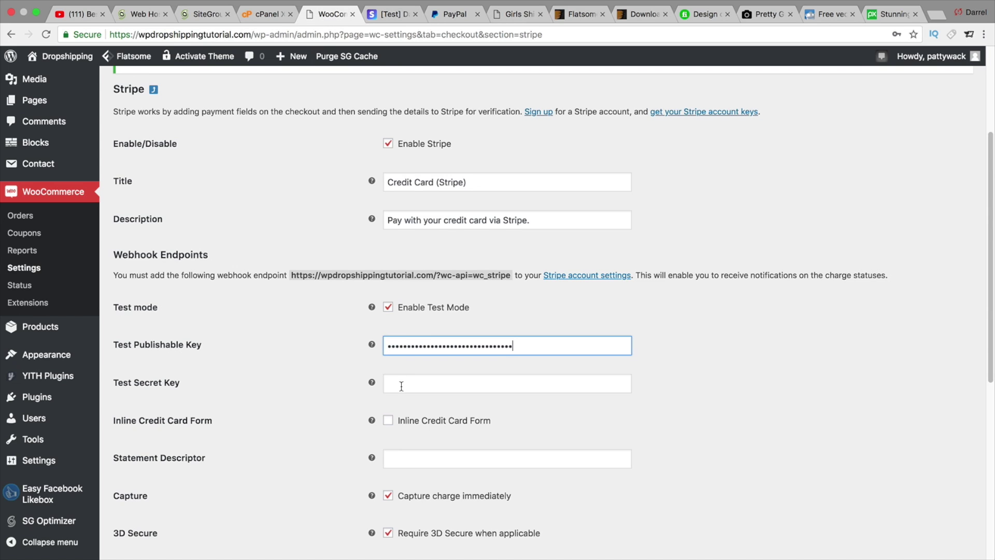
right_click(400, 383)
left_click(426, 465)
scroll(344, 397, "down", 5)
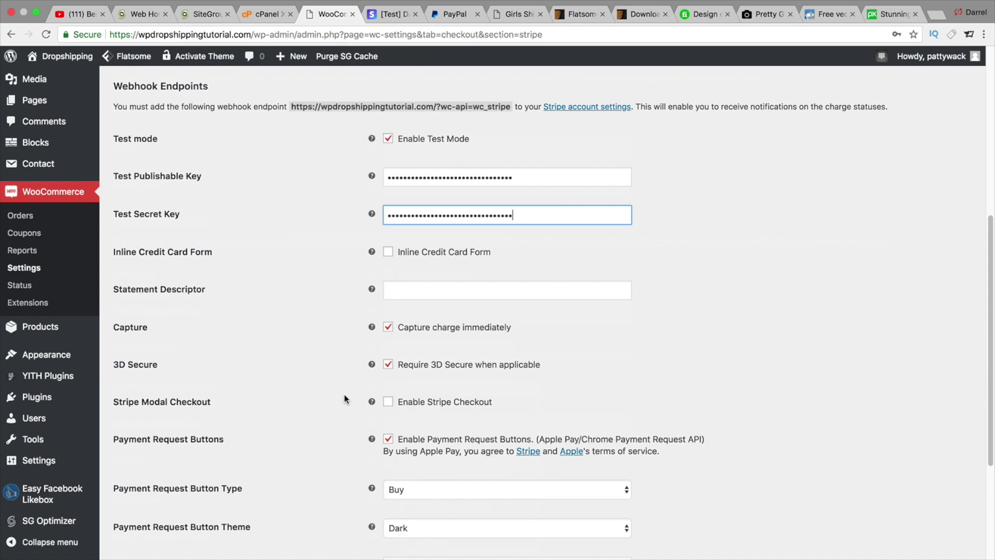
scroll(337, 297, "down", 3)
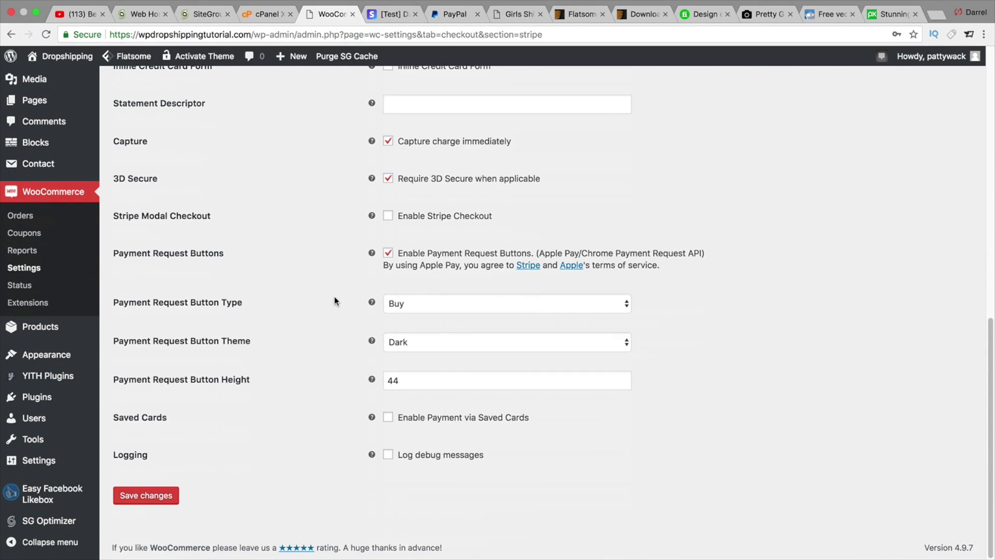
left_click(164, 494)
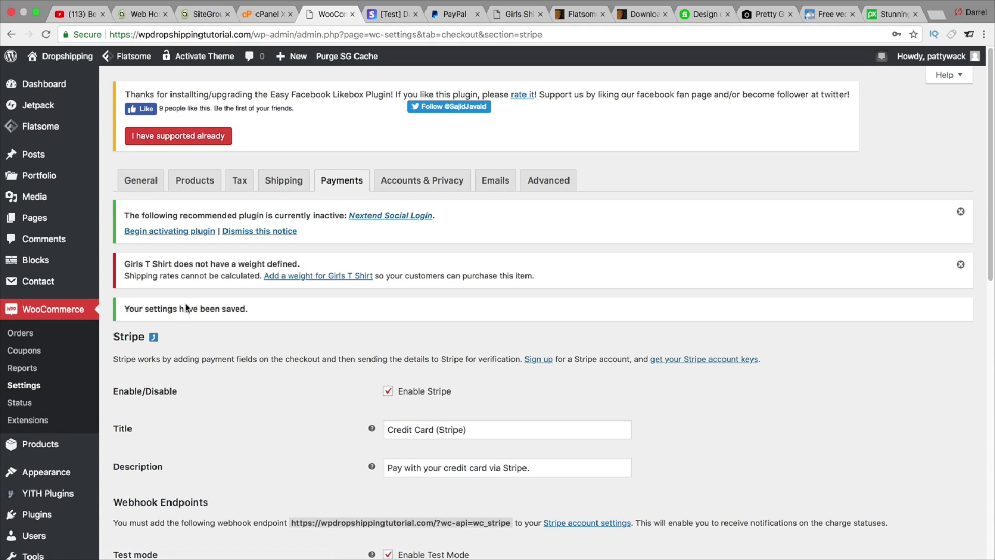
left_click(284, 184)
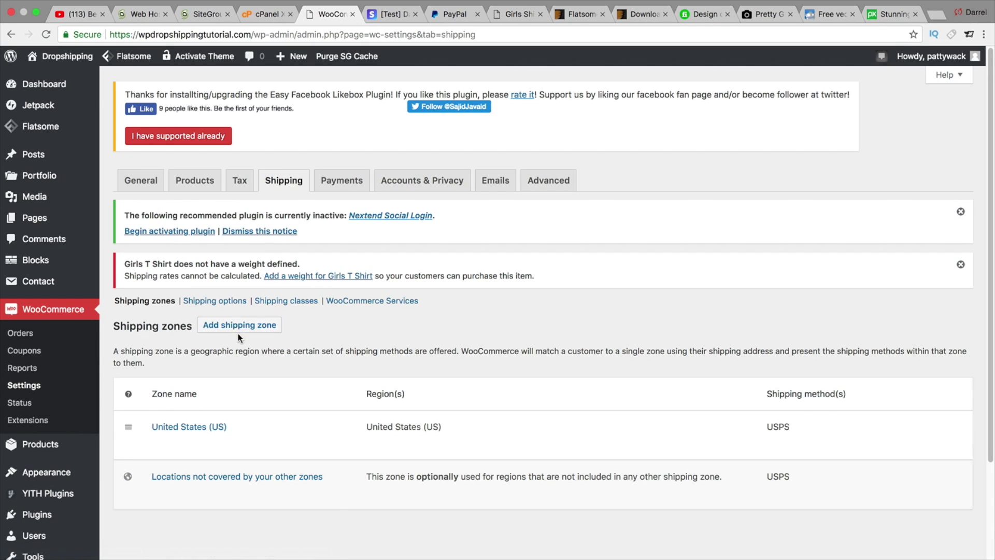
Add Flat rate to the United States shipping zone and disable USPS shipping there.
mouse_move(206, 440)
left_click(159, 443)
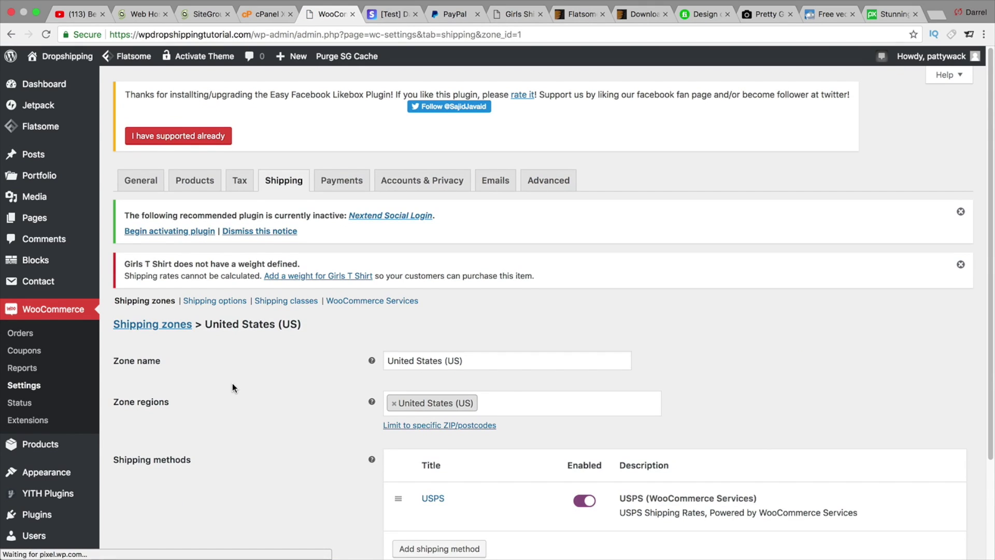
scroll(232, 383, "down", 2)
left_click(466, 491)
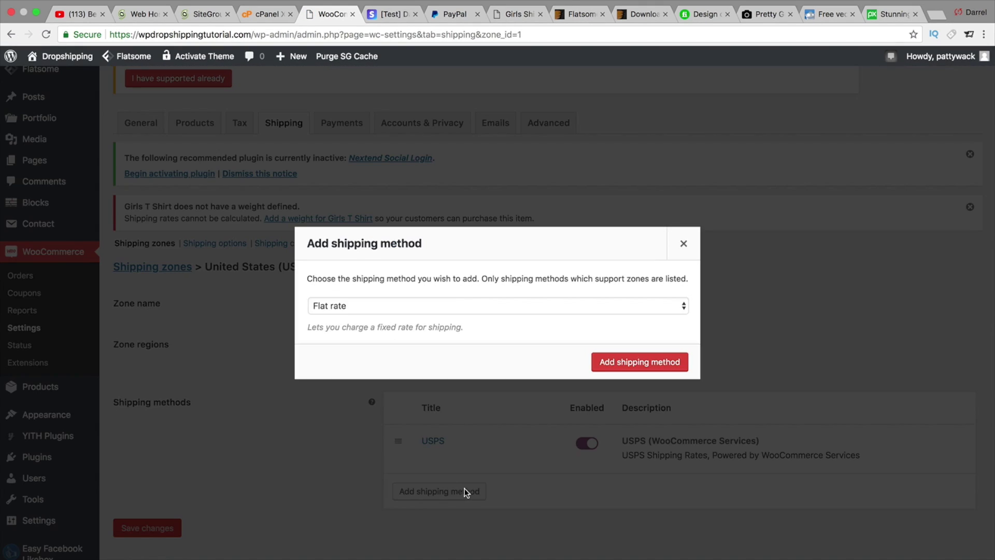
left_click(648, 362)
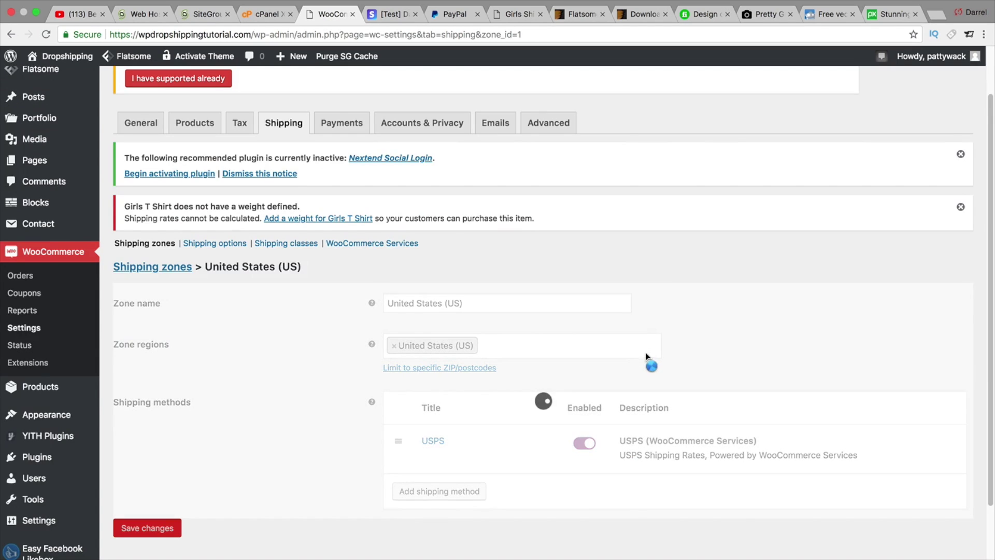
scroll(651, 350, "down", 2)
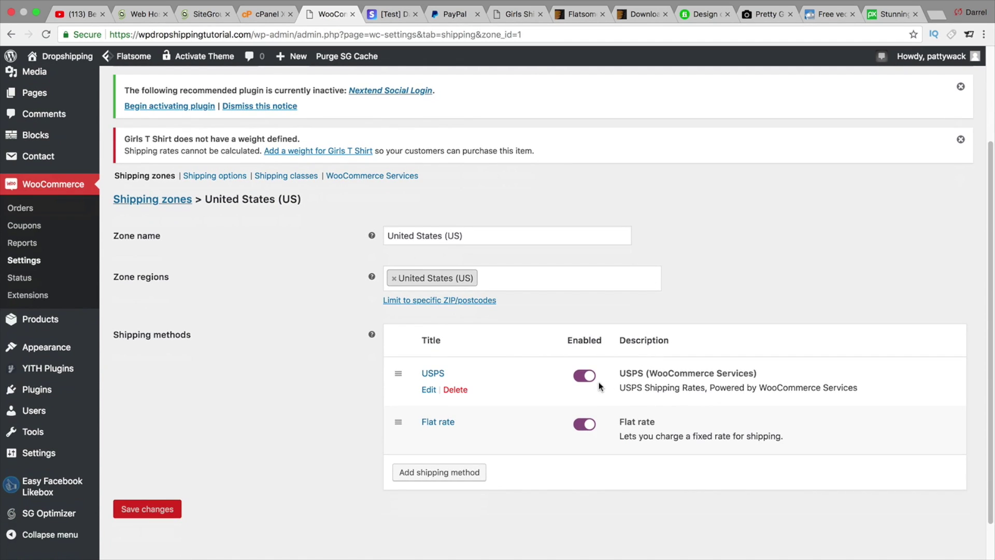
left_click(586, 382)
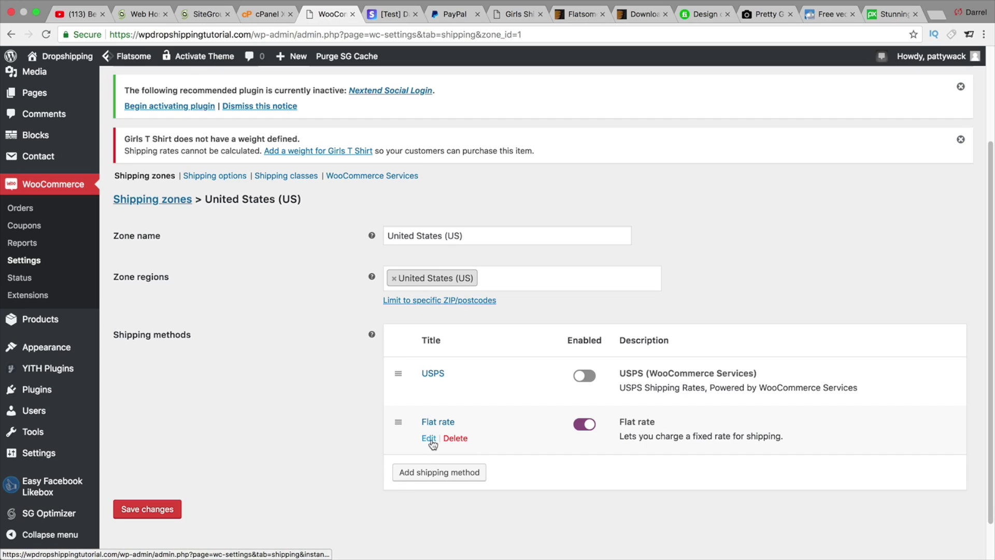
Set the Flat rate shipping cost to 4 and save it.
left_click(430, 439)
left_click(210, 338)
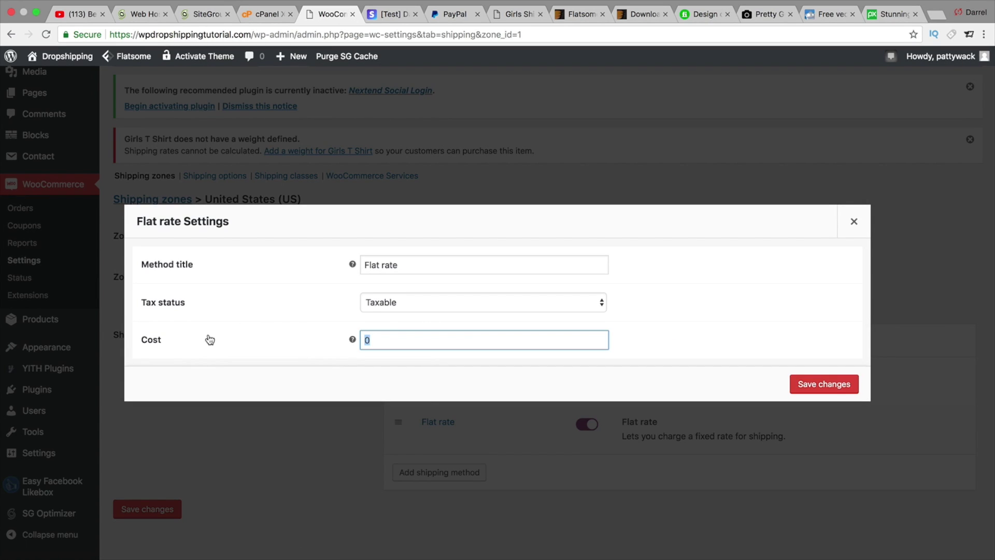
type("4")
left_click(822, 383)
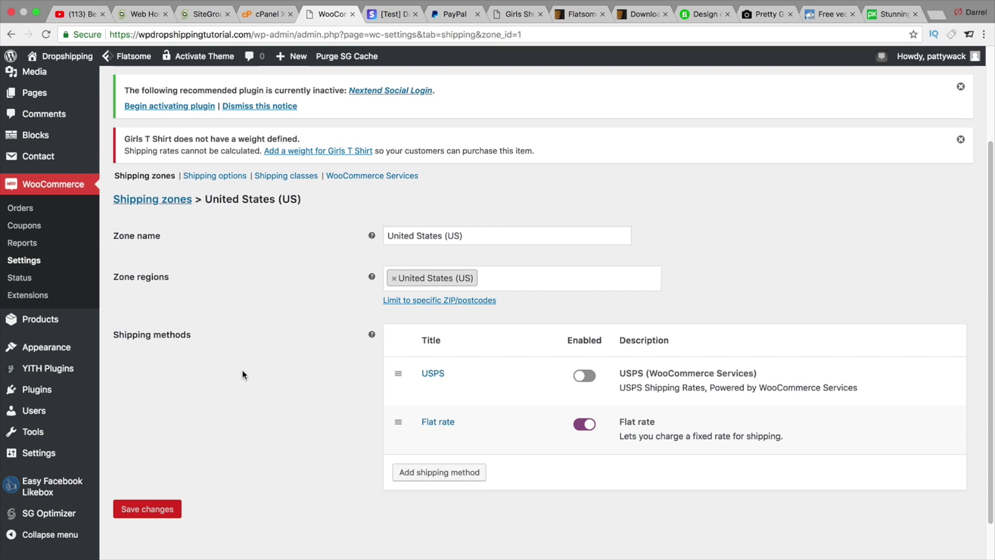
Review the shipping zones list, then visit the live storefront.
left_click(163, 199)
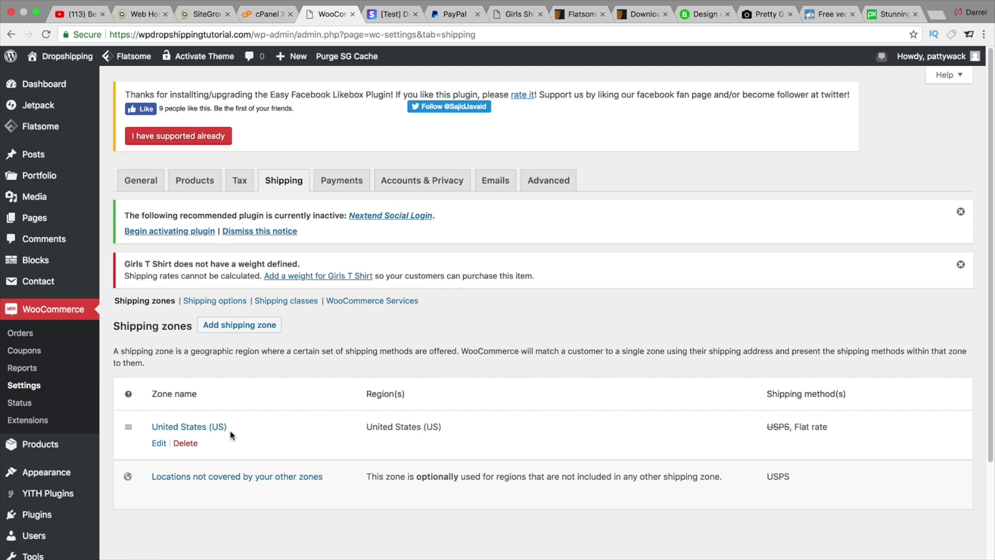
scroll(228, 420, "down", 1)
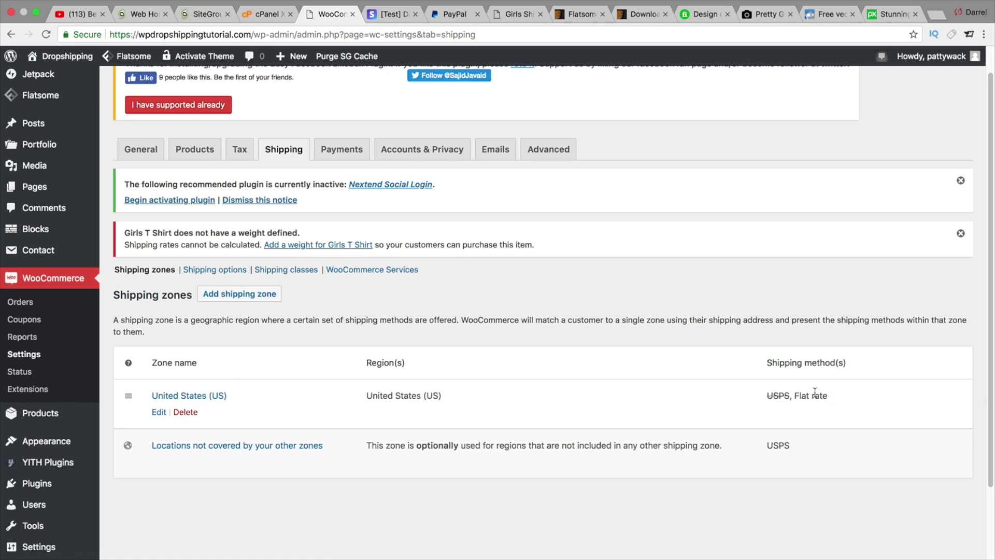
left_click_drag(827, 395, 764, 396)
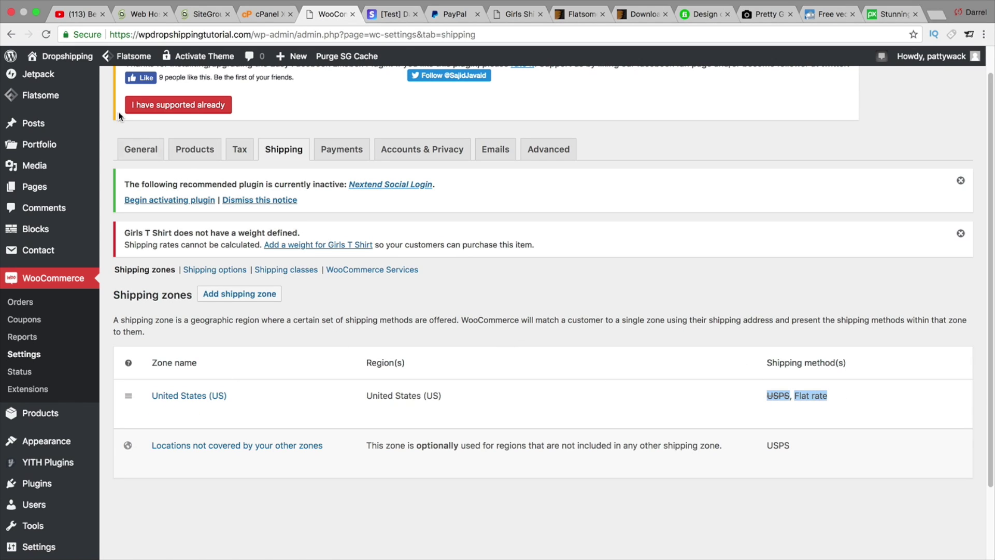
left_click(60, 81)
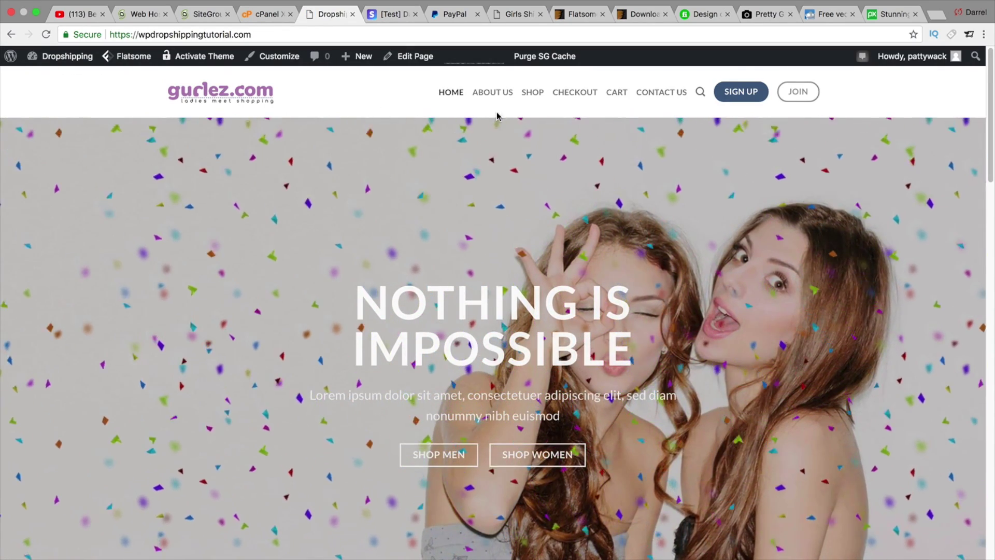
Add the Girls T Shirt from the shop to the cart and proceed to checkout.
left_click(530, 93)
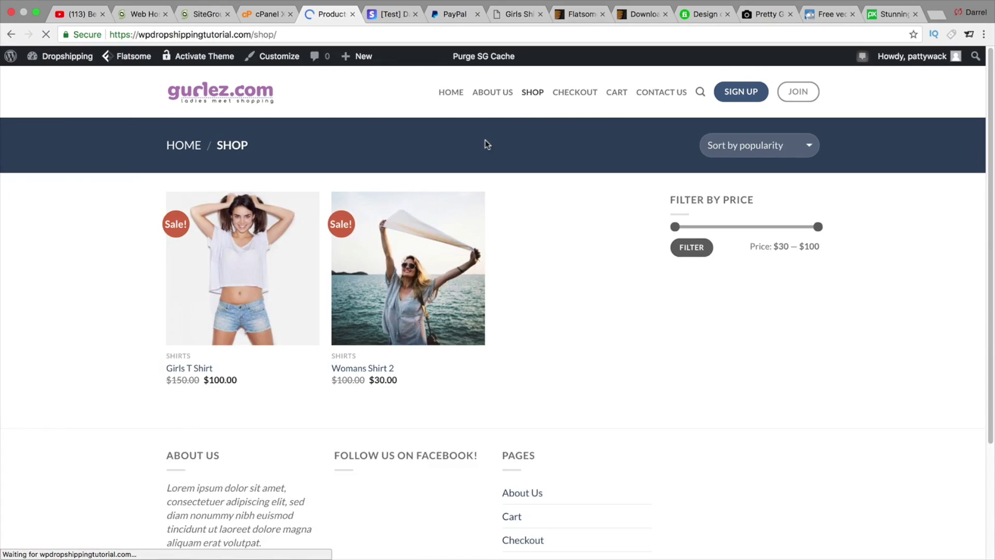
left_click(269, 254)
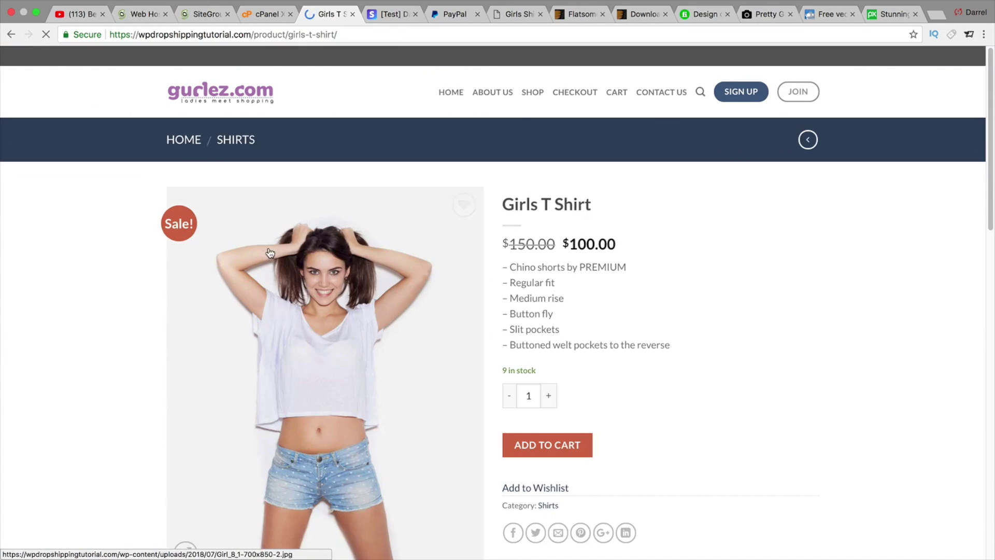
scroll(556, 245, "down", 1)
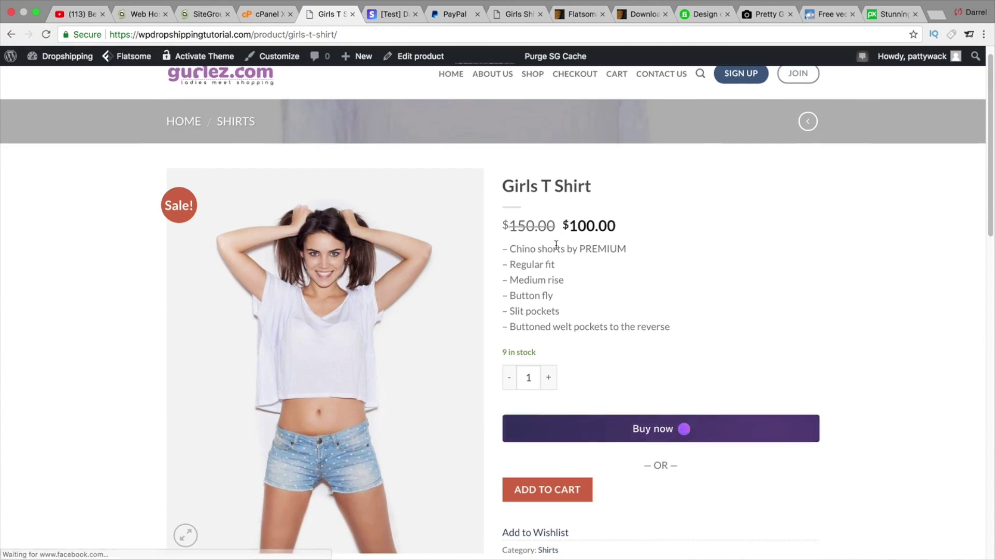
left_click(572, 492)
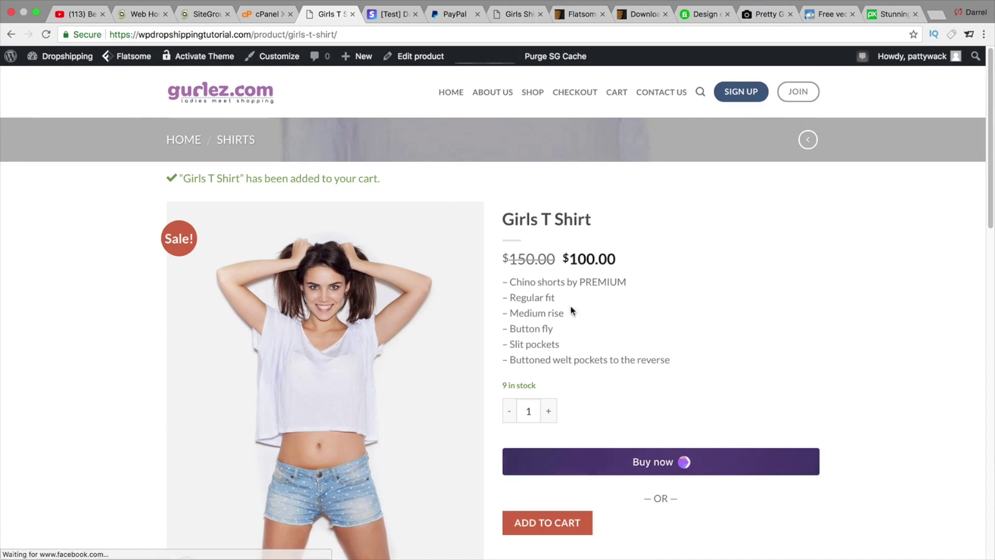
left_click(617, 92)
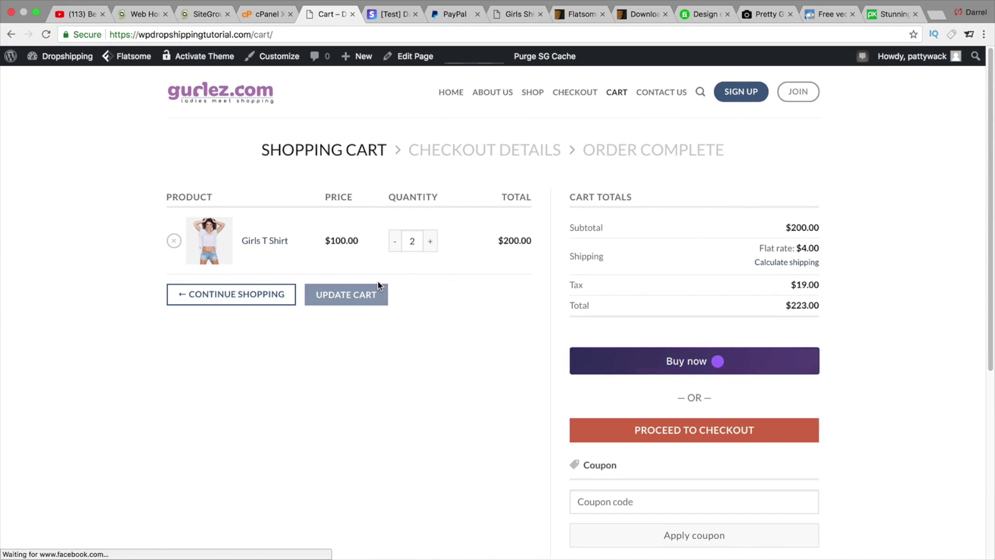
left_click(704, 437)
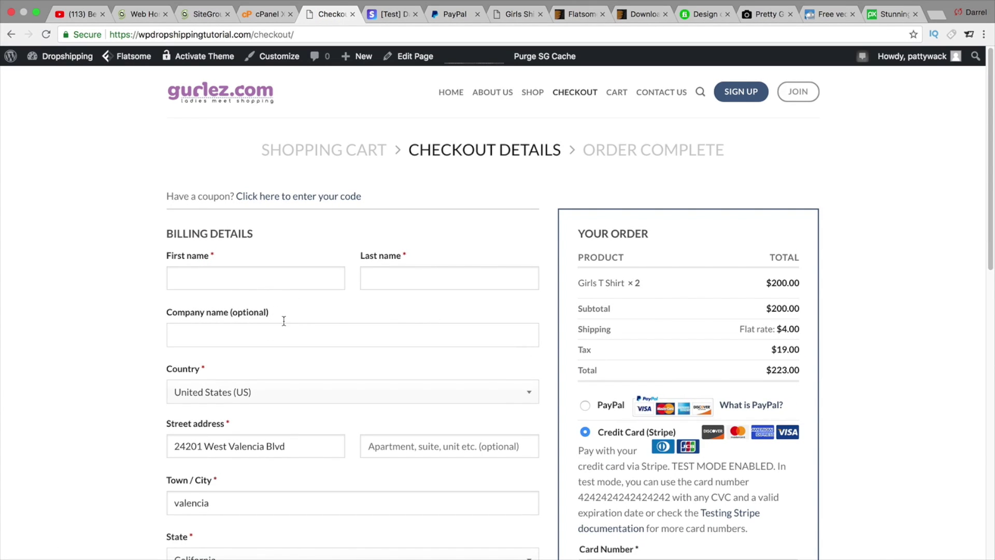
Fill in the buyer's first and last name and street address in billing details.
left_click(280, 274)
type("darrel")
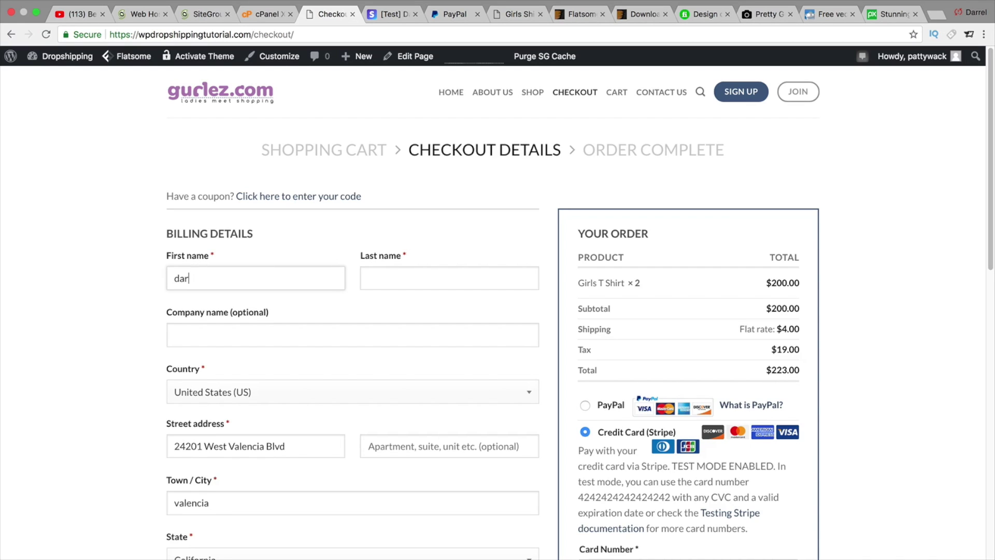
key("Tab")
type("wilson")
key("Tab")
scroll(278, 277, "down", 2)
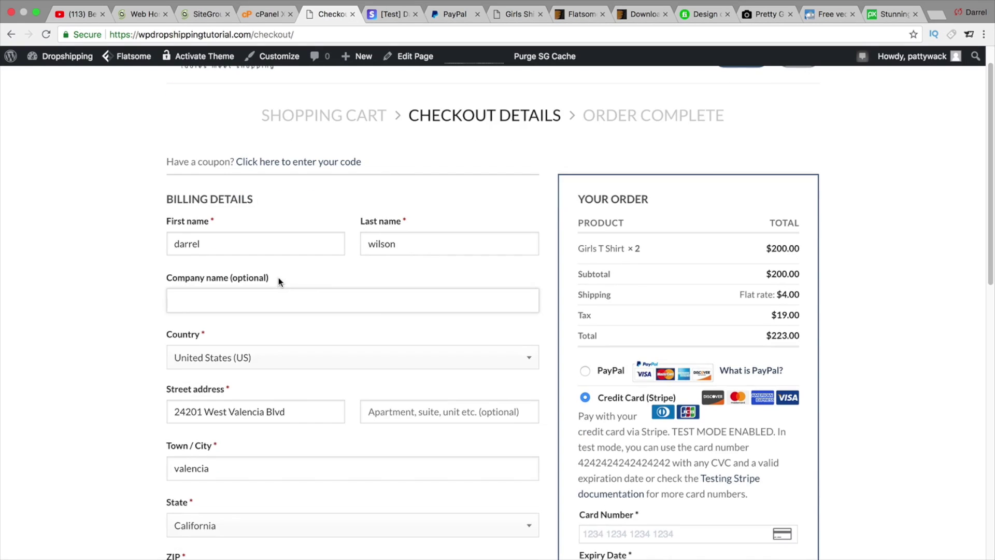
left_click(285, 411)
scroll(299, 404, "down", 5)
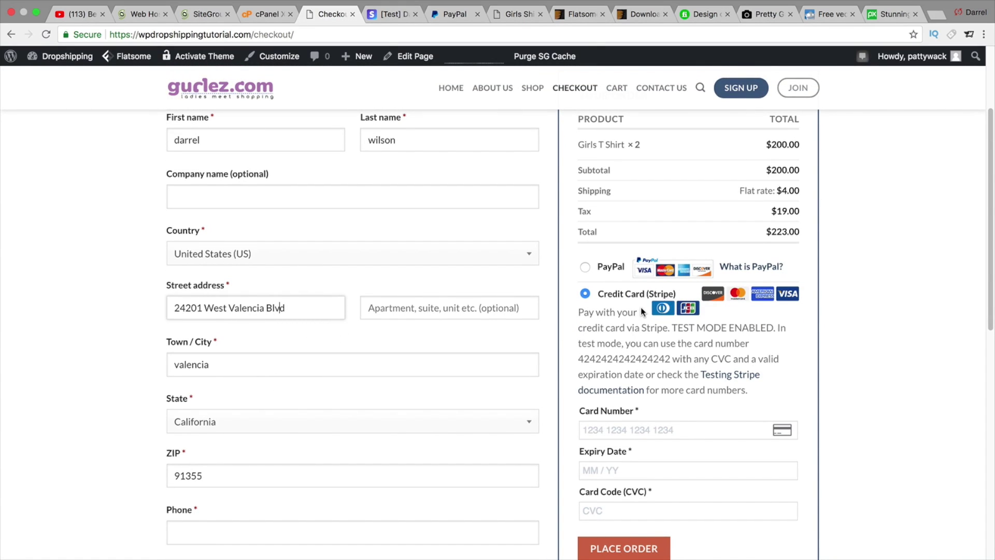
scroll(621, 385, "down", 1)
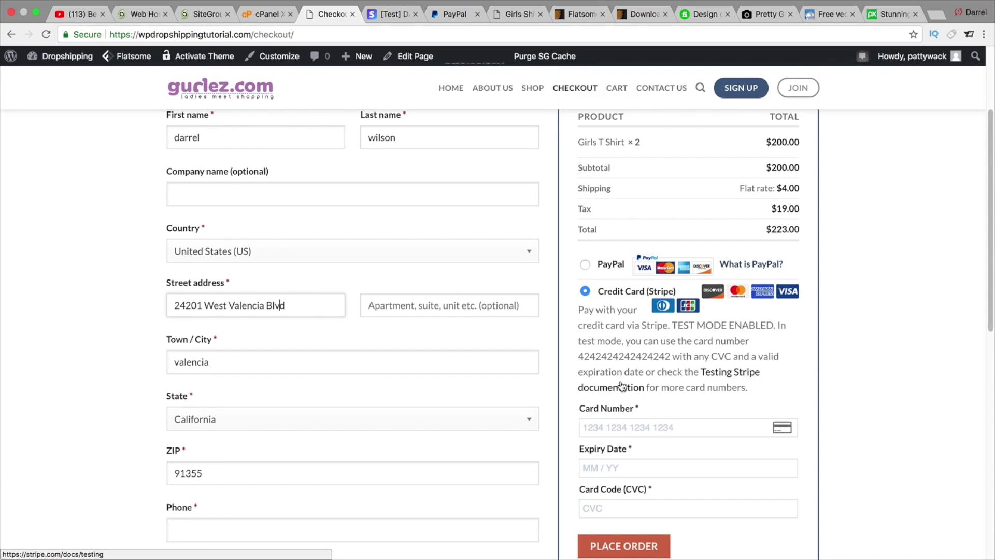
left_click(799, 142)
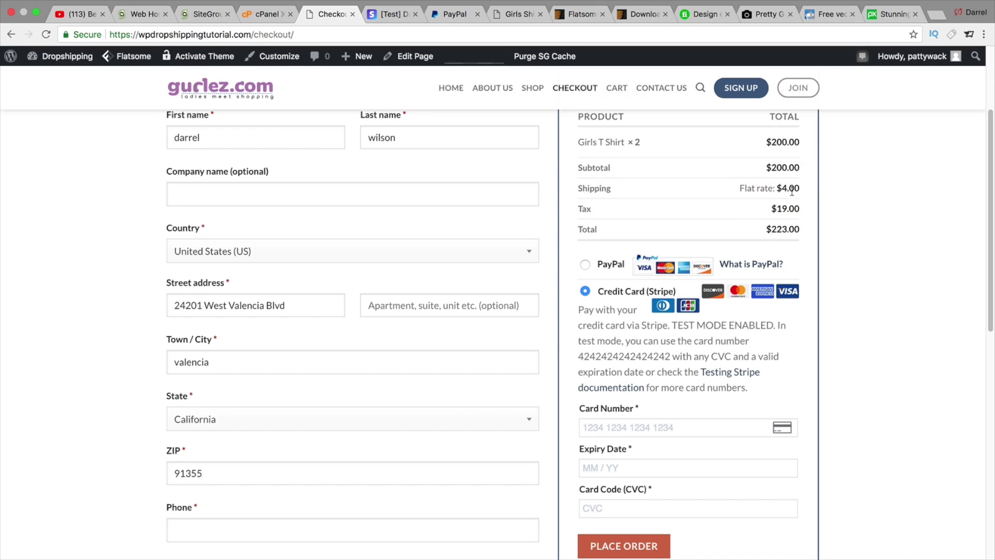
Enter the Stripe test card number, expiry and CVC, and place the order.
left_click(655, 428)
type("4242")
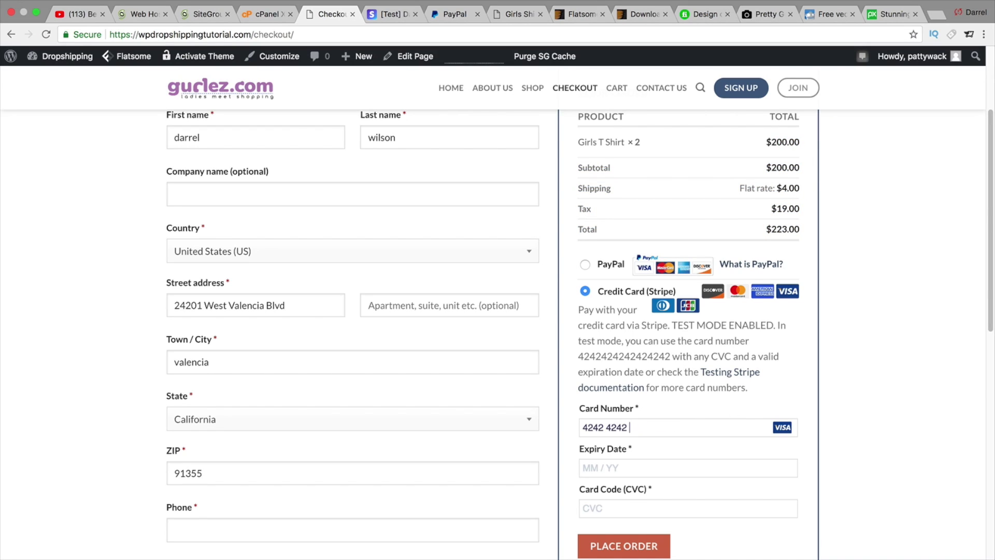
type("4242424242421234123")
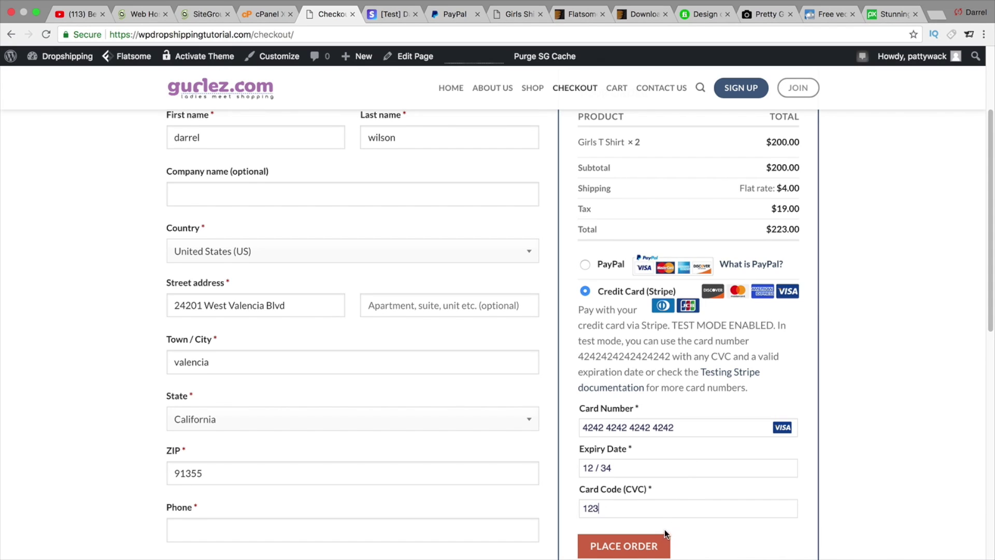
scroll(666, 523, "down", 1)
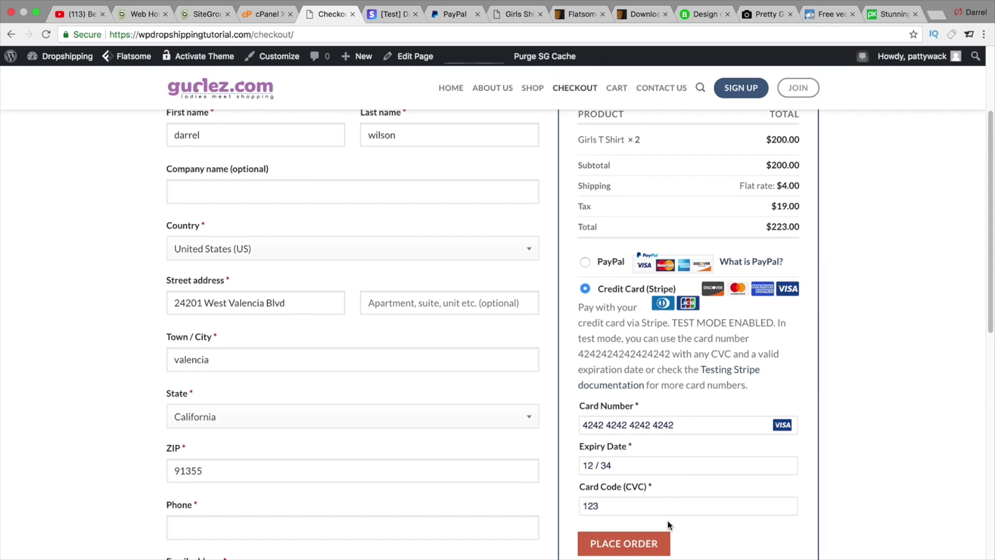
left_click(658, 539)
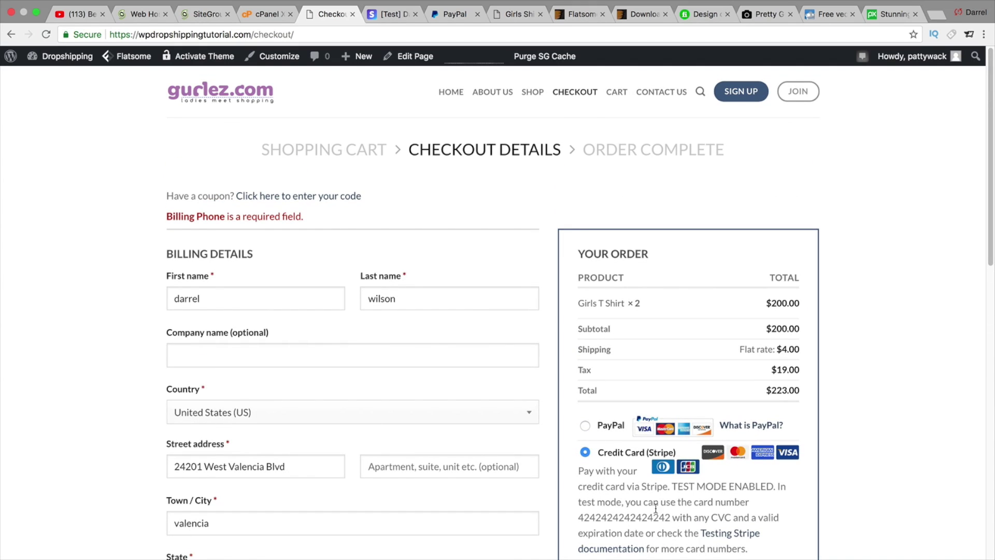
Add the missing phone number, resubmit the order, and confirm its $223.00 total.
scroll(429, 418, "down", 5)
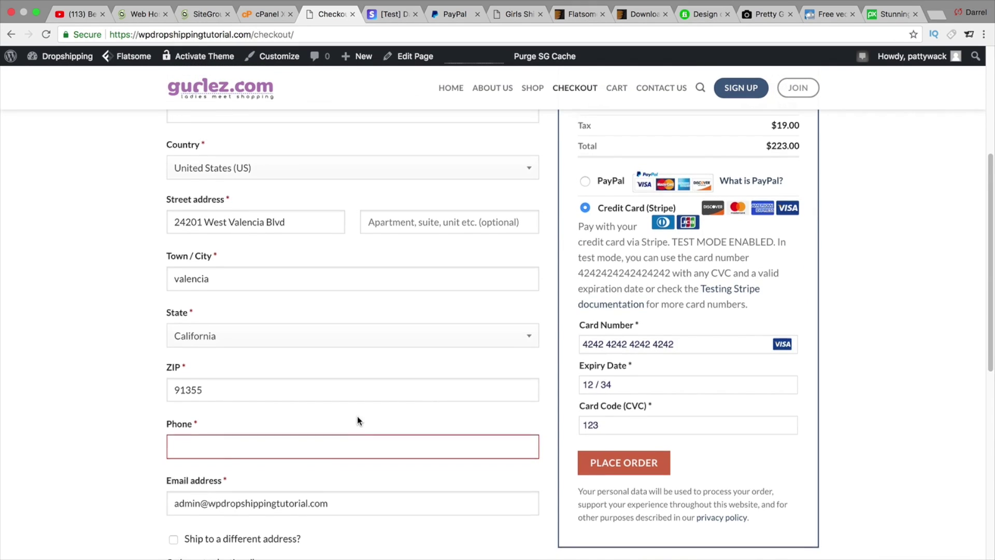
scroll(357, 421, "down", 1)
left_click(344, 420)
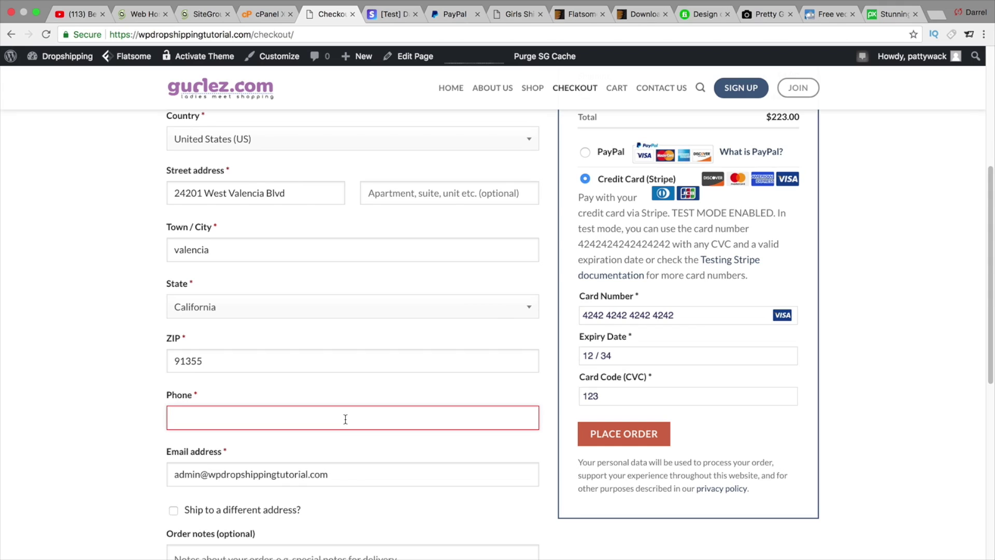
type("1113333333")
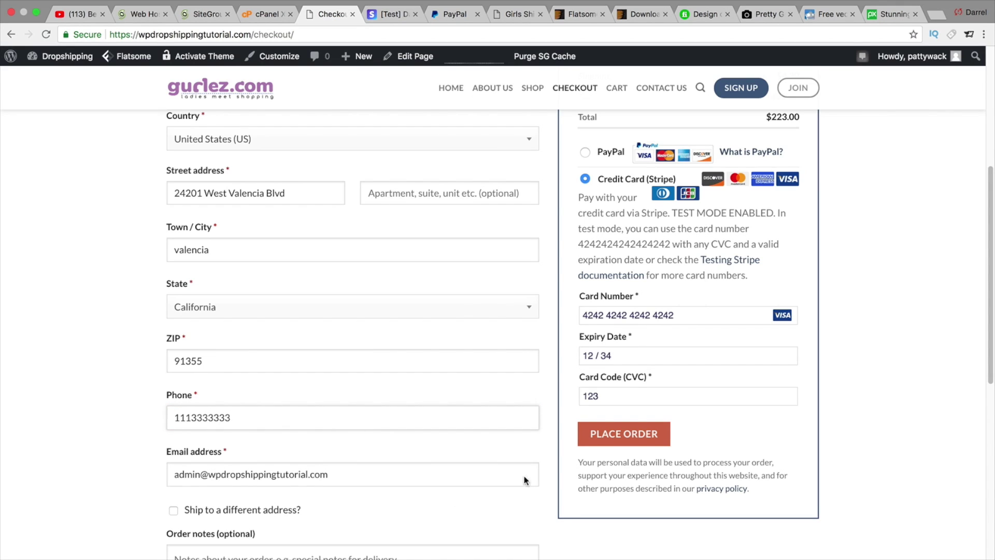
left_click(621, 436)
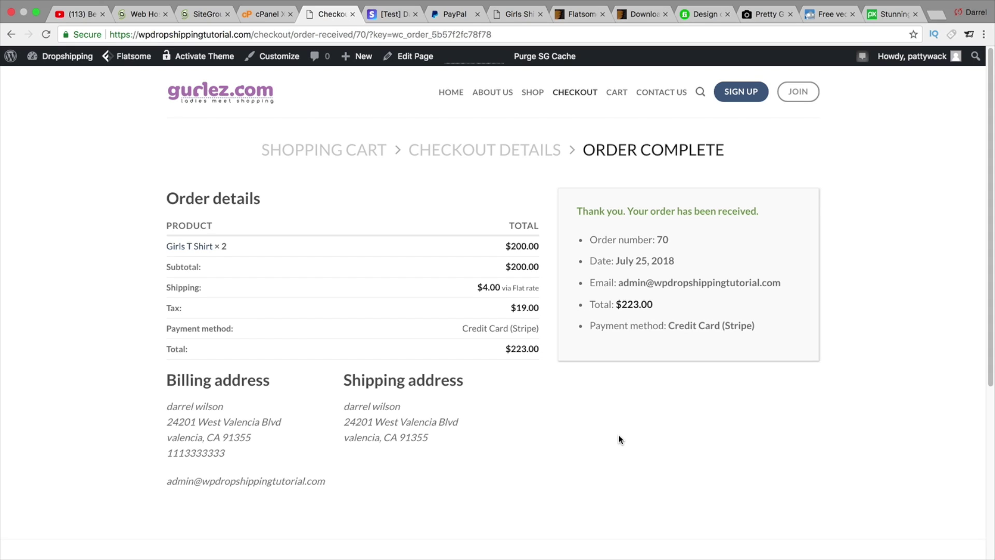
left_click_drag(645, 305, 600, 304)
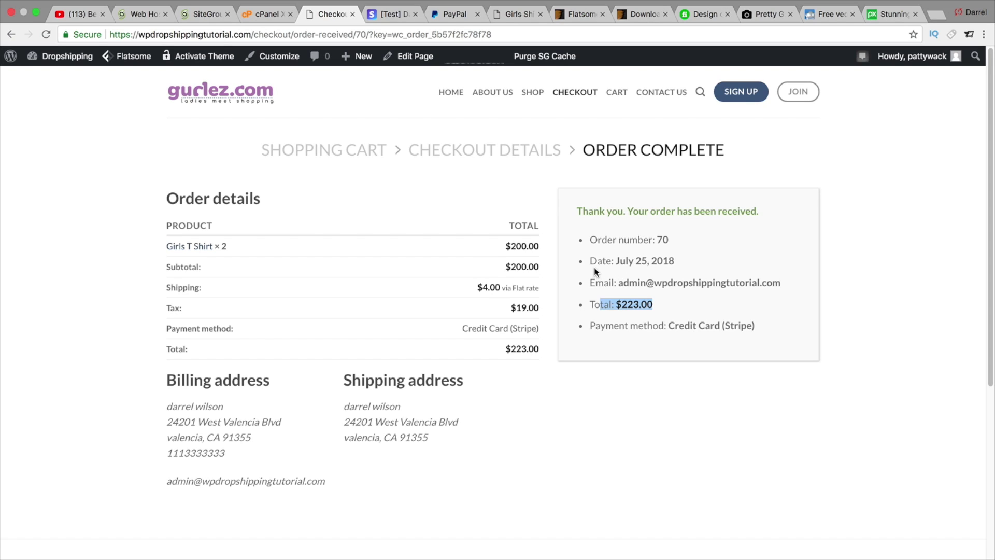
left_click(391, 15)
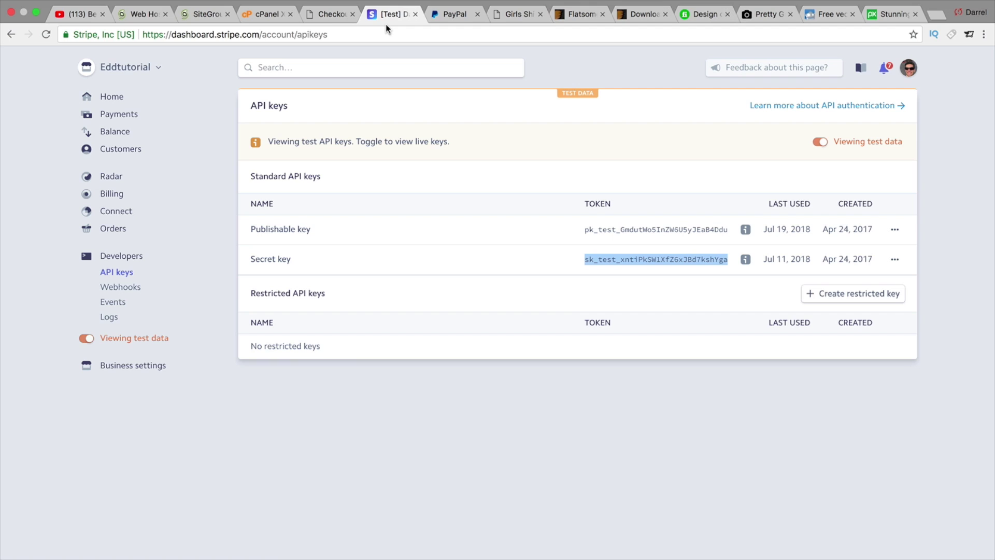
Check the net volume from sales on the Stripe test dashboard and reload it.
left_click(112, 97)
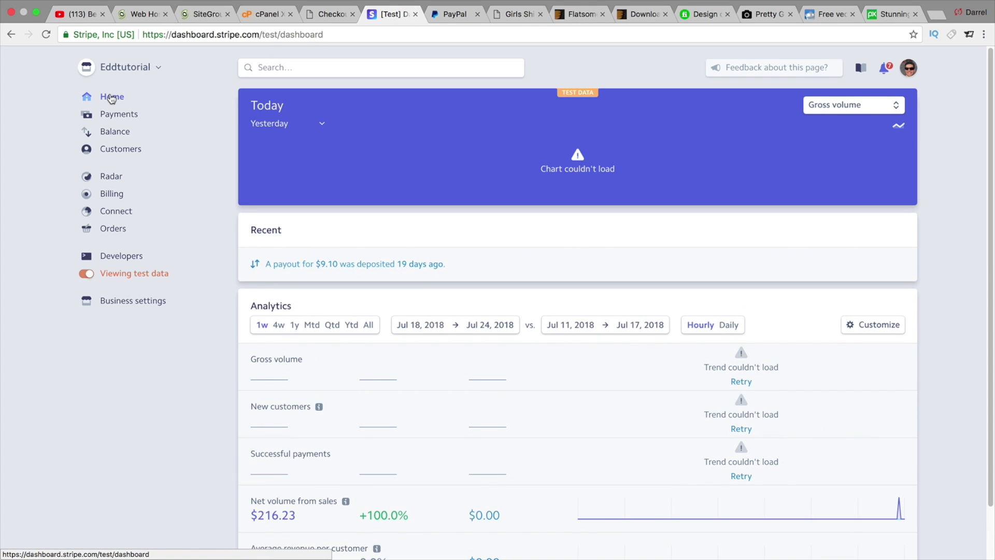
scroll(191, 272, "down", 2)
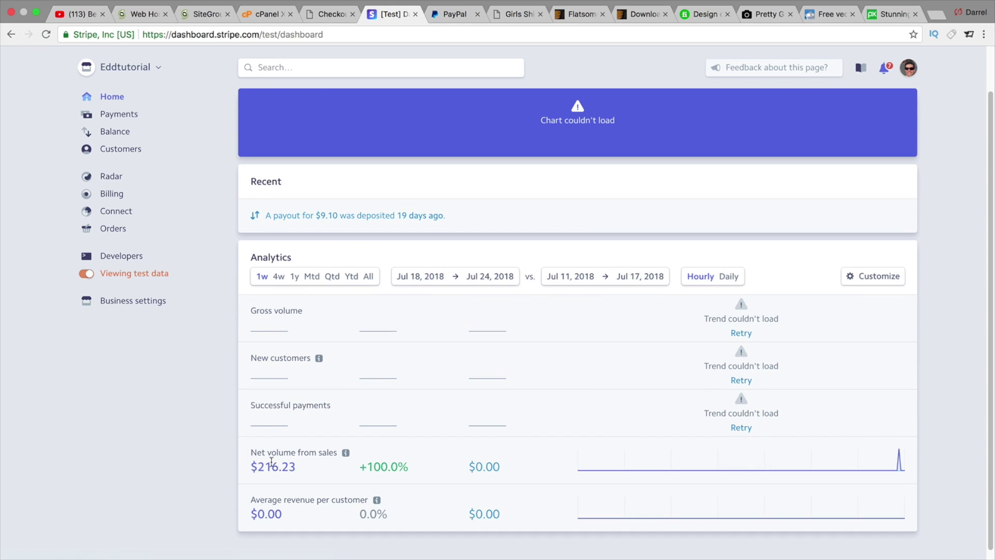
left_click_drag(286, 464, 254, 464)
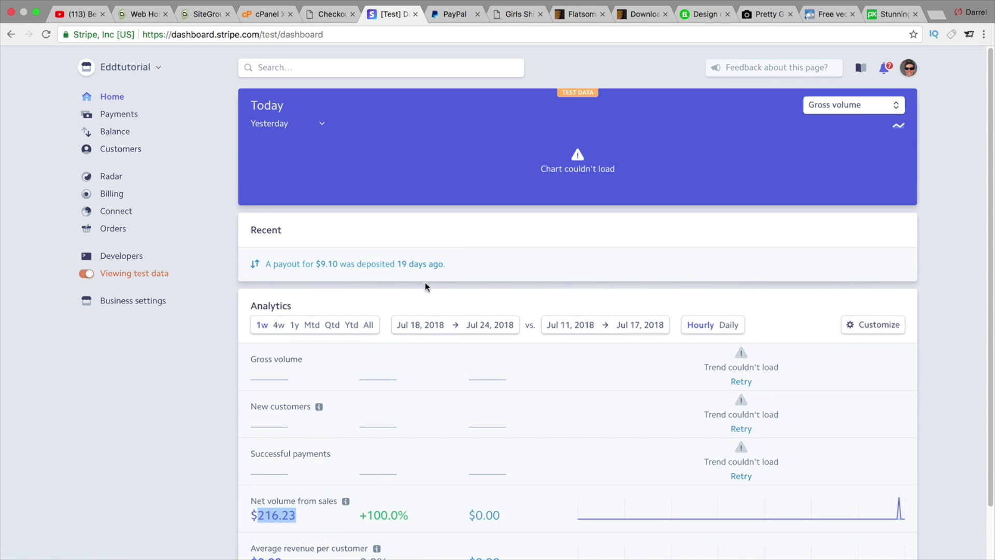
left_click(46, 35)
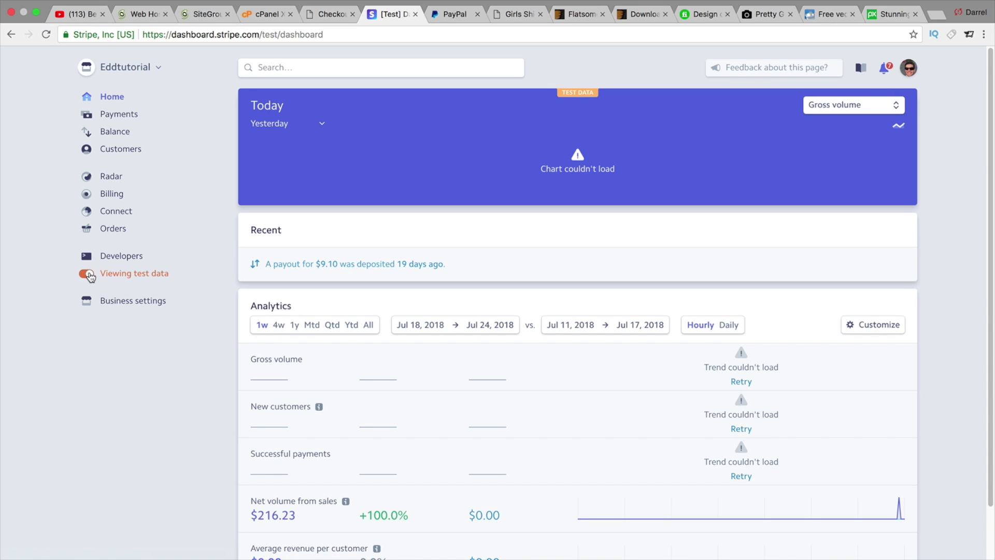
Switch Stripe to live data and copy the live publishable key from API keys.
left_click(88, 275)
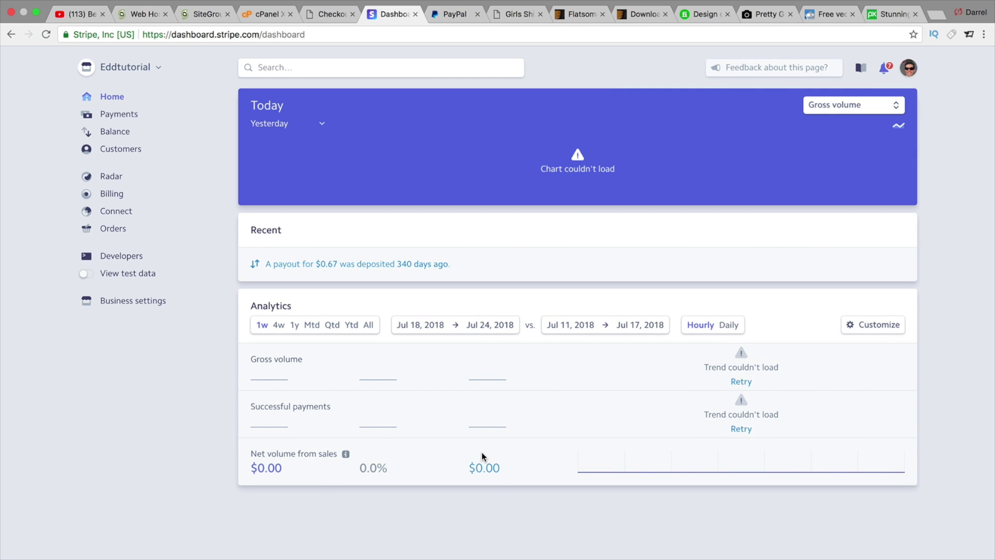
left_click(134, 257)
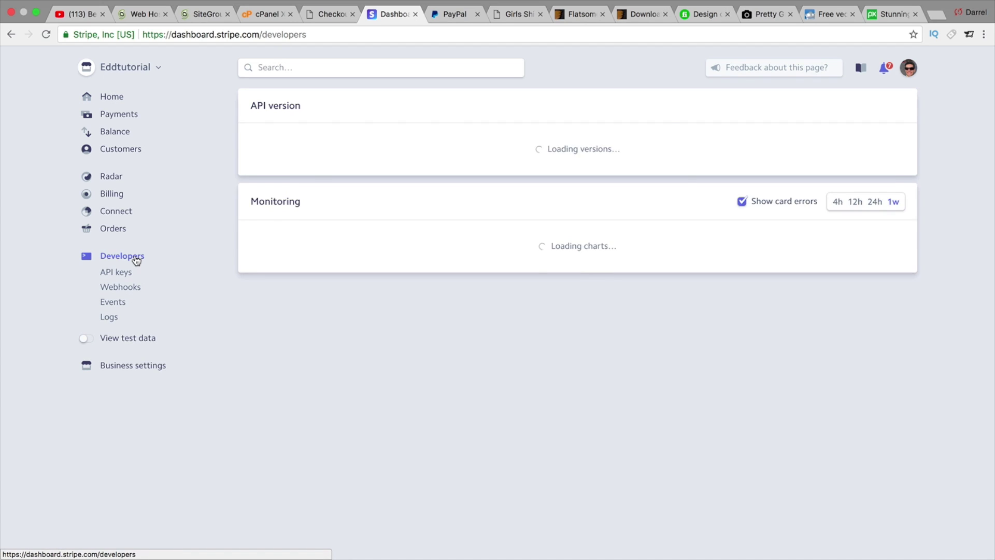
left_click(127, 276)
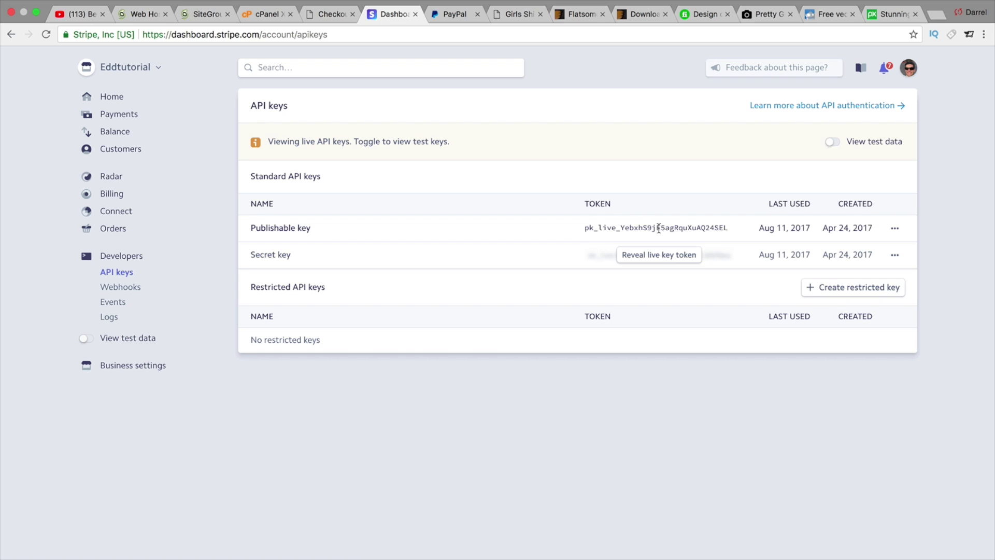
double_click(658, 228)
right_click(658, 228)
left_click(678, 253)
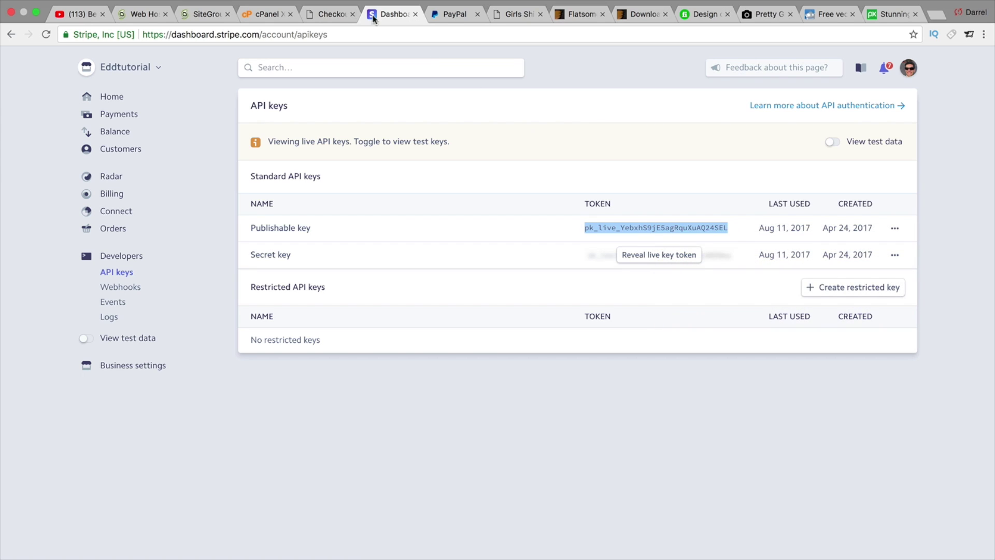
left_click(332, 14)
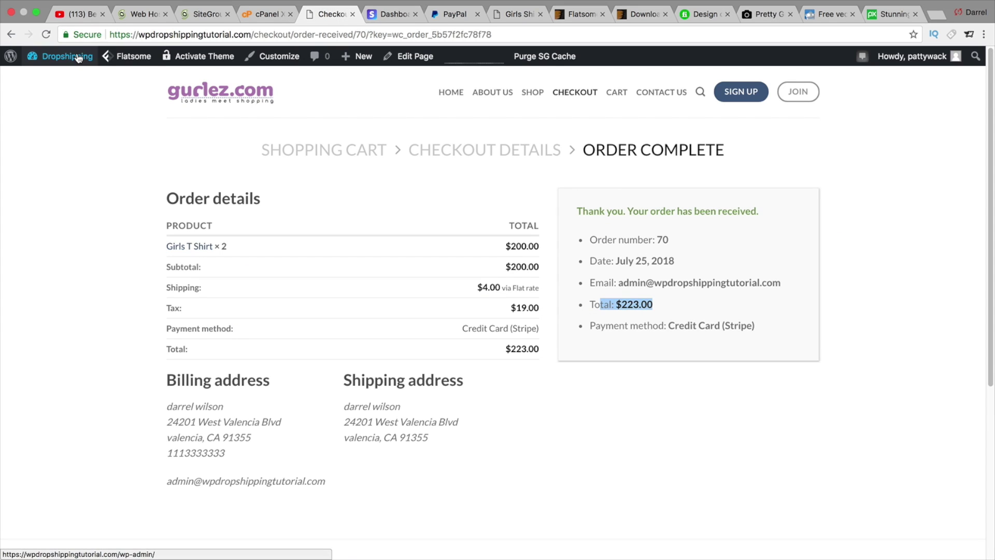
Open WooCommerce's Stripe payment settings and turn off test mode.
mouse_move(79, 58)
left_click(75, 81)
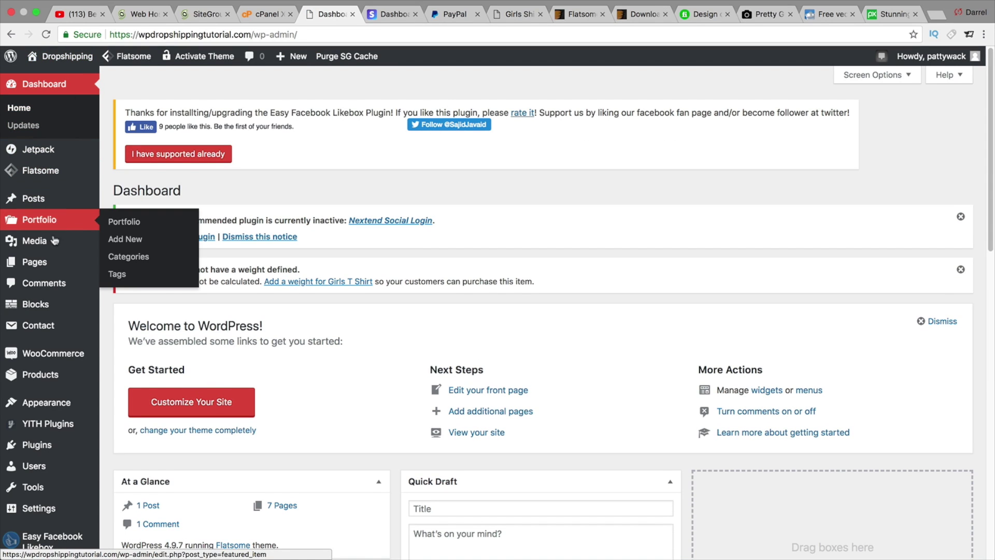
mouse_move(53, 330)
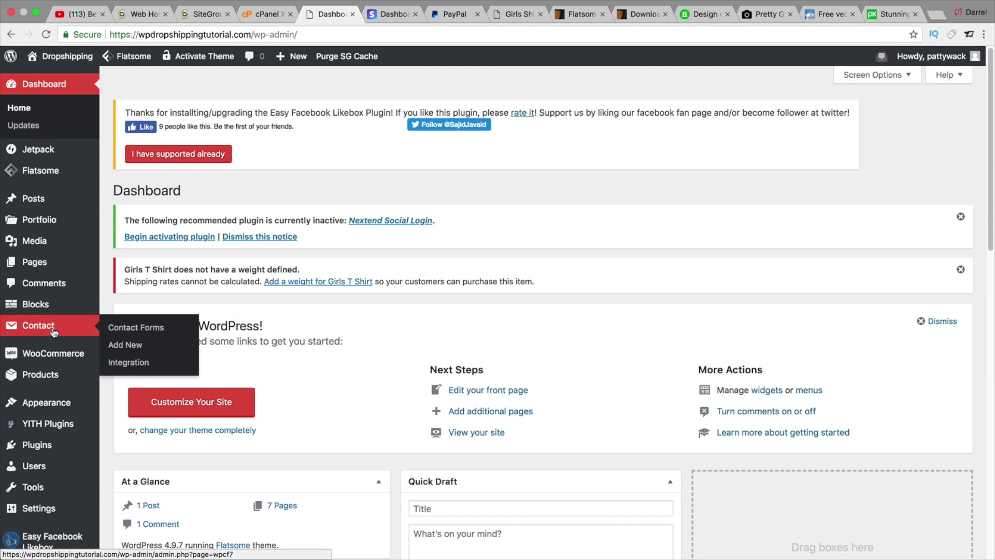
mouse_move(55, 357)
left_click(136, 407)
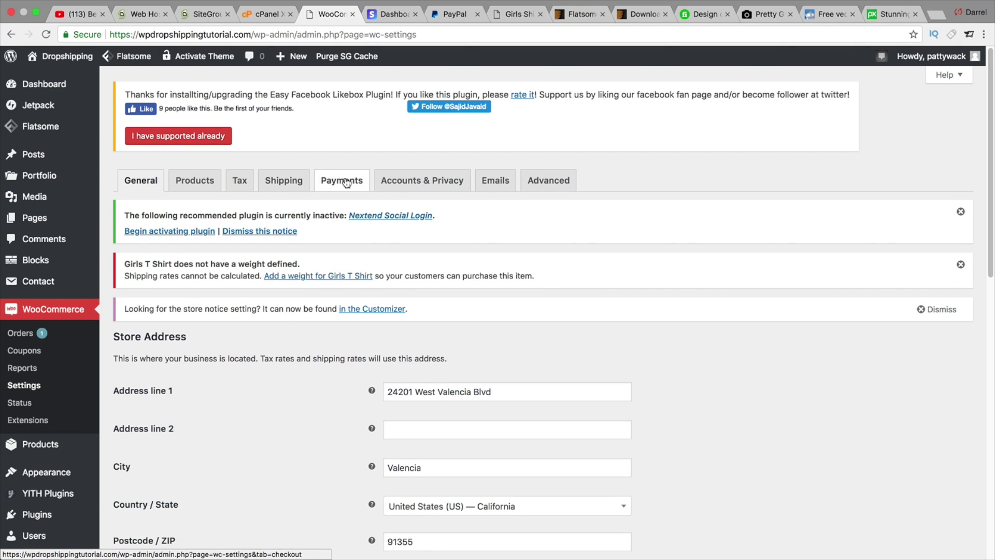
left_click(346, 181)
scroll(605, 323, "down", 1)
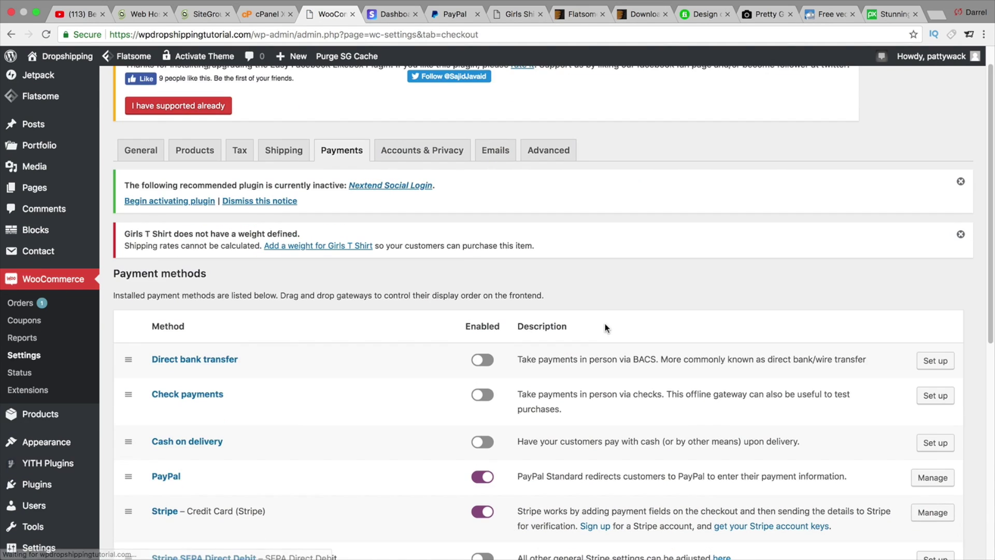
scroll(605, 324, "down", 3)
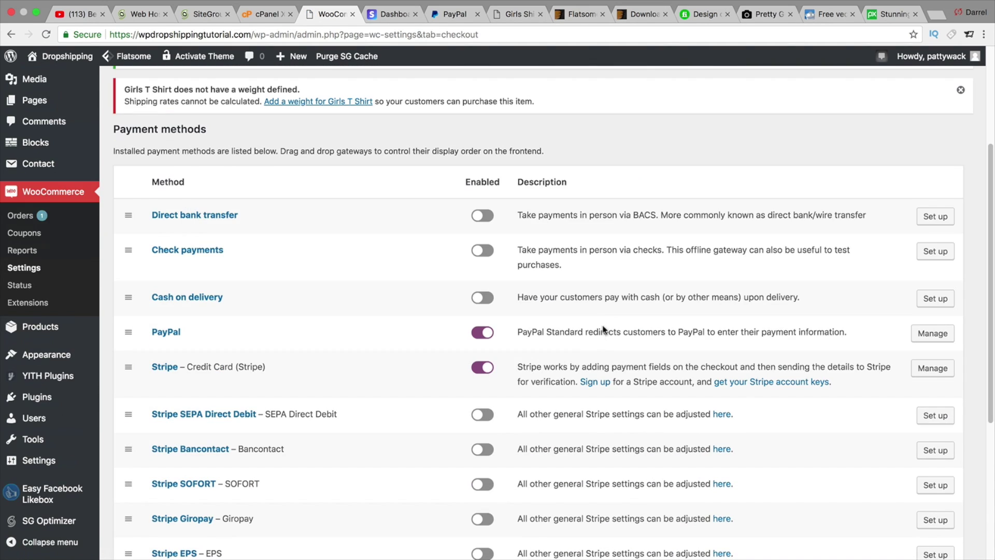
left_click(944, 370)
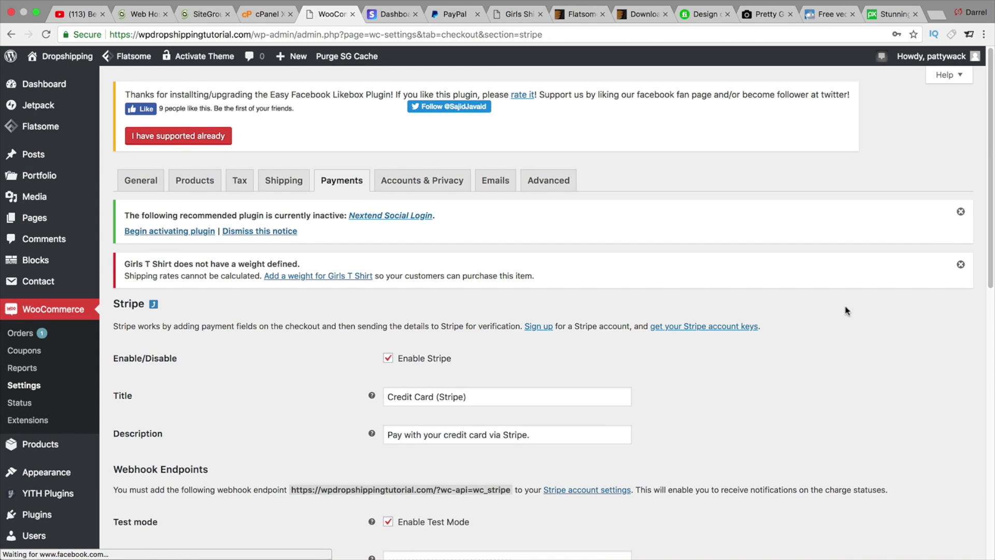
scroll(604, 287, "down", 1)
scroll(500, 275, "down", 5)
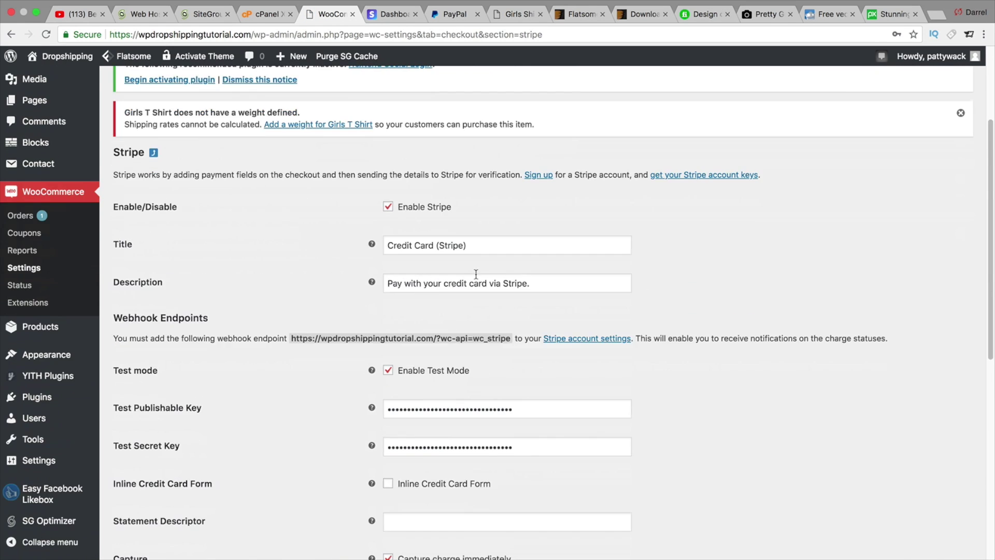
left_click(387, 329)
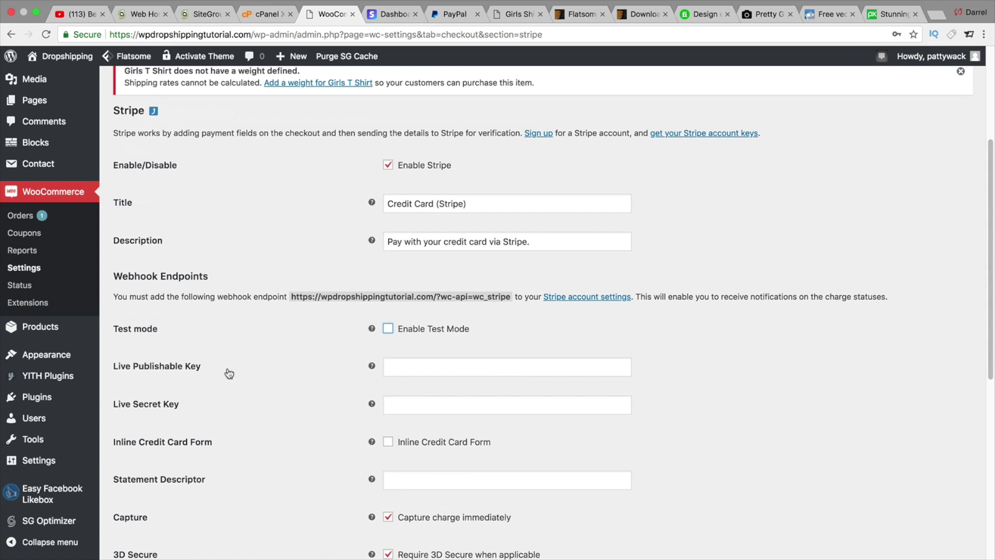
Paste the live publishable key into the Stripe settings.
left_click(435, 368)
right_click(441, 369)
left_click(463, 446)
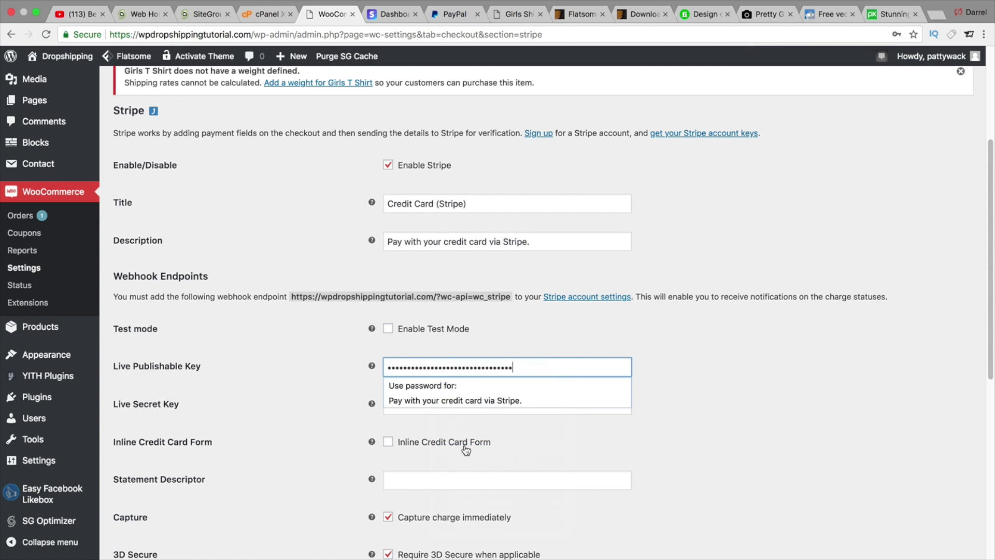
Copy the live secret key from Stripe, paste it in, and save the settings.
left_click(392, 14)
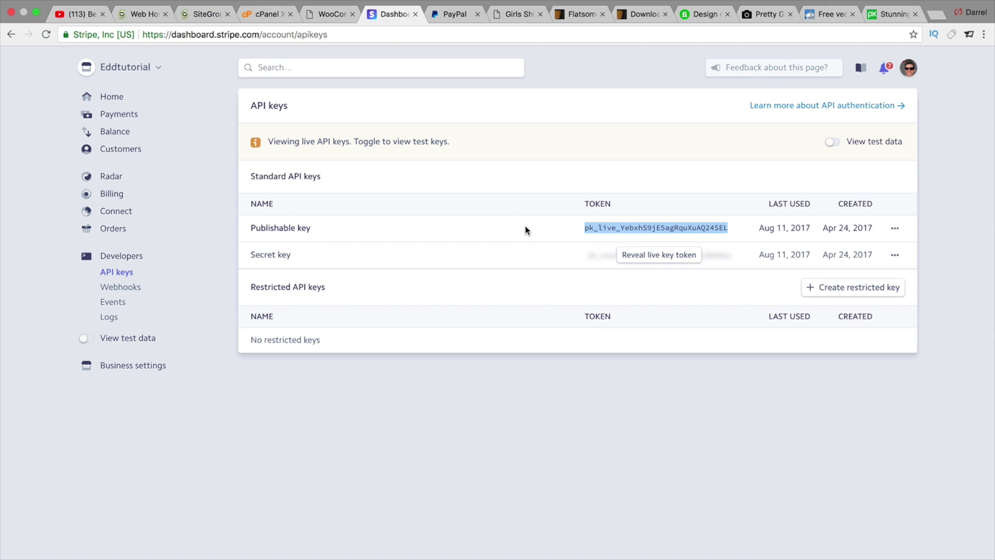
left_click(635, 254)
left_click(634, 254)
right_click(628, 254)
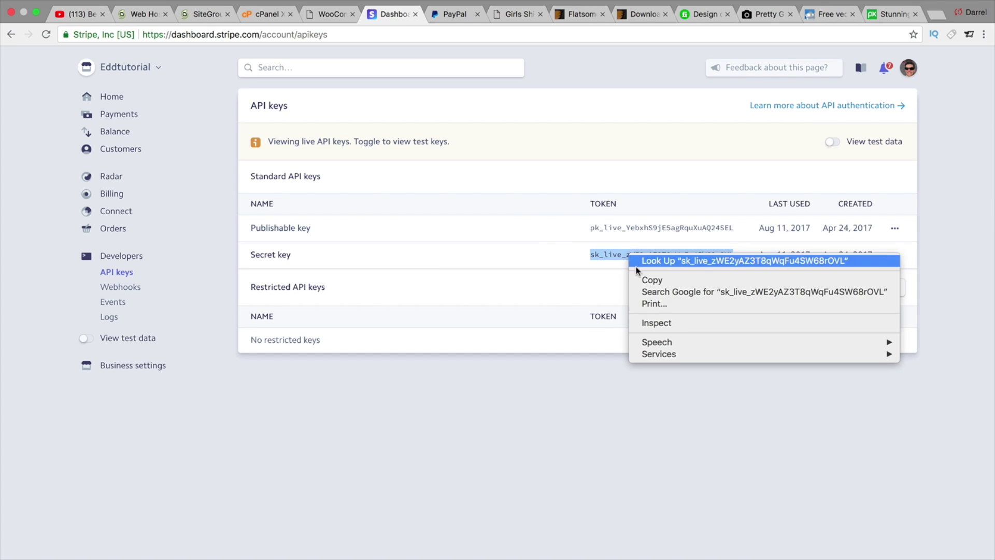
left_click(652, 280)
left_click(331, 14)
left_click(399, 405)
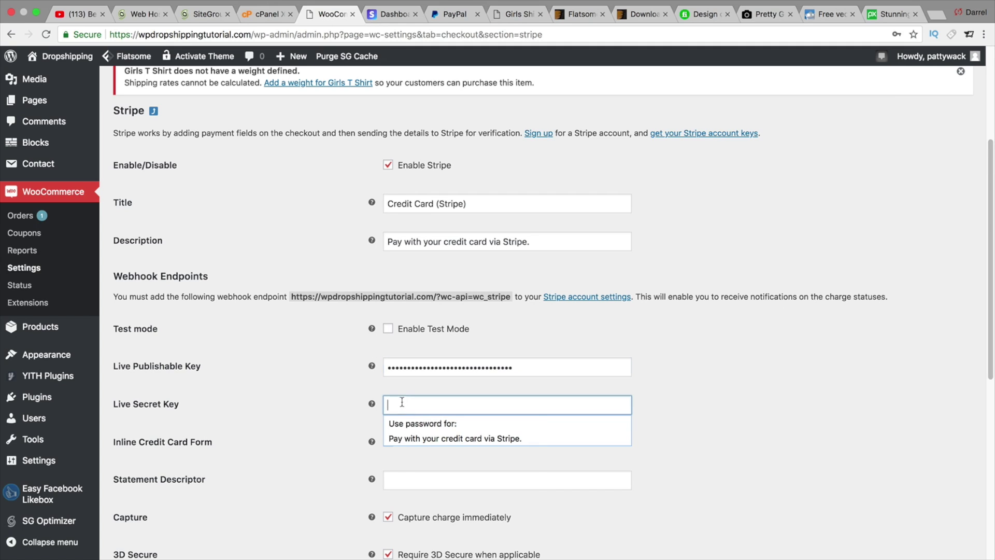
right_click(403, 411)
left_click(426, 473)
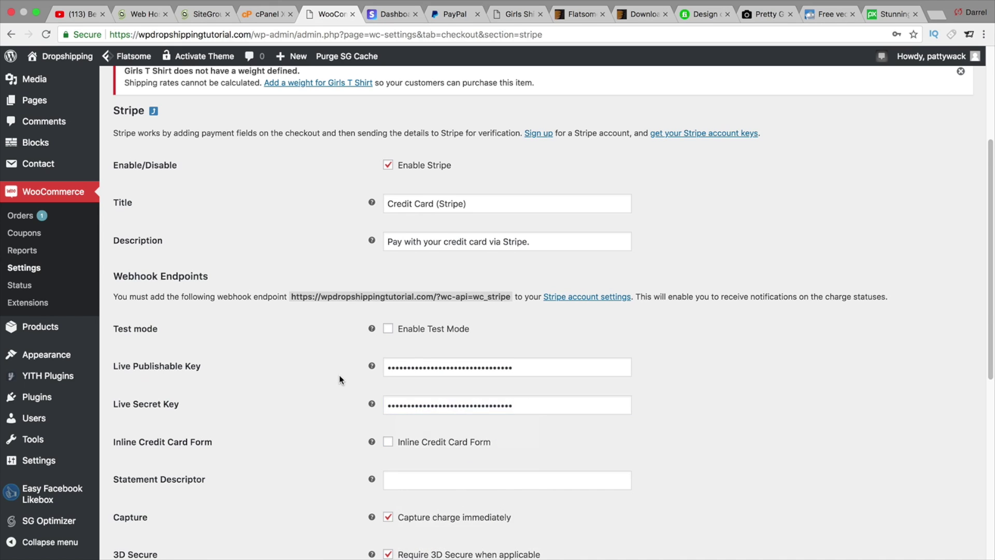
scroll(339, 375, "down", 7)
left_click(149, 495)
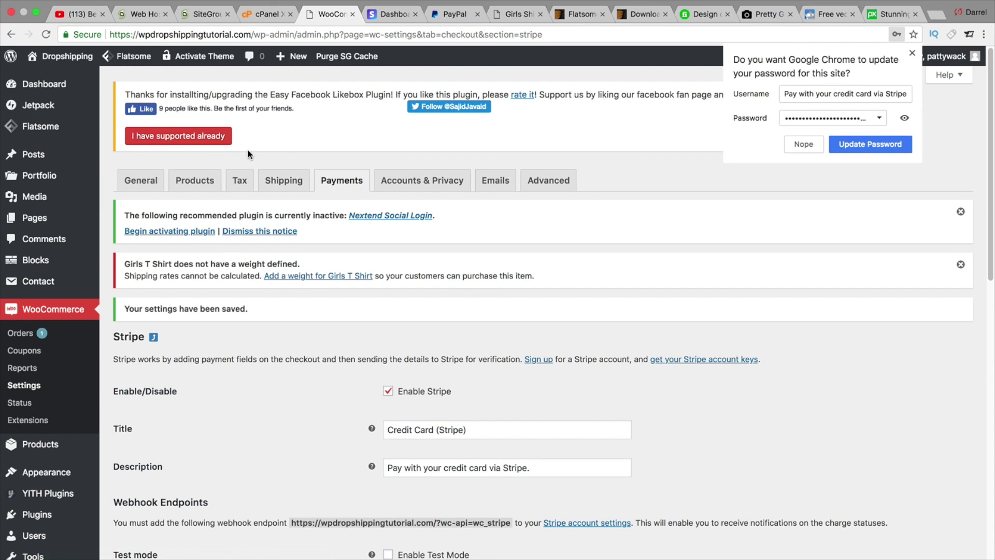
From the storefront, add the Girls T Shirt to the cart and go to checkout.
mouse_move(67, 57)
left_click(77, 77)
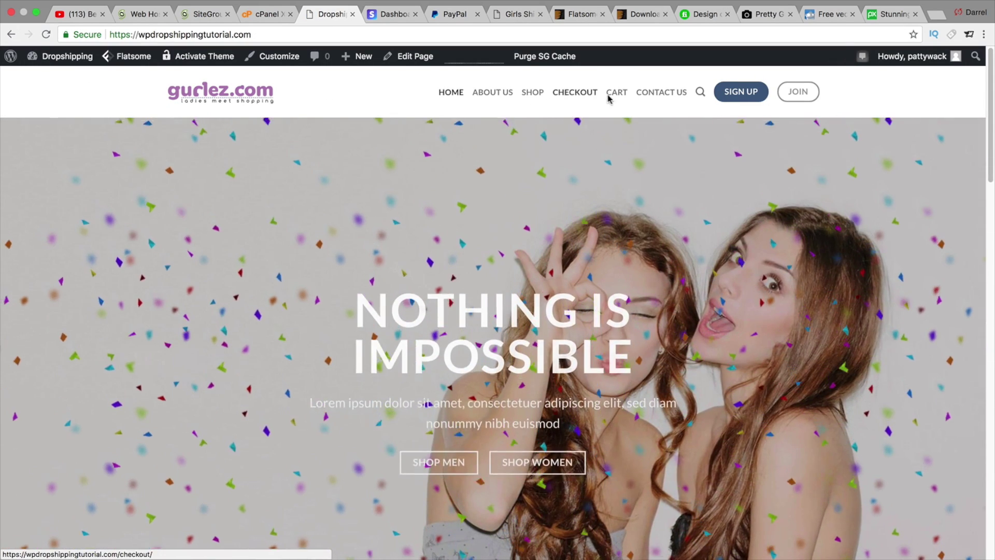
left_click(616, 93)
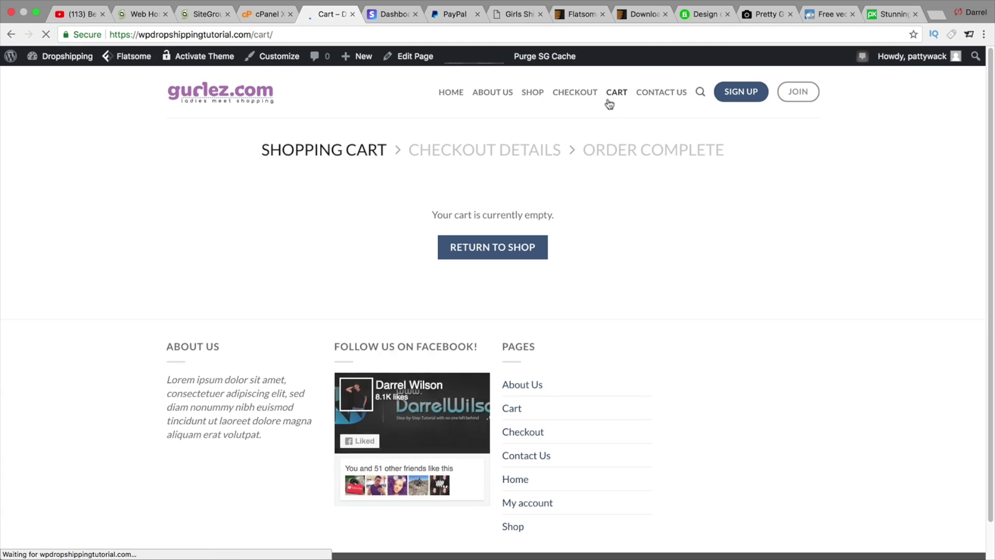
left_click(496, 255)
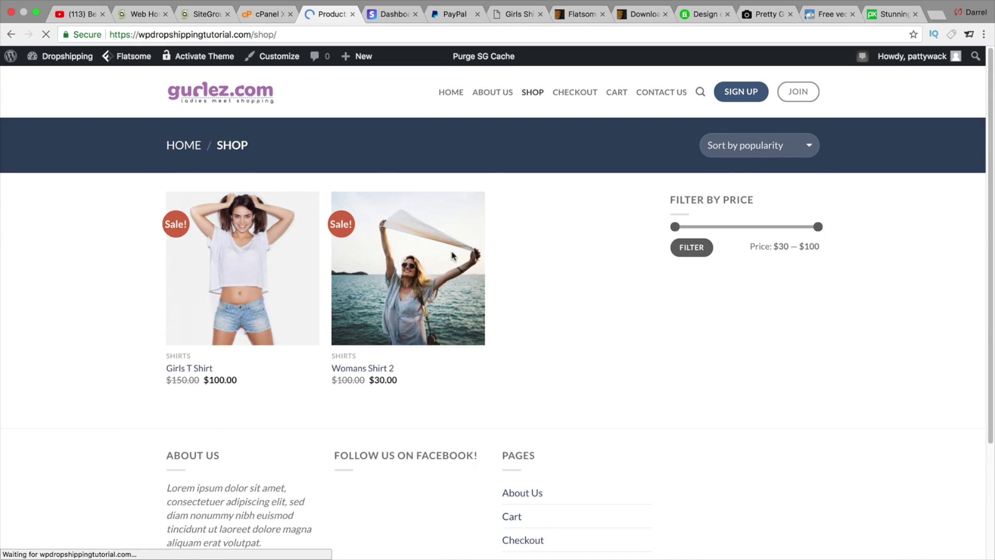
left_click(254, 284)
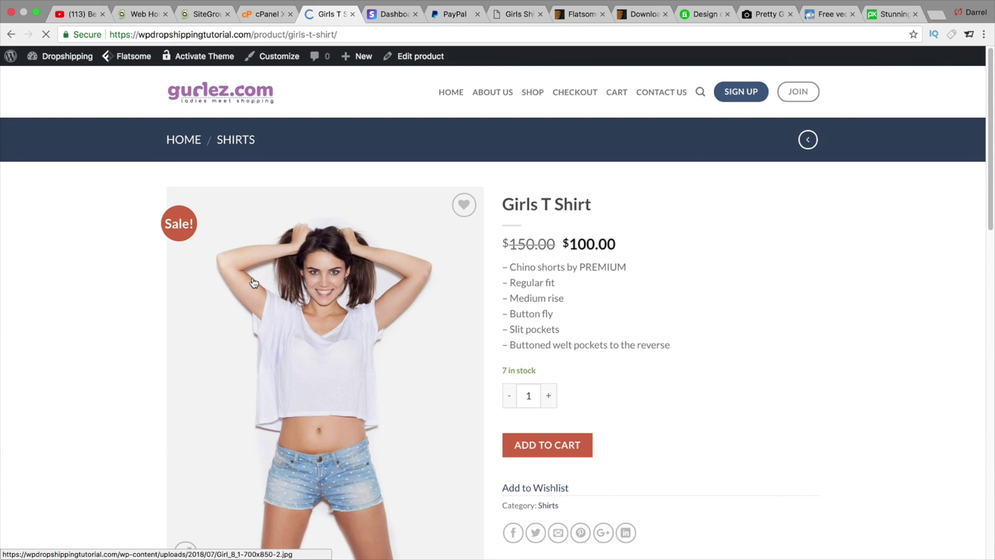
left_click(547, 507)
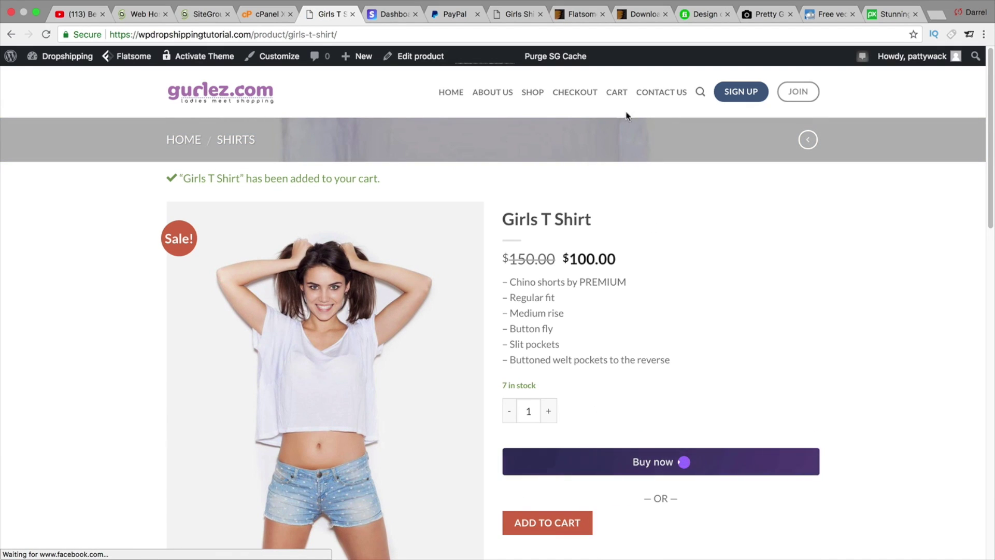
left_click(614, 97)
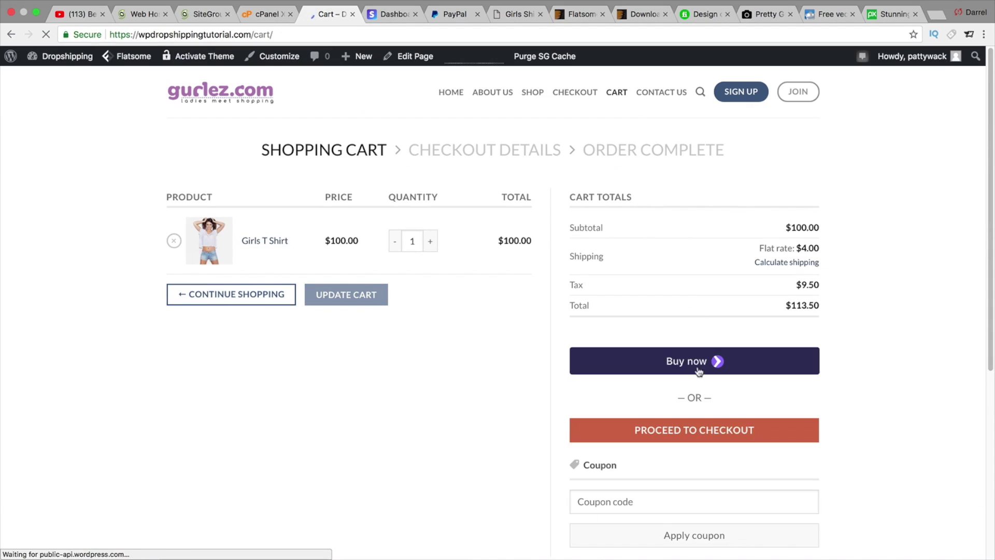
left_click(711, 435)
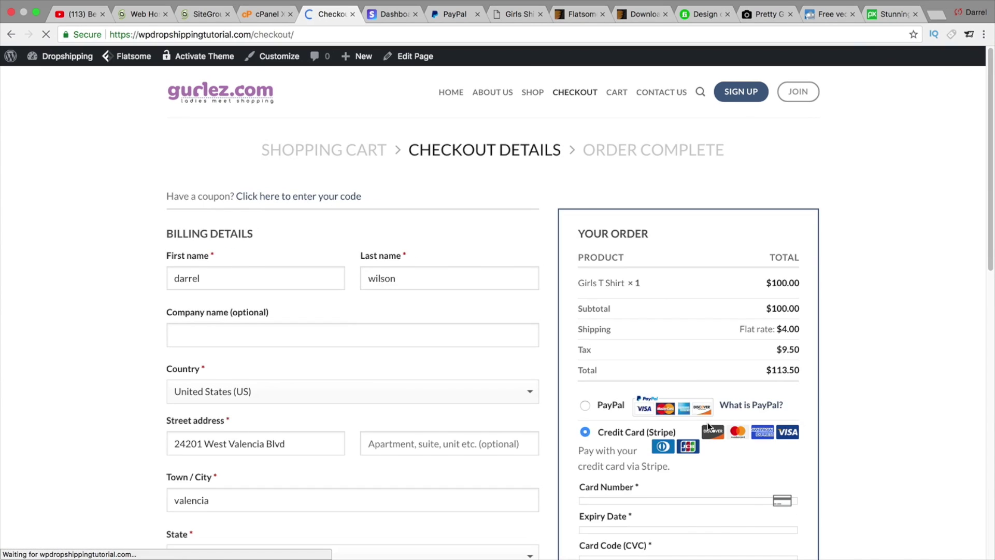
Confirm the Stripe credit card option appears for the $113.50 order, then return to the dashboard.
scroll(708, 407, "down", 5)
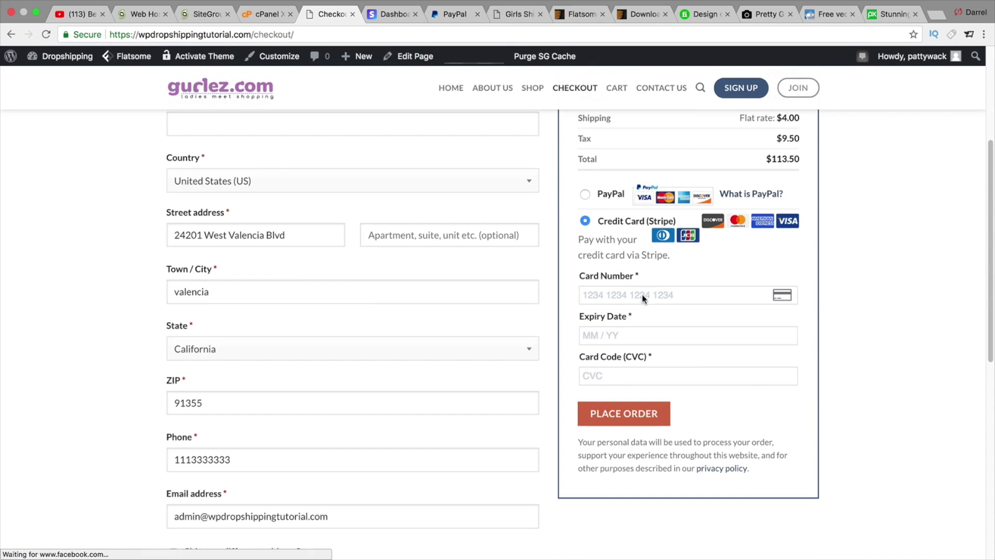
scroll(662, 353, "up", 1)
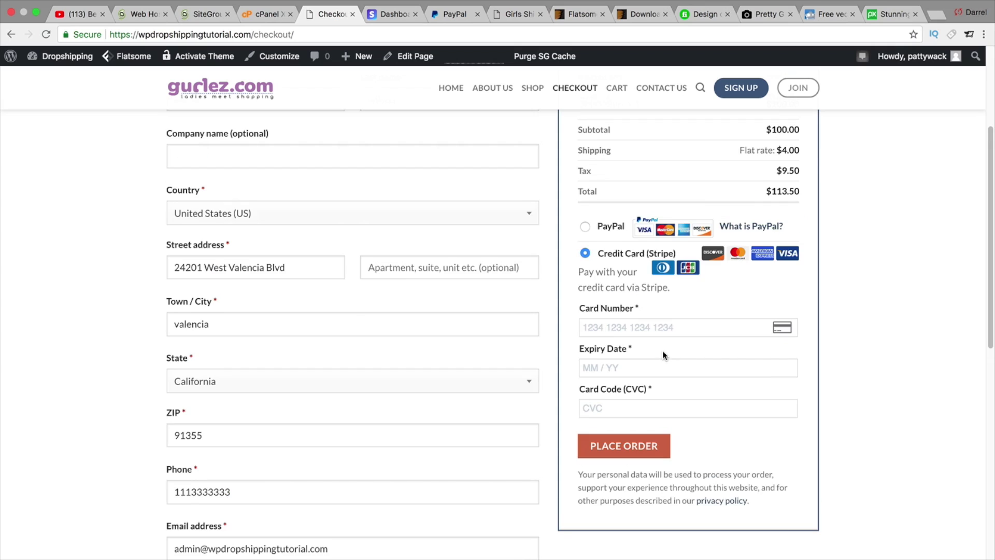
scroll(662, 351, "up", 3)
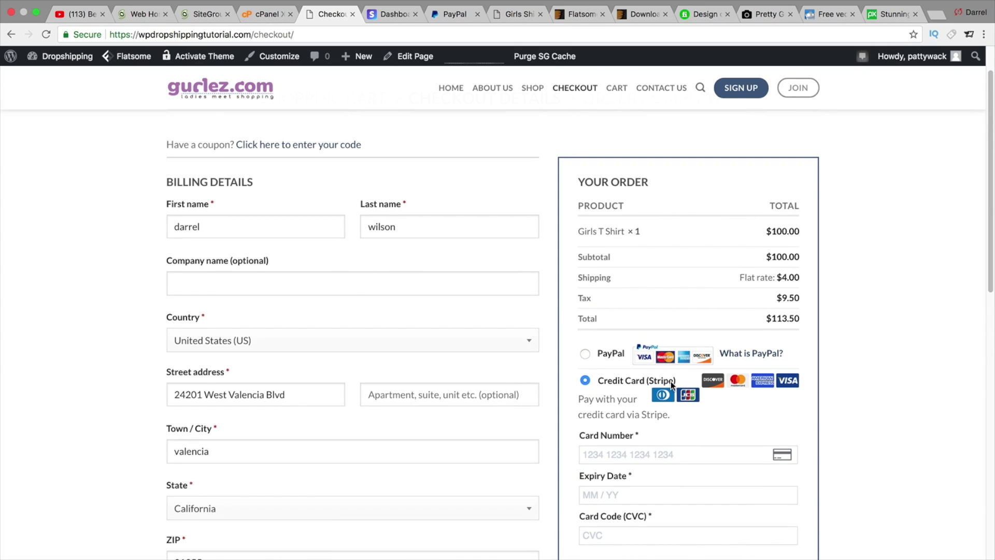
left_click_drag(679, 382, 646, 382)
mouse_move(41, 57)
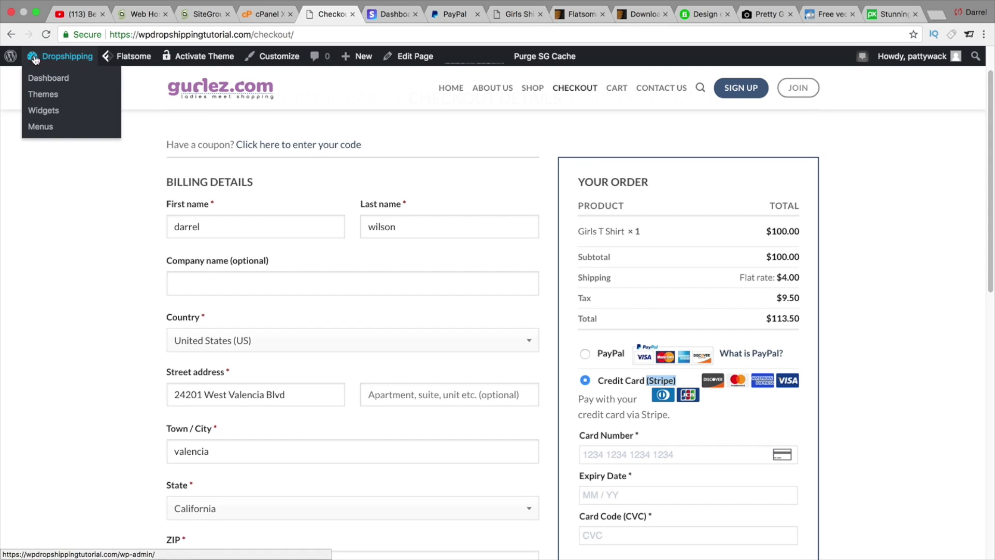
left_click(42, 78)
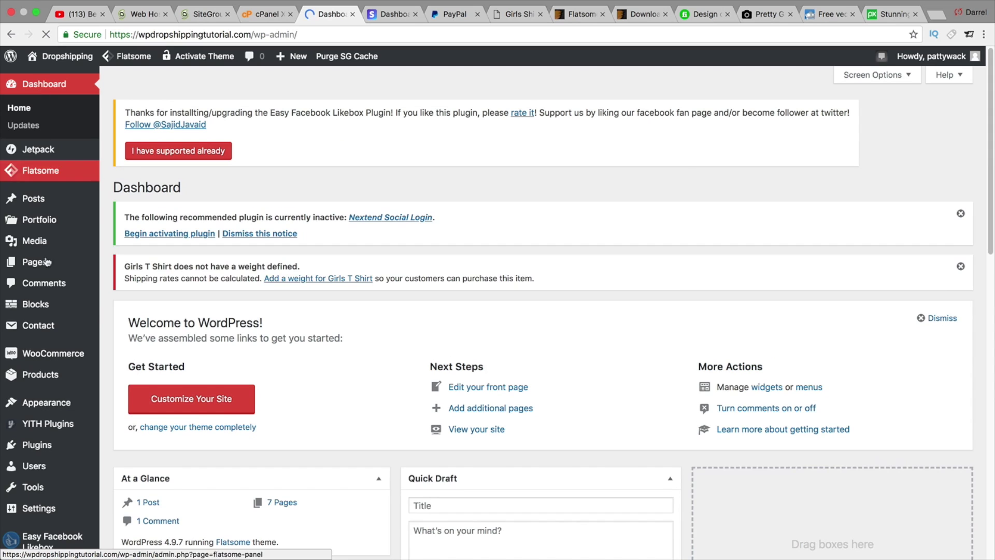
Open the Stripe gateway under WooCommerce payment settings.
mouse_move(52, 367)
mouse_move(94, 354)
left_click(138, 407)
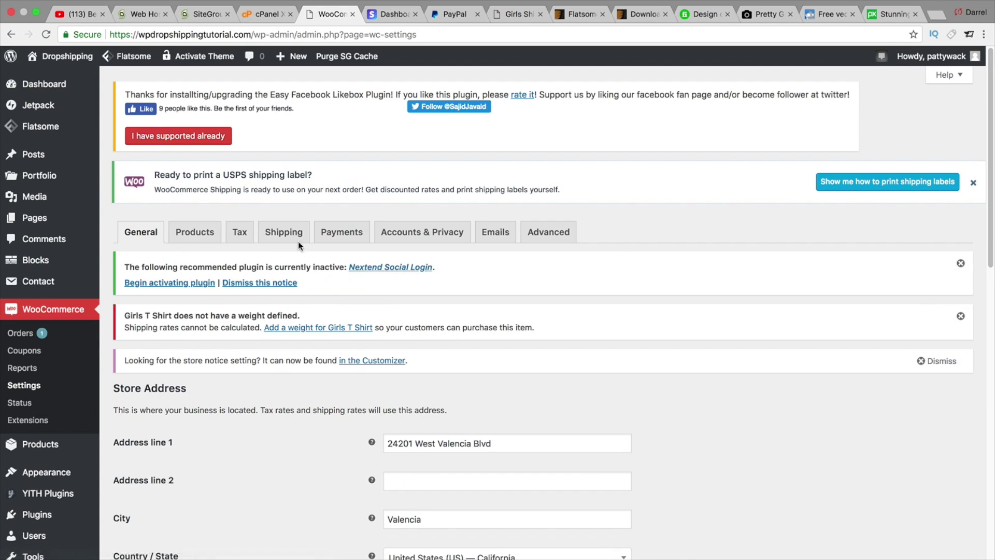
left_click(328, 233)
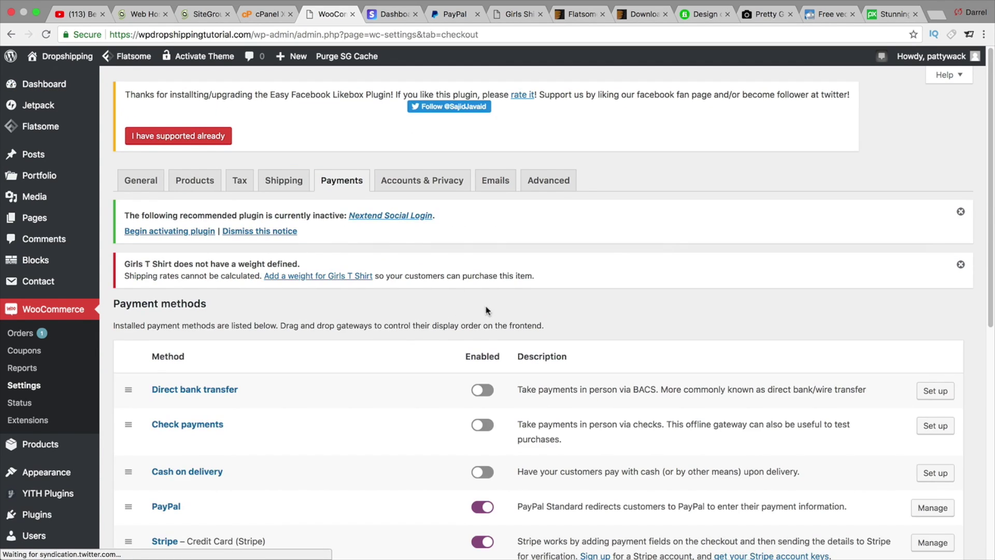
scroll(484, 310, "down", 2)
scroll(484, 310, "down", 4)
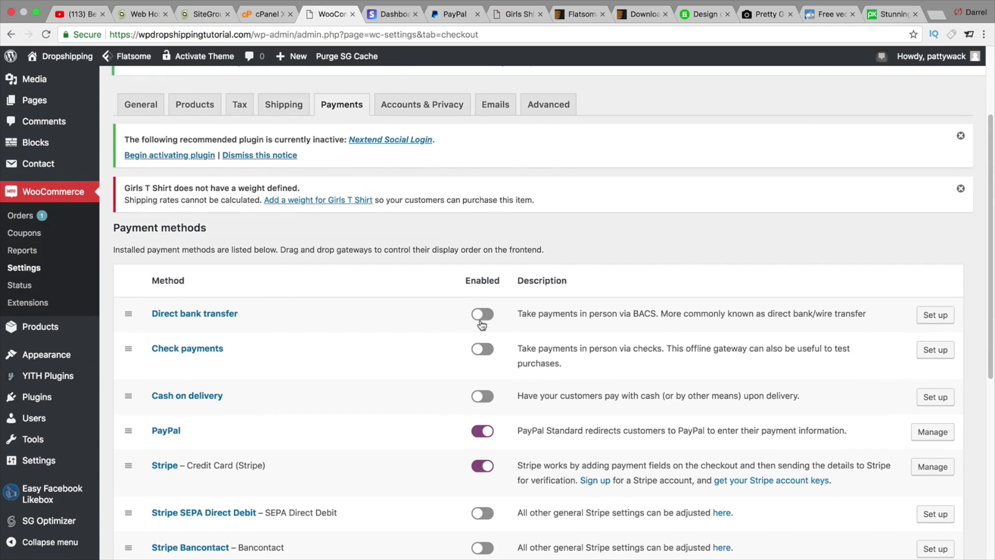
left_click(928, 468)
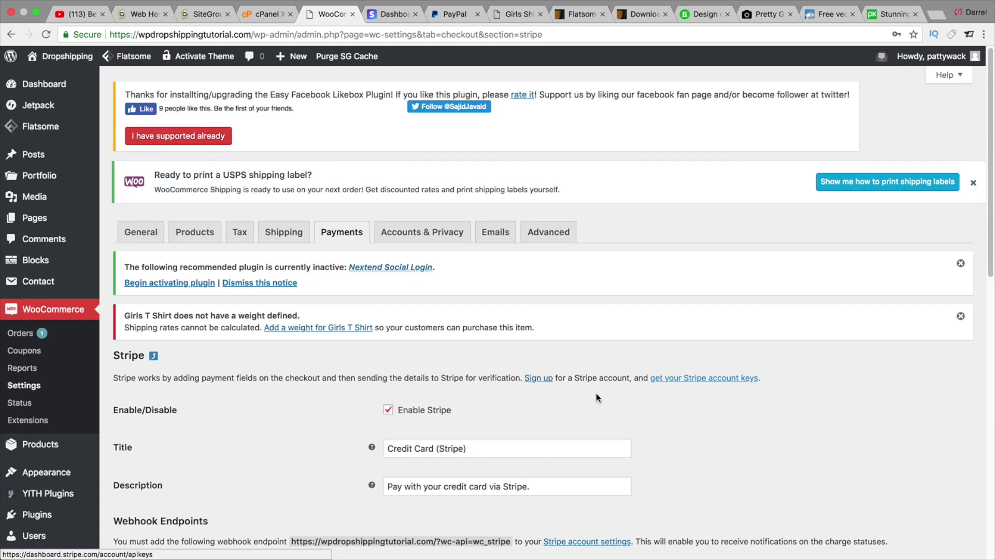
Trim the title to Credit Card and set the description to Pay With Credit Card.
left_click_drag(435, 447, 595, 447)
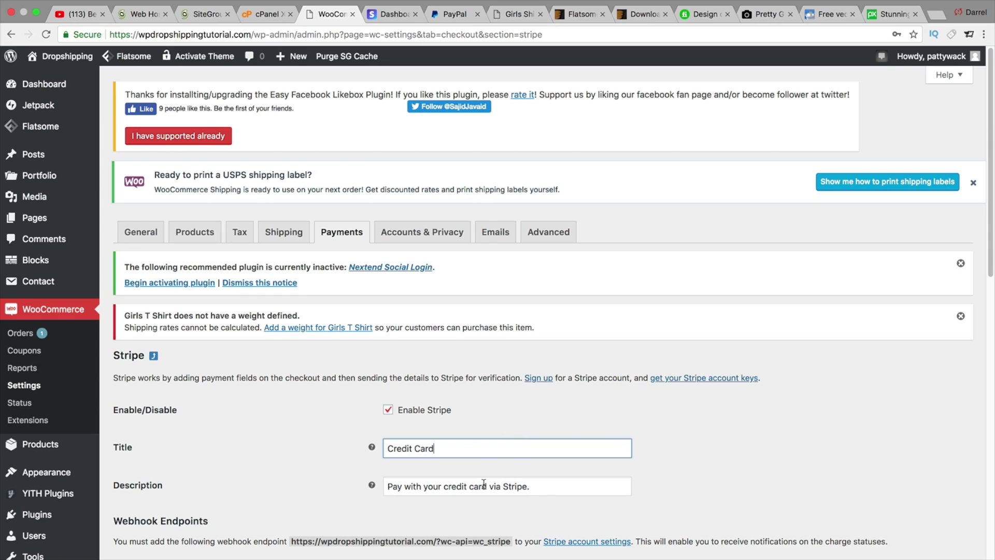
key("Tab")
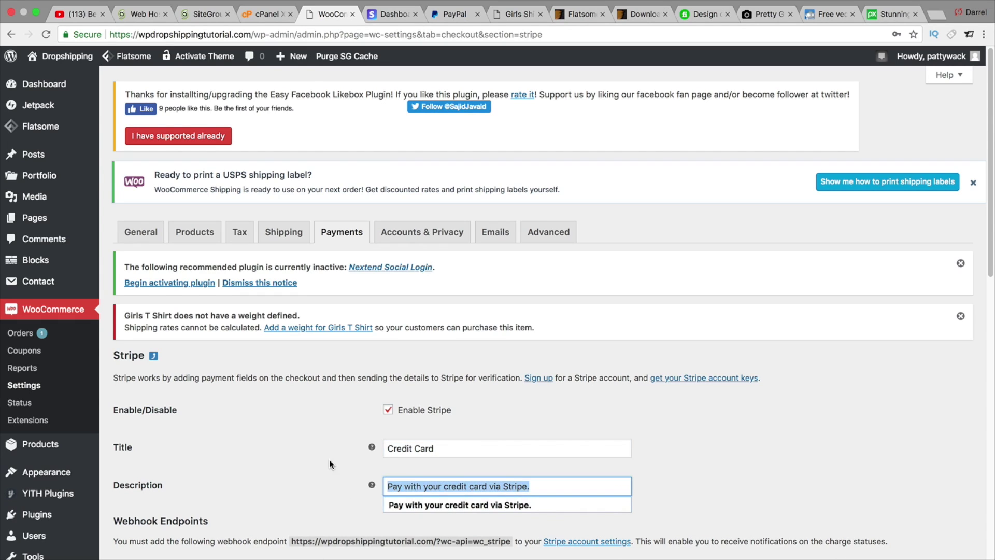
type("Pay With Credit Card")
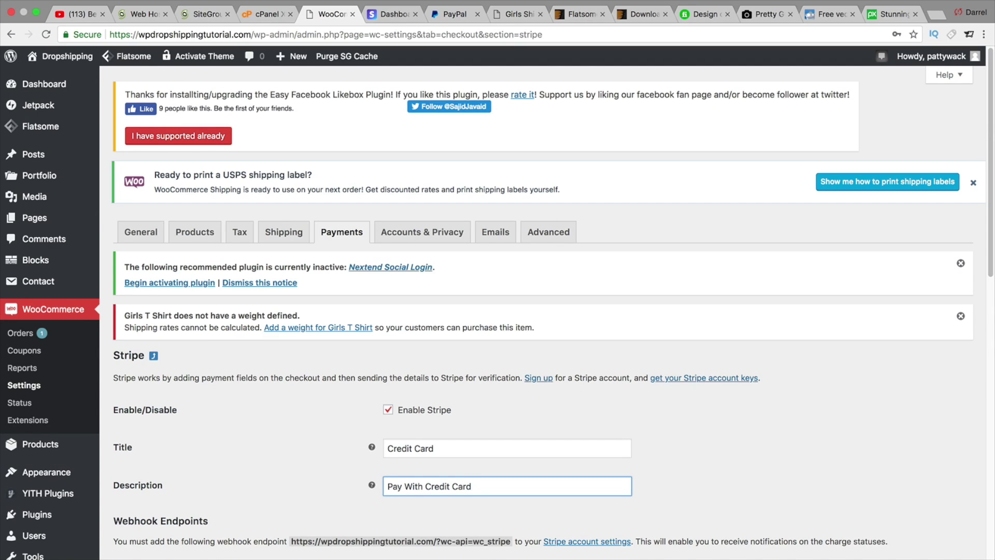
scroll(335, 443, "down", 3)
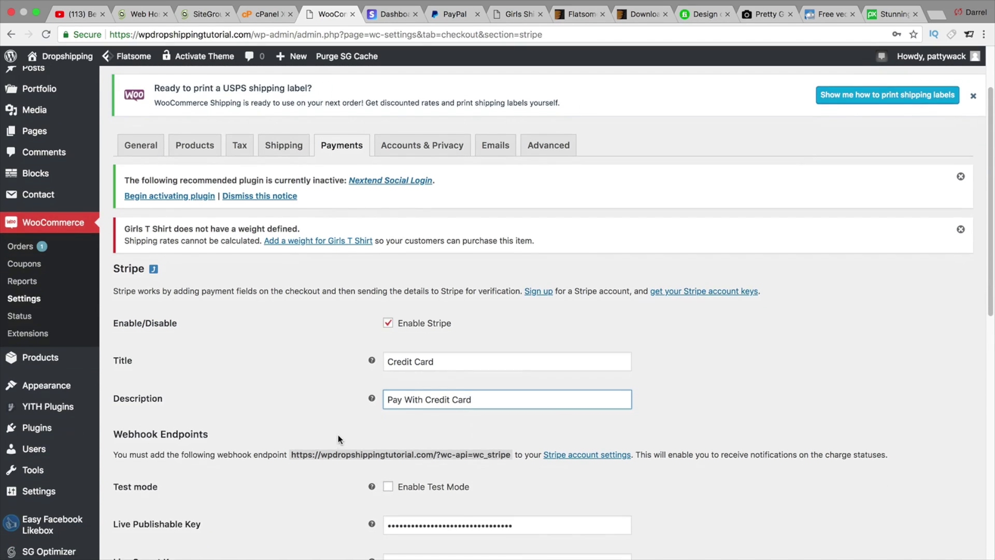
scroll(338, 436, "down", 5)
scroll(338, 438, "down", 3)
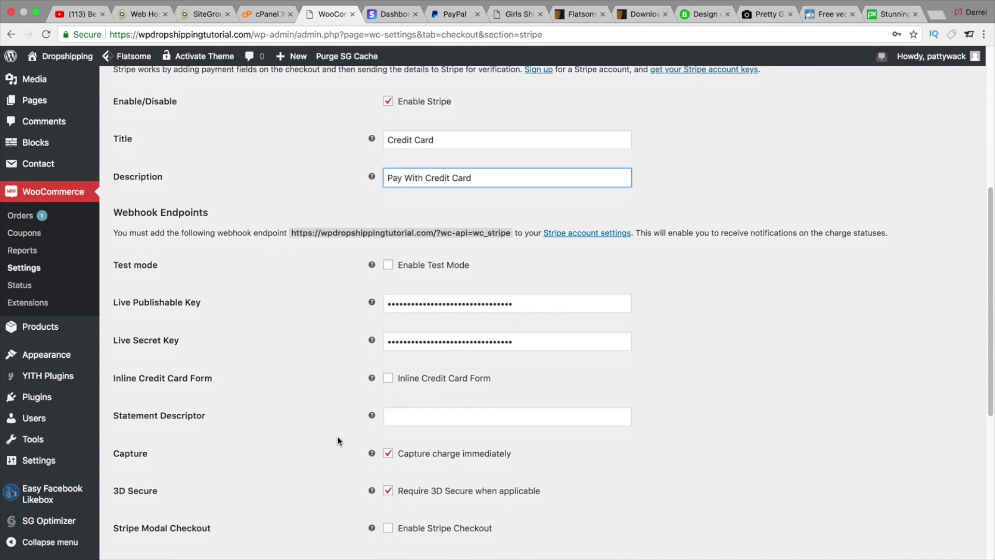
scroll(332, 443, "down", 2)
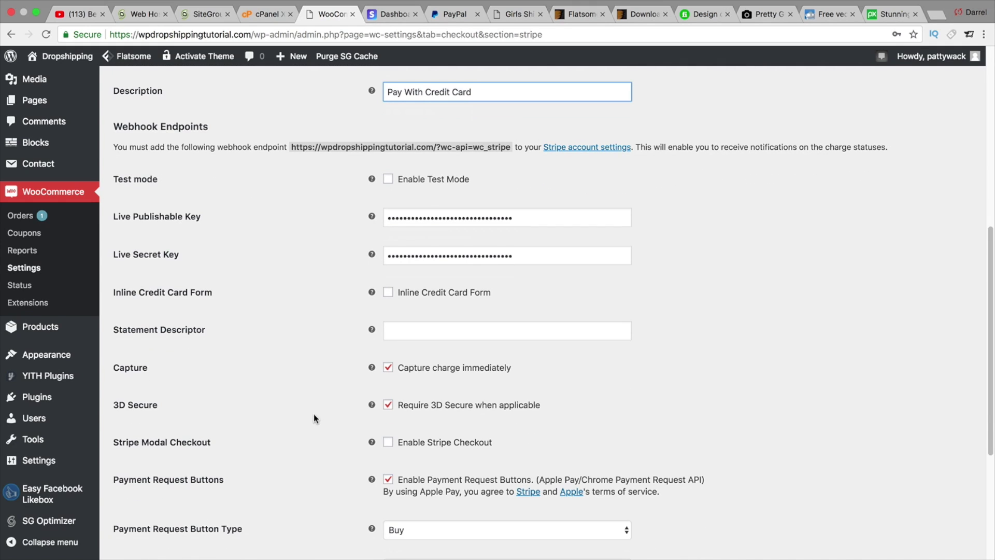
scroll(316, 416, "down", 5)
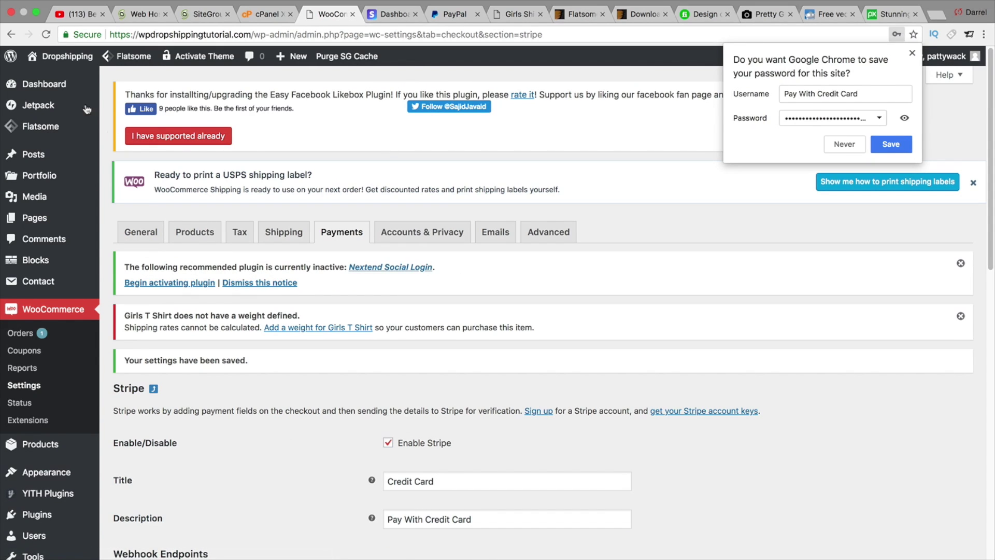
Visit the live store, open the SHOP page, and copy its web address.
left_click(67, 79)
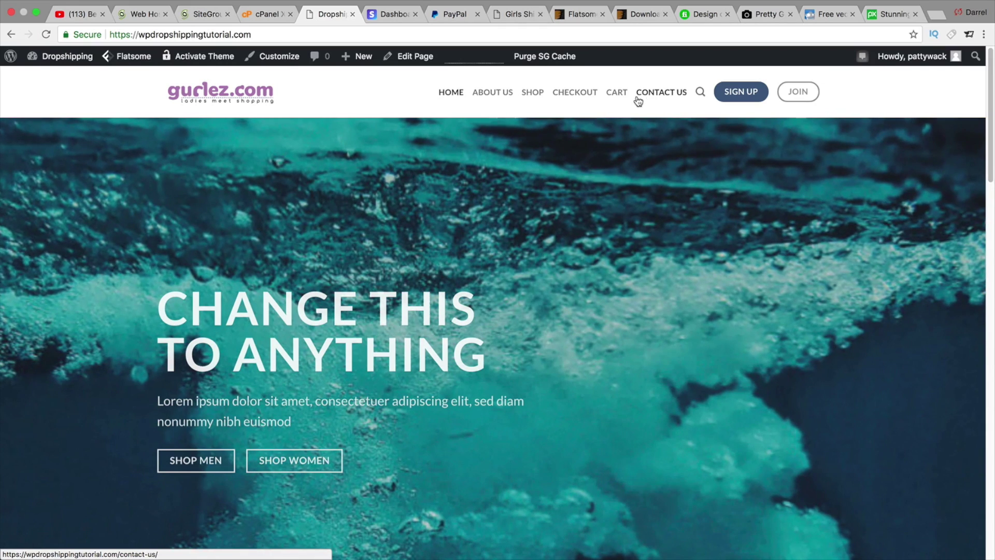
left_click(528, 99)
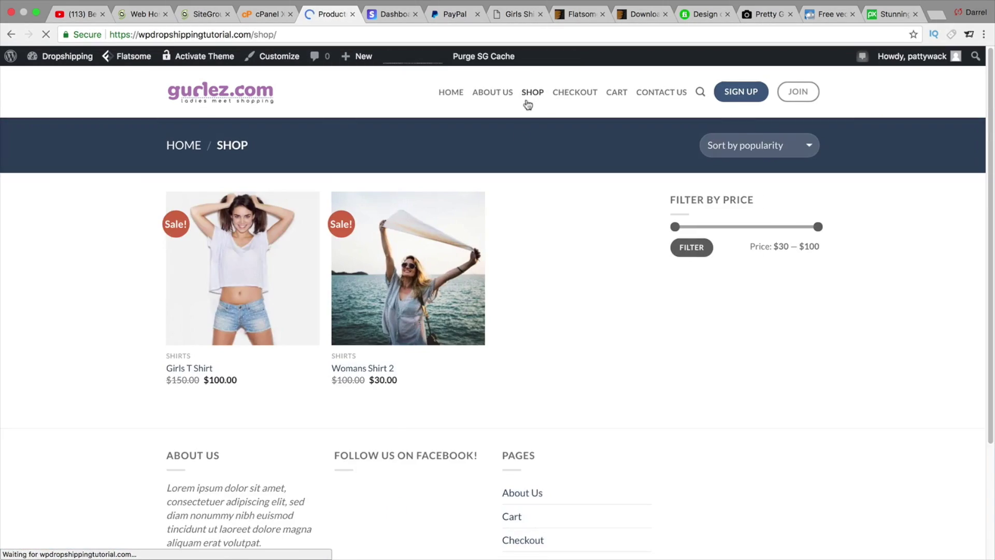
right_click(256, 32)
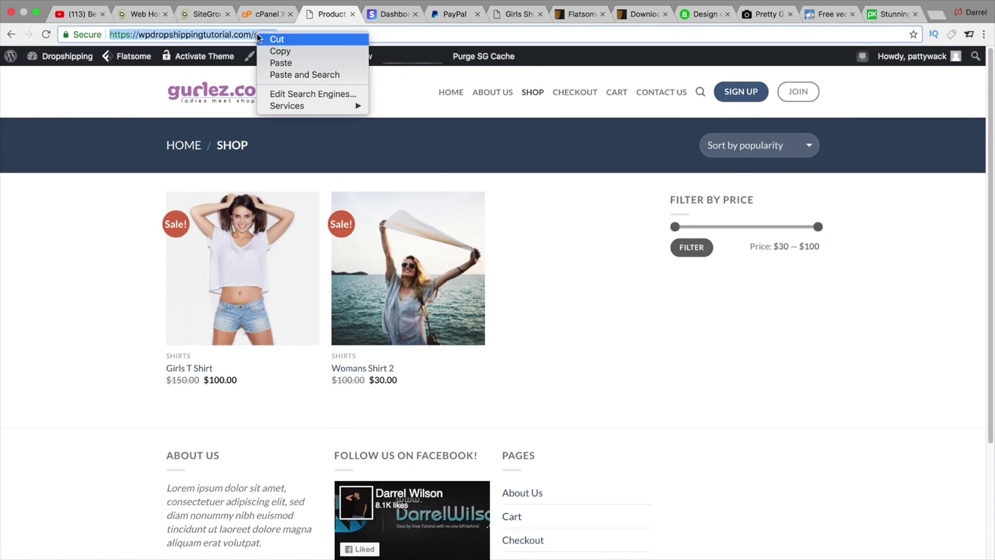
left_click(273, 54)
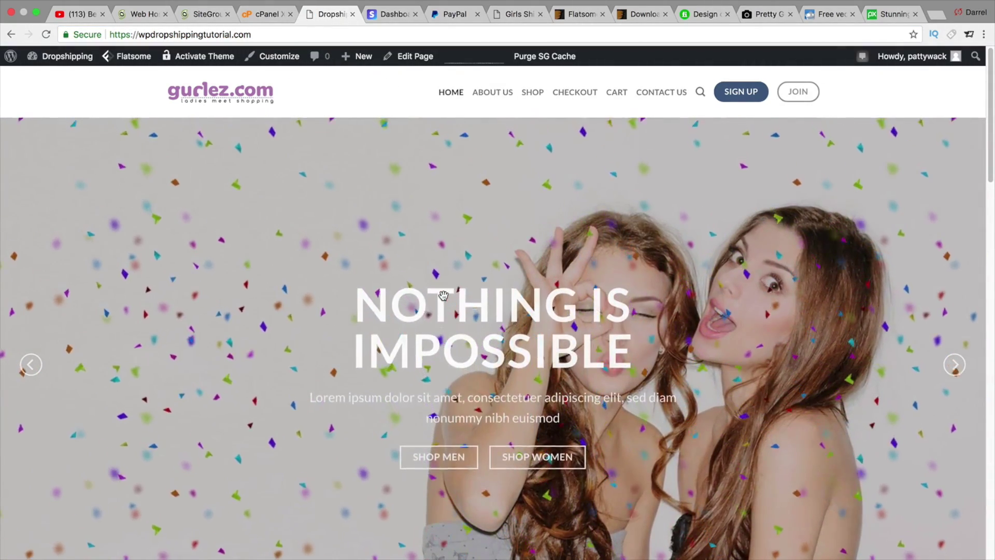
In UX Builder, paste the shop URL as the SHOP MEN button's link, apply, and exit.
mouse_move(409, 56)
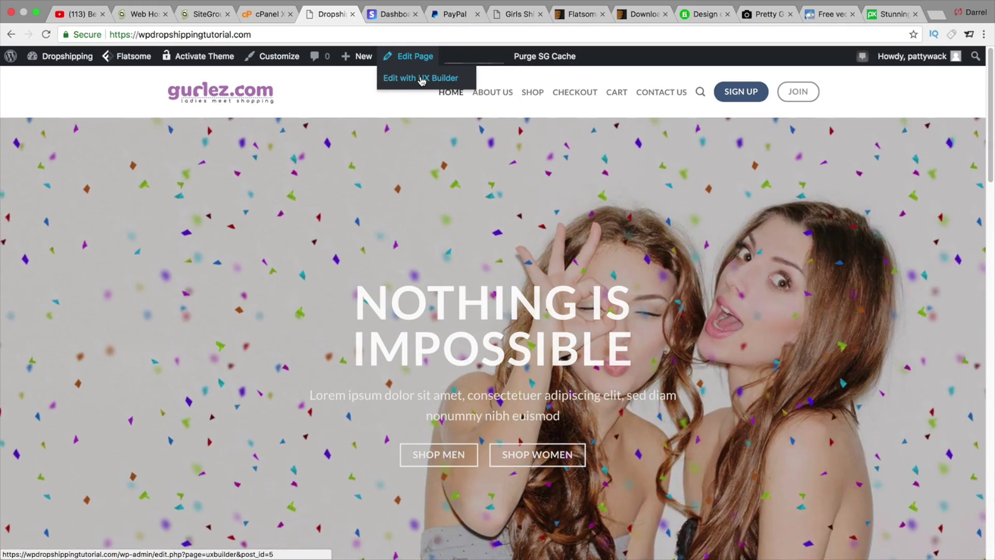
left_click(422, 79)
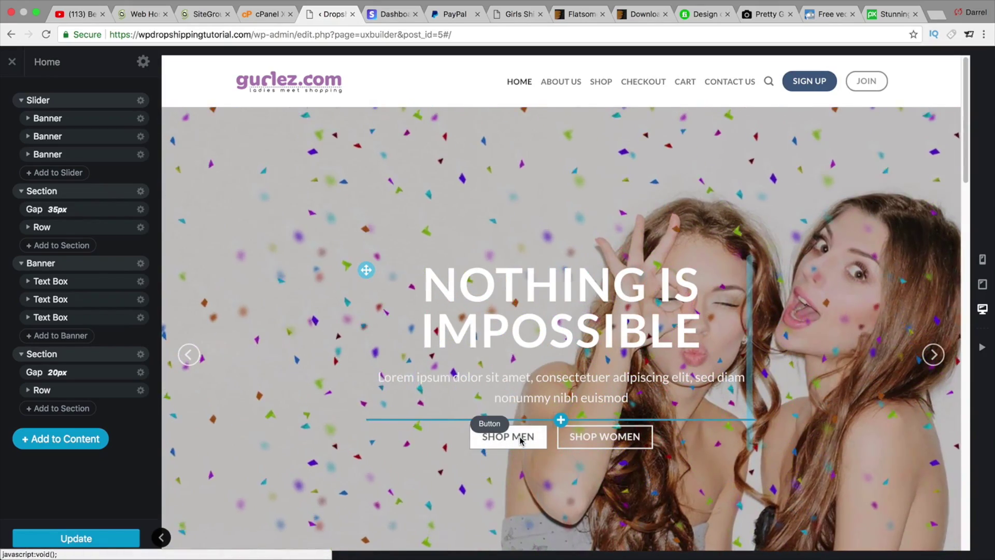
left_click(521, 441)
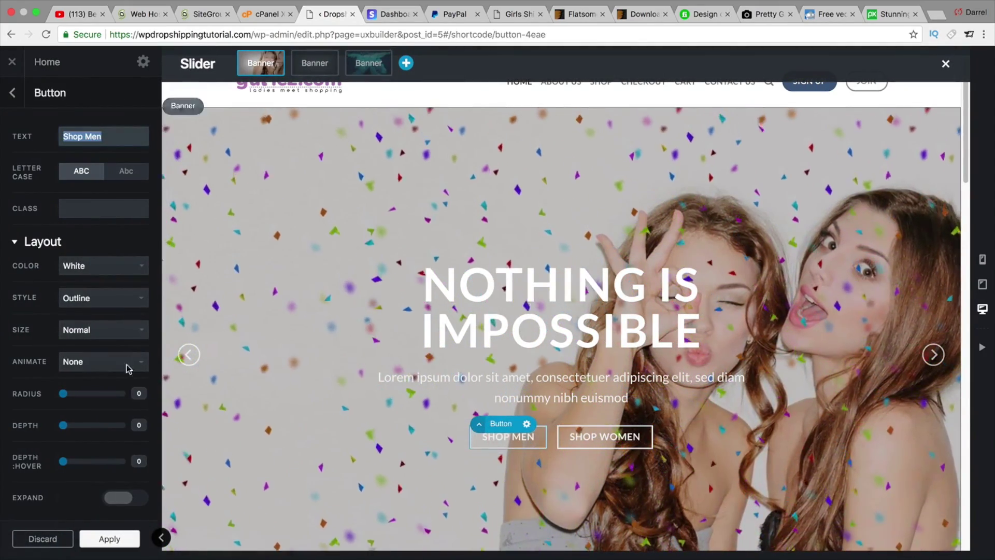
scroll(125, 306, "down", 5)
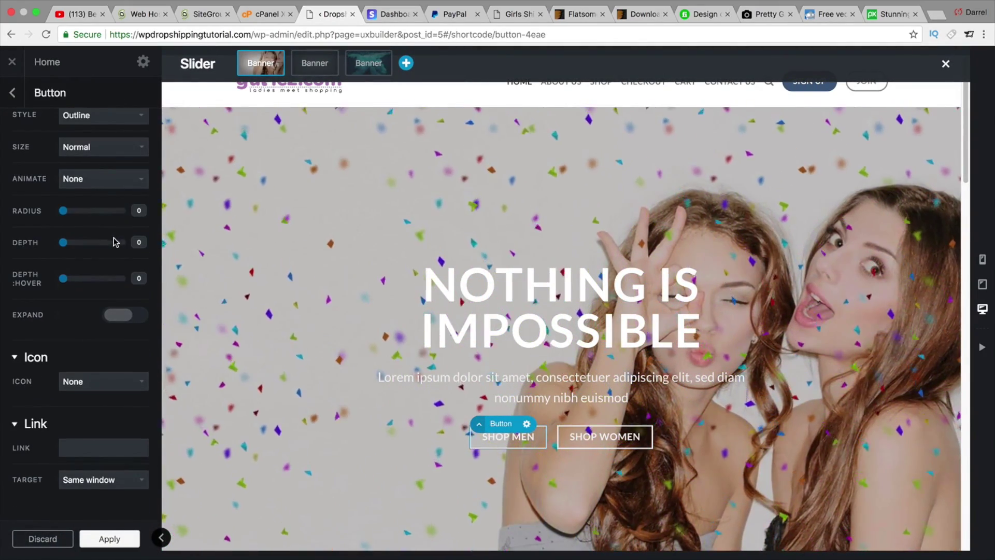
right_click(99, 445)
left_click(99, 453)
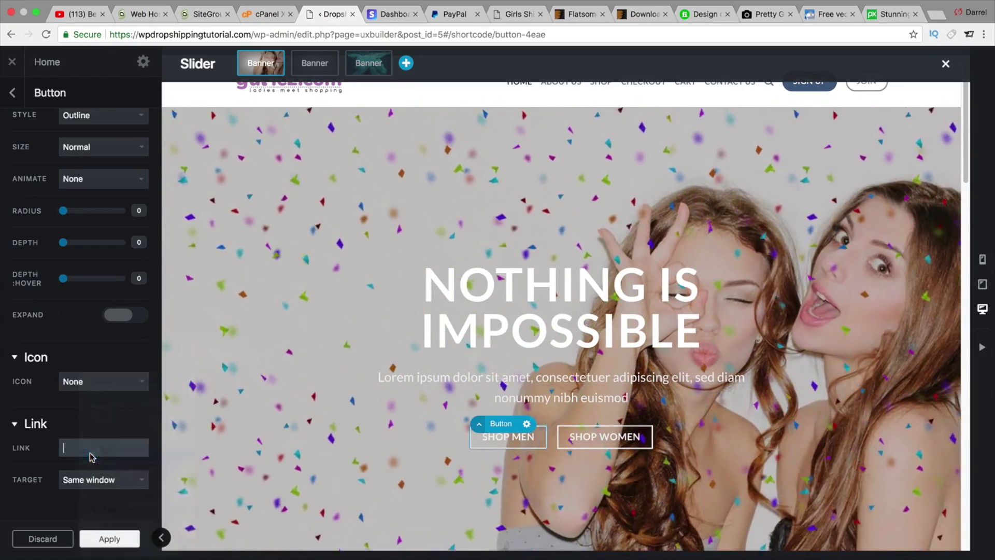
left_click(110, 539)
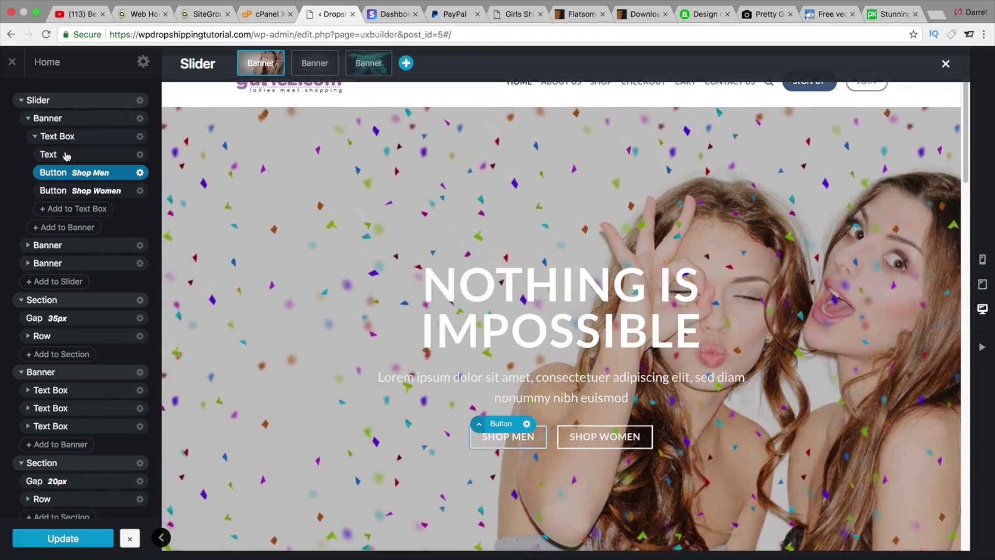
left_click(13, 63)
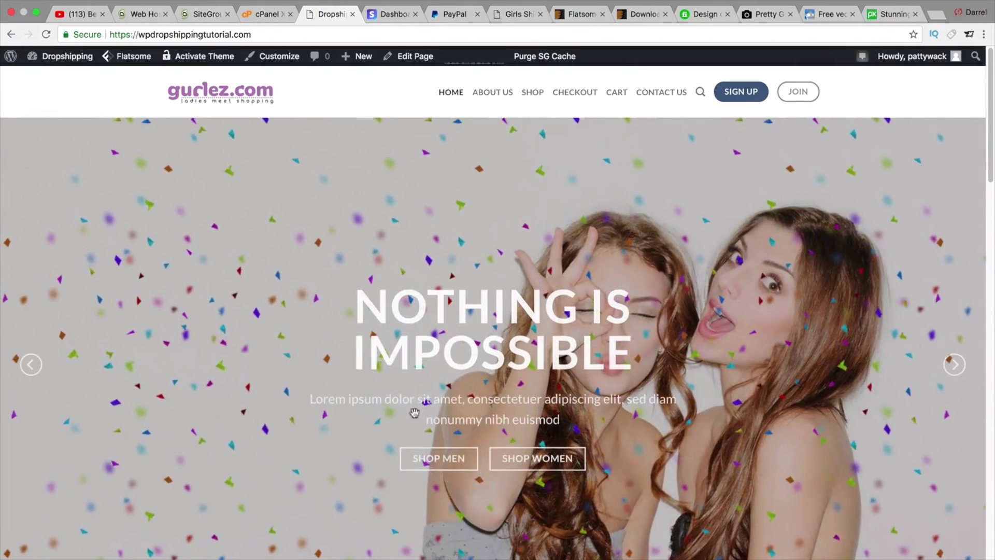
Verify SHOP MEN opens the shop, then copy the Contact Us page's address.
left_click(444, 458)
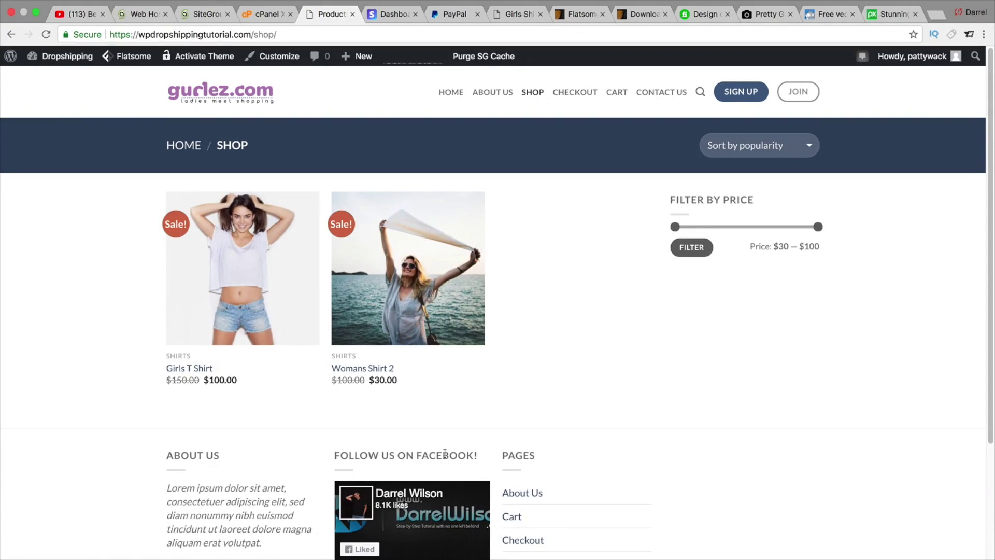
left_click(643, 99)
left_click(290, 36)
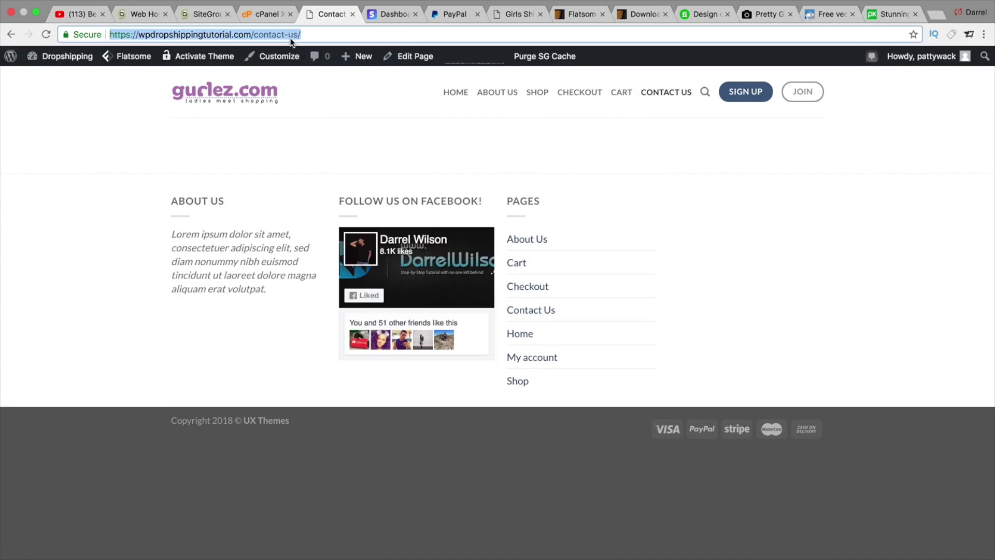
right_click(291, 40)
left_click(302, 55)
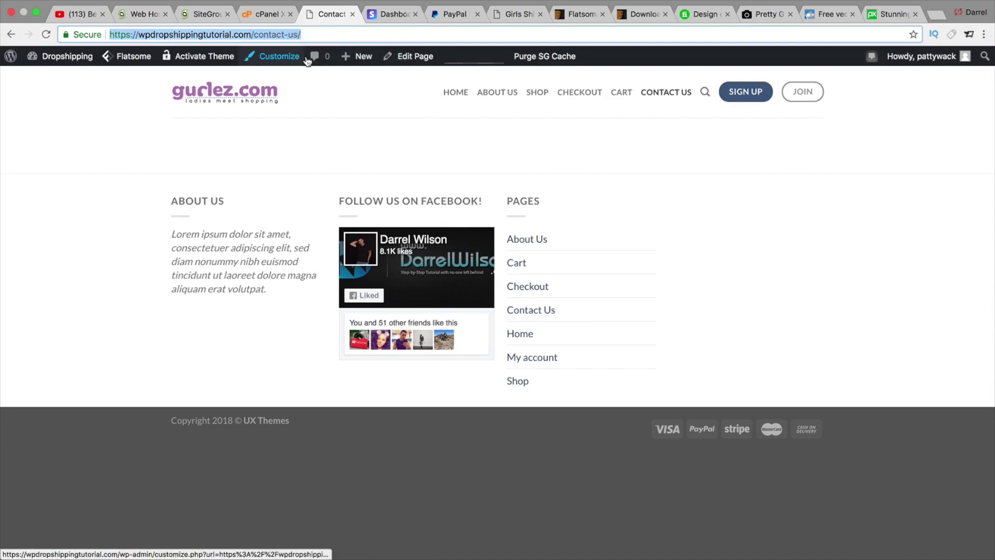
Return to the homepage and reopen it in UX Builder.
left_click(458, 97)
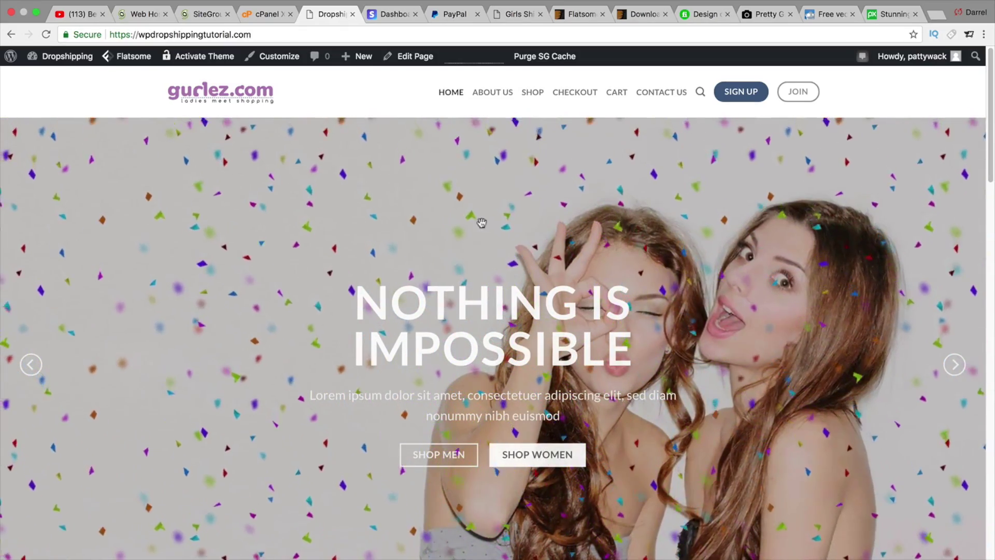
mouse_move(393, 58)
left_click(402, 74)
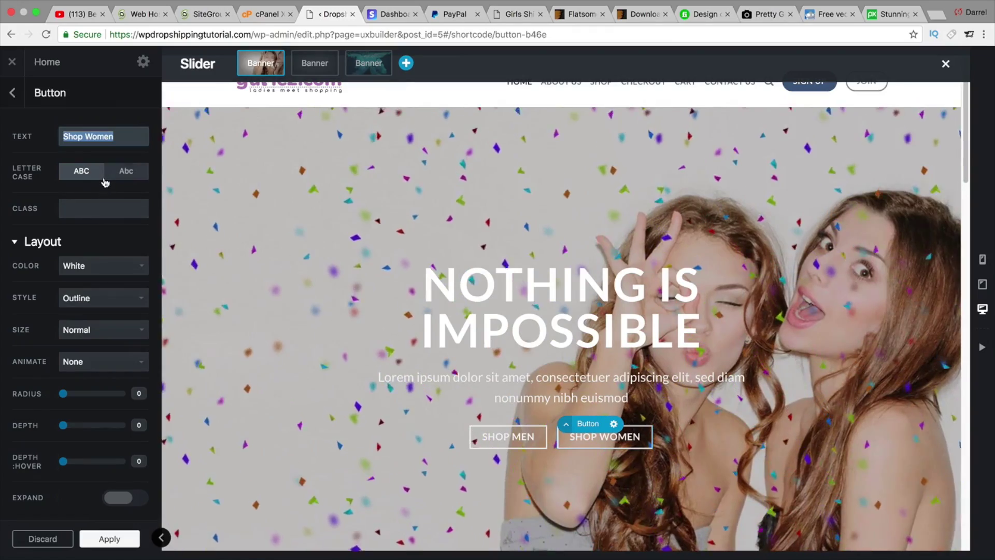
Link the banner's second CONTACT button to the Contact Us page, update the homepage, and exit the builder.
type("act")
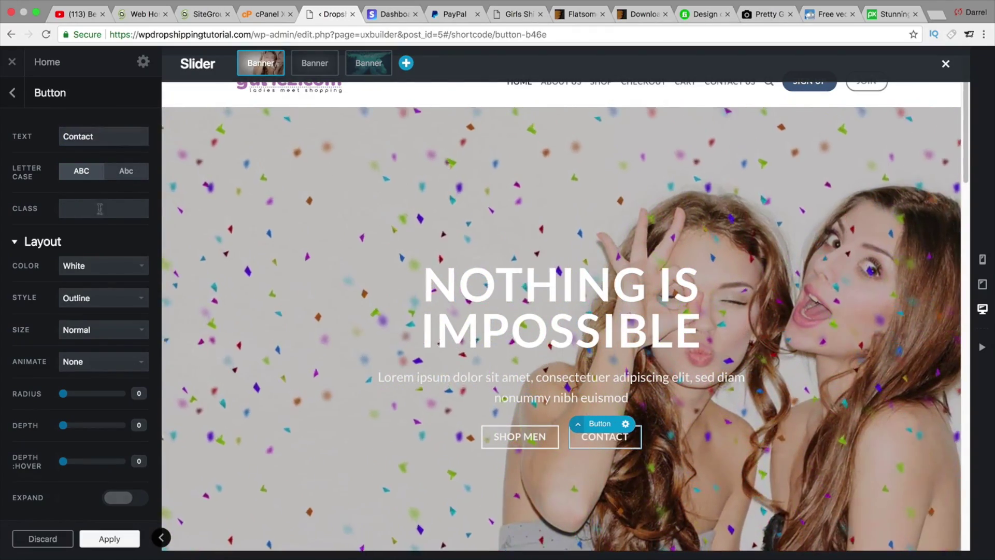
scroll(102, 386, "down", 4)
right_click(97, 448)
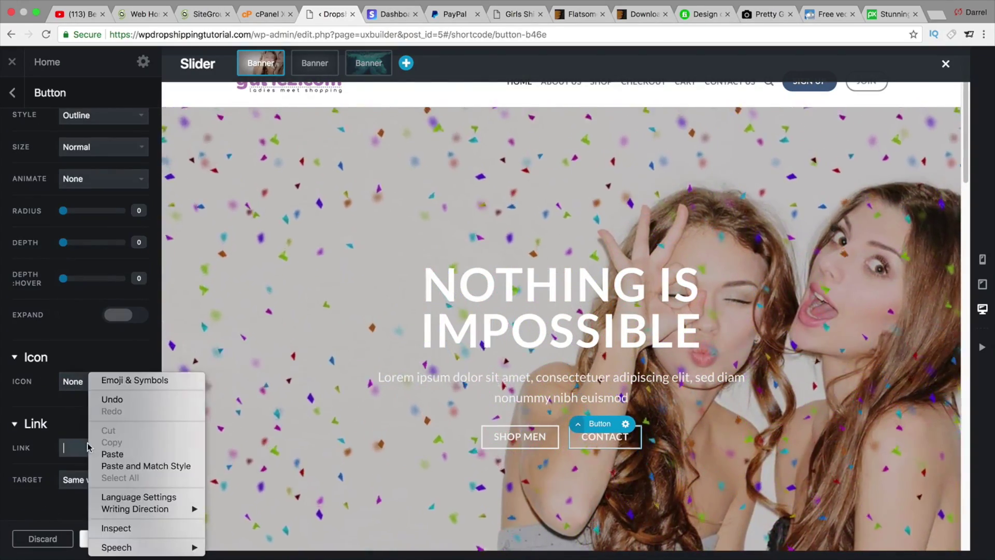
left_click(98, 454)
left_click(110, 538)
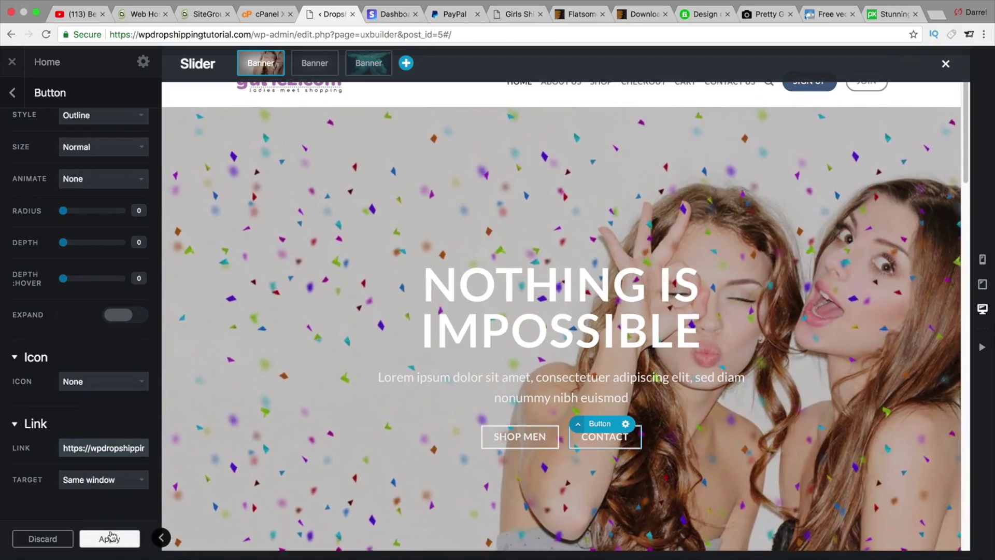
left_click(111, 538)
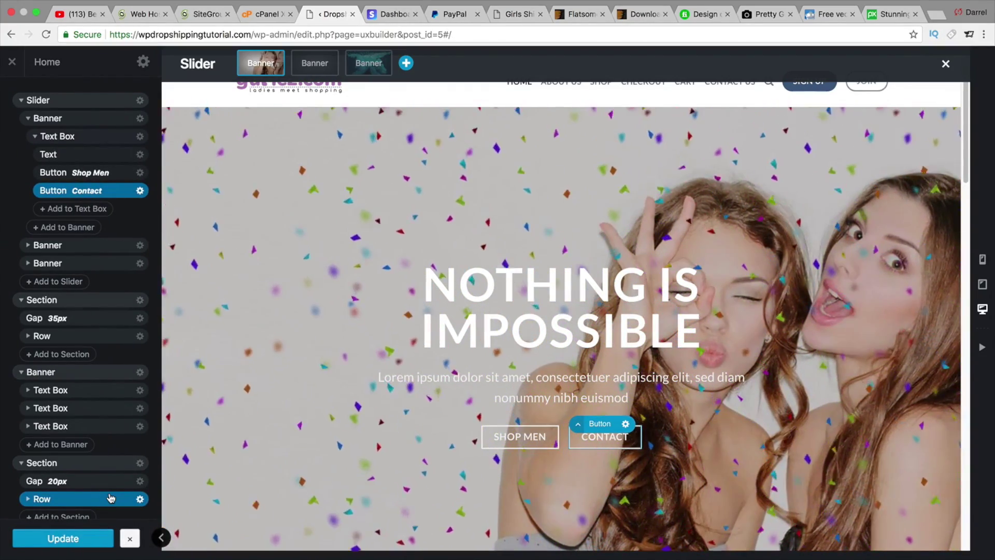
left_click(12, 63)
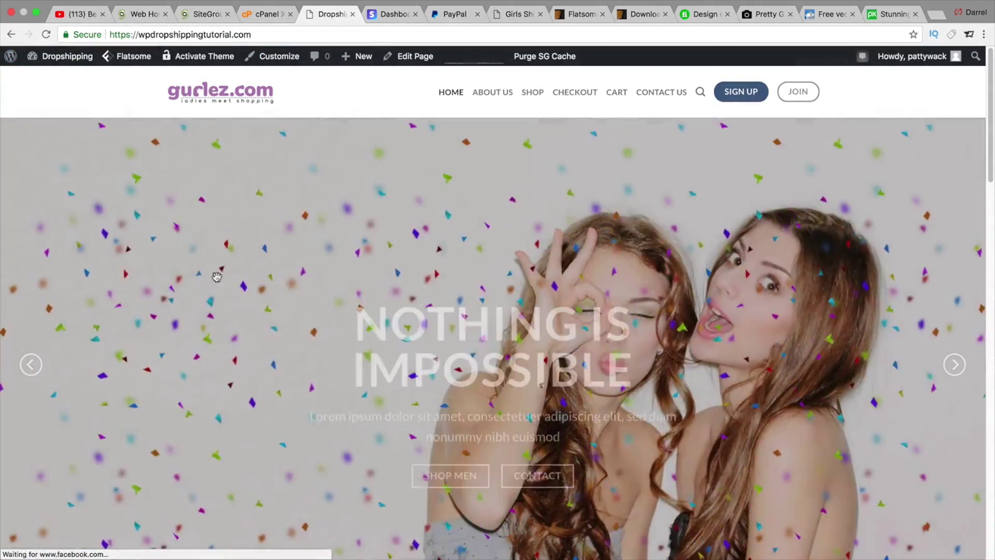
Open the empty Contact Us page in UX Builder and start adding content.
left_click(548, 456)
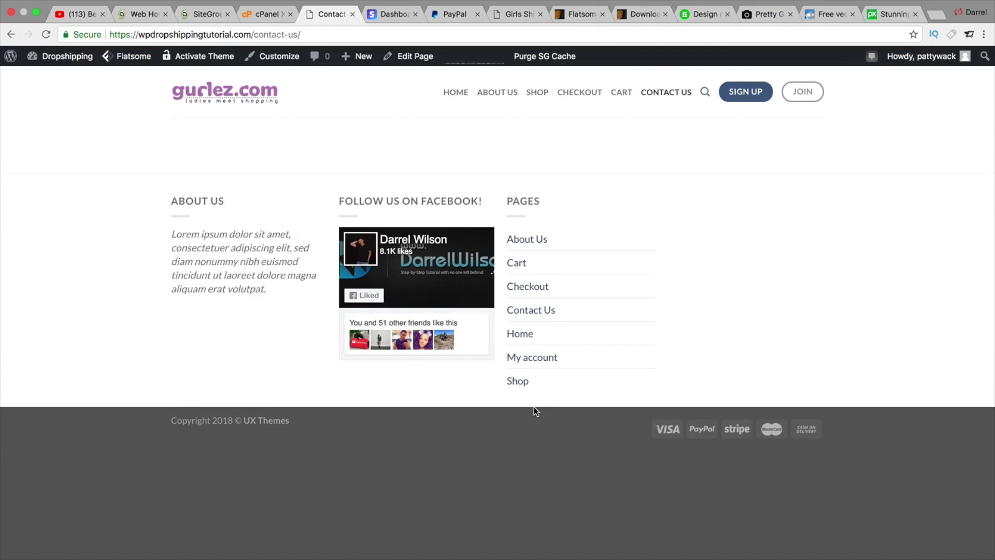
mouse_move(409, 69)
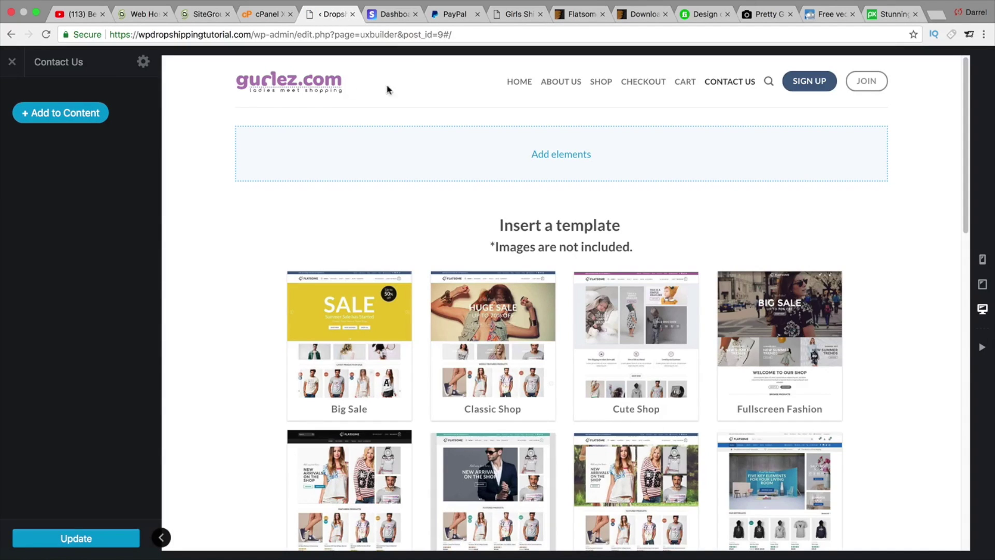
left_click(85, 116)
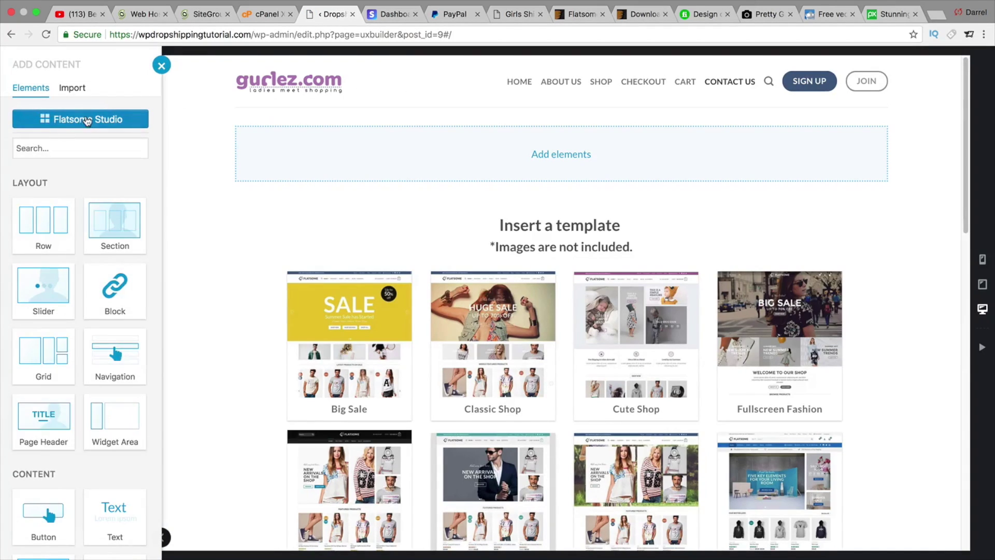
Browse the Flatsome Studio library filtered to its Contact layouts.
left_click(86, 120)
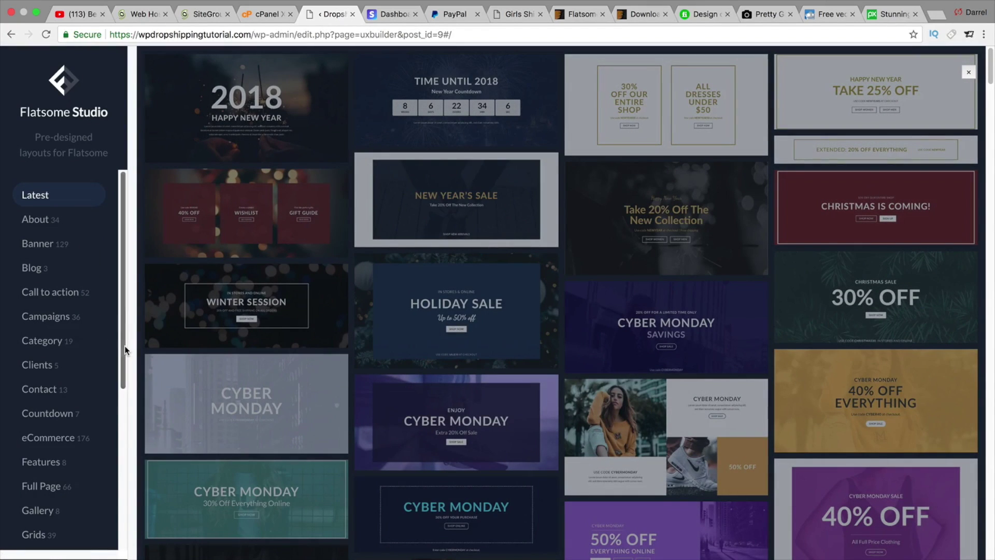
scroll(123, 352, "down", 5)
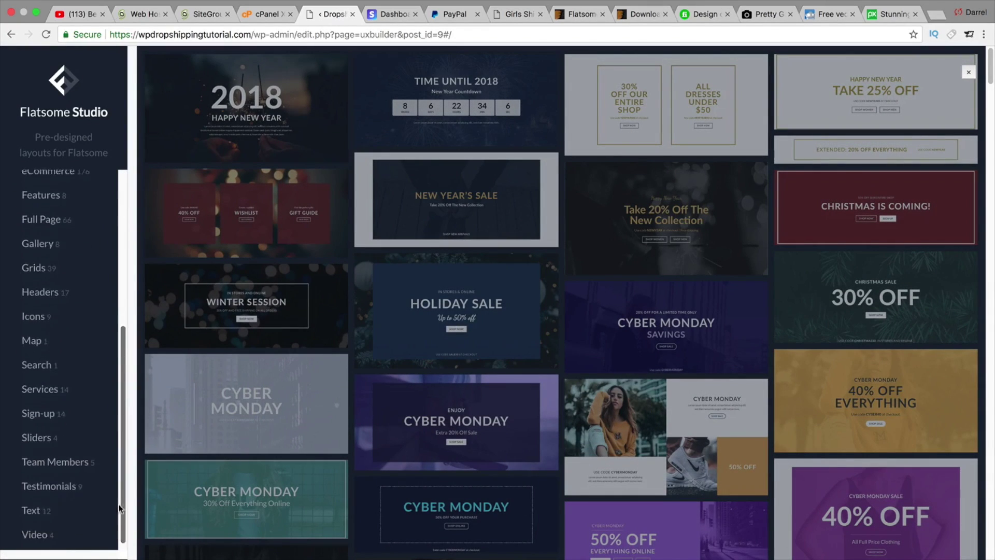
scroll(115, 500, "up", 5)
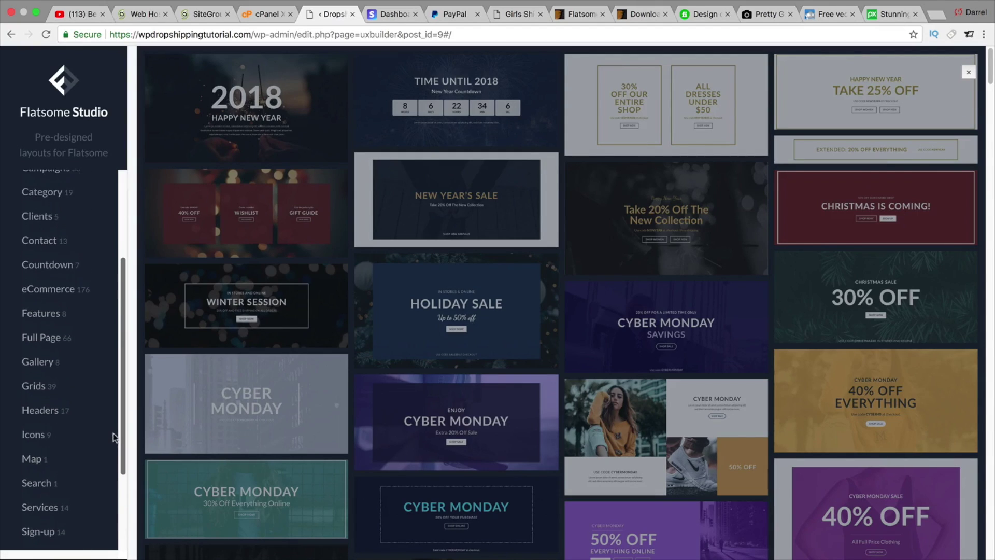
scroll(114, 437, "up", 2)
left_click(51, 288)
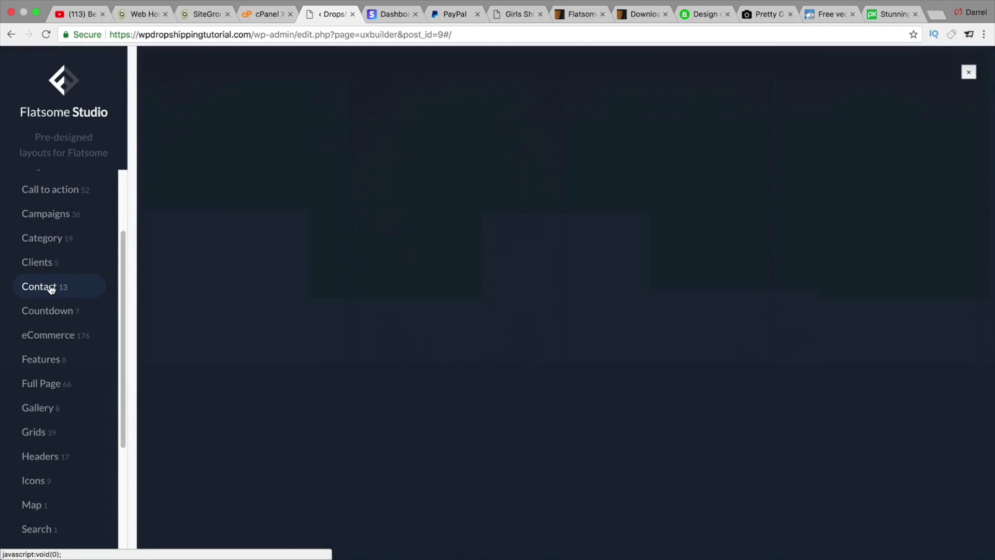
mouse_move(254, 181)
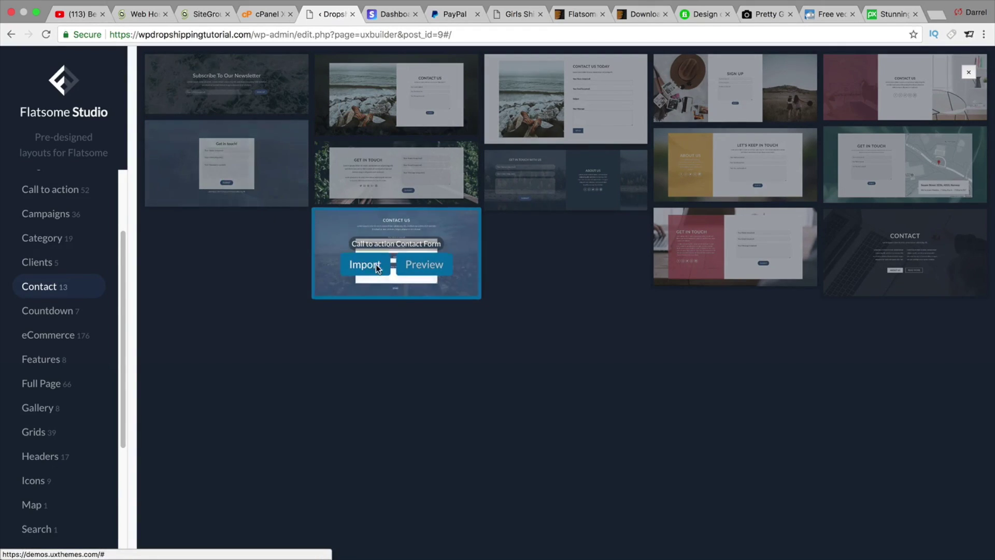
Import the Contact Form layout and set its Form (CF7) element to Contact form 1.
left_click(375, 264)
left_click(546, 332)
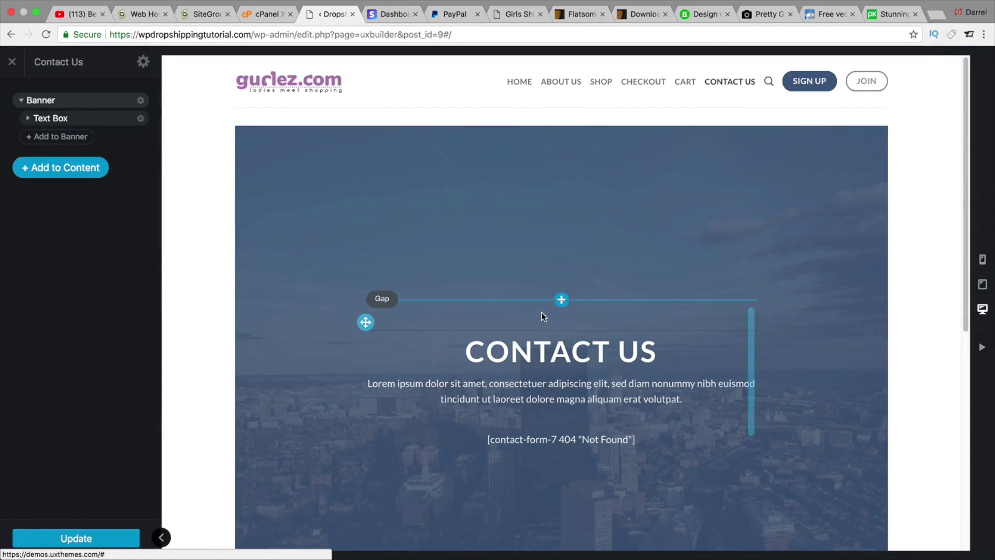
left_click(546, 439)
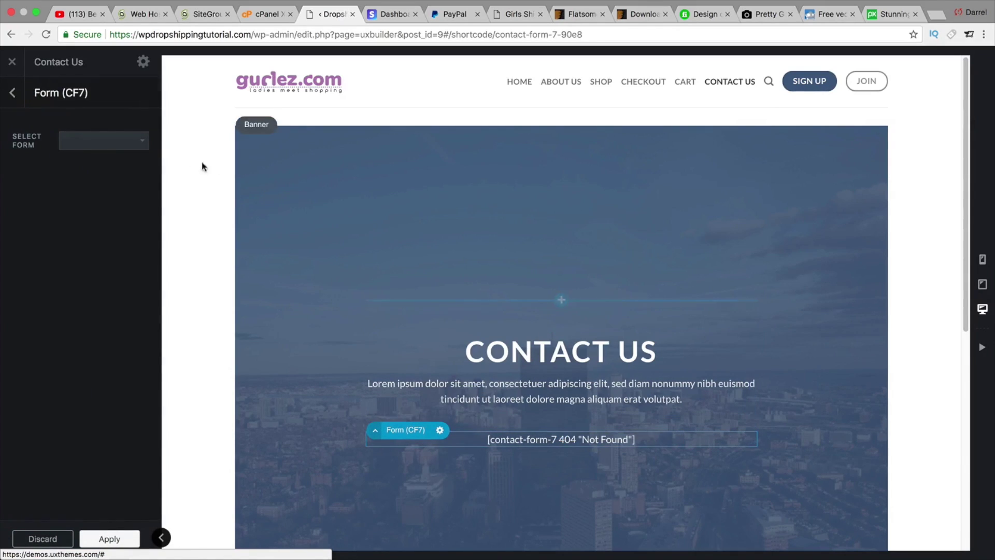
left_click(128, 138)
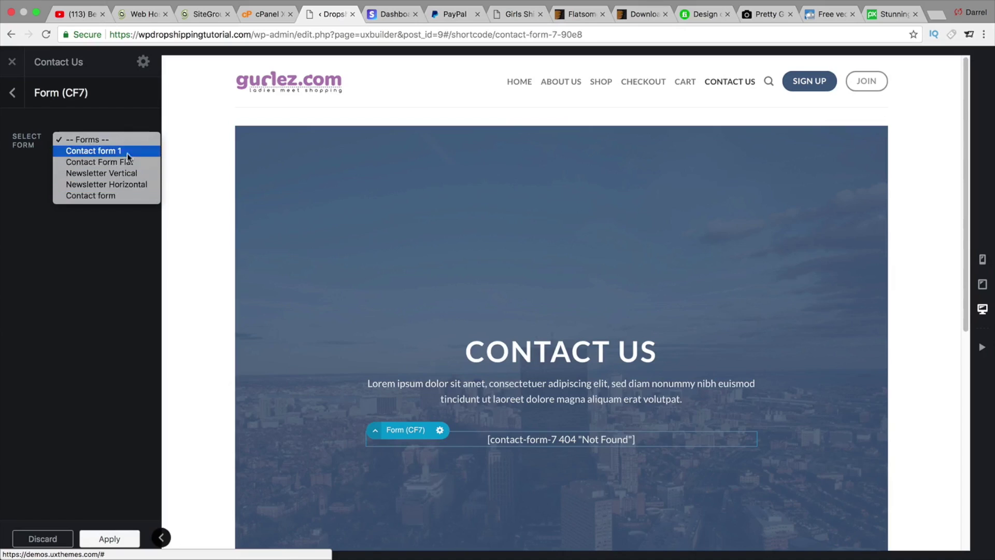
left_click(127, 149)
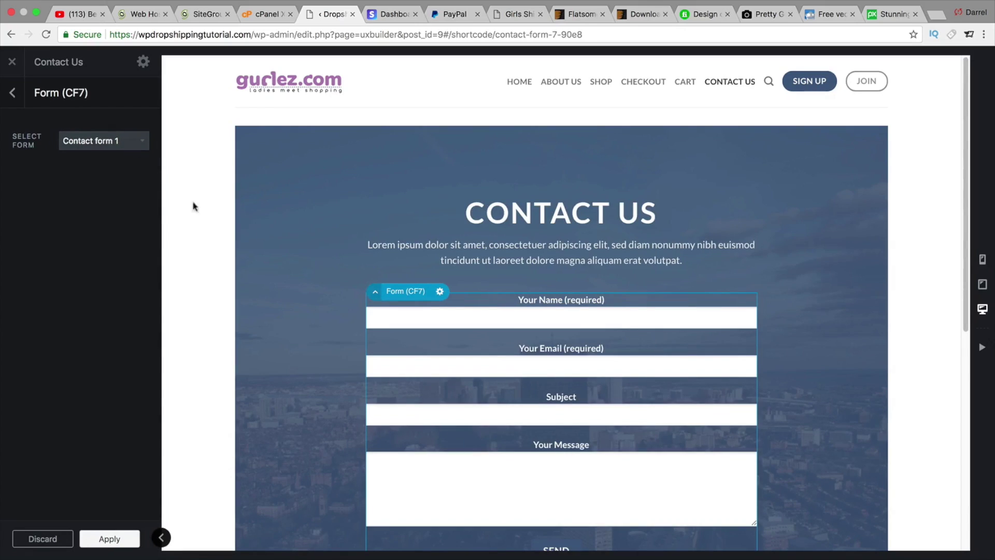
scroll(356, 233, "down", 5)
scroll(356, 230, "down", 1)
scroll(353, 229, "up", 5)
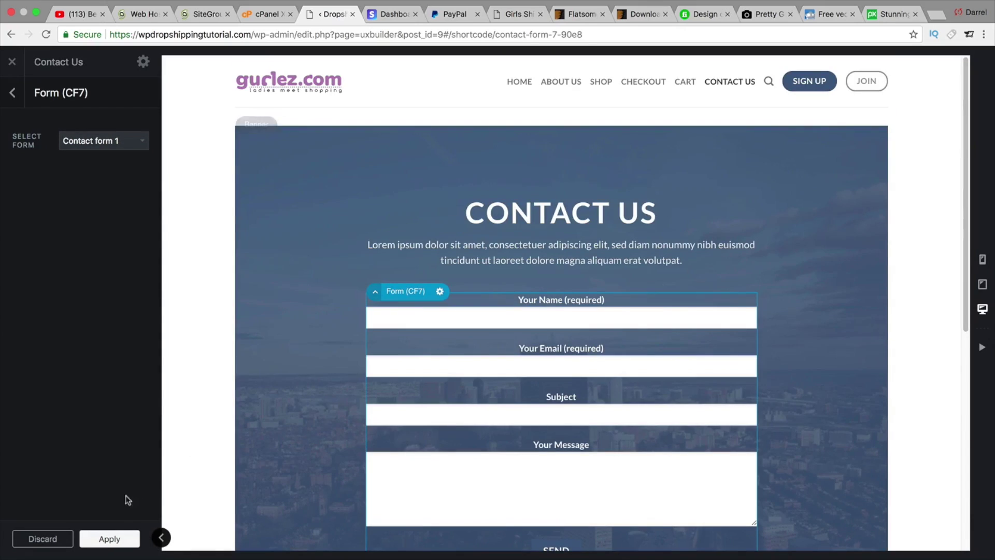
left_click(118, 537)
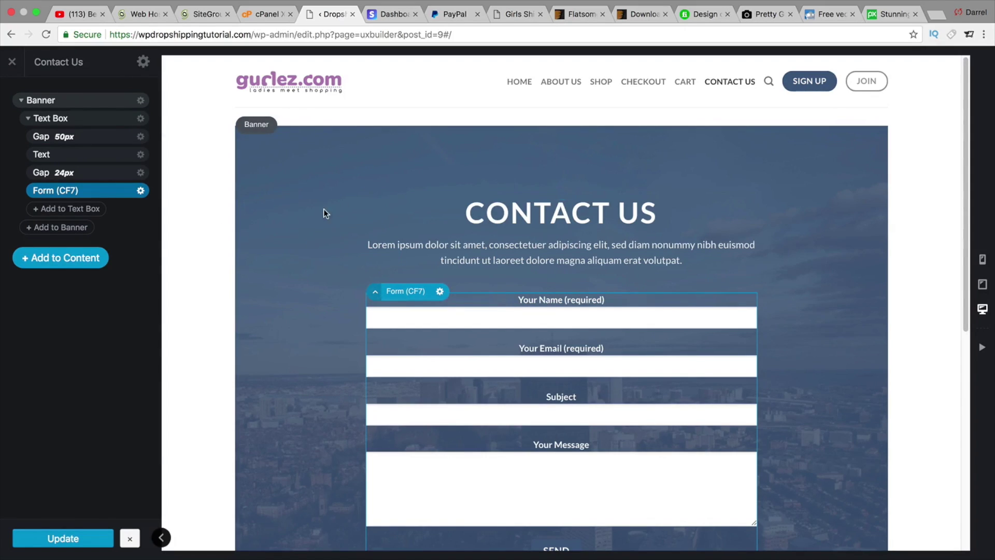
Set the Contact Us page template to Page - Full Width and preview the layout.
left_click(141, 62)
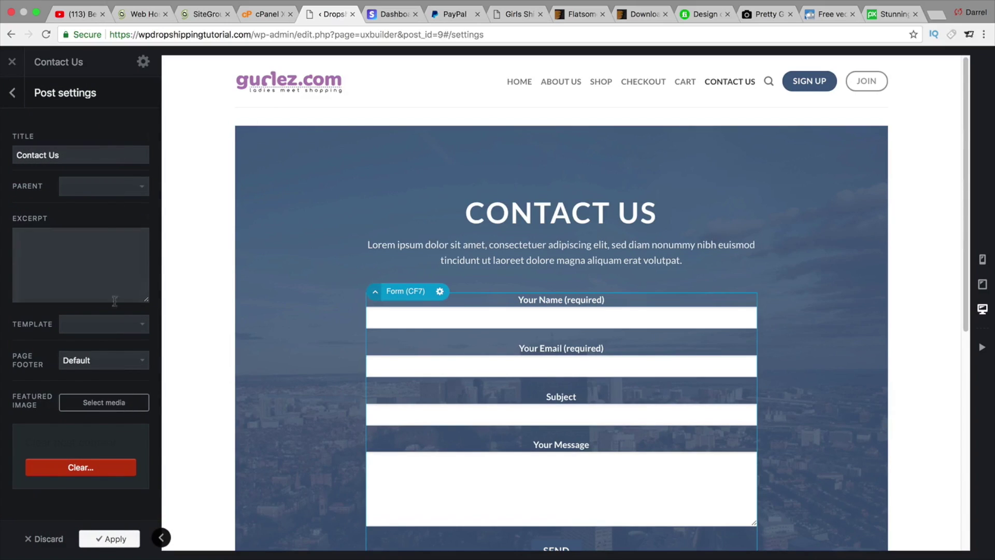
left_click(114, 328)
left_click(117, 344)
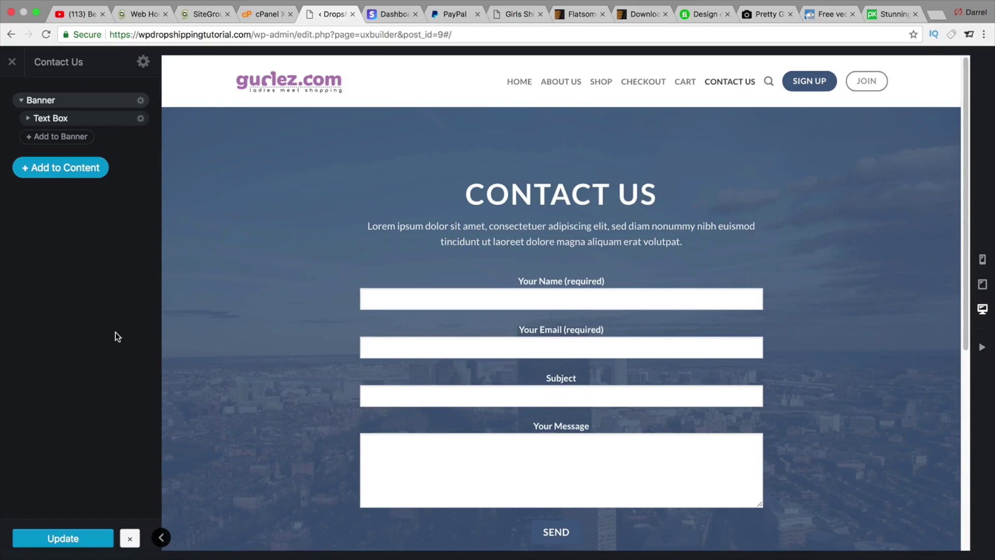
left_click(161, 539)
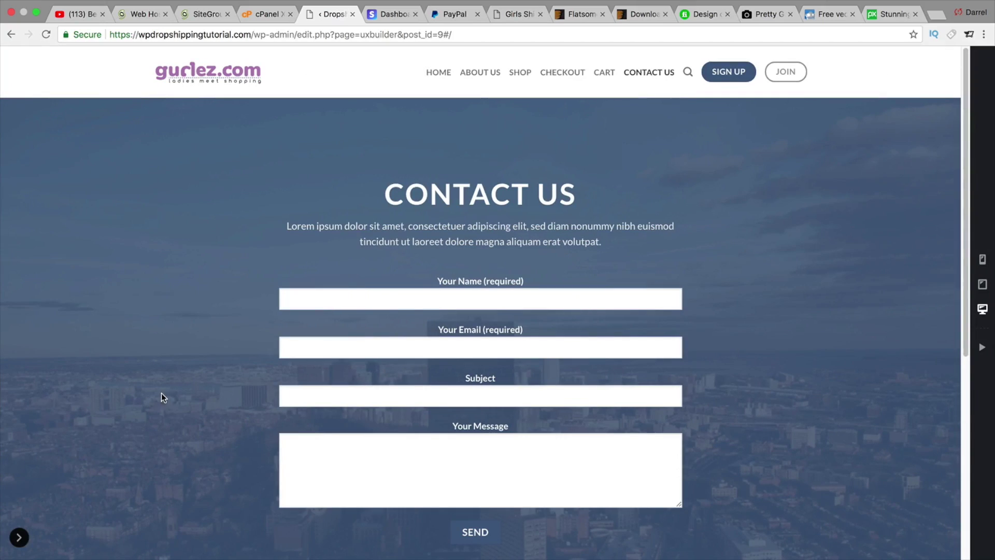
left_click(20, 538)
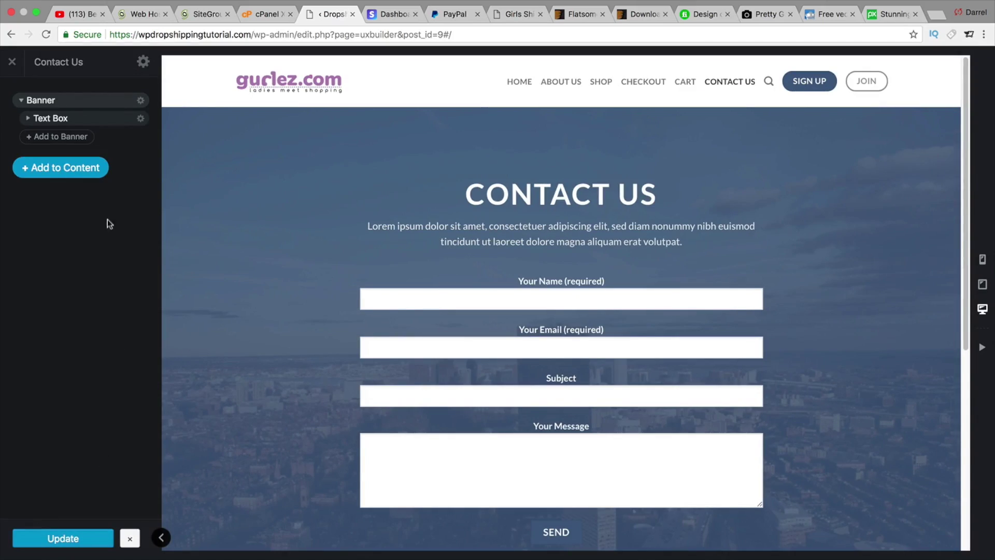
left_click(89, 176)
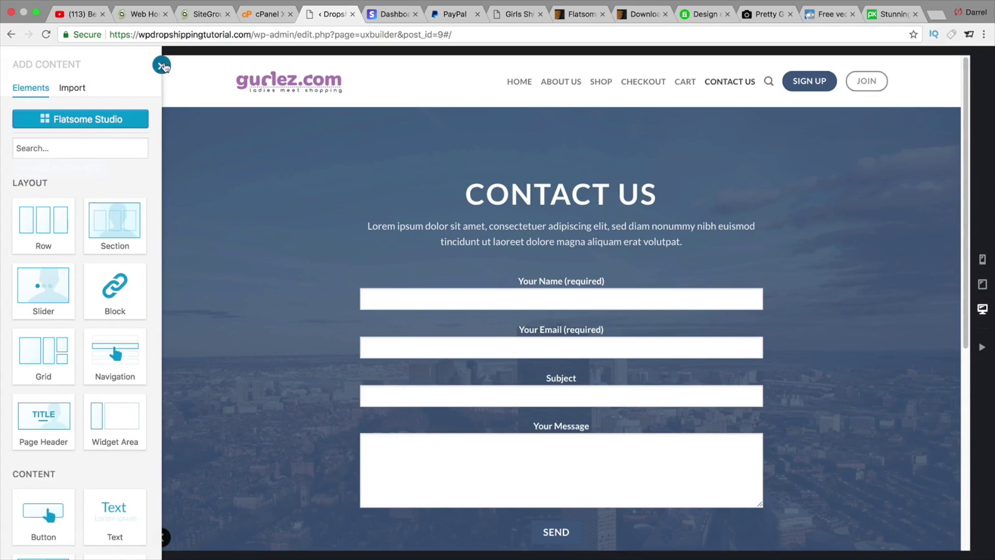
left_click(162, 64)
Update the Contact Us page and view it live.
left_click(78, 539)
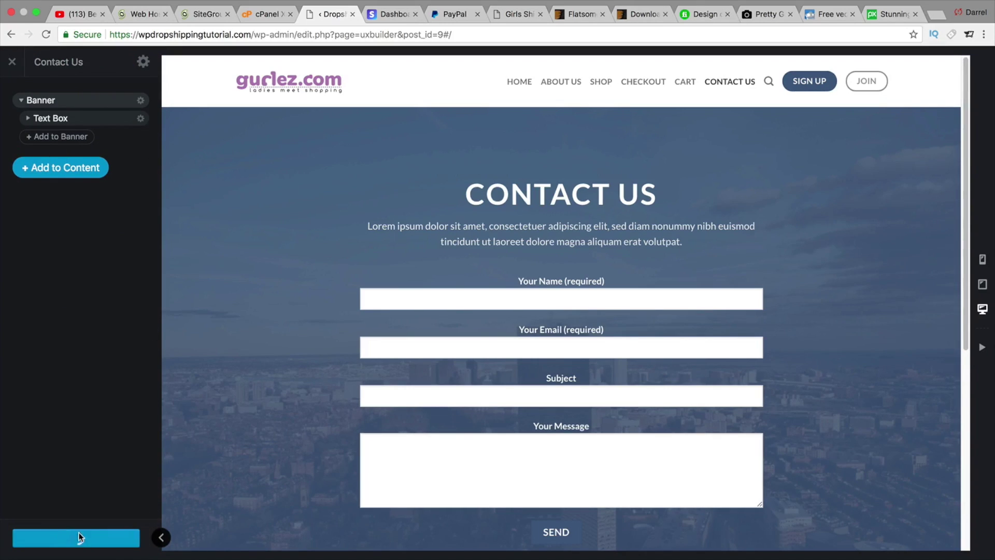
scroll(278, 415, "down", 5)
scroll(276, 412, "down", 3)
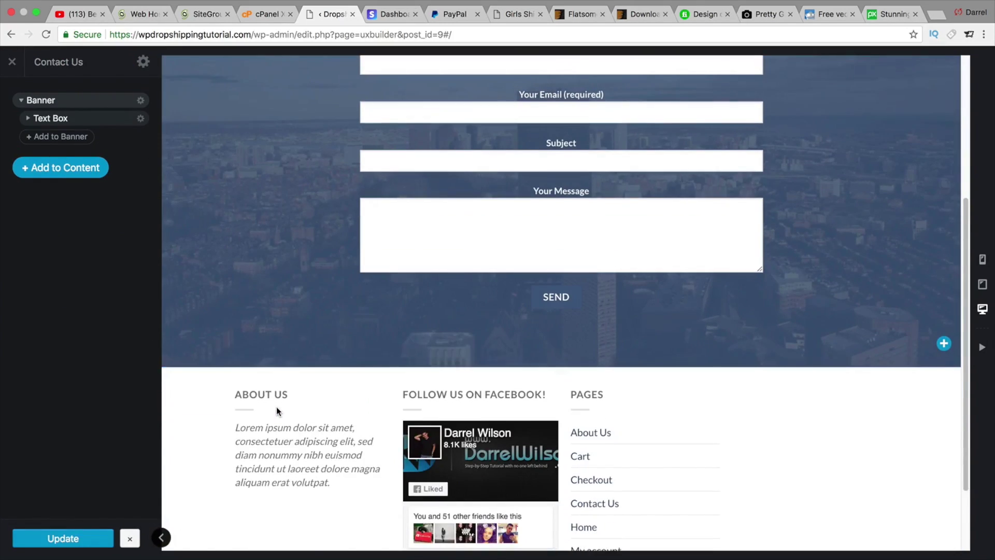
scroll(710, 417, "up", 10)
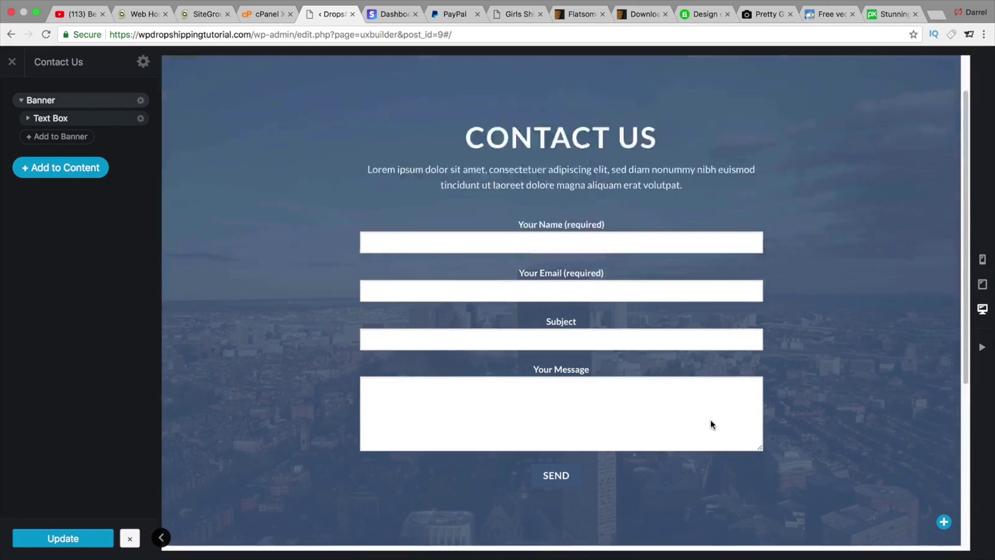
left_click(23, 64)
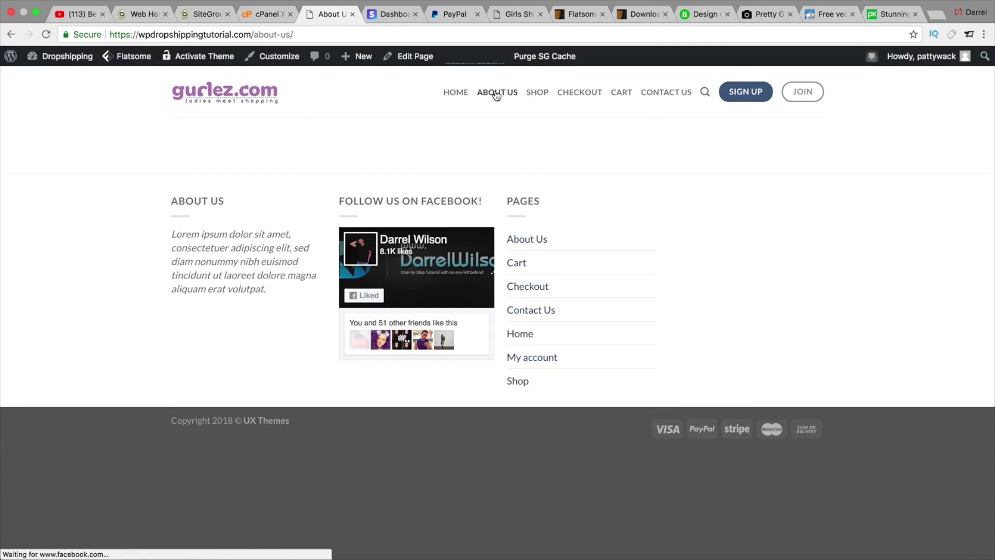
mouse_move(407, 56)
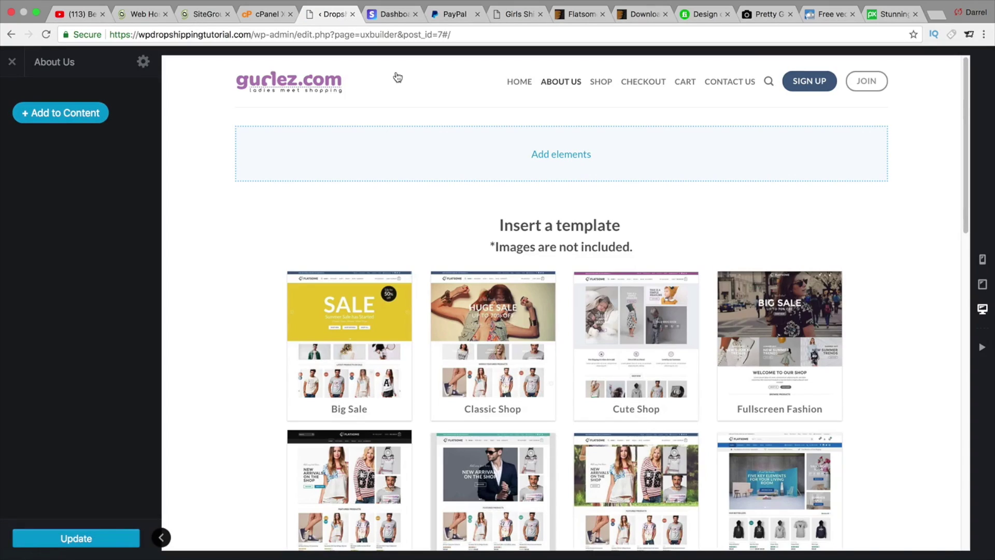
left_click(77, 119)
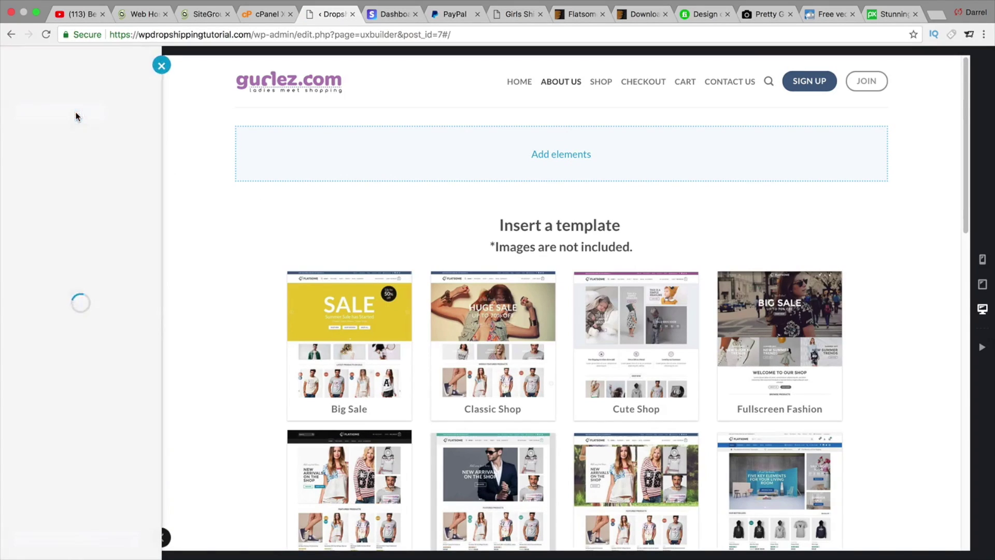
left_click(79, 114)
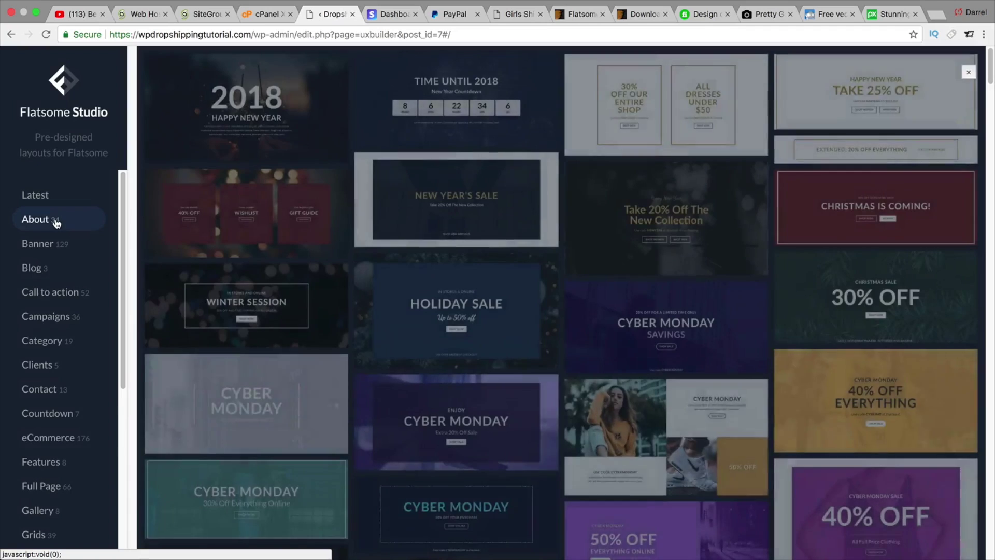
left_click(56, 221)
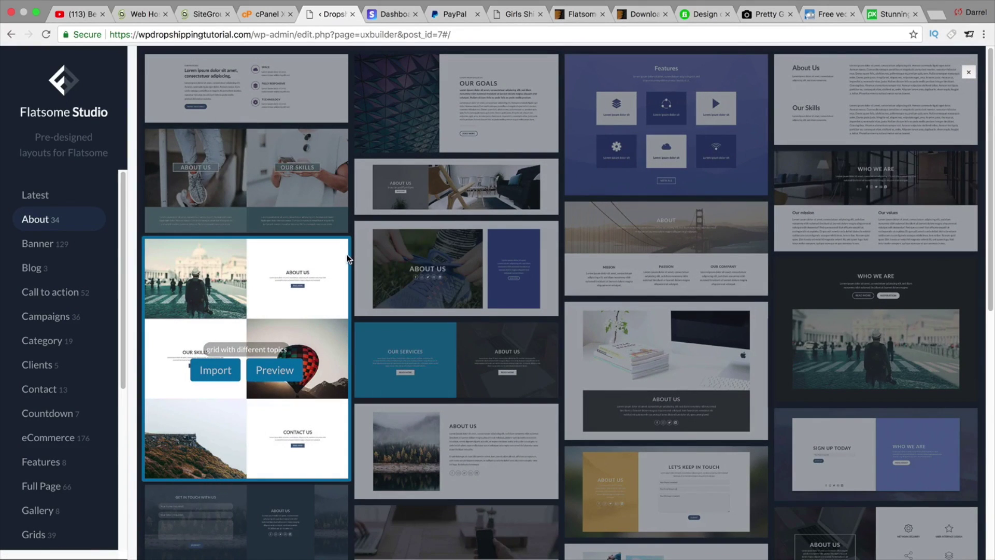
scroll(427, 318, "down", 5)
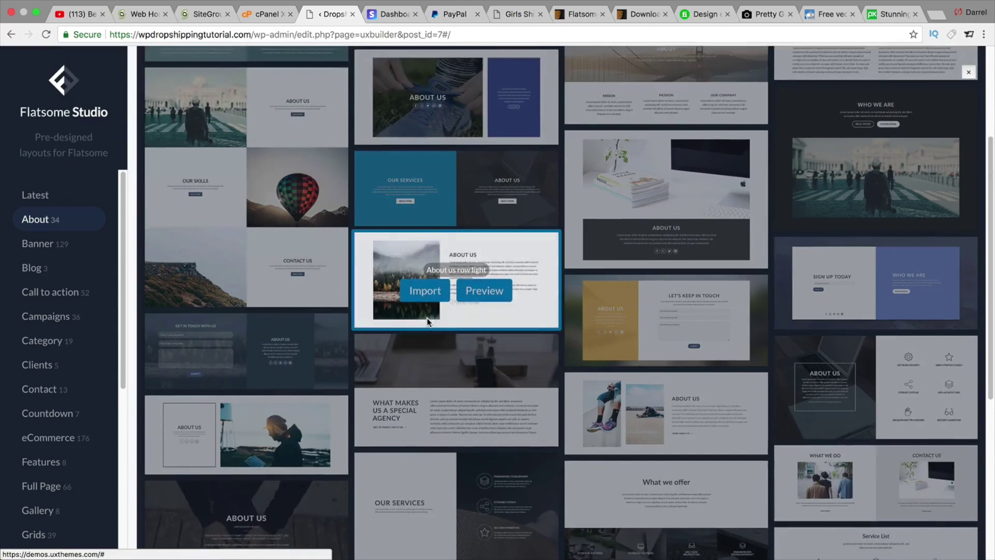
scroll(426, 323, "down", 2)
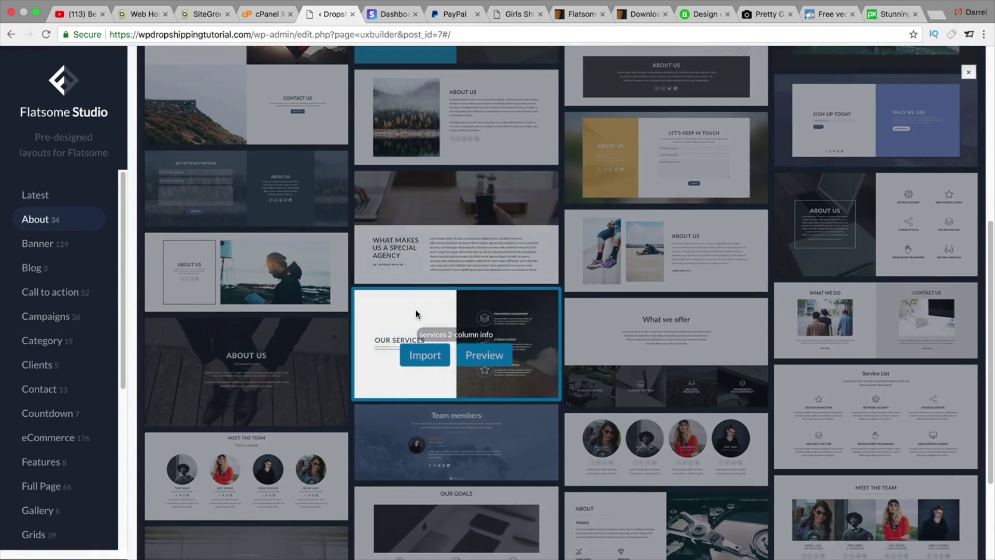
scroll(415, 312, "down", 3)
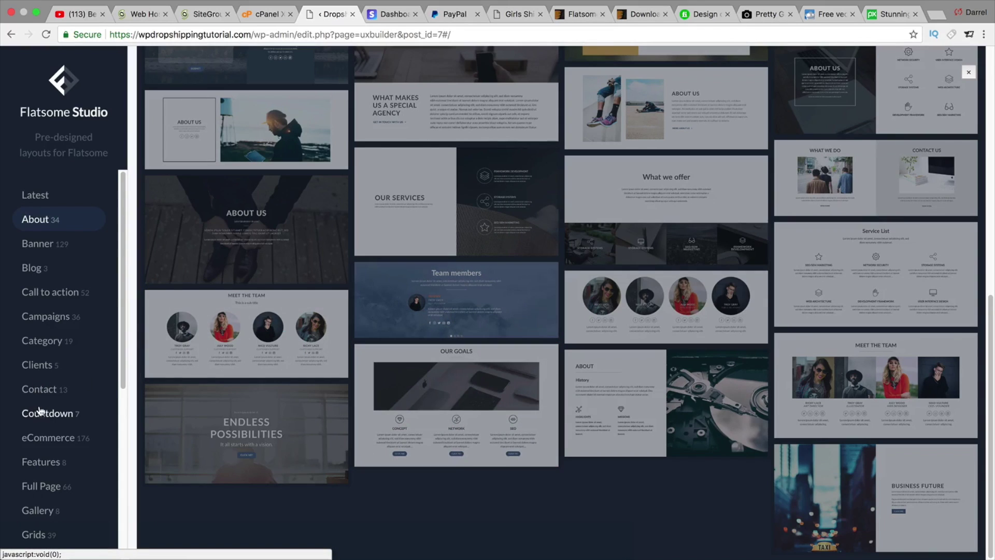
left_click(58, 320)
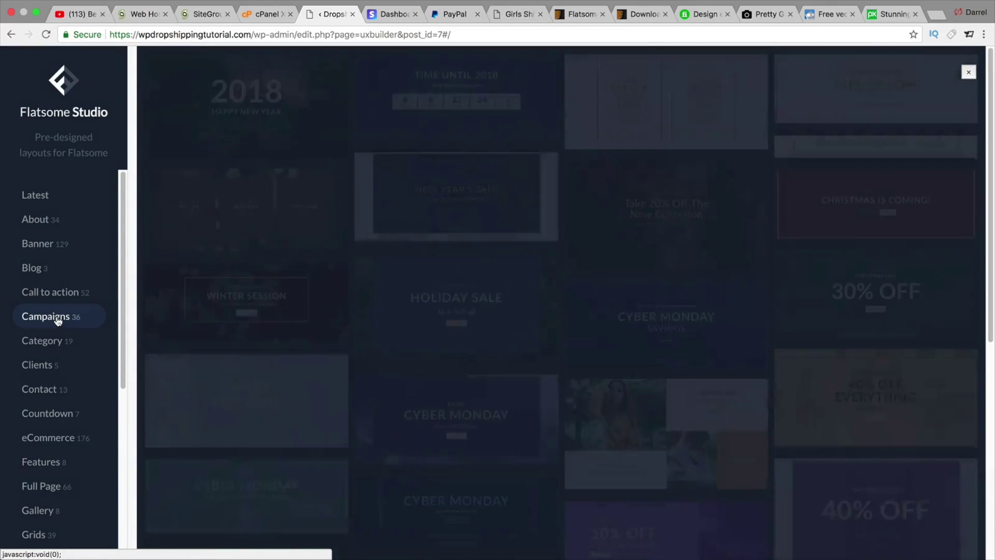
scroll(61, 434, "down", 1)
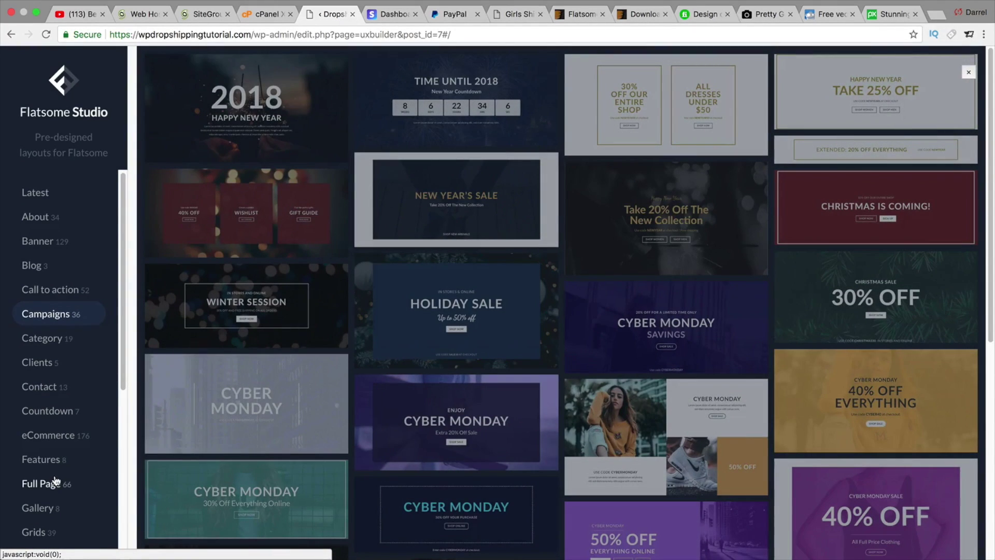
left_click(56, 481)
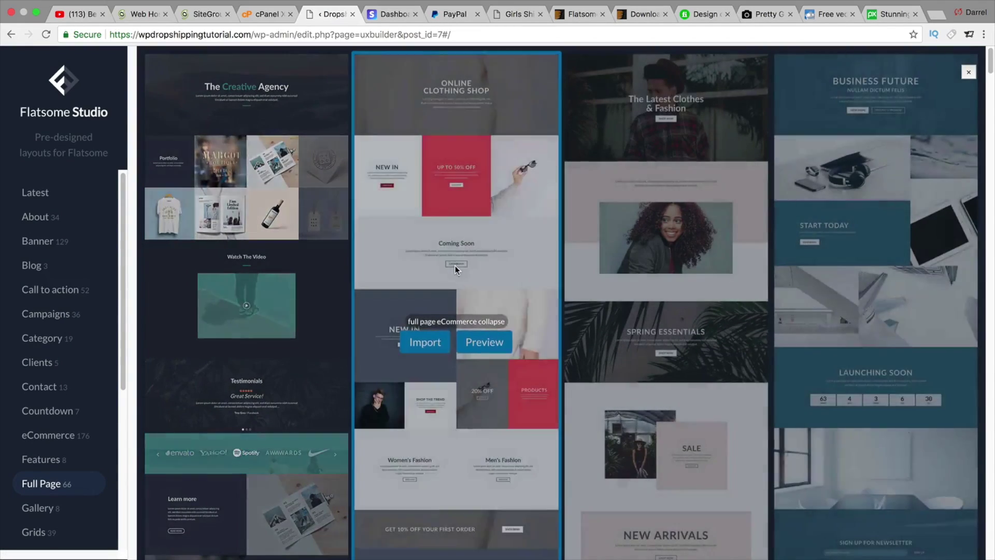
scroll(456, 268, "down", 3)
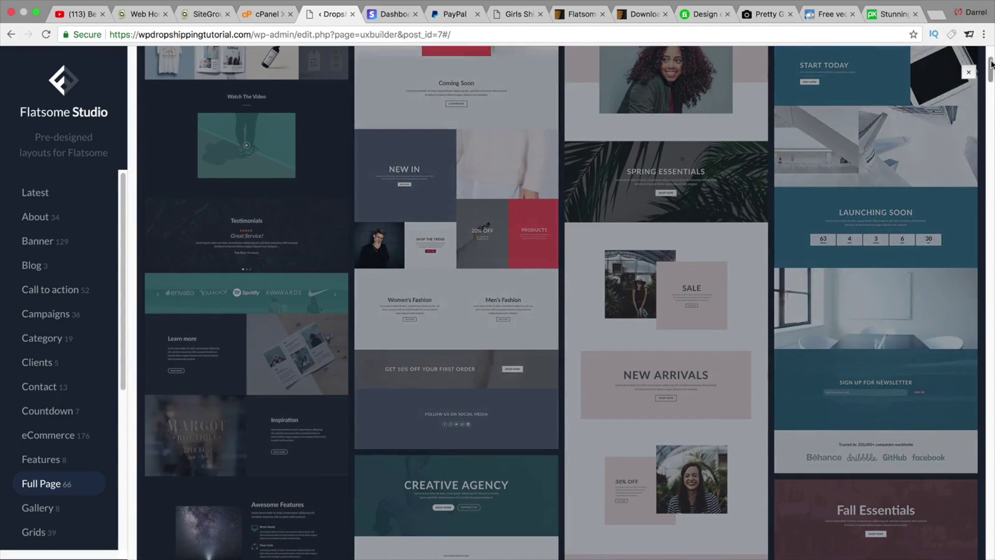
left_click_drag(991, 63, 983, 380)
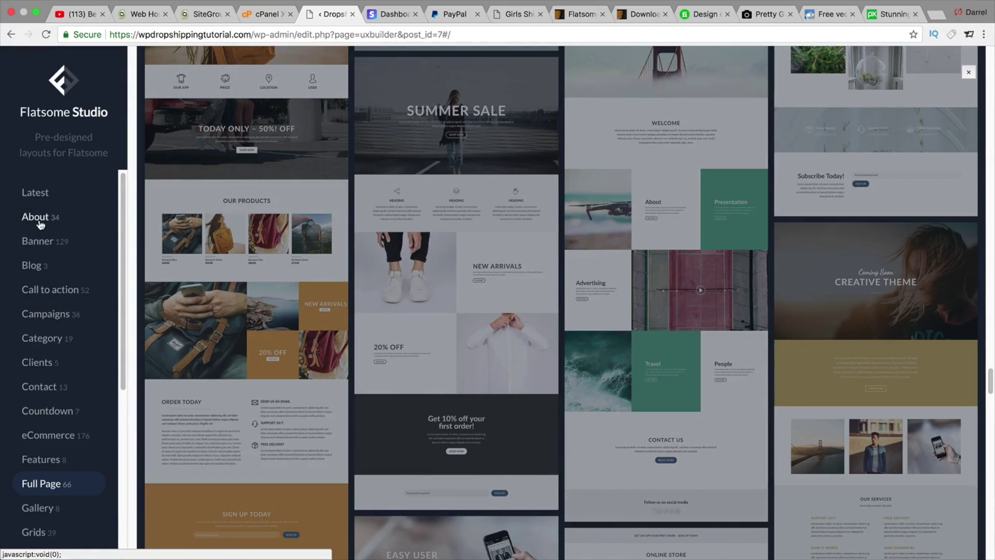
left_click(41, 224)
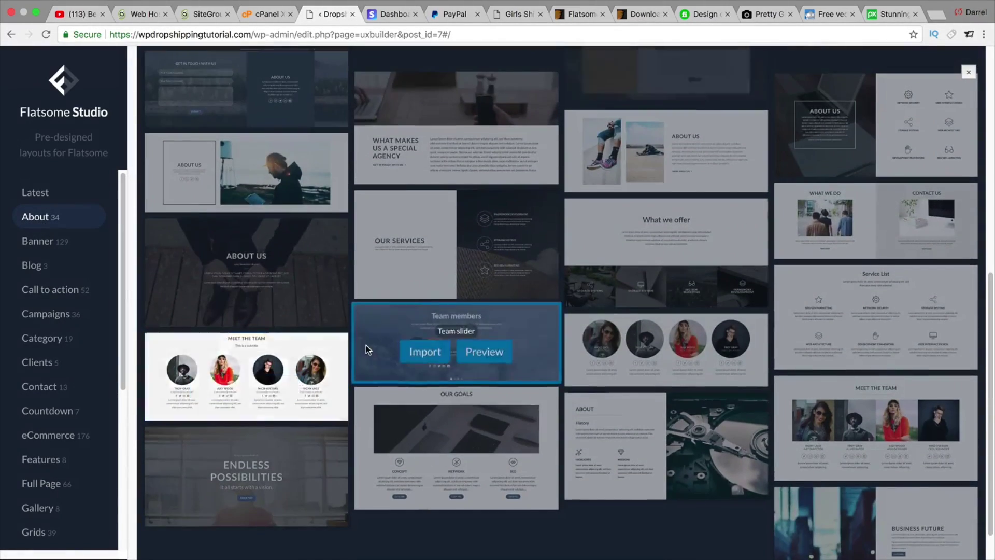
scroll(368, 350, "up", 7)
scroll(563, 469, "down", 1)
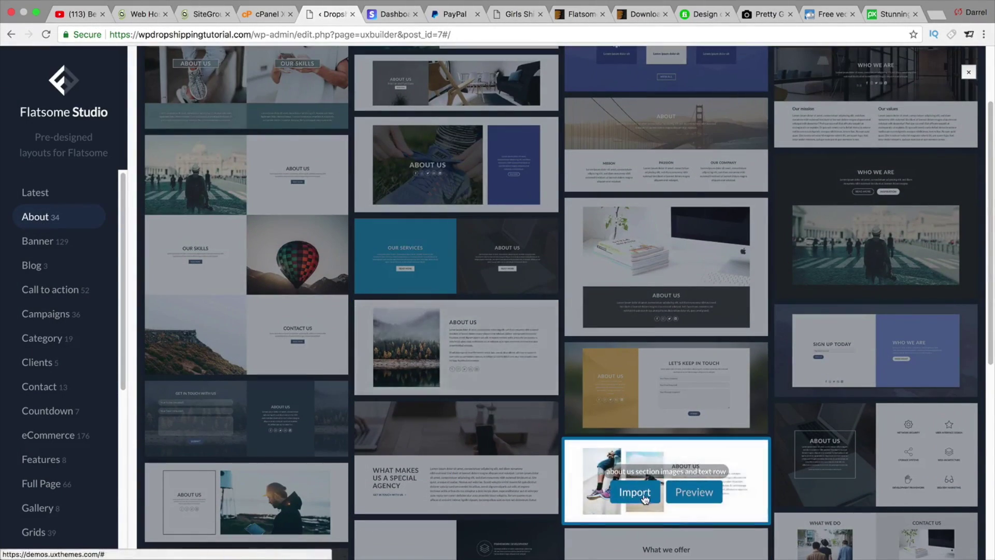
Import the 'about us section images and text row' and the four-person Team layout.
left_click(640, 495)
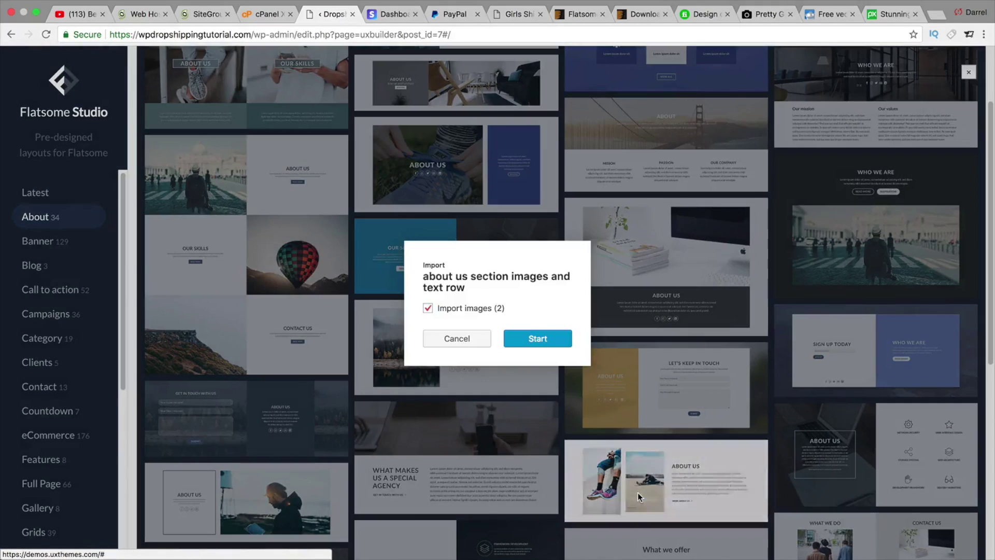
left_click(535, 340)
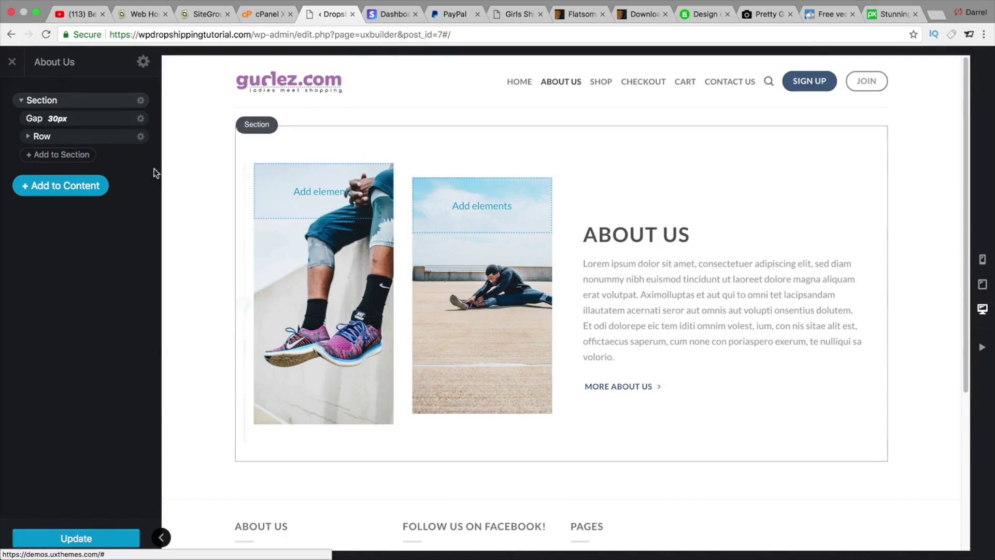
left_click(93, 187)
left_click(116, 123)
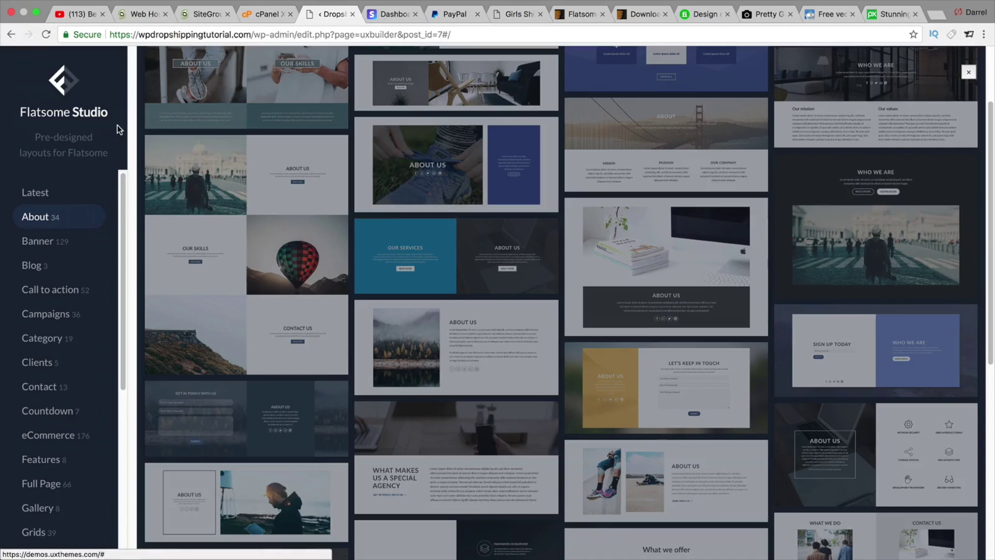
scroll(506, 309, "down", 10)
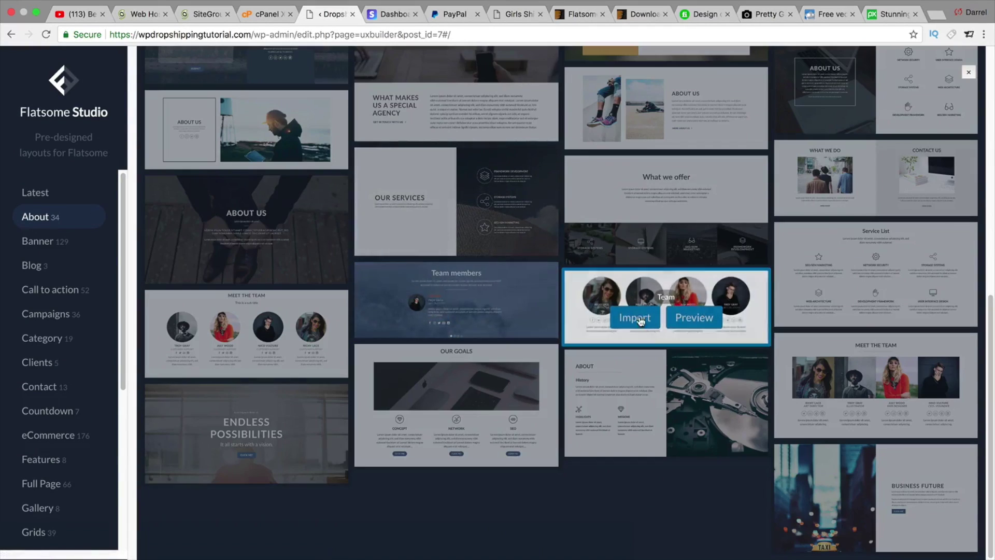
left_click(641, 320)
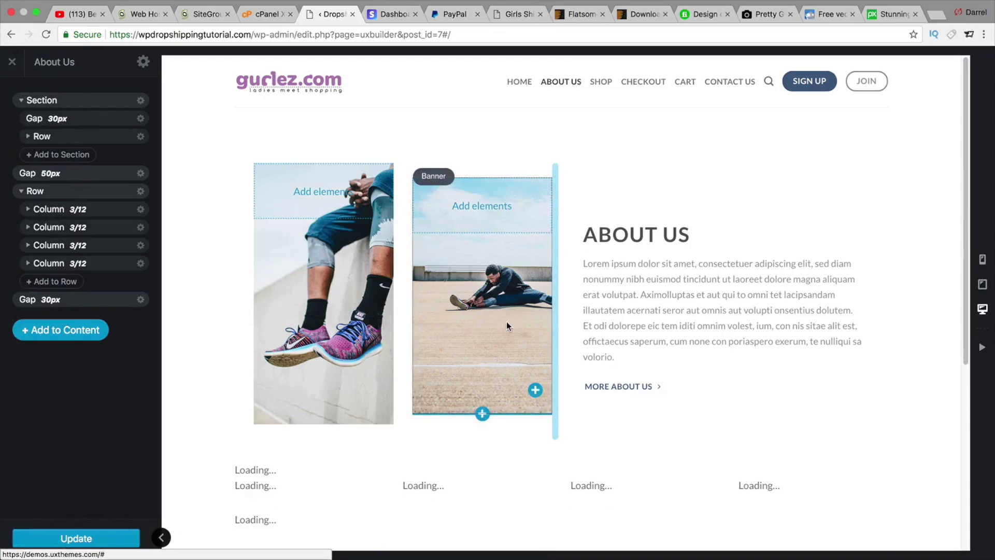
scroll(432, 345, "down", 8)
scroll(433, 344, "up", 4)
scroll(434, 343, "down", 1)
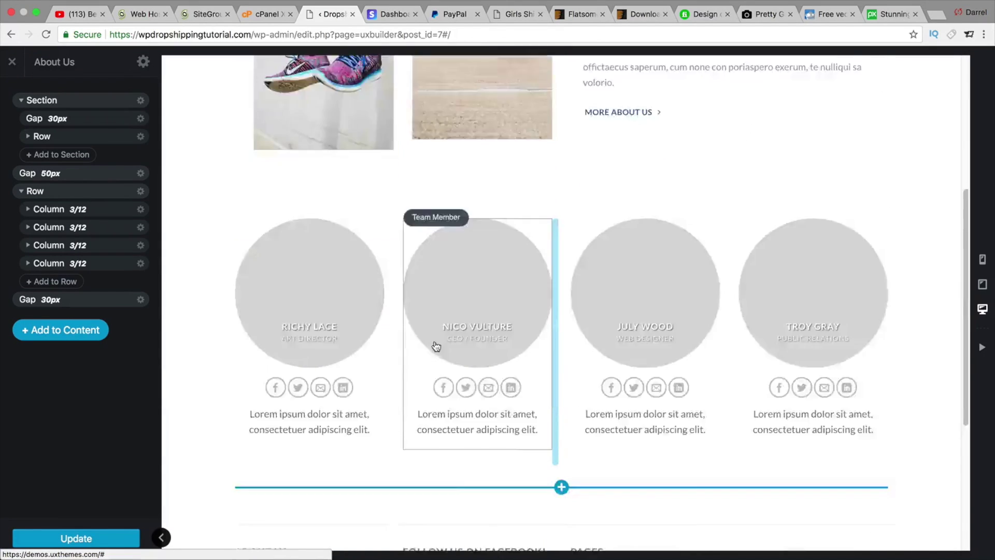
scroll(436, 346, "up", 4)
Reopen the Flatsome Studio layout library to add another block.
left_click(82, 331)
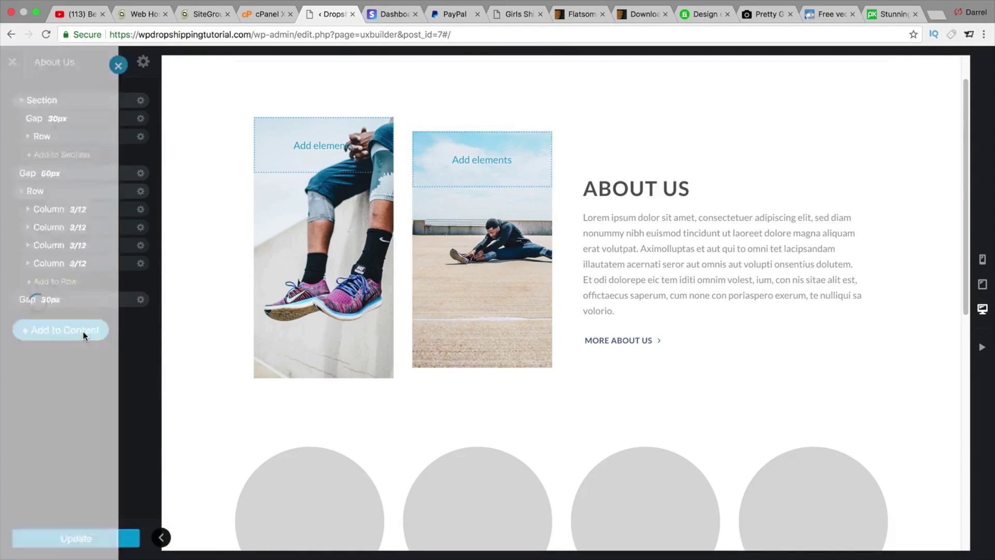
left_click(82, 117)
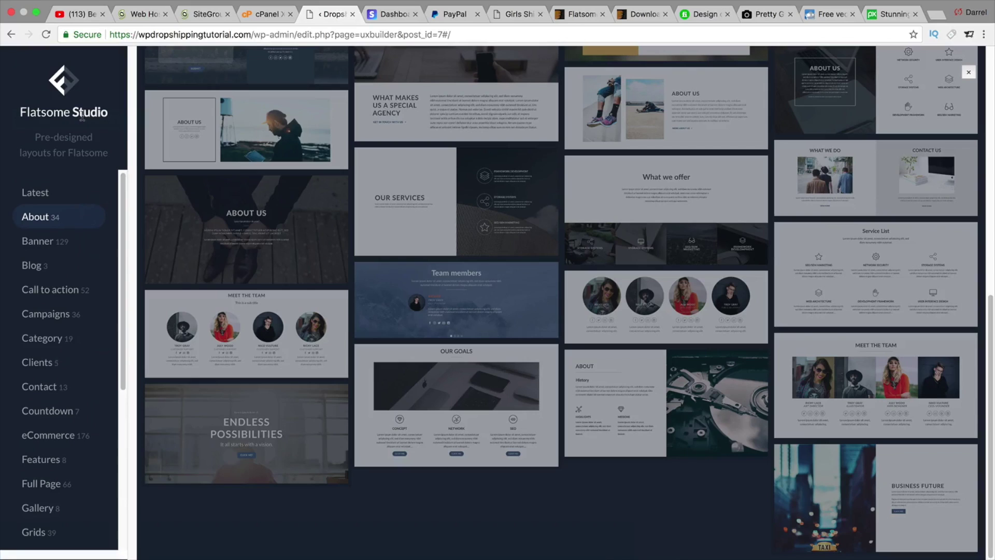
scroll(436, 259, "up", 4)
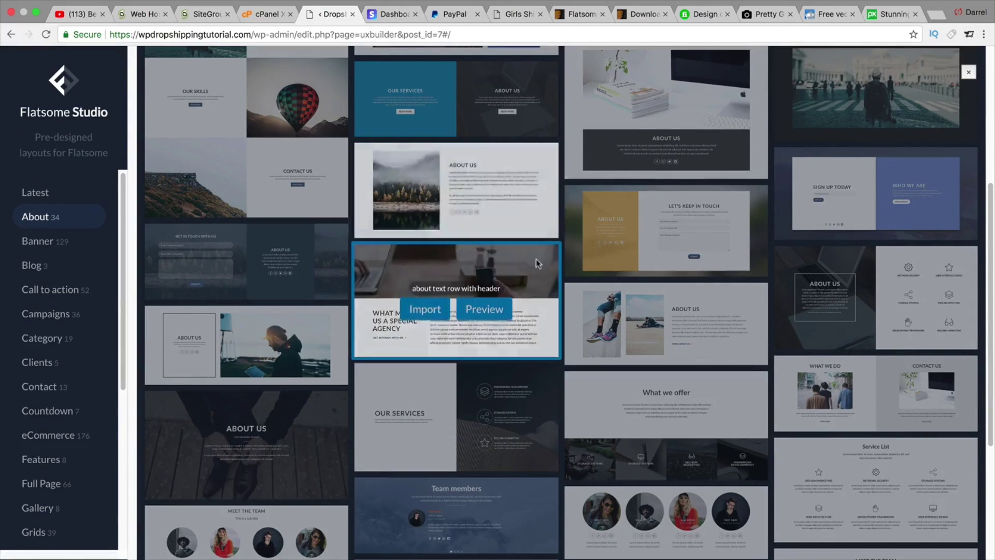
scroll(512, 288, "up", 1)
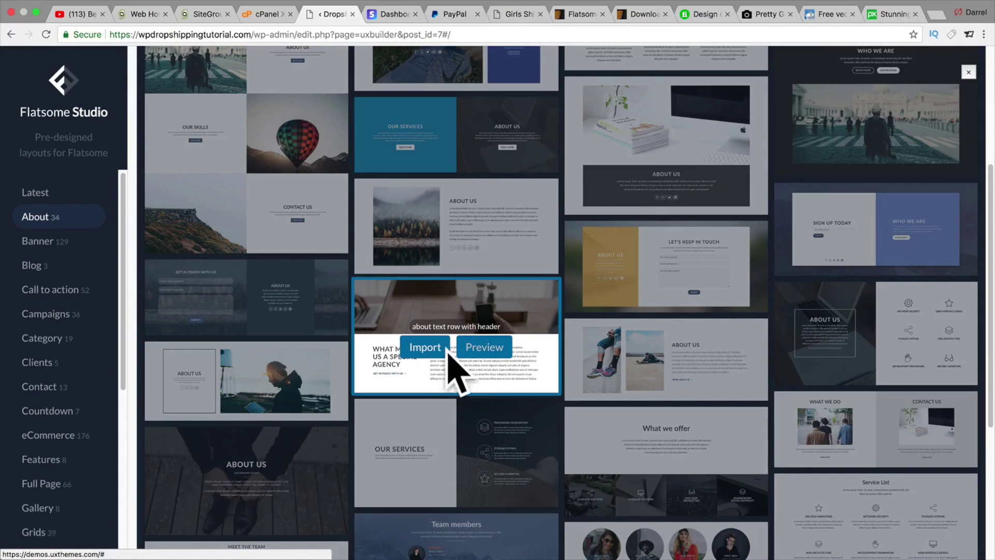
Import the 'about text row with header' layout into the About Us page.
left_click(424, 353)
left_click(539, 334)
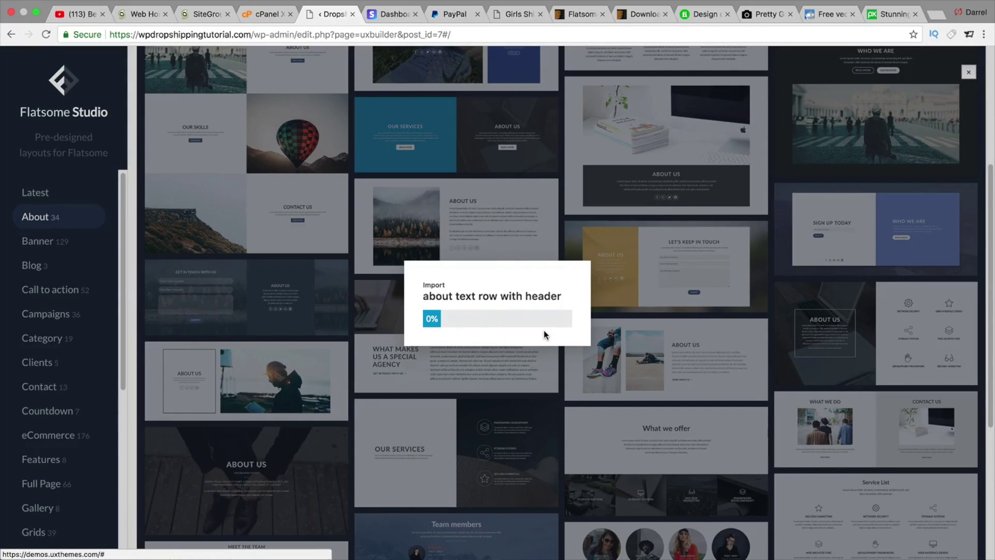
scroll(538, 331, "down", 8)
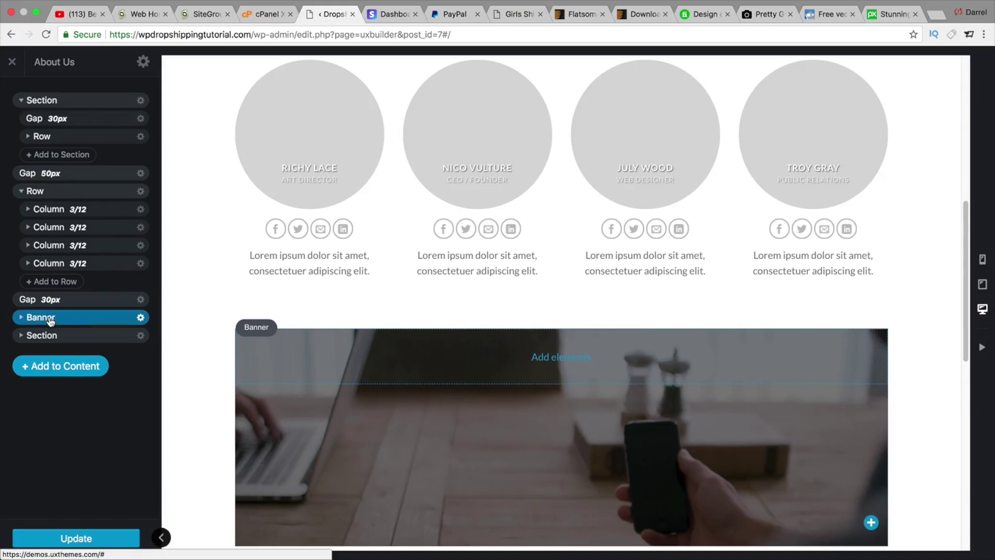
Move the laptop Banner and the agency text Section to the top of the element tree.
left_click_drag(33, 321, 39, 90)
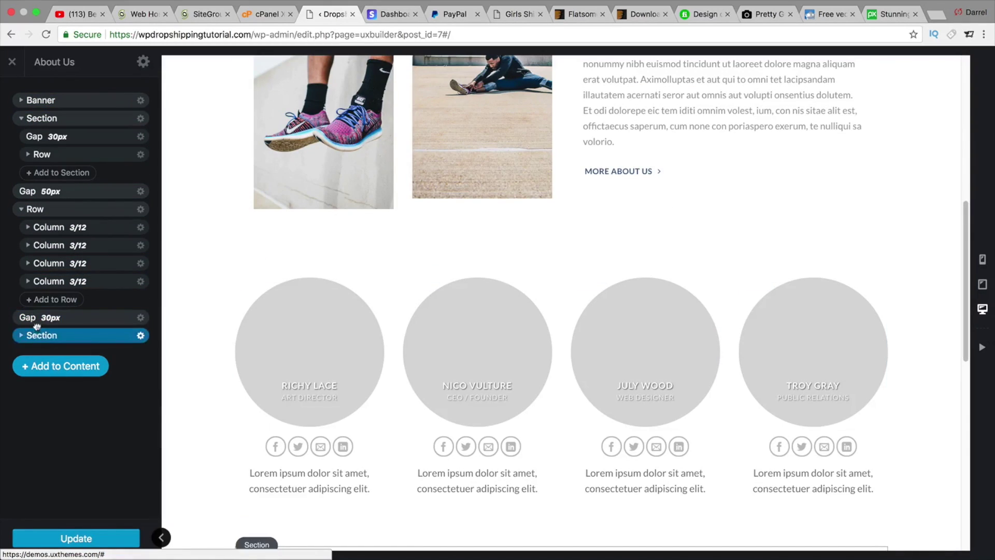
left_click_drag(36, 334, 40, 115)
scroll(297, 304, "up", 8)
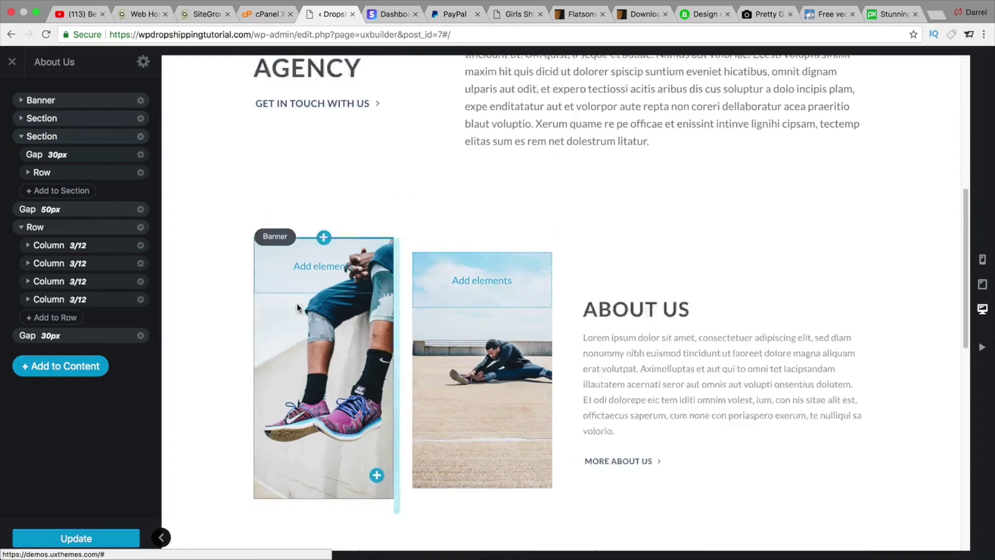
scroll(585, 302, "down", 4)
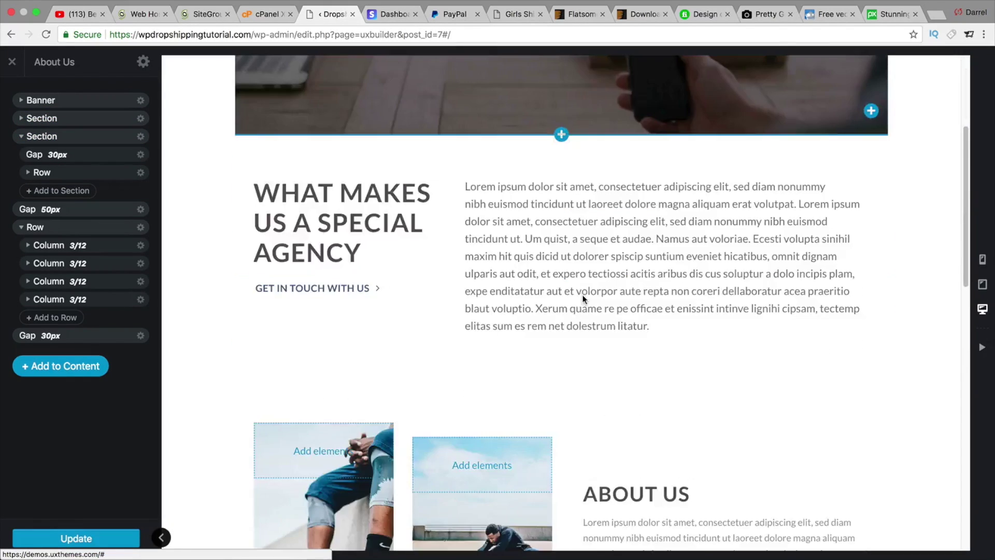
scroll(582, 296, "up", 4)
Keep the page footer as Default and switch the About Us template to full width.
left_click(142, 63)
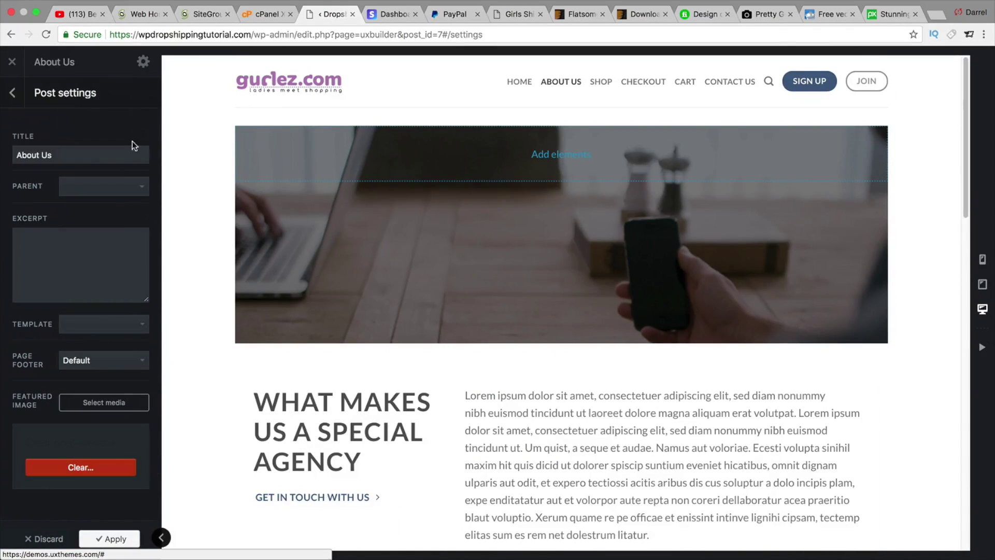
left_click(104, 358)
left_click(110, 353)
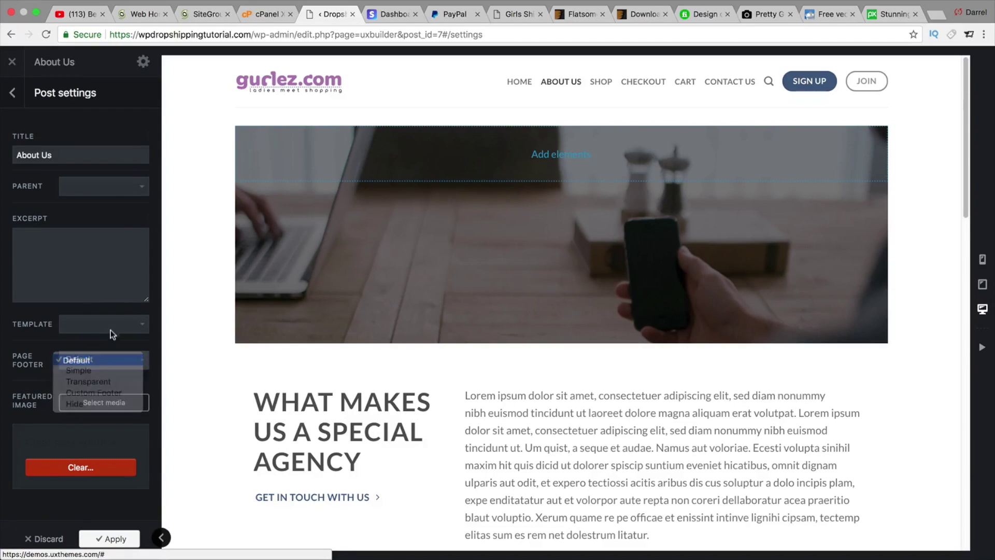
left_click(112, 325)
left_click(115, 345)
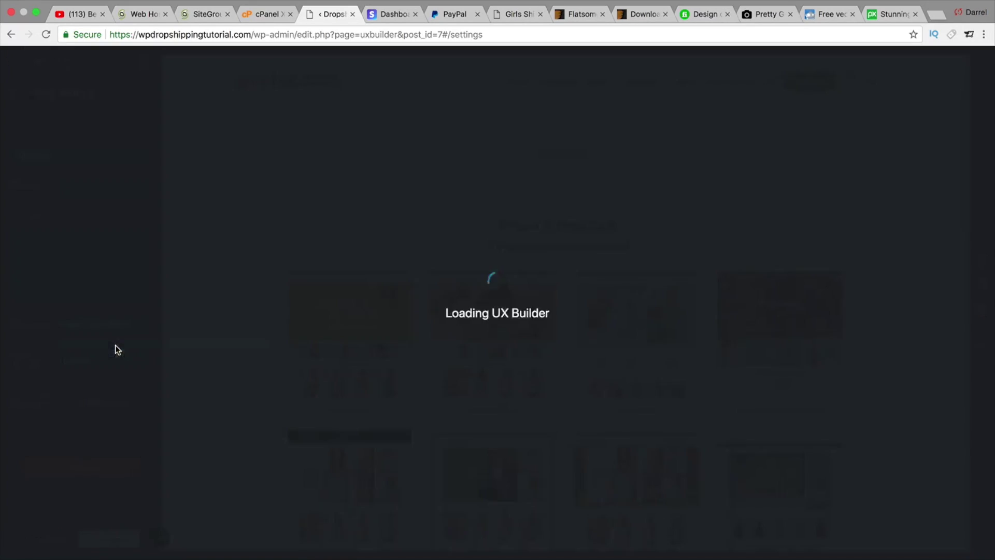
Select the left about-us photo banner and apply its image settings.
scroll(267, 322, "down", 5)
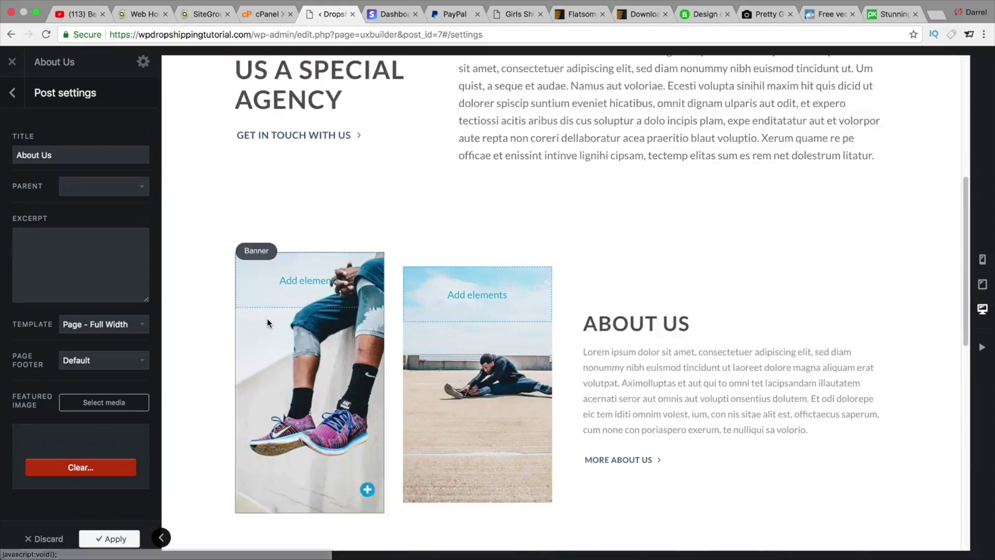
scroll(266, 319, "down", 6)
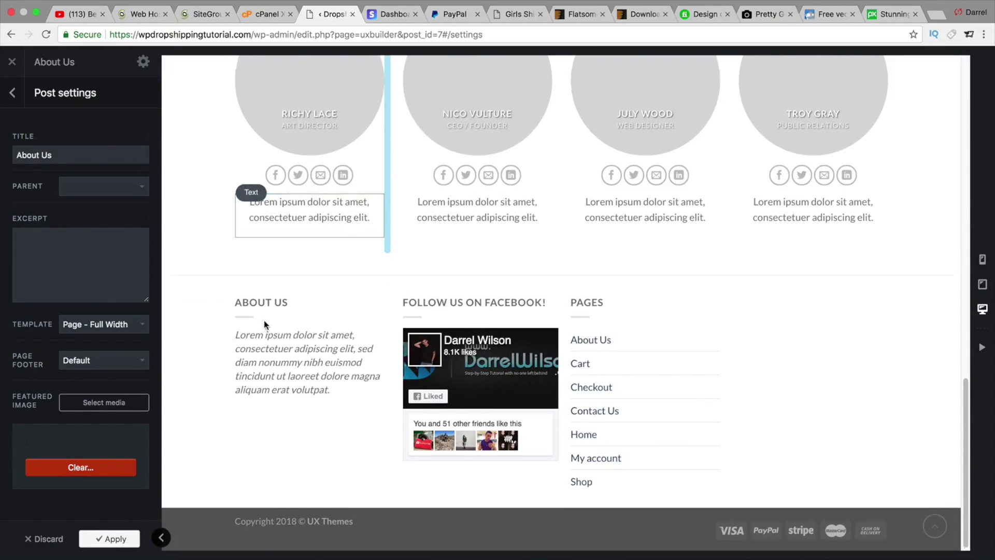
scroll(263, 319, "up", 5)
scroll(265, 321, "down", 1)
scroll(266, 322, "up", 6)
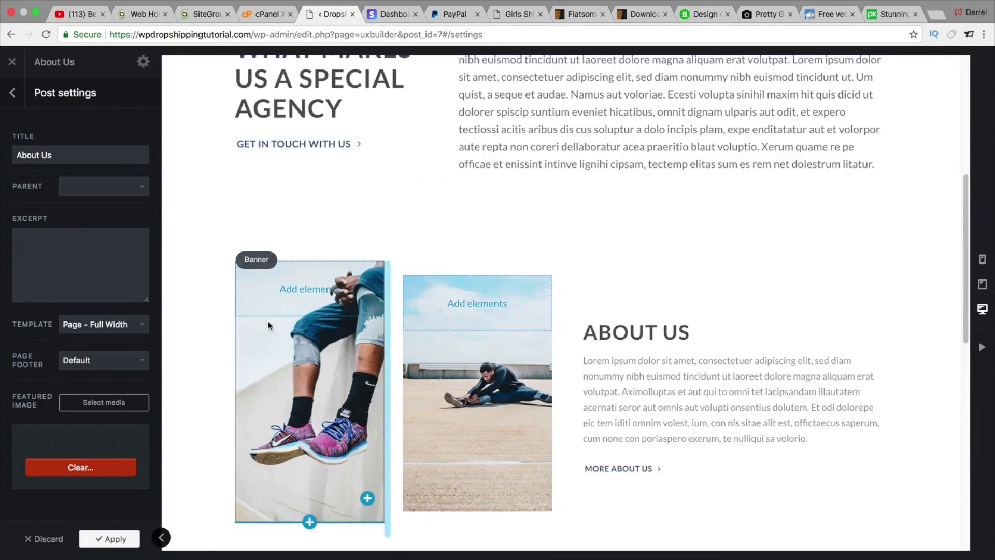
left_click(325, 396)
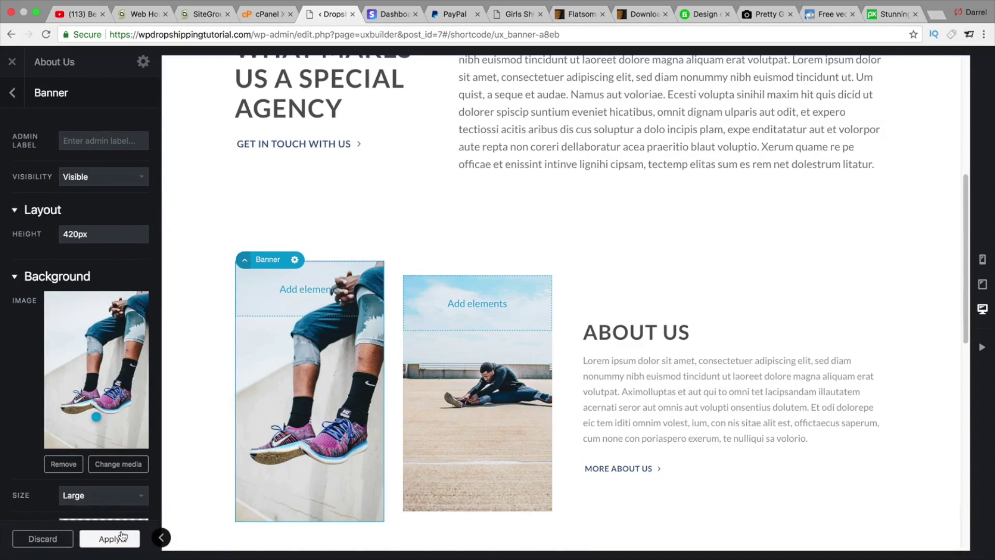
left_click(111, 537)
Review the finished About Us page and view it live.
scroll(502, 278, "up", 3)
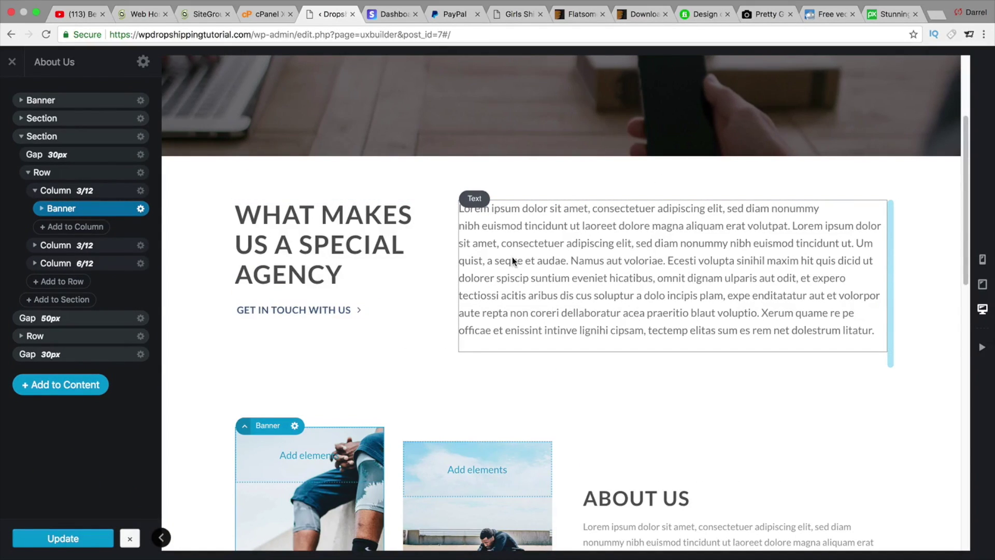
scroll(512, 259, "up", 3)
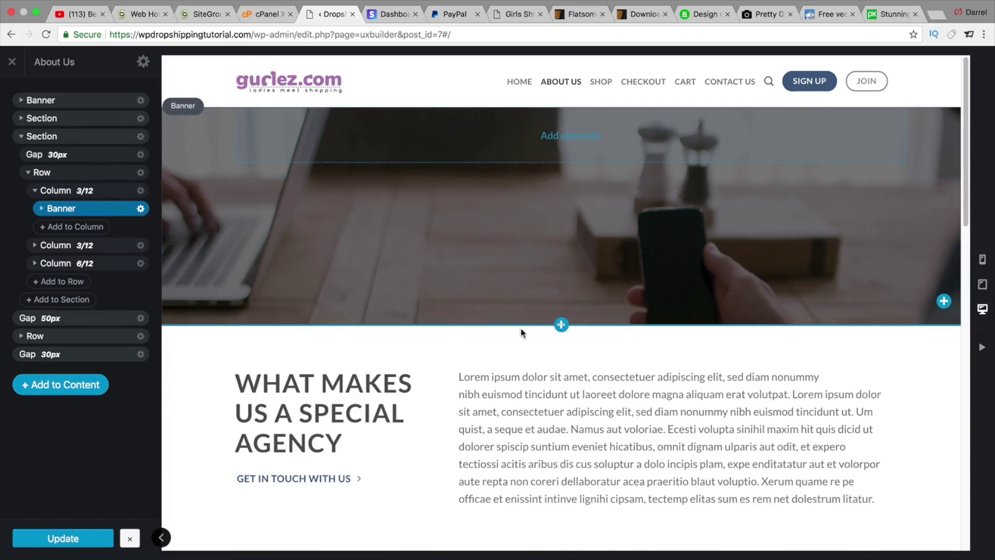
scroll(537, 350, "down", 1)
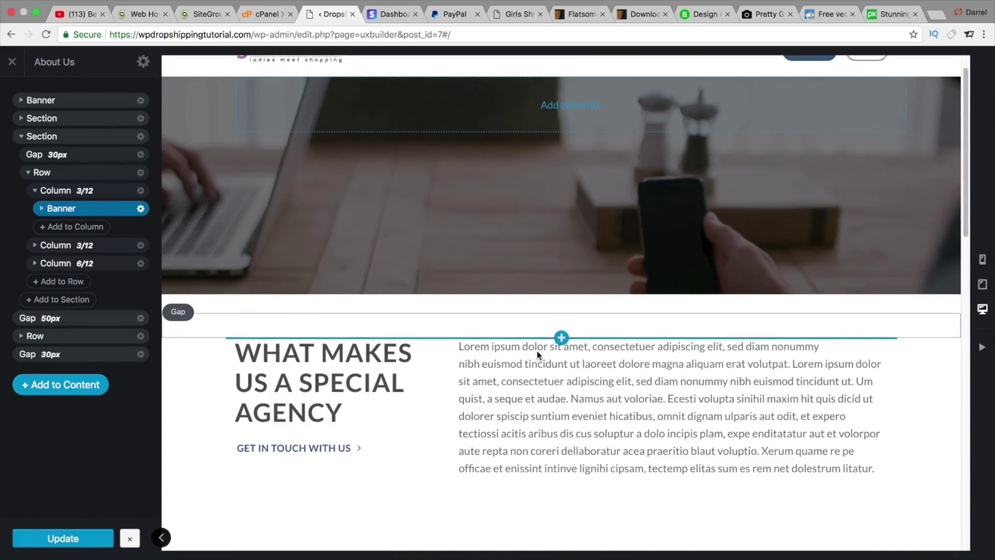
scroll(537, 361, "down", 4)
scroll(528, 369, "down", 15)
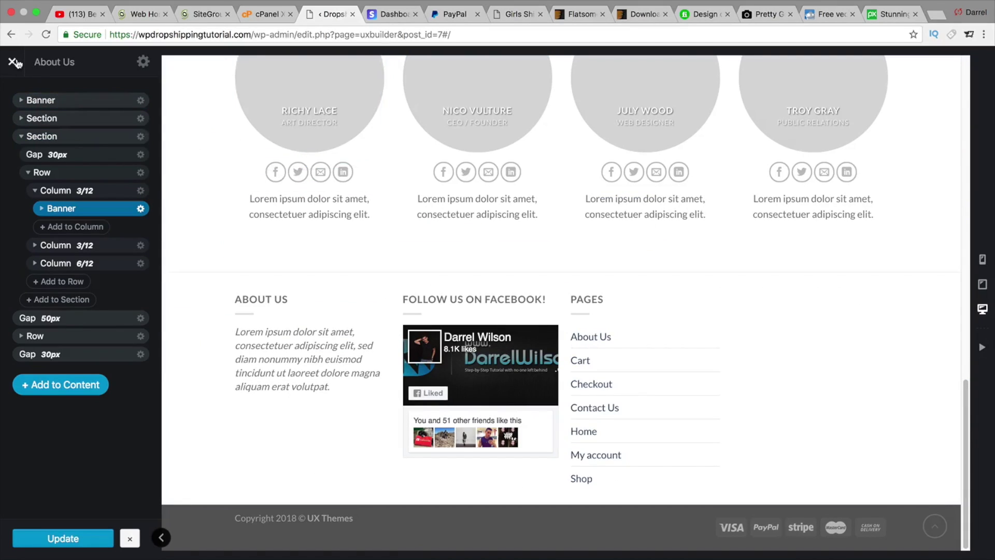
left_click(12, 62)
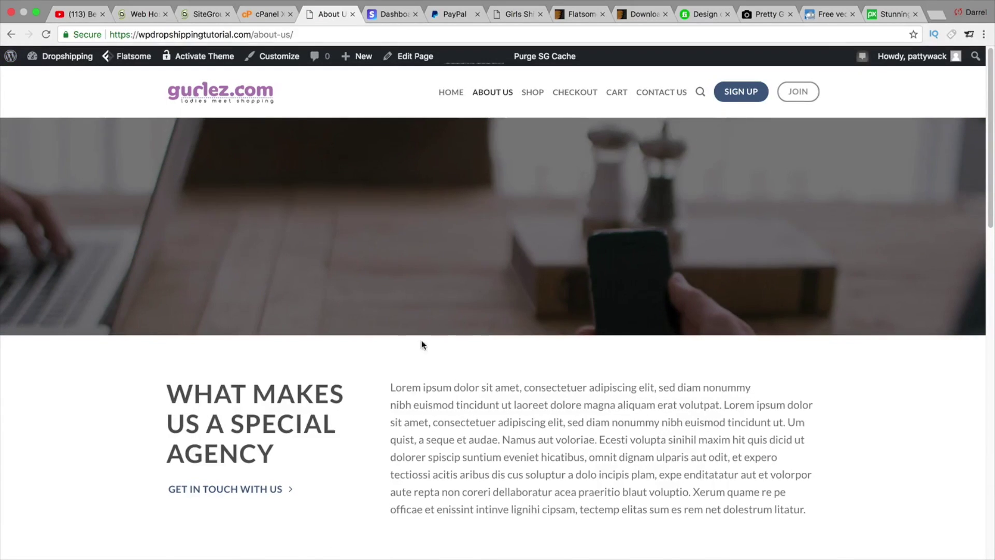
Scroll the live About Us page to its footer, then launch the Customizer.
scroll(422, 342, "down", 15)
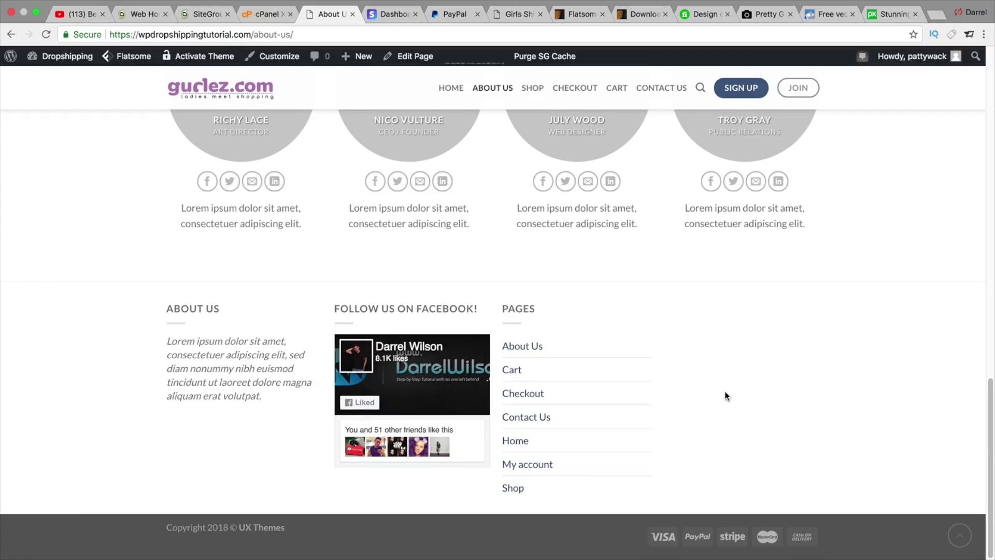
left_click(287, 65)
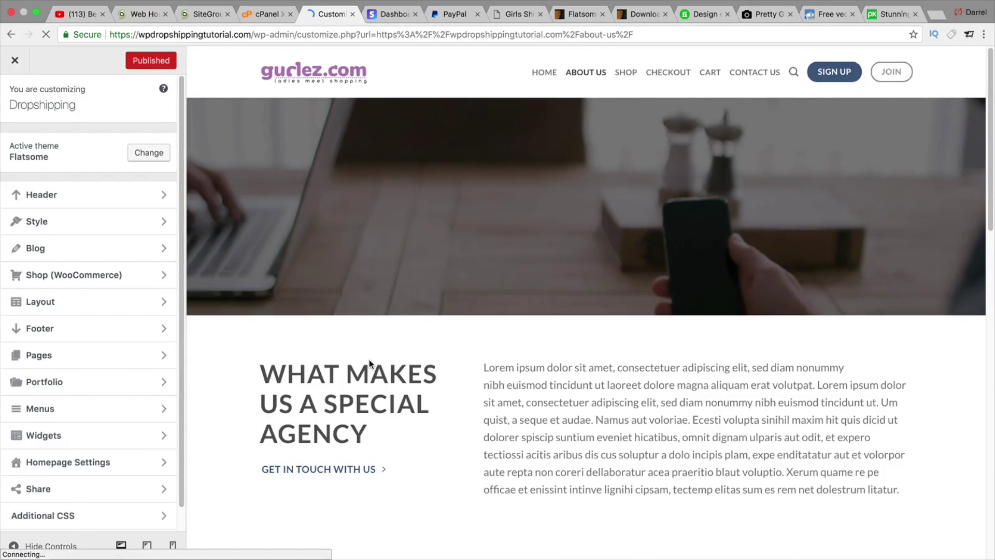
Look through the Customizer's Footer settings, then return to the main sections.
left_click(152, 334)
scroll(135, 339, "down", 5)
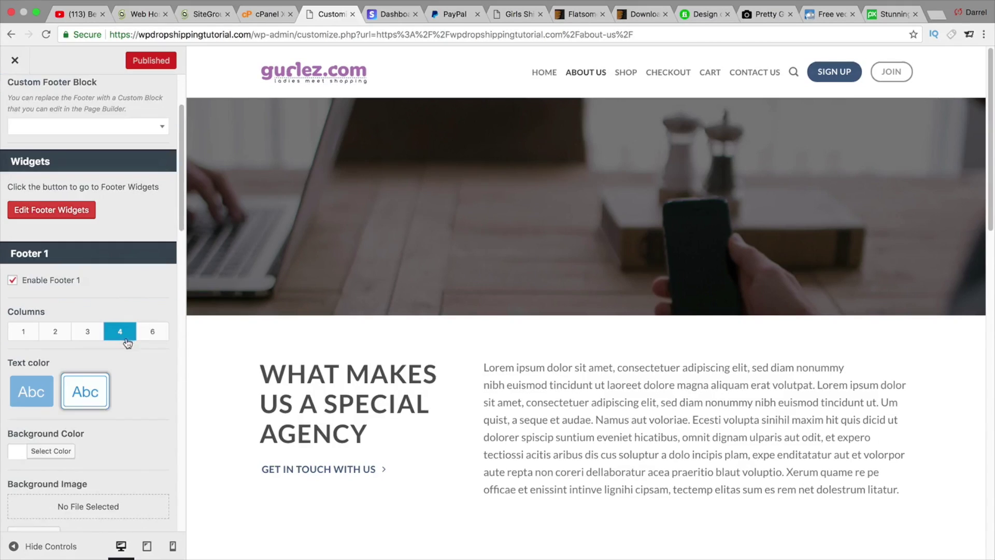
scroll(105, 347, "down", 10)
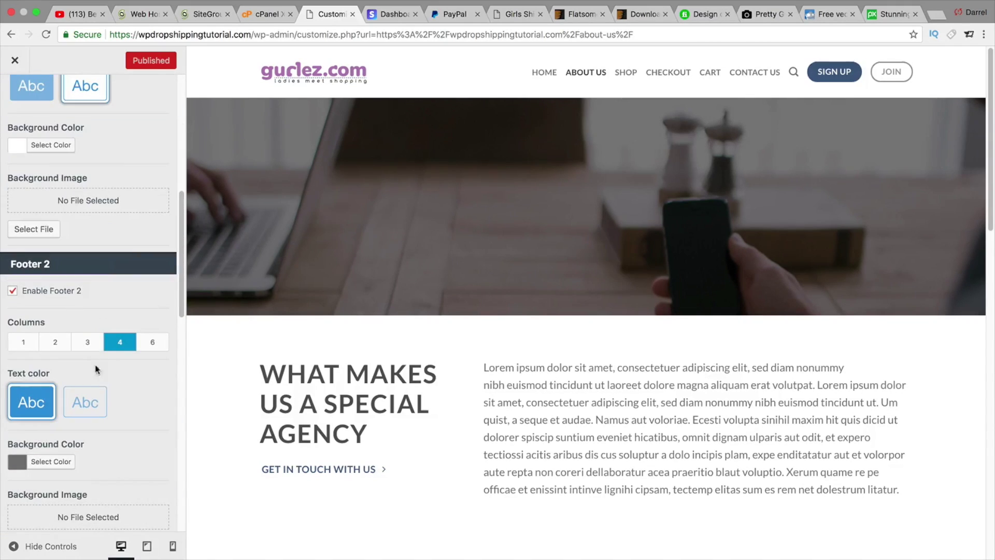
scroll(105, 374, "up", 15)
left_click(12, 110)
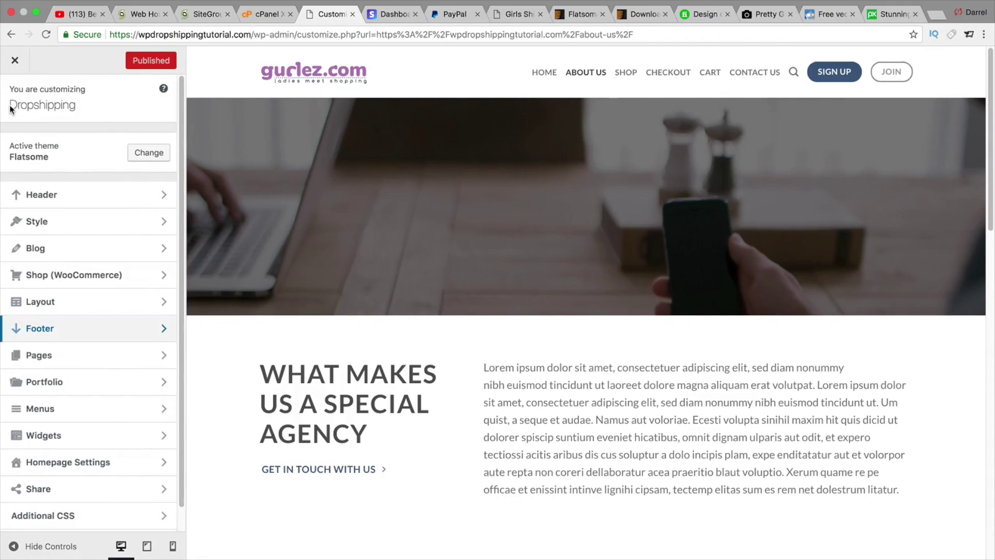
scroll(92, 338, "down", 1)
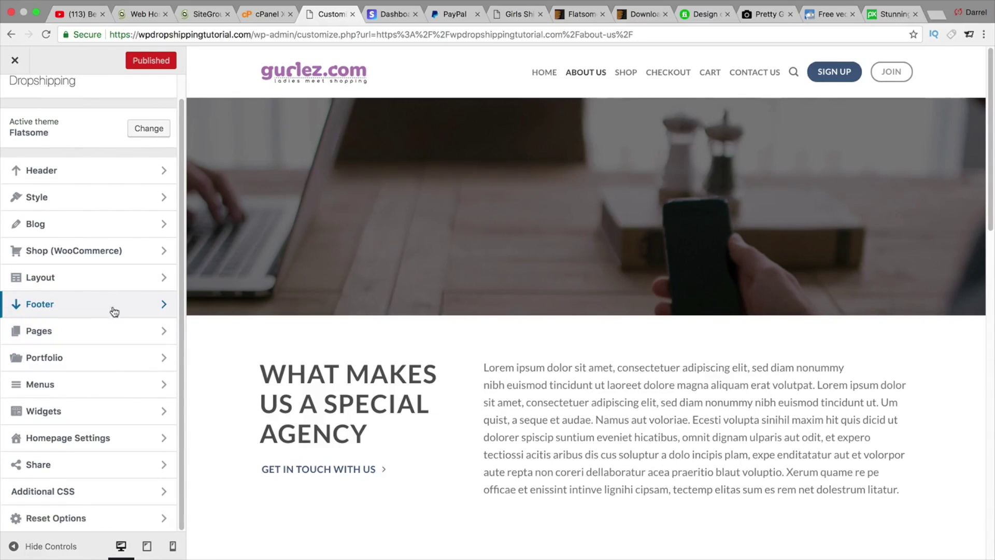
Add a Products widget to Footer 1, publish, and check the footer's product list.
left_click(112, 412)
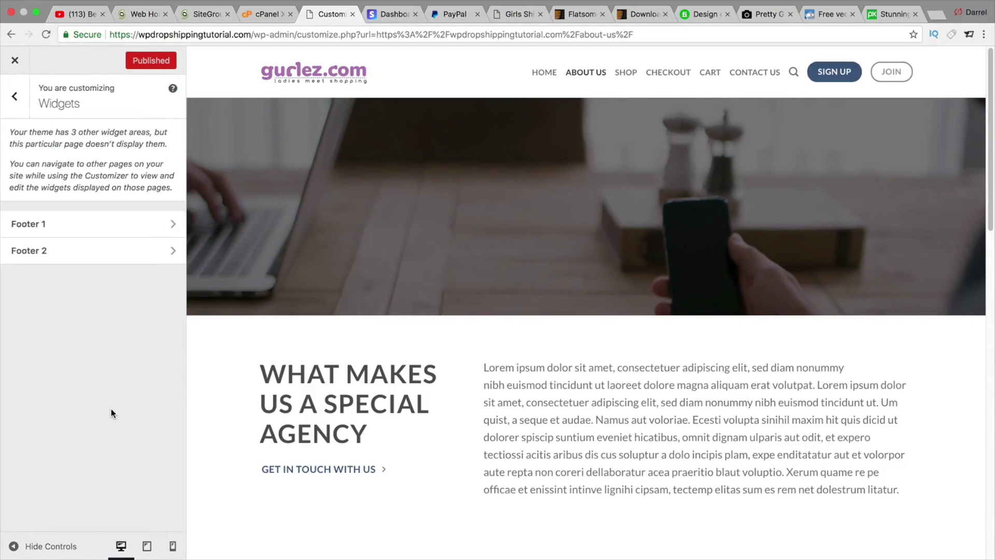
left_click(100, 226)
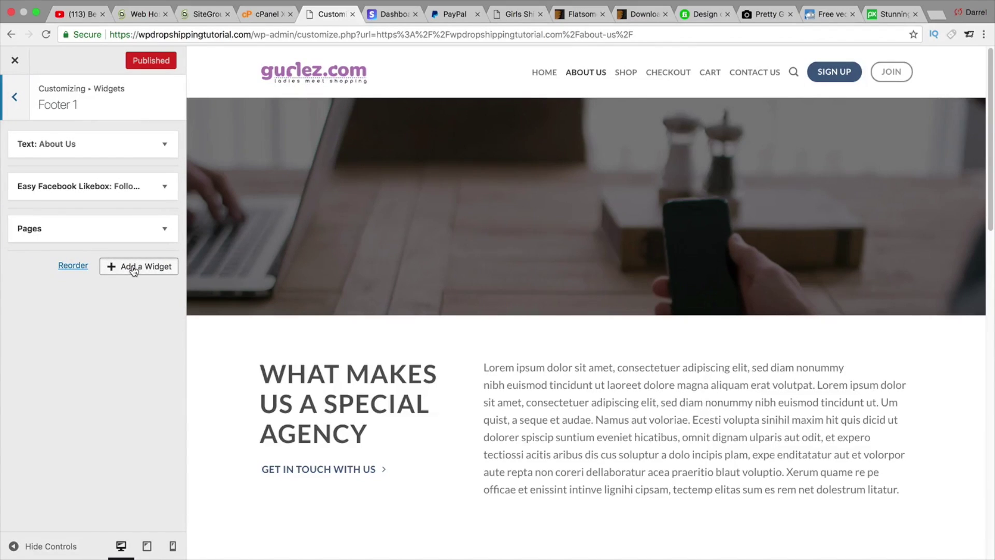
left_click(134, 267)
scroll(327, 266, "down", 5)
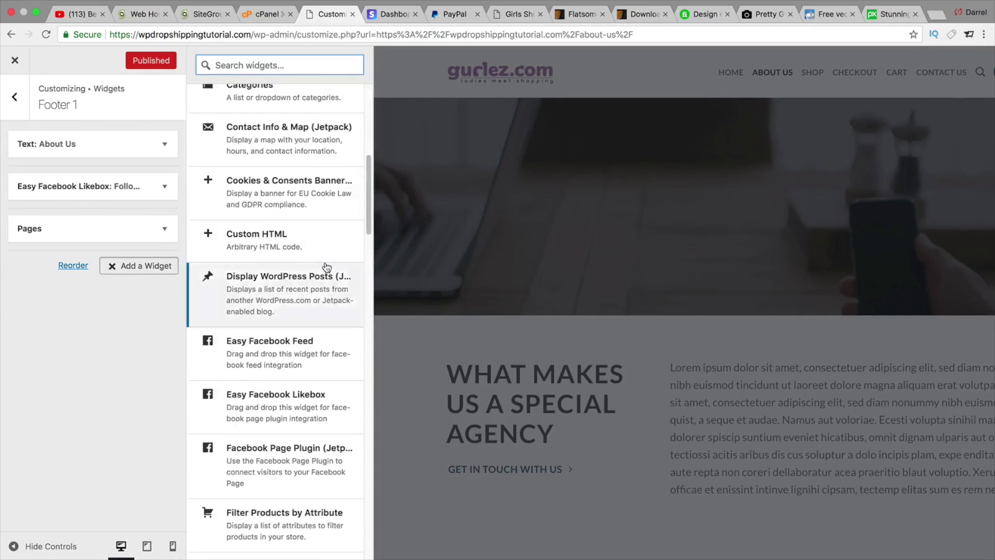
scroll(326, 266, "down", 15)
left_click_drag(366, 323, 362, 437)
left_click(288, 236)
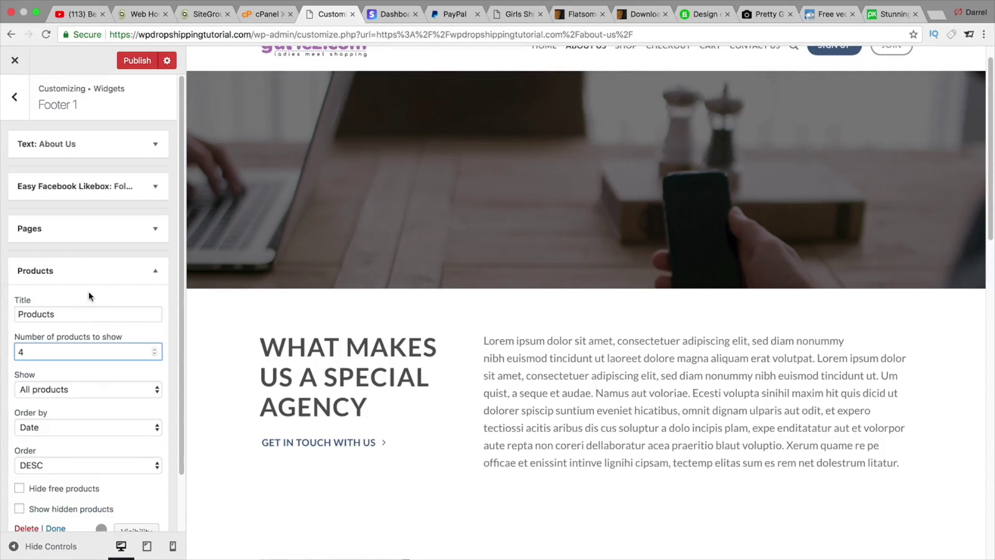
left_click(130, 61)
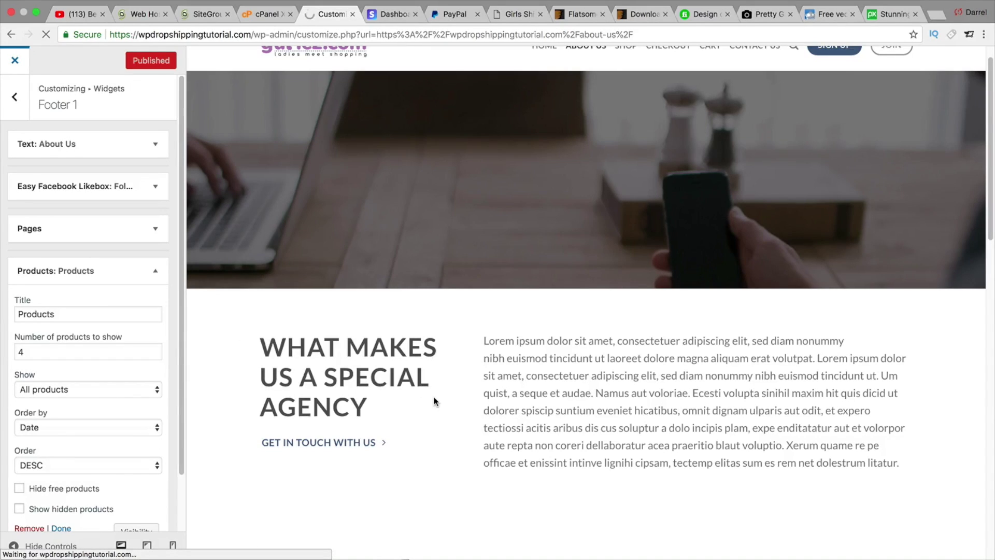
scroll(612, 394, "down", 10)
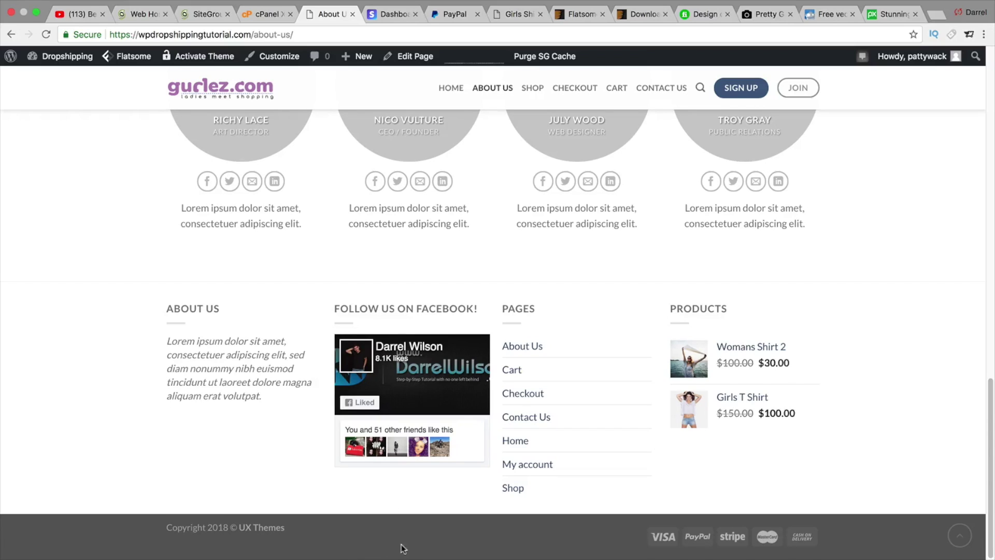
scroll(403, 549, "up", 20)
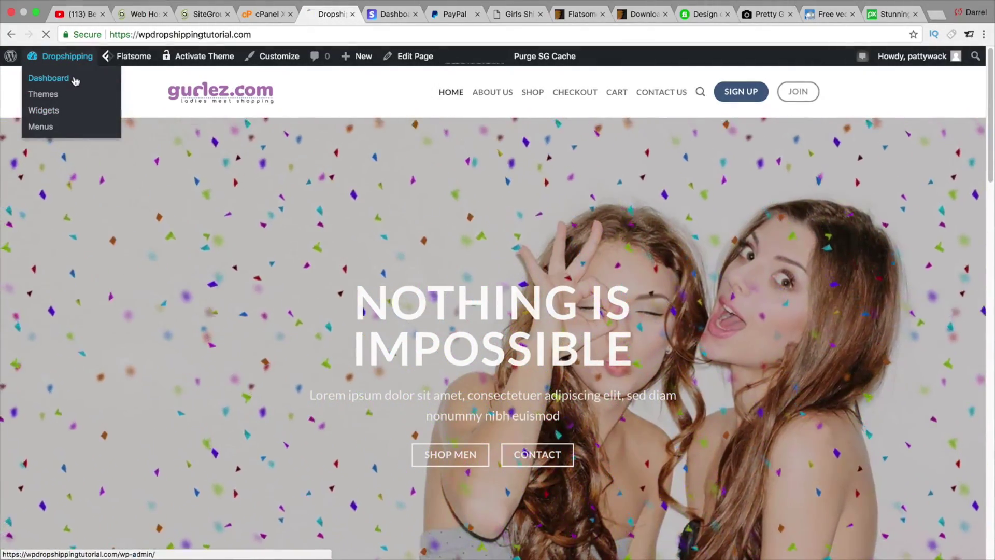
Review the store's product categories under Products > Categories.
left_click(73, 78)
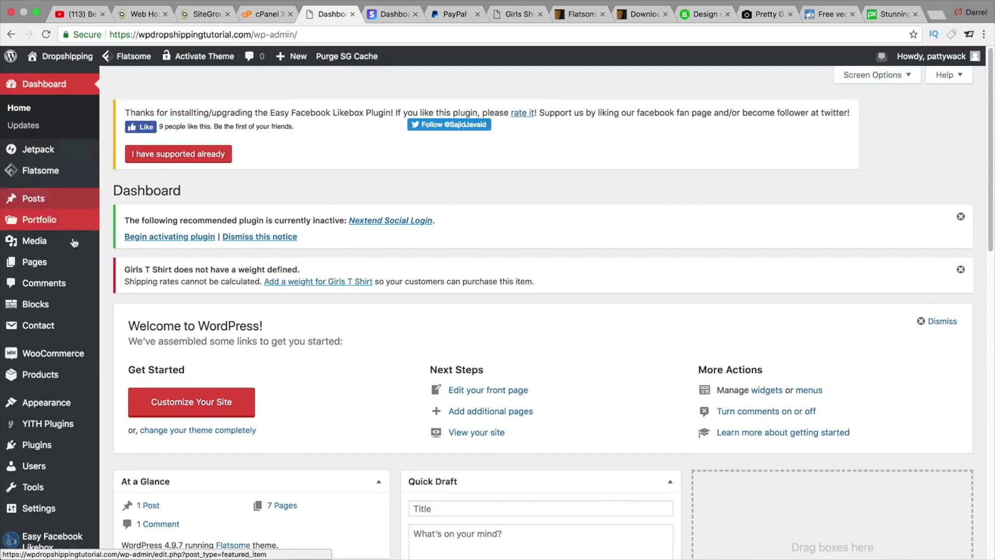
mouse_move(75, 358)
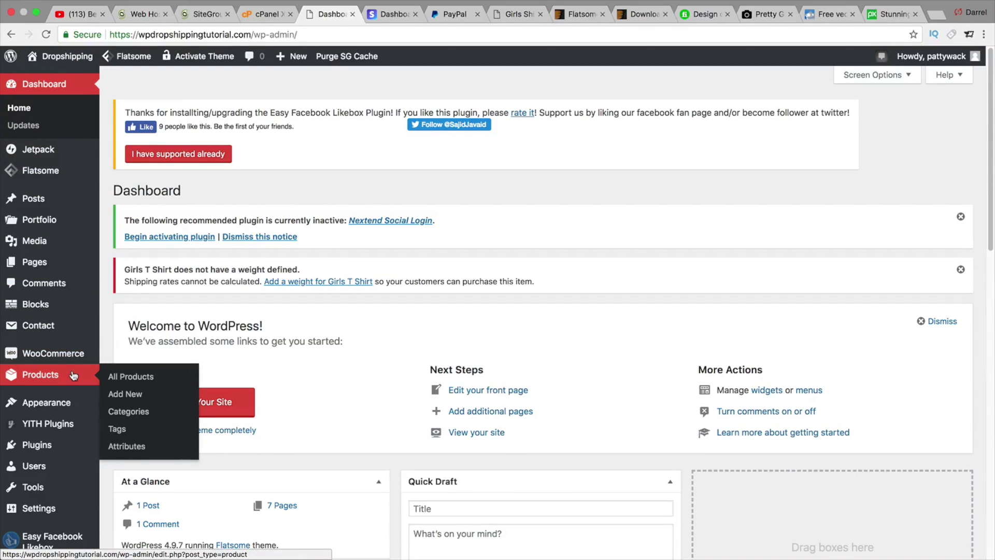
left_click(134, 417)
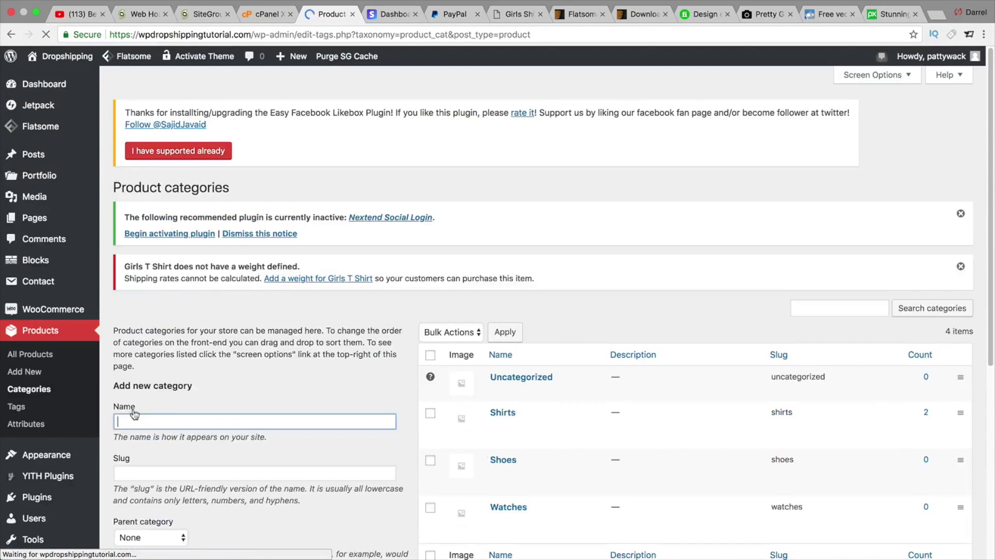
scroll(431, 381, "down", 2)
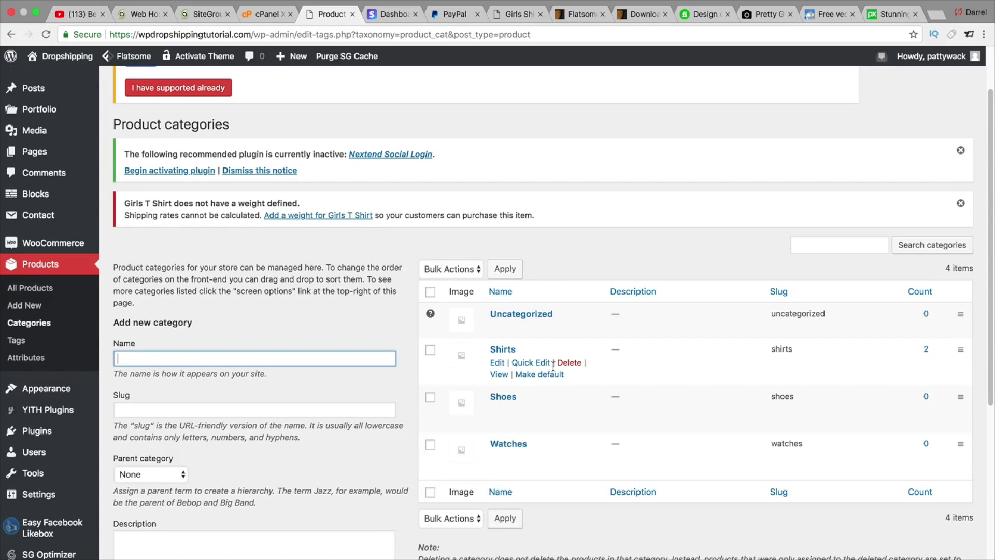
scroll(553, 366, "down", 1)
scroll(157, 424, "down", 1)
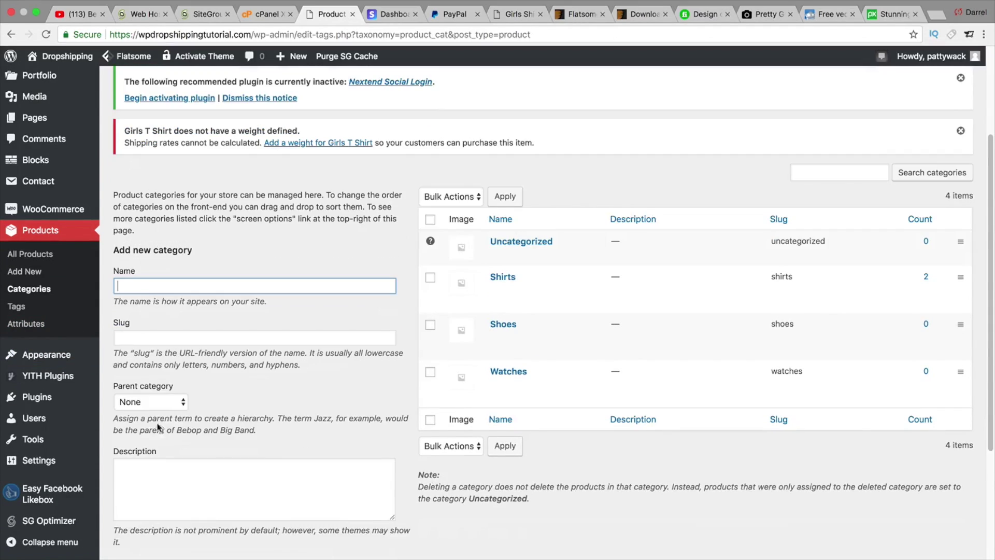
scroll(163, 456, "down", 3)
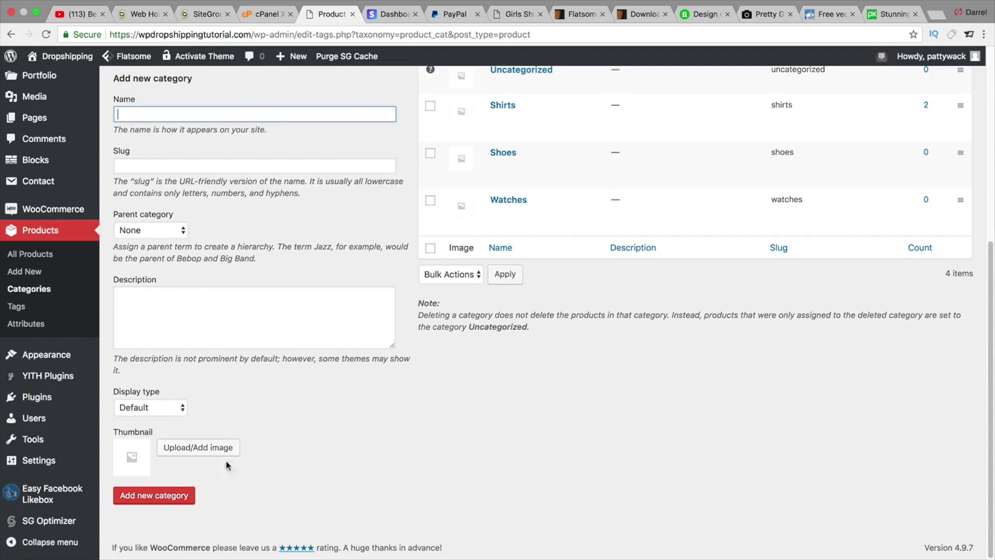
scroll(372, 439, "up", 5)
Visit the live storefront and move the Pixabay tab beside the store tab.
mouse_move(78, 57)
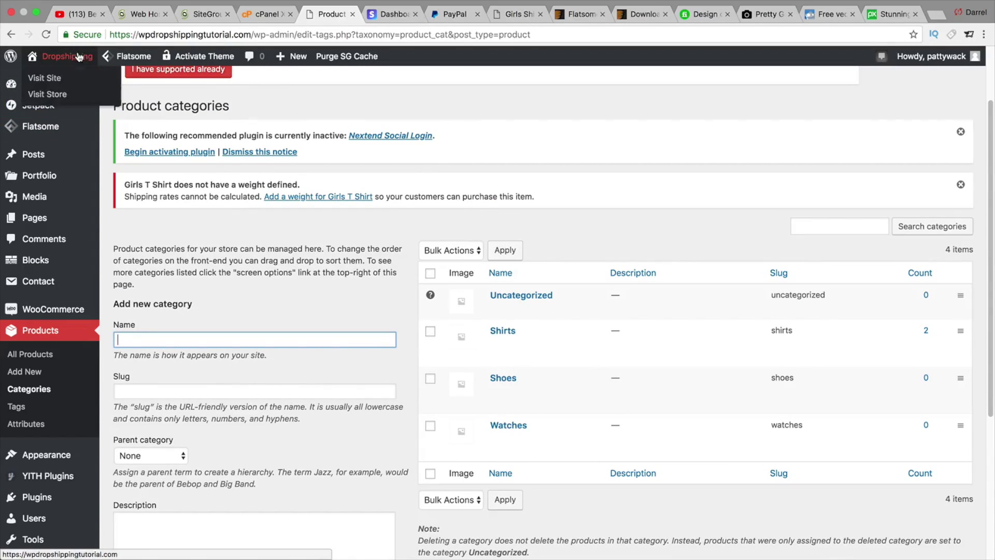
left_click(76, 78)
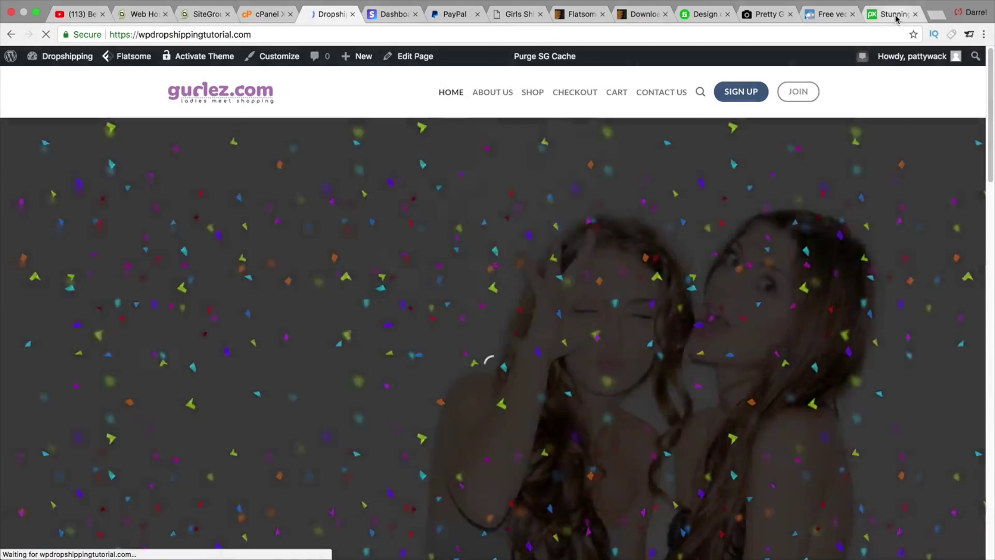
left_click_drag(896, 16, 397, 20)
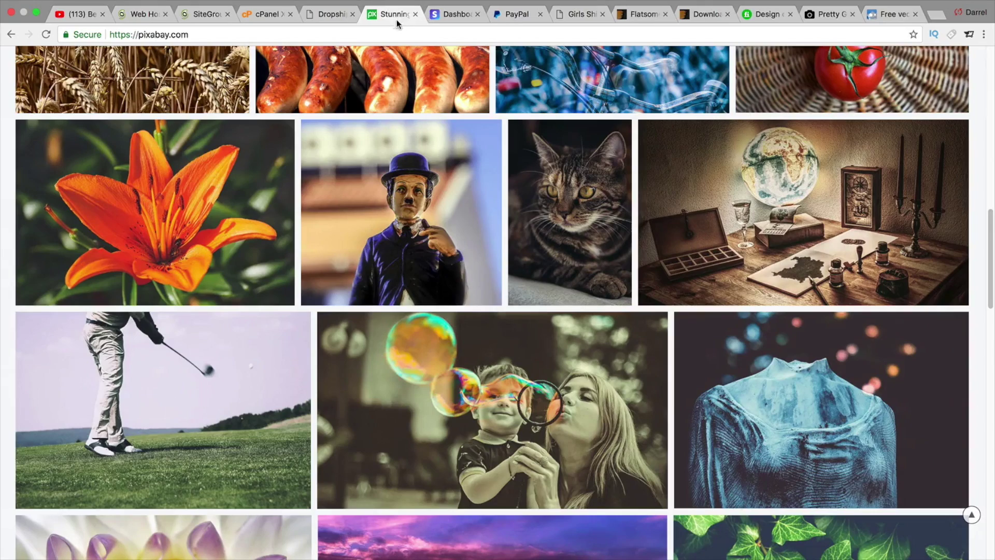
Go to darrelwilson.com/aliexpress.
left_click(397, 33)
type("da")
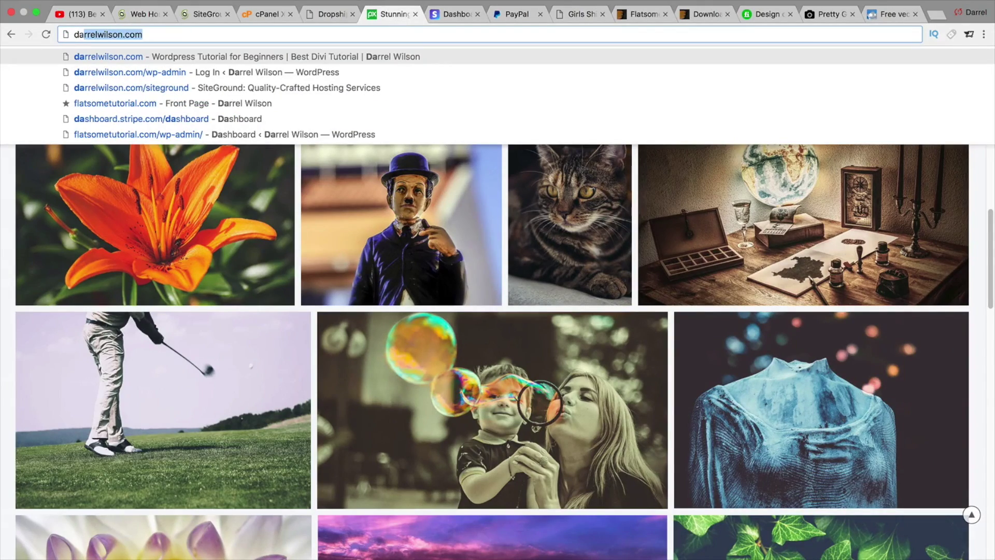
key("Right")
type("/")
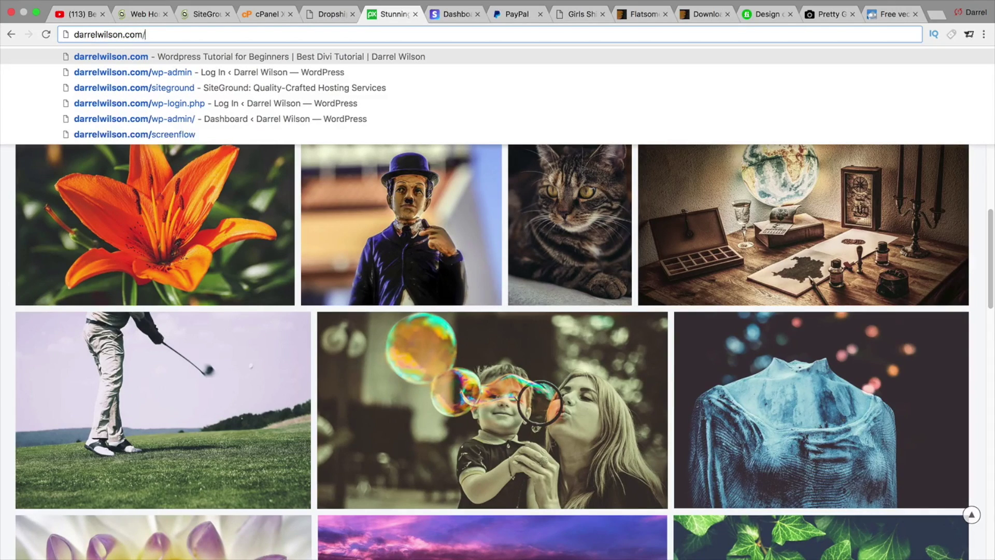
type("ali")
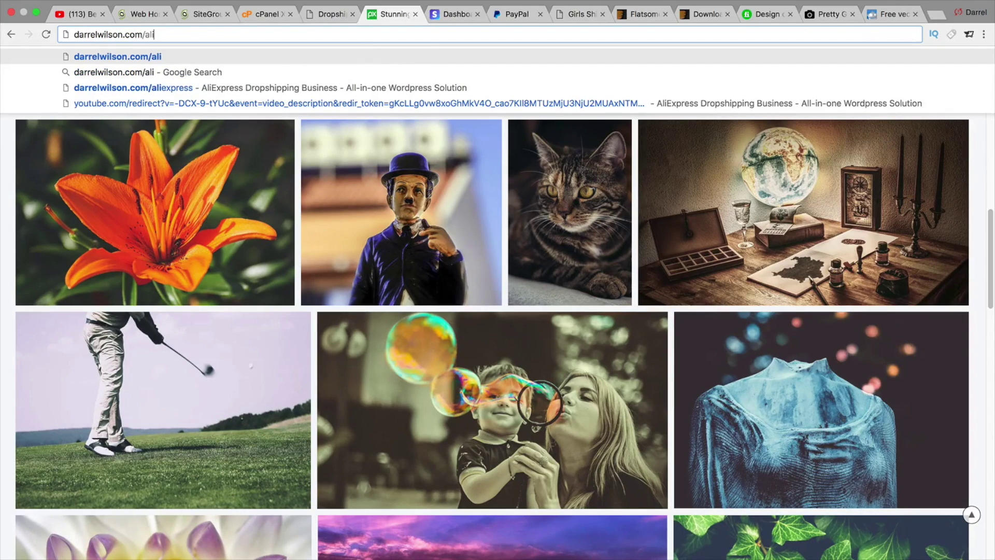
type("express")
key("Return")
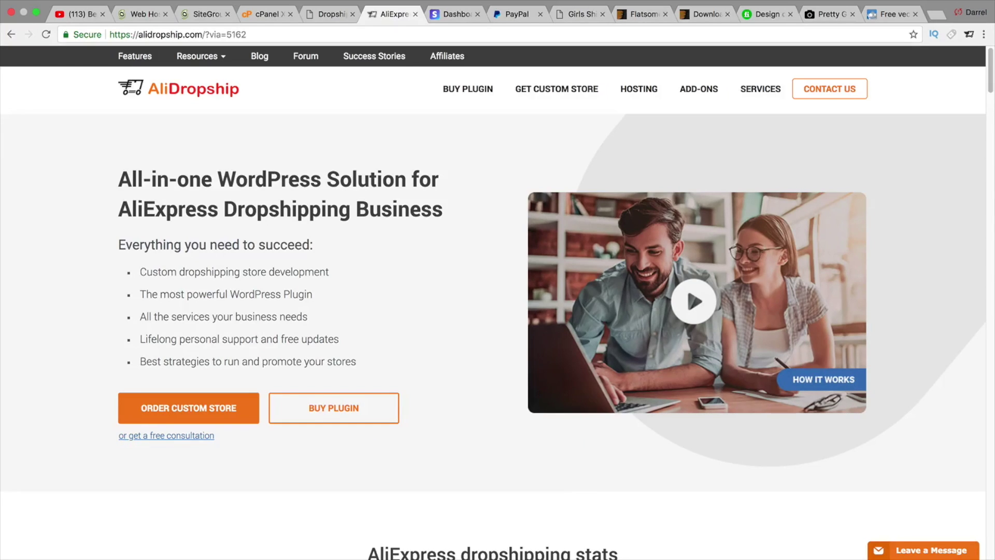
Start the $89 AliDropship plugin purchase and compare Credit/Debit Card and PayPal payment.
left_click(344, 414)
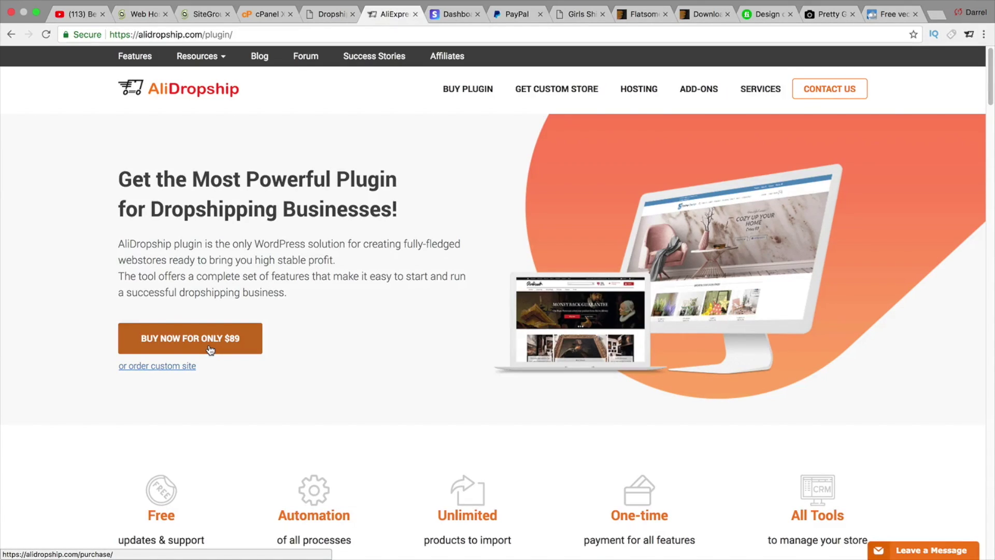
left_click(211, 348)
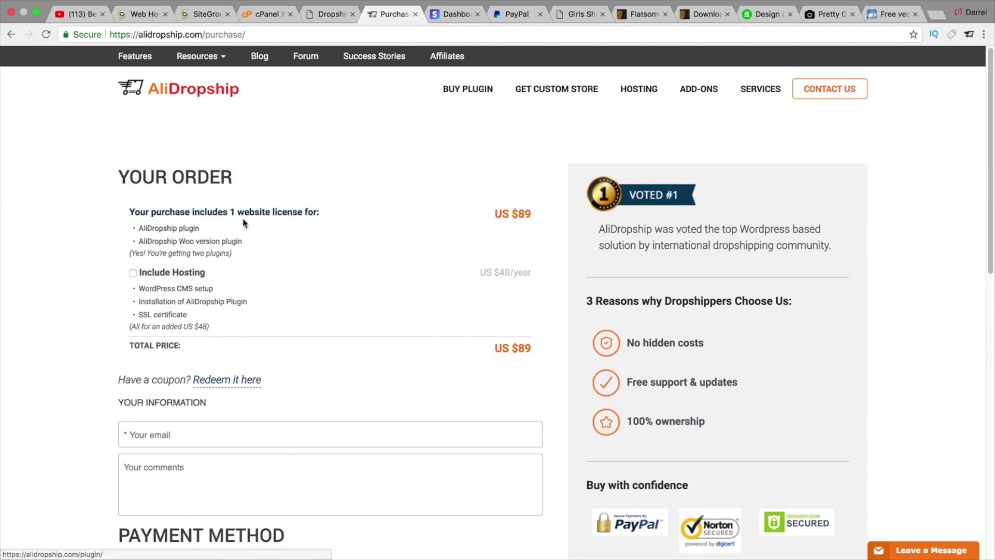
scroll(243, 223, "down", 5)
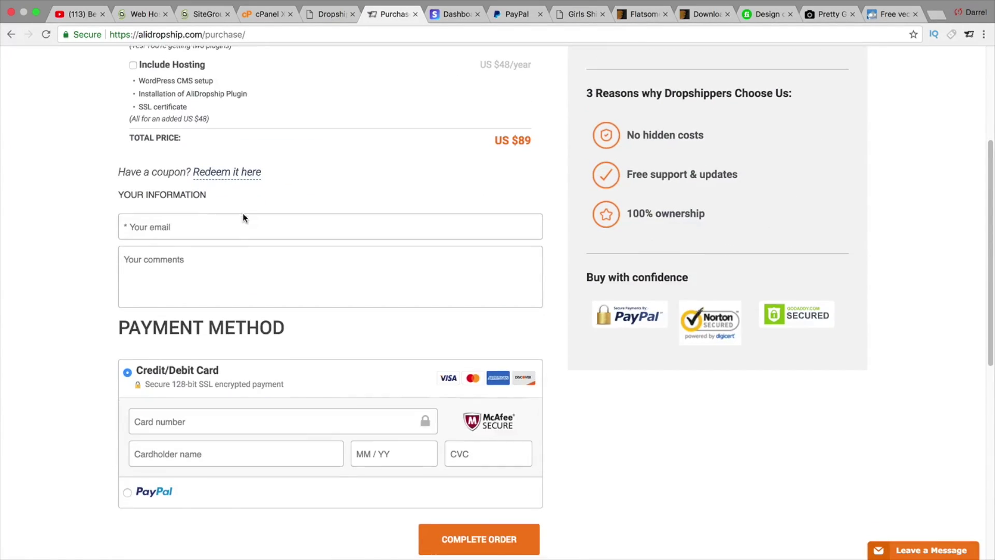
scroll(243, 217, "down", 2)
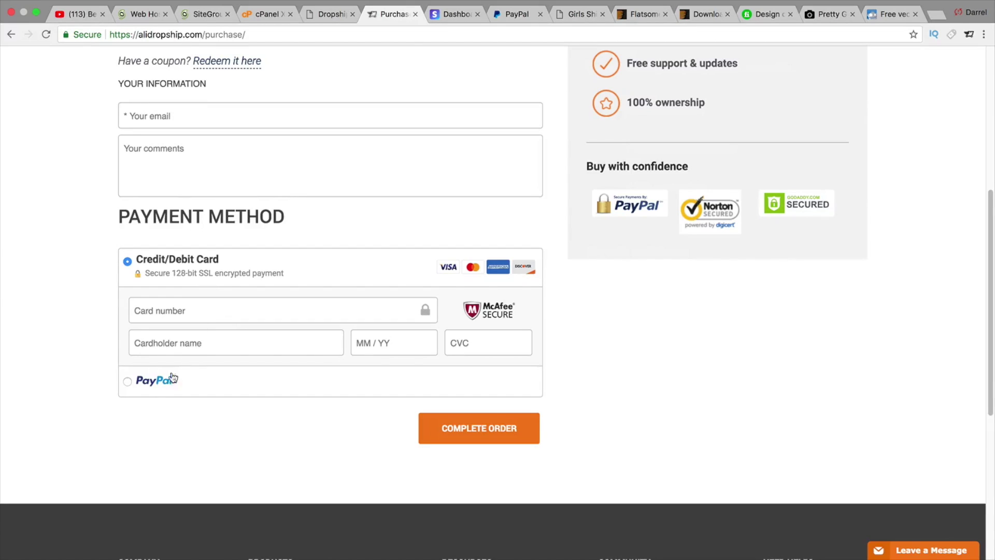
left_click(149, 388)
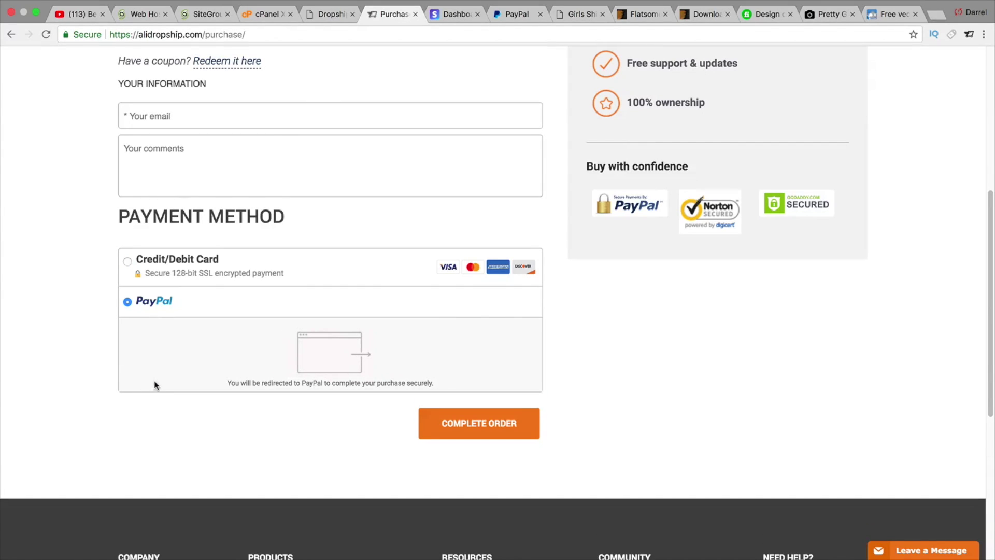
left_click(186, 261)
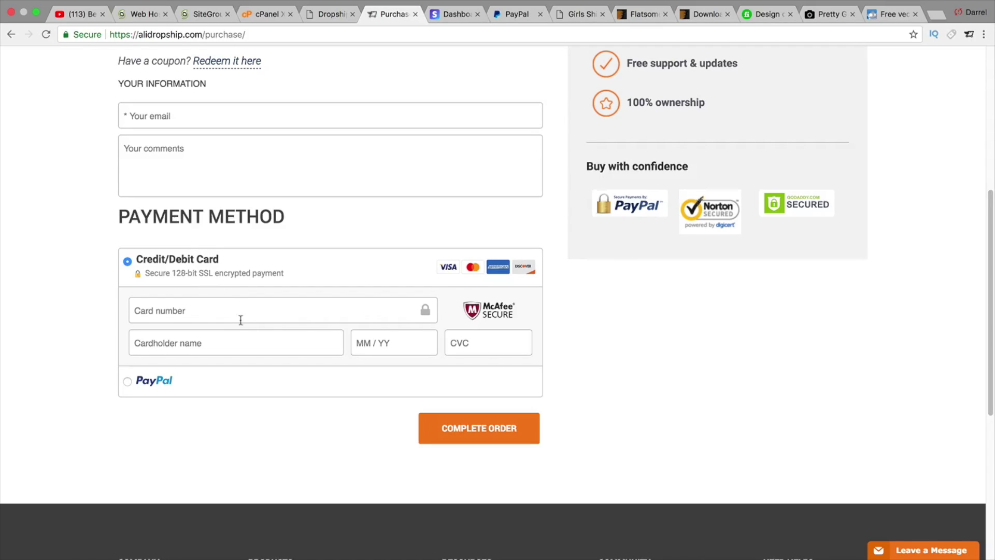
left_click(139, 379)
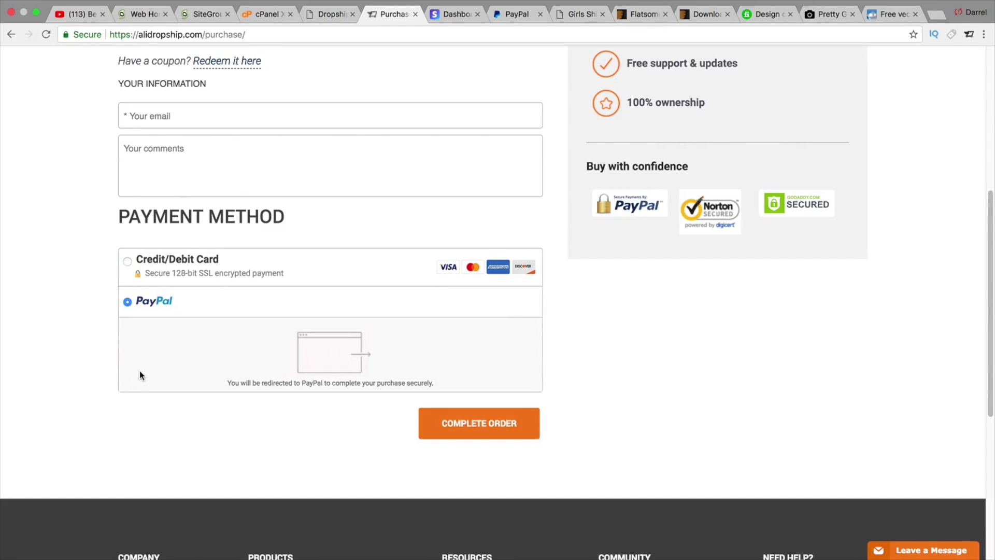
left_click(158, 268)
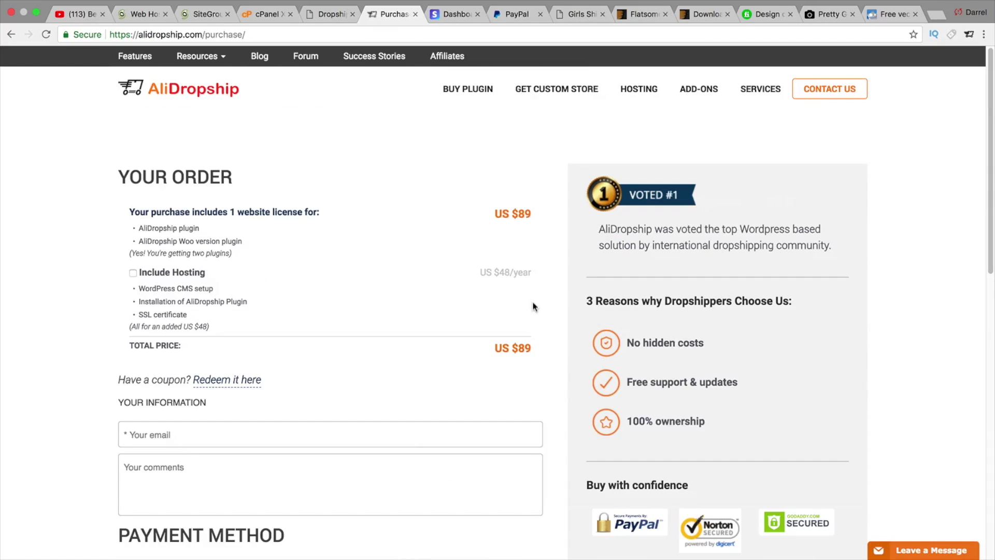
scroll(533, 305, "up", 6)
Go to the store's Add Plugins page in the WordPress admin and dismiss the WooCommerce and Nextend notices.
left_click(331, 14)
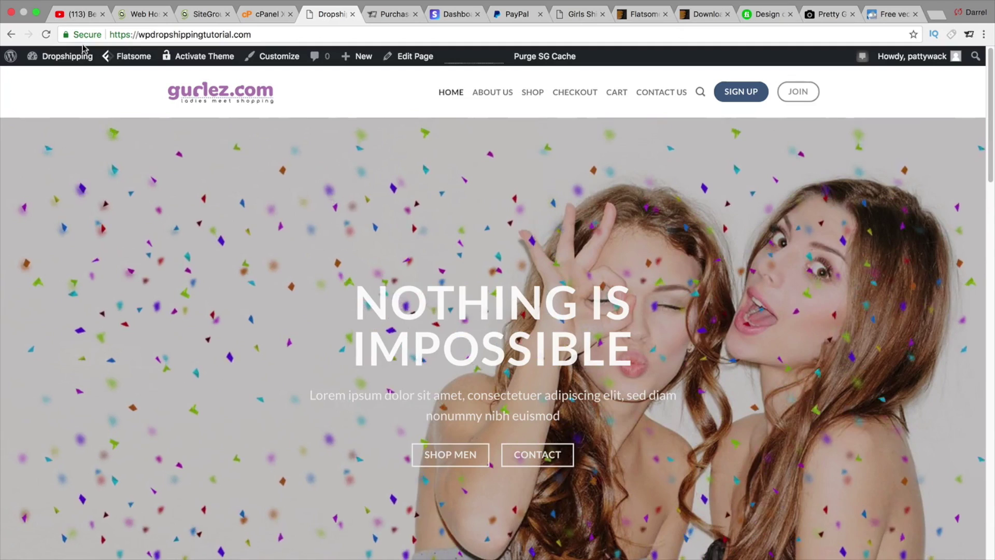
left_click(62, 77)
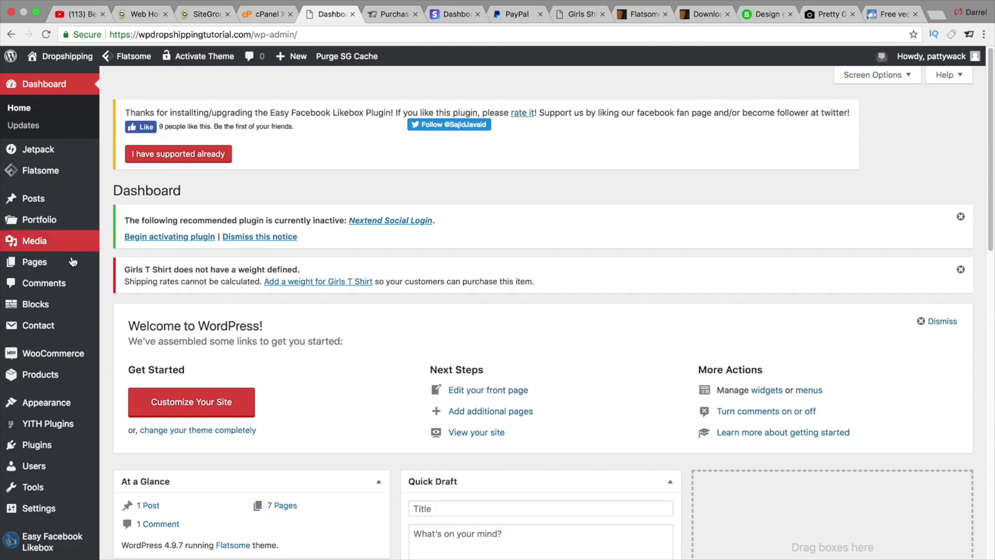
mouse_move(37, 445)
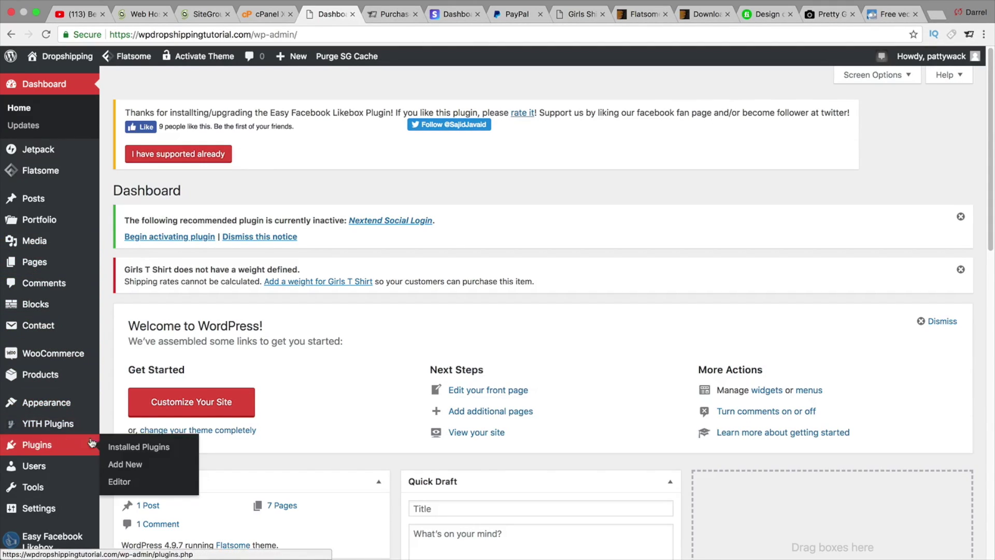
left_click(136, 467)
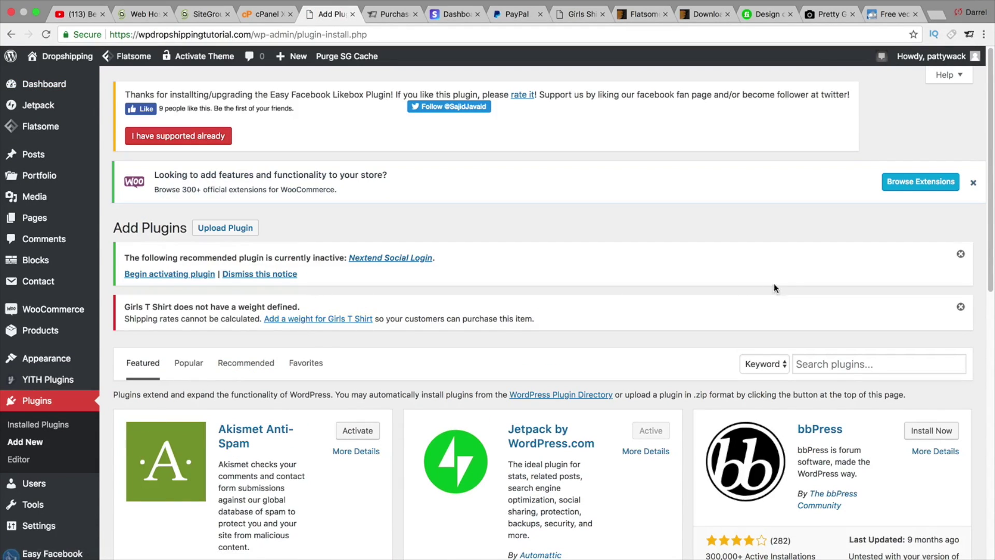
left_click(972, 184)
left_click(962, 200)
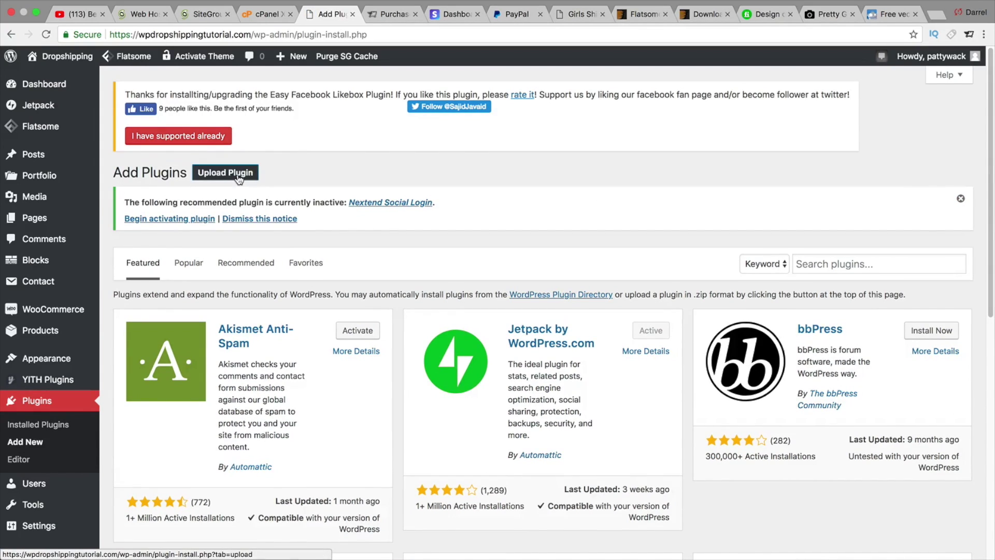
Upload alidswoo_ion.zip as a plugin and install it.
left_click(239, 179)
left_click(436, 340)
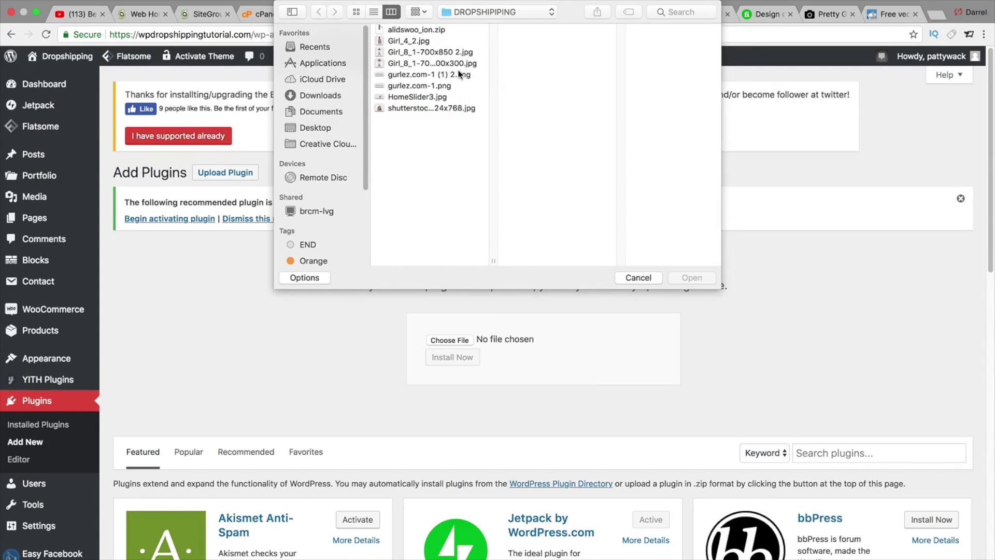
left_click(449, 30)
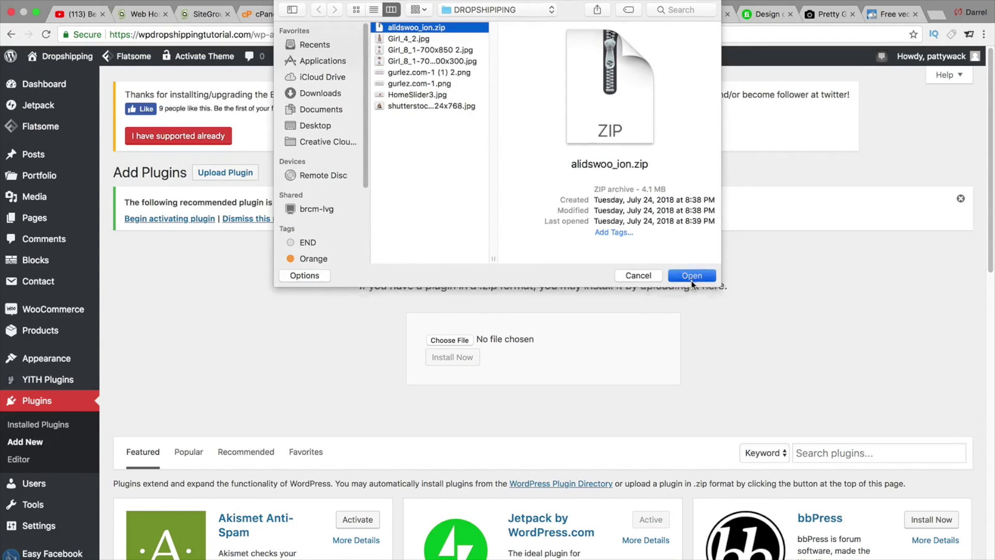
left_click(692, 279)
left_click(461, 357)
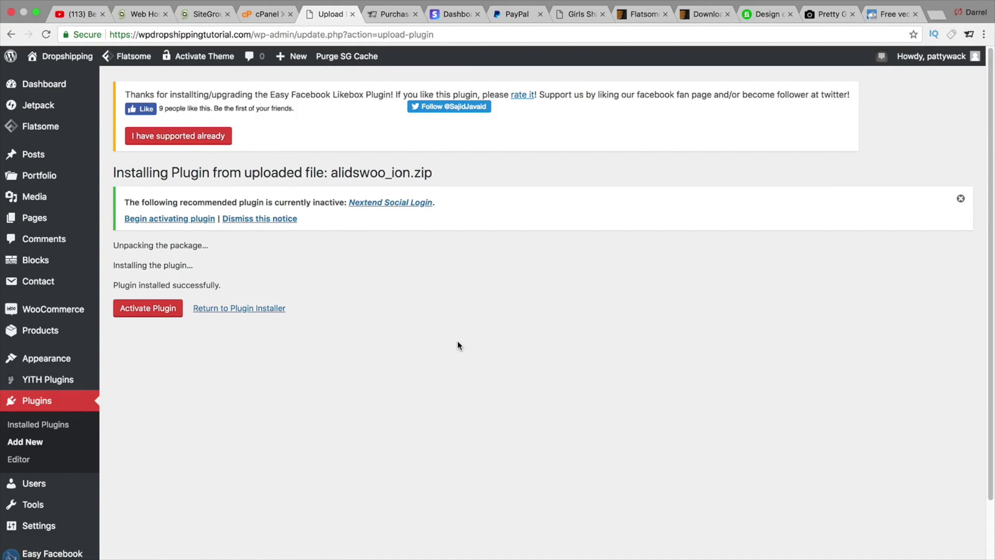
Activate AliDropship Woo, then open its Import Products search page with category, keyword and price filters.
left_click(164, 311)
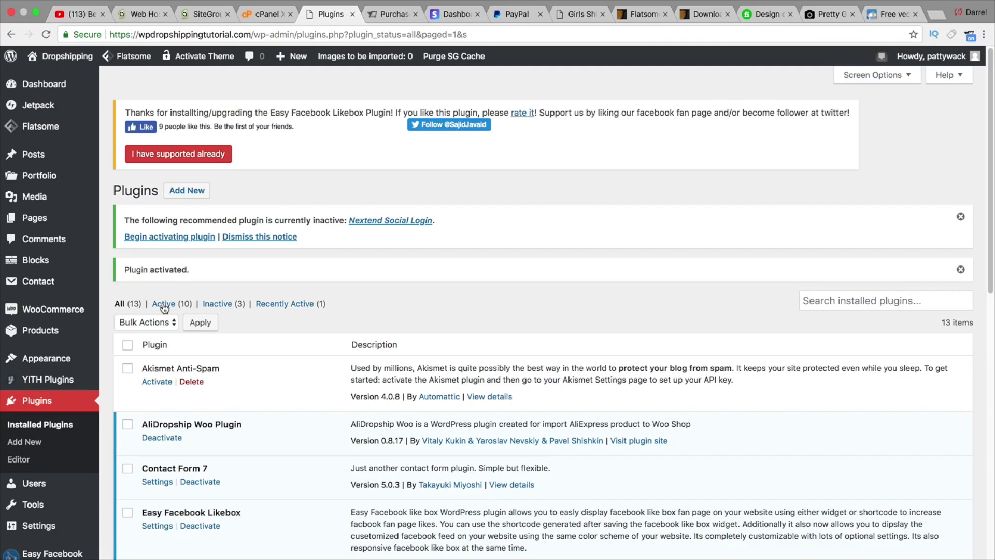
scroll(166, 290, "down", 10)
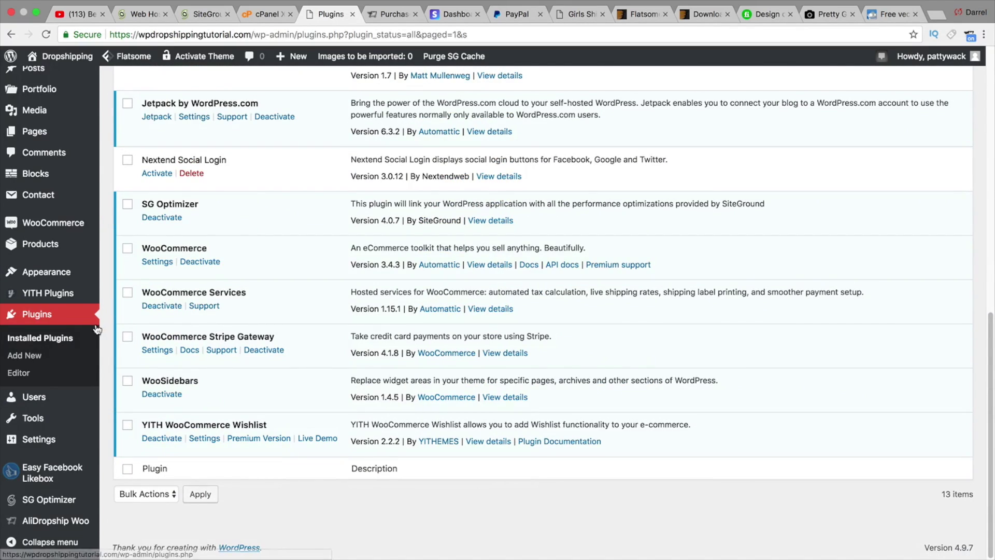
left_click(54, 522)
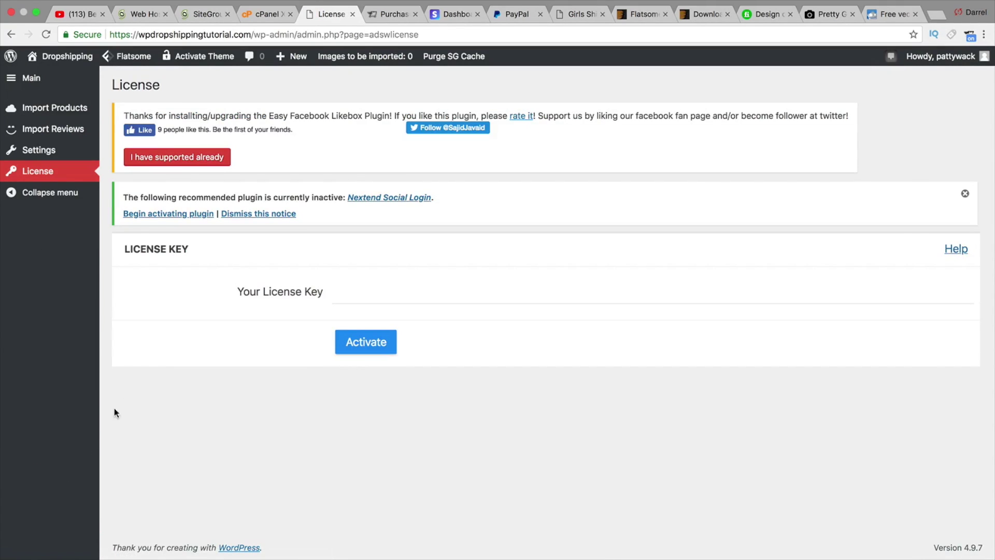
left_click(363, 298)
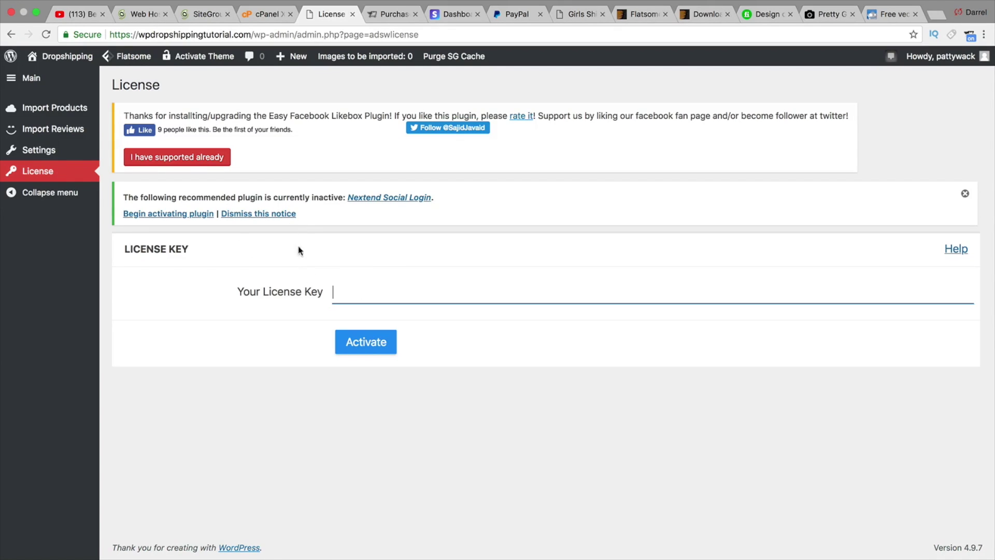
left_click(55, 108)
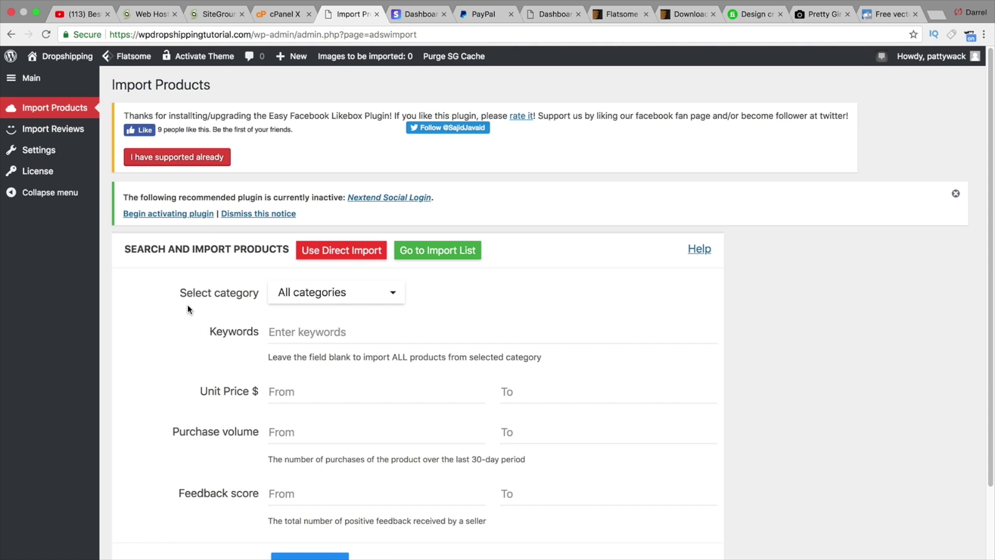
Limit the product search to Beauty & Health with the keywords 'womens shirt'.
left_click(372, 298)
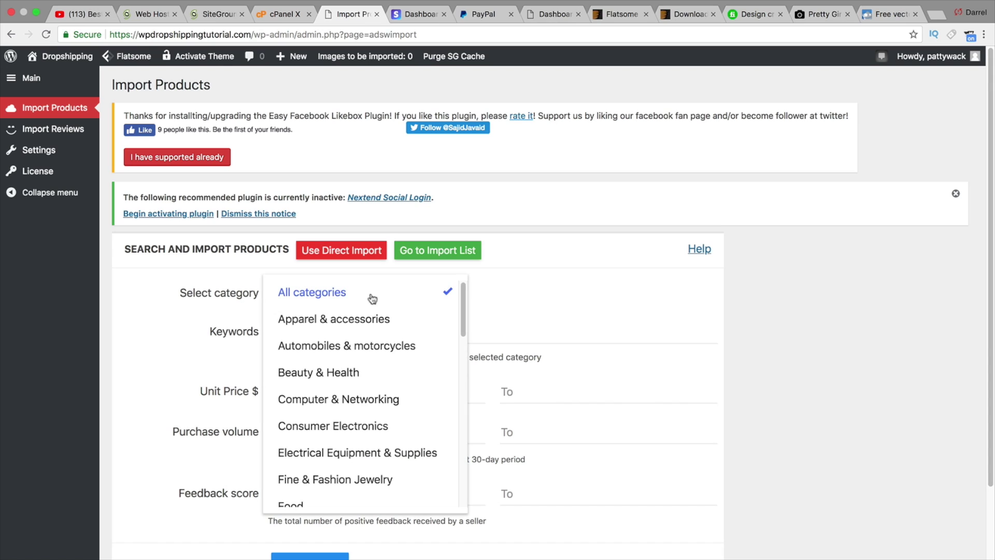
left_click(372, 373)
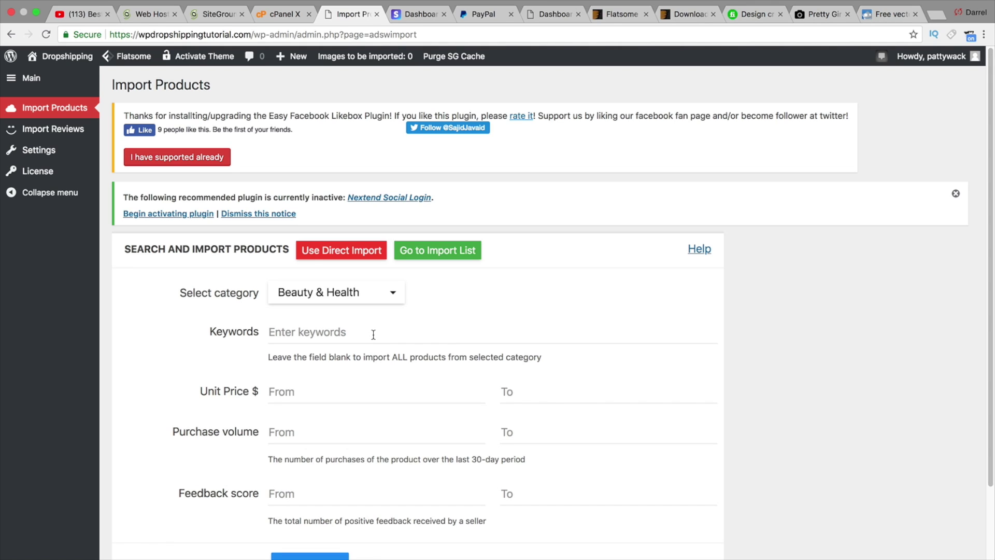
left_click(373, 335)
type("w")
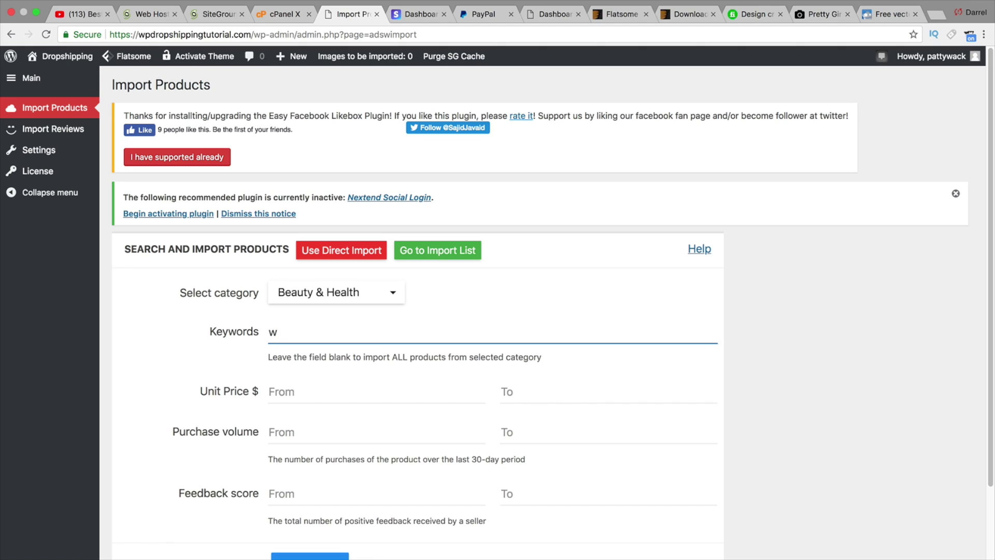
type("oann")
key("BackSpace")
key("BackSpace")
type("mens t")
type("hirt")
Enter a unit price range of 0 to 50, leaving purchase volume empty.
key("Tab")
scroll(369, 344, "down", 1)
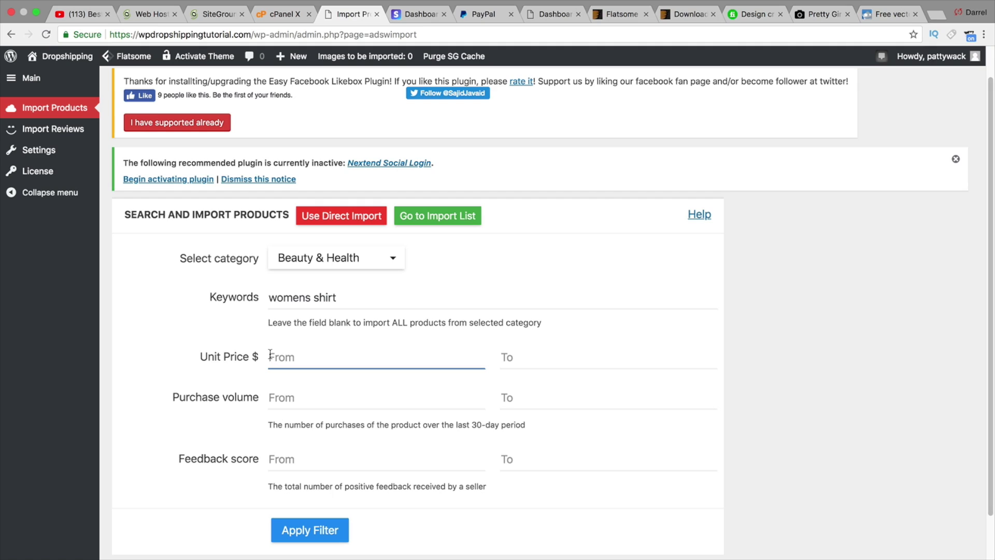
type("0")
key("Tab")
type("50")
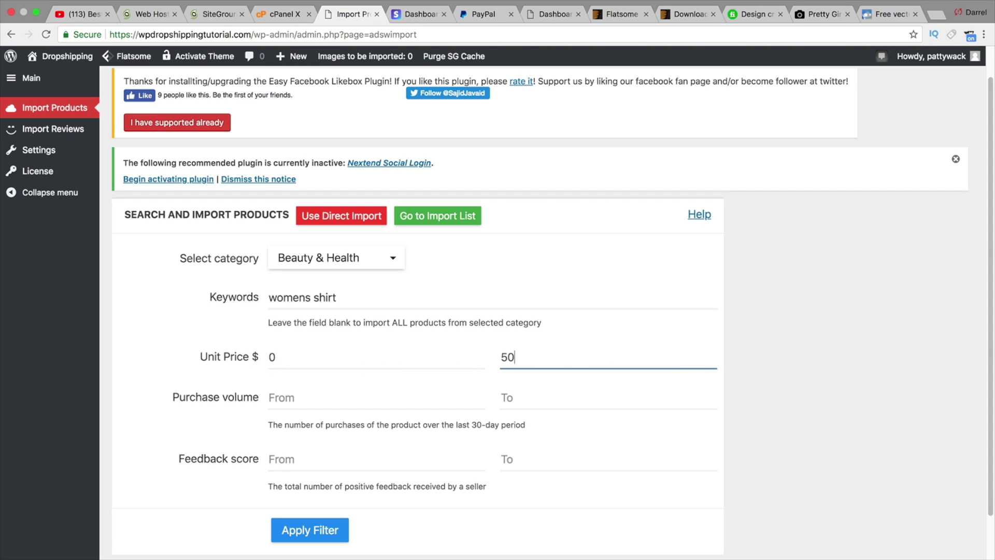
key("Tab")
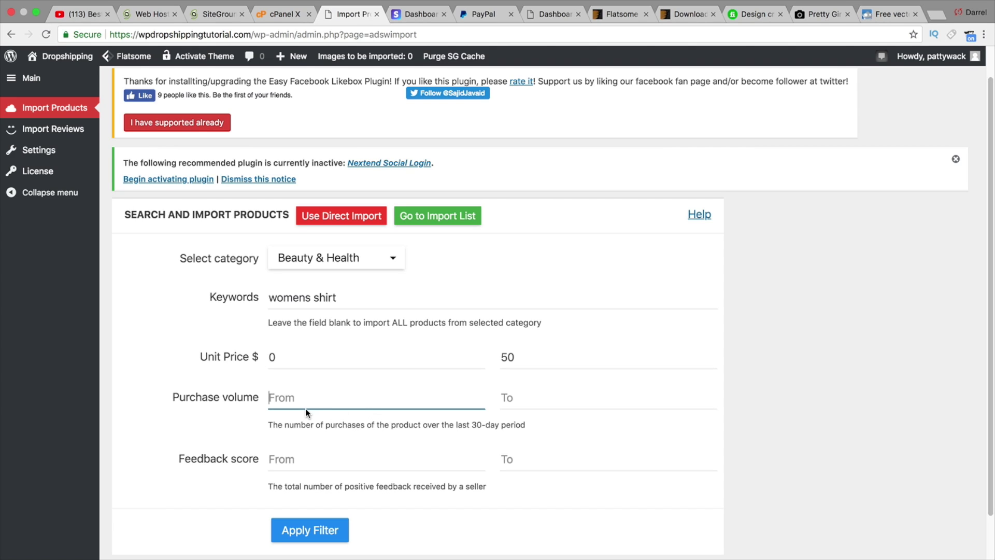
key("Tab")
key("Tab")
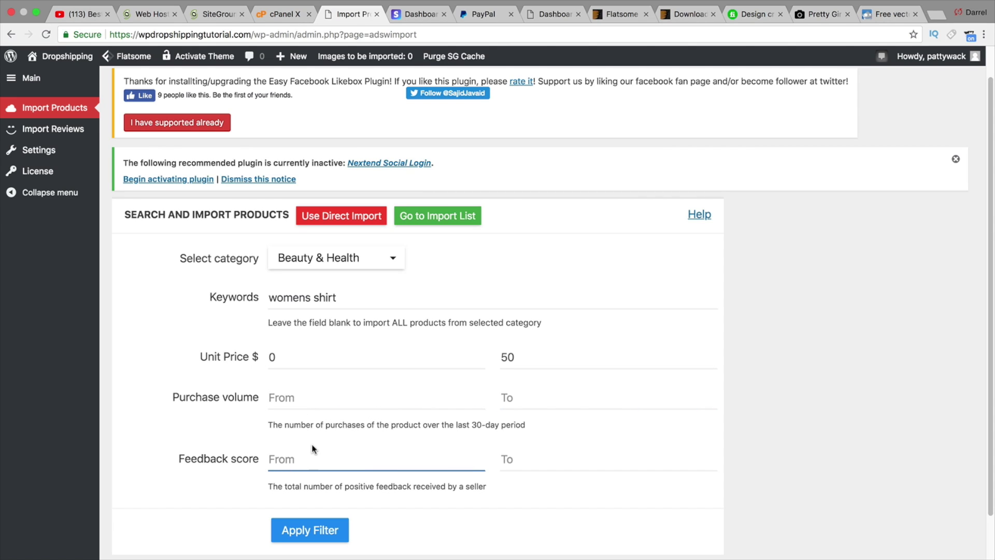
scroll(308, 451, "down", 2)
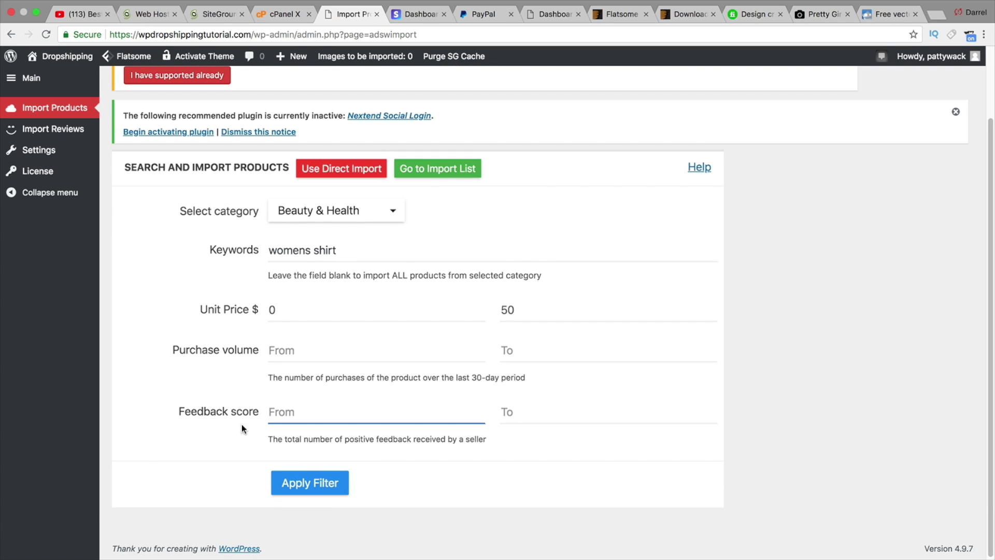
left_click(107, 430)
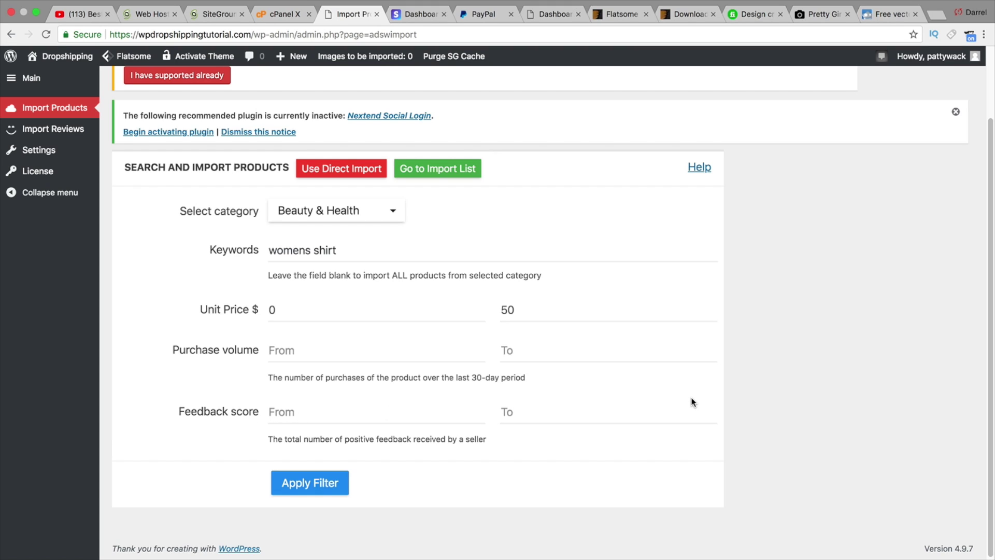
Run the search and add the Cn Herb body-shaper shirt to the import list.
left_click(328, 482)
scroll(337, 439, "down", 8)
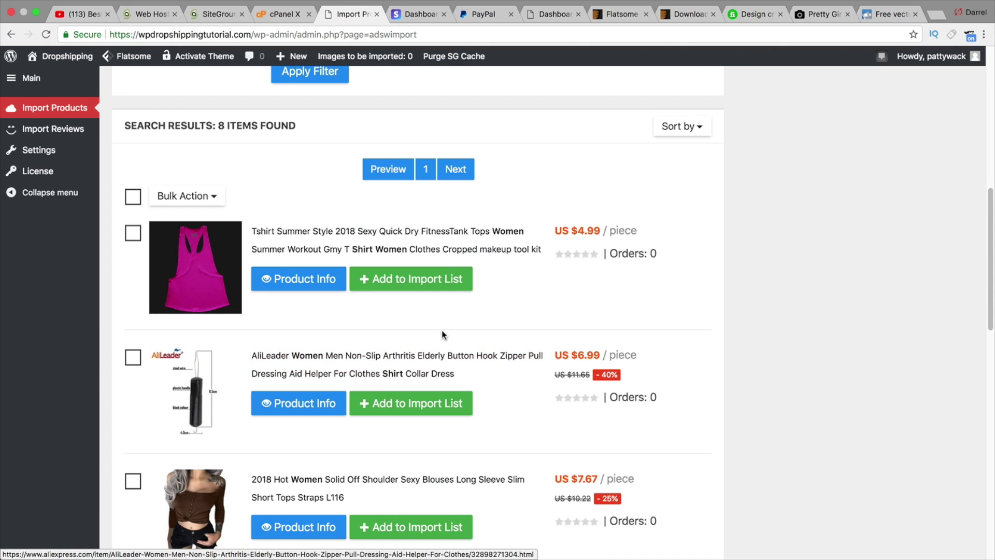
scroll(443, 327, "down", 7)
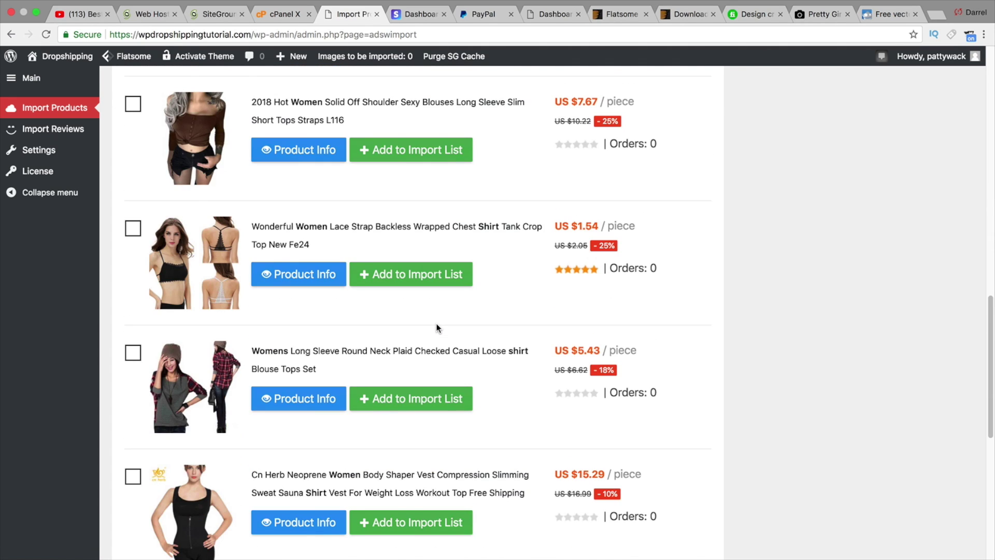
scroll(437, 328, "down", 3)
scroll(435, 325, "down", 3)
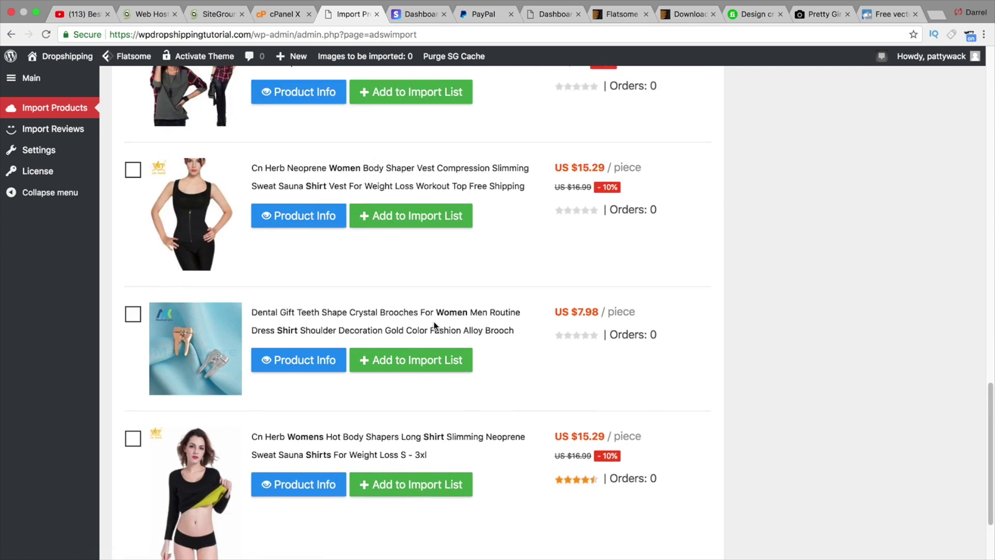
scroll(434, 324, "down", 3)
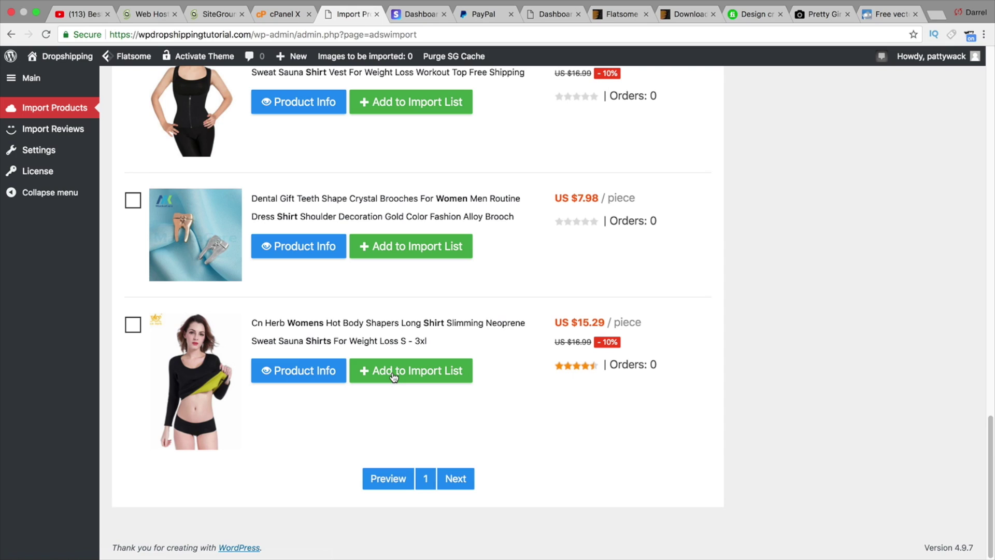
left_click(133, 324)
left_click(416, 372)
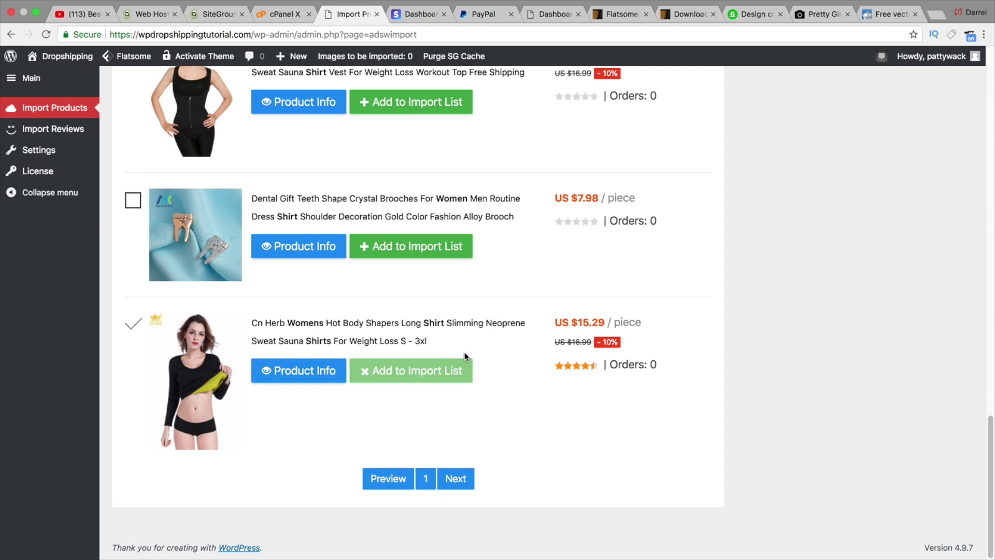
Add the womens plaid long-sleeve blouse to the import list, skipping the dental brooch.
left_click(132, 202)
left_click(133, 201)
scroll(133, 206, "up", 4)
left_click(134, 138)
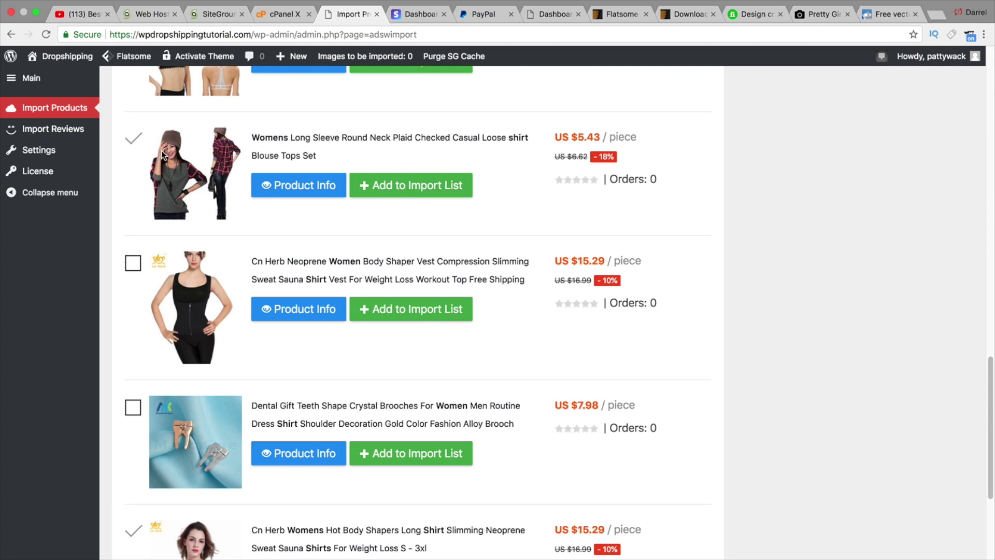
left_click(391, 187)
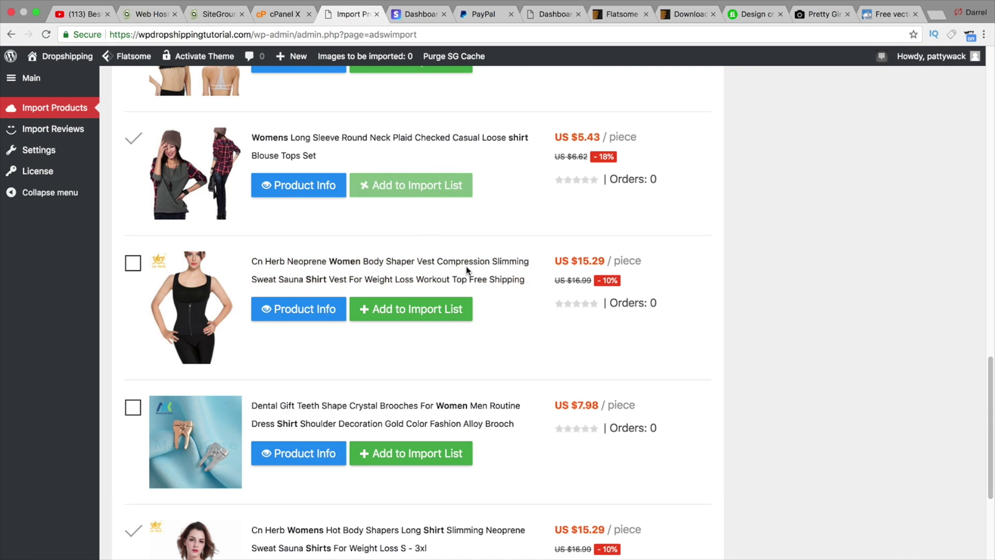
Review the plaid blouse's product details, then close them.
left_click(311, 185)
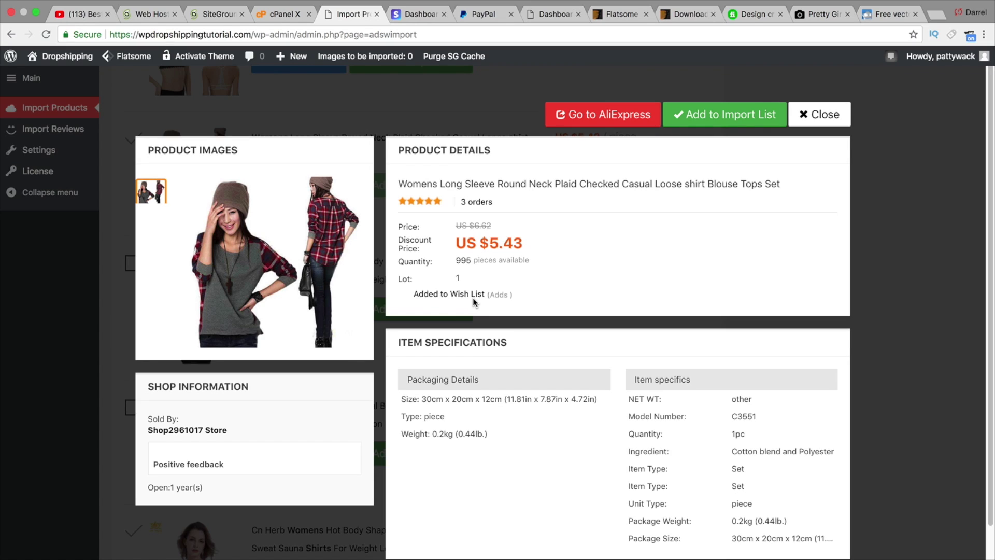
scroll(480, 365, "down", 1)
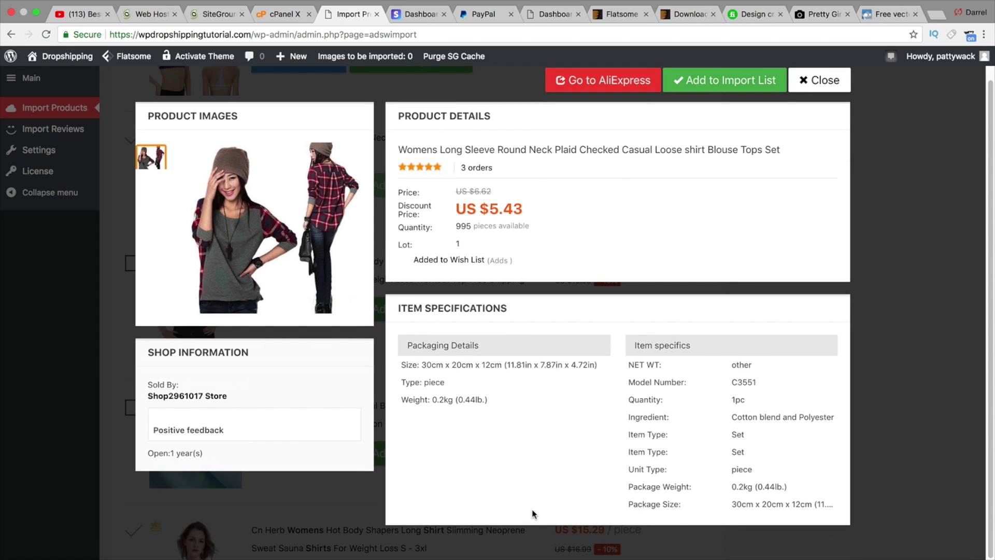
scroll(443, 492, "up", 1)
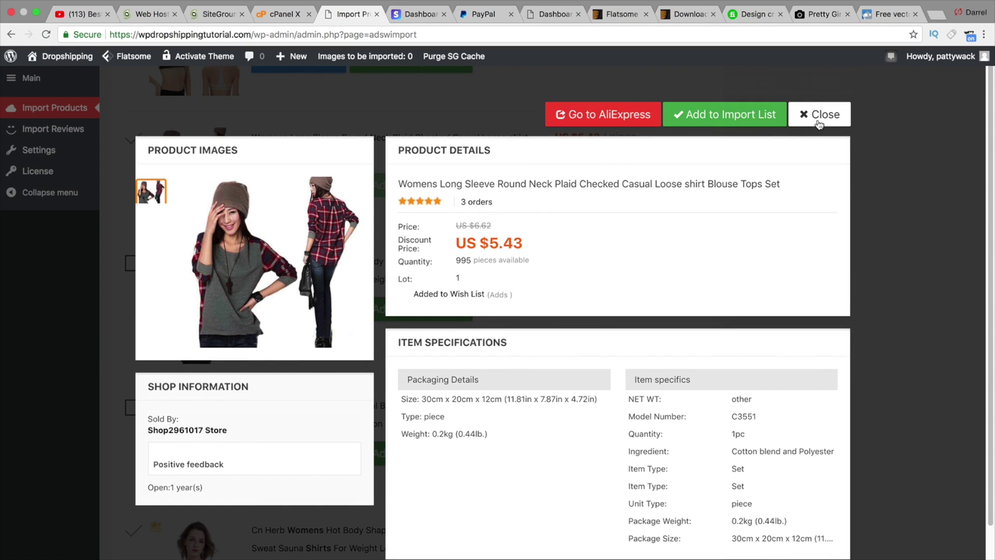
left_click(818, 117)
scroll(602, 285, "up", 10)
scroll(564, 319, "up", 6)
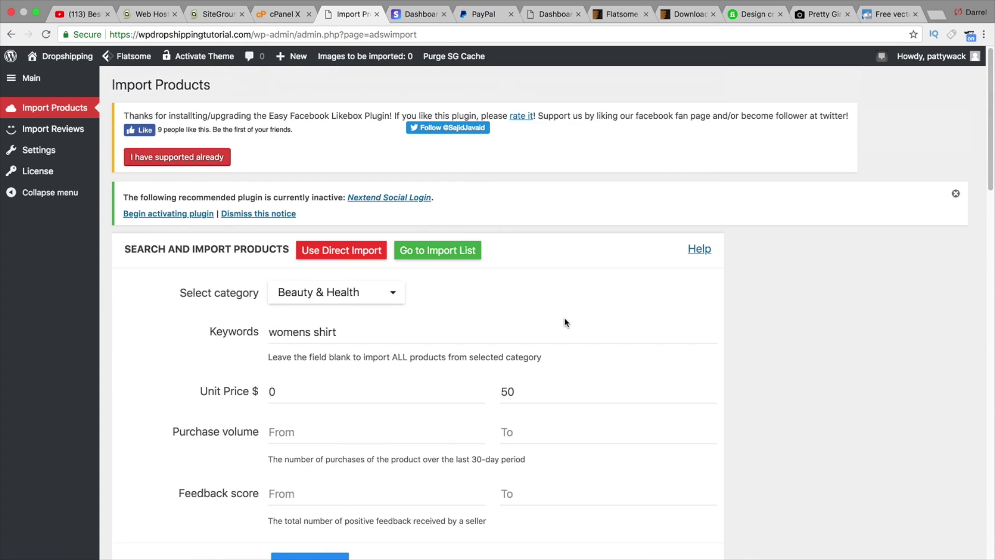
scroll(564, 318, "down", 20)
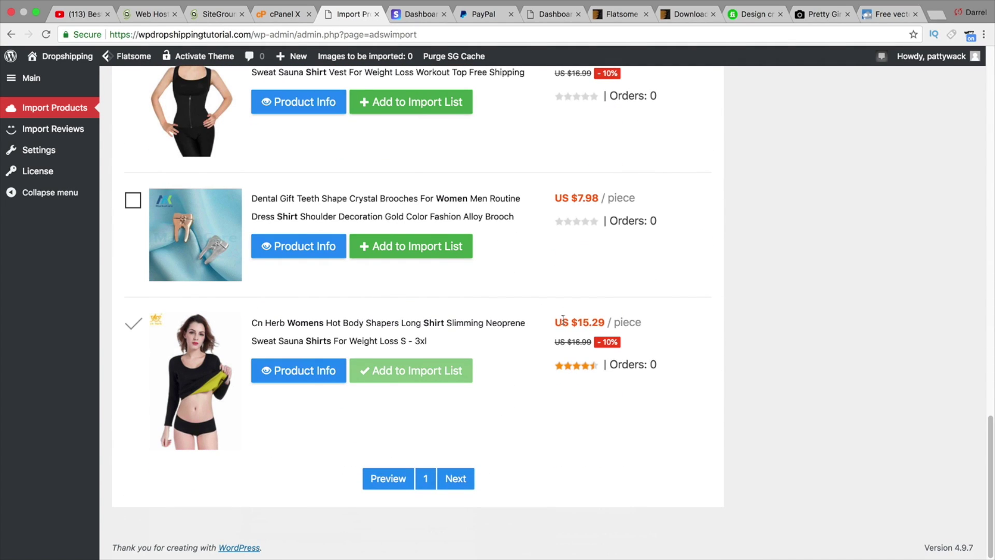
scroll(451, 357, "up", 5)
scroll(445, 285, "up", 15)
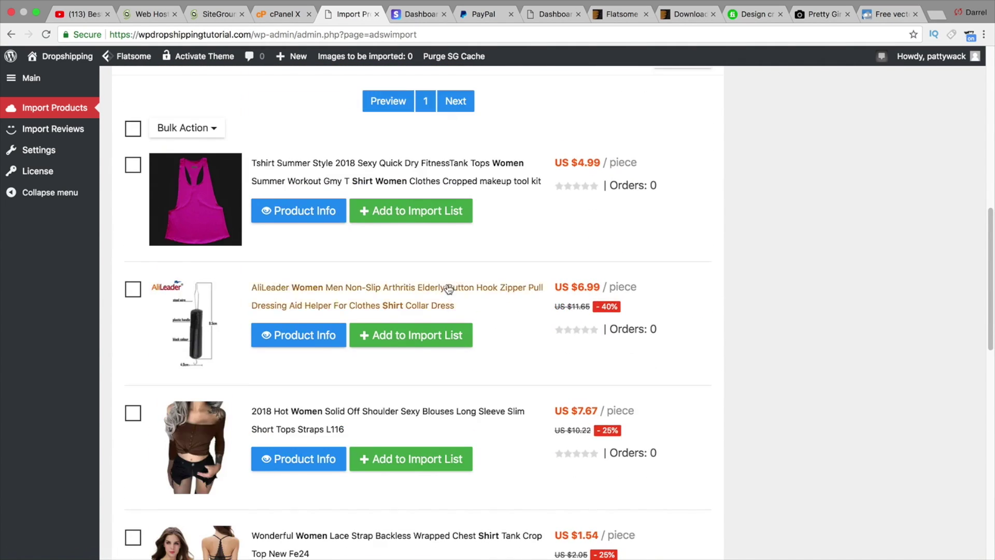
scroll(443, 287, "down", 2)
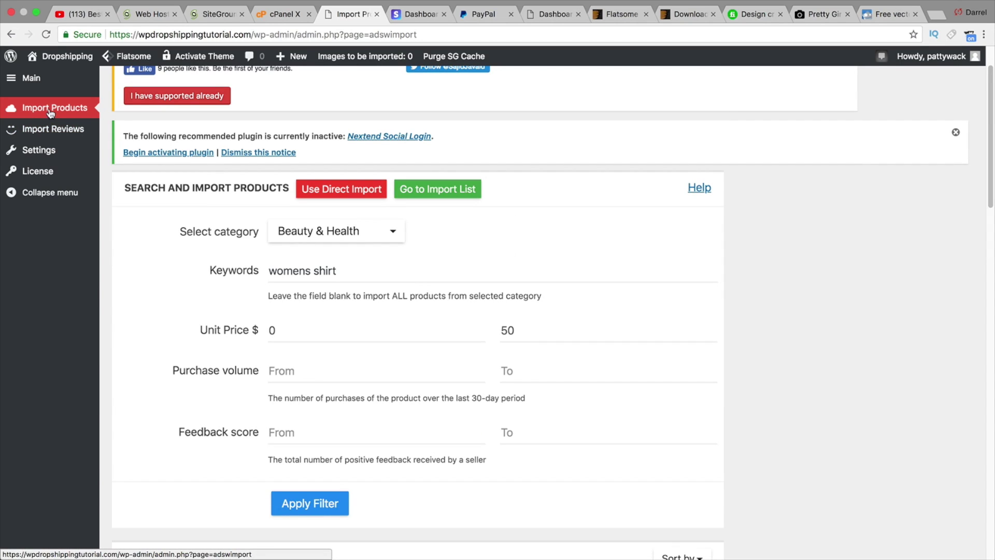
View the plaid blouse's storefront page from the import list and highlight its title.
left_click(420, 191)
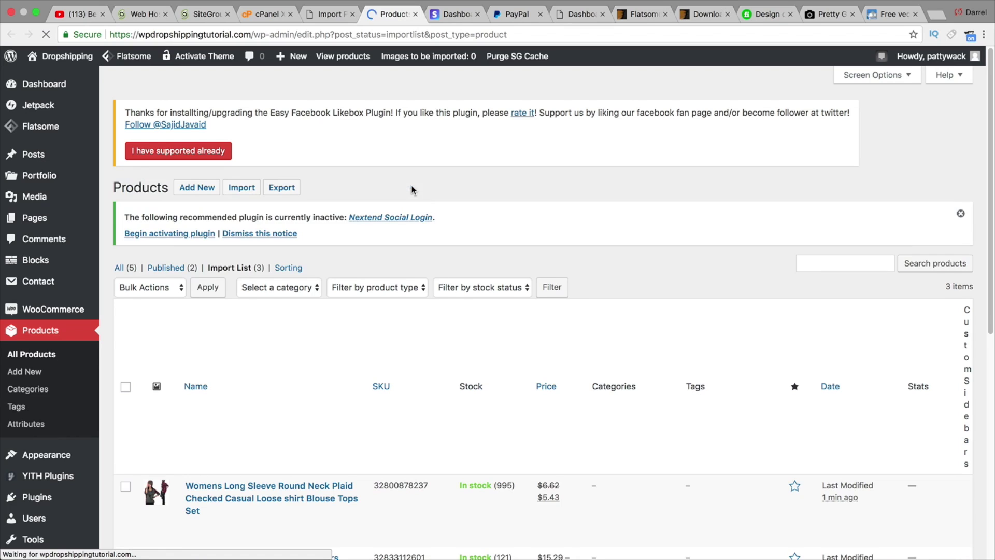
scroll(337, 244, "down", 3)
scroll(336, 245, "down", 1)
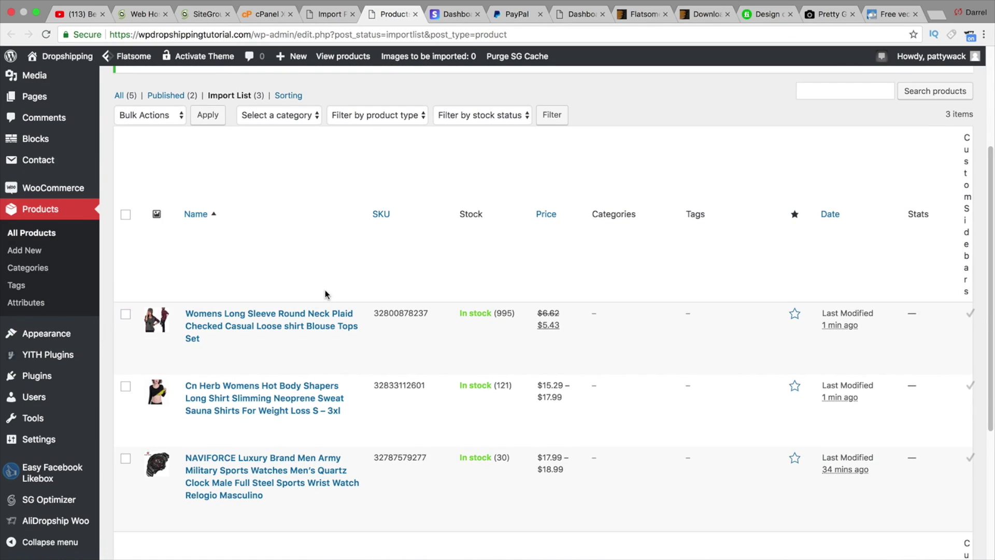
mouse_move(295, 319)
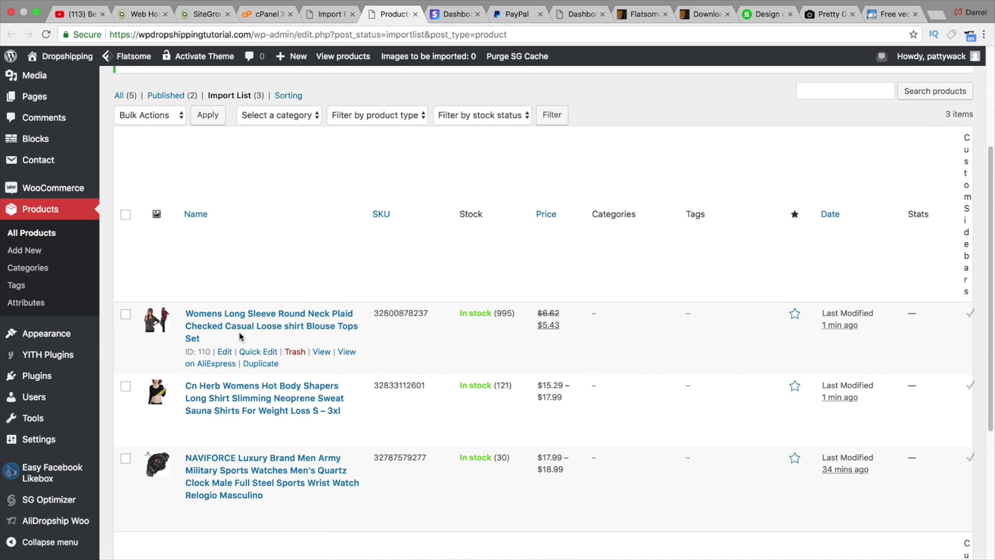
left_click(321, 352)
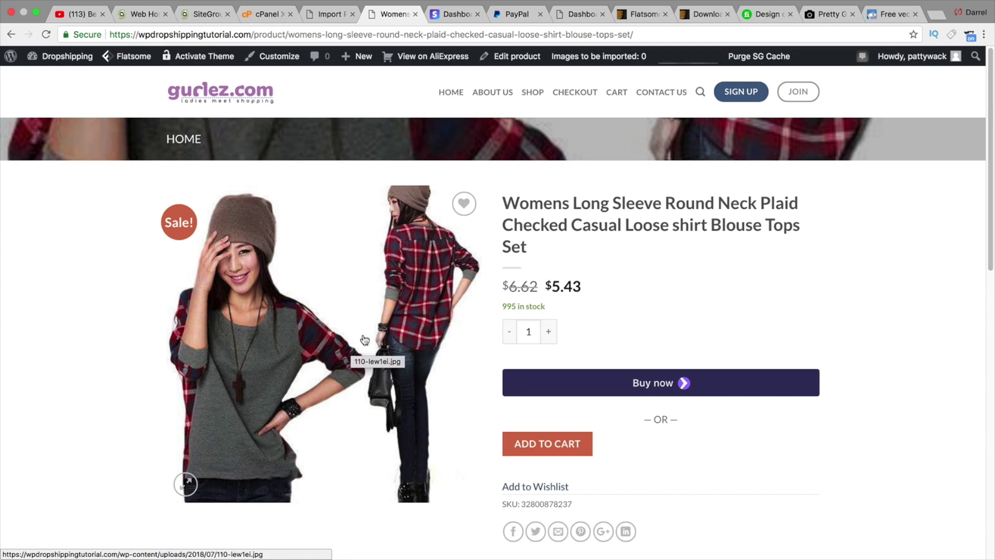
left_click_drag(529, 203, 558, 244)
scroll(559, 239, "down", 5)
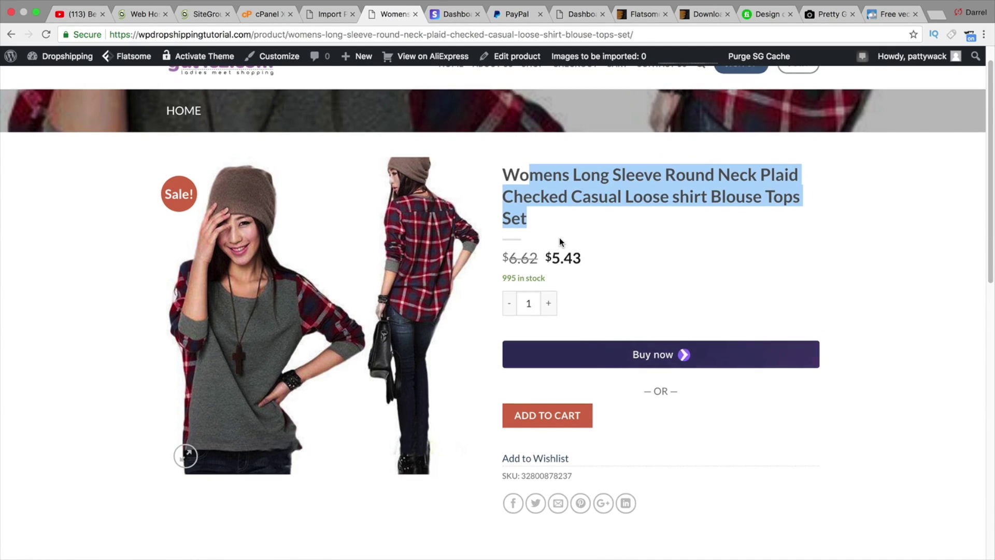
scroll(557, 237, "down", 4)
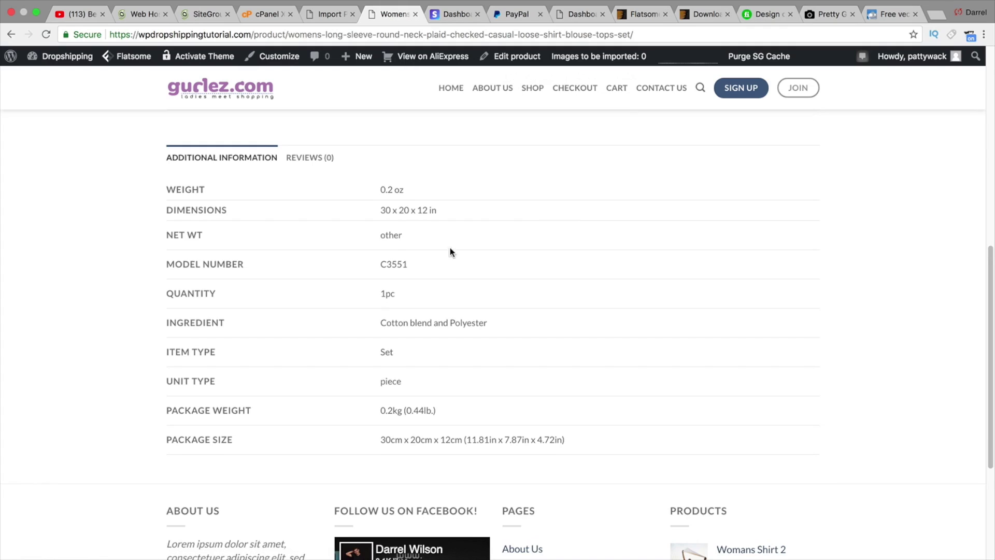
scroll(393, 269, "up", 9)
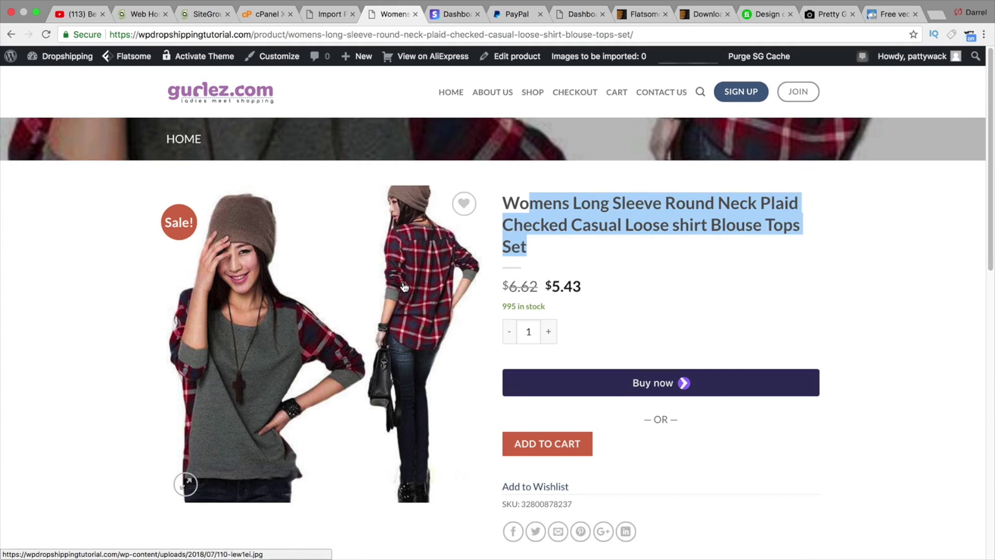
Shorten the plaid blouse's title to 'Womens Long Sleeve' and open its short description.
left_click(512, 60)
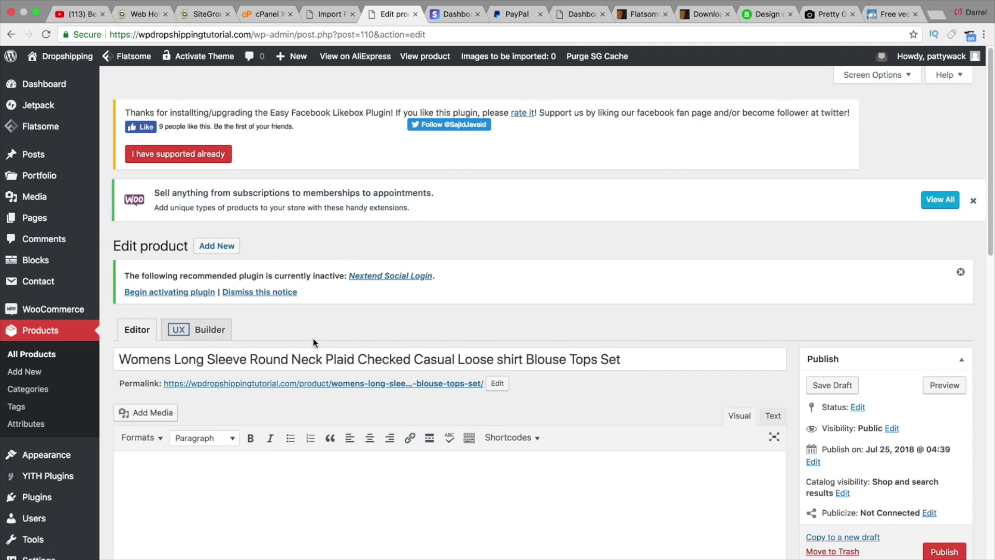
scroll(313, 337, "down", 2)
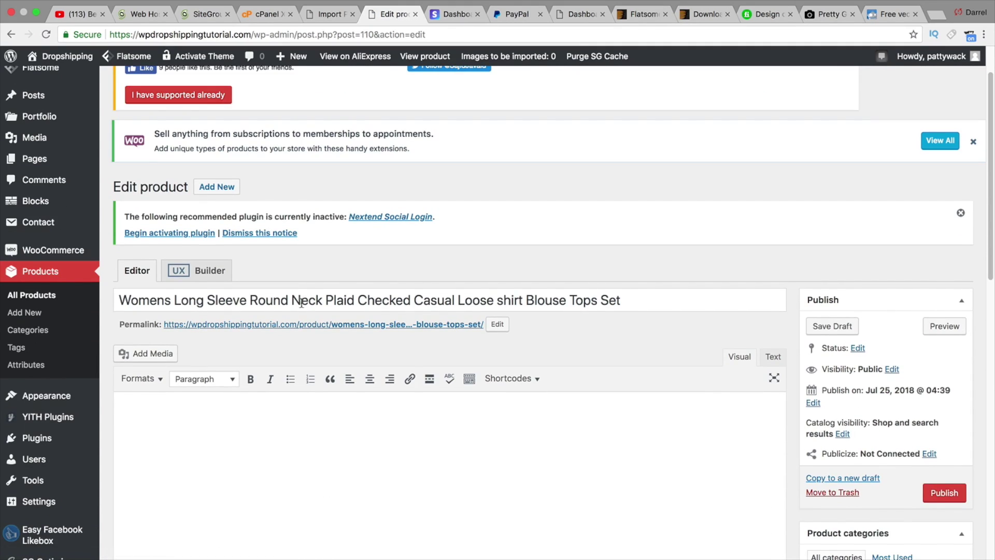
left_click_drag(251, 300, 749, 296)
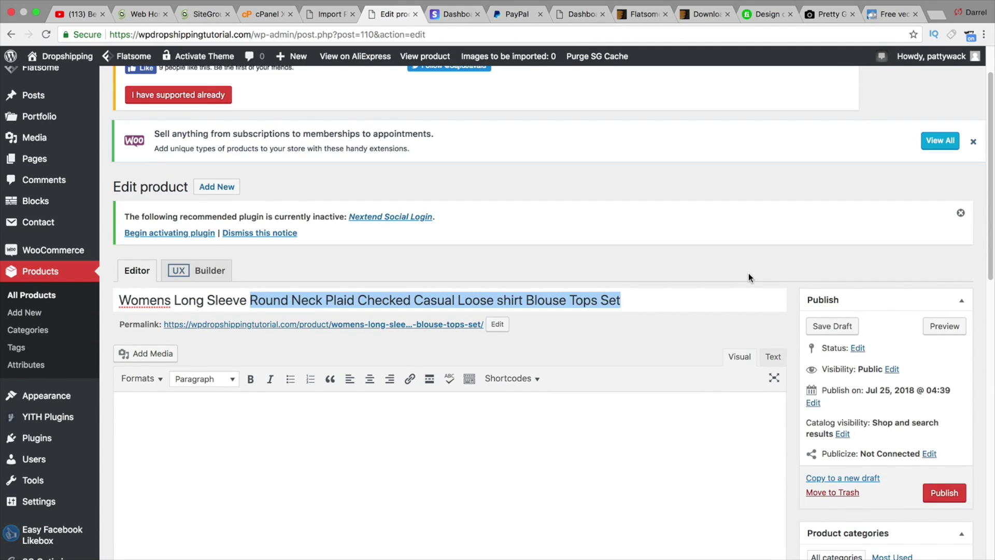
key("BackSpace")
scroll(713, 290, "down", 5)
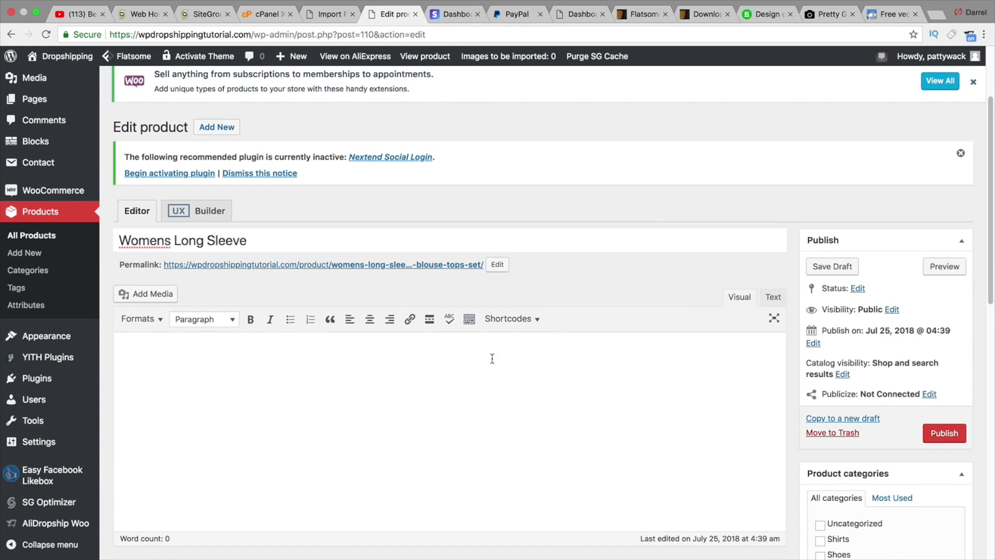
scroll(490, 362, "down", 15)
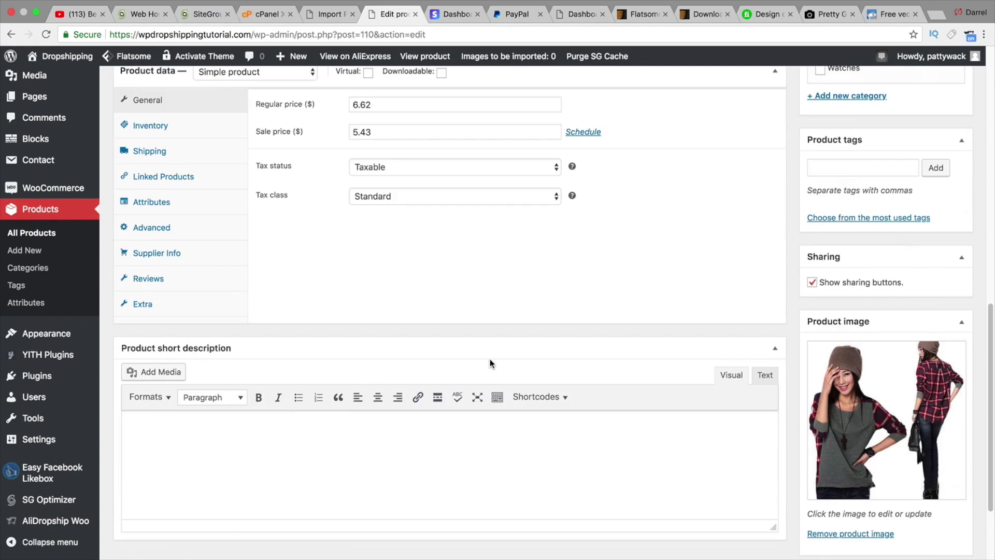
left_click(425, 417)
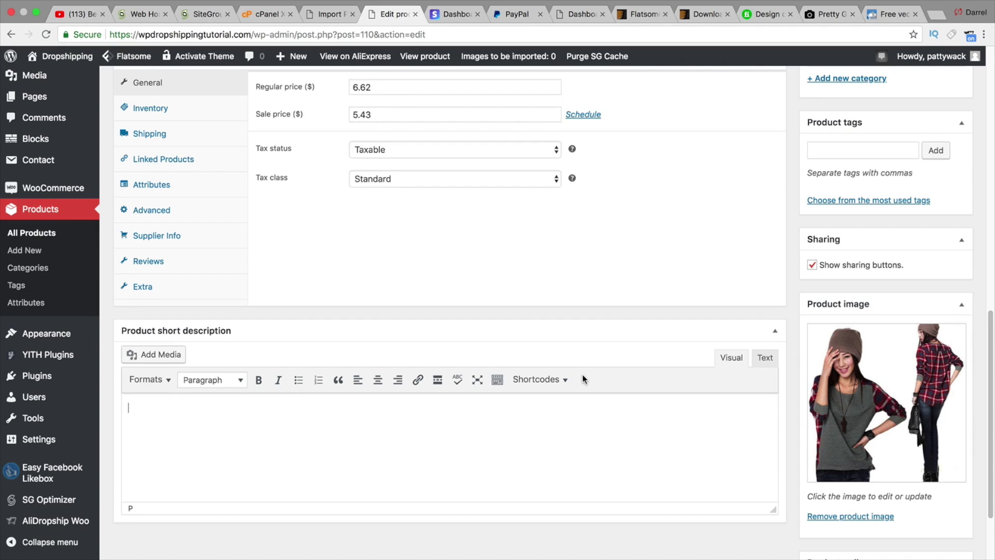
scroll(785, 326, "up", 4)
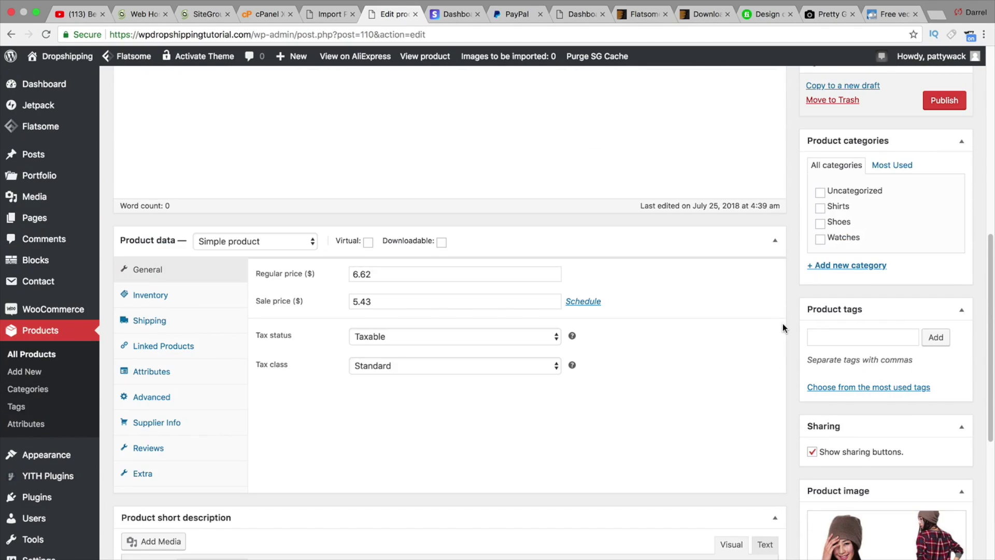
scroll(782, 323, "up", 9)
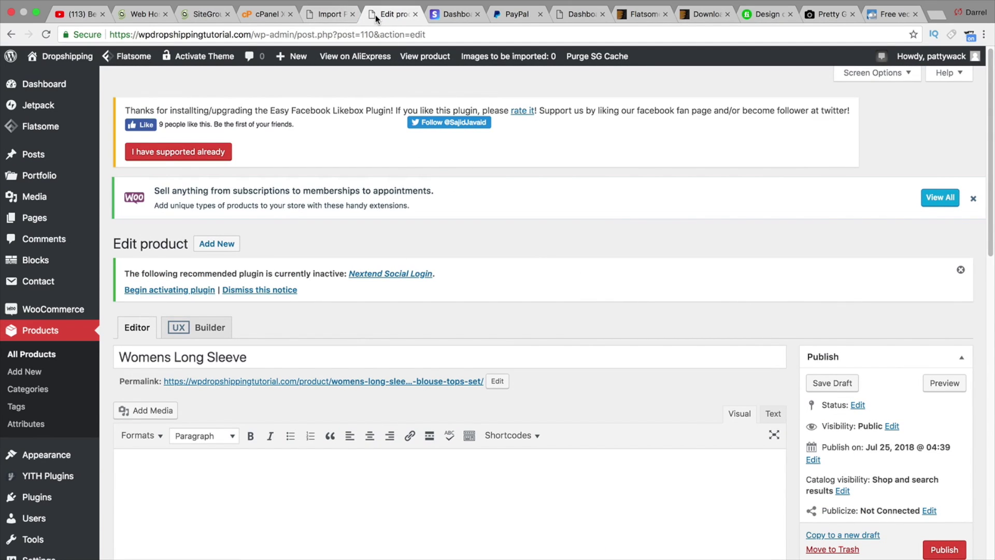
Load aliexpress.com in the Import Products tab.
left_click_drag(379, 16, 328, 16)
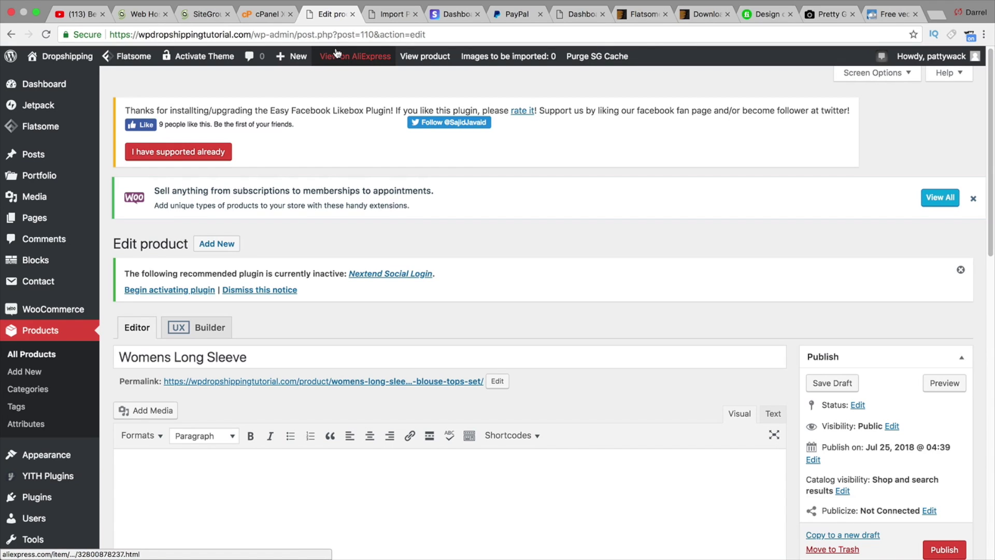
left_click(379, 15)
left_click(376, 34)
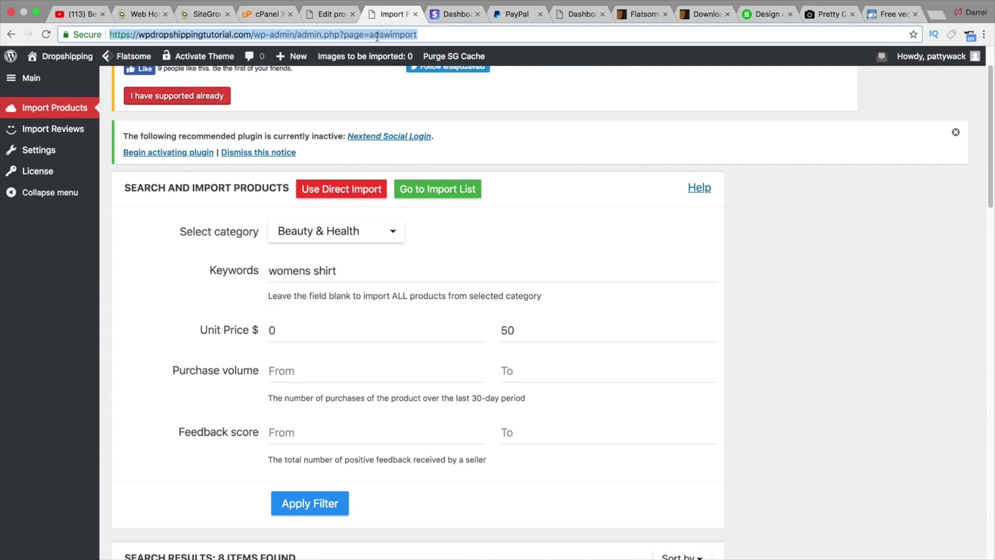
type("aliexpress.com")
key("Return")
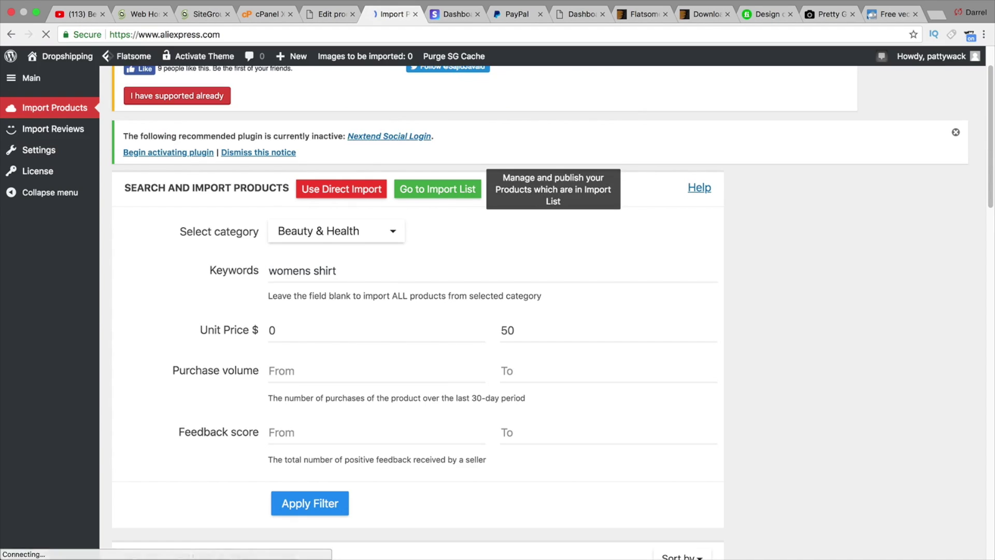
left_click(377, 35)
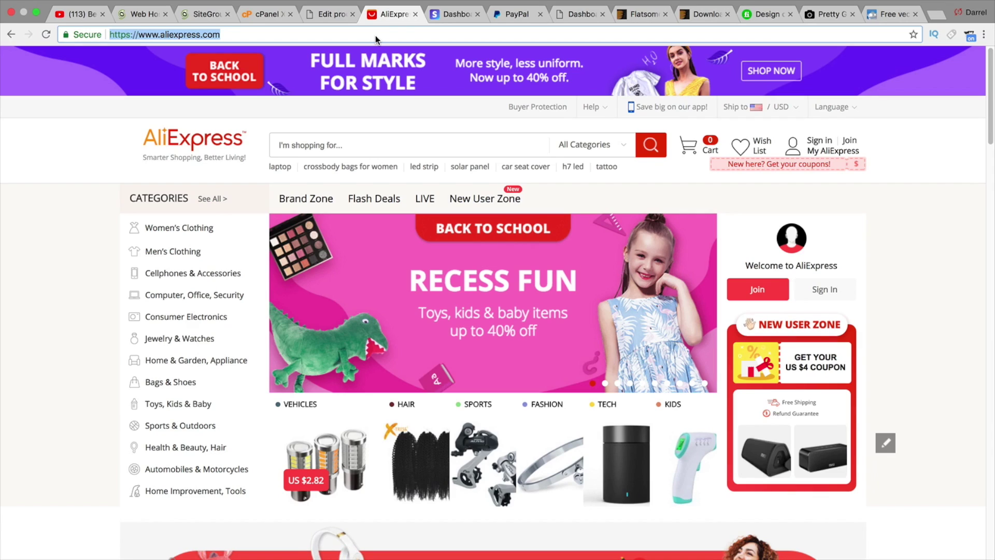
Google 'alidropship chrome extension' and open its Chrome Web Store listing.
type("google.com")
key("Return")
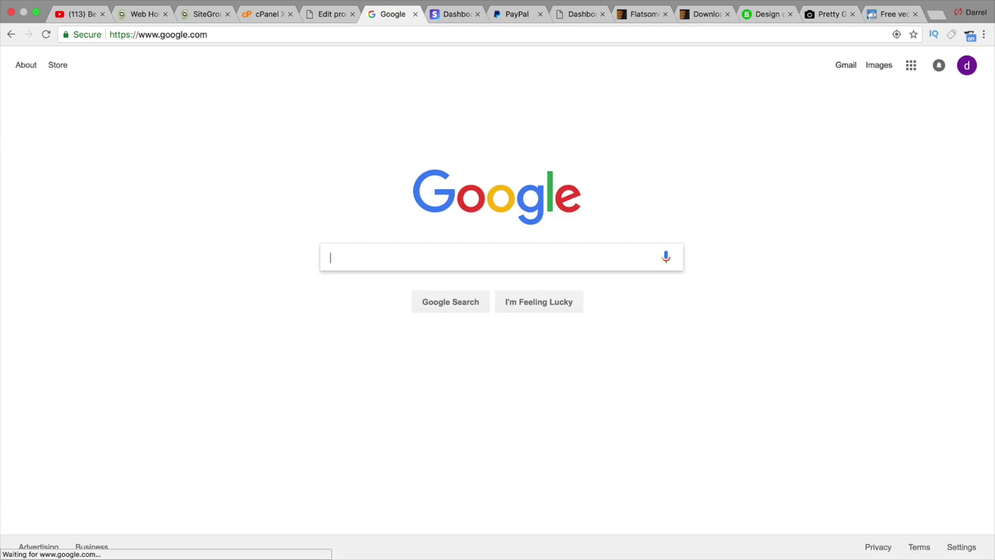
type("al")
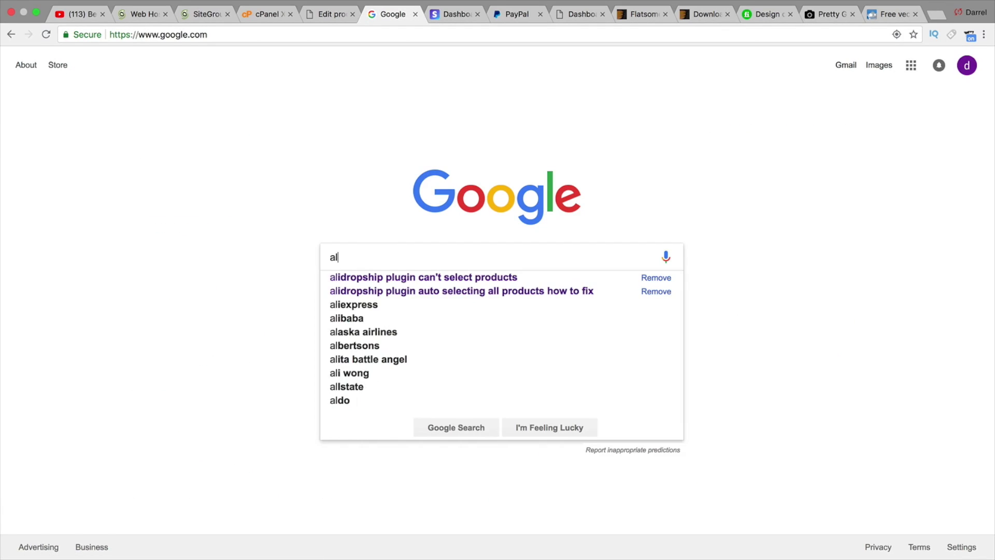
type("idropship ")
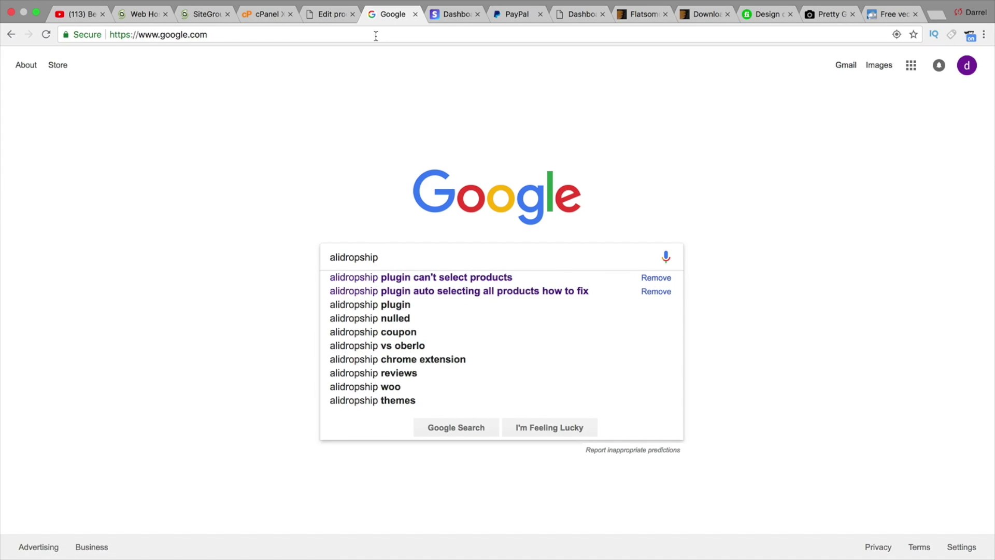
type("chrome")
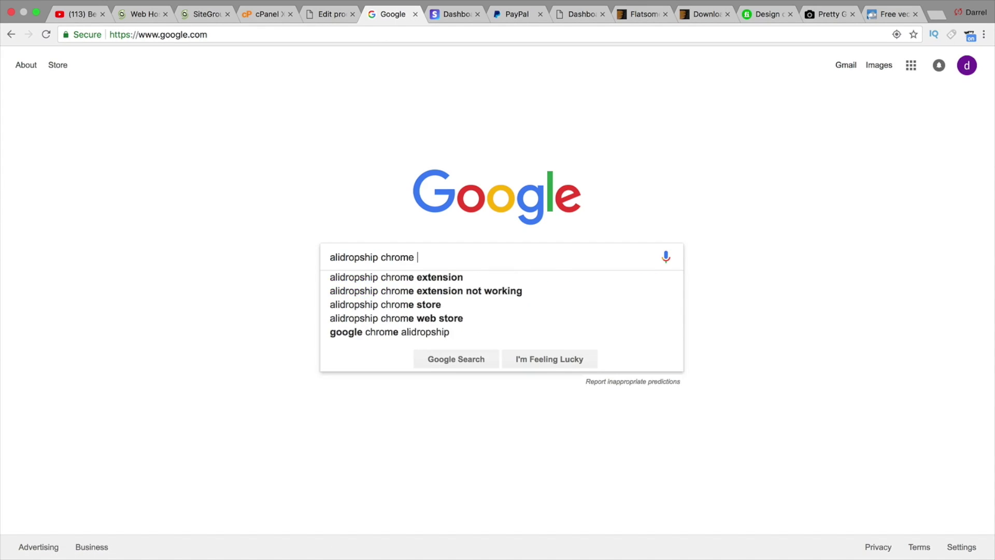
key("Down")
key("Return")
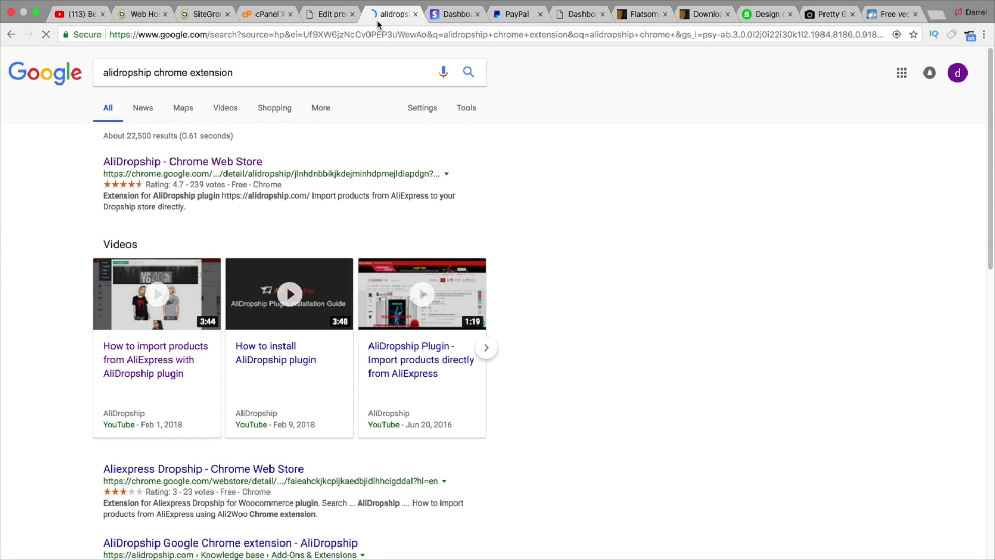
left_click(154, 164)
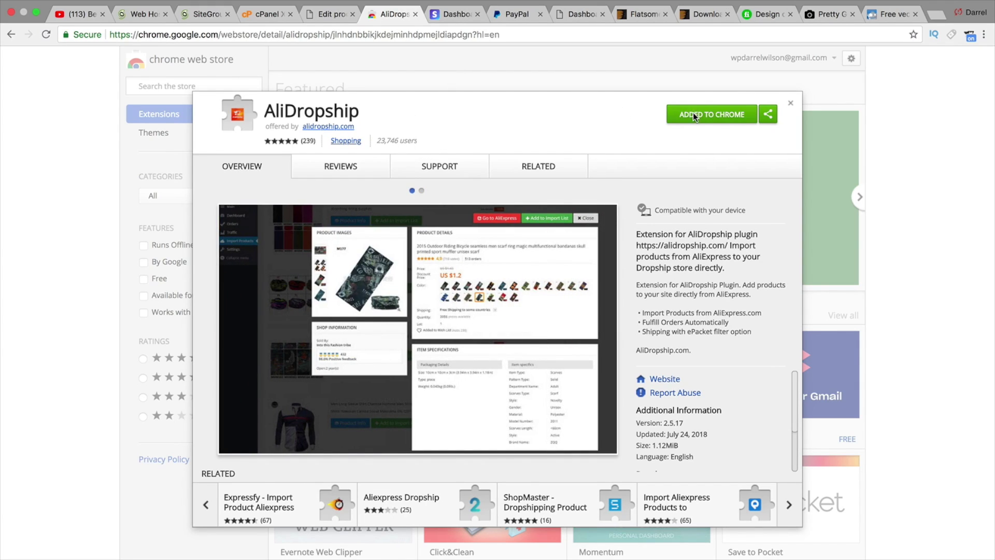
Check which store the AliDropship extension is linked to, then return to its listing.
left_click(970, 35)
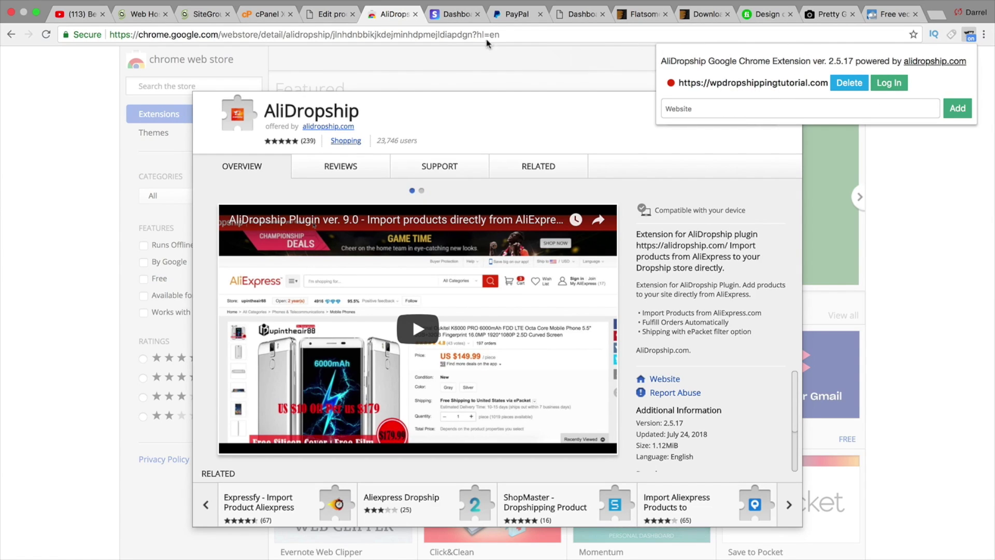
left_click(333, 16)
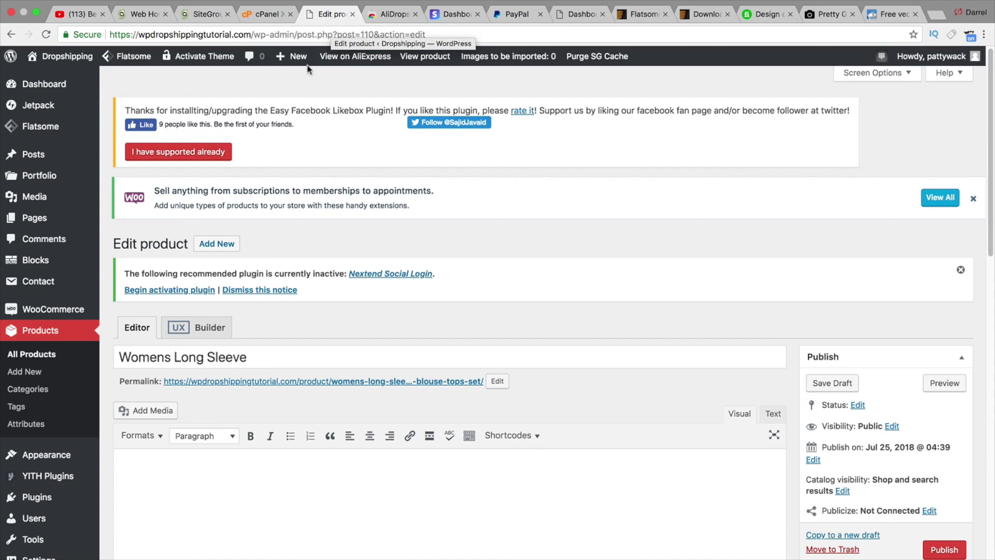
left_click(386, 14)
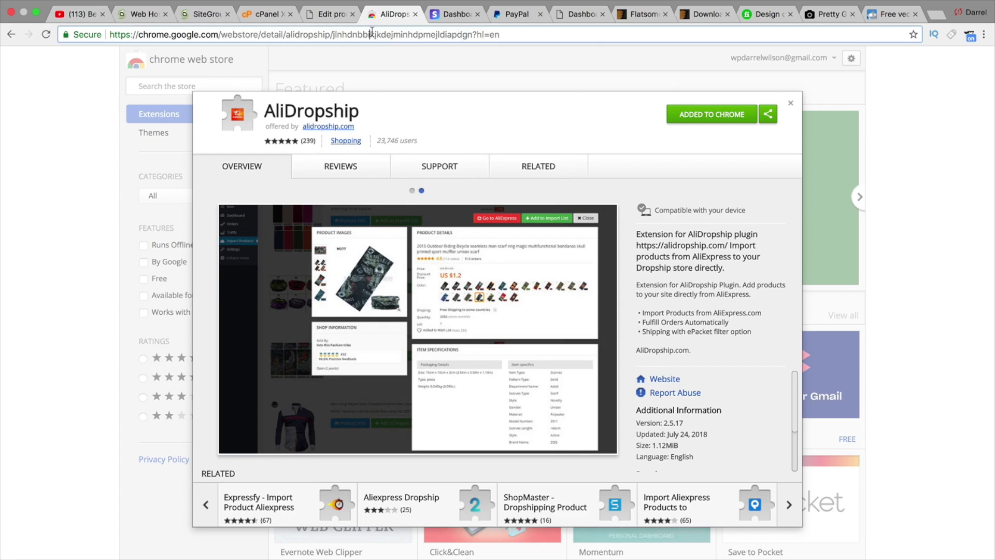
left_click(372, 33)
Search Google for aliexpress and open the AliExpress homepage.
type("google.com")
key("Return")
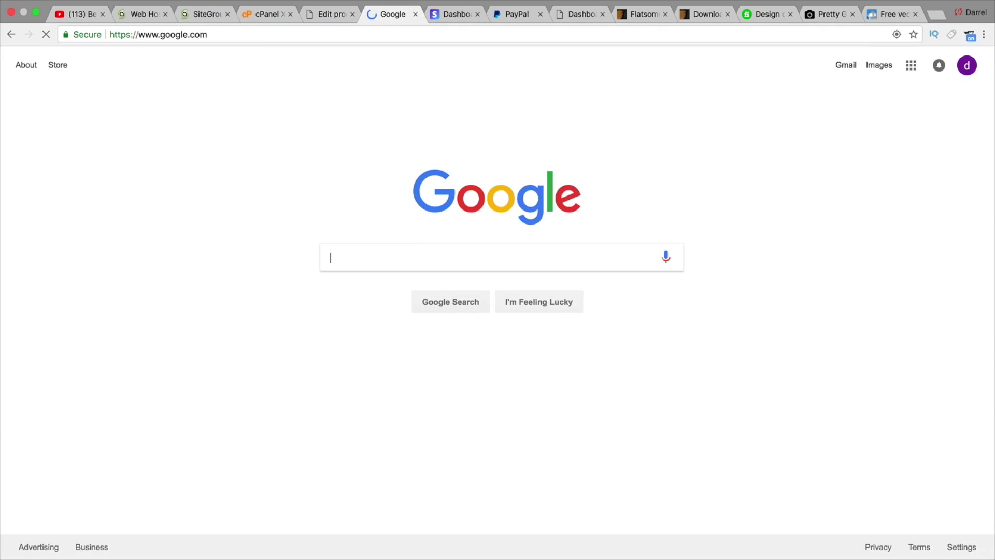
type("aliexpress")
key("Return")
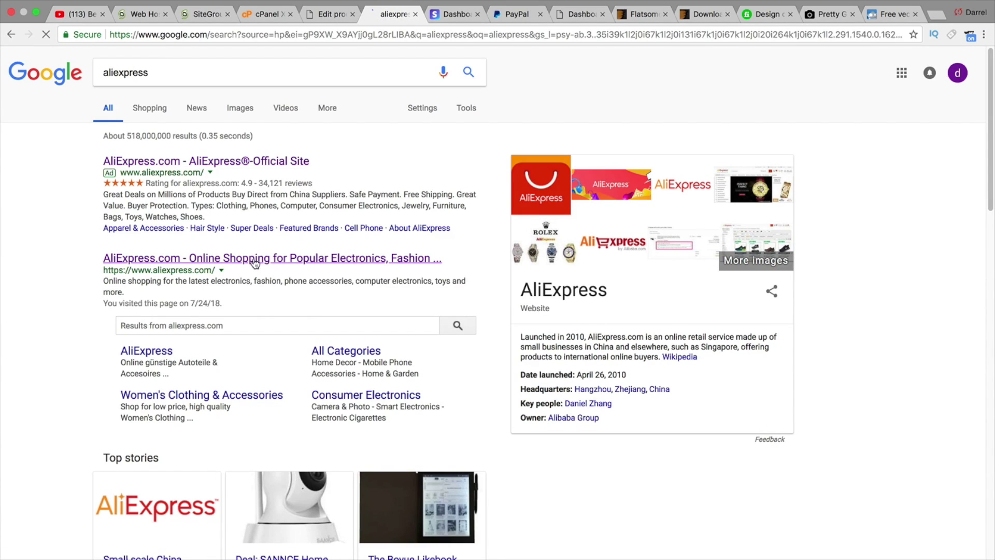
left_click(255, 259)
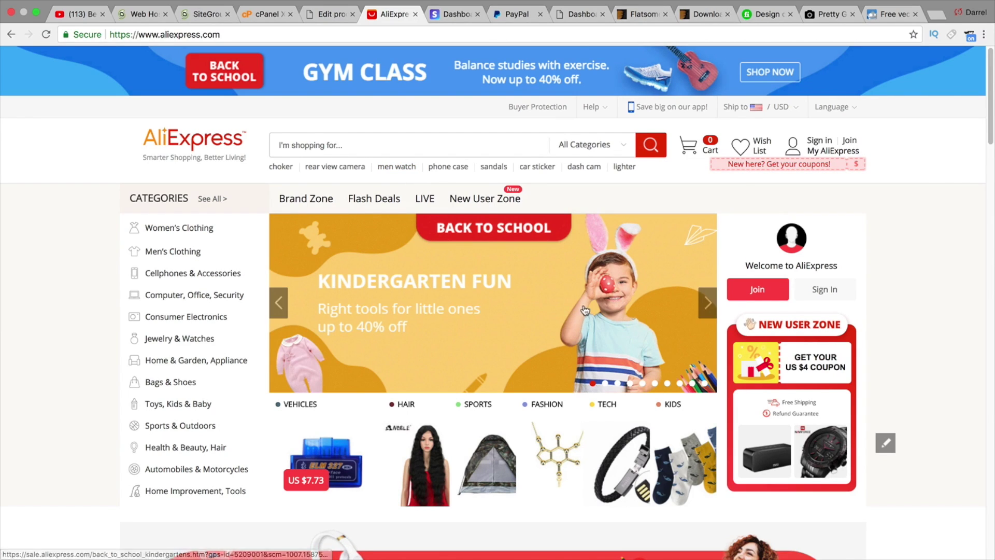
Open the Reolink Argus 2 solar camera from the Tech Class back-to-school sale.
scroll(581, 280, "down", 10)
scroll(580, 278, "down", 5)
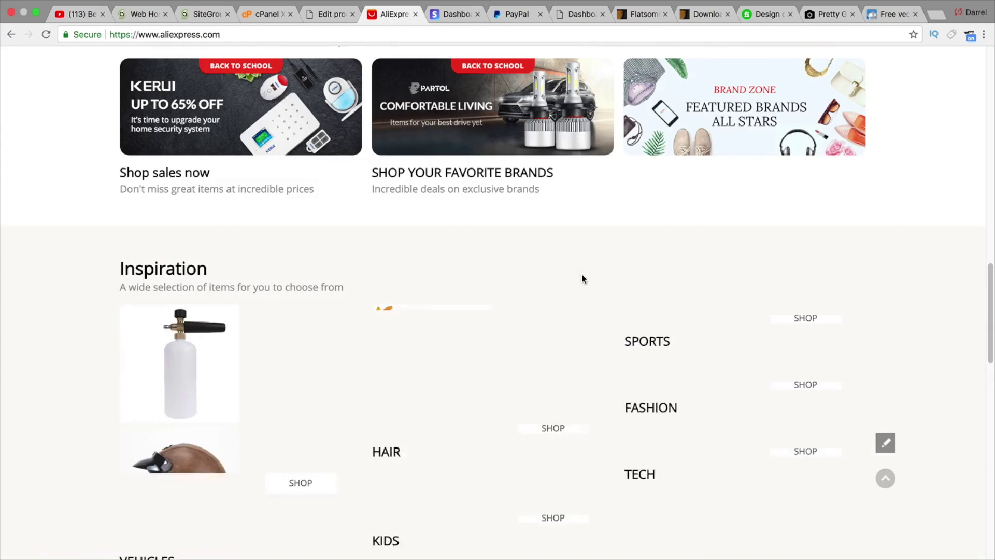
scroll(582, 278, "down", 5)
scroll(582, 275, "up", 10)
scroll(582, 270, "up", 10)
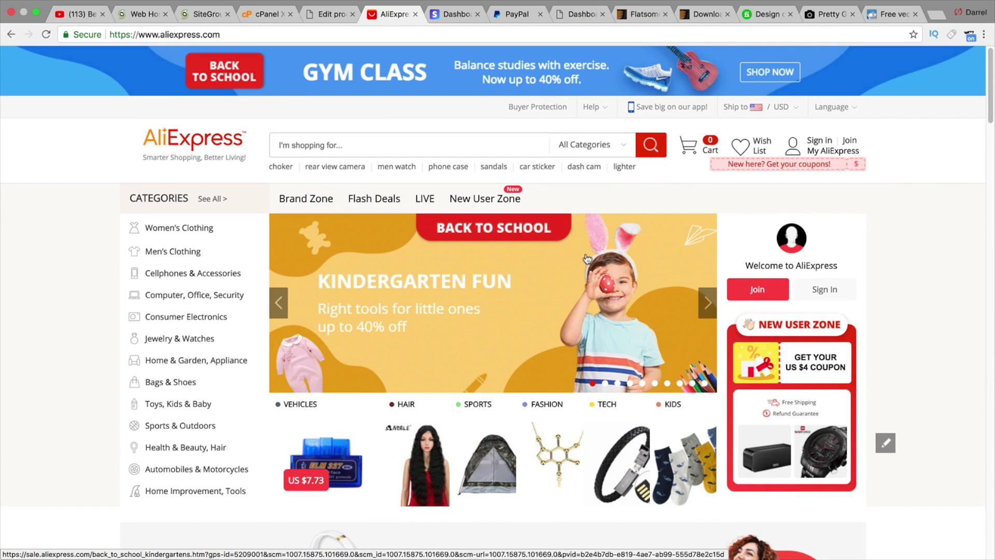
scroll(583, 266, "down", 8)
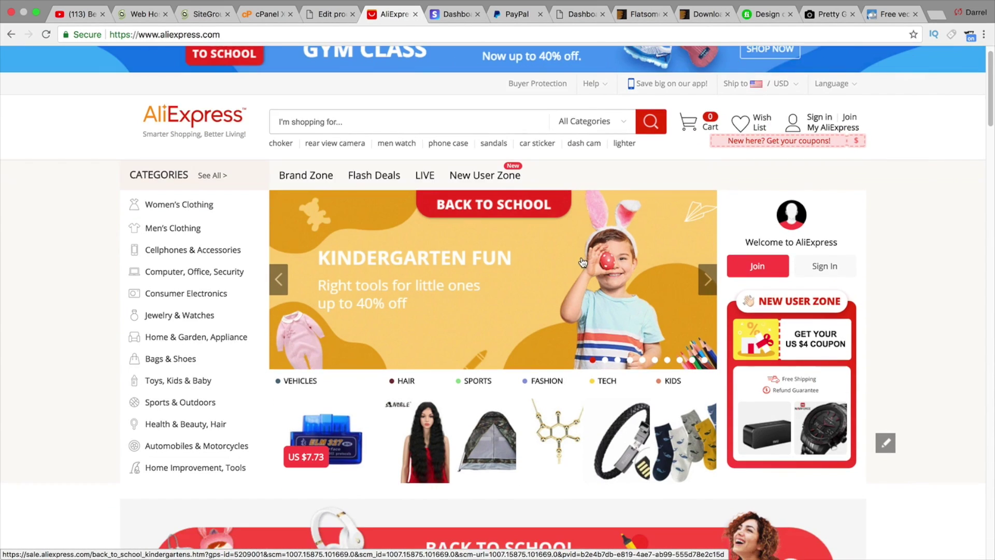
left_click(445, 314)
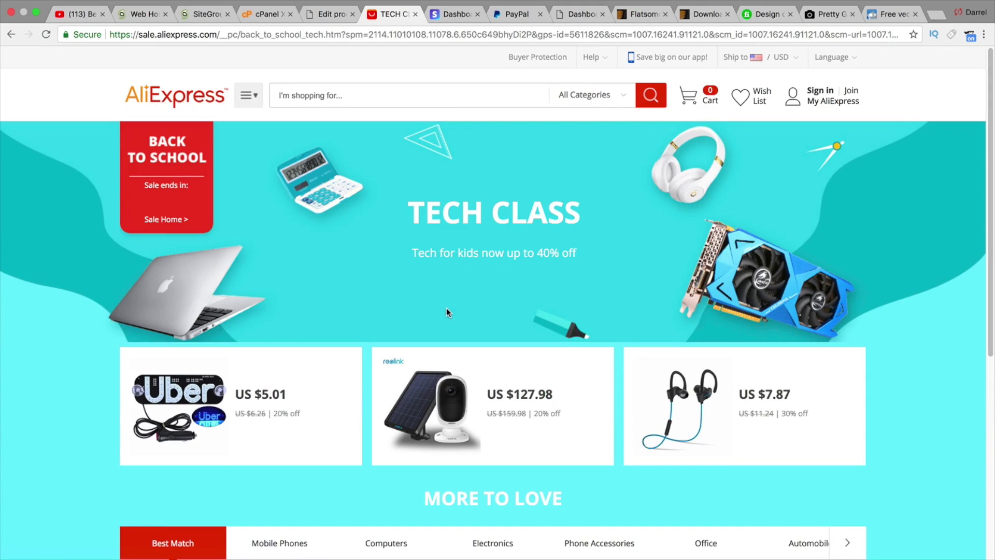
left_click(503, 397)
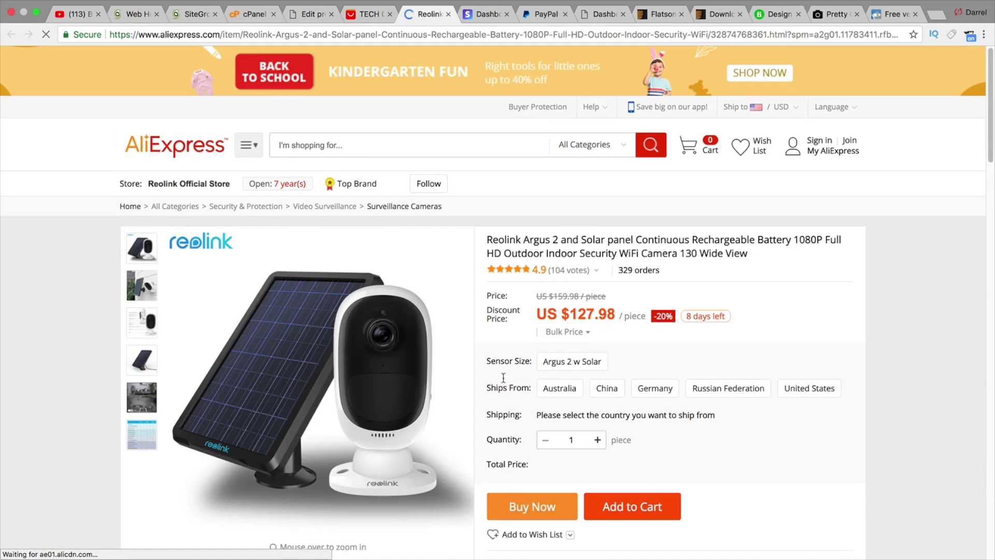
scroll(534, 321, "down", 3)
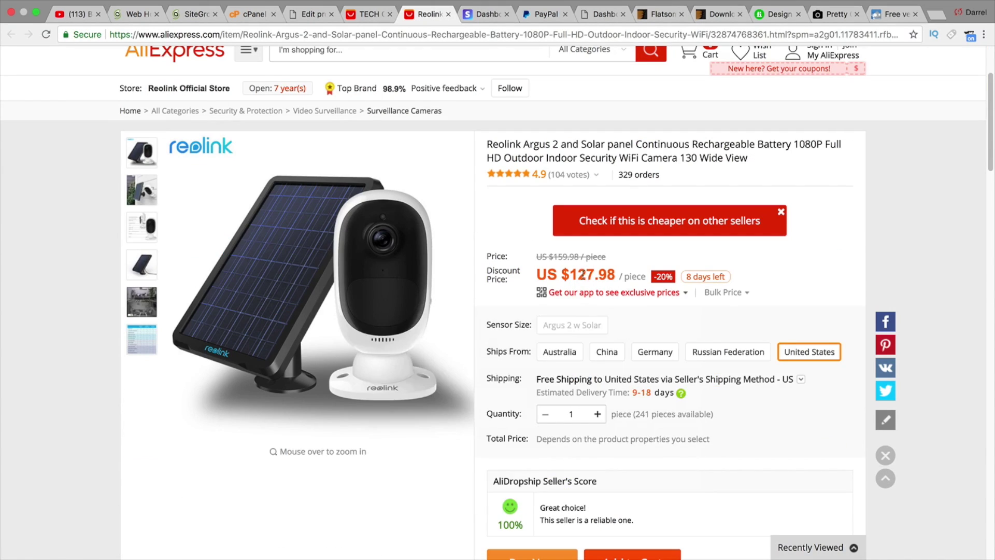
scroll(598, 282, "up", 3)
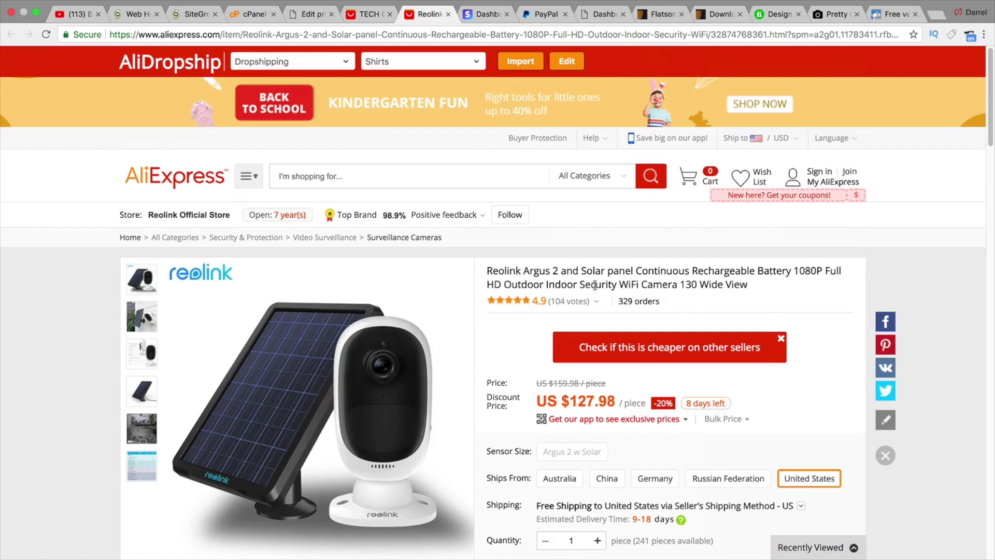
Search AliExpress for 'ninja star' and scroll through the results.
left_click(508, 174)
type("ninja star")
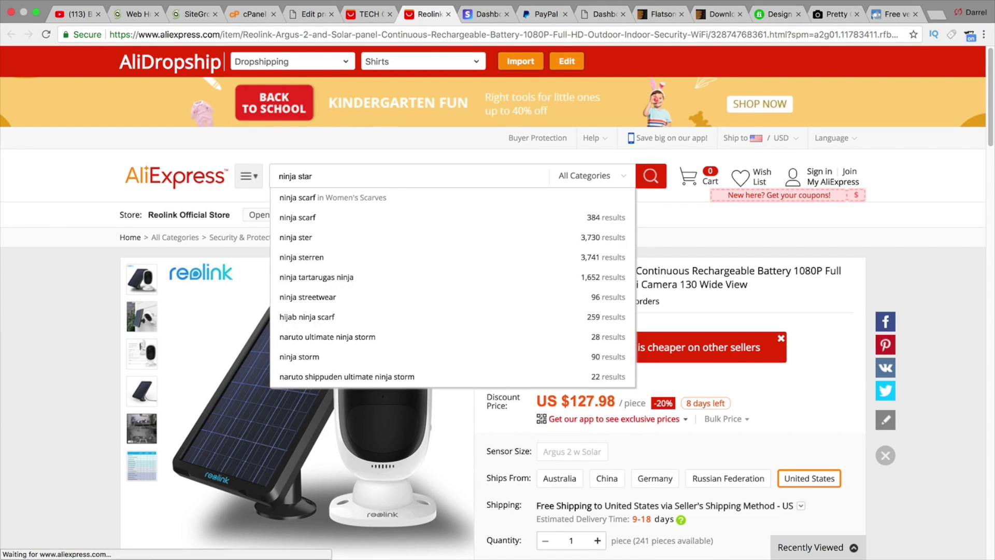
key("Return")
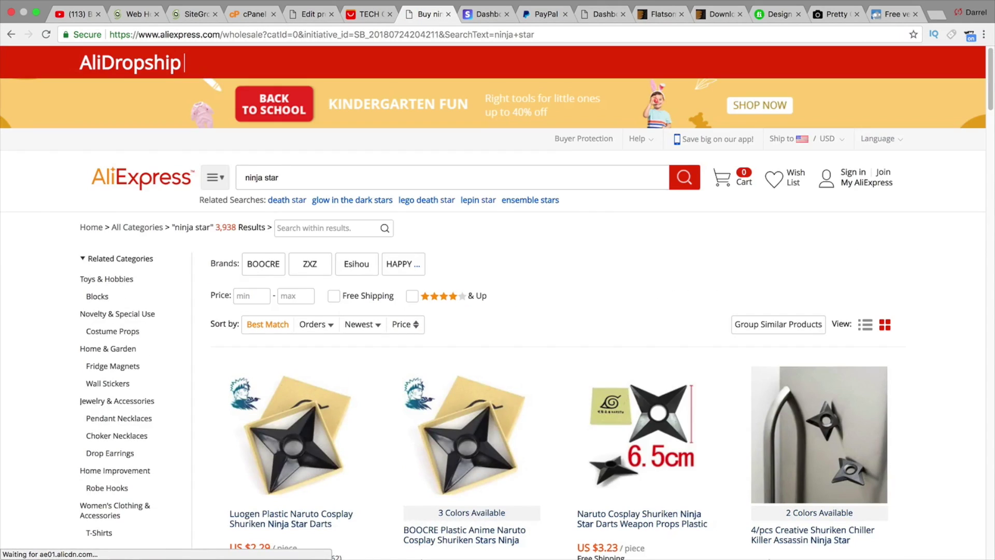
scroll(553, 293, "down", 4)
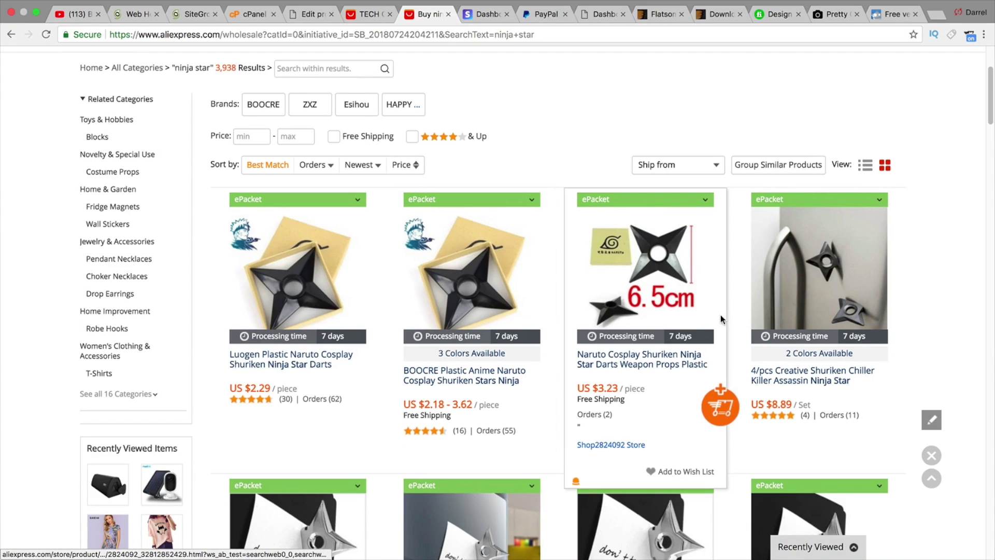
scroll(789, 299, "down", 1)
scroll(788, 299, "down", 4)
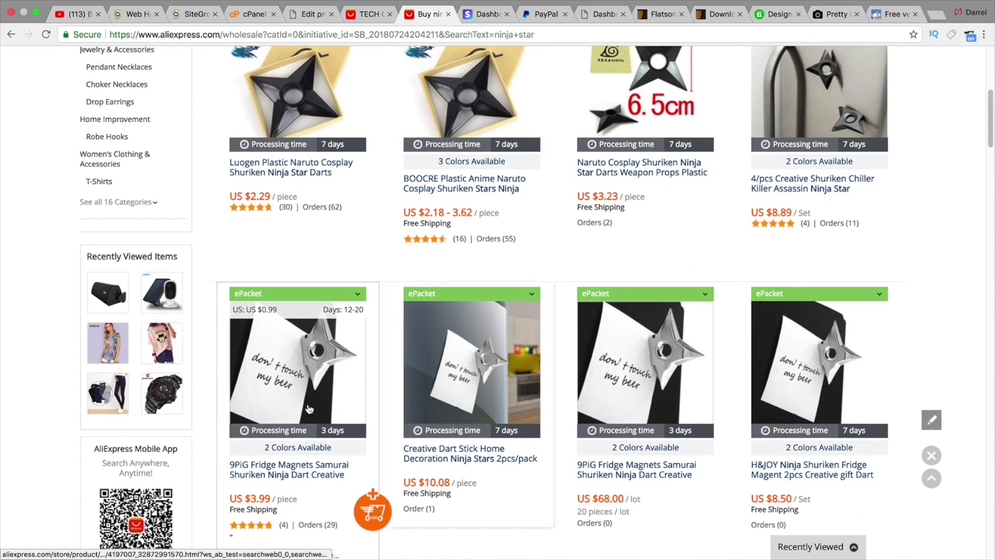
scroll(443, 389, "down", 3)
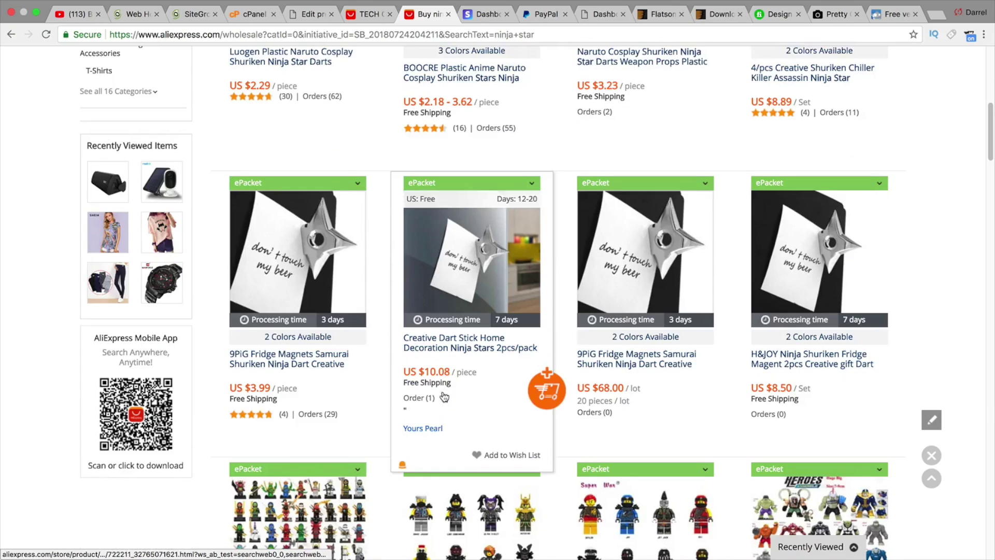
scroll(444, 394, "down", 4)
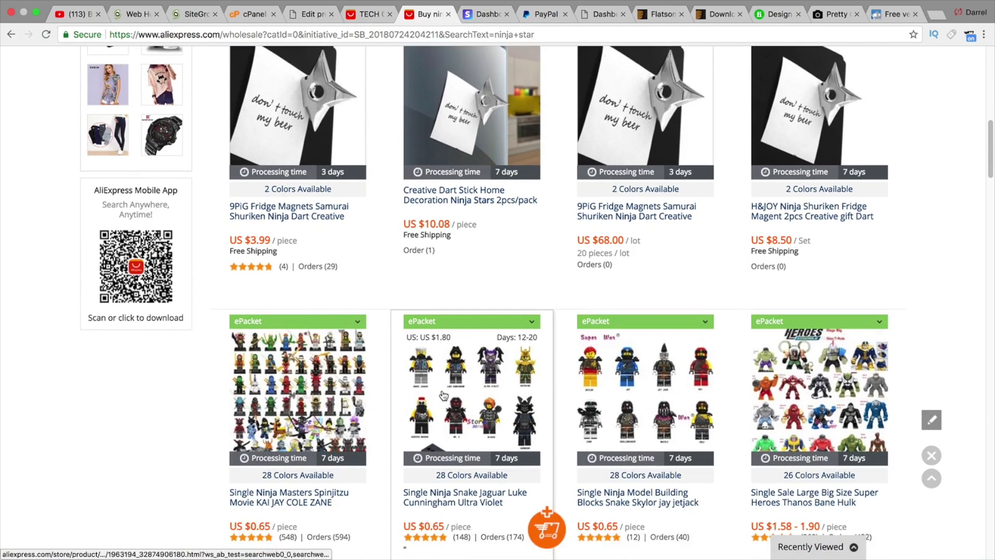
scroll(617, 358, "down", 3)
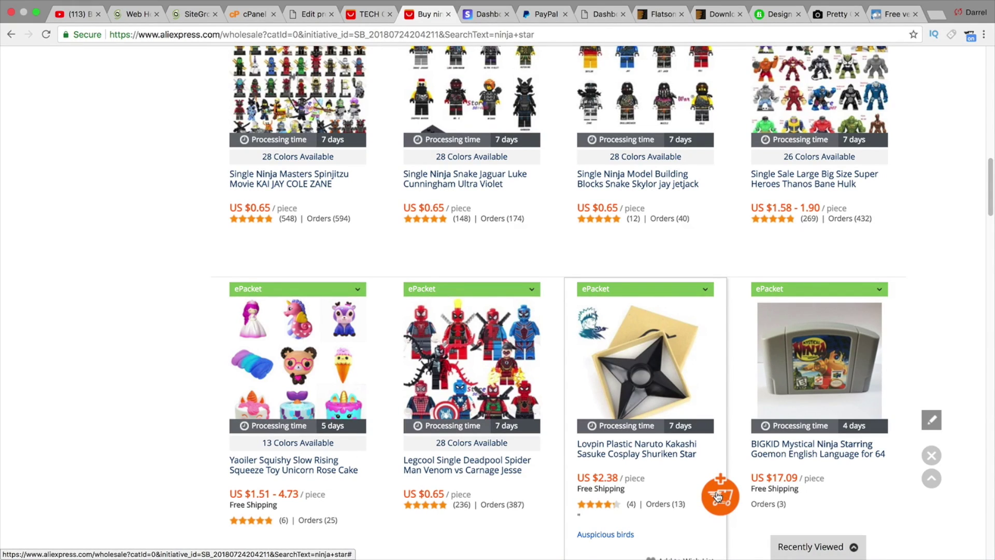
scroll(679, 438, "up", 15)
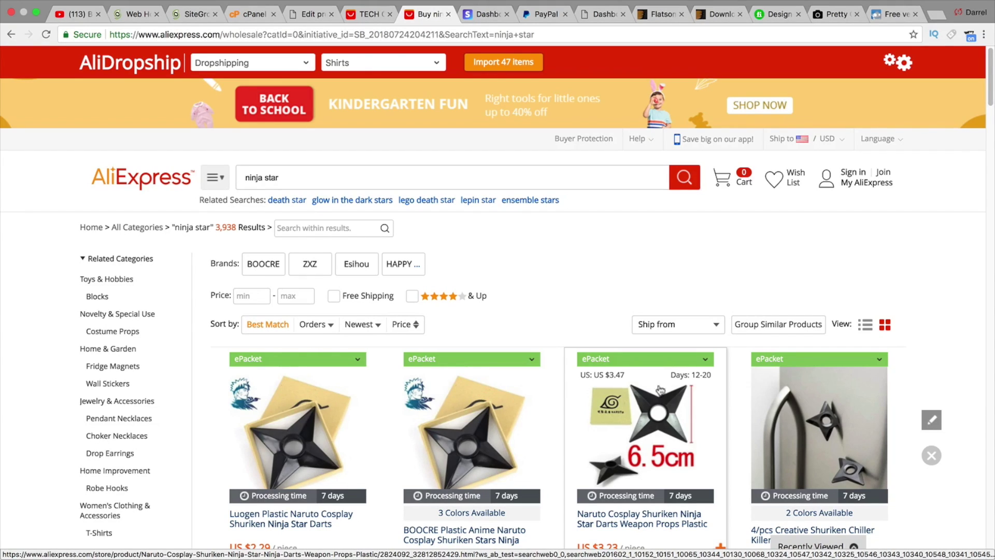
Replace the search term with 'women shirts', bringing up 480,756 results.
left_click(415, 179)
key("BackSpace")
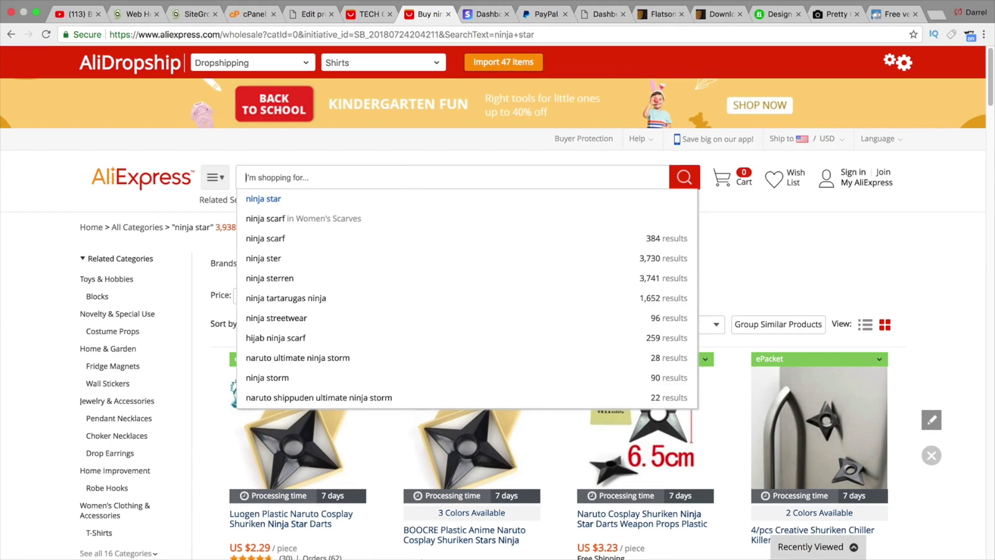
type("women")
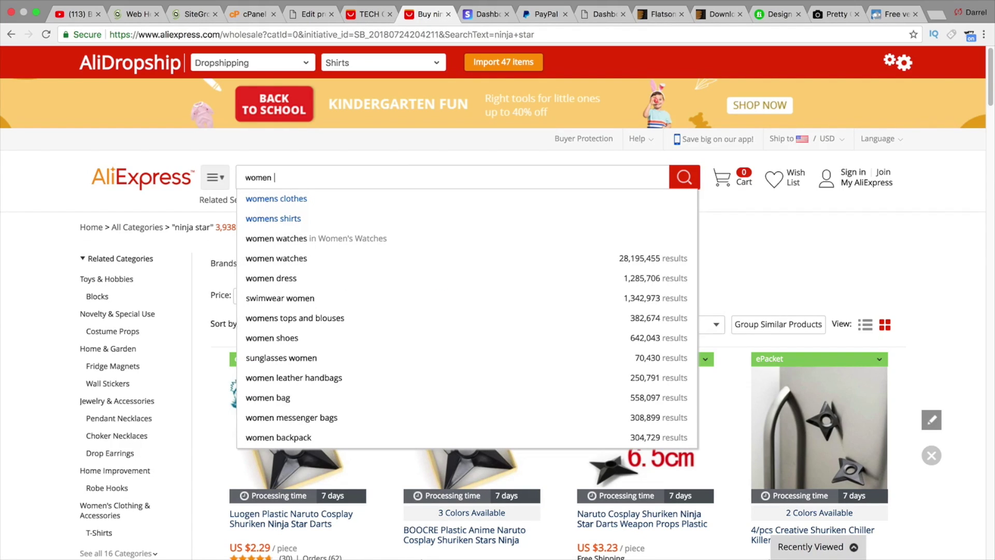
key("Down")
key("Down")
key("Down")
key("Down")
key("Up")
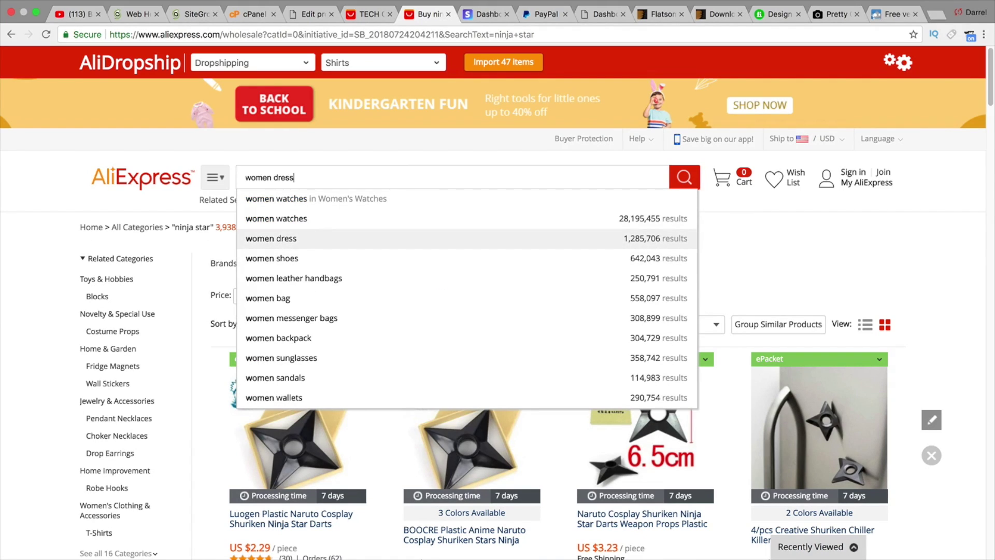
key("Up")
key("BackSpace")
key("BackSpace")
key("BackSpace")
key("BackSpace")
key("BackSpace")
key("BackSpace")
key("BackSpace")
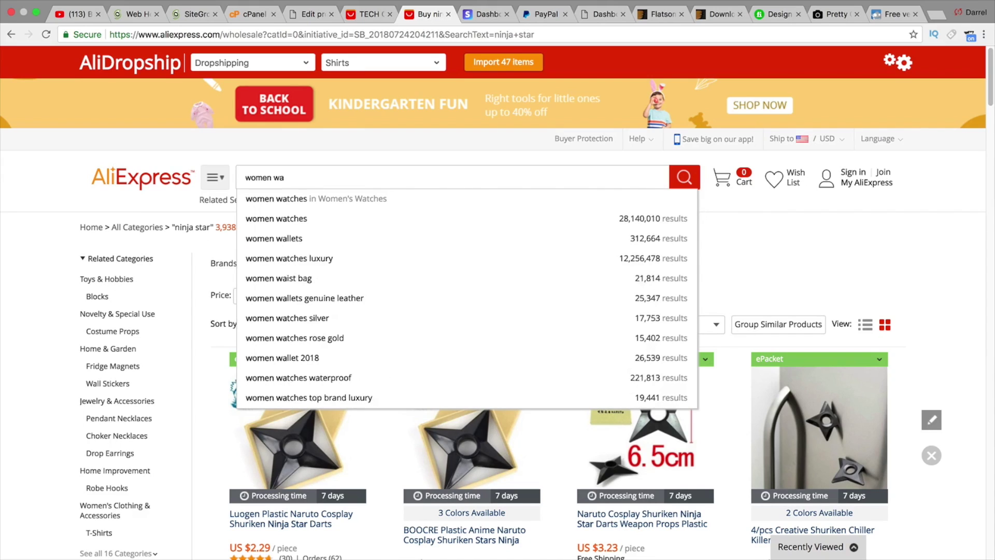
type("shirts")
key("Return")
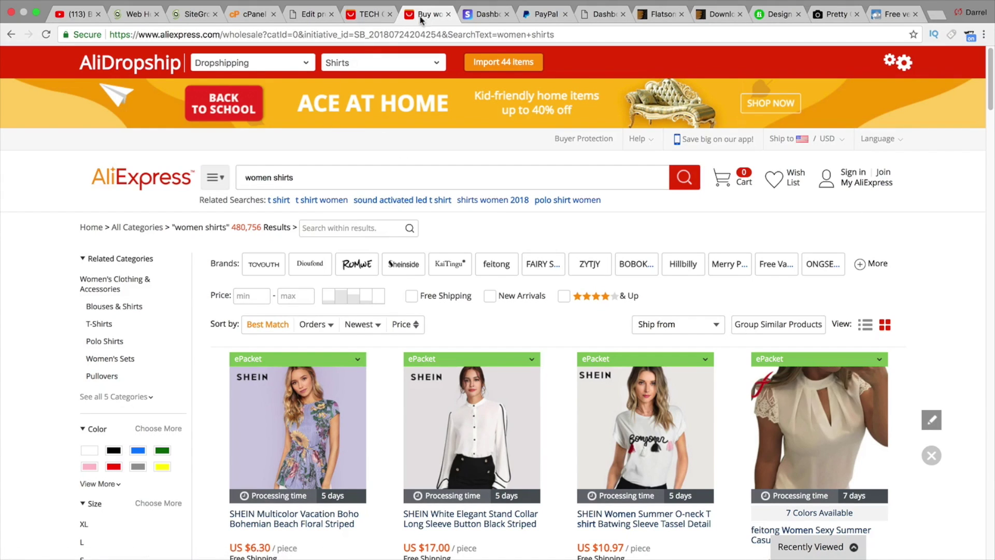
left_click_drag(415, 14, 367, 19)
Leave the product editor for AliDropship Woo's Settings and License pages, then return to AliExpress.
left_click(310, 14)
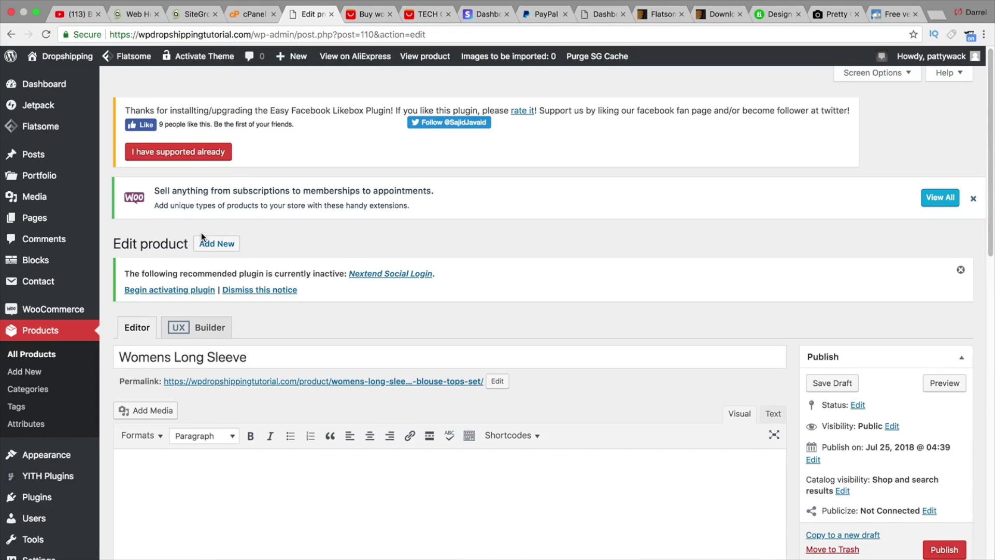
scroll(42, 361, "down", 15)
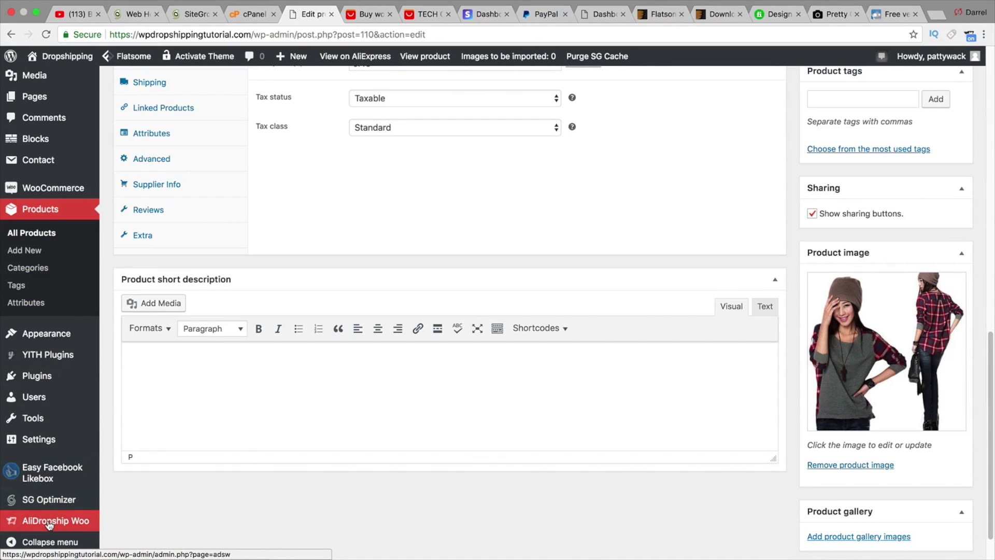
left_click(49, 520)
left_click(574, 192)
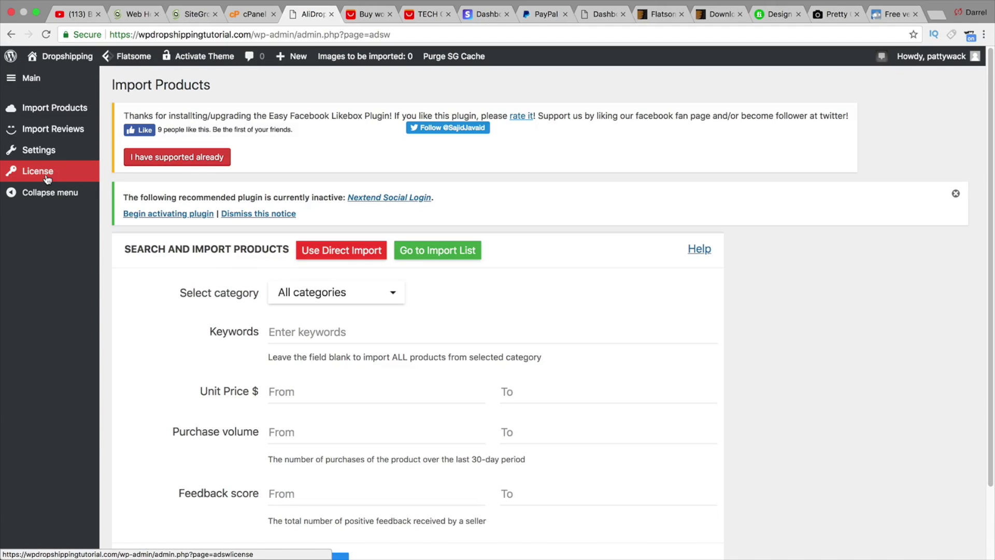
left_click(55, 160)
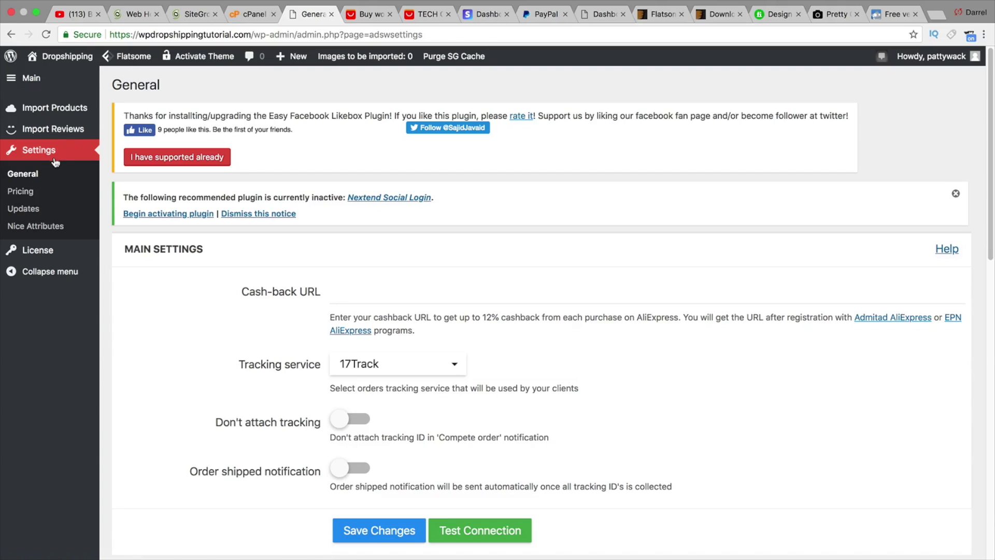
left_click(54, 254)
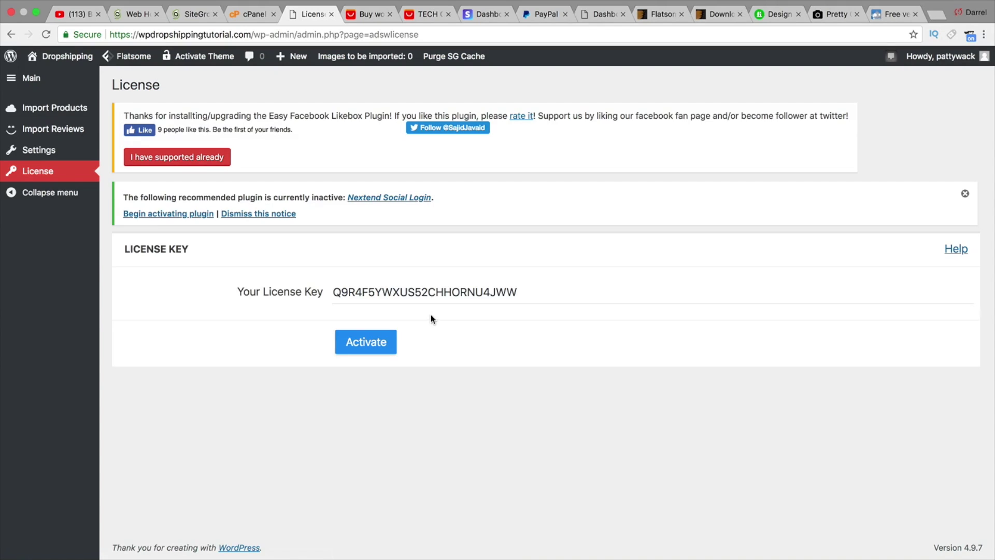
left_click(374, 14)
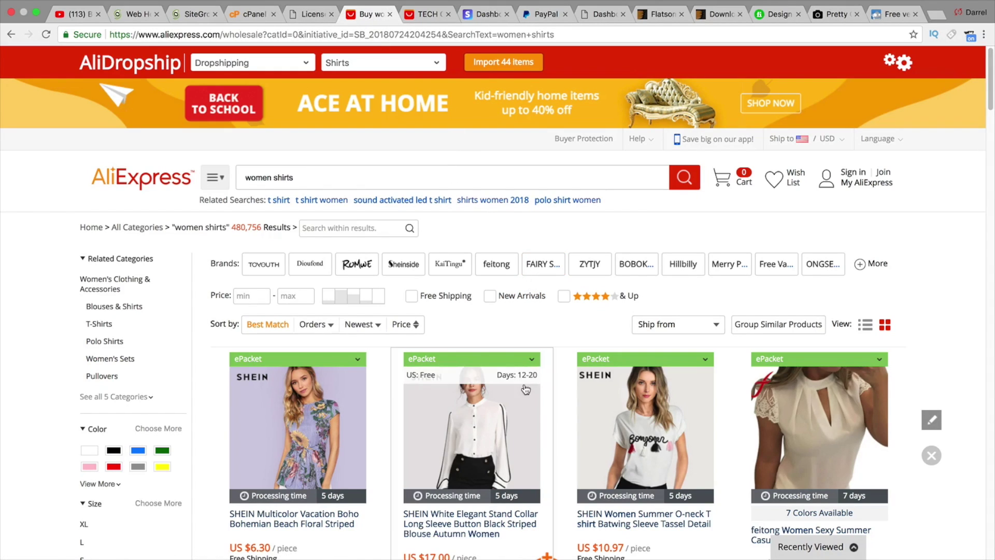
Untick 'Hide product without ePacket' in AliDropship's import settings, raising importable items to 47.
scroll(526, 386, "down", 1)
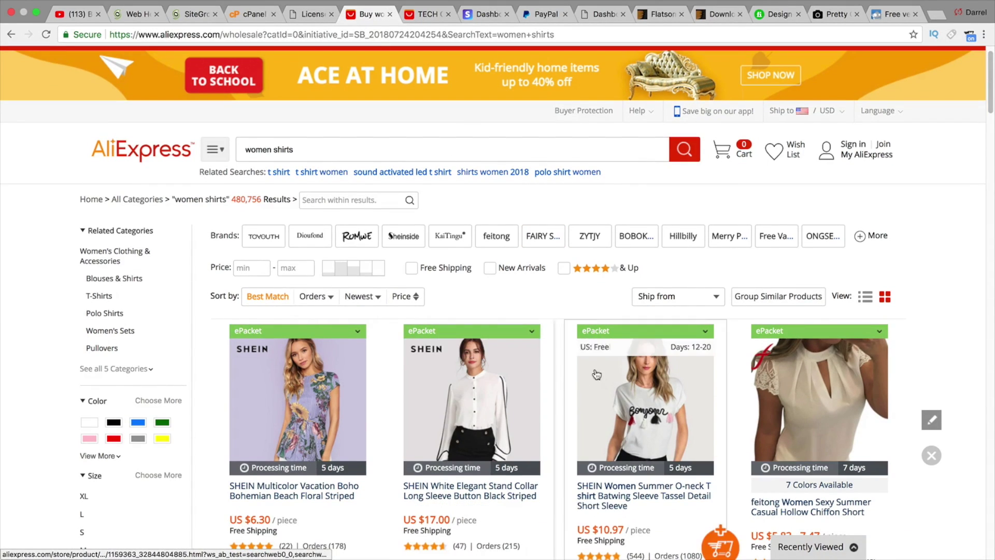
scroll(647, 362, "down", 4)
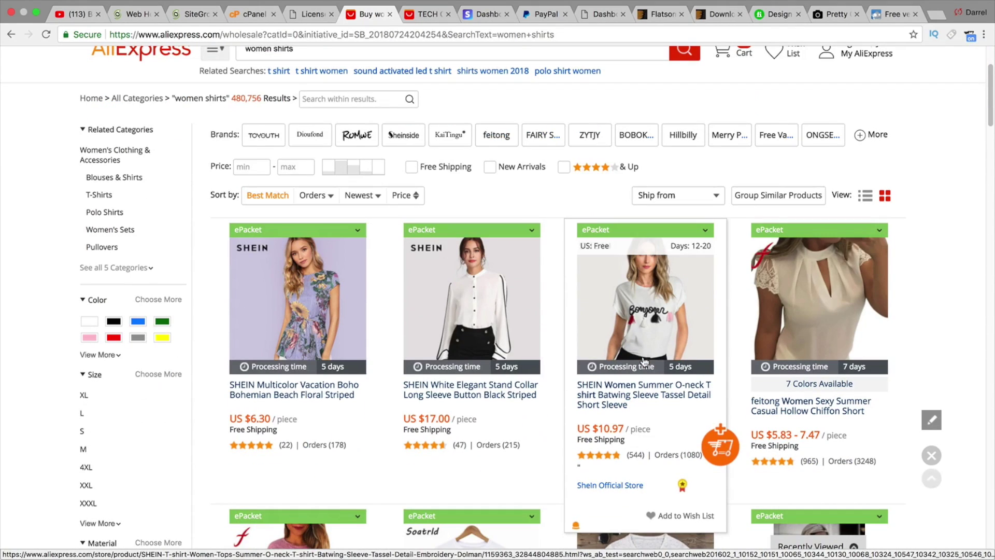
scroll(749, 340, "down", 1)
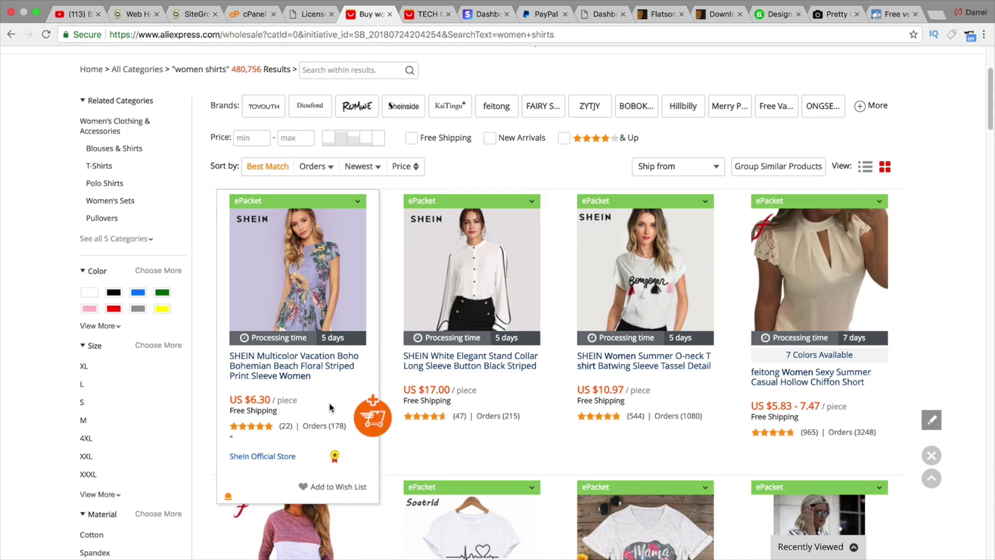
scroll(330, 409, "up", 3)
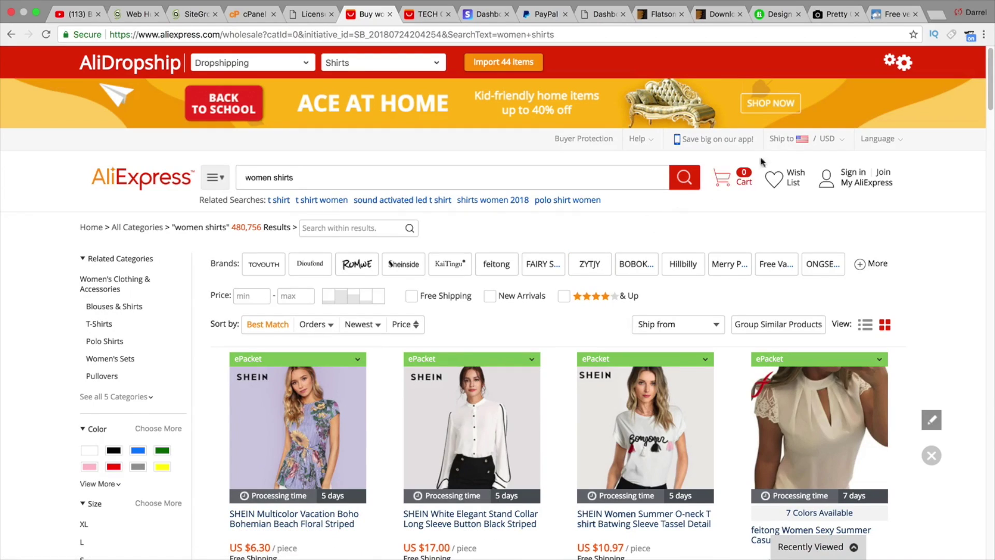
left_click(889, 64)
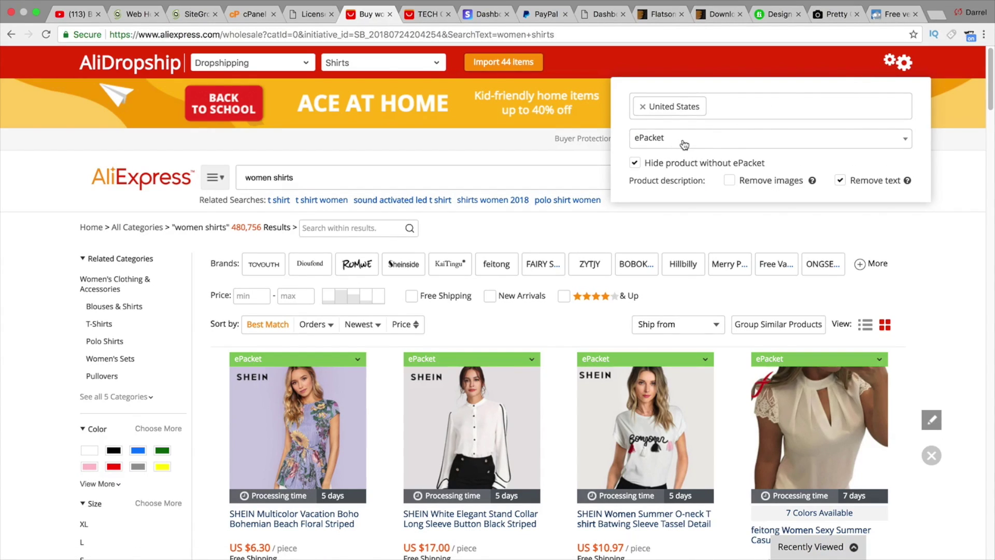
left_click(635, 163)
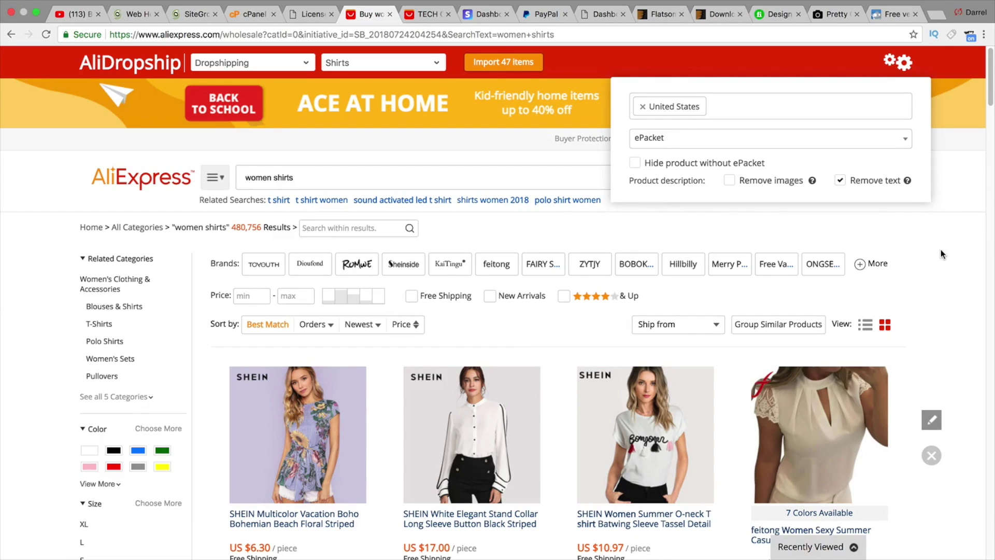
left_click(903, 71)
scroll(933, 291, "down", 10)
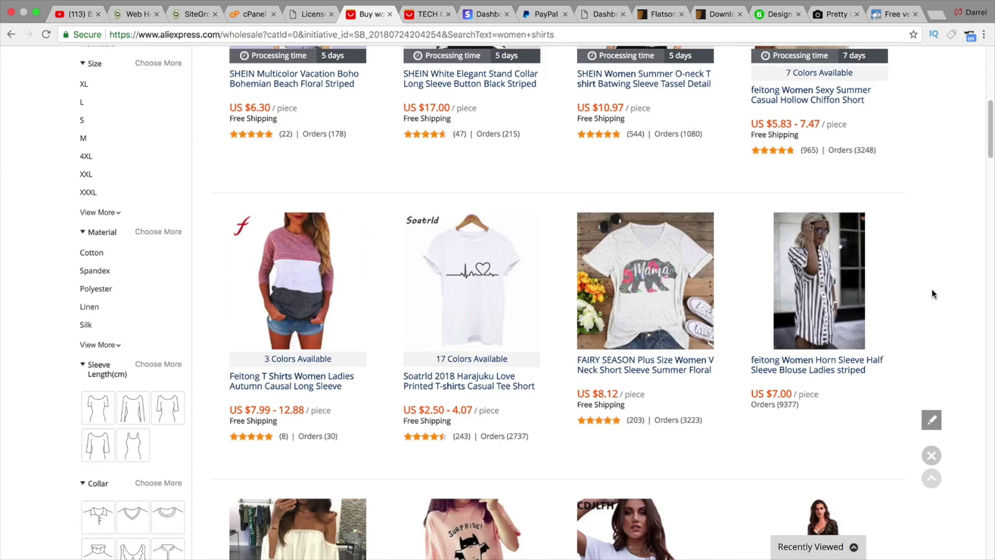
scroll(928, 280, "down", 12)
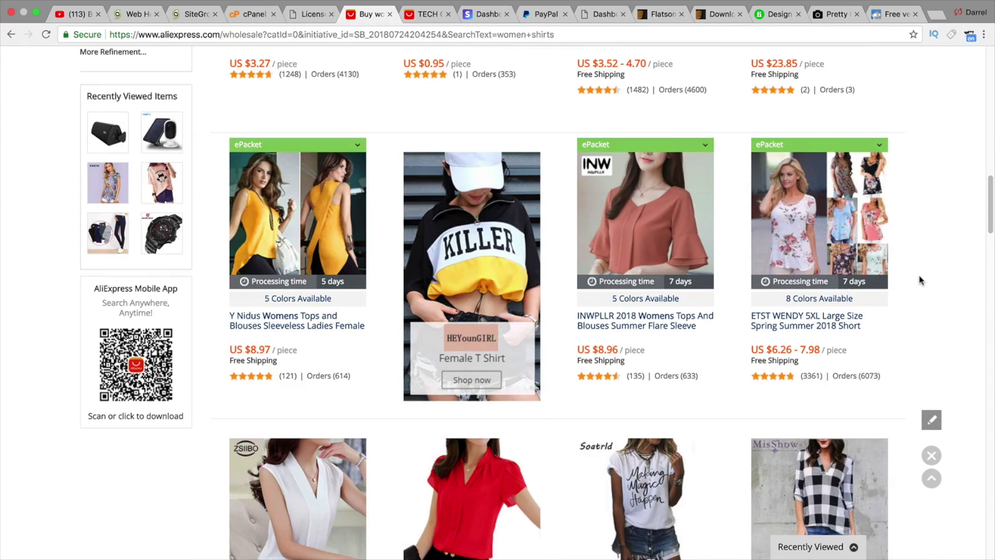
scroll(959, 262, "down", 5)
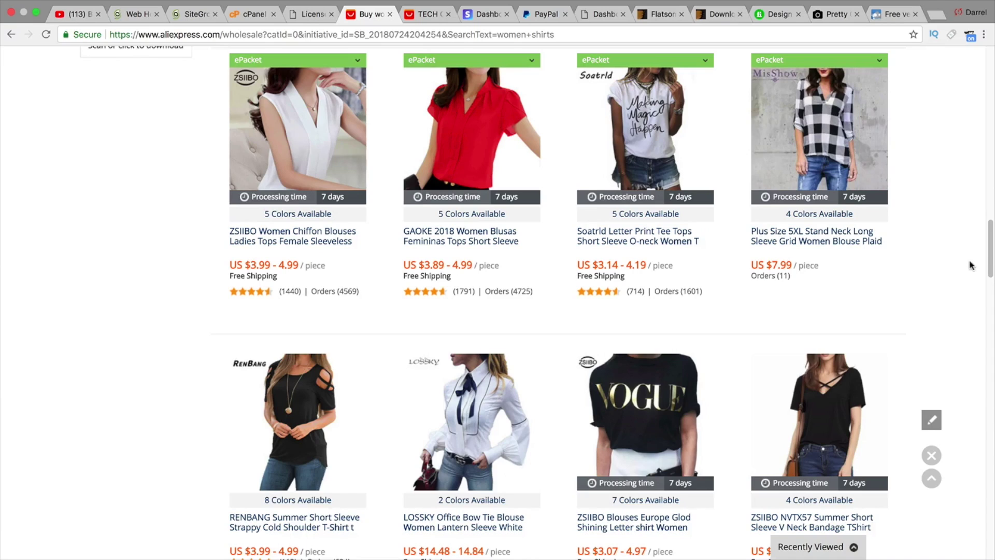
scroll(960, 265, "down", 1)
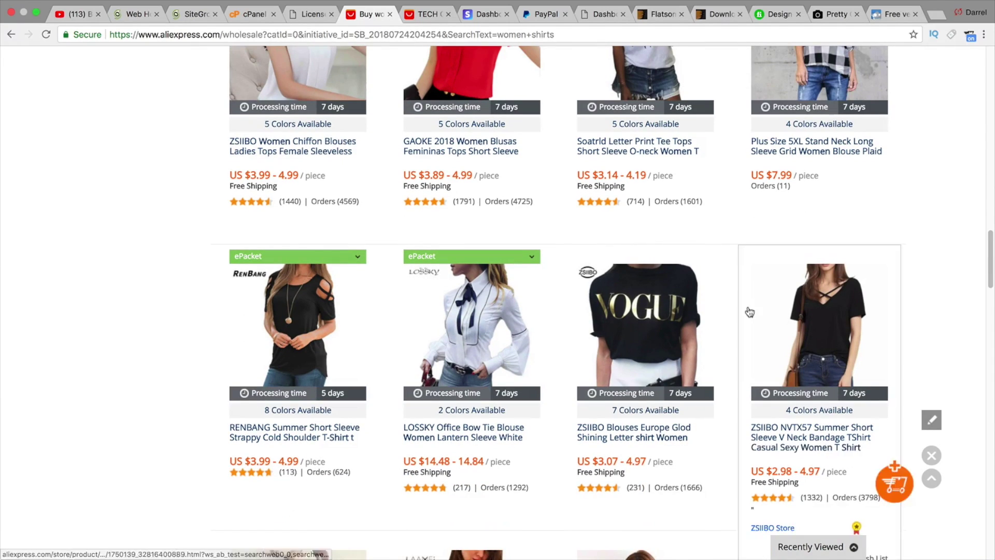
Open the ZSIIBO VOGUE letter shirt page and highlight its 20-38 day delivery estimate.
left_click(641, 317)
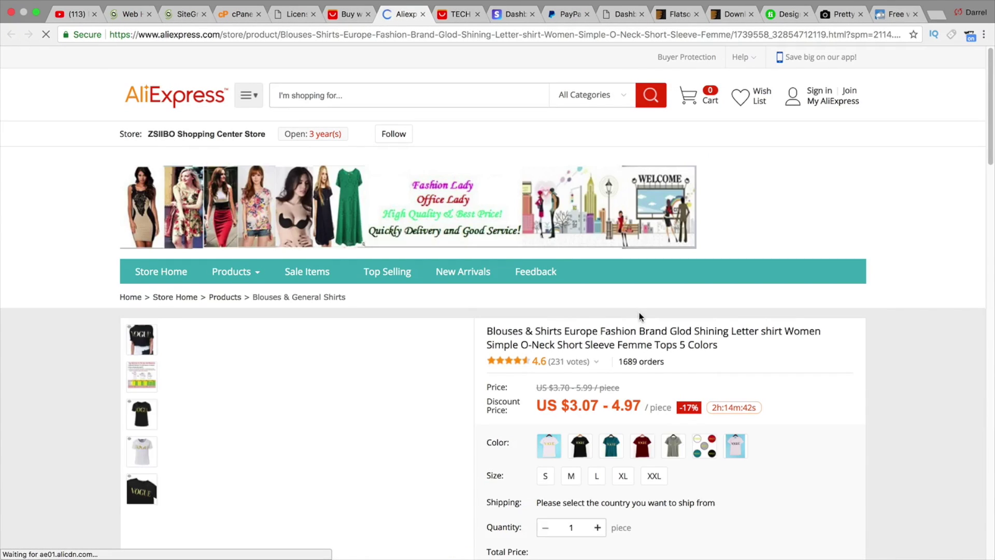
scroll(538, 306, "down", 2)
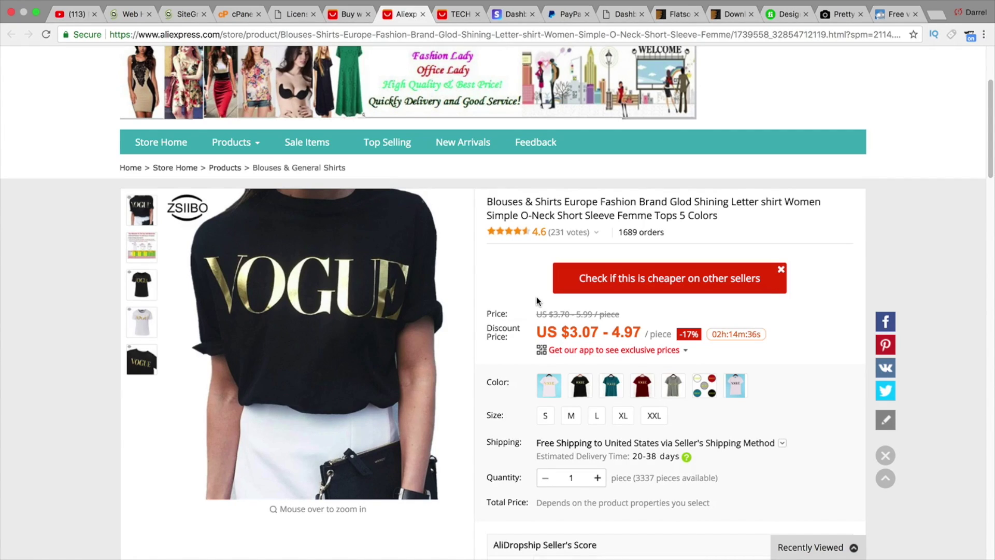
mouse_move(388, 286)
left_click_drag(630, 456, 657, 459)
left_click(347, 14)
scroll(643, 192, "up", 10)
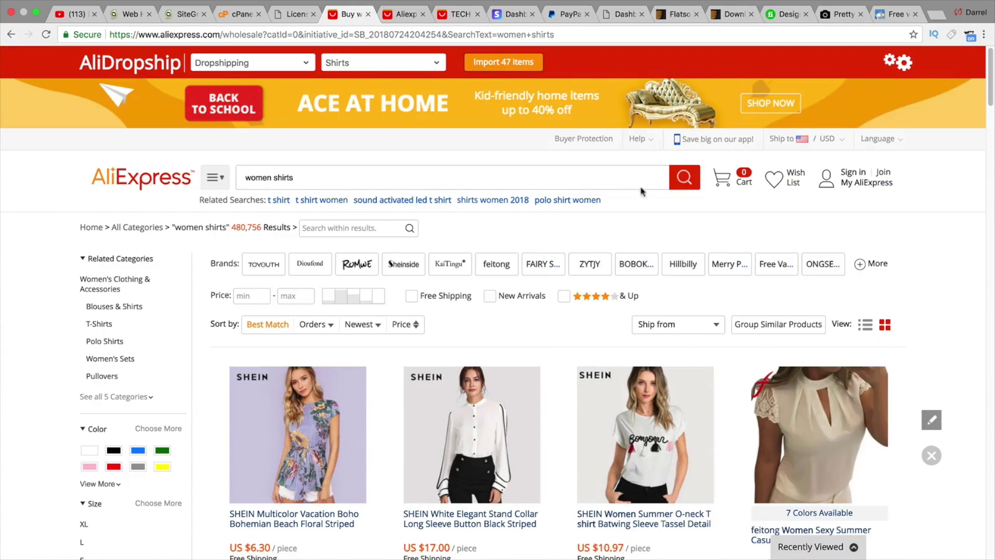
left_click(891, 62)
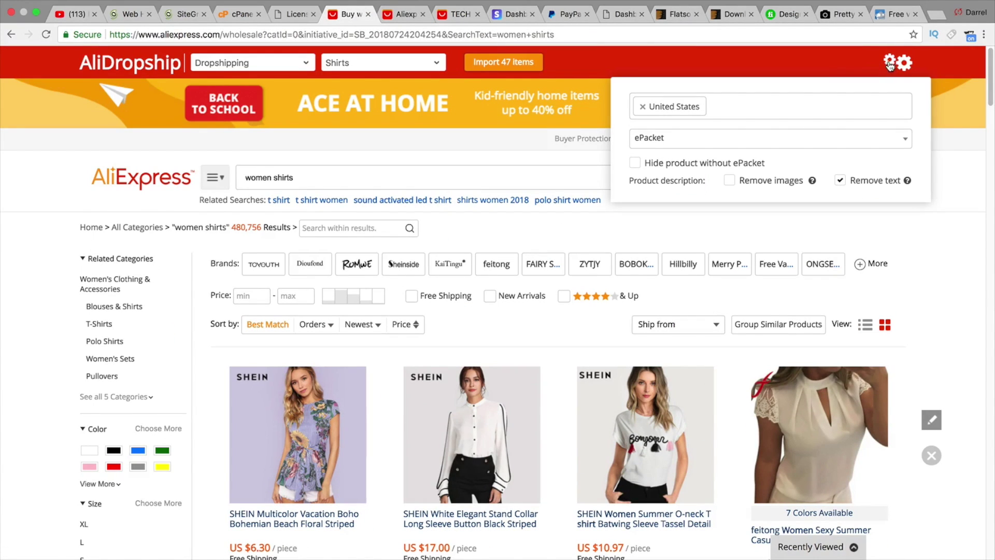
left_click(636, 164)
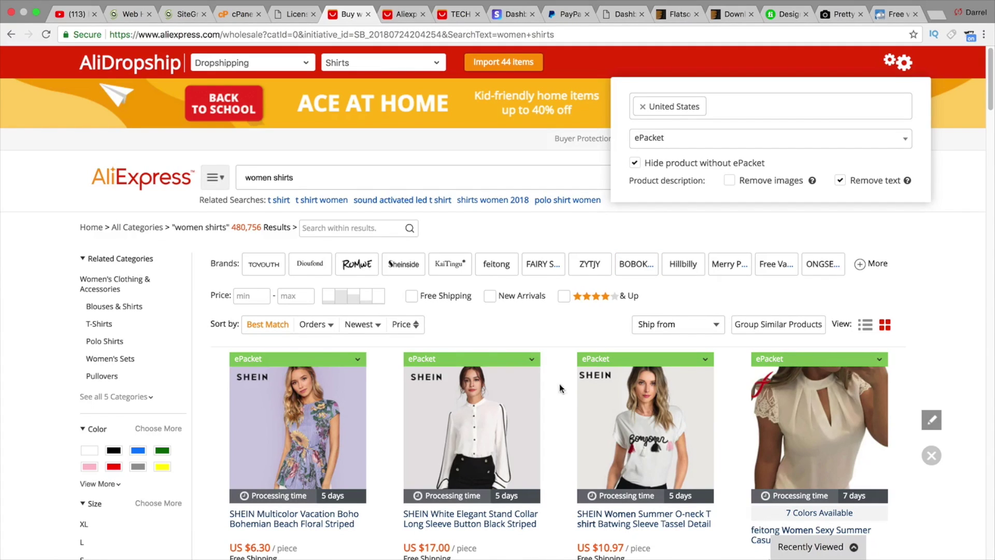
left_click(472, 400)
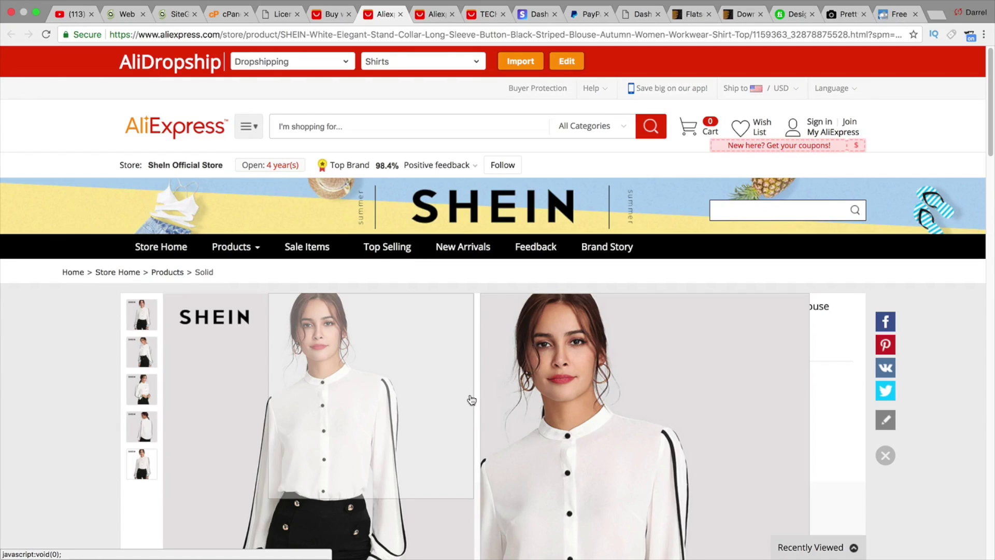
scroll(471, 396, "down", 5)
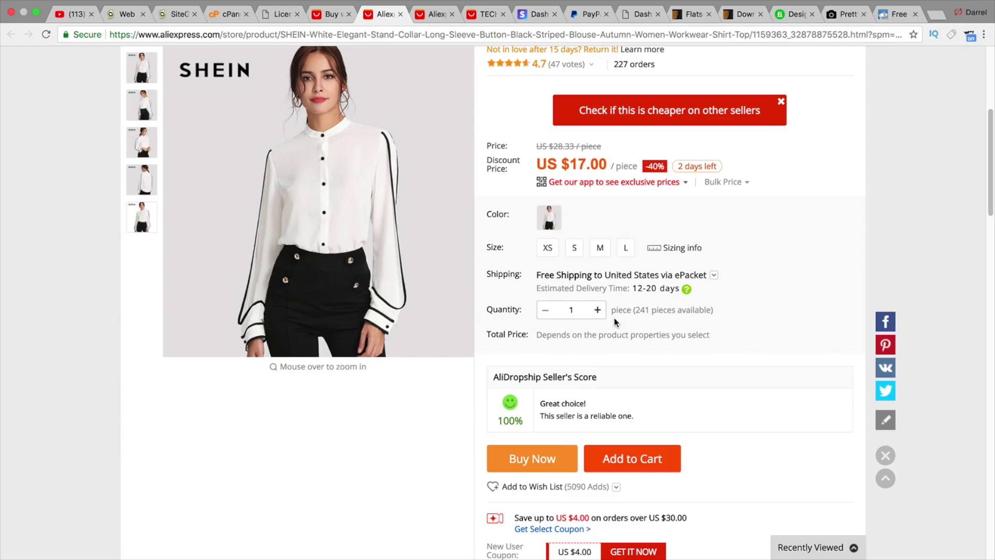
scroll(614, 319, "up", 4)
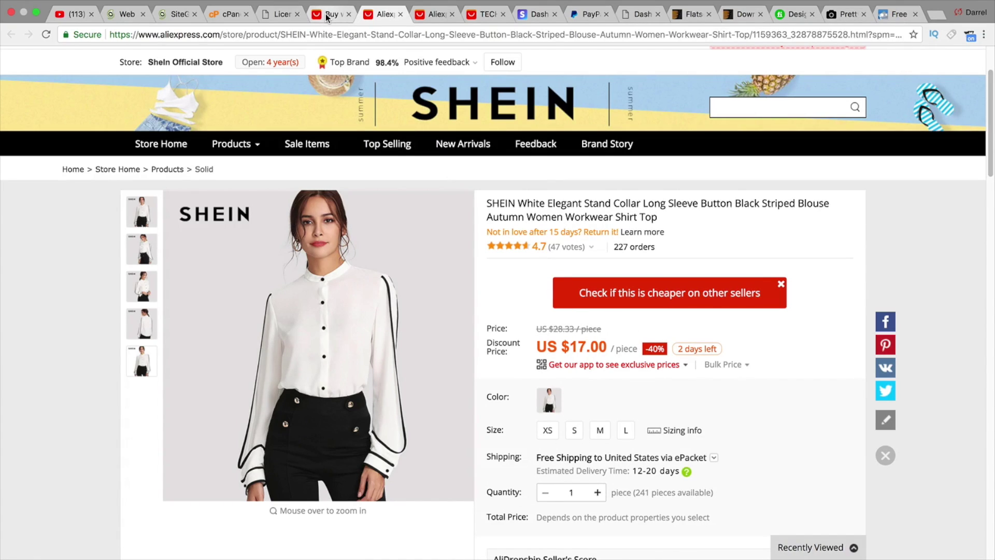
scroll(609, 378, "down", 9)
mouse_move(615, 354)
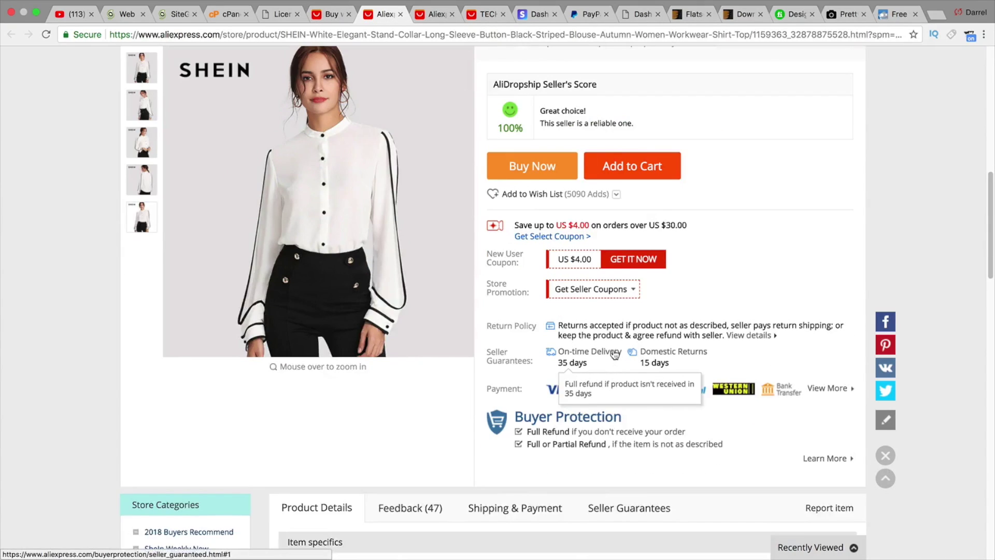
scroll(615, 354, "down", 1)
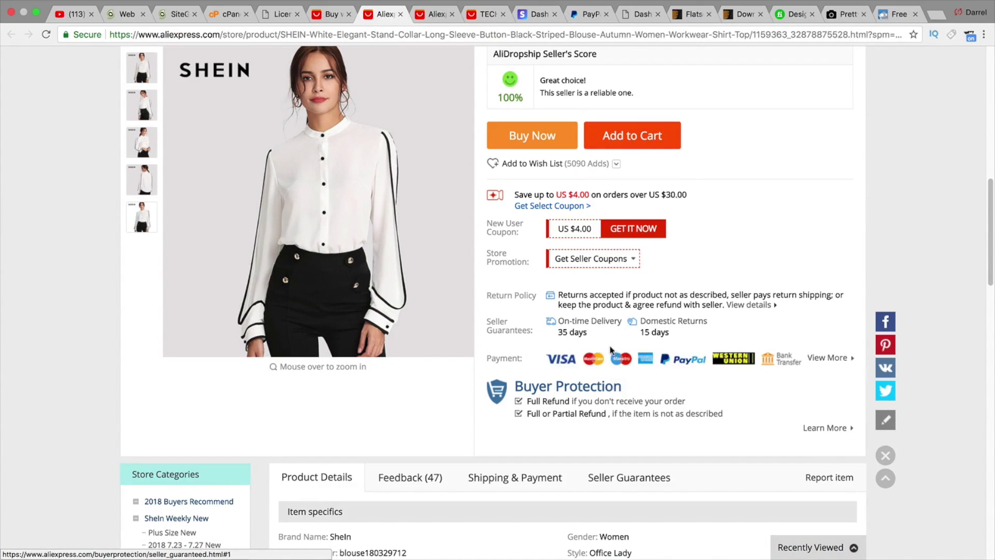
scroll(611, 350, "down", 15)
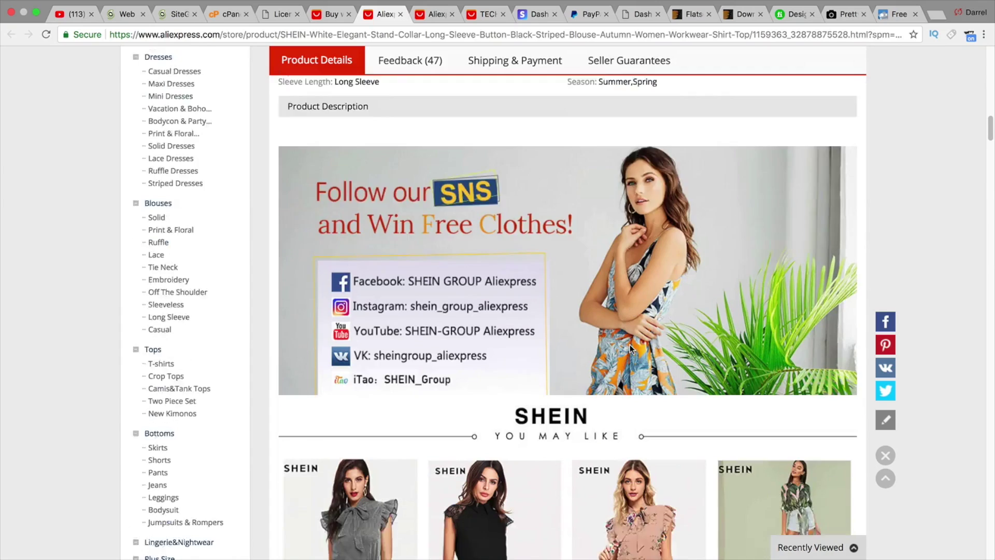
scroll(630, 344, "down", 10)
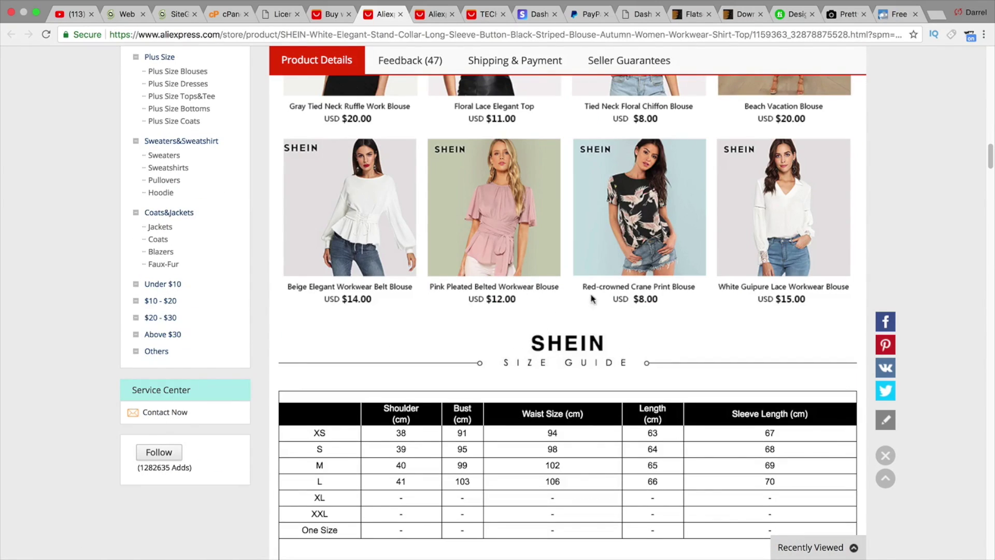
scroll(573, 350, "down", 12)
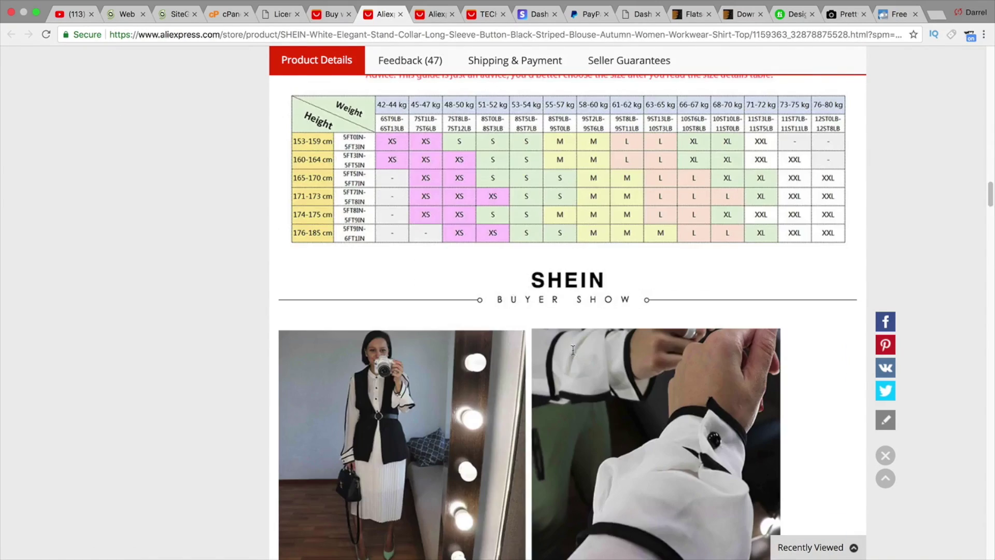
scroll(576, 345, "up", 20)
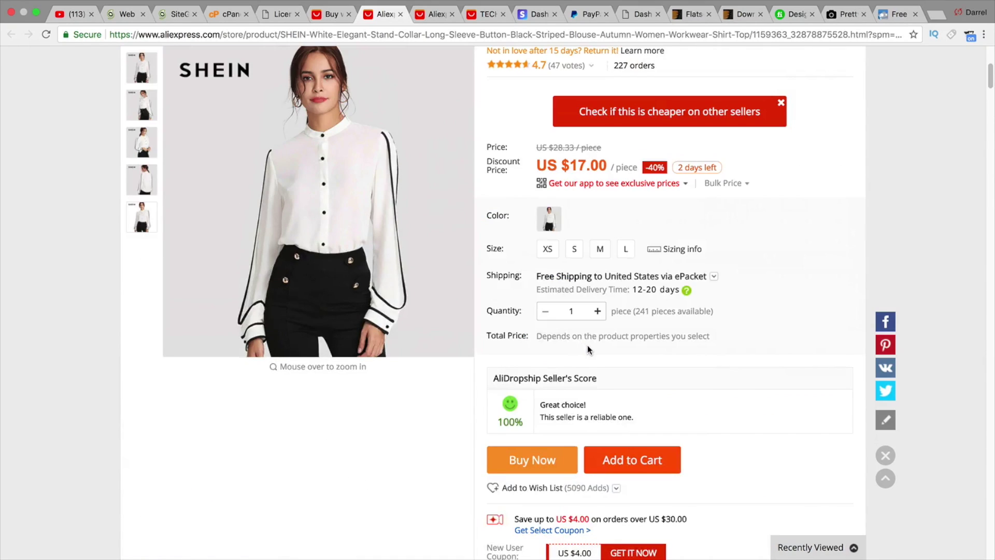
scroll(589, 350, "up", 5)
scroll(598, 354, "down", 4)
mouse_move(543, 169)
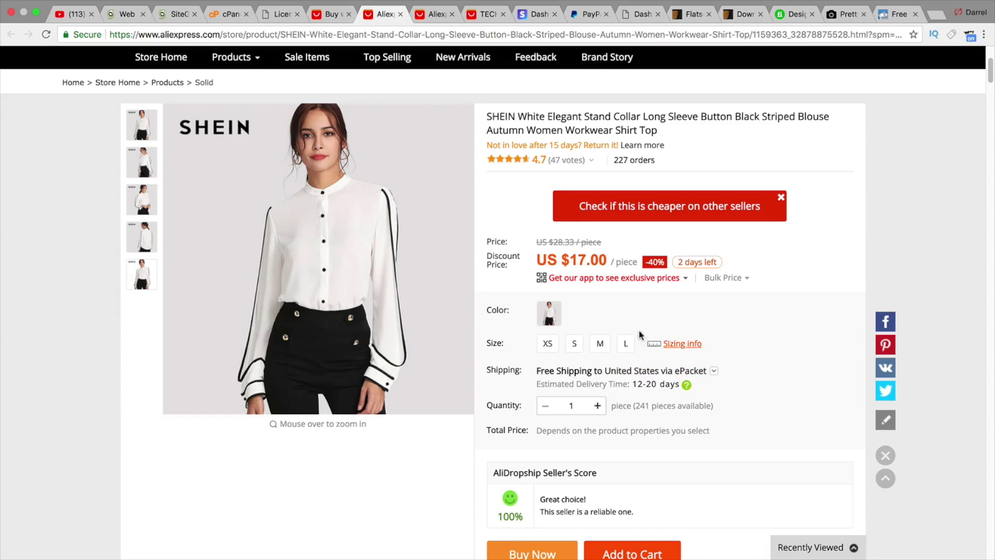
scroll(717, 355, "down", 1)
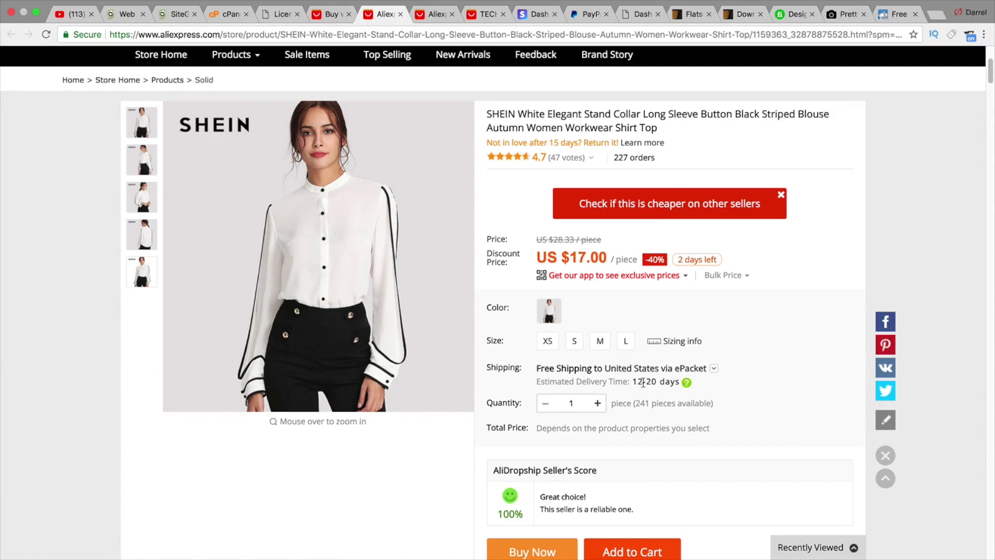
left_click_drag(633, 382, 668, 382)
scroll(660, 375, "up", 5)
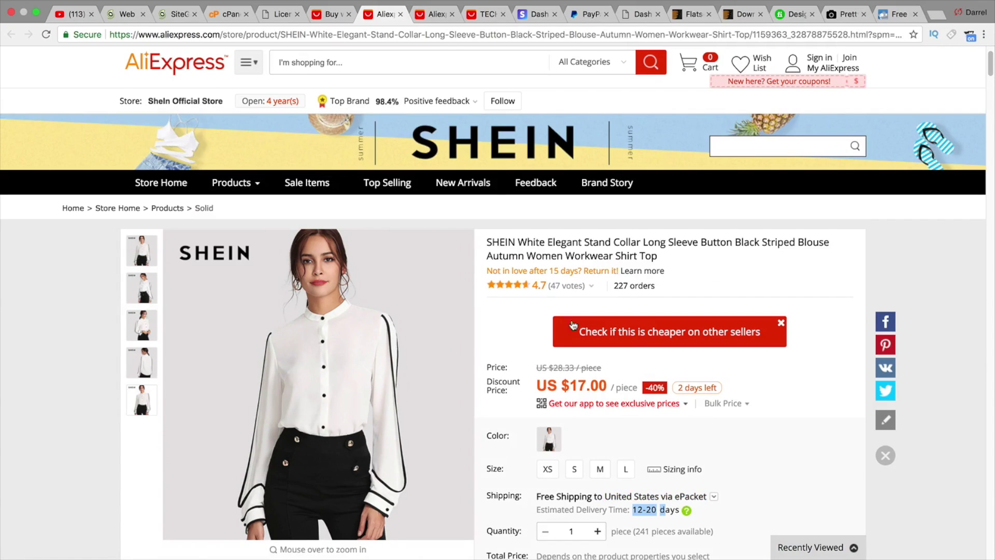
Keep description text on import and add the first shirt to the import list.
left_click(335, 15)
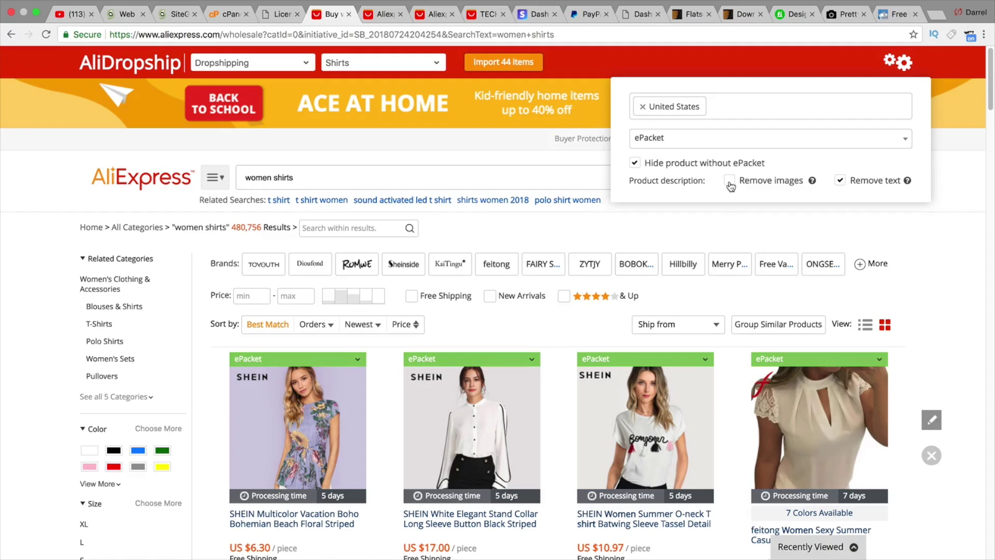
left_click(841, 182)
scroll(660, 366, "down", 3)
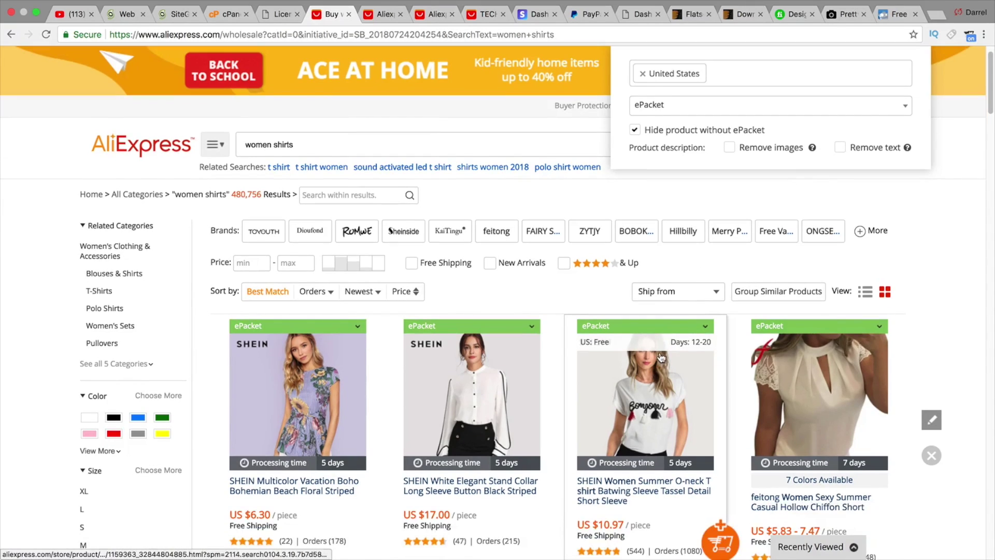
scroll(660, 366, "down", 2)
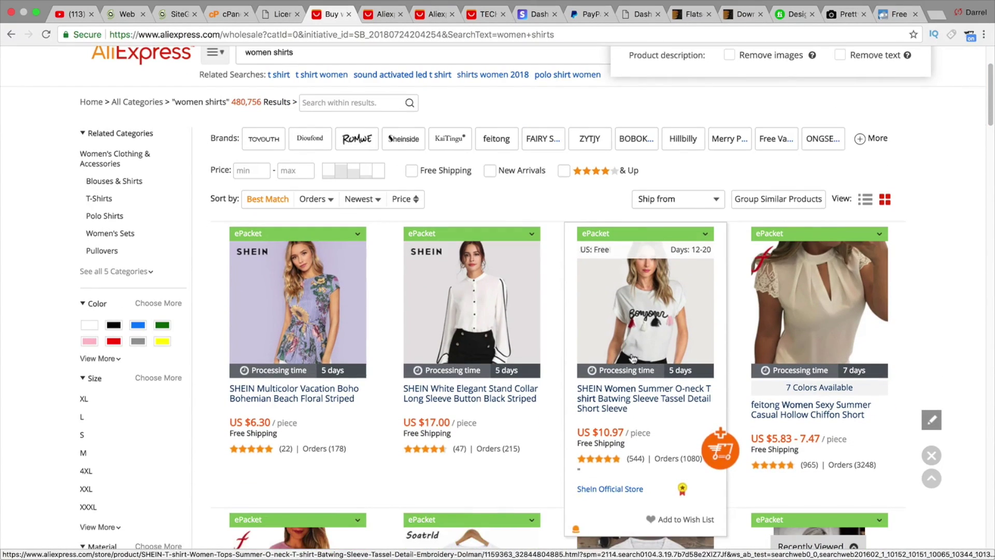
left_click(373, 451)
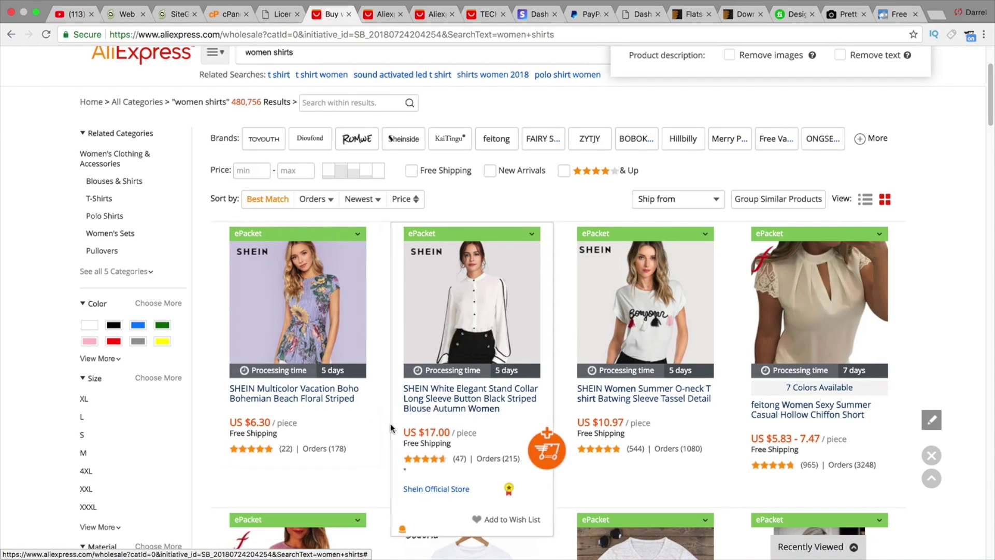
Check the store categories and keep Shirts as the import category.
scroll(361, 421, "up", 3)
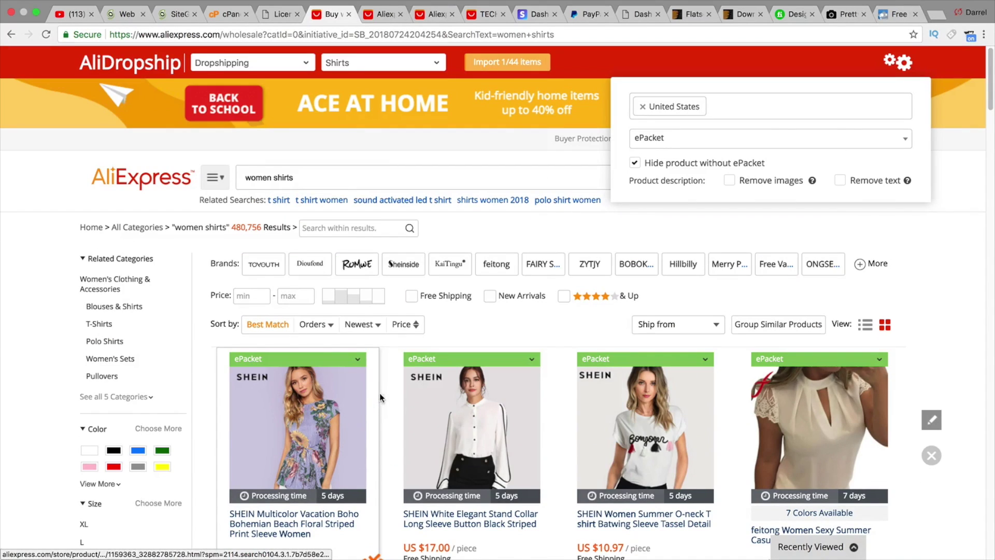
left_click(394, 63)
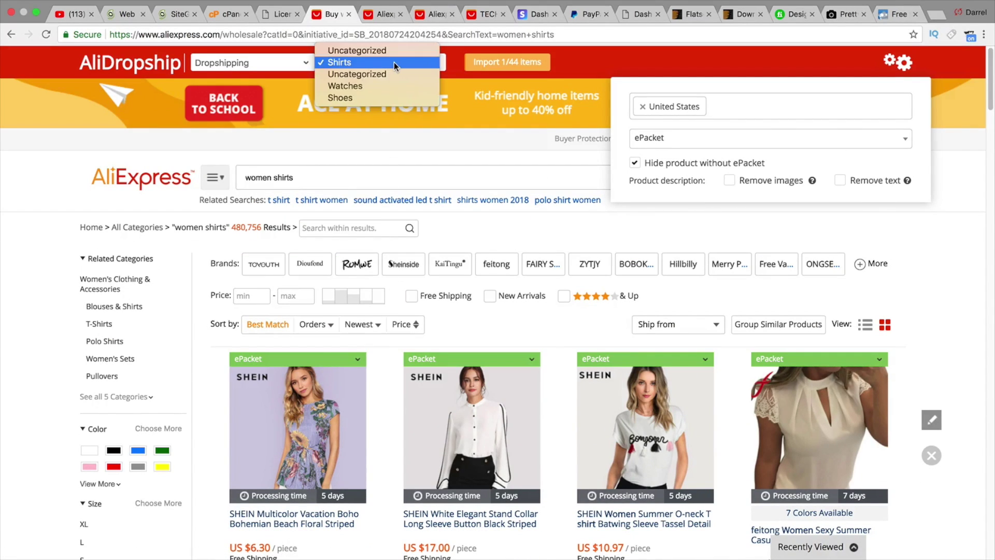
left_click(394, 62)
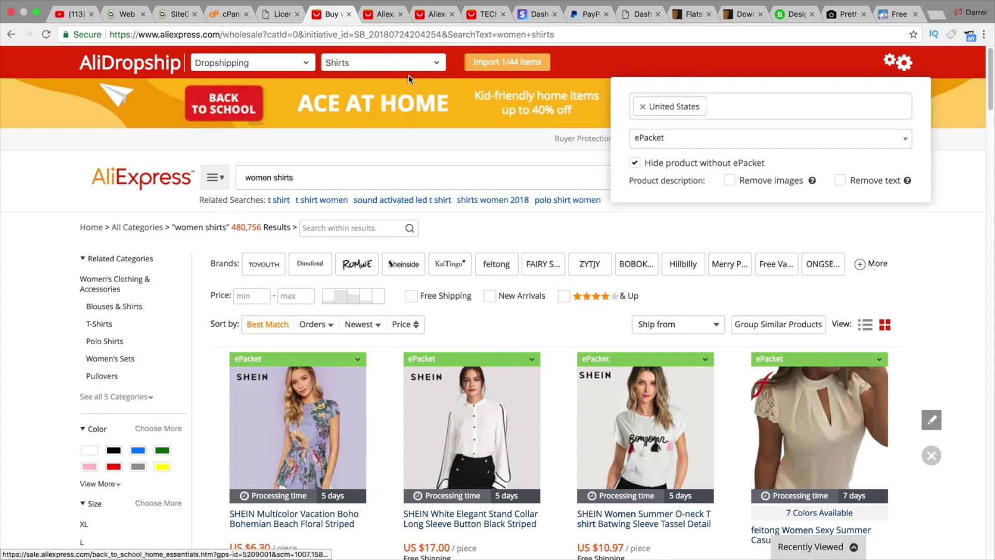
left_click(409, 63)
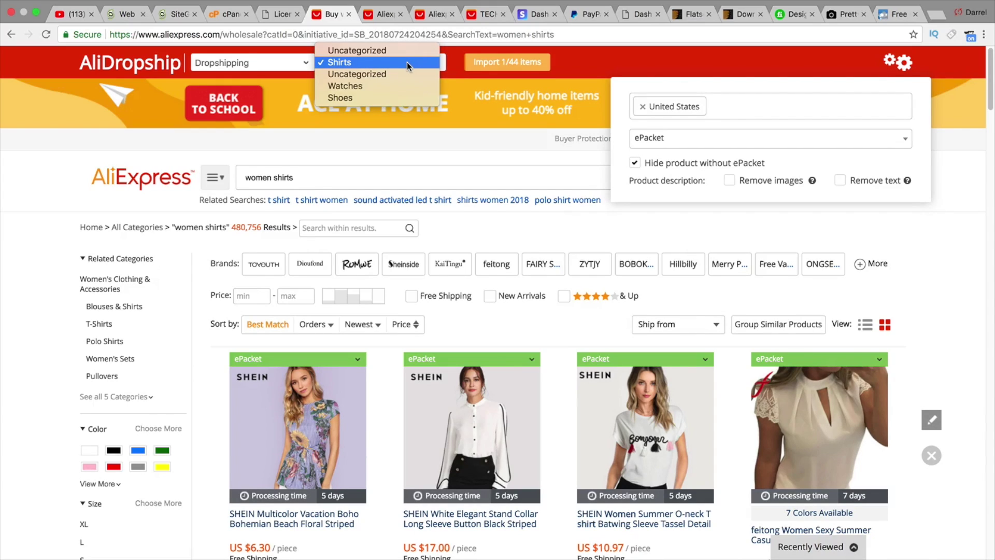
left_click(407, 62)
left_click(407, 61)
left_click(408, 61)
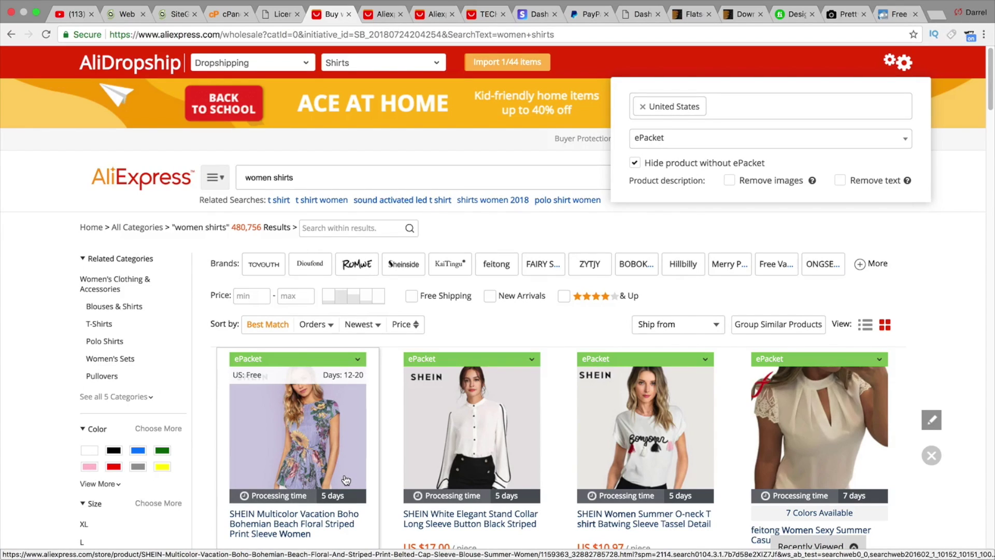
Add the SHEIN white collar blouse and BKMGC tee, then import 2 of 44 items.
scroll(346, 478, "down", 3)
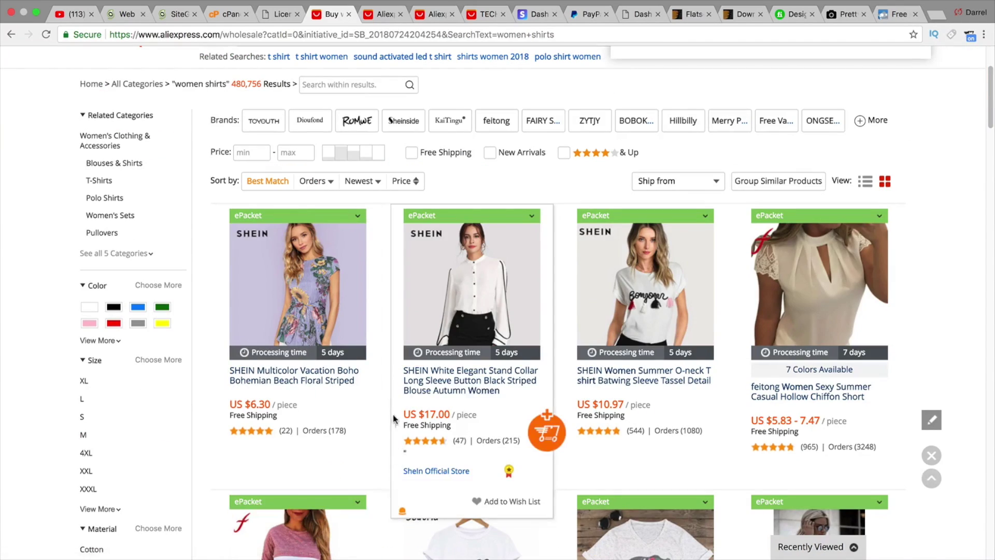
left_click(376, 430)
scroll(375, 429, "up", 3)
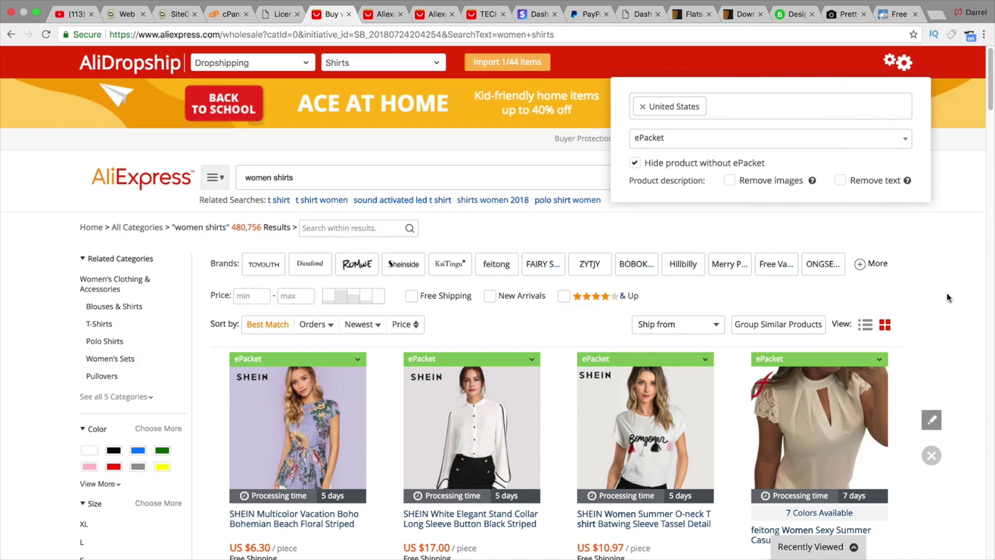
scroll(947, 294, "down", 10)
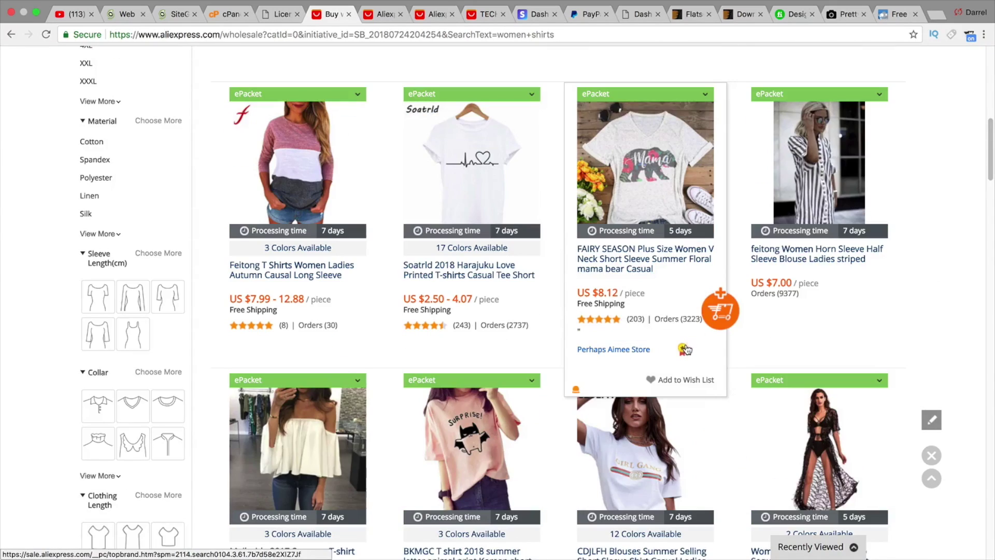
scroll(684, 349, "down", 3)
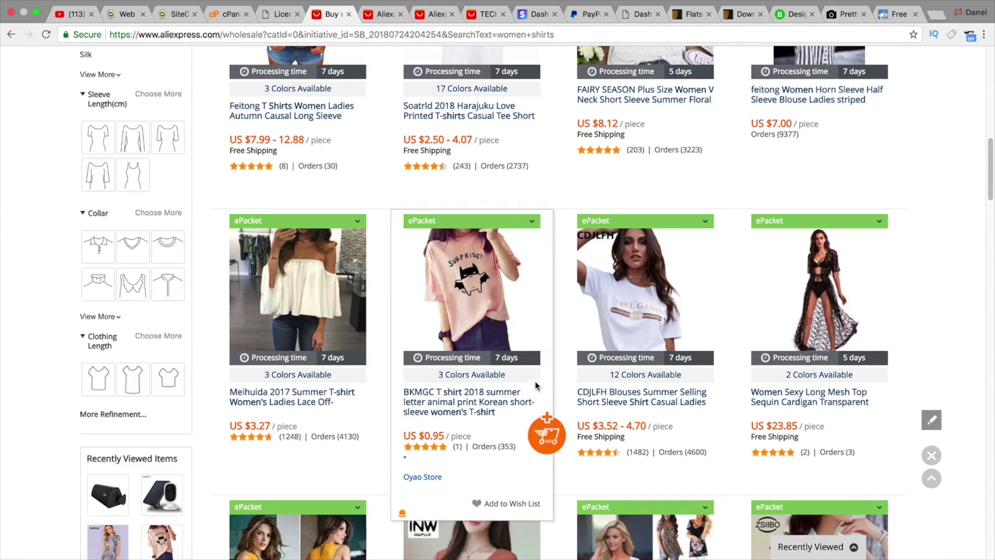
left_click(545, 437)
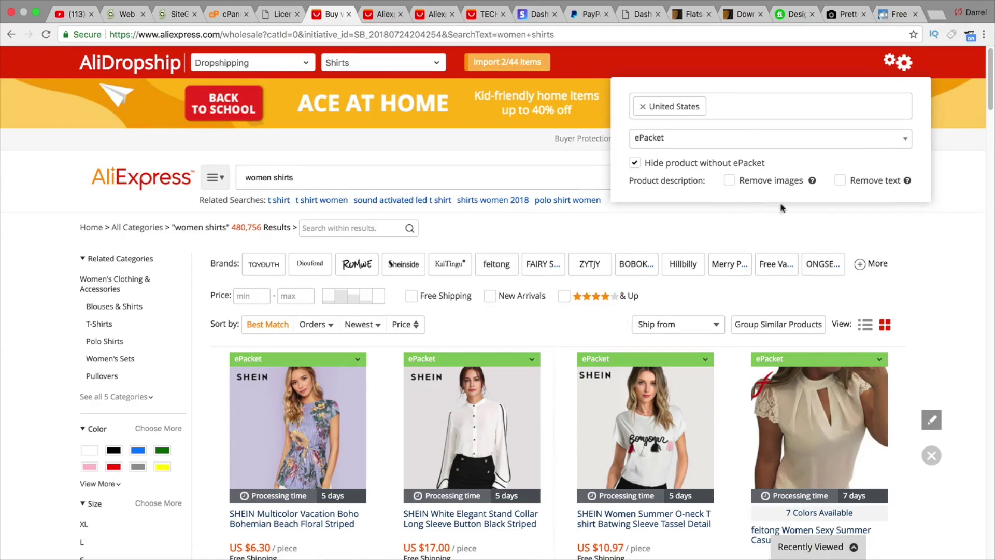
left_click(539, 65)
Return to the WordPress admin and expand the full admin menu via AliDropship's Main link.
left_click(277, 15)
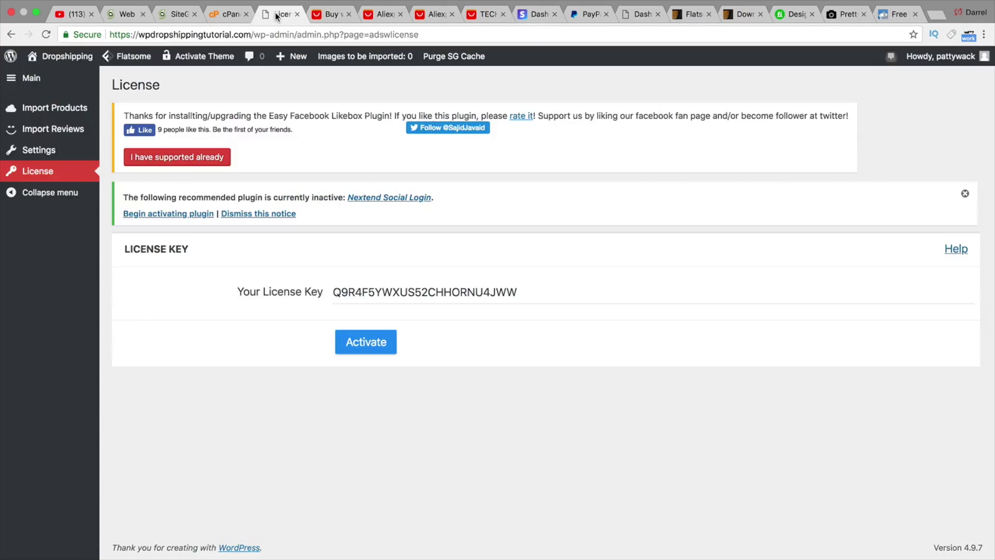
left_click(50, 83)
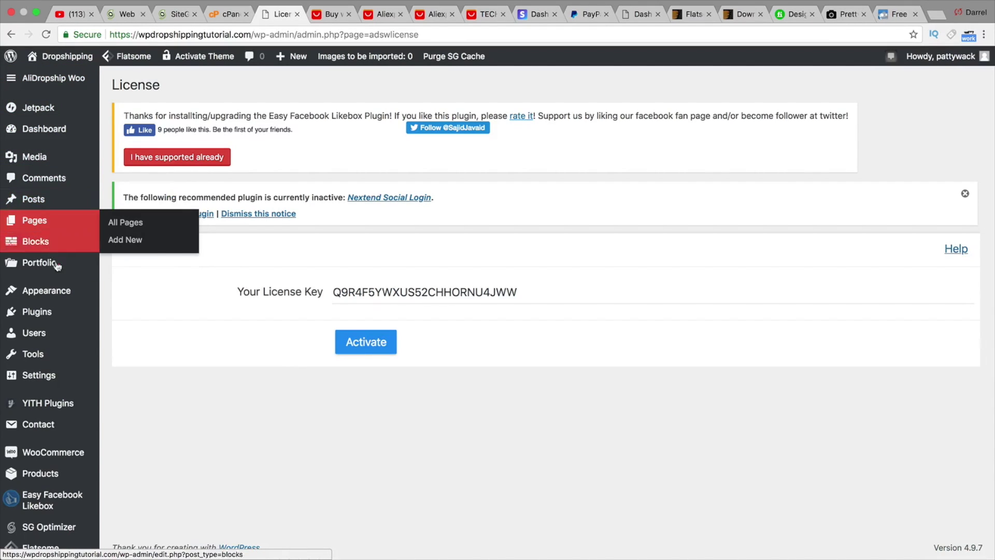
mouse_move(55, 369)
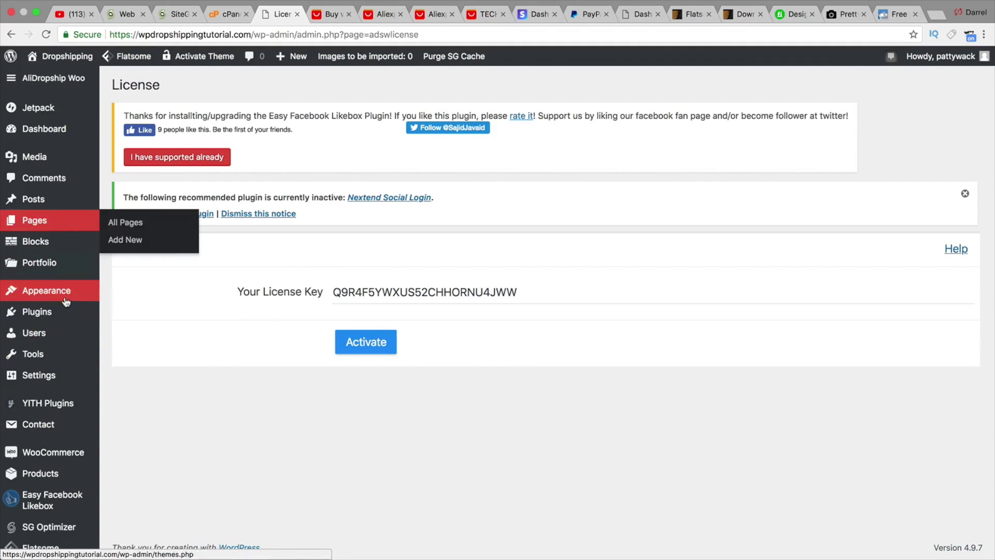
Open Products > All Products and scroll through the imported items.
mouse_move(70, 473)
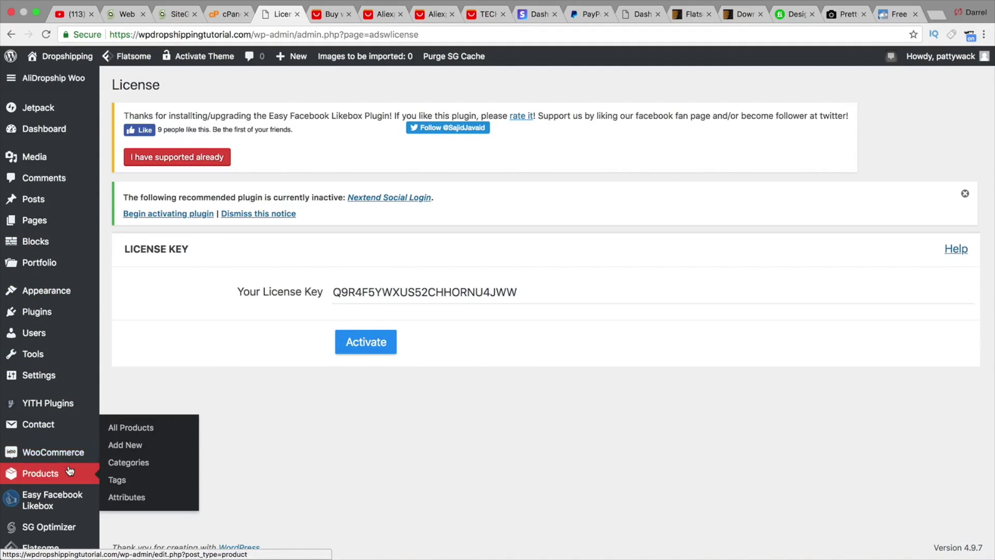
left_click(125, 434)
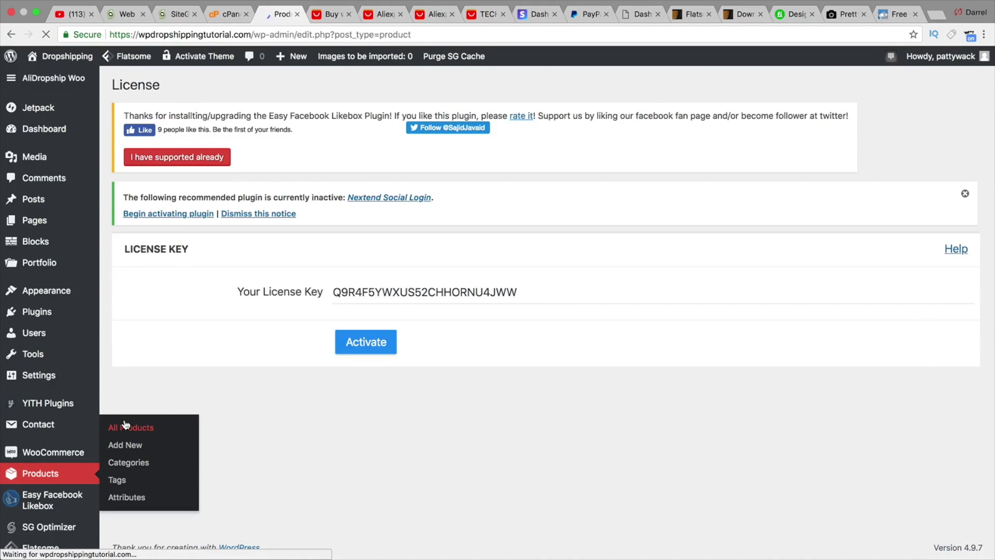
scroll(214, 393, "down", 1)
scroll(215, 394, "down", 5)
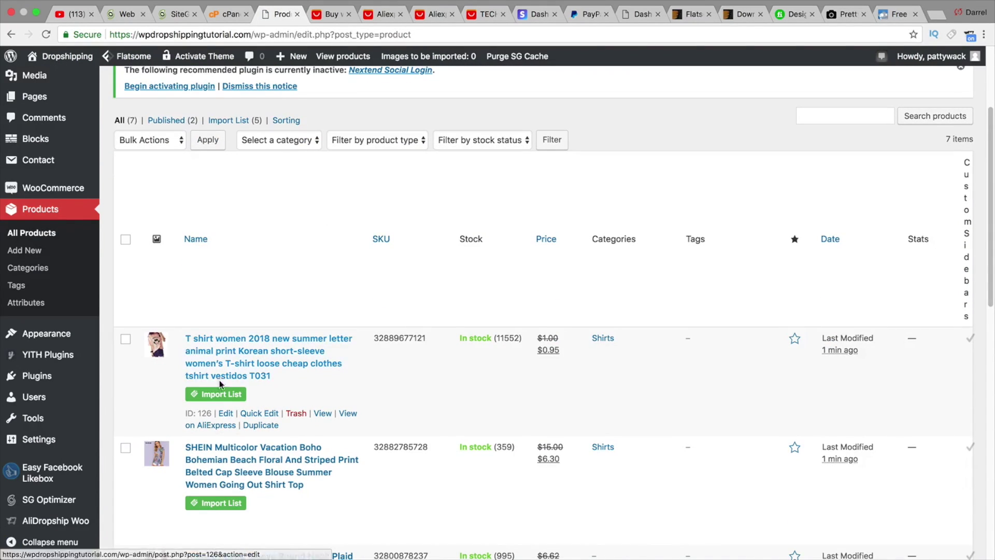
scroll(220, 381, "down", 1)
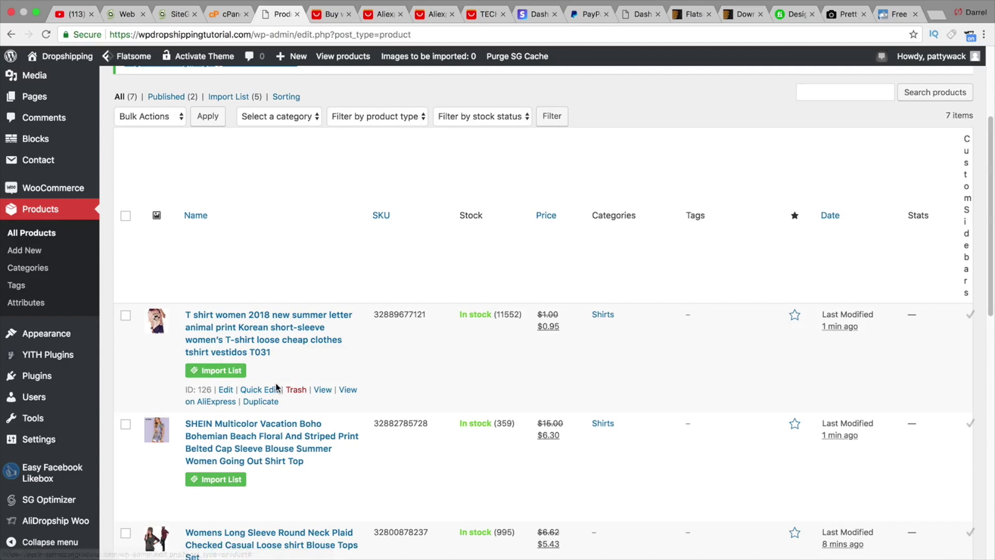
View the first imported T-shirt's store page, scrolling through its photos and size chart.
left_click(321, 390)
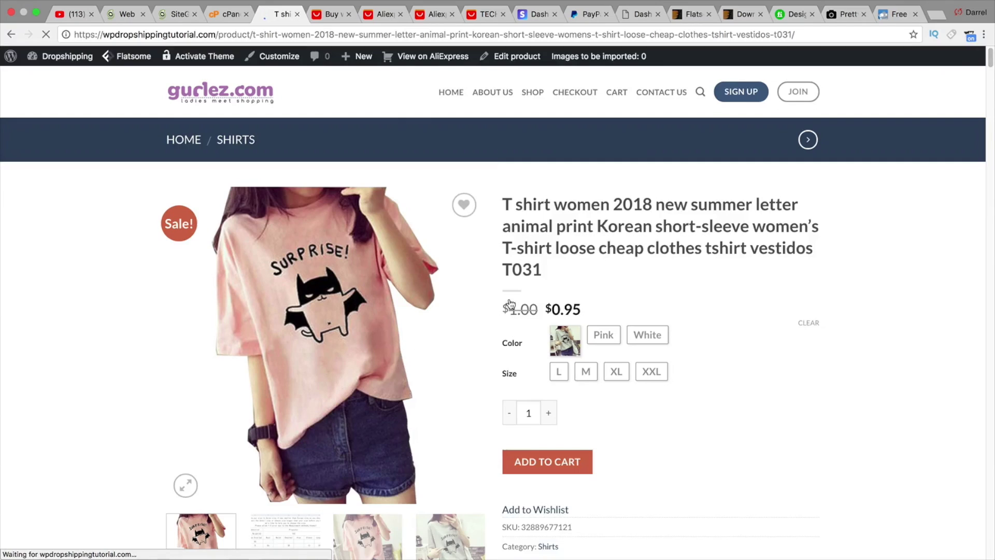
scroll(363, 319, "down", 2)
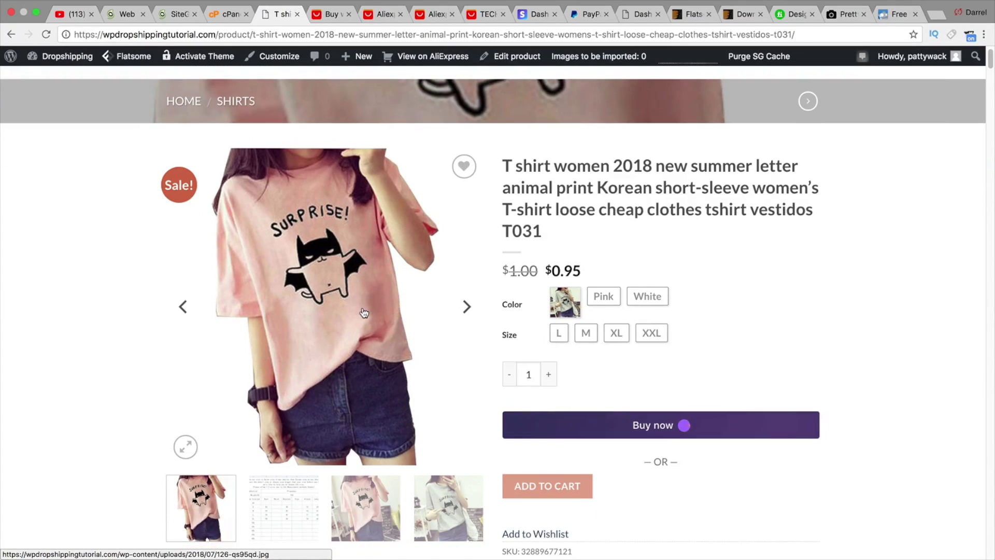
scroll(393, 375, "down", 10)
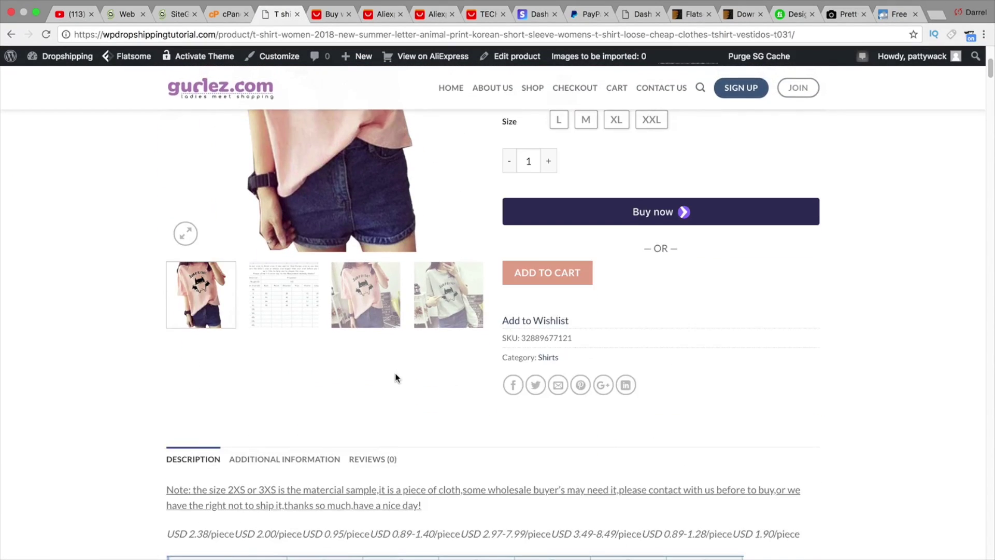
scroll(394, 375, "down", 10)
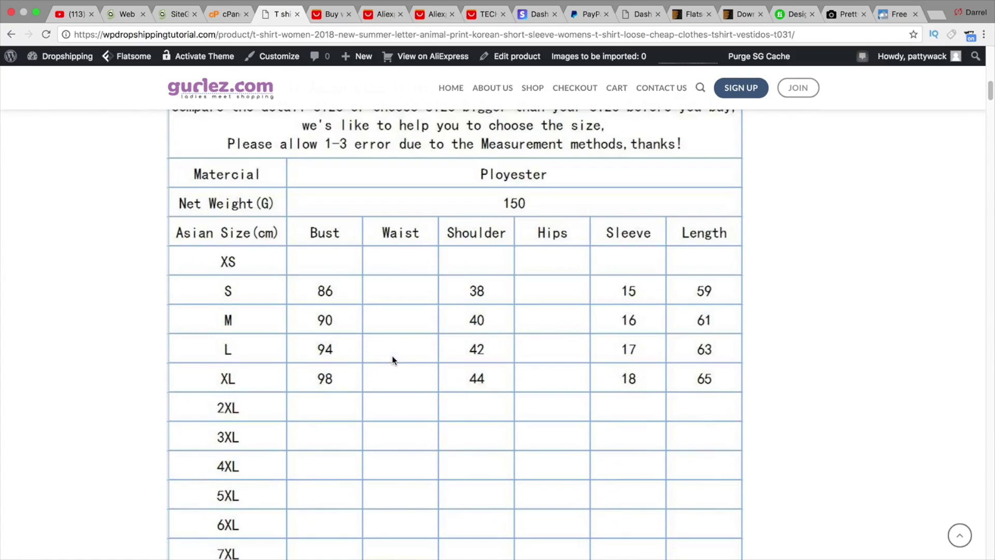
scroll(394, 358, "down", 14)
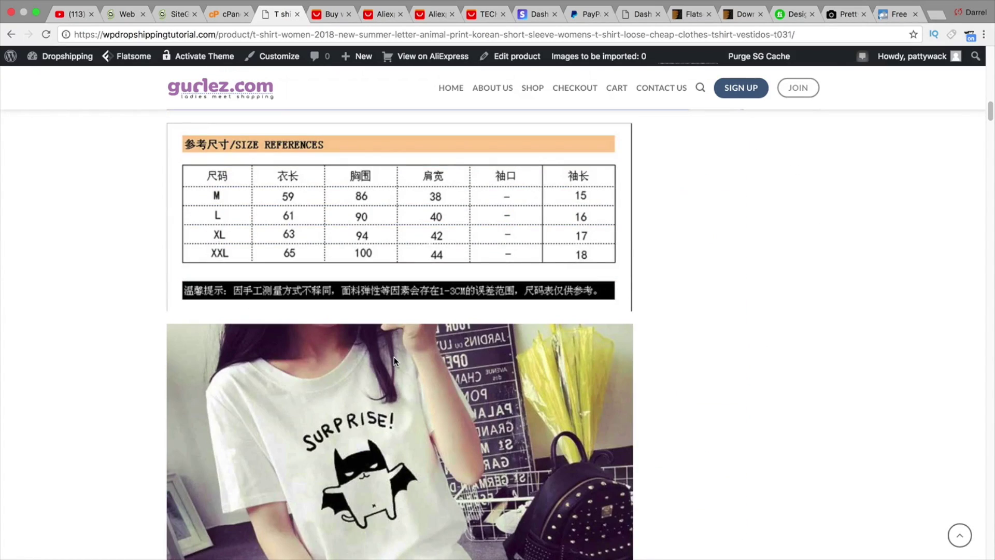
scroll(394, 357, "down", 5)
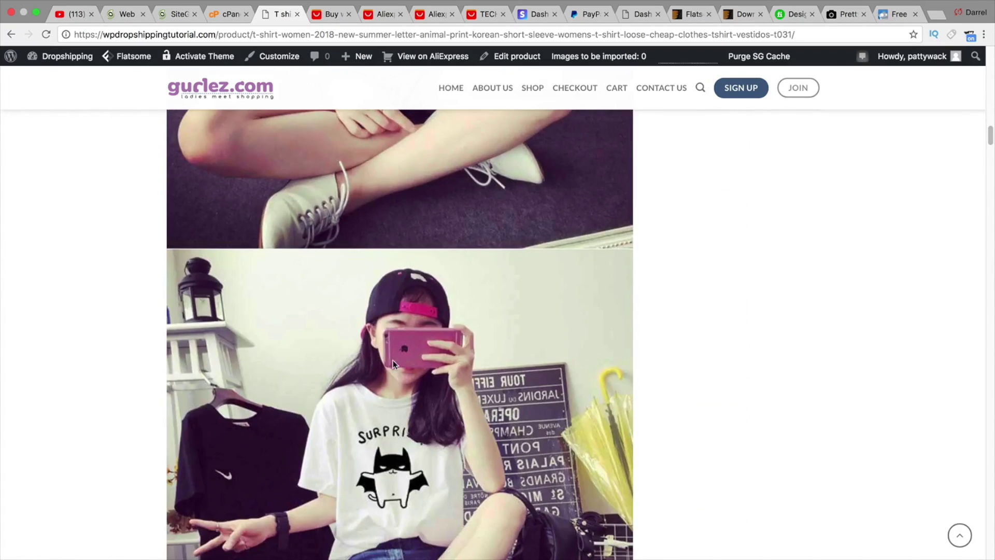
left_click_drag(991, 135, 959, 534)
scroll(959, 536, "down", 6)
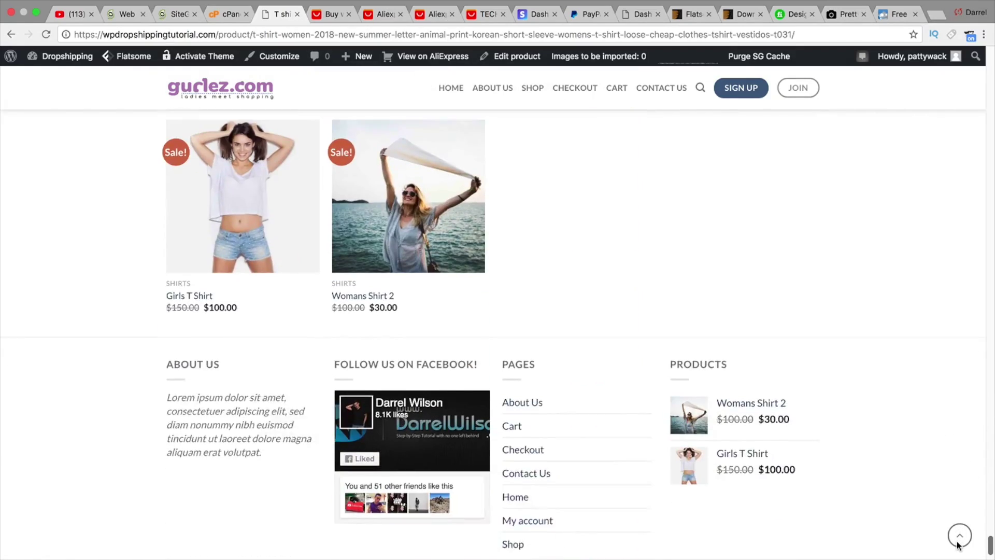
scroll(959, 528, "up", 12)
scroll(957, 517, "up", 15)
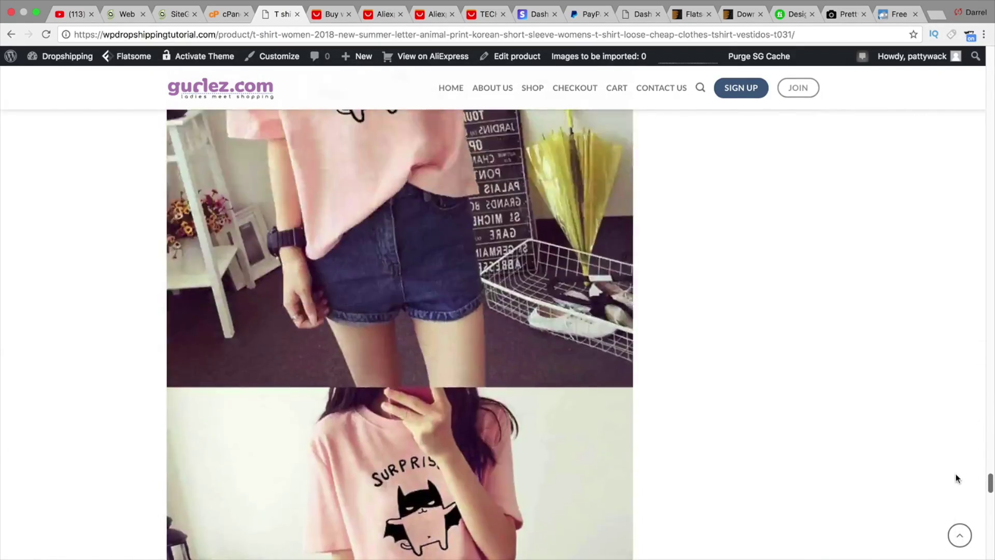
scroll(960, 119, "up", 15)
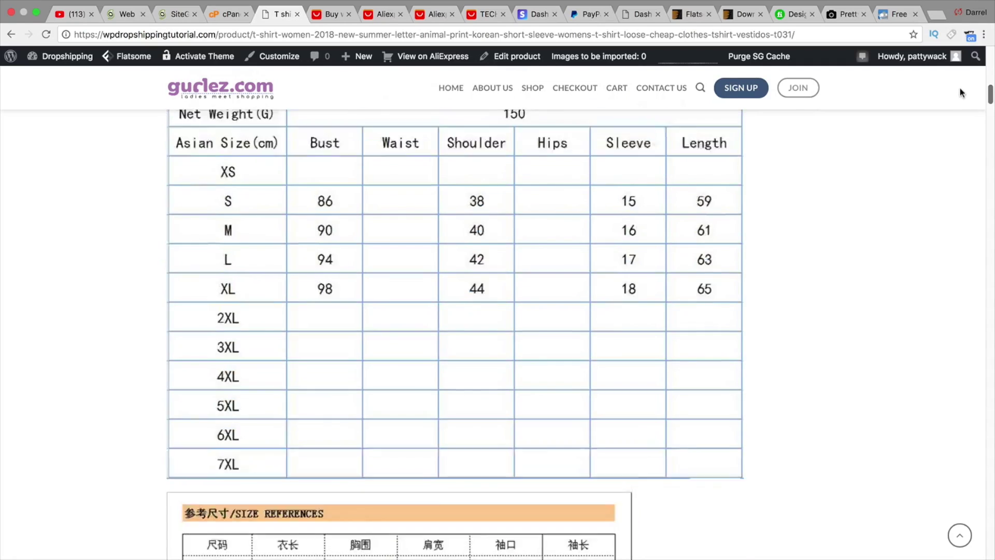
scroll(960, 58, "up", 2)
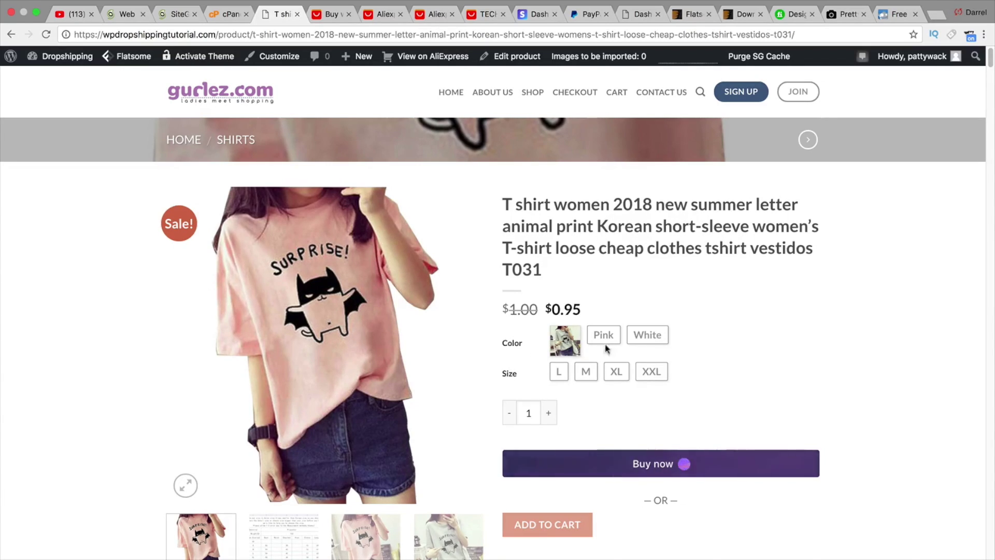
Try the White and Pink colours with size M and another size to check stock.
left_click(643, 336)
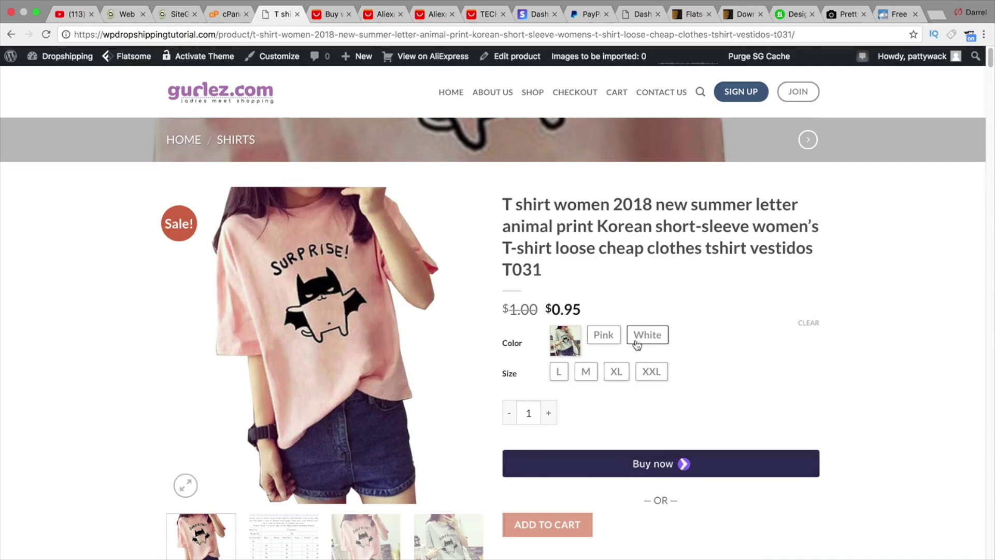
left_click(586, 380)
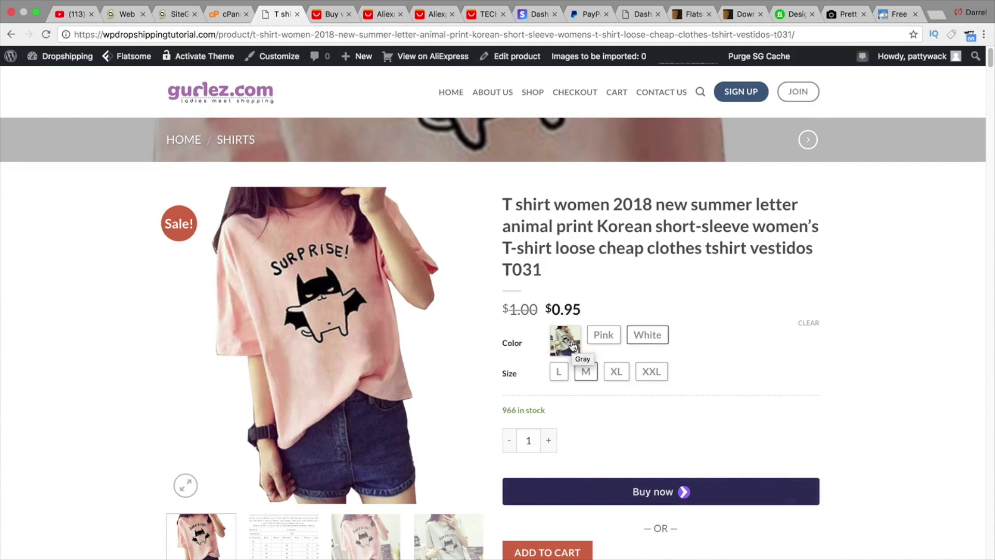
left_click(606, 337)
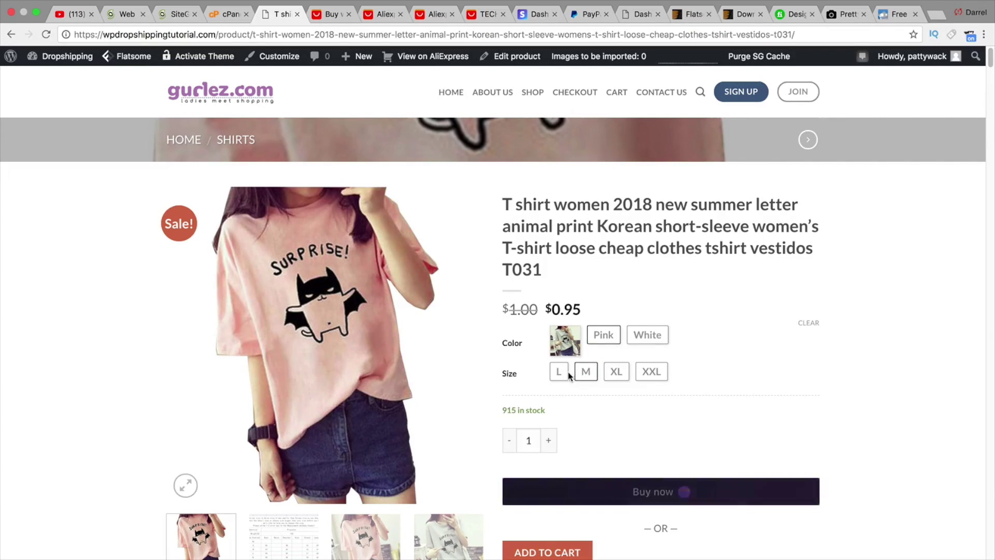
left_click(651, 372)
left_click(649, 335)
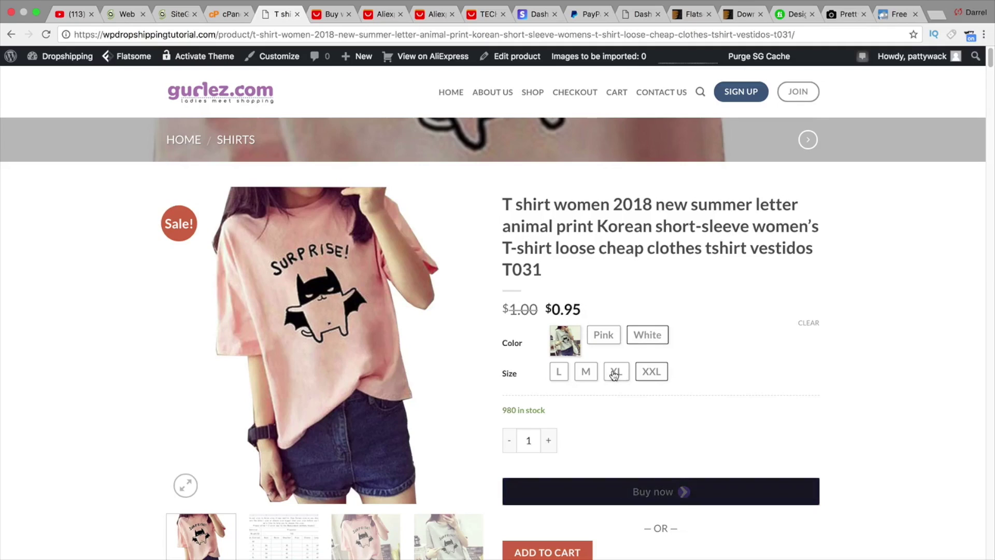
left_click(582, 372)
Check the grey colour with sizes L, M and XL, then return to AliExpress.
left_click(566, 344)
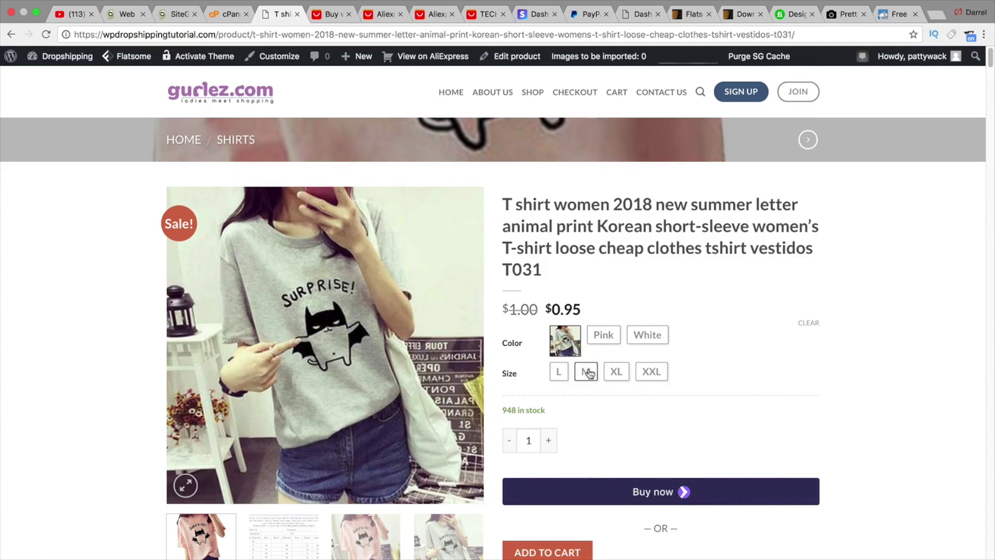
left_click(559, 372)
left_click(589, 371)
left_click(596, 338)
left_click(575, 345)
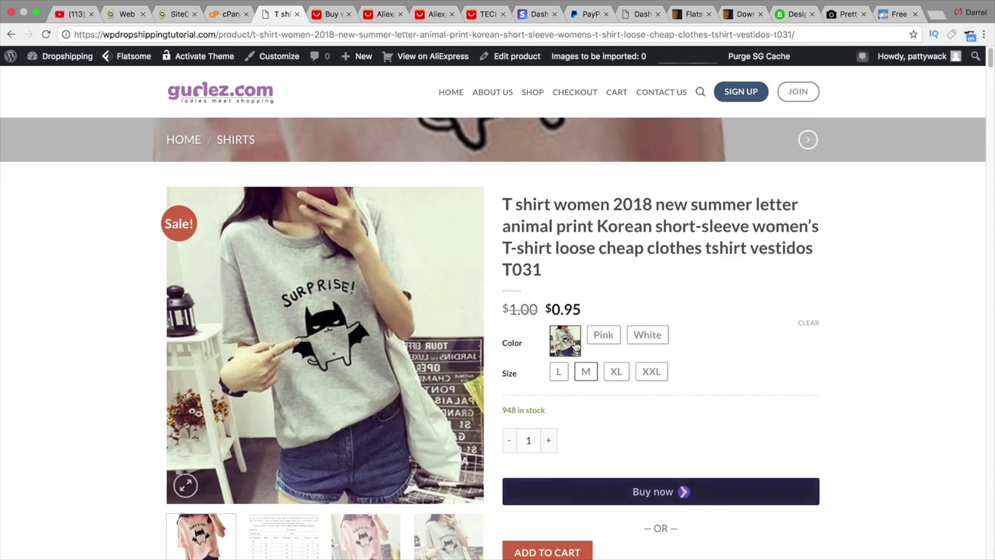
left_click(613, 371)
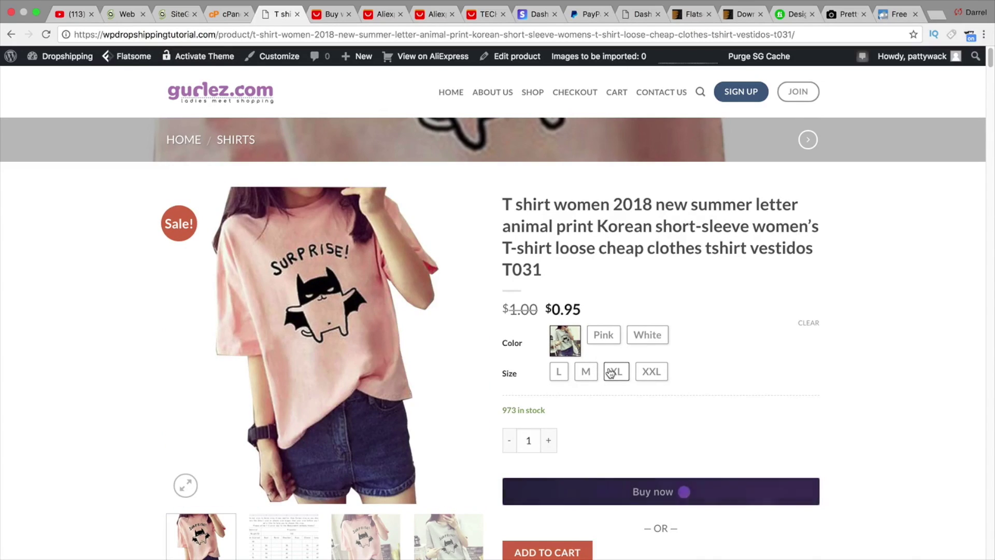
left_click(321, 15)
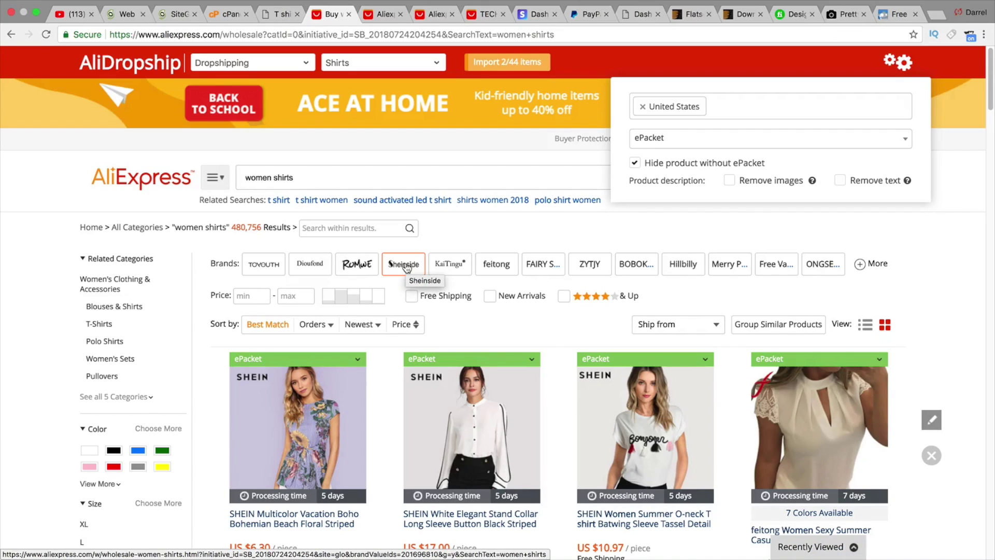
Set AliDropship to remove description images and text, and import all 44 items.
scroll(404, 274, "down", 3)
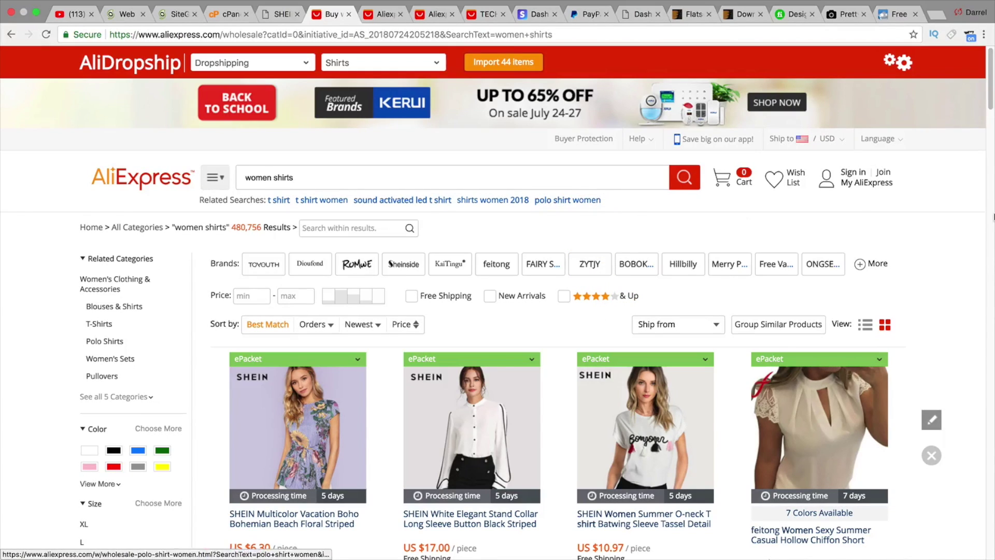
left_click_drag(990, 92, 986, 67)
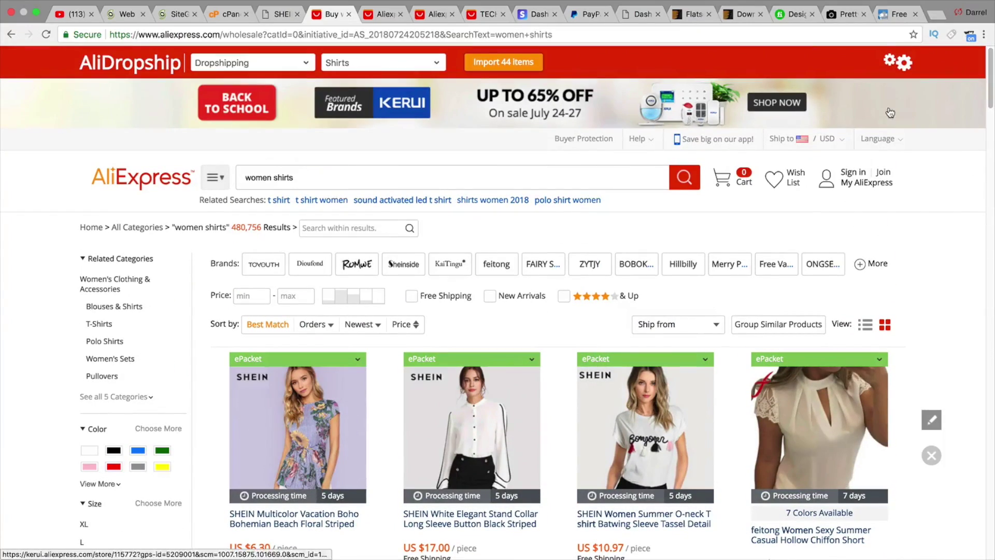
left_click(902, 63)
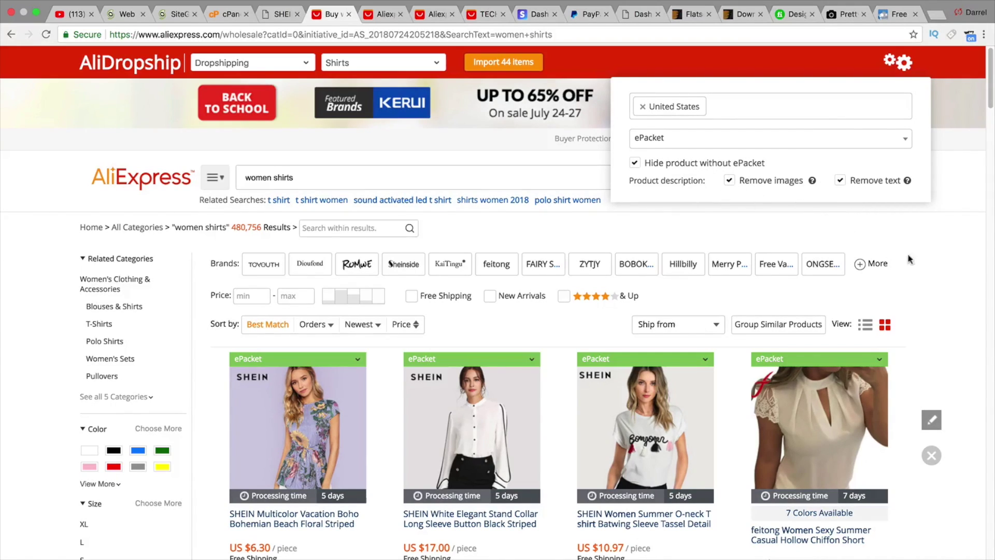
left_click(512, 67)
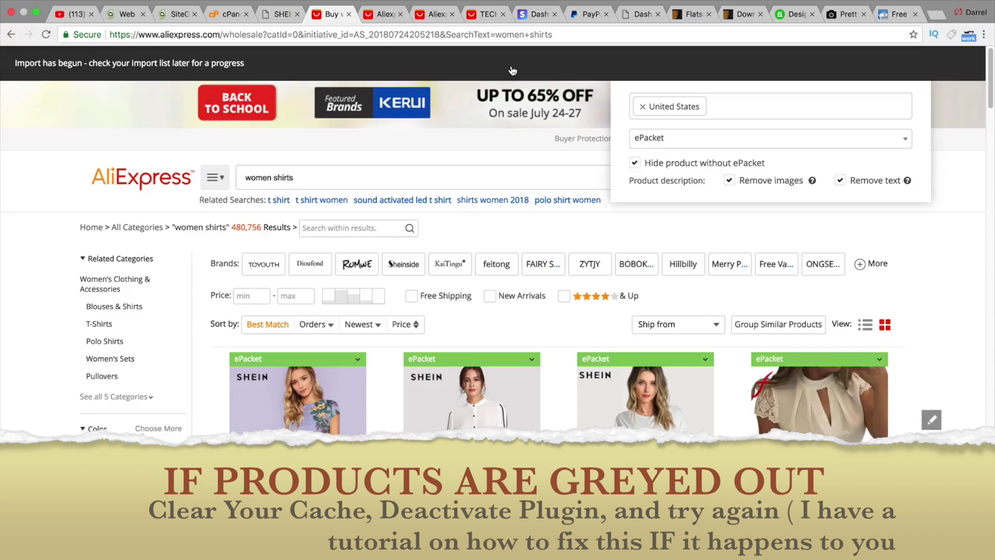
Scroll the women shirts results and click the search box for a new search.
scroll(892, 212, "down", 10)
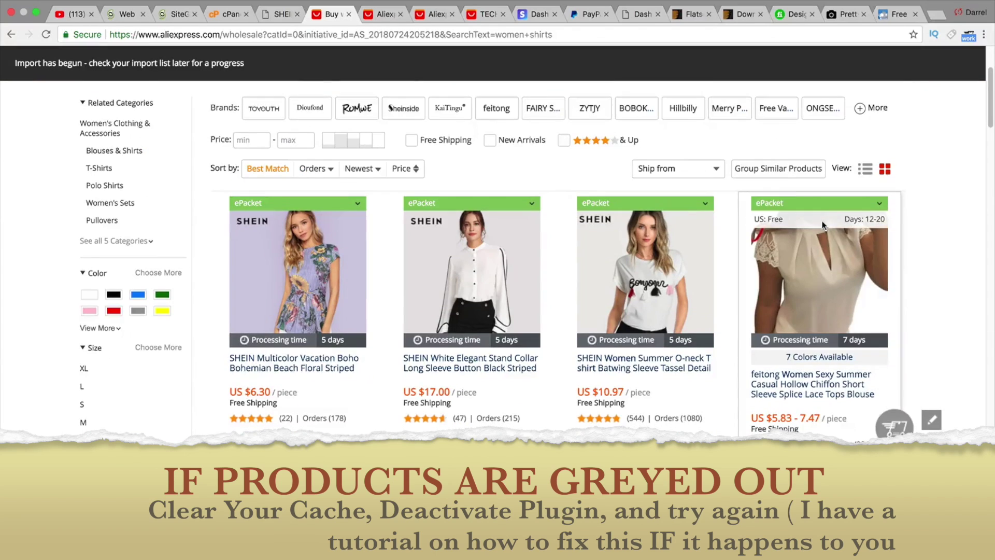
scroll(871, 210, "down", 4)
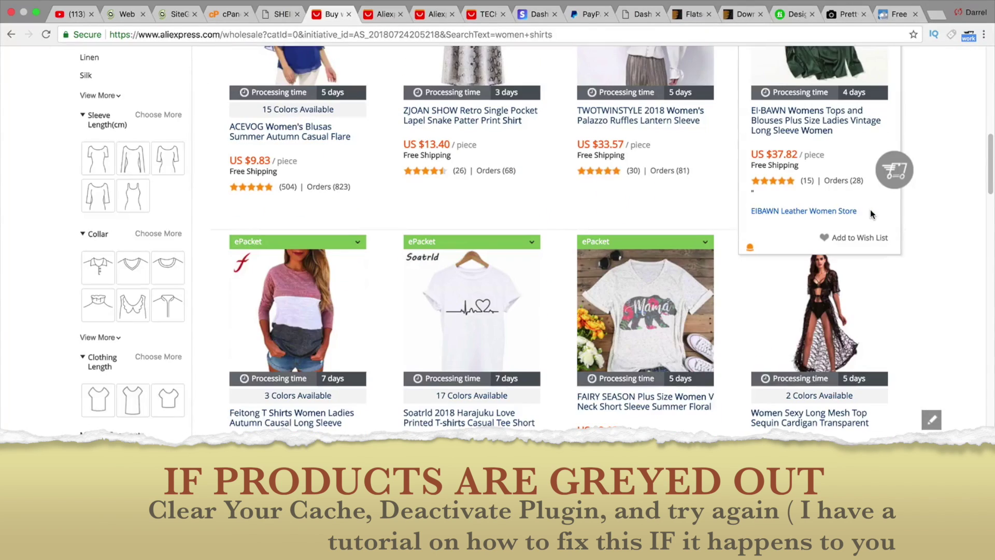
scroll(791, 309, "down", 8)
scroll(791, 309, "down", 20)
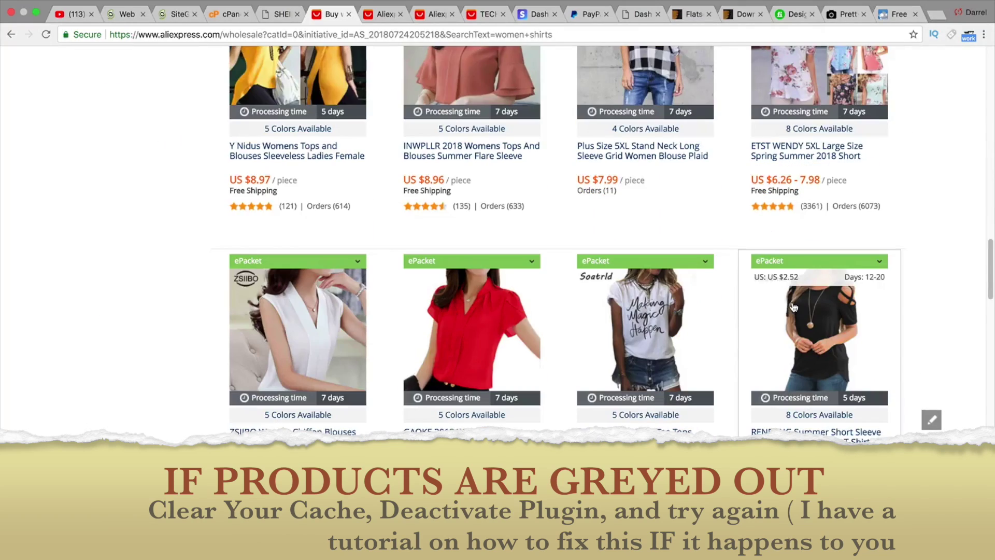
scroll(793, 302, "down", 4)
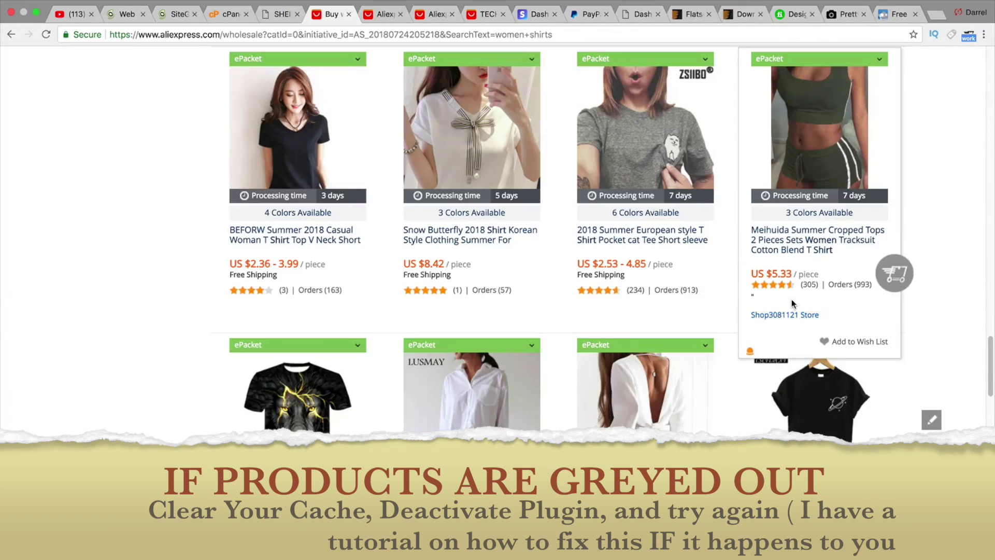
scroll(651, 301, "down", 6)
scroll(649, 300, "up", 18)
scroll(649, 300, "up", 15)
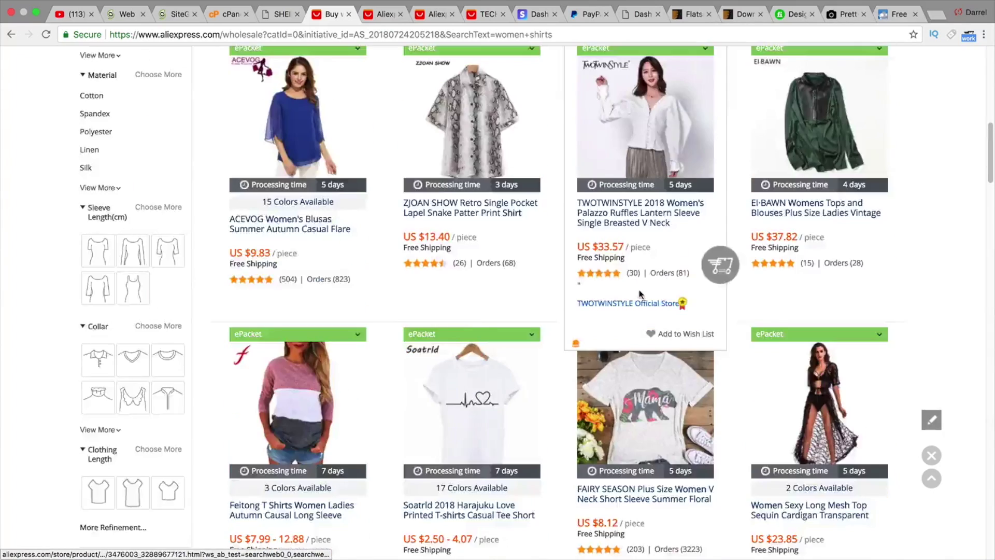
left_click(441, 172)
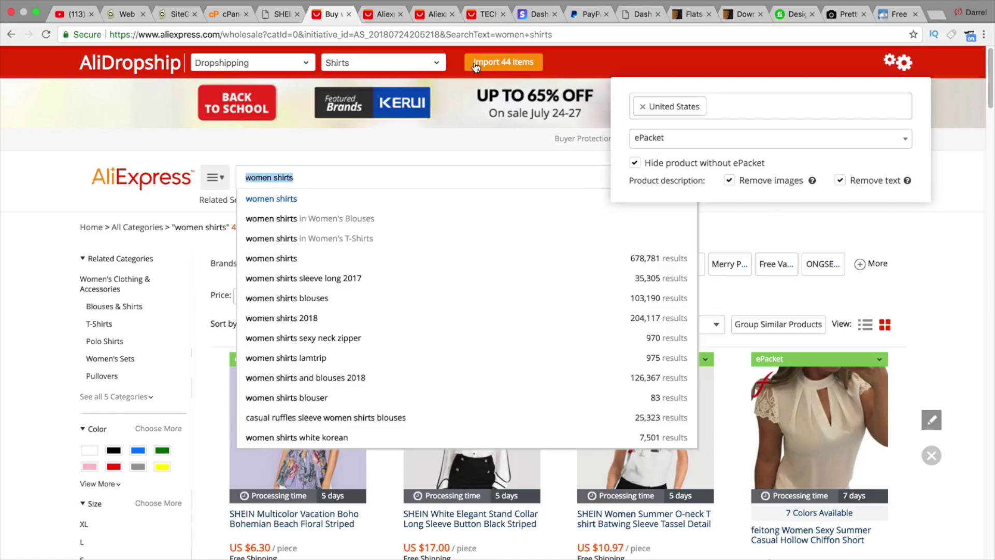
type("ninja")
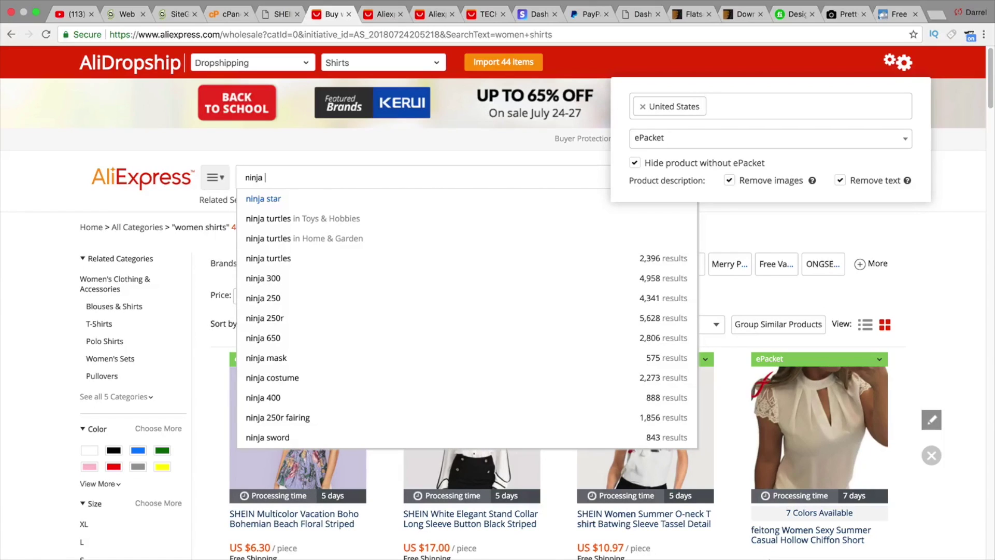
type("sword")
key("Return")
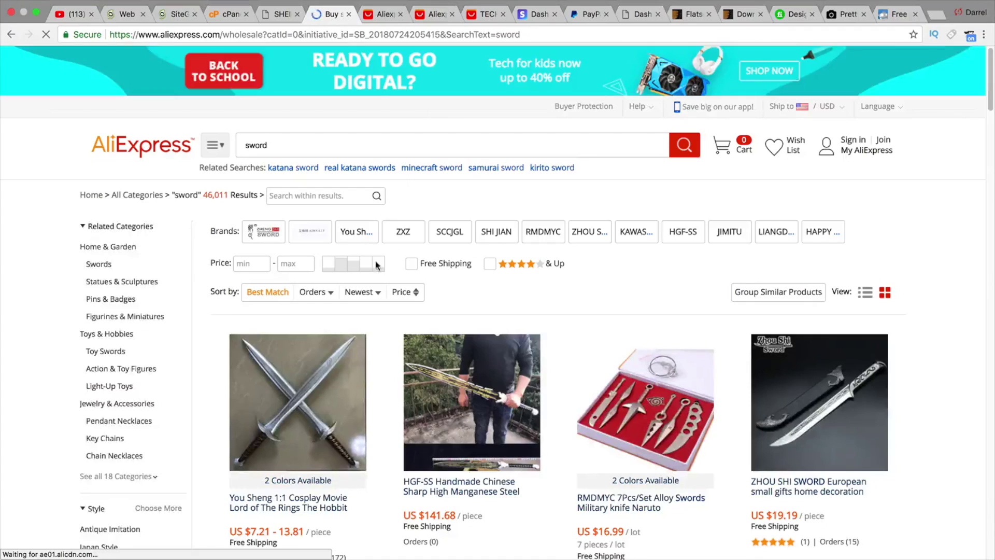
scroll(385, 310, "down", 3)
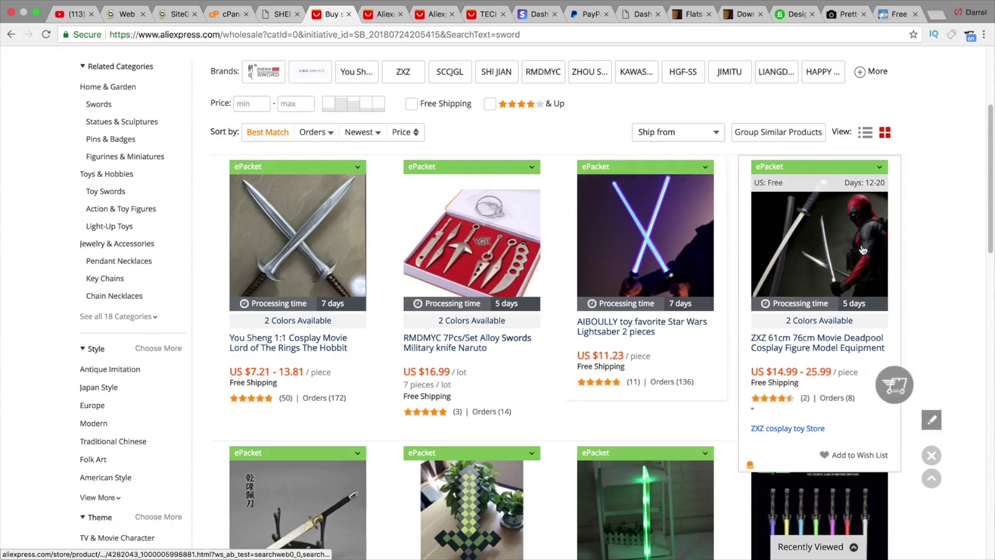
scroll(929, 243, "down", 4)
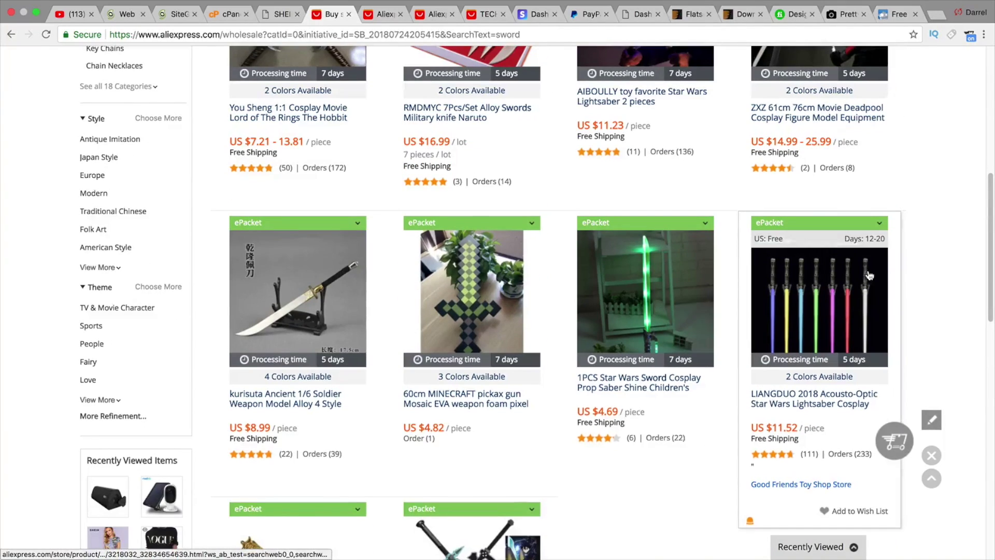
scroll(905, 259, "down", 4)
scroll(892, 259, "down", 3)
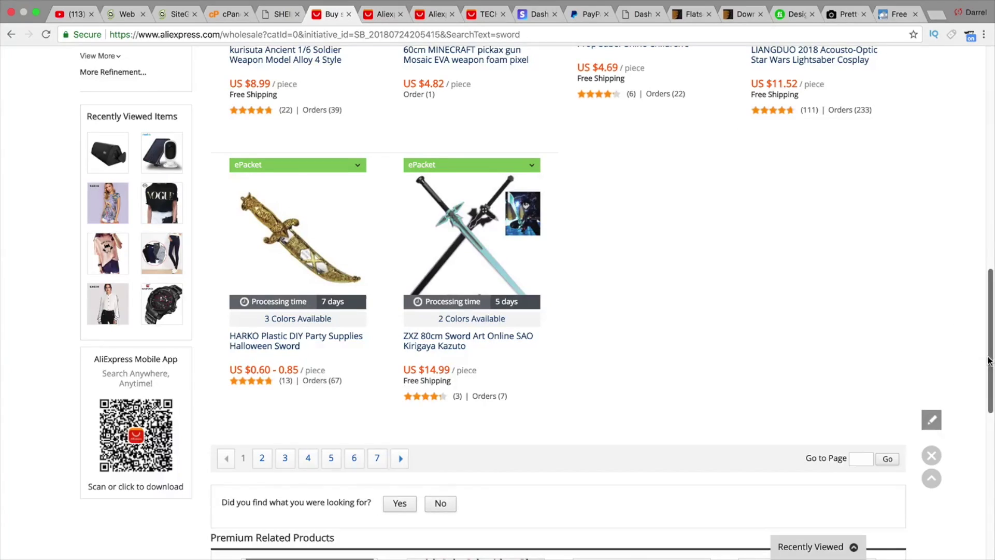
left_click_drag(991, 361, 990, 120)
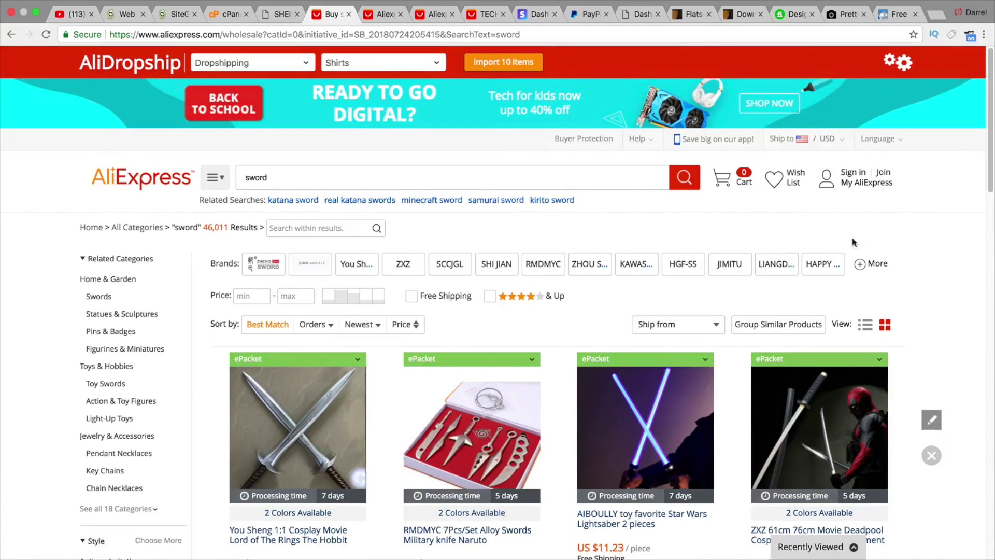
scroll(448, 420, "down", 1)
scroll(448, 385, "down", 1)
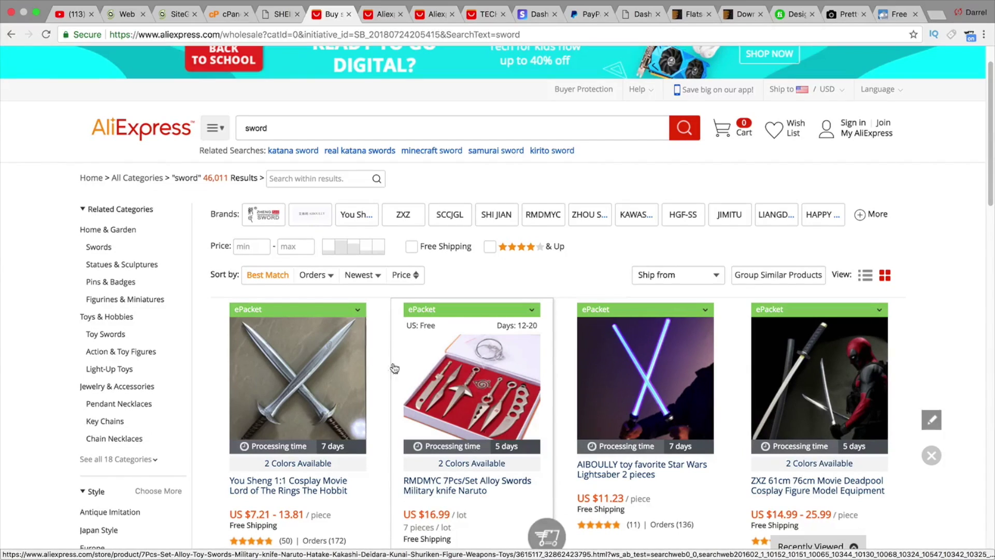
scroll(391, 360, "down", 1)
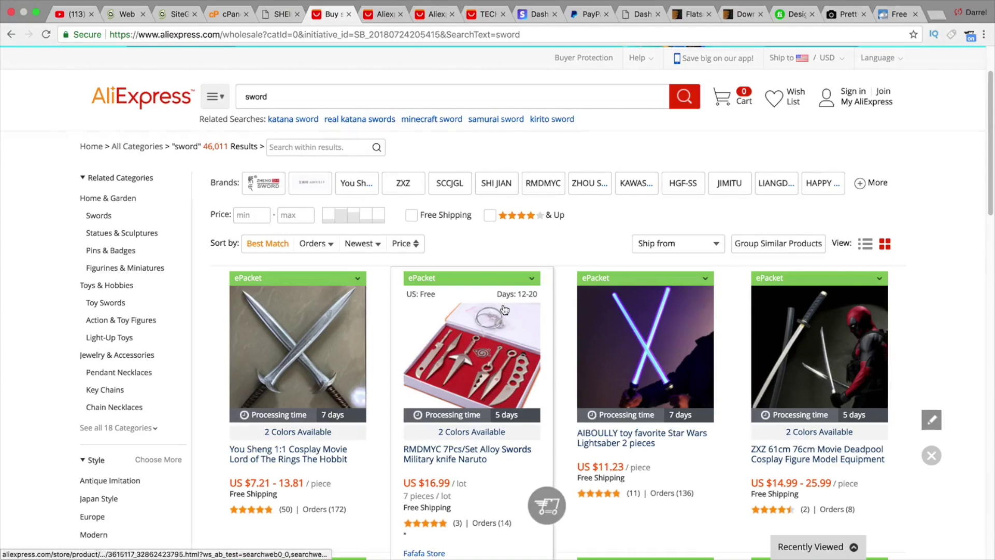
scroll(674, 353, "down", 5)
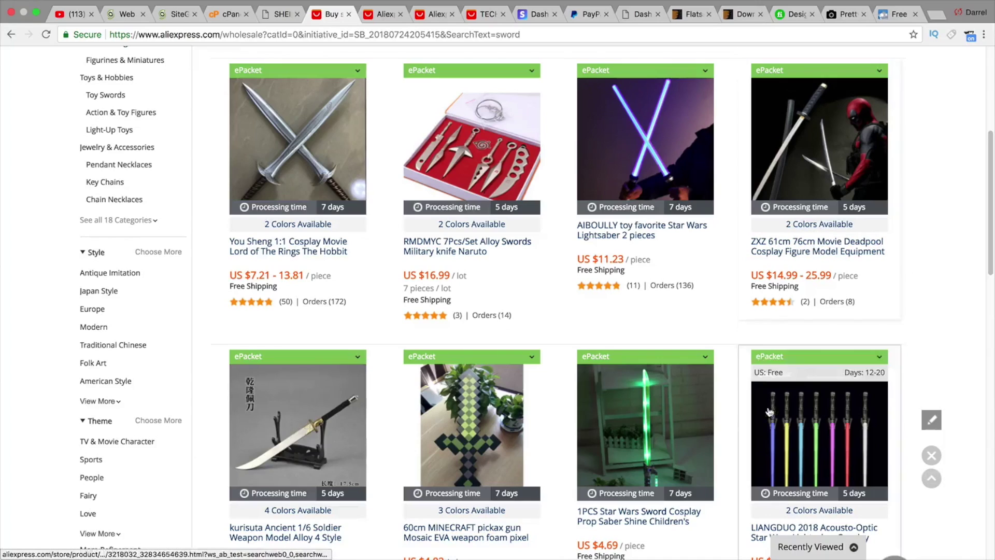
scroll(674, 233, "down", 4)
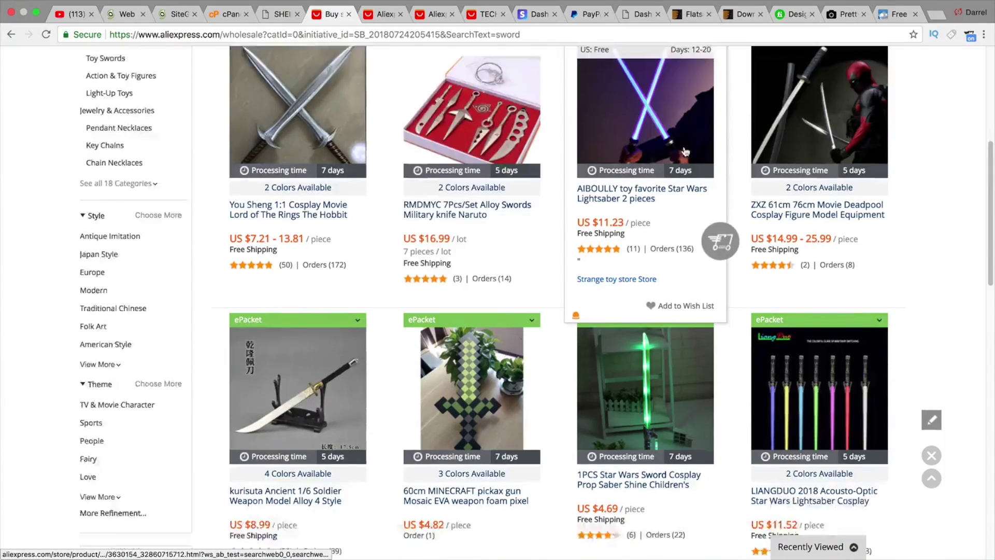
scroll(304, 241, "down", 5)
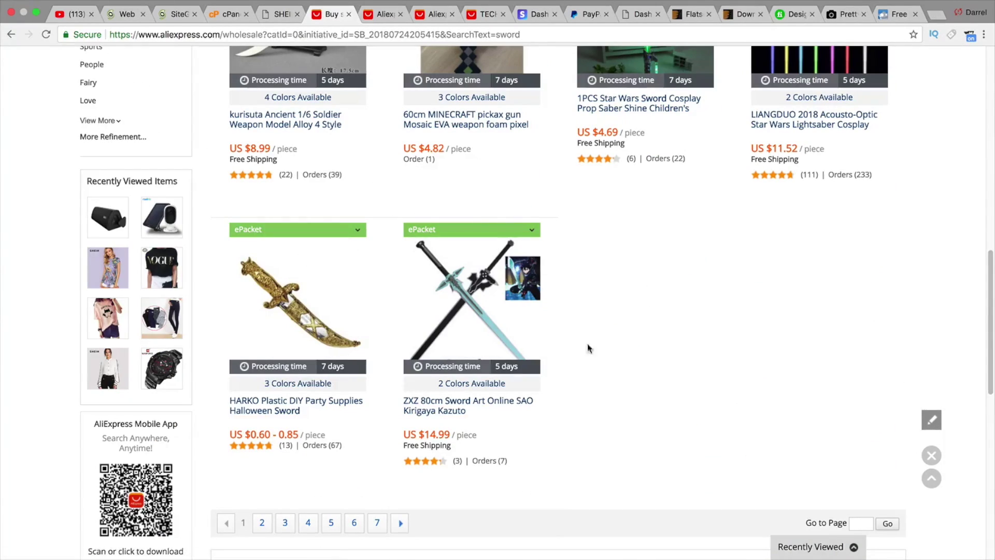
key("Home")
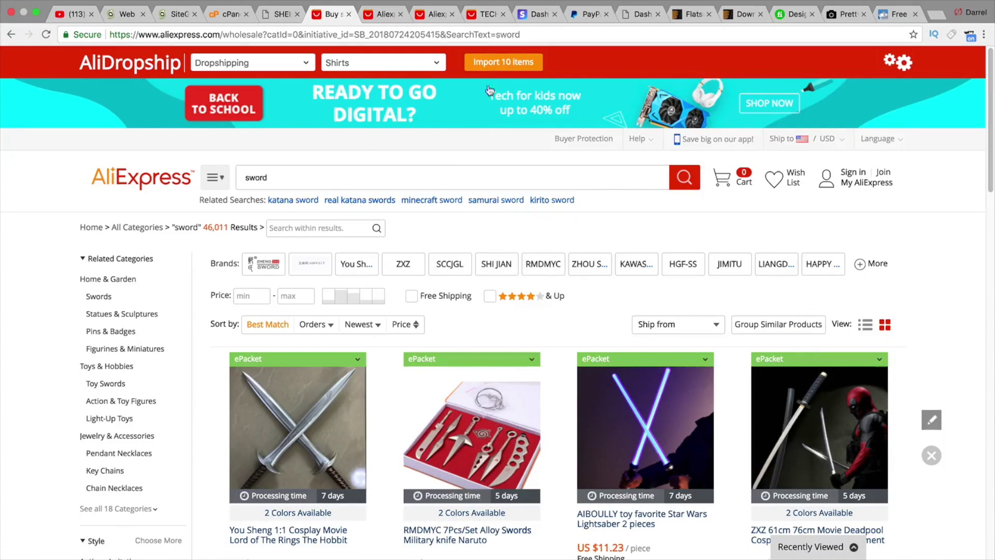
Switch to the store tab and leave the SHEIN product page for the admin dashboard.
left_click(284, 17)
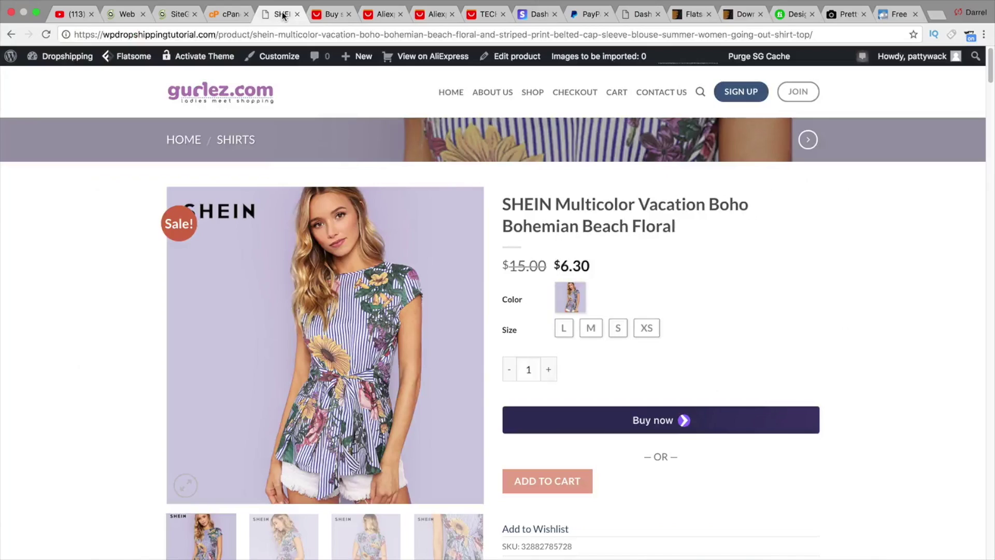
left_click(456, 95)
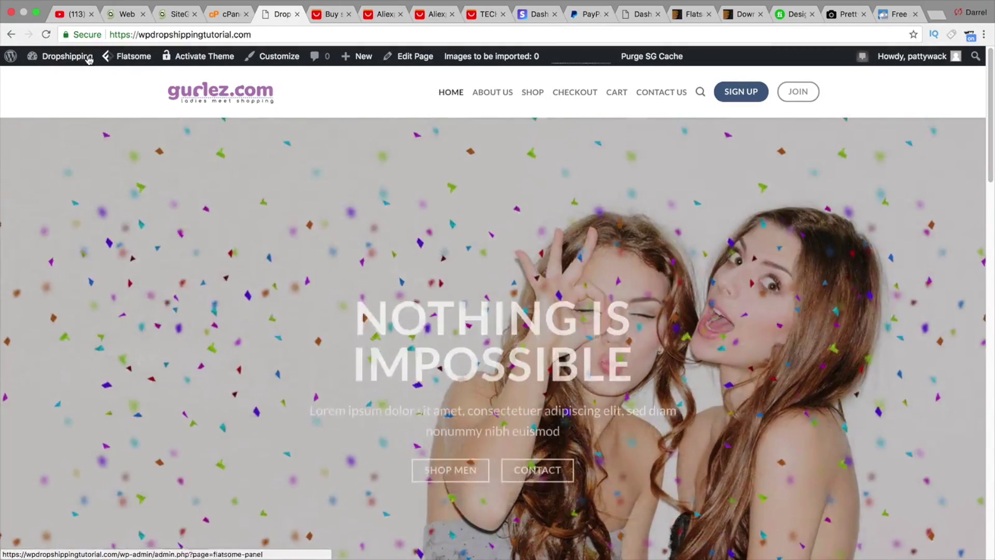
mouse_move(88, 57)
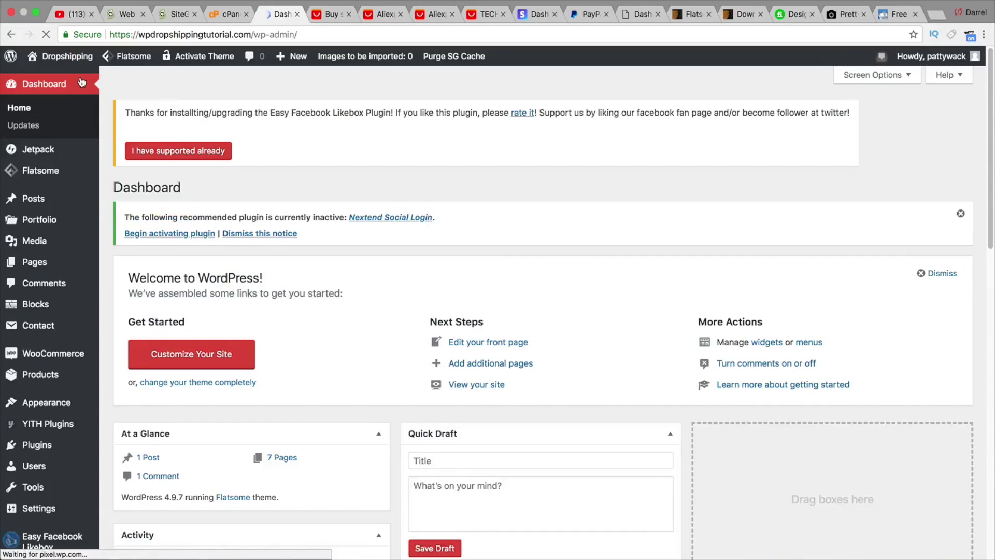
mouse_move(84, 160)
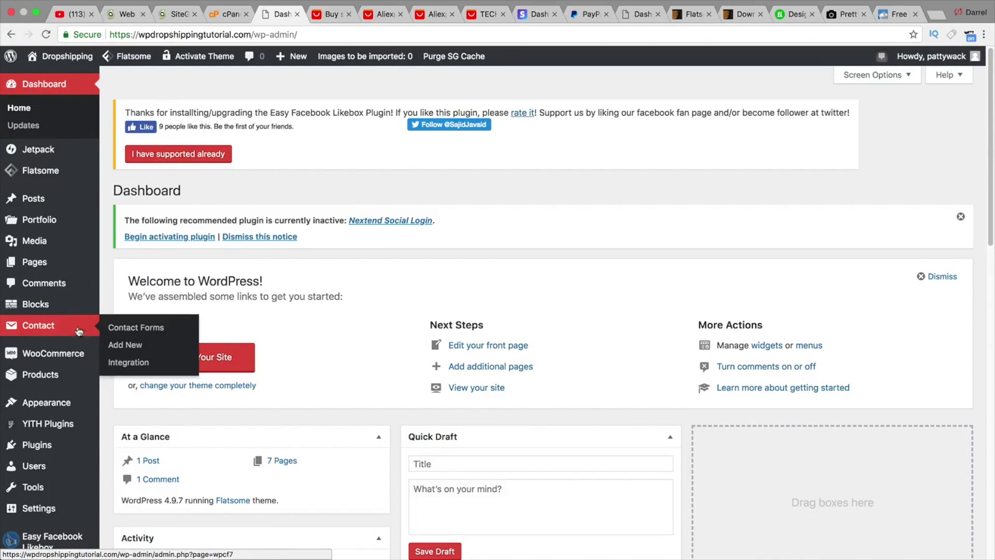
mouse_move(64, 376)
Open All Products and scroll the list of 7 items.
left_click(132, 378)
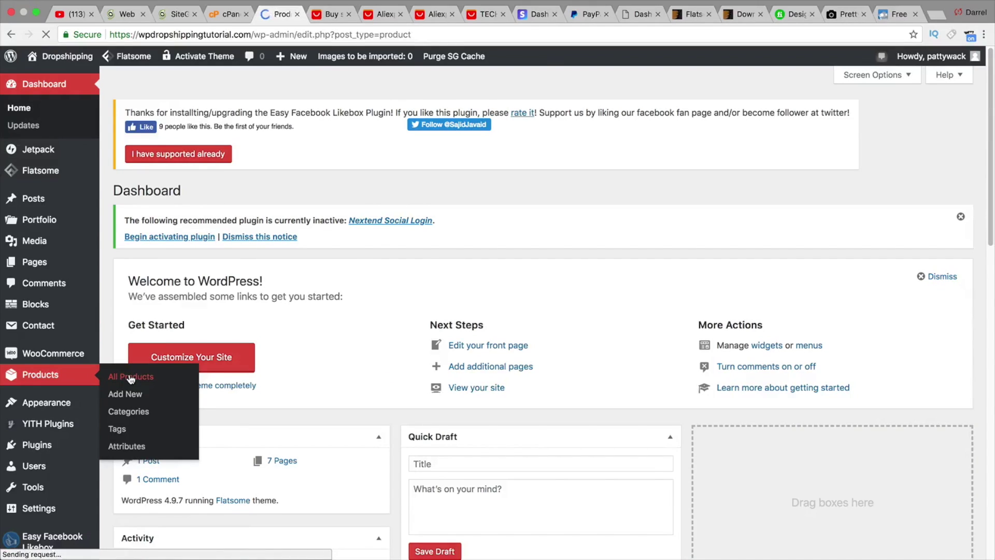
scroll(165, 355, "down", 1)
scroll(164, 355, "down", 8)
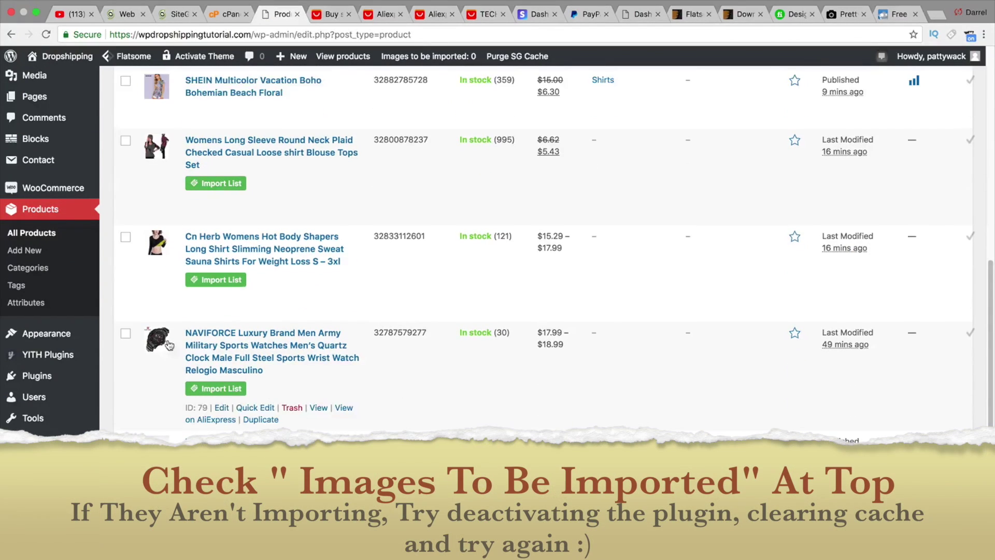
scroll(171, 342, "down", 1)
scroll(173, 340, "up", 3)
scroll(171, 340, "up", 6)
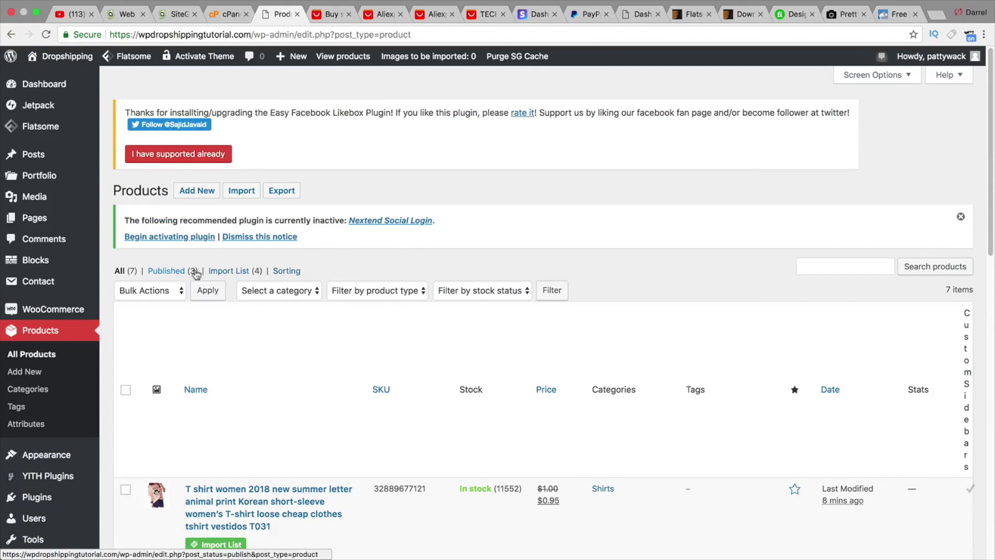
Return to AliExpress and scroll through the sword results.
left_click(328, 16)
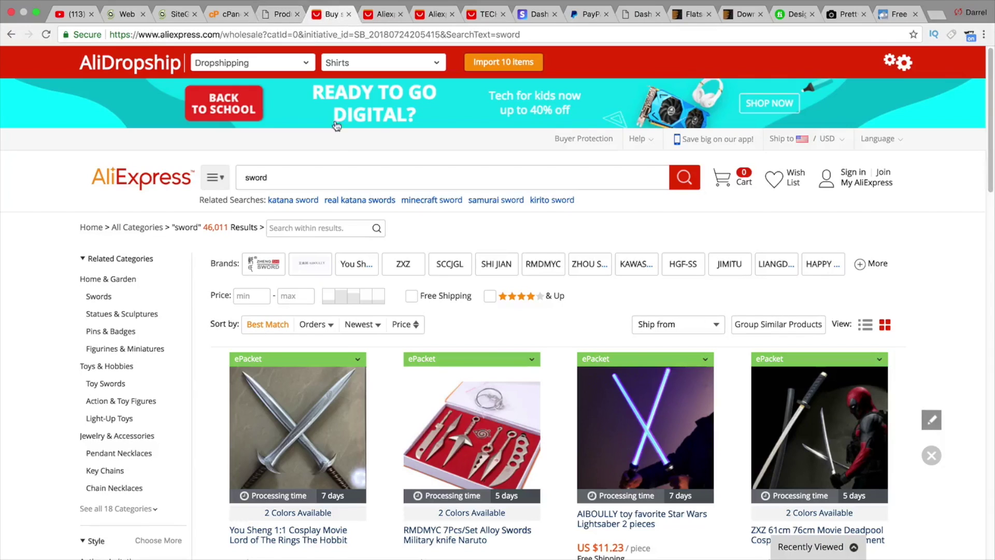
scroll(472, 410, "down", 1)
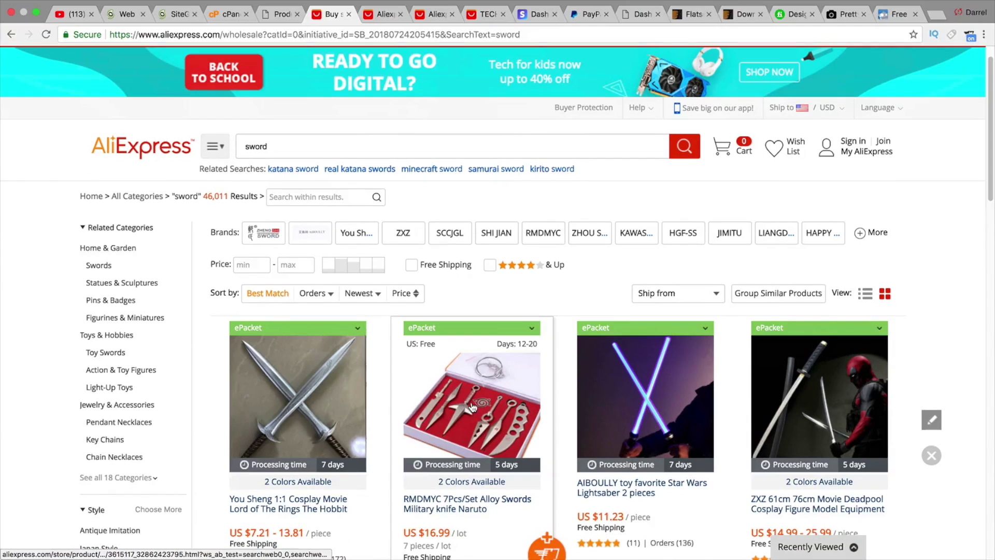
scroll(474, 402, "down", 1)
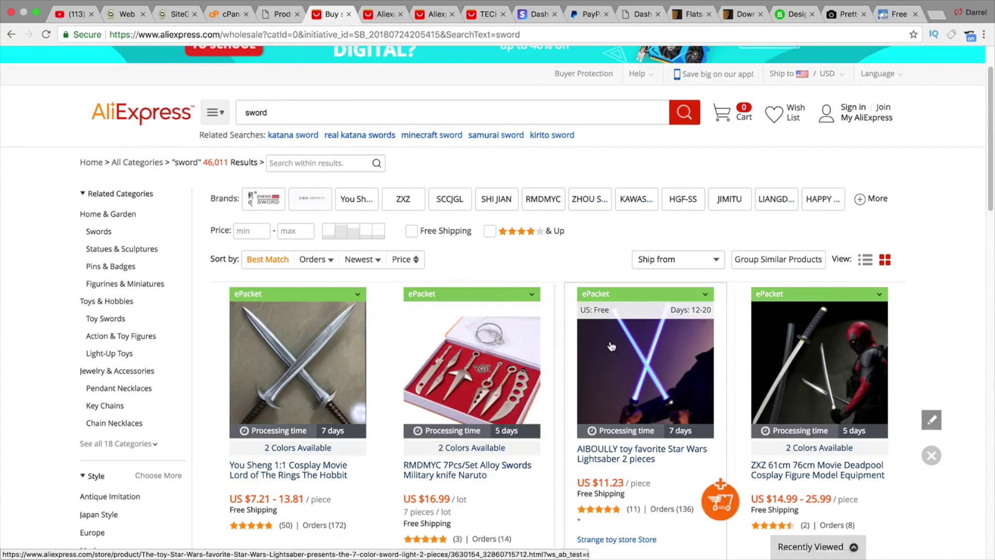
scroll(619, 342, "down", 1)
scroll(618, 342, "down", 2)
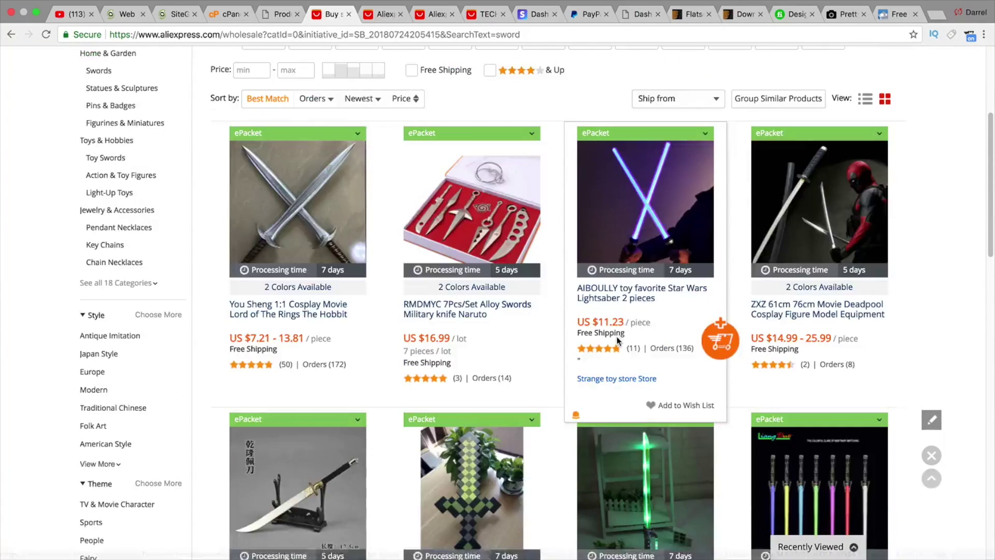
scroll(616, 340, "up", 4)
scroll(614, 339, "down", 2)
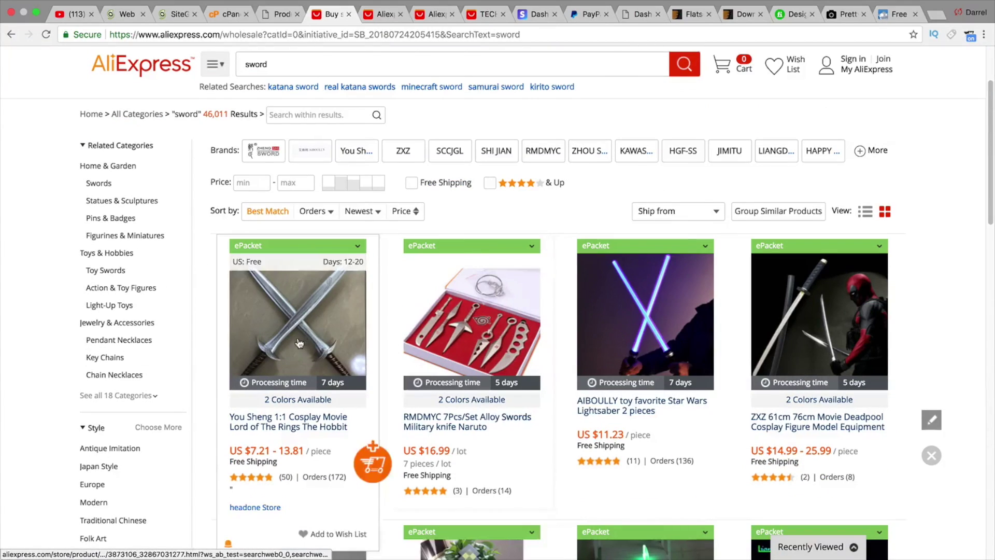
scroll(664, 430, "up", 3)
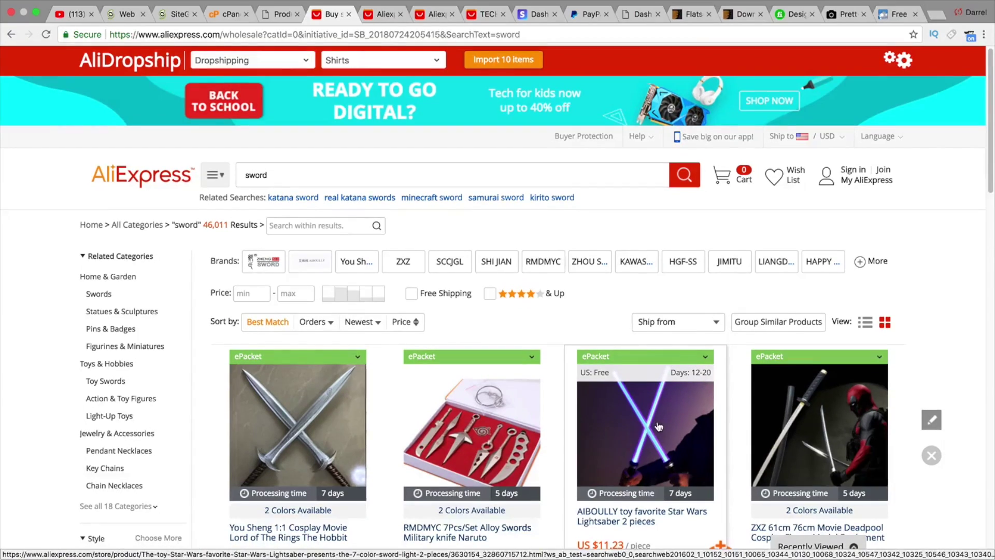
scroll(660, 425, "down", 3)
scroll(710, 445, "down", 4)
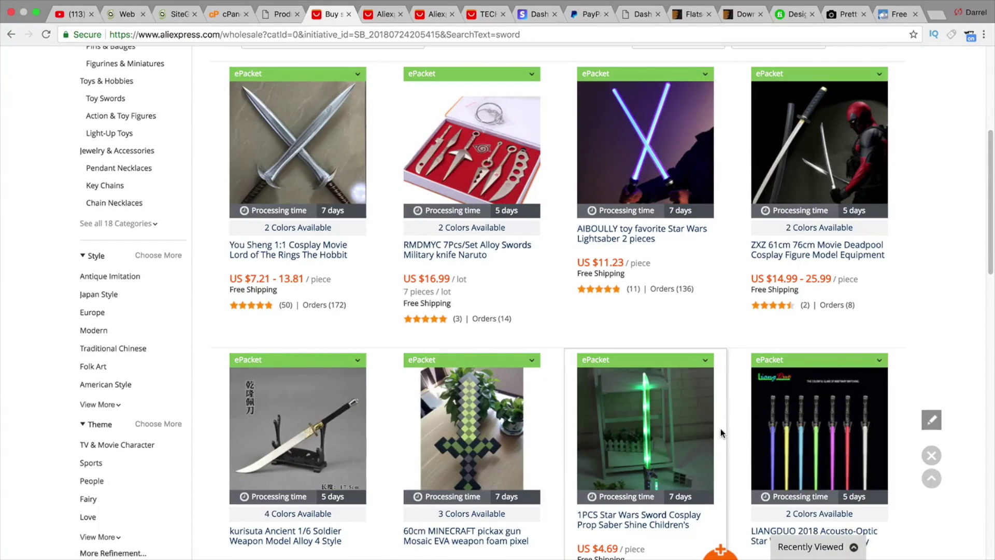
scroll(720, 430, "down", 3)
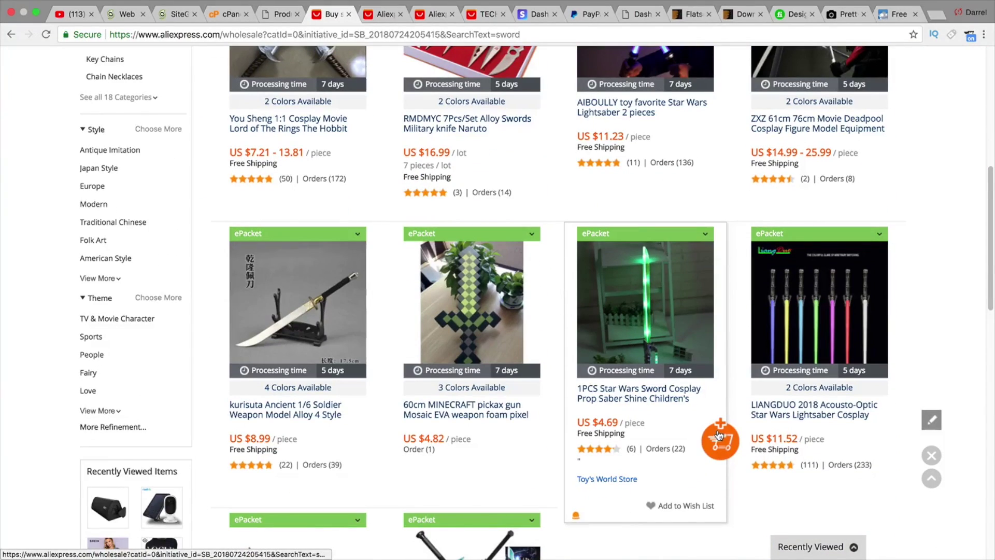
scroll(719, 433, "up", 10)
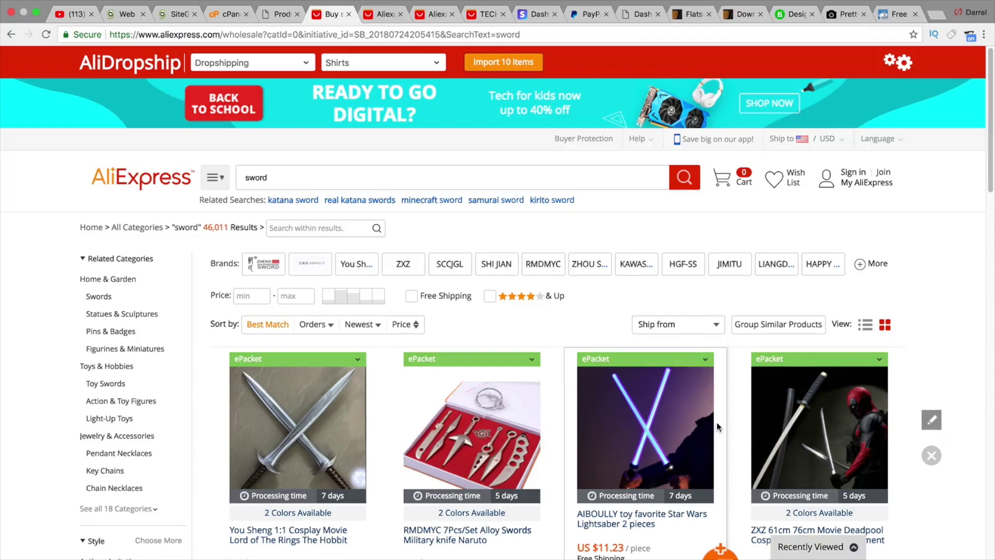
Search for 'womans shirt' using the suggestion under 'womans'.
left_click(410, 170)
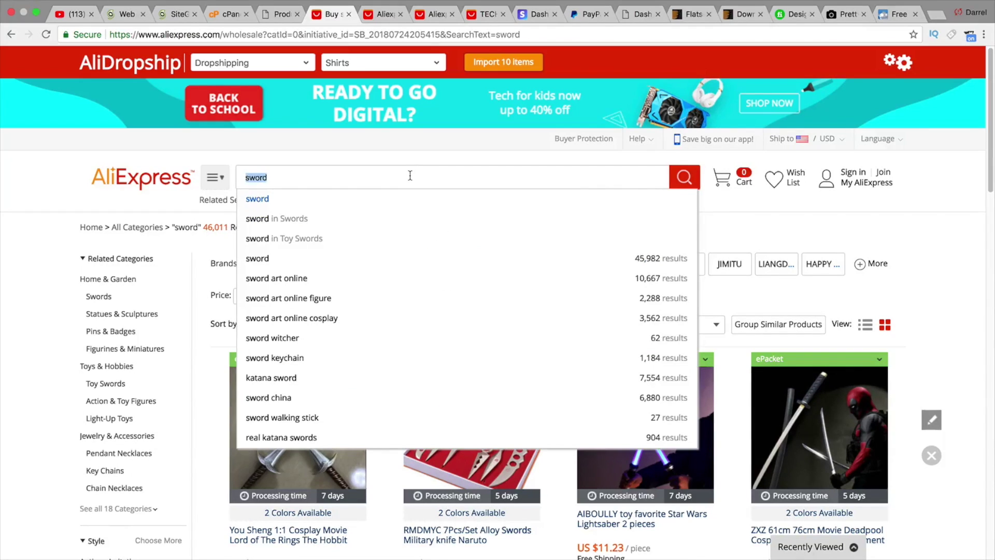
type("woman")
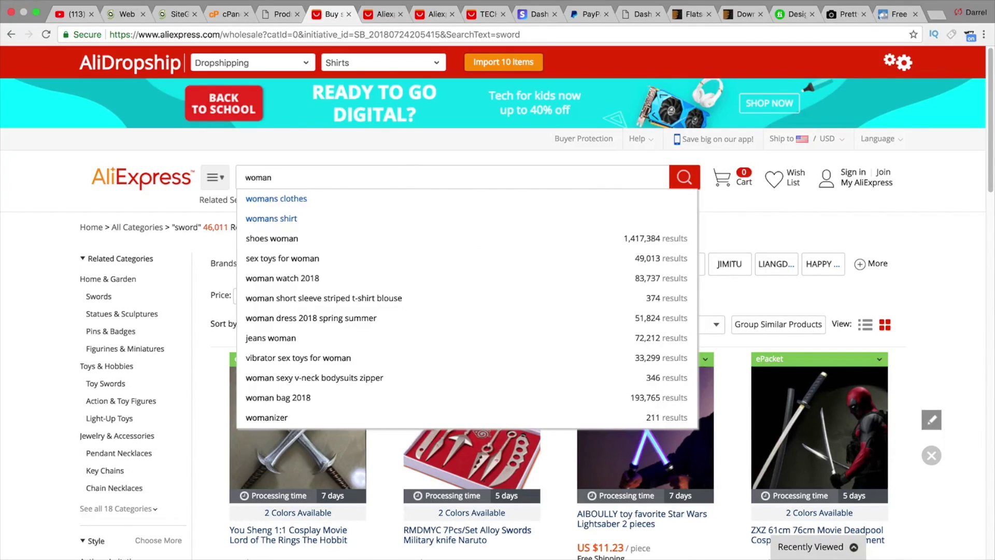
type("s")
key("Down")
key("Down")
key("Return")
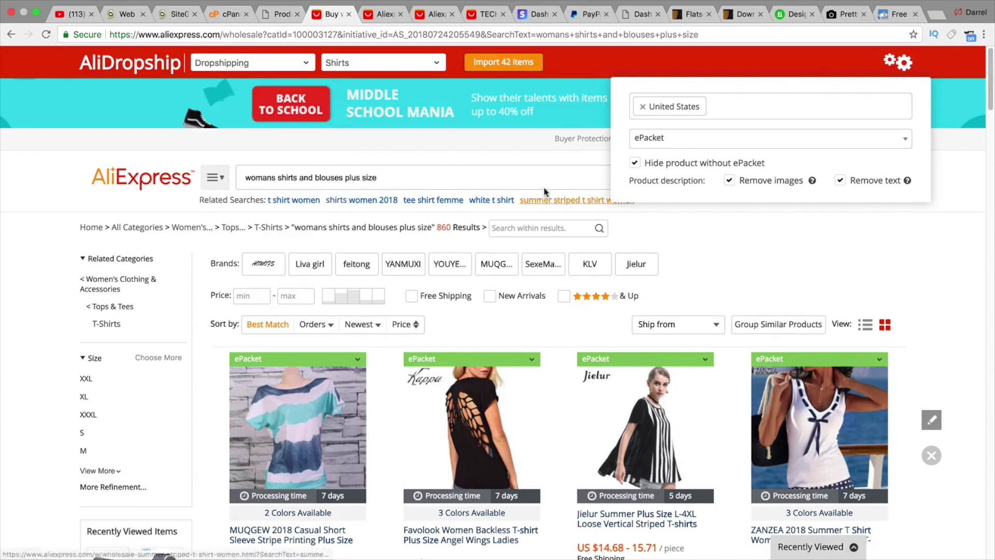
In the Products list, open the Plus Size plaid blouse for editing.
left_click(283, 14)
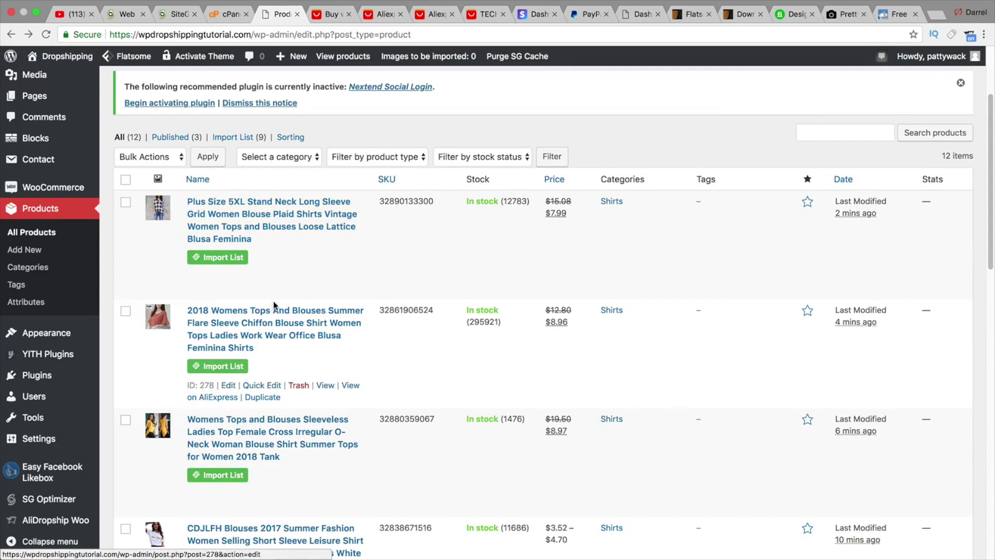
scroll(272, 300, "down", 7)
scroll(273, 305, "down", 9)
scroll(291, 335, "up", 8)
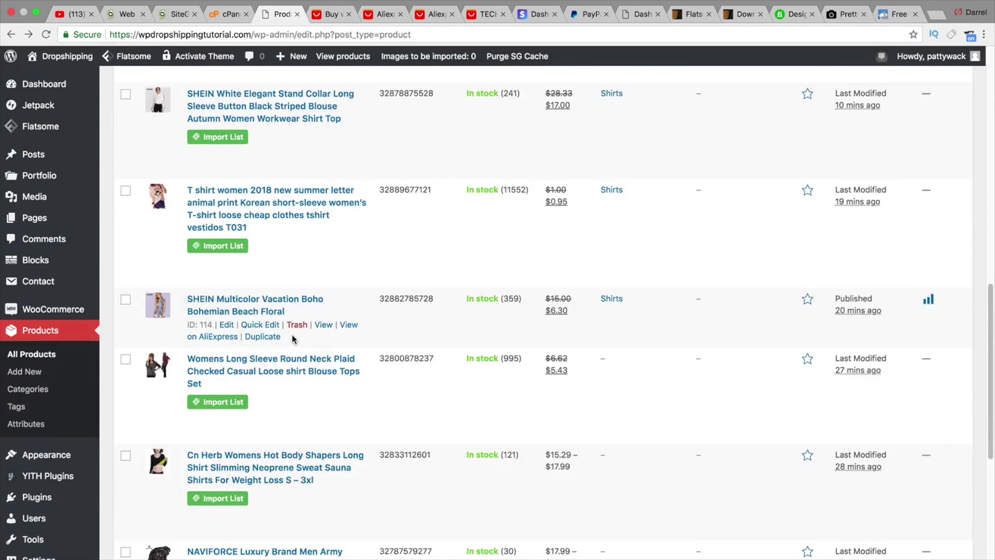
scroll(292, 336, "up", 8)
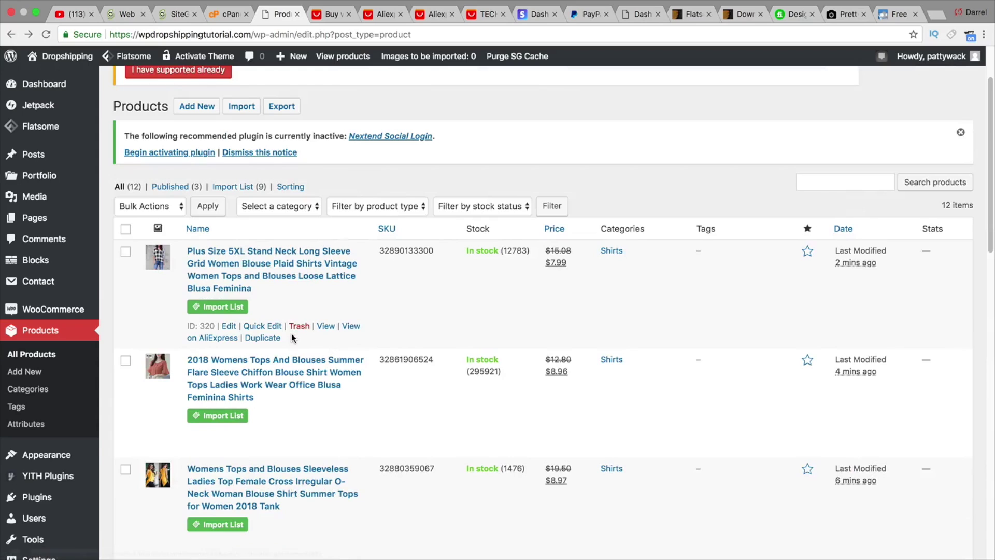
left_click(298, 280)
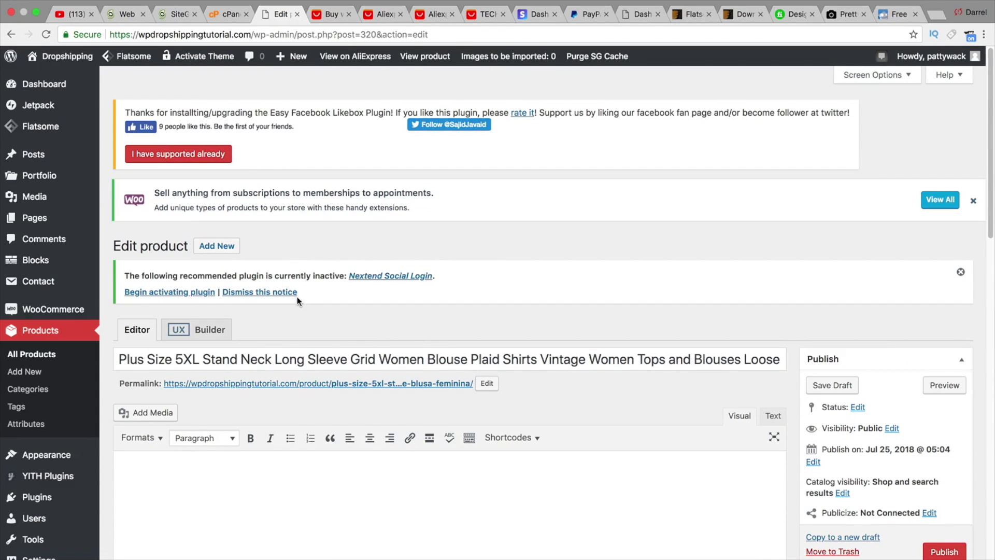
Open the blouse's store page and try Green and Blue colours with sizes M and XXL.
left_click(428, 63)
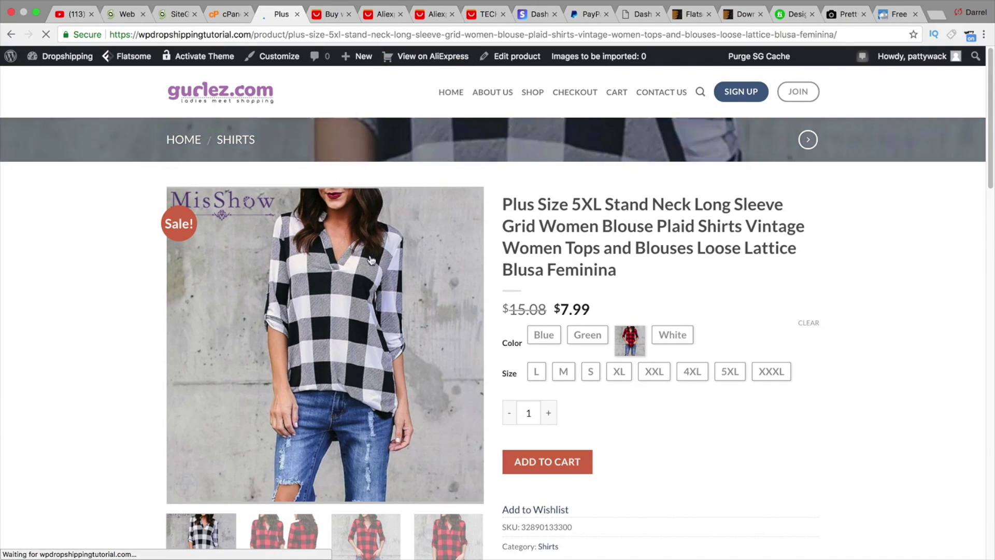
scroll(513, 255, "down", 1)
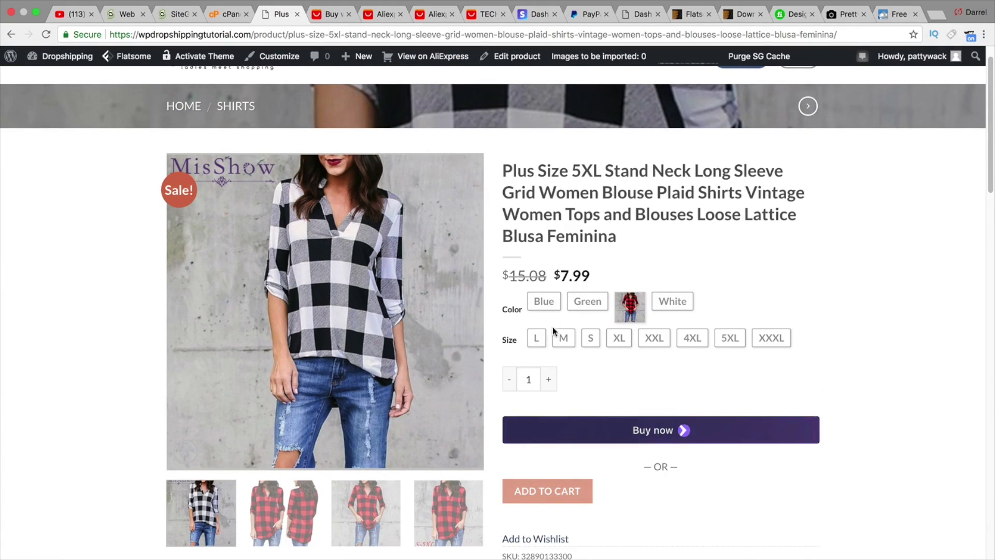
left_click(564, 337)
left_click(589, 308)
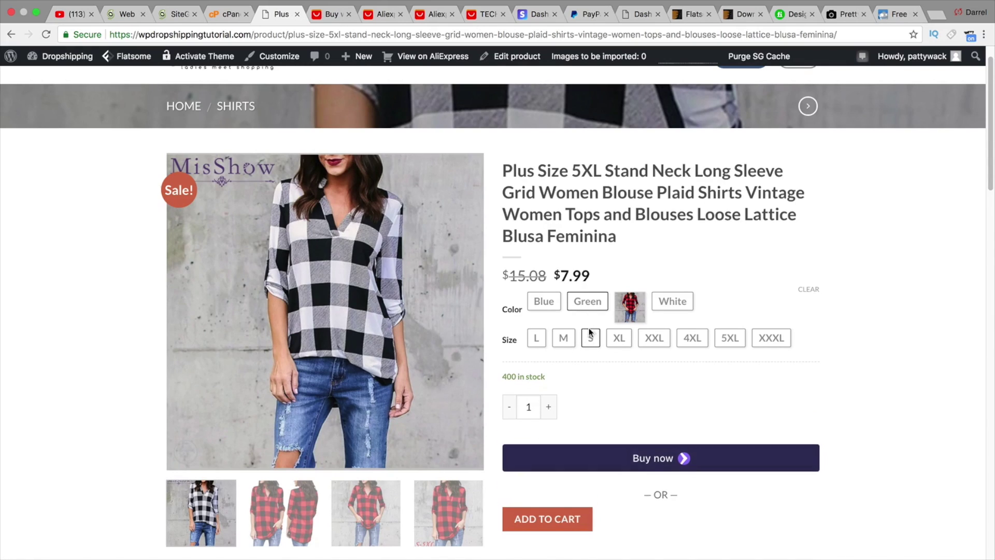
left_click(617, 339)
left_click(654, 339)
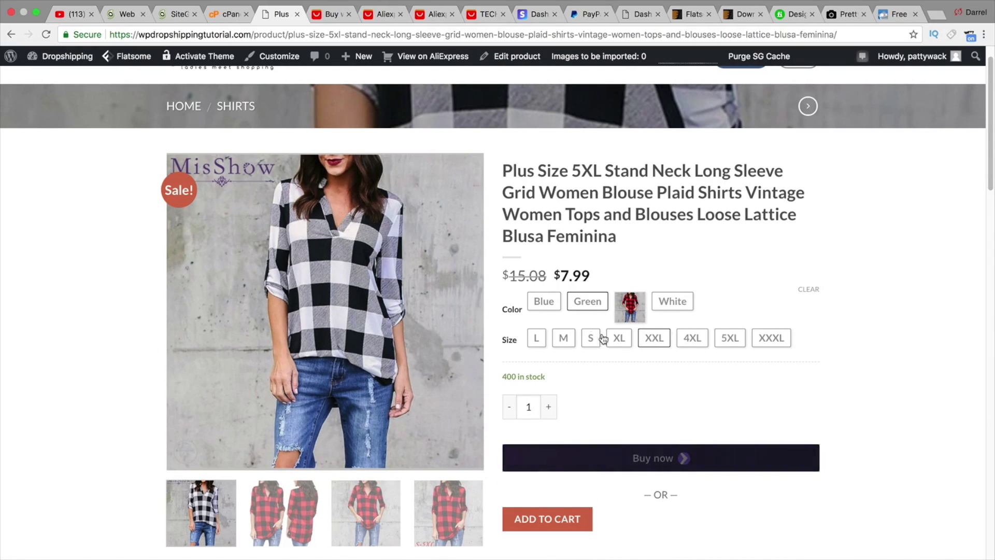
scroll(570, 311, "down", 5)
left_click(544, 125)
left_click(564, 162)
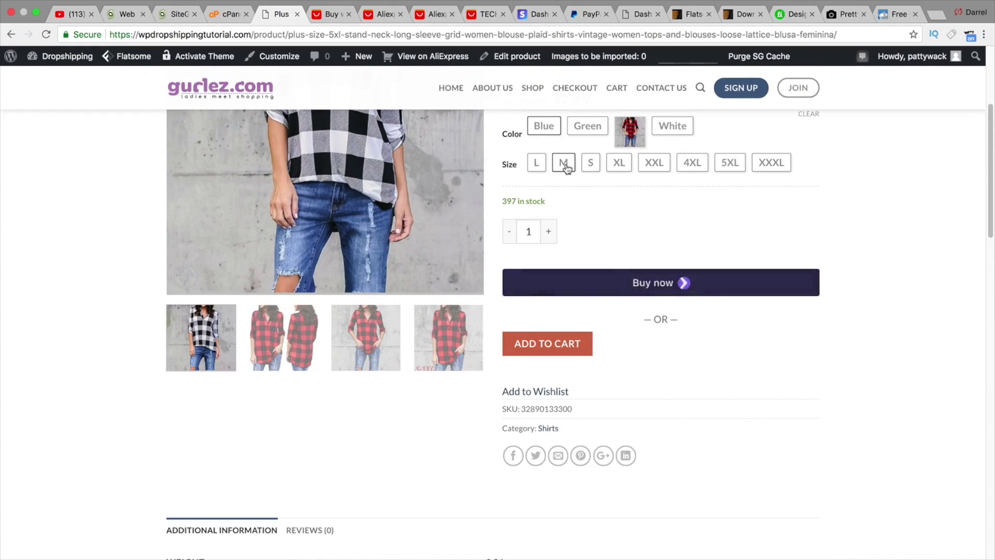
Scroll the page and show the red plaid photo as the main gallery image.
scroll(599, 184, "up", 2)
scroll(598, 246, "down", 6)
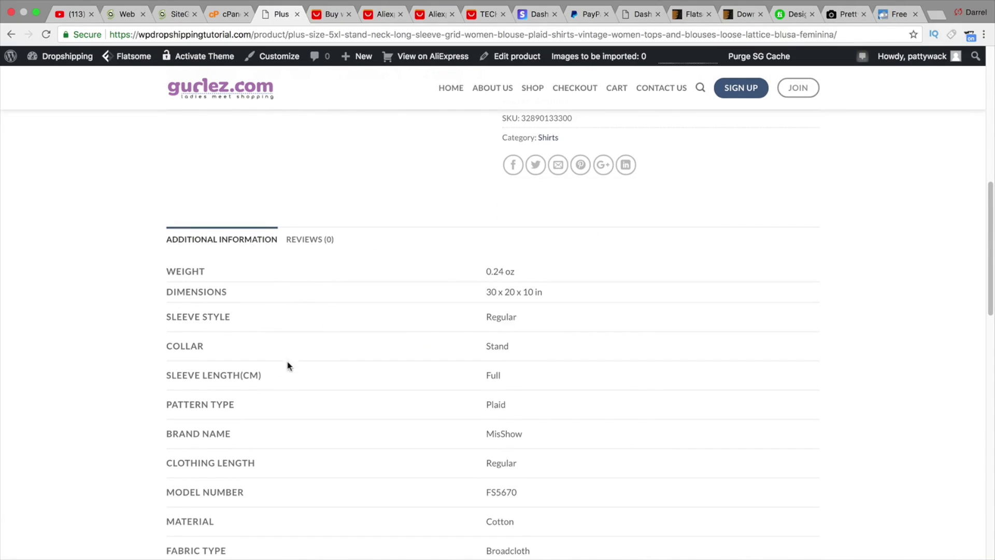
scroll(306, 374, "up", 1)
scroll(323, 384, "down", 14)
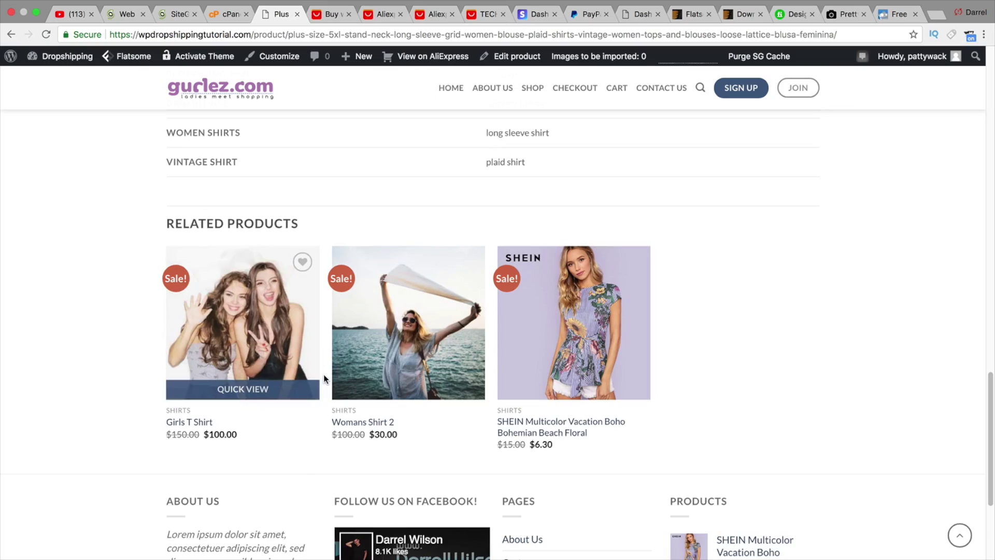
scroll(559, 361, "up", 5)
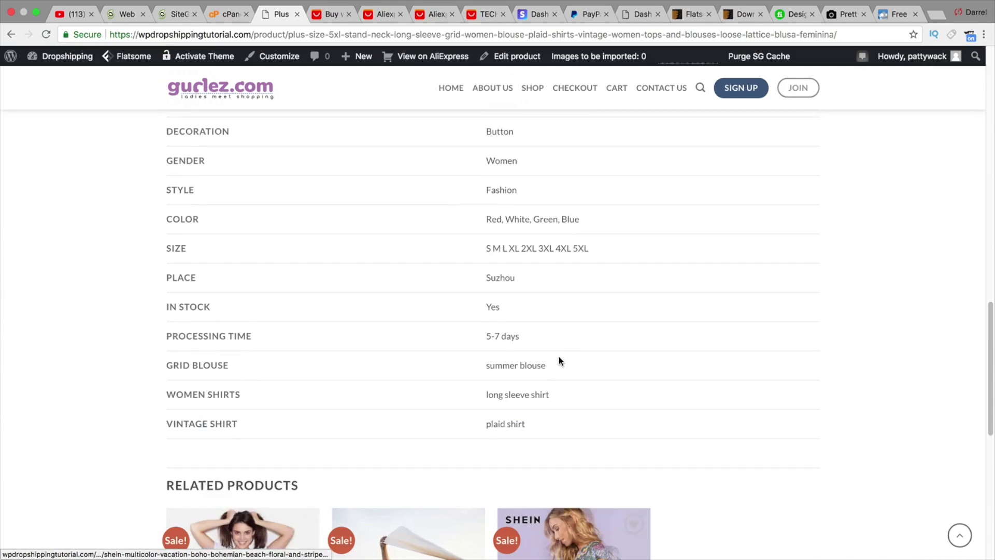
scroll(557, 358, "up", 10)
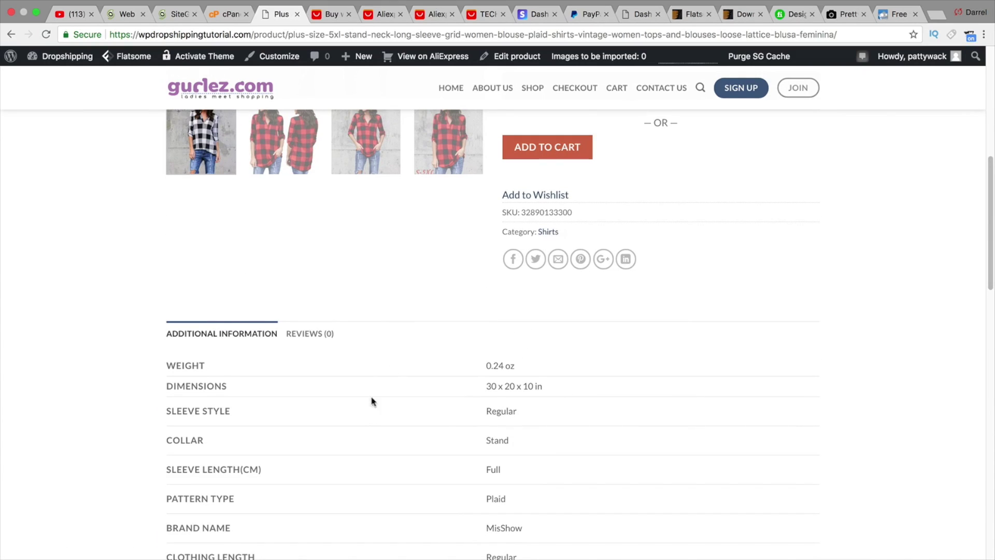
scroll(371, 406, "up", 4)
scroll(364, 464, "down", 4)
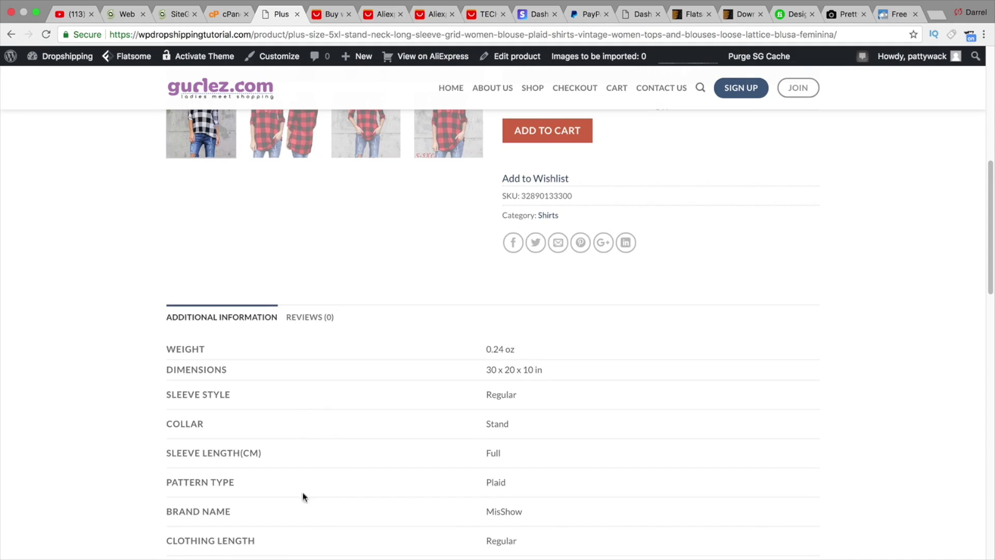
scroll(332, 445, "up", 6)
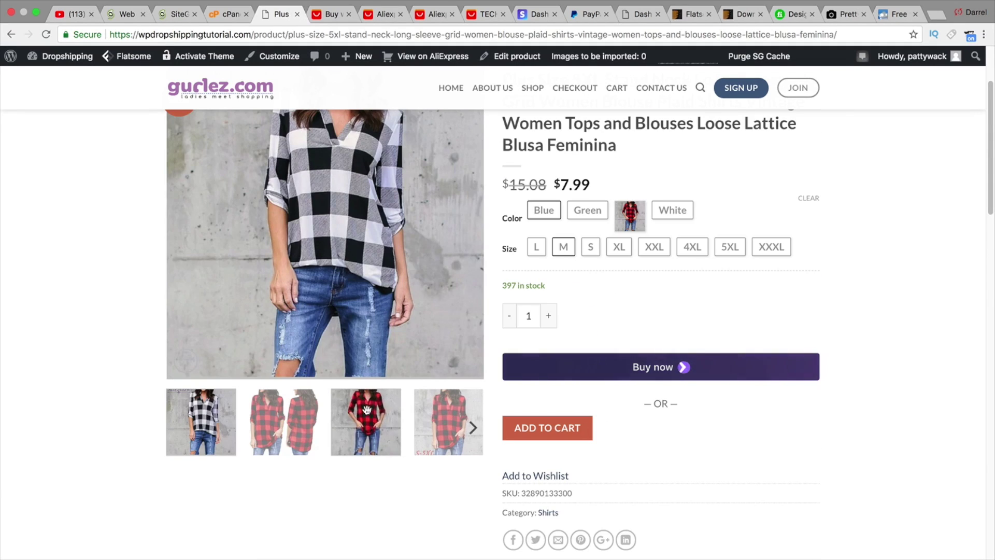
left_click(393, 435)
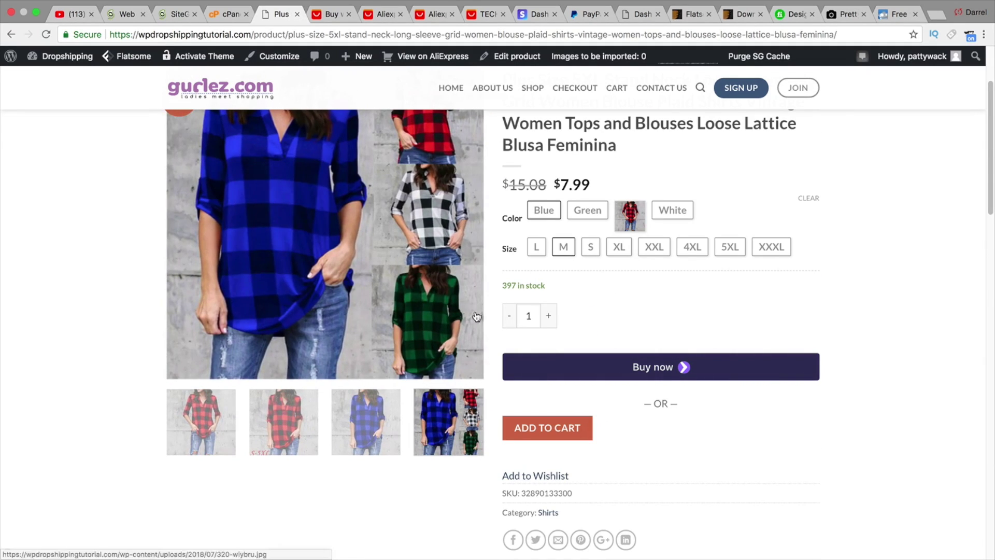
scroll(470, 351, "up", 3)
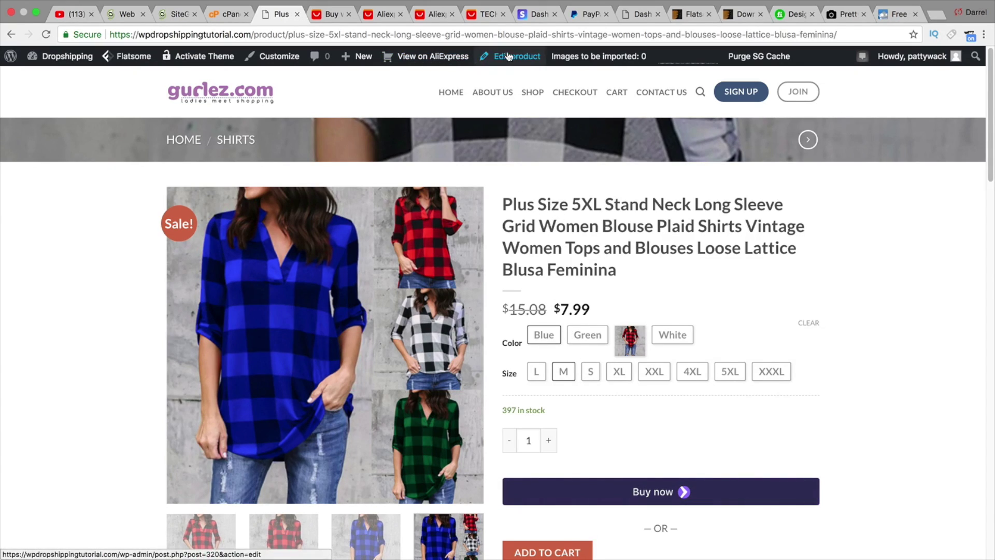
Rename the blouse product to 'Womans Plaid Shirt'.
left_click(526, 57)
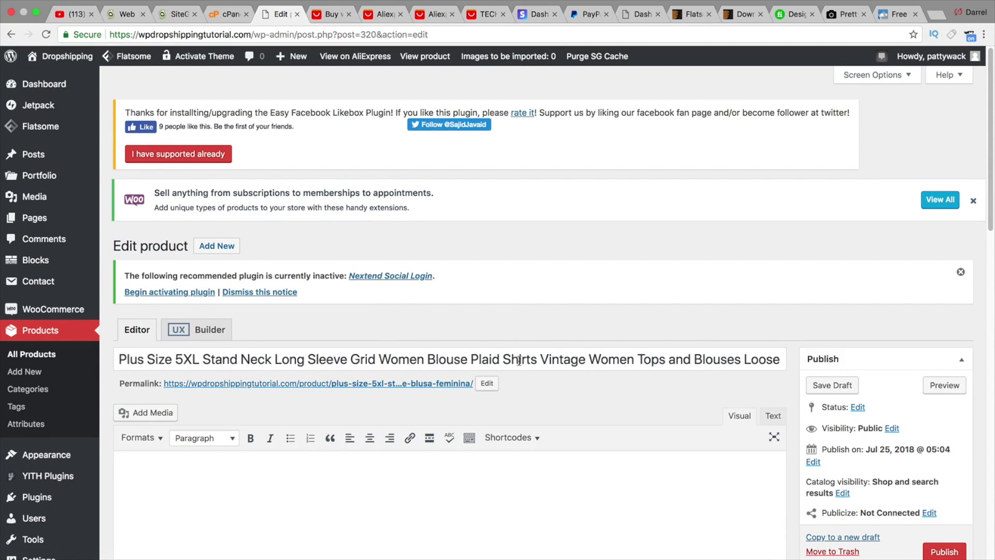
triple_click(280, 360)
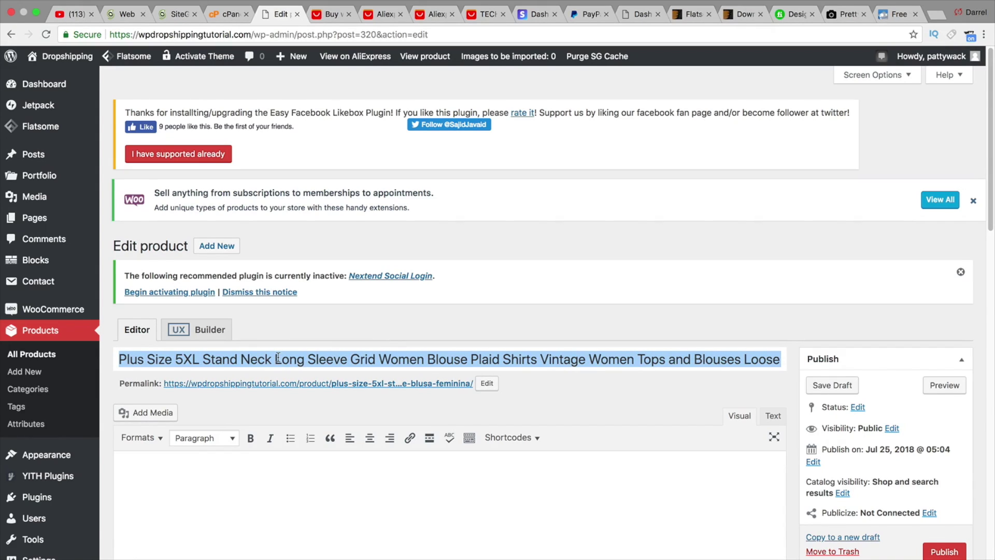
type("Plaid Shirt")
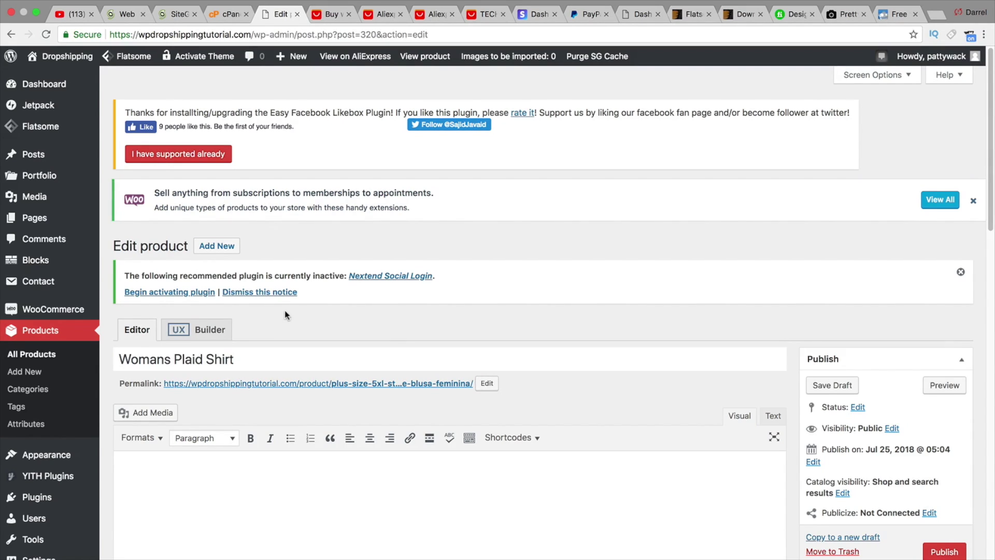
Click into the empty short description and save the product as a draft.
scroll(284, 315, "down", 5)
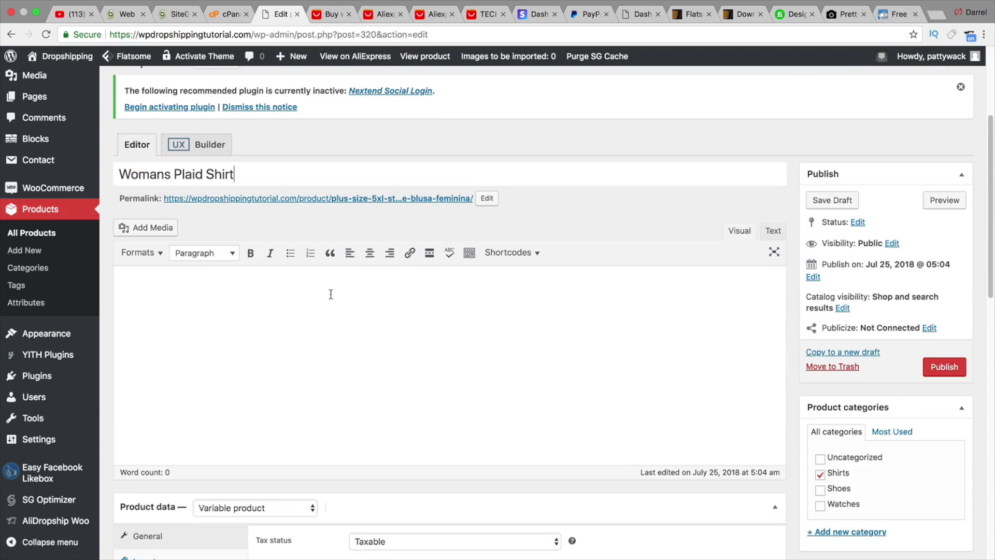
scroll(457, 305, "down", 3)
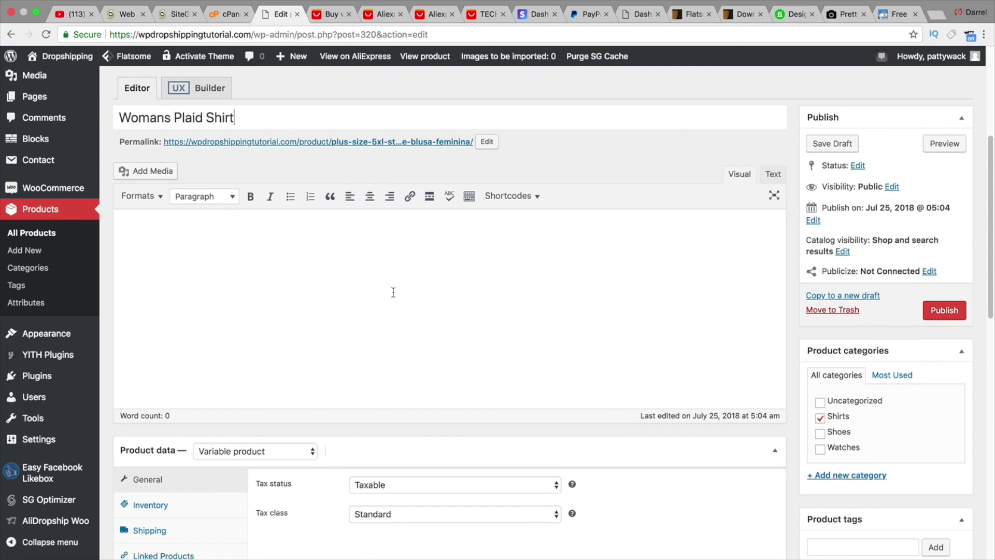
scroll(484, 324, "down", 10)
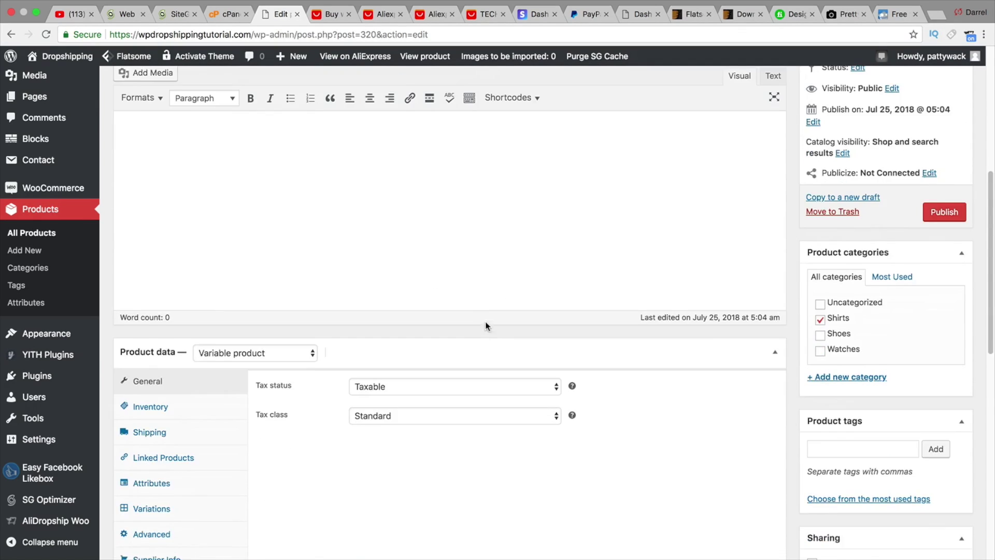
scroll(485, 318, "down", 3)
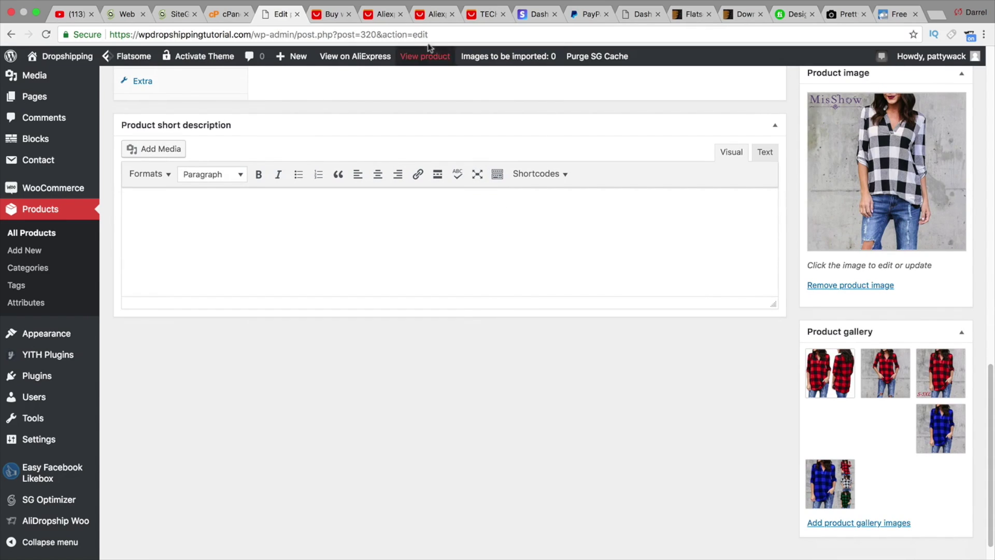
left_click(248, 237)
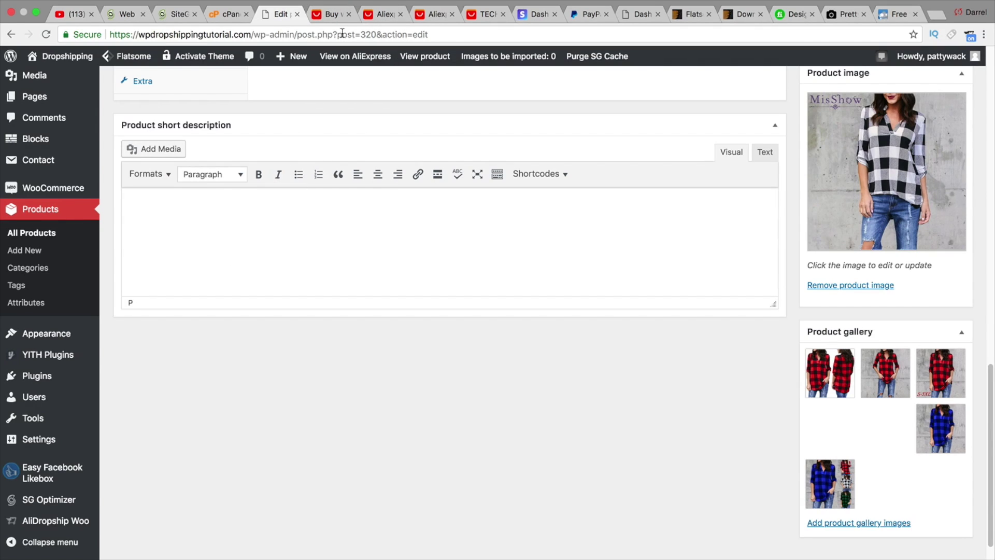
scroll(364, 169, "up", 15)
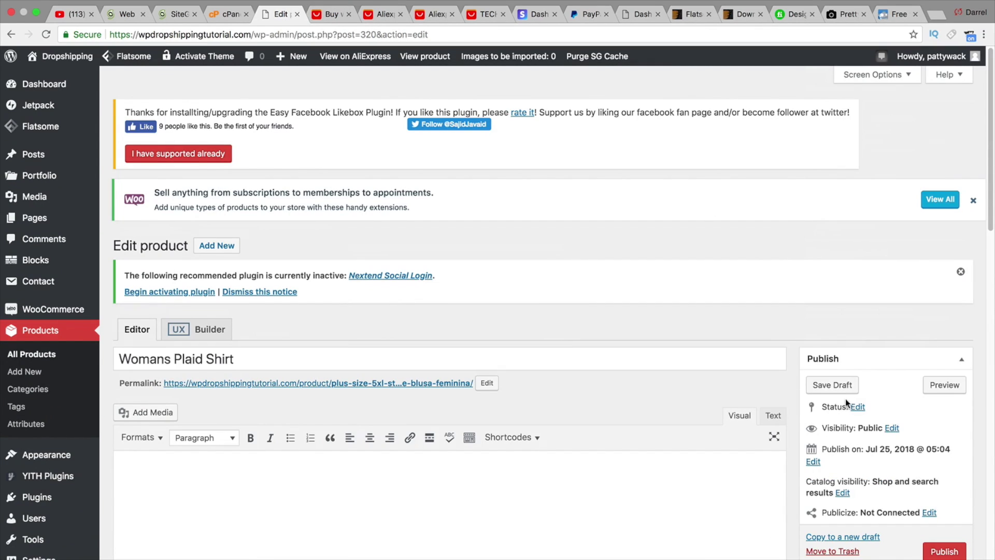
left_click(834, 387)
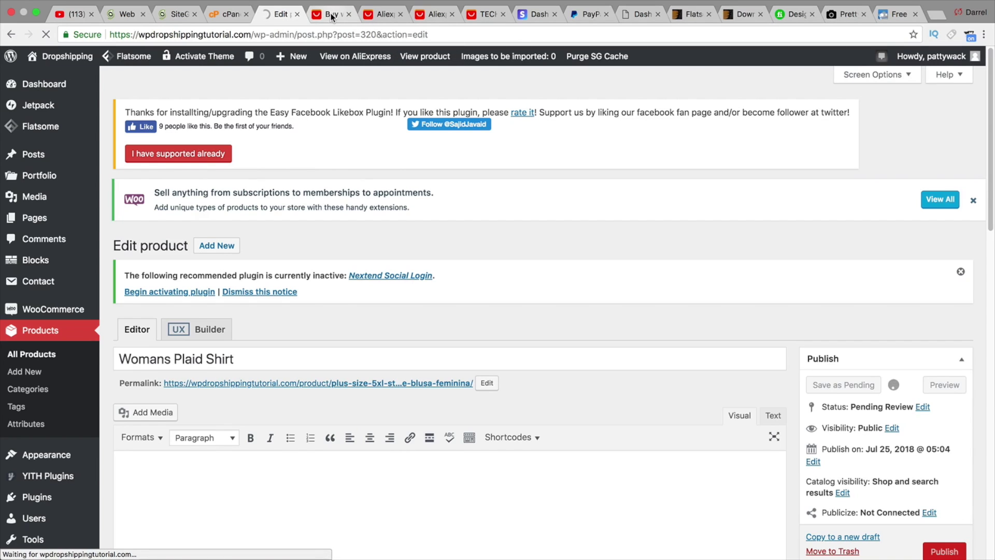
left_click_drag(383, 15, 335, 15)
Open the Girls Shirt product page in the flatsometutorial.com demo shop.
left_click(334, 34)
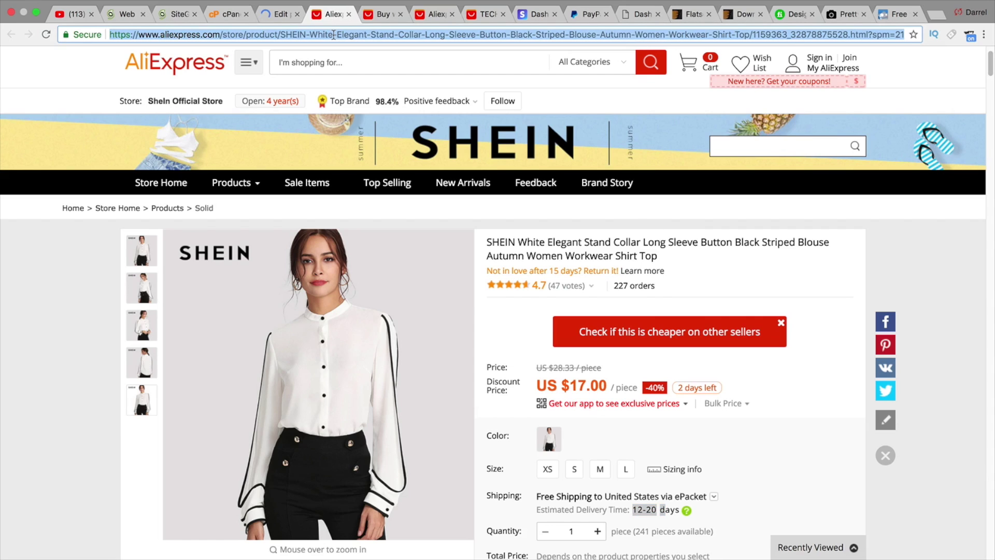
type("fl")
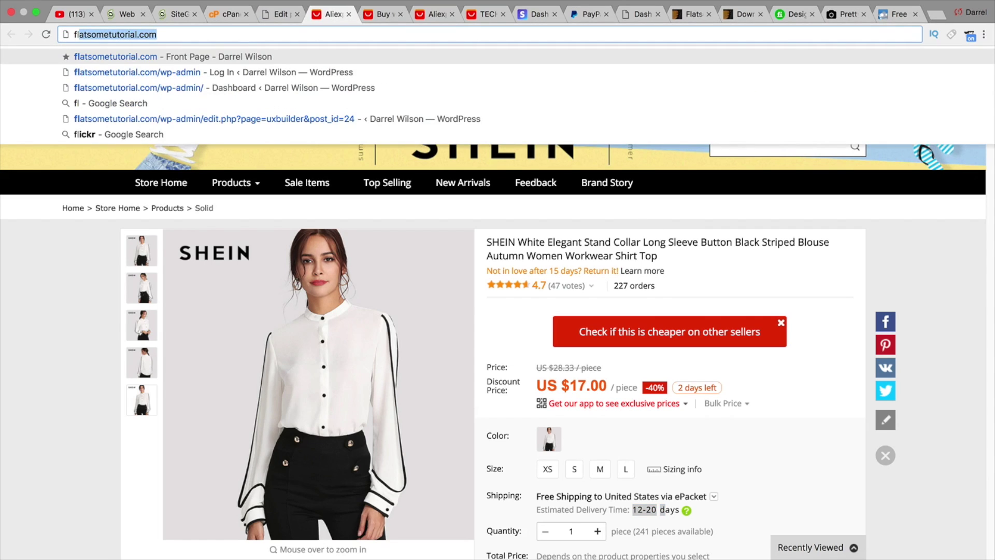
key("Return")
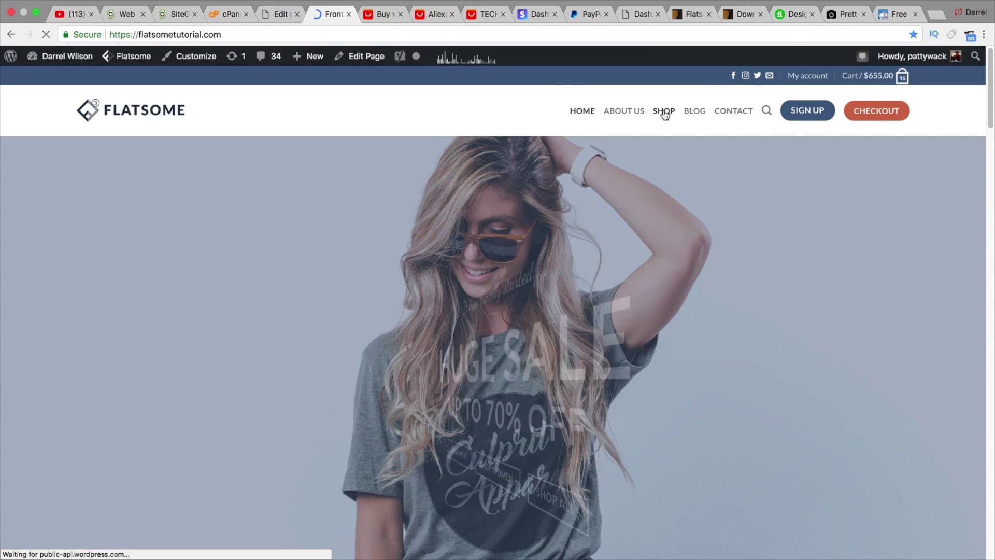
left_click(664, 111)
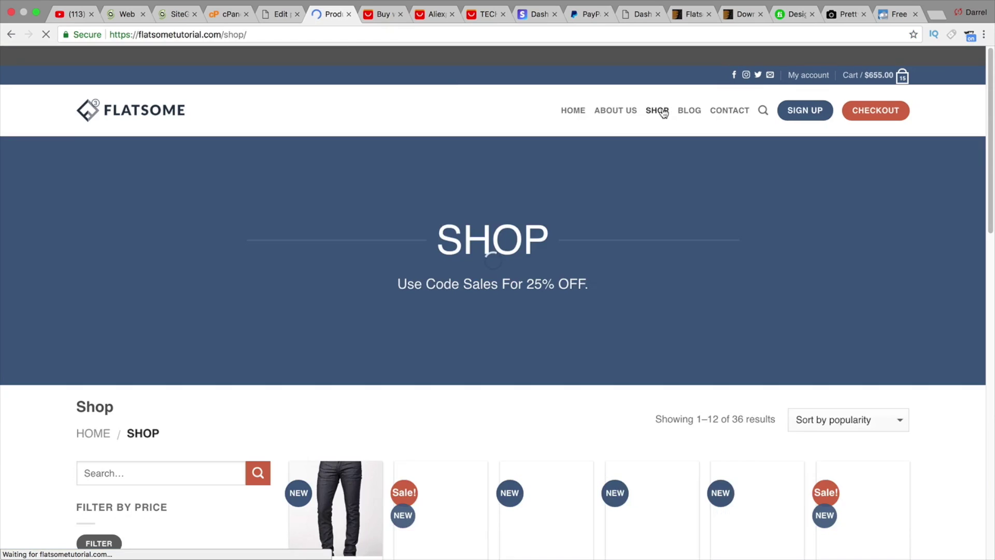
scroll(661, 257, "down", 15)
scroll(667, 267, "up", 12)
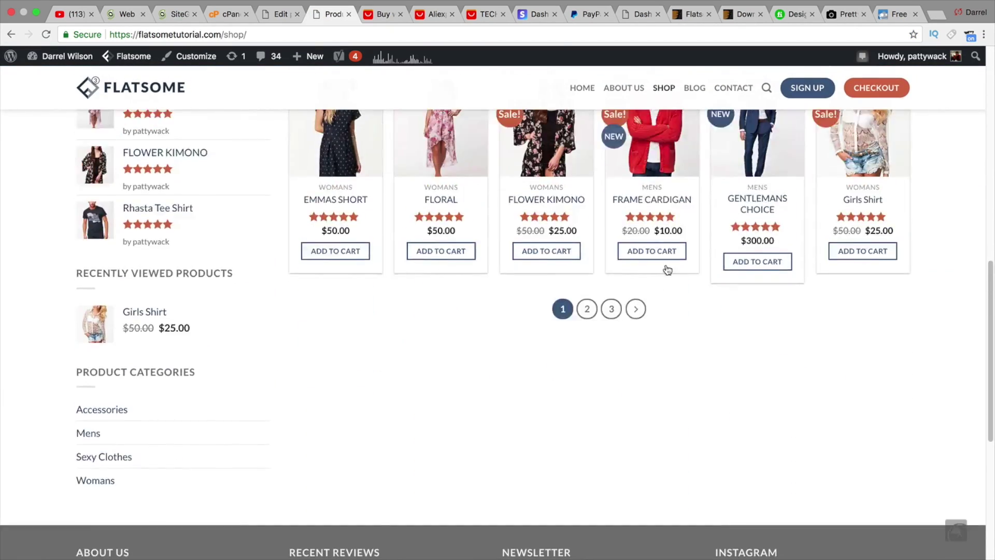
scroll(850, 373, "down", 5)
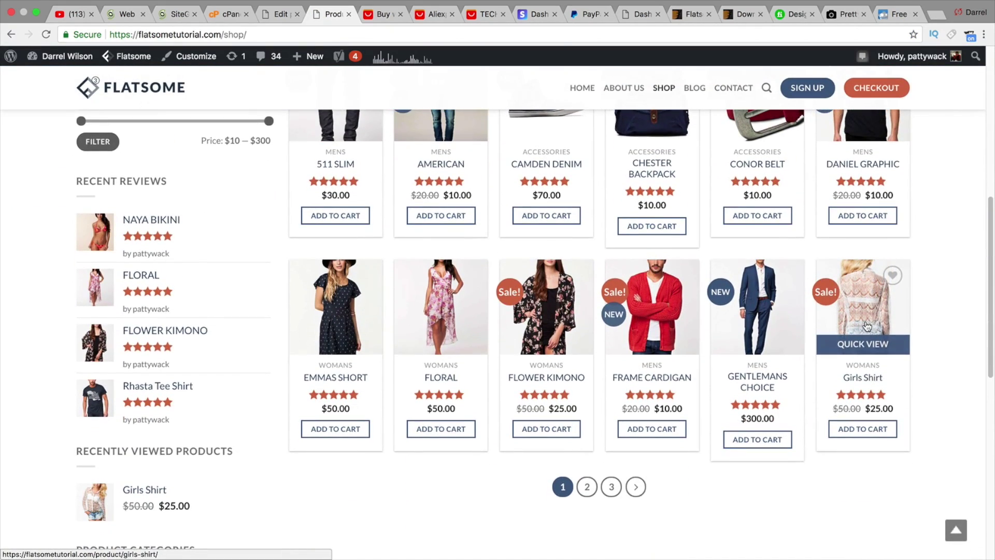
left_click(866, 326)
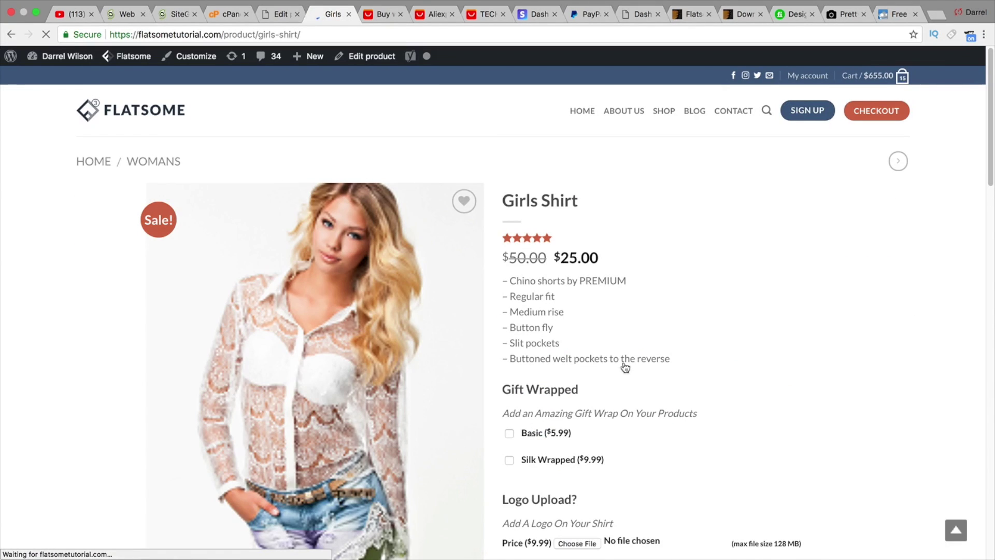
Copy the Girls Shirt bullet-list description and return to the product editor.
left_click_drag(671, 359, 511, 282)
right_click(511, 282)
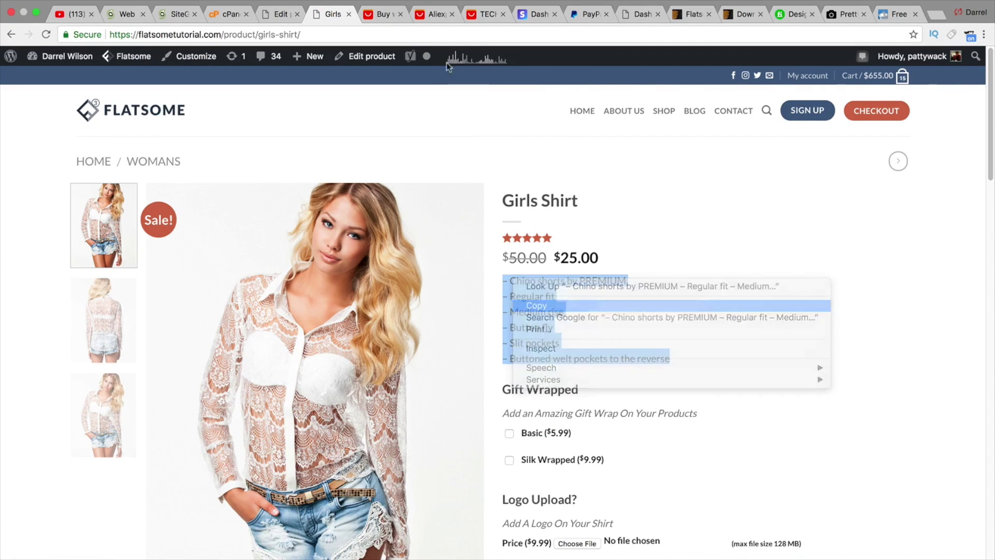
left_click(534, 304)
left_click(280, 14)
Paste the copied bullet list into the Product short description.
scroll(242, 456, "down", 15)
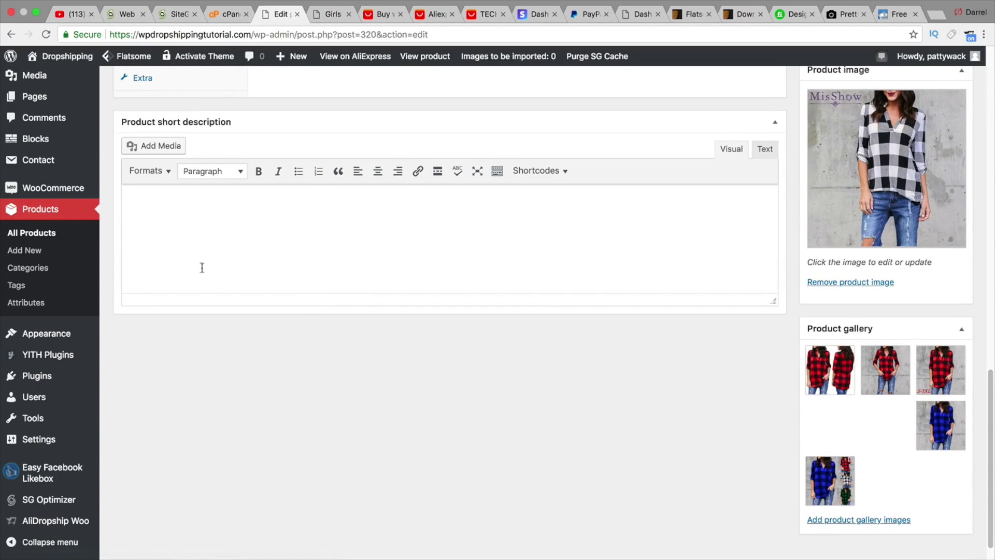
right_click(197, 236)
left_click(140, 215)
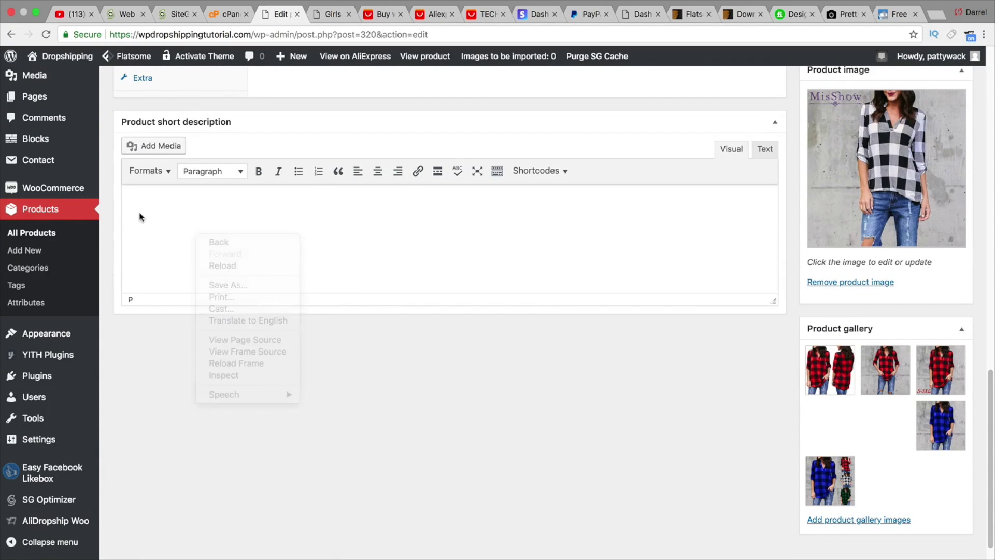
right_click(133, 201)
left_click(160, 280)
Publish the Womans Plaid Shirt product and view its live page.
scroll(640, 348, "up", 17)
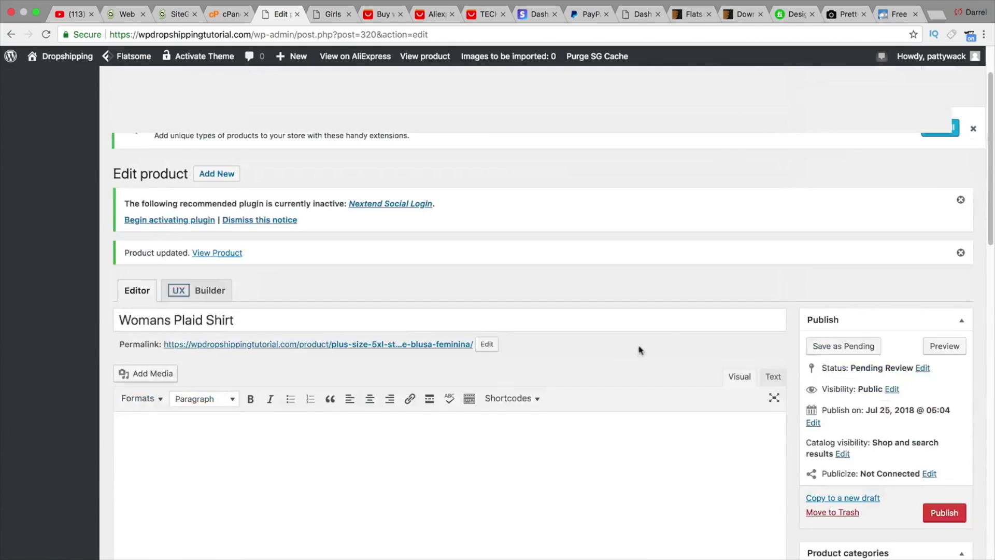
scroll(947, 439, "down", 1)
scroll(946, 442, "down", 1)
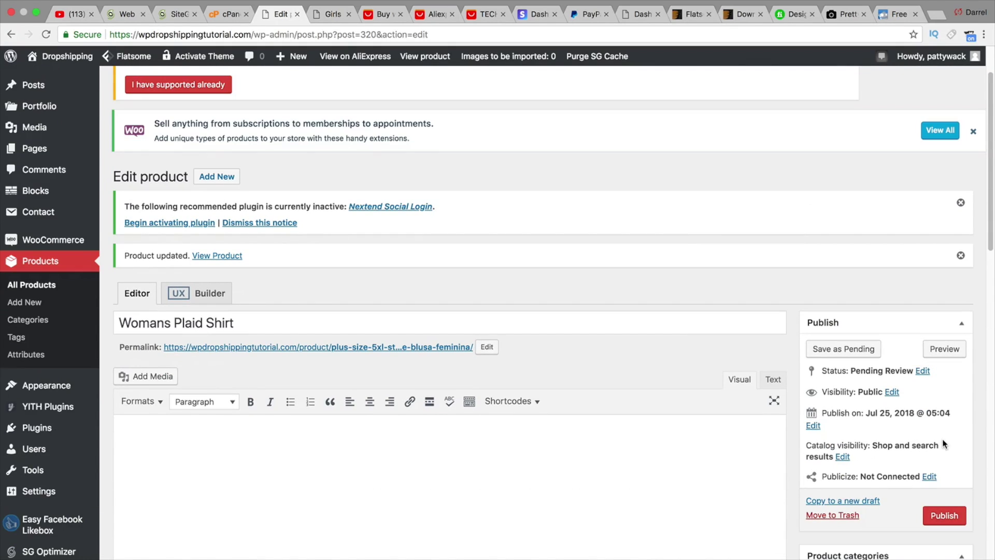
left_click(940, 514)
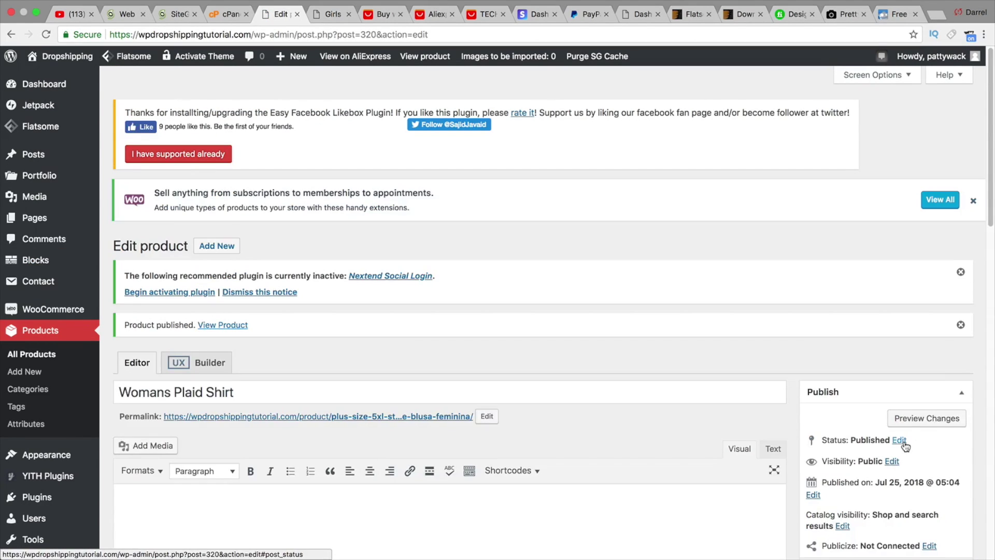
left_click(416, 58)
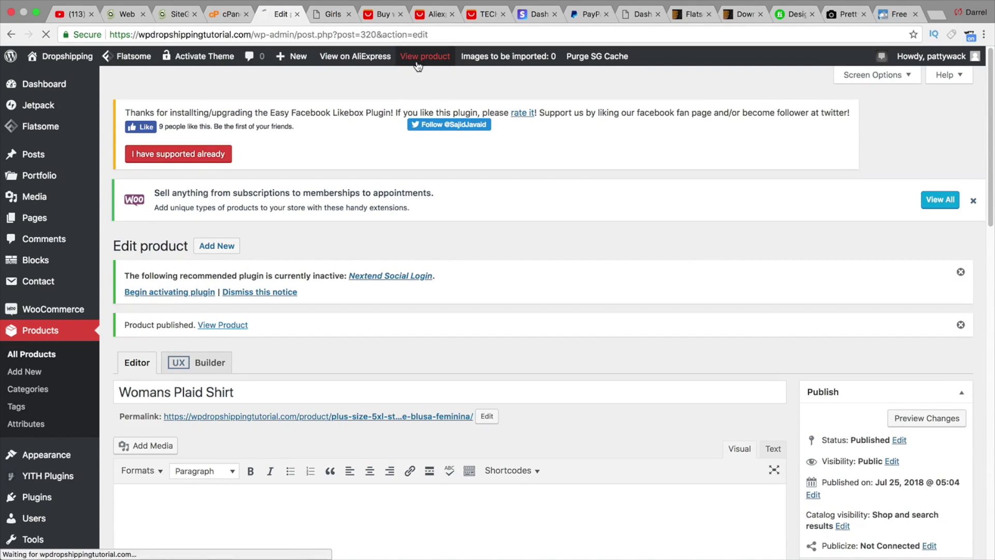
Review the live Womans Plaid Shirt page, then browse the store's shop and home pages.
scroll(581, 249, "down", 1)
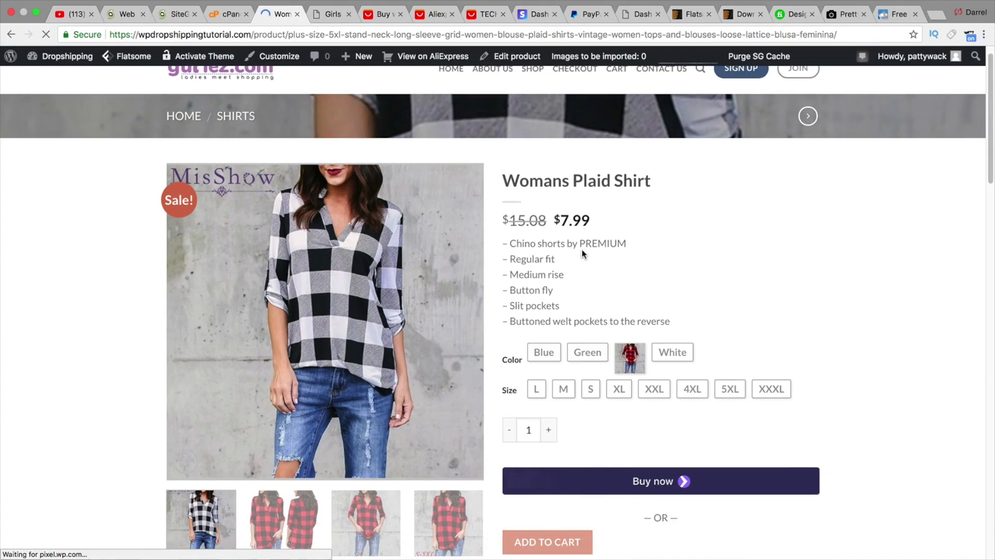
scroll(581, 250, "down", 5)
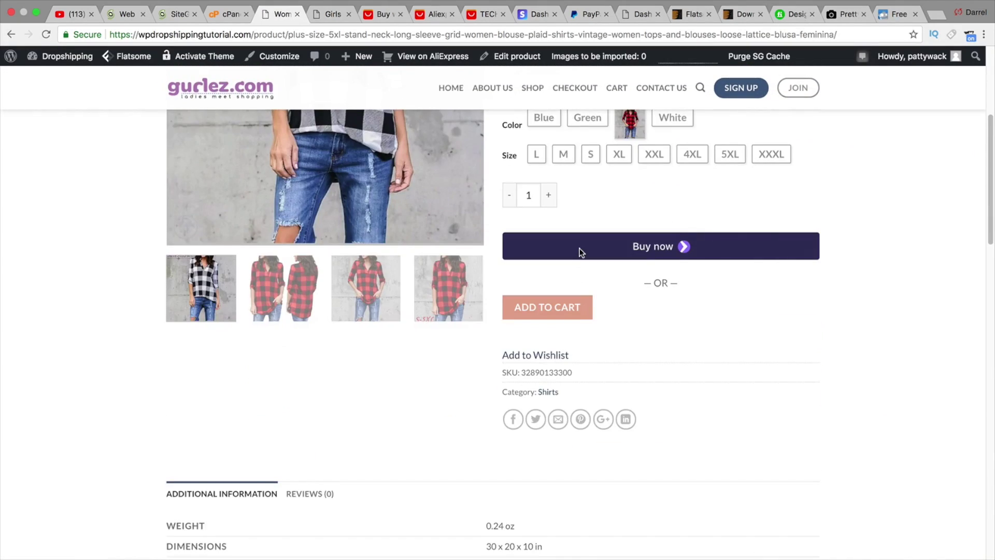
scroll(581, 253, "up", 5)
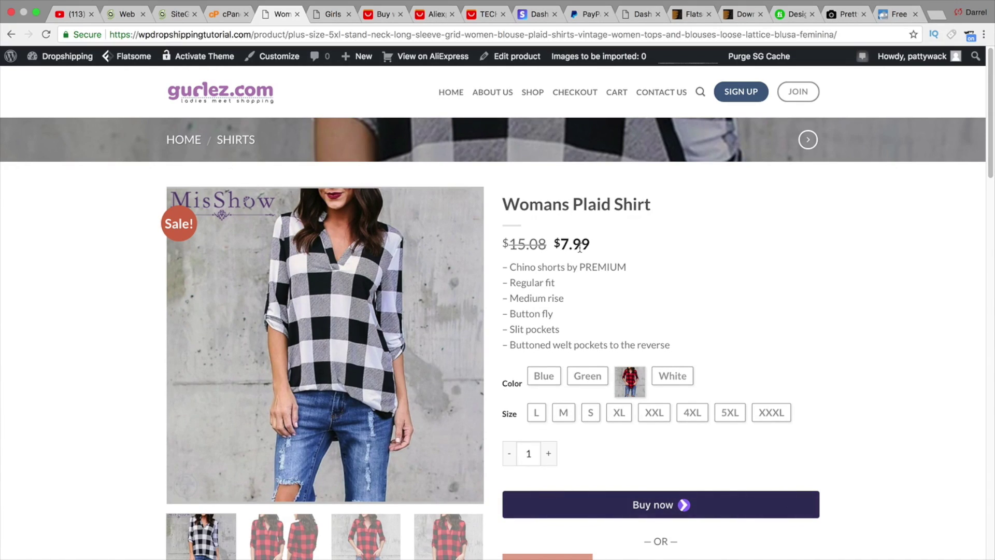
left_click(526, 97)
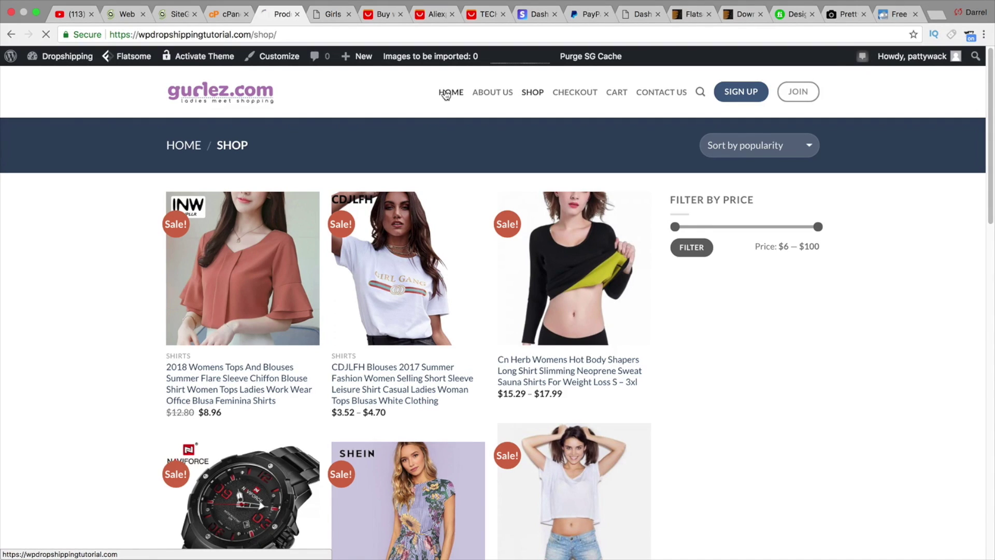
left_click(446, 95)
scroll(416, 187, "down", 1)
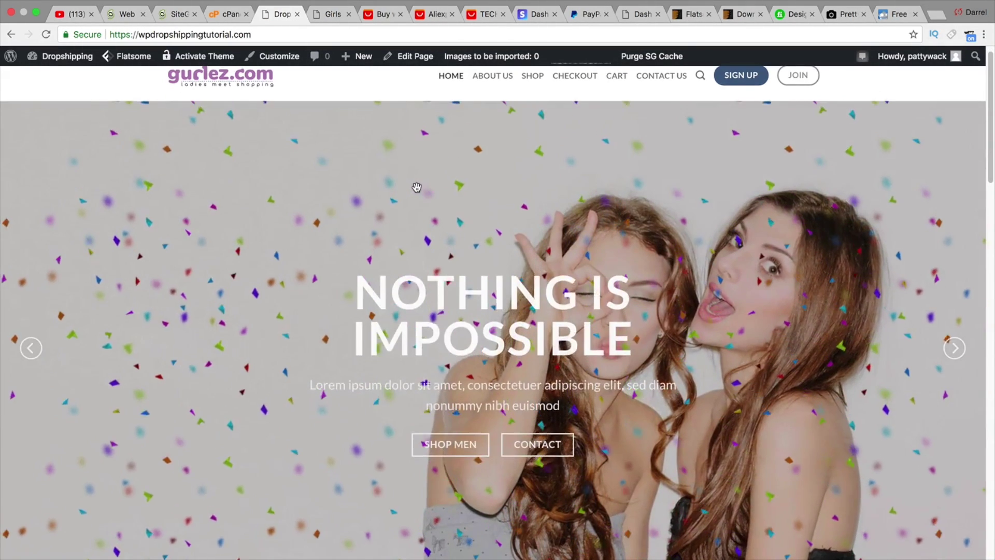
scroll(416, 187, "down", 10)
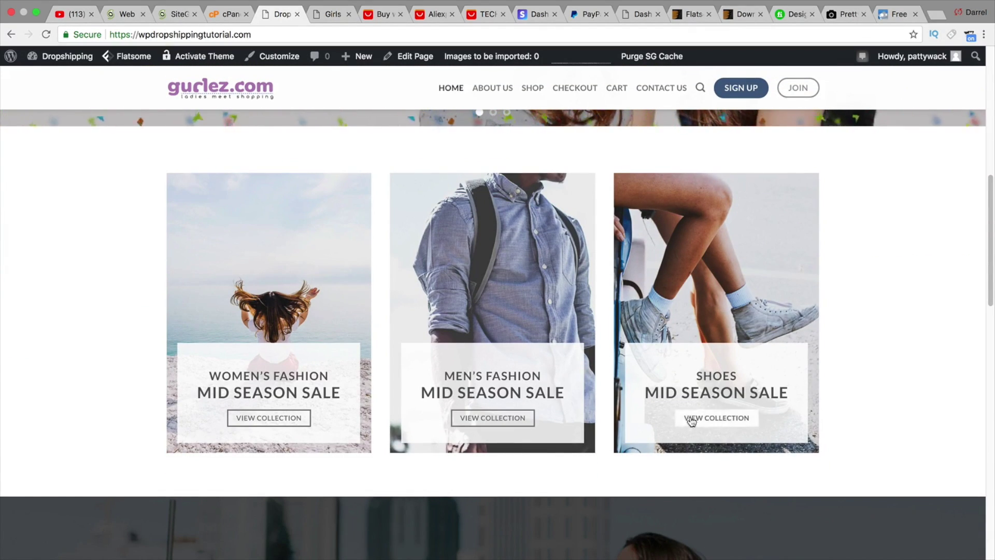
left_click(333, 15)
Search AliExpress for 'women watches'.
left_click(377, 15)
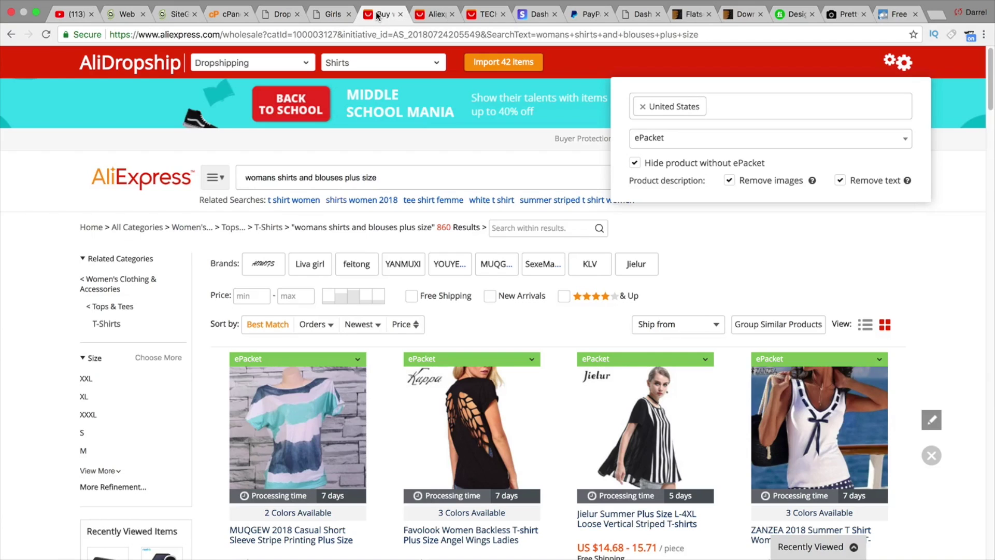
triple_click(510, 178)
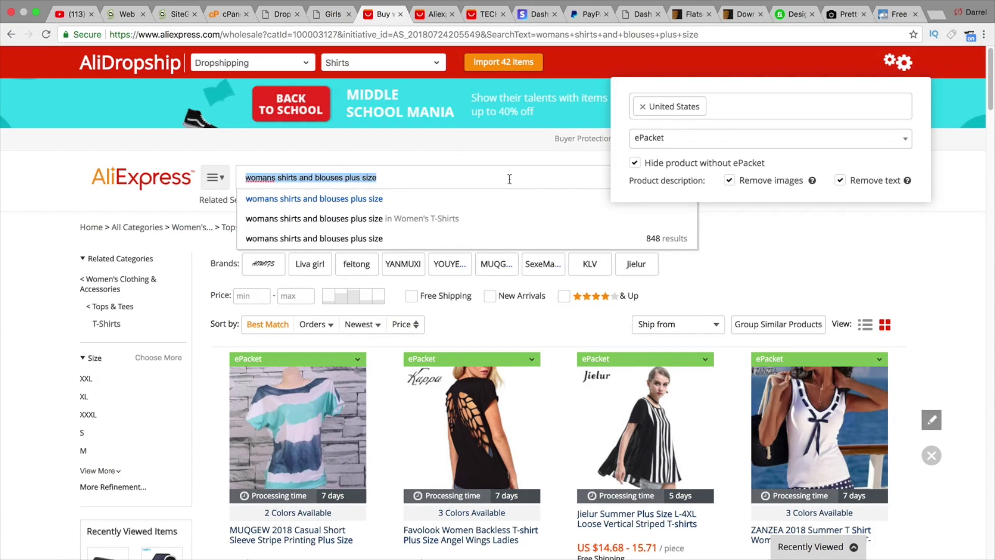
type("watches")
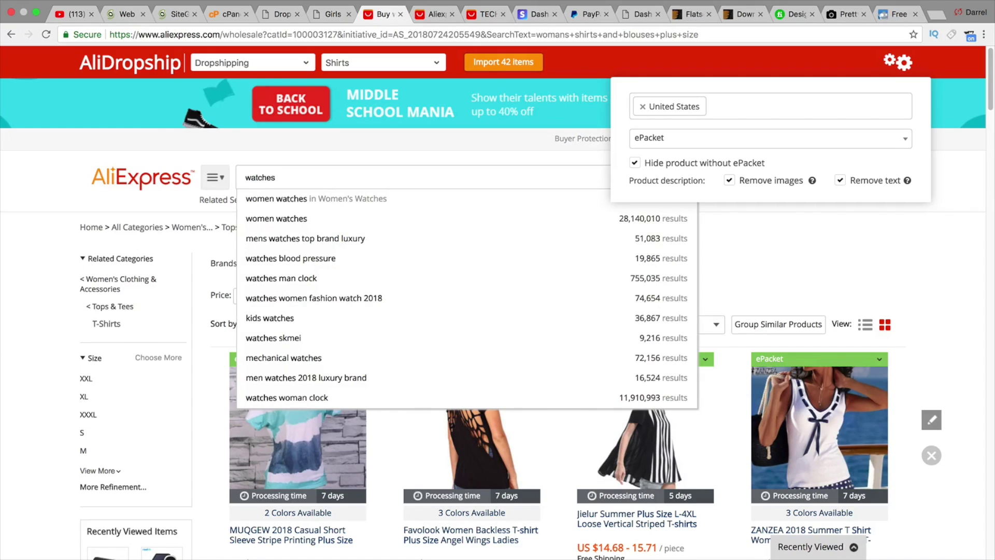
left_click(445, 199)
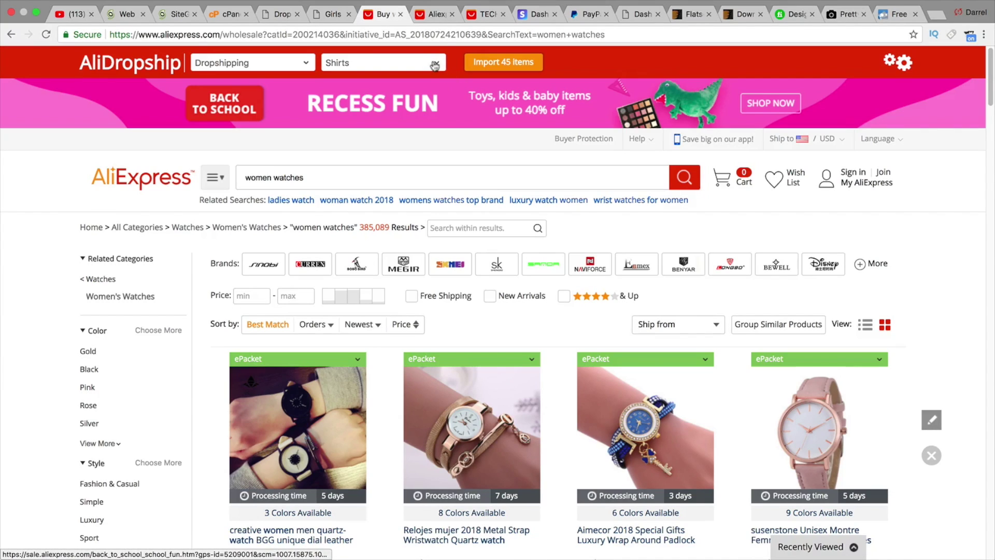
Import all 45 watch results into the store's Watches category.
left_click(429, 64)
left_click(452, 239)
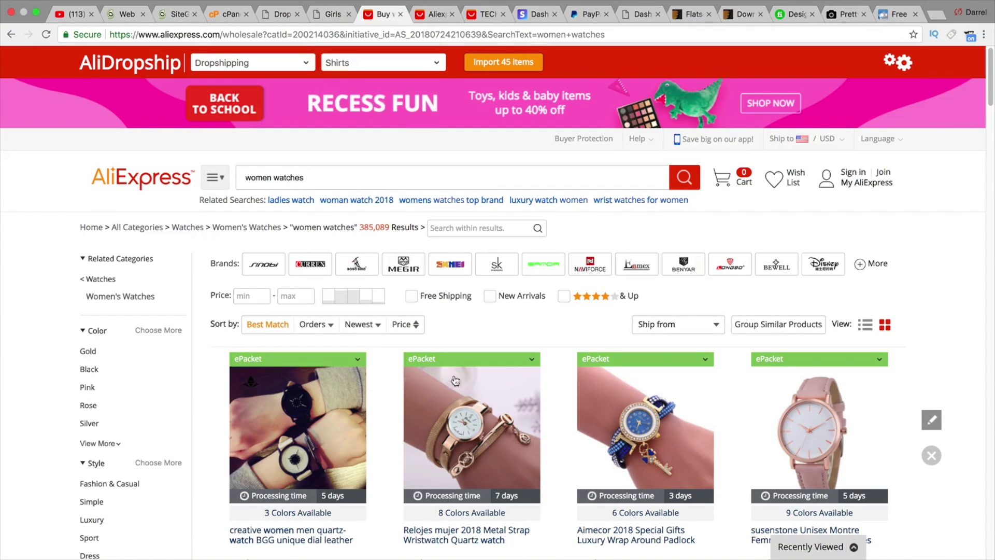
left_click(504, 69)
scroll(0, 254, "down", 15)
scroll(1, 242, "down", 3)
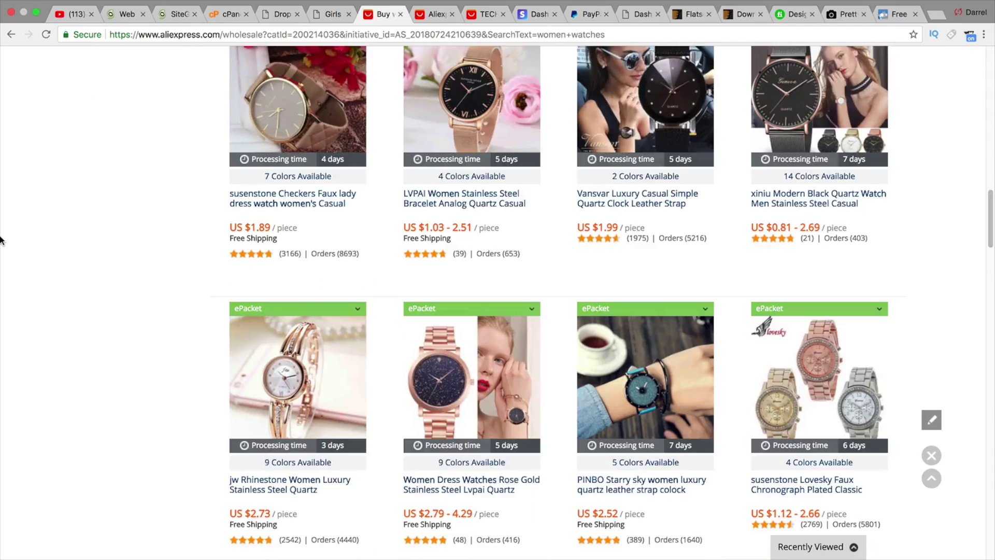
scroll(2, 240, "up", 20)
Check the import shipping and description settings, then browse the women watches results.
left_click(897, 63)
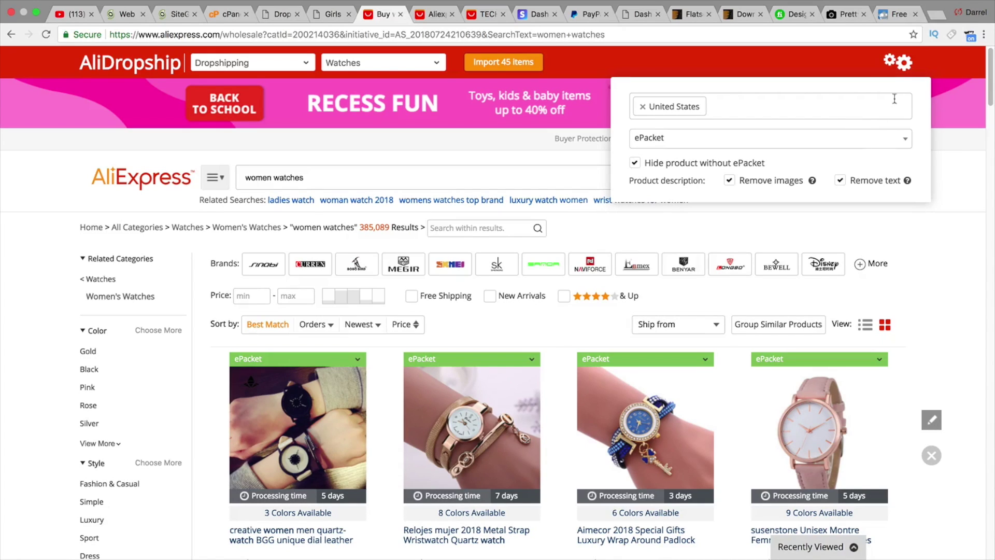
left_click(908, 70)
scroll(991, 113, "down", 5)
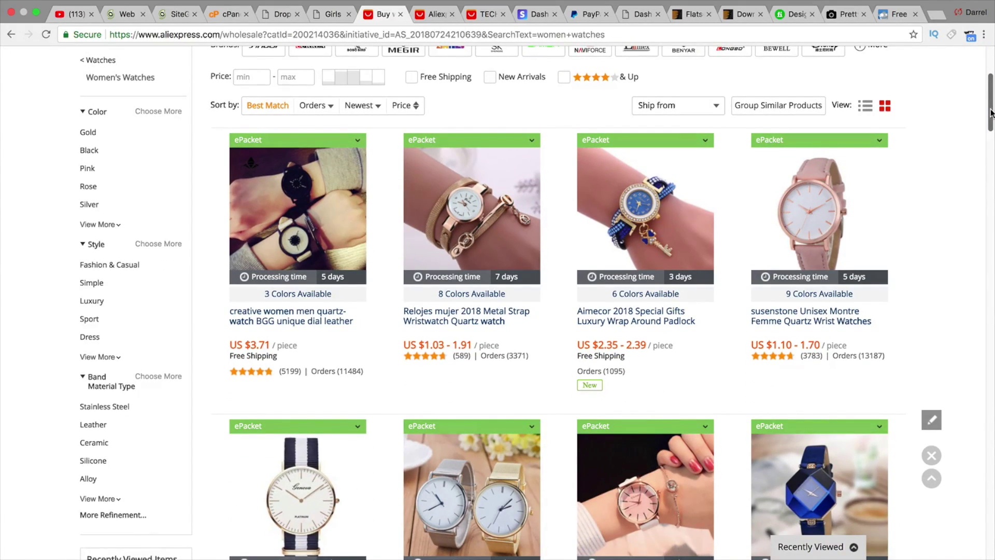
scroll(991, 113, "down", 10)
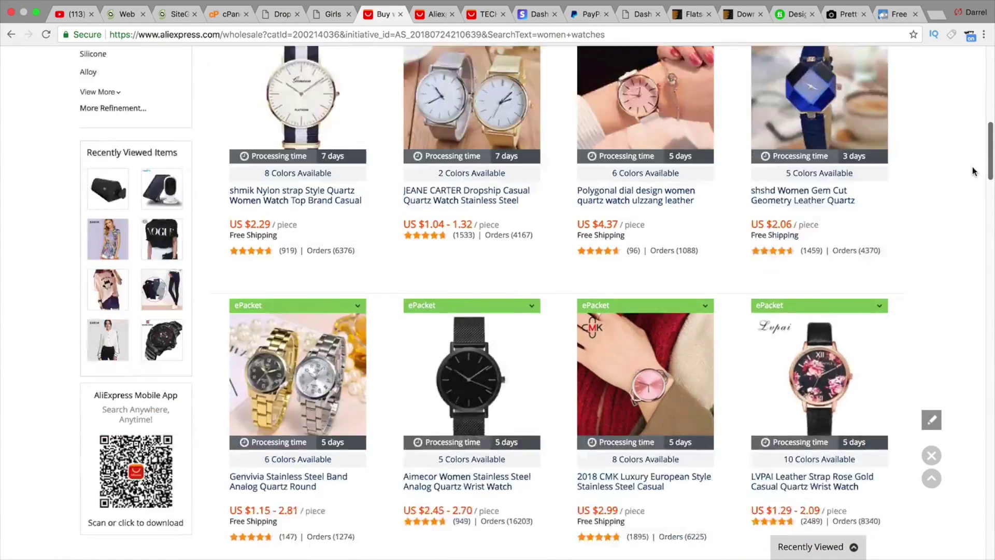
scroll(973, 172, "down", 8)
scroll(970, 202, "up", 1)
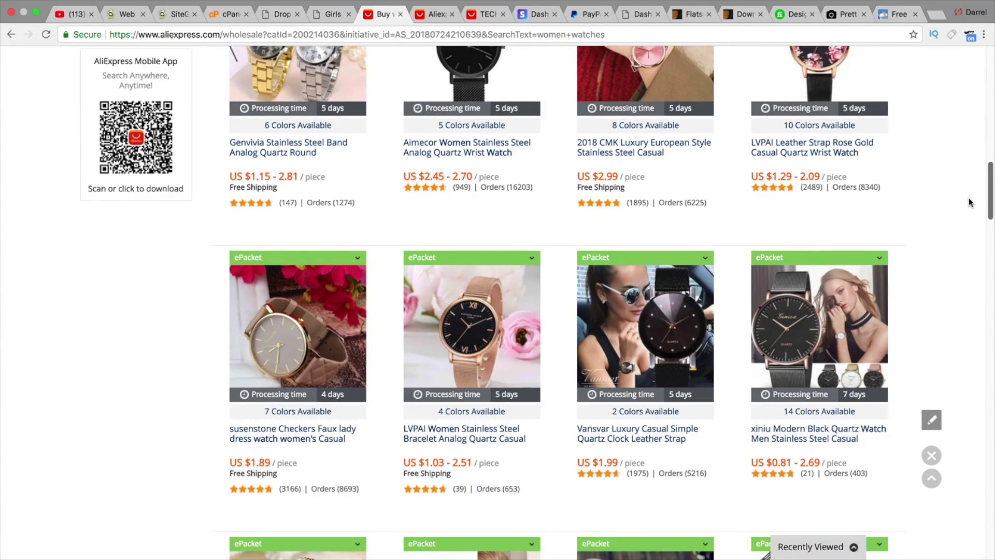
scroll(969, 202, "down", 10)
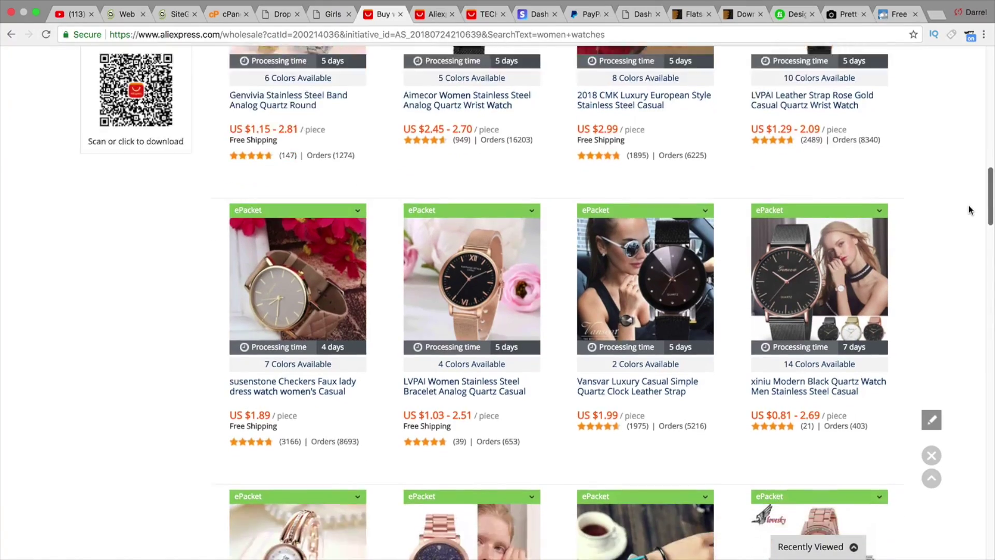
scroll(965, 264, "down", 17)
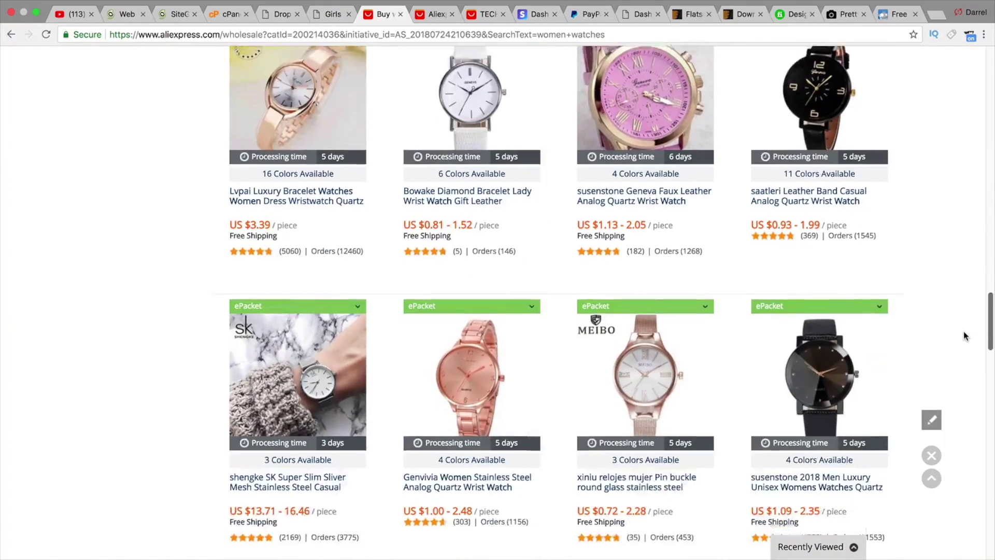
scroll(963, 344, "down", 10)
scroll(963, 392, "up", 5)
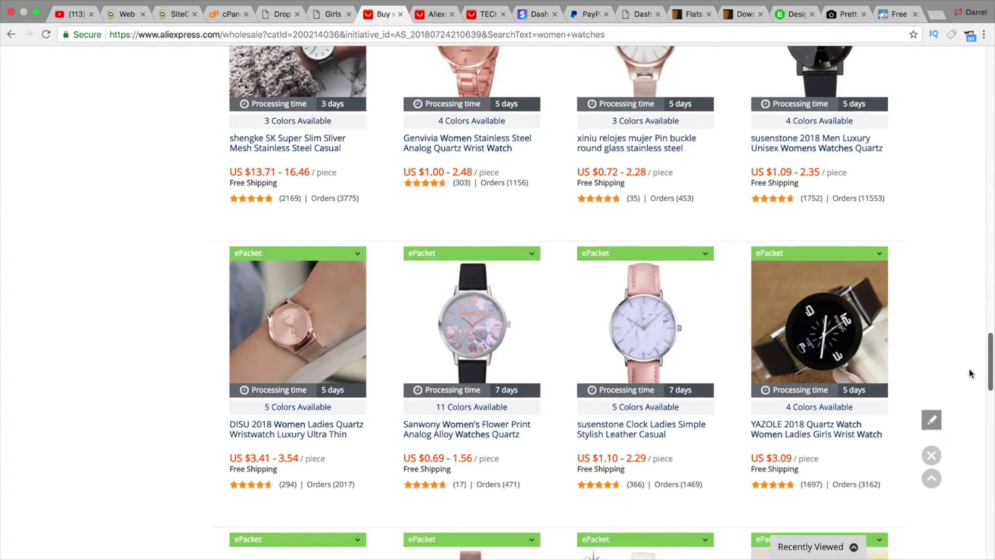
scroll(972, 370, "up", 3)
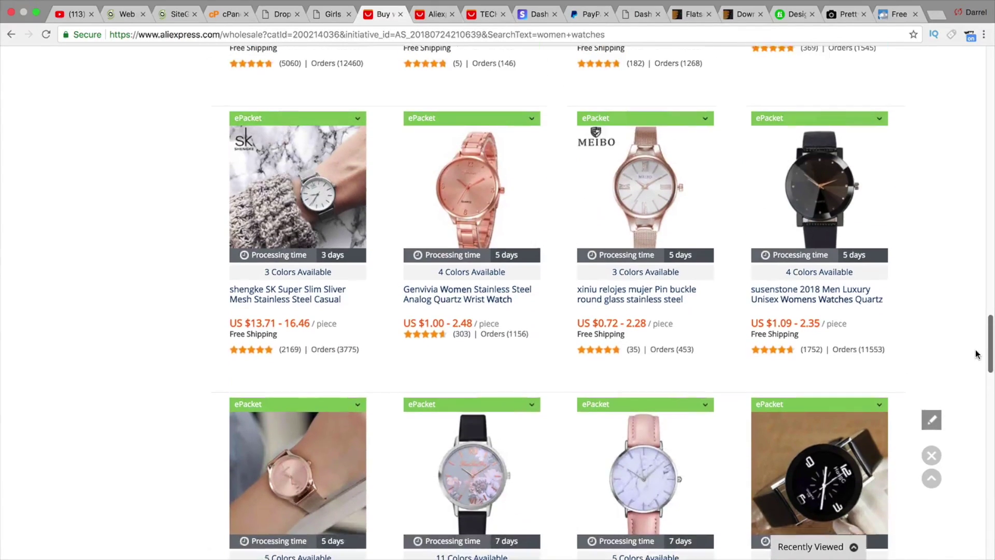
mouse_move(690, 335)
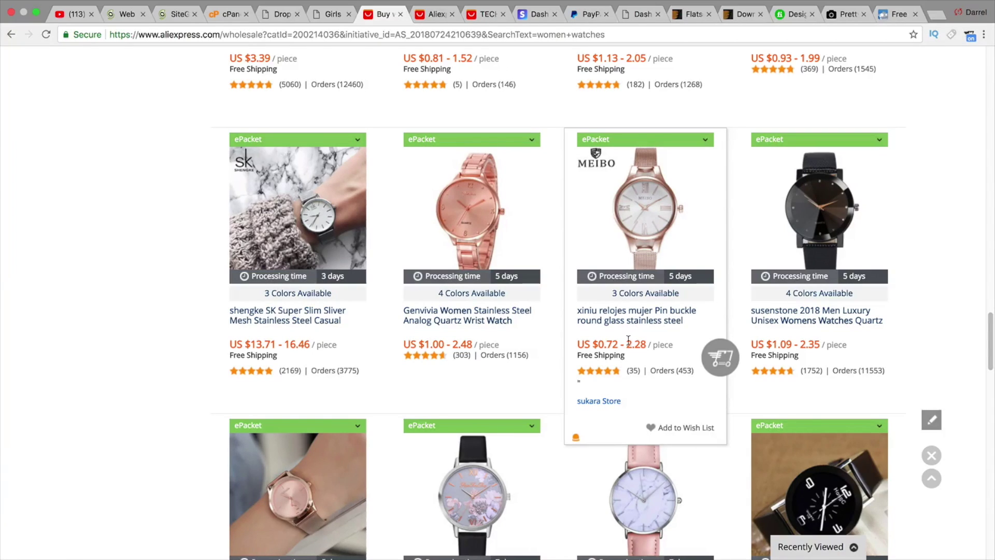
Scroll back to the top of the AliExpress watch results, then switch to the $25.00 Girls Shirt product tab.
left_click_drag(991, 342, 991, 67)
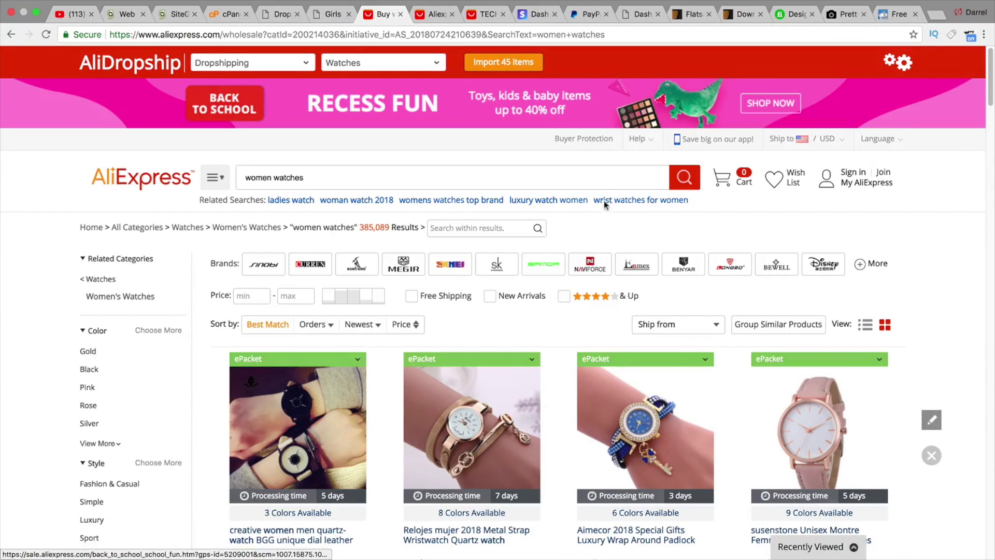
left_click(328, 16)
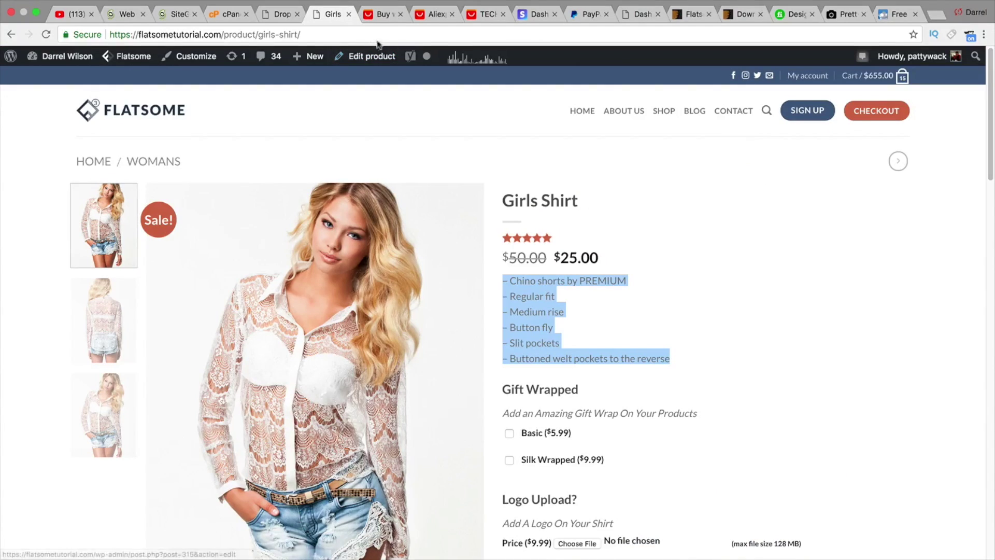
On the gurlez.com shop, set the Customizer's Product Catalog layout to Left Sidebar.
left_click(283, 14)
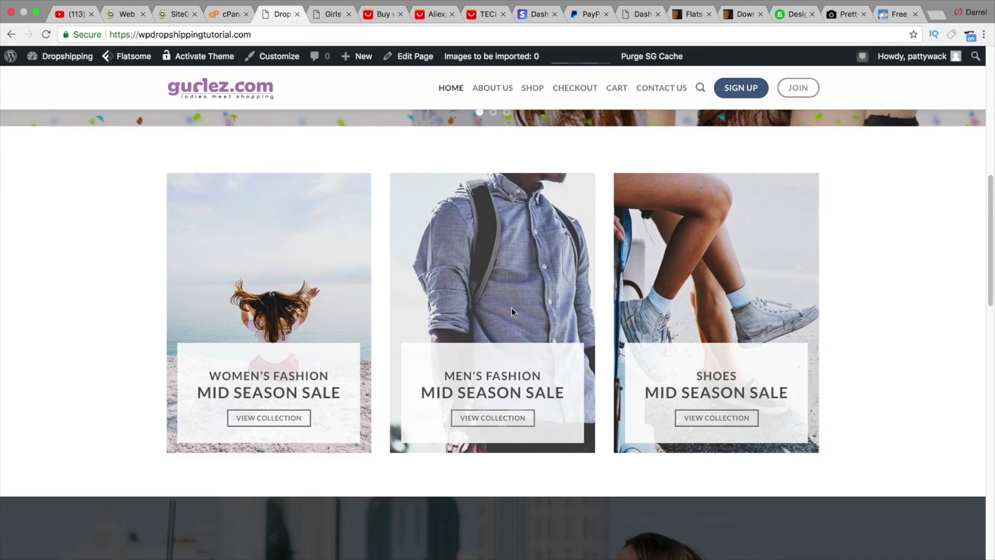
left_click(535, 89)
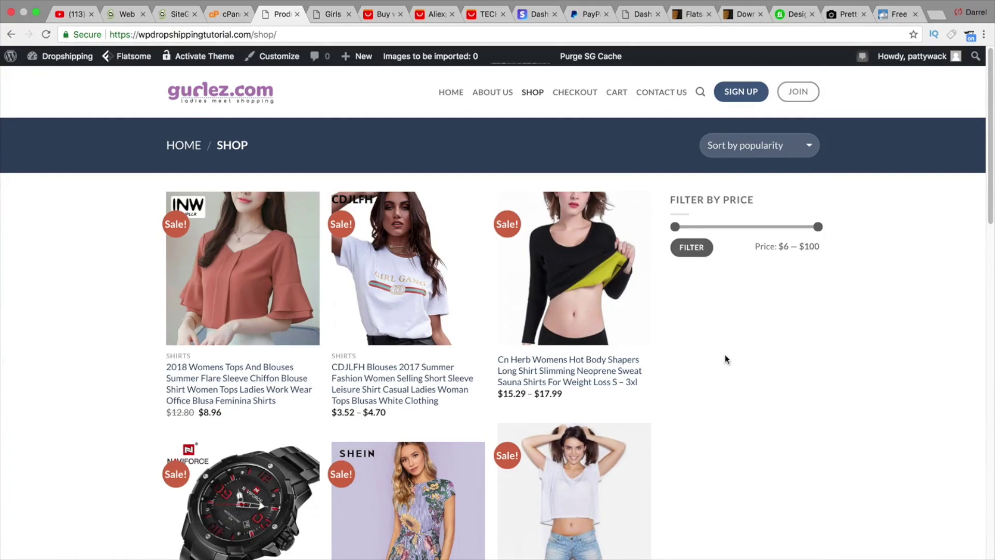
mouse_move(273, 59)
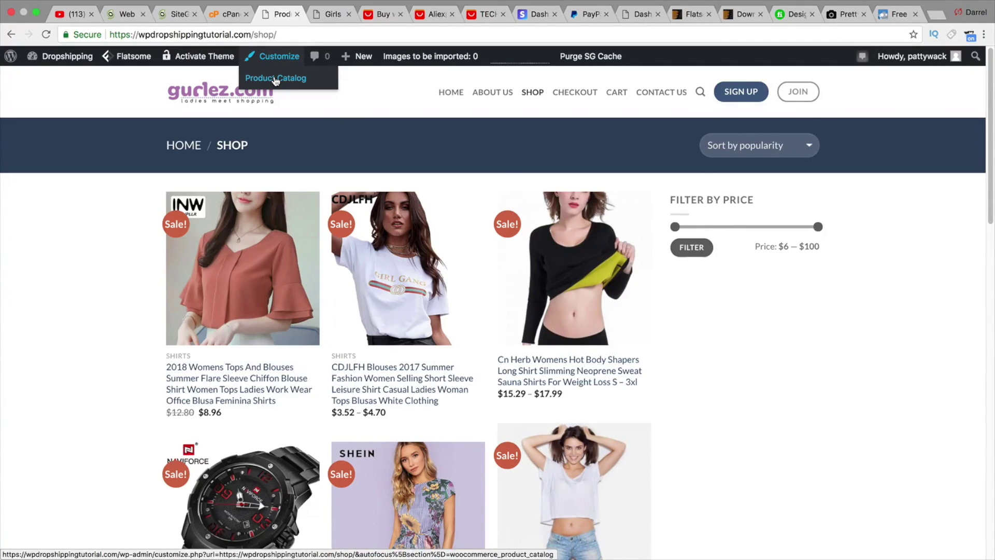
left_click(276, 78)
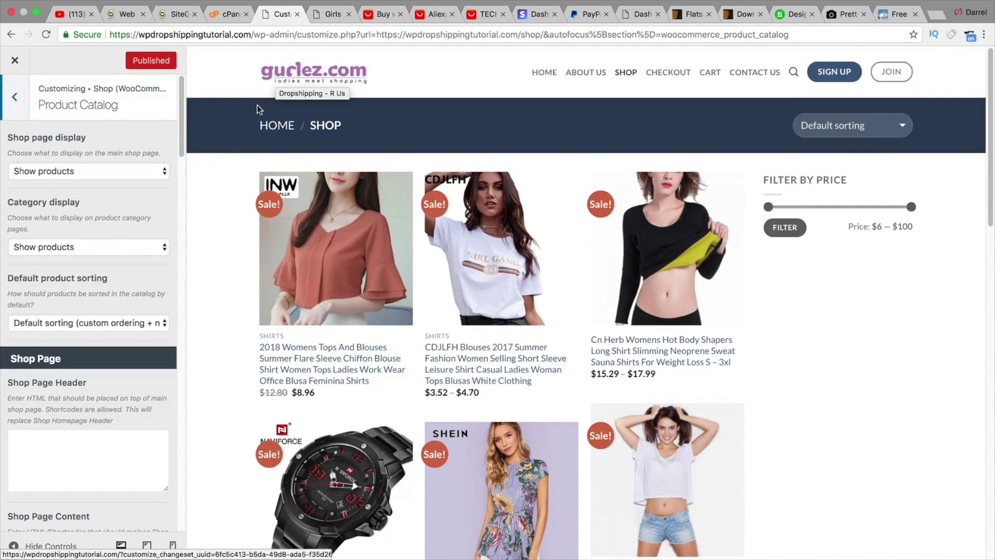
scroll(153, 294, "down", 7)
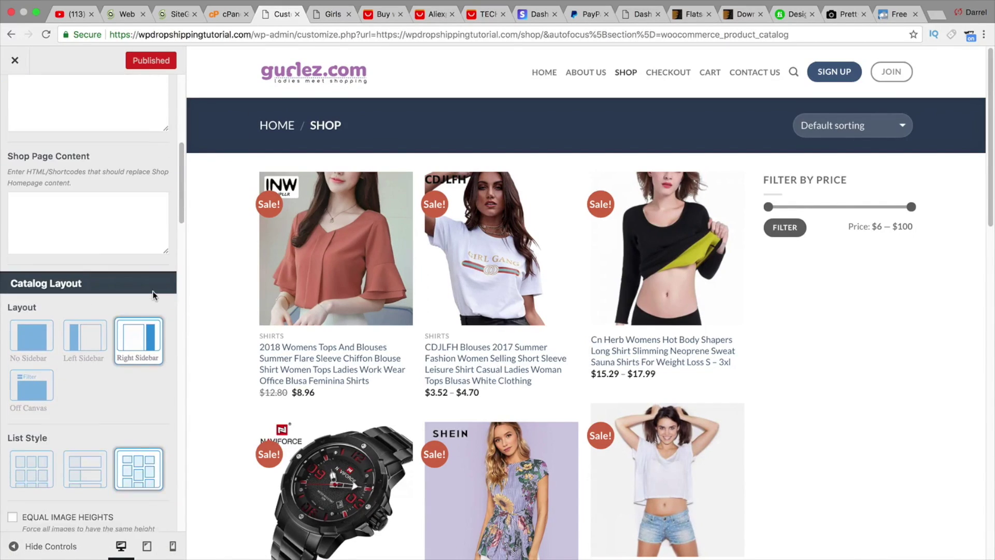
scroll(153, 295, "down", 6)
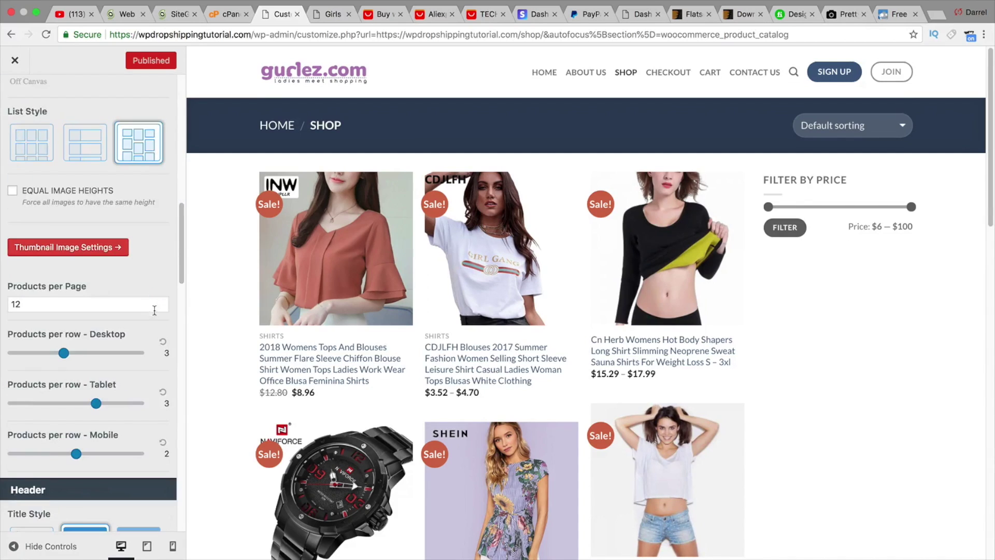
scroll(155, 310, "up", 3)
left_click(85, 181)
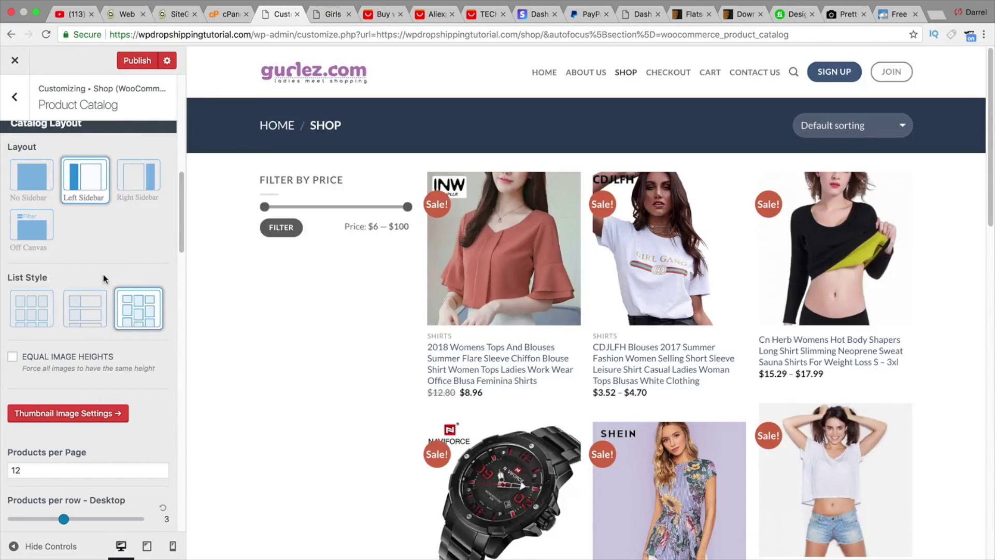
scroll(119, 358, "down", 7)
scroll(118, 352, "down", 3)
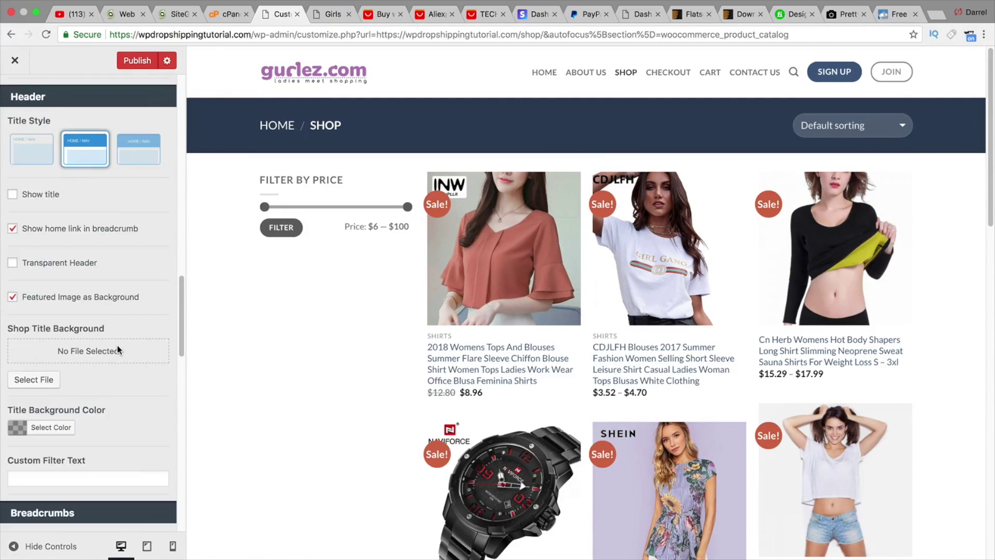
scroll(118, 311, "up", 15)
left_click(30, 98)
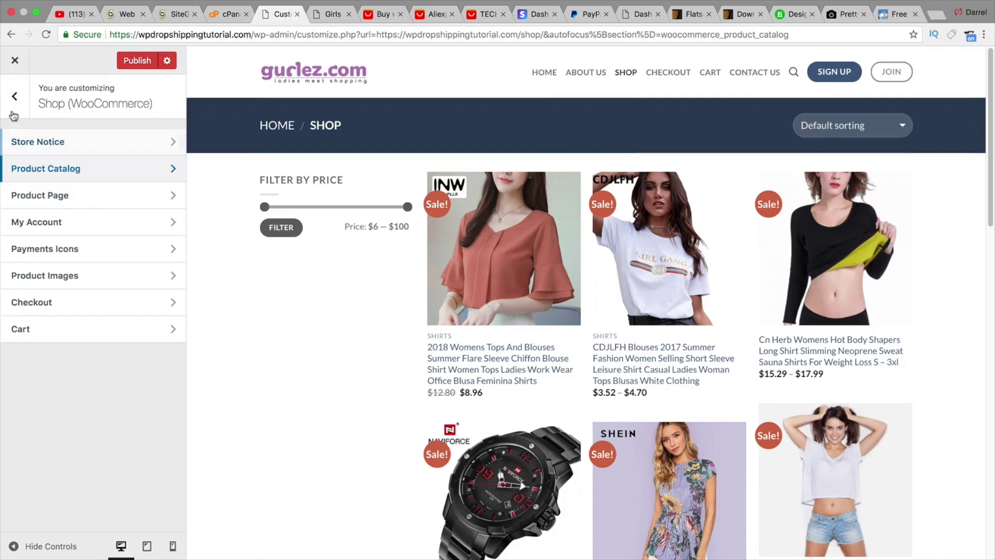
Remove the Flatsome Upsell Products and Filter Products by Rating widgets from the Shop Sidebar.
left_click(14, 96)
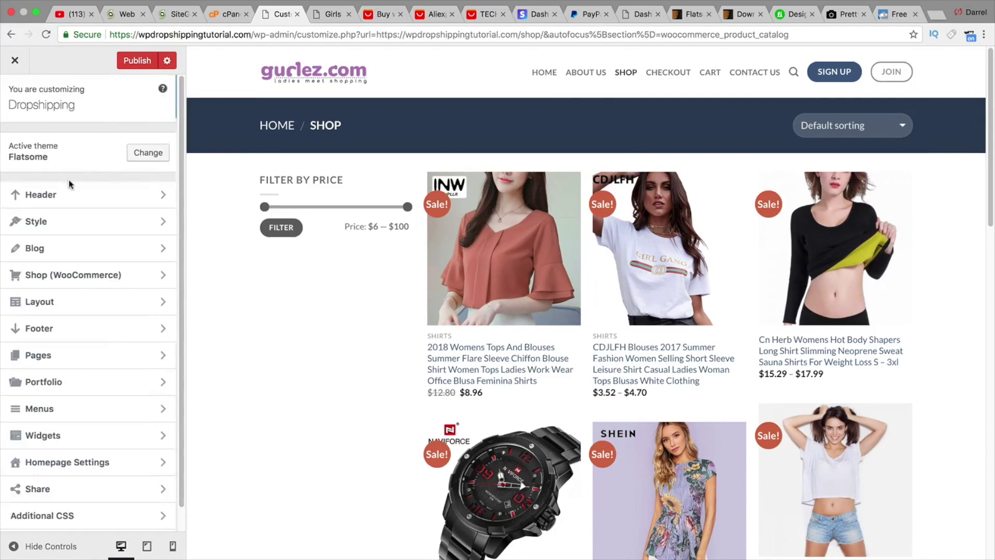
left_click(105, 439)
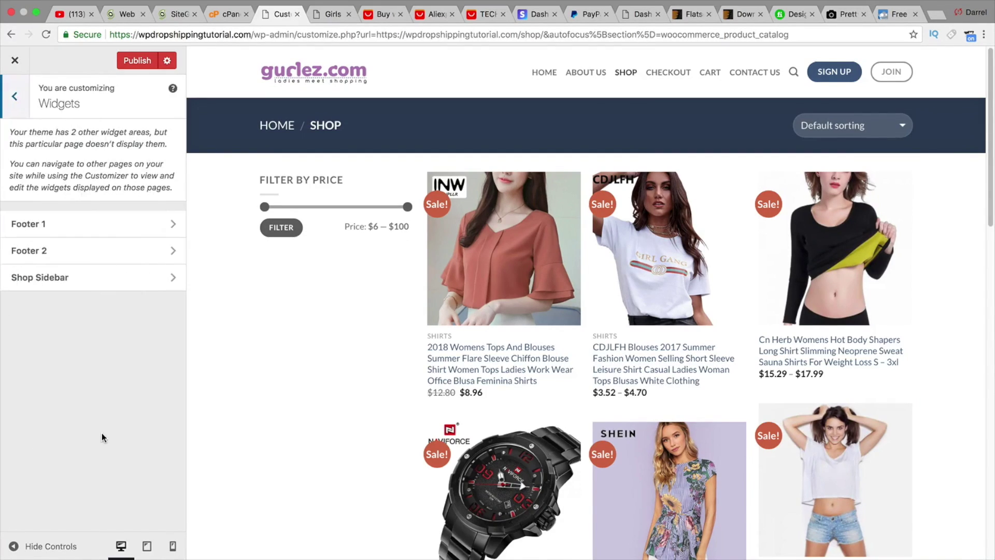
left_click(109, 286)
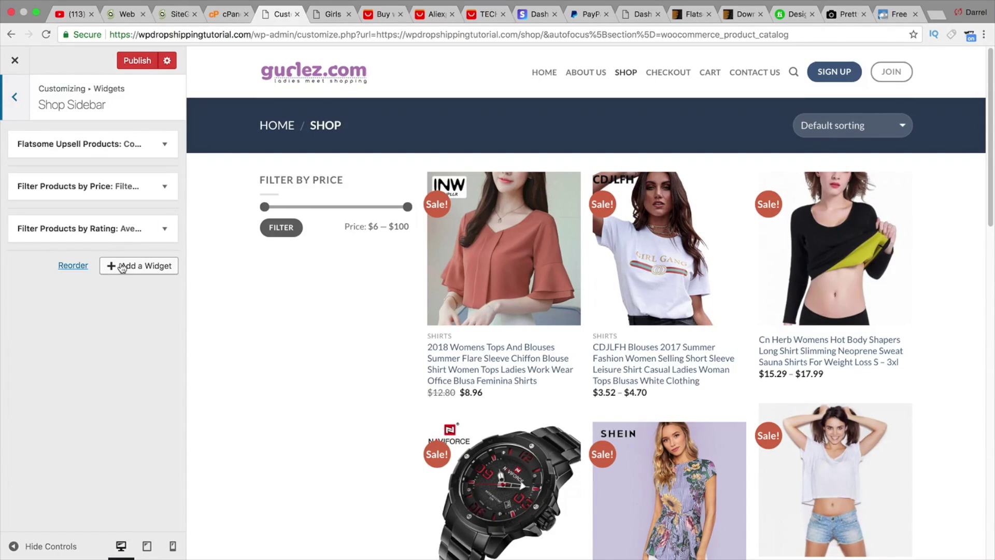
left_click(165, 144)
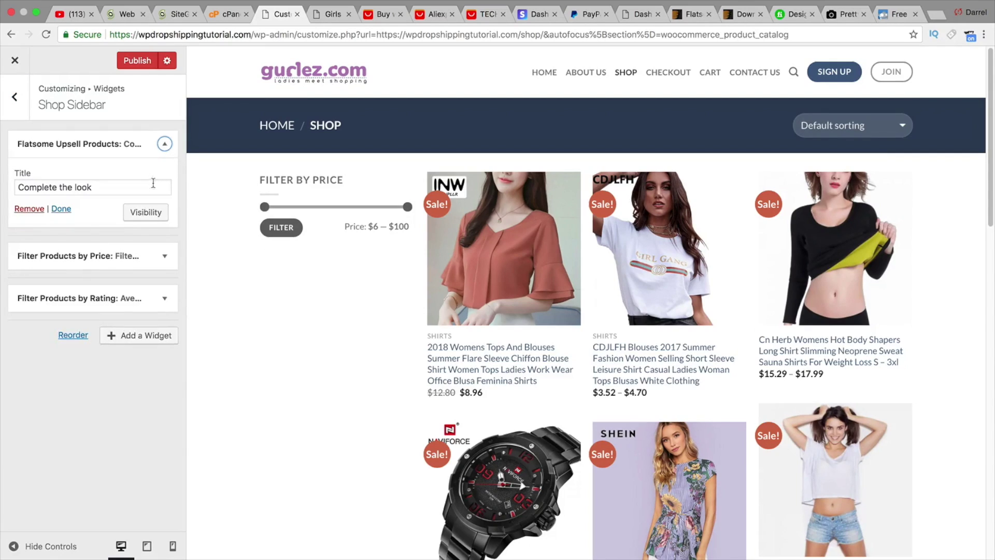
left_click(31, 208)
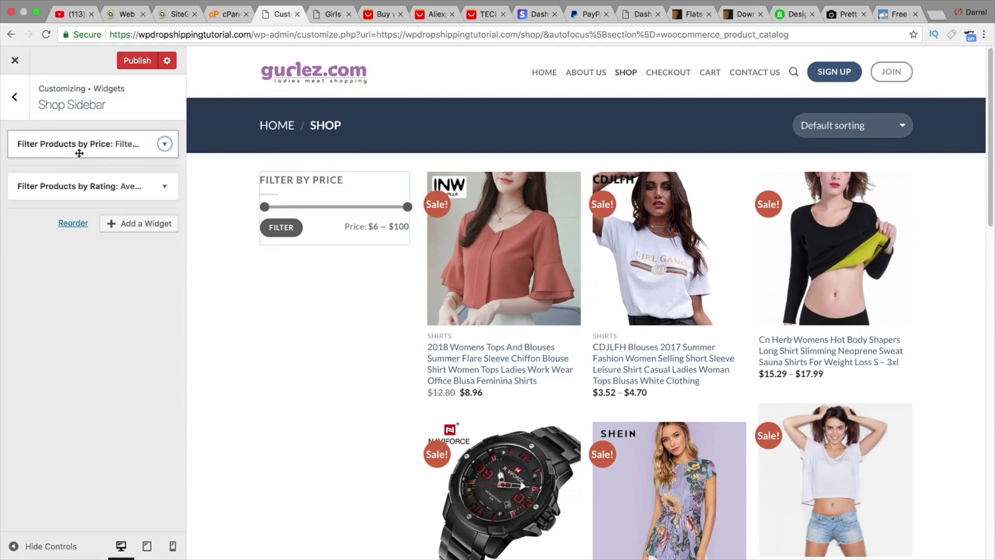
left_click(161, 188)
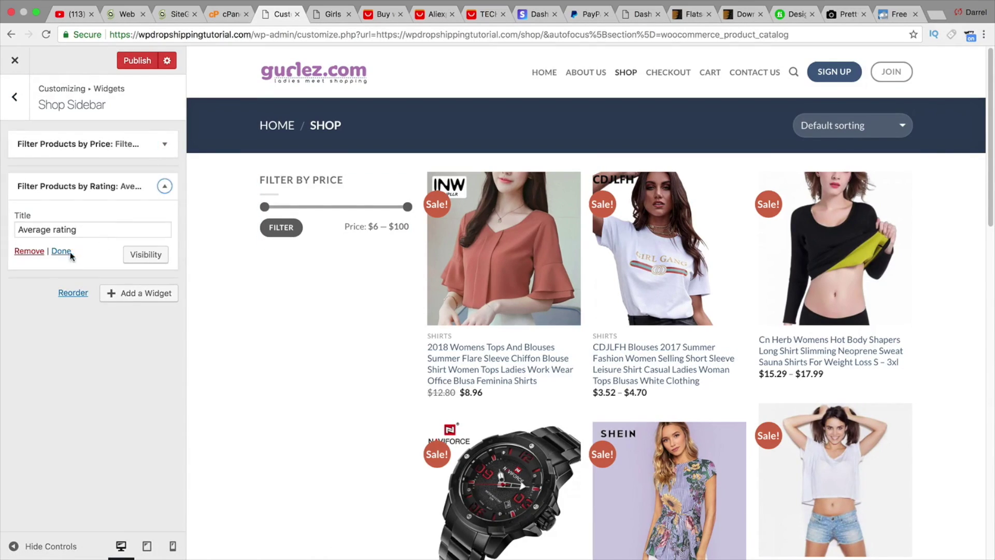
left_click(31, 251)
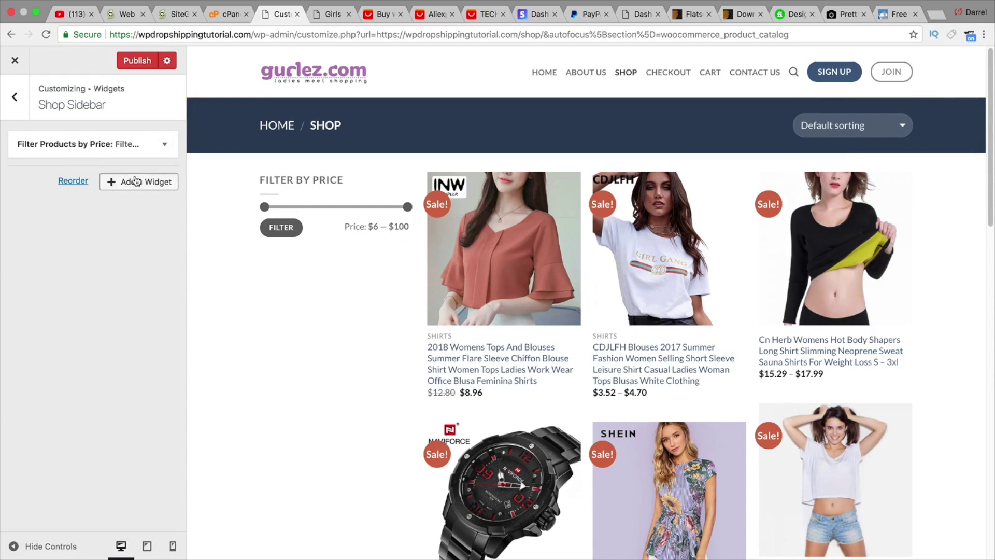
Add the Product Categories and Product Search widgets to the Shop Sidebar, with search moved to the top.
left_click(136, 181)
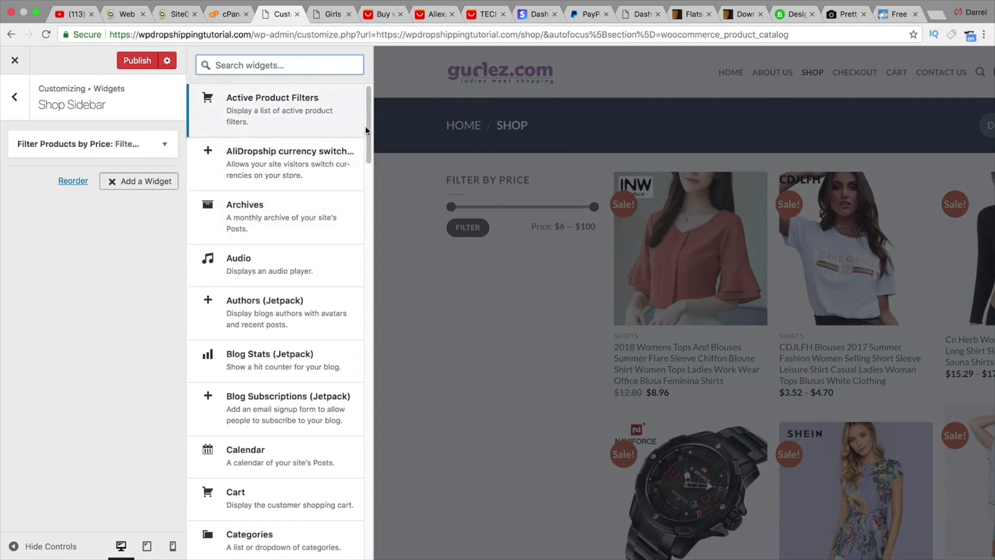
scroll(369, 141, "down", 2)
left_click_drag(368, 141, 359, 433)
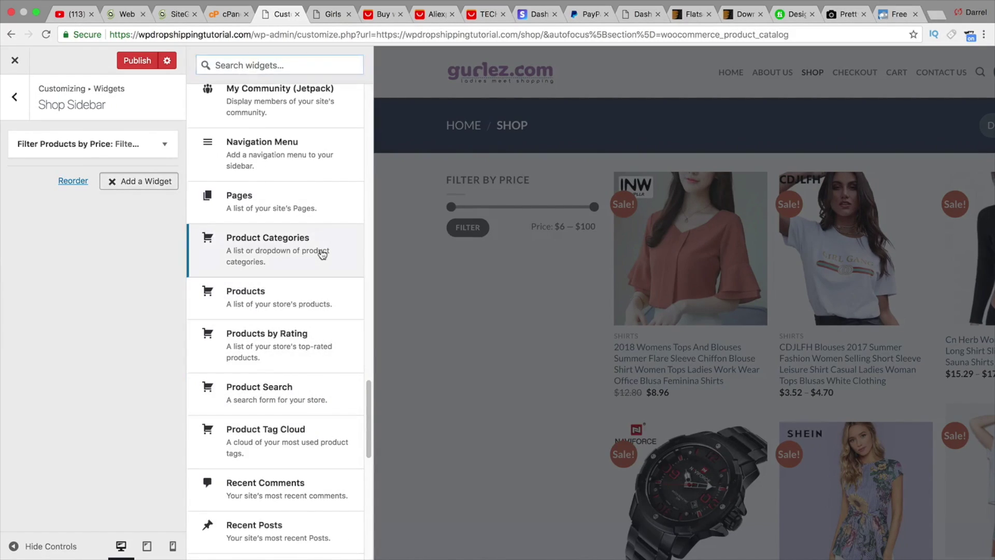
left_click(320, 252)
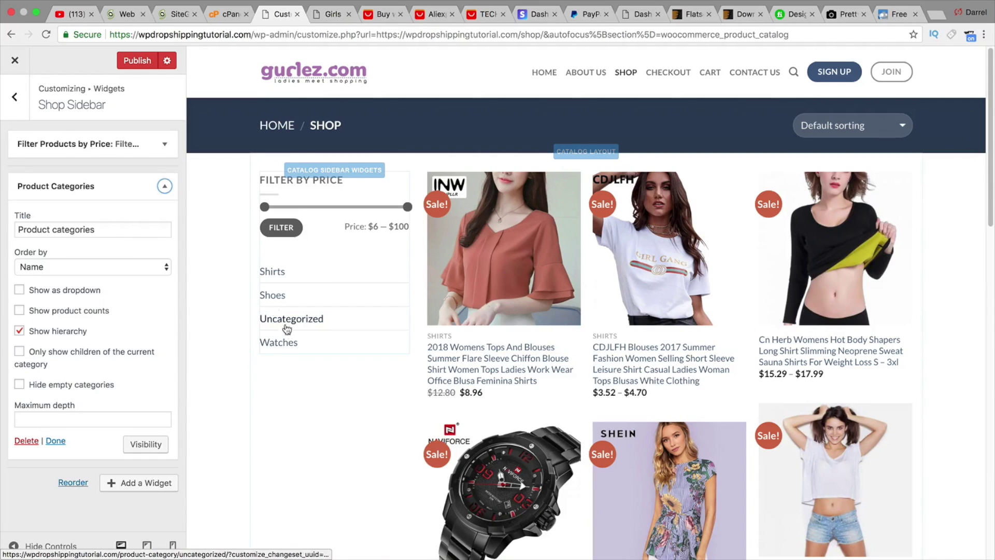
left_click(165, 186)
left_click(149, 224)
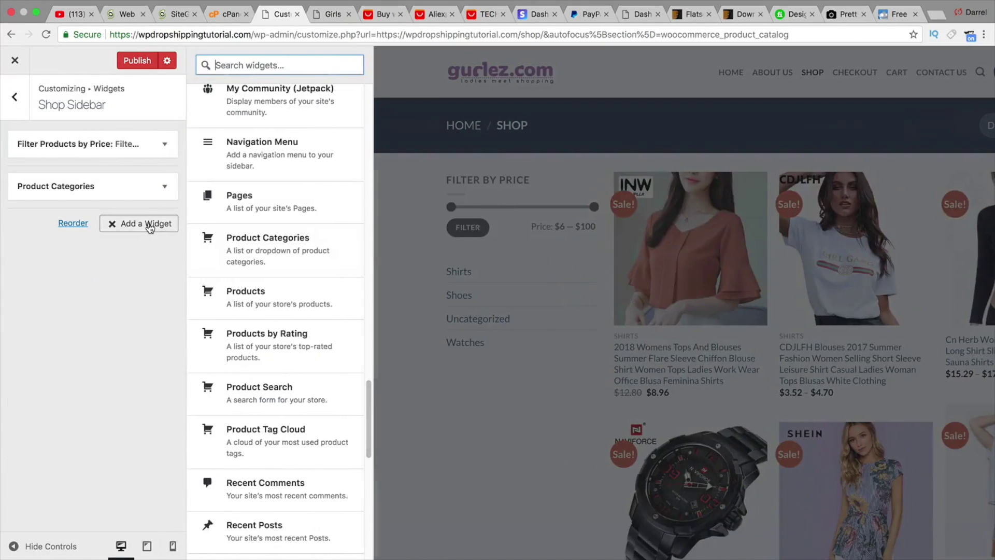
left_click(325, 400)
left_click_drag(82, 224, 85, 137)
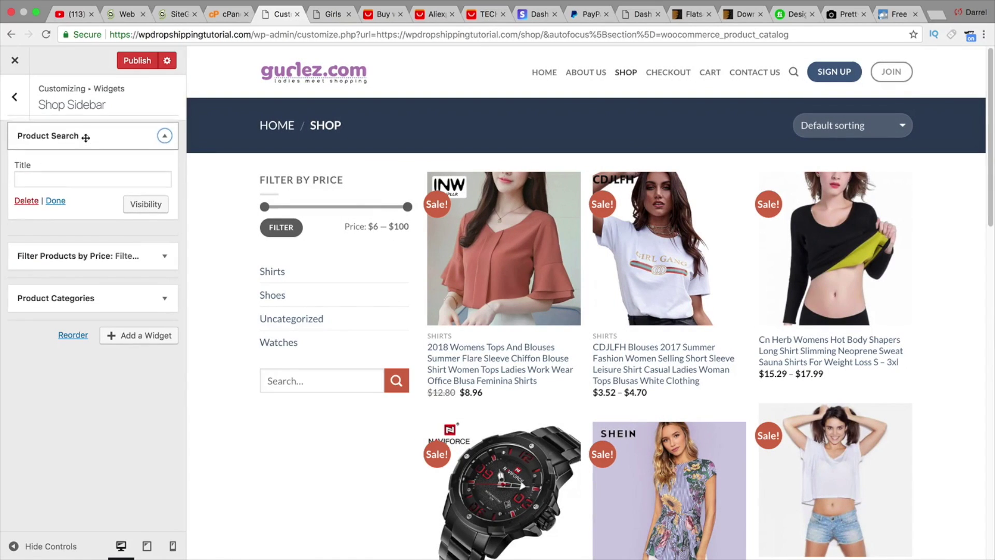
Add a Recent Viewed Products widget to the Shop Sidebar.
left_click(140, 336)
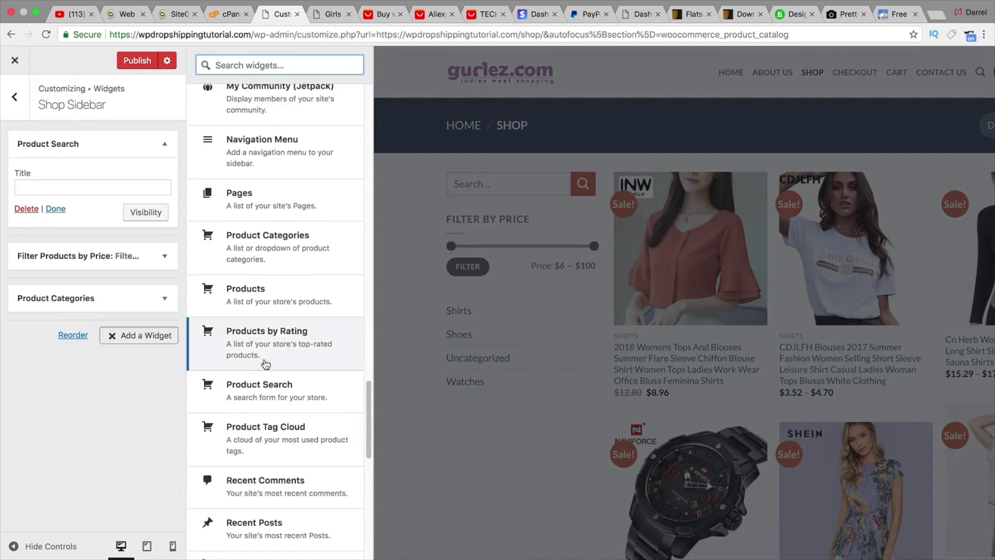
scroll(311, 415, "down", 5)
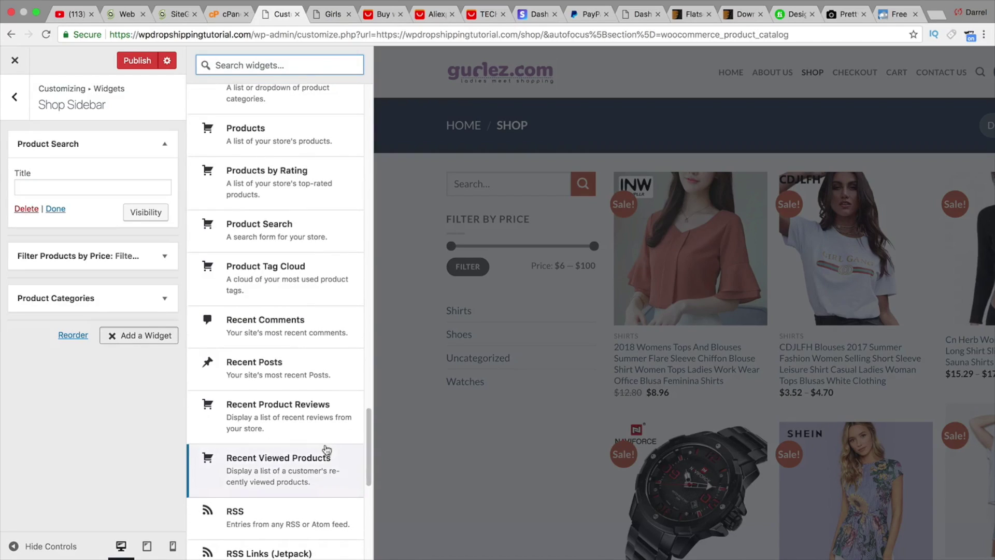
left_click(320, 460)
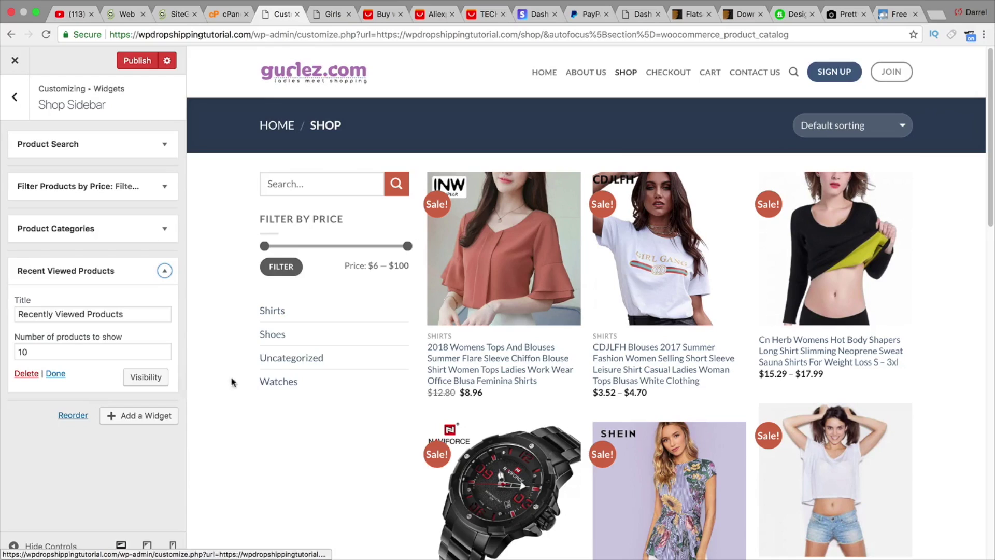
scroll(254, 379, "down", 2)
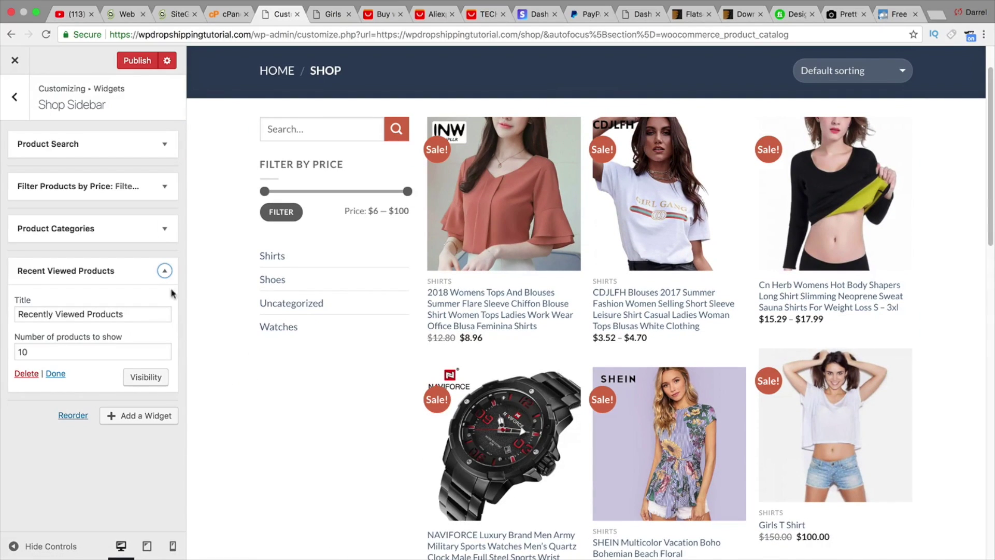
left_click(164, 270)
Add a Products widget to the sidebar, publish, and set it to show 6 products.
left_click(138, 308)
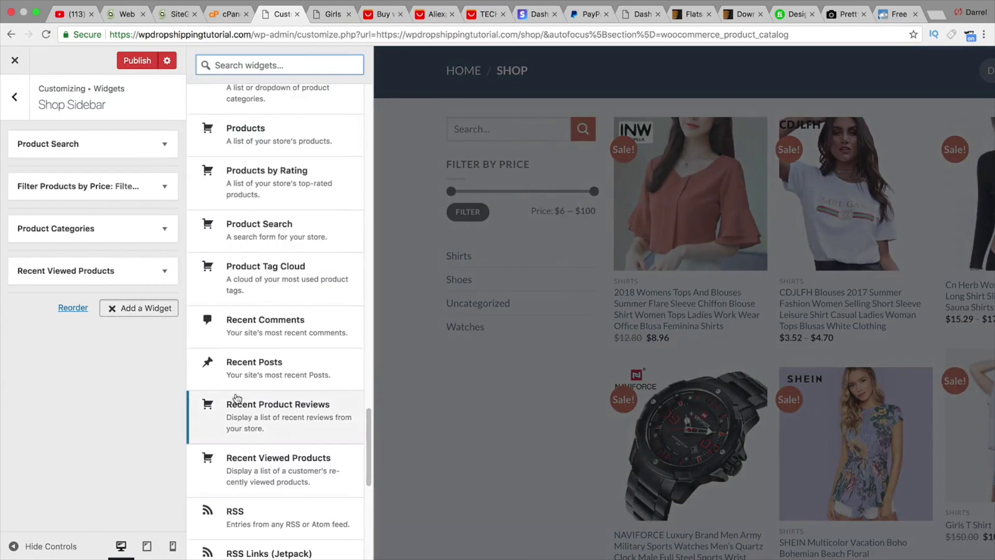
scroll(237, 398, "down", 8)
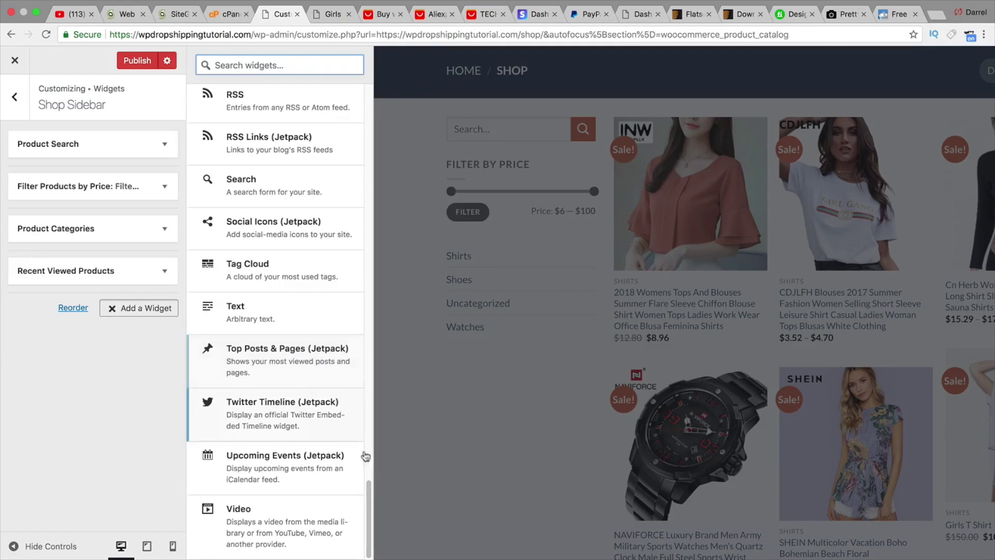
left_click_drag(369, 492, 370, 439)
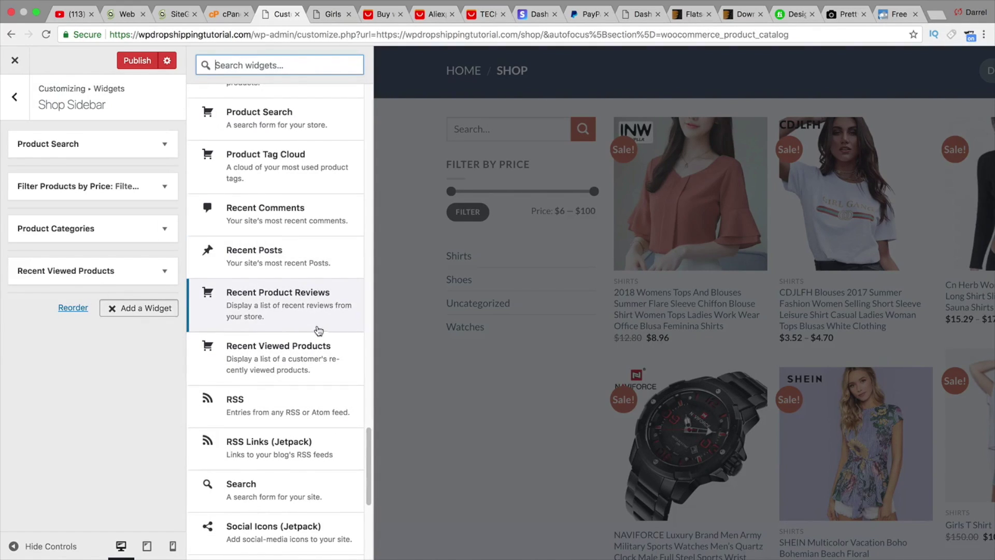
scroll(319, 327, "up", 2)
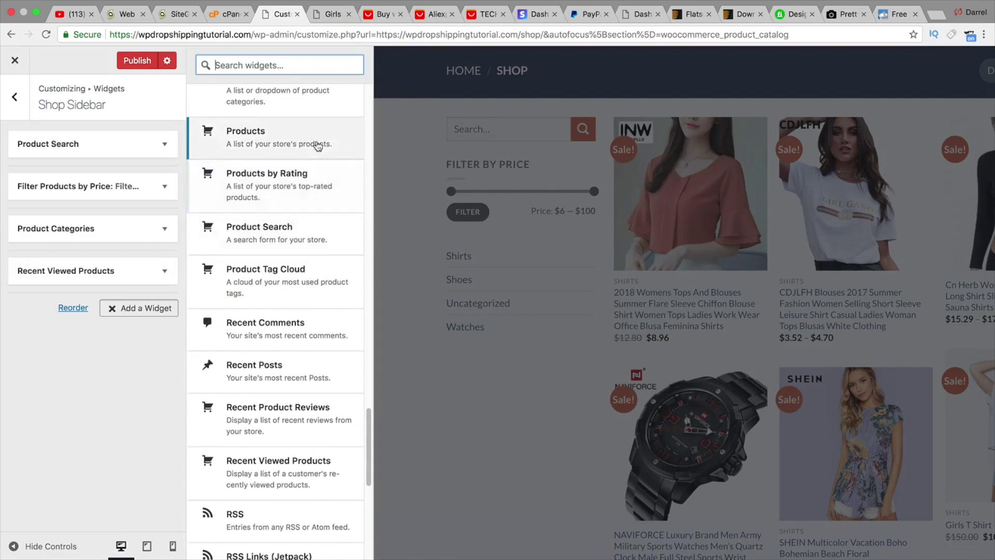
left_click(317, 145)
left_click_drag(31, 394, 4, 395)
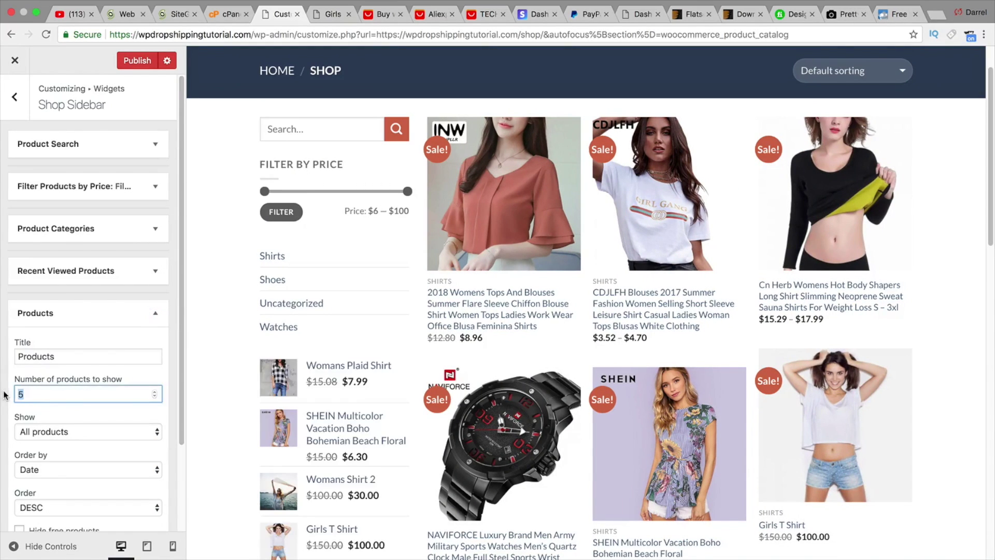
left_click(141, 65)
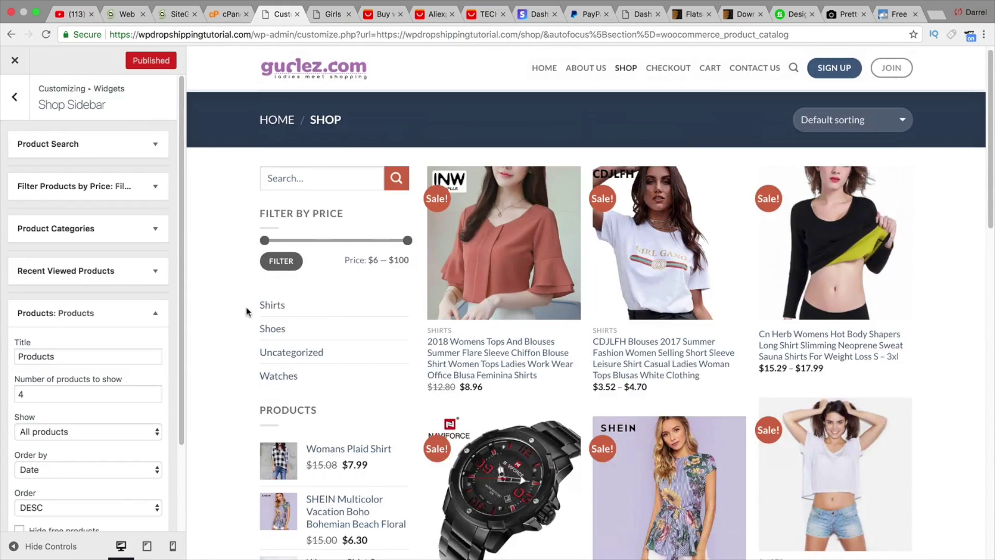
left_click_drag(32, 395, 4, 398)
type("6")
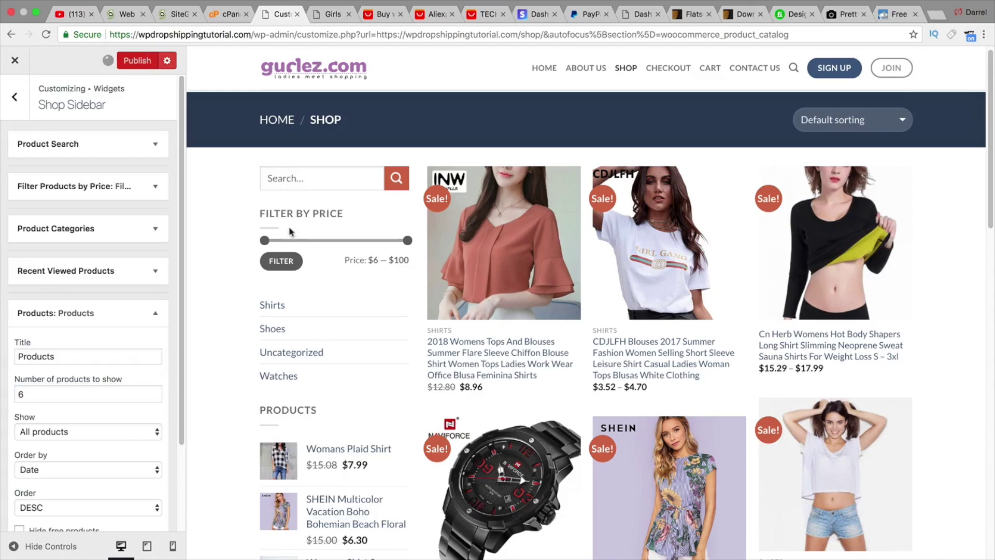
Close the Customizer, open the empty Watches category page and copy its web address.
left_click(11, 64)
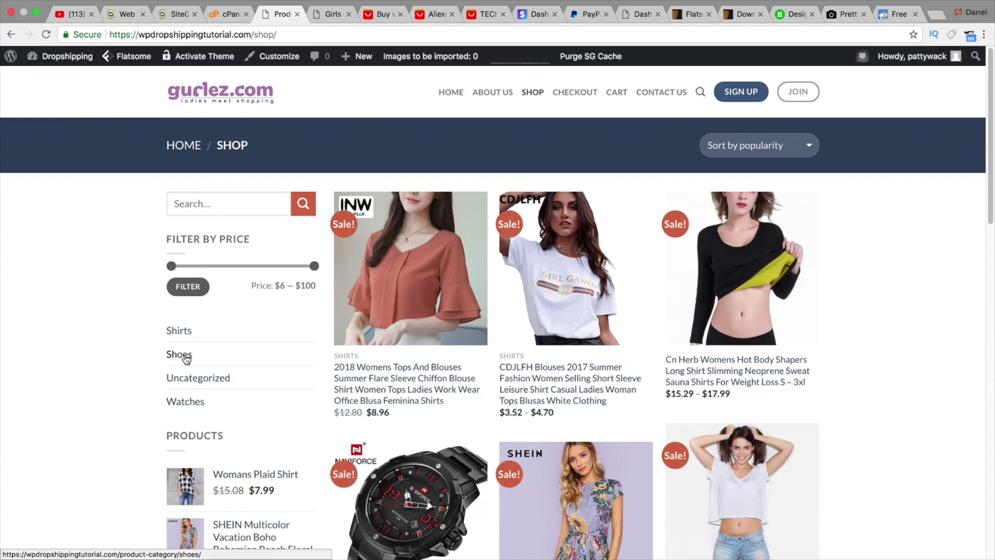
left_click(188, 402)
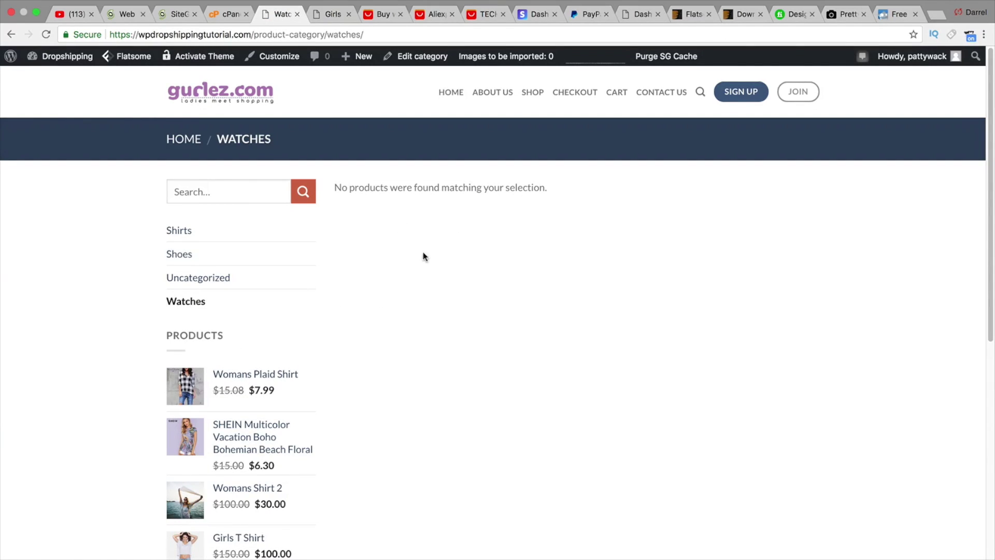
left_click(270, 37)
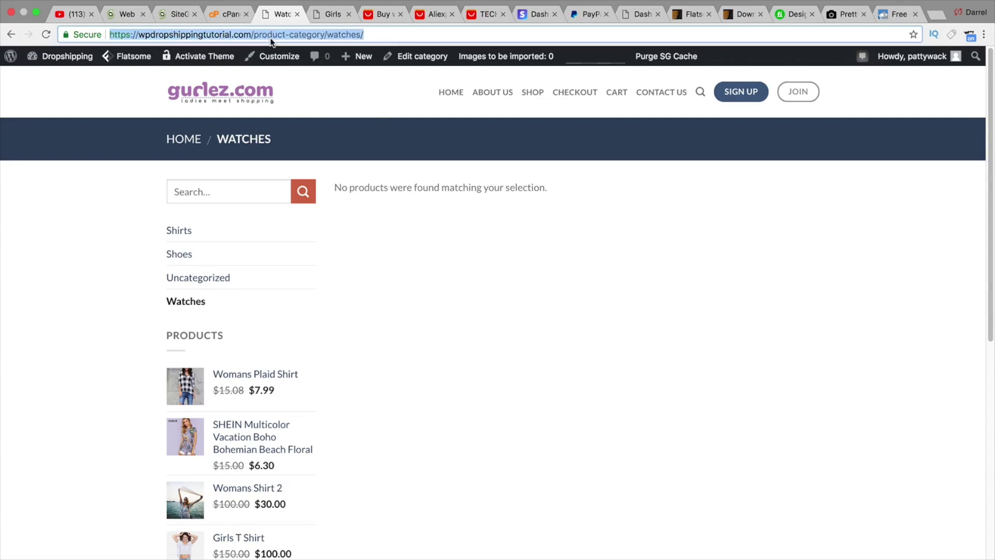
right_click(271, 37)
left_click(285, 56)
Check the AliExpress tab, then go to the store's home page.
left_click(378, 15)
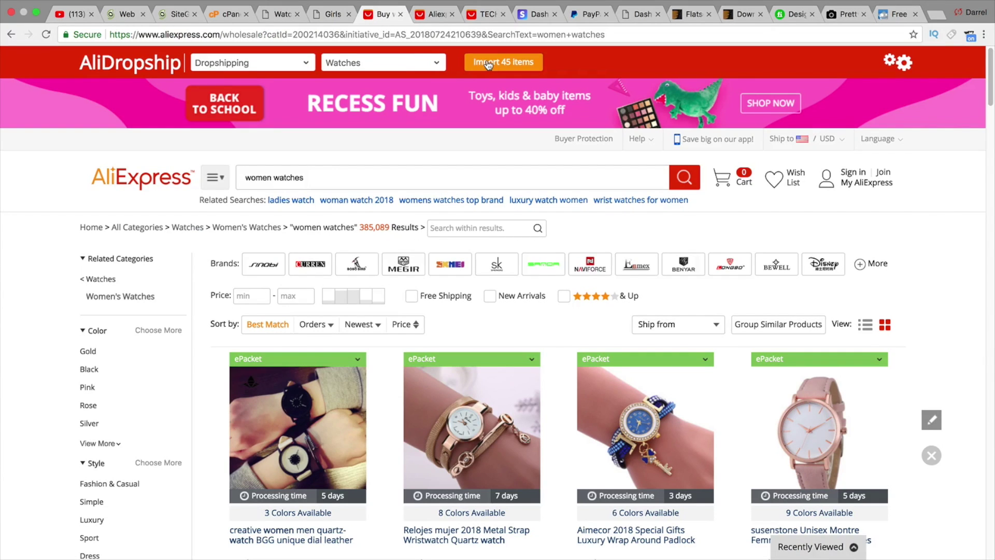
left_click(277, 15)
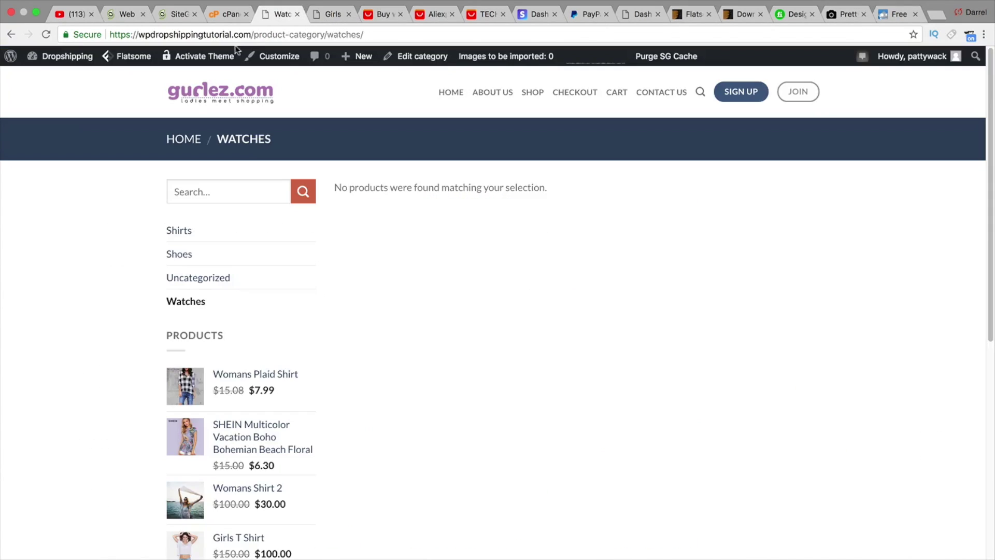
left_click(189, 138)
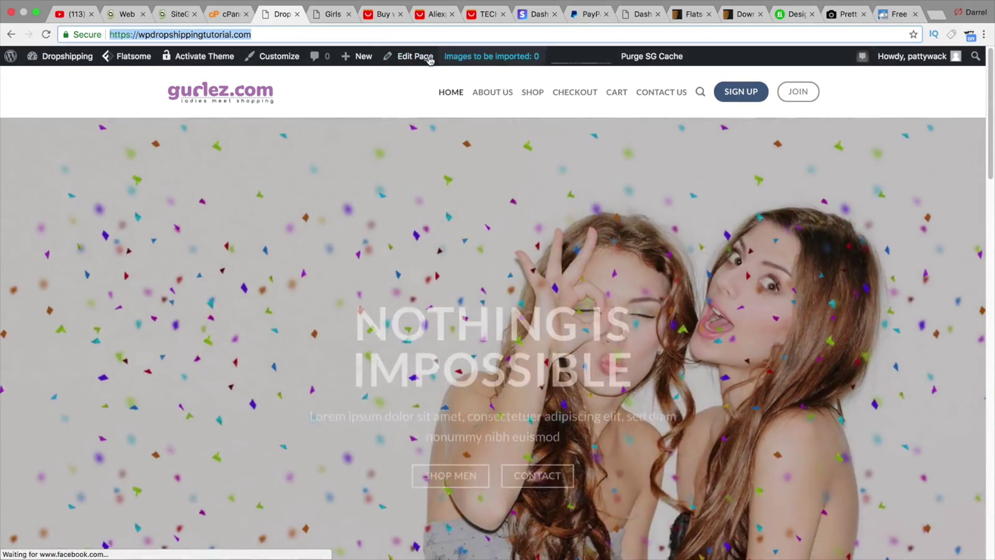
In UX Builder, relabel the men's card button 'View Watches' and link it to the Watches category.
mouse_move(409, 58)
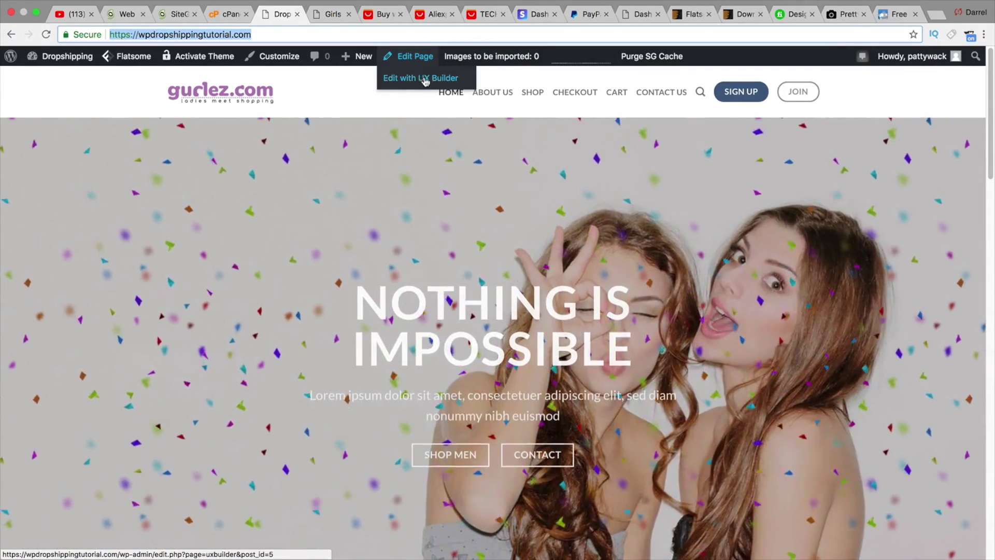
left_click(425, 81)
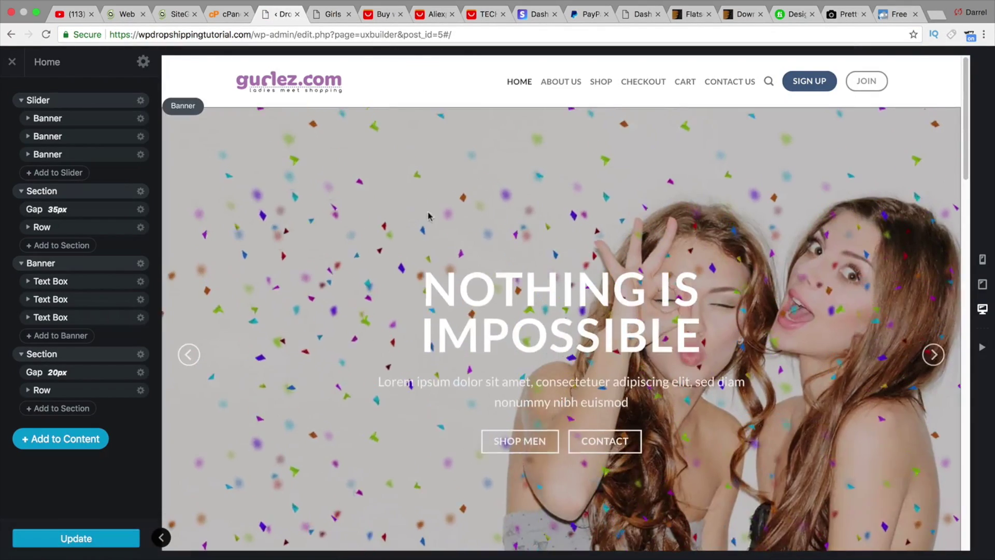
scroll(446, 239, "down", 1)
scroll(879, 218, "down", 10)
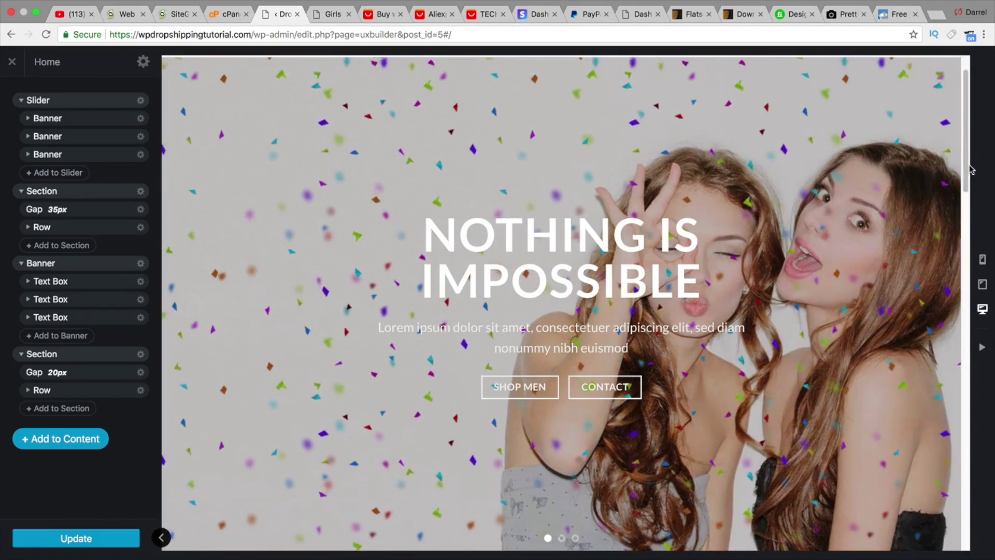
scroll(965, 278, "down", 6)
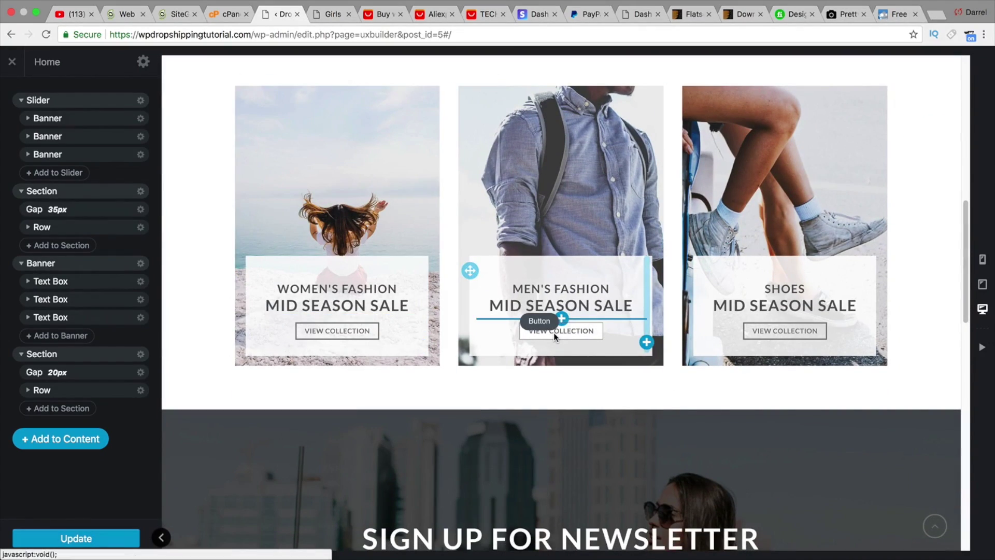
left_click(548, 332)
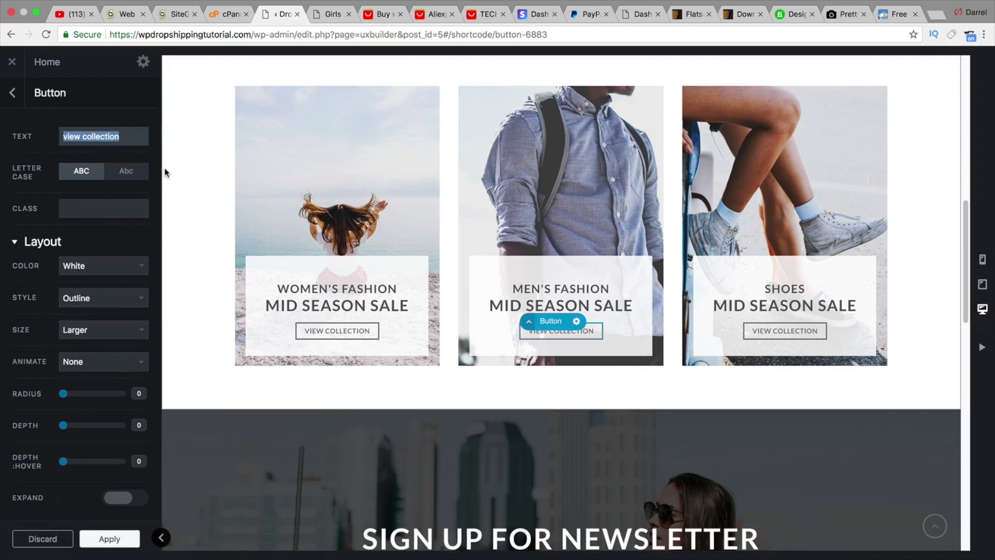
type("View Wat")
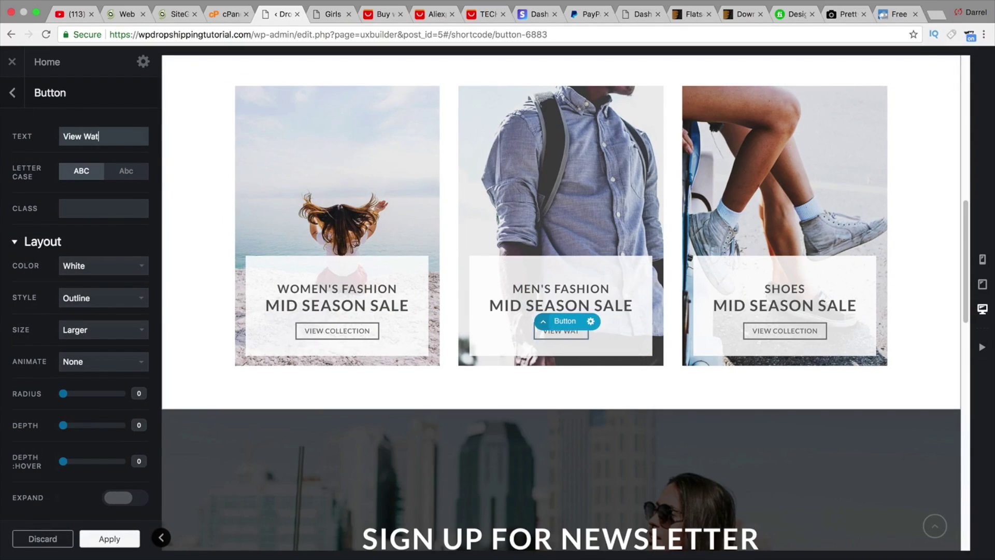
type("ches")
scroll(94, 288, "down", 3)
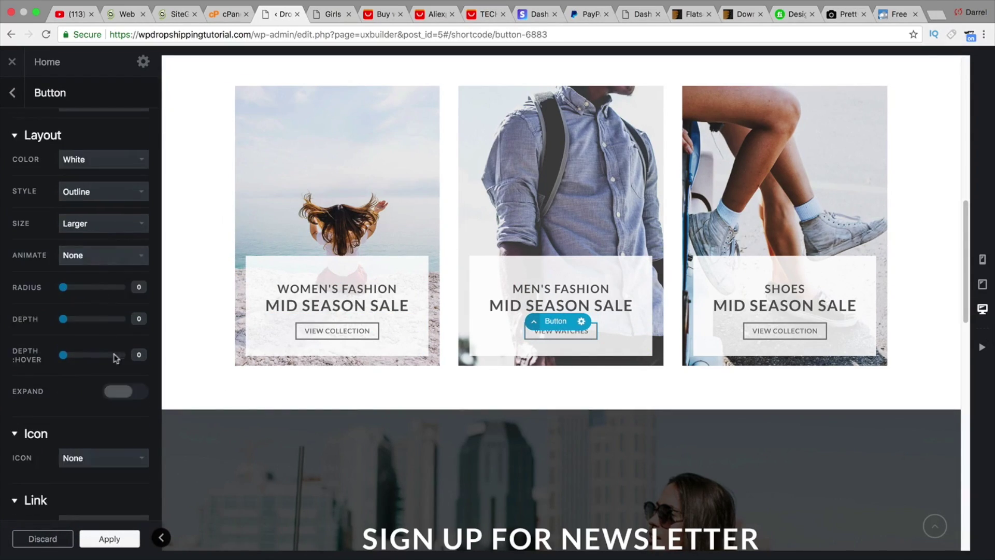
scroll(115, 358, "down", 2)
left_click(96, 491)
right_click(96, 491)
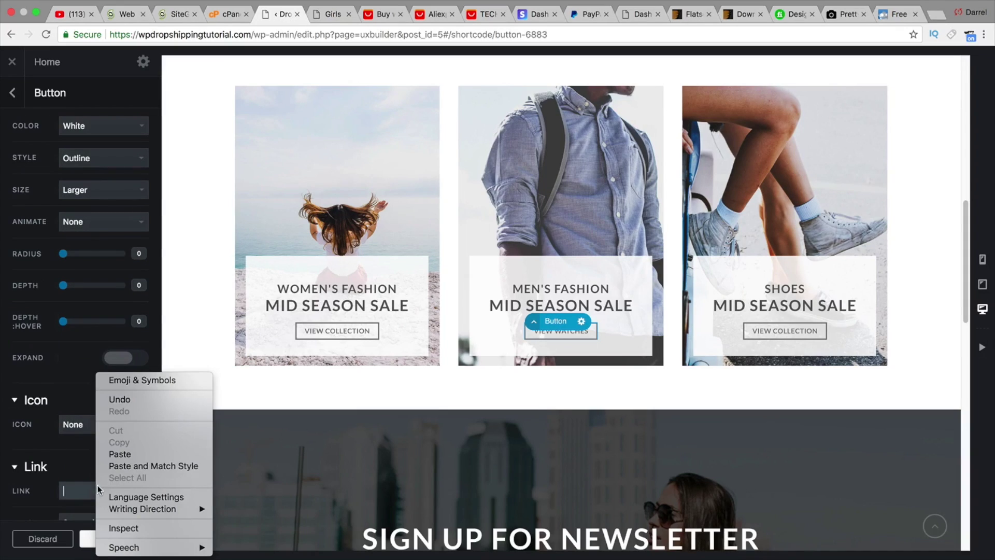
left_click(120, 454)
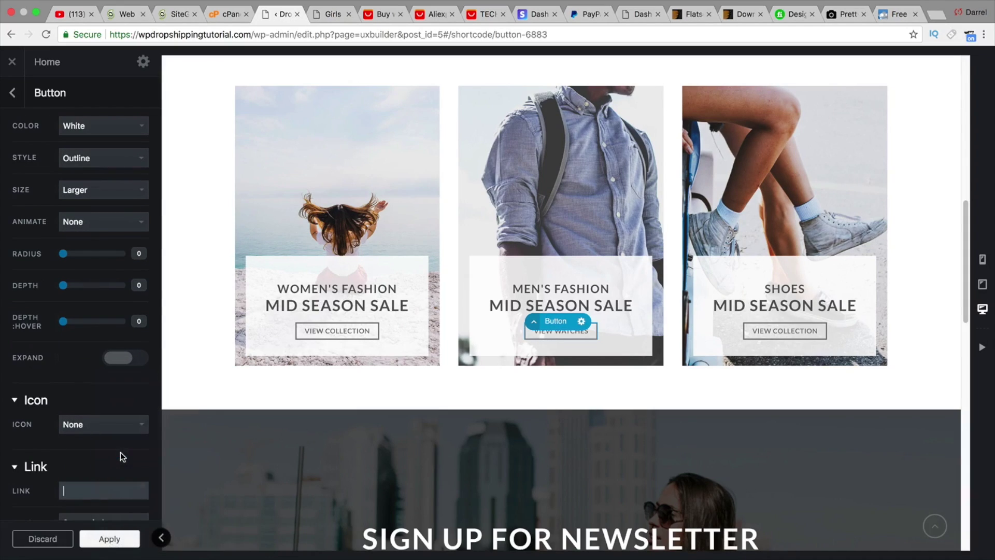
Change the card heading from MID SEASON SALE to 'WATCHES ON SALE' and update the page.
left_click(546, 305)
left_click(118, 202)
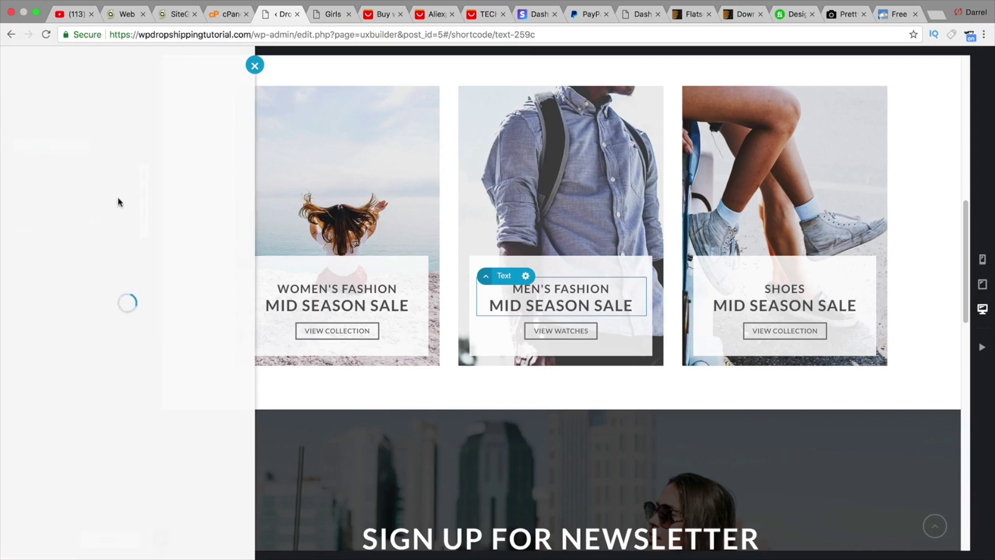
left_click_drag(169, 206, 3, 191)
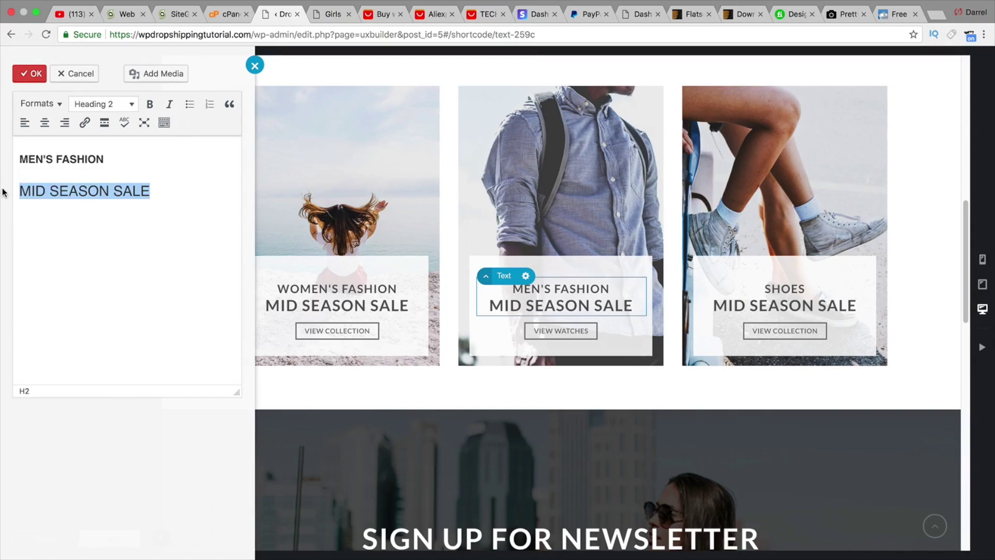
type("WATCHES ON SALE")
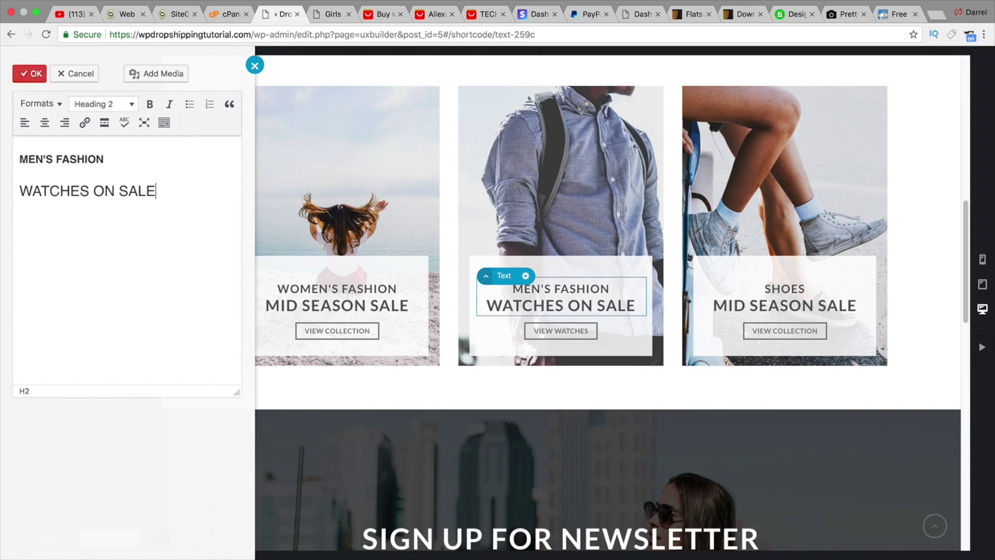
left_click(31, 73)
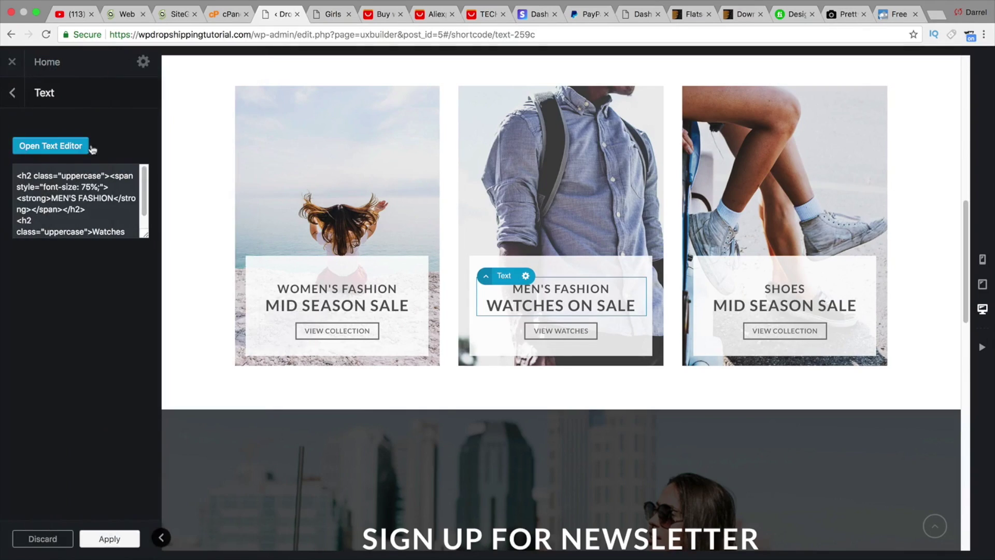
left_click(101, 539)
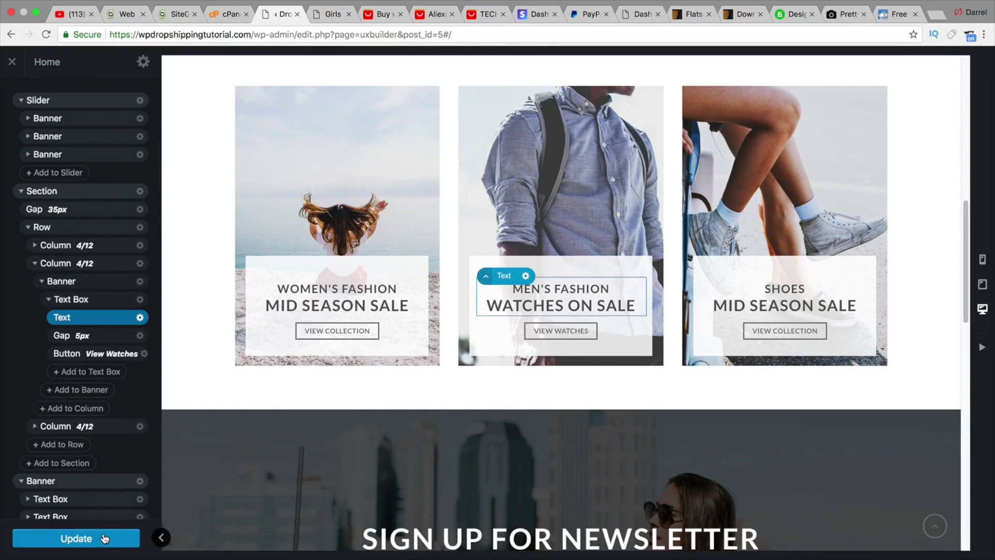
left_click(103, 533)
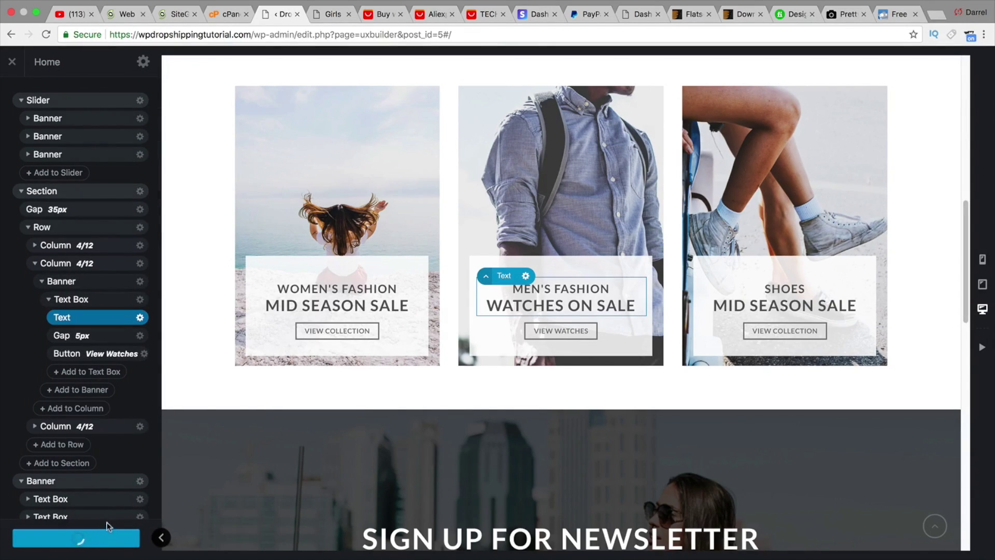
left_click(12, 62)
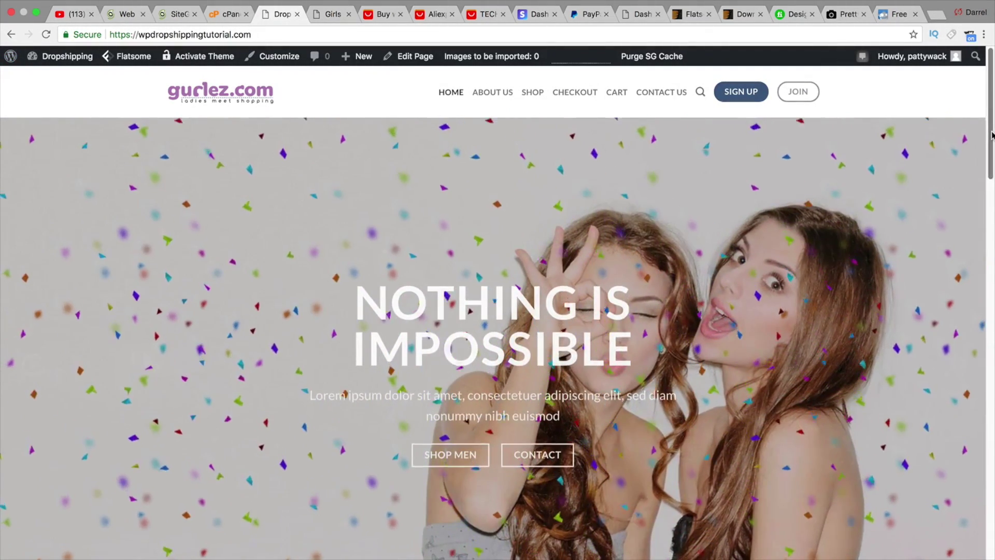
Test the View Watches button, then switch to the AliExpress 'ladies watches top brand luxury' results.
left_click_drag(991, 136, 992, 274)
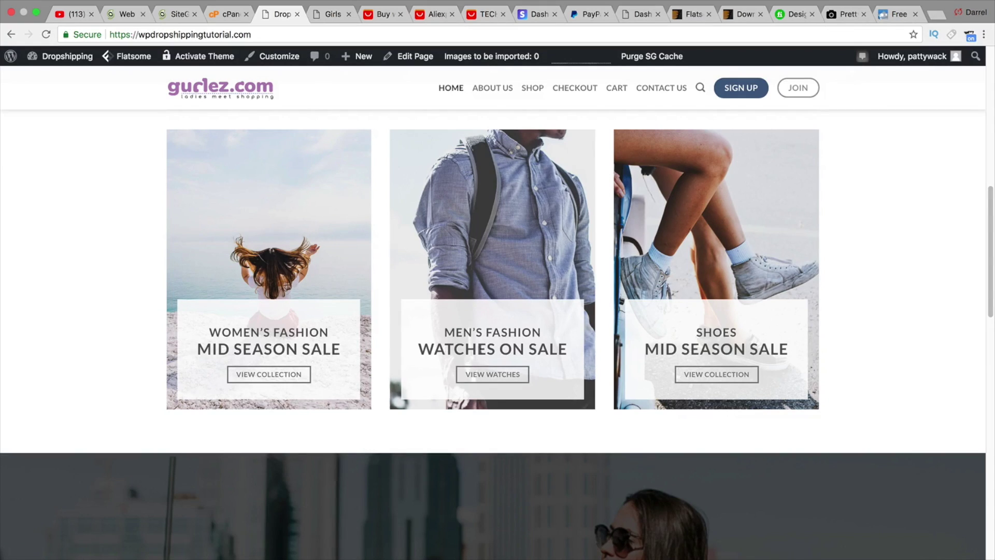
left_click(488, 378)
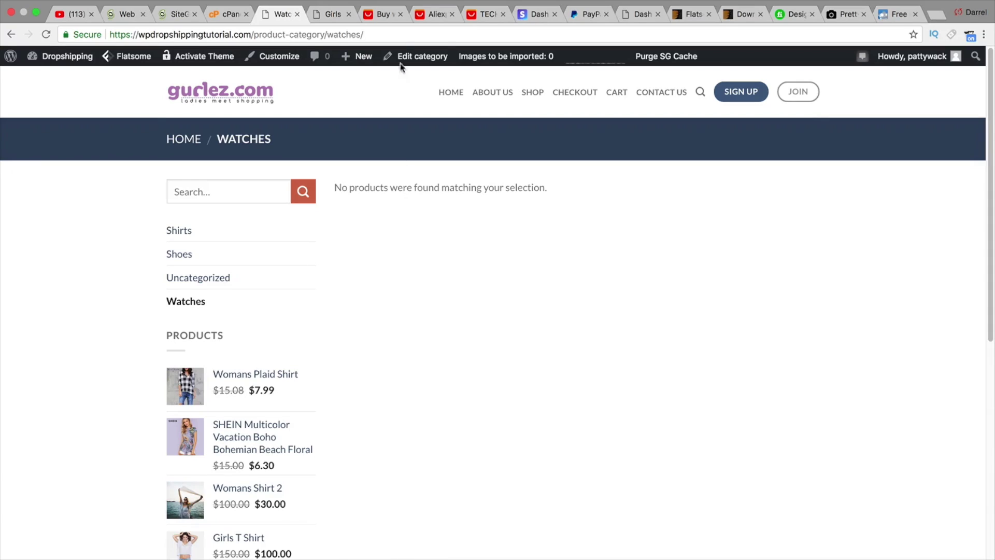
left_click(388, 14)
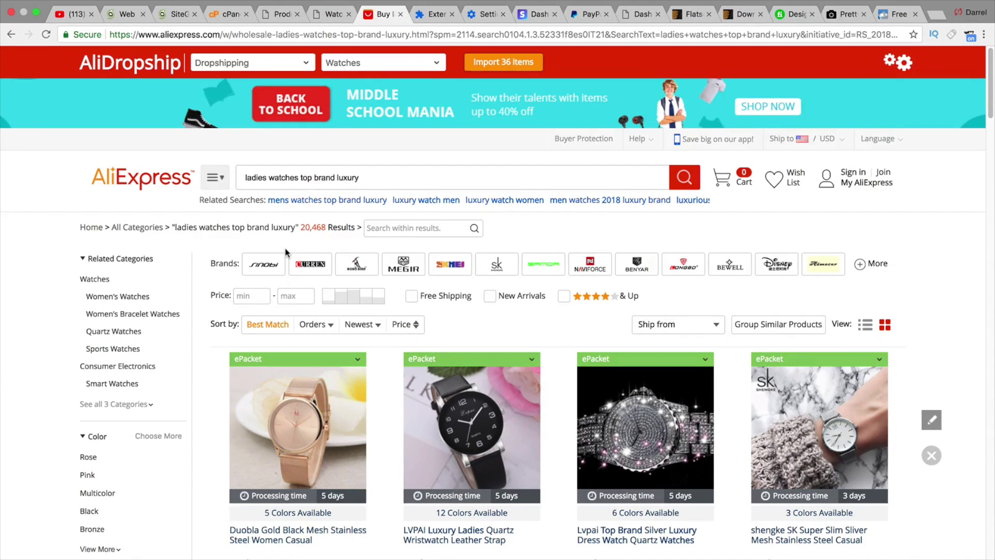
left_click(331, 14)
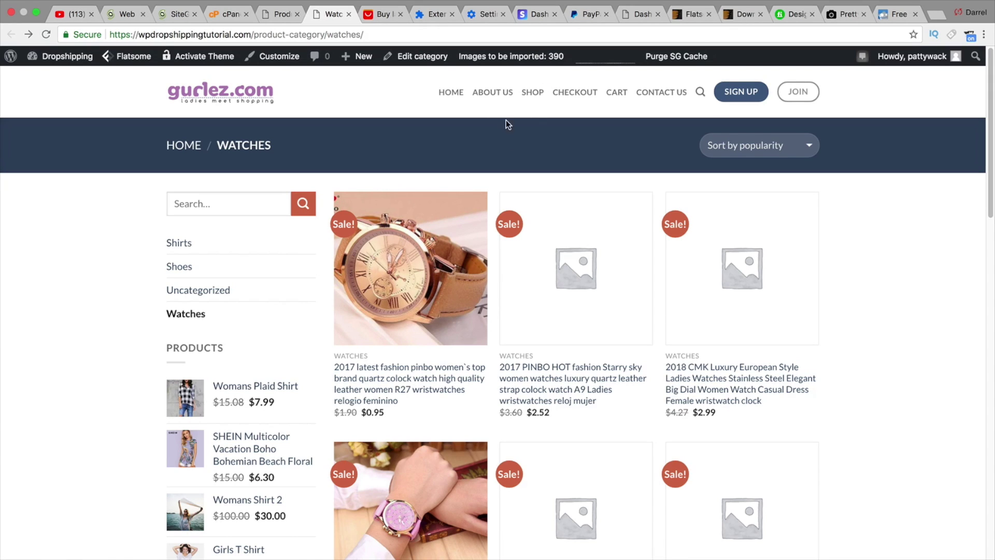
left_click(378, 16)
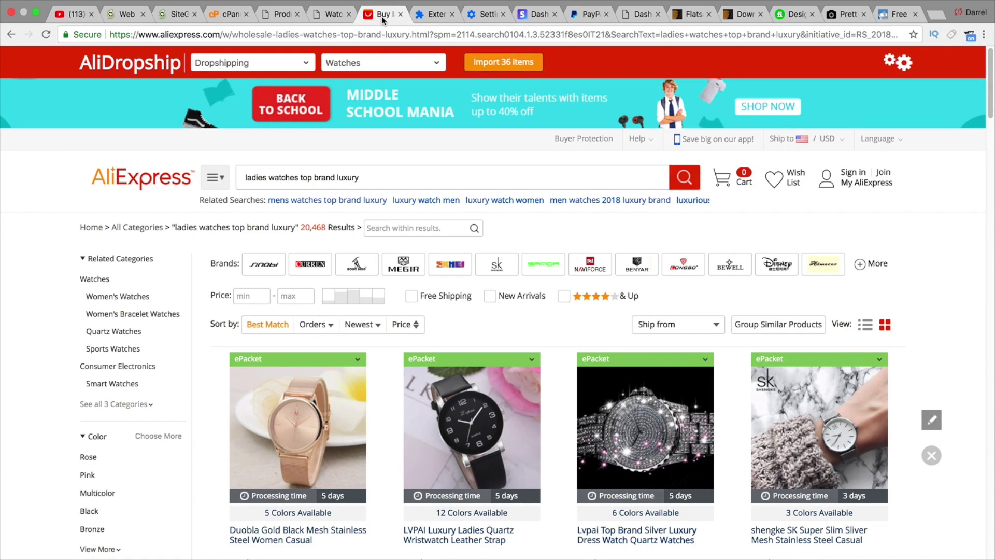
Open Chrome's Clear Browsing Data dialog and cancel without clearing anything.
left_click(983, 34)
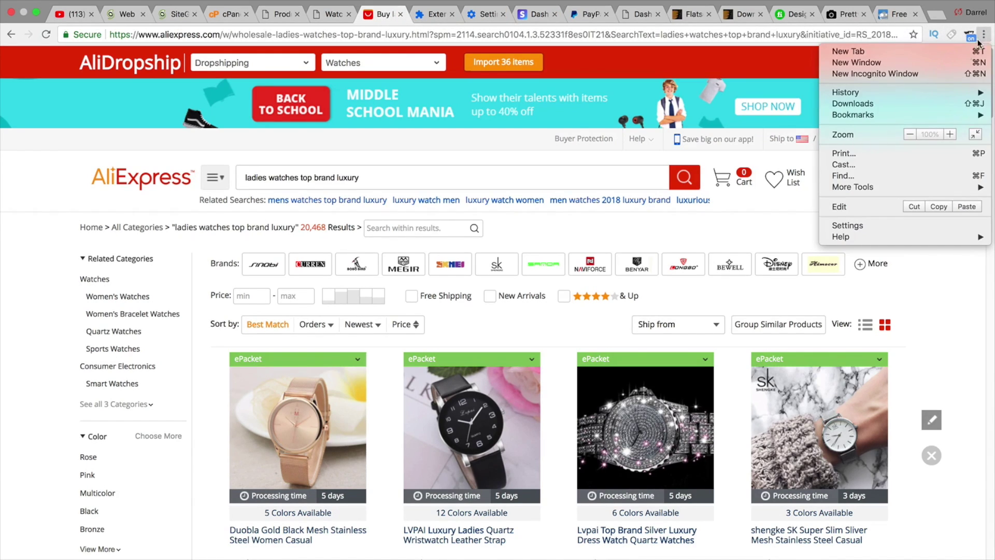
mouse_move(903, 186)
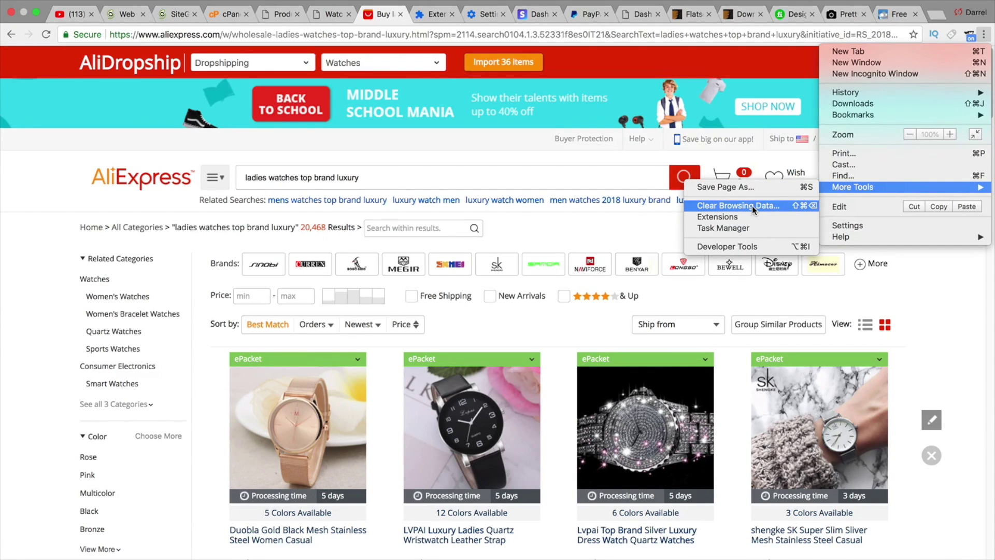
left_click(752, 206)
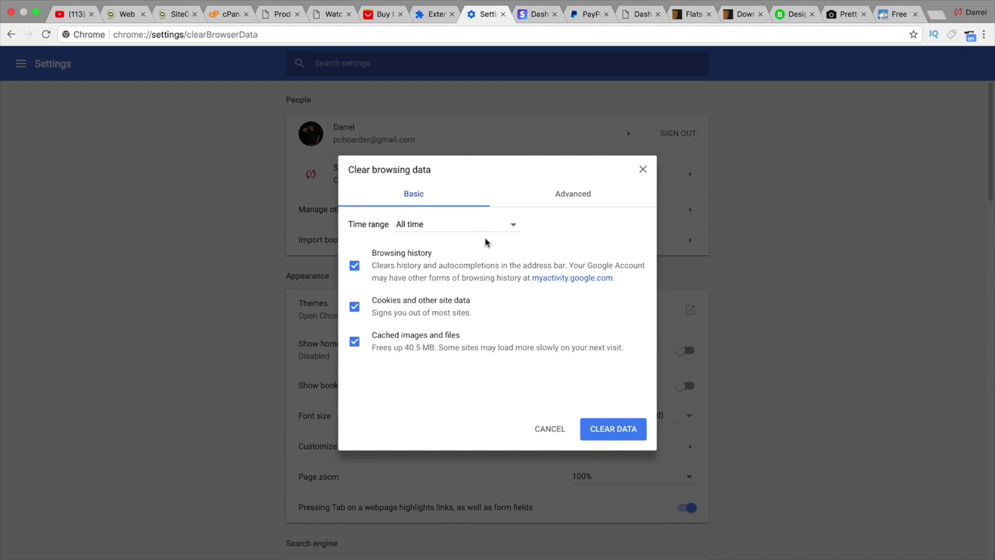
left_click(549, 429)
Check the Extensions tab and the AliDropship toolbar panel's connected site, then return to the Watches category tab.
left_click(435, 14)
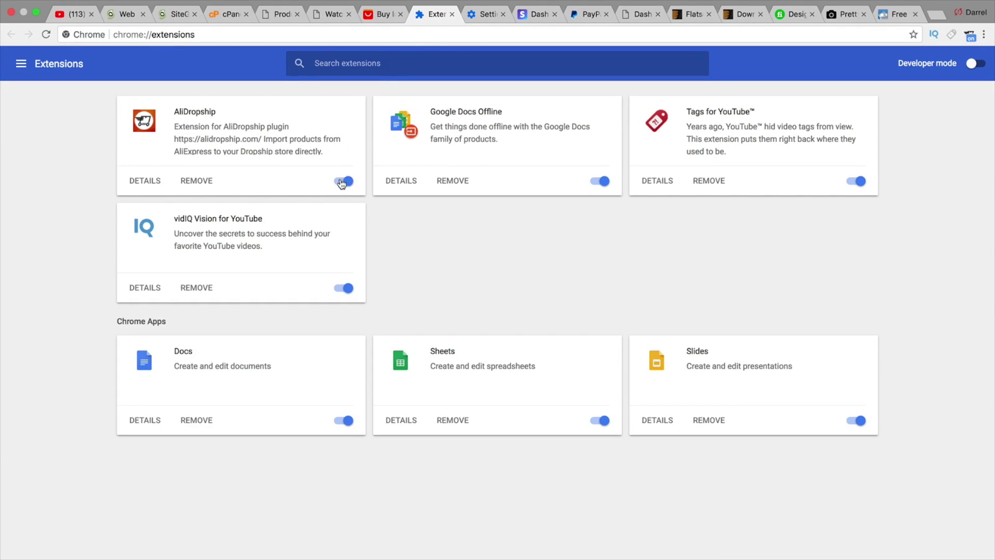
left_click(380, 16)
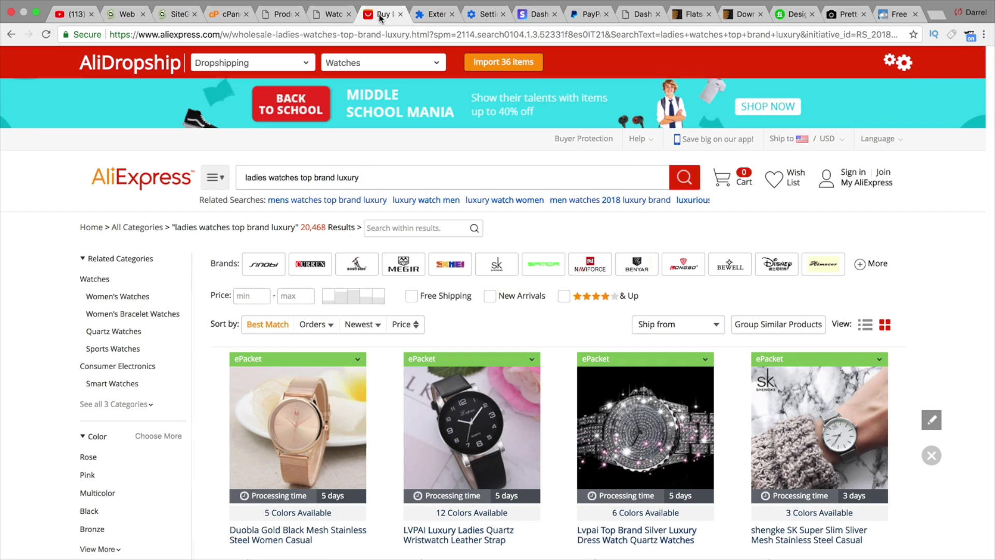
left_click(970, 36)
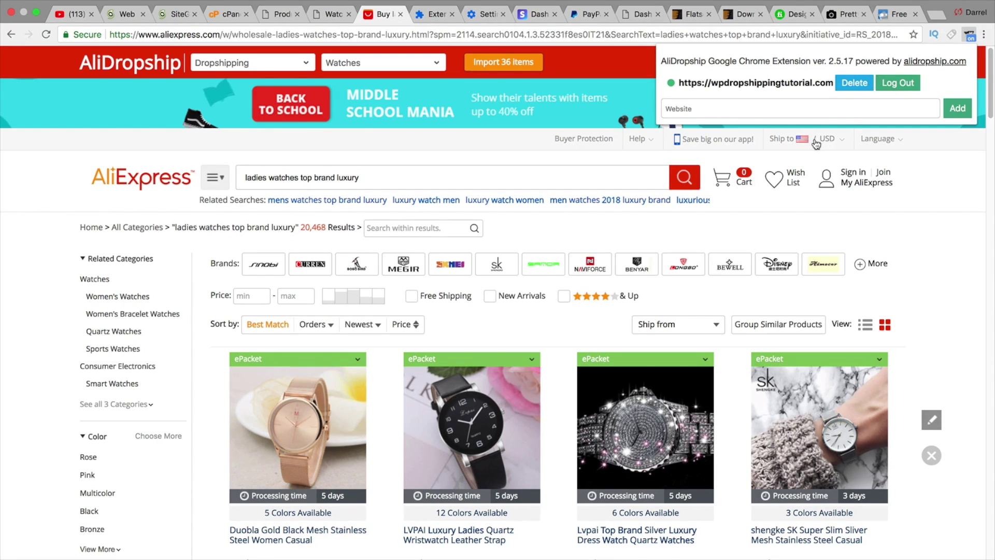
left_click(326, 15)
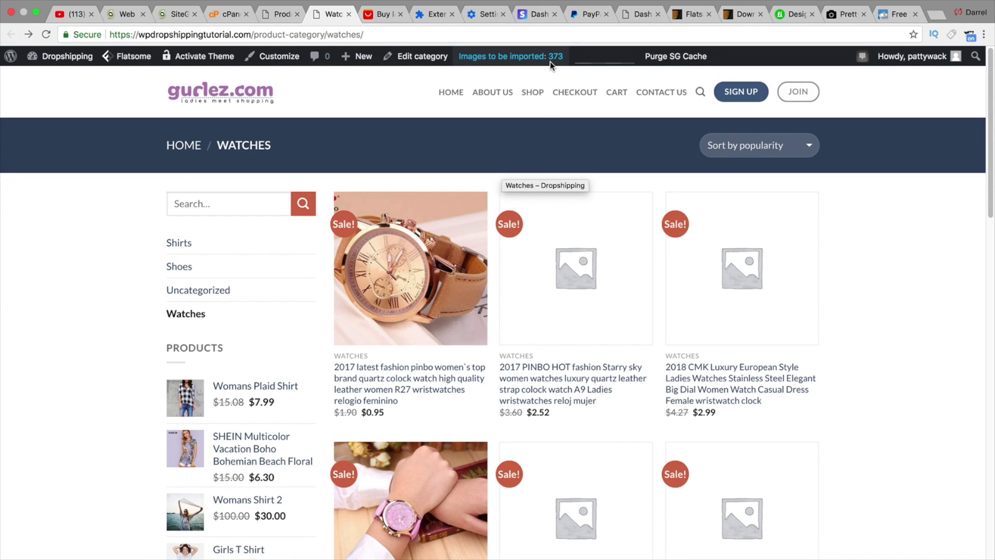
Open the $0.95 pinbo women's watch page and preview its red, black, blue and tan colours.
scroll(615, 320, "down", 3)
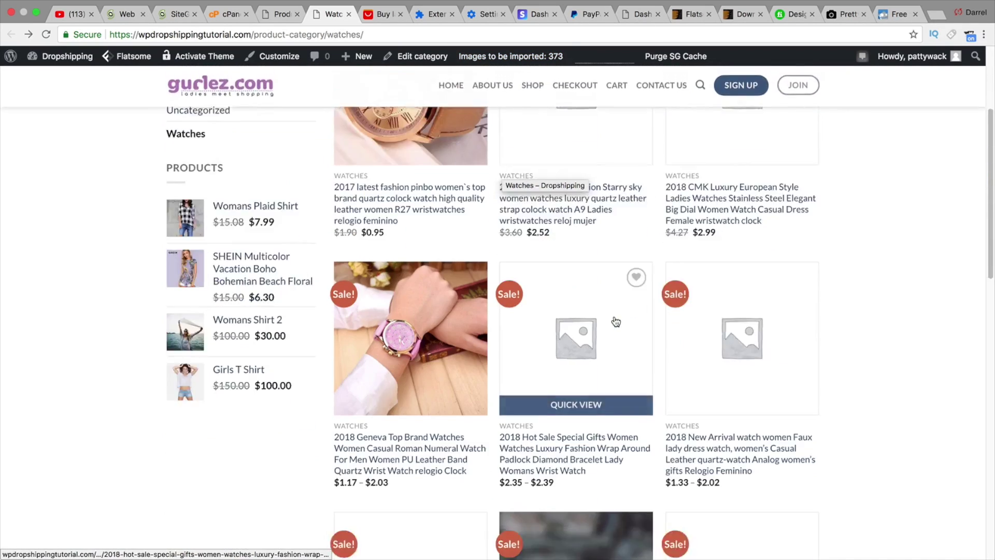
scroll(616, 318, "up", 3)
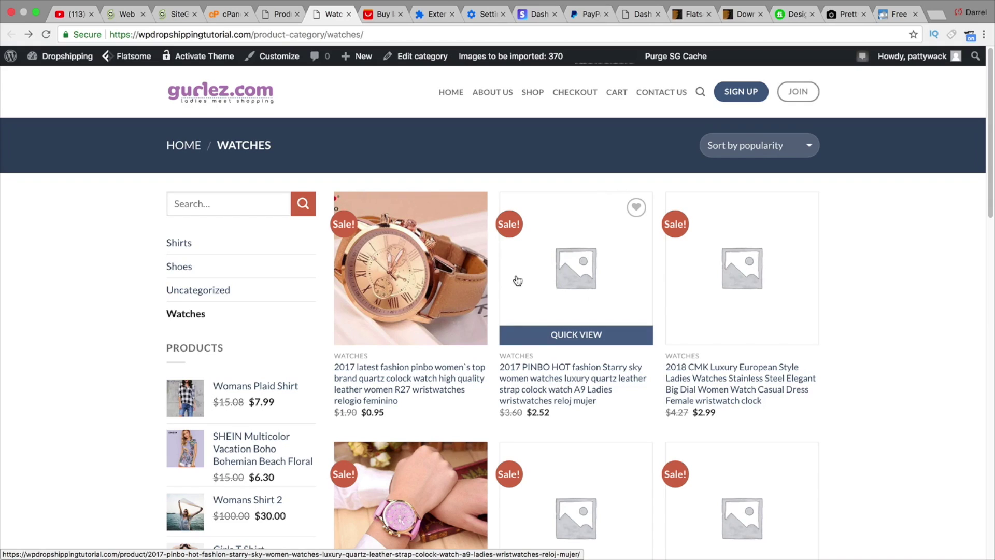
left_click(407, 383)
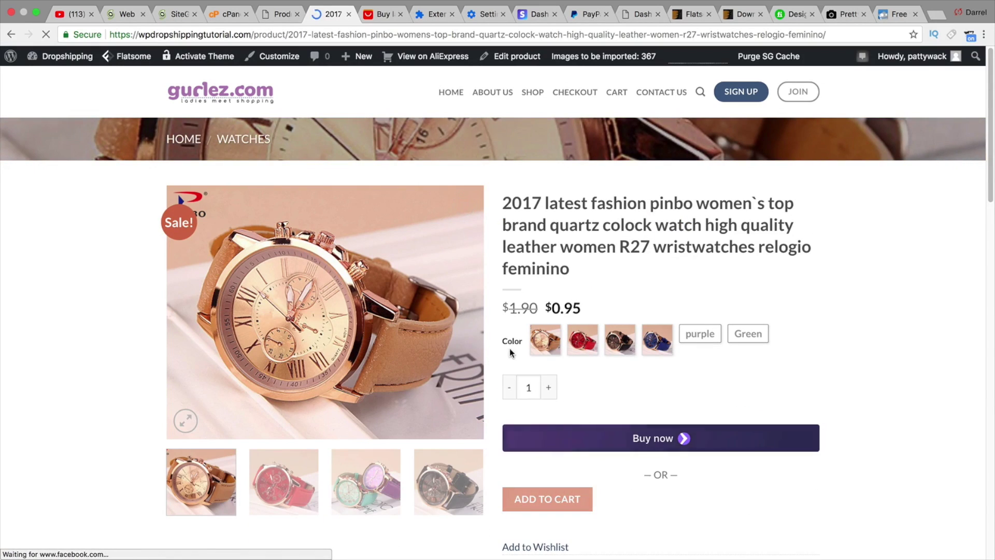
left_click(579, 346)
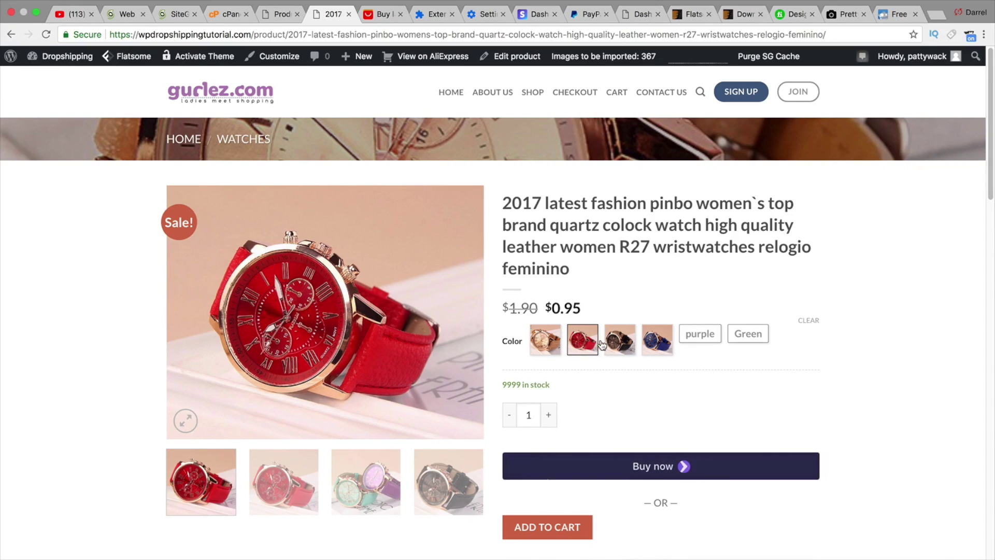
left_click(617, 343)
left_click(649, 341)
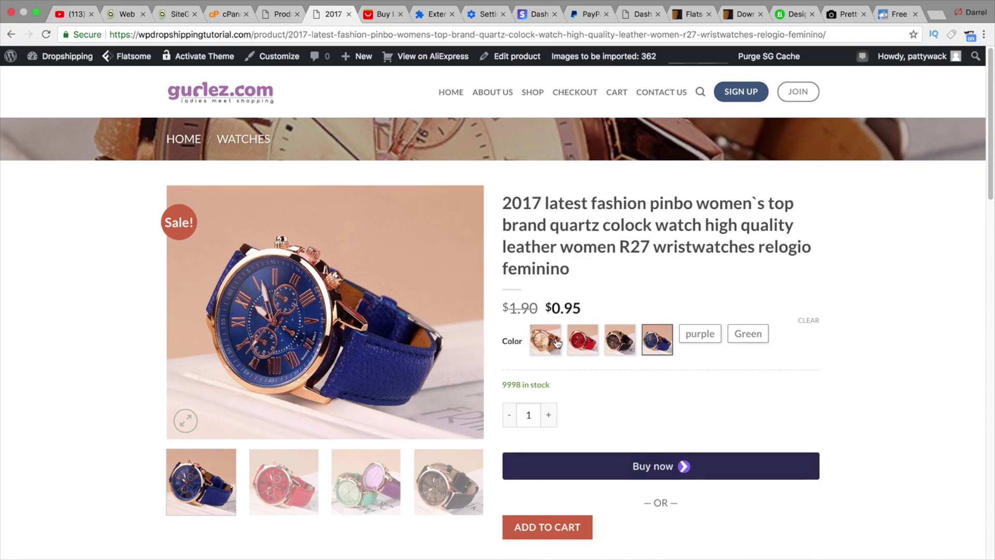
left_click(552, 341)
scroll(554, 340, "down", 3)
scroll(554, 343, "down", 3)
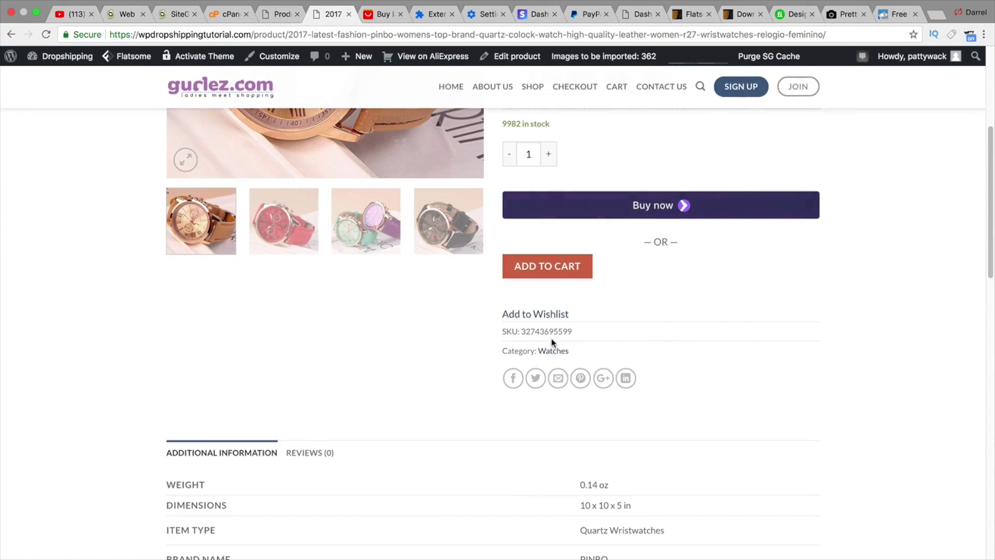
scroll(553, 337, "up", 6)
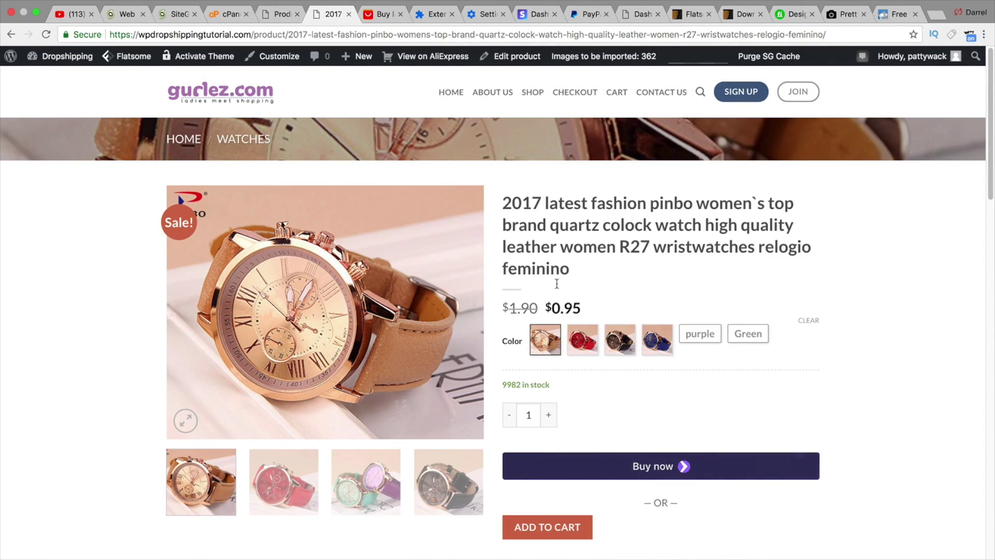
left_click_drag(519, 202, 569, 282)
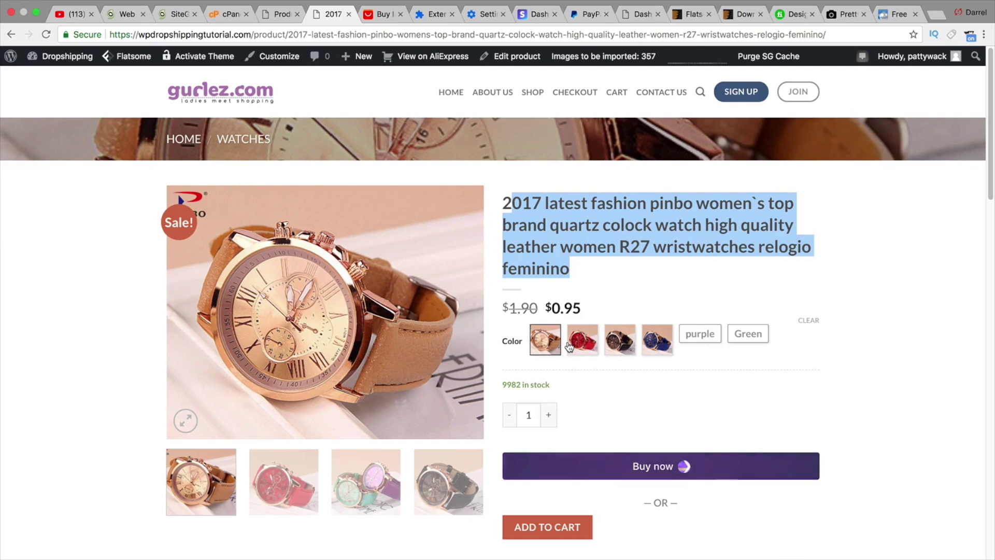
Trim the product title to '2017 latest fashion pinbo women', publish, and view the product page.
left_click(506, 57)
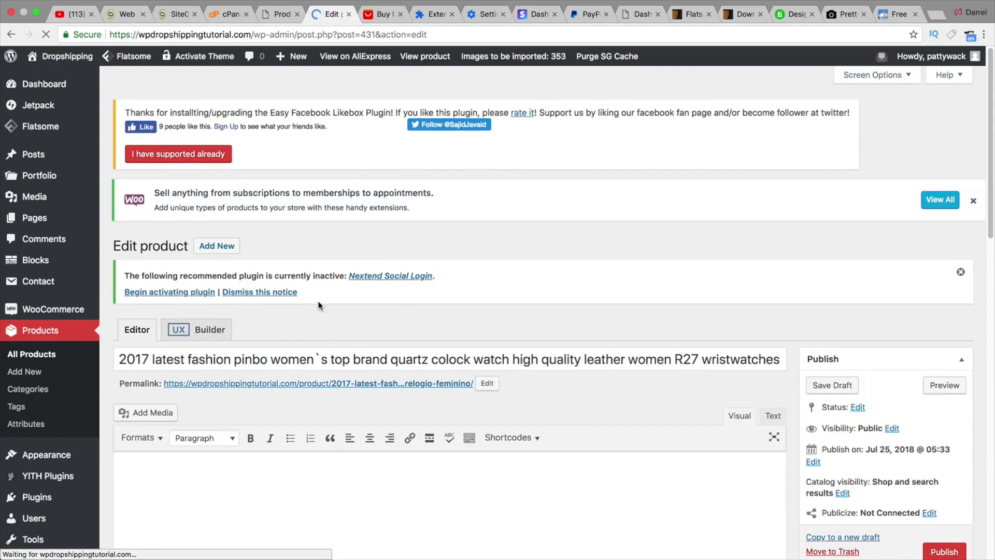
left_click(319, 361)
key("shift+super+Right")
key("BackSpace")
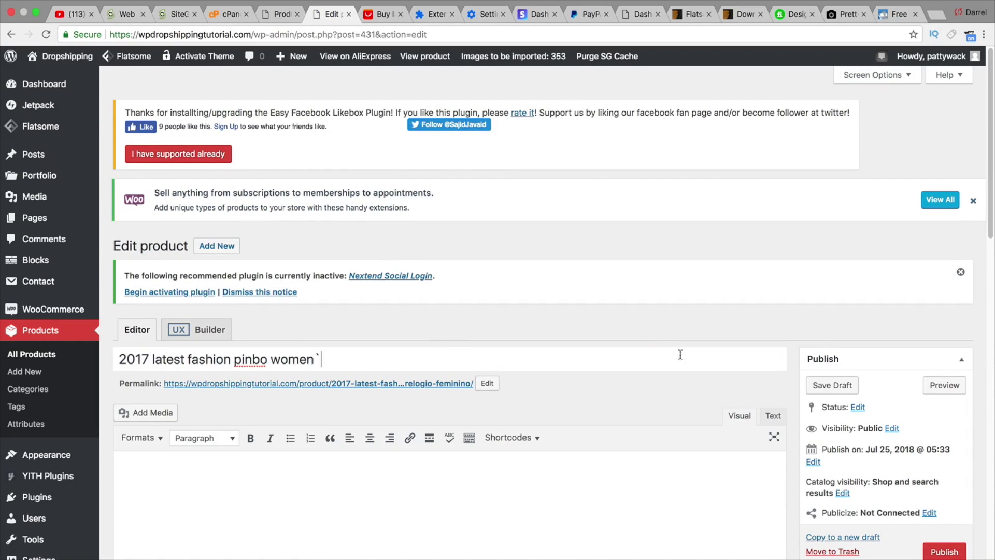
key("BackSpace")
type("n")
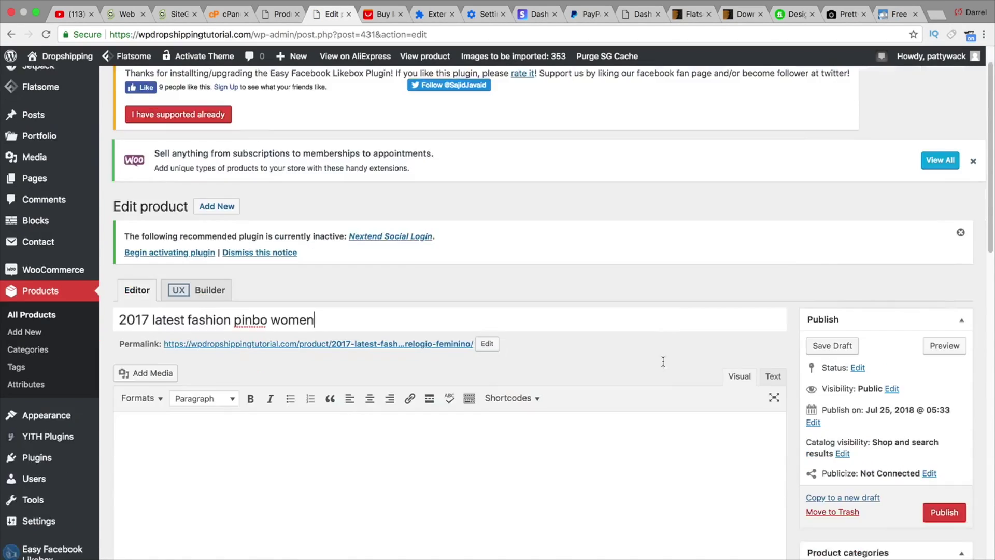
scroll(662, 363, "down", 15)
left_click(300, 479)
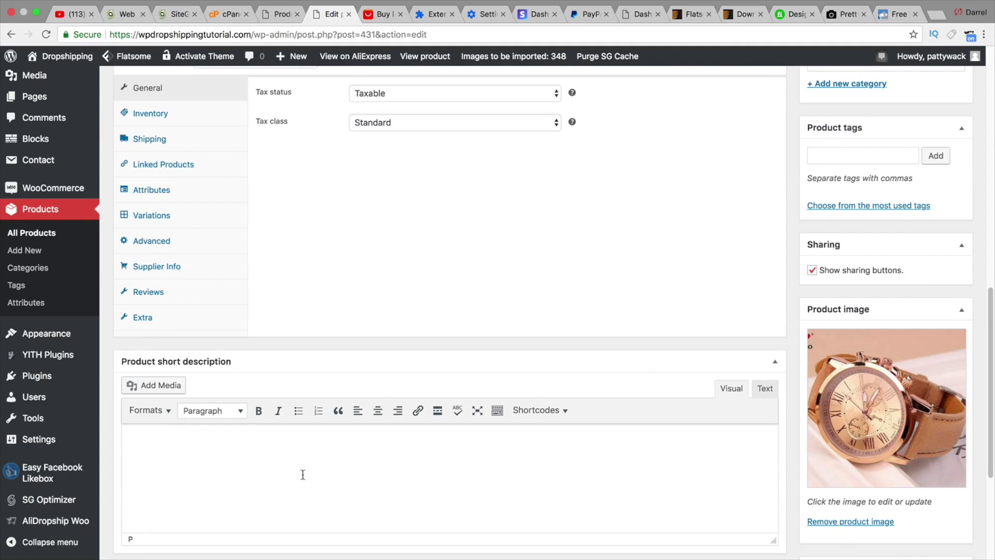
scroll(528, 434, "up", 10)
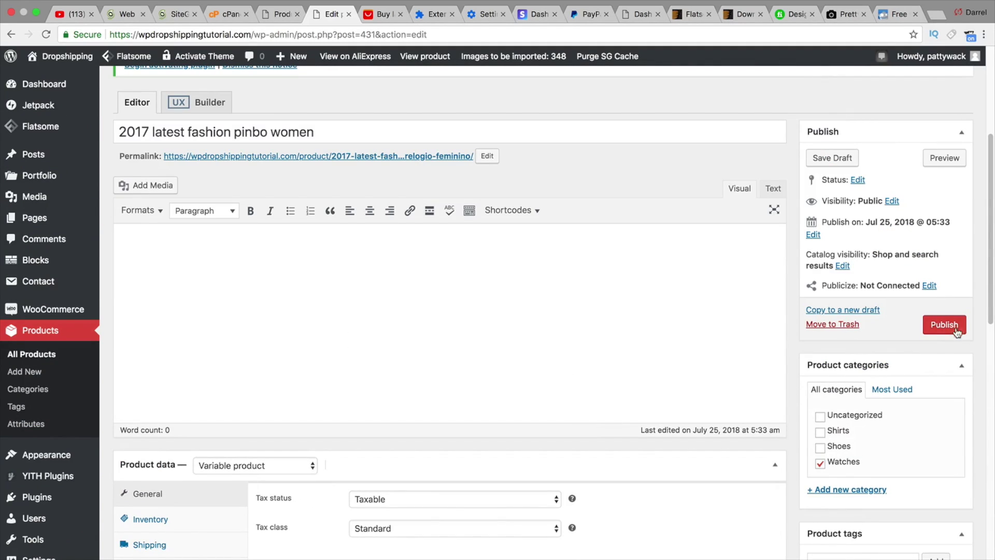
left_click(955, 325)
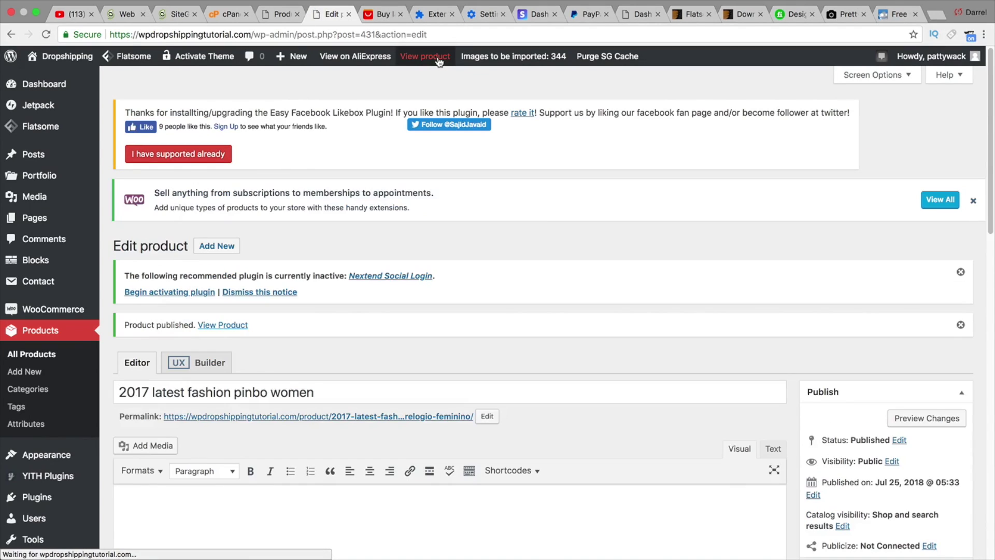
left_click(438, 58)
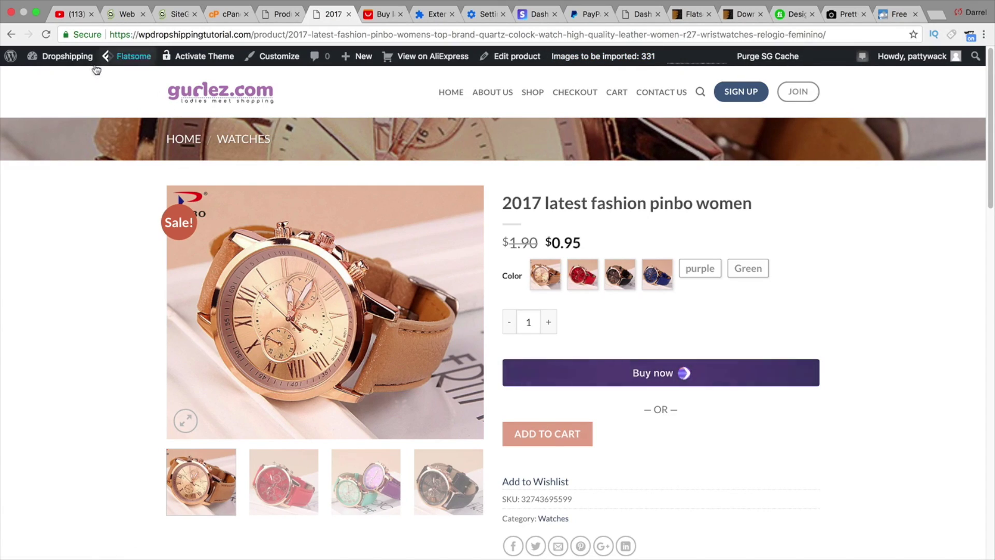
Go through AliDropship's General settings to the Pricing page, where no markup formulas exist yet.
mouse_move(70, 58)
left_click(73, 85)
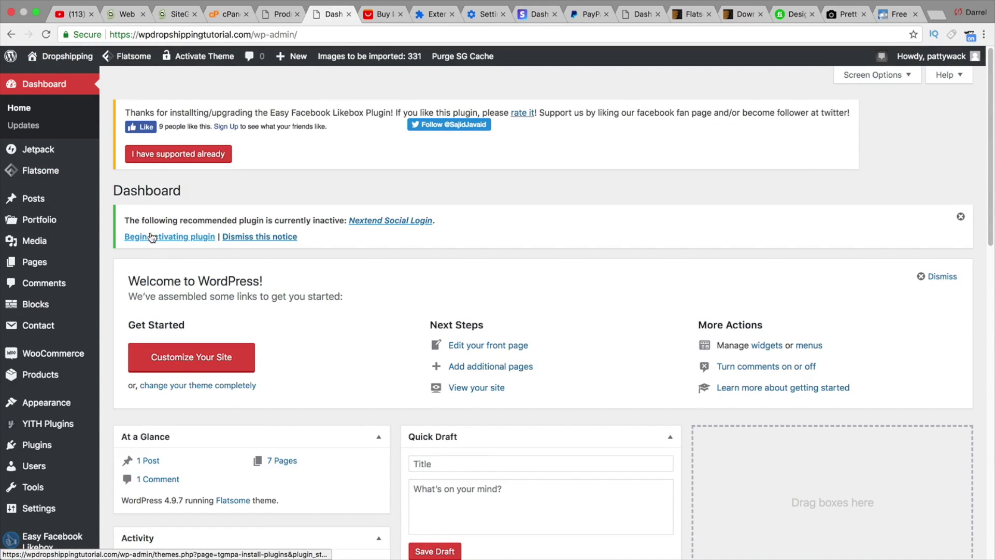
scroll(147, 234, "down", 5)
scroll(148, 234, "down", 1)
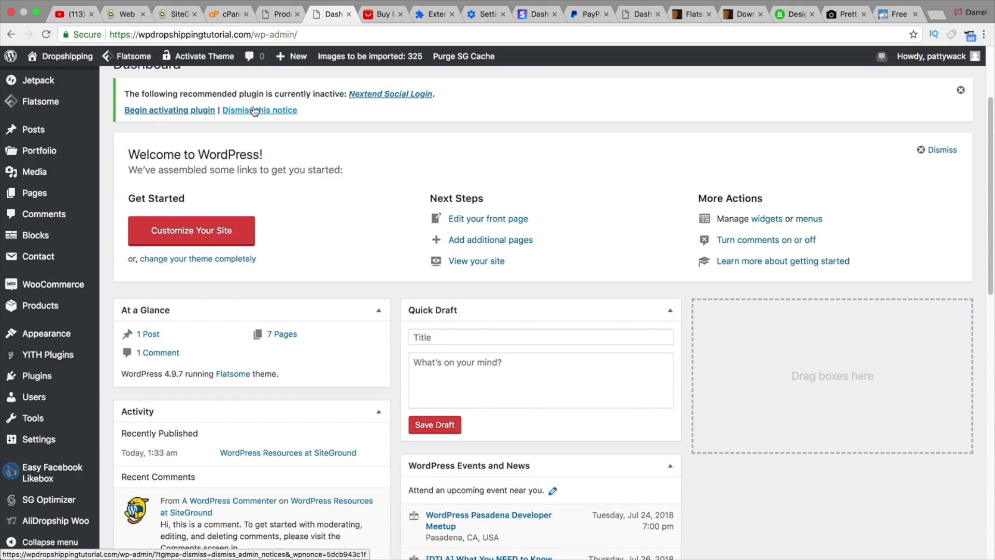
left_click(69, 521)
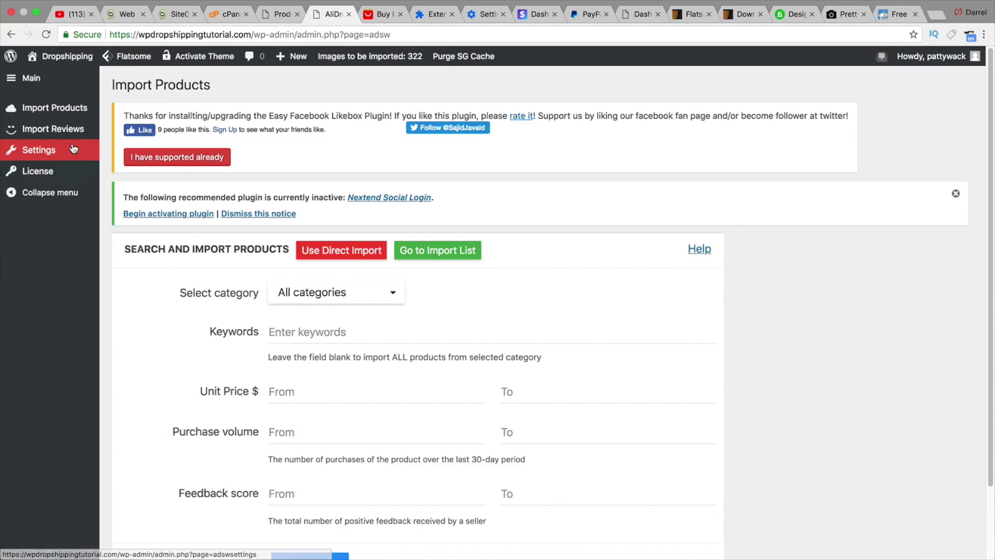
mouse_move(73, 150)
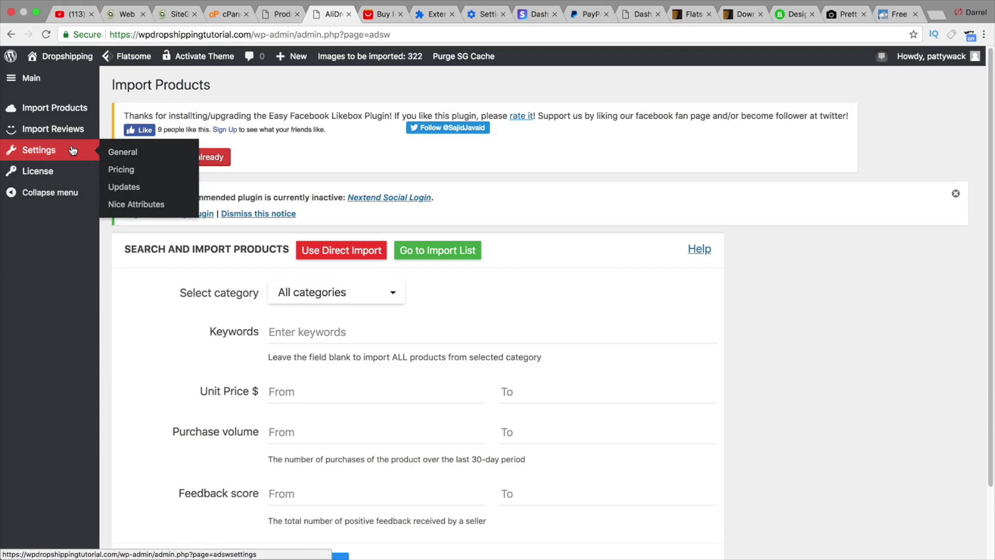
left_click(73, 151)
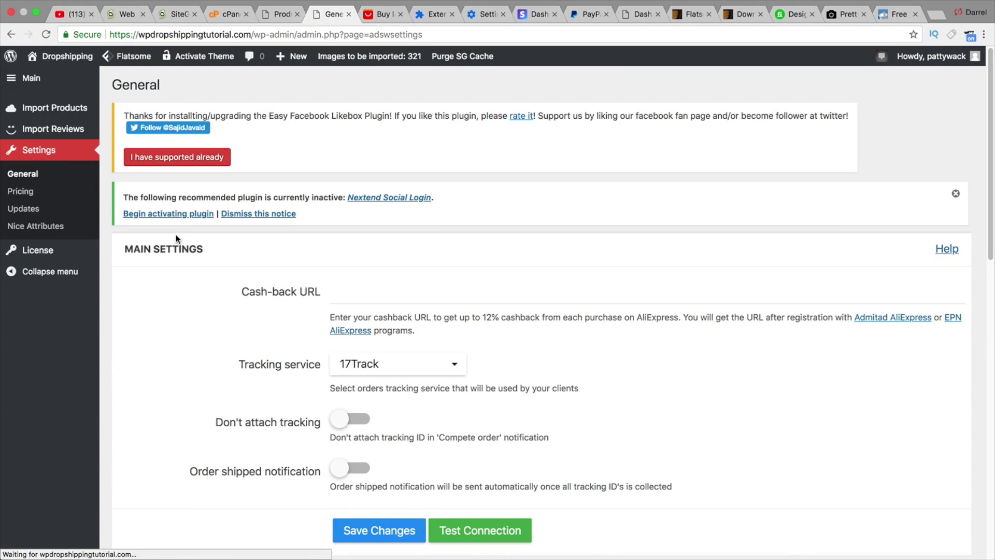
scroll(464, 432, "down", 2)
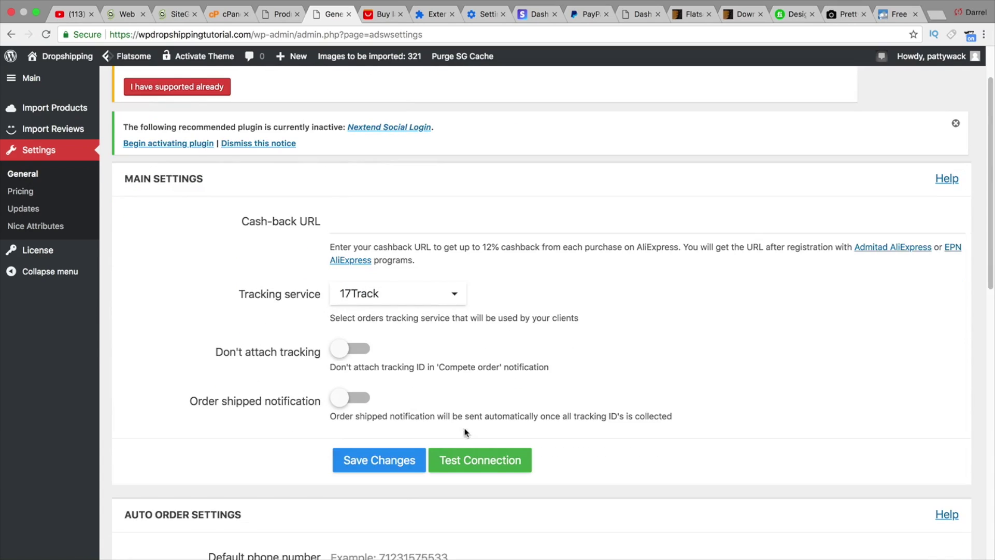
scroll(480, 328, "down", 1)
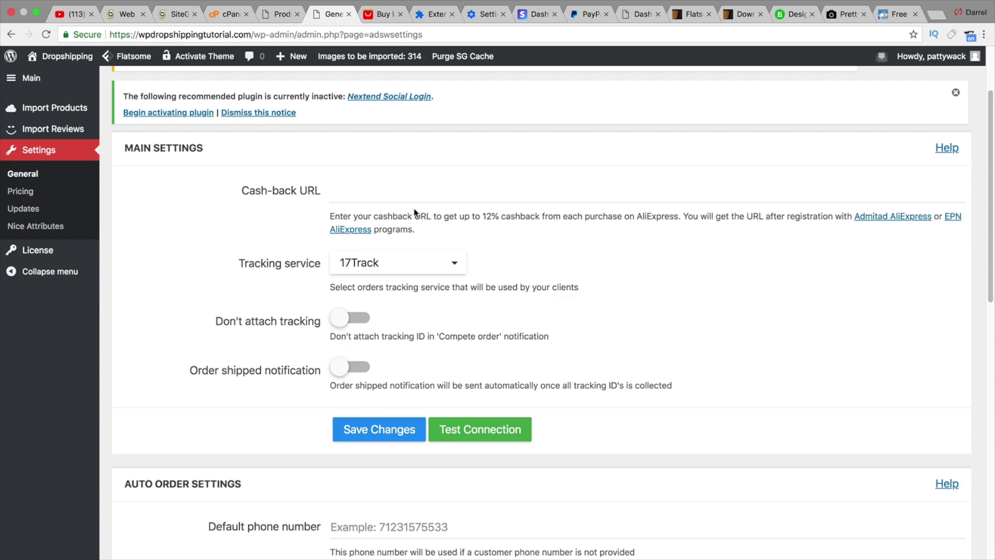
left_click_drag(414, 208, 637, 215)
left_click(637, 215)
left_click(21, 191)
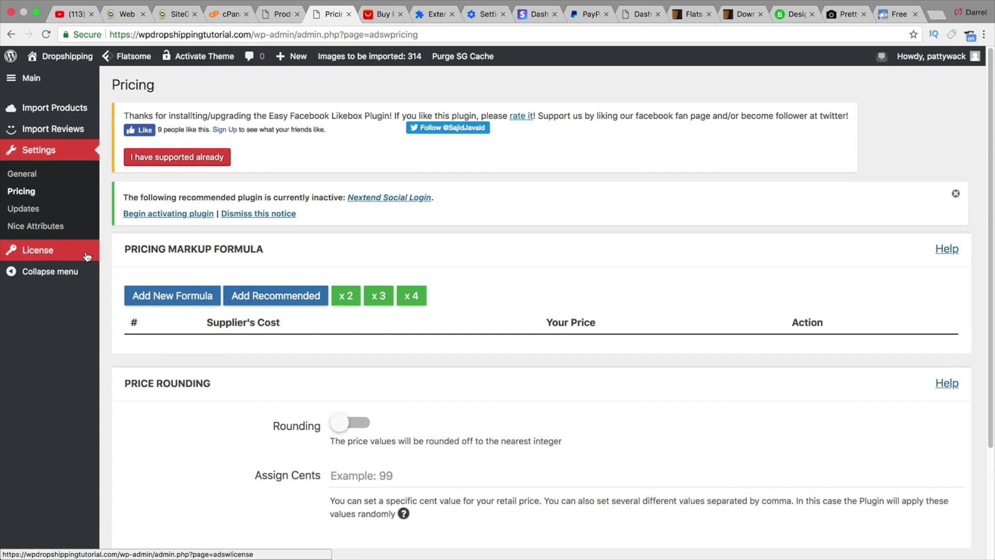
Fill the markup table with the seven recommended formulas, from cost = 7.95 to cost * 1.35.
scroll(425, 280, "down", 1)
scroll(422, 273, "down", 1)
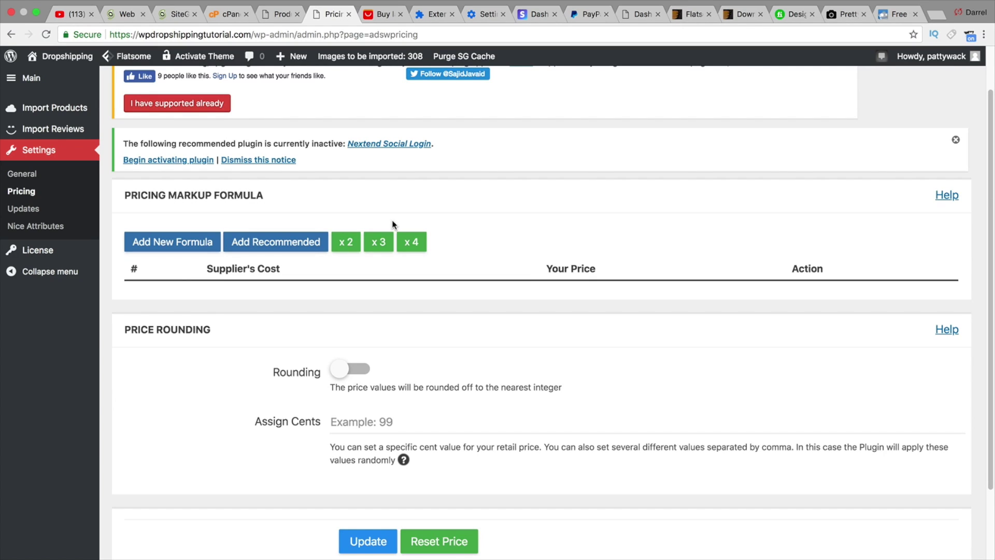
left_click(282, 245)
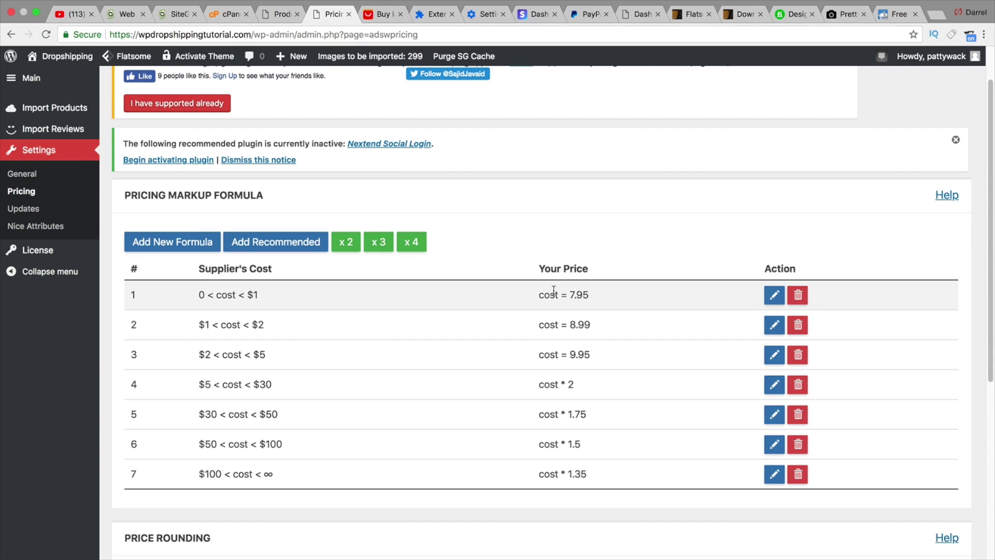
left_click_drag(591, 295, 544, 294)
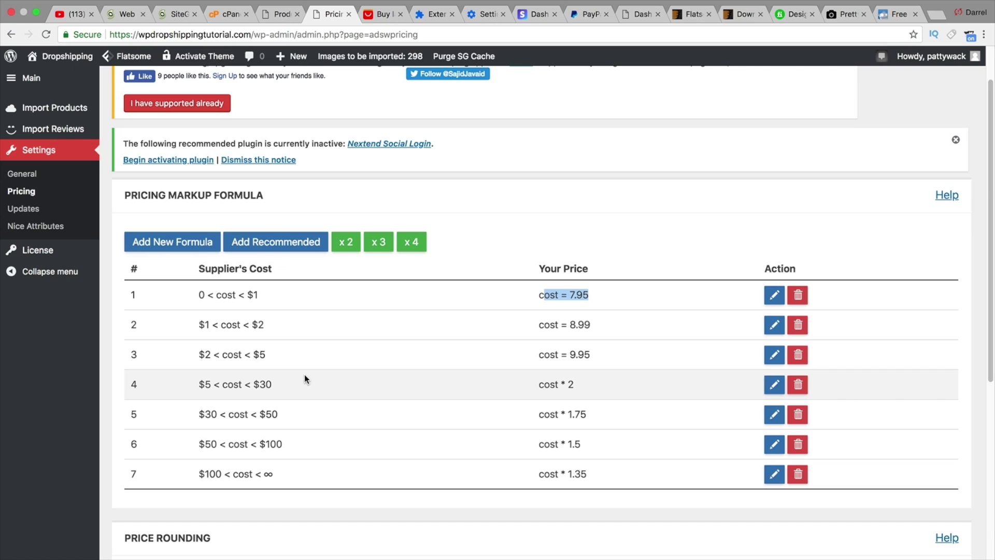
Change the second markup rule's minimum cost to 1.01.
left_click(775, 327)
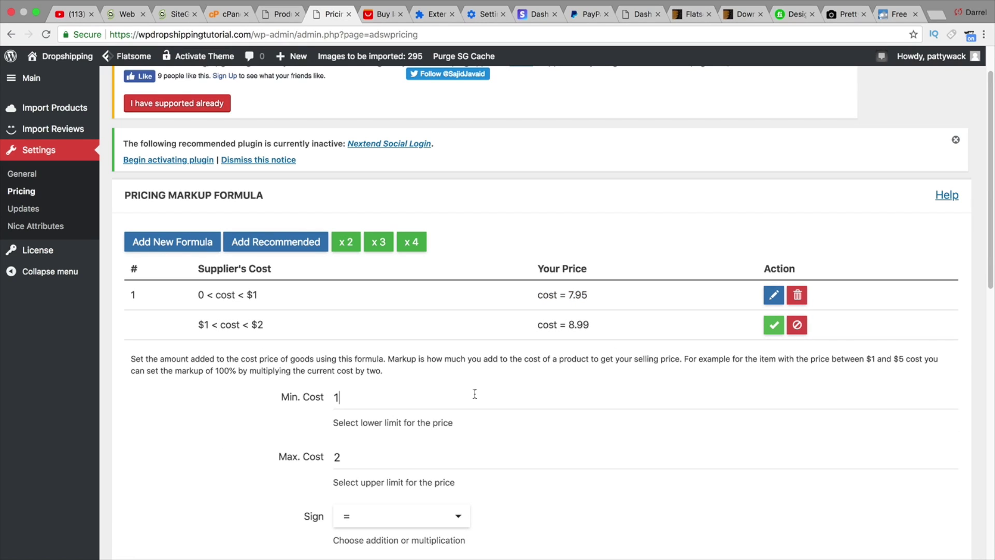
type(".01")
left_click(773, 326)
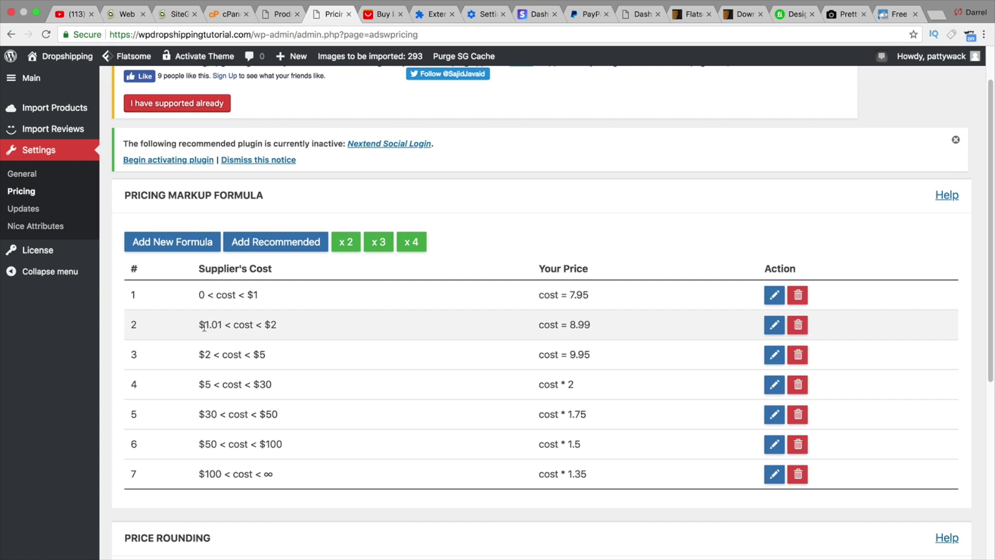
Replace the second rule's 8.99 value with 12.99 so its price is cost = 12.99.
left_click(774, 324)
scroll(423, 443, "down", 4)
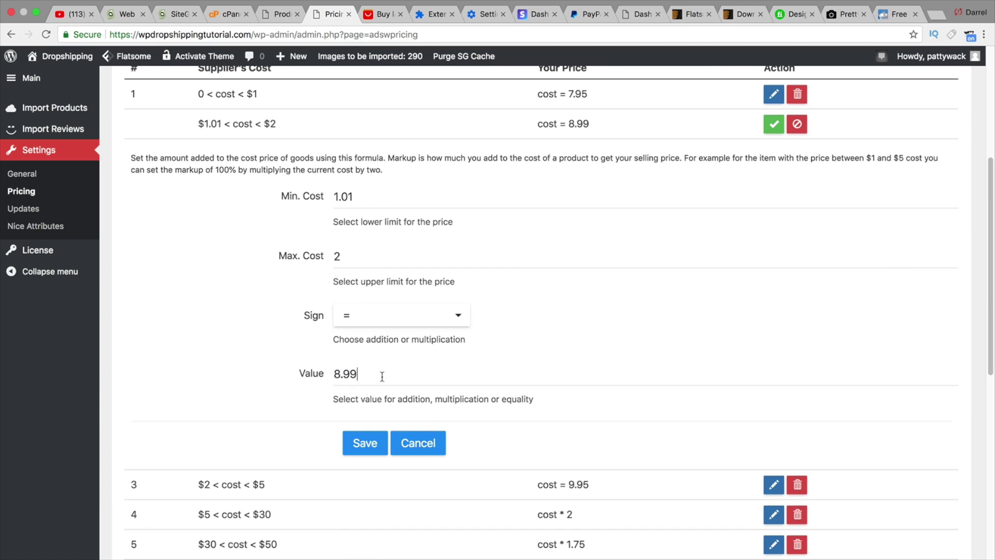
left_click_drag(382, 375, 308, 382)
type("12.99")
left_click(365, 441)
scroll(389, 423, "up", 4)
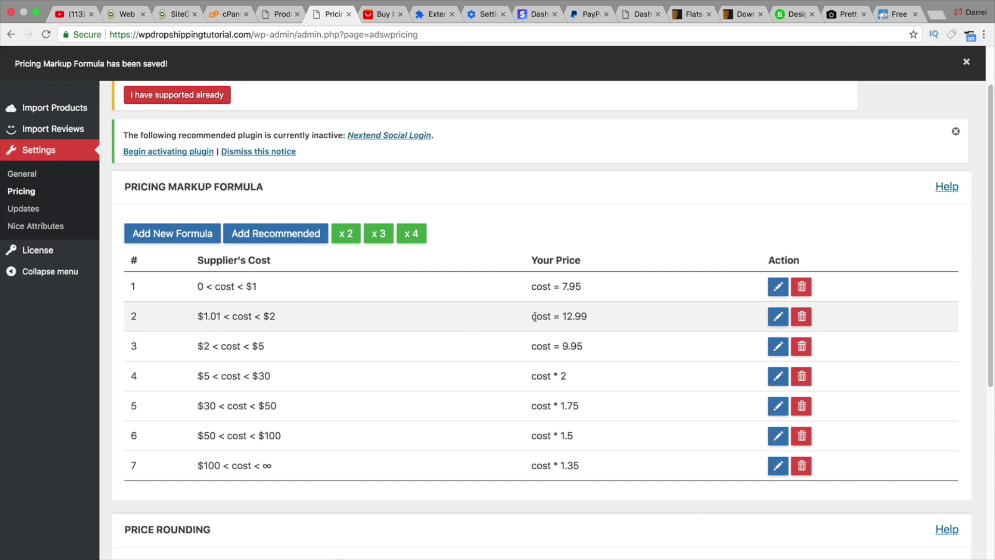
left_click_drag(534, 317, 586, 316)
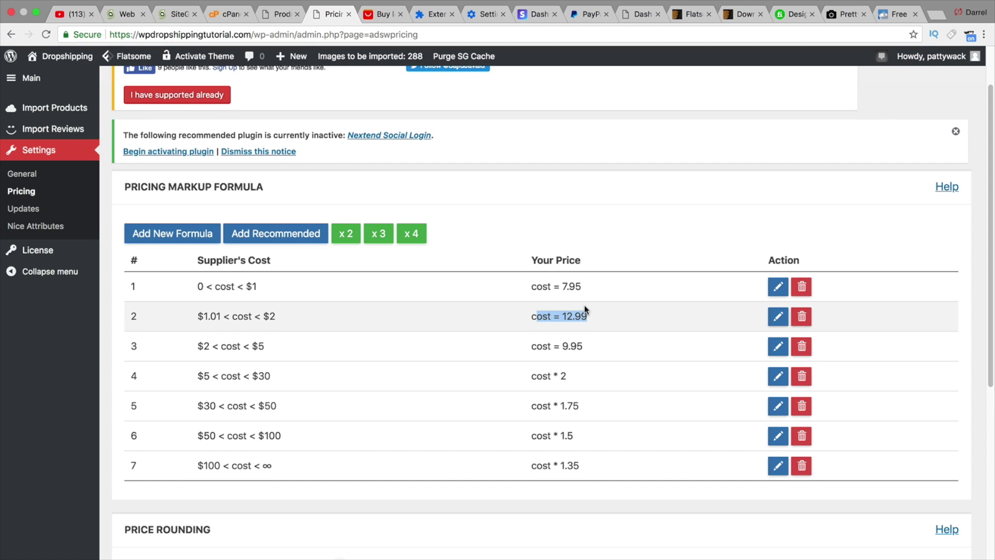
scroll(584, 307, "down", 1)
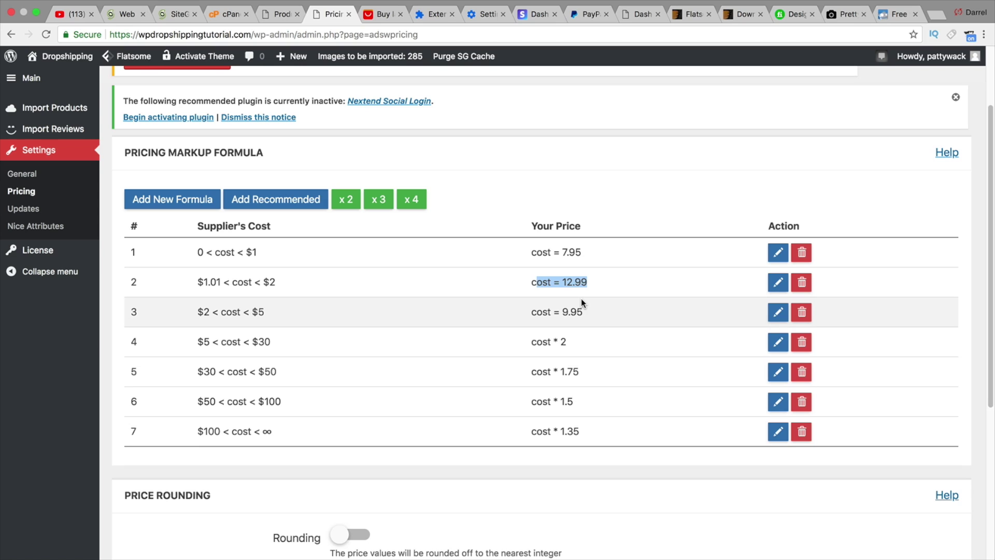
scroll(576, 300, "down", 1)
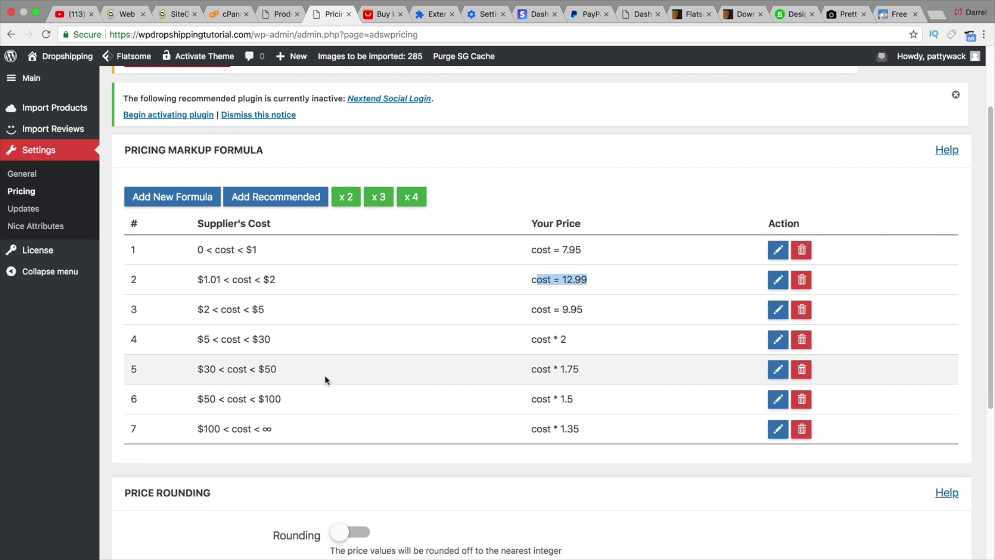
scroll(501, 334, "down", 1)
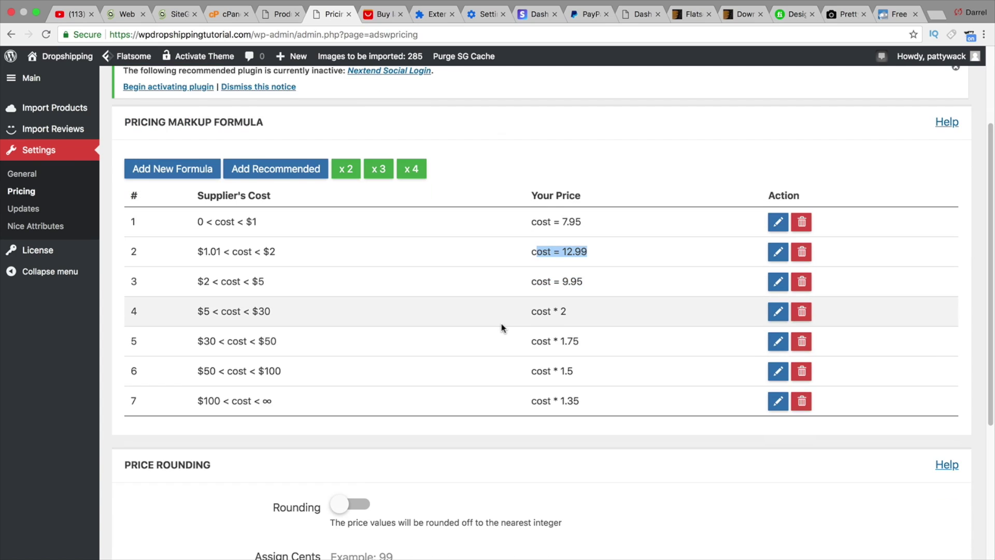
left_click(198, 175)
scroll(466, 363, "down", 4)
left_click(384, 328)
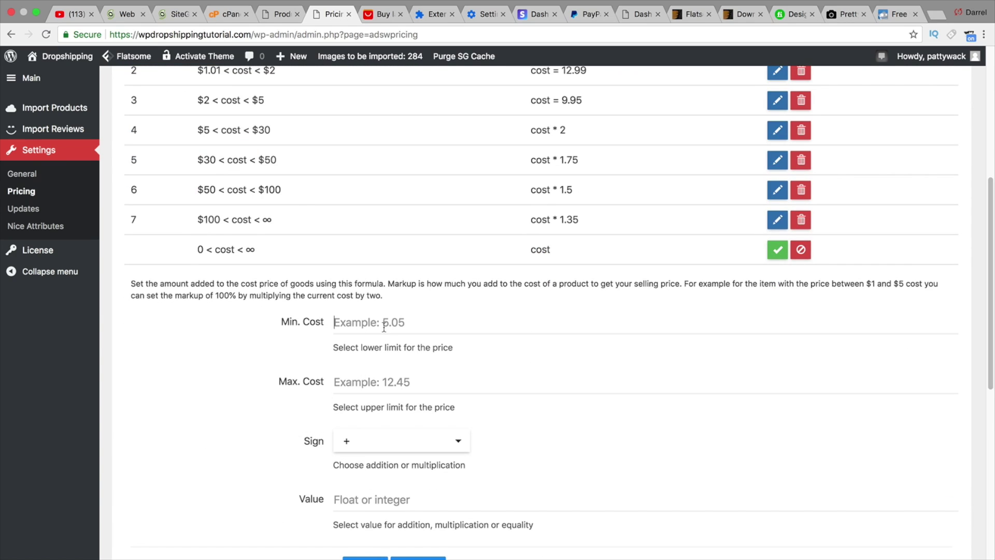
left_click(384, 382)
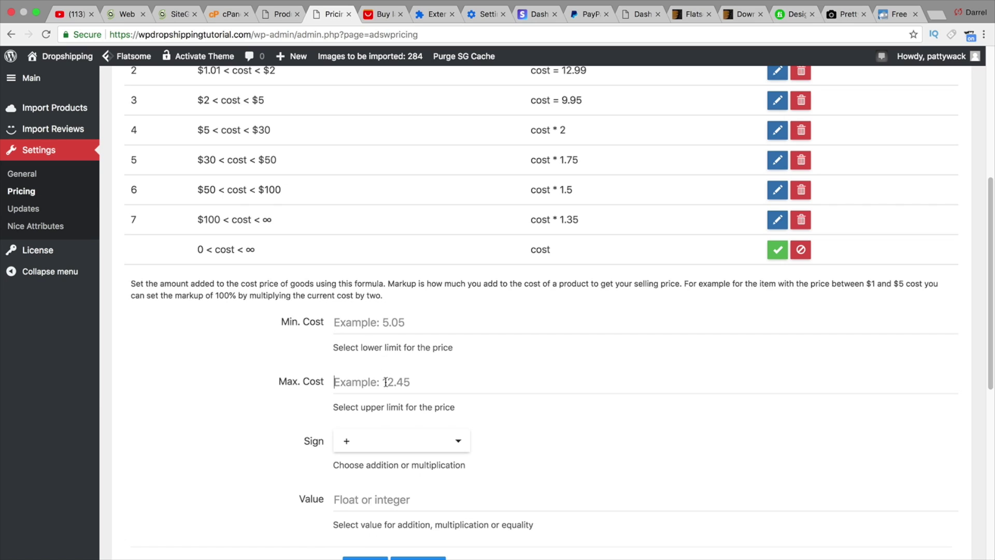
left_click(392, 441)
scroll(415, 438, "down", 4)
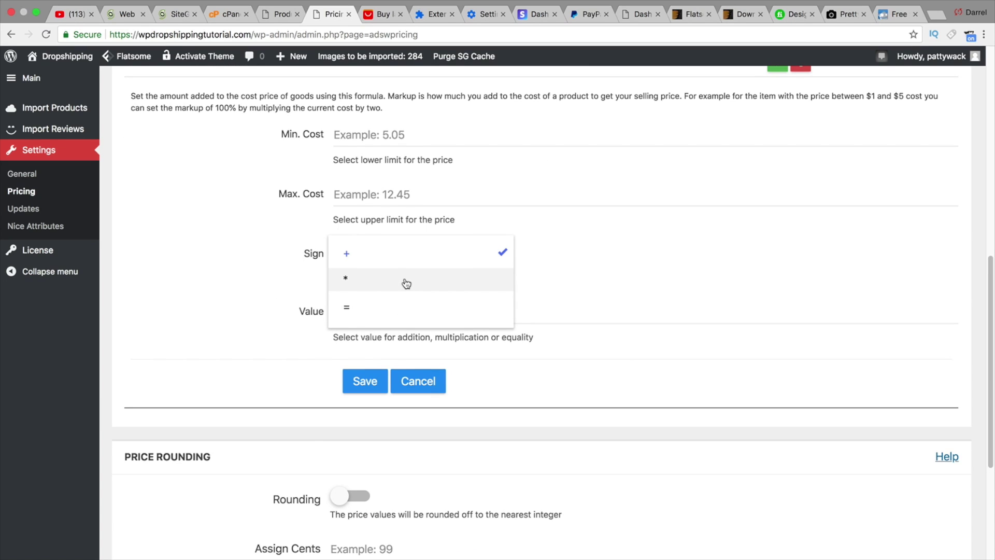
left_click(379, 285)
scroll(279, 353, "up", 9)
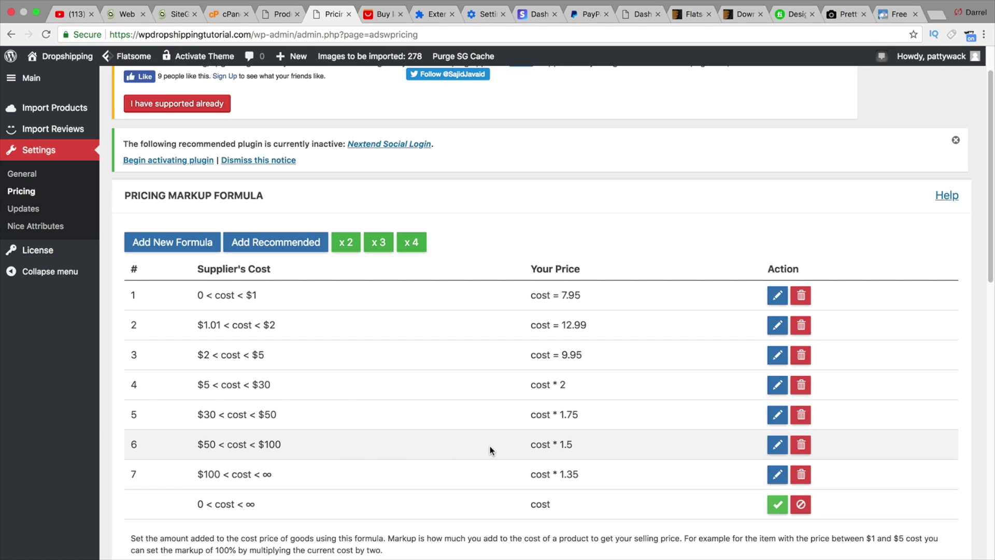
scroll(622, 466, "down", 1)
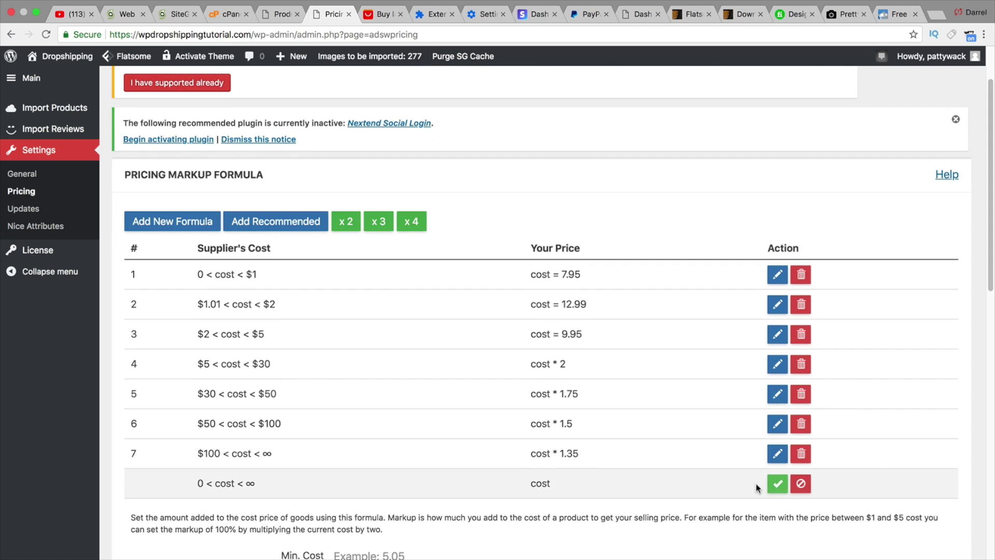
left_click(800, 483)
scroll(576, 434, "down", 5)
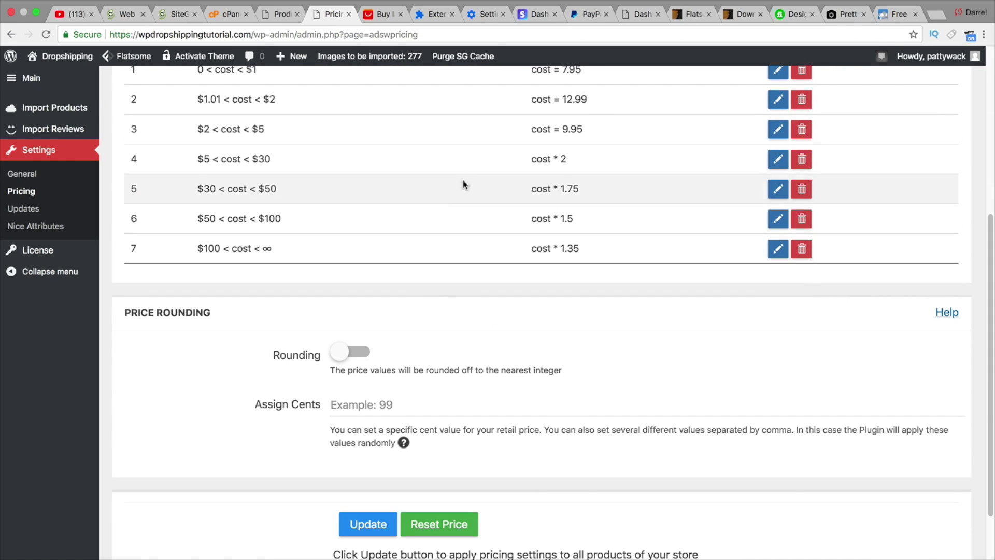
Try entering .99 in the Assign Cents field.
left_click(387, 402)
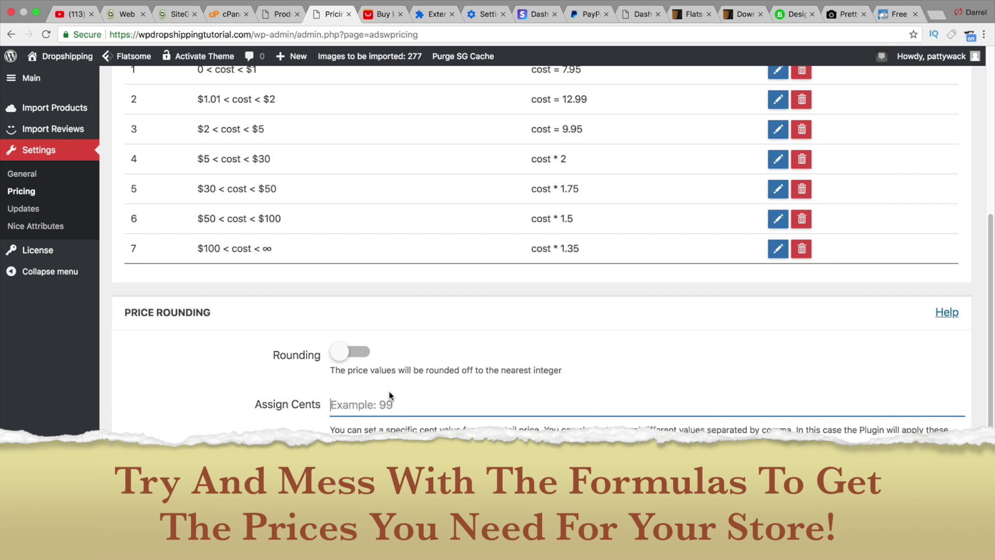
type(".99")
left_click(213, 427)
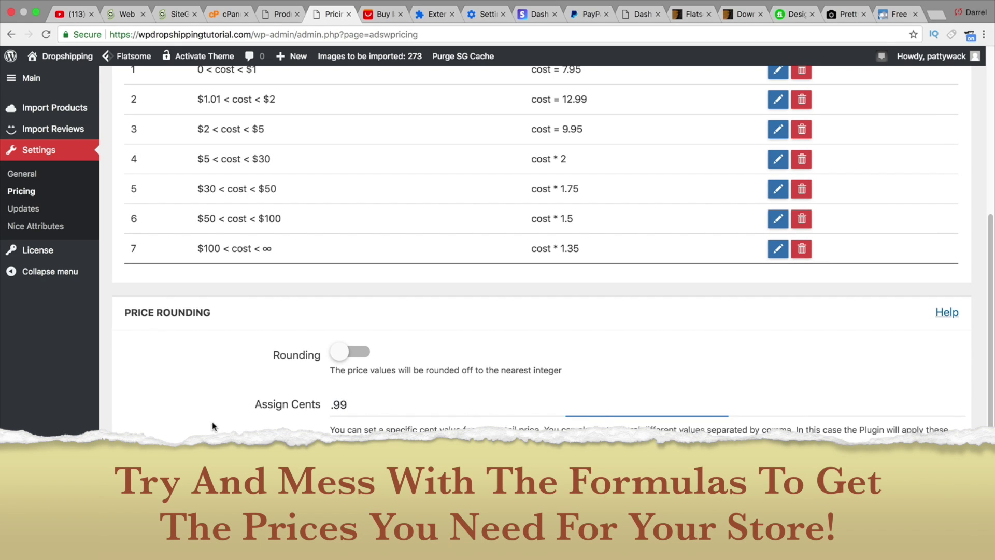
scroll(529, 240, "up", 2)
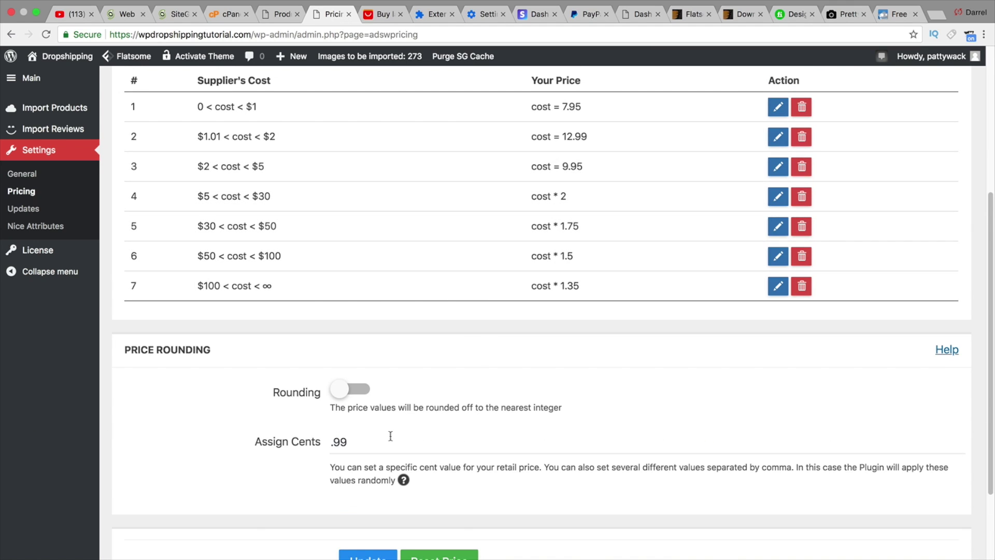
scroll(389, 443, "down", 1)
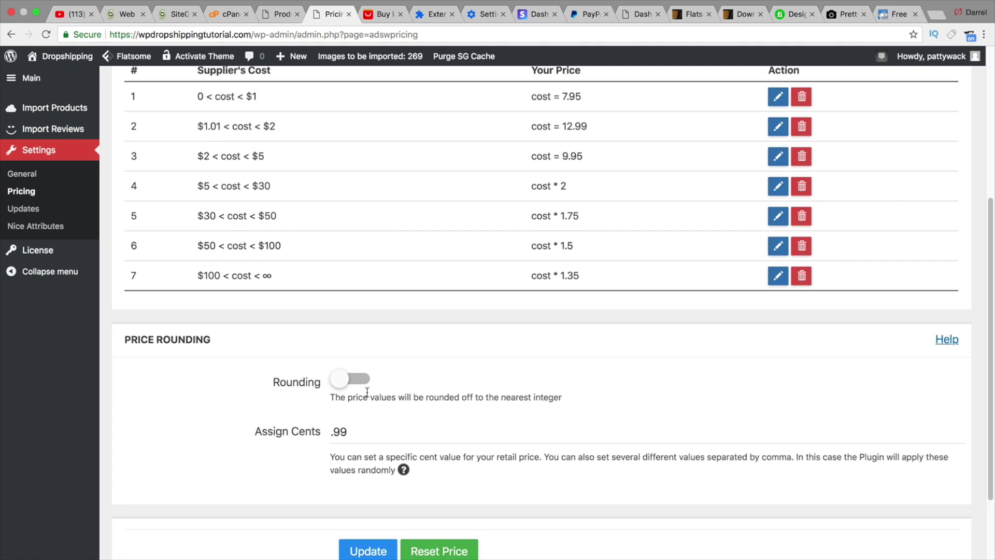
Leave price rounding off, empty Assign Cents, and apply pricing to all products.
left_click(352, 379)
left_click(352, 379)
left_click(265, 440)
key("BackSpace")
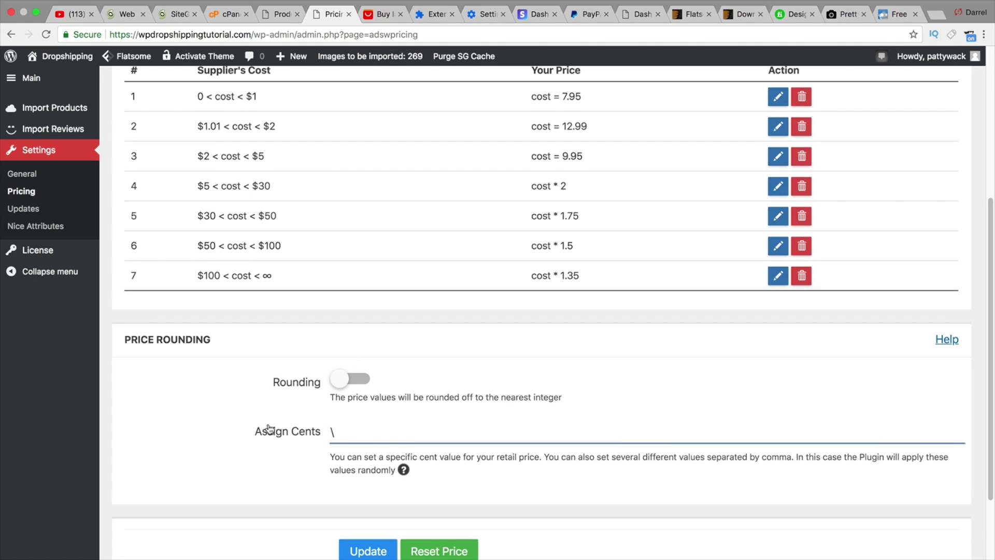
scroll(355, 507, "down", 1)
scroll(355, 506, "down", 3)
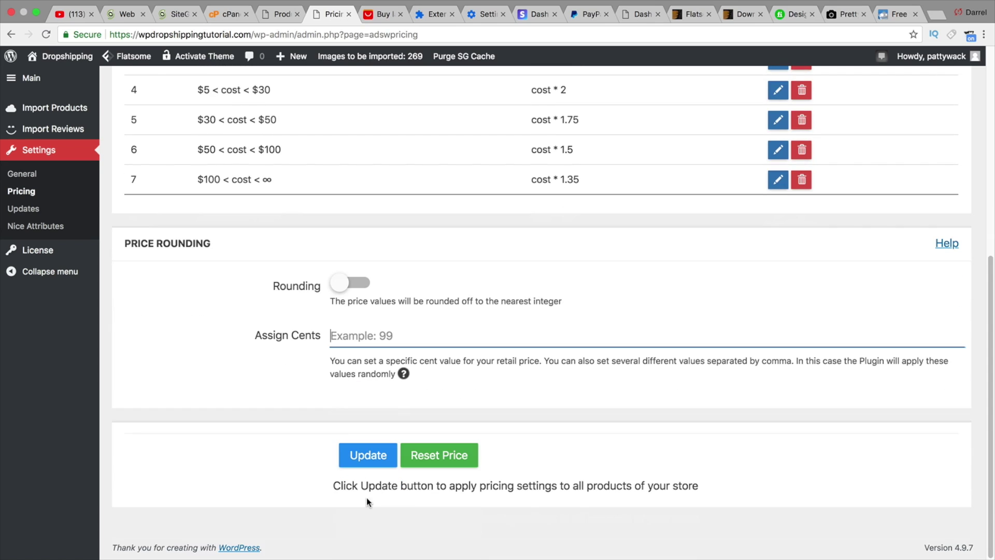
left_click(370, 462)
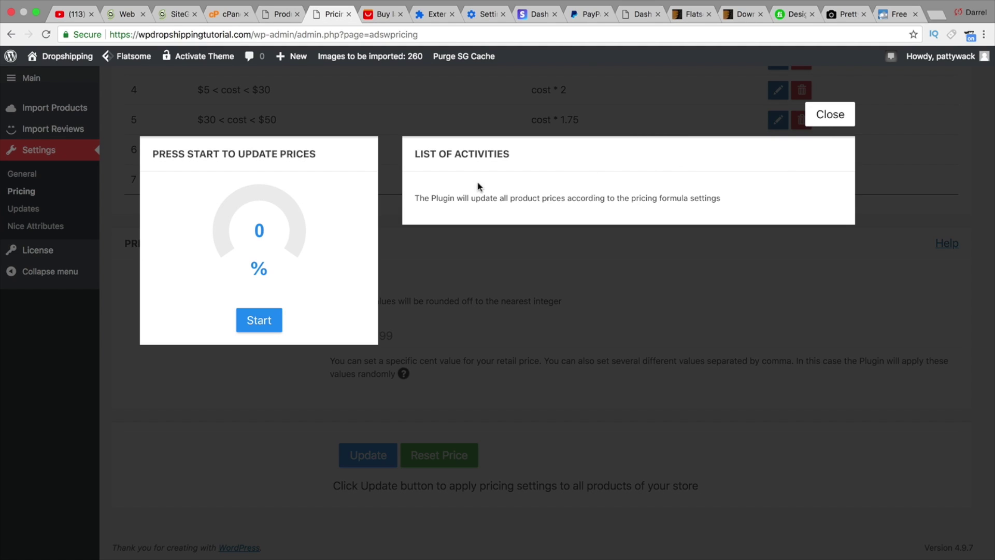
Update all product prices to 100%, then show the Flatsome Shop page of 36 products.
left_click(269, 322)
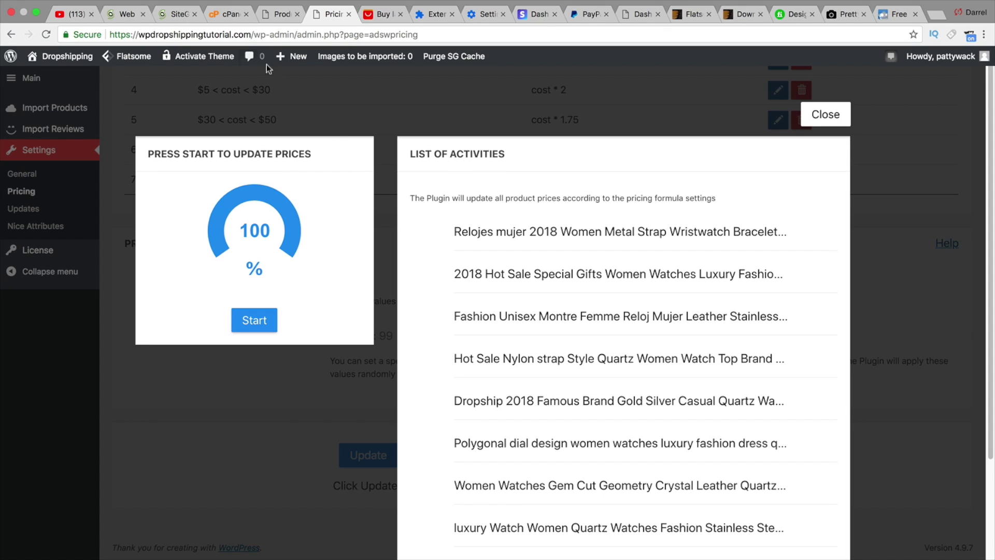
left_click(271, 10)
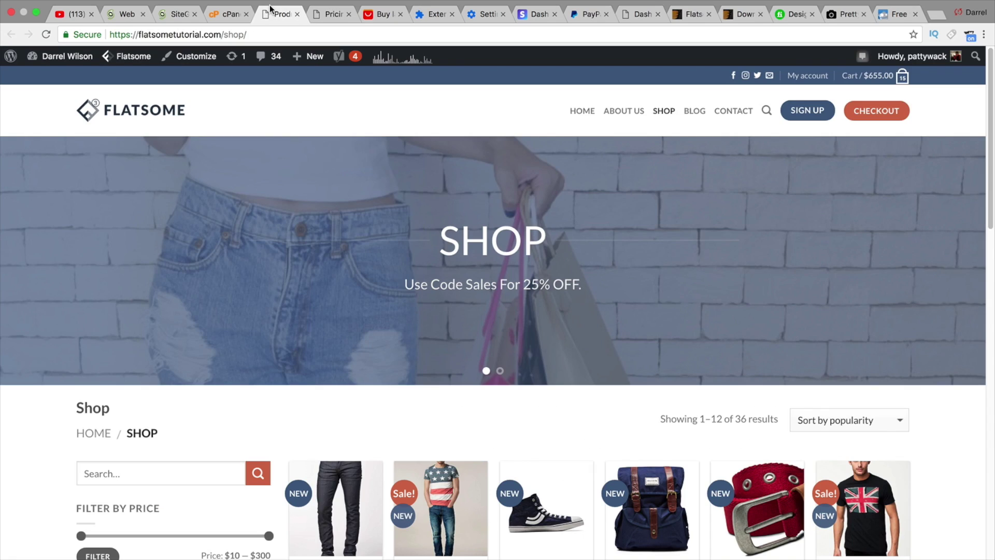
Load wpdropshippingtutorial.com in a new browser tab beside the settings tab.
left_click(331, 14)
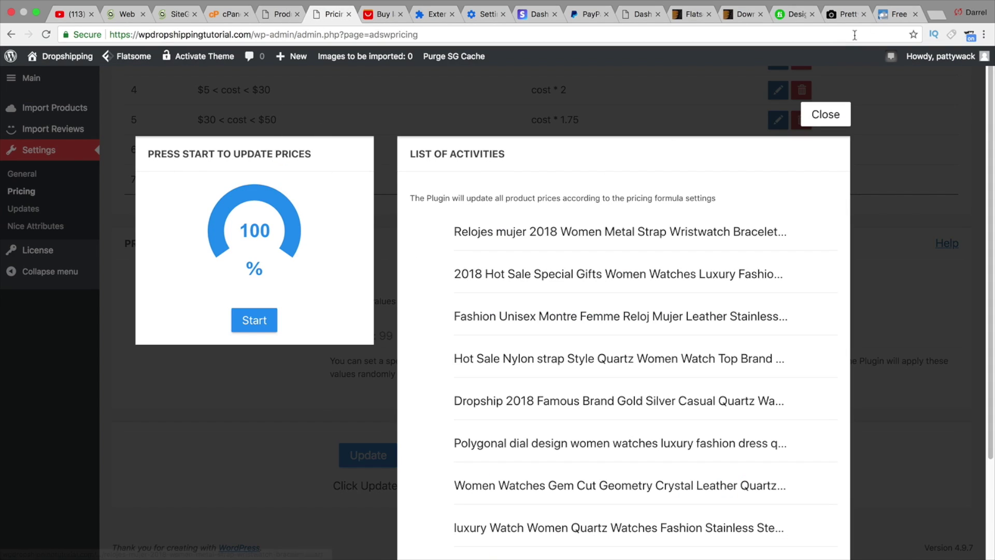
left_click(937, 14)
type("wpdr")
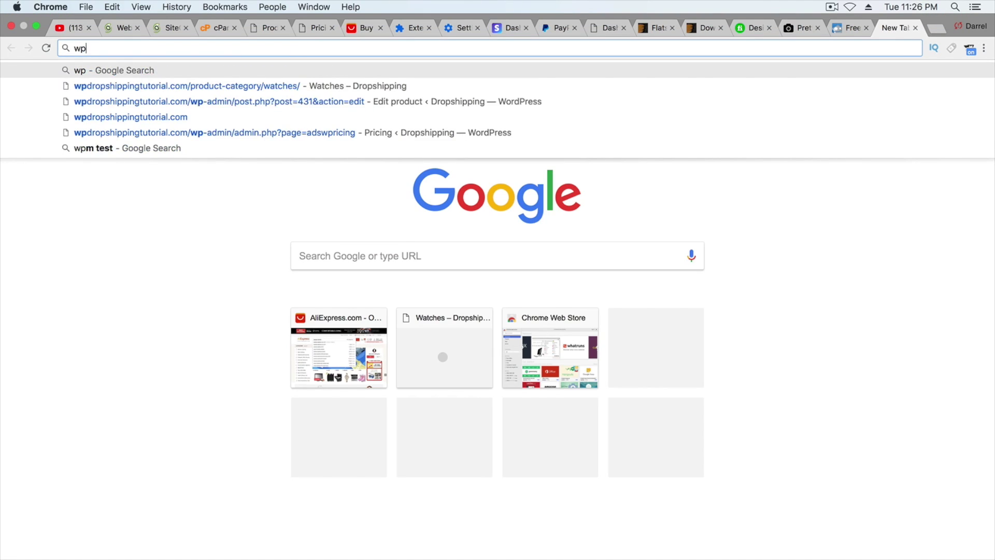
key("Down")
key("Down")
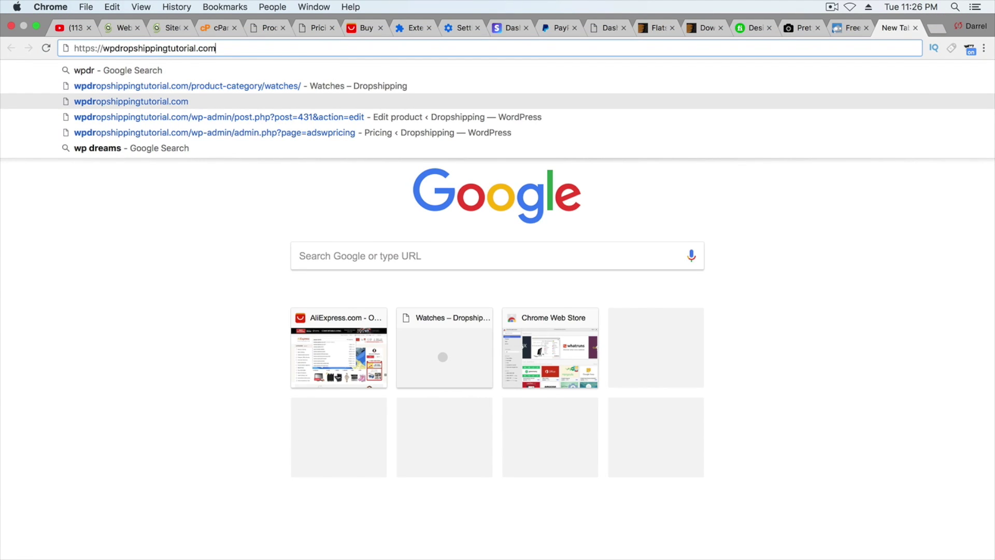
key("Return")
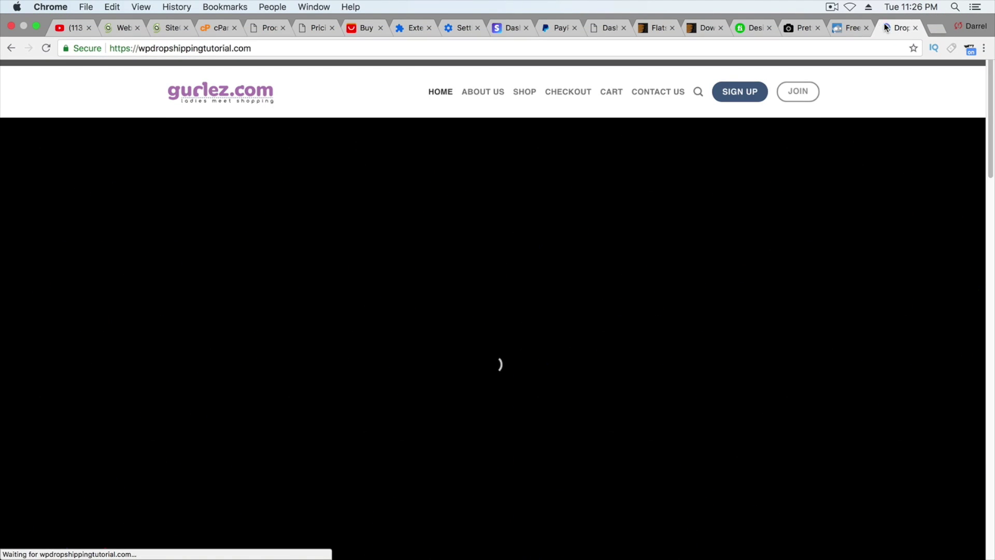
left_click_drag(884, 29, 422, 29)
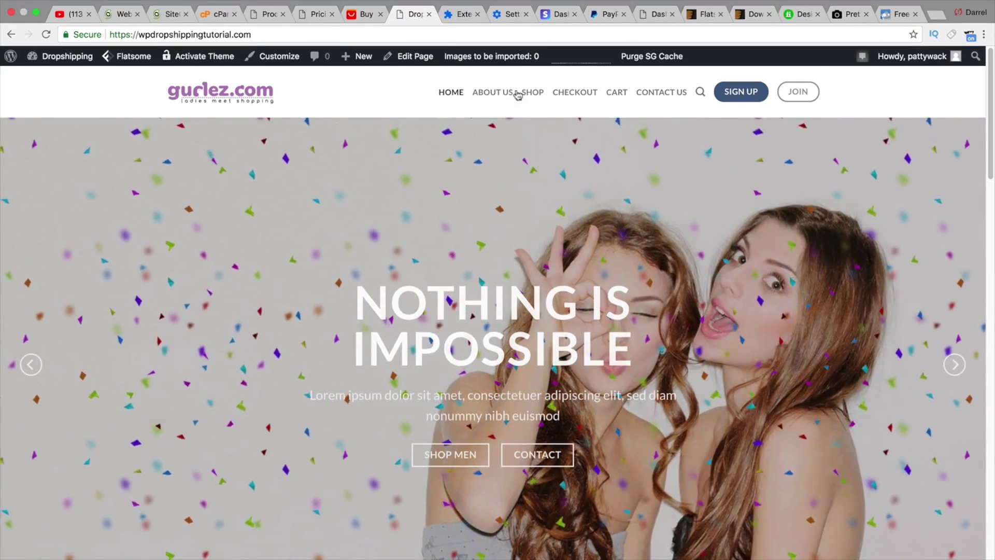
Go to page 2 of the store's shop listing.
left_click(524, 98)
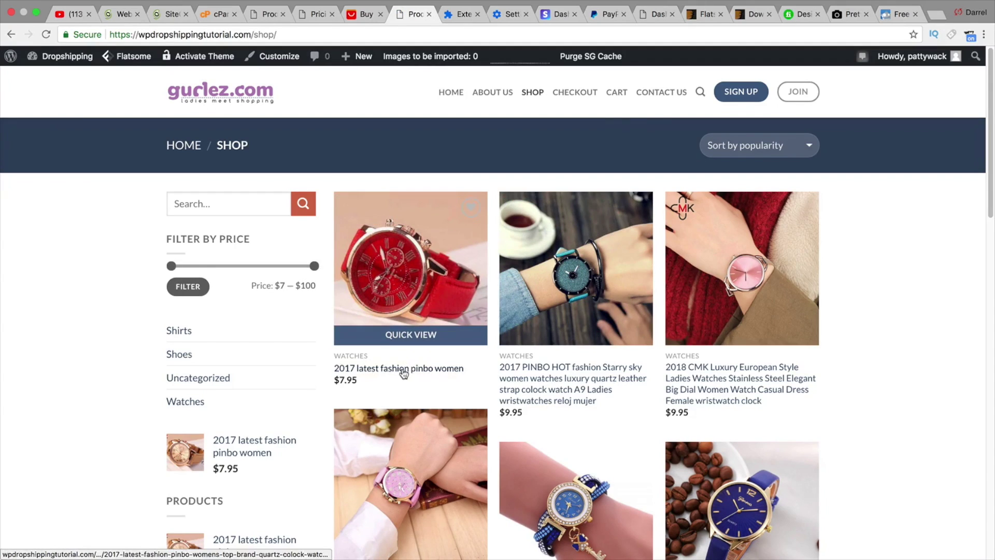
scroll(393, 369, "down", 1)
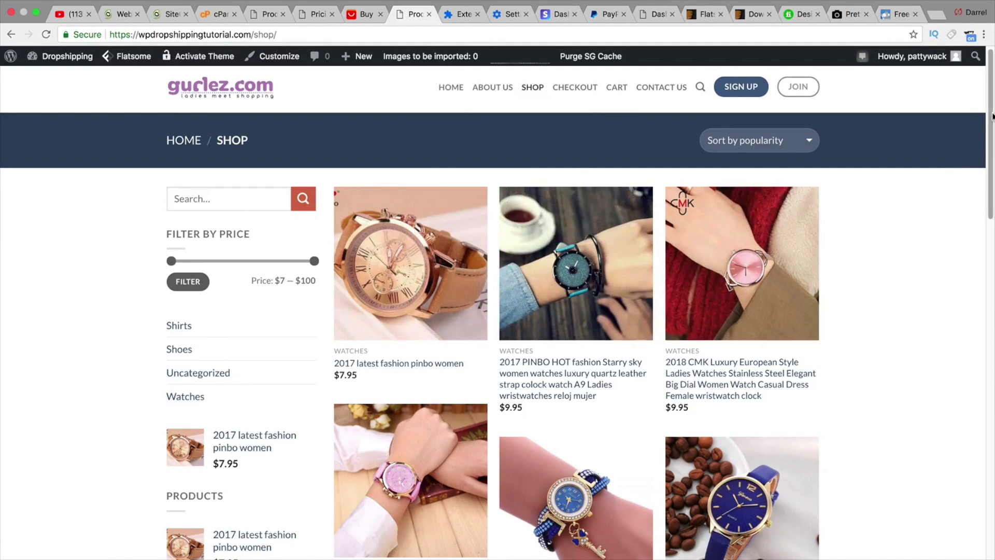
scroll(990, 173, "down", 3)
scroll(990, 173, "down", 2)
scroll(975, 207, "down", 2)
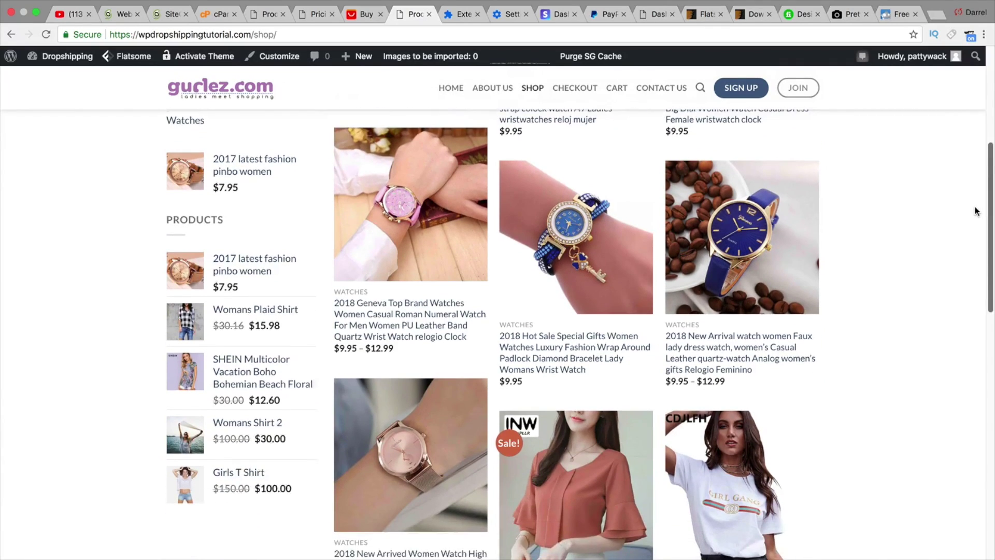
scroll(972, 234, "down", 2)
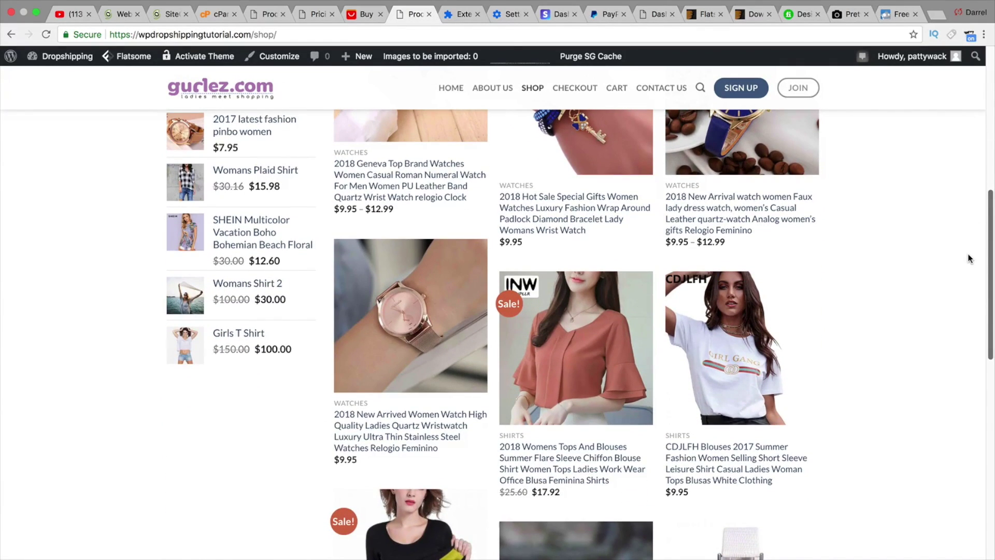
scroll(969, 258, "down", 4)
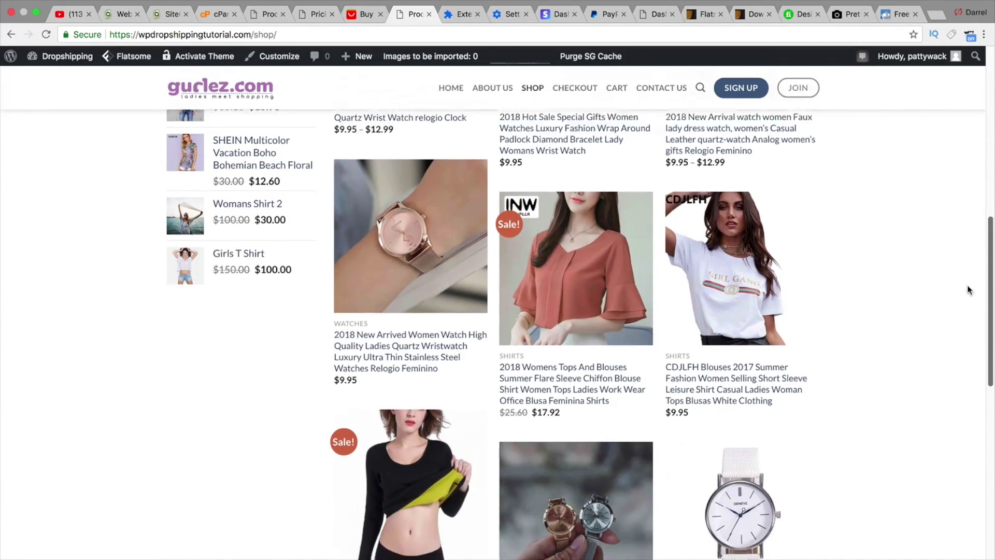
scroll(967, 332, "down", 2)
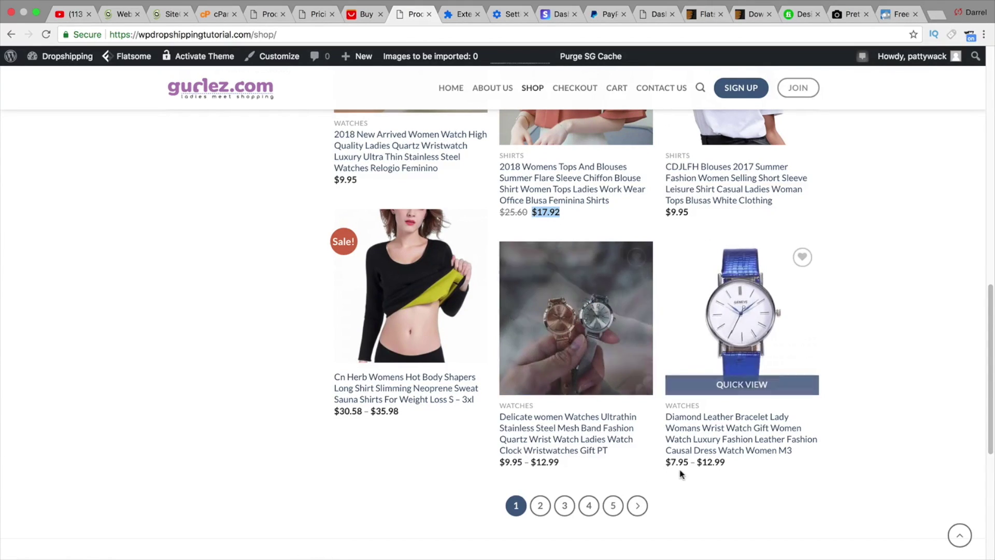
left_click(540, 505)
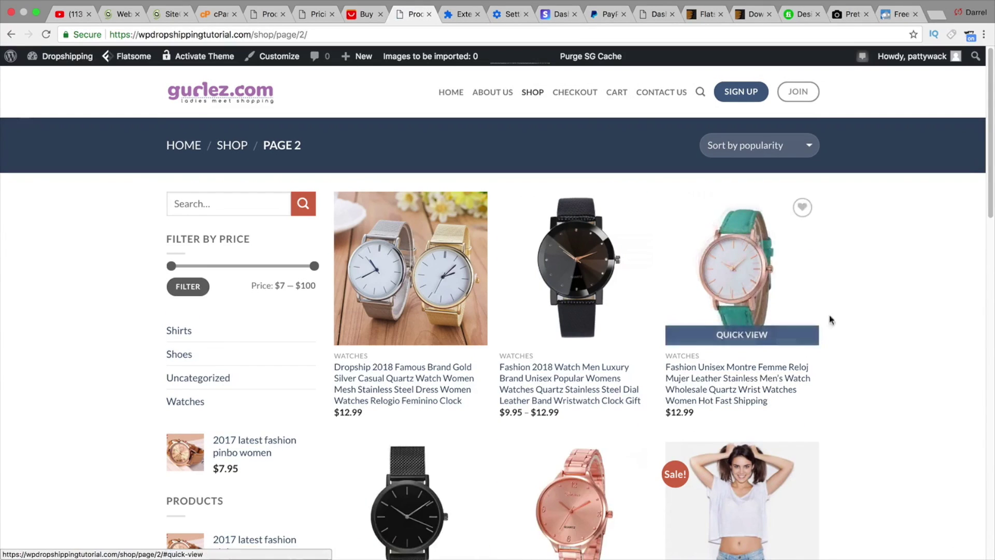
View the Fashion Women Crystal watch page at $9.95, then return to the store homepage.
left_click_drag(993, 138, 990, 242)
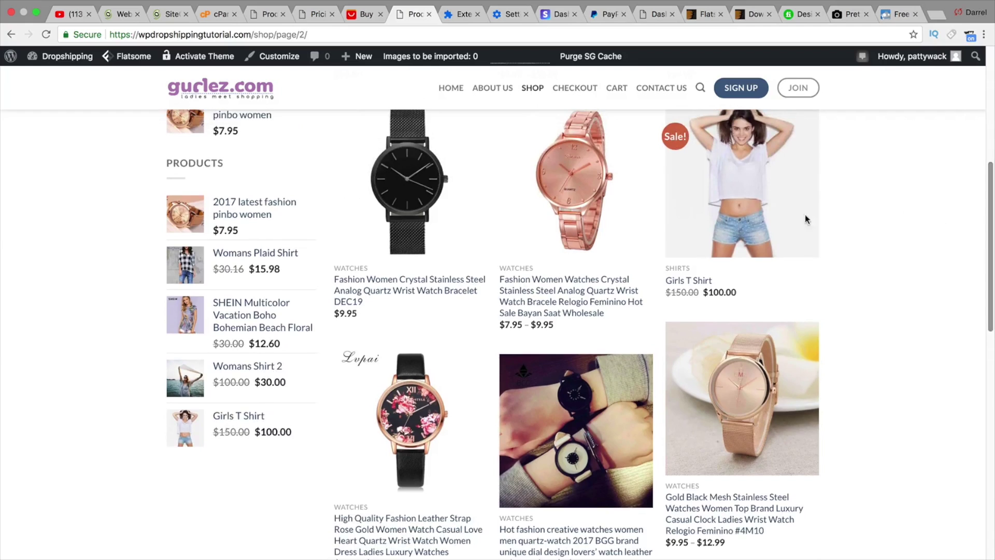
left_click(416, 290)
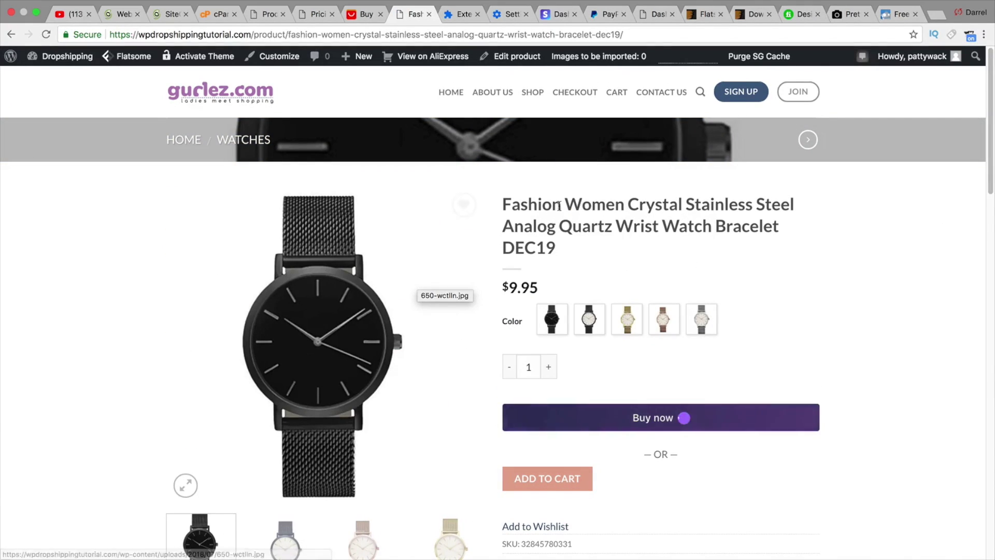
scroll(597, 309, "down", 5)
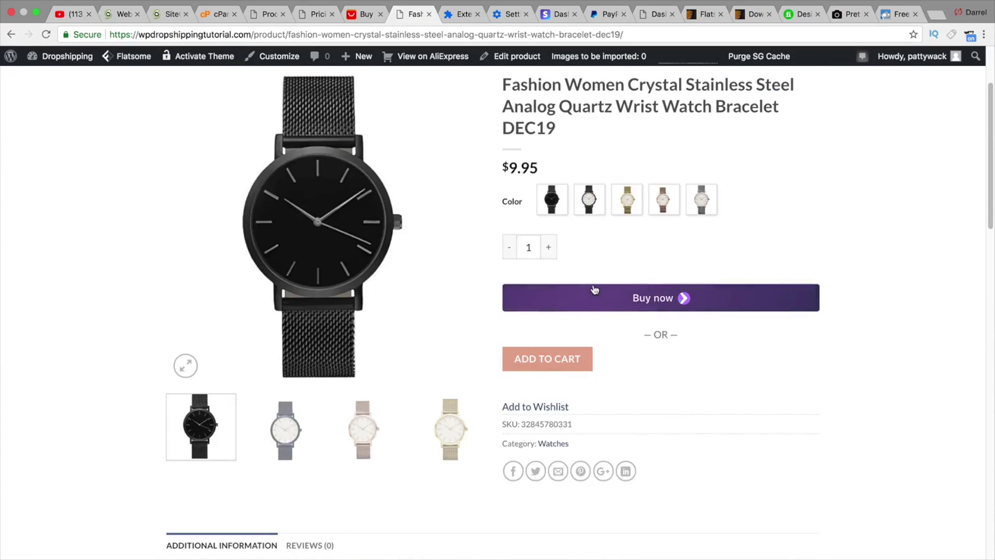
scroll(594, 272, "up", 5)
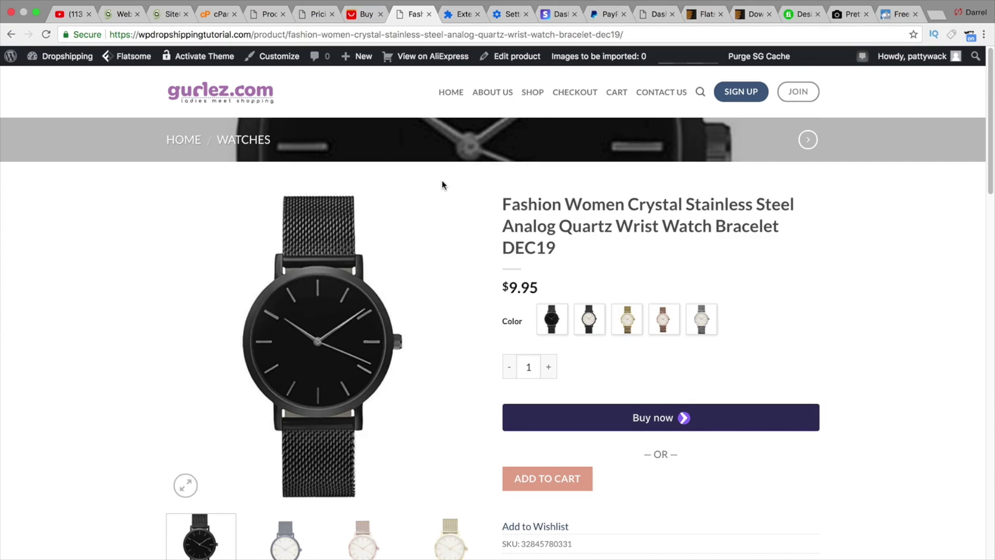
left_click(223, 97)
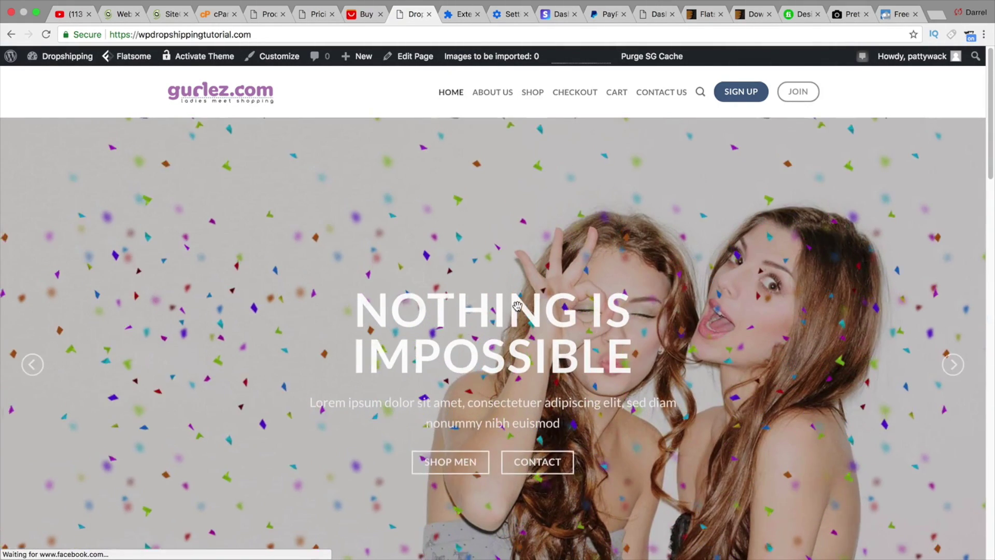
Open the 2017 latest fashion pinbo women watch from the shop, priced $7.95.
scroll(512, 292, "down", 6)
scroll(512, 291, "down", 4)
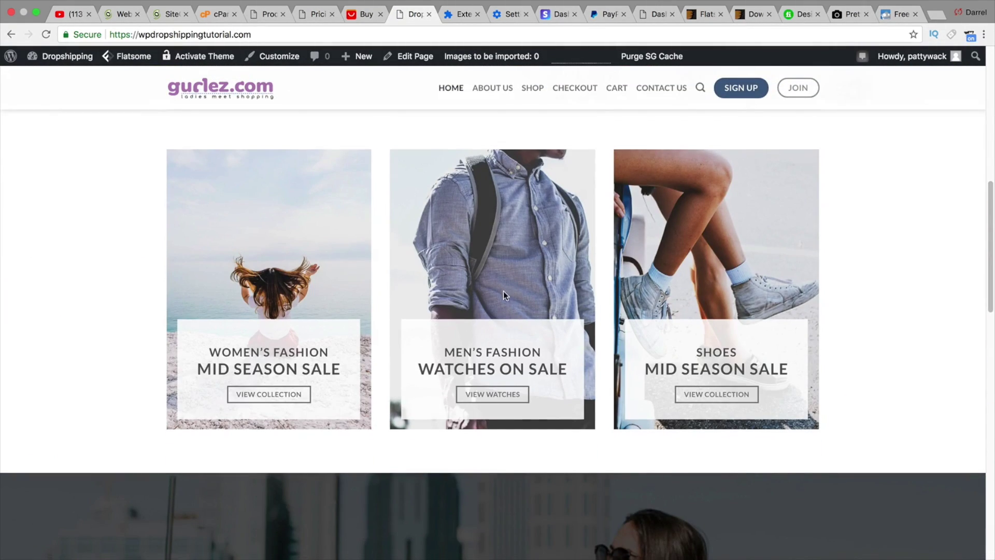
scroll(503, 290, "down", 3)
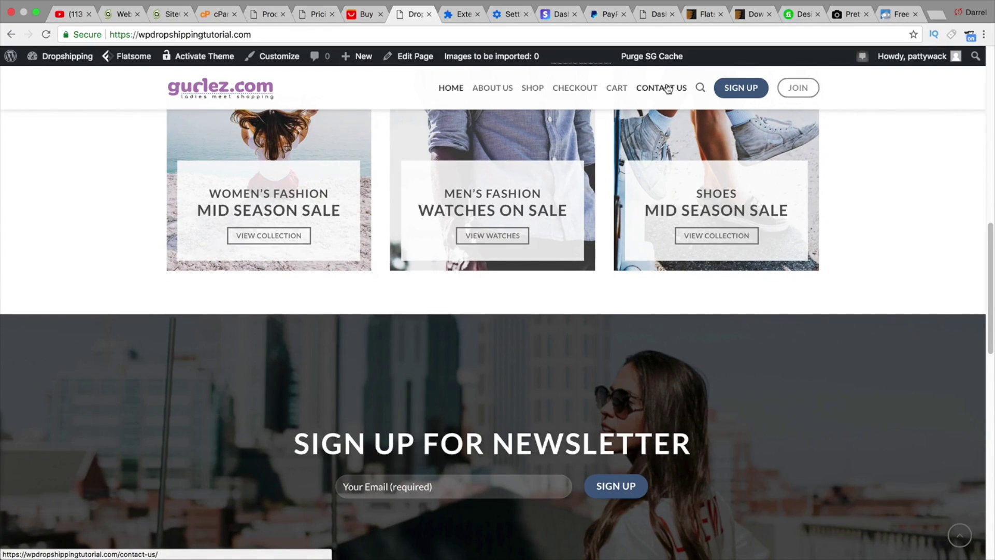
left_click(530, 89)
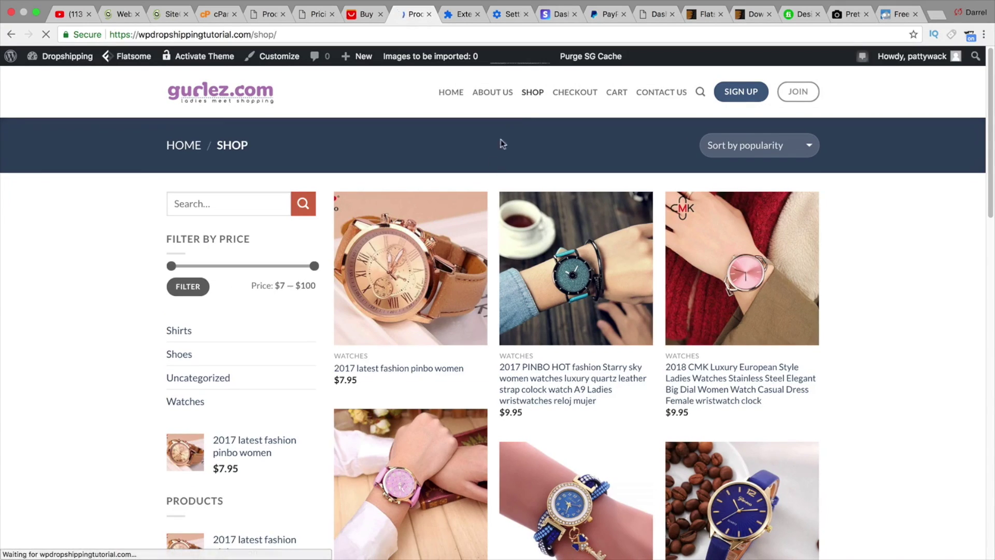
left_click(409, 264)
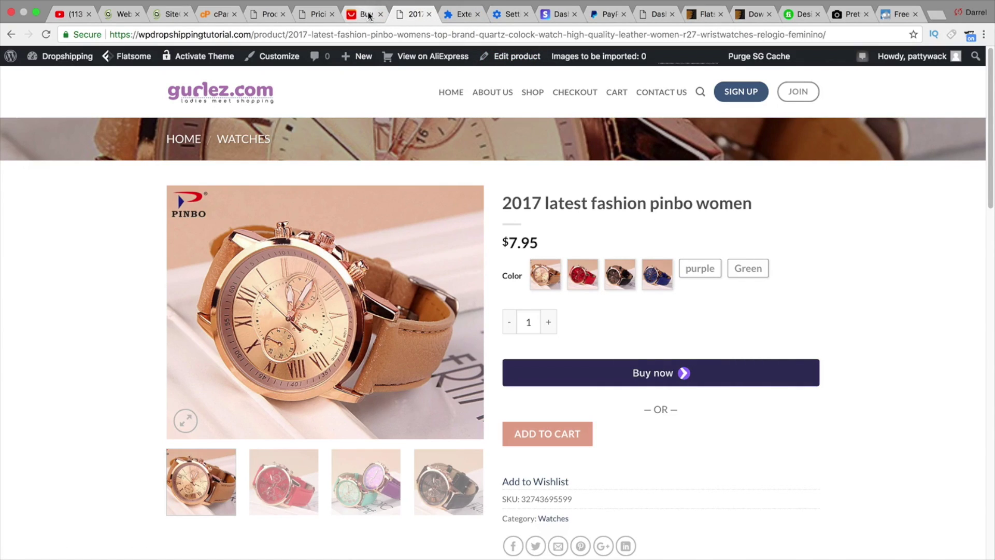
Bring up and scroll the AliExpress 'ladies watches top brand luxury' results.
left_click_drag(369, 16, 407, 15)
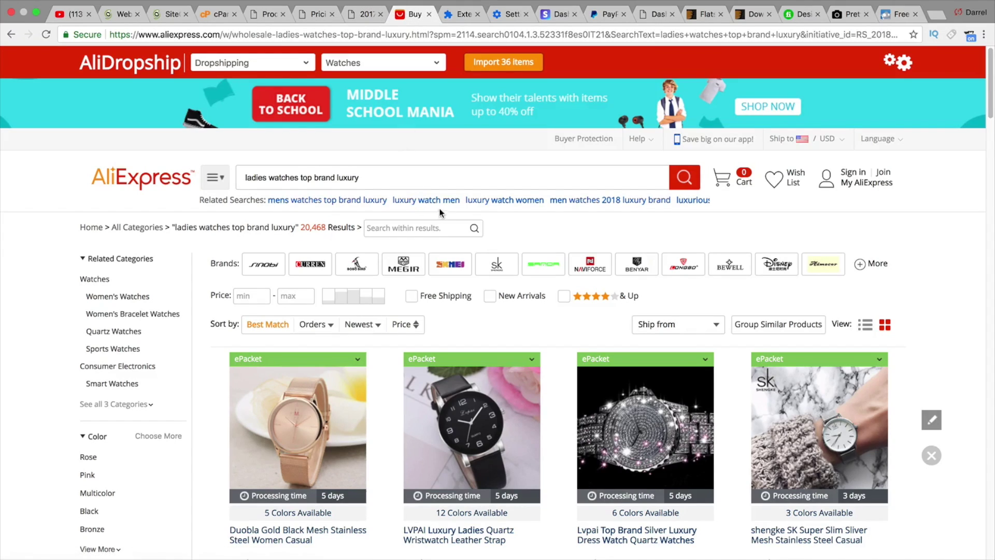
scroll(445, 201, "down", 9)
scroll(445, 203, "down", 3)
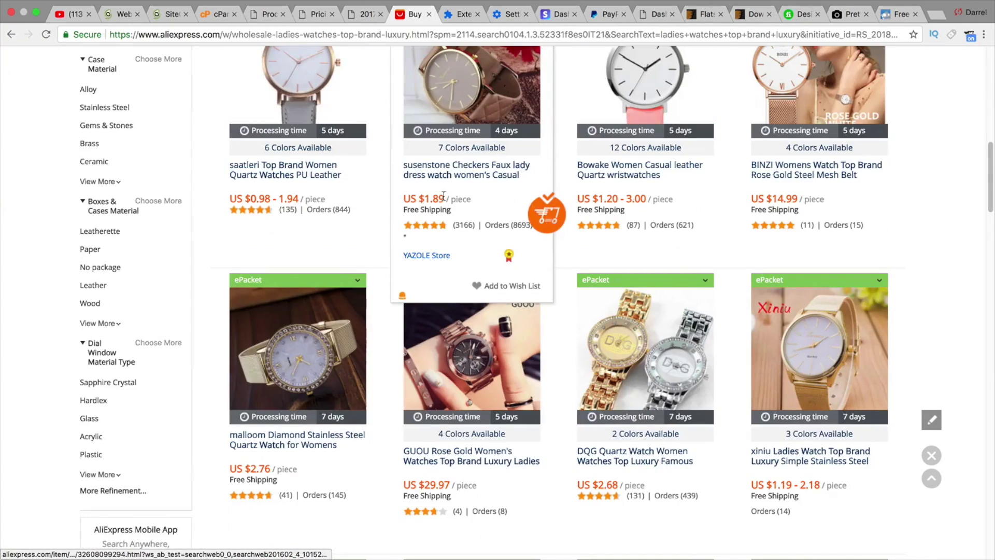
scroll(445, 202, "down", 3)
scroll(445, 198, "down", 8)
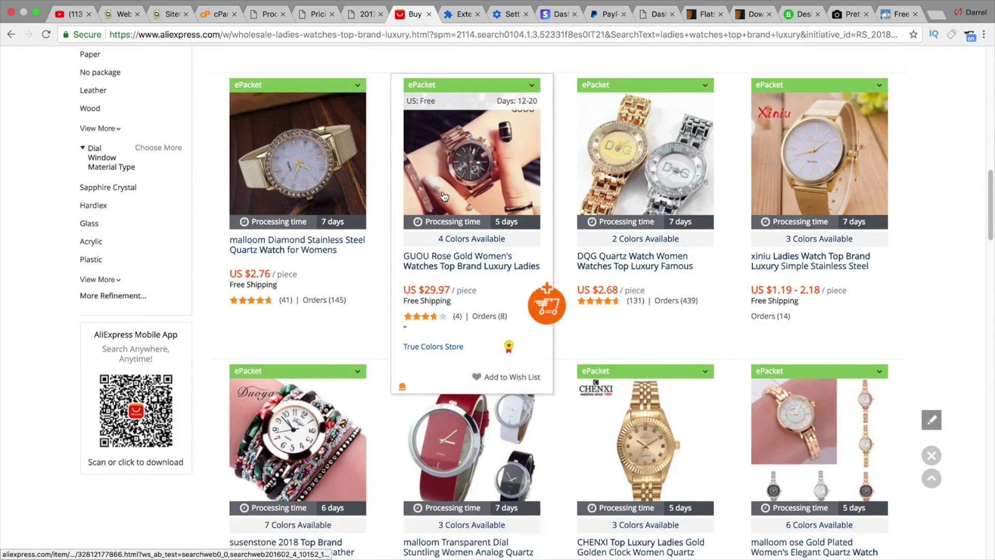
scroll(443, 192, "down", 7)
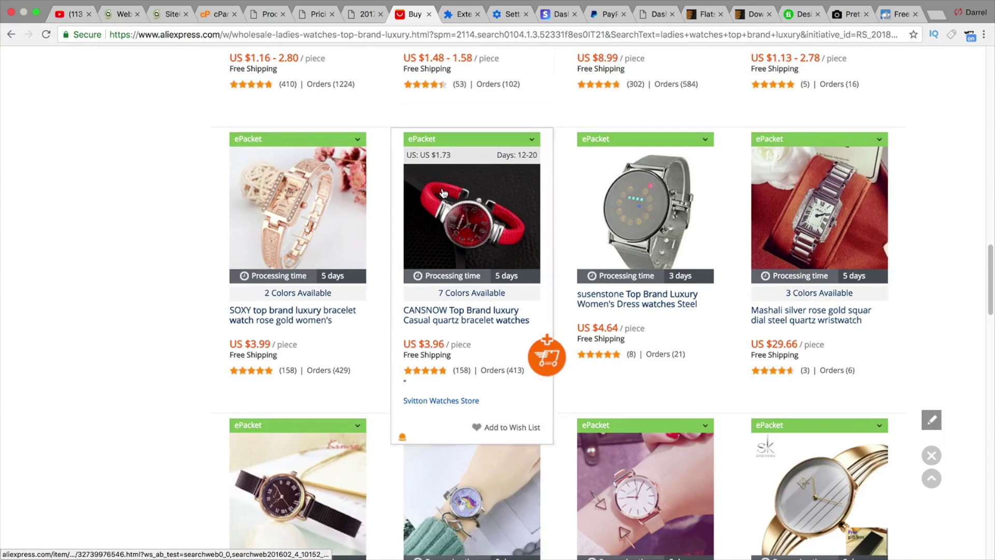
Compare the store's shop grid against the AliExpress watch search results.
left_click(351, 14)
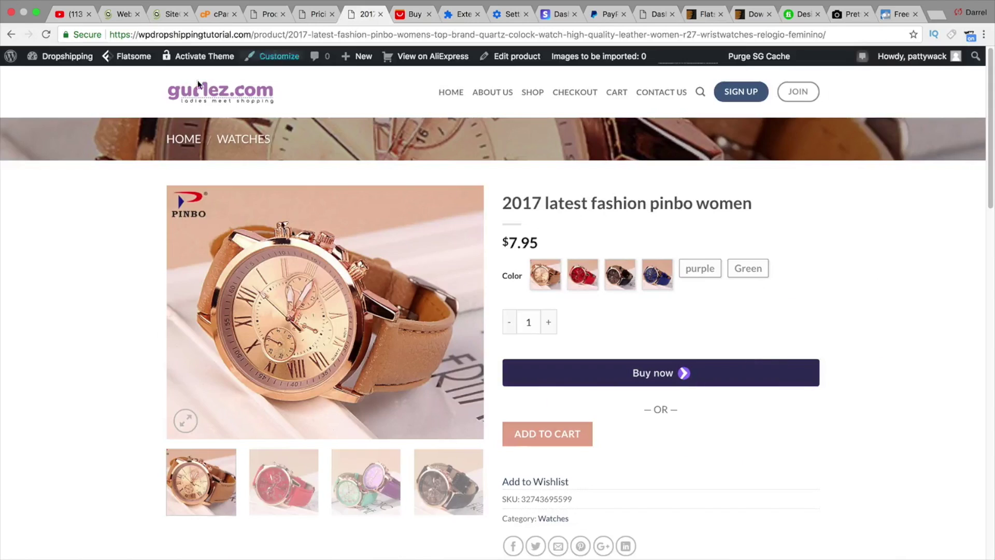
left_click(28, 54)
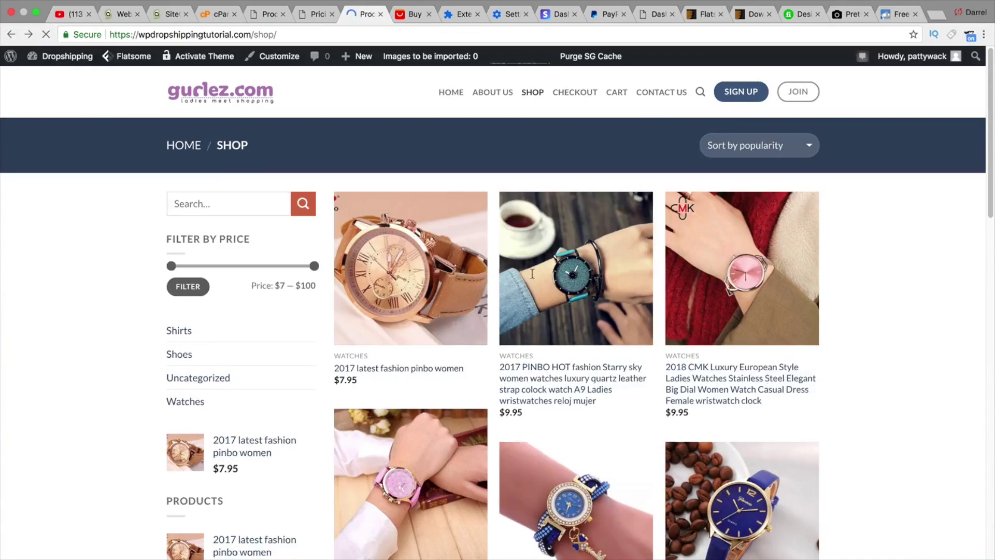
scroll(539, 266, "down", 1)
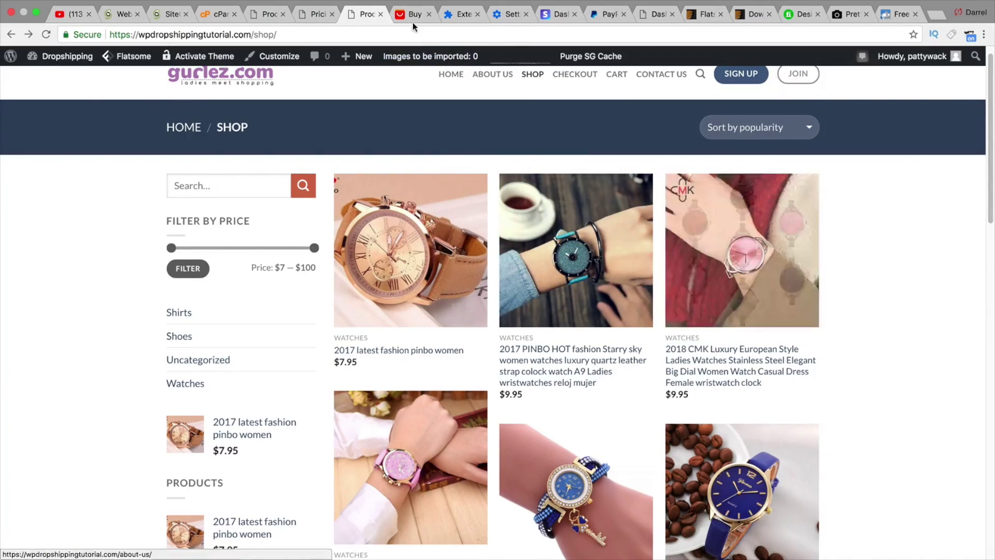
left_click(415, 14)
scroll(426, 164, "up", 8)
scroll(426, 164, "up", 8)
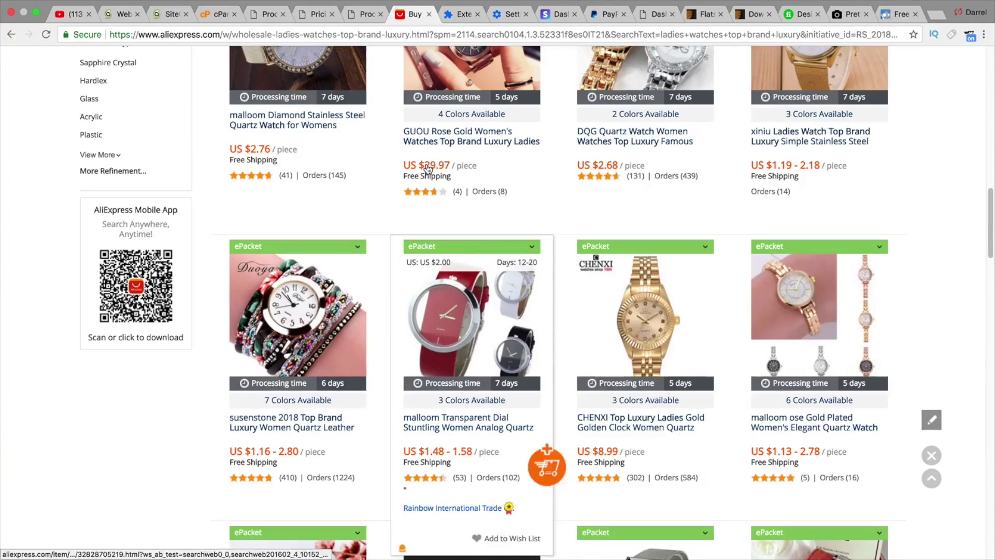
scroll(426, 162, "down", 6)
scroll(426, 162, "up", 10)
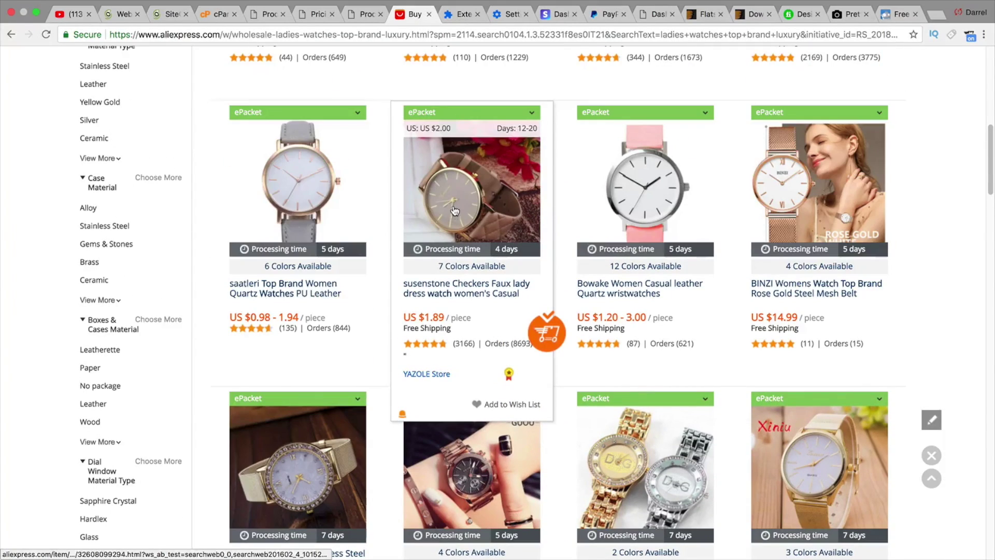
scroll(454, 208, "up", 7)
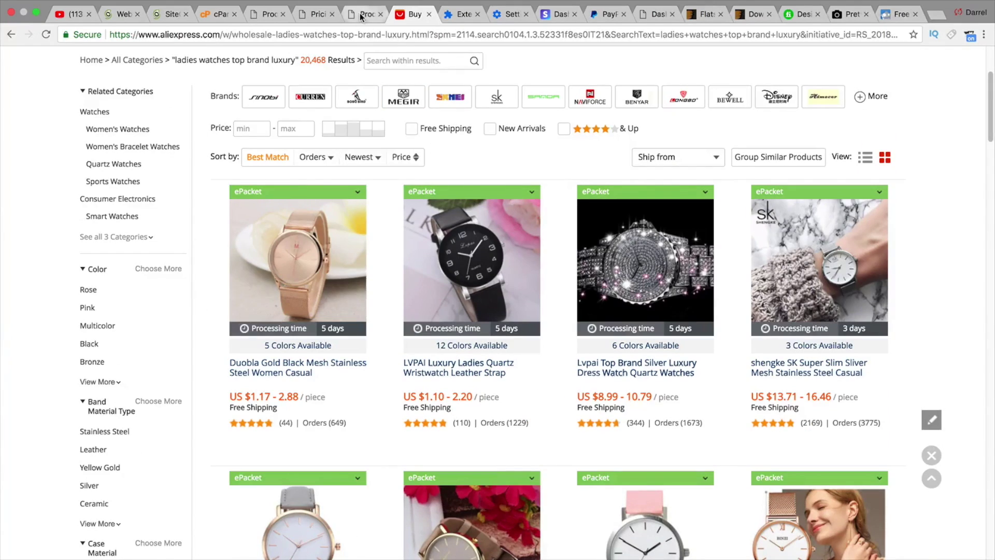
Open the black mesh 2018 New Arrived Women Watch product page in the store.
left_click(361, 16)
scroll(412, 279, "down", 10)
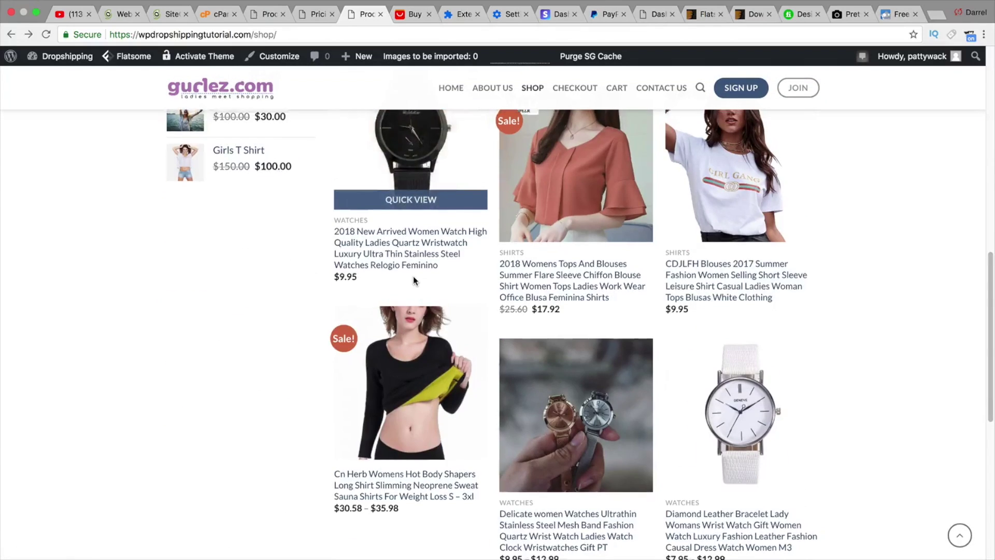
scroll(414, 280, "up", 3)
left_click(433, 297)
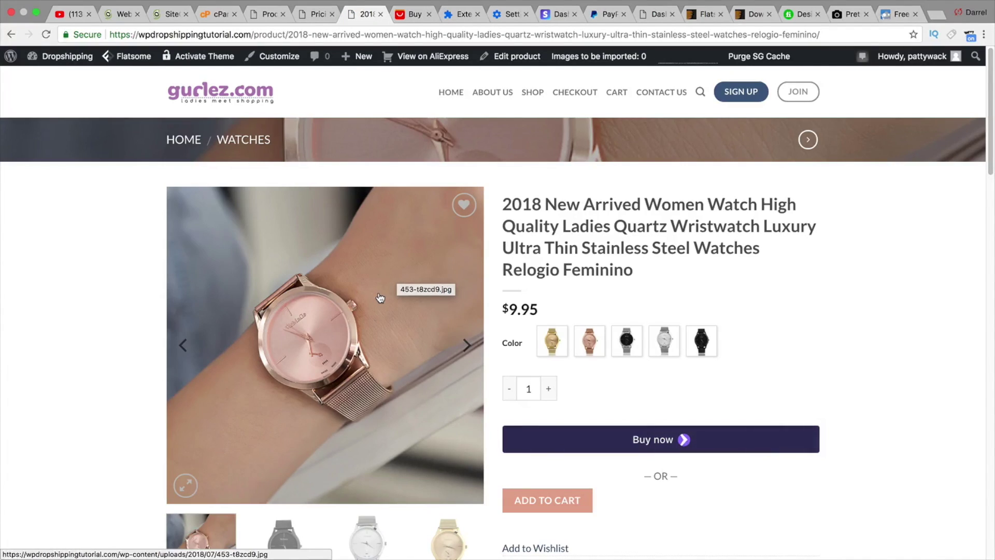
Select the watch's $9.95 price and check the matching AliExpress listing.
double_click(530, 310)
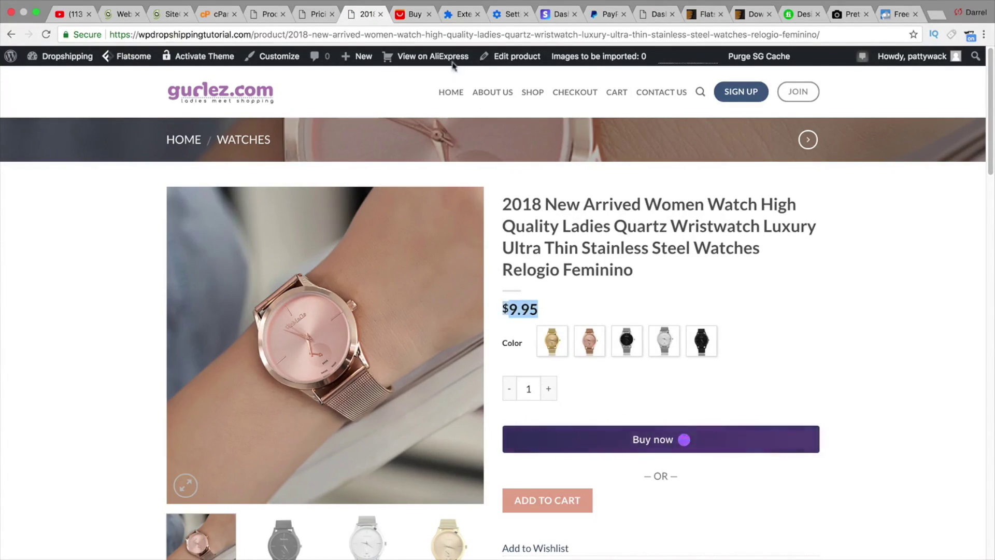
left_click(410, 19)
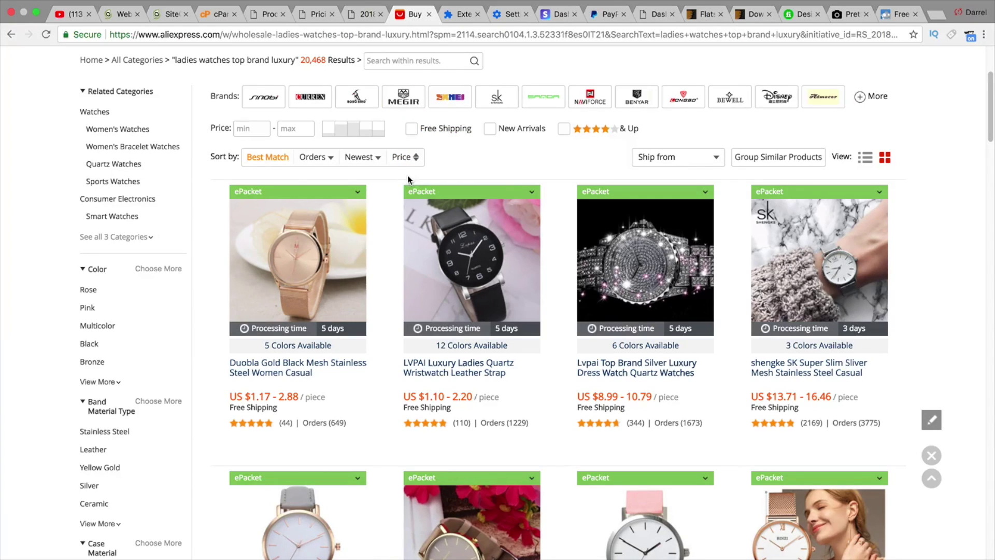
mouse_move(412, 180)
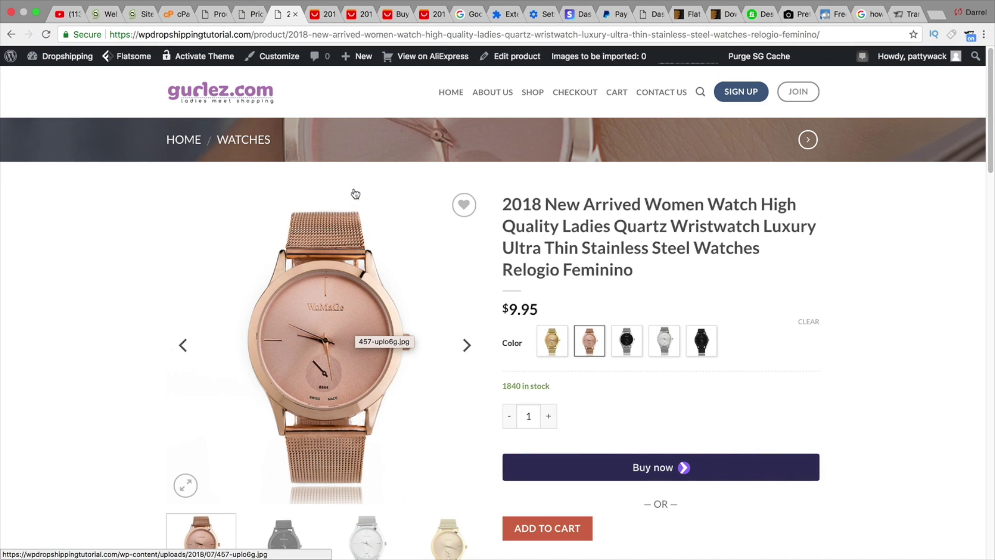
Choose the rose gold colour of the watch on AliExpress.
left_click(323, 16)
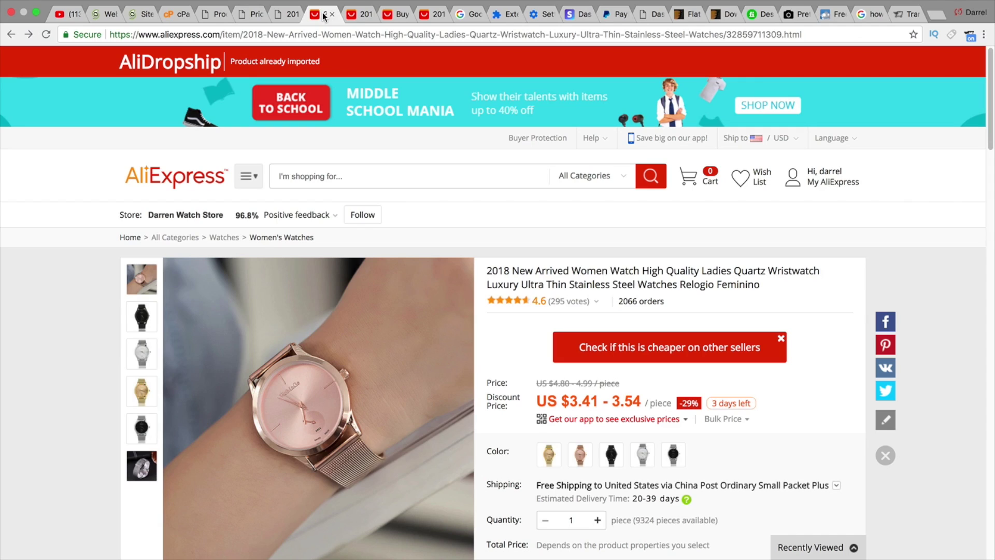
scroll(409, 328, "down", 2)
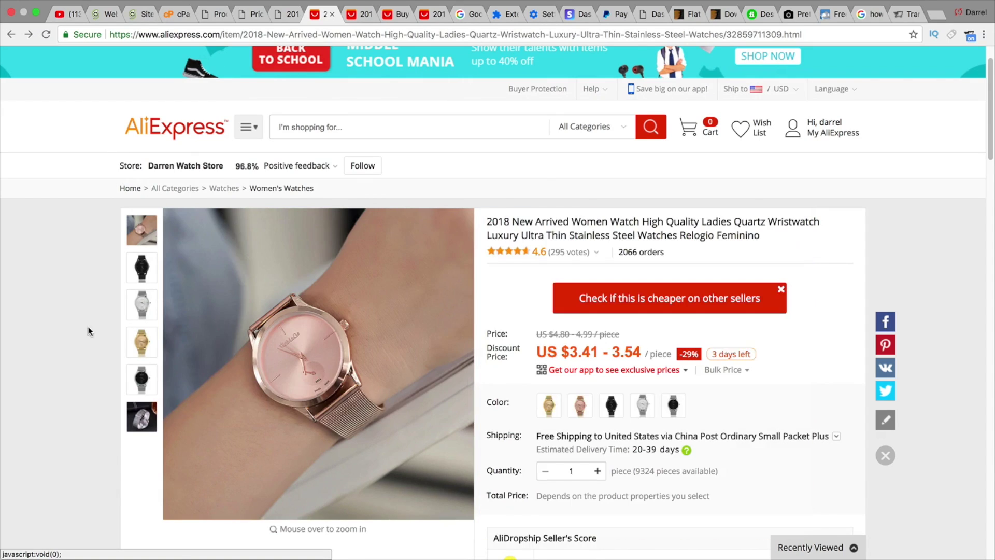
scroll(59, 329, "down", 1)
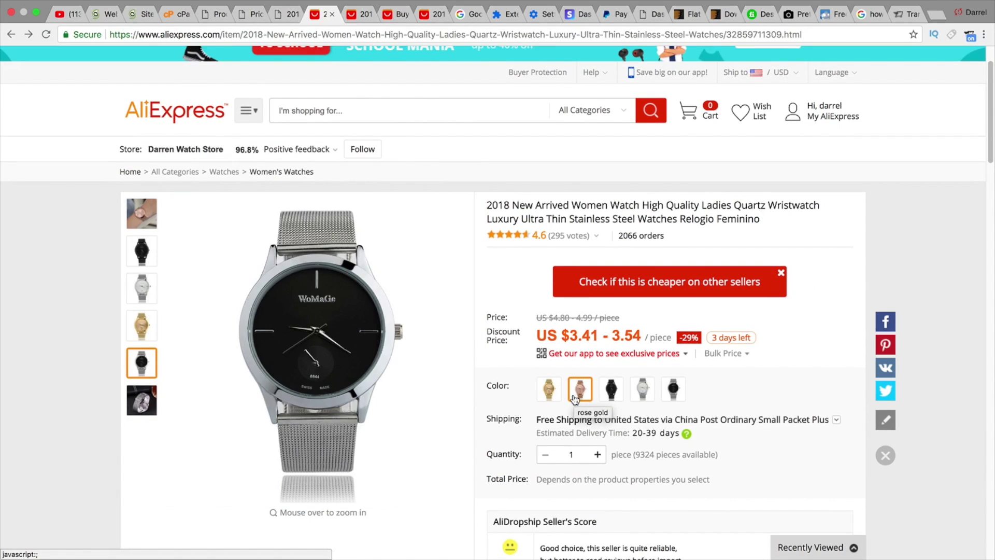
scroll(574, 400, "down", 1)
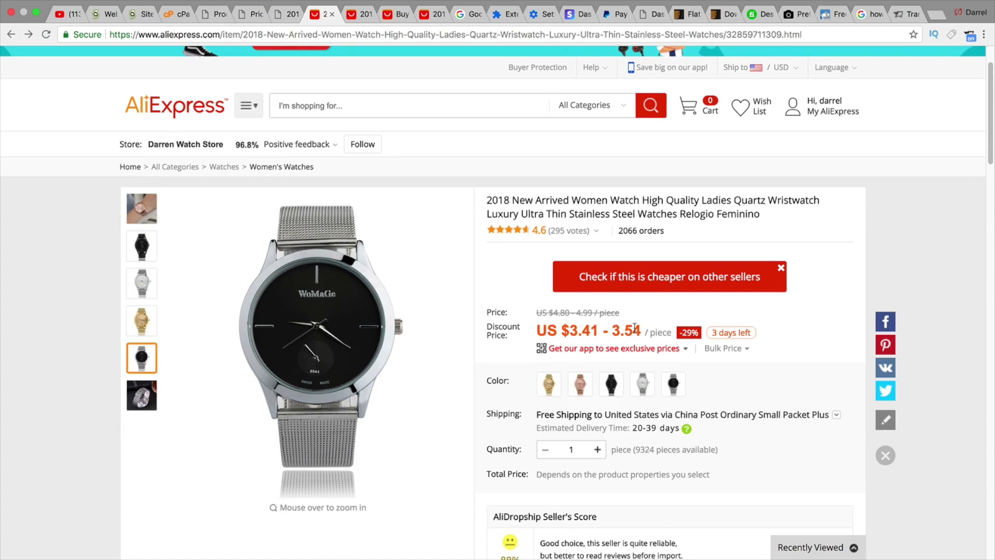
scroll(633, 326, "down", 2)
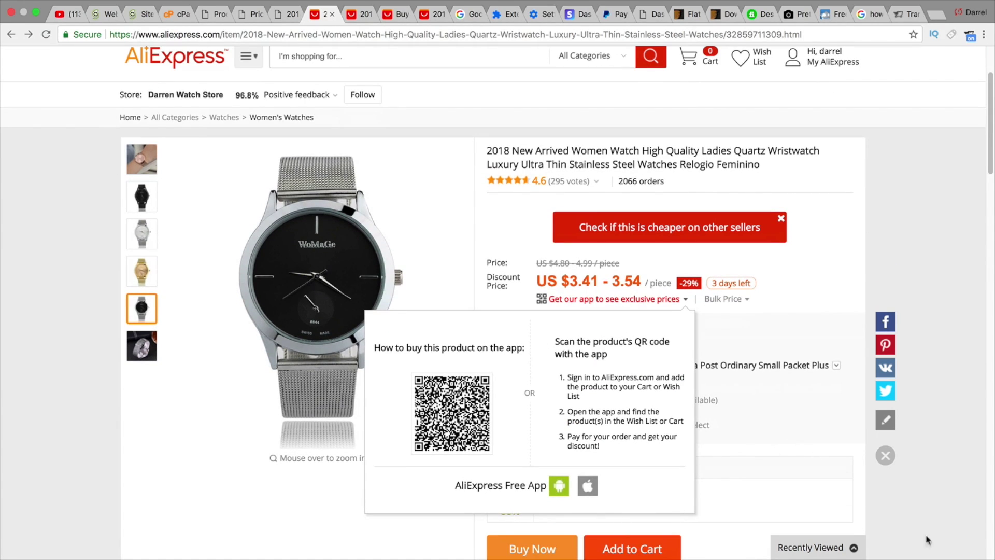
scroll(655, 410, "down", 1)
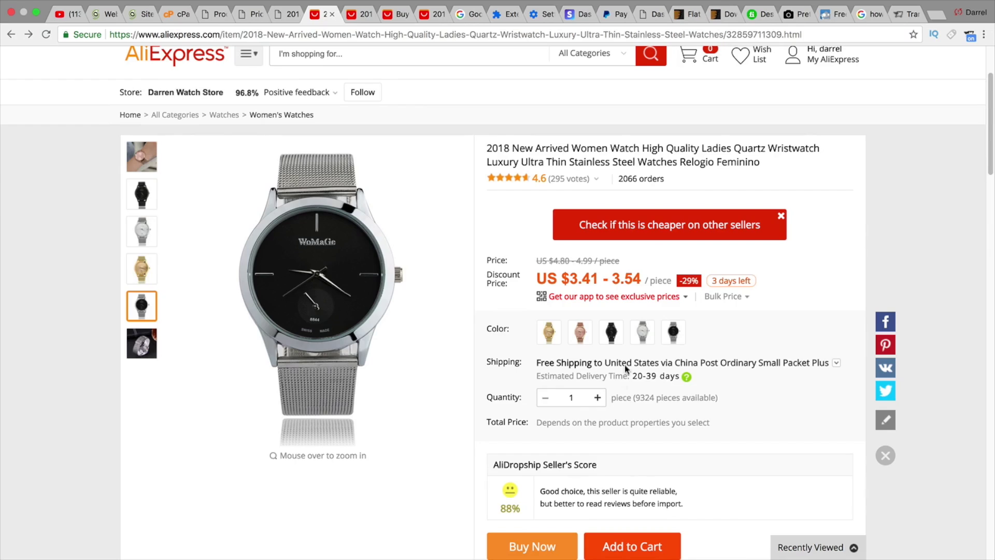
left_click(580, 335)
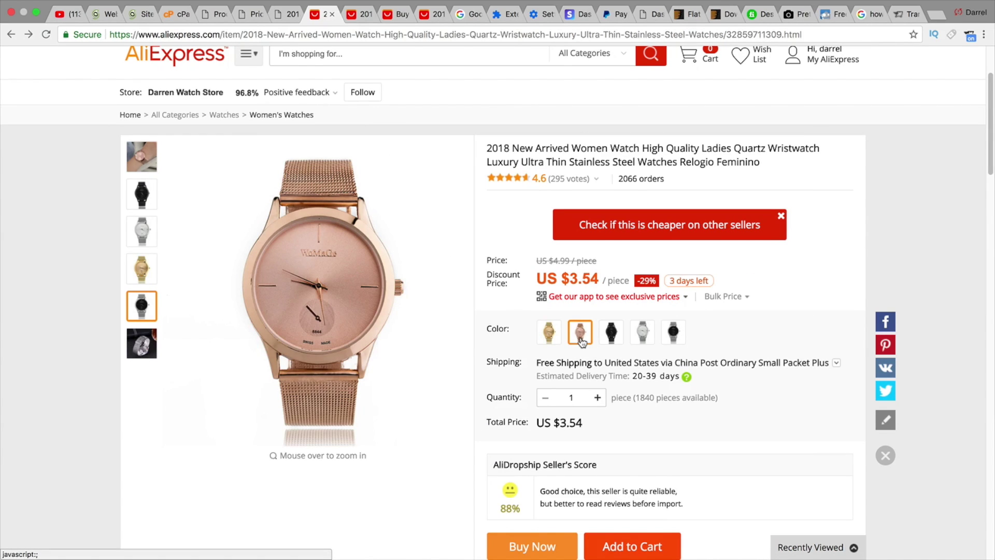
Start a US $3.54 Buy Now order with a new shipping address, then return to the store.
scroll(581, 339, "down", 3)
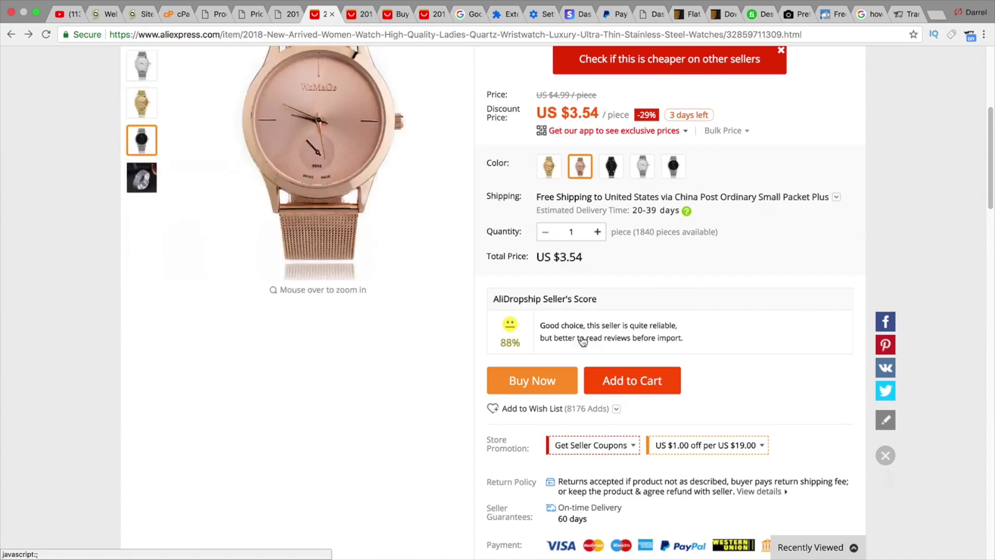
left_click(556, 380)
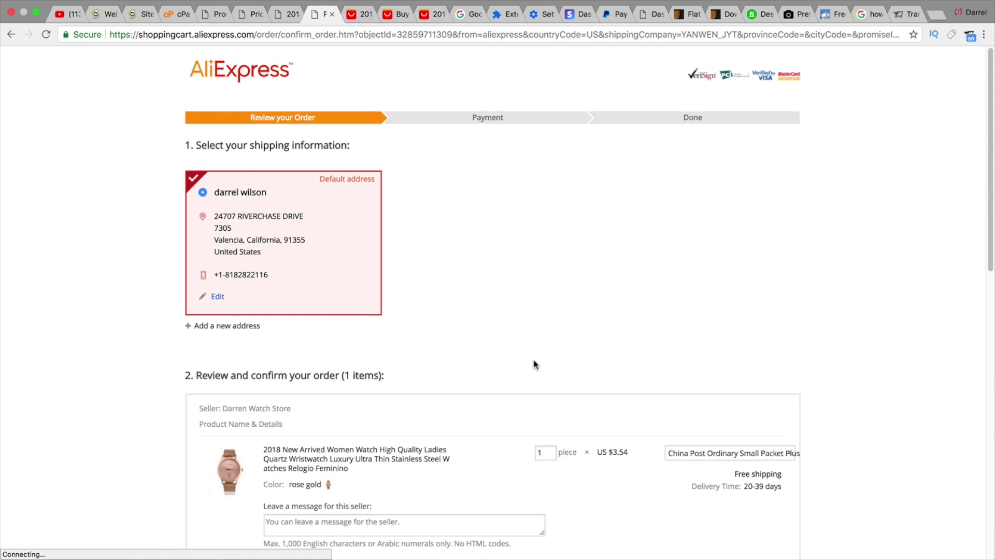
left_click(229, 326)
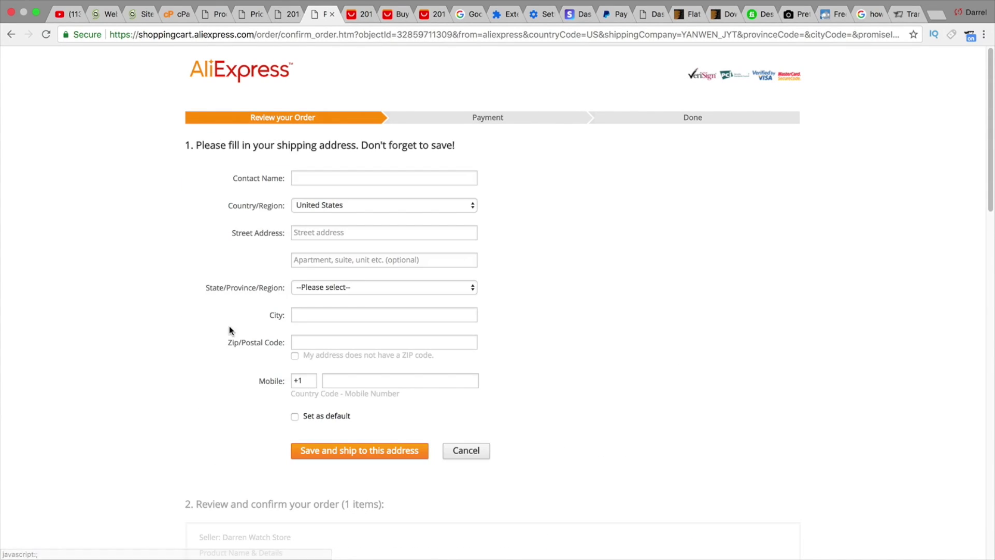
left_click(319, 179)
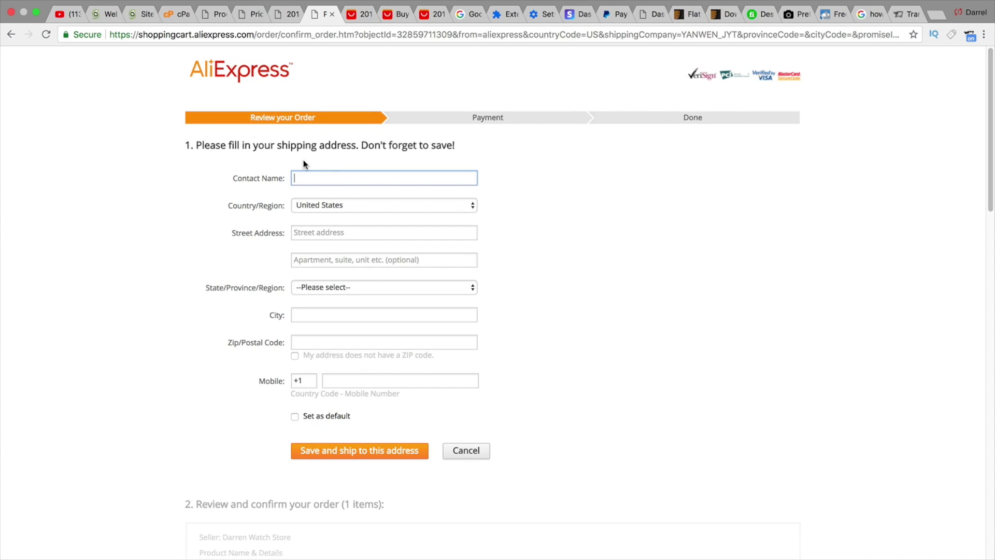
left_click(283, 16)
Review the processing $223.00 WooCommerce order's shipping details, then go back to the AliExpress address form.
mouse_move(67, 57)
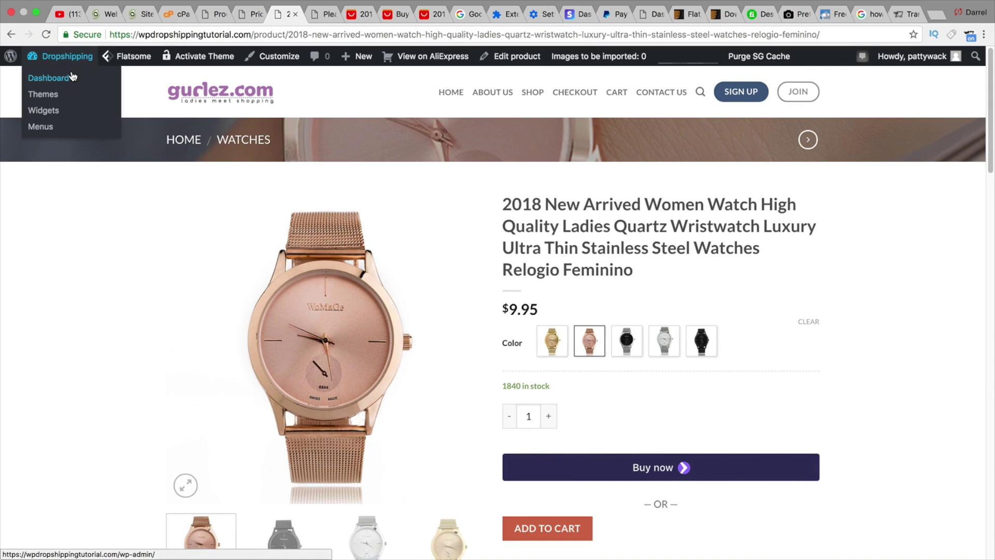
left_click(72, 76)
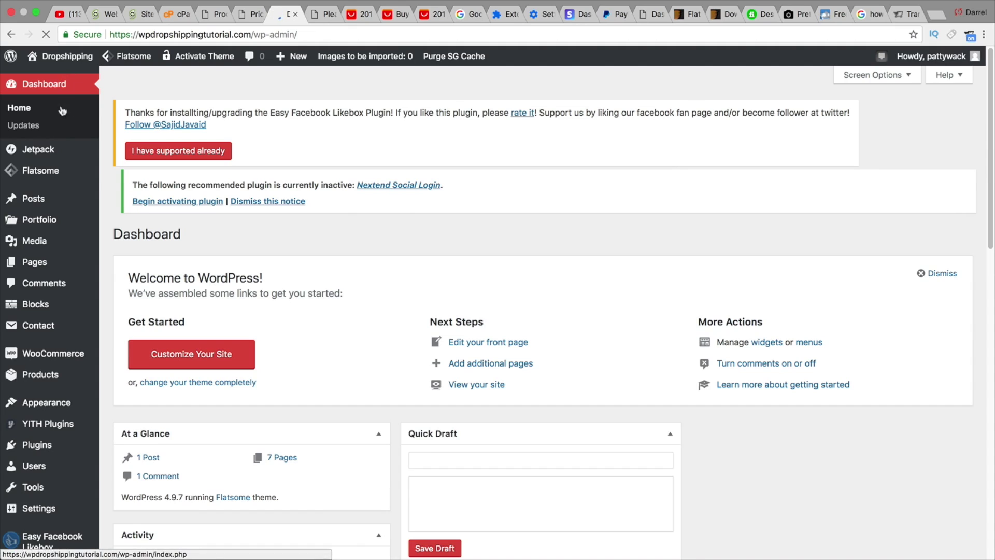
mouse_move(67, 354)
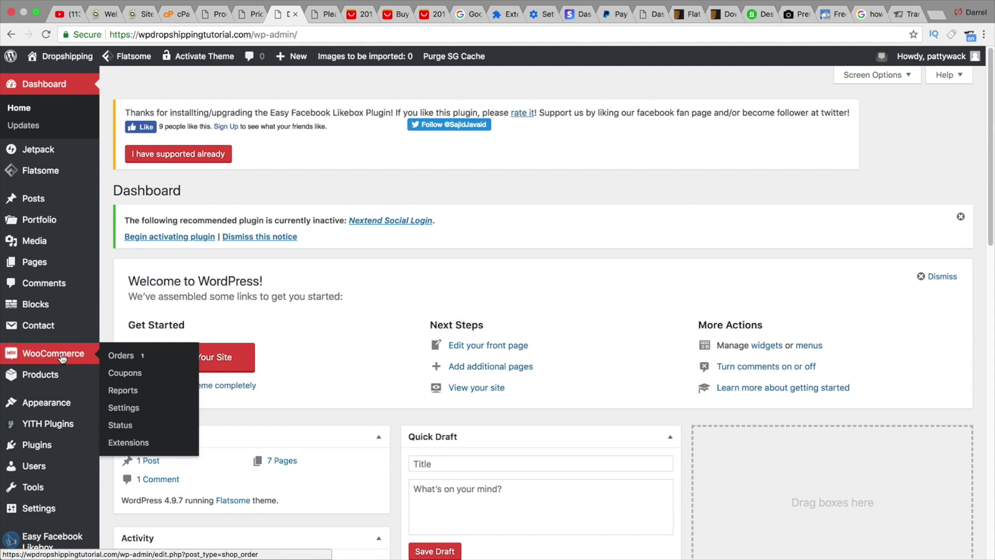
left_click(133, 362)
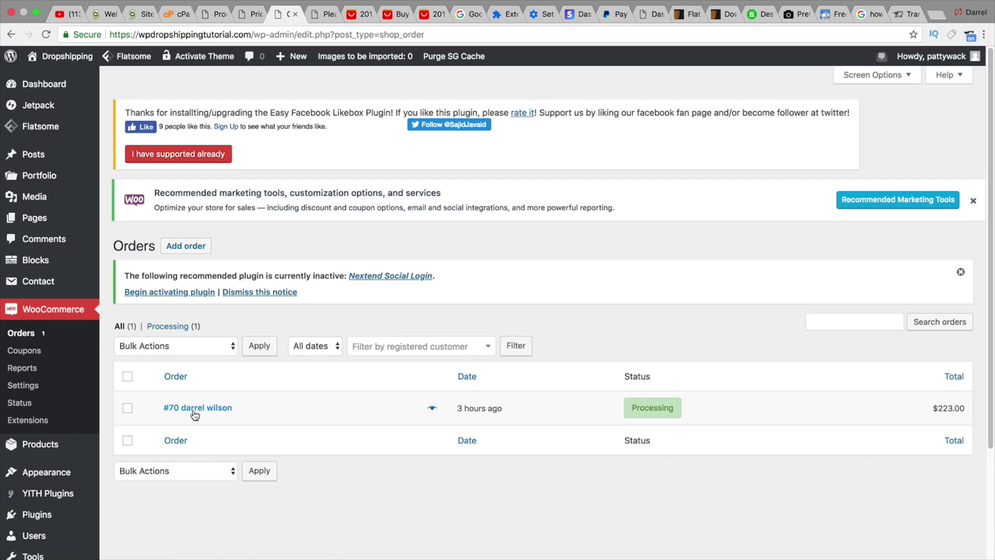
left_click(195, 414)
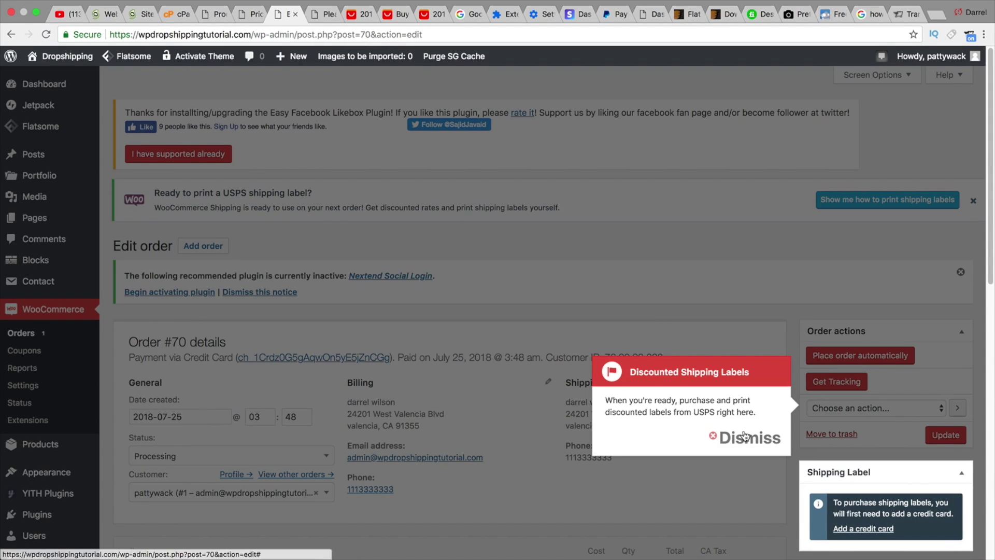
left_click(742, 437)
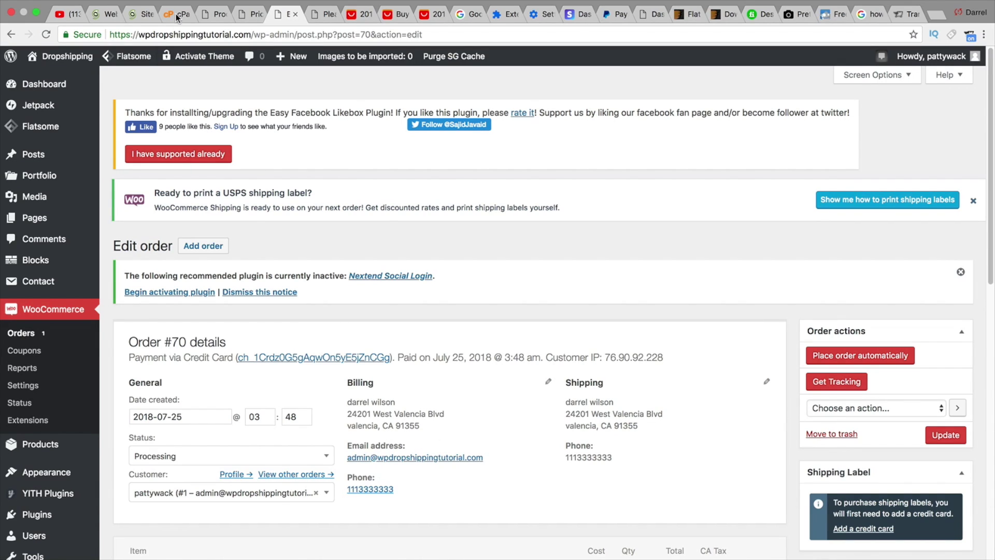
left_click(324, 14)
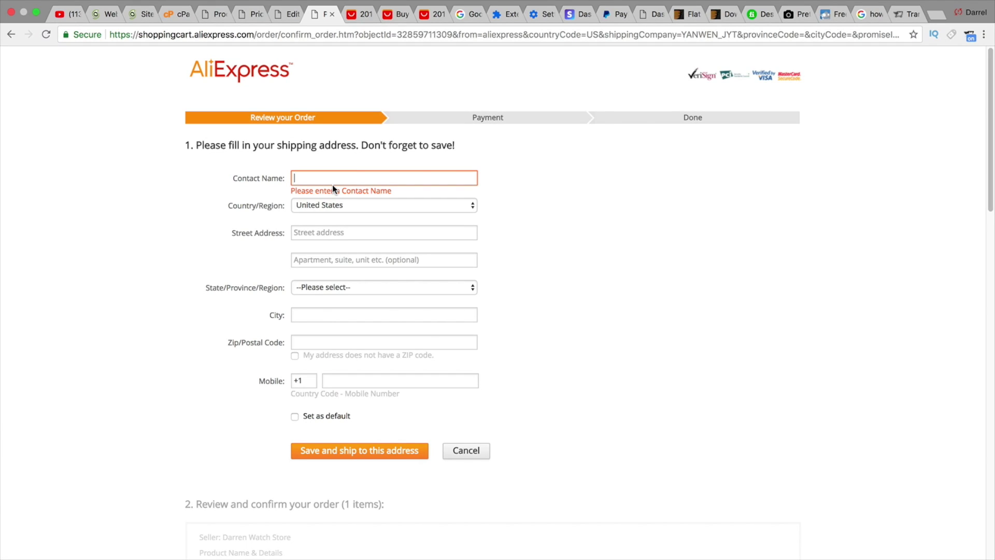
Enter the customer's contact name, street address and apartment number, and choose California as the state.
type("darrekl")
key("Tab")
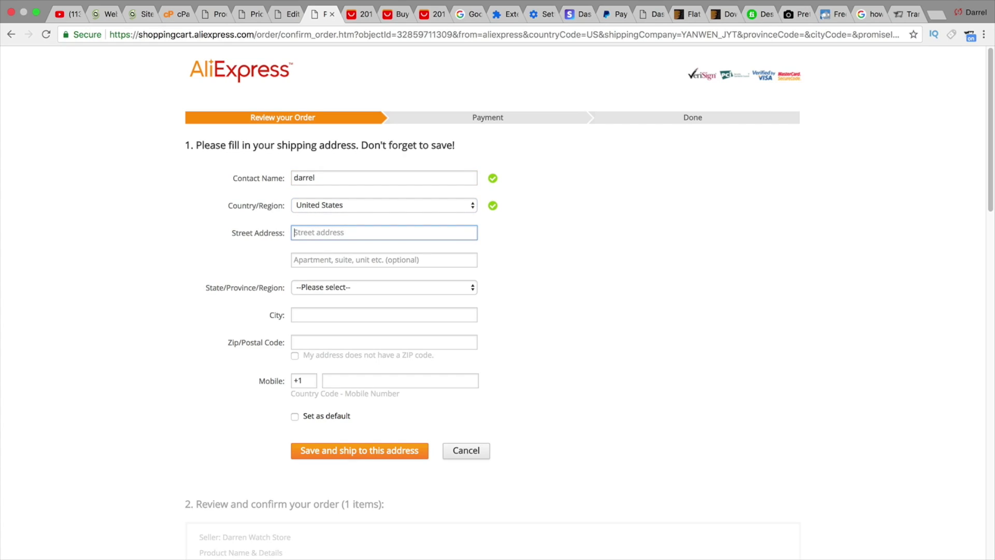
key("Tab")
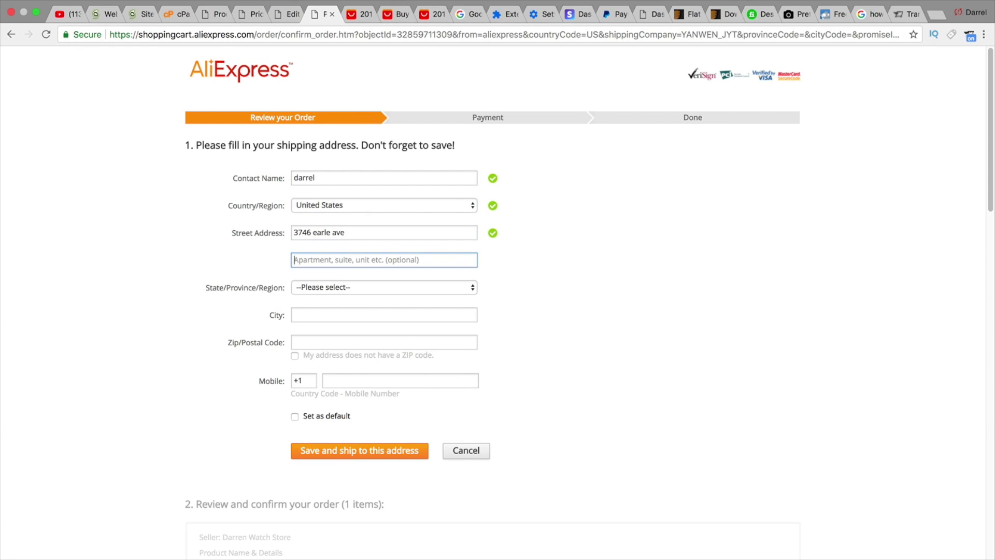
type("23")
key("Tab")
key("space")
key("Down")
key("Down")
key("Down")
key("Down")
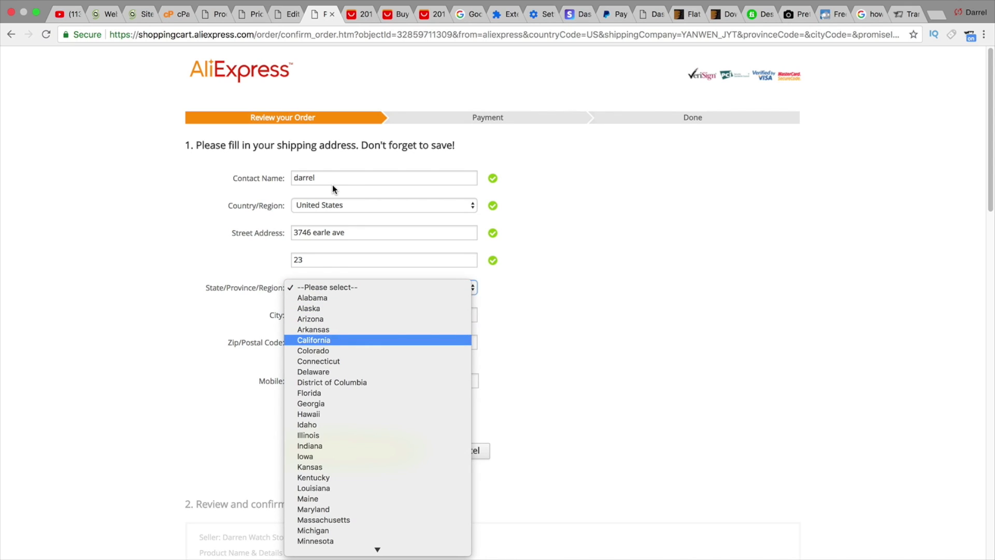
key("Return")
key("Tab")
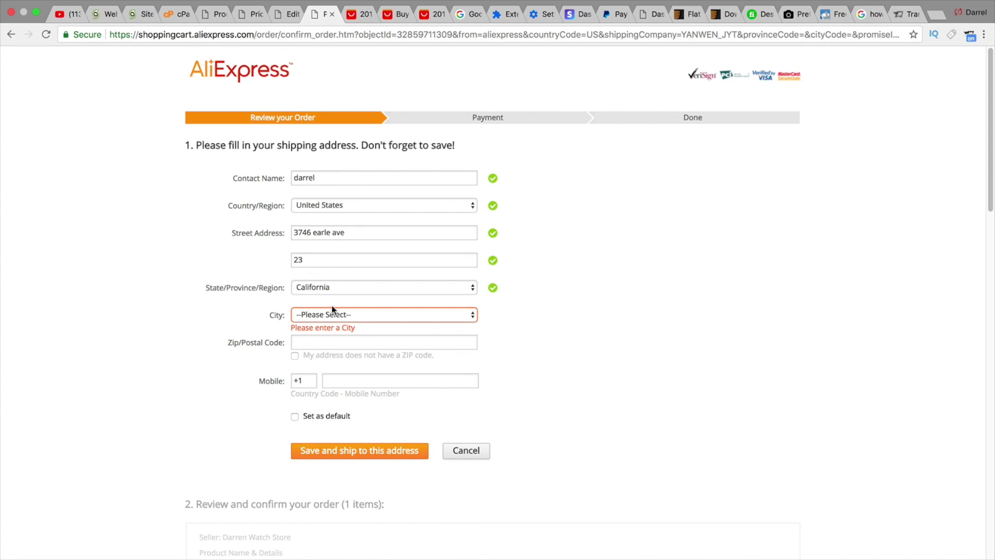
Pick the customer's city, enter the ZIP code and mobile number, and save the shipping address.
left_click(332, 309)
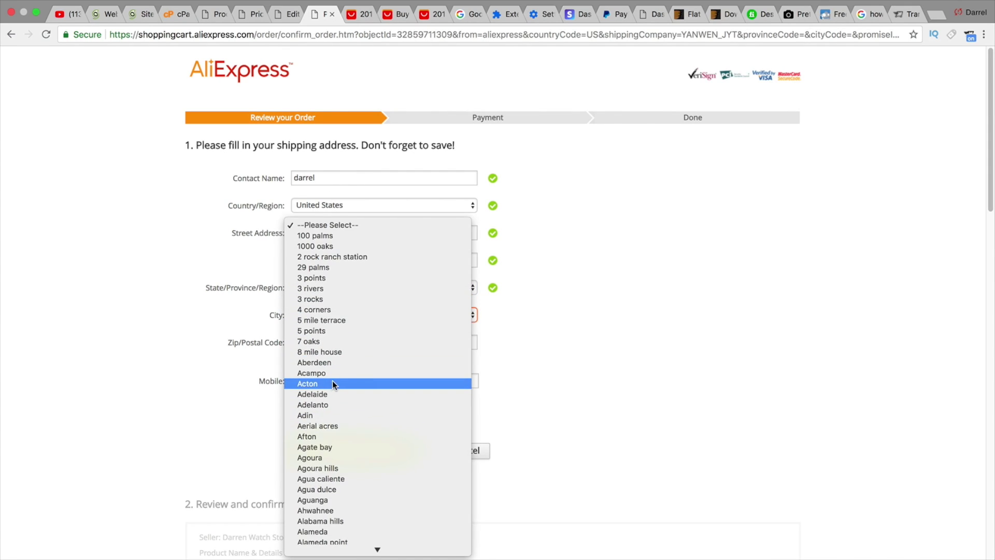
scroll(332, 384, "down", 20)
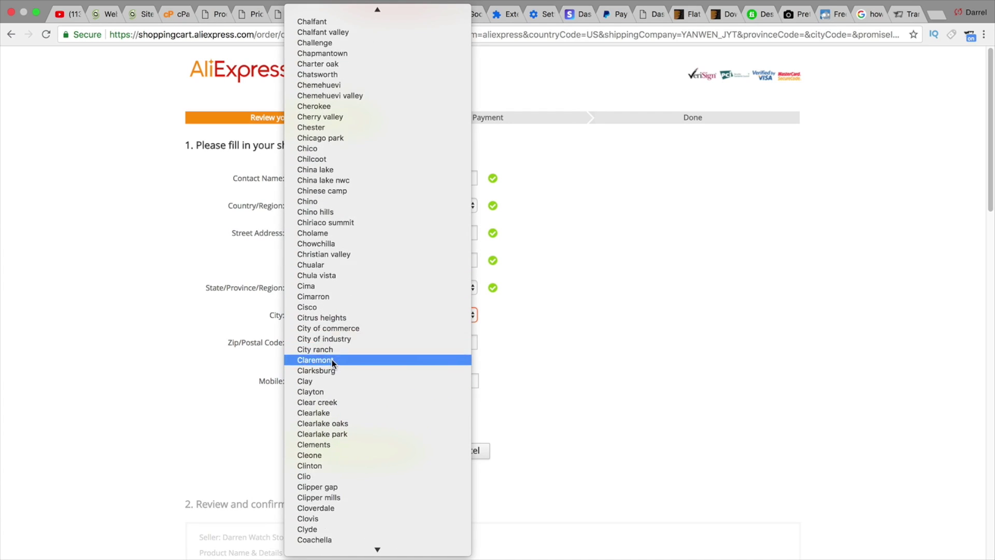
scroll(331, 361, "down", 20)
left_click(329, 362)
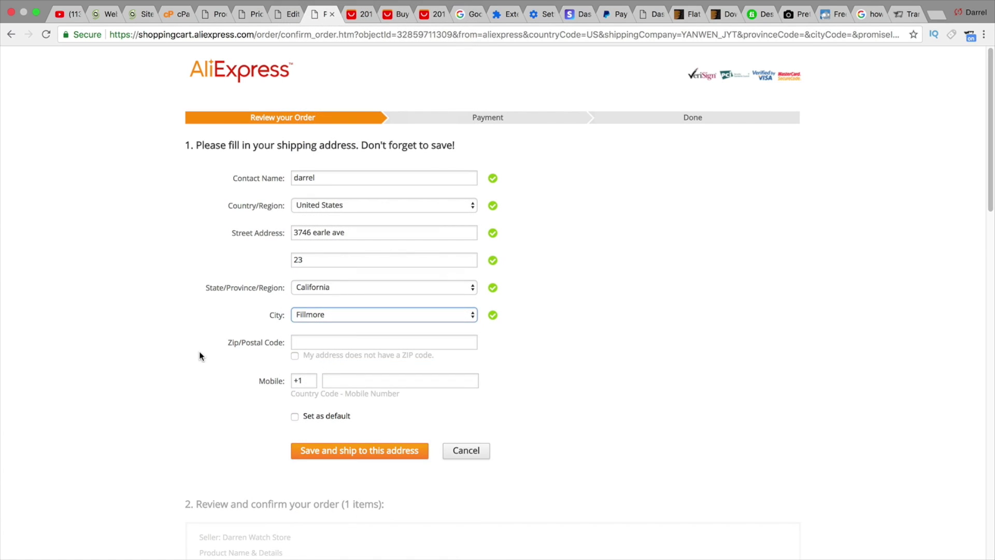
left_click(341, 342)
scroll(344, 360, "down", 1)
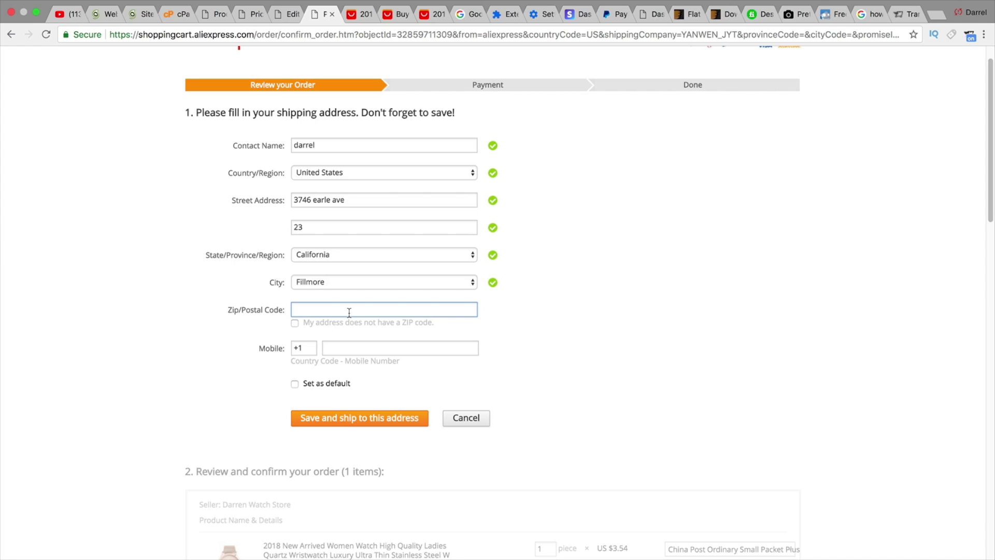
type("91343")
scroll(355, 417, "down", 7)
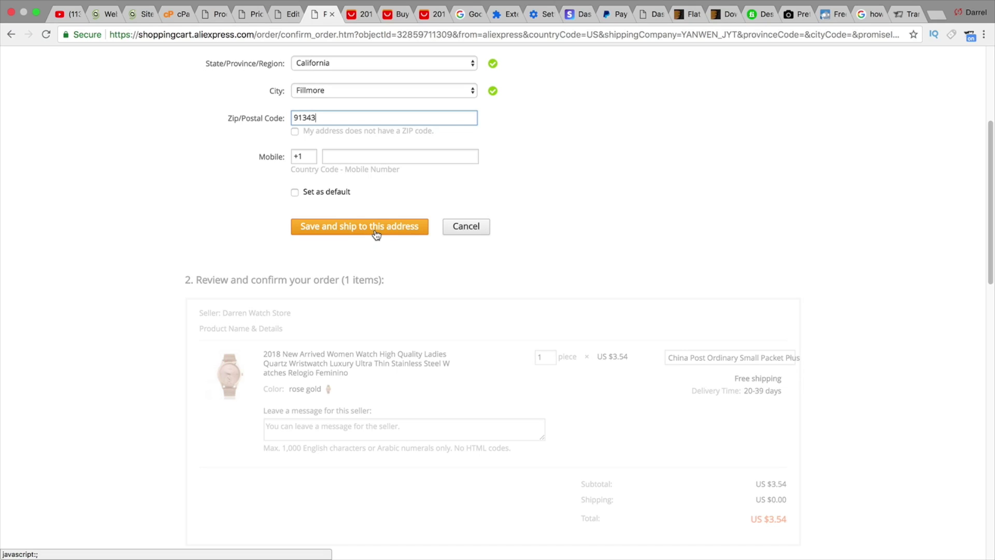
left_click(376, 235)
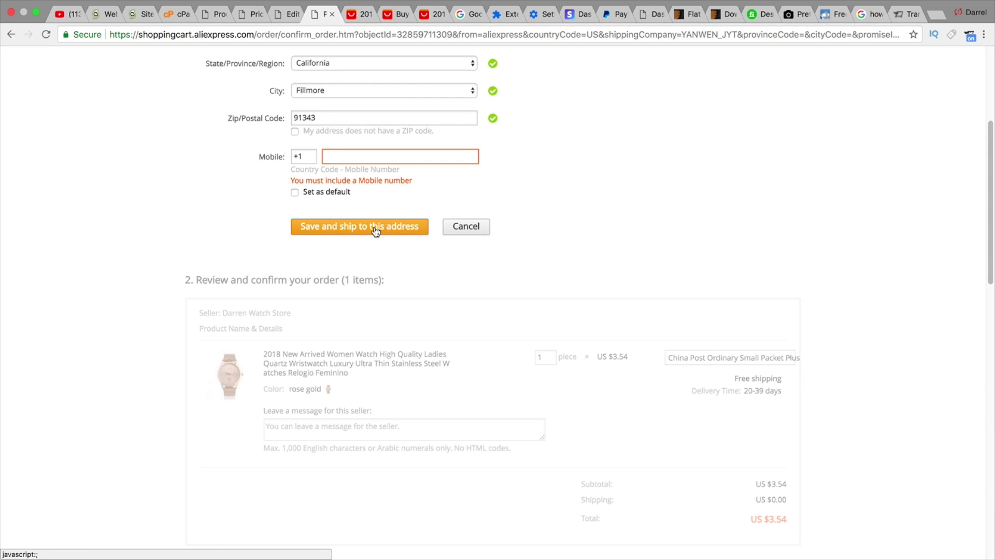
type("8888888")
left_click(376, 230)
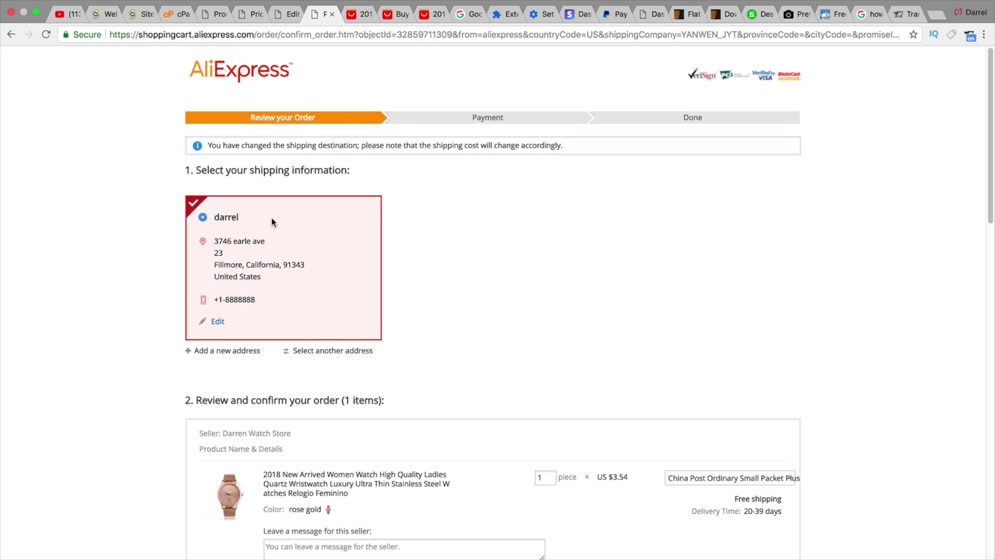
Paste the dropshipping note asking for no invoices or promo materials into the seller message.
scroll(319, 275, "down", 5)
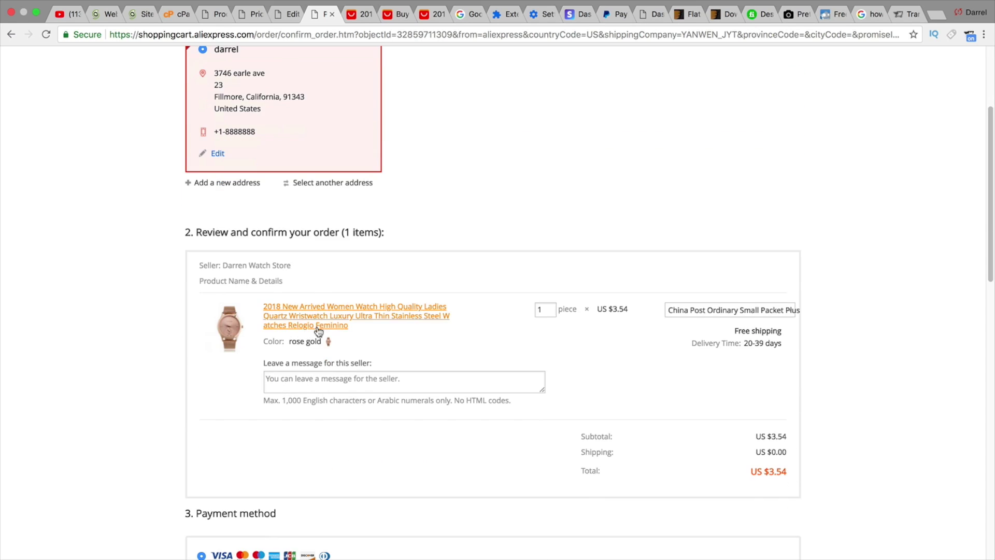
left_click(281, 378)
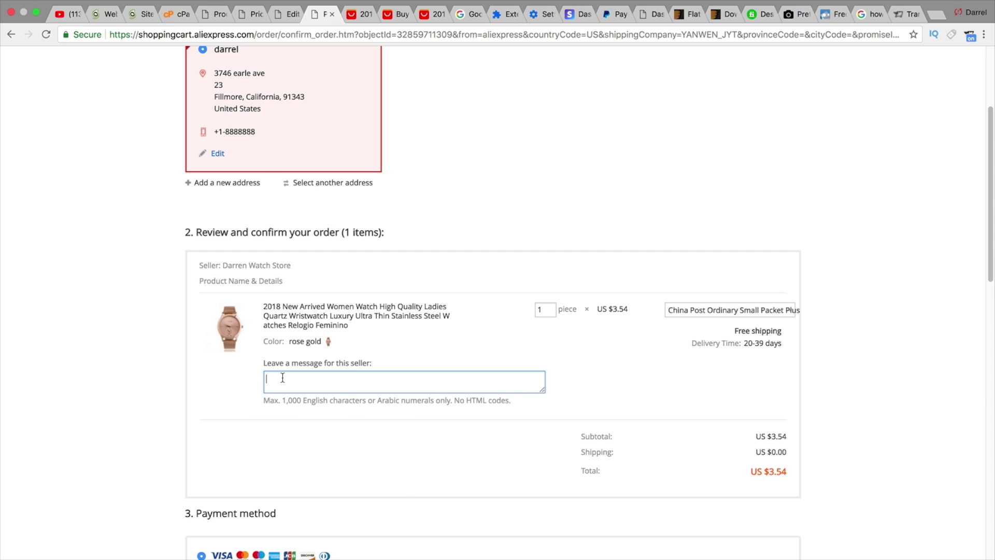
right_click(283, 378)
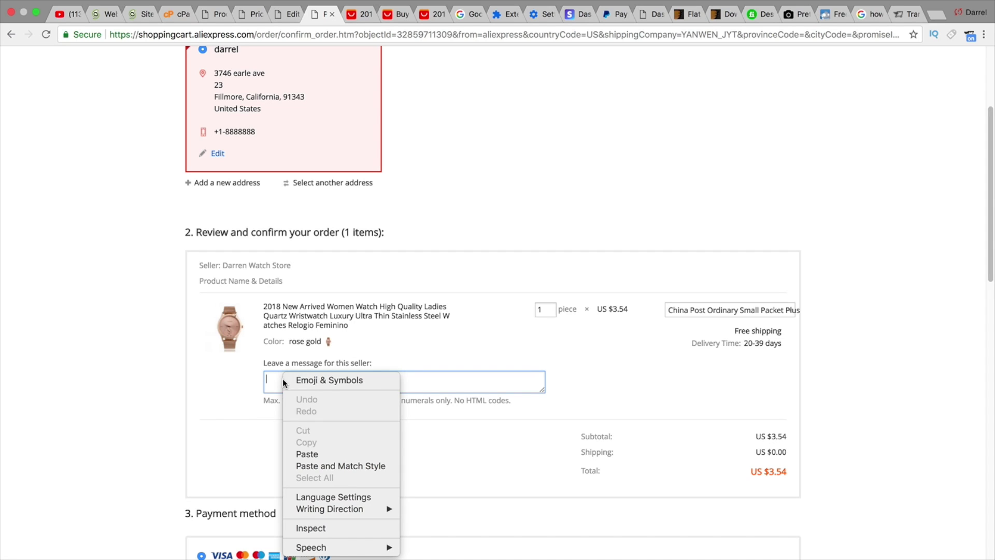
left_click(311, 454)
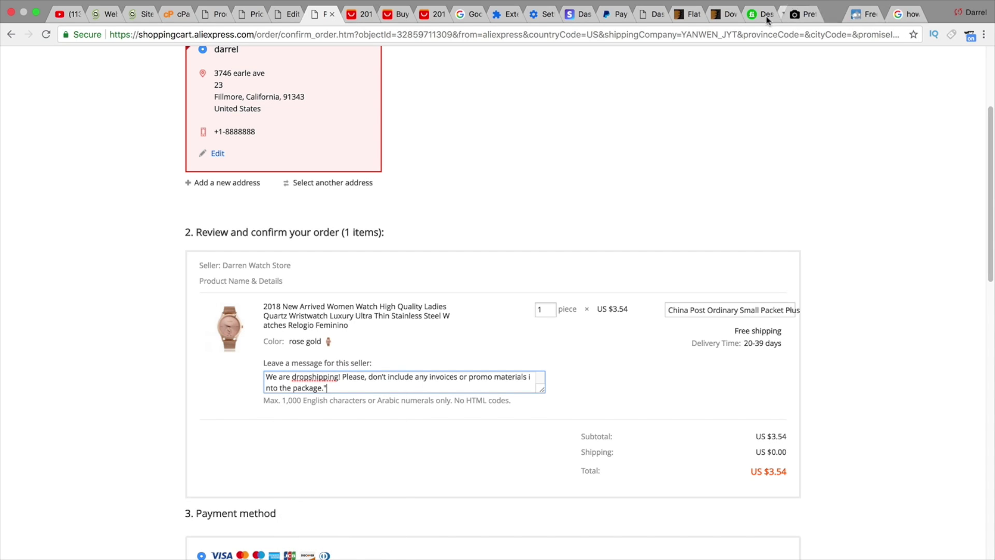
left_click_drag(767, 19, 364, 18)
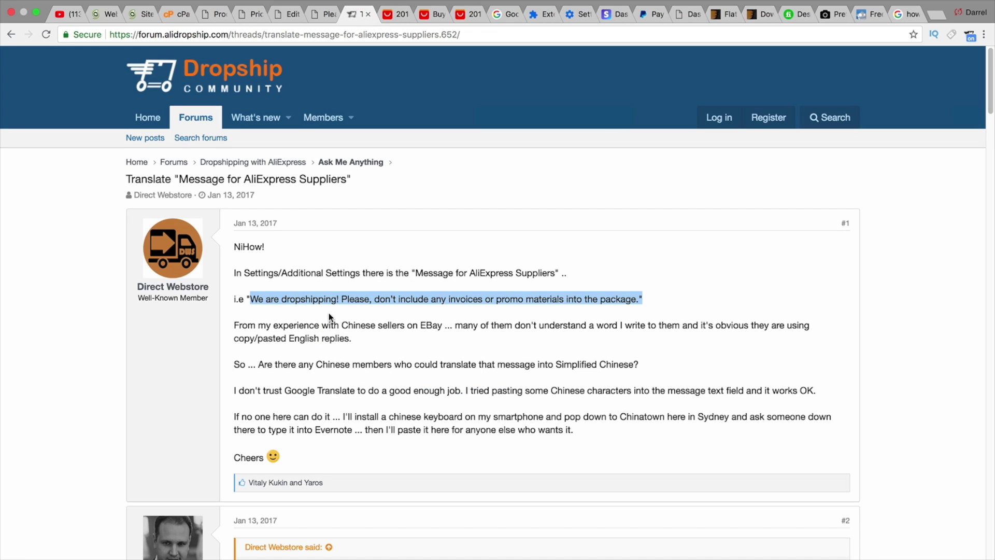
left_click(88, 382)
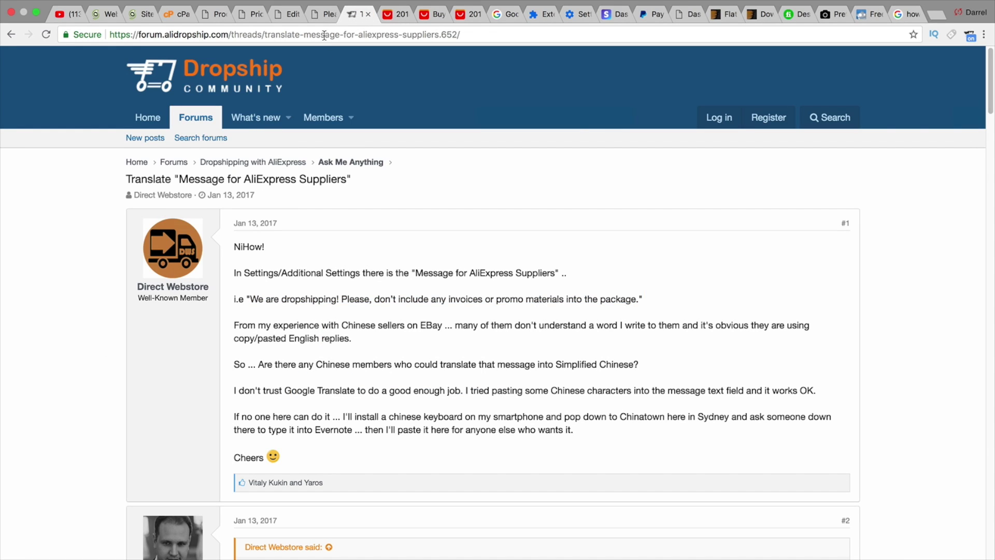
left_click(319, 13)
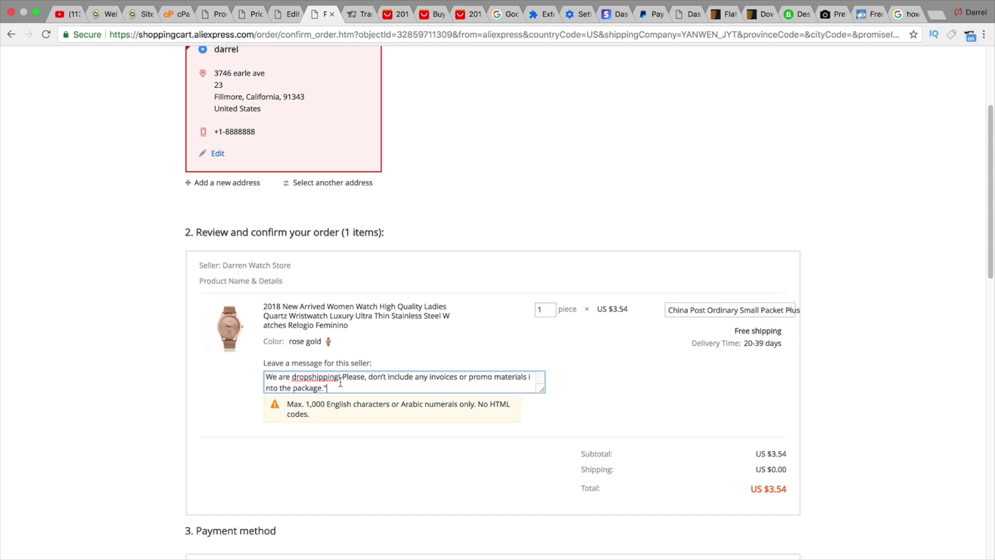
Delete the trailing period and quote mark from the seller message, then attempt Confirm & Pay.
key("BackSpace")
key("BackSpace")
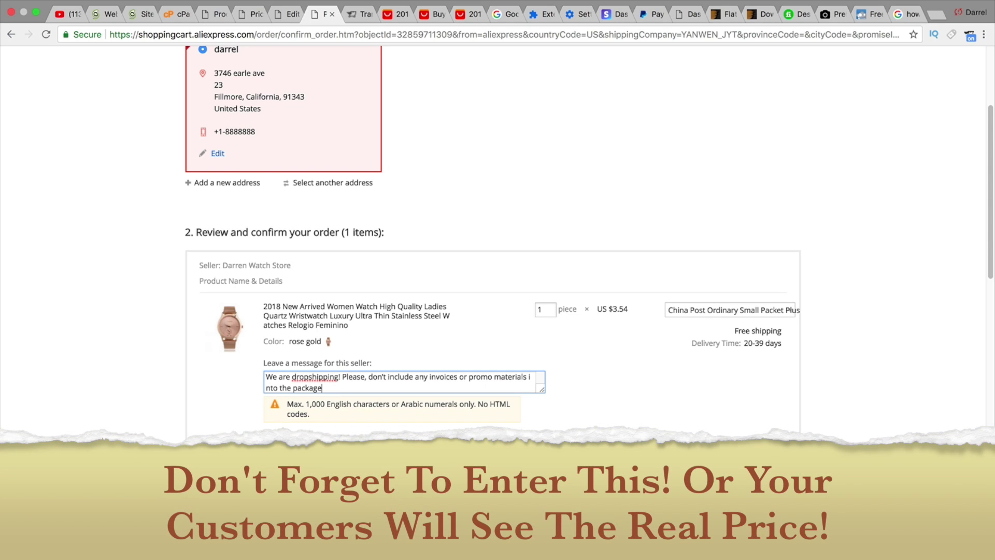
left_click(174, 393)
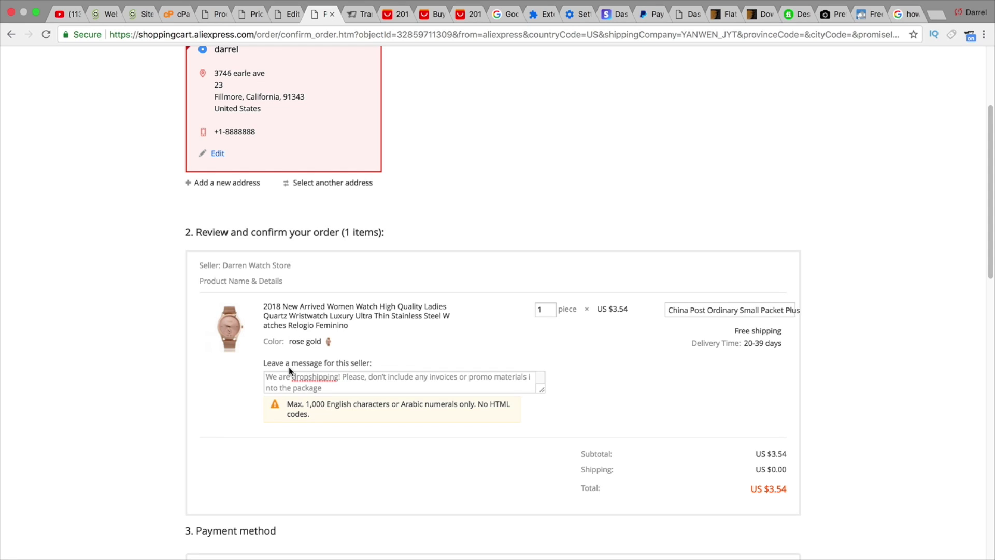
left_click(330, 388)
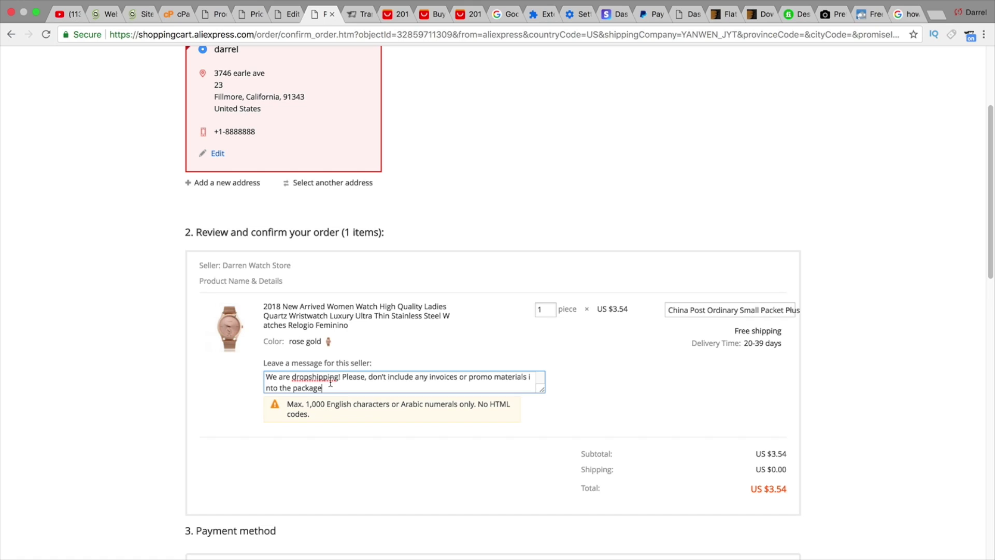
scroll(331, 385, "down", 1)
scroll(238, 381, "down", 3)
scroll(232, 383, "down", 6)
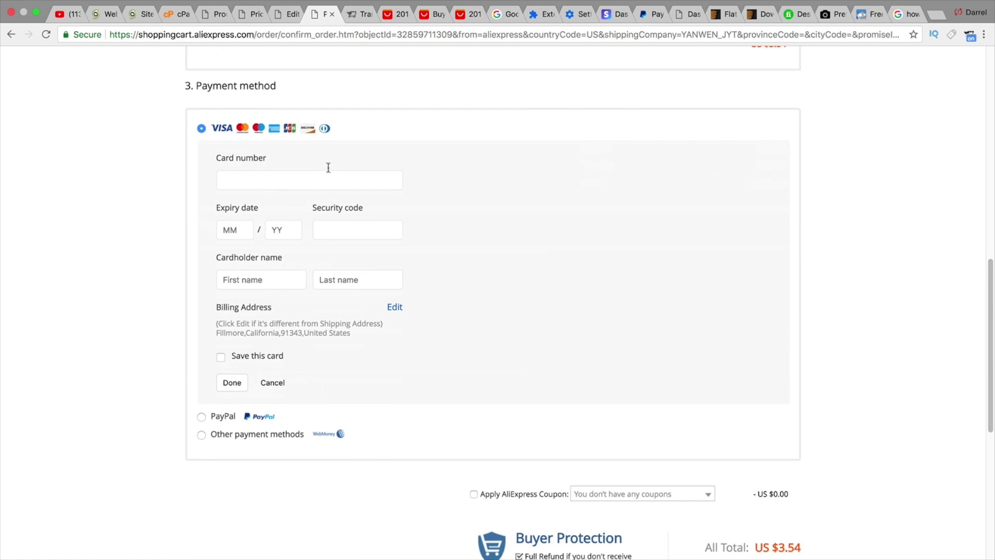
scroll(379, 371, "down", 1)
scroll(388, 358, "down", 6)
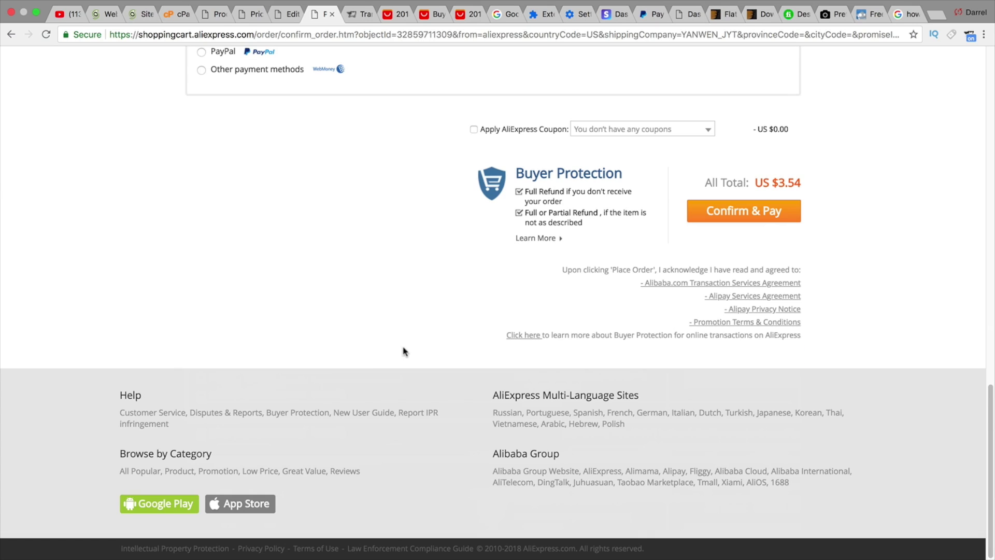
scroll(402, 349, "up", 4)
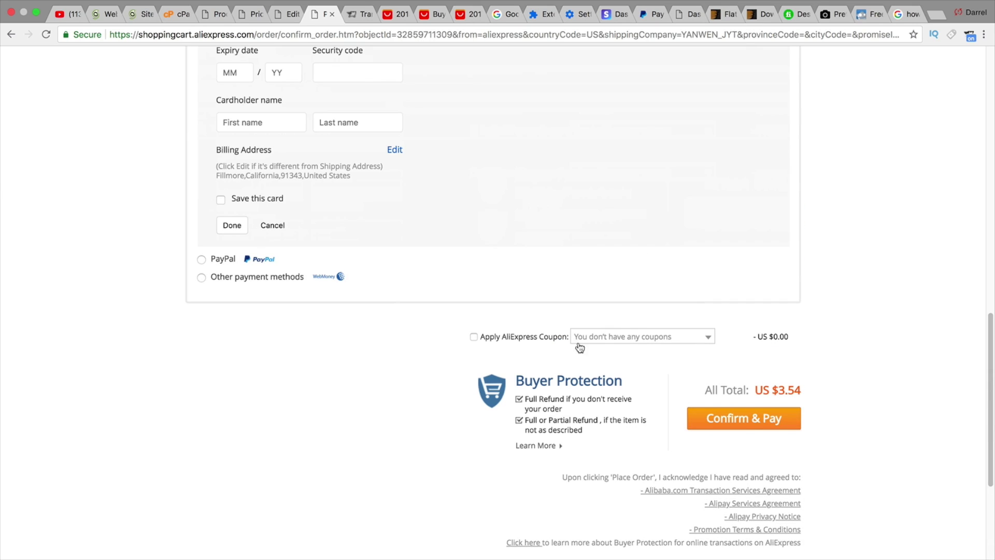
left_click(734, 417)
scroll(569, 373, "up", 6)
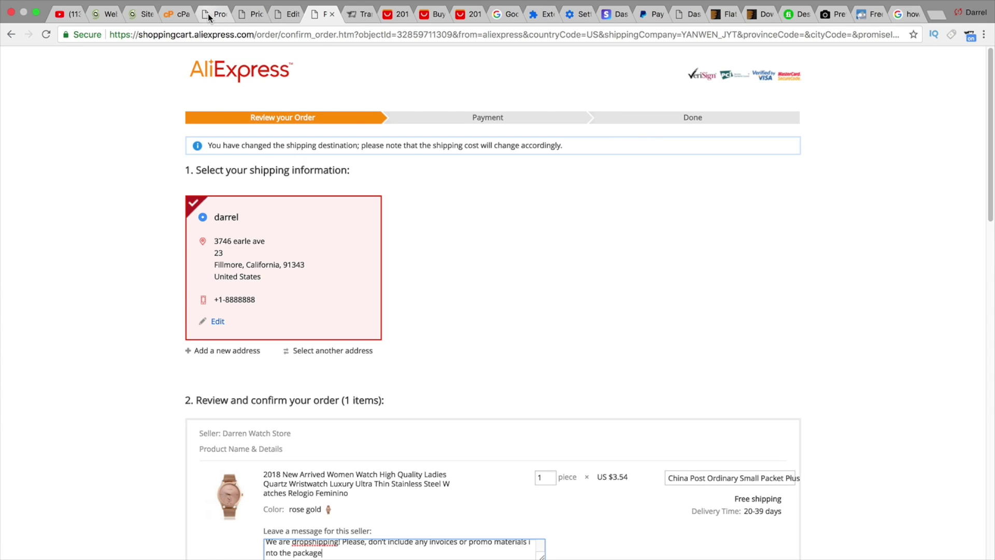
From order #70, open AliDropship Woo's General settings and start filling in the Cash-back URL field.
left_click(280, 15)
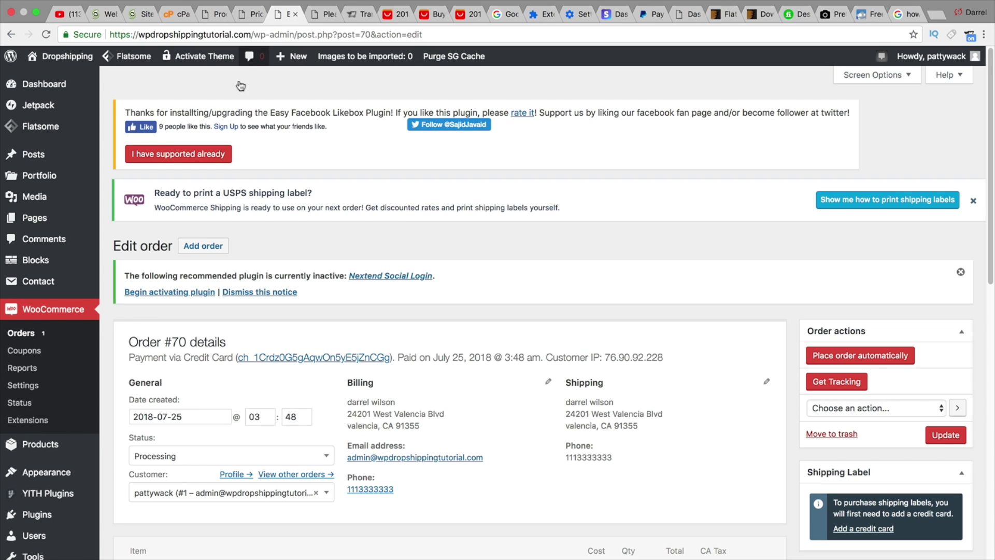
scroll(165, 357, "down", 10)
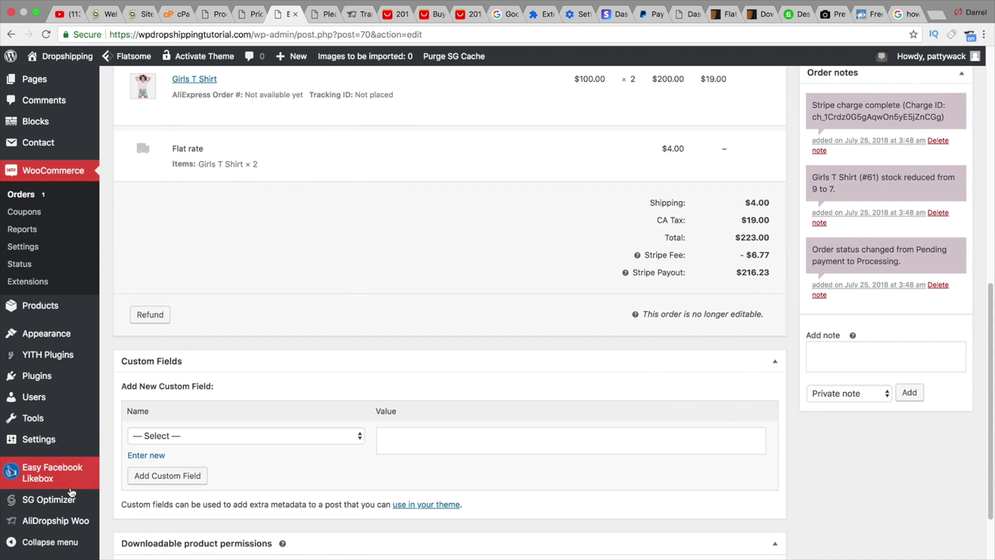
left_click(60, 523)
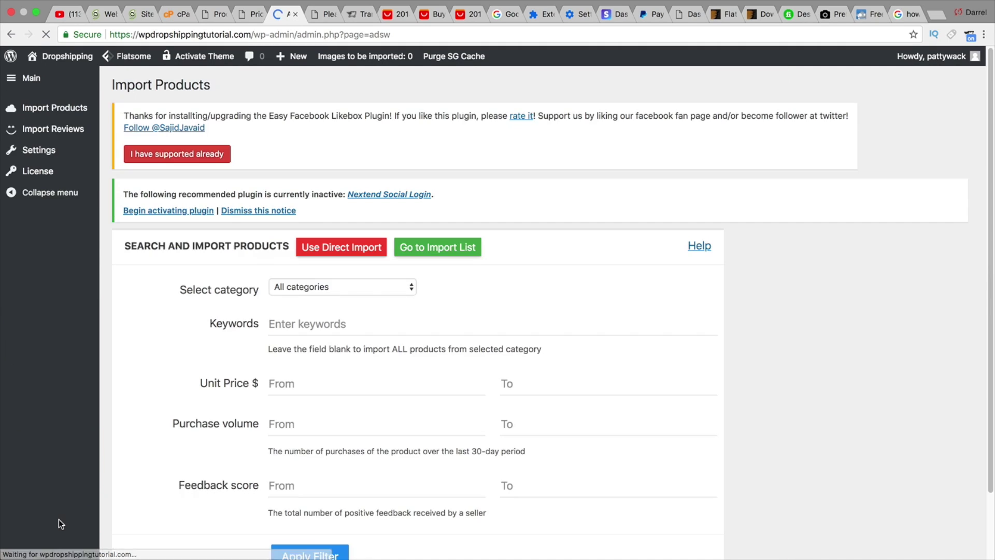
left_click(59, 154)
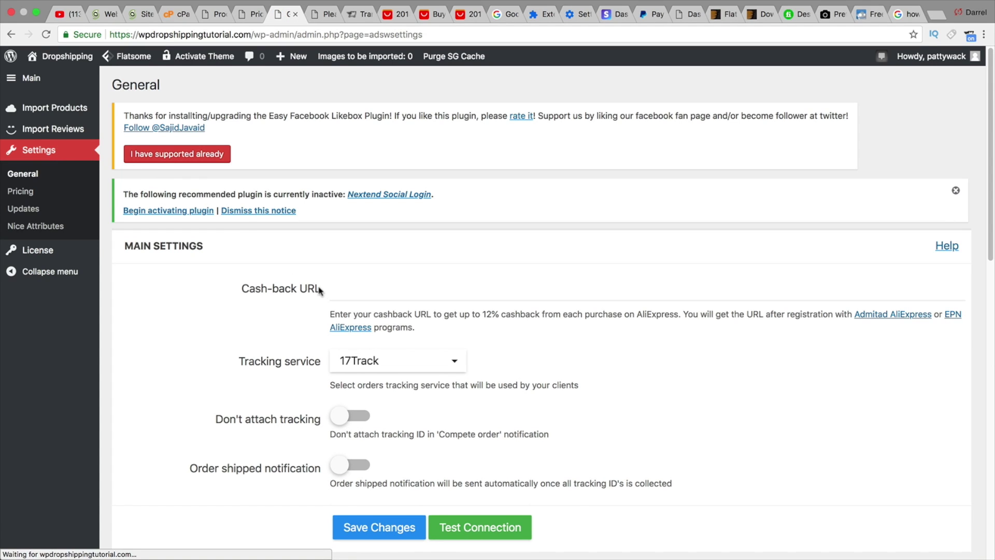
left_click(361, 293)
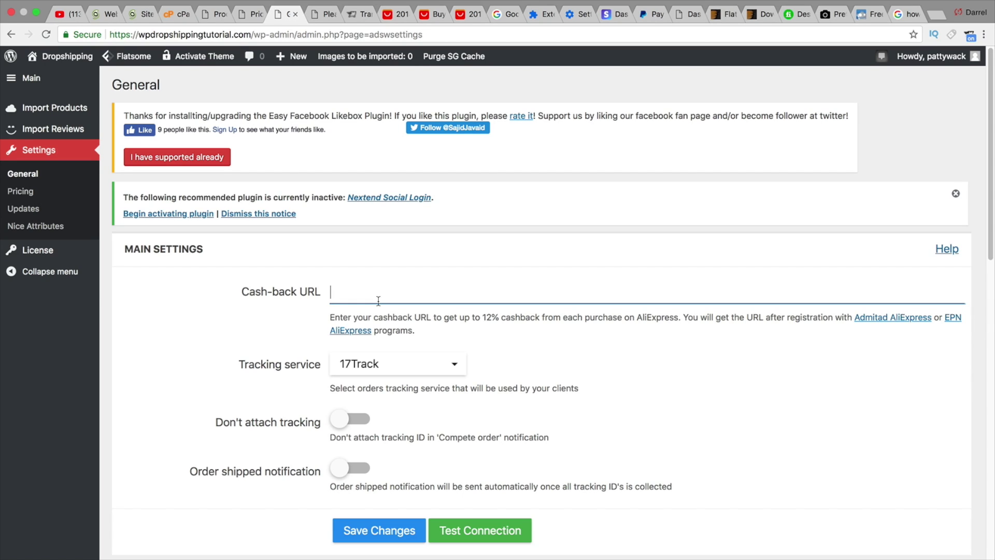
Compare the pending AliExpress order review against the watch listing priced US $3.41 - 3.54.
left_click(393, 14)
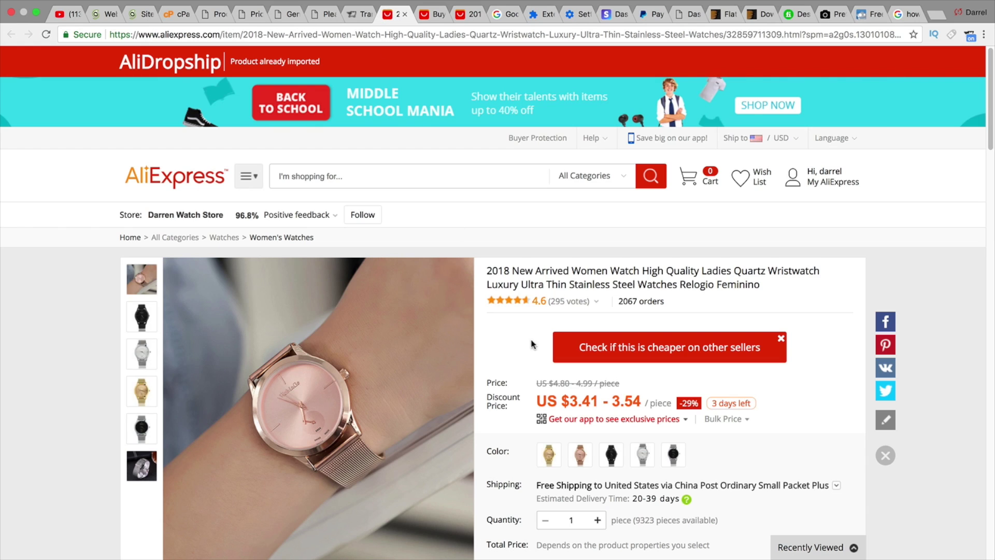
left_click_drag(641, 400, 538, 402)
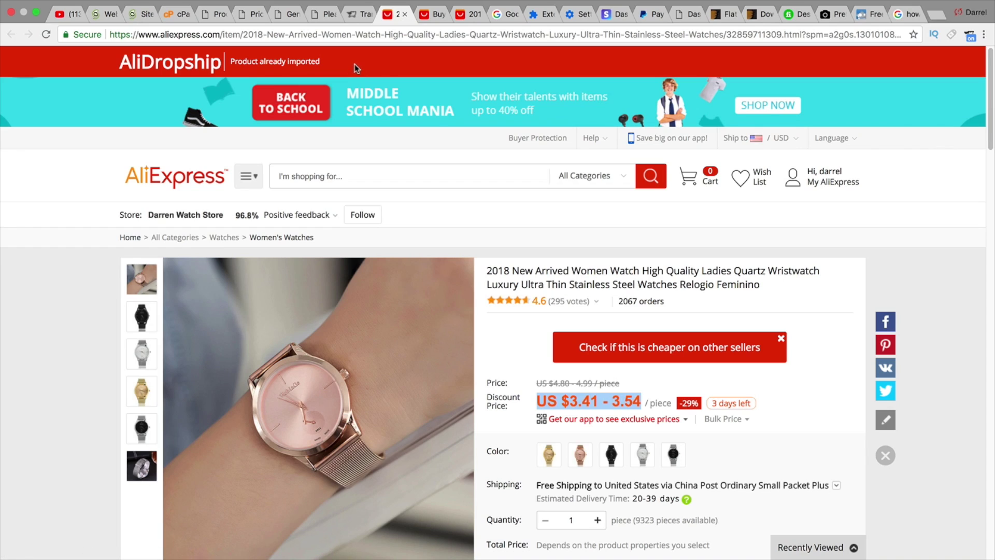
left_click(352, 20)
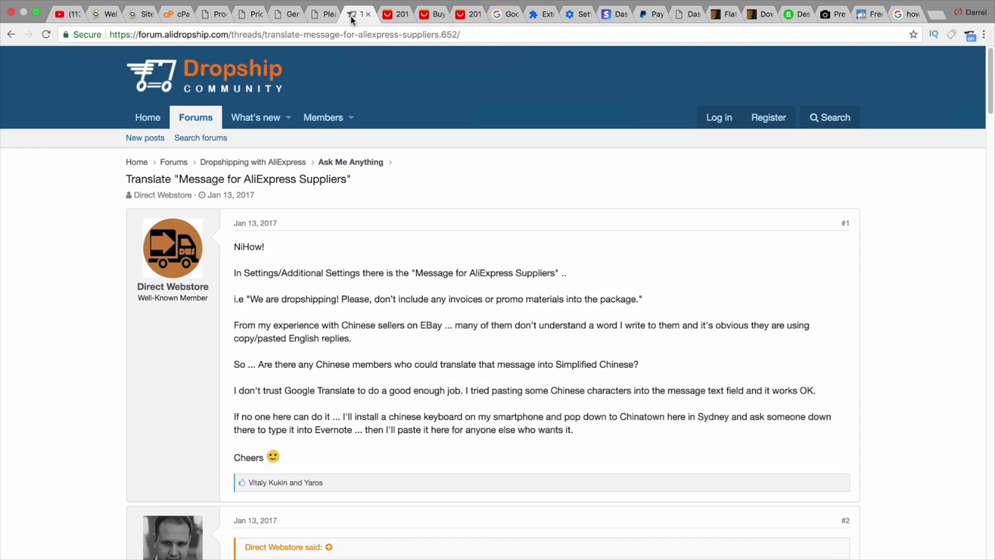
left_click(313, 18)
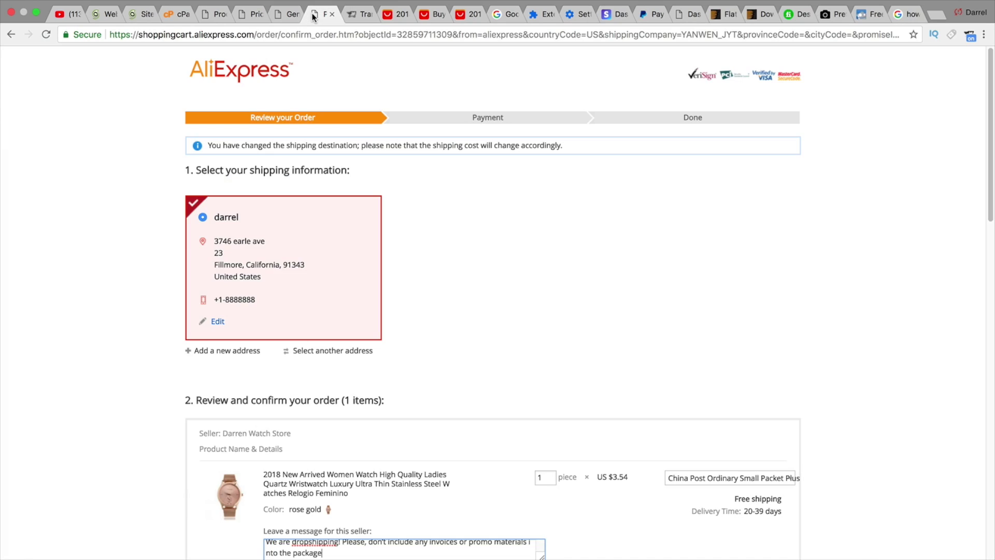
left_click(283, 16)
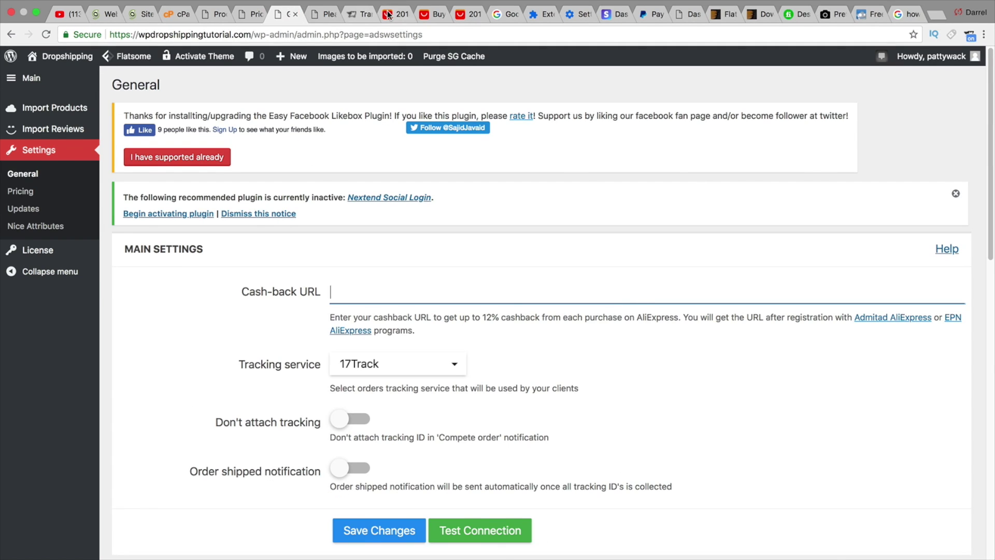
left_click(388, 15)
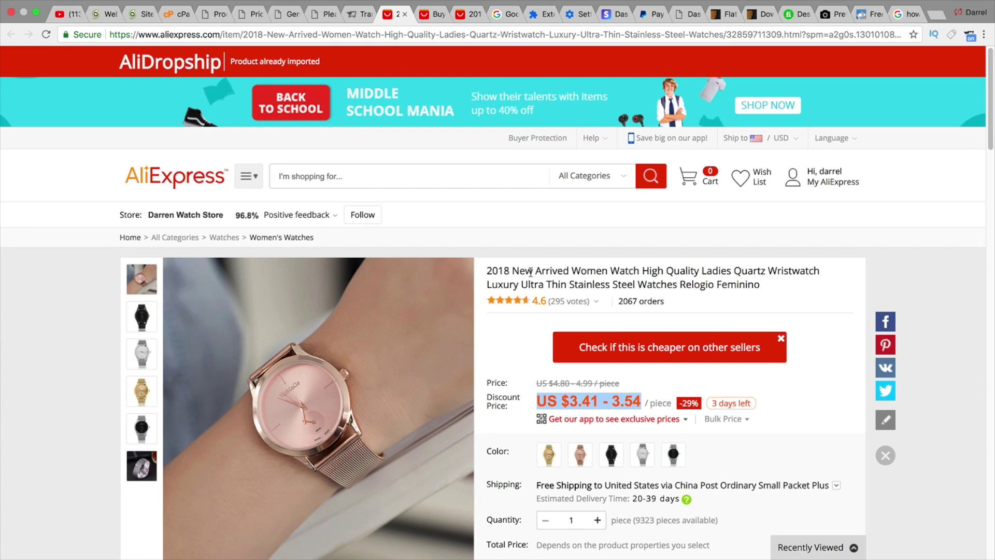
scroll(575, 337, "down", 3)
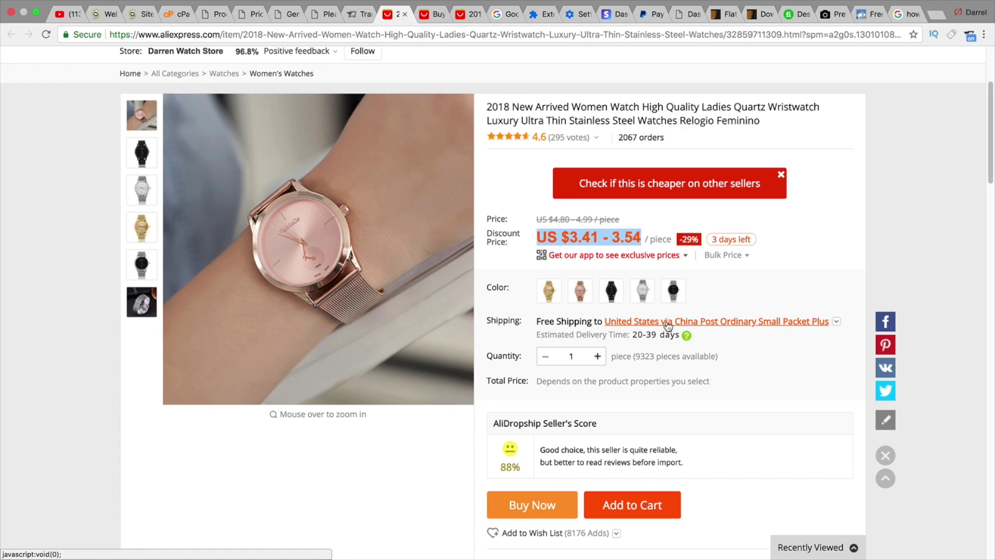
scroll(503, 220, "up", 2)
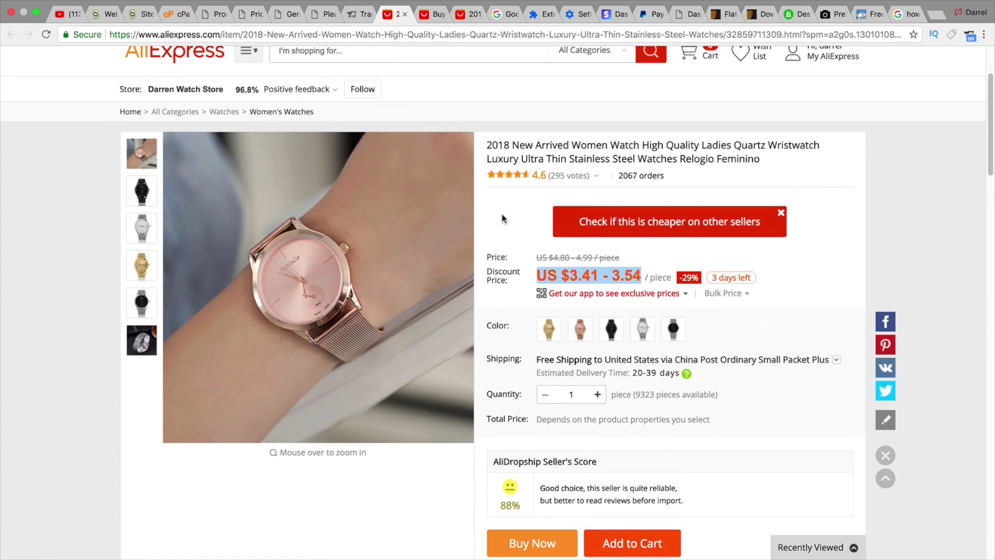
left_click(314, 15)
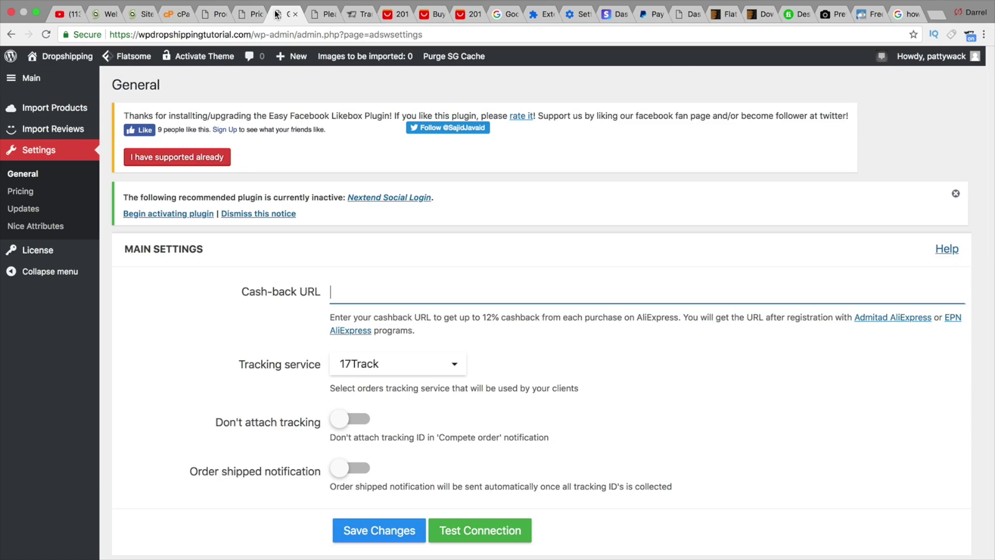
Go to AliDropship's Updates settings page, then visit the gurlez.com storefront.
left_click(285, 15)
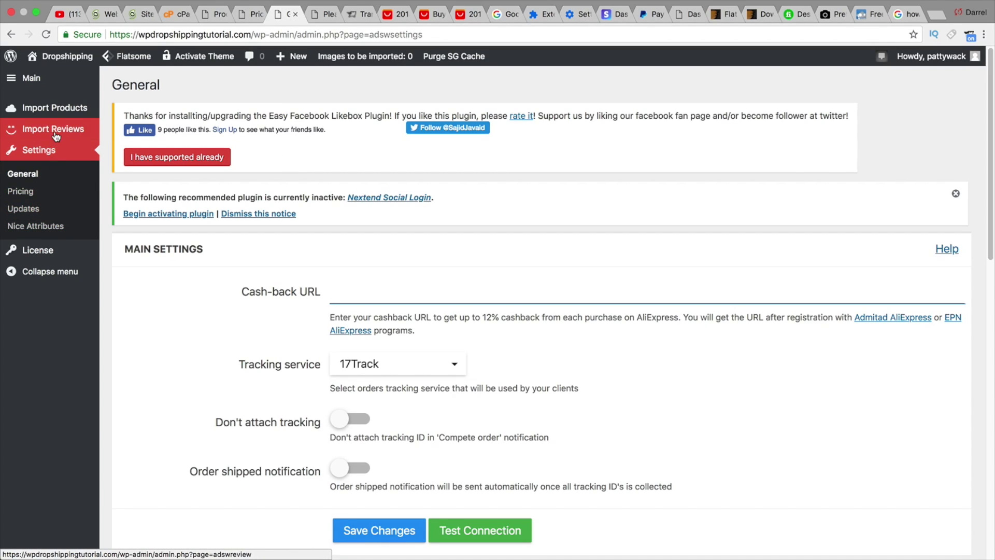
left_click(35, 210)
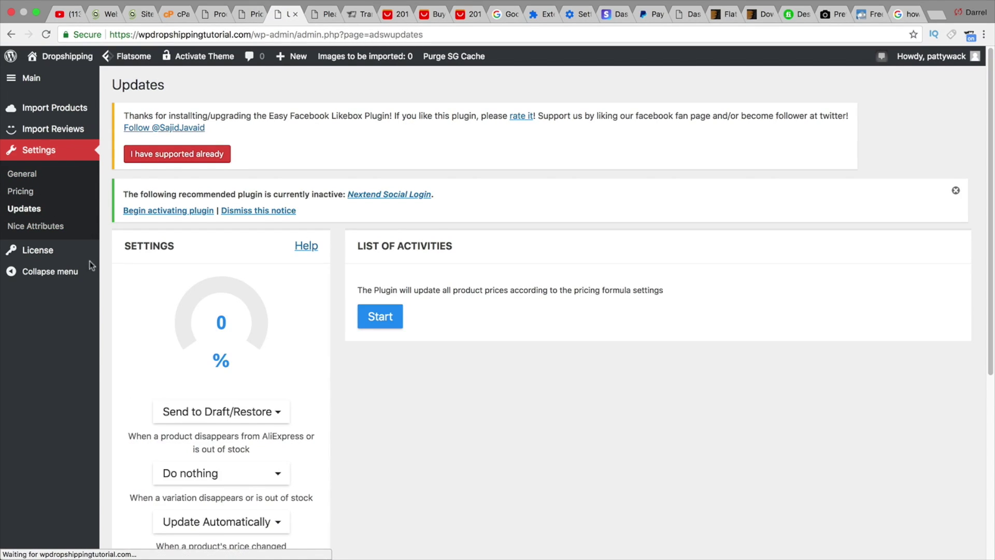
mouse_move(47, 56)
left_click(59, 77)
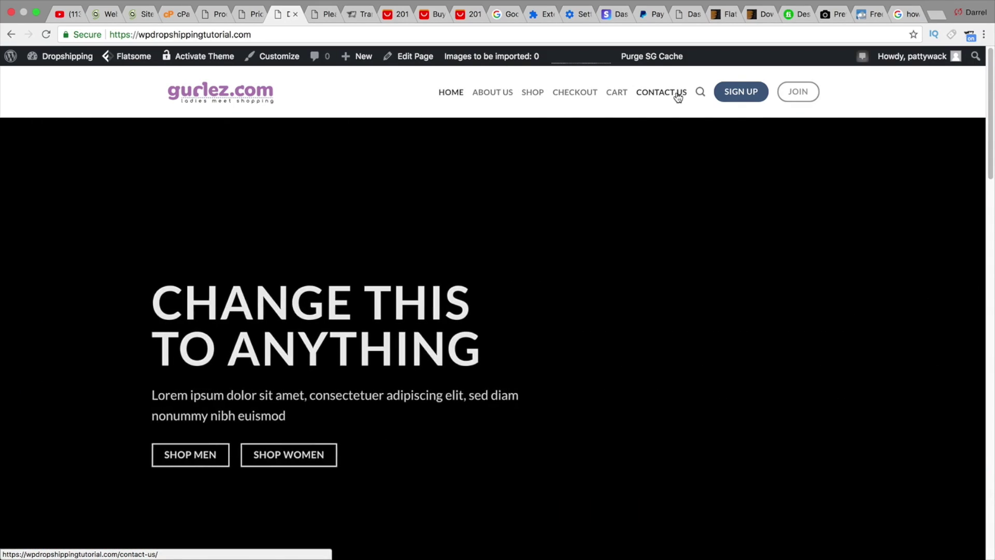
Browse the Watches category and open the $9.95 2017 PINBO HOT Starry sky watch.
scroll(591, 264, "down", 5)
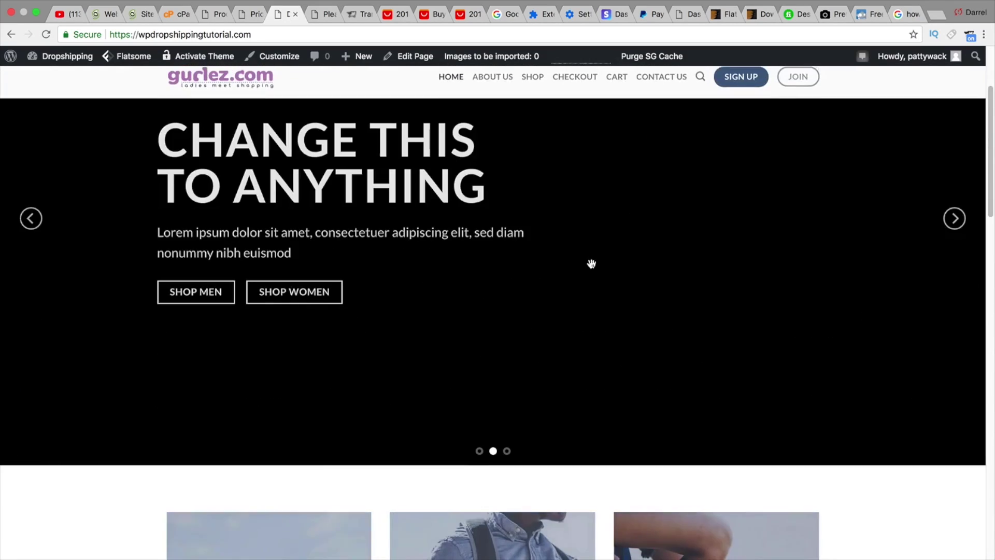
scroll(589, 264, "down", 3)
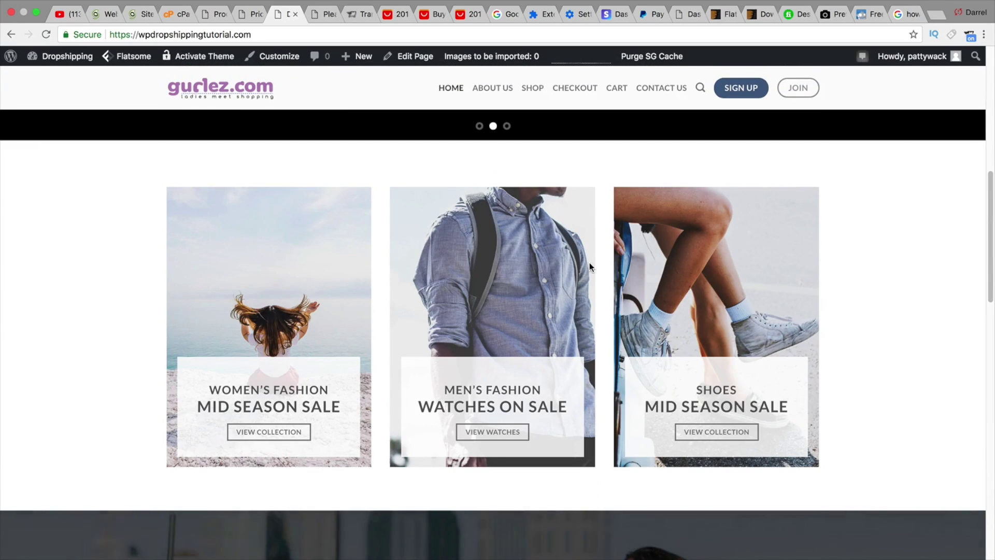
left_click(505, 433)
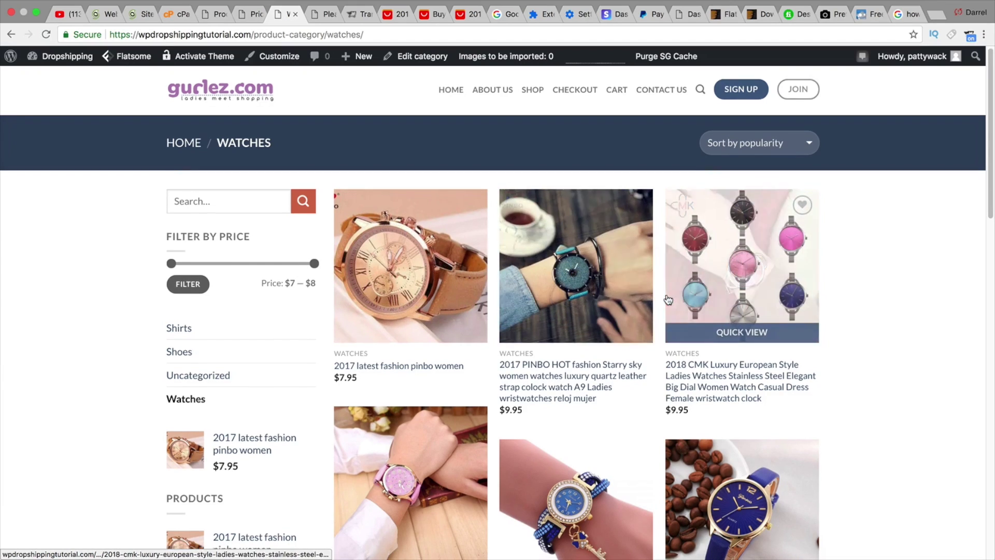
scroll(667, 296, "down", 2)
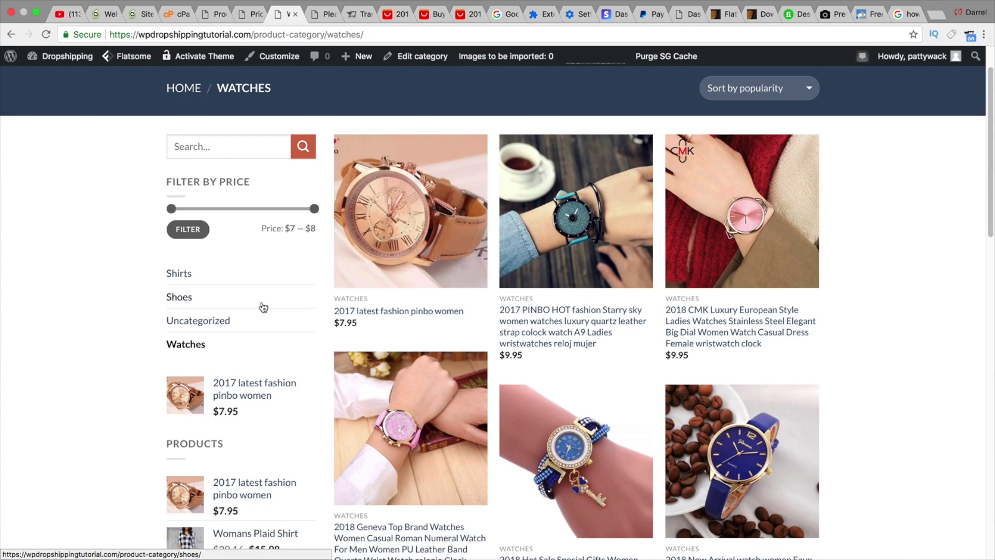
scroll(263, 306, "down", 7)
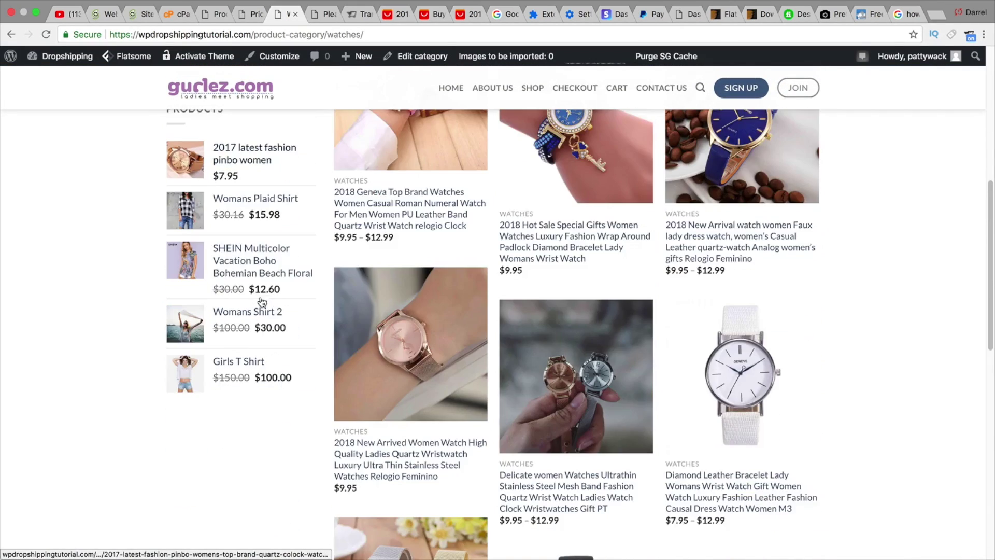
scroll(259, 298, "down", 2)
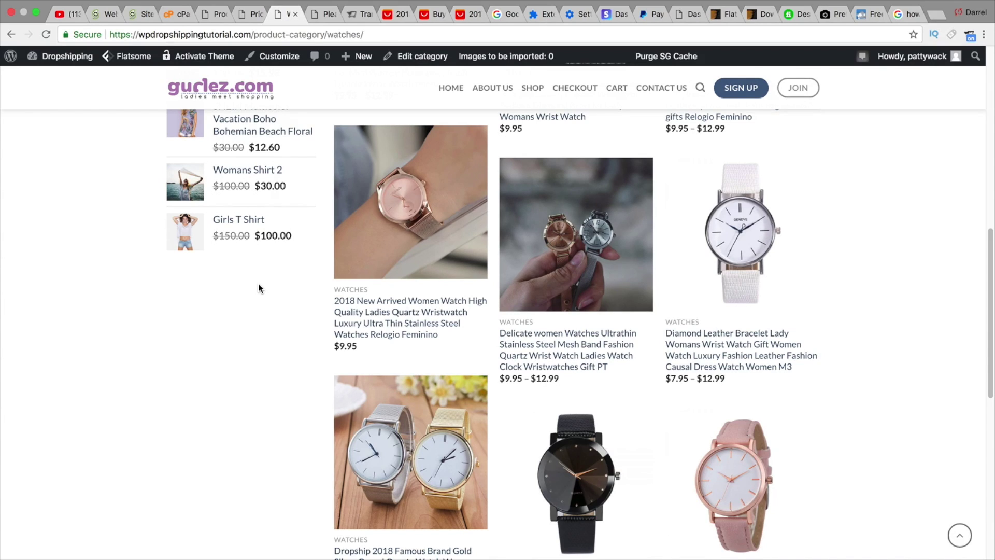
scroll(259, 280, "down", 3)
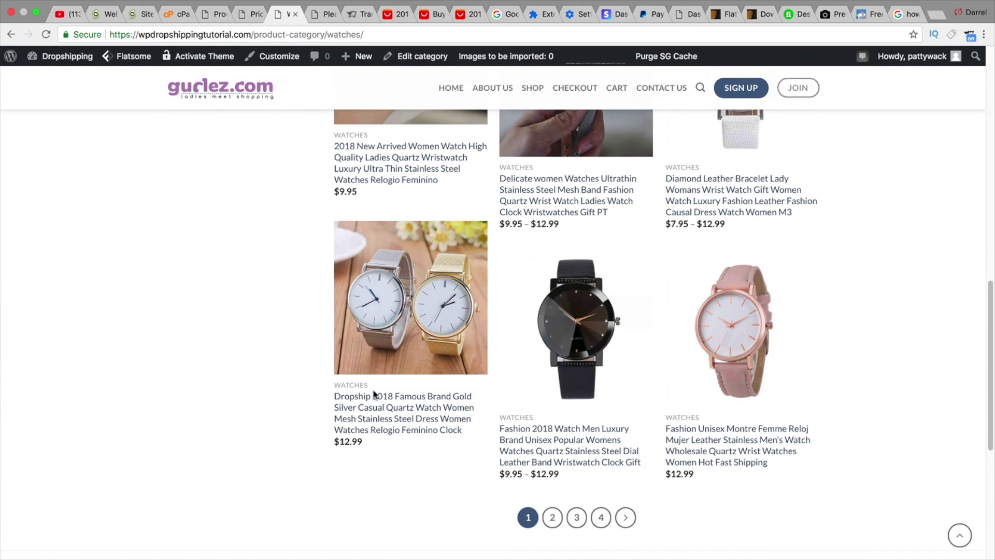
scroll(525, 379, "up", 10)
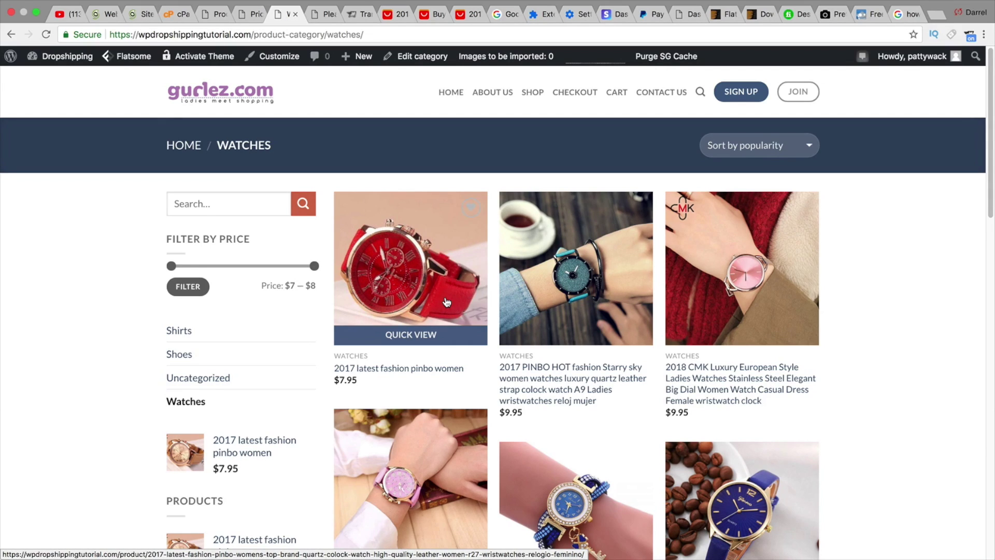
left_click(548, 269)
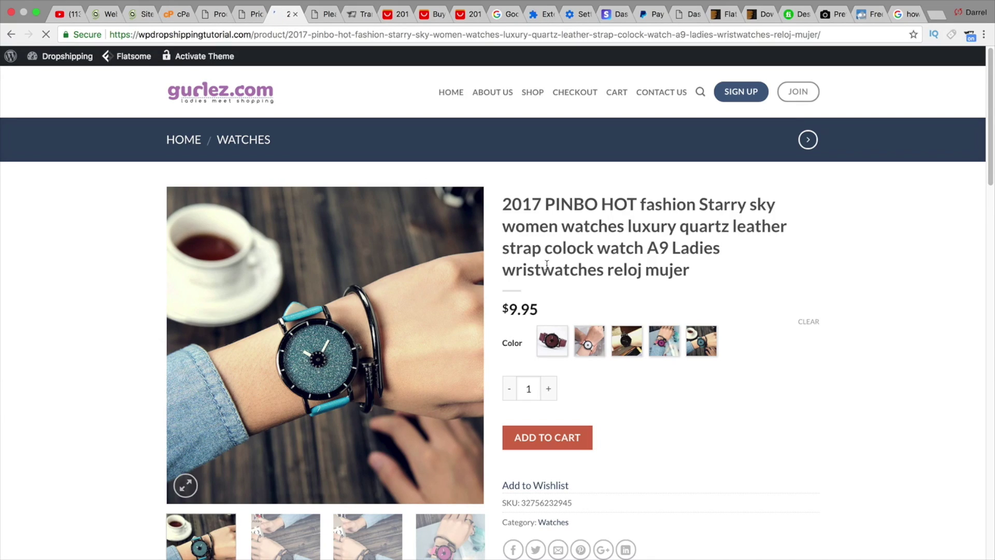
Google-search the PINBO watch photo and scan matching shops like AliExpress, Chinabestmart and Tempus Reges.
right_click(299, 276)
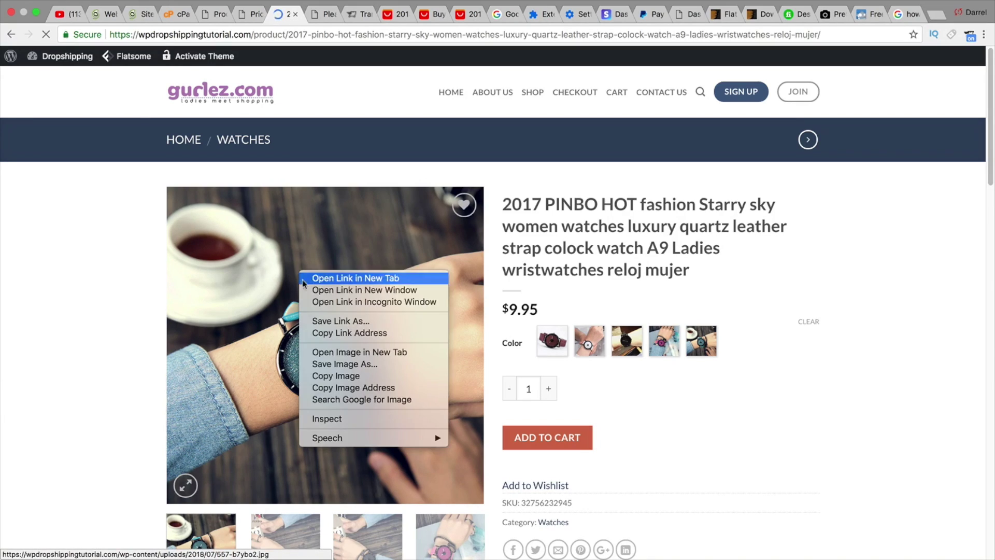
left_click(351, 400)
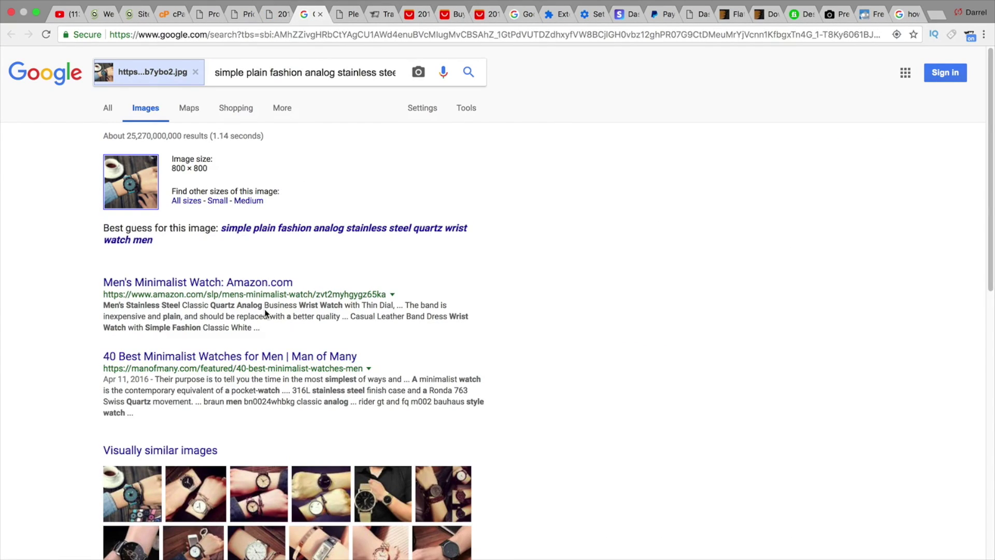
scroll(267, 290, "down", 5)
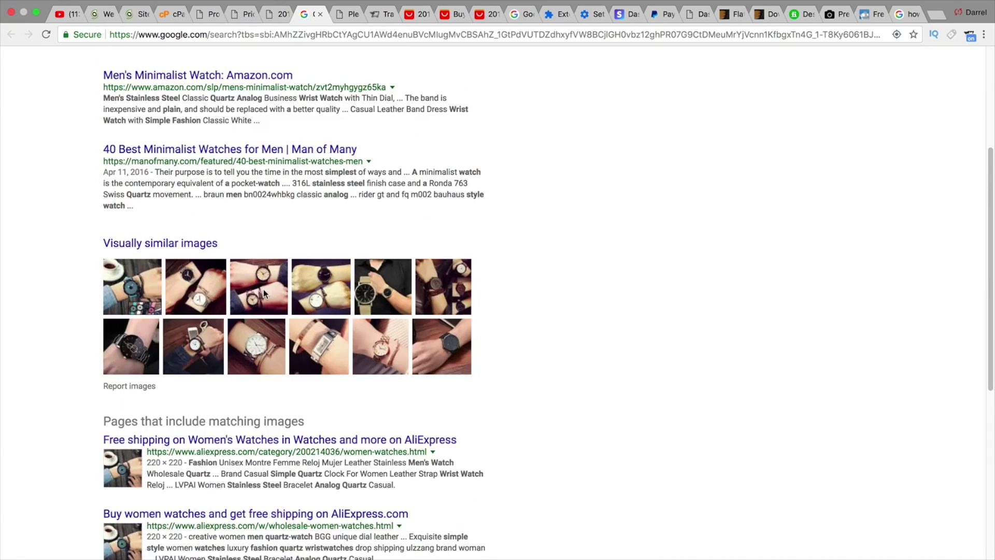
scroll(263, 289, "down", 4)
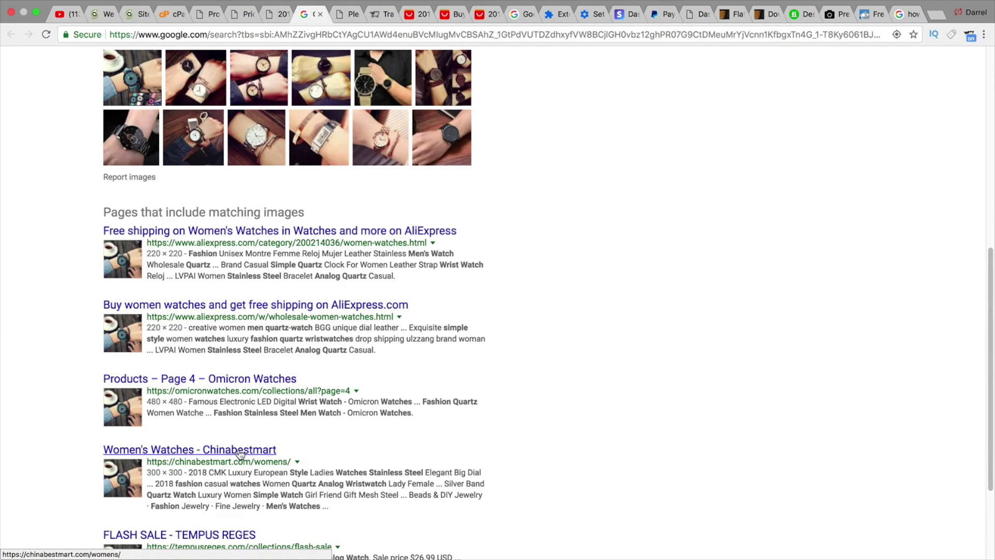
scroll(231, 369, "down", 3)
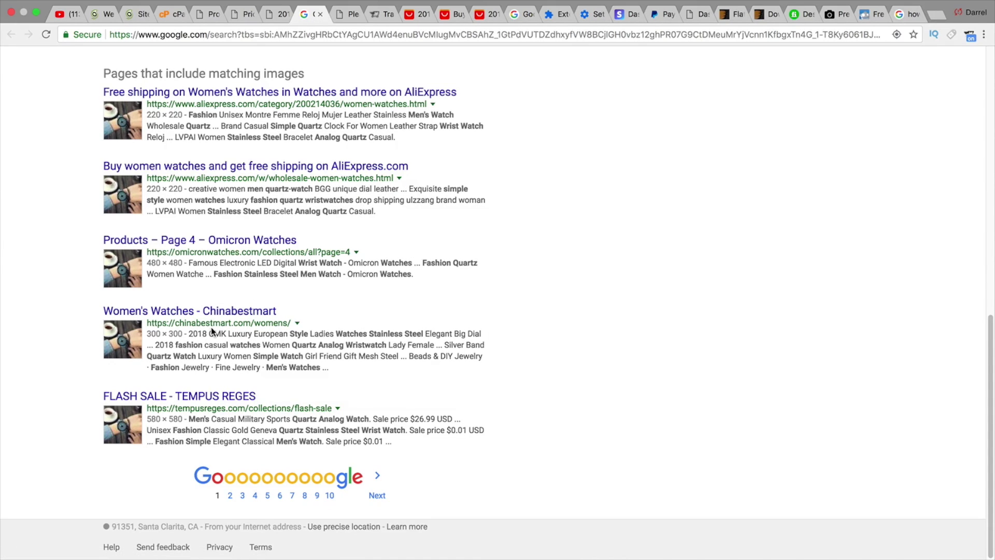
scroll(211, 328, "up", 10)
scroll(306, 280, "down", 10)
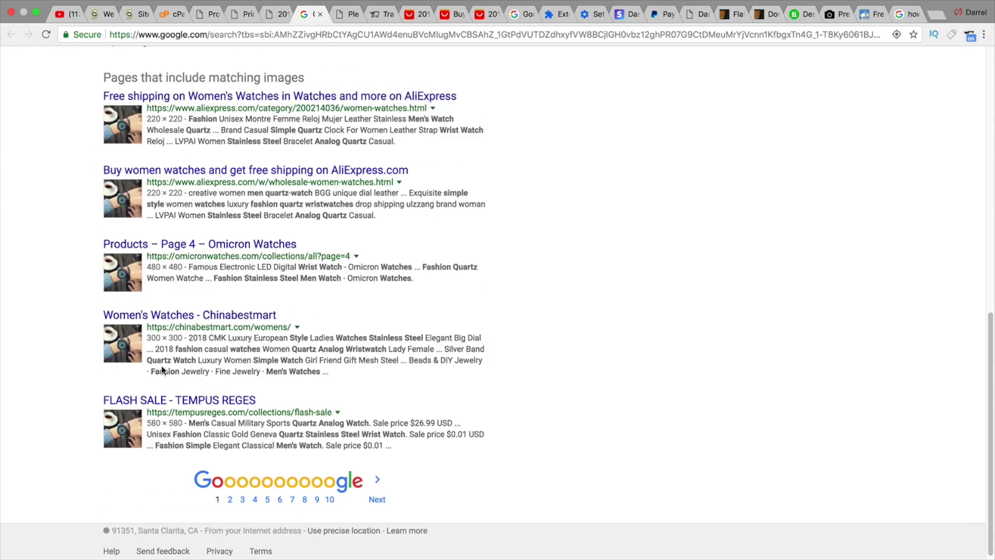
scroll(300, 380, "up", 10)
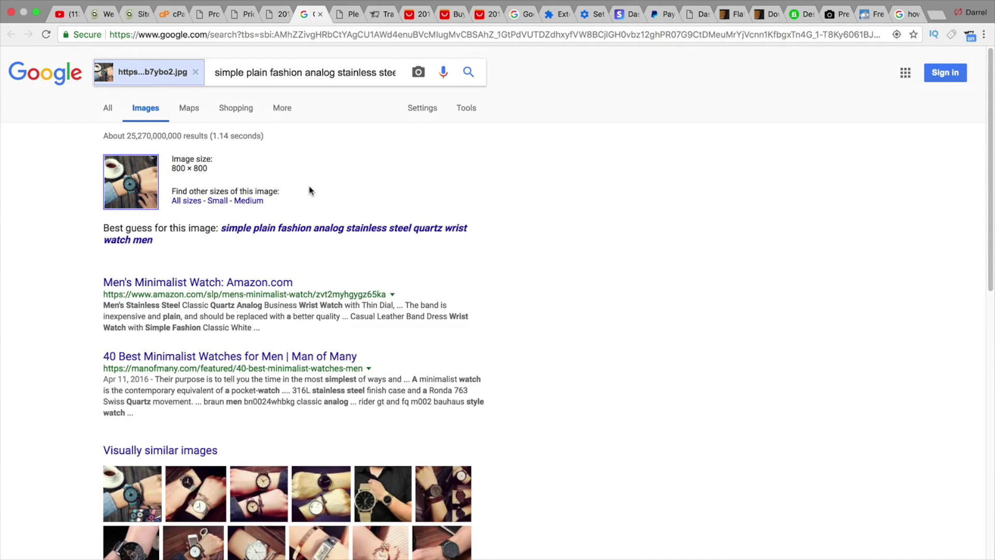
Back on the PINBO watch product page, advance through four photos in its gallery.
left_click(280, 16)
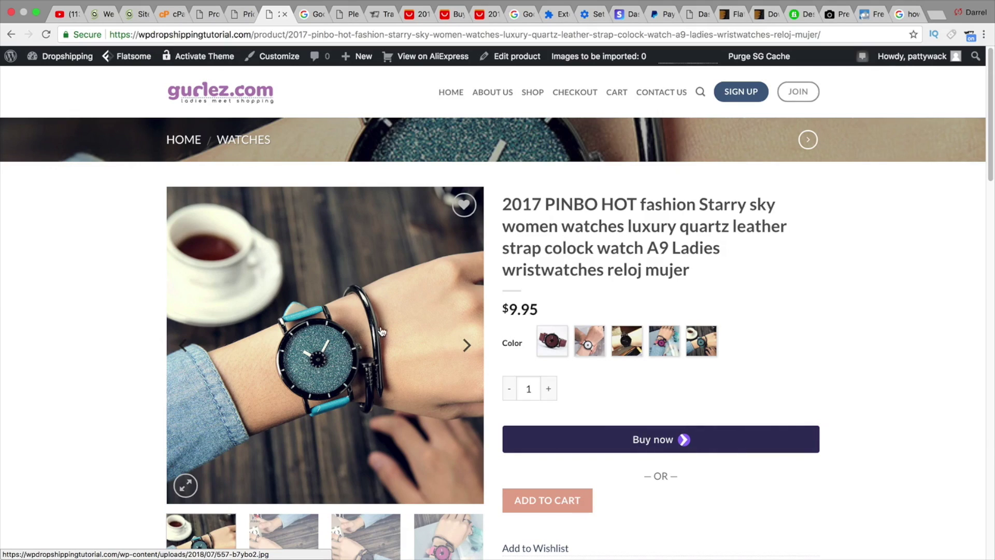
left_click(466, 345)
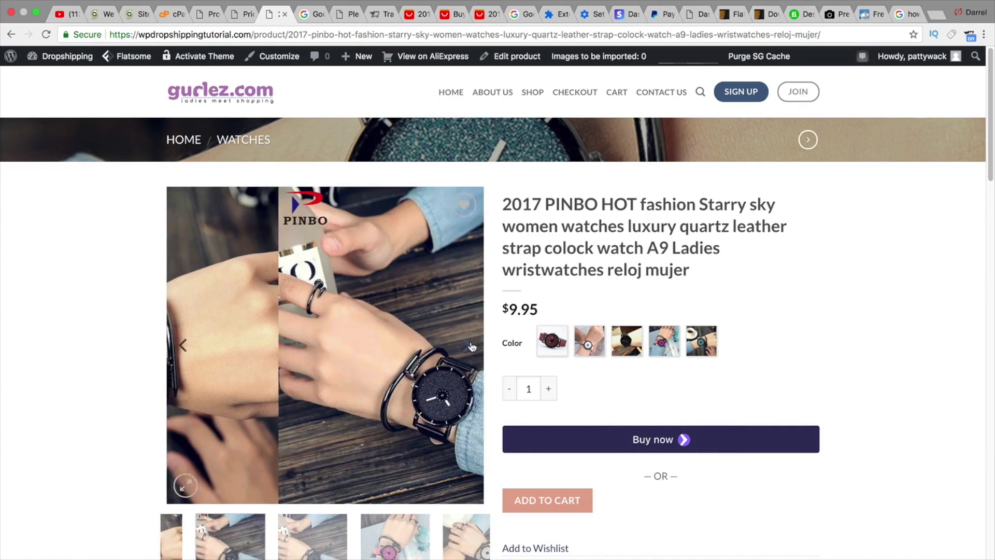
left_click(471, 346)
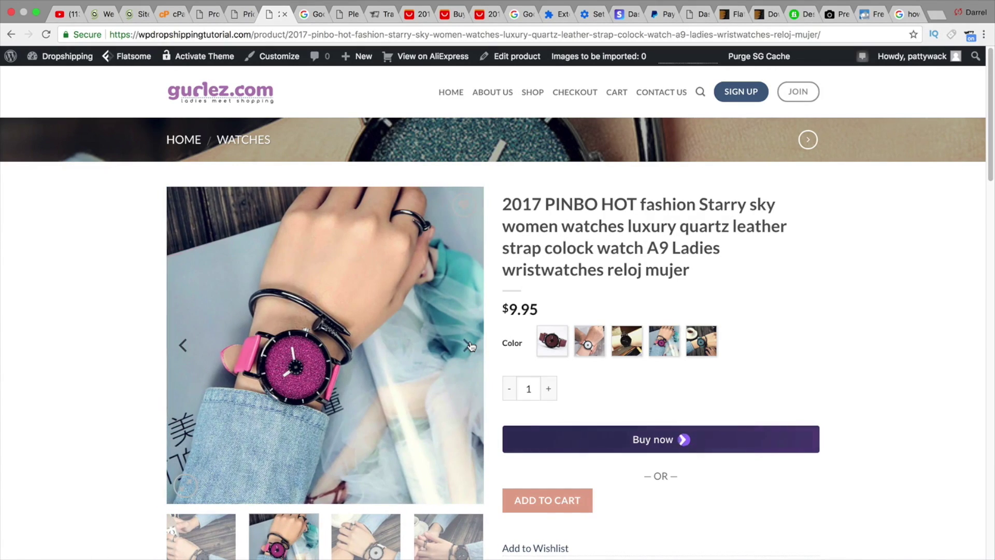
left_click(472, 346)
left_click(472, 347)
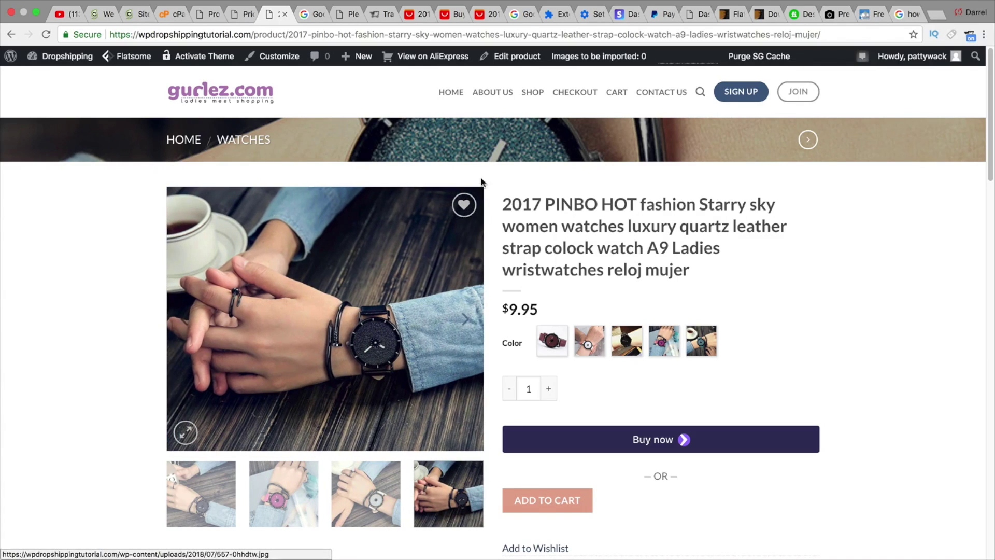
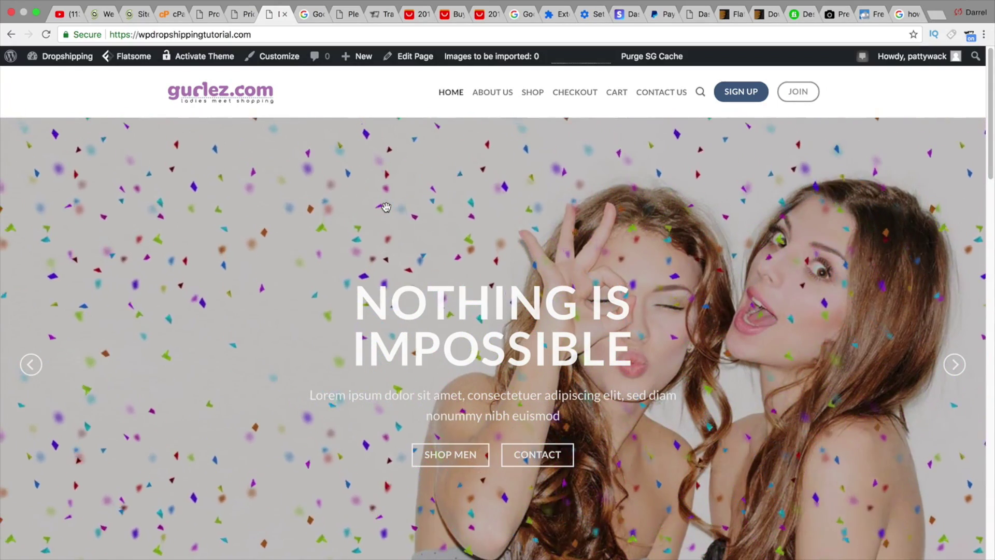
Load facebook.com in the Google tab and log in with the saved credentials.
left_click(311, 14)
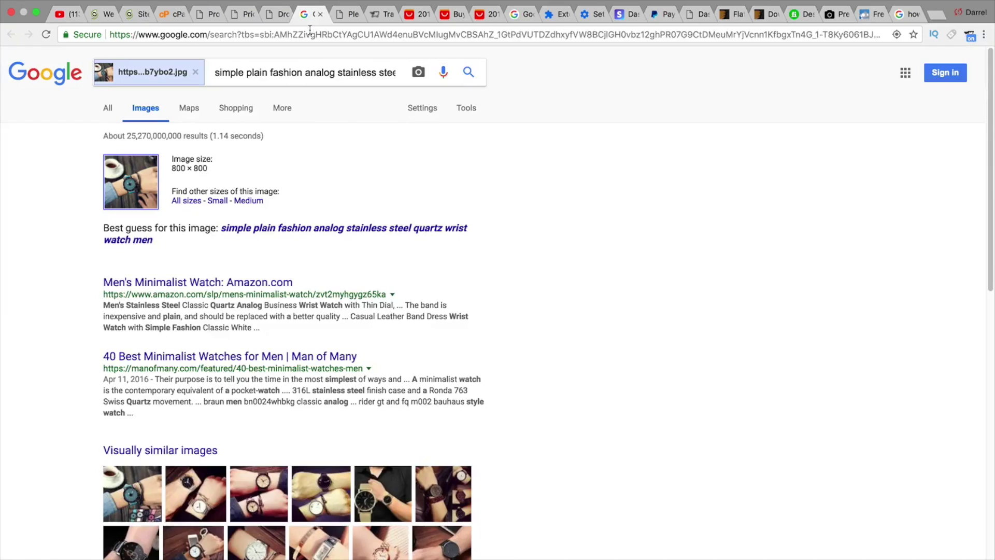
left_click(310, 31)
type("face")
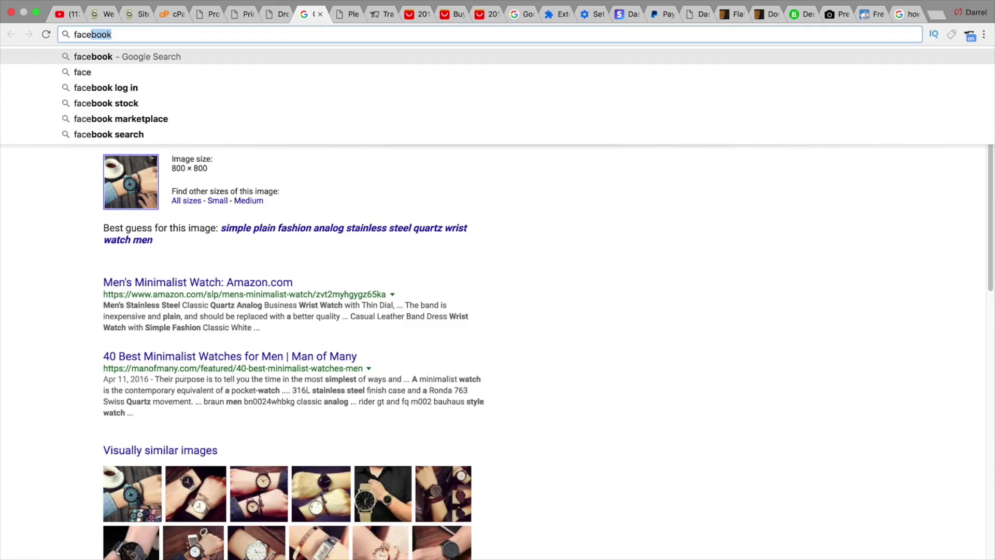
type("book.c")
key("Return")
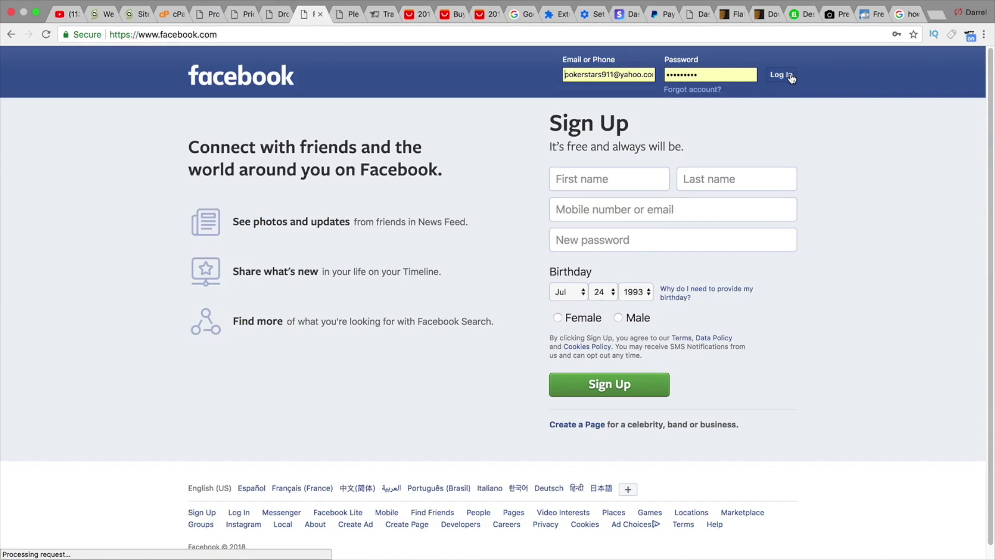
left_click(788, 76)
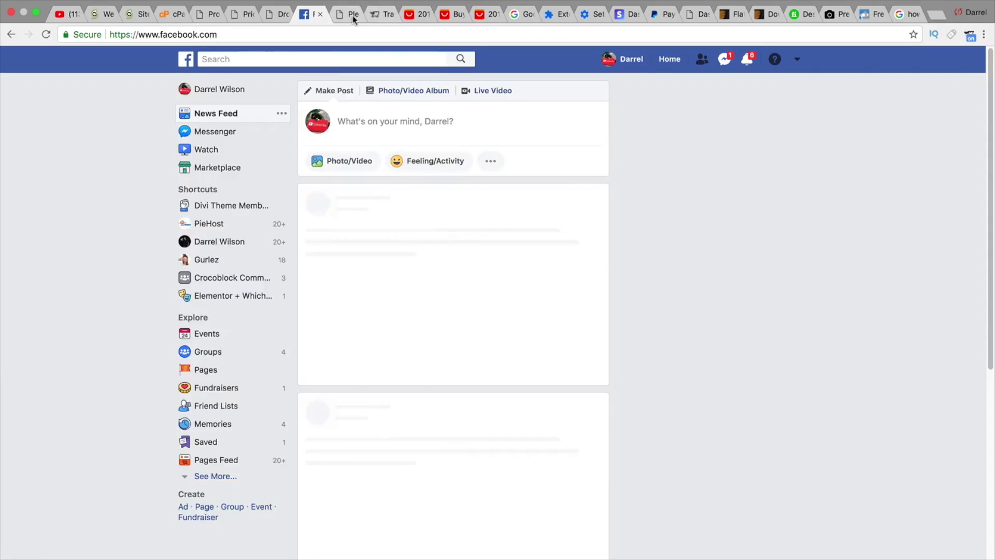
Replace the AliExpress order page with the google.com homepage.
left_click(351, 14)
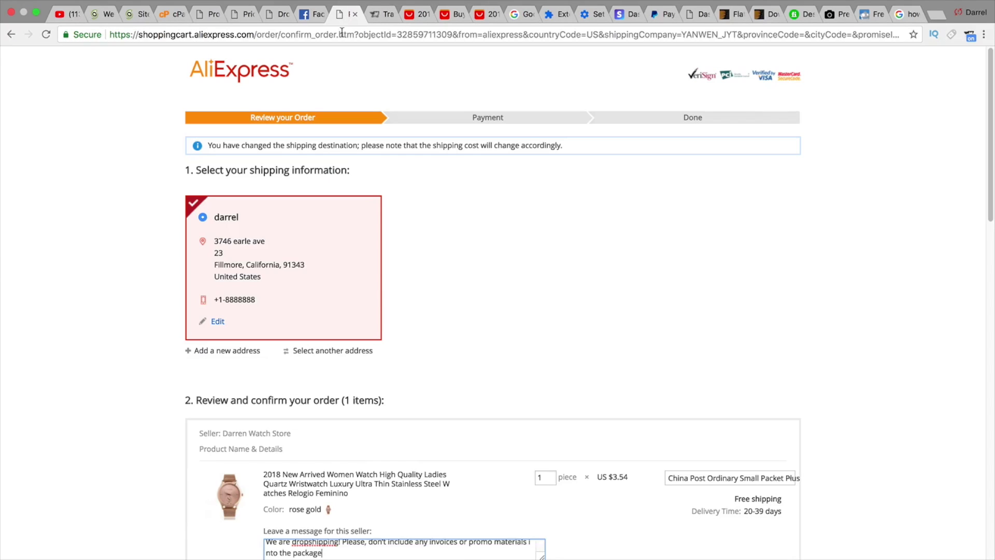
left_click(342, 35)
type("google.com")
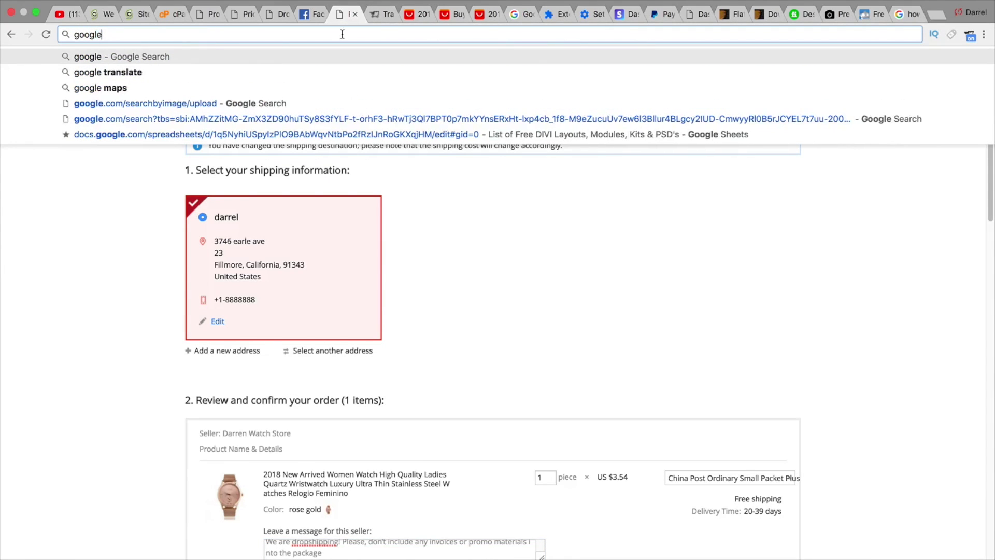
key("Return")
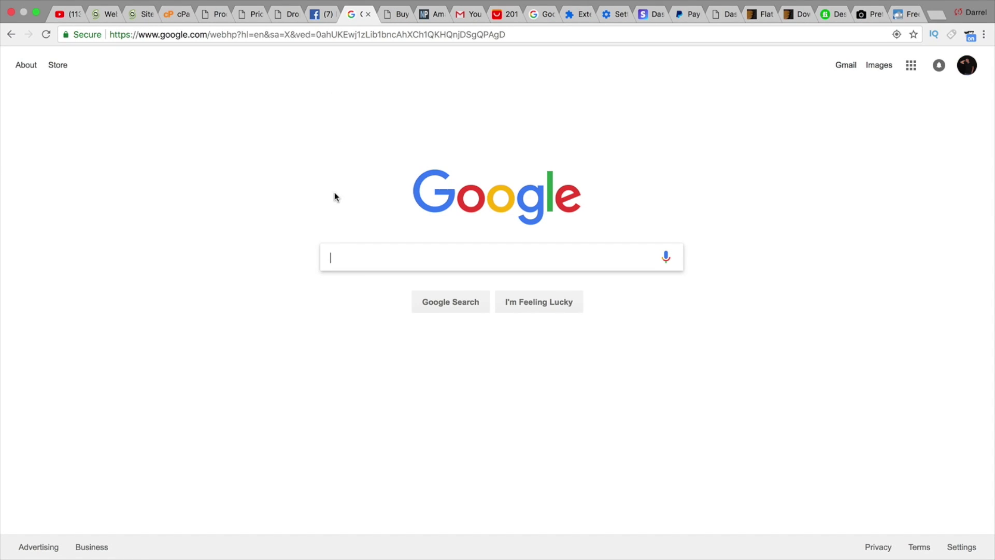
Search Google for 'red dresses' to show sponsored shopping ads, then go back to Facebook.
type("red dresses")
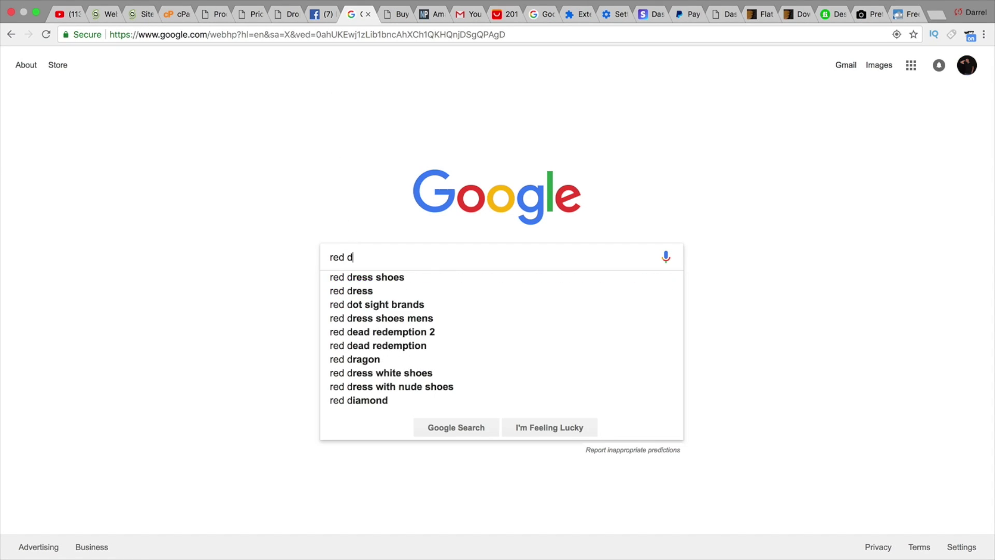
key("Return")
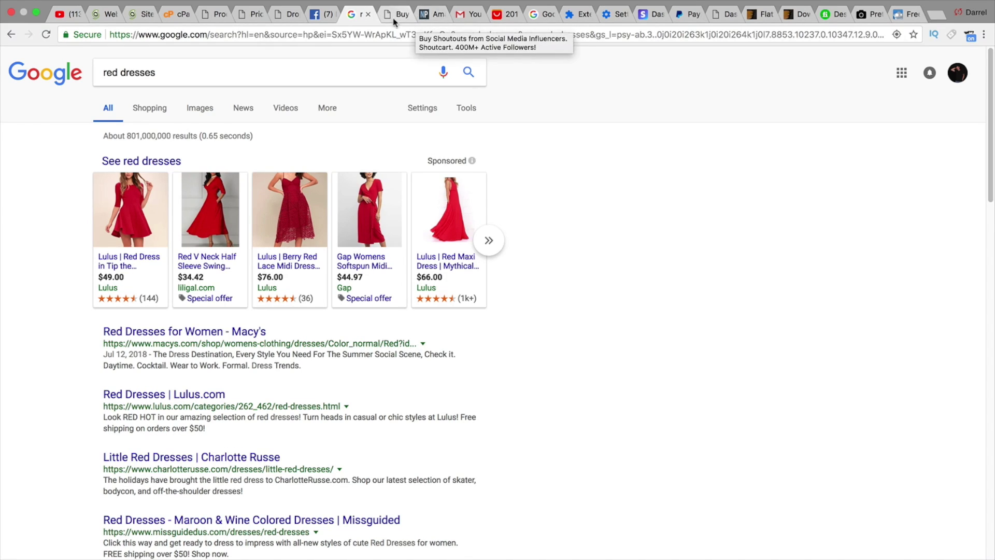
left_click(323, 17)
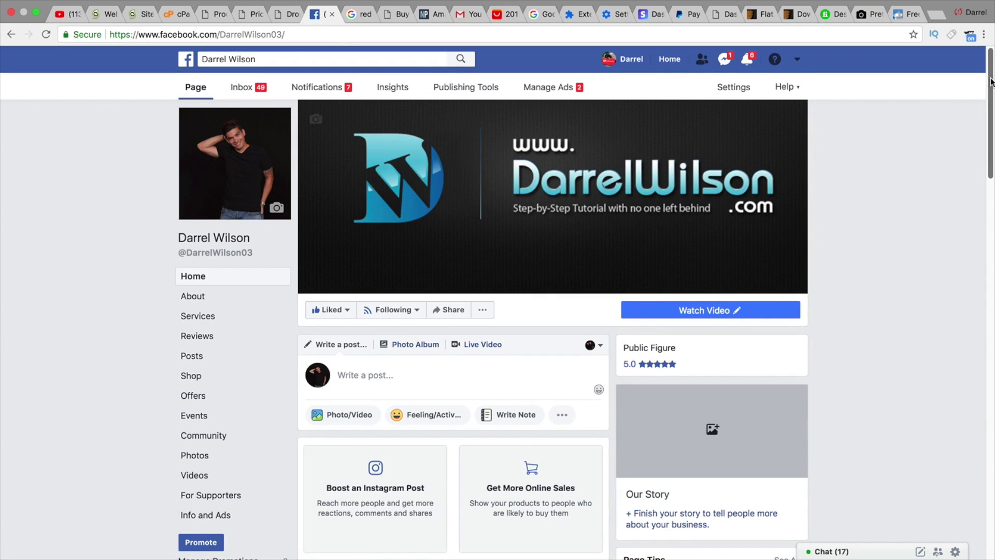
left_click_drag(985, 83, 979, 111)
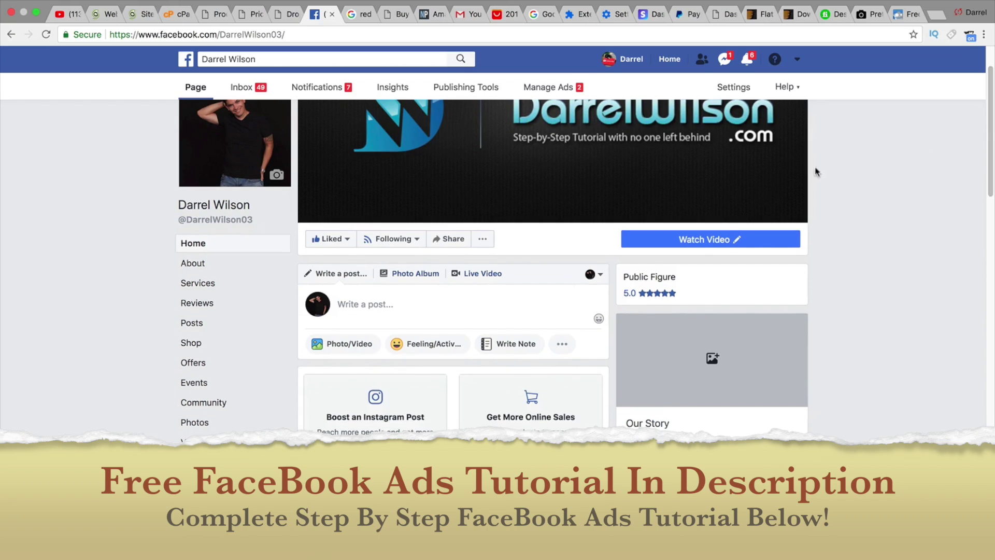
mouse_move(669, 245)
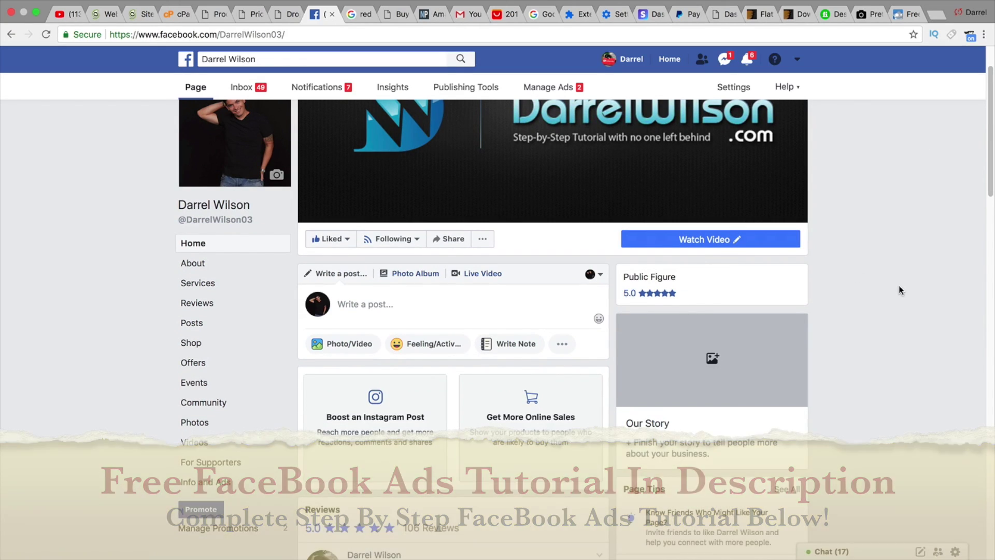
scroll(896, 290, "up", 3)
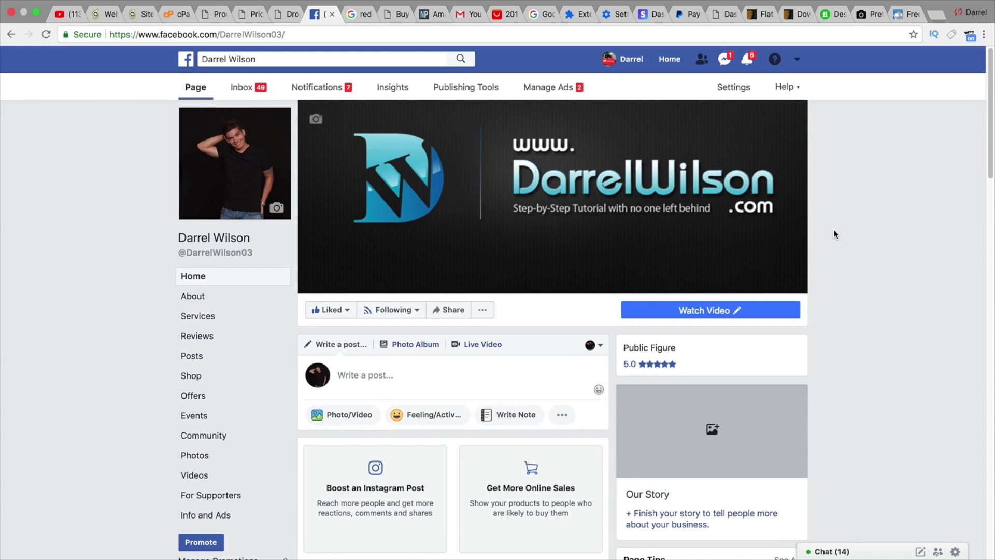
scroll(834, 218, "down", 10)
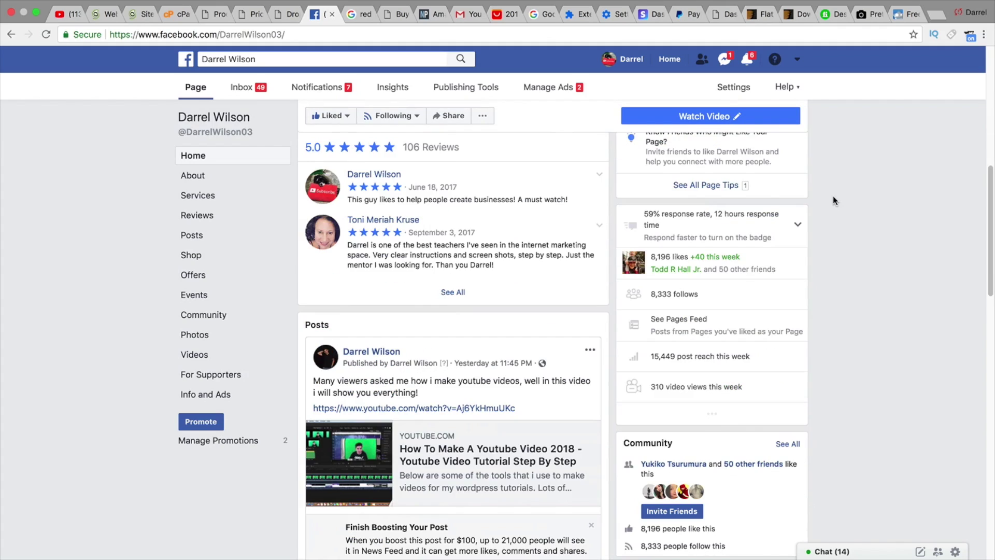
scroll(831, 198, "down", 5)
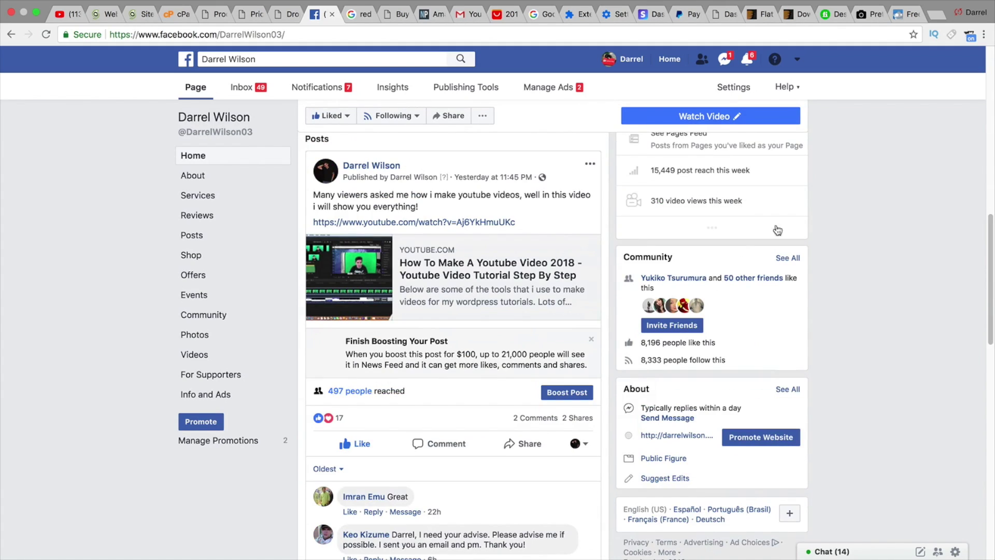
scroll(513, 386, "down", 1)
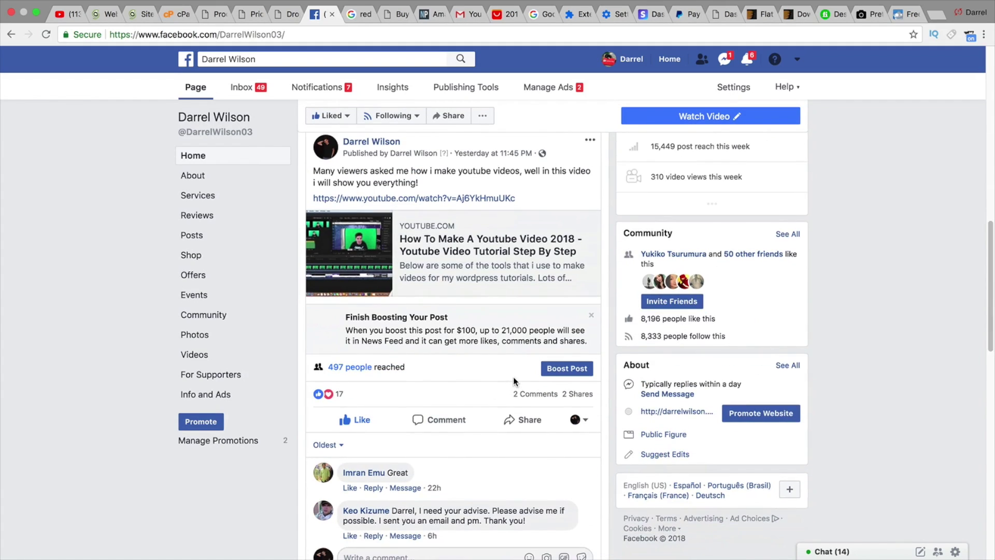
scroll(513, 381, "down", 5)
scroll(515, 381, "up", 5)
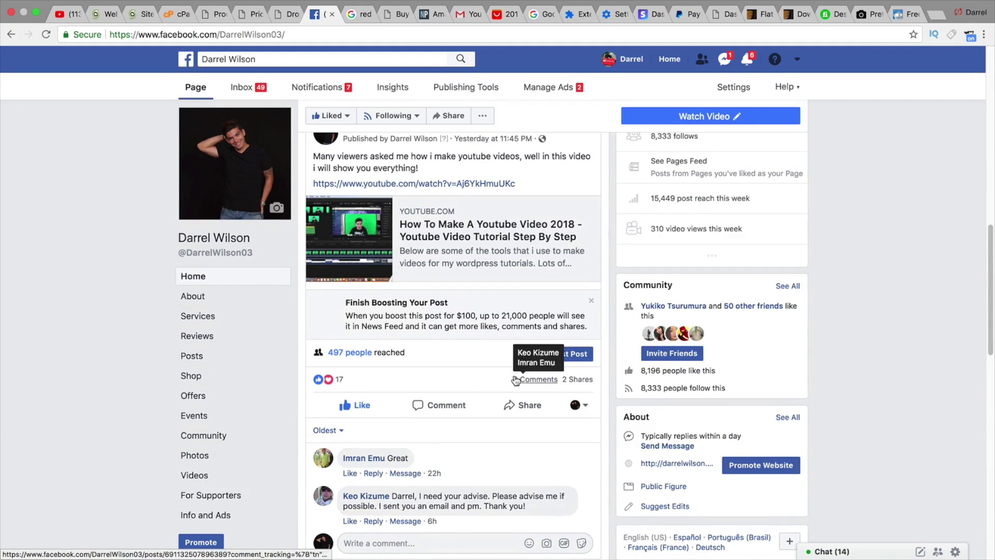
scroll(516, 381, "up", 15)
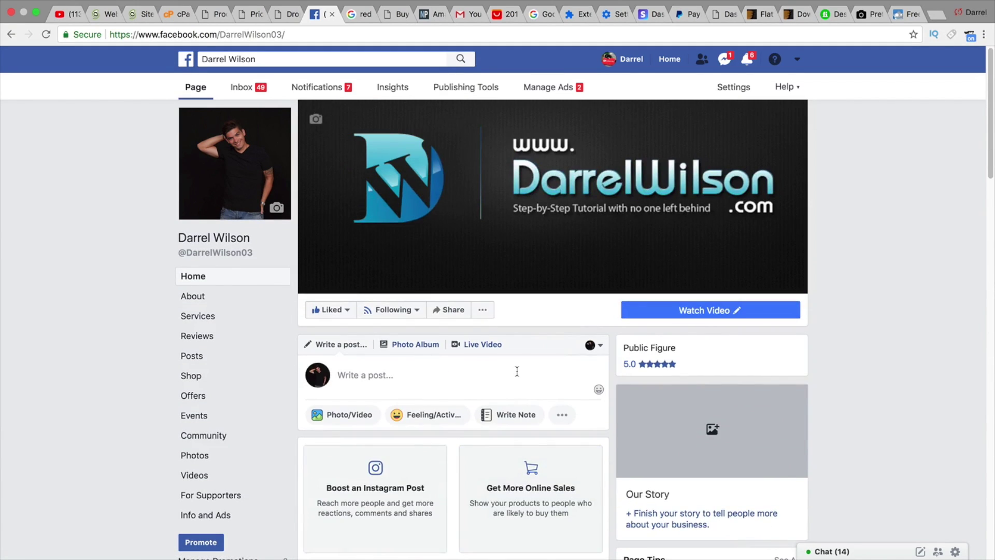
scroll(517, 371, "down", 15)
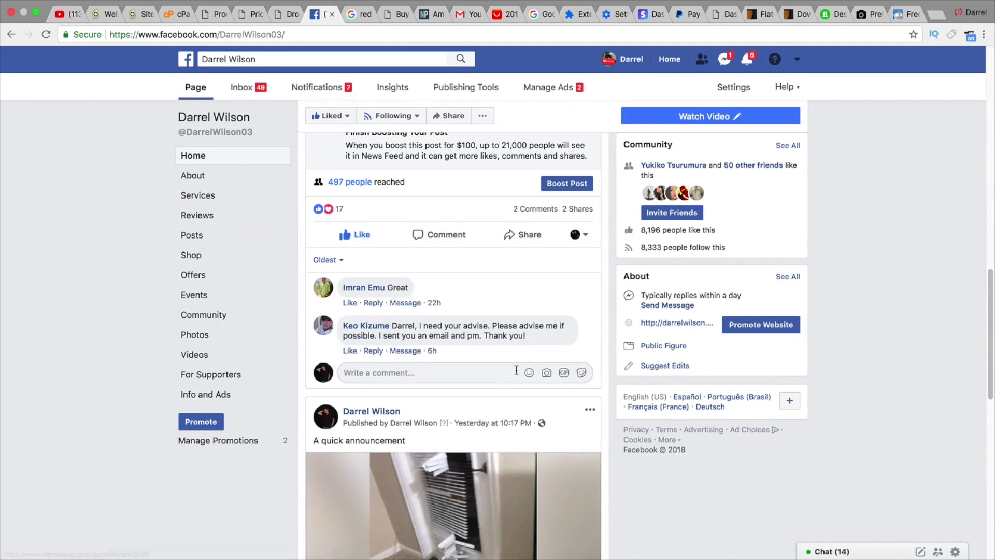
scroll(516, 370, "down", 7)
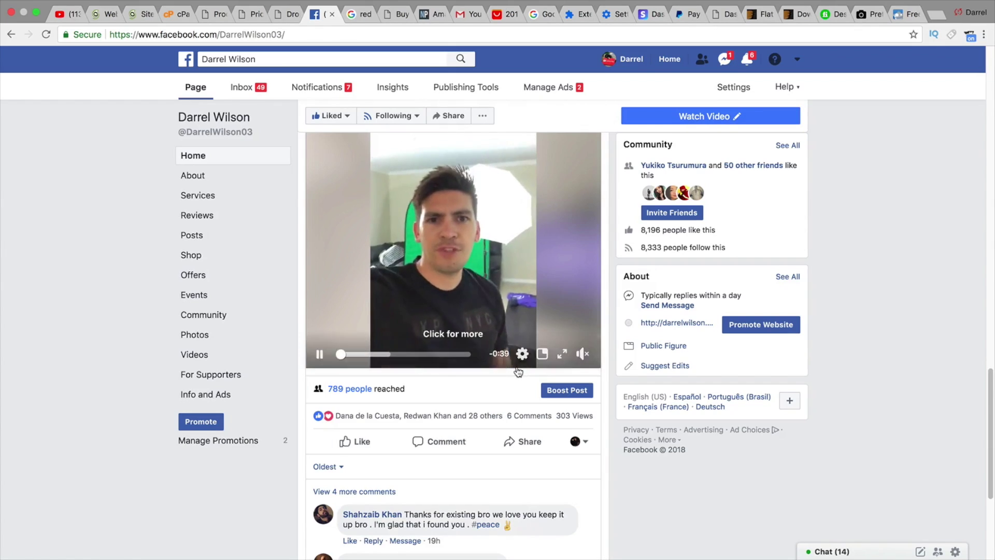
scroll(518, 369, "down", 2)
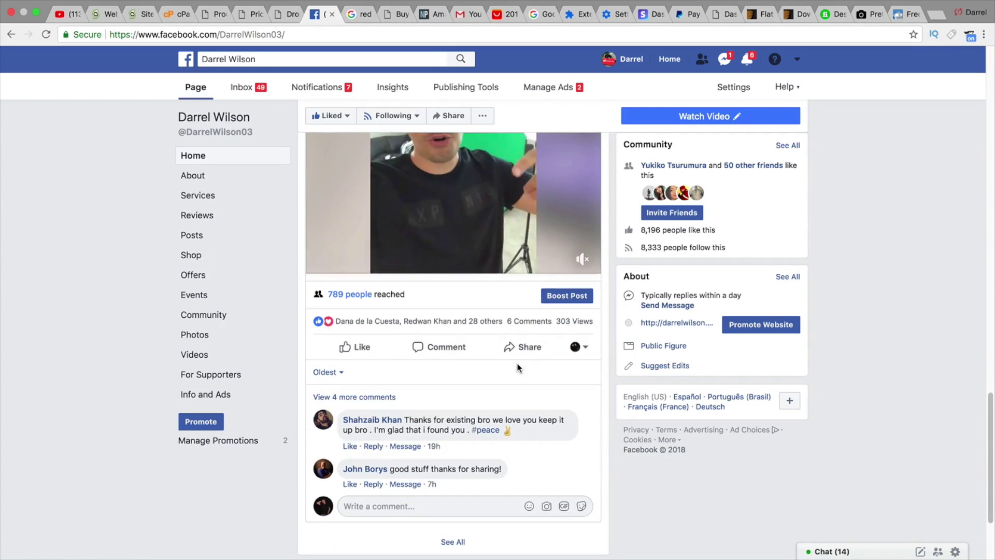
scroll(517, 367, "down", 3)
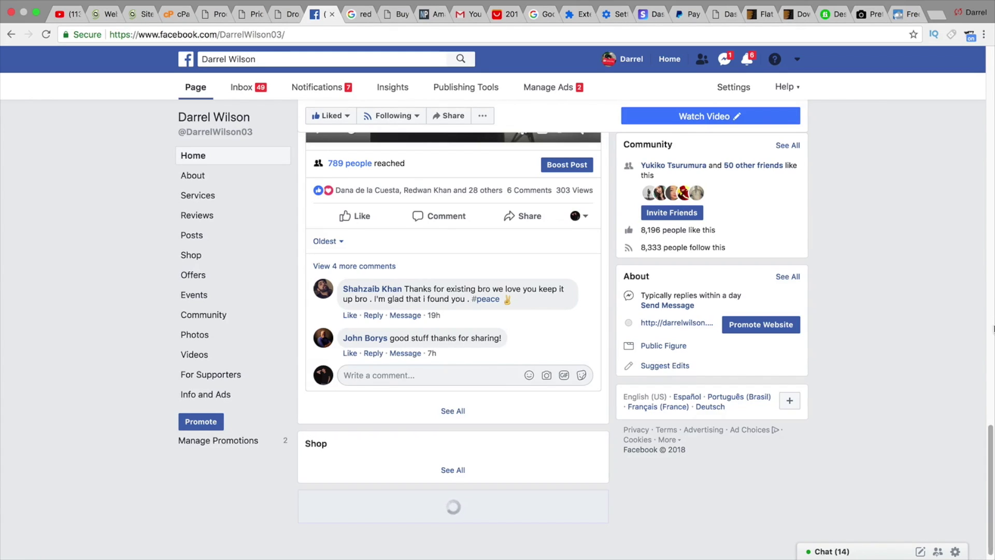
scroll(987, 301, "down", 5)
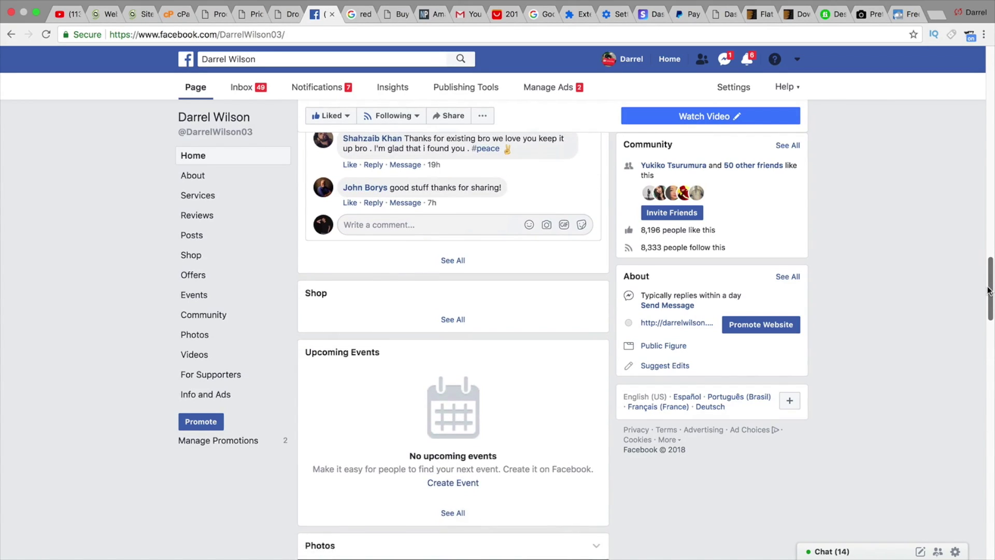
left_click_drag(984, 305, 961, 67)
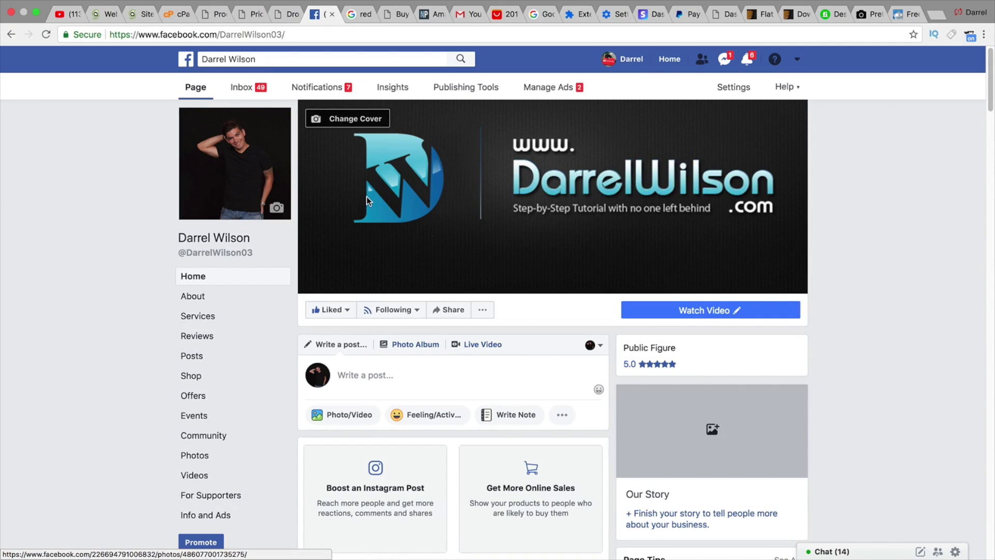
Look over the Lulus ad in the red dresses results, glance at Facebook, then return to the results.
left_click(362, 14)
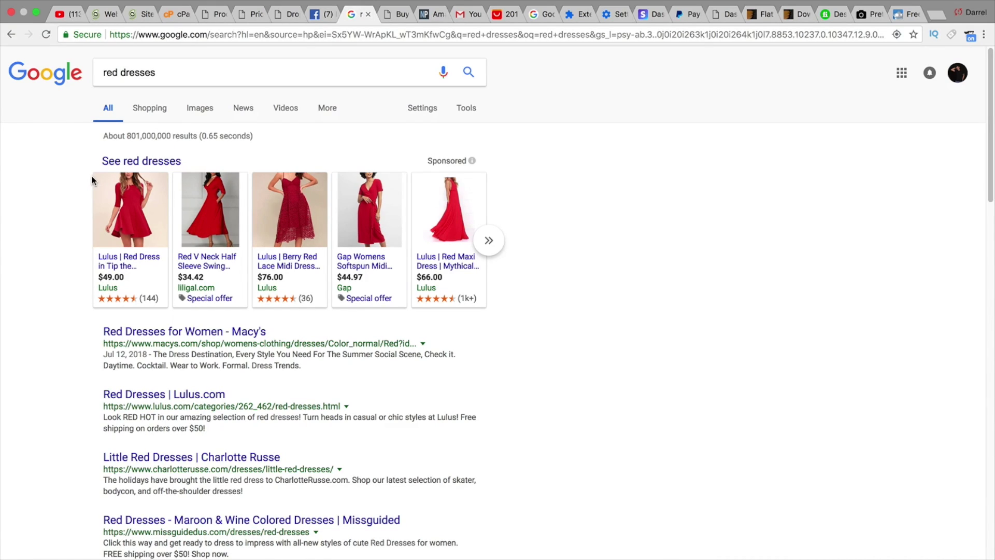
mouse_move(438, 222)
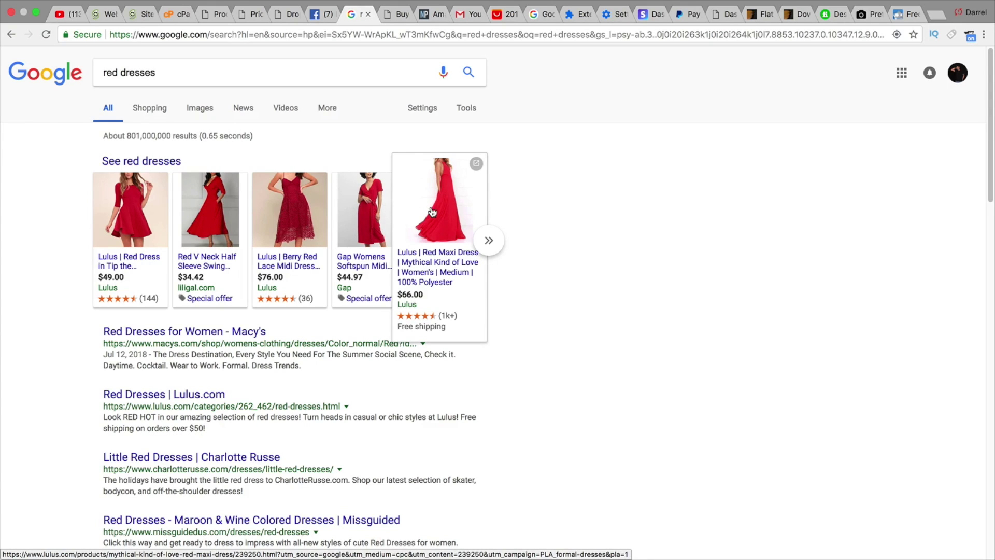
left_click(325, 17)
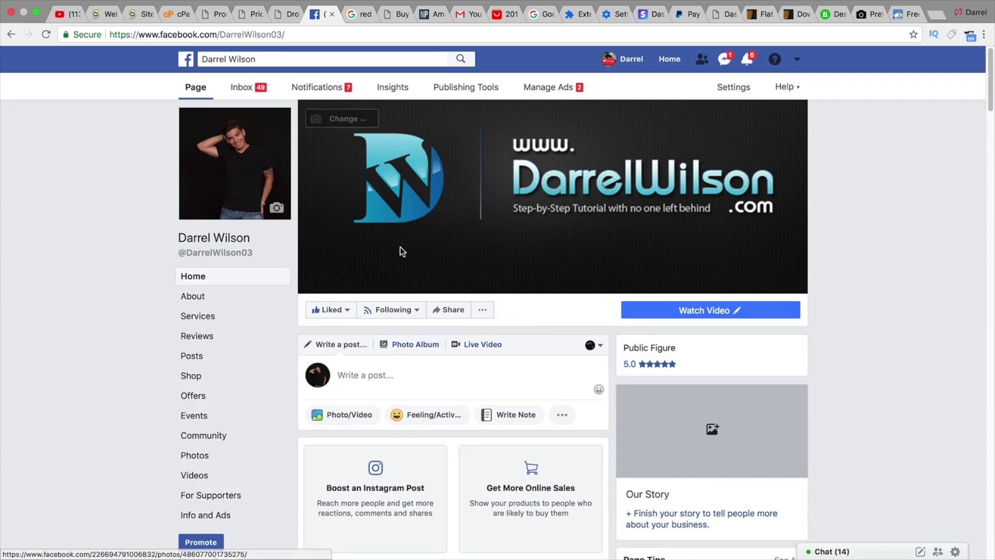
scroll(403, 239, "down", 20)
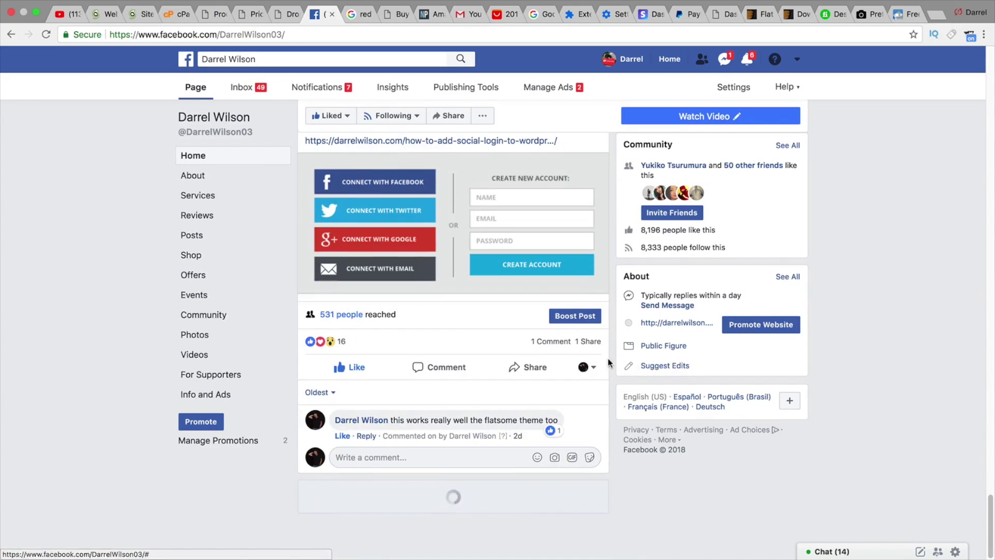
scroll(581, 336, "up", 5)
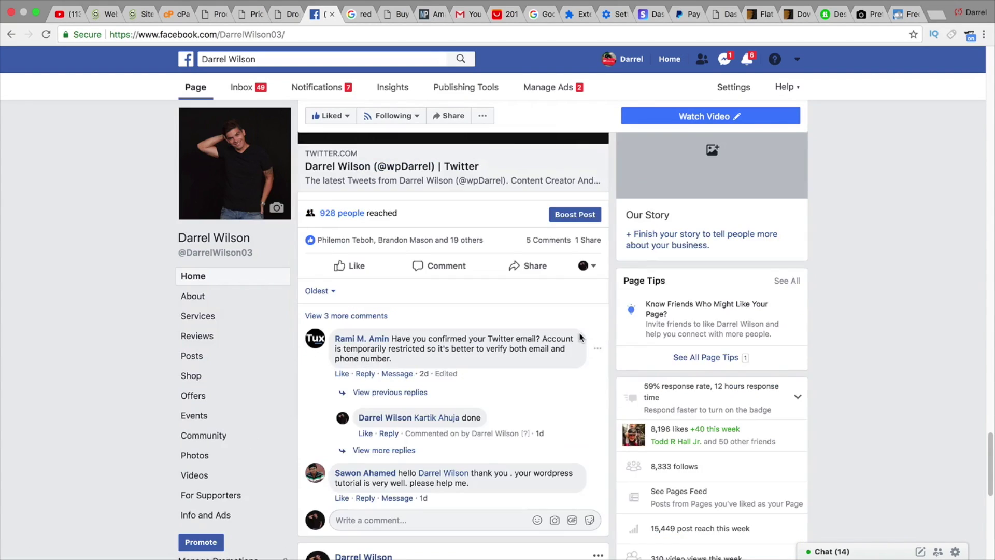
scroll(581, 337, "up", 15)
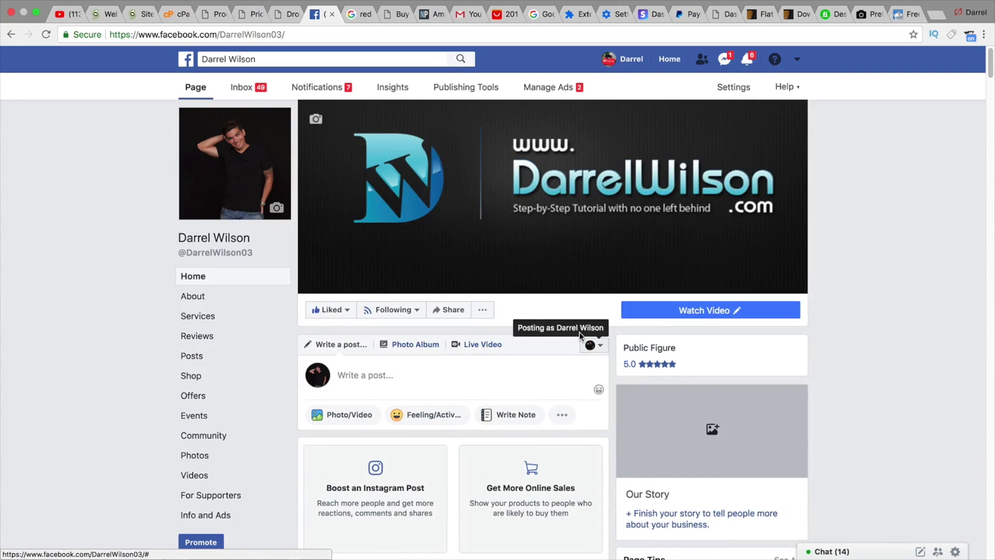
left_click(358, 14)
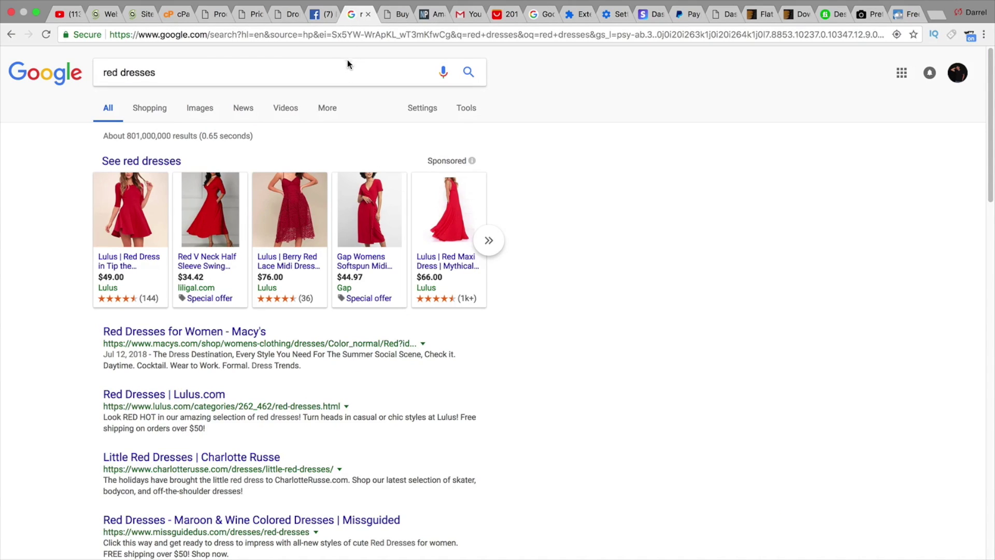
Search Google for 'rgb keyboard for sale' to show keyboard shopping ads, then go back to Facebook.
triple_click(277, 81)
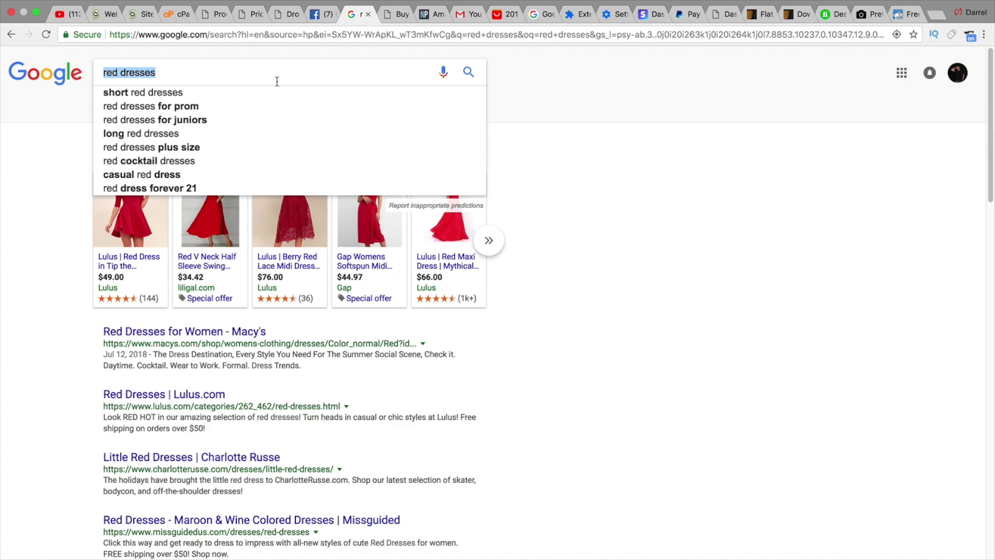
type("rgn")
key("BackSpace")
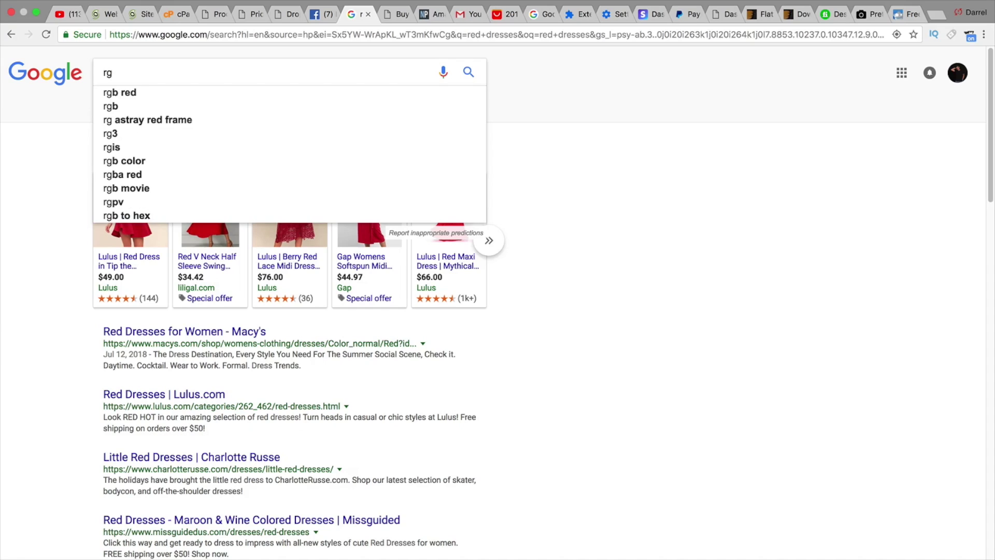
type("b key")
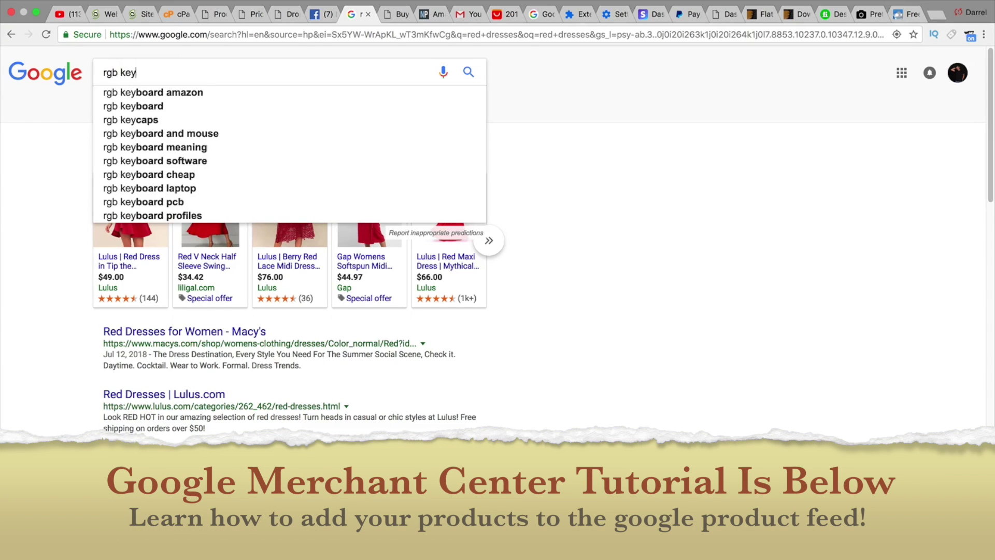
type("board for sale")
key("Return")
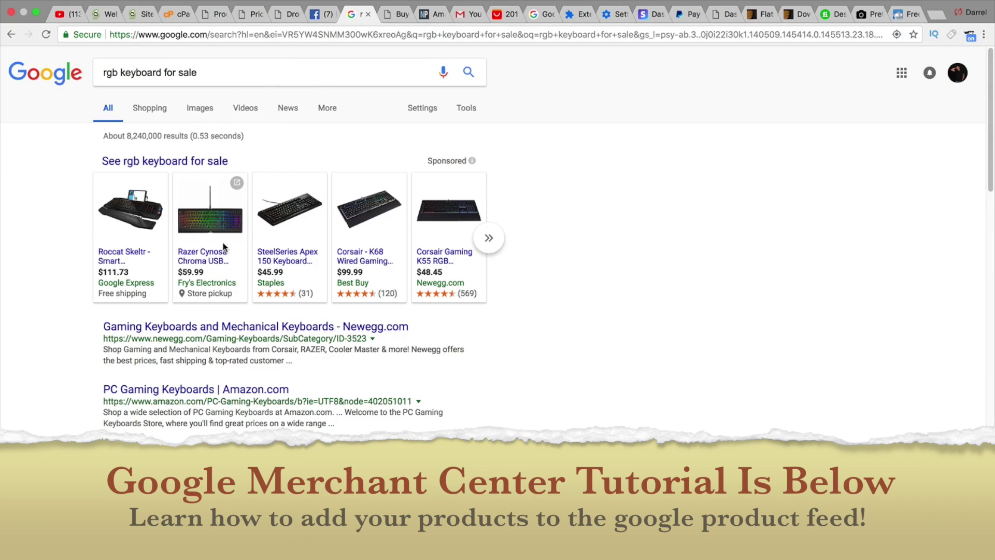
mouse_move(288, 238)
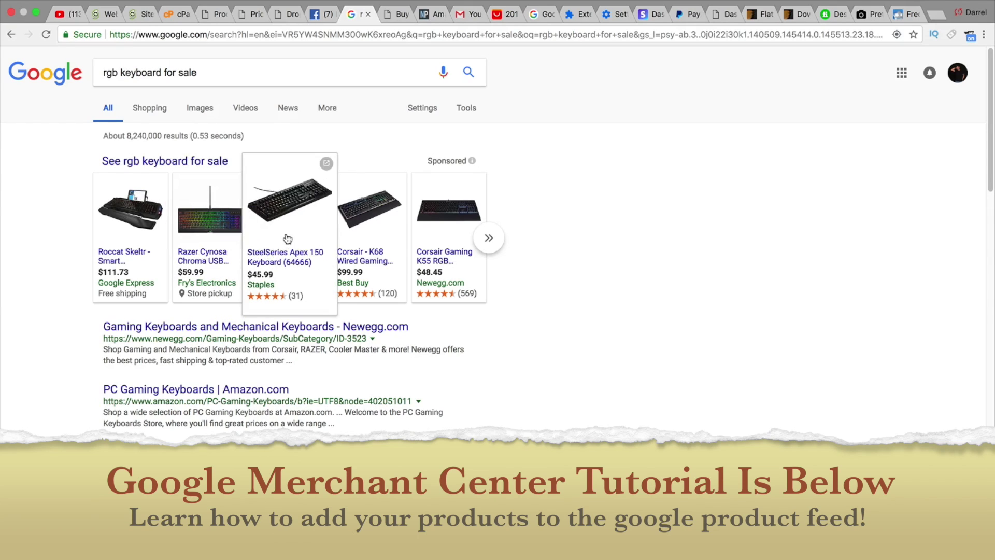
left_click(326, 17)
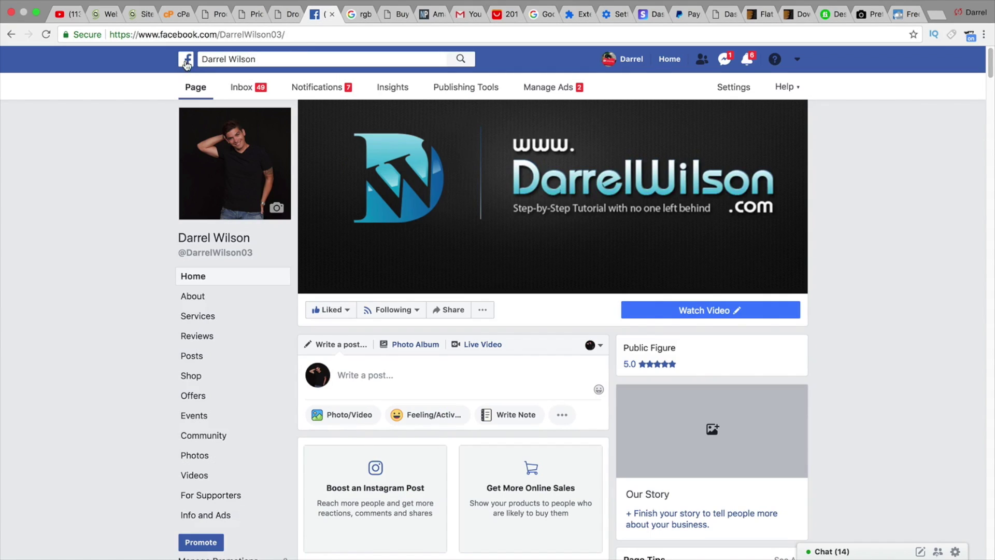
Scroll the Facebook News Feed to the sponsored Promo marketing-video ad, then go back to Google.
left_click(185, 62)
scroll(315, 172, "down", 2)
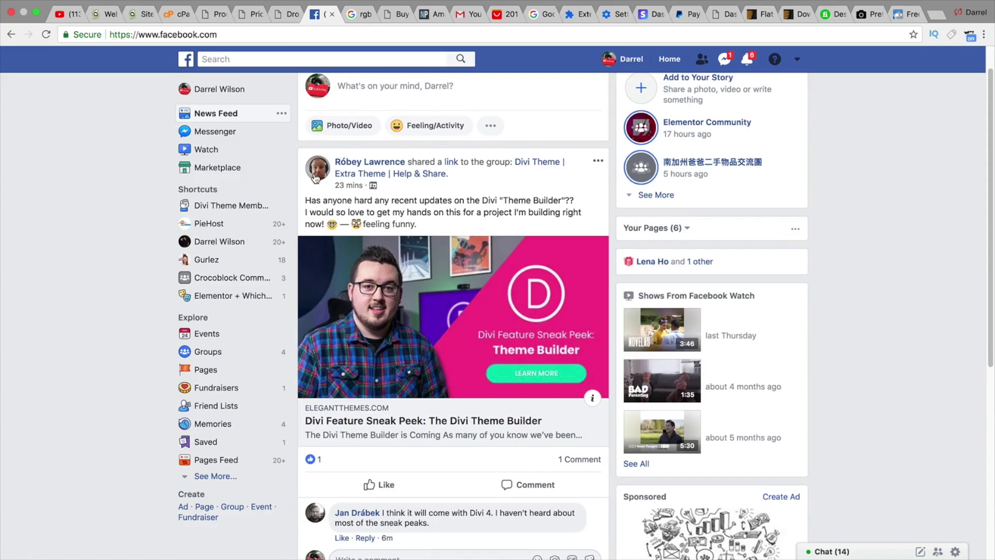
scroll(314, 177, "down", 10)
scroll(315, 176, "up", 2)
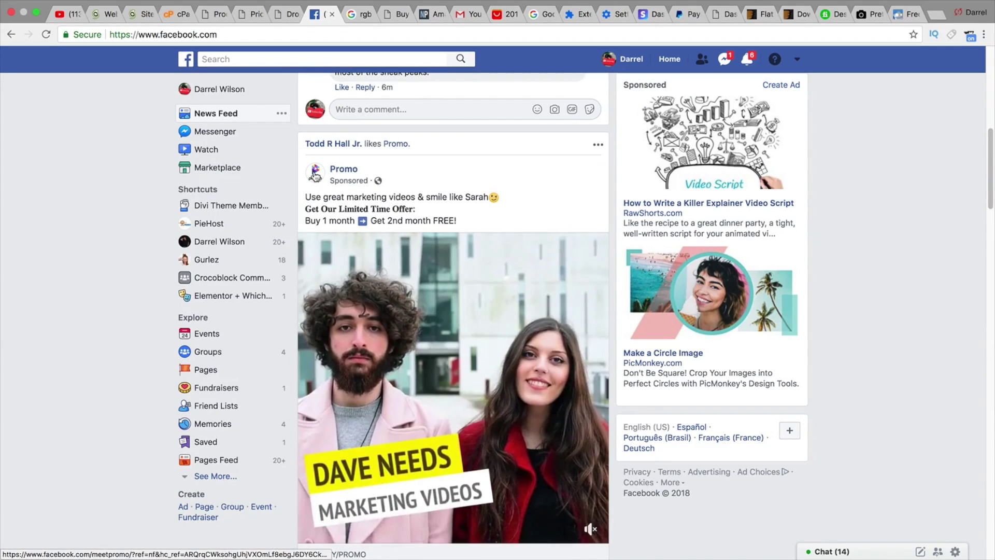
scroll(315, 175, "down", 1)
scroll(109, 300, "down", 1)
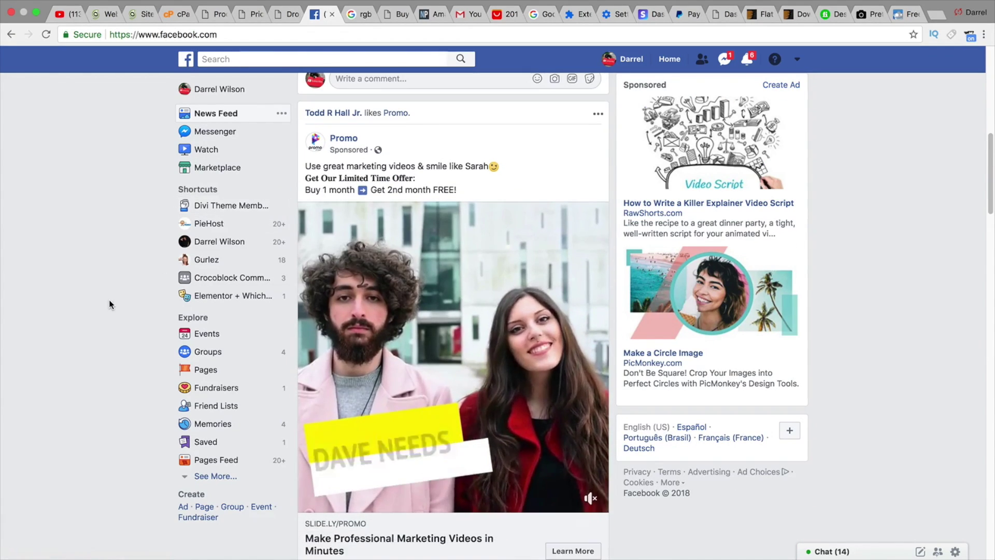
scroll(110, 296, "down", 2)
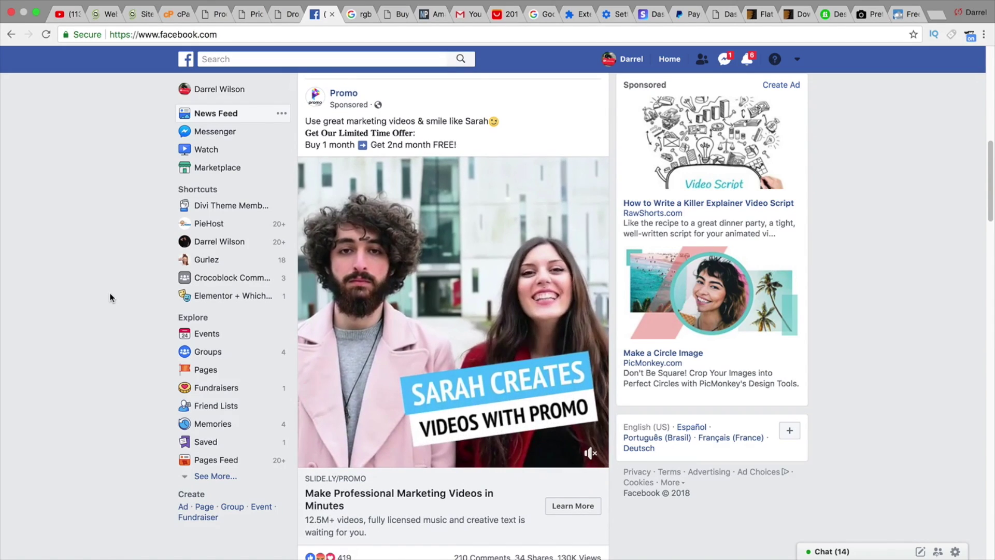
mouse_move(343, 257)
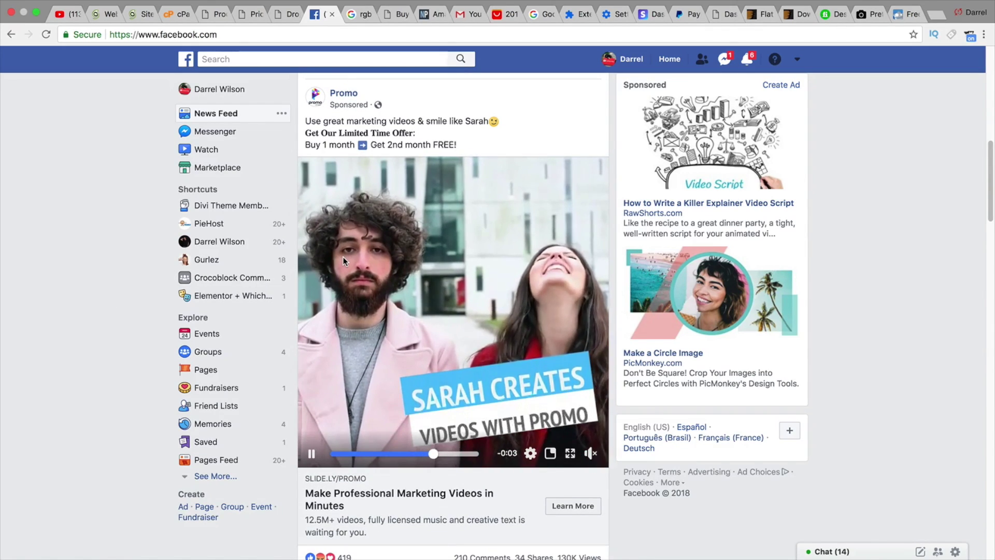
scroll(342, 258, "down", 1)
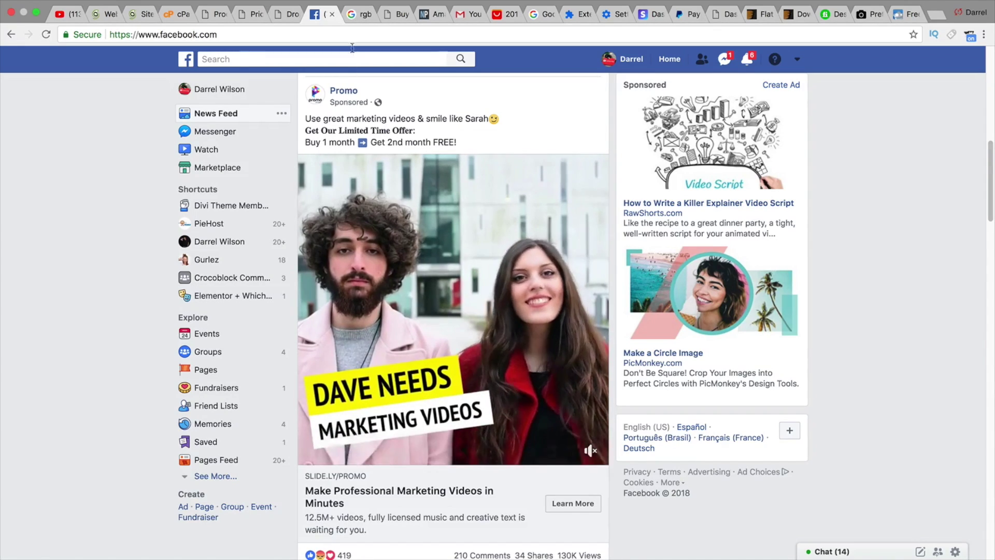
key("ctrl+Tab")
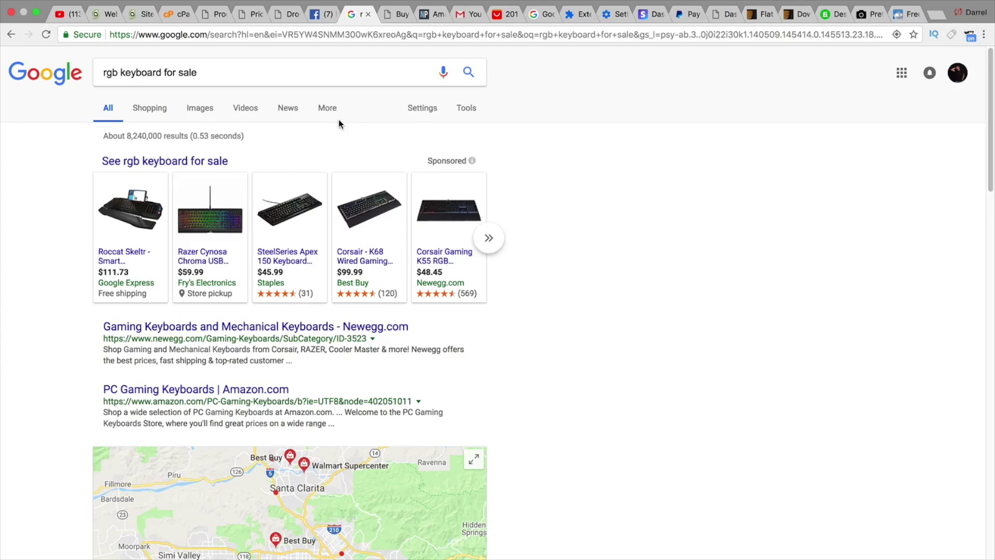
Open the ROCCAT Skeltr keyboard shopping ad to its $111.73 Google Express page.
left_click_drag(283, 71, 22, 161)
left_click(27, 164)
mouse_move(289, 212)
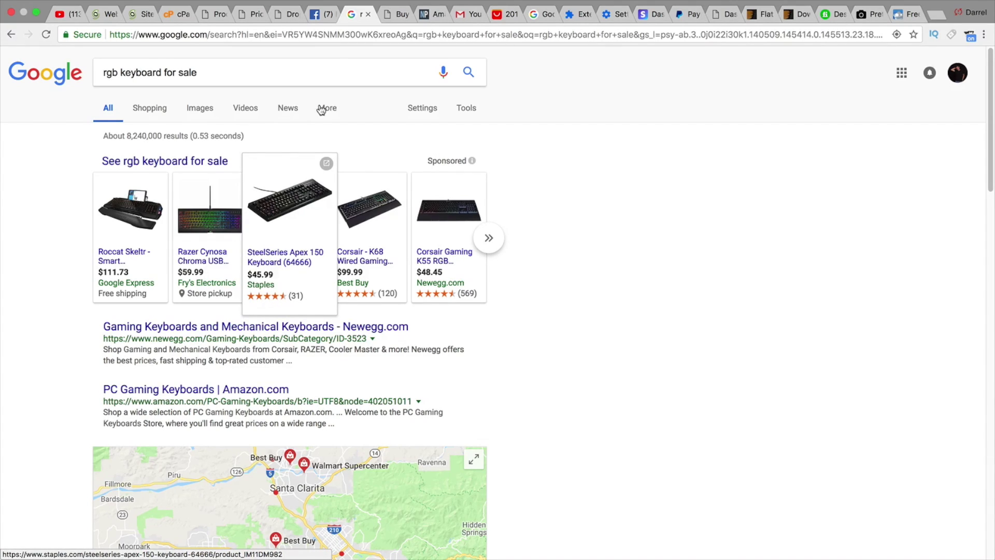
left_click(319, 14)
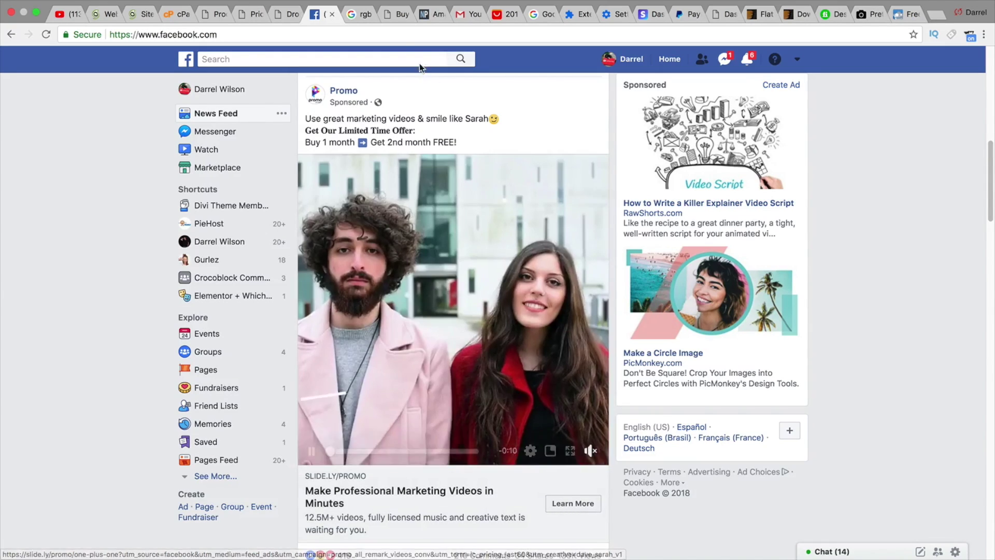
left_click(363, 14)
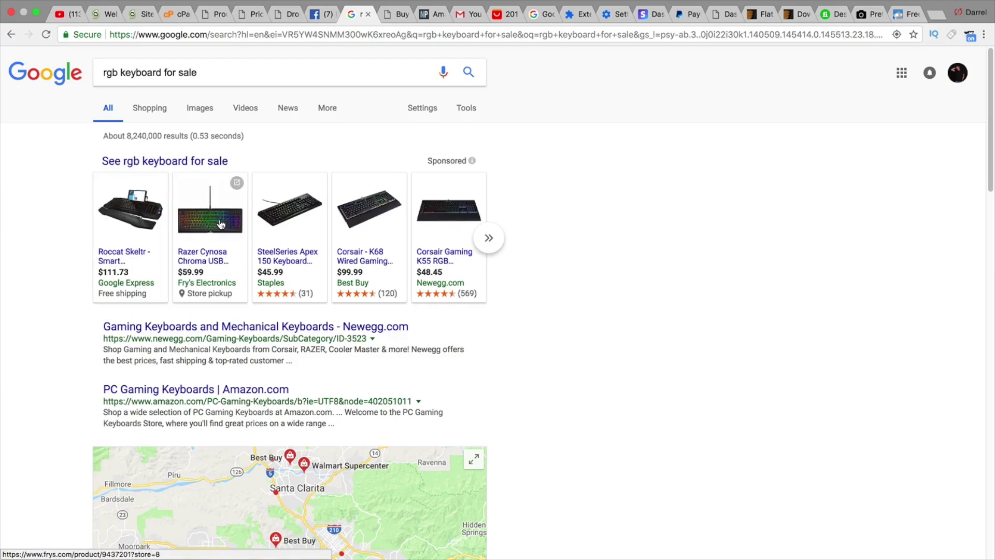
left_click(145, 222)
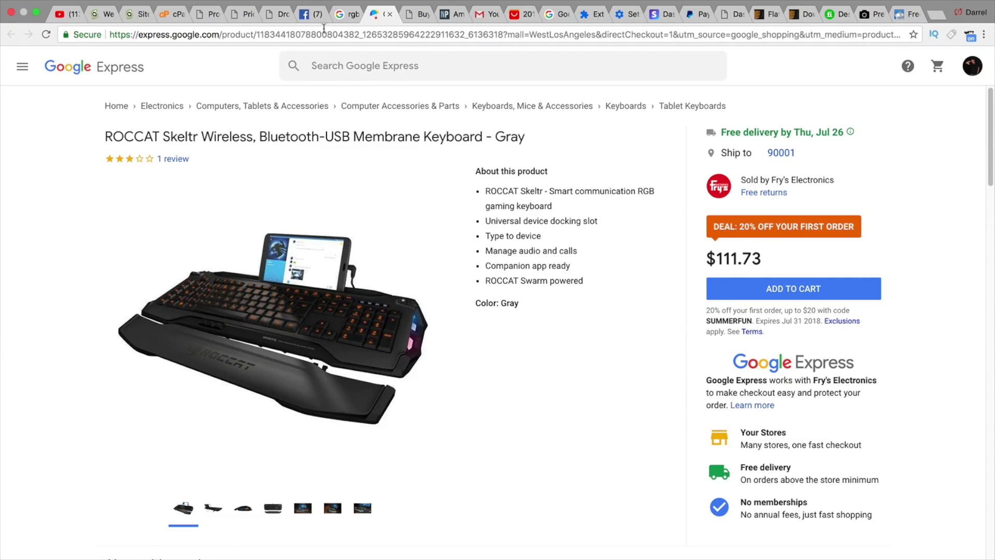
left_click(311, 14)
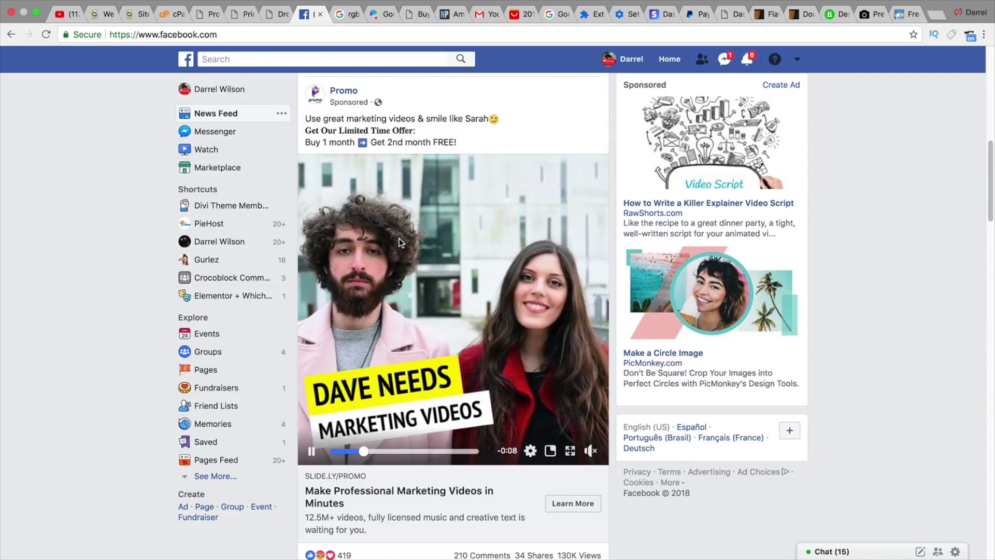
left_click(376, 13)
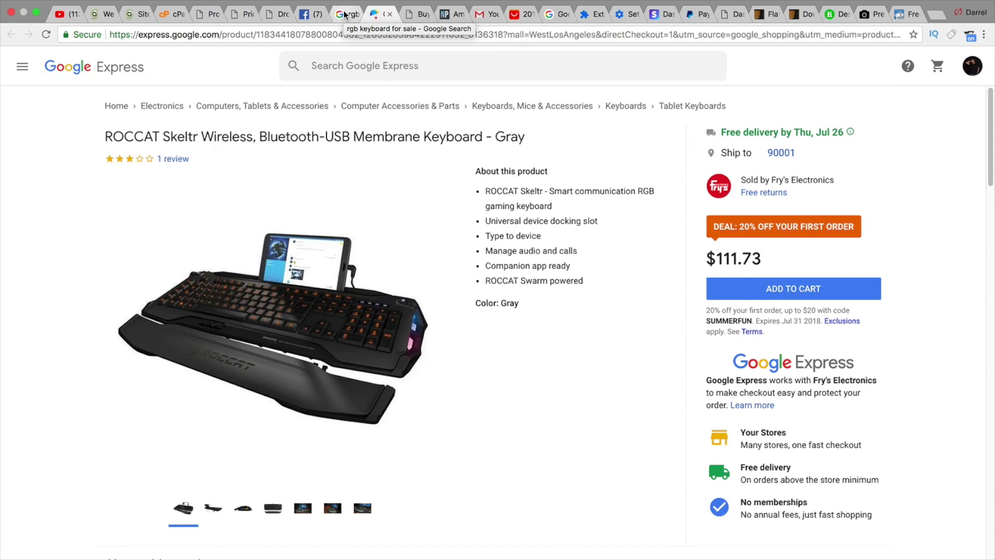
Open Shoutcart's influencer browse list.
left_click(416, 16)
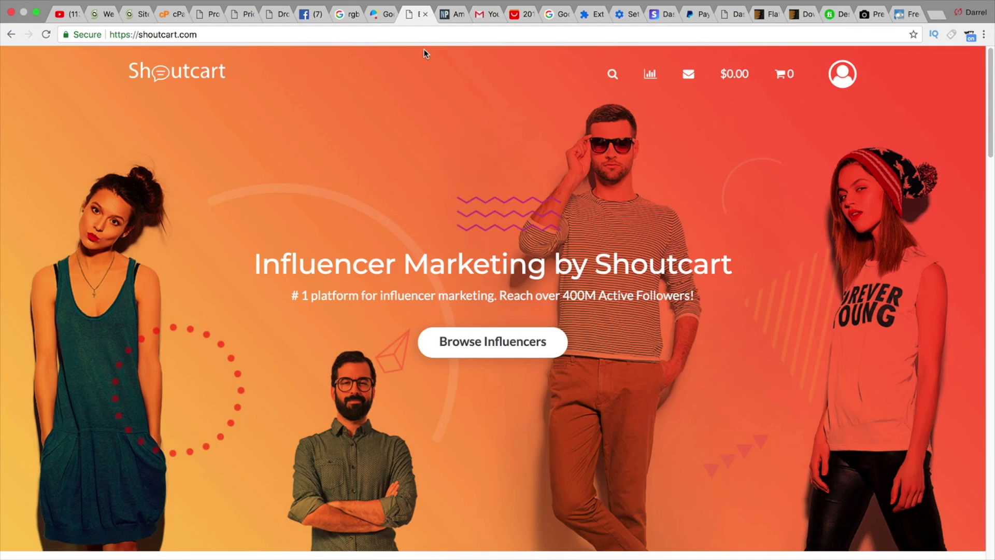
left_click(491, 345)
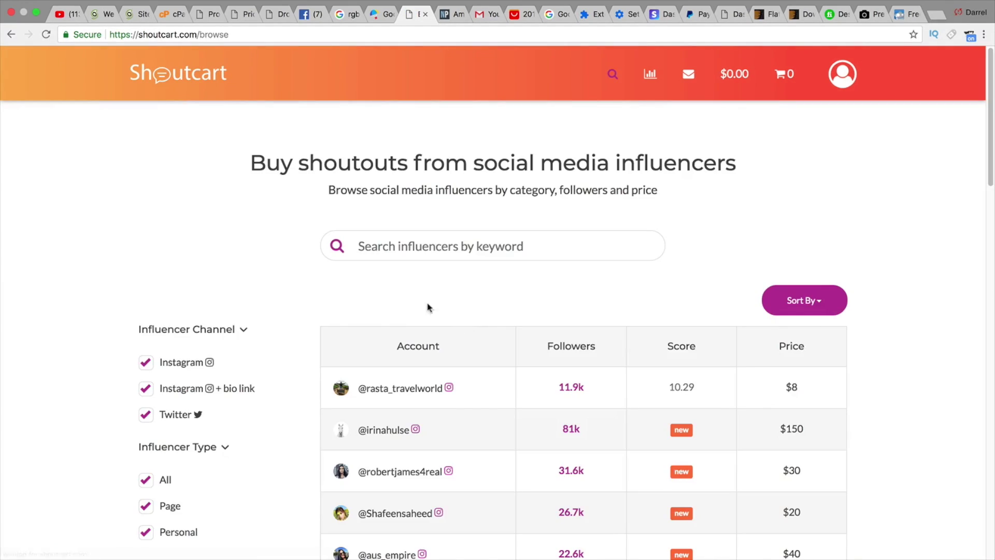
scroll(363, 264, "down", 8)
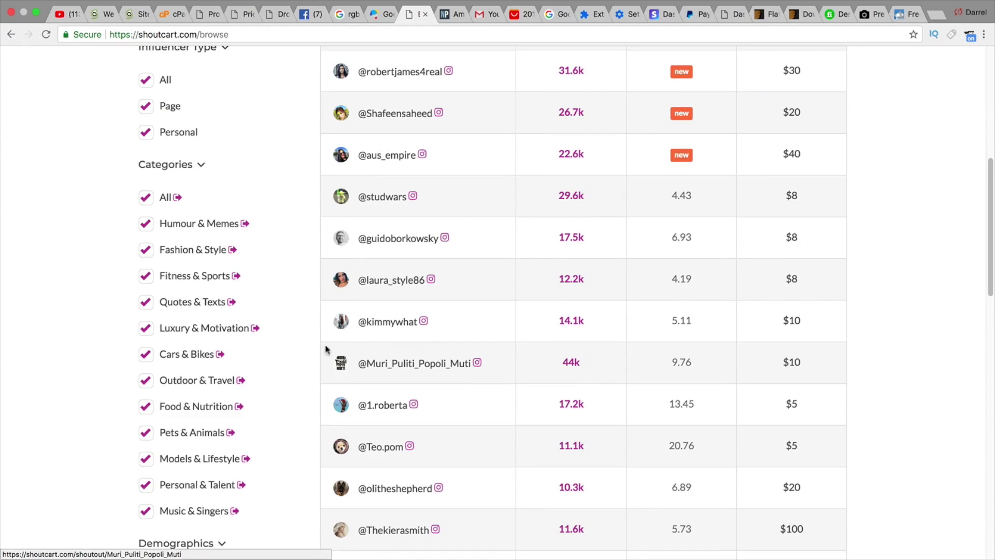
scroll(179, 301, "down", 1)
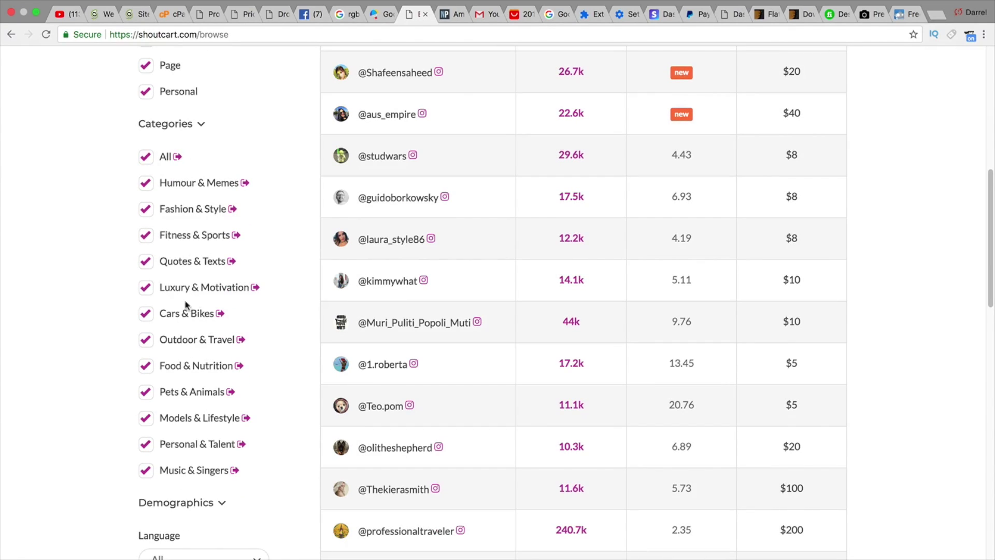
Exclude the Quotes, Fitness, Fashion, Humour, Cars, Outdoor, Food, Pets and Models categories.
left_click(145, 261)
left_click(146, 235)
left_click(146, 209)
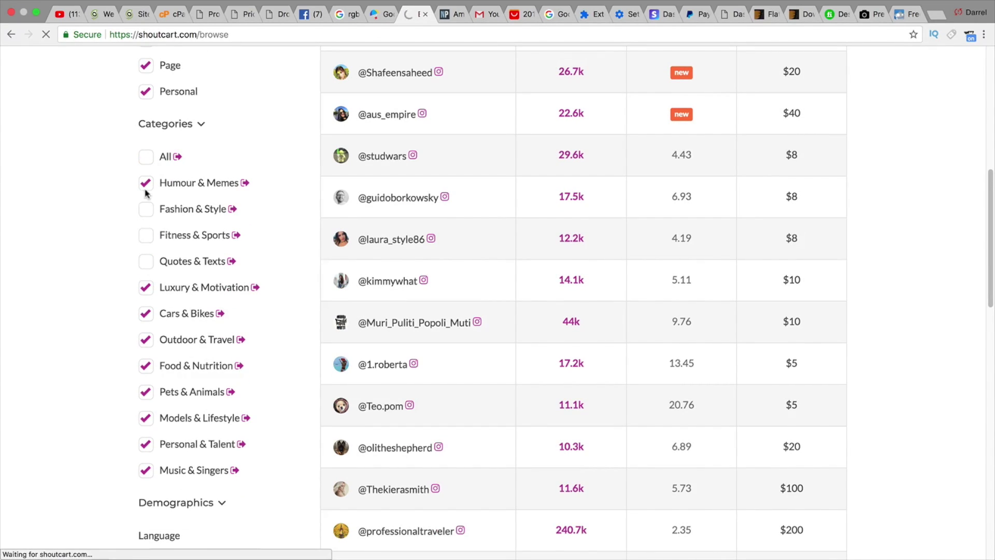
left_click(146, 190)
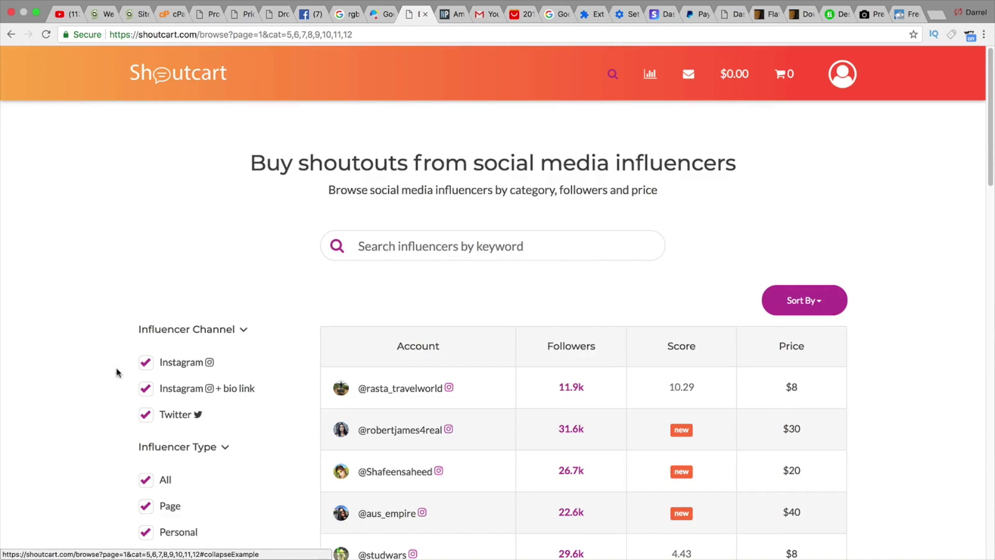
scroll(118, 372, "down", 8)
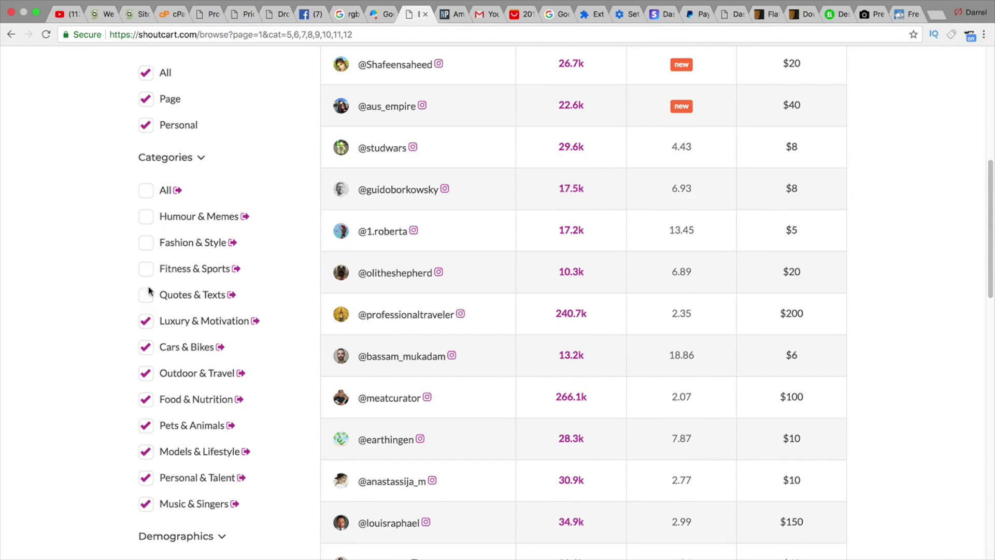
left_click(145, 346)
left_click(146, 373)
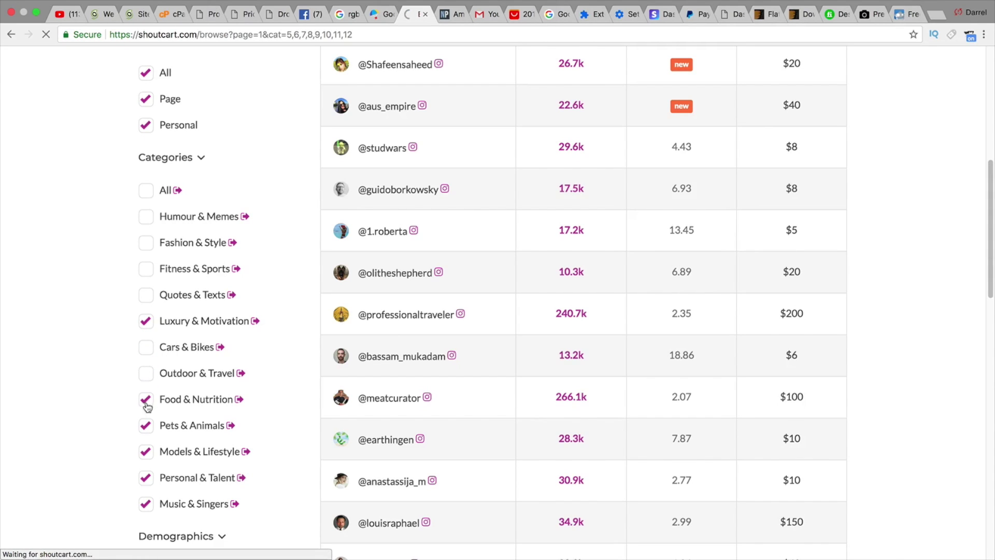
left_click(146, 399)
left_click(145, 425)
left_click(146, 451)
double_click(145, 477)
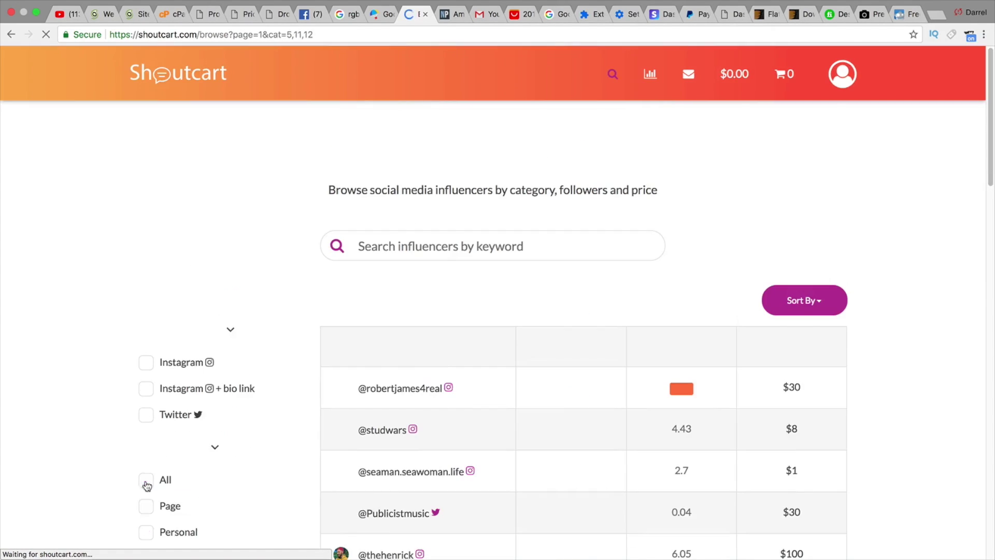
Also exclude Personal & Talent and Music & Singers, leaving only Luxury & Motivation influencers.
scroll(147, 462, "down", 7)
scroll(151, 437, "down", 4)
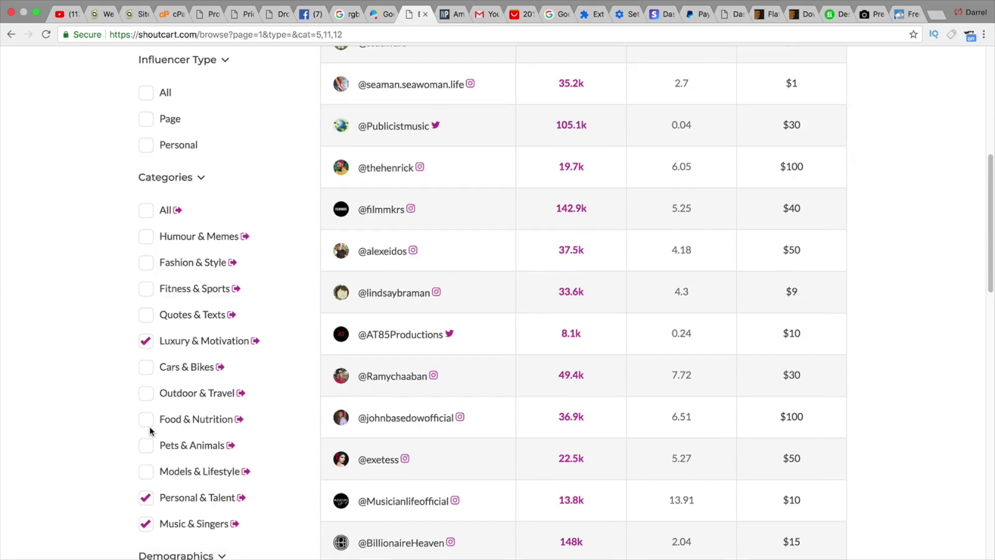
left_click(146, 498)
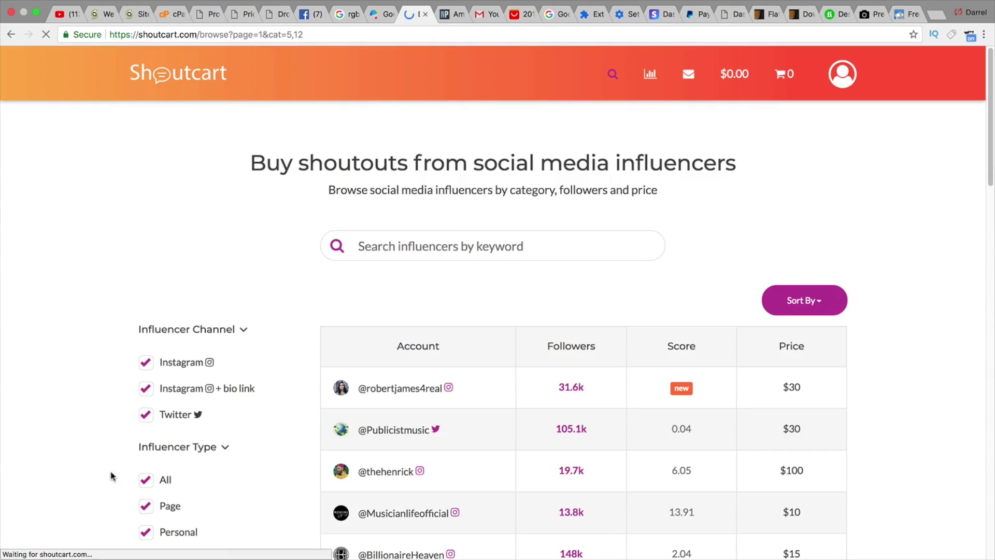
scroll(104, 449, "down", 8)
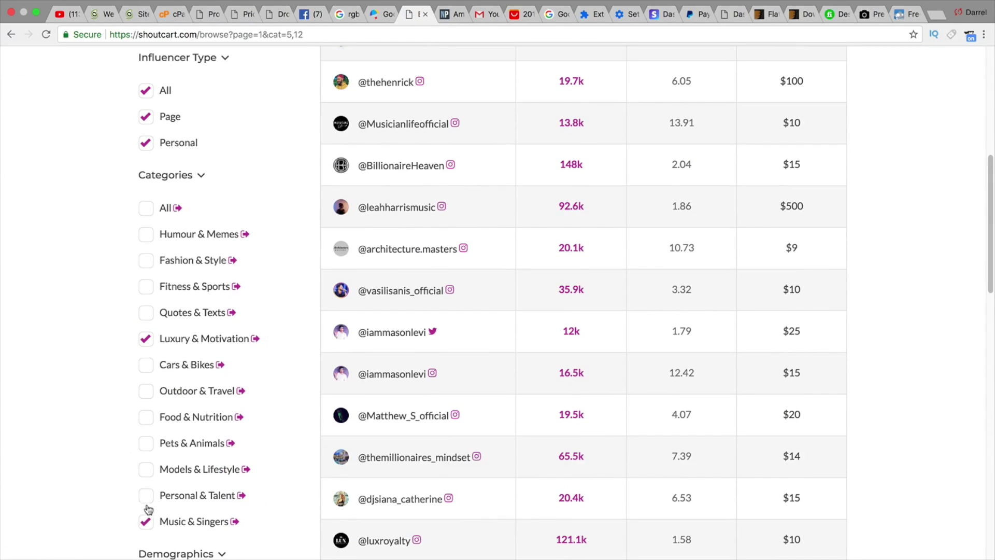
left_click(146, 521)
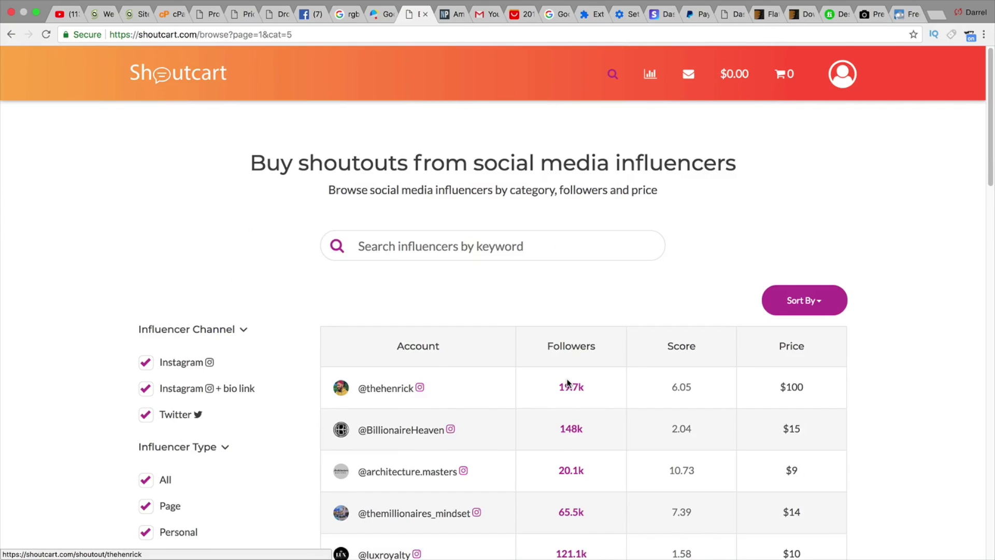
scroll(599, 399, "down", 1)
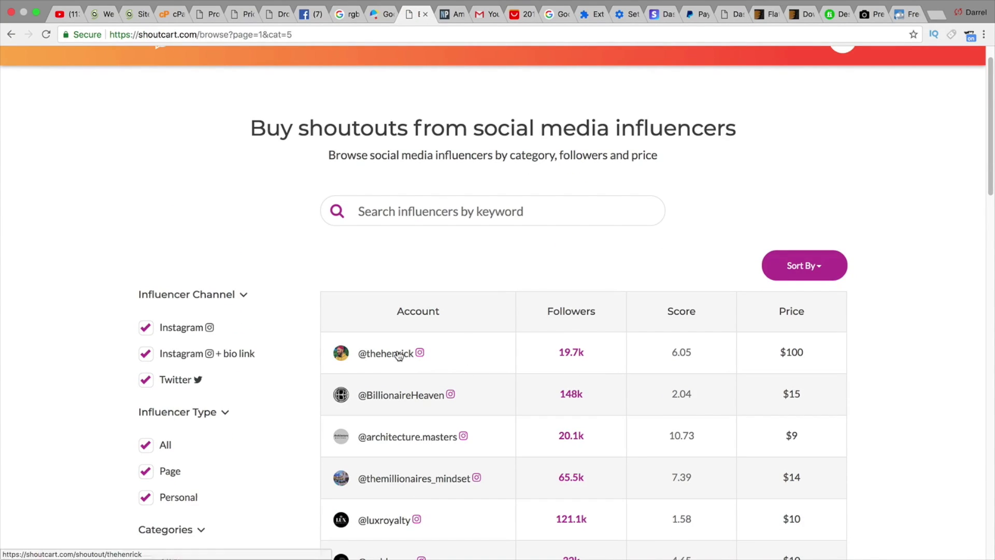
scroll(402, 360, "down", 1)
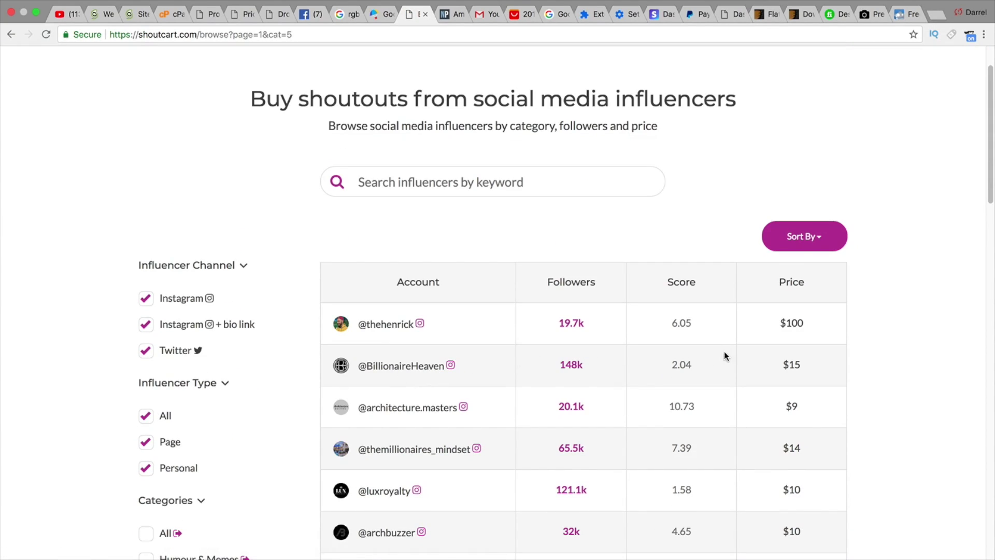
scroll(585, 420, "down", 1)
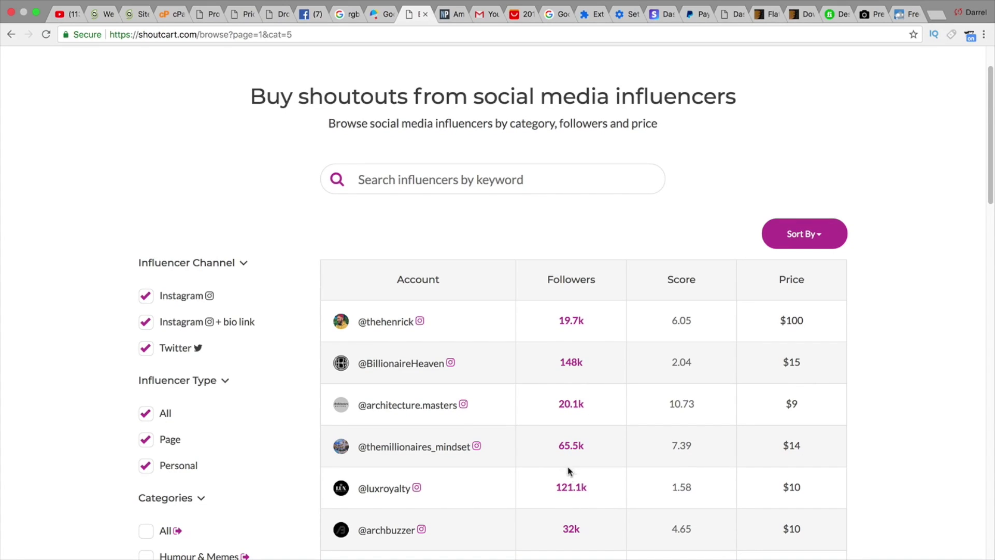
Open the 121.1k-follower luxury page's profile and review its audience and shoutout prices.
left_click(394, 491)
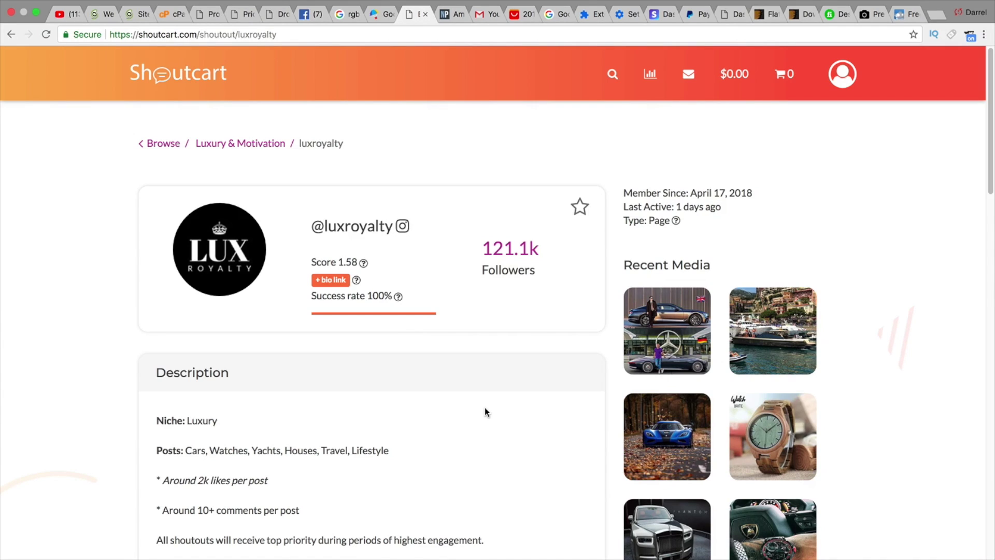
scroll(491, 394, "down", 2)
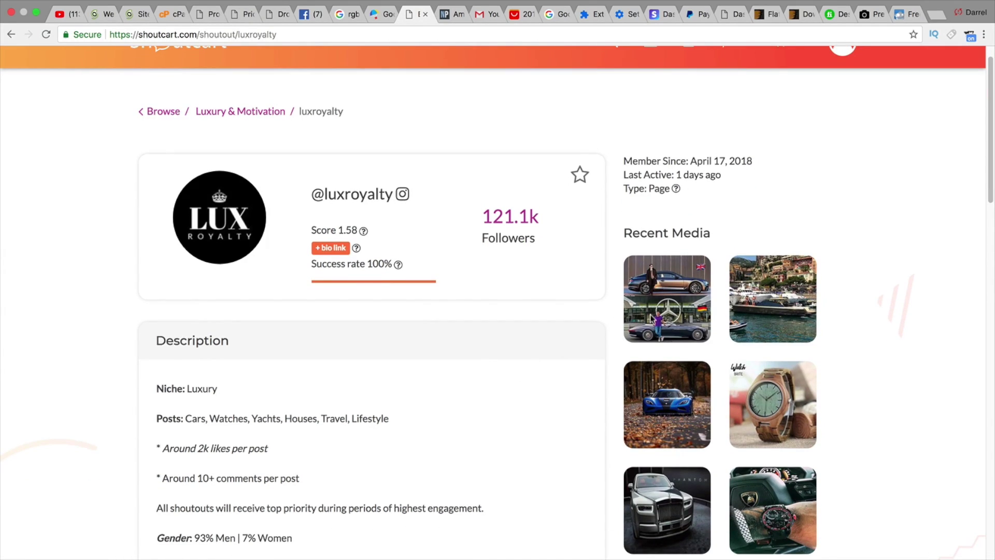
scroll(710, 372, "down", 3)
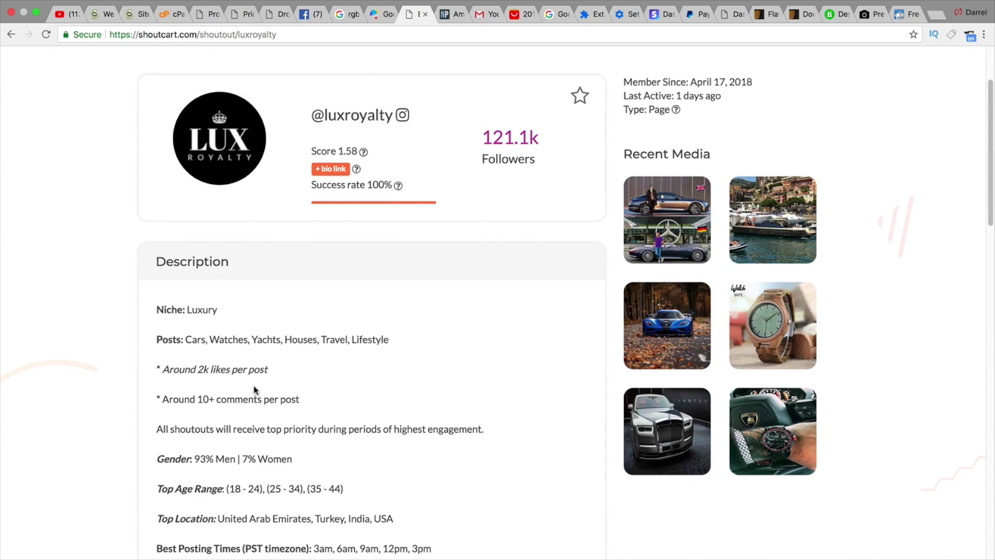
scroll(252, 367, "down", 1)
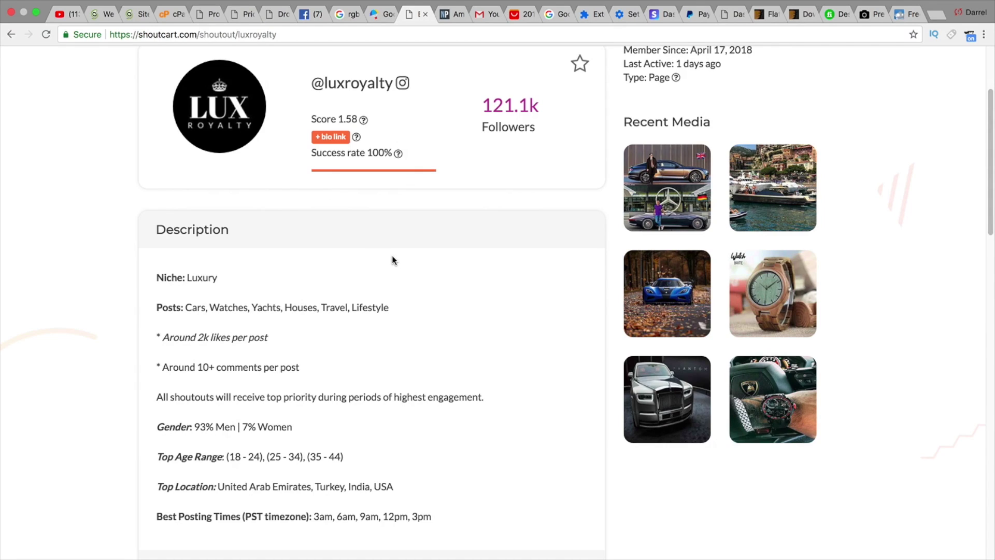
scroll(393, 259, "down", 12)
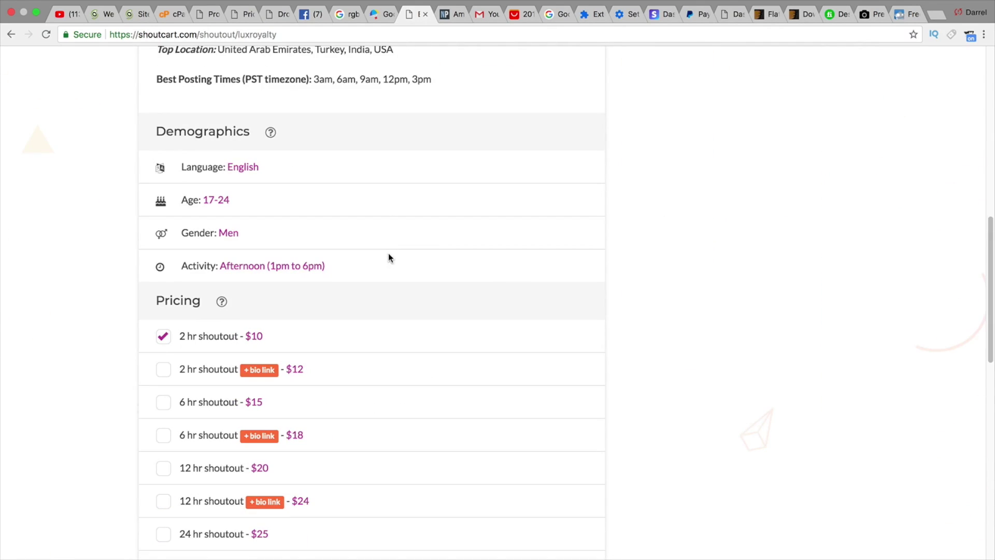
scroll(389, 254, "down", 1)
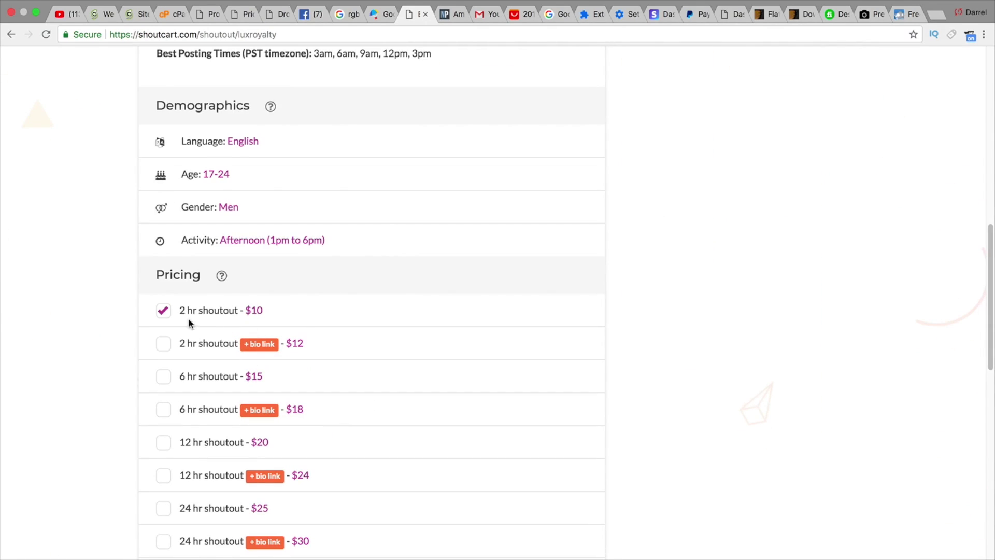
scroll(269, 319, "down", 2)
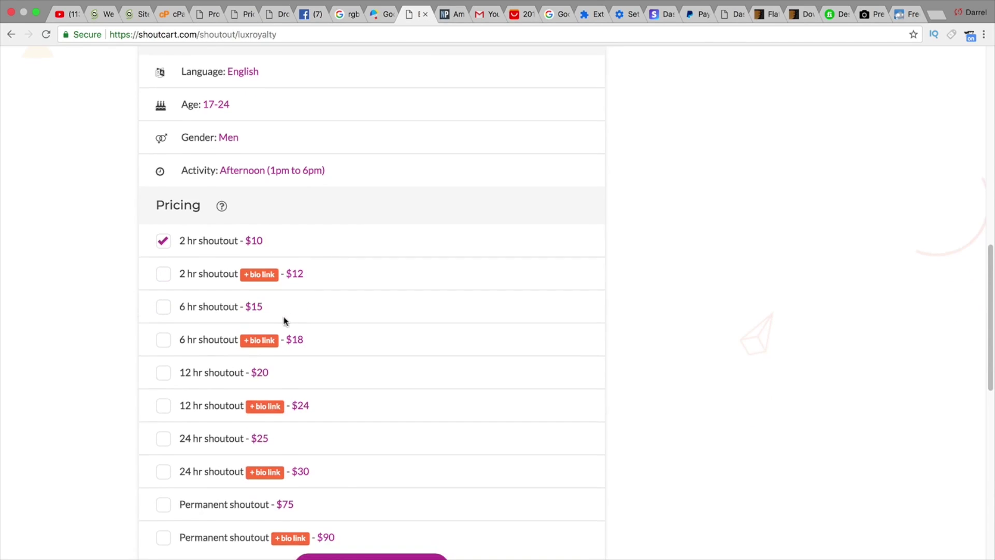
scroll(284, 320, "down", 2)
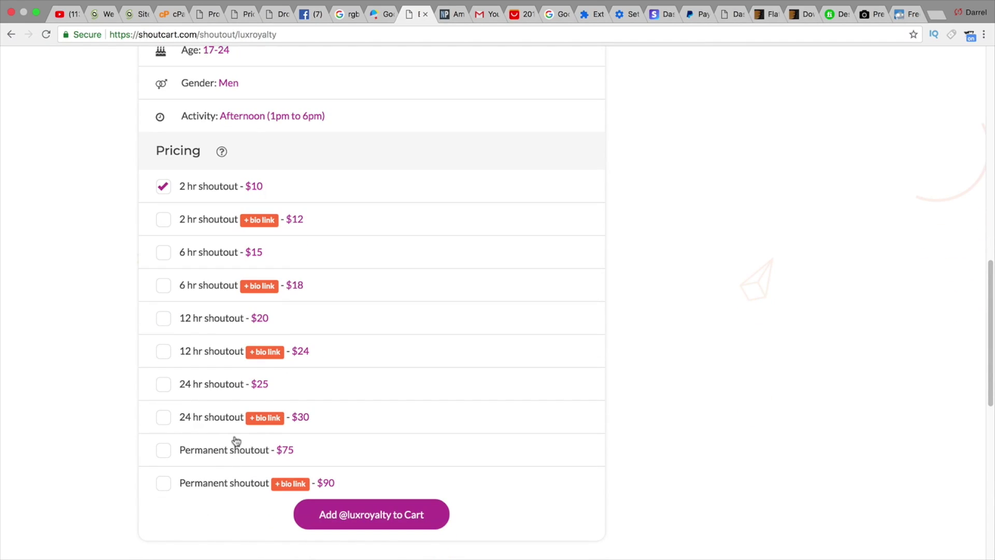
scroll(278, 429, "up", 15)
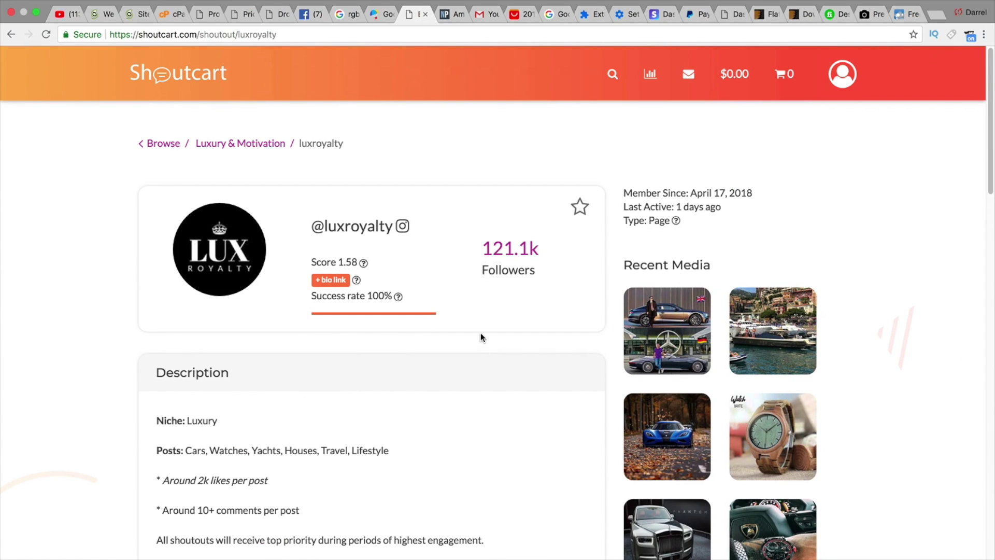
scroll(479, 335, "down", 2)
Return to the all-category Shoutcart browse list, with influencers priced $5 to $200.
scroll(478, 335, "down", 4)
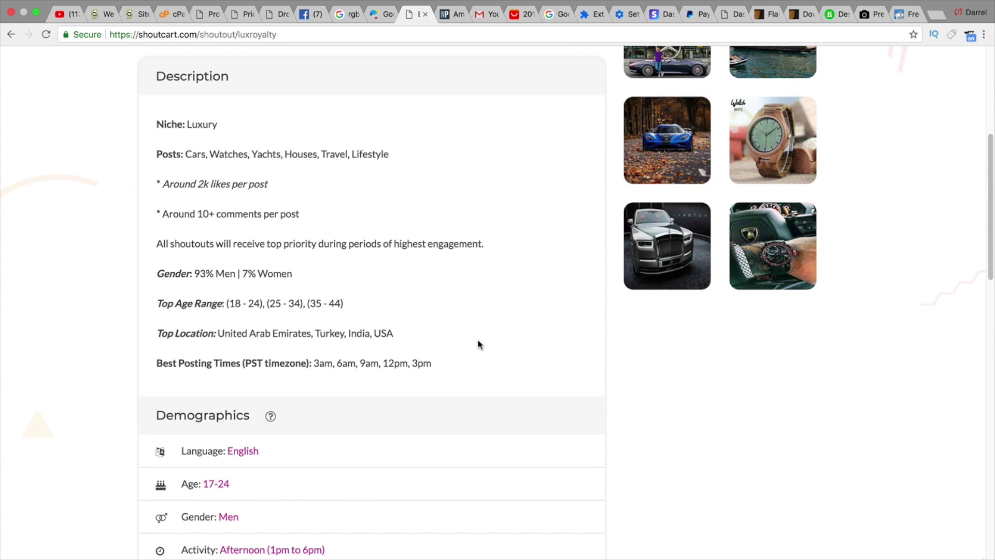
scroll(285, 356, "up", 6)
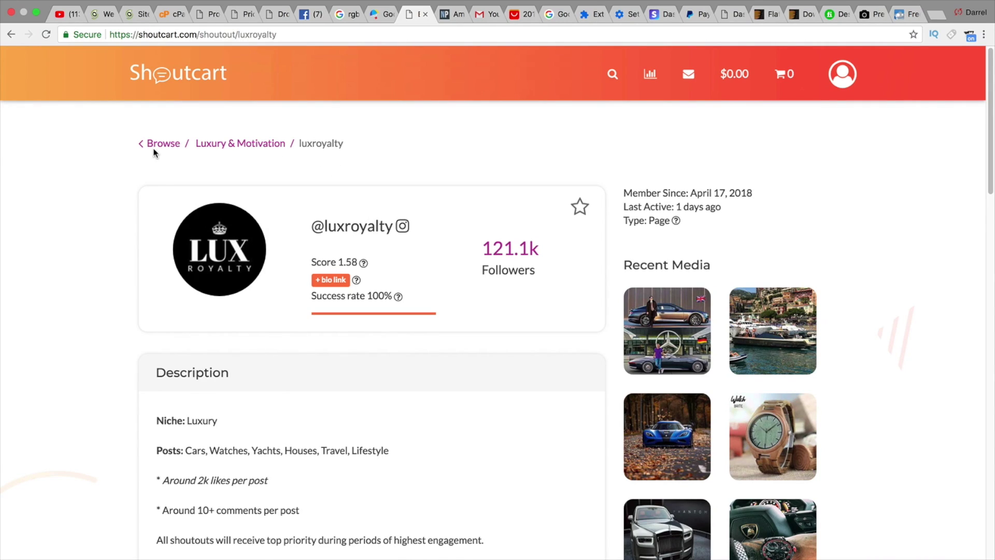
left_click(177, 143)
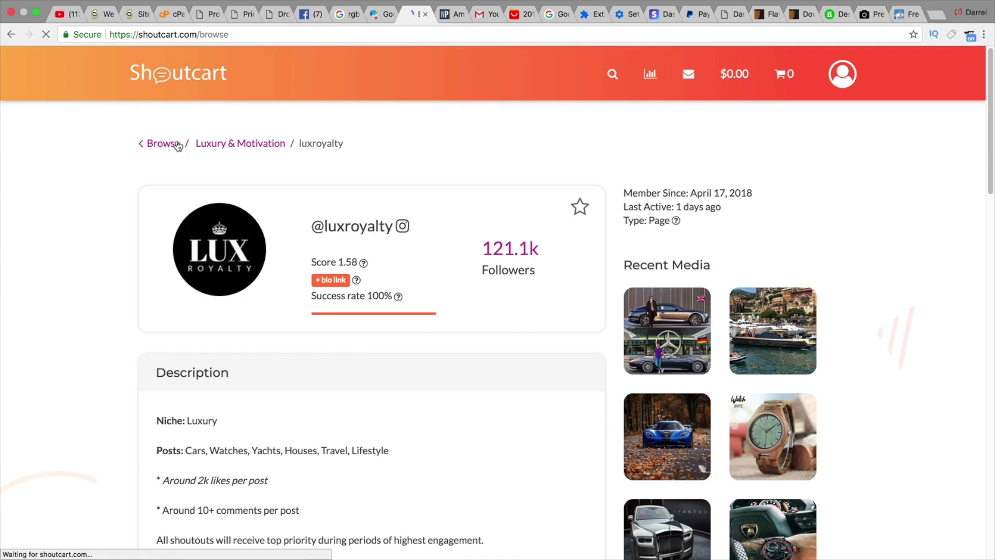
scroll(304, 356, "down", 9)
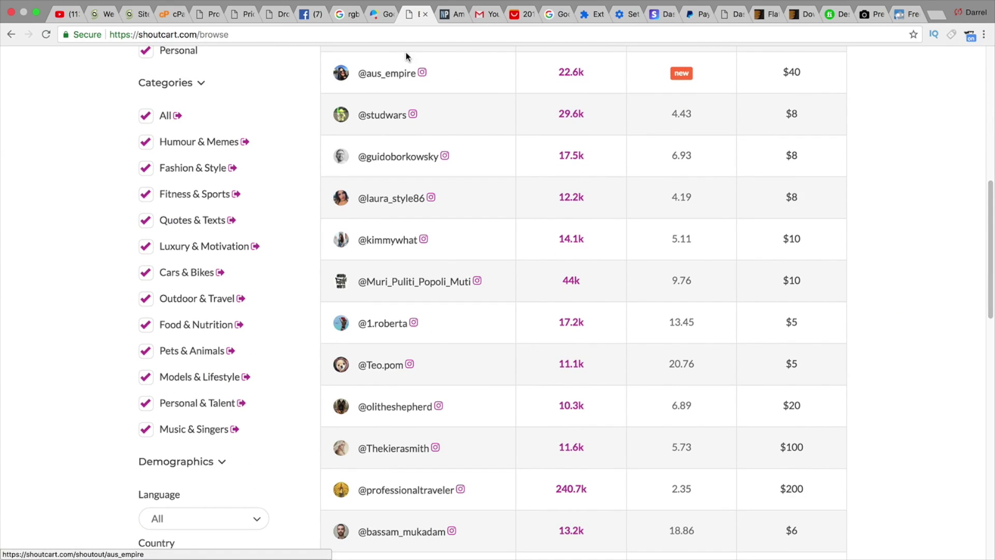
Dismiss Niche Pursuits' notification and email pop-ups and scroll to the case study's August earnings.
left_click(450, 15)
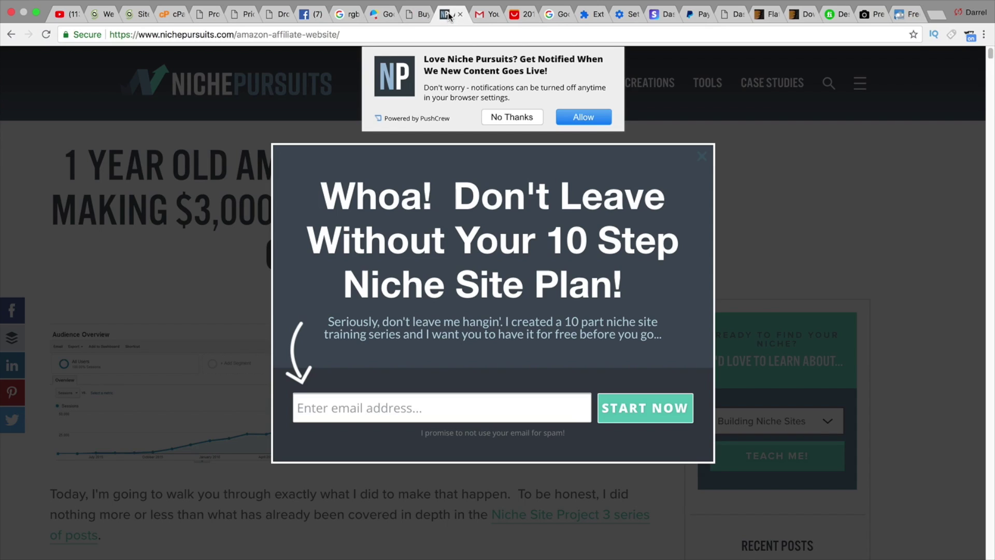
left_click(517, 120)
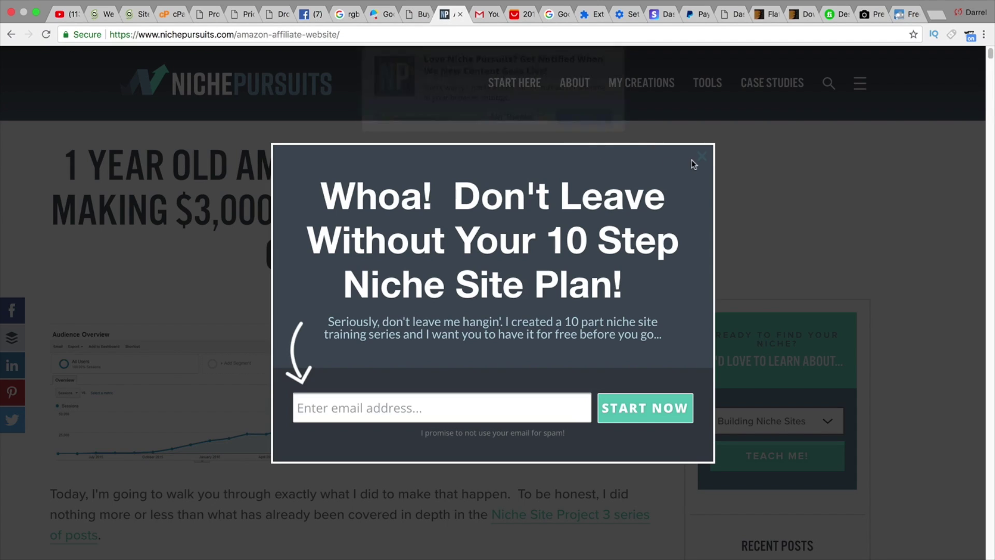
left_click(702, 158)
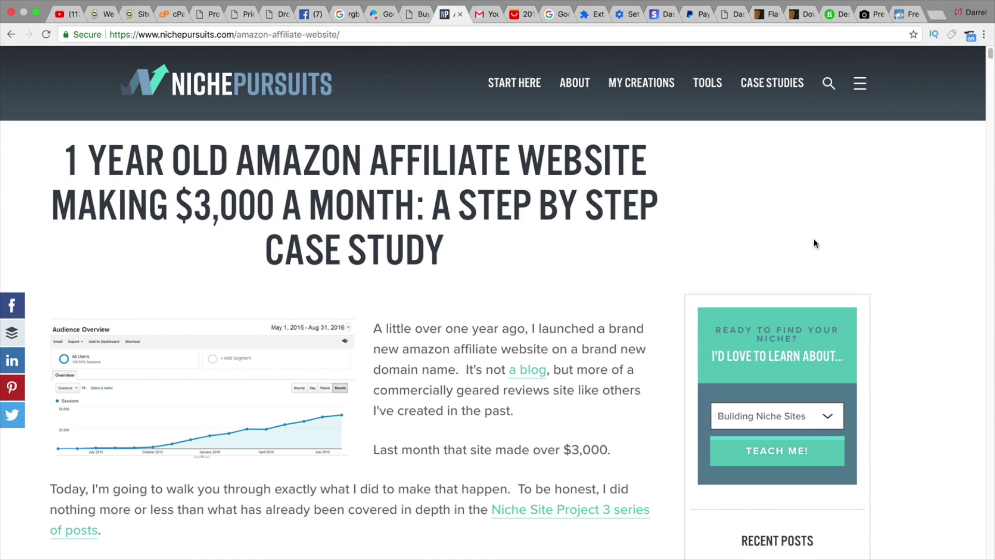
scroll(815, 243, "down", 2)
scroll(814, 243, "down", 4)
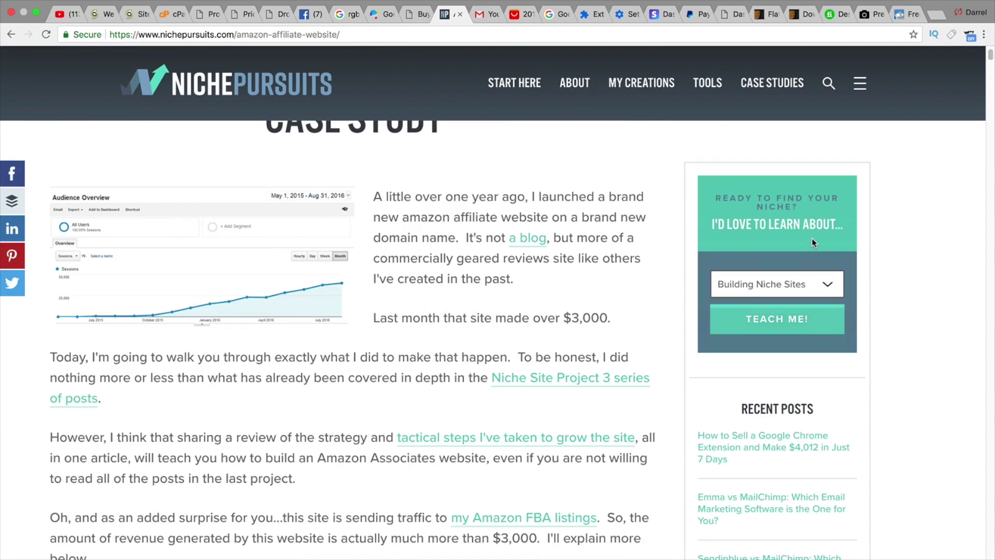
scroll(811, 242, "down", 10)
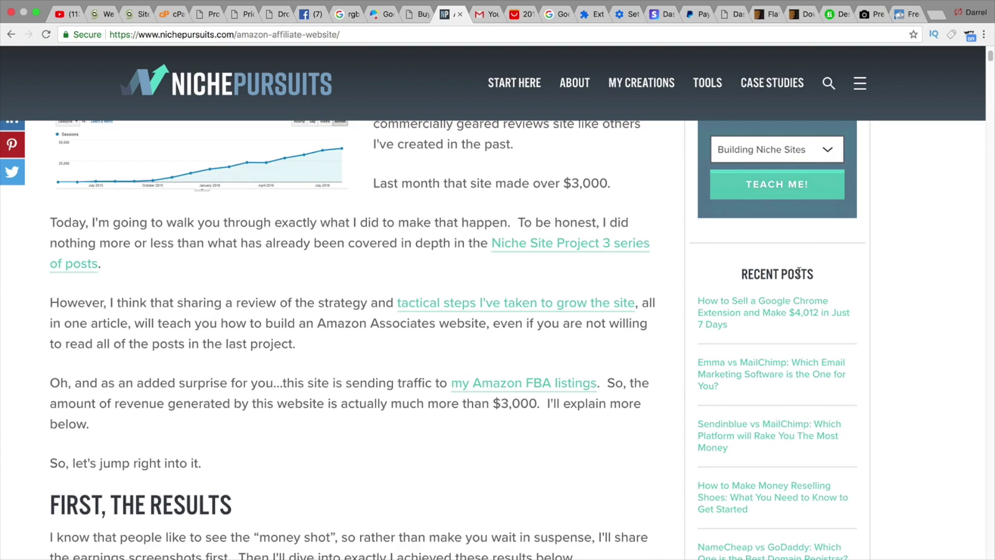
scroll(796, 273, "down", 10)
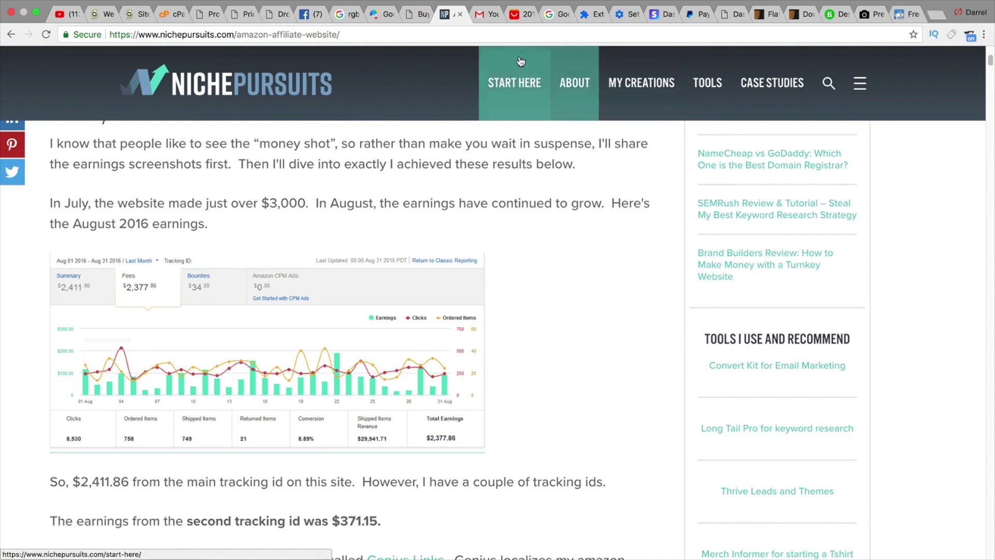
left_click_drag(522, 16, 484, 16)
Go to darrelwilson.com/iwriter and view iWriter's Standard-to-Elite Plus pricing tables ($1.40–$290).
left_click(484, 33)
type("da")
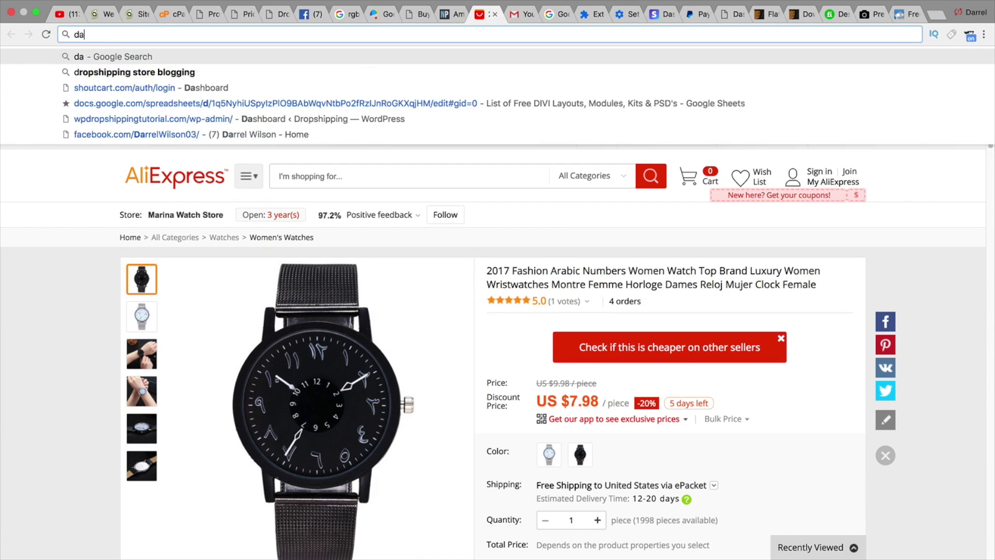
type("rrelwilson.com")
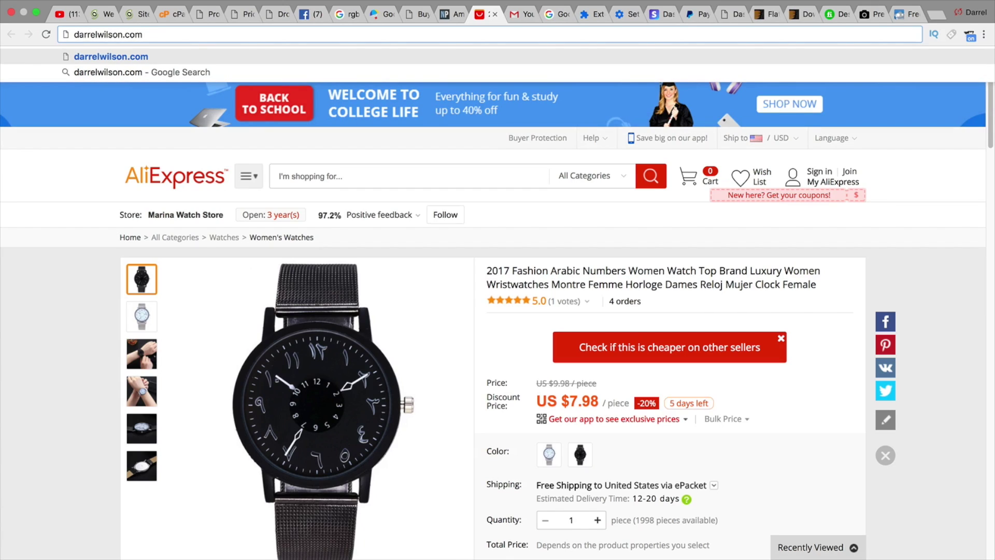
type("/it")
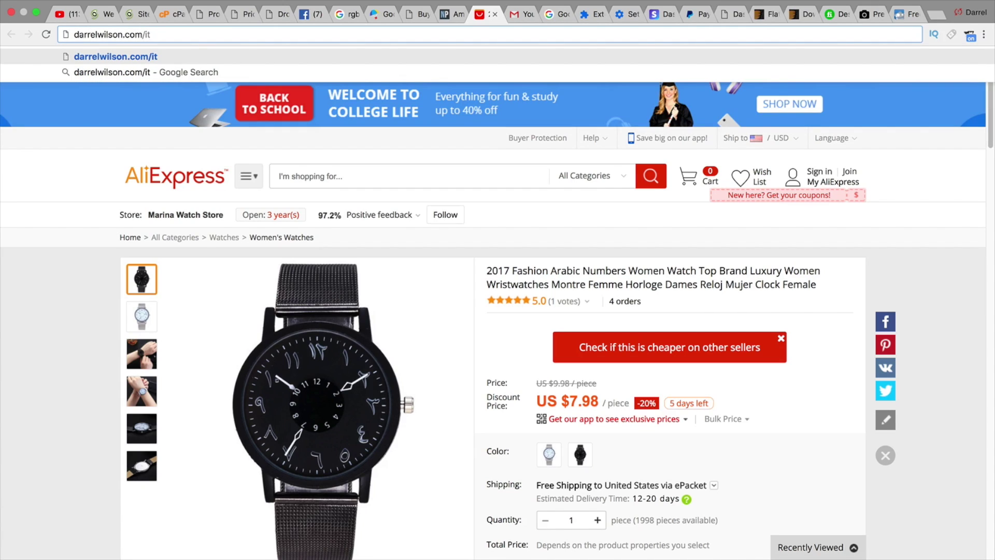
key("BackSpace")
type("write")
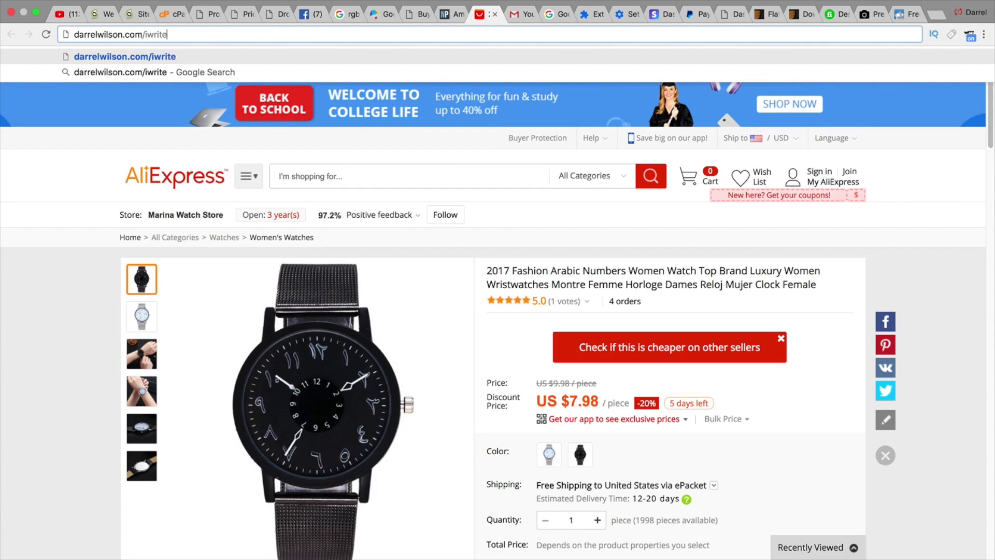
type("r")
key("Return")
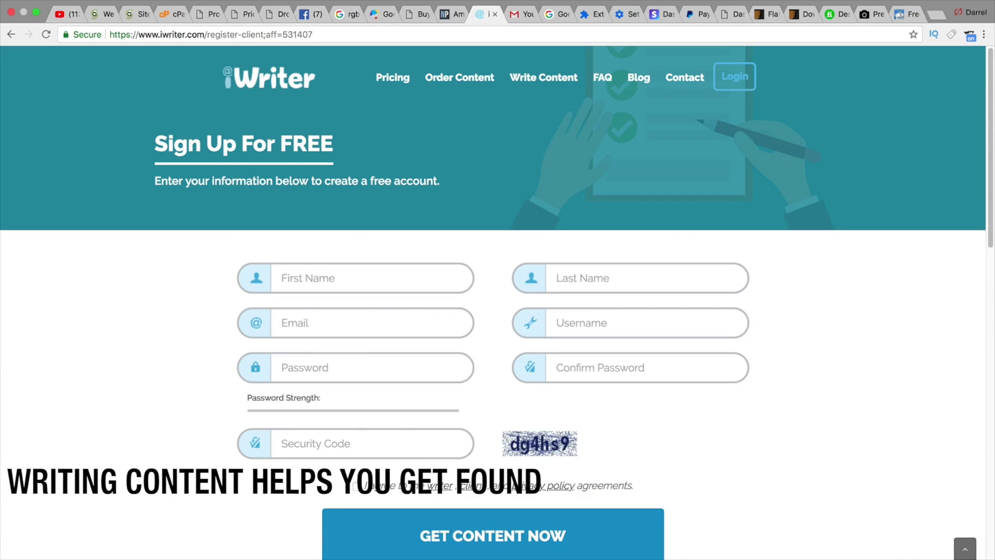
left_click(406, 87)
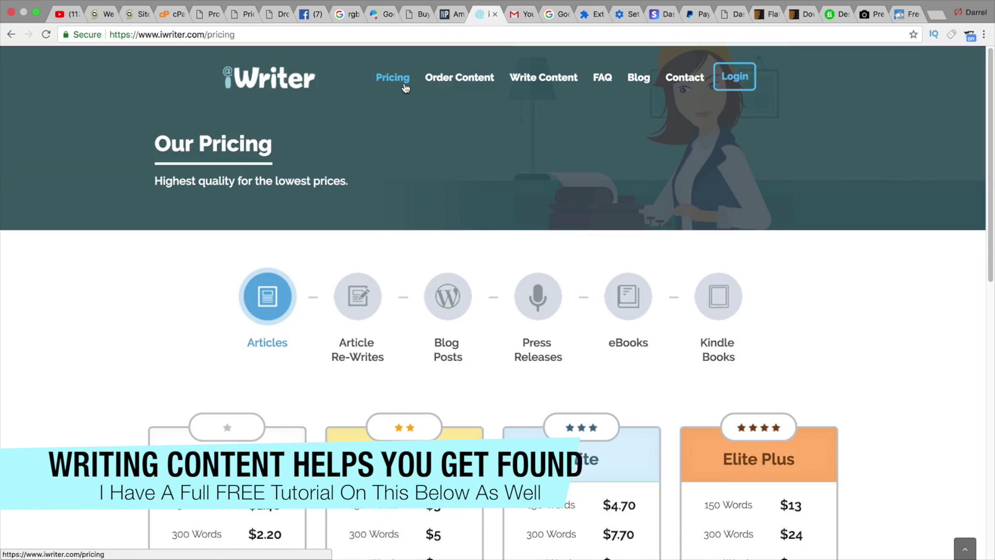
scroll(399, 273, "down", 3)
scroll(402, 304, "down", 3)
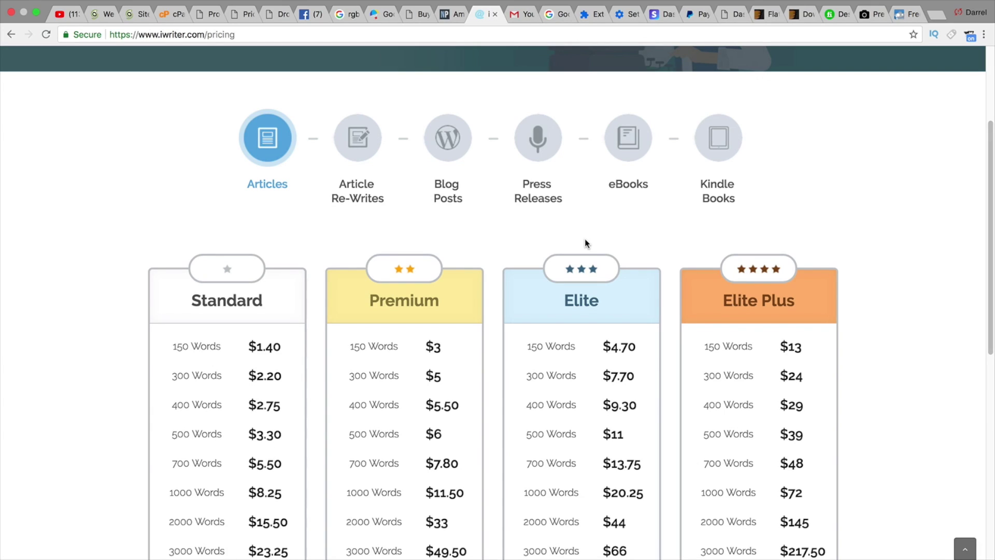
scroll(584, 240, "down", 4)
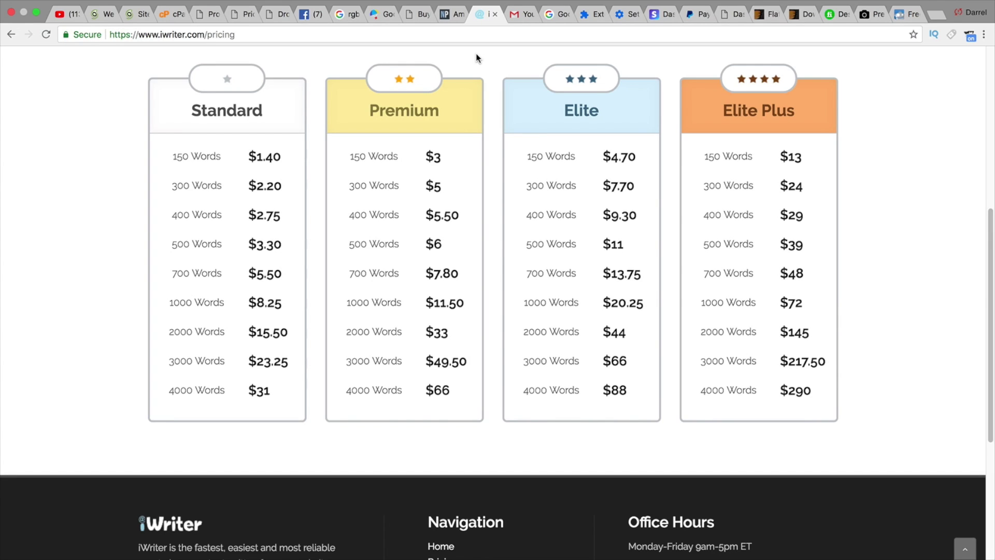
Read down Niche Pursuits' earnings and timeline, highlighting the Dec. 2015 articles-published line.
left_click(445, 15)
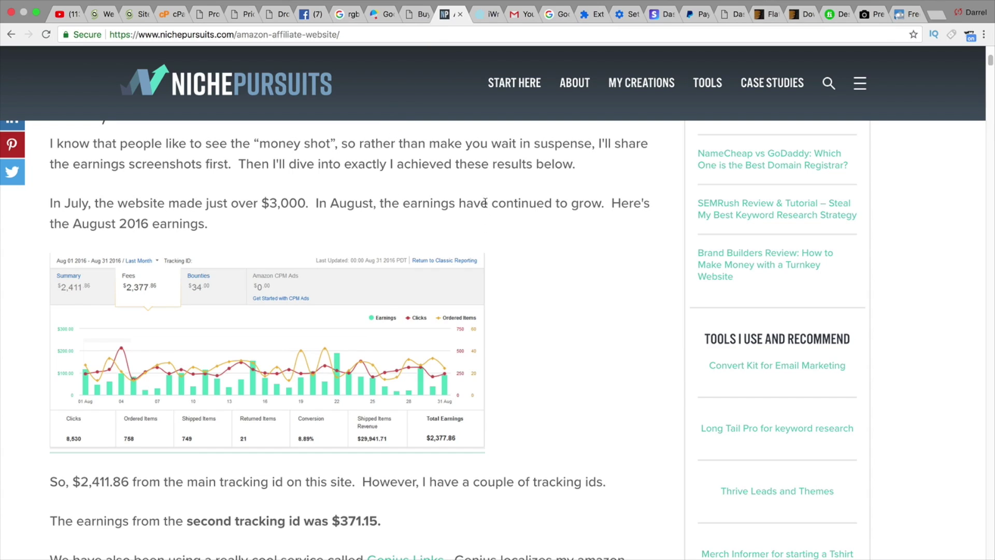
scroll(490, 224, "down", 7)
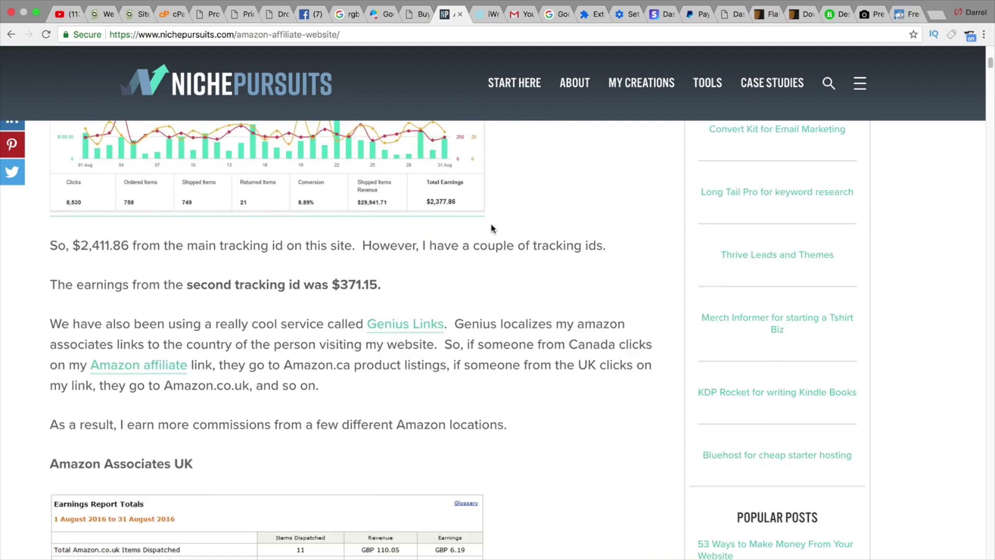
scroll(487, 228, "down", 4)
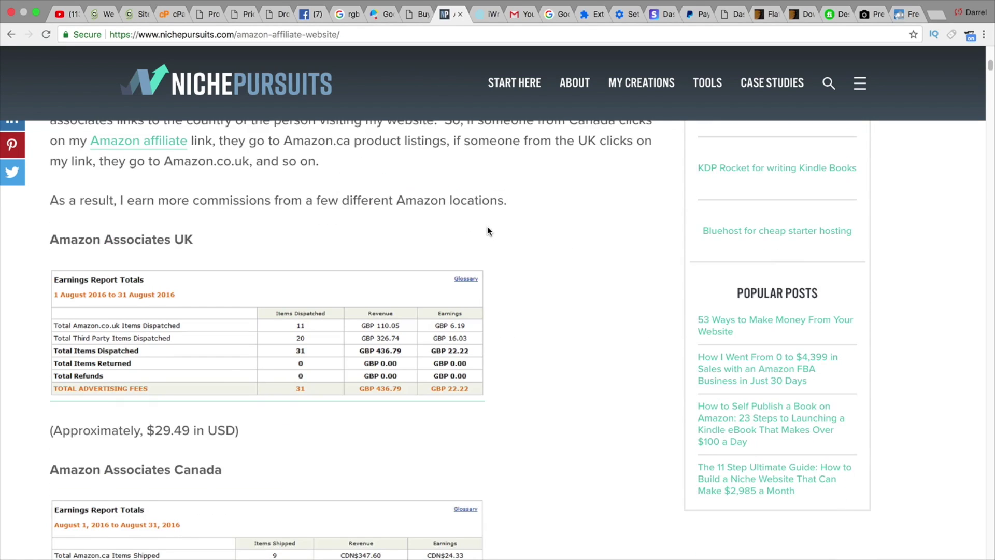
scroll(488, 225, "down", 15)
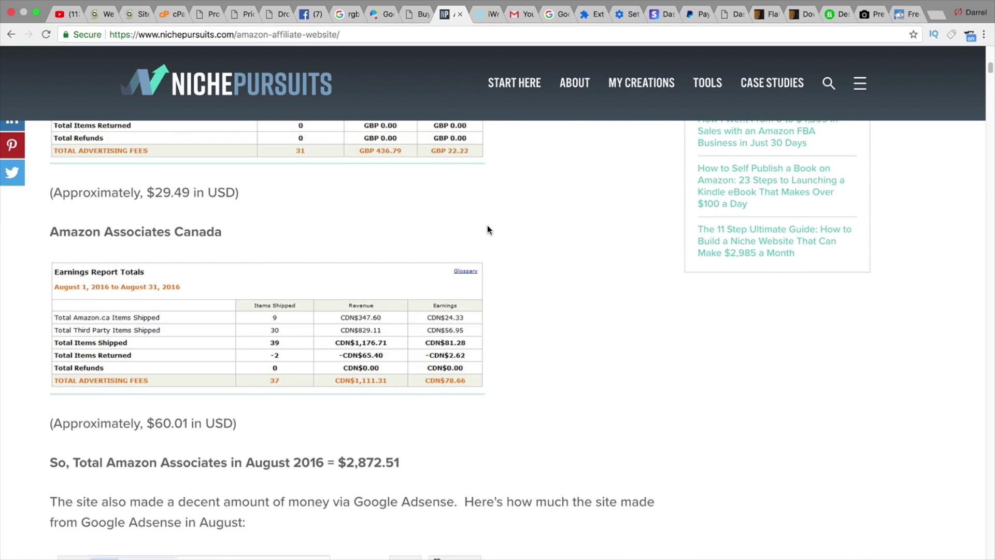
scroll(486, 226, "down", 10)
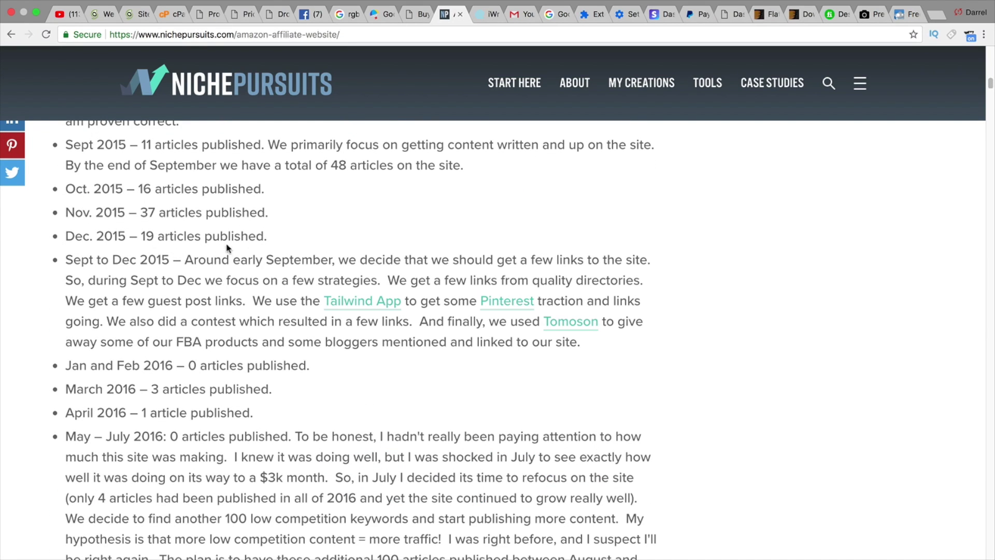
left_click_drag(274, 237, 68, 234)
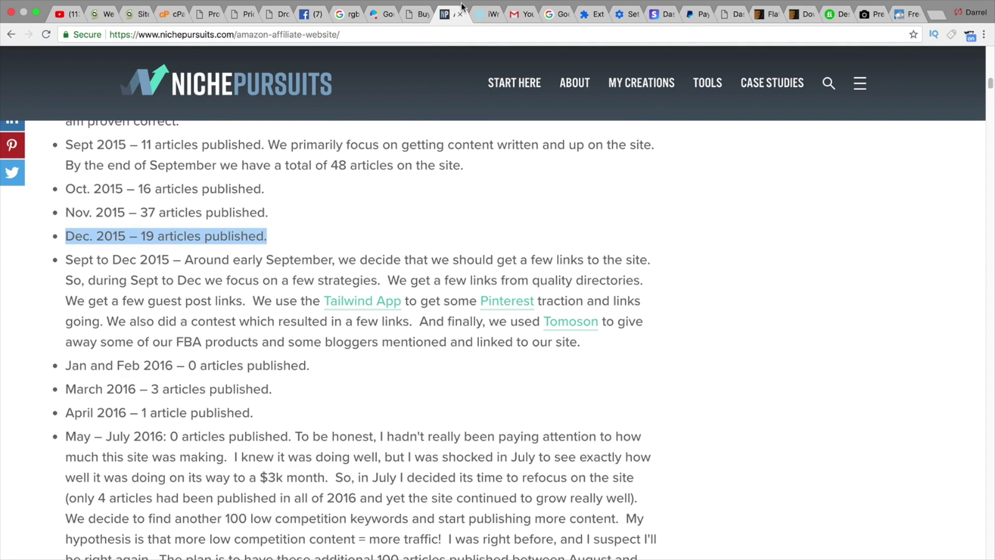
Revisit the iWriter pricing page and move its tab one place left.
left_click(485, 14)
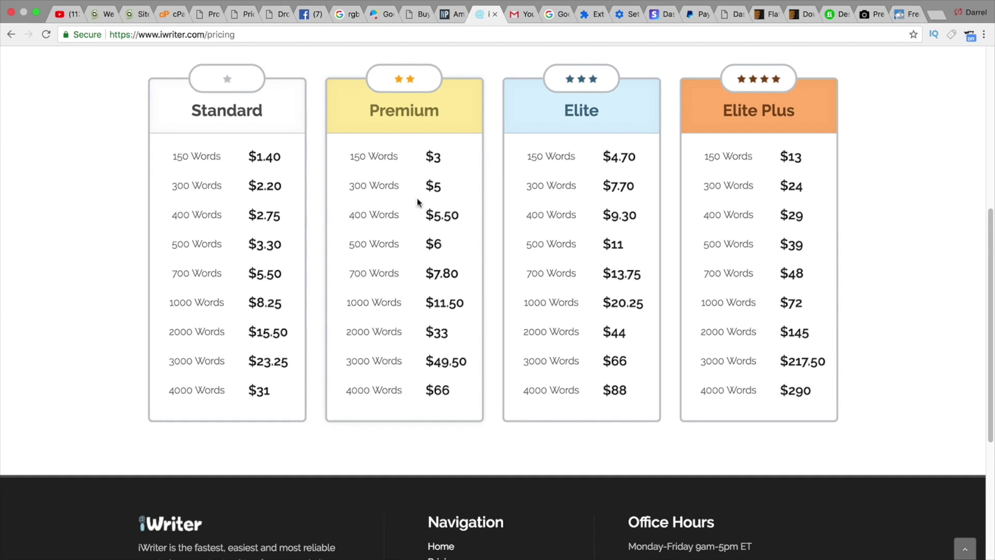
scroll(399, 236, "up", 3)
scroll(400, 236, "up", 2)
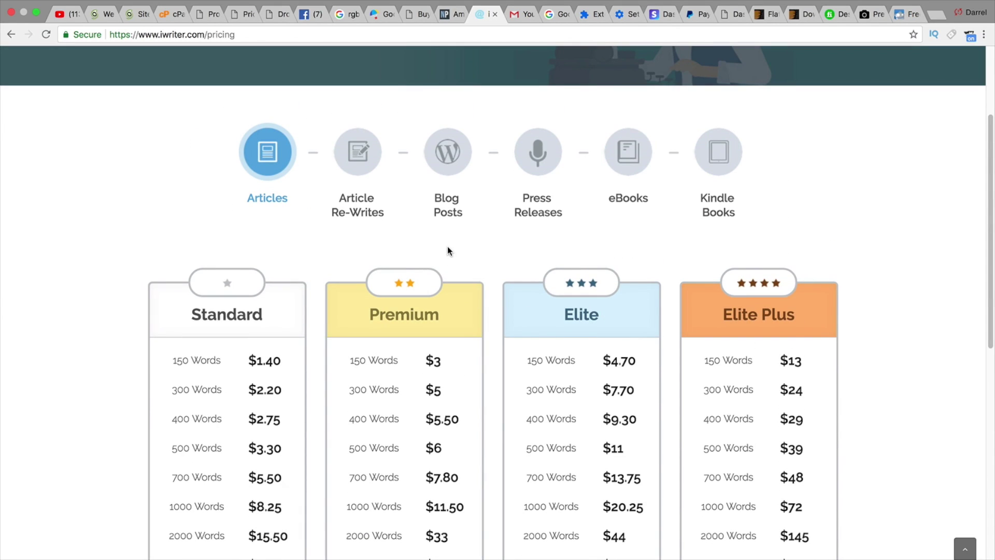
scroll(448, 251, "down", 1)
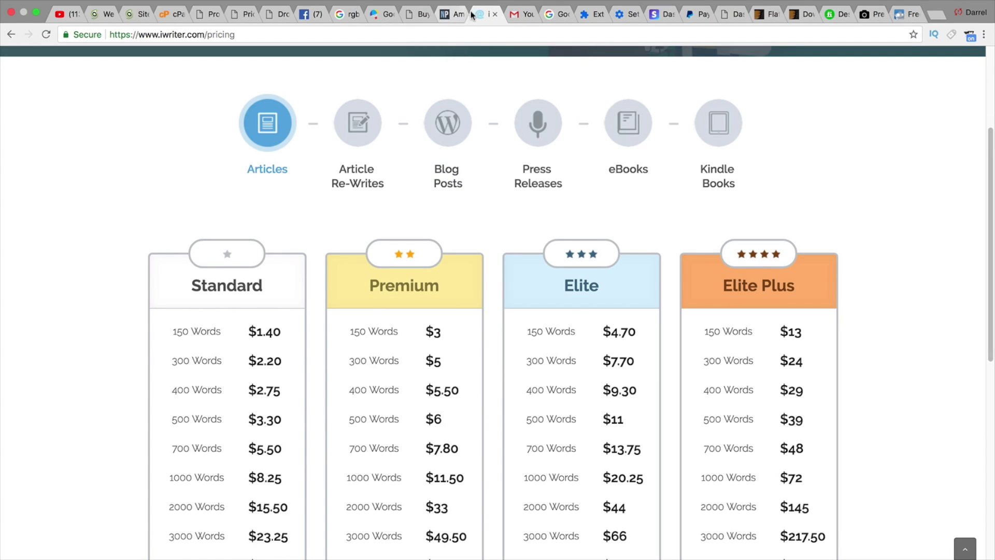
left_click_drag(472, 14, 449, 15)
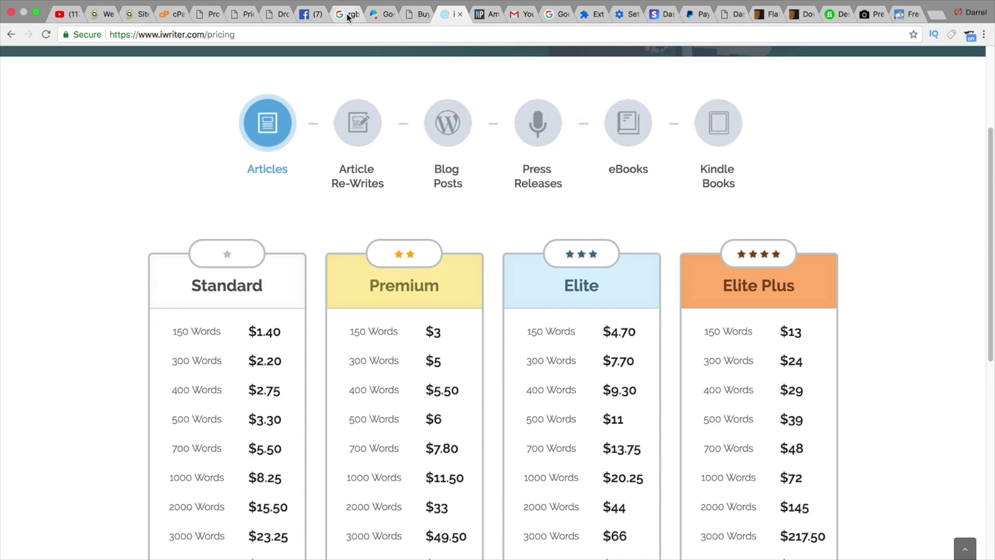
Flip through the ROCCAT keyboard, influencer and iWriter tabs, ending on the wrist-watch image results.
left_click(381, 15)
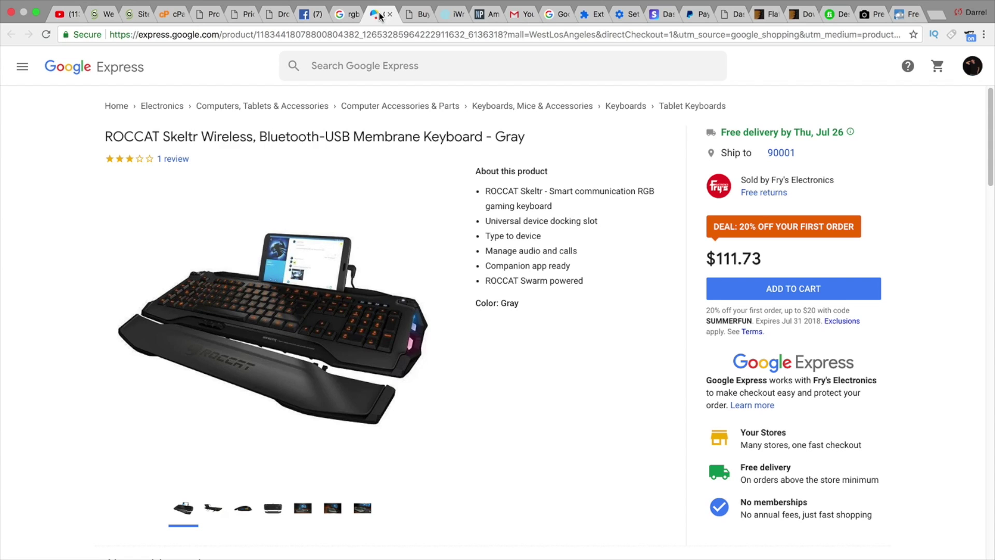
left_click(420, 15)
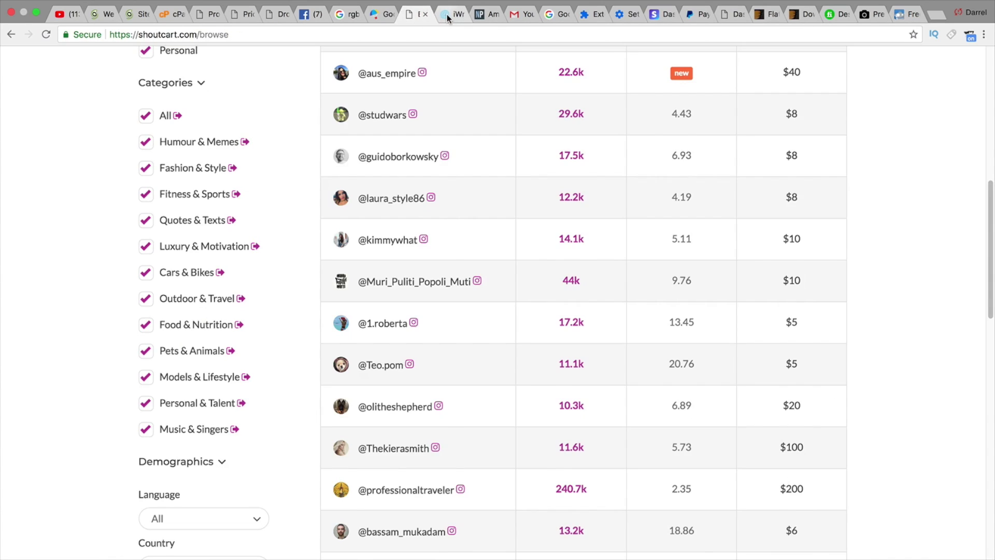
left_click(449, 16)
scroll(441, 187, "up", 1)
scroll(441, 187, "up", 3)
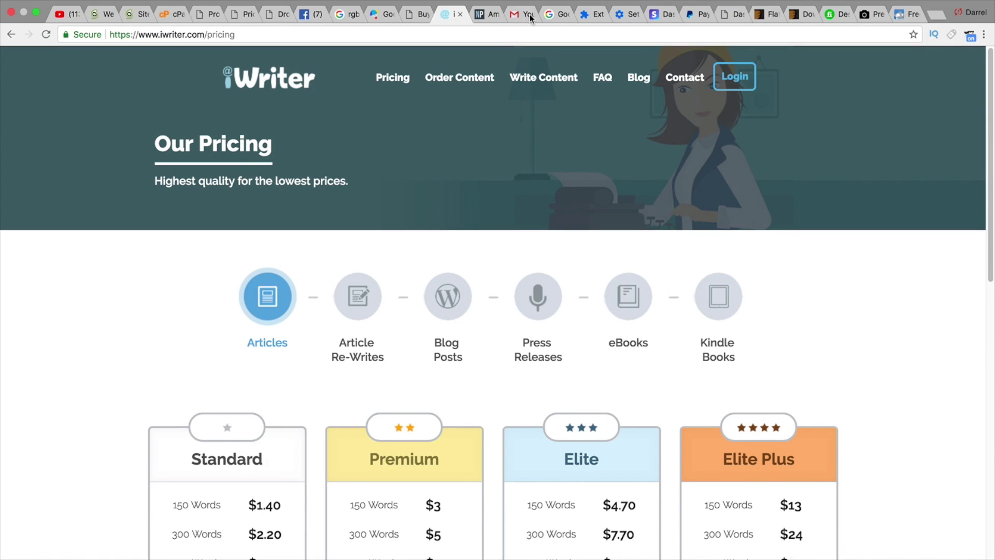
left_click_drag(552, 14, 487, 14)
left_click(487, 15)
left_click(482, 32)
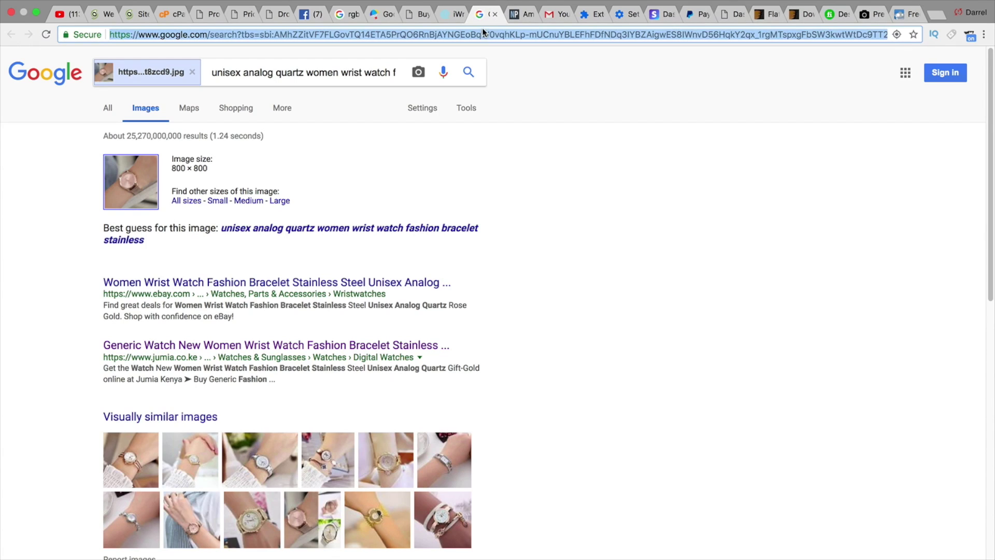
Load the creator's /freelancer referral link showing the $20 sign-up offer.
key("Right")
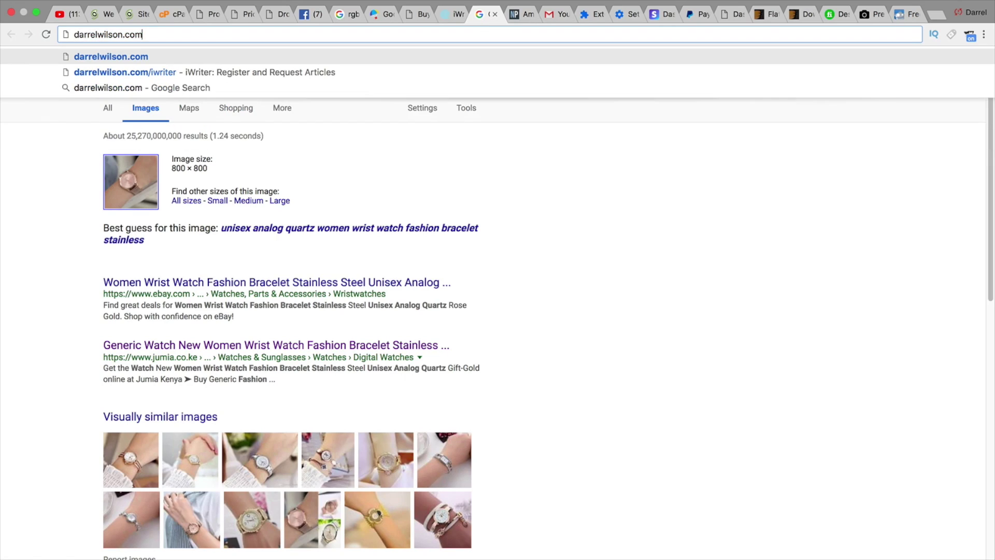
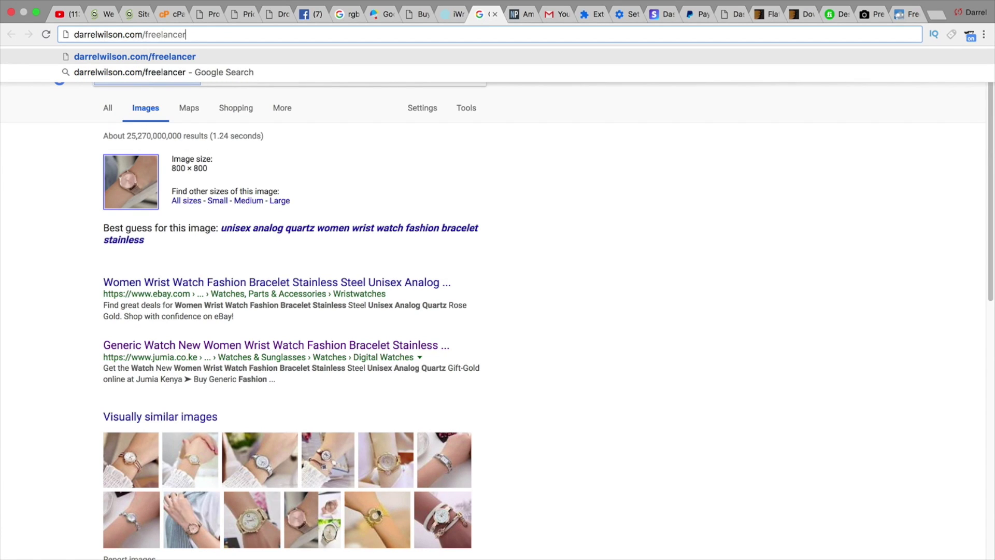
key("Return")
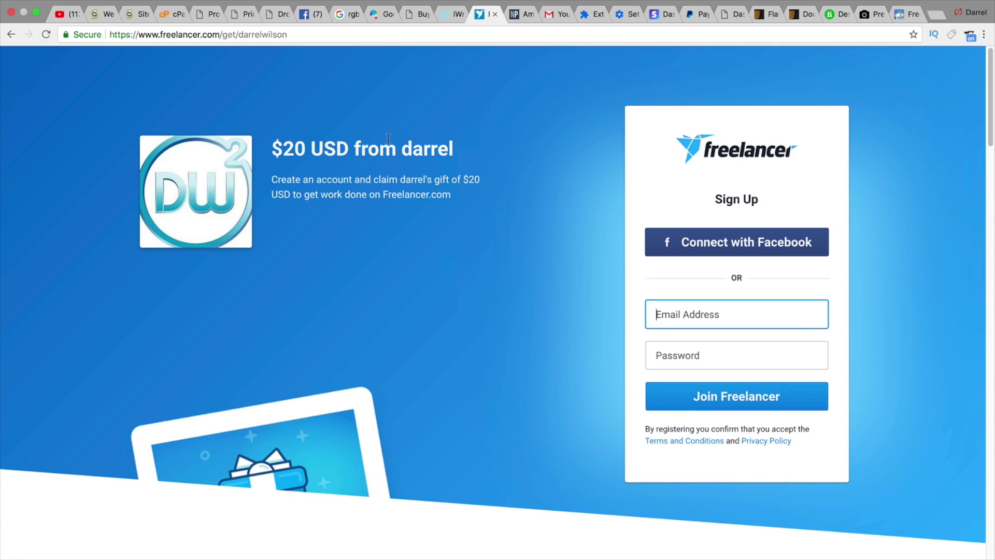
Load the creator's website homepage in the neighbouring tab and switch between both tabs.
left_click_drag(583, 12, 517, 35)
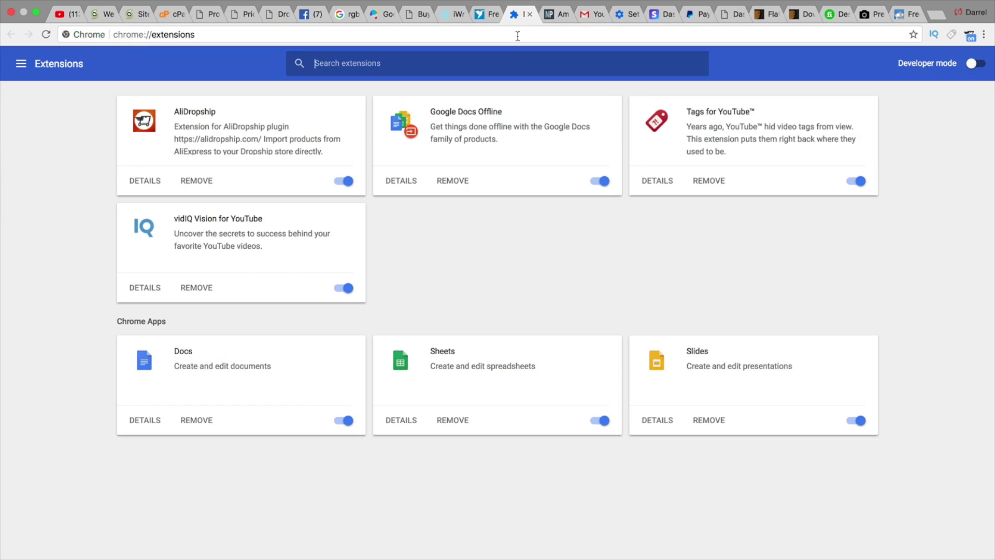
left_click(517, 35)
type("darrelwilson.com")
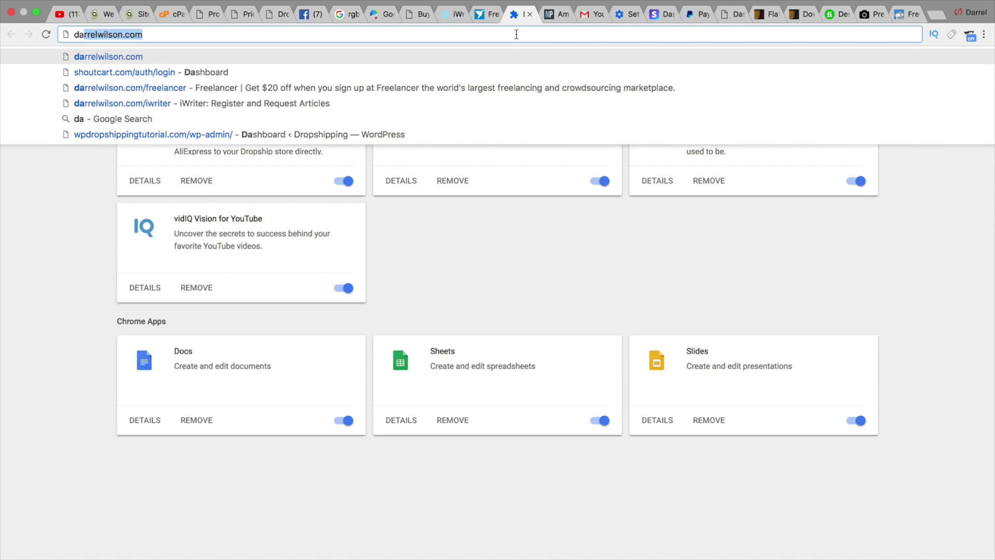
key("Return")
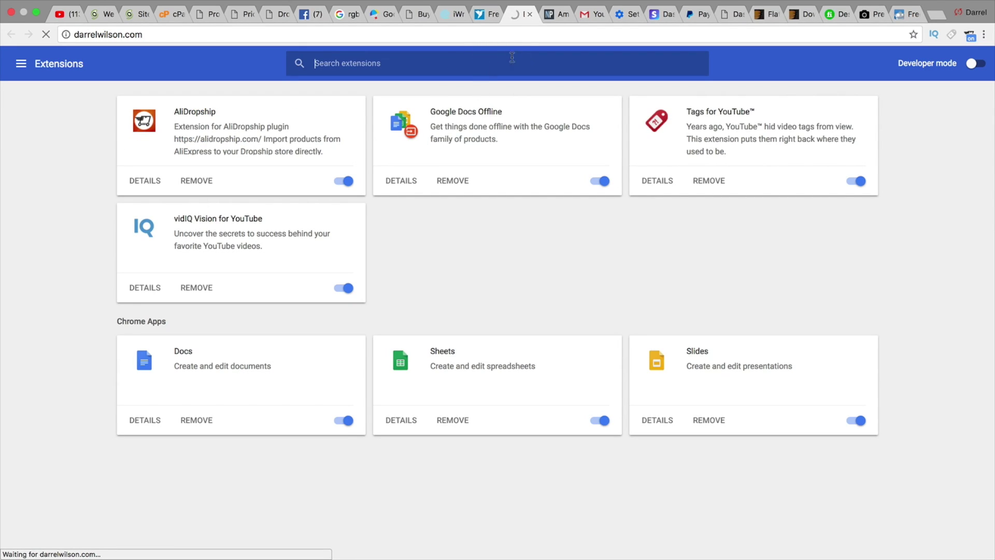
left_click(485, 16)
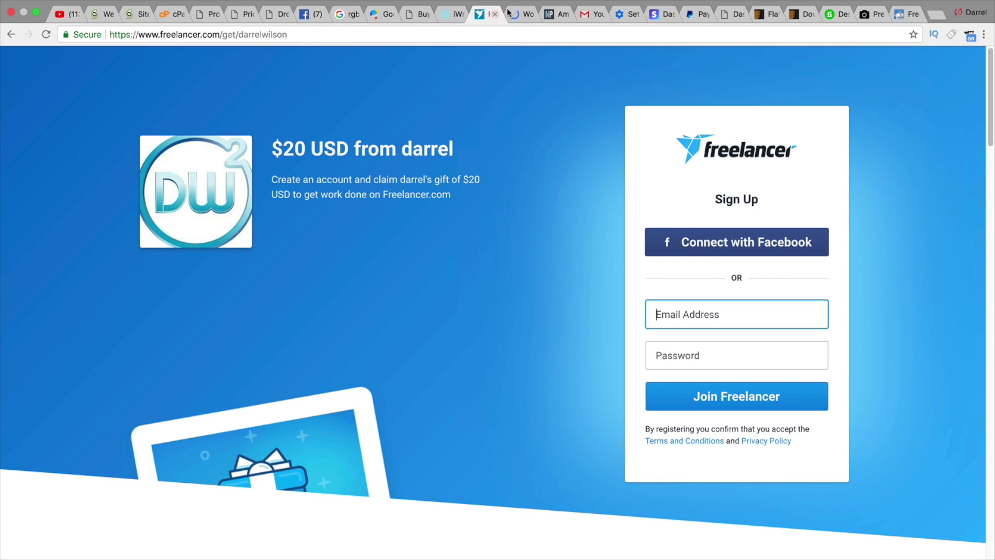
left_click(513, 11)
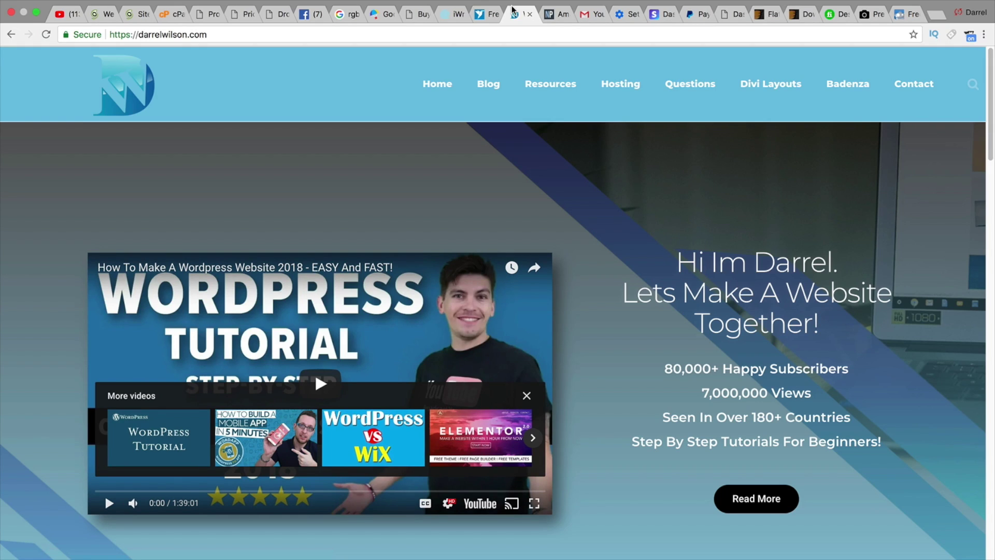
In a new tab, search google.com for the creator's name and scroll through the results.
left_click(933, 14)
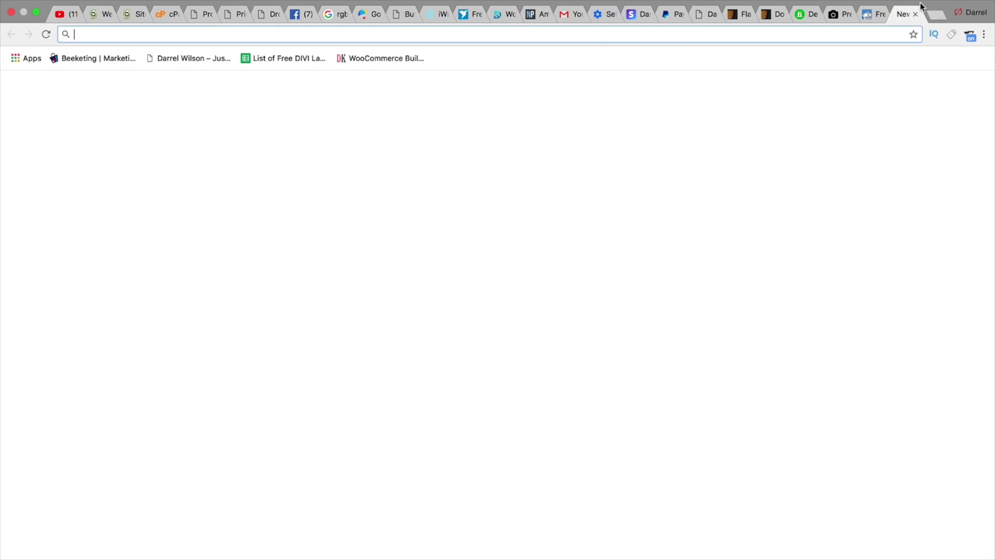
type("google.com")
key("Return")
type("darr")
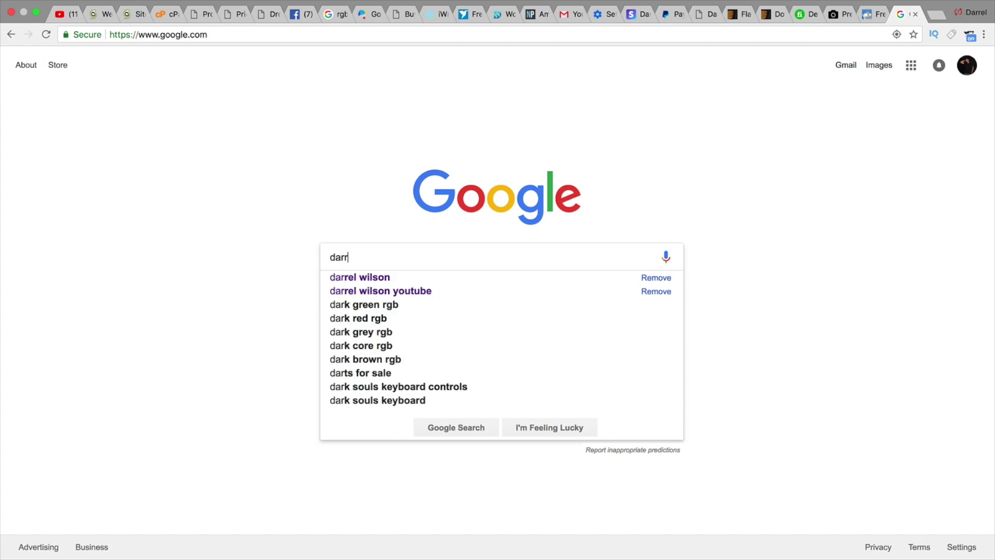
type("el wilson")
key("Return")
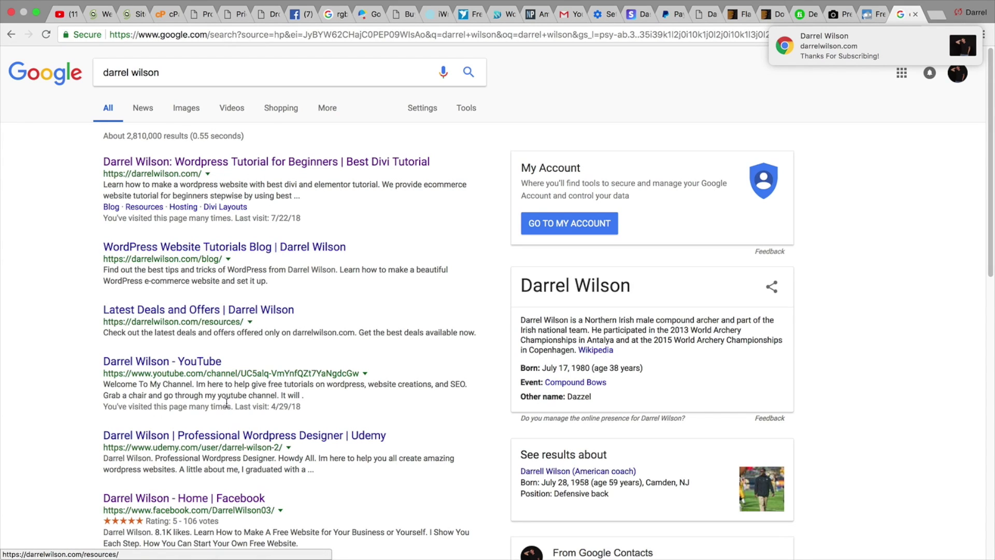
scroll(223, 415, "down", 4)
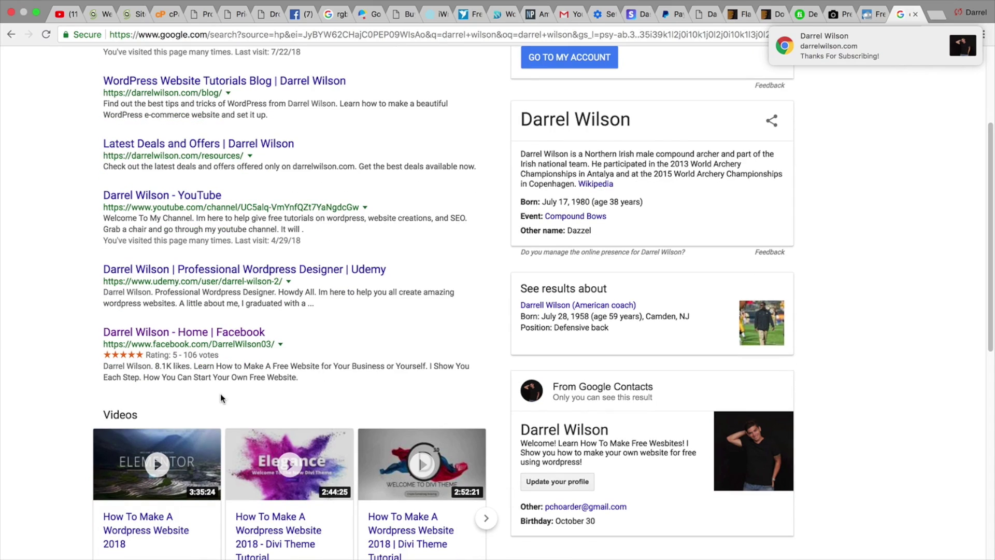
scroll(220, 398, "down", 5)
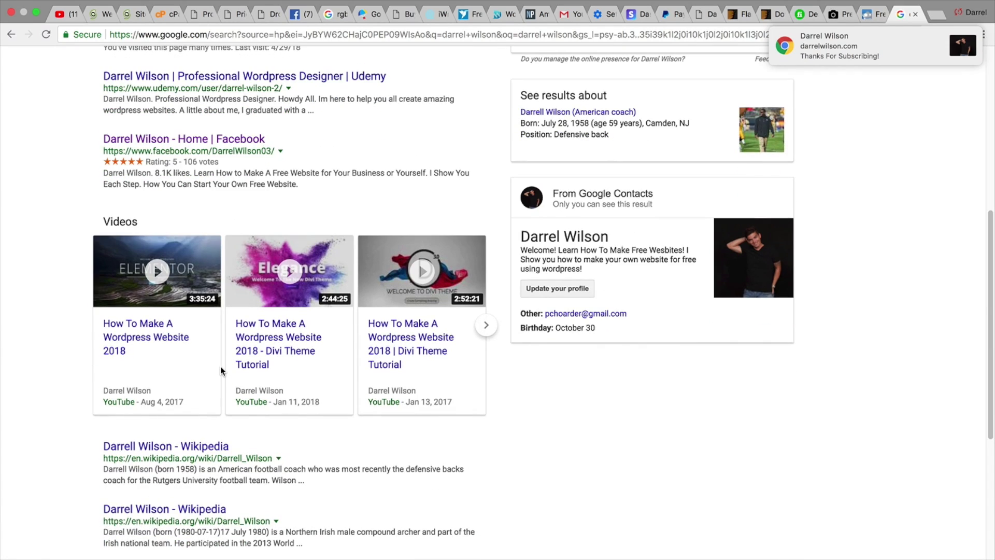
scroll(224, 366, "up", 8)
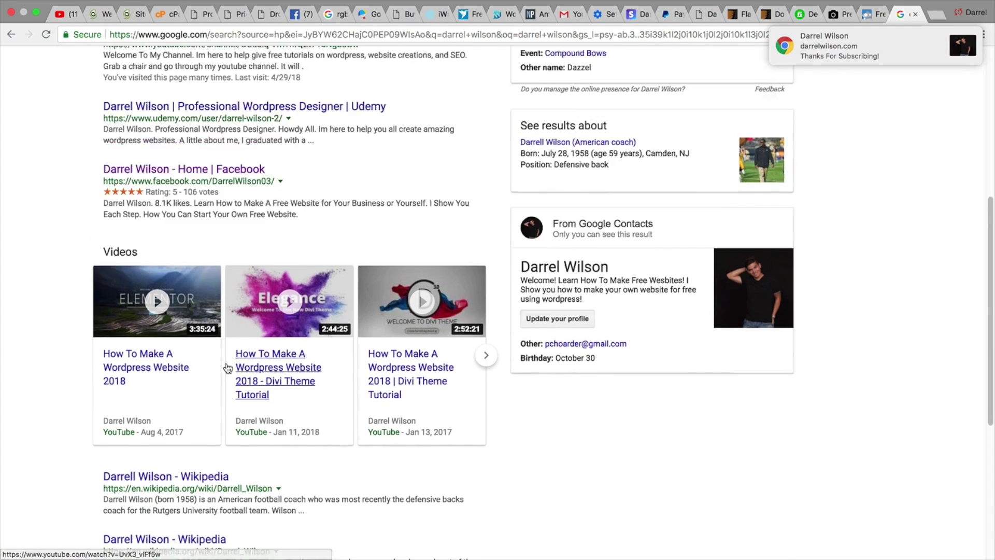
scroll(236, 351, "up", 1)
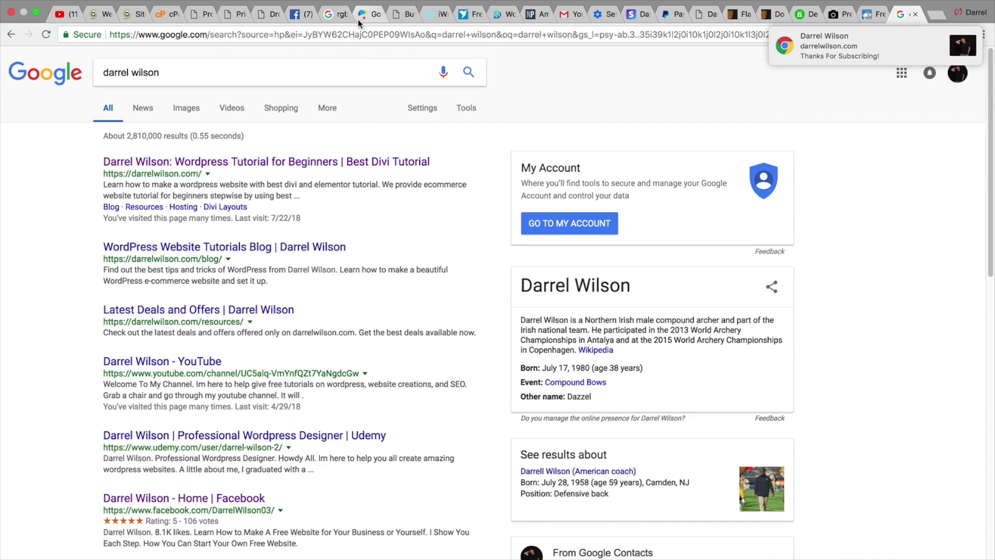
Move a Google search tab beside the other Google tabs, then show the creator's name results.
left_click(197, 14)
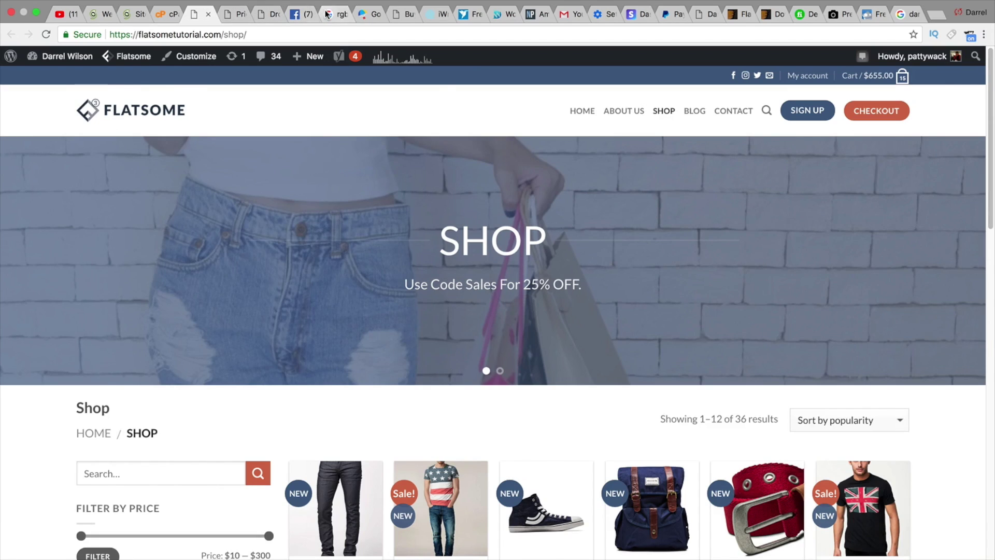
left_click(334, 14)
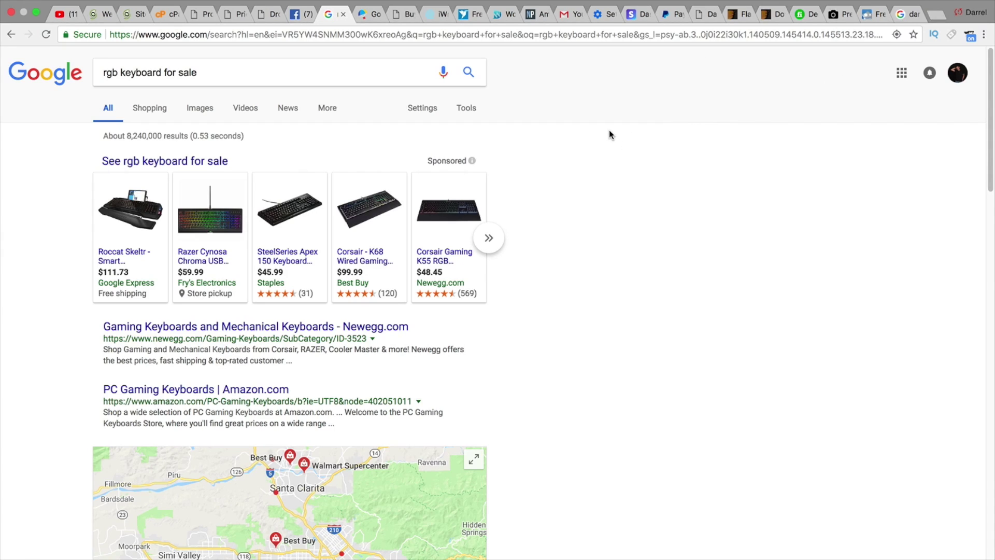
left_click(451, 19)
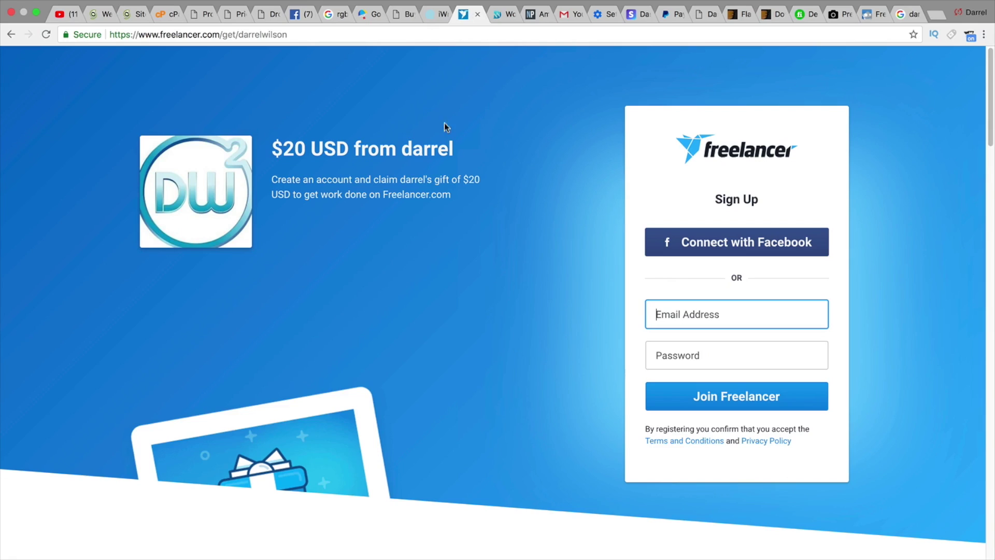
left_click_drag(904, 14, 368, 14)
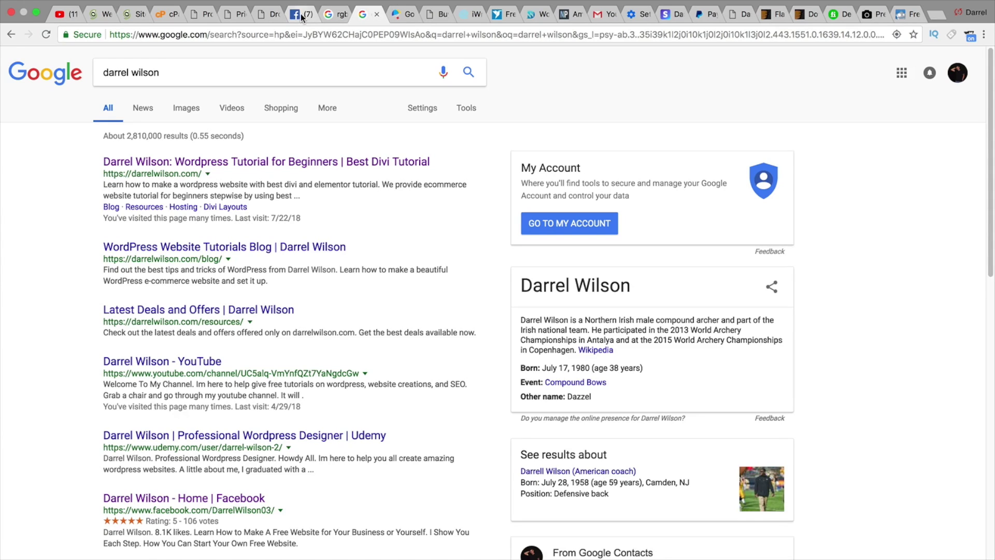
left_click(333, 14)
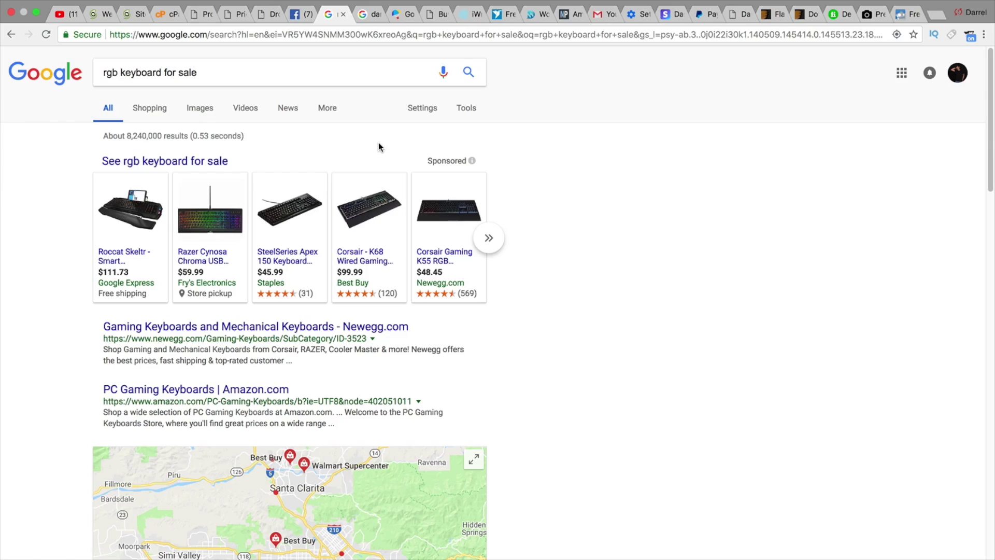
left_click(262, 14)
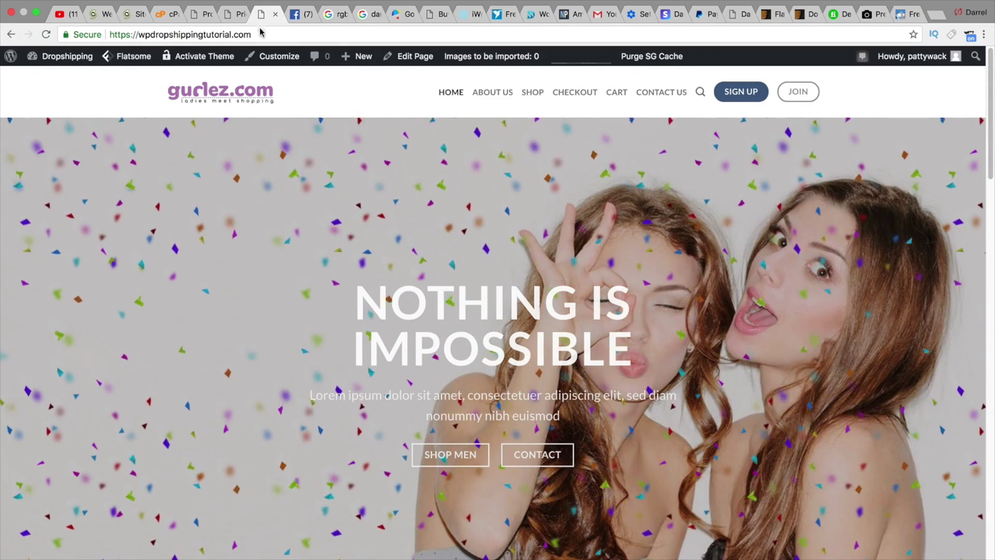
left_click(328, 14)
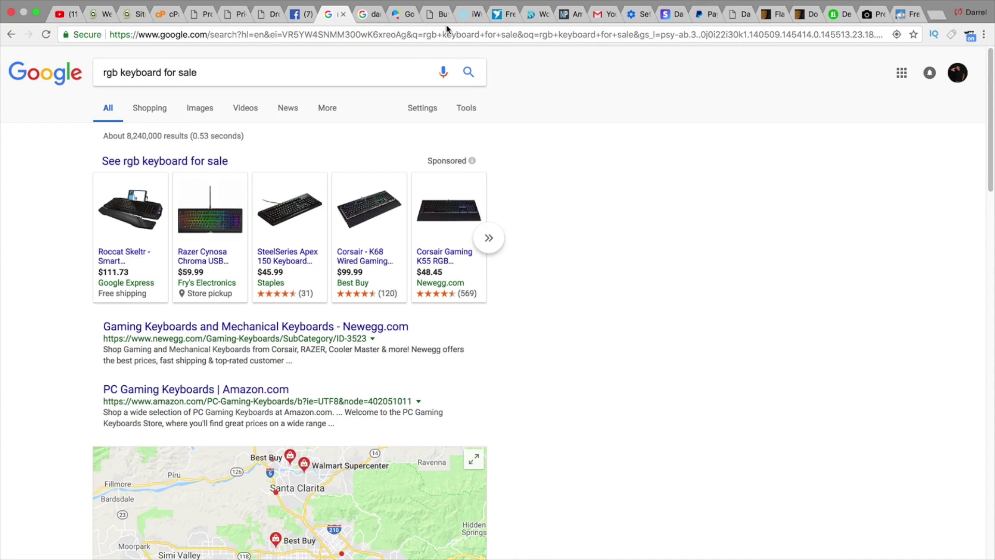
left_click(492, 19)
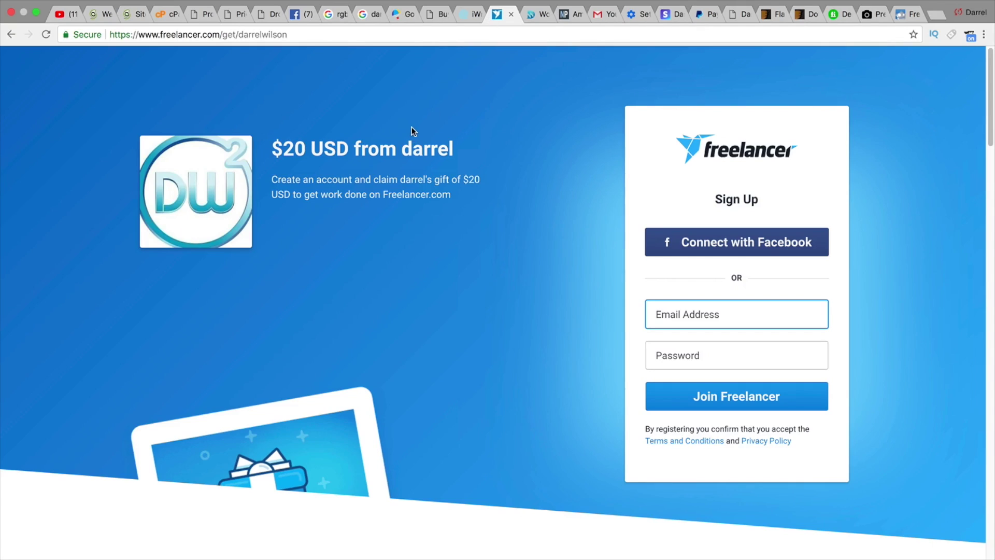
left_click(369, 18)
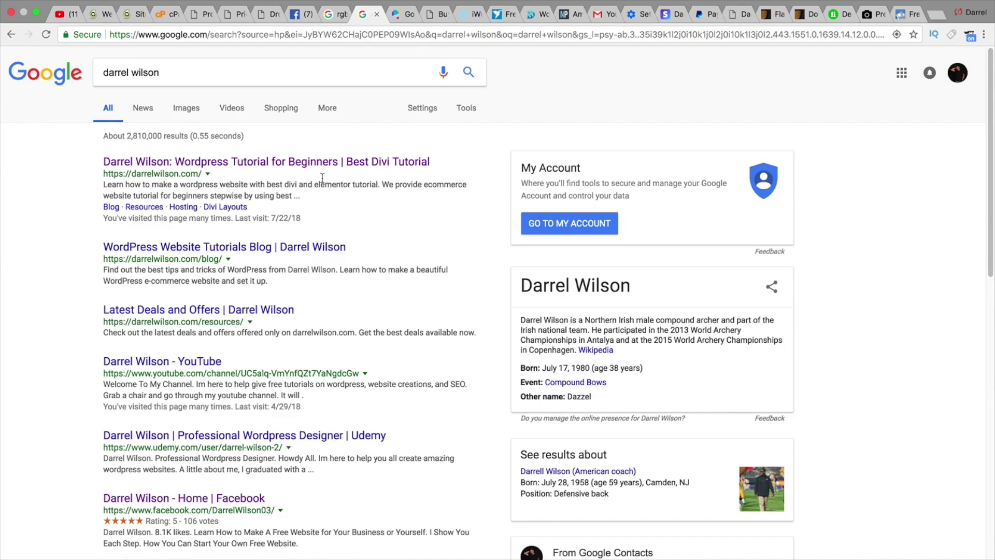
Review Shoutcart's influencer listings with follower counts and prices after the iWriter pricing page.
left_click(502, 16)
left_click(468, 15)
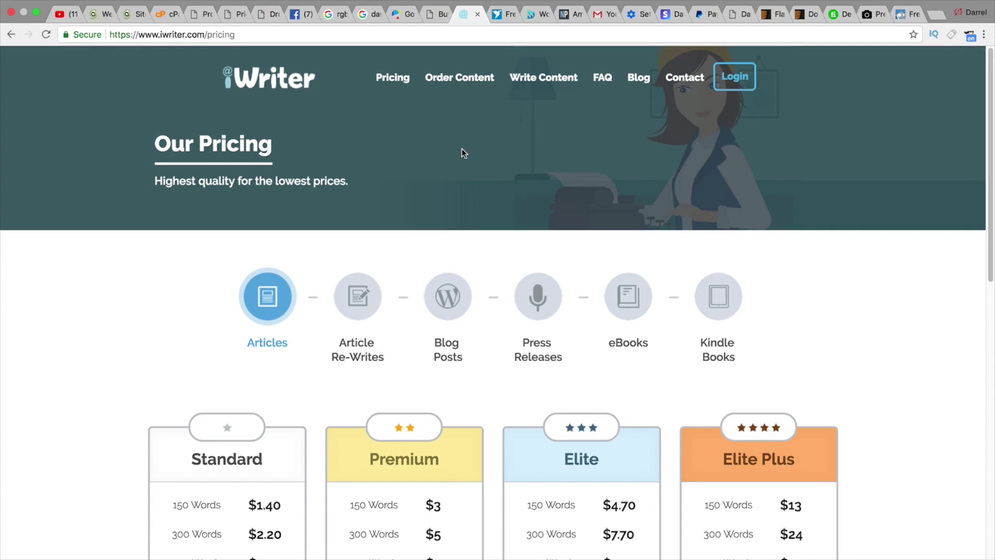
left_click(431, 15)
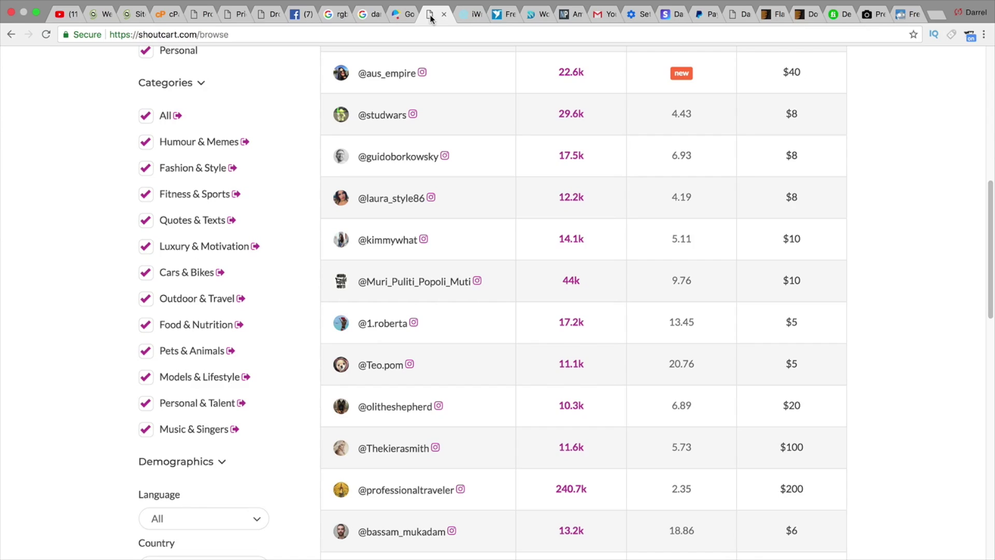
scroll(444, 222, "up", 10)
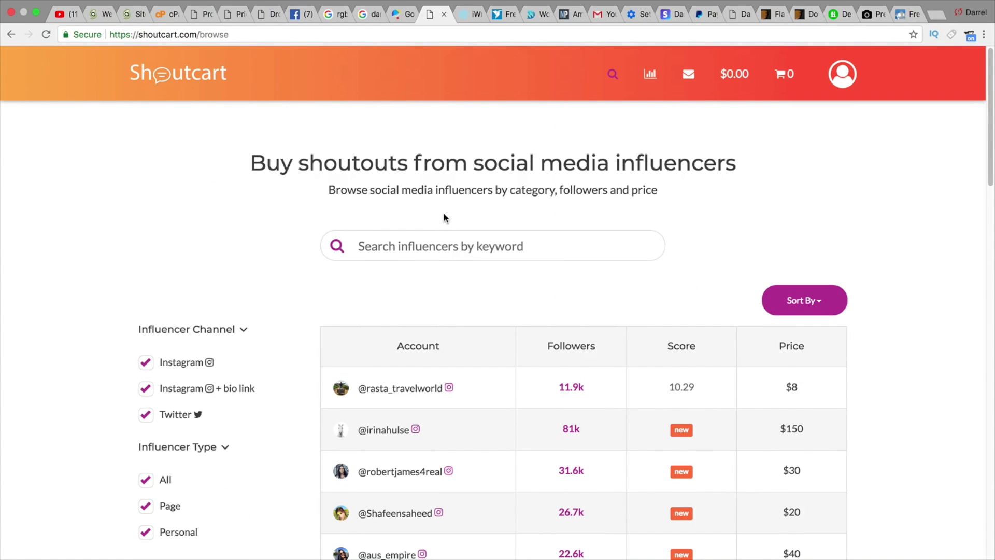
scroll(443, 214, "down", 4)
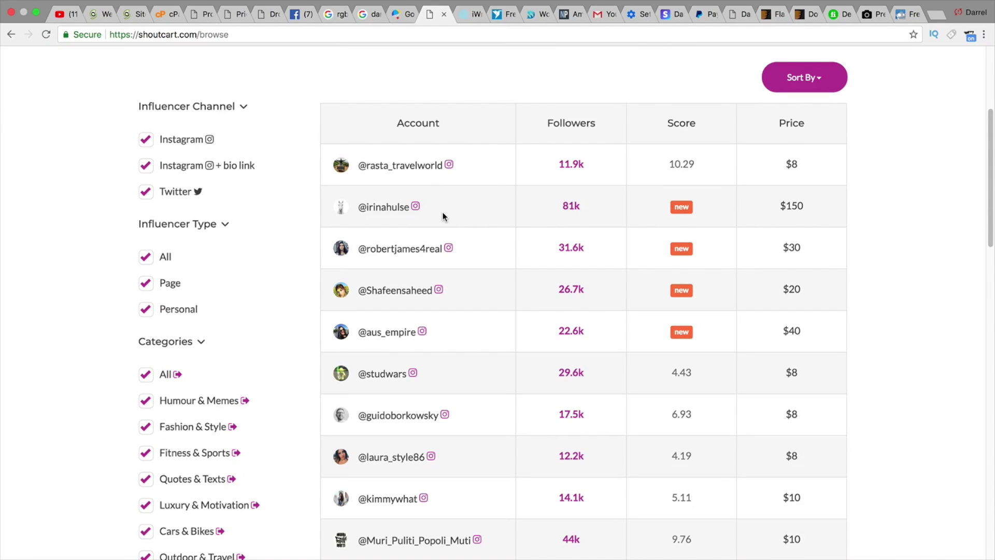
scroll(443, 217, "up", 3)
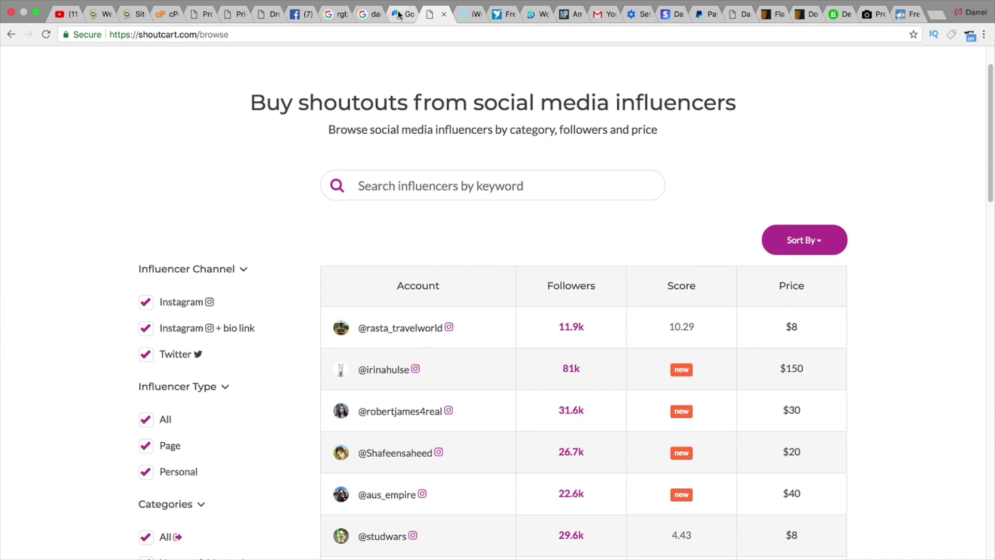
View the Google Express keyboard page, reorder and open the Facebook feed, then the gurlez.com store.
left_click(399, 15)
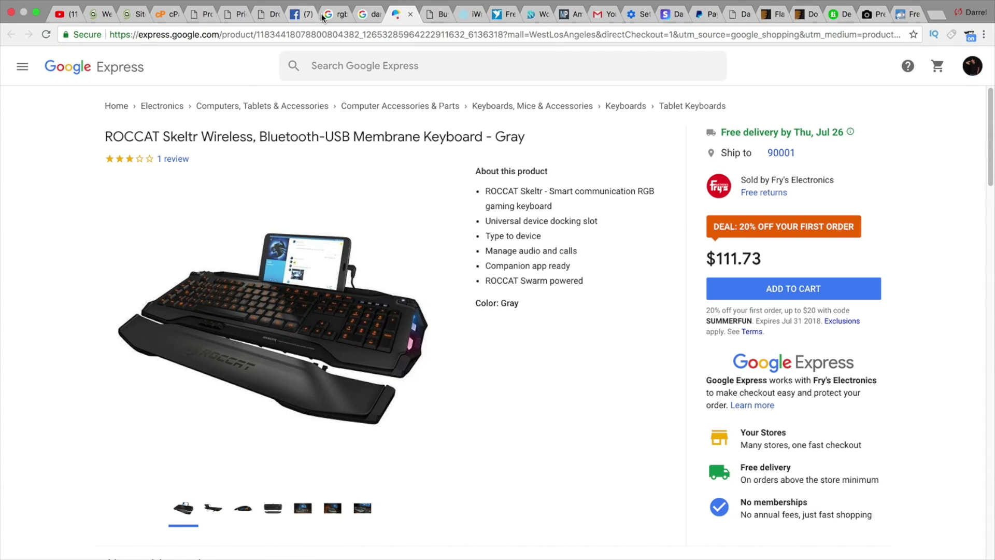
left_click_drag(293, 15, 355, 14)
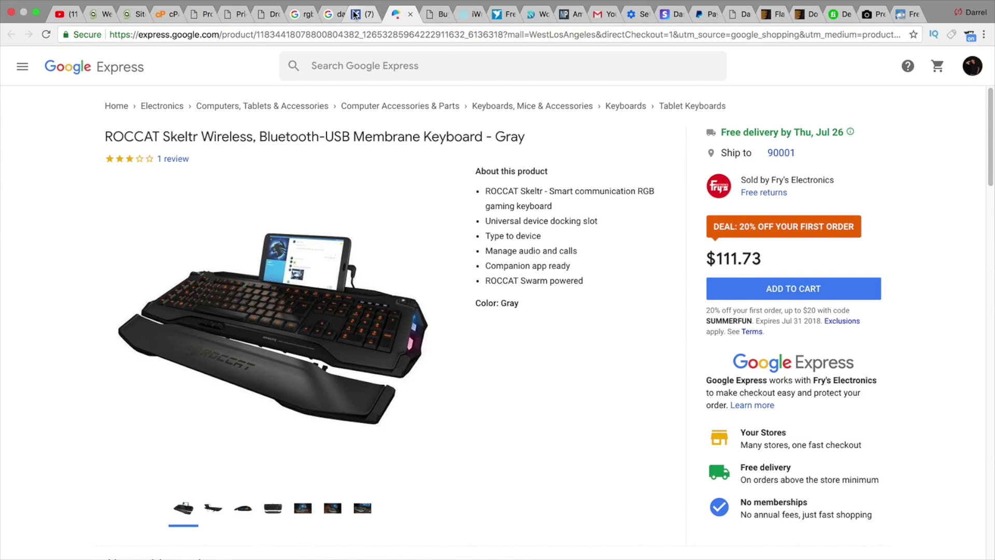
left_click(355, 15)
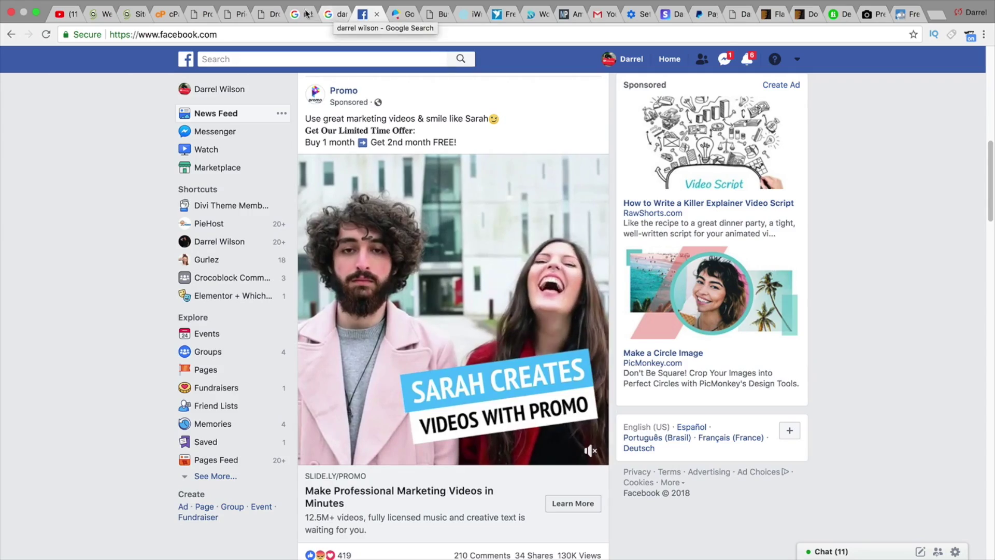
left_click(268, 14)
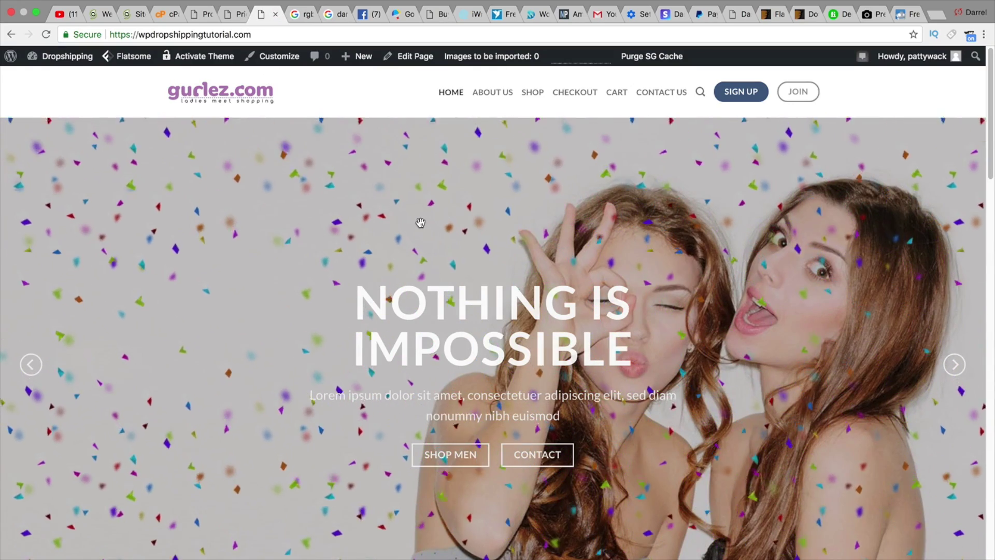
Scroll the gurlez.com homepage from the 'Change This To Anything' banner down to the footer.
scroll(513, 288, "down", 3)
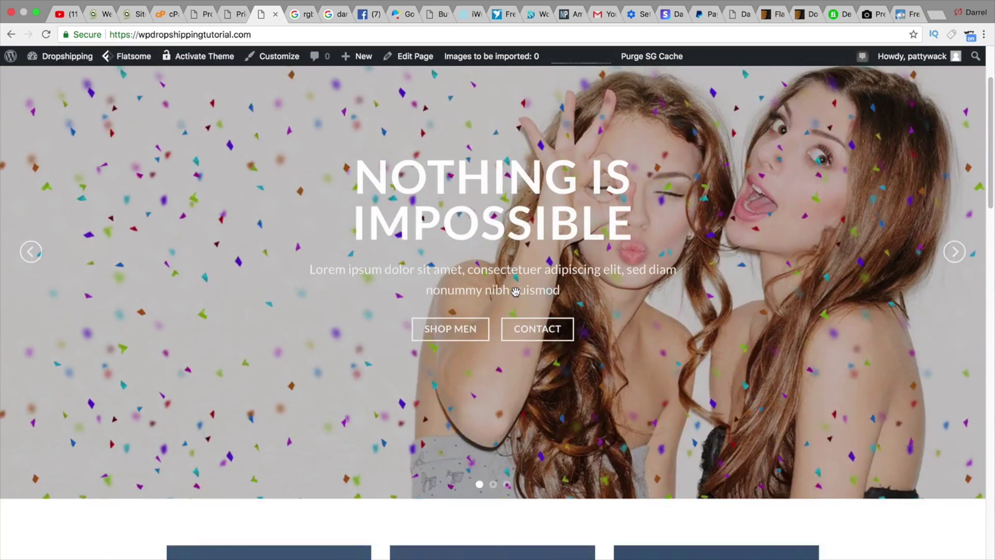
scroll(514, 292, "down", 1)
scroll(508, 292, "down", 3)
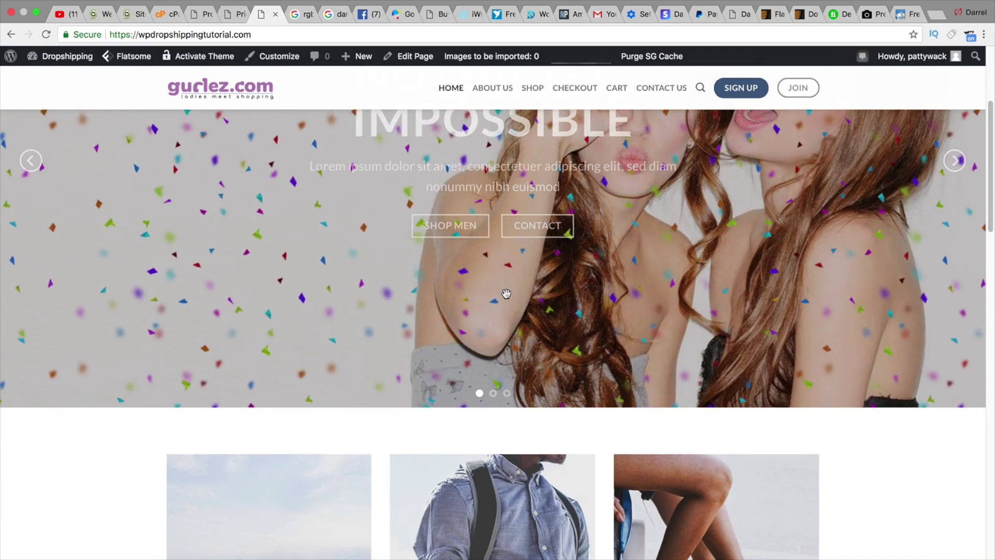
scroll(507, 293, "down", 5)
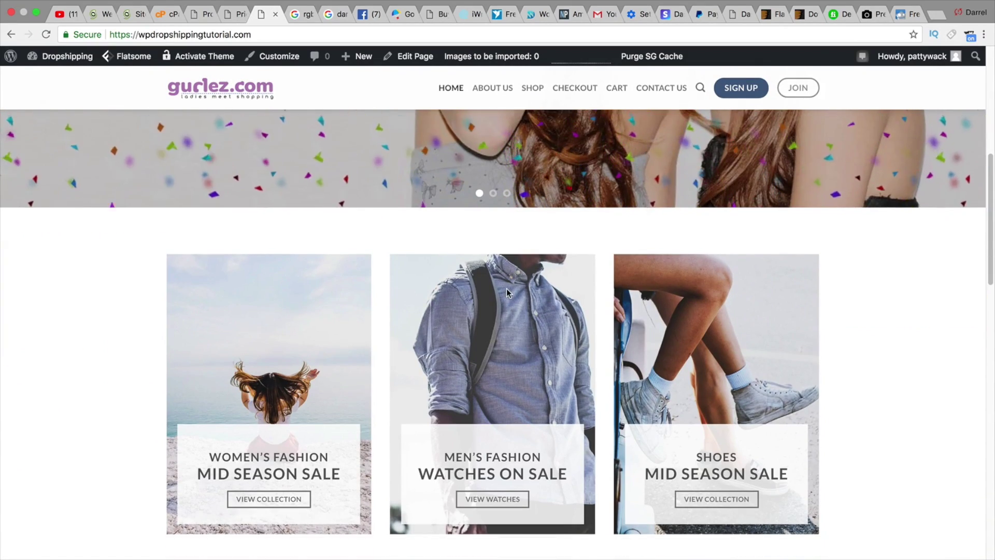
scroll(506, 288, "down", 3)
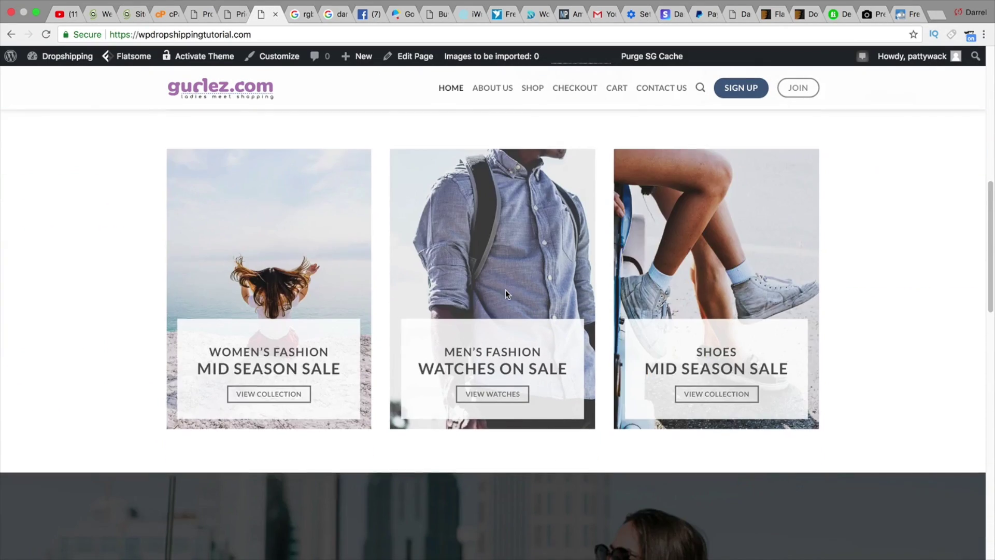
scroll(505, 294, "down", 5)
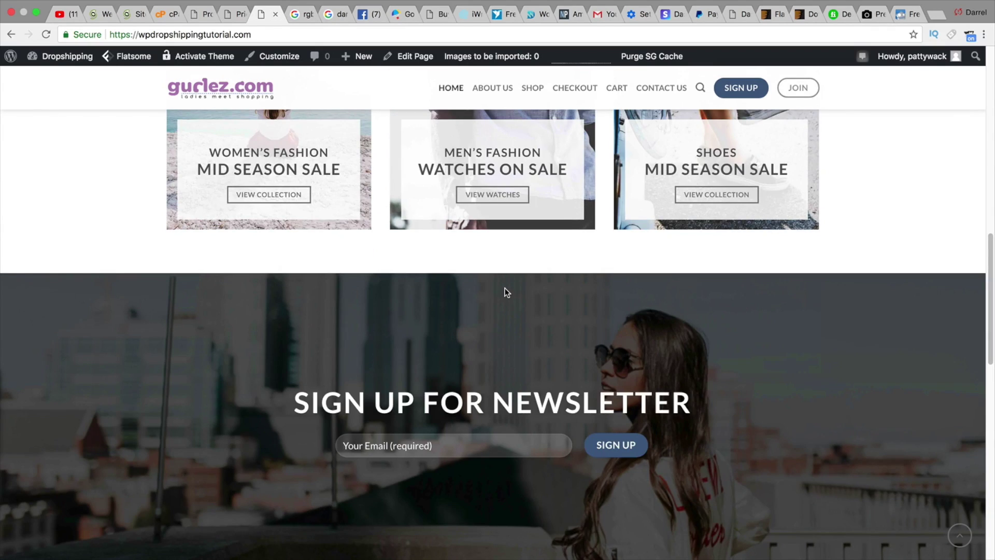
scroll(505, 290, "down", 2)
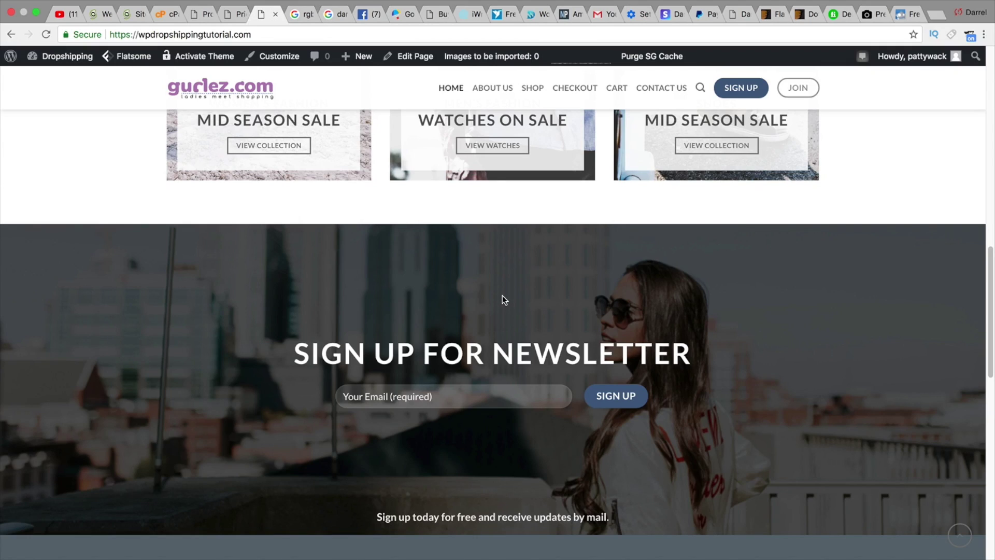
scroll(501, 293, "down", 10)
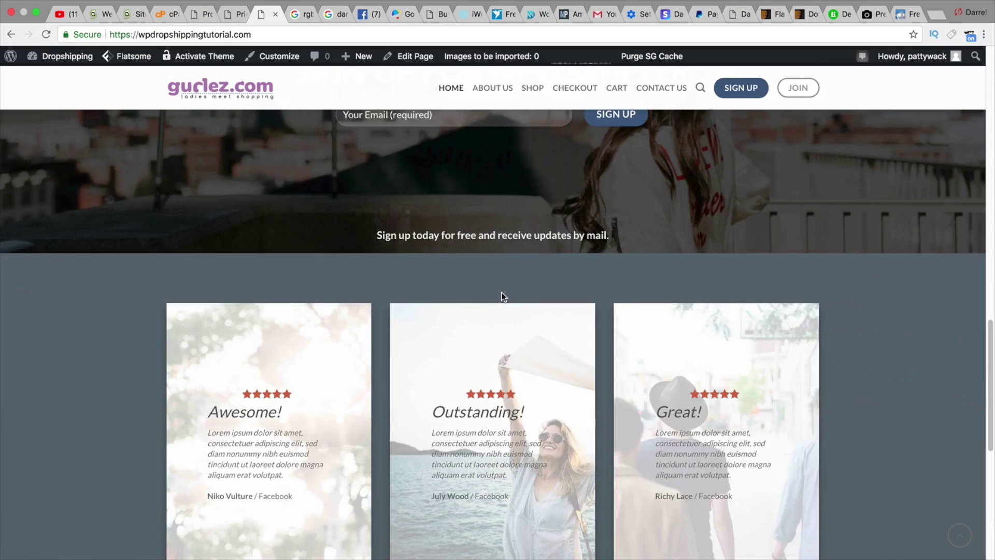
scroll(502, 292, "down", 5)
scroll(502, 292, "down", 2)
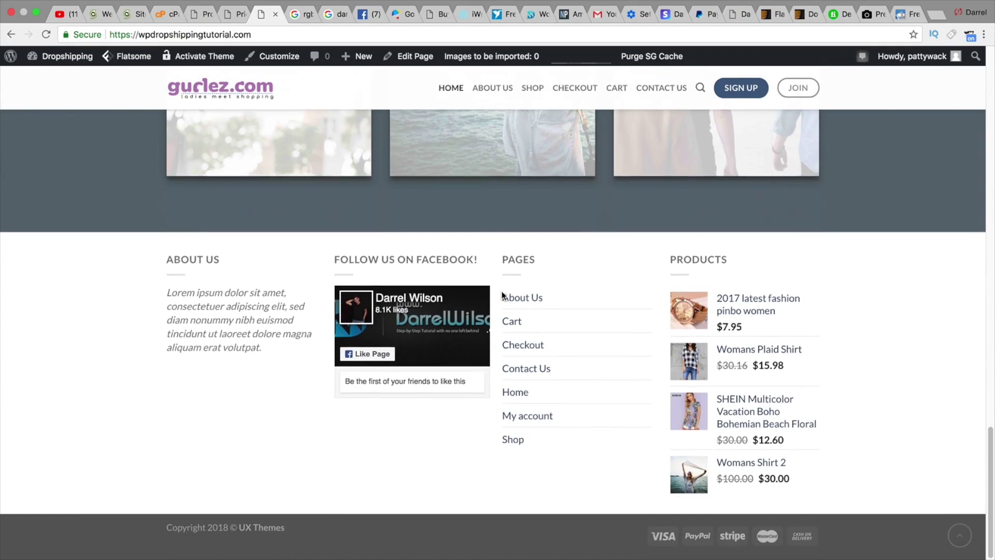
scroll(504, 293, "up", 20)
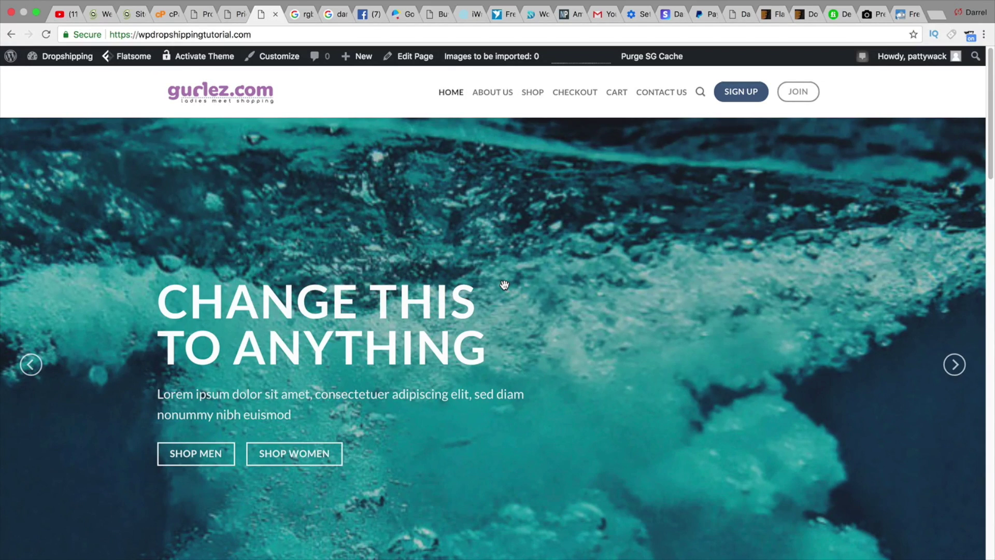
Open the store's SHOP page of watches, then go Home on the author's tutorial site.
left_click(534, 99)
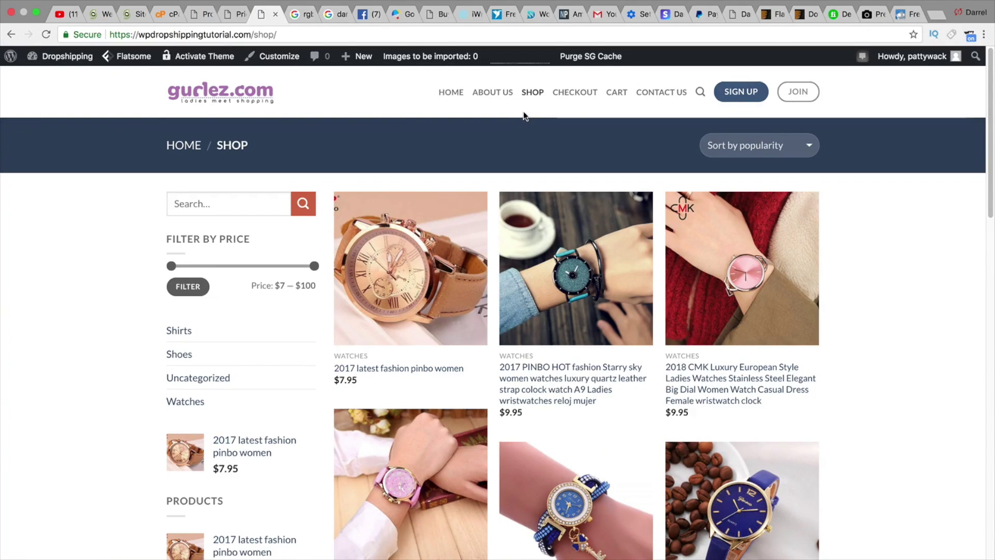
mouse_move(531, 266)
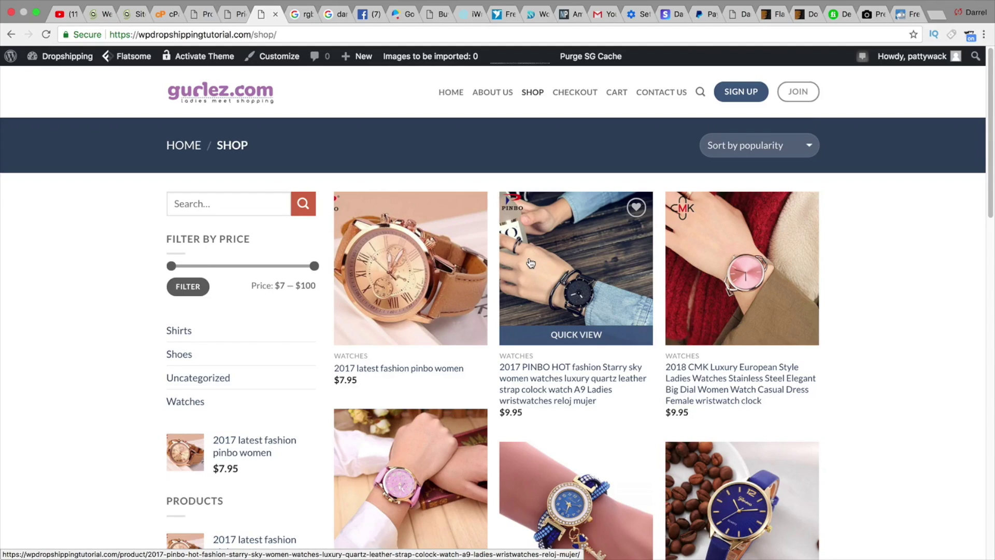
left_click(532, 16)
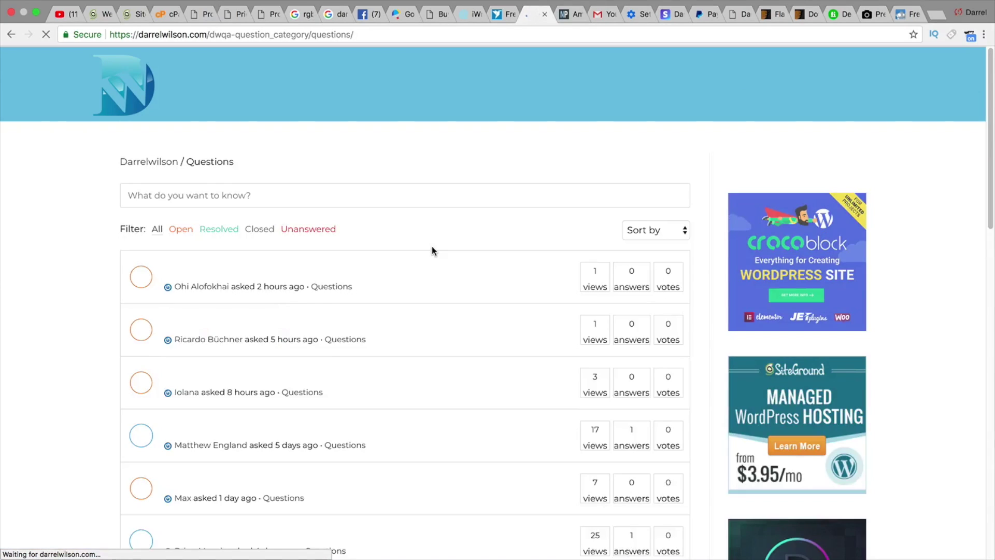
left_click(435, 82)
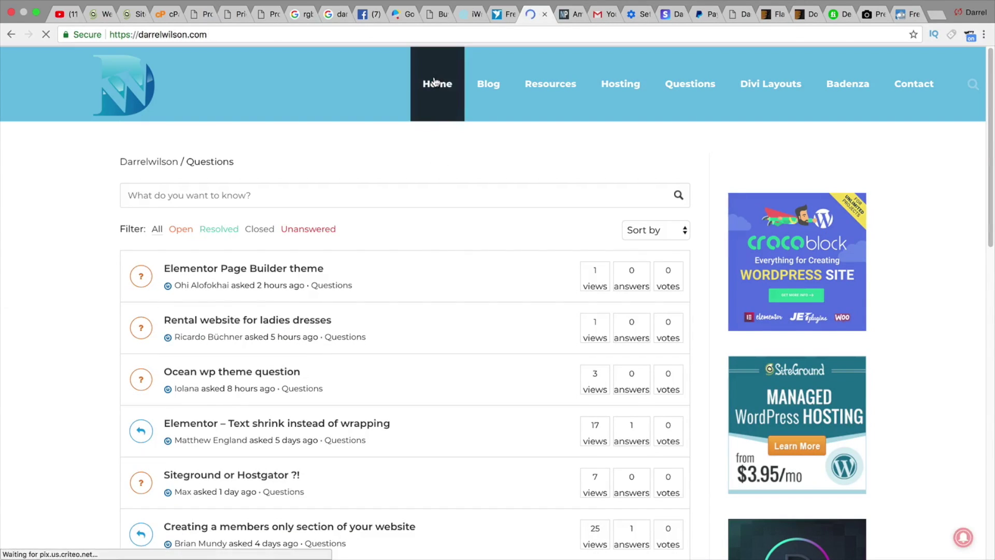